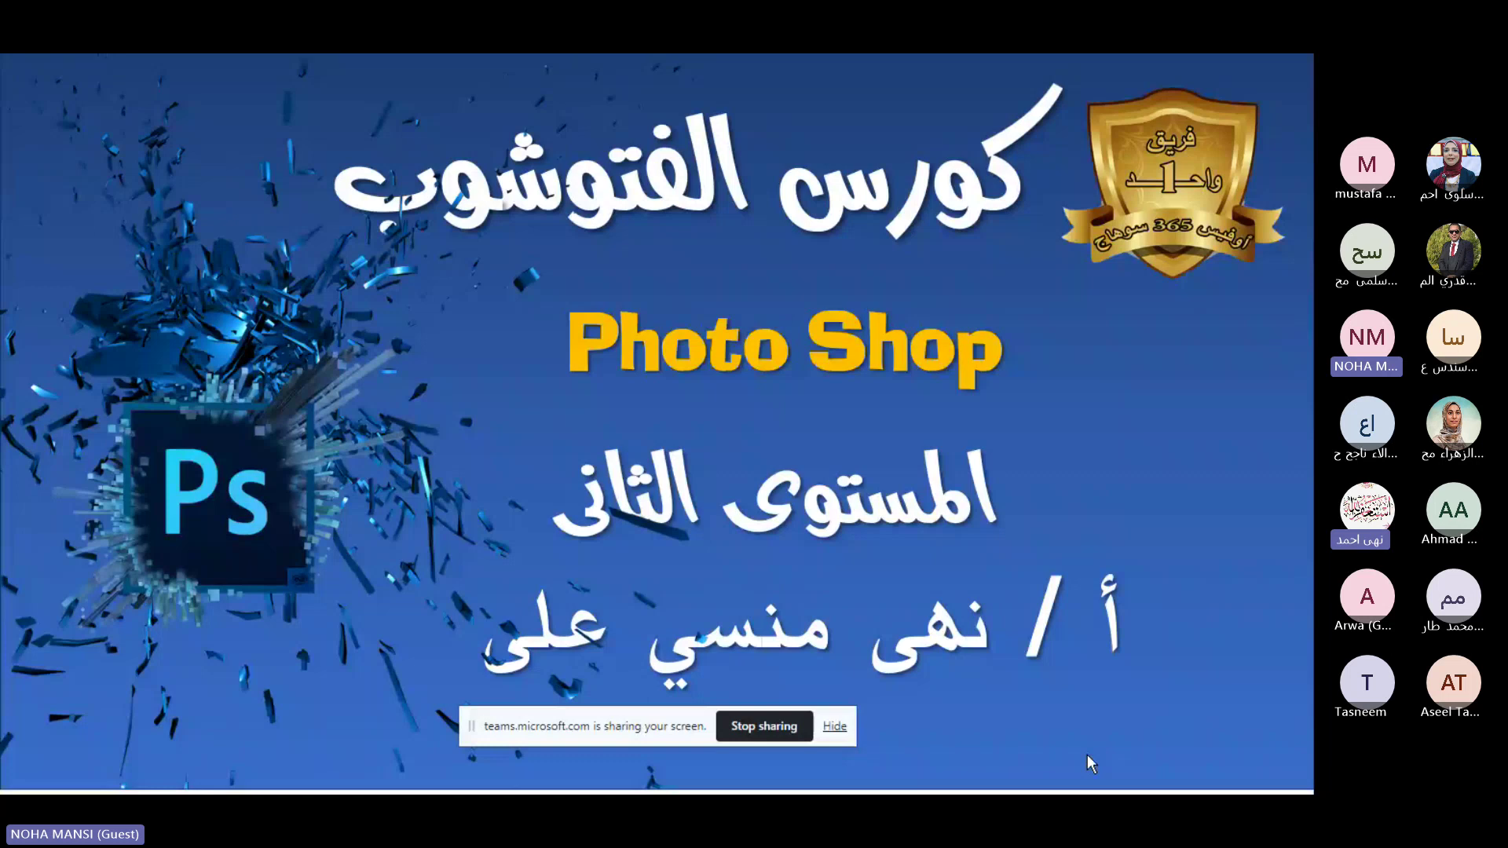
- Advance through the contents and motivation slides and exit the slide show to Normal view
{"action": "key", "text": "Right"}
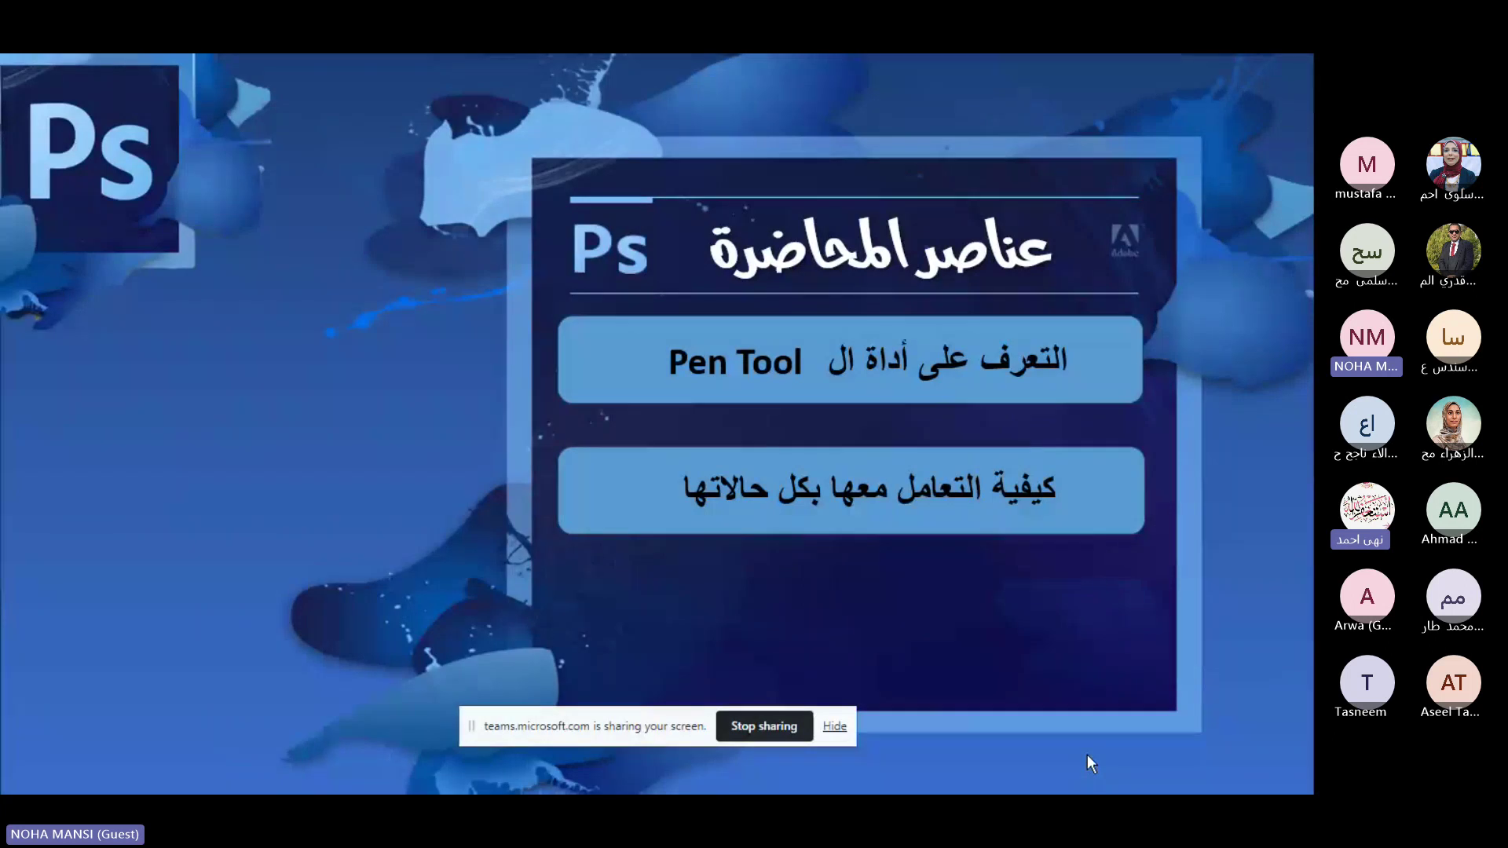
{"action": "key", "text": "Right"}
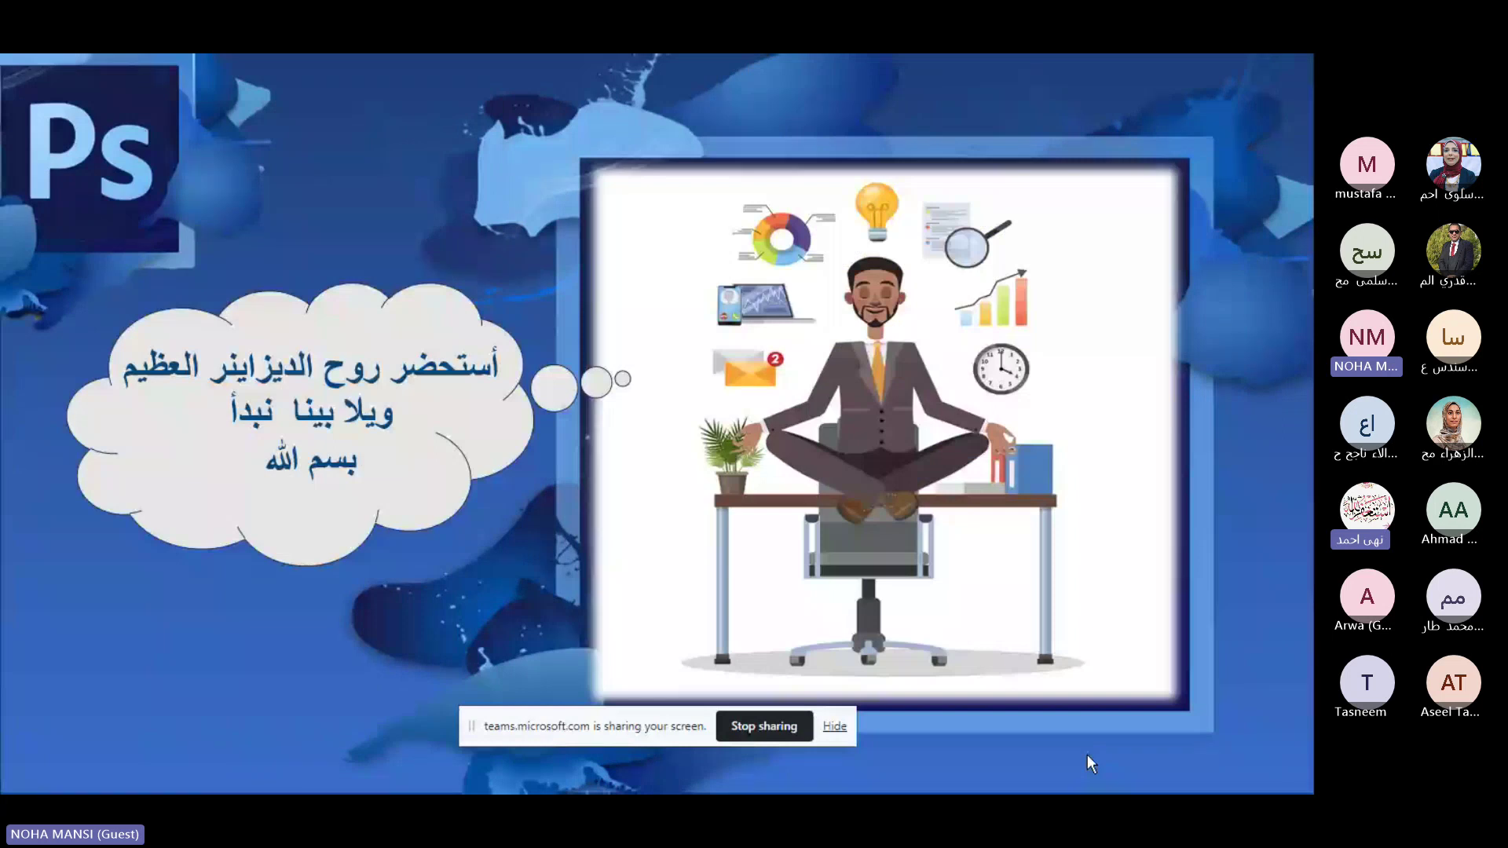
{"action": "key", "text": "Right"}
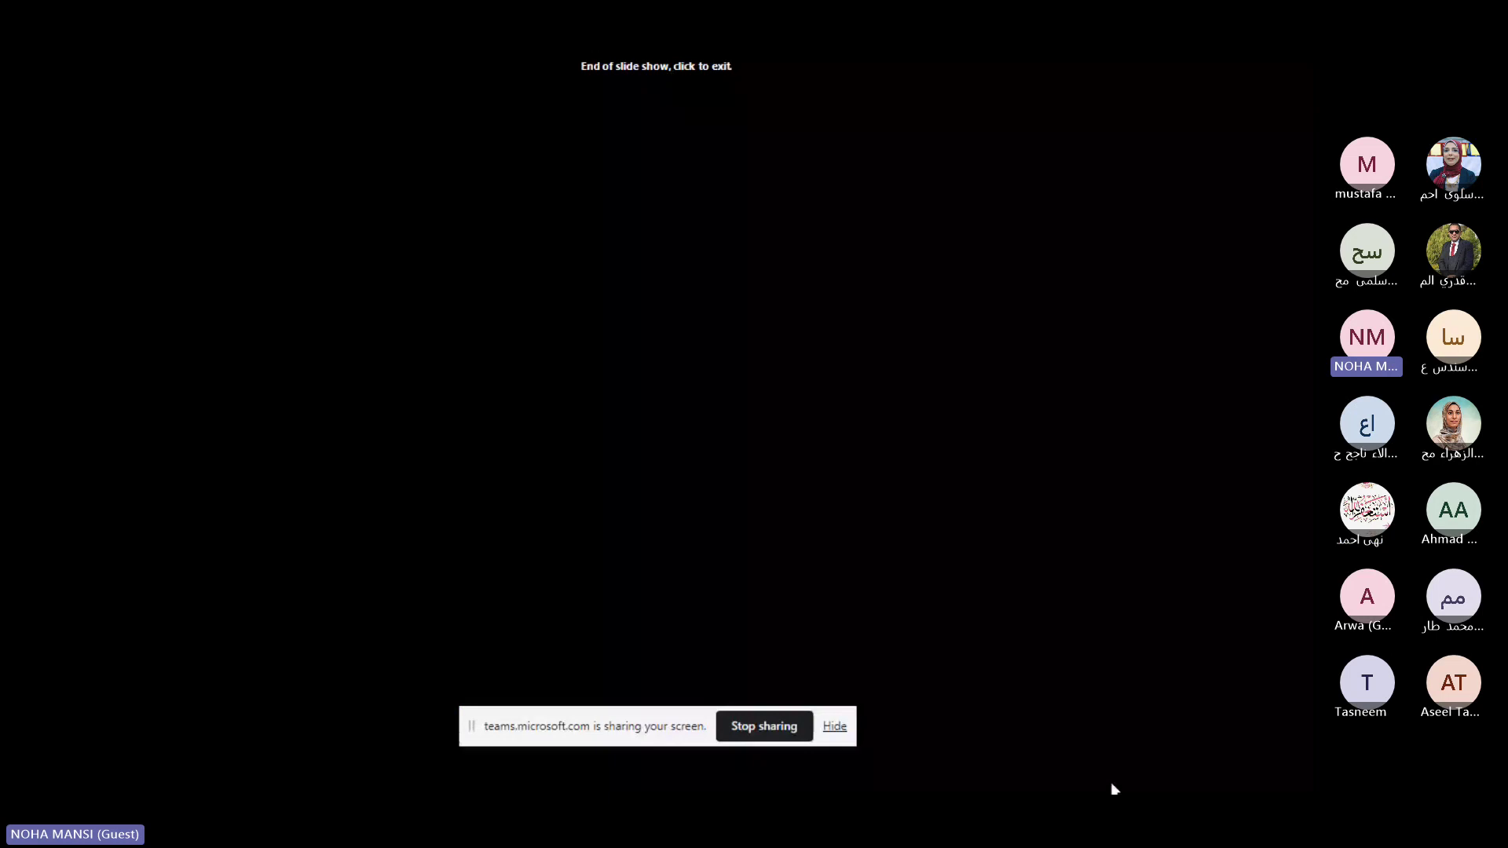
{"action": "key", "text": "Right"}
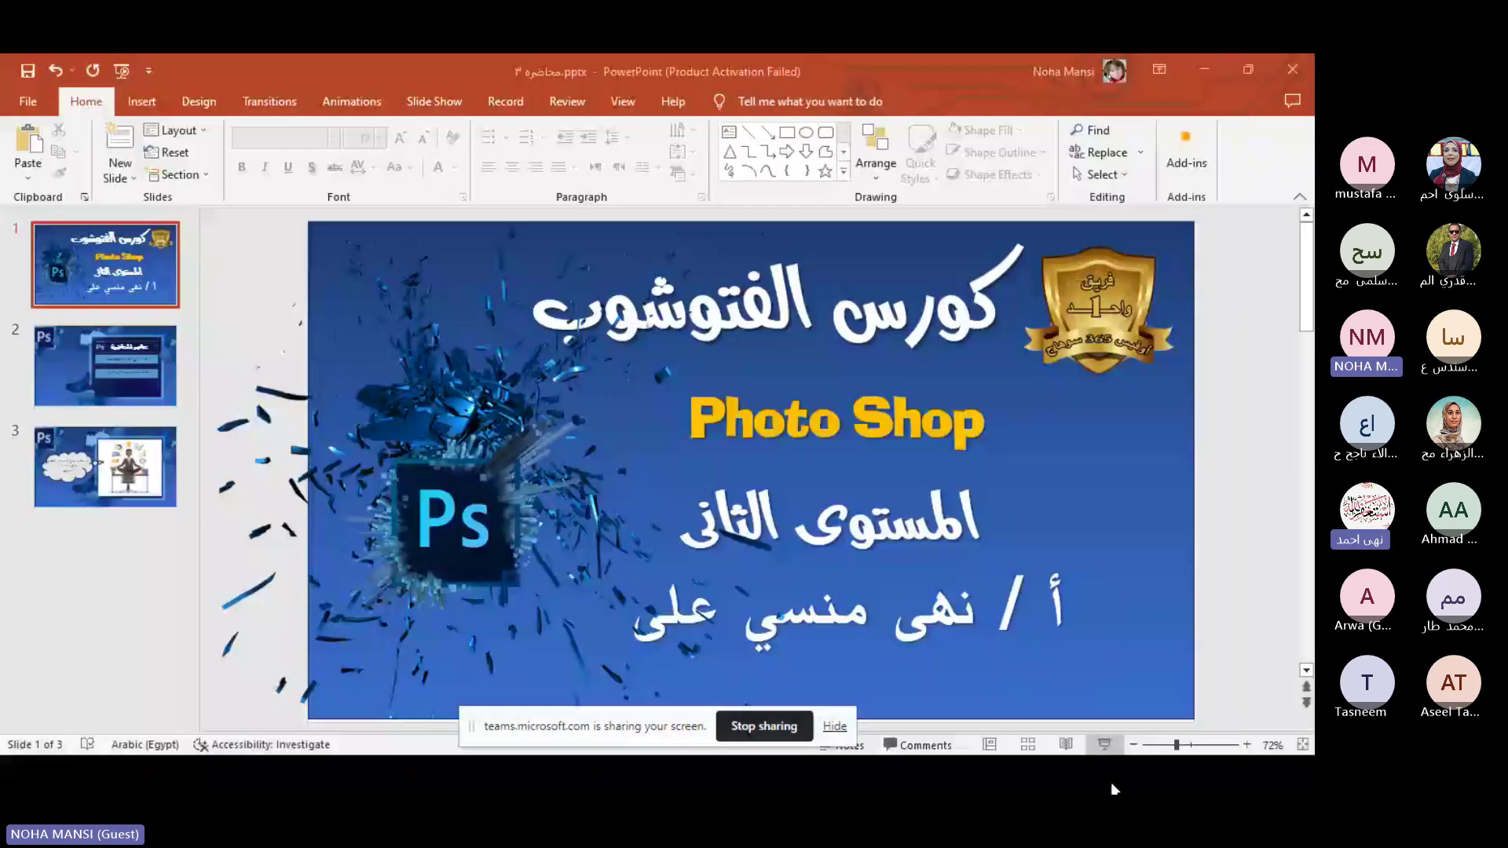
- Switch to Photoshop and make the blank 2100 × 1500 px Untitled-1 document active
{"action": "key", "text": "alt+Tab"}
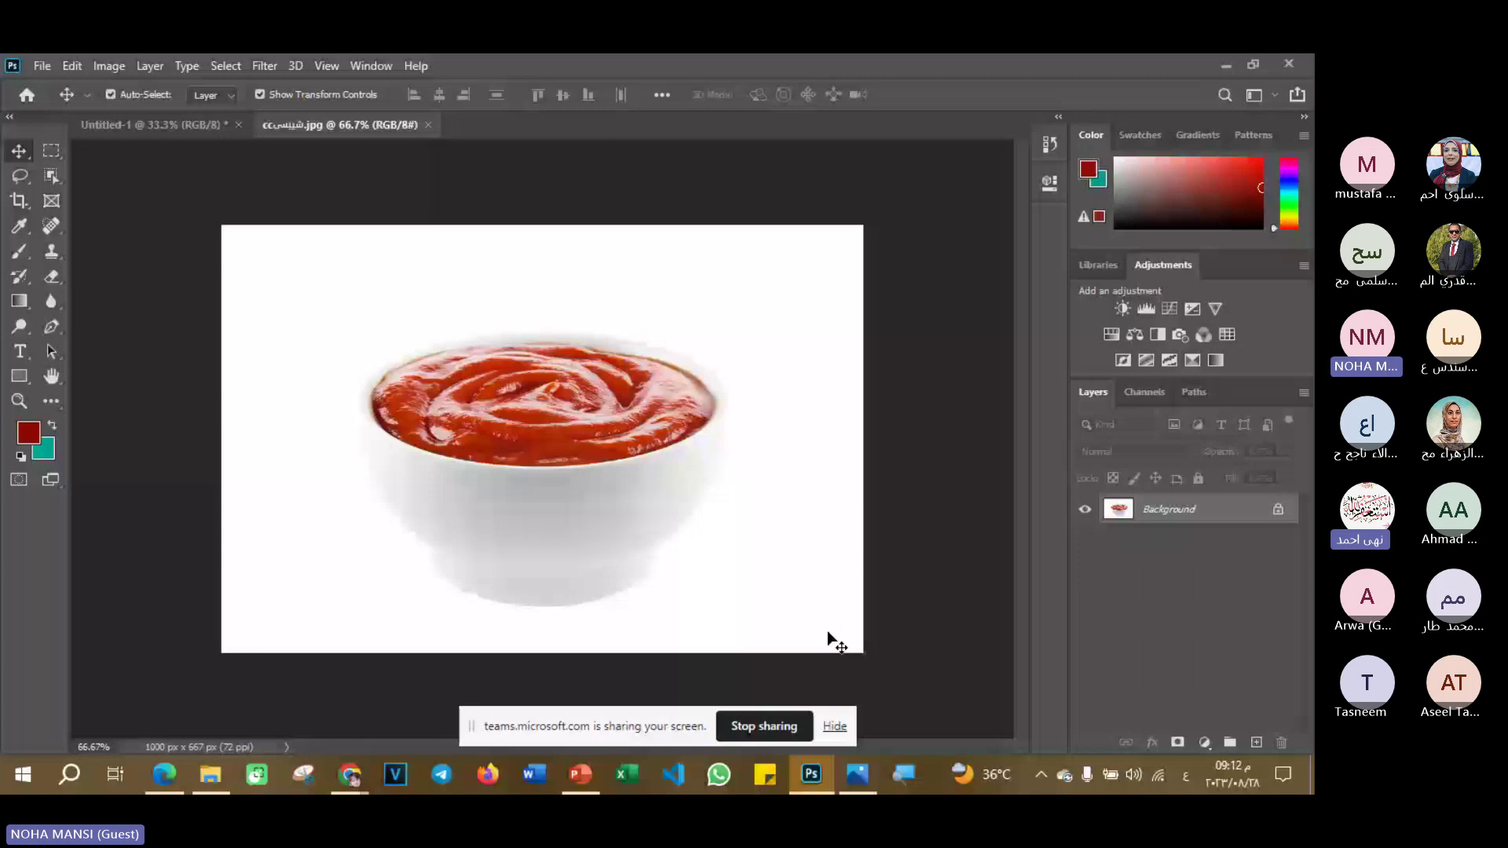
{"action": "key", "text": "ctrl+Tab"}
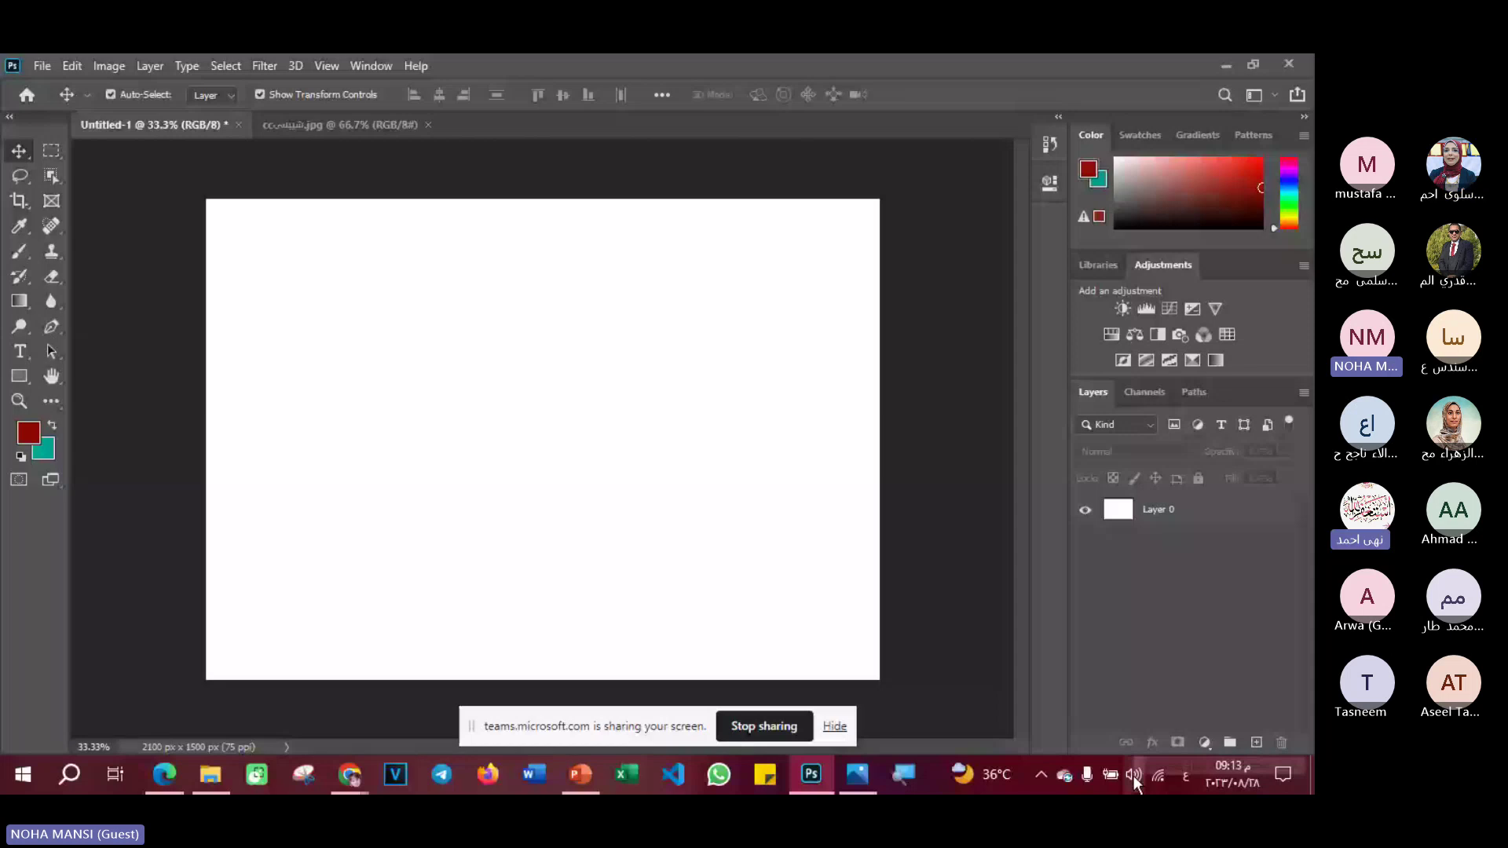
- Mute the computer's sound and select the Pen tool from the toolbox
{"action": "middle_click", "coordinate": [1133, 778]}
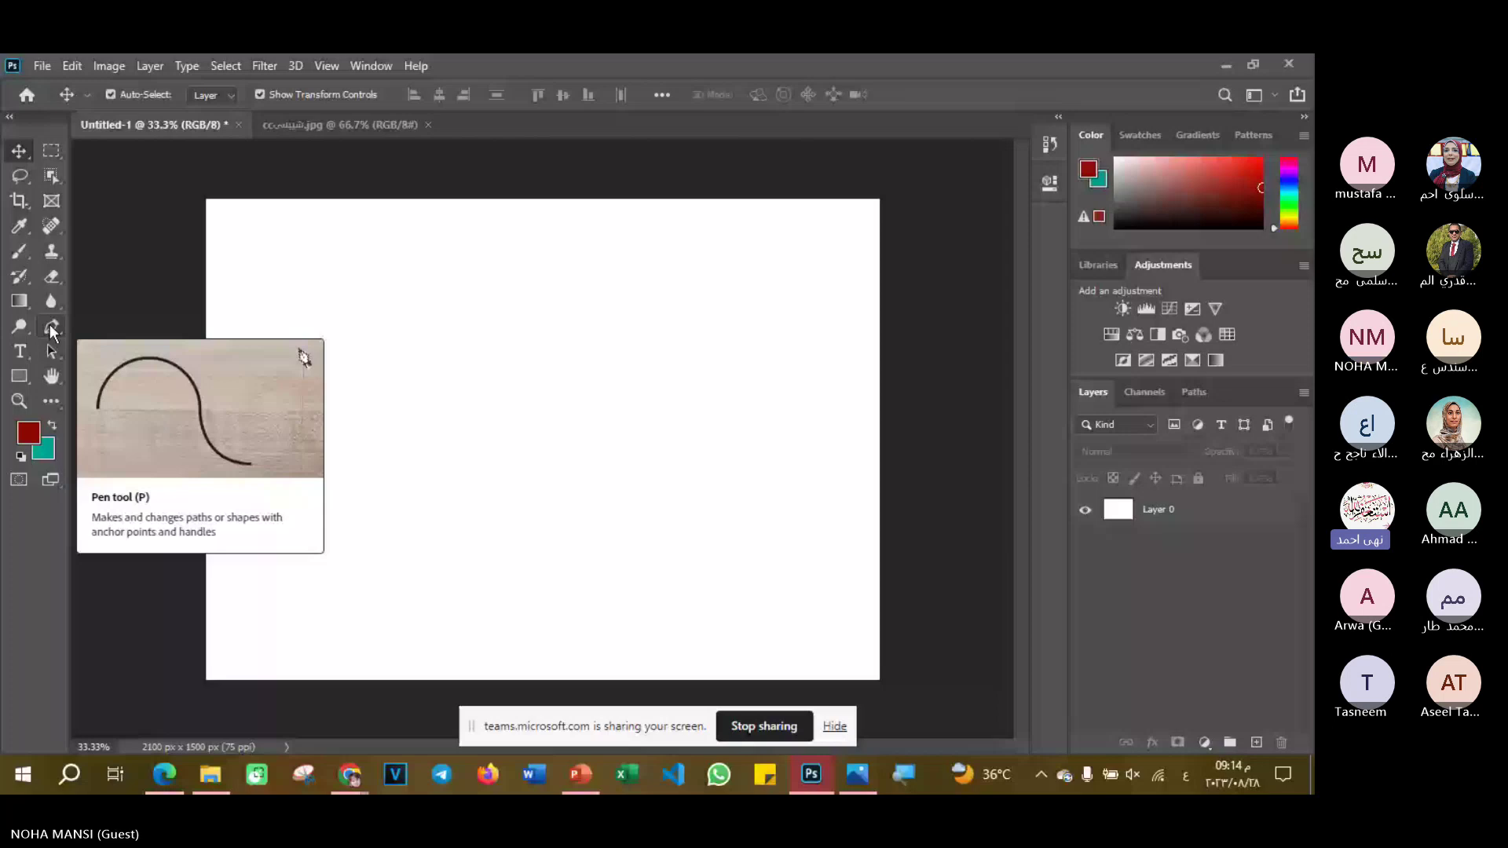
{"action": "left_click", "coordinate": [52, 327]}
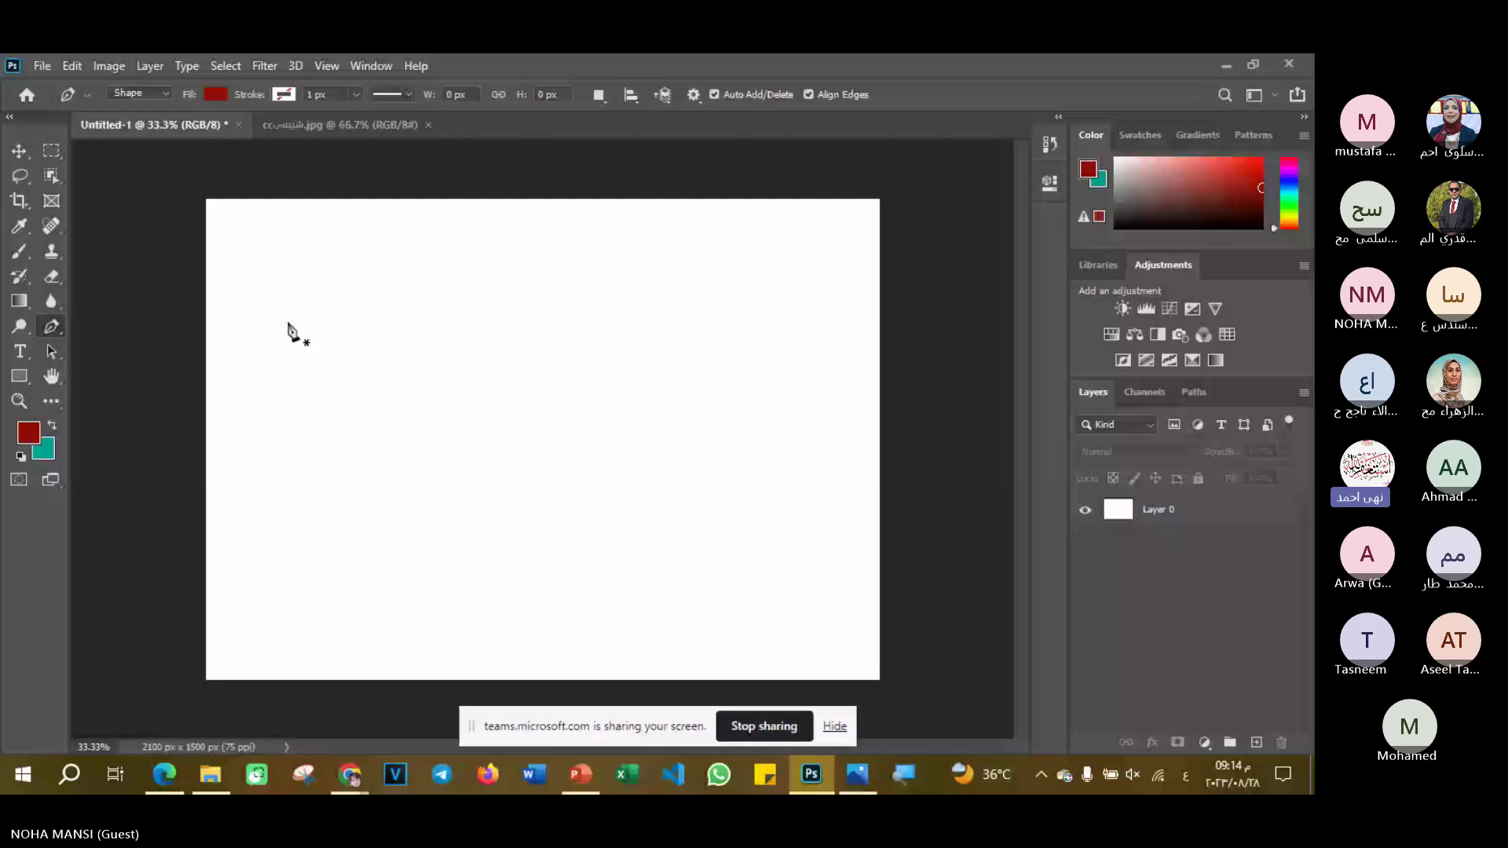
- Draw a two-point horizontal line on a new Shape 1 layer and bring up the Pen Tool Icons reference
{"action": "left_click", "coordinate": [288, 322]}
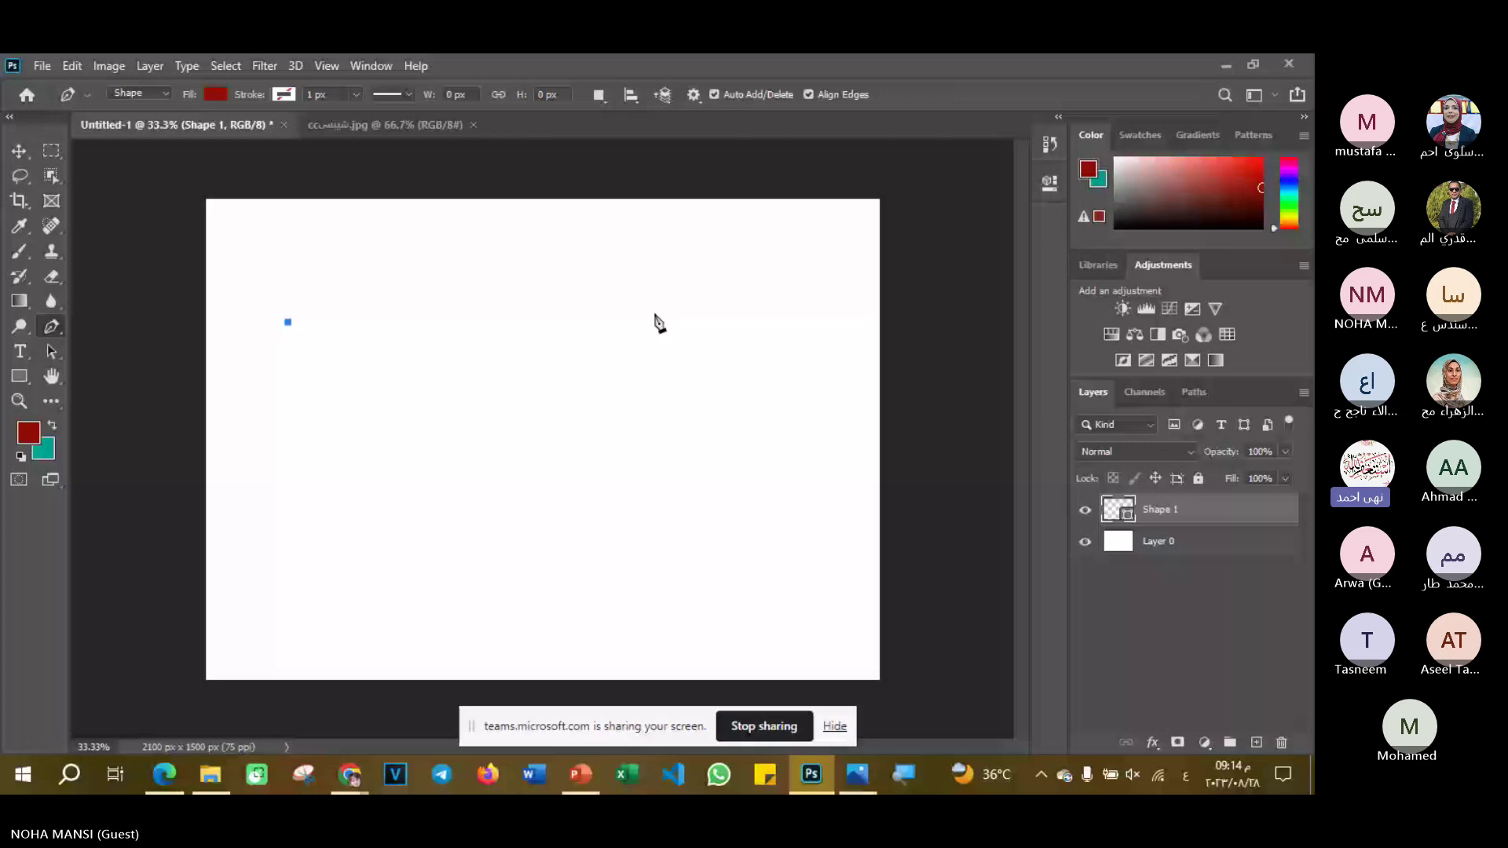
{"action": "left_click", "coordinate": [728, 325]}
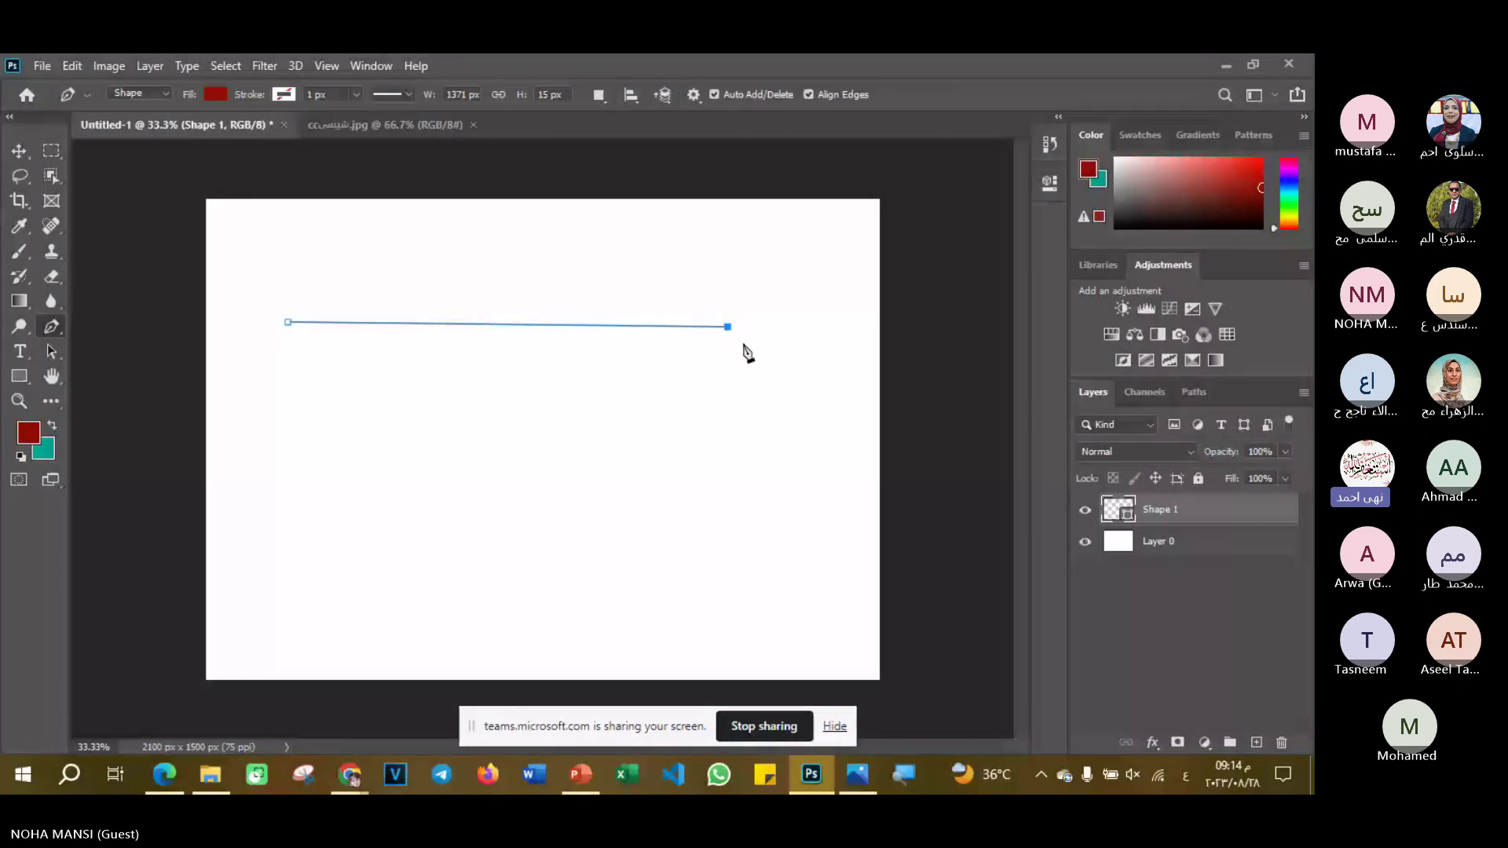
{"action": "key", "text": "alt+Tab"}
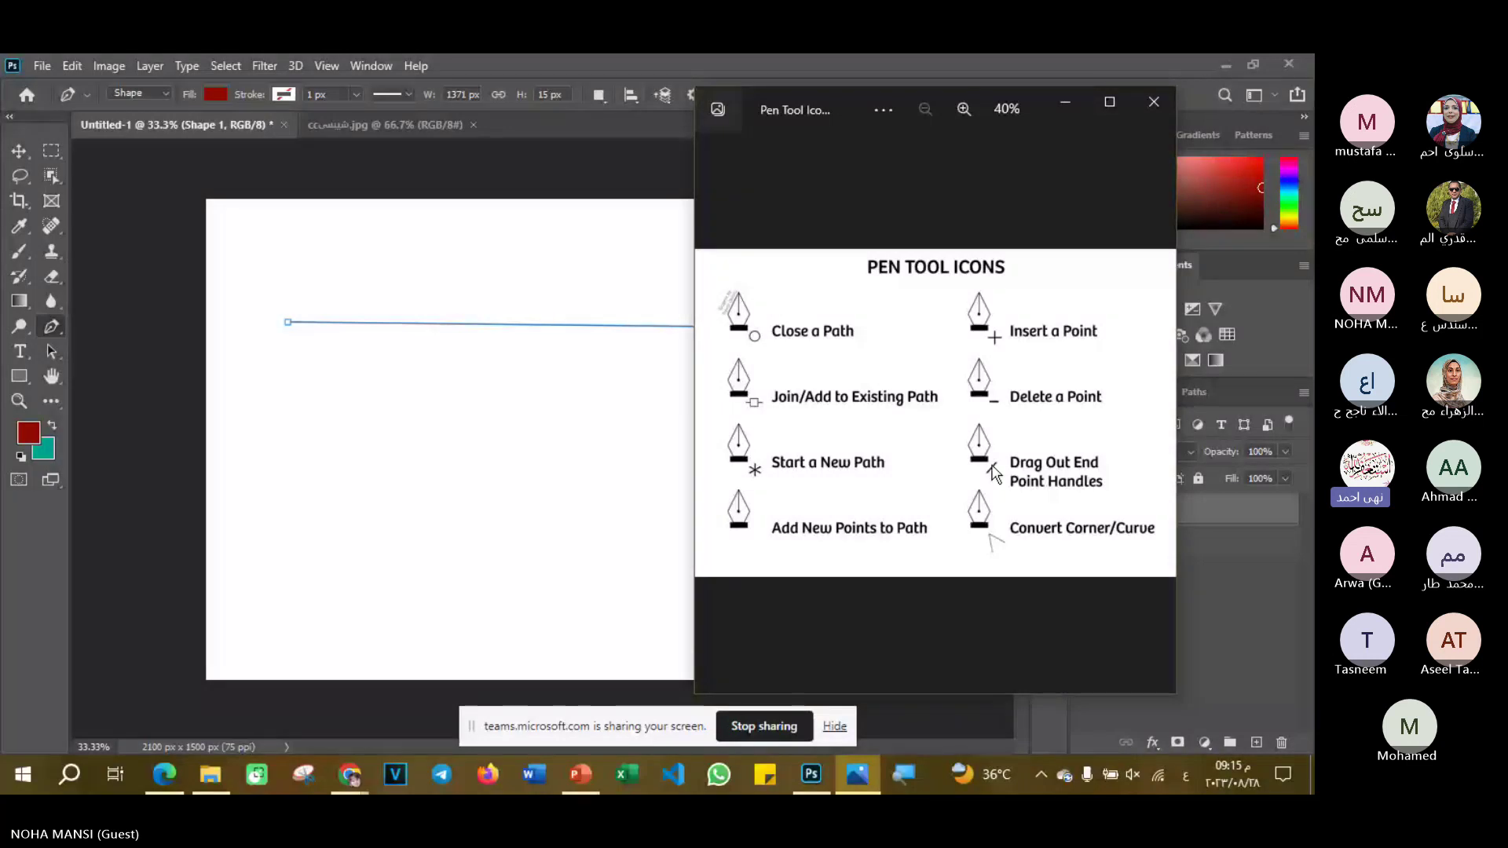
{"action": "mouse_move", "coordinate": [737, 448]}
{"action": "mouse_move", "coordinate": [737, 389]}
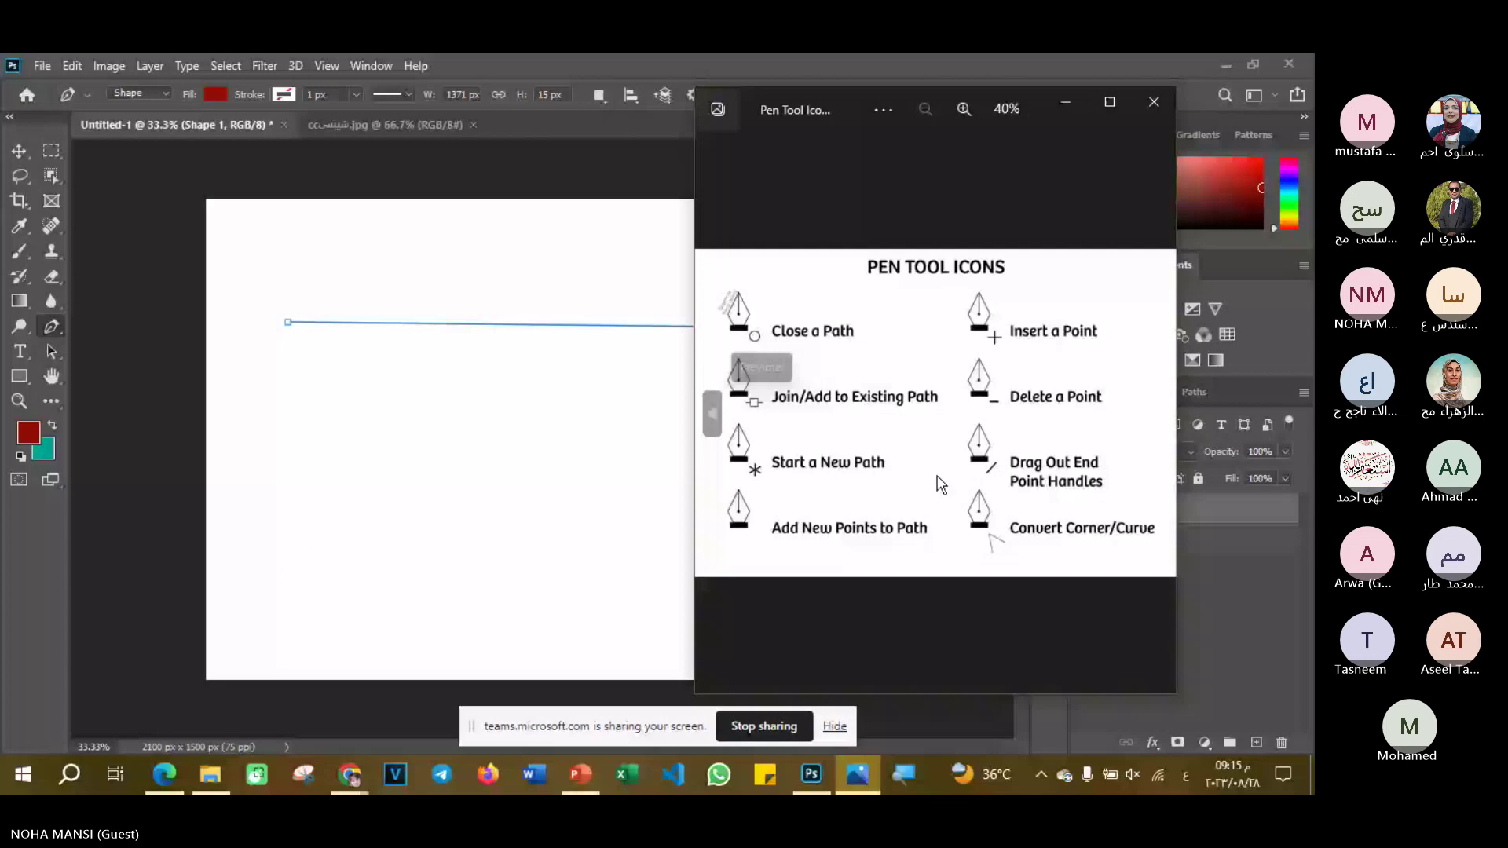
- Put the Pen Tool Icons viewer away to show the Untitled-1 canvas again
{"action": "left_click", "coordinate": [401, 430]}
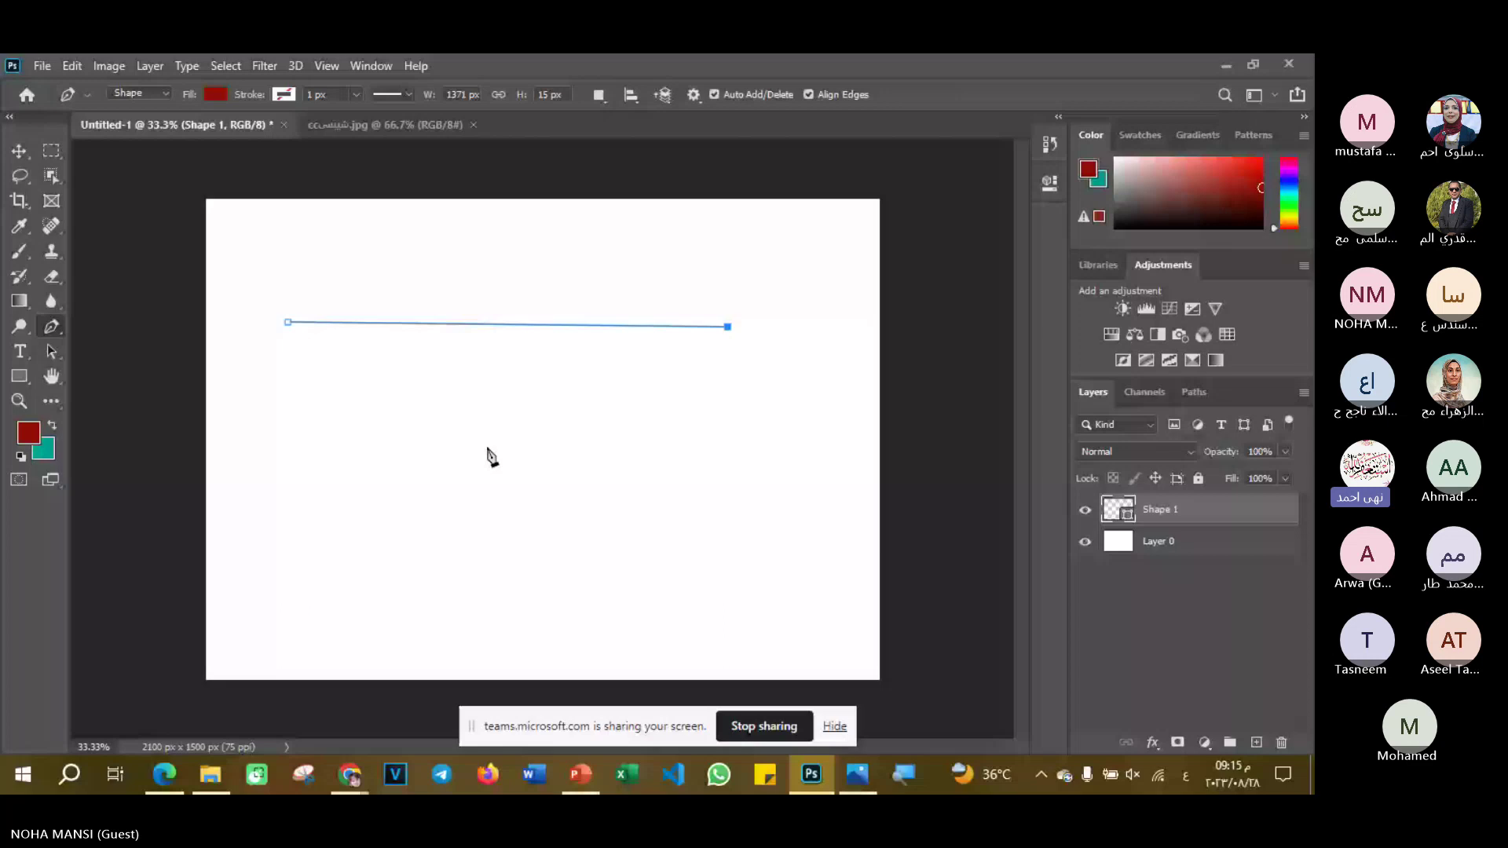
- Change the Pen tool mode from Shape to Path in the options bar
{"action": "left_click", "coordinate": [139, 93]}
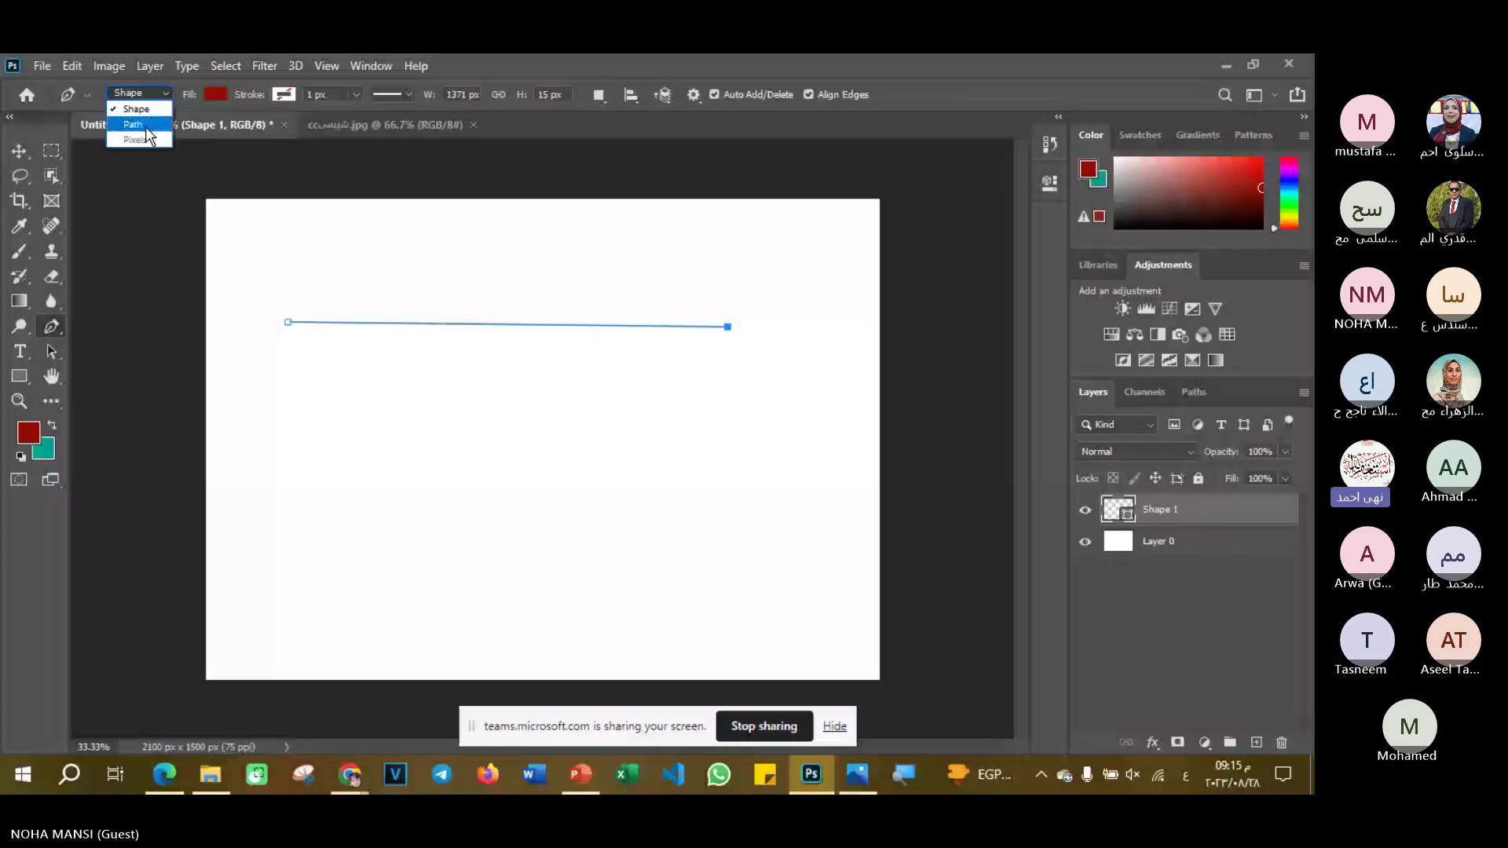
{"action": "left_click", "coordinate": [133, 124]}
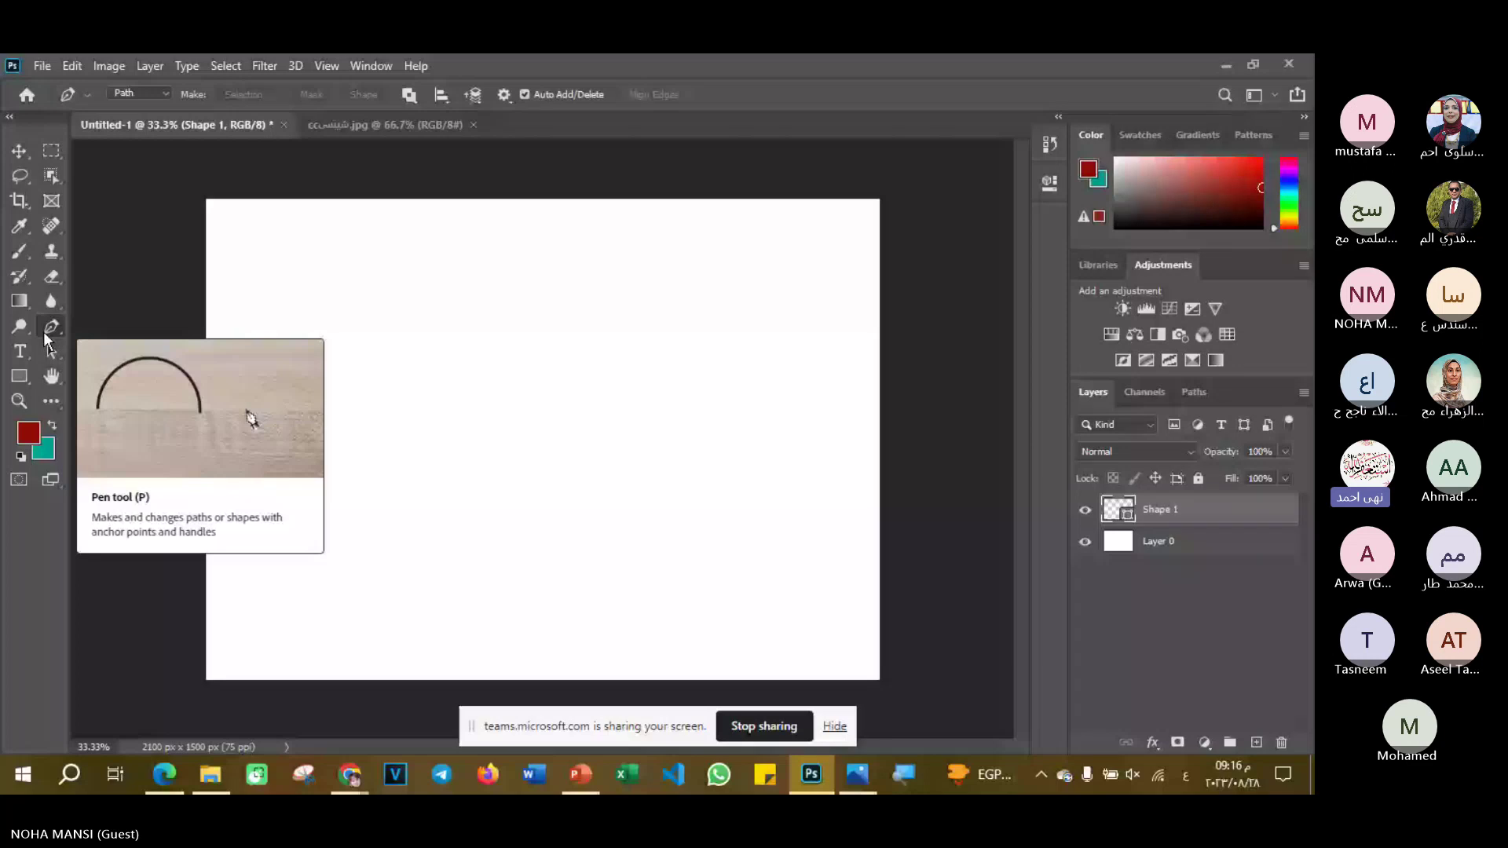
{"action": "left_click", "coordinate": [163, 94]}
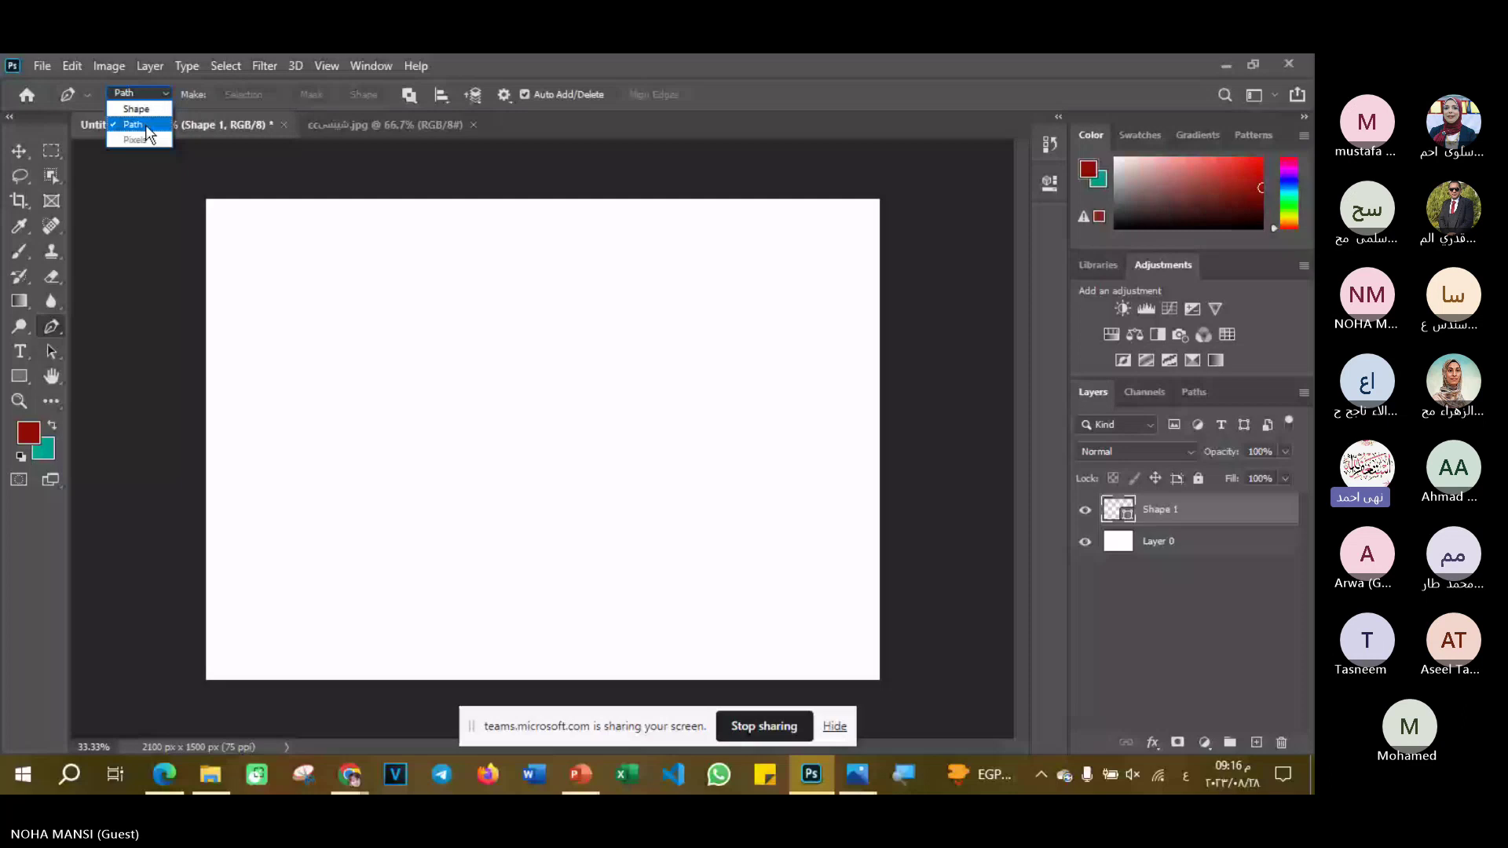
{"action": "left_click", "coordinate": [146, 126]}
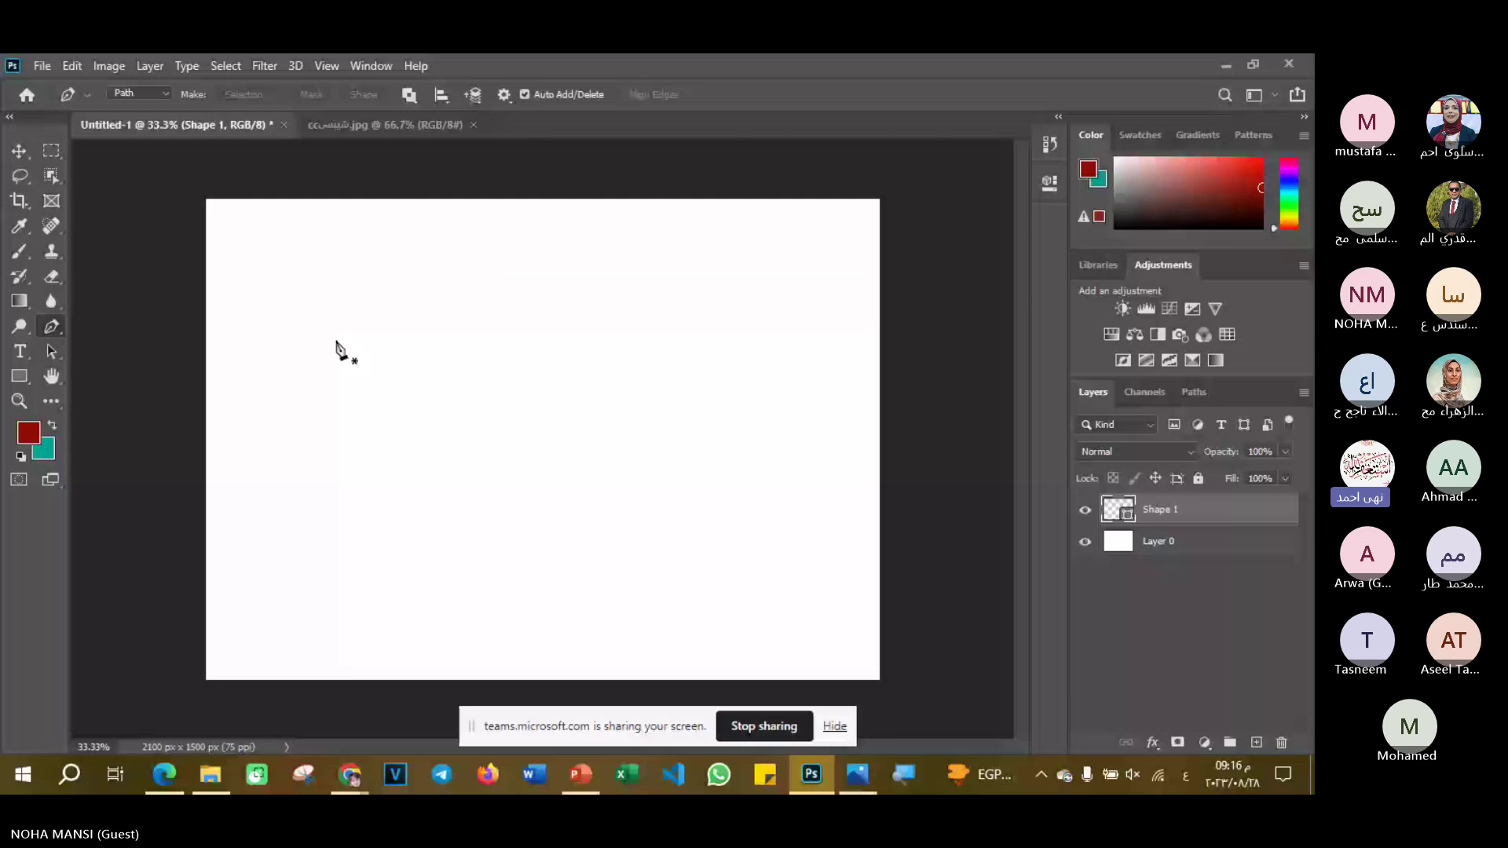
- Draw a two-point horizontal path, then practice adding, deleting and undoing a midpoint anchor
{"action": "left_click", "coordinate": [291, 337]}
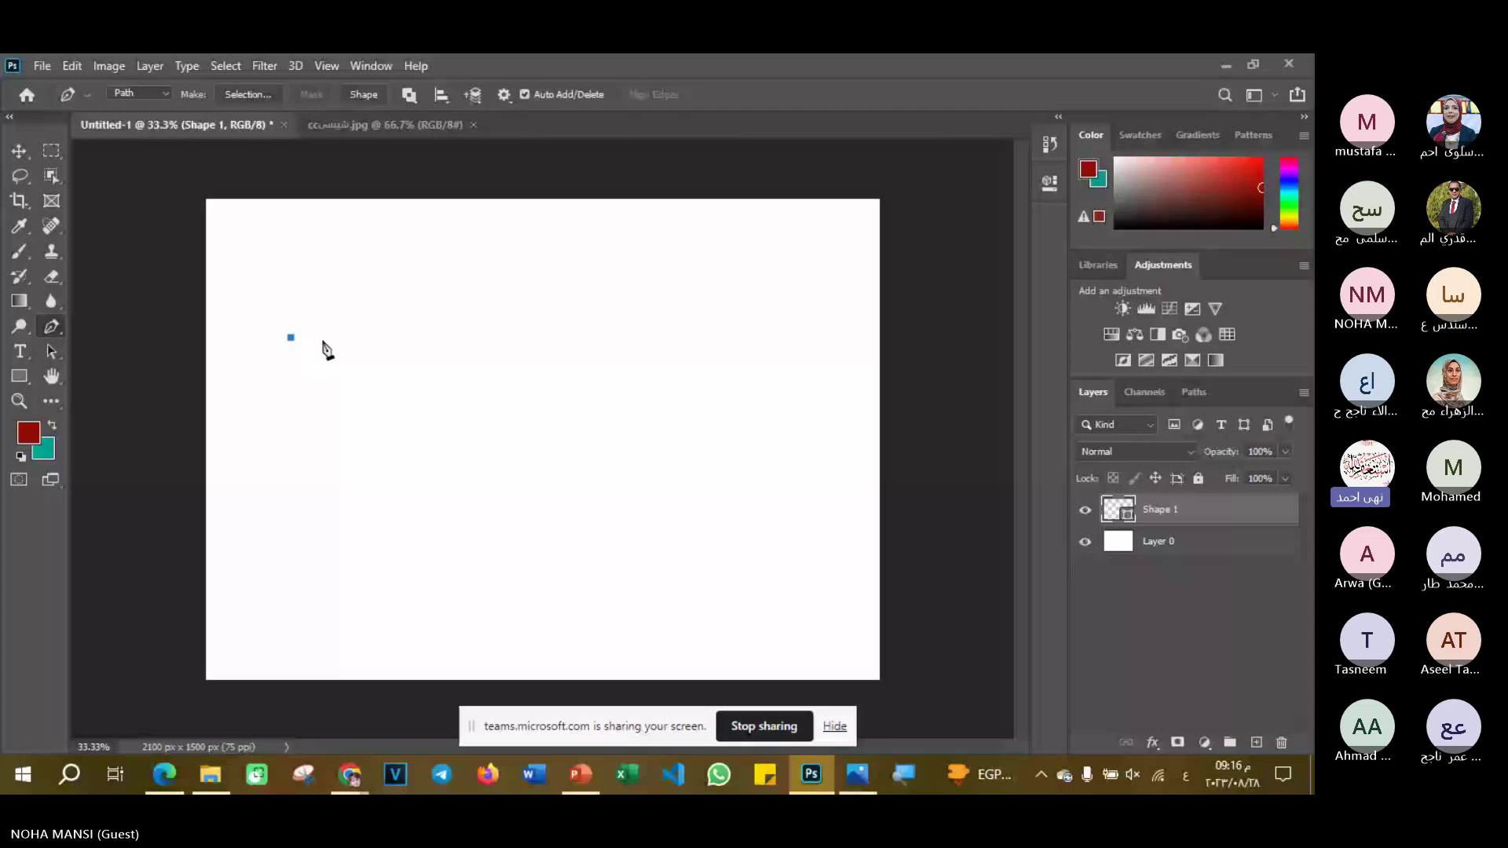
{"action": "left_click", "coordinate": [711, 340]}
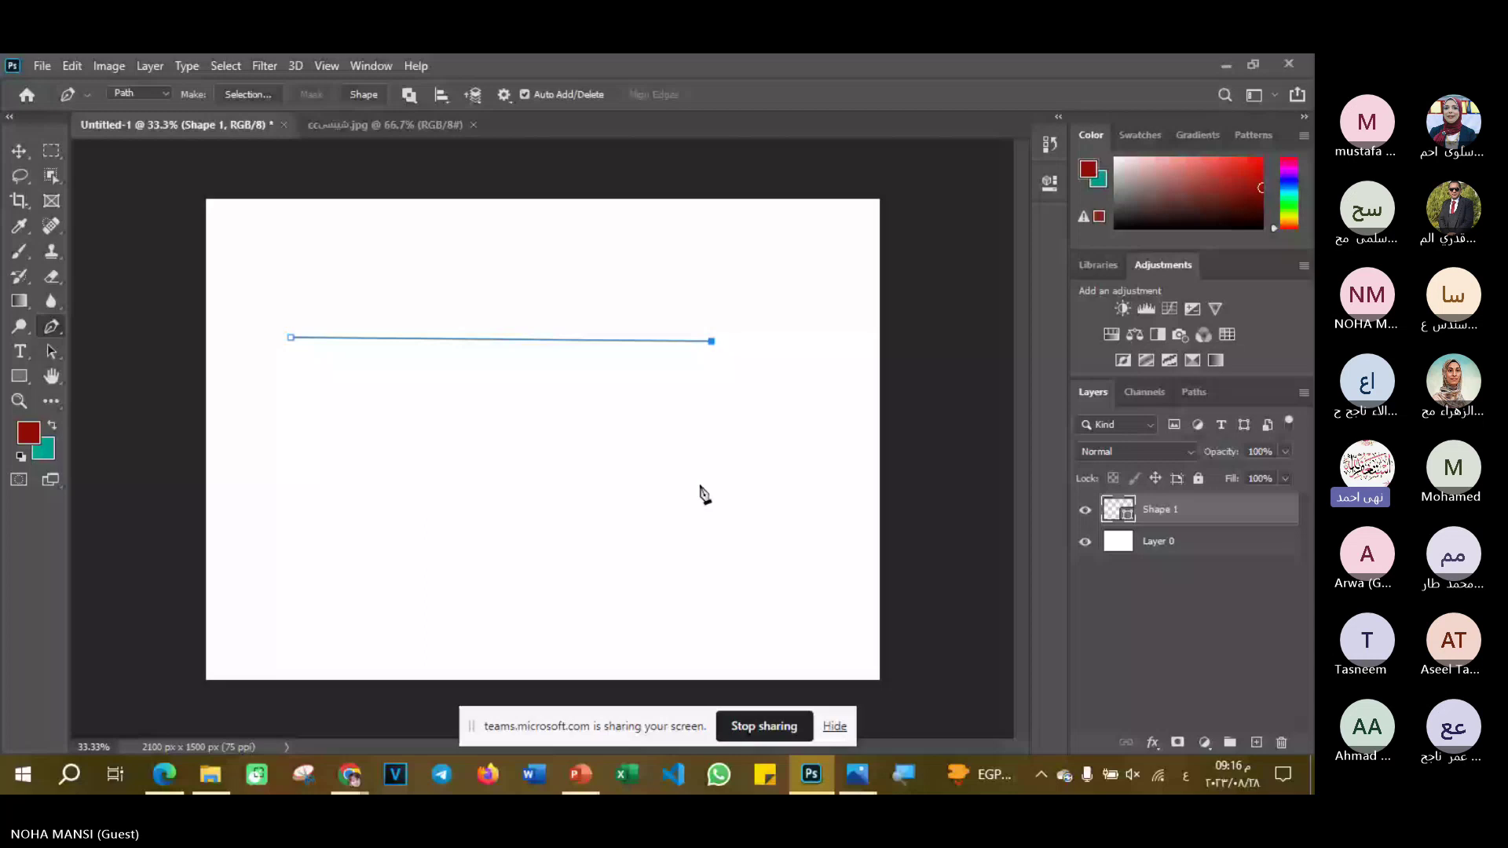
{"action": "left_click", "coordinate": [568, 339]}
{"action": "left_click", "coordinate": [568, 340]}
{"action": "key", "text": "ctrl+z"}
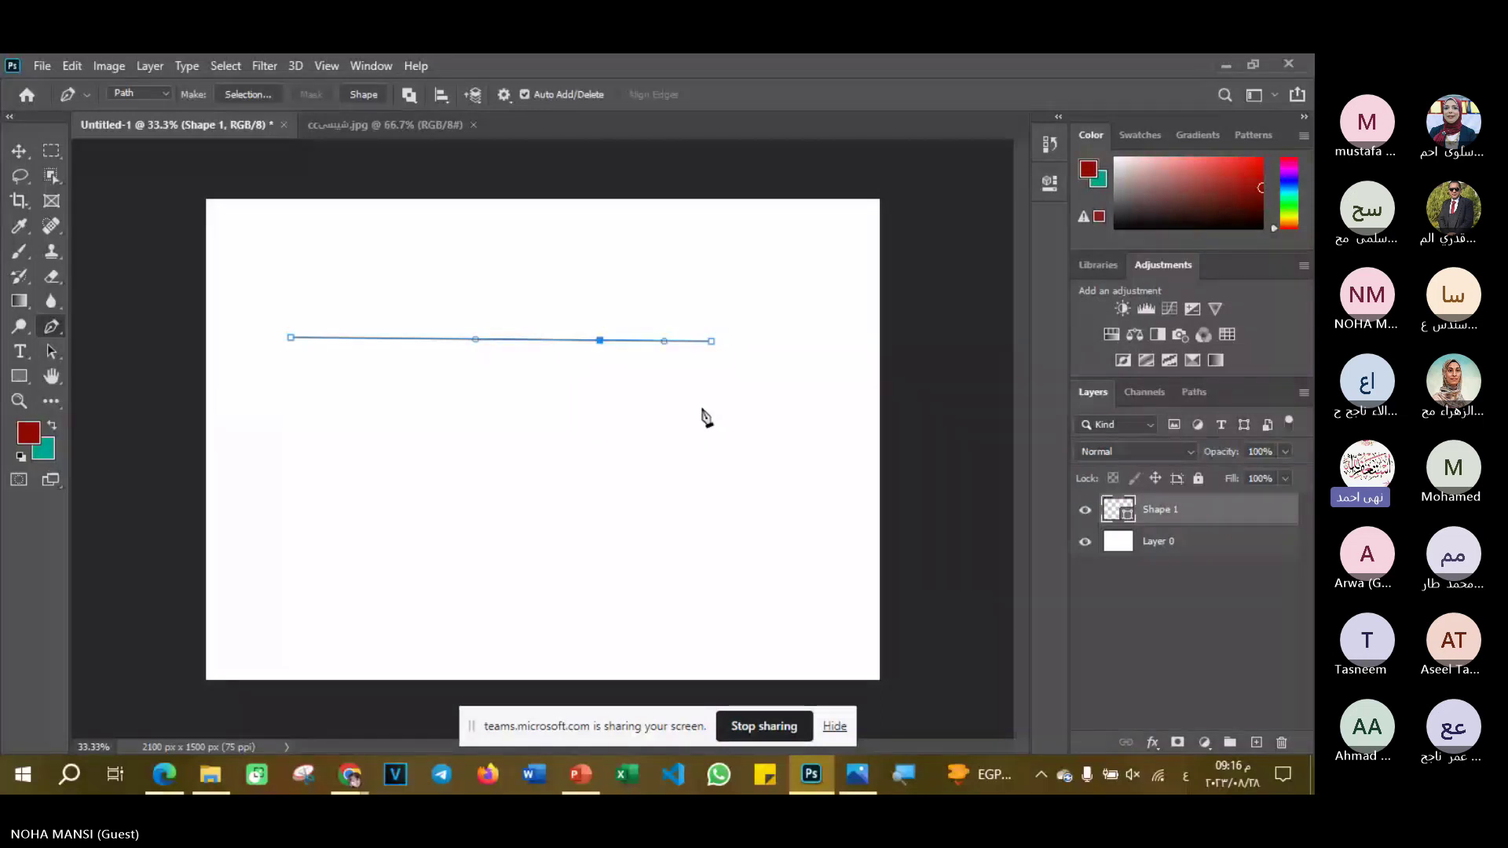
{"action": "key", "text": "ctrl+z"}
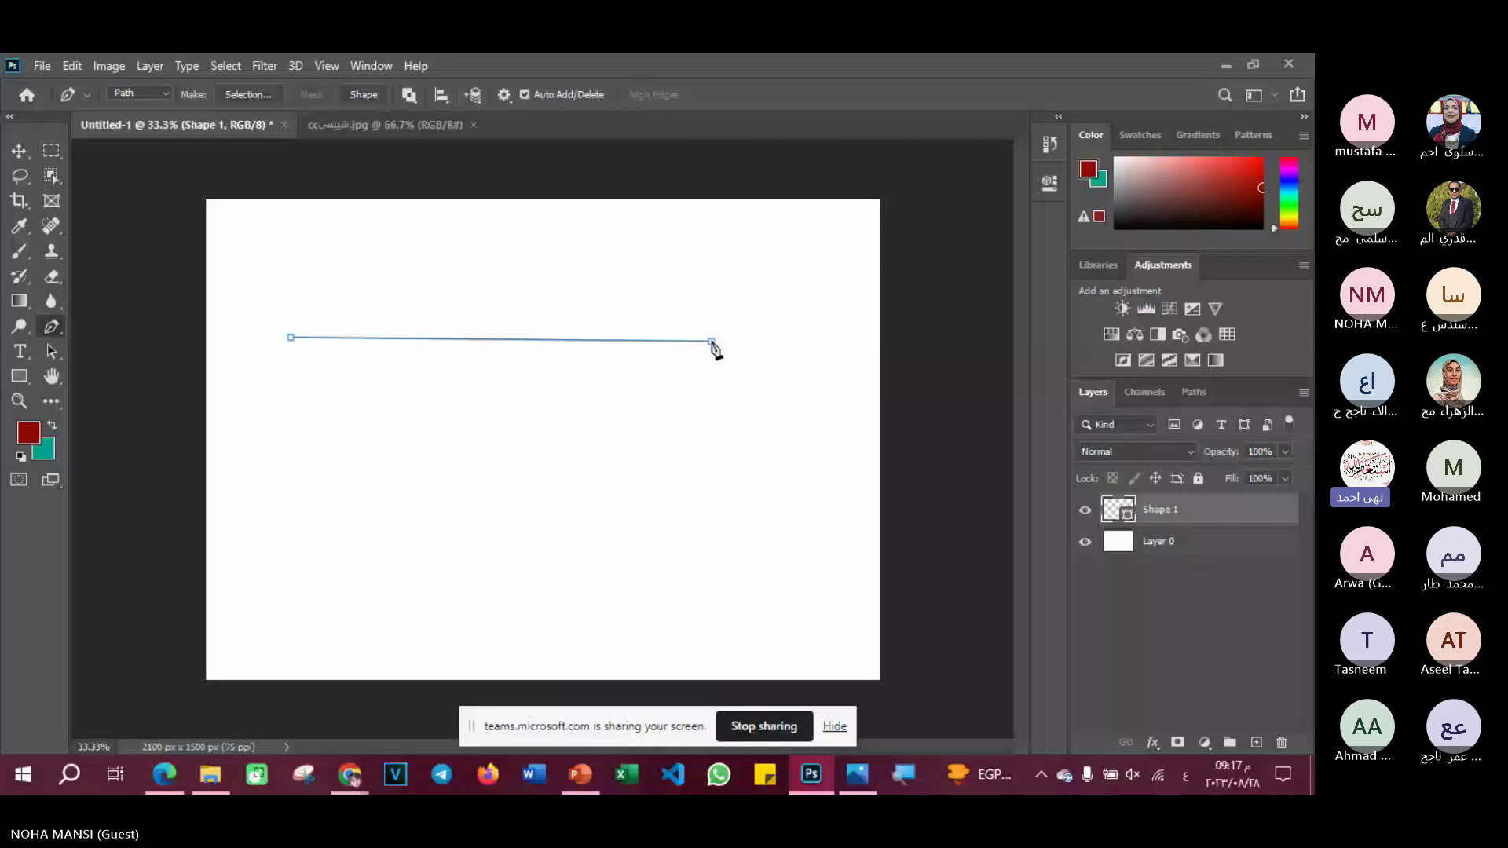
- Add eleven zigzag corner points around the canvas and close the path at its first anchor
{"action": "left_click", "coordinate": [709, 516]}
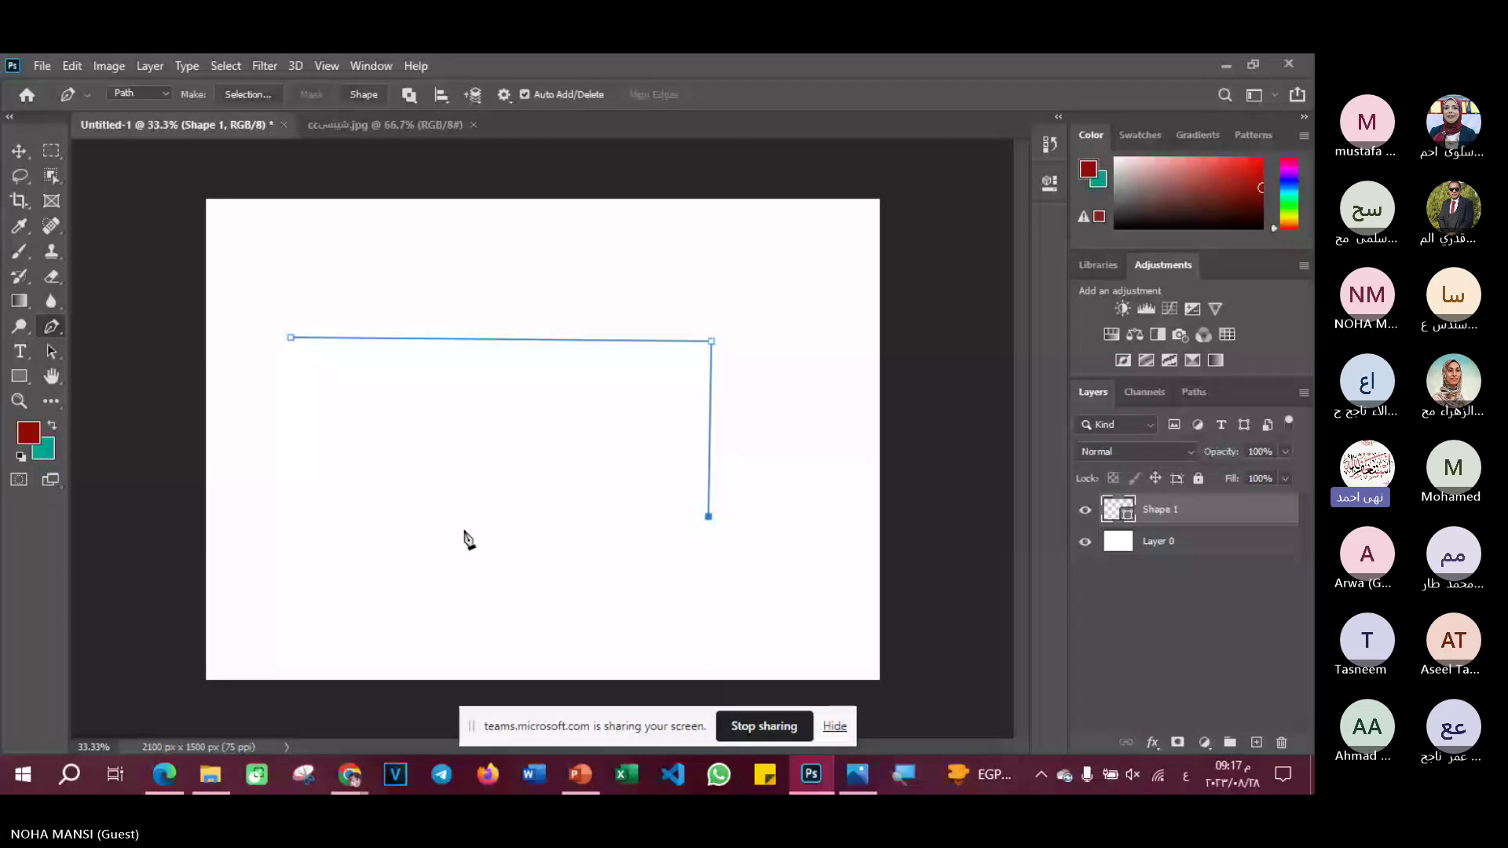
{"action": "left_click", "coordinate": [464, 529]}
{"action": "left_click", "coordinate": [305, 501]}
{"action": "left_click", "coordinate": [293, 399]}
{"action": "left_click", "coordinate": [314, 362]}
{"action": "left_click", "coordinate": [365, 257]}
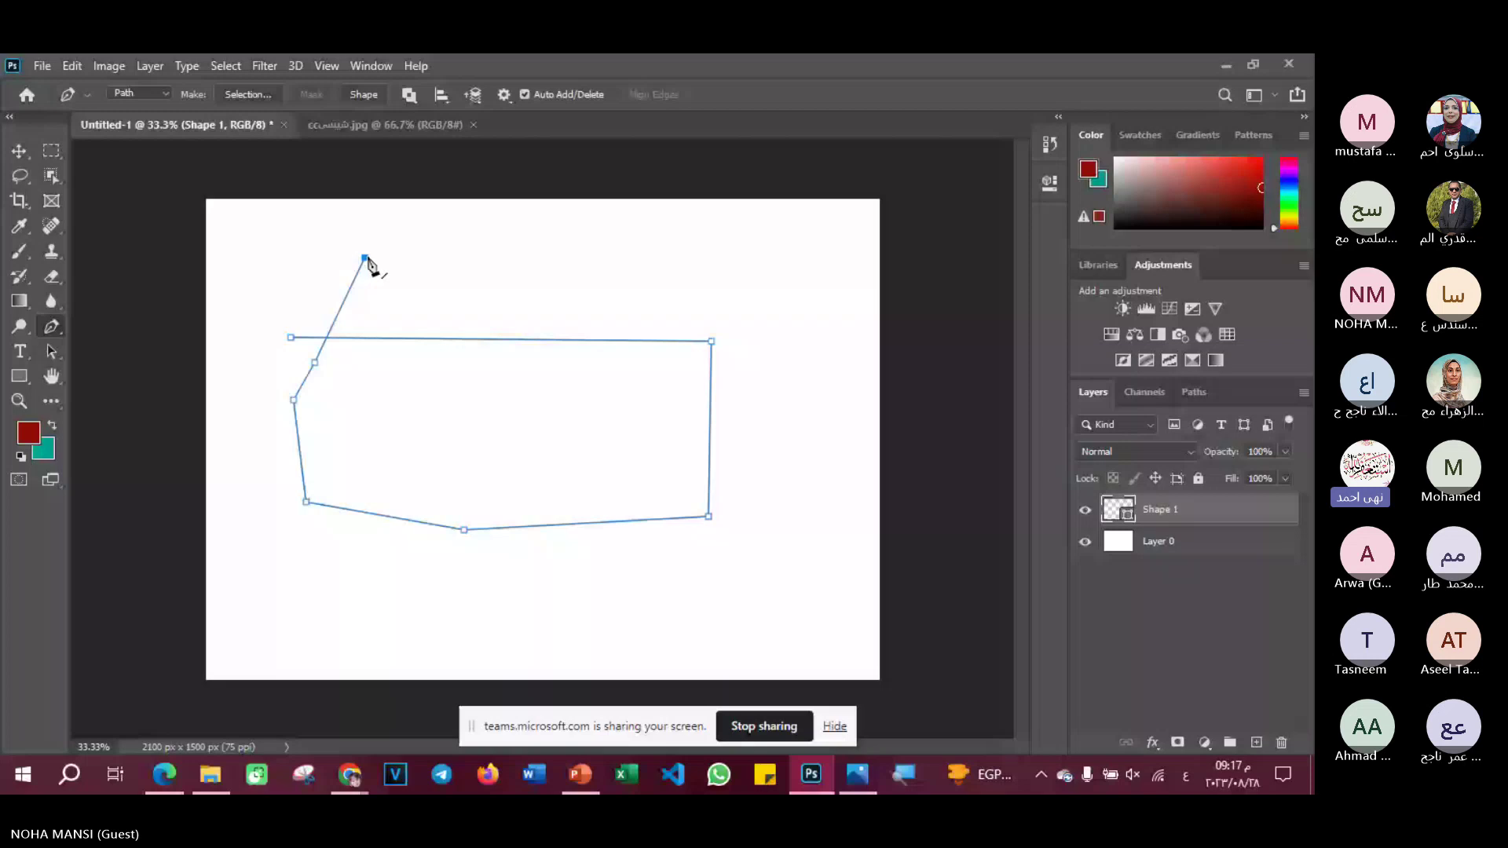
{"action": "left_click", "coordinate": [653, 247]}
{"action": "left_click", "coordinate": [674, 436]}
{"action": "left_click", "coordinate": [507, 477]}
{"action": "left_click", "coordinate": [394, 446]}
{"action": "left_click", "coordinate": [429, 293]}
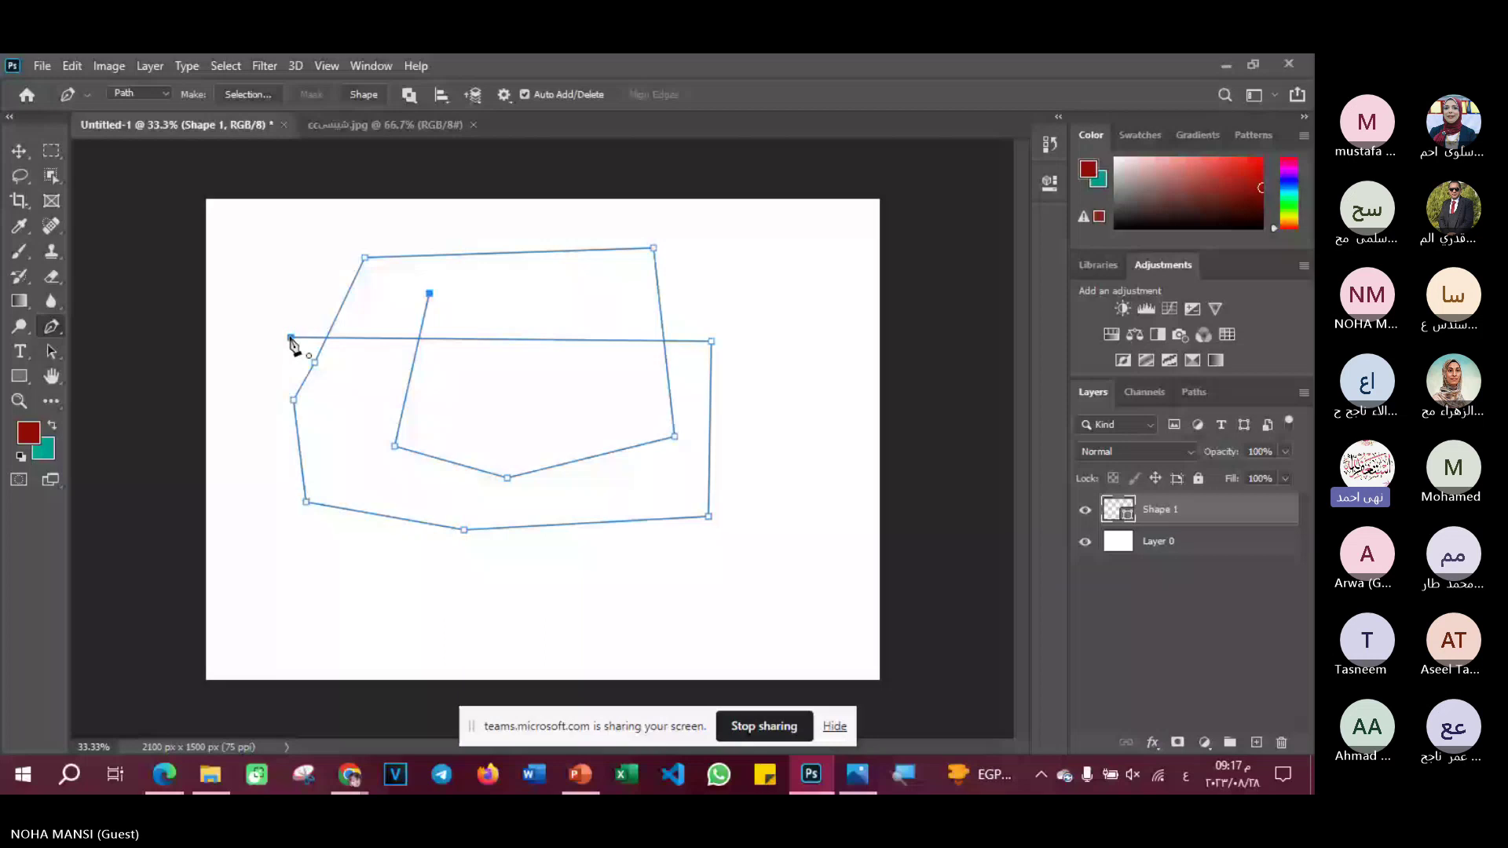
{"action": "left_click", "coordinate": [290, 338]}
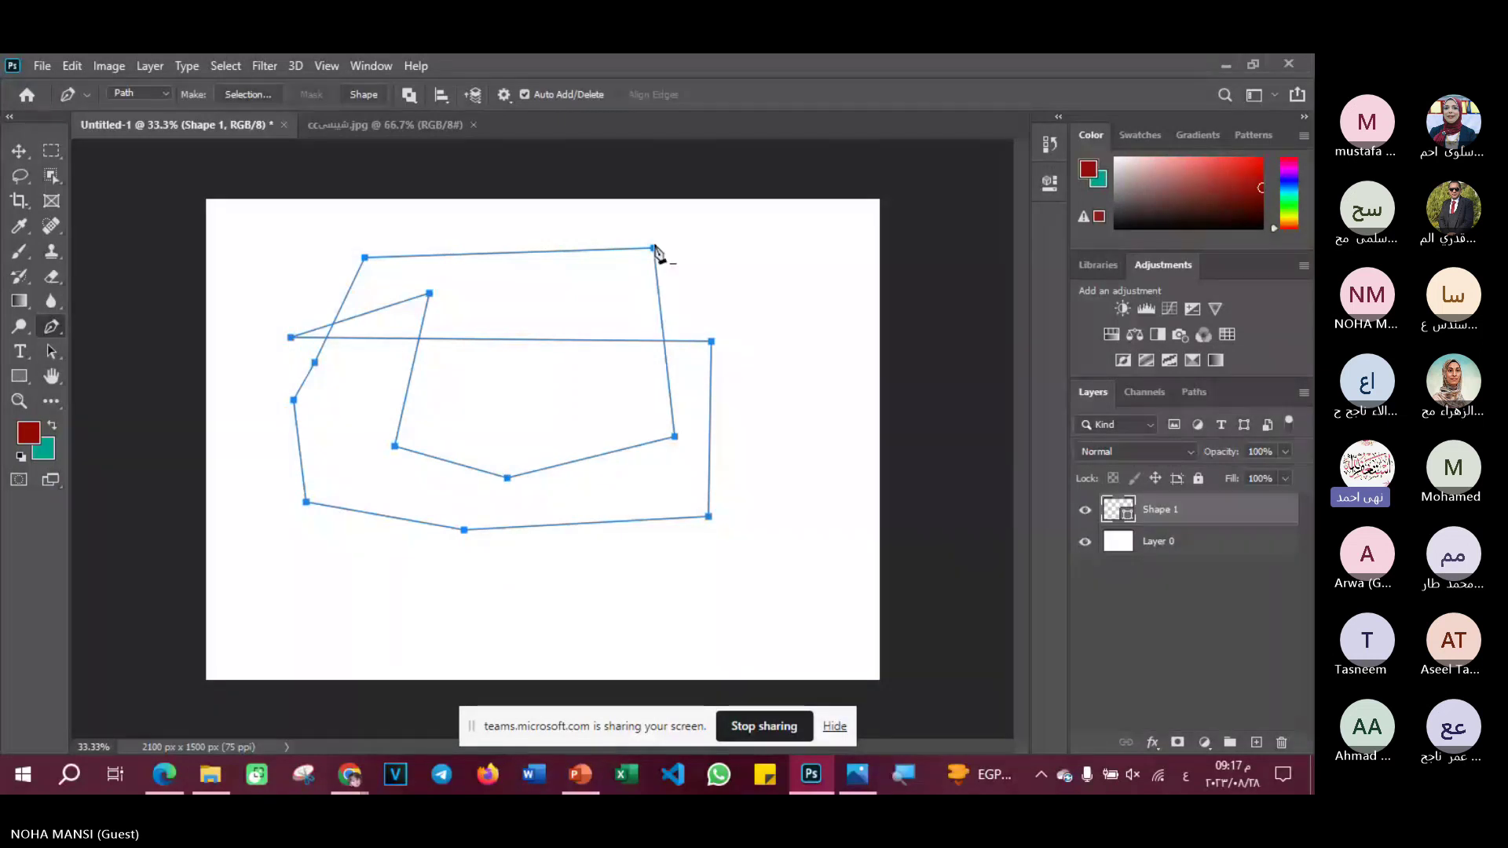
- Practice adding an anchor and dragging the top-right and right-side corner points
{"action": "left_click", "coordinate": [624, 341]}
{"action": "key", "text": "ctrl+z"}
{"action": "left_click", "coordinate": [653, 250], "text": "ctrl"}
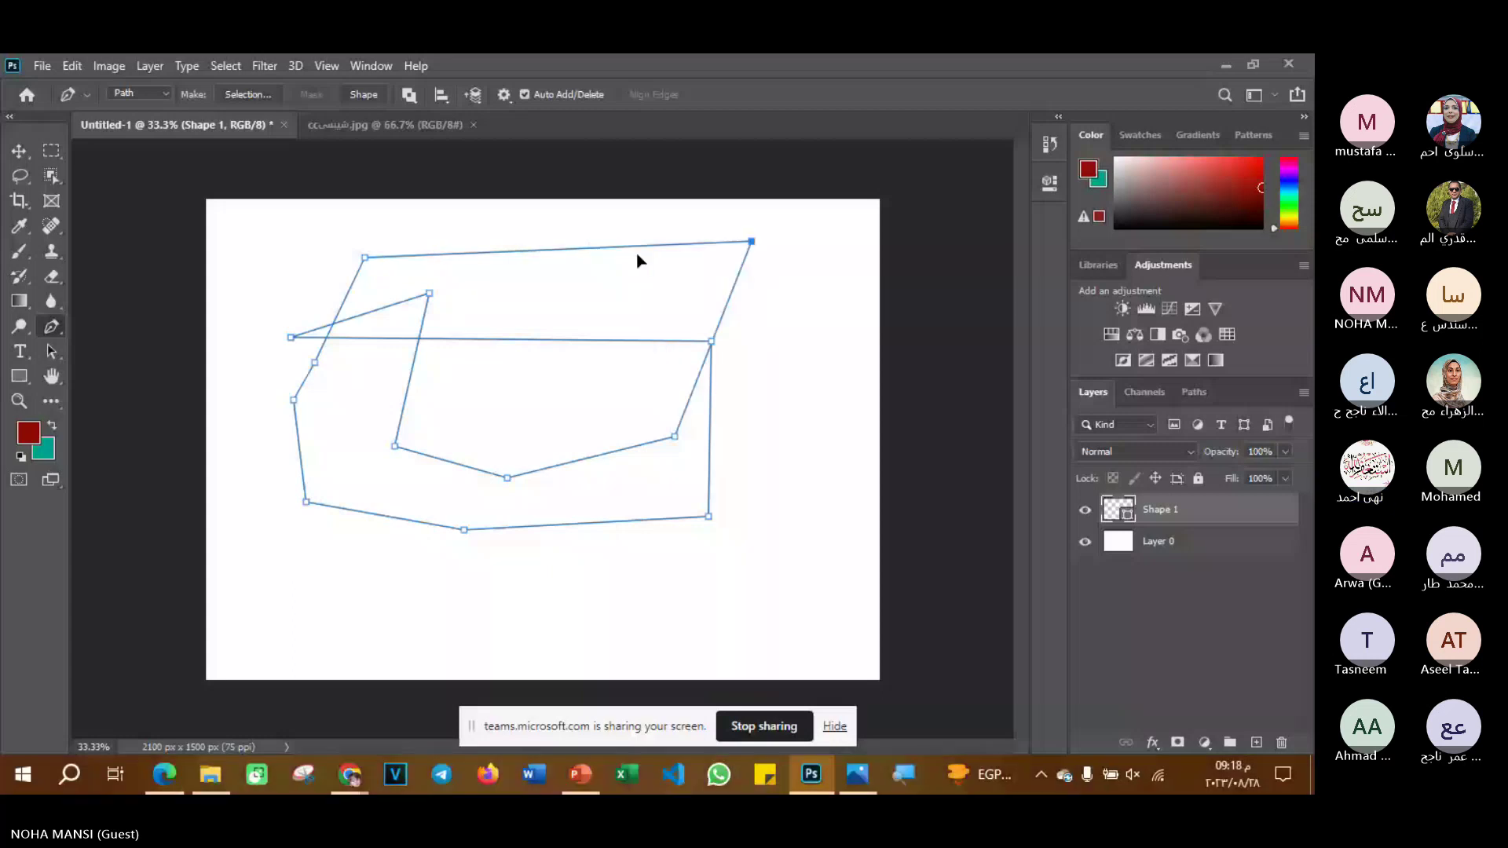
{"action": "left_click_drag", "start_coordinate": [652, 249], "coordinate": [640, 256]}
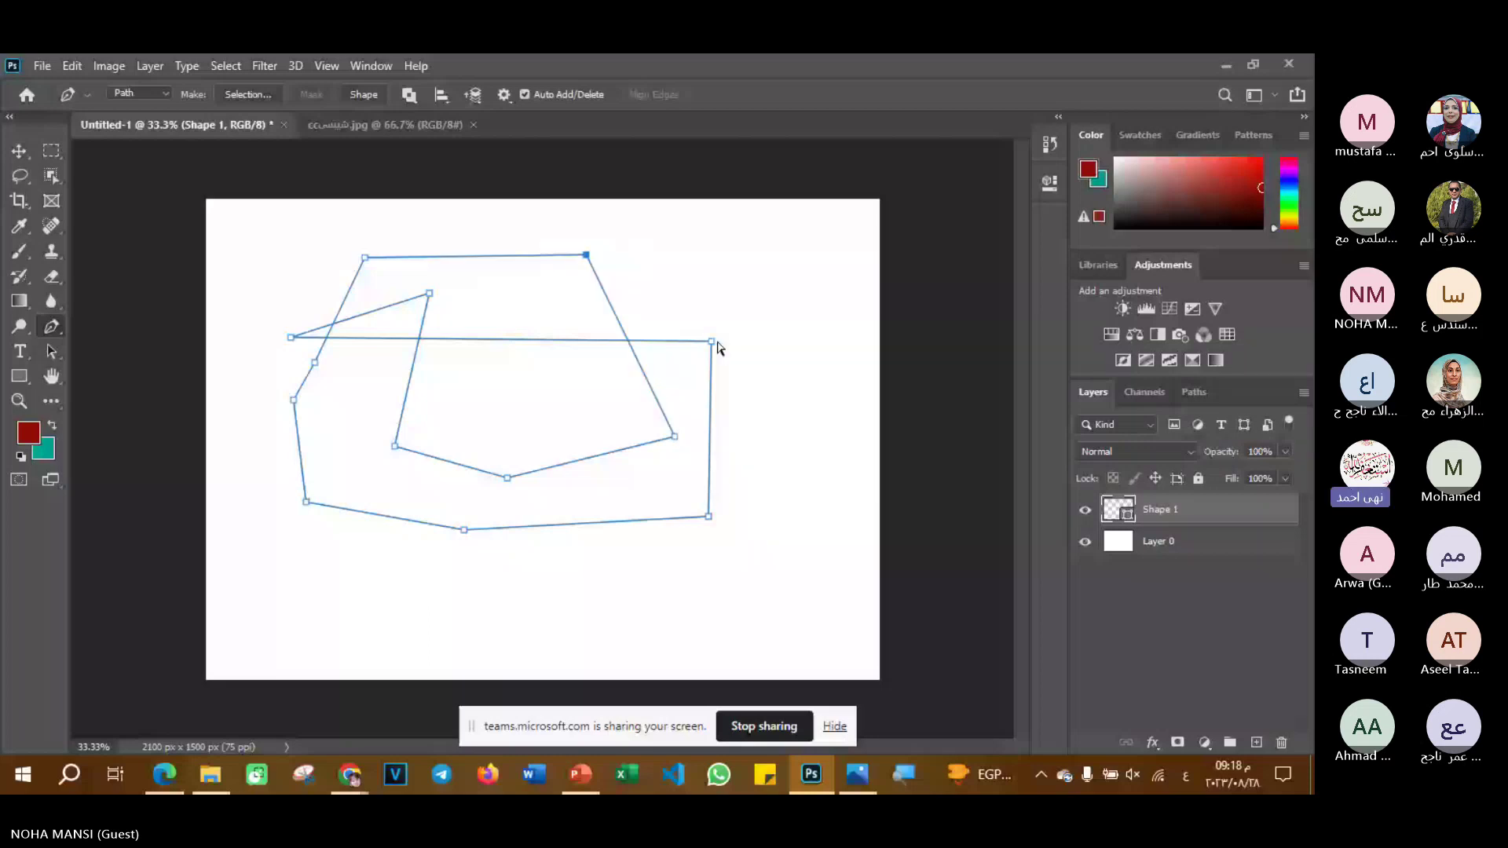
{"action": "left_click_drag", "start_coordinate": [712, 342], "coordinate": [755, 336]}
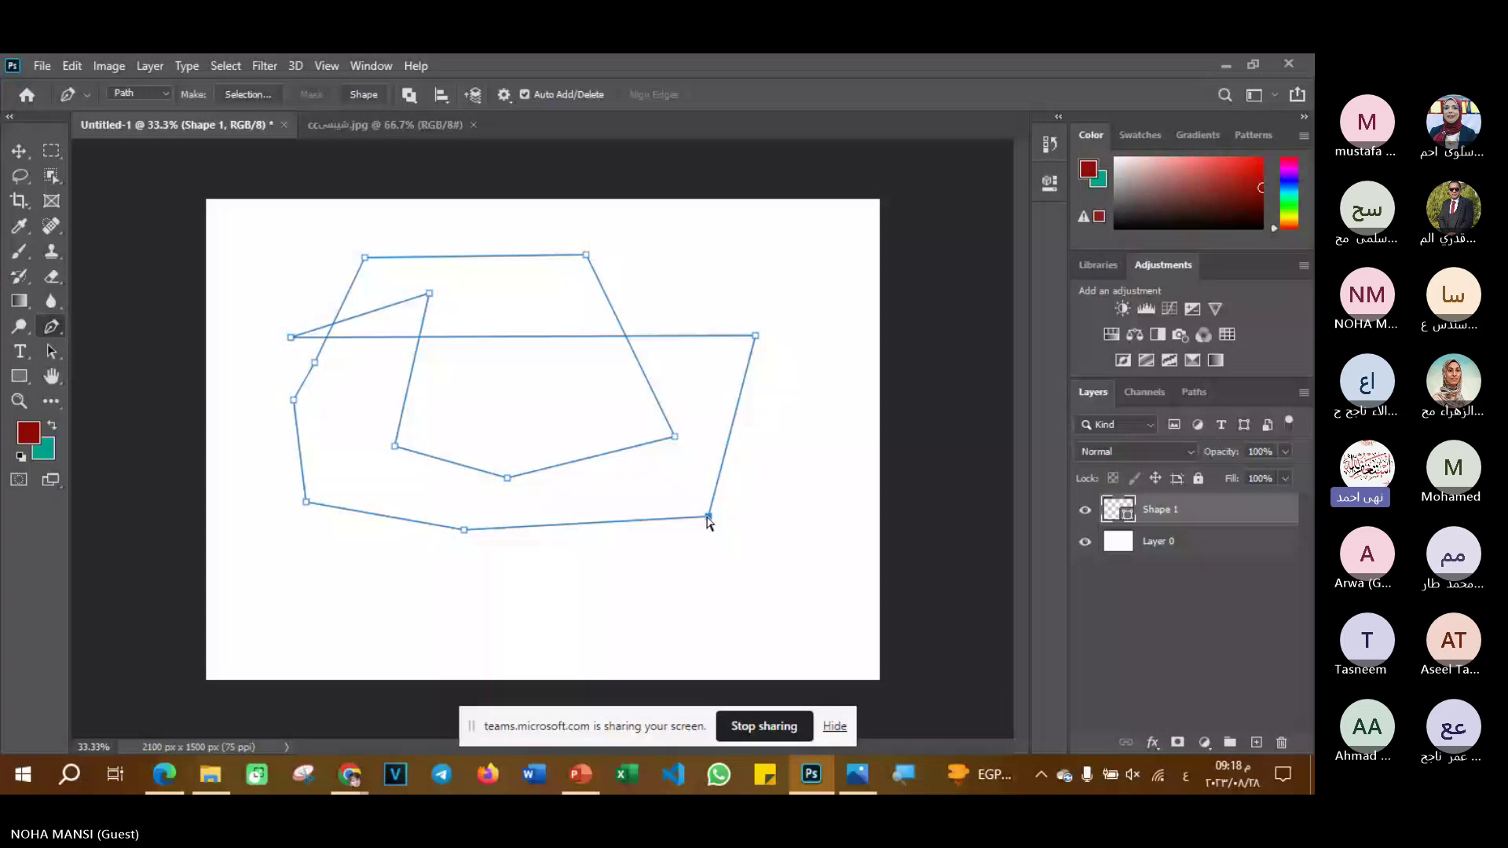
- Step back through the path edits and delete the paths, leaving a blank canvas
{"action": "left_click", "coordinate": [294, 400]}
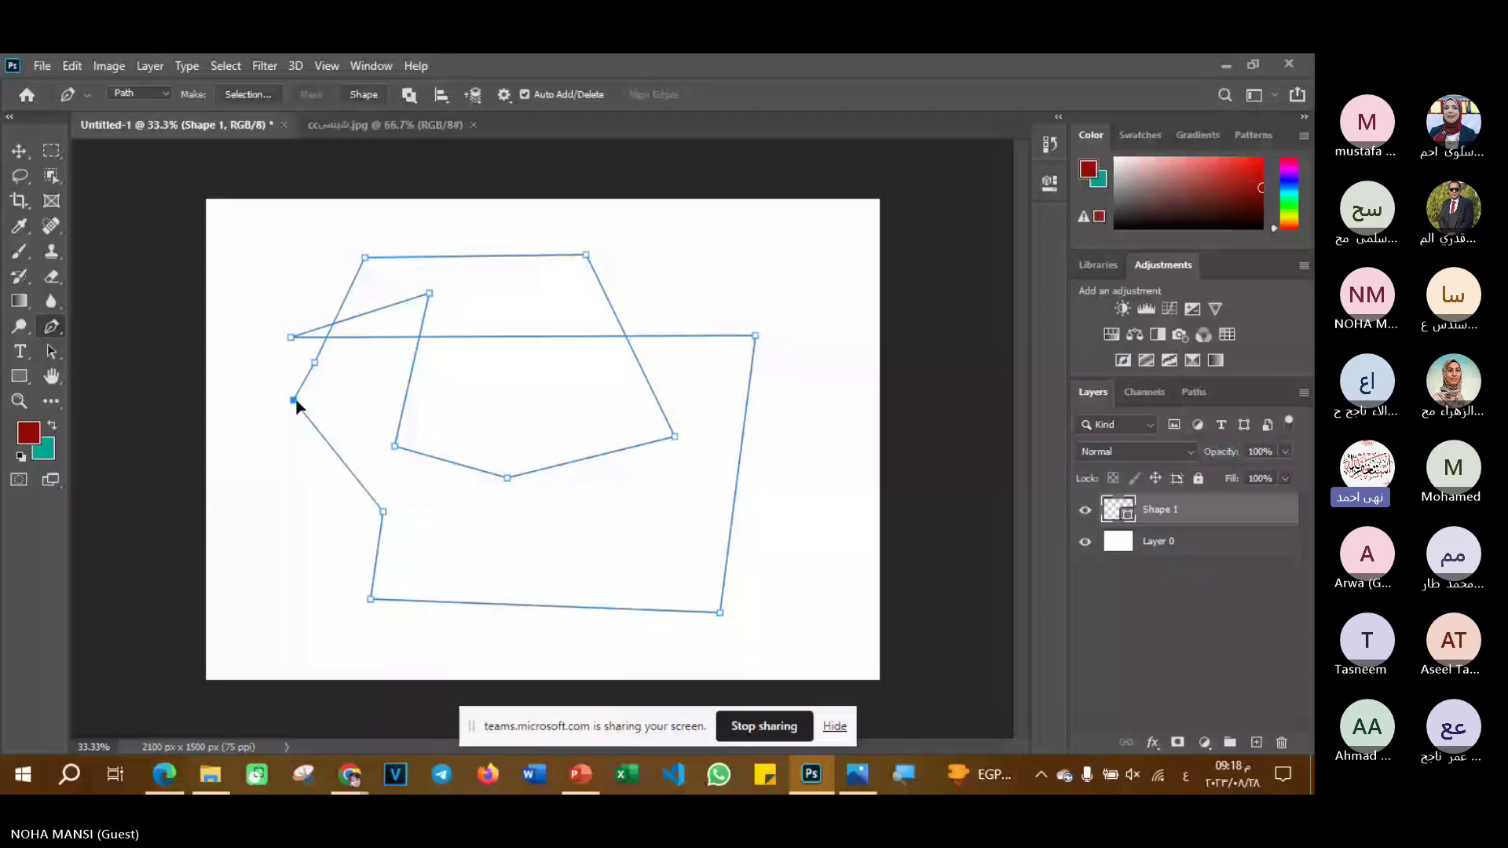
{"action": "key", "text": "ctrl+z"}
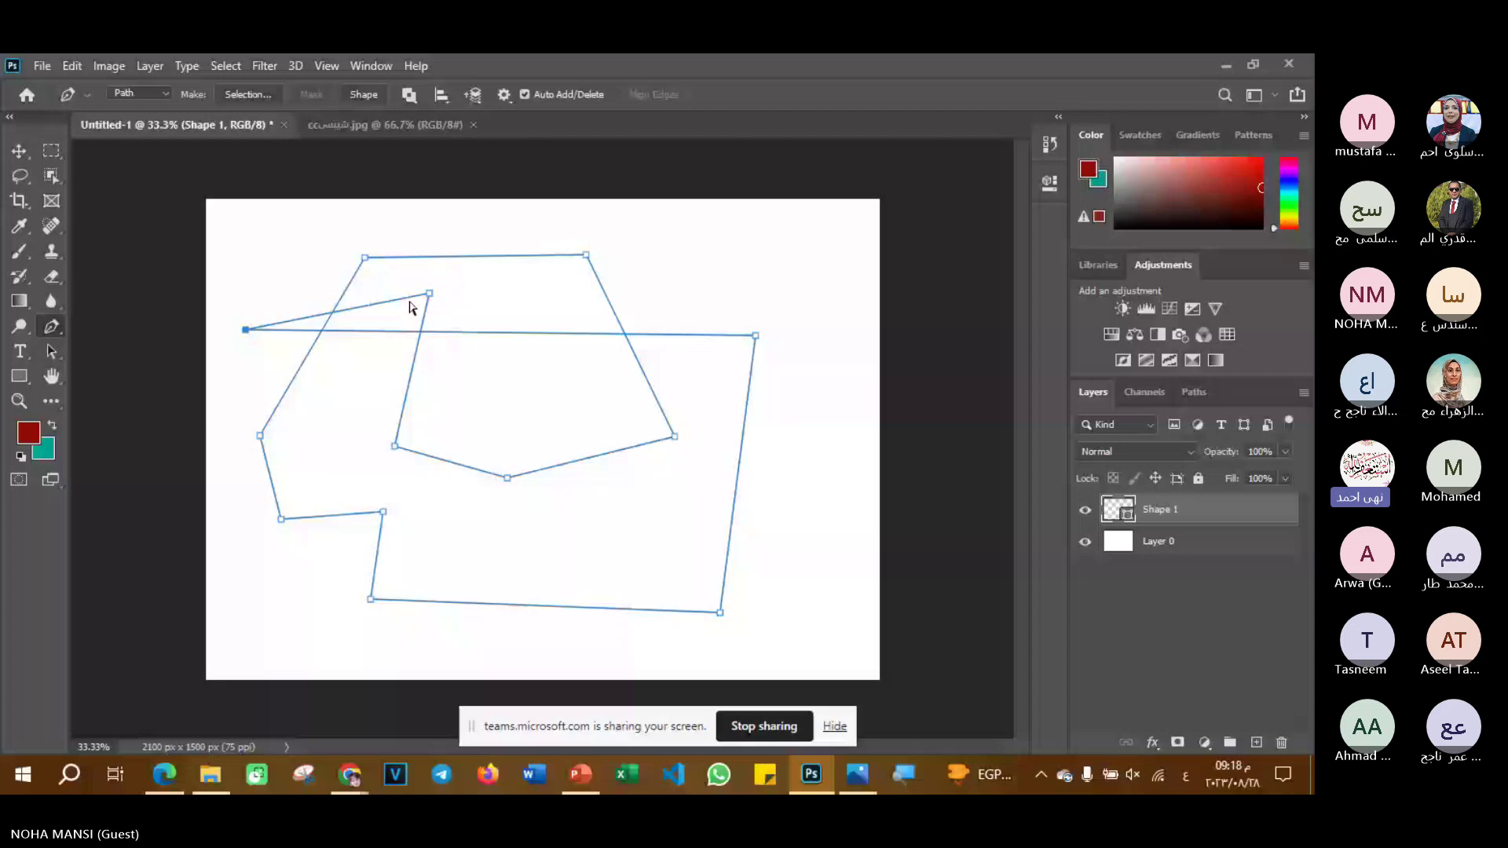
{"action": "key", "text": "ctrl+z"}
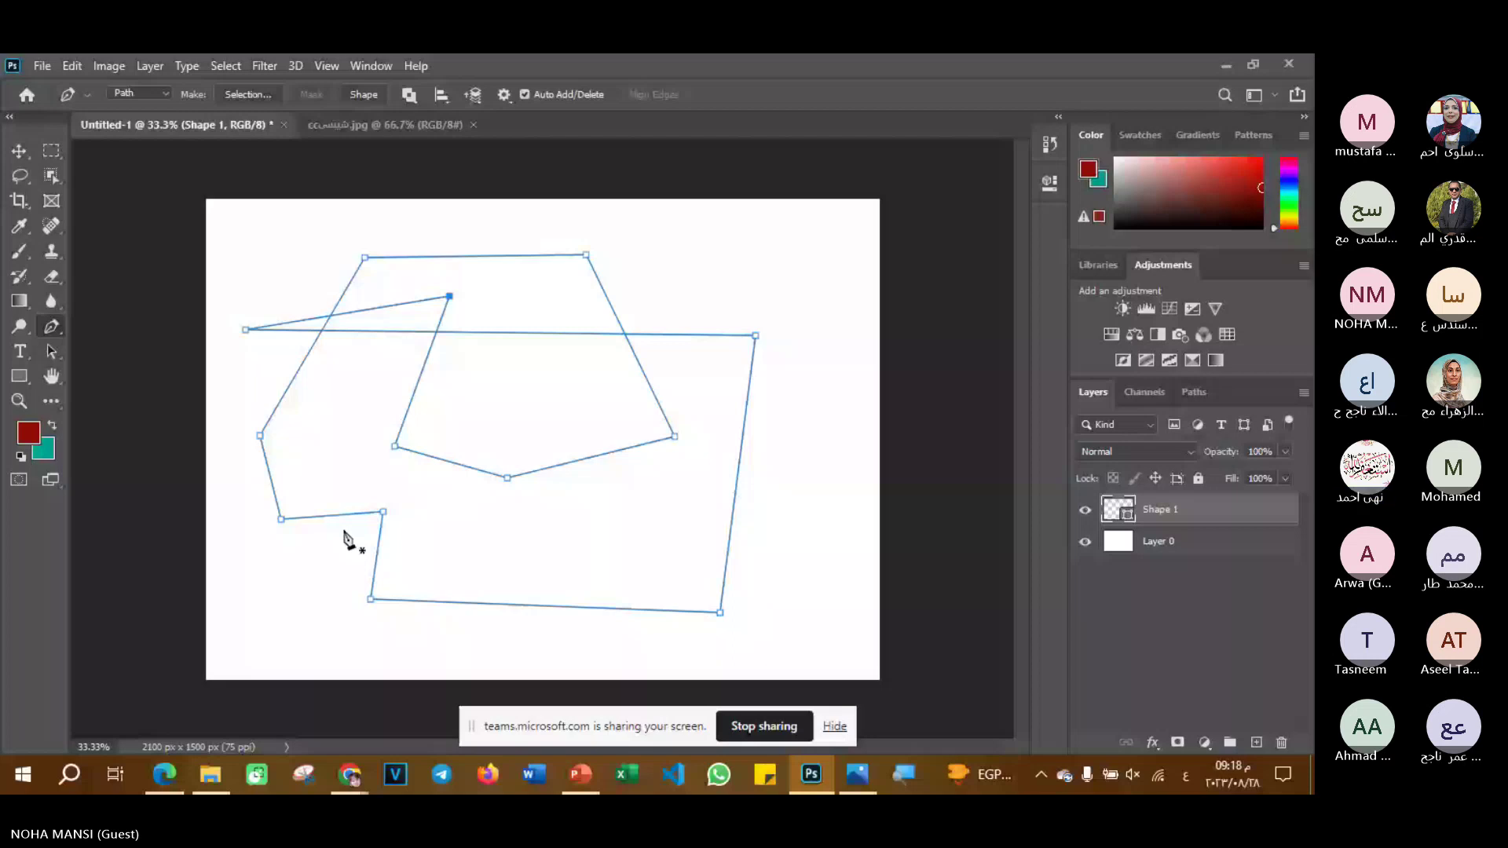
{"action": "key", "text": "ctrl+z"}
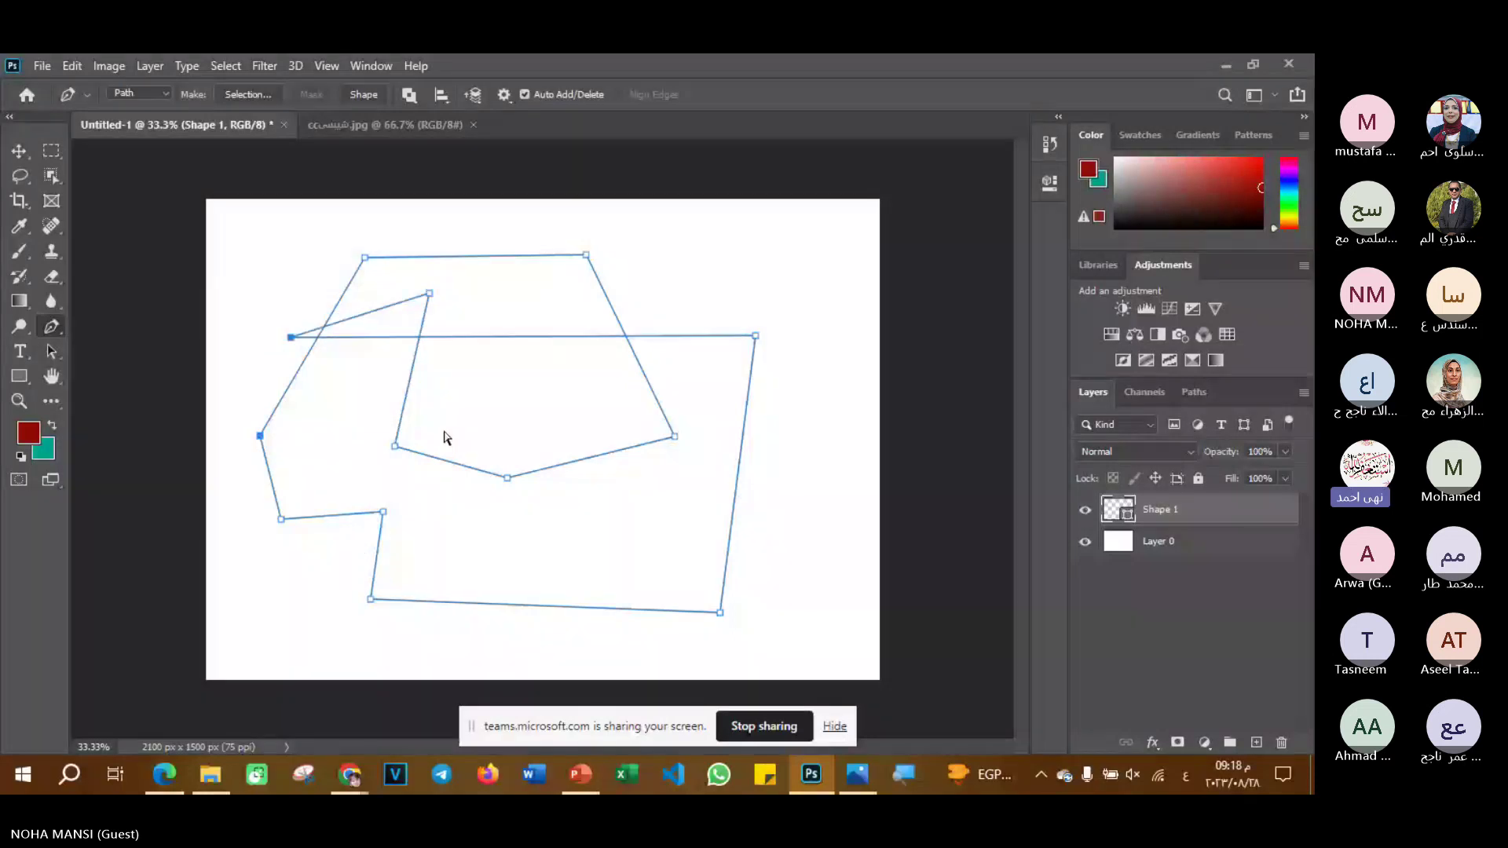
{"action": "key", "text": "ctrl+z"}
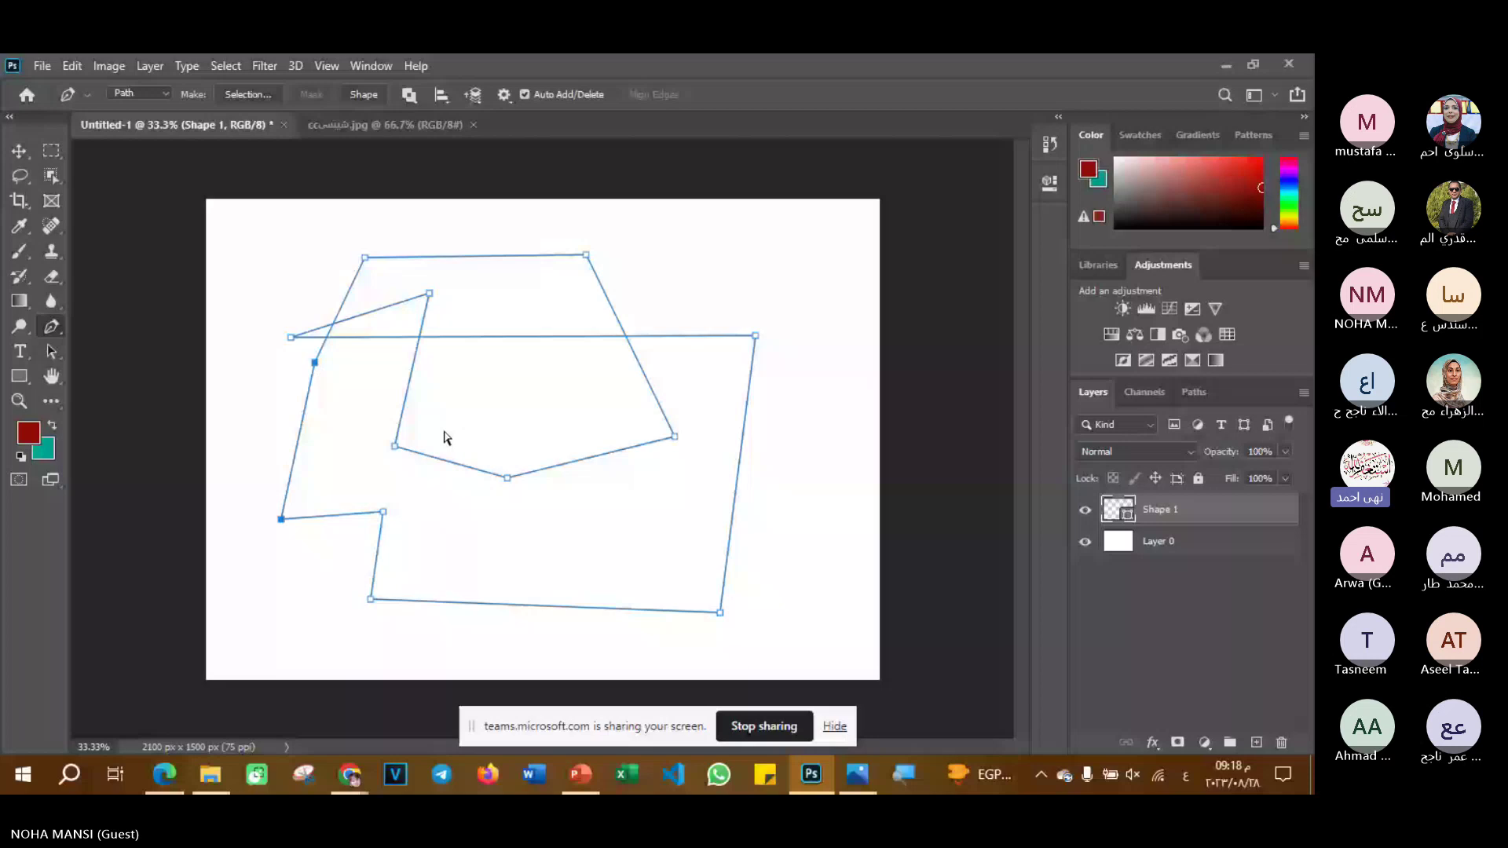
{"action": "key", "text": "ctrl+z"}
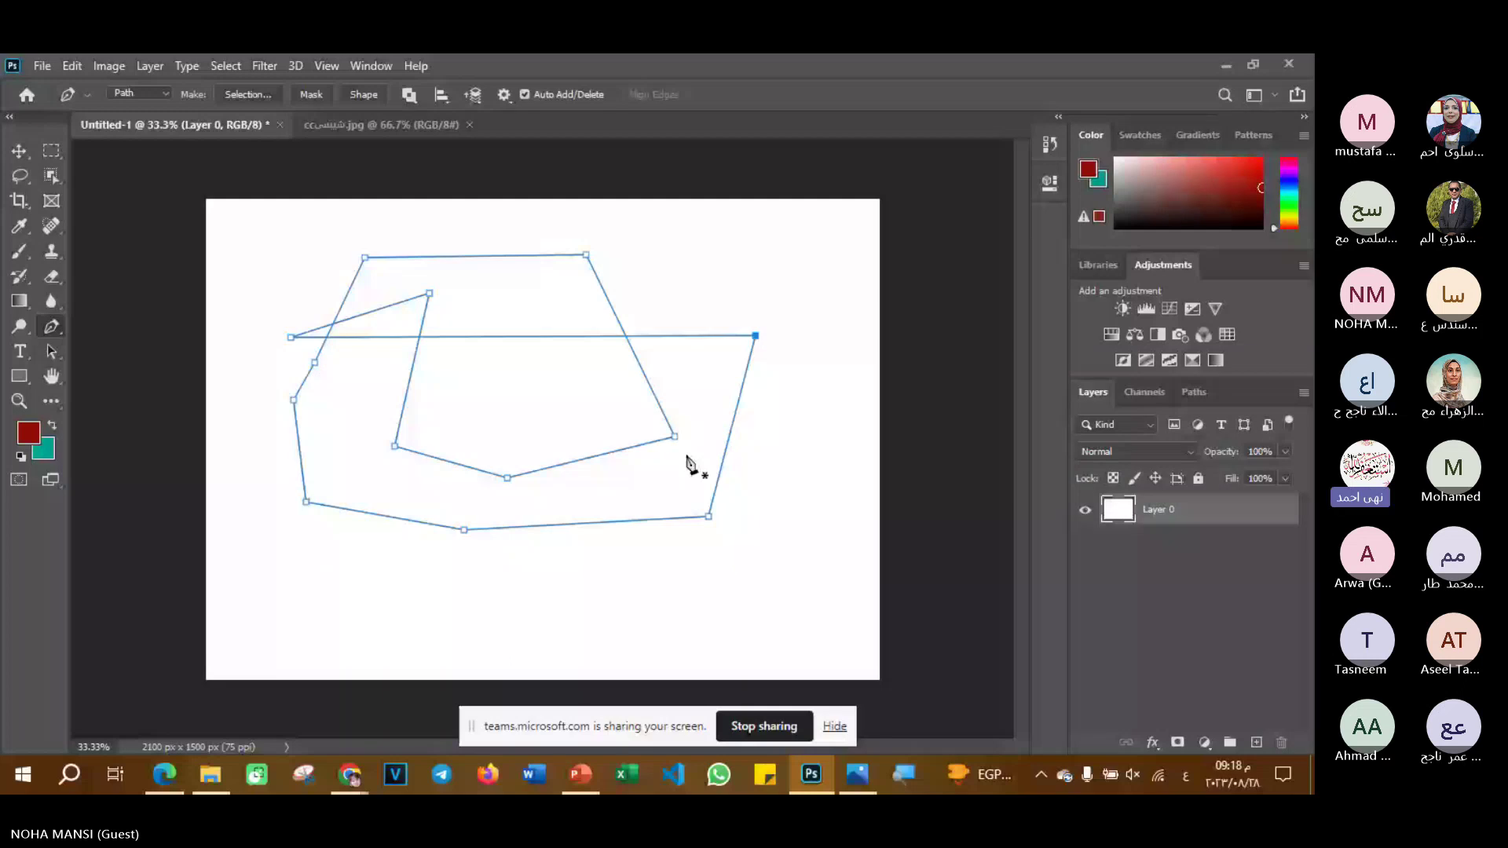
{"action": "key", "text": "ctrl+shift+z"}
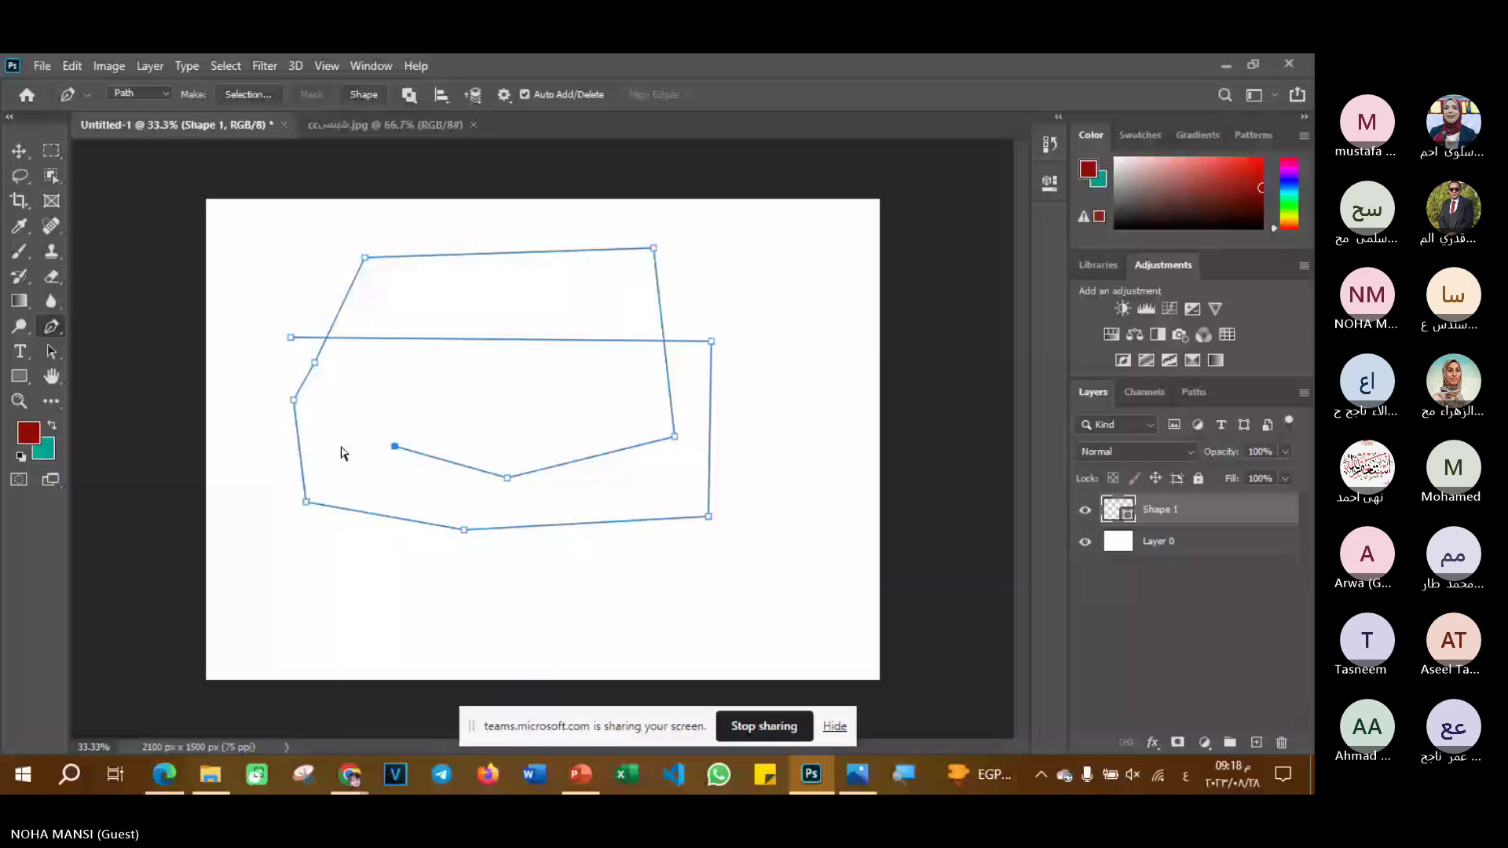
{"action": "key", "text": "Delete"}
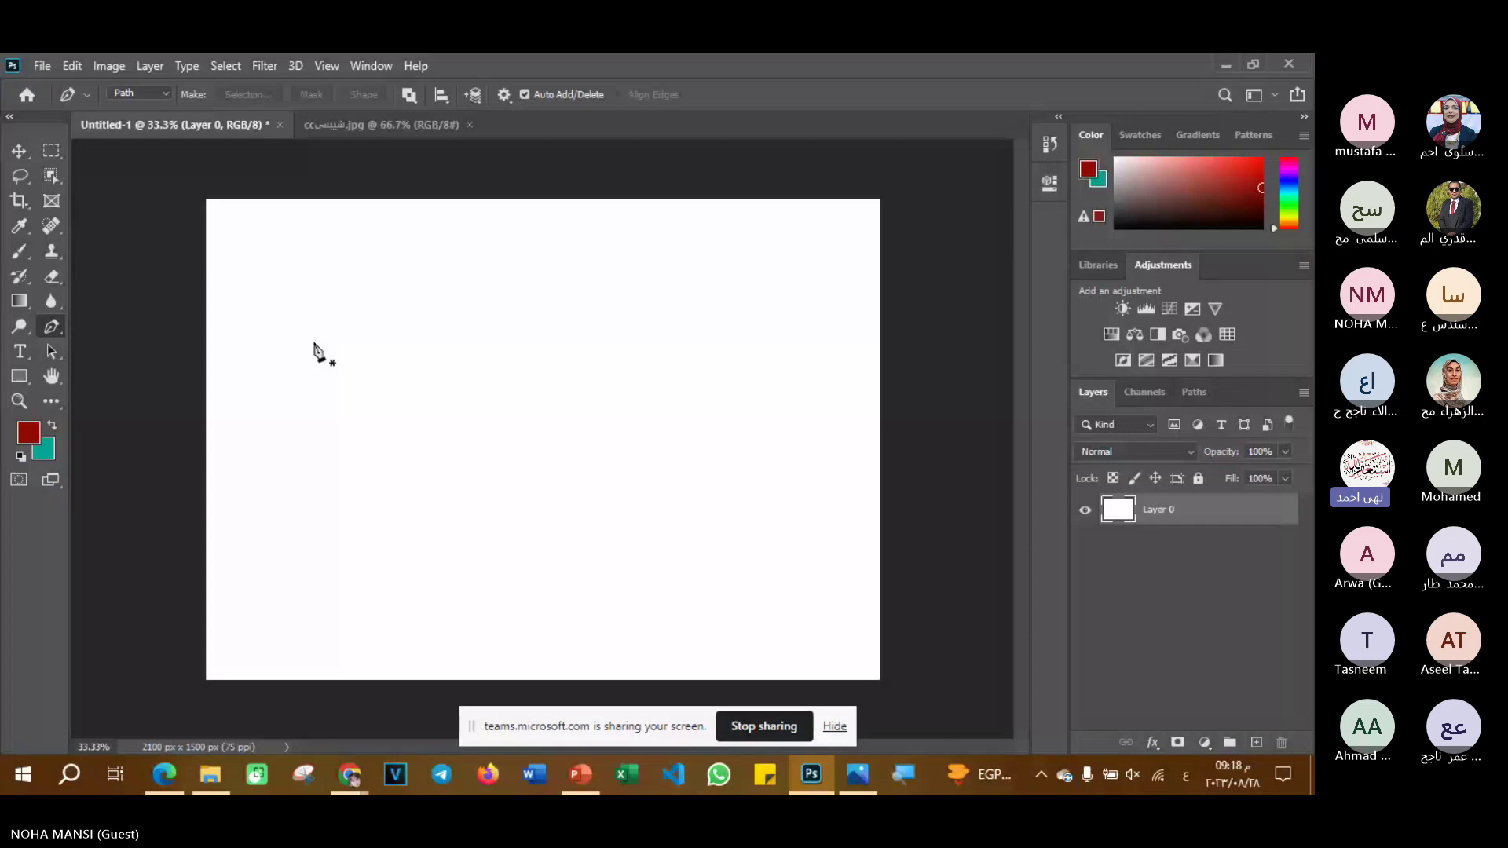
- Place two anchors across the upper canvas for a fresh straight horizontal path
{"action": "left_click", "coordinate": [314, 342]}
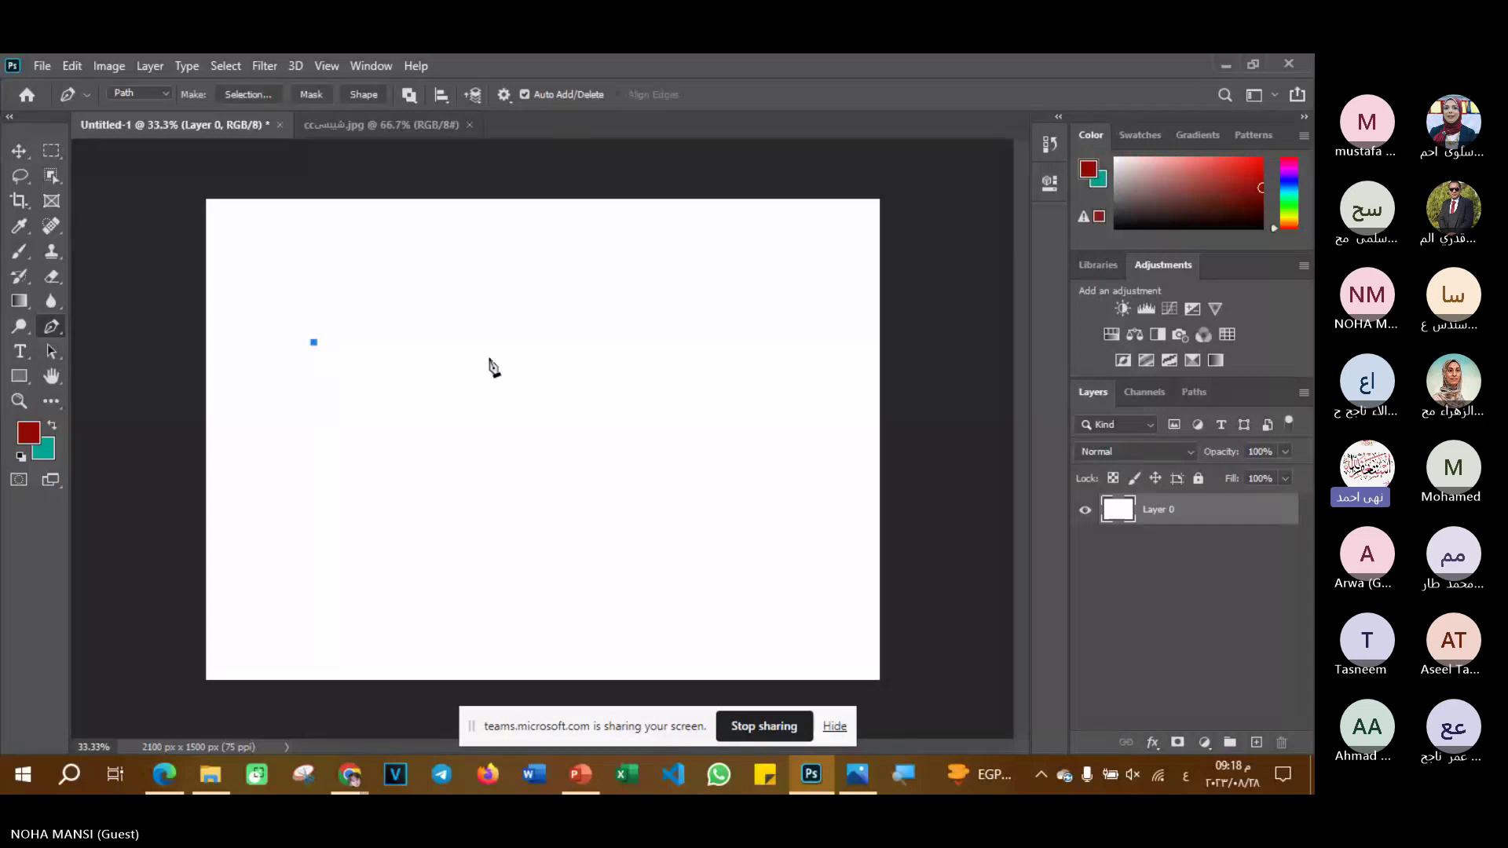
{"action": "left_click", "coordinate": [712, 345]}
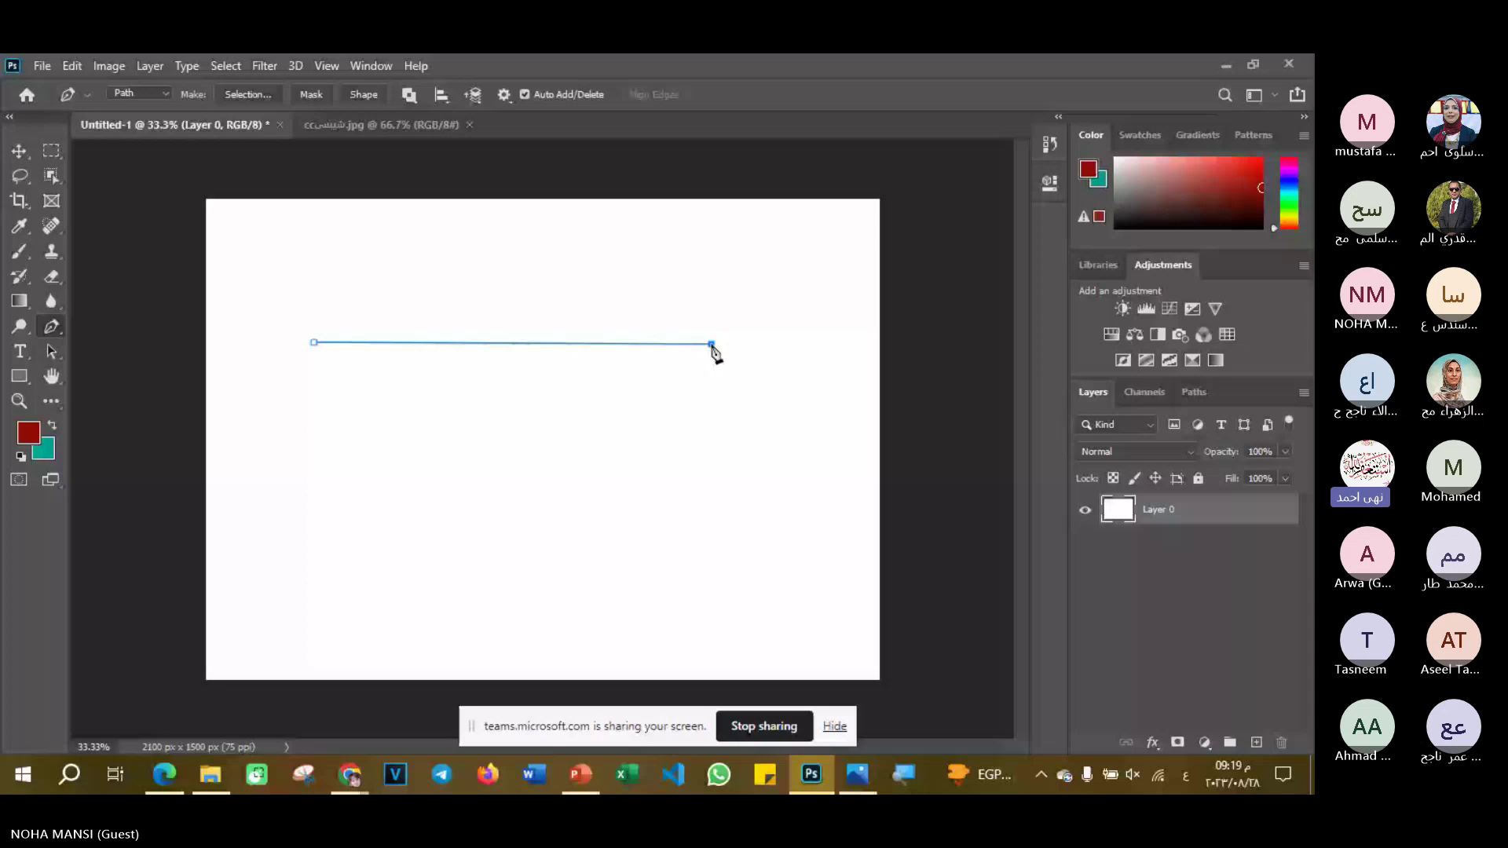
- Drag the second anchor's direction handles to bend the path into an arched curve
{"action": "left_click_drag", "start_coordinate": [711, 344], "coordinate": [800, 406]}
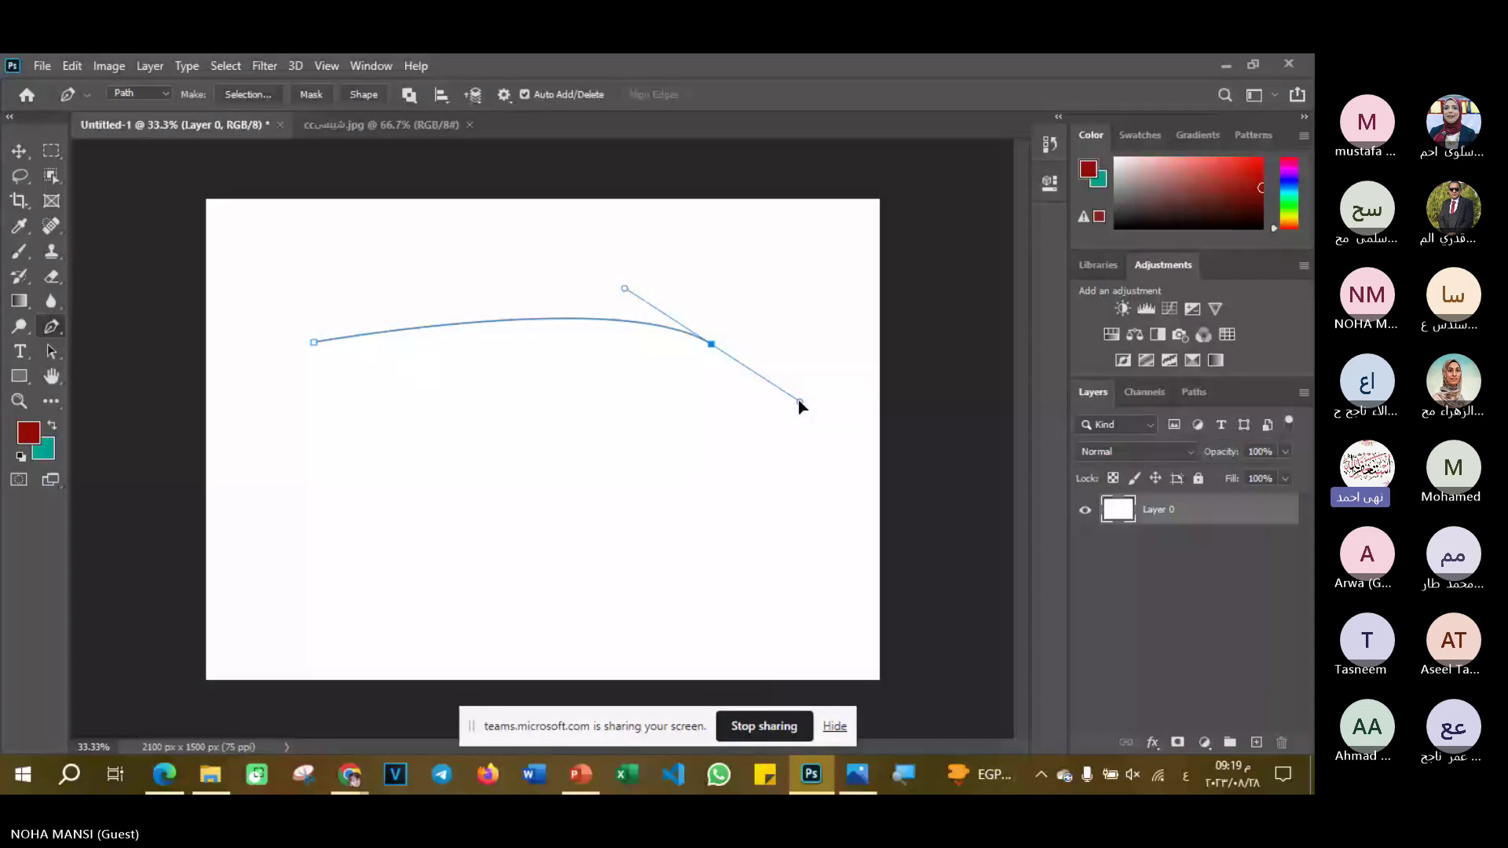
{"action": "mouse_move", "coordinate": [799, 405]}
{"action": "left_mouse_down"}
{"action": "mouse_move", "coordinate": [797, 424]}
{"action": "mouse_move", "coordinate": [739, 367]}
{"action": "mouse_move", "coordinate": [738, 409]}
{"action": "mouse_move", "coordinate": [788, 497]}
{"action": "mouse_move", "coordinate": [810, 435]}
{"action": "mouse_move", "coordinate": [852, 452]}
{"action": "left_mouse_up"}
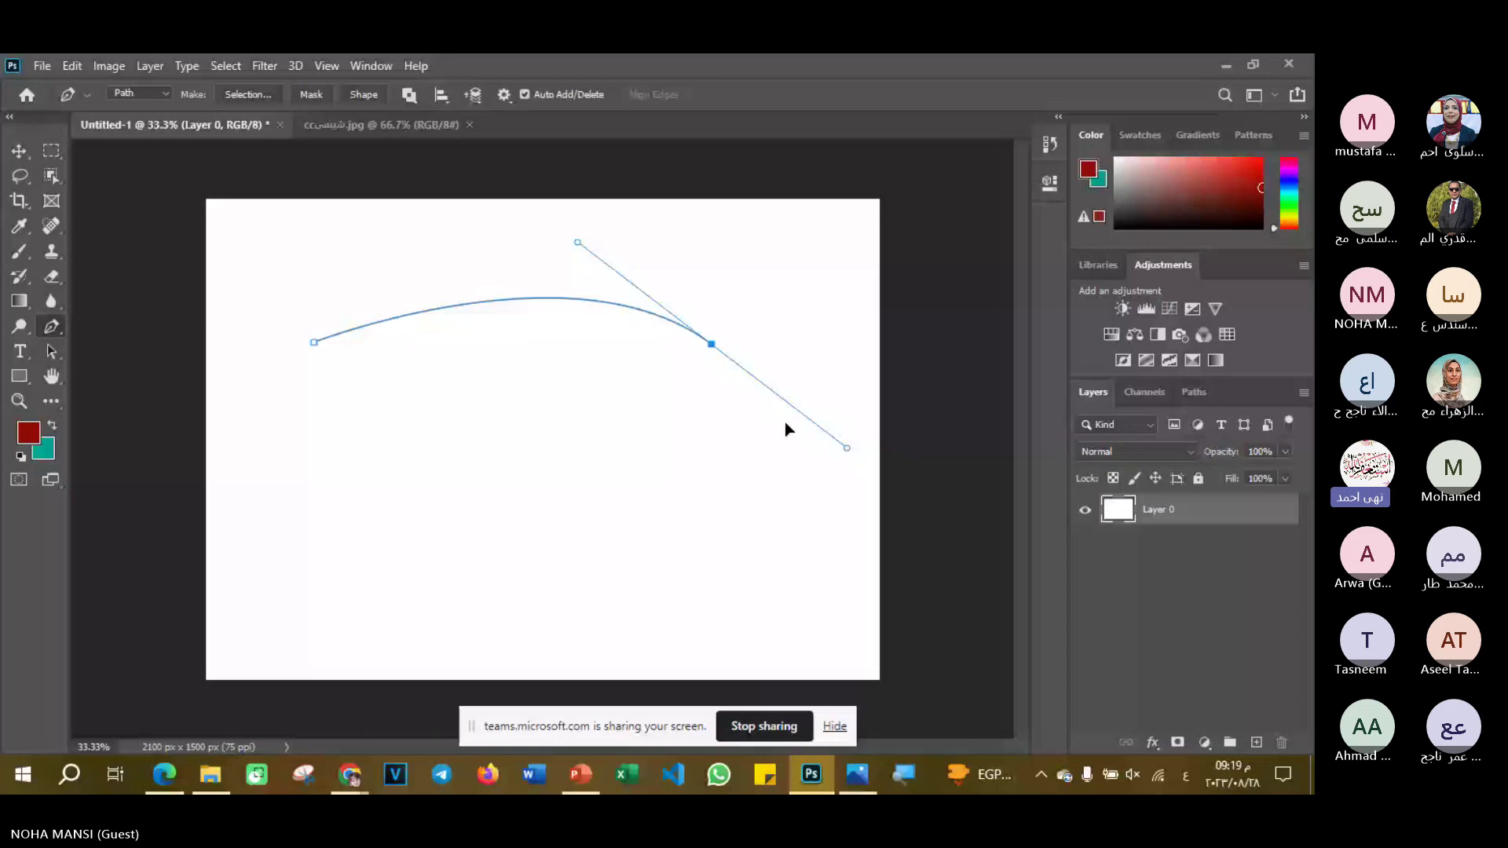
{"action": "left_click_drag", "start_coordinate": [847, 448], "coordinate": [784, 514]}
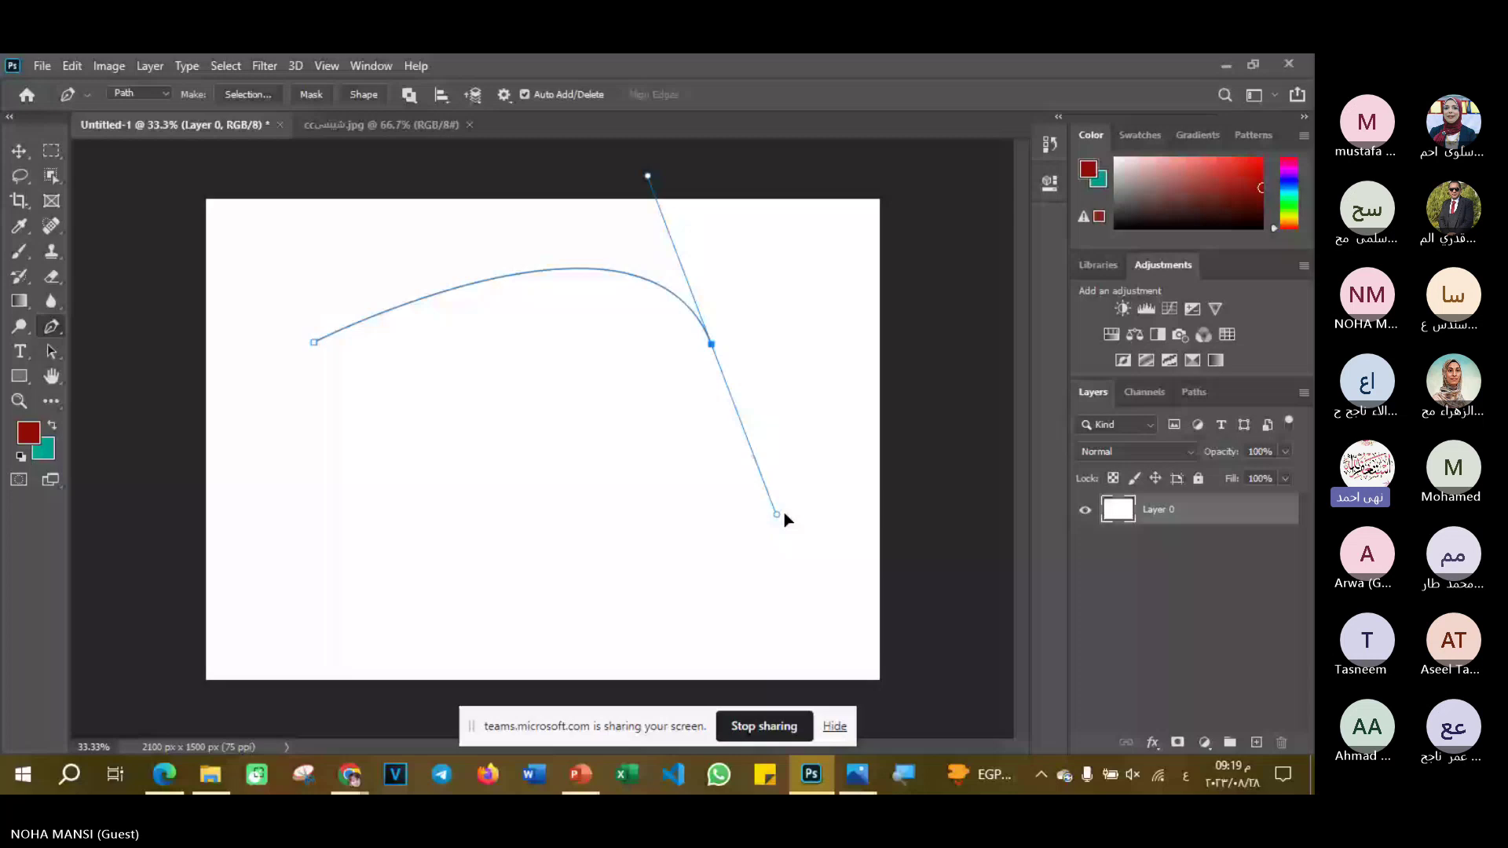
{"action": "left_click_drag", "start_coordinate": [784, 513], "coordinate": [747, 443]}
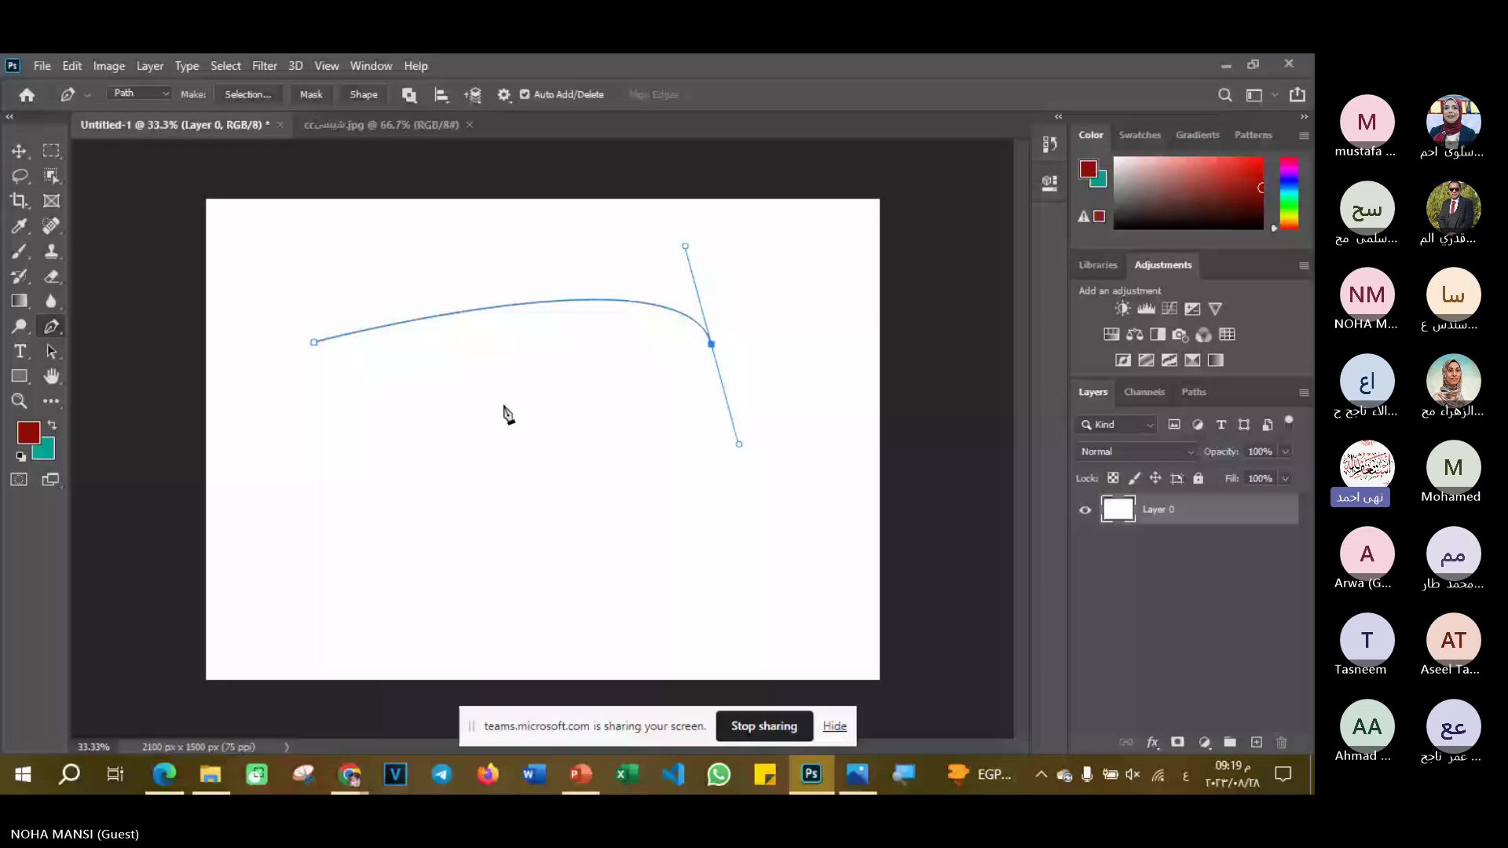
- Add a lower-left anchor curving back, nudge it down-right, and reselect it
{"action": "left_click", "coordinate": [403, 451]}
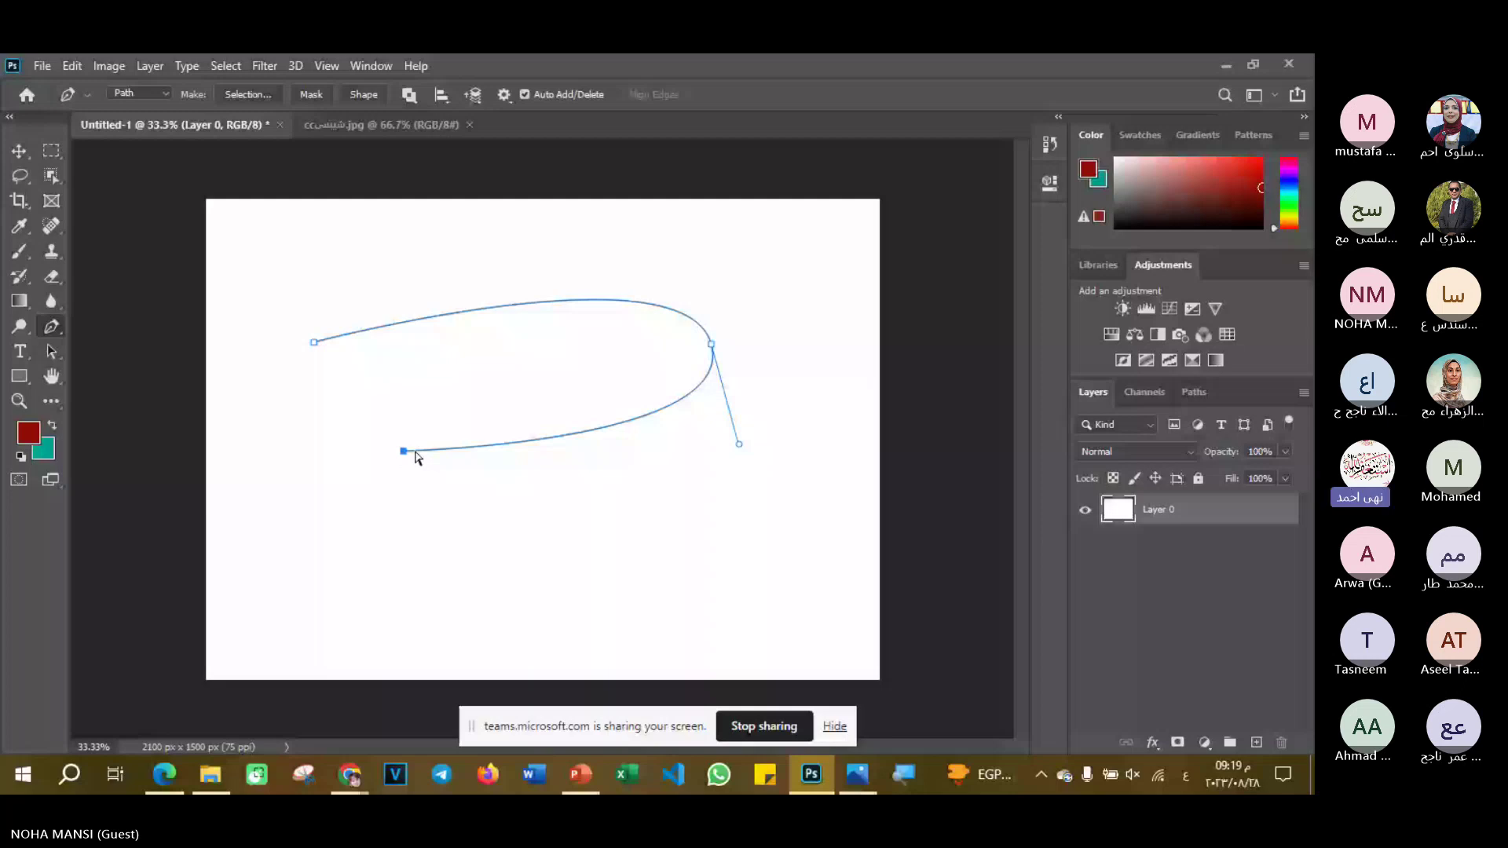
{"action": "left_click_drag", "start_coordinate": [403, 452], "coordinate": [432, 490]}
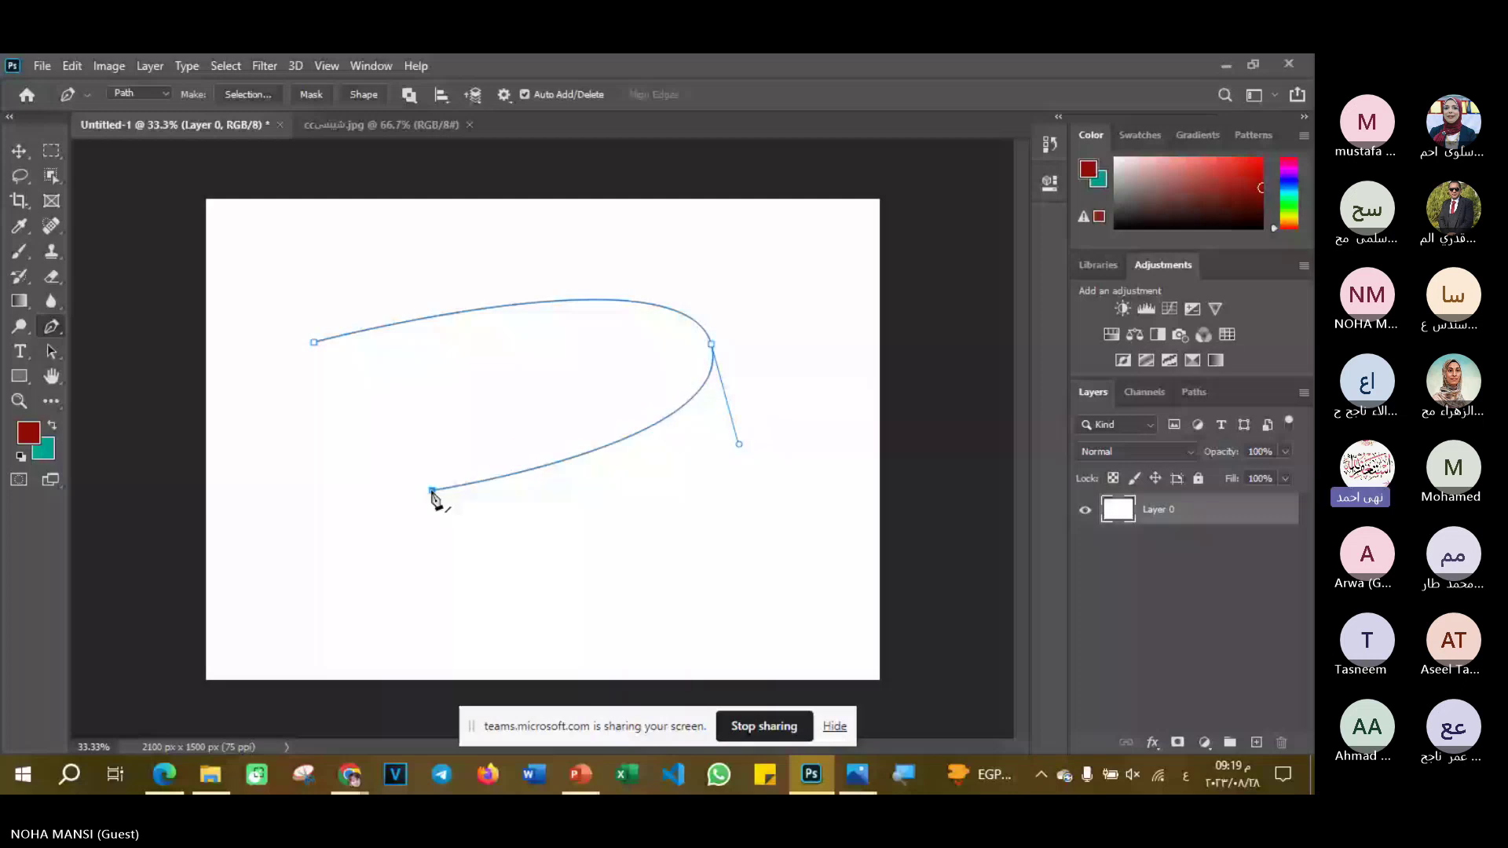
{"action": "left_click", "coordinate": [432, 492]}
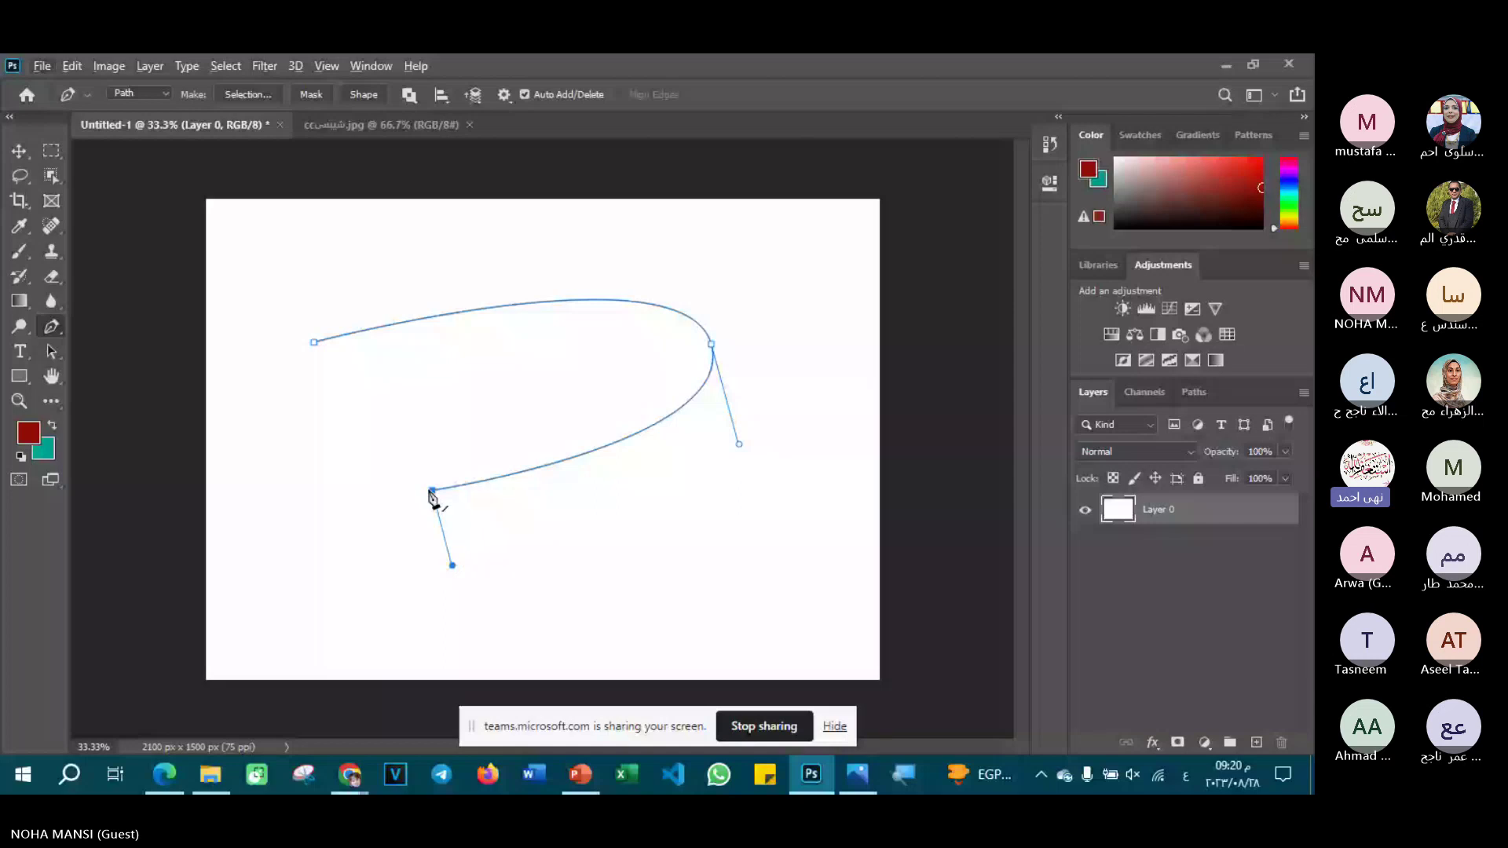
- Extend the outer contour left, across the top, and round it down the right side
{"action": "left_click", "coordinate": [432, 490]}
{"action": "left_click", "coordinate": [257, 364]}
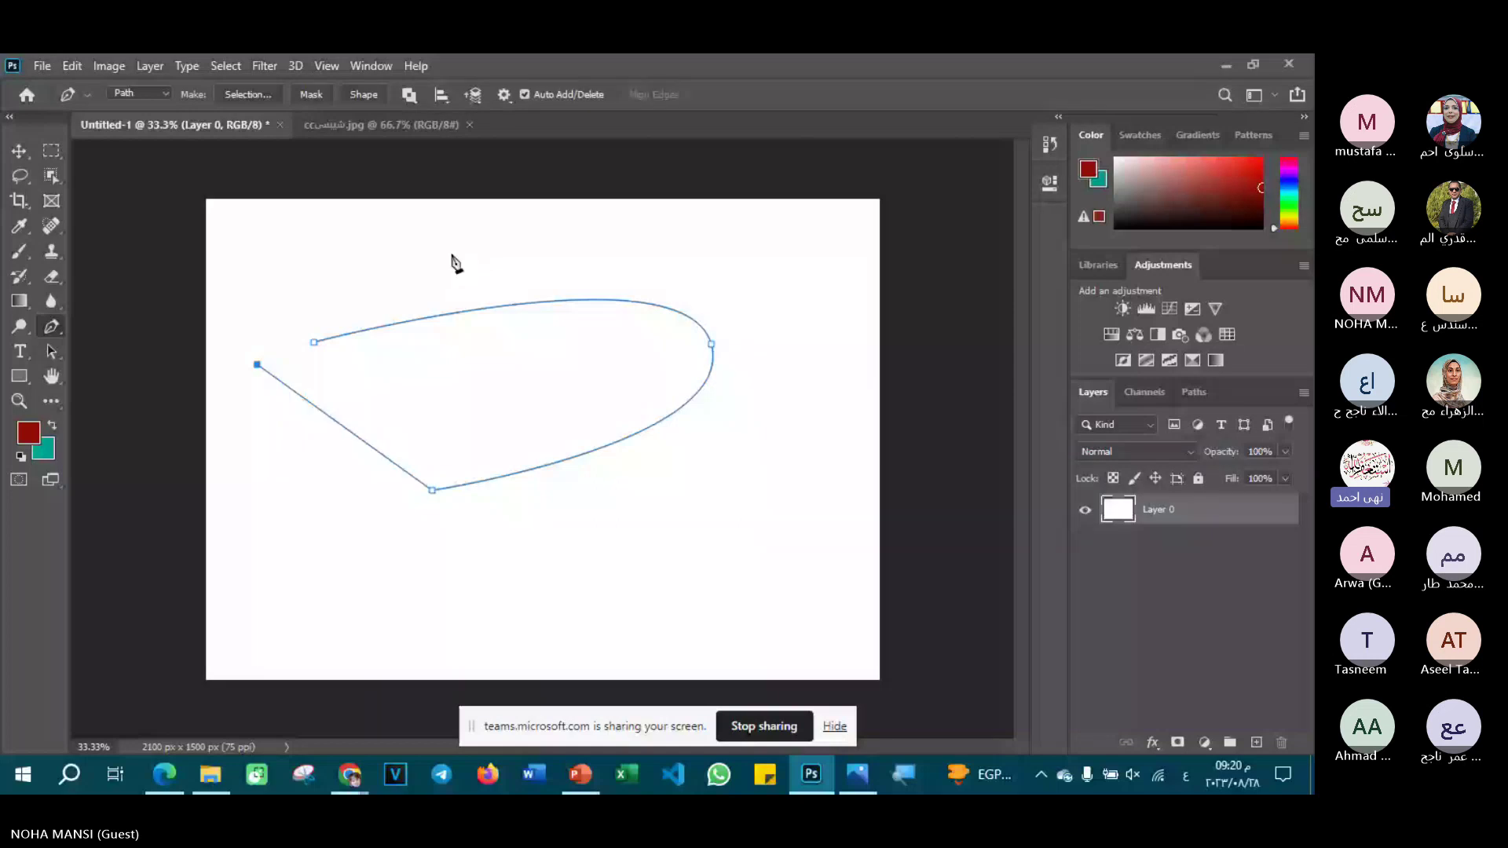
{"action": "left_click", "coordinate": [494, 249]}
{"action": "left_click_drag", "start_coordinate": [743, 257], "coordinate": [773, 289]}
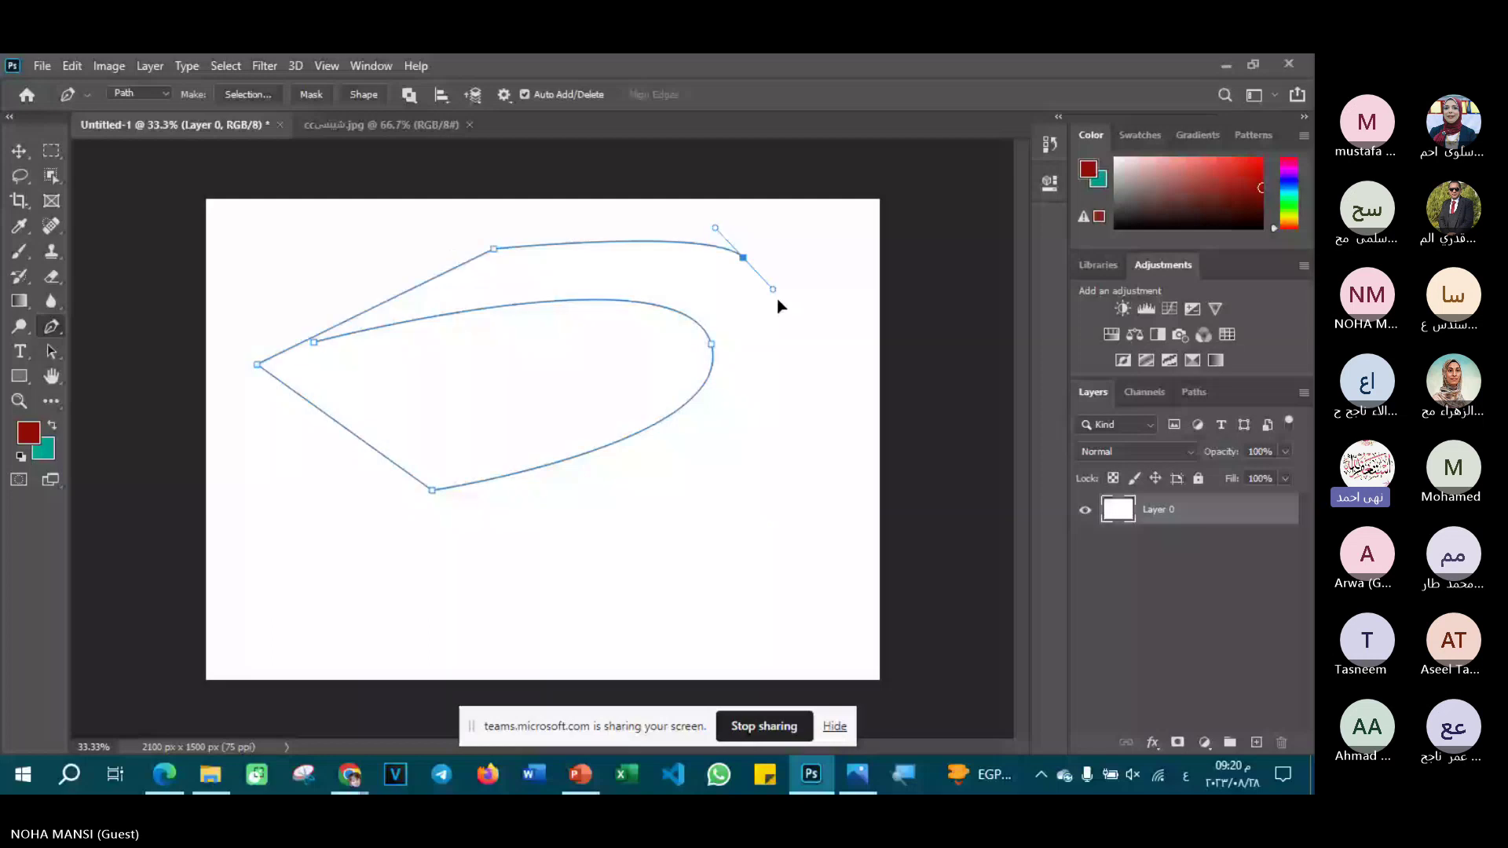
{"action": "left_click", "coordinate": [779, 487]}
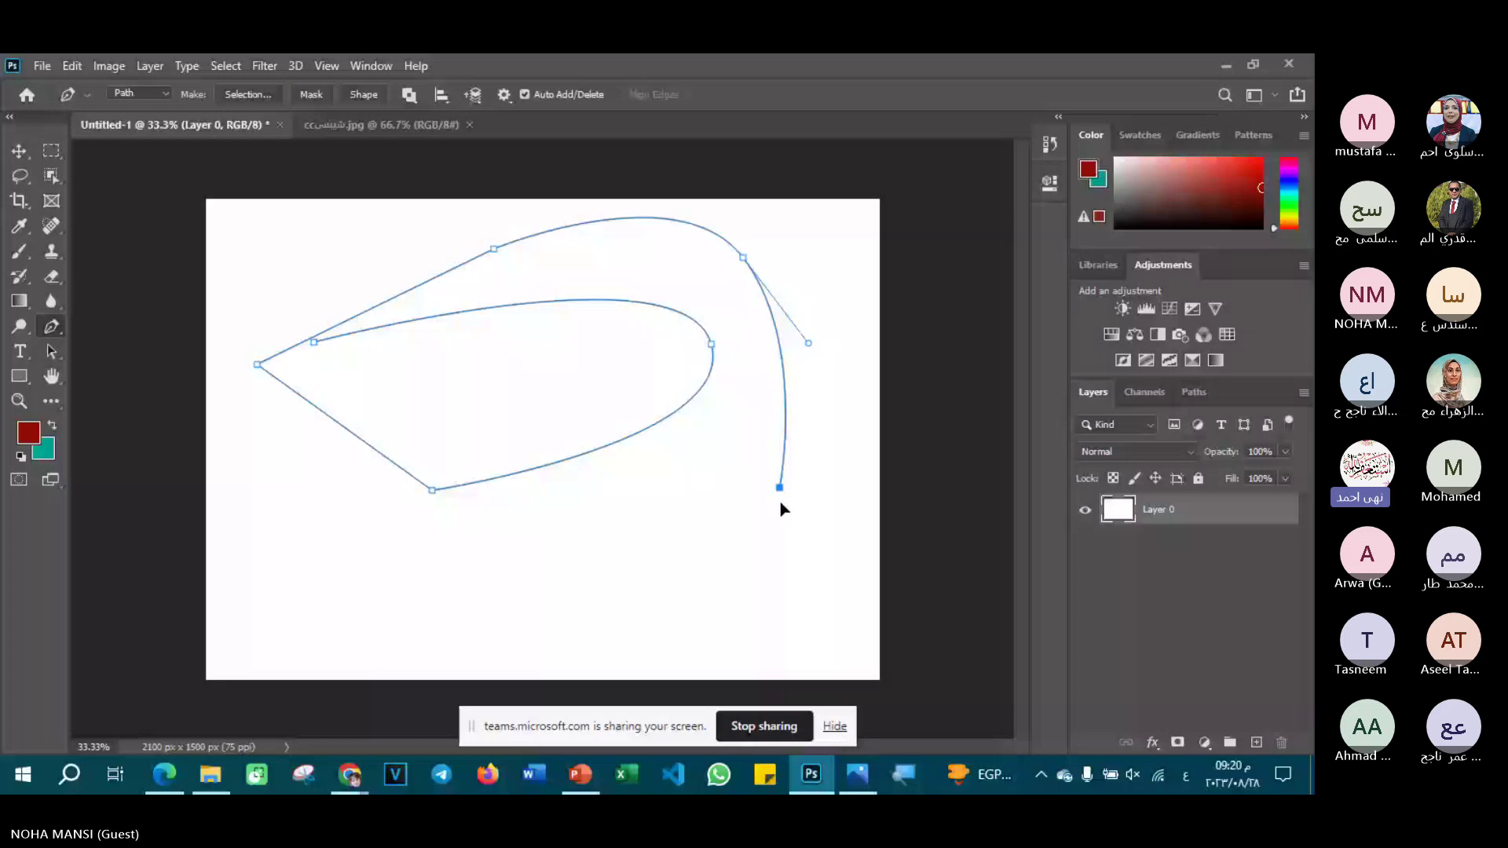
{"action": "left_click_drag", "start_coordinate": [779, 487], "coordinate": [635, 645]}
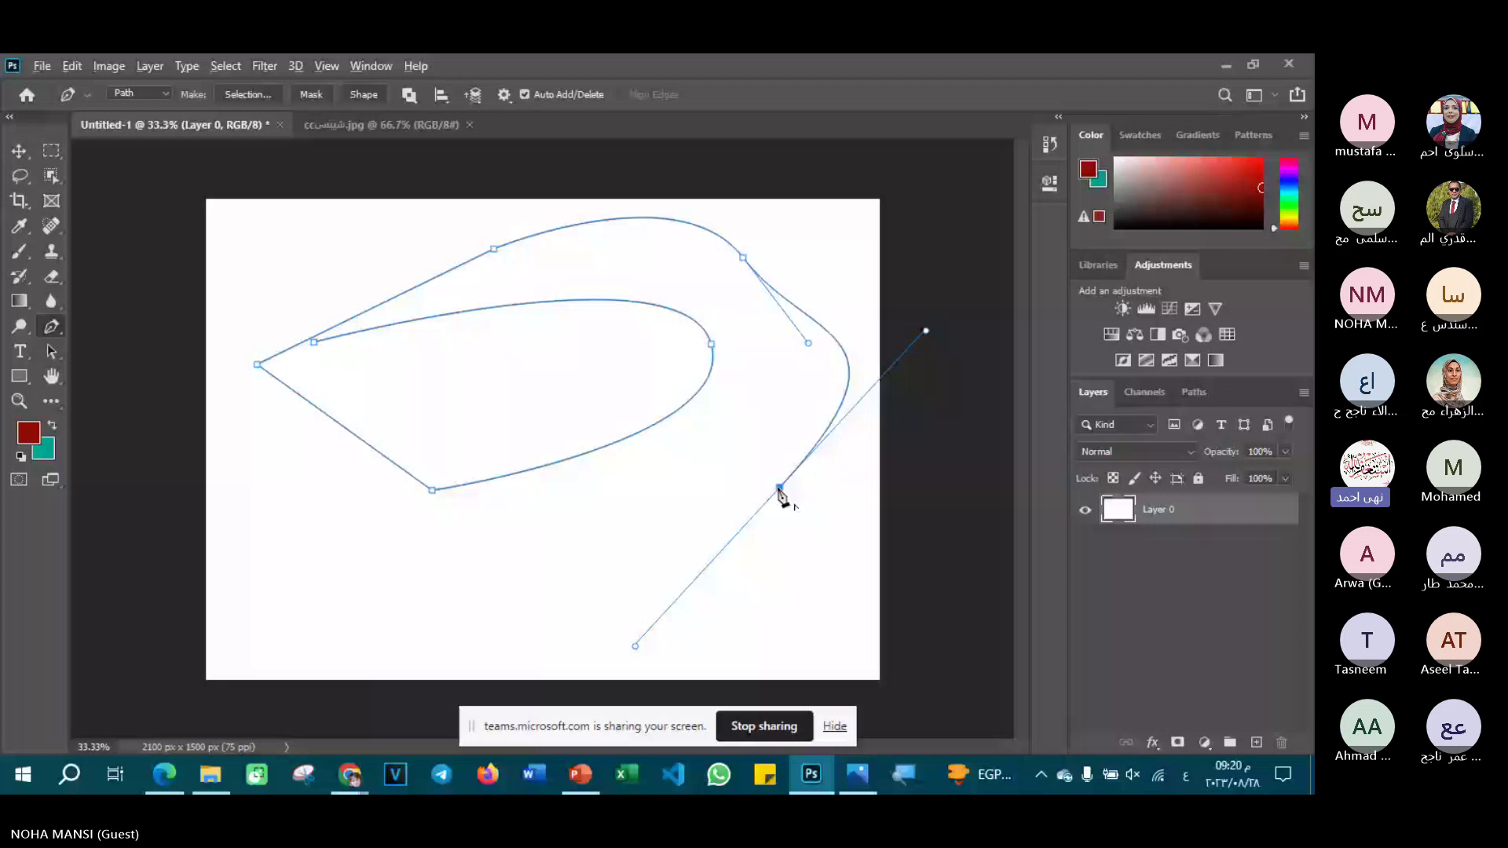
{"action": "left_click", "coordinate": [779, 487], "text": "alt"}
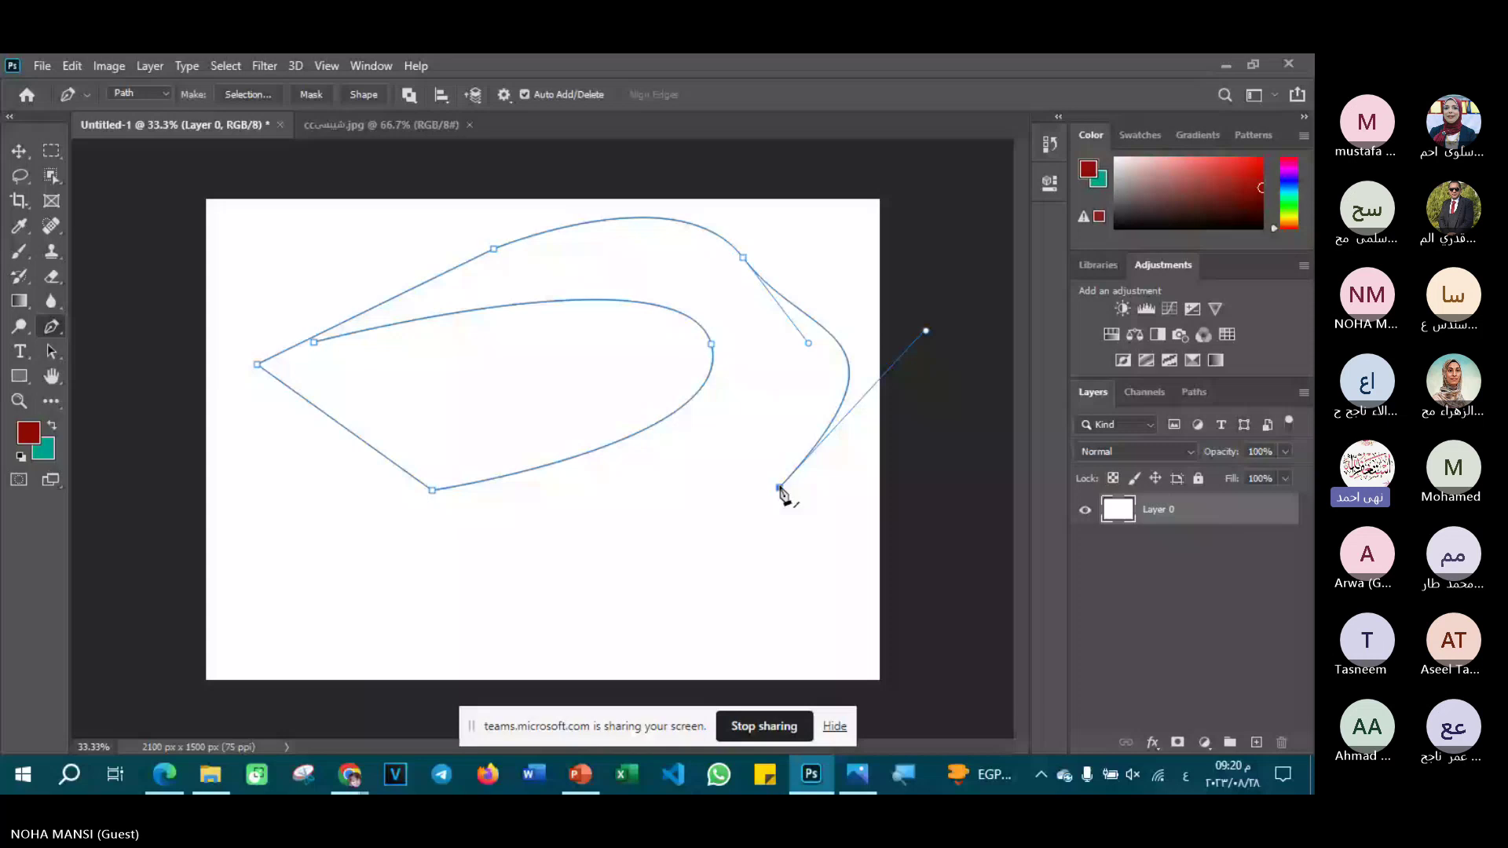
- Continue the outer contour along the bottom, round the lower left, and rise to the upper left
{"action": "left_click", "coordinate": [456, 584]}
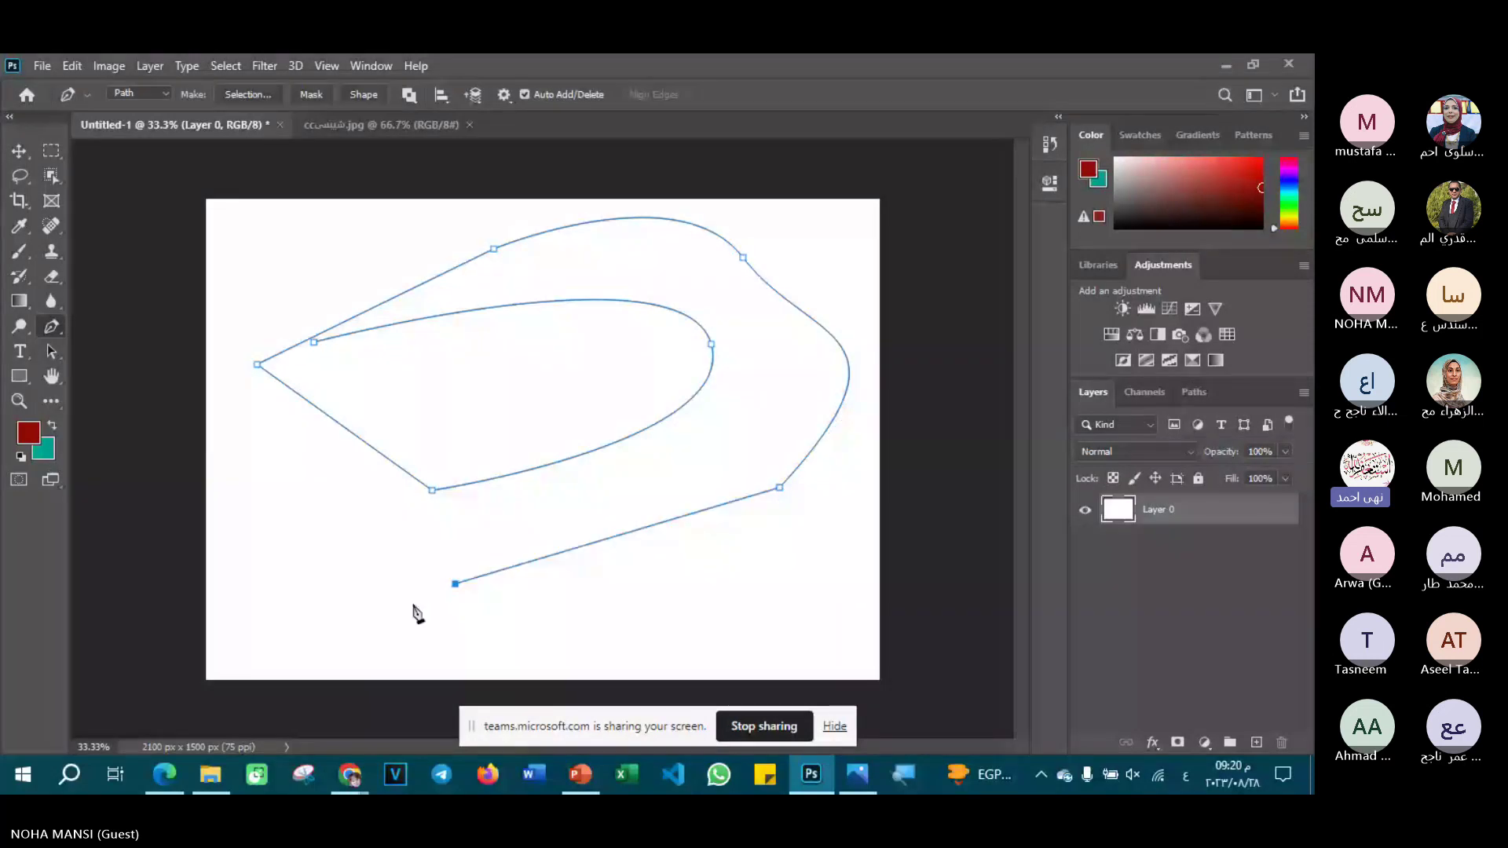
{"action": "left_click_drag", "start_coordinate": [309, 545], "coordinate": [243, 424]}
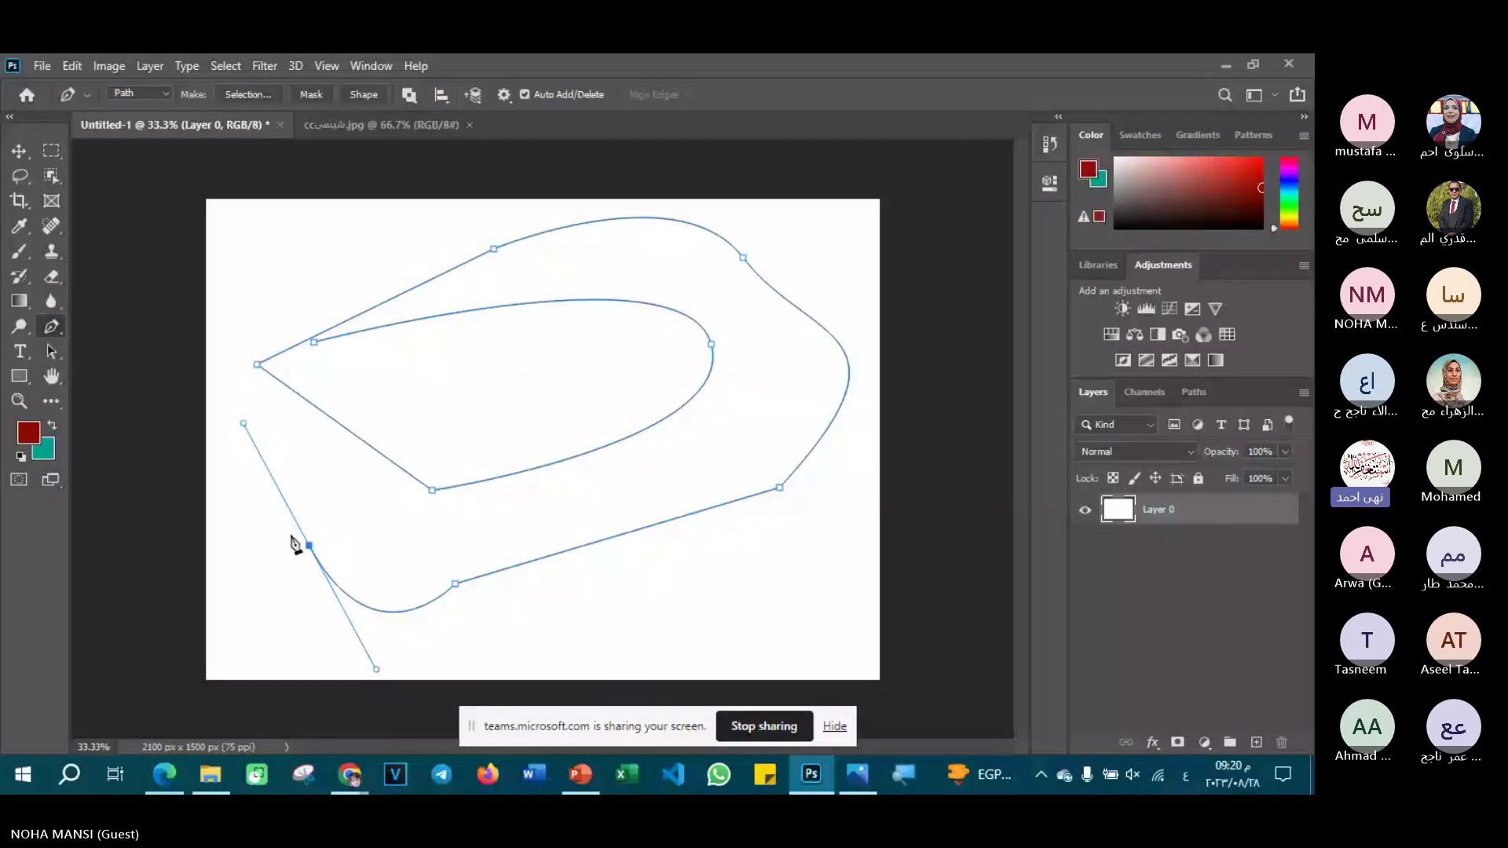
{"action": "left_click", "coordinate": [309, 545], "text": "alt"}
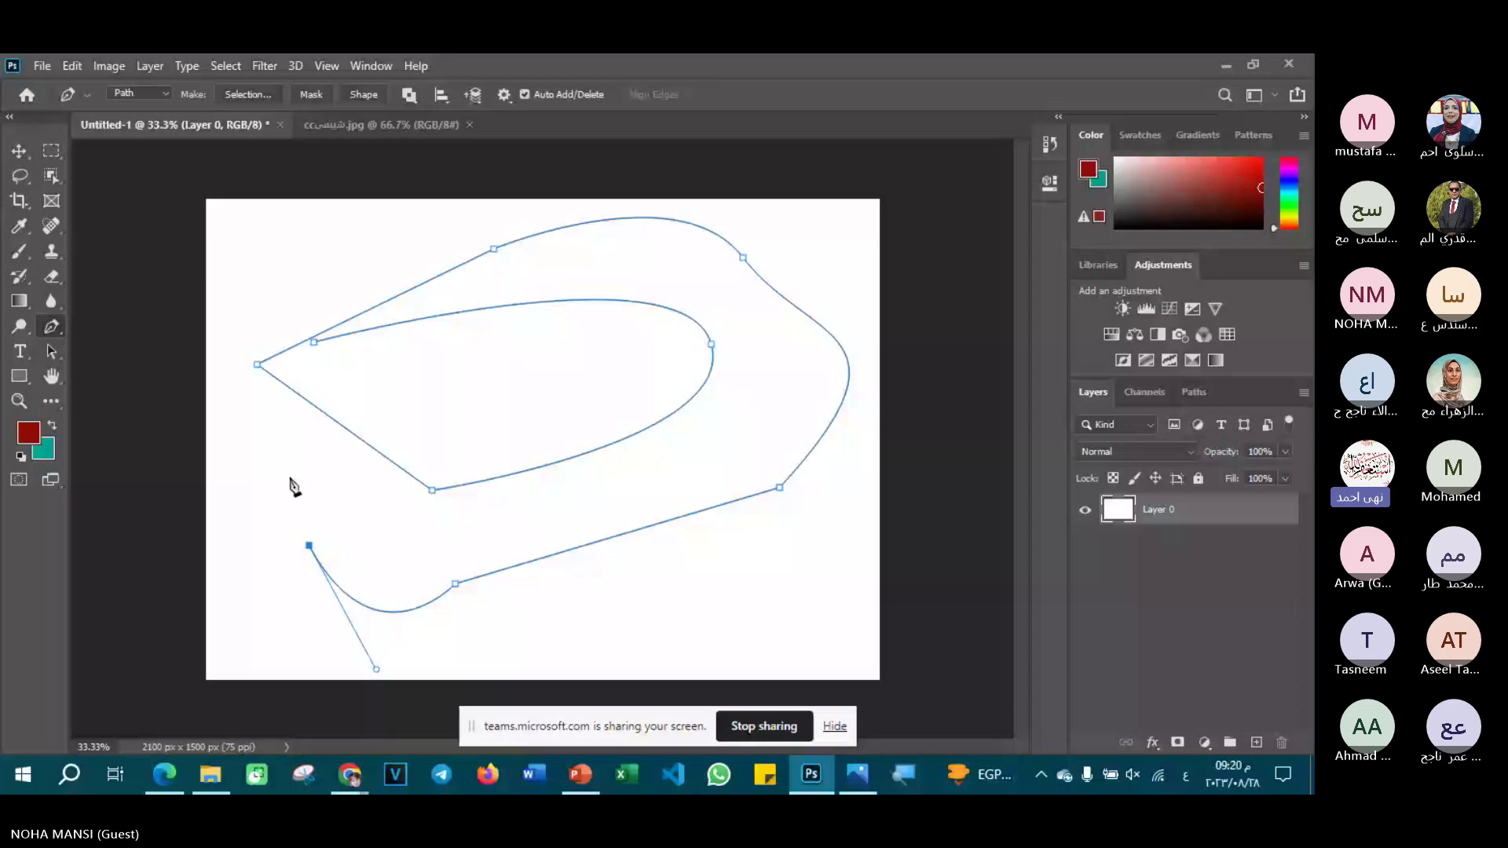
{"action": "left_click", "coordinate": [232, 273]}
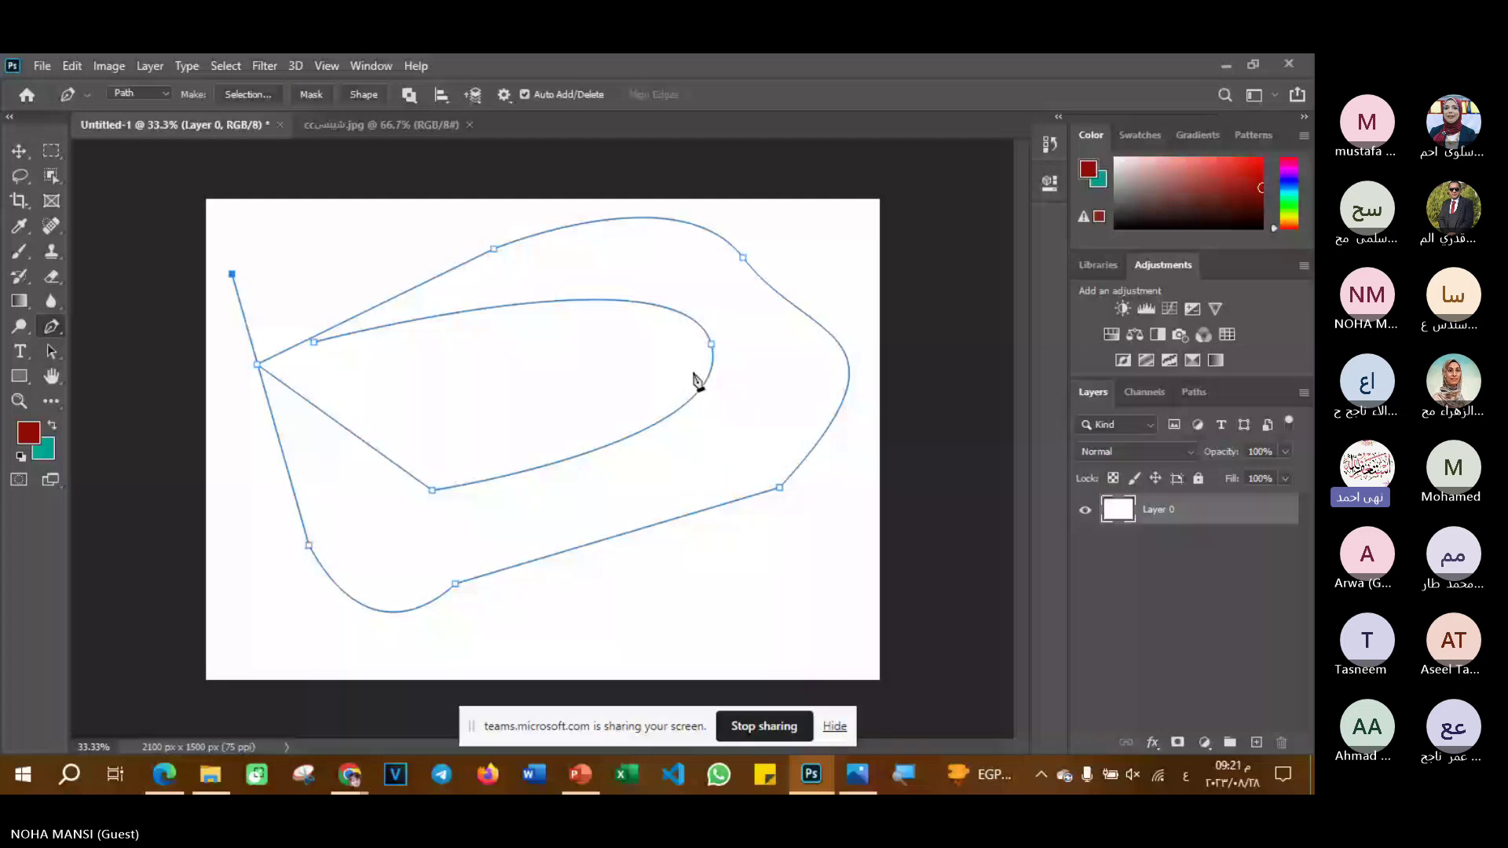
{"action": "left_click", "coordinate": [711, 344], "text": "ctrl"}
- Make the inner loop's upper curve bulge upward and shift its start anchor down-right
{"action": "left_click_drag", "start_coordinate": [684, 246], "coordinate": [672, 249]}
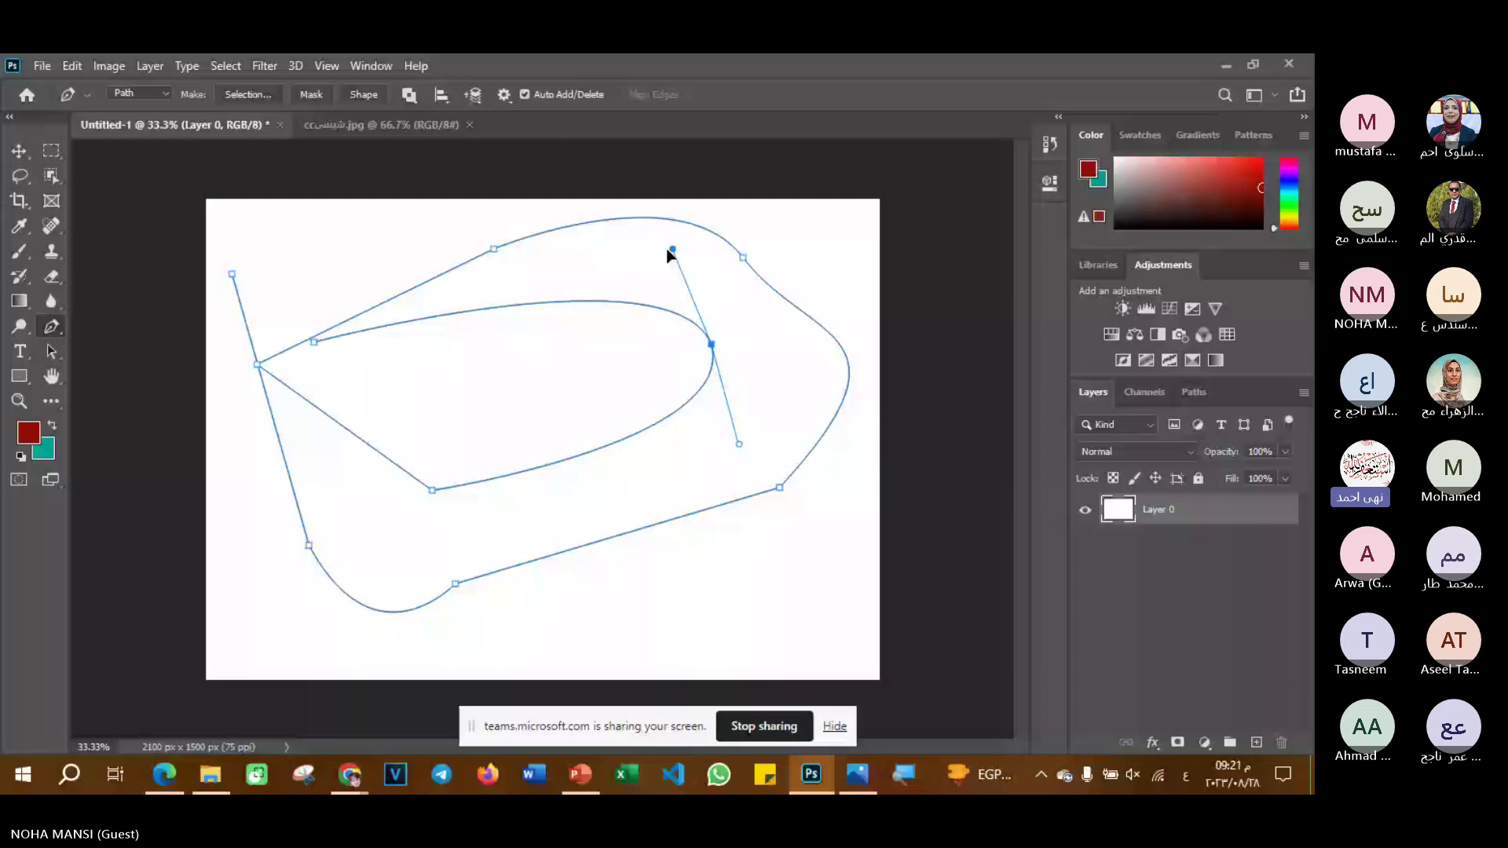
{"action": "left_click_drag", "start_coordinate": [669, 251], "coordinate": [711, 325]}
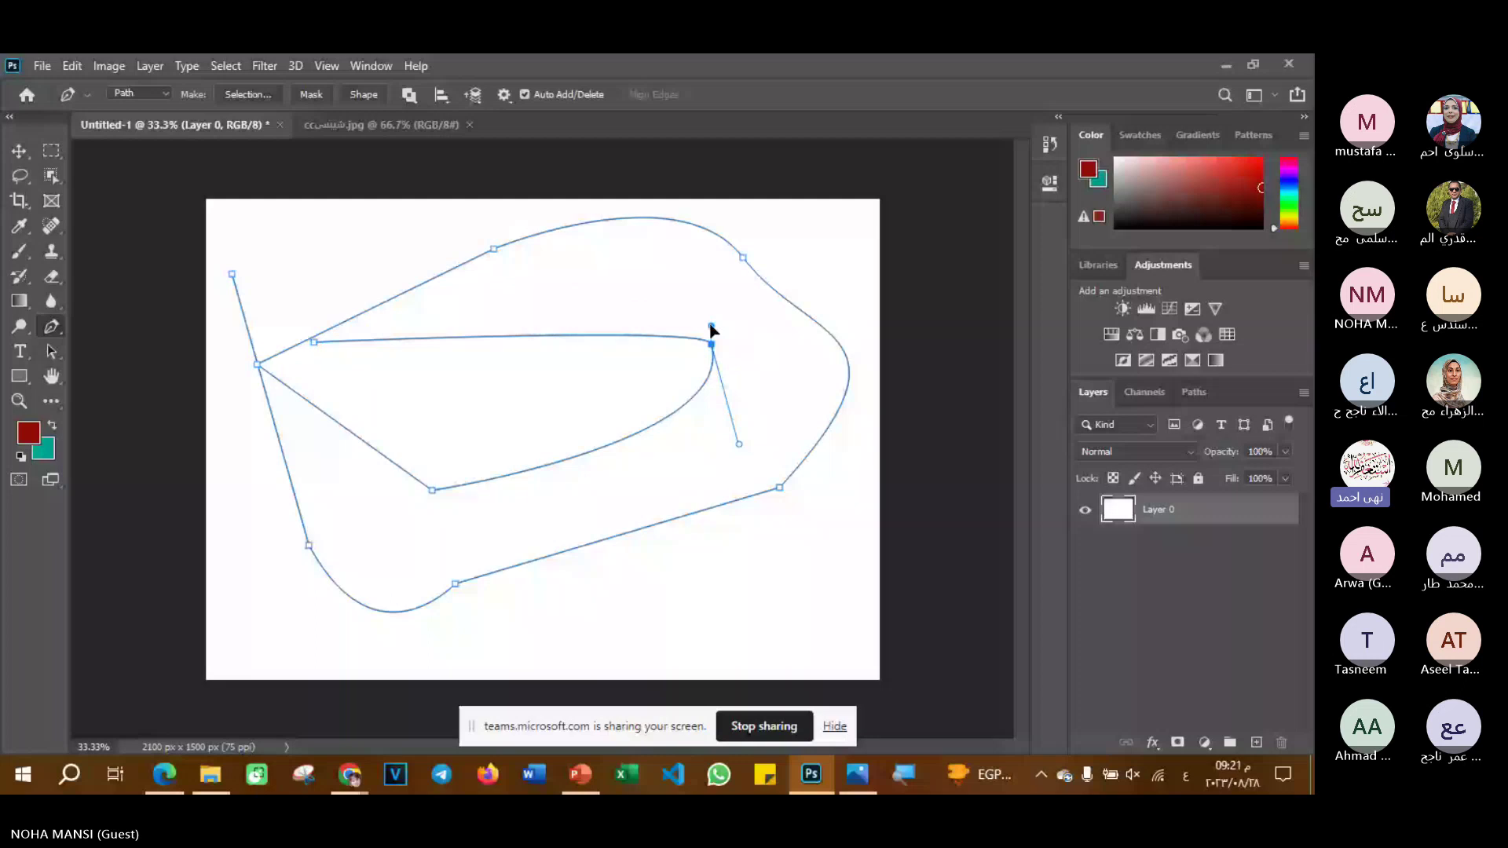
{"action": "left_click_drag", "start_coordinate": [711, 325], "coordinate": [665, 385]}
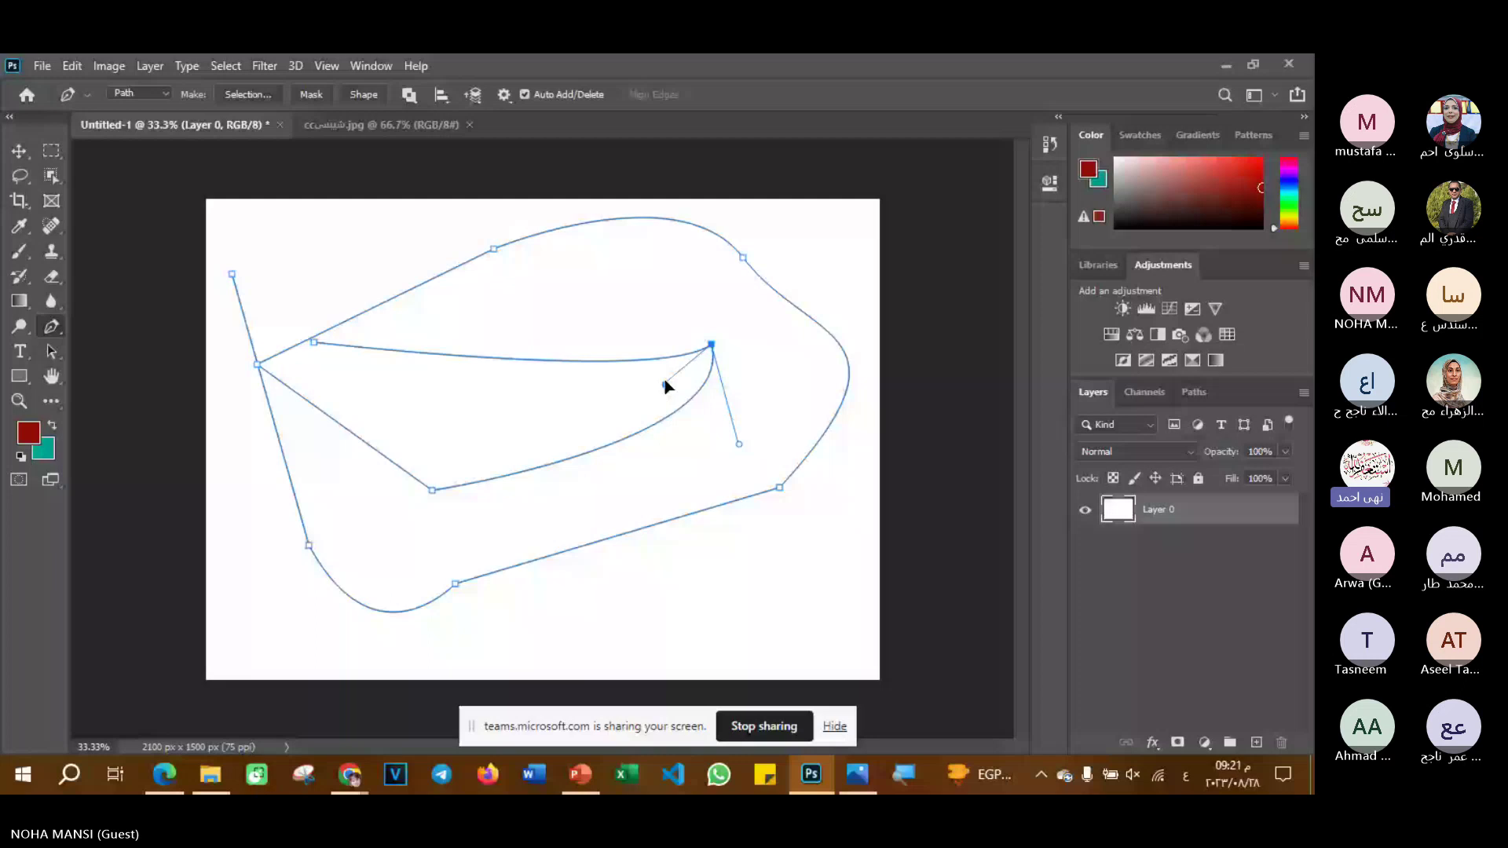
{"action": "left_click_drag", "start_coordinate": [665, 385], "coordinate": [649, 246]}
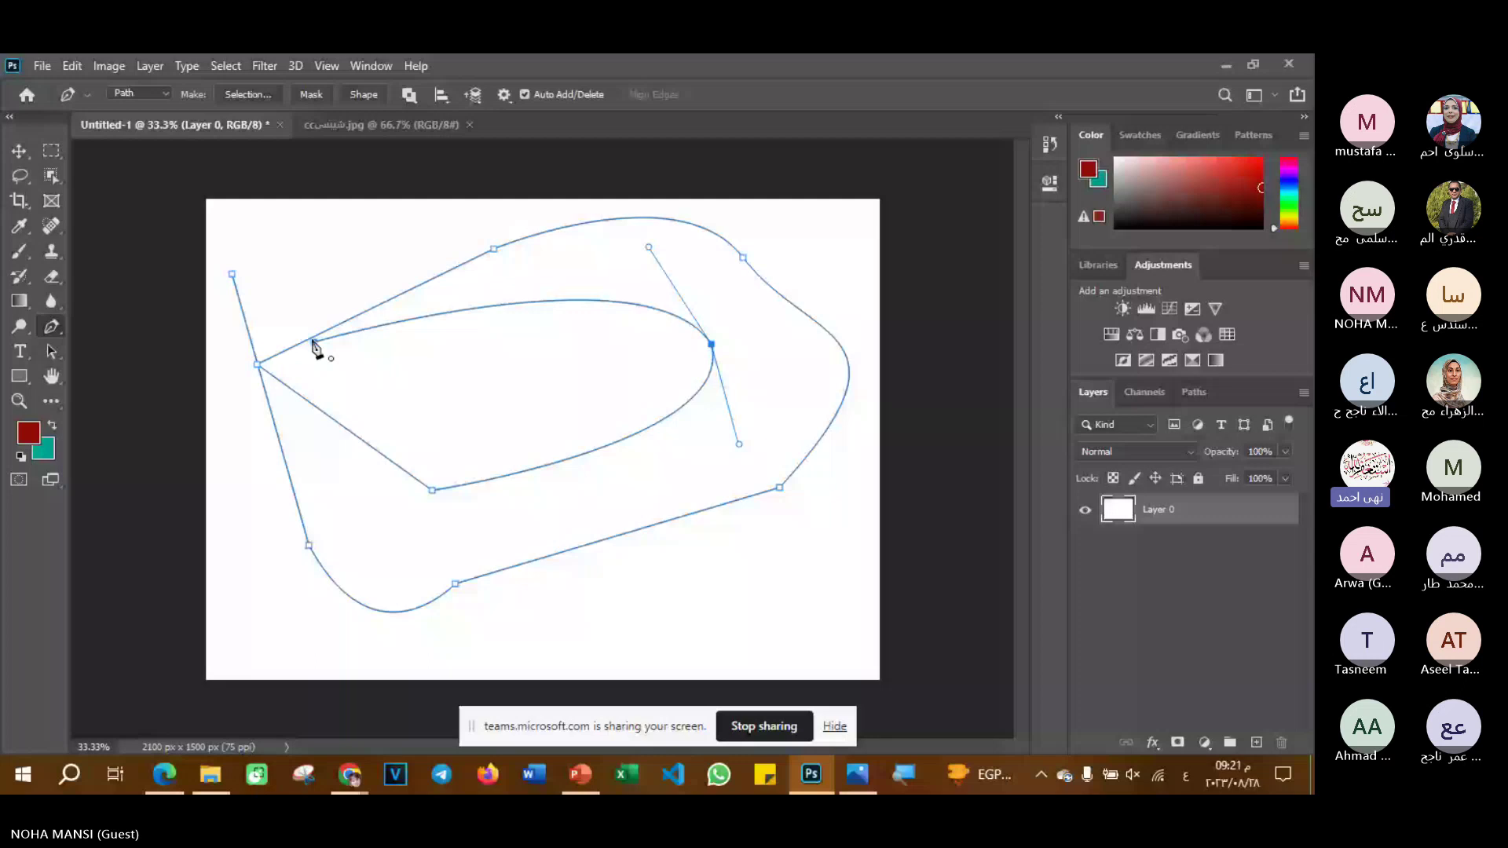
{"action": "left_click_drag", "start_coordinate": [313, 341], "coordinate": [338, 381]}
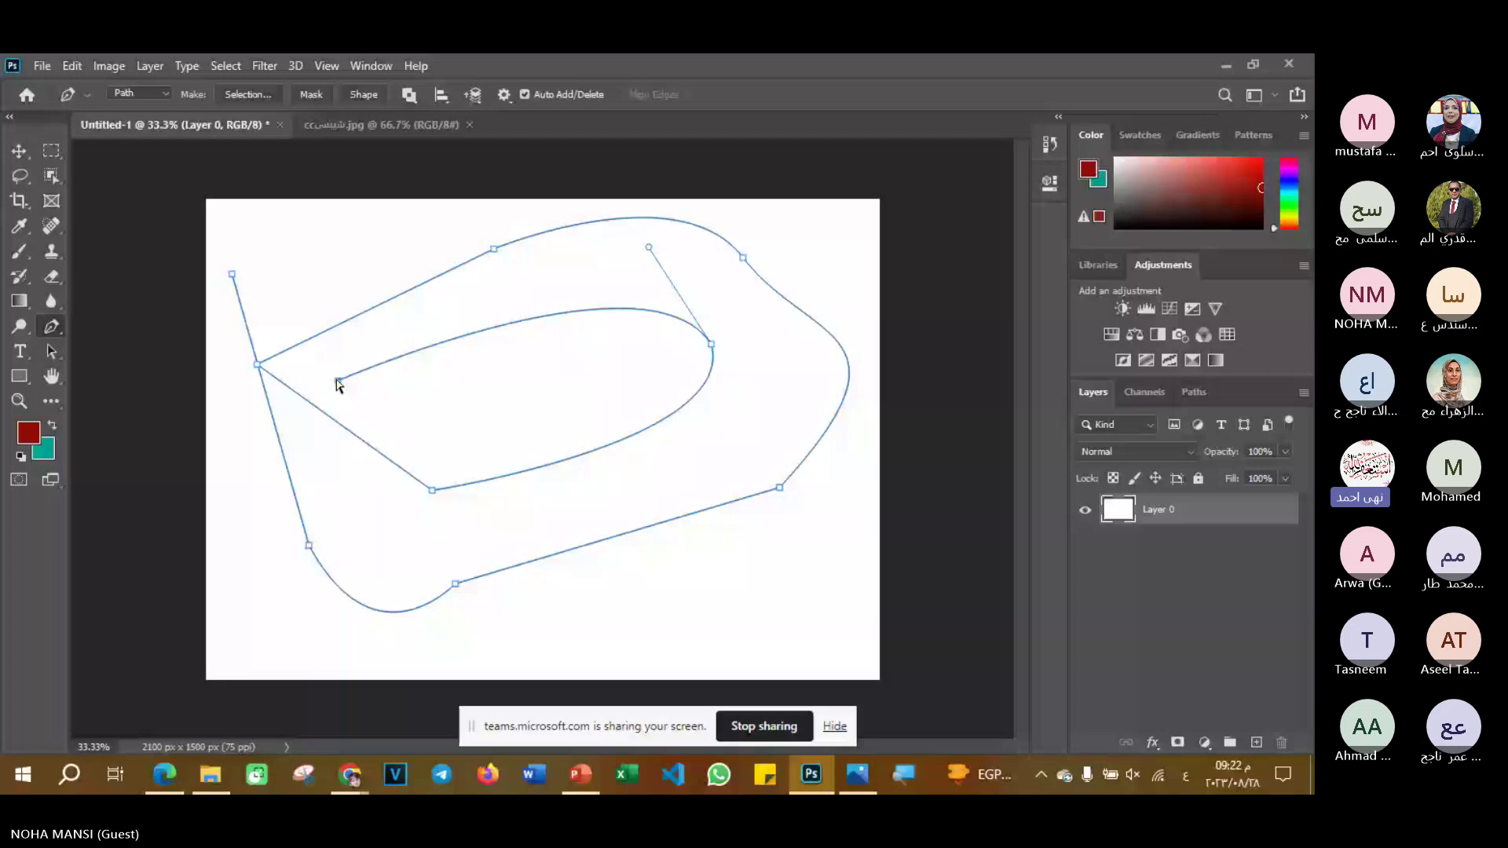
{"action": "left_click", "coordinate": [338, 382]}
- Undo the start-anchor move and make the inner loop's lowest anchor a corner with short handles
{"action": "key", "text": "ctrl+z"}
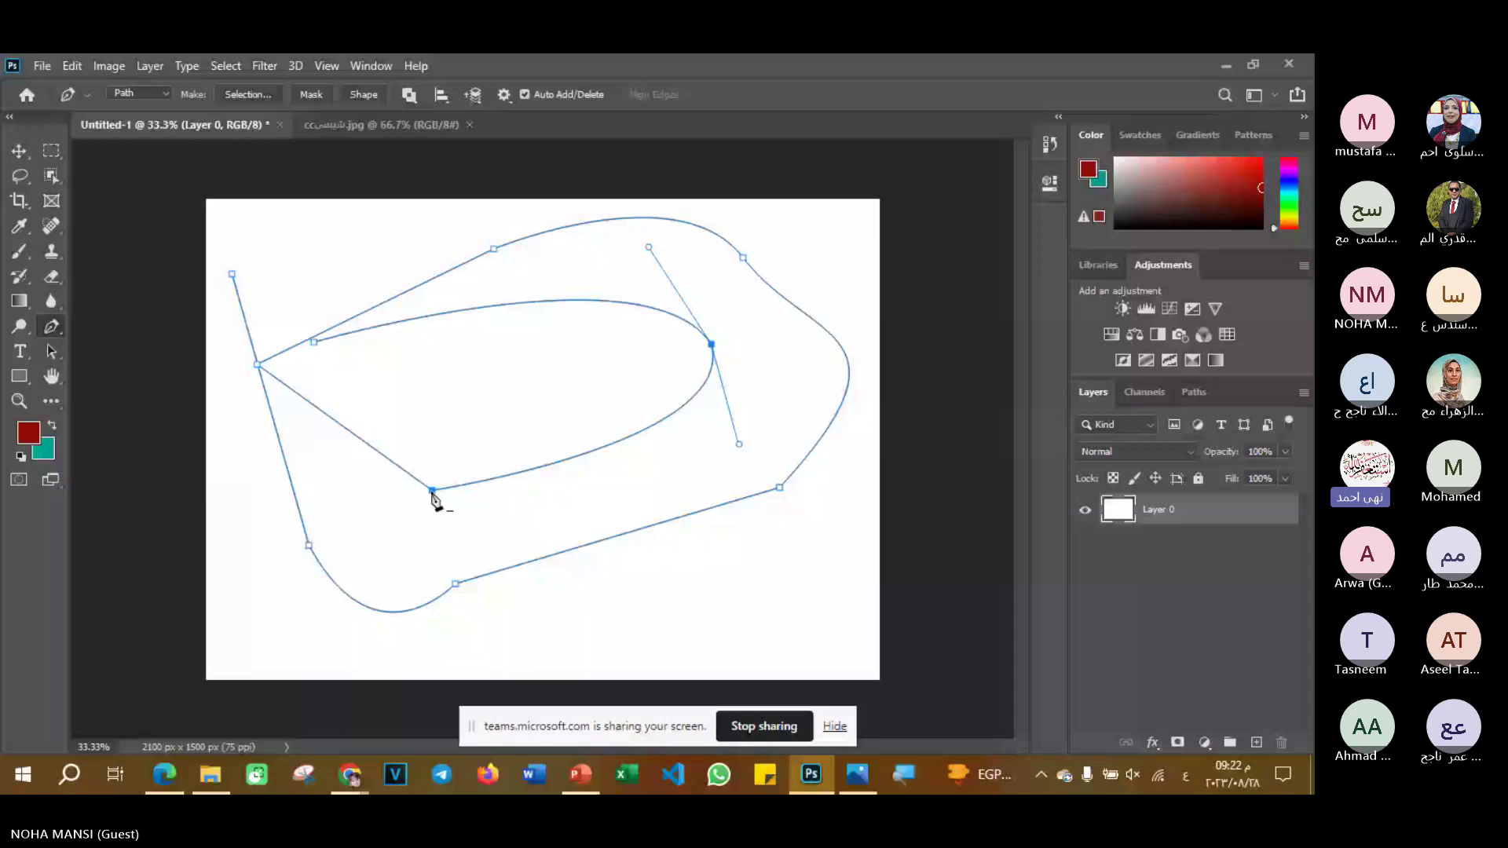
{"action": "left_click_drag", "start_coordinate": [432, 491], "coordinate": [455, 493]}
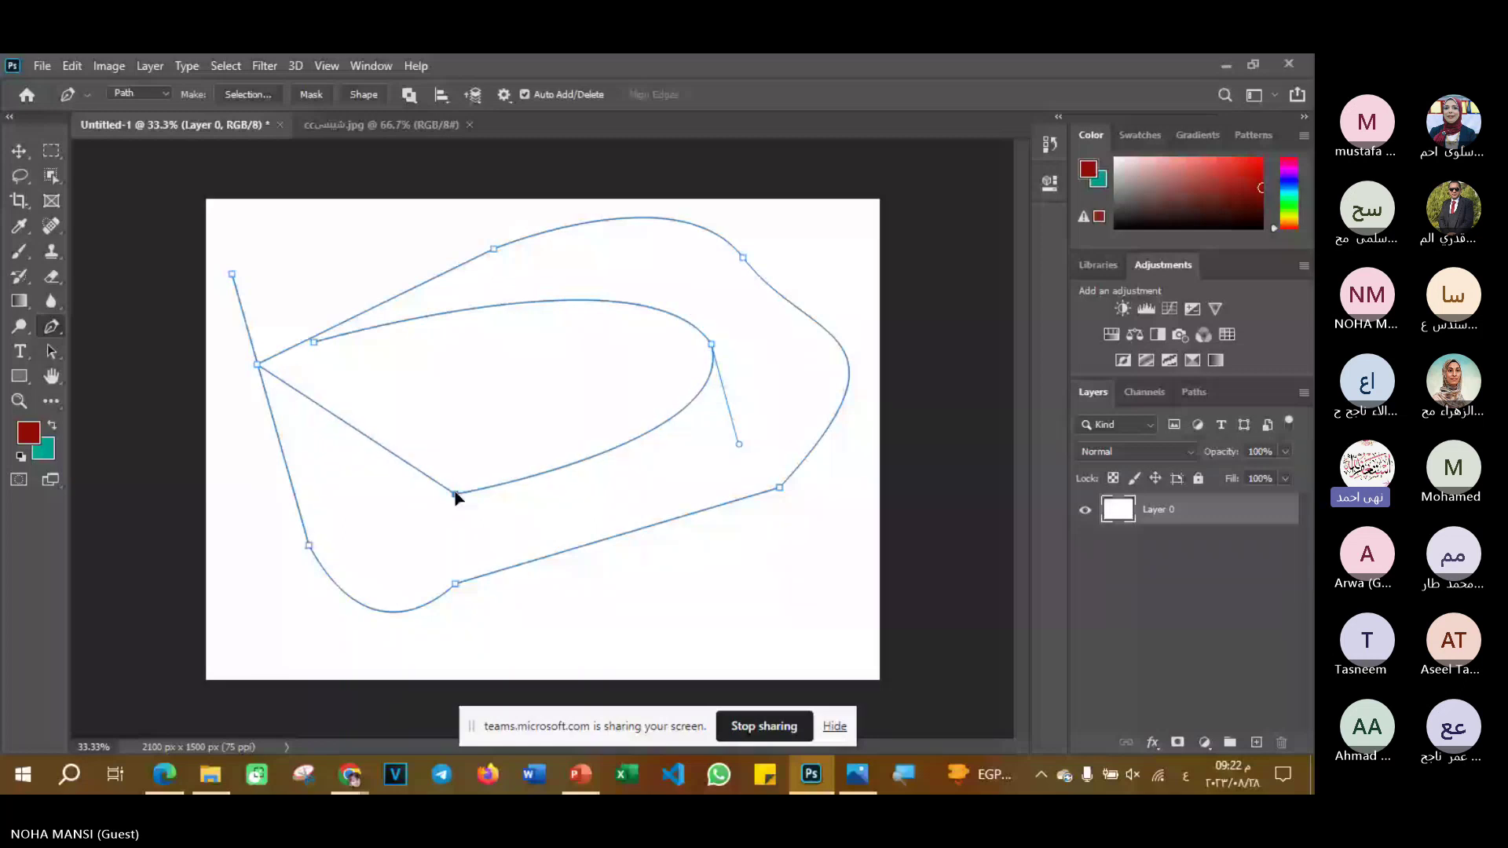
{"action": "left_click_drag", "start_coordinate": [455, 494], "coordinate": [366, 464]}
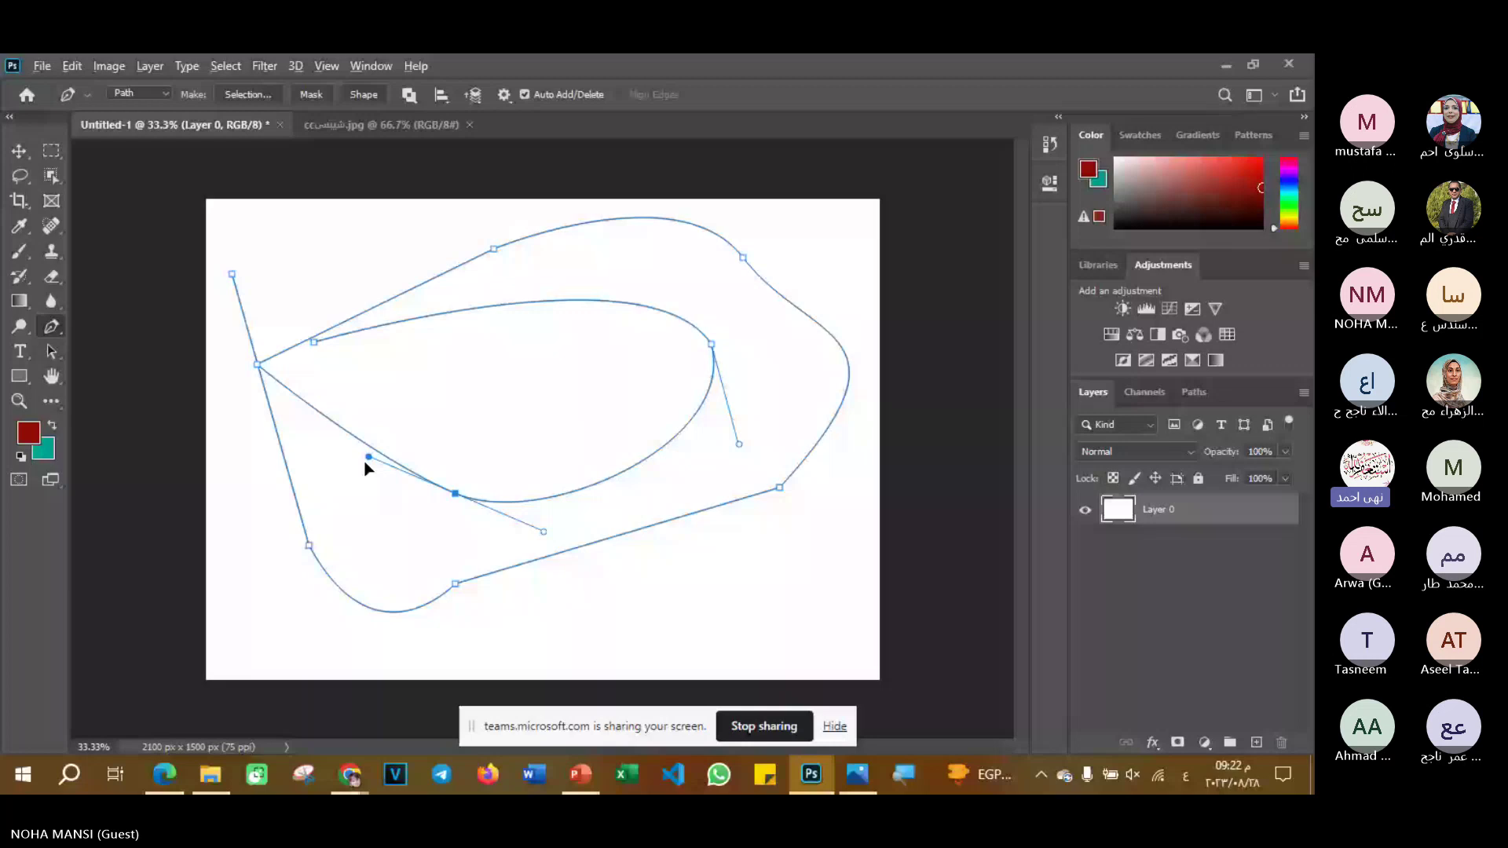
{"action": "left_click_drag", "start_coordinate": [366, 462], "coordinate": [365, 478]}
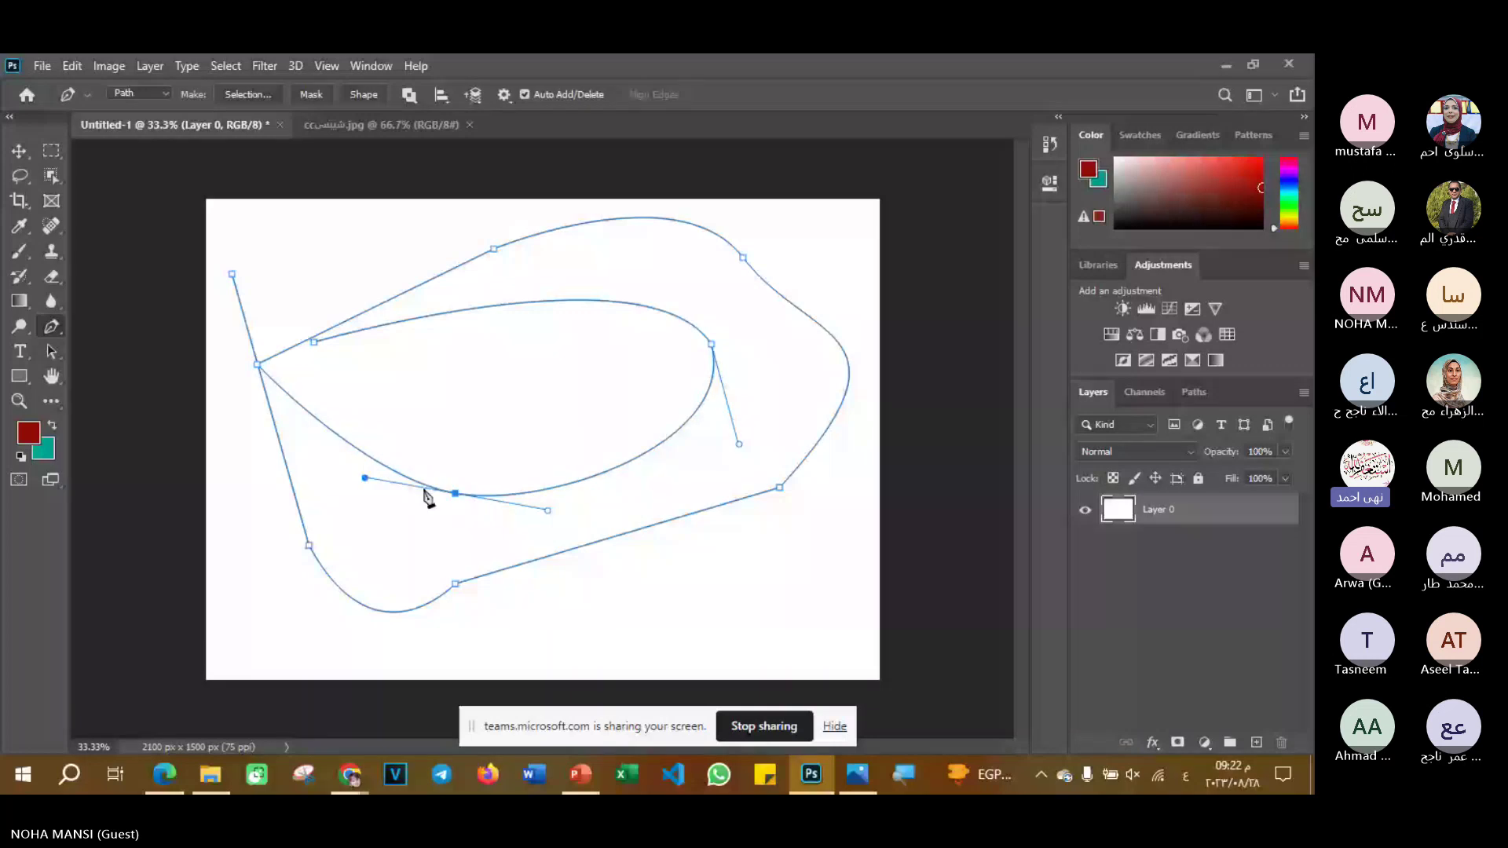
{"action": "mouse_move", "coordinate": [426, 497]}
{"action": "left_mouse_down"}
{"action": "mouse_move", "coordinate": [416, 549]}
{"action": "mouse_move", "coordinate": [492, 378]}
{"action": "left_mouse_up"}
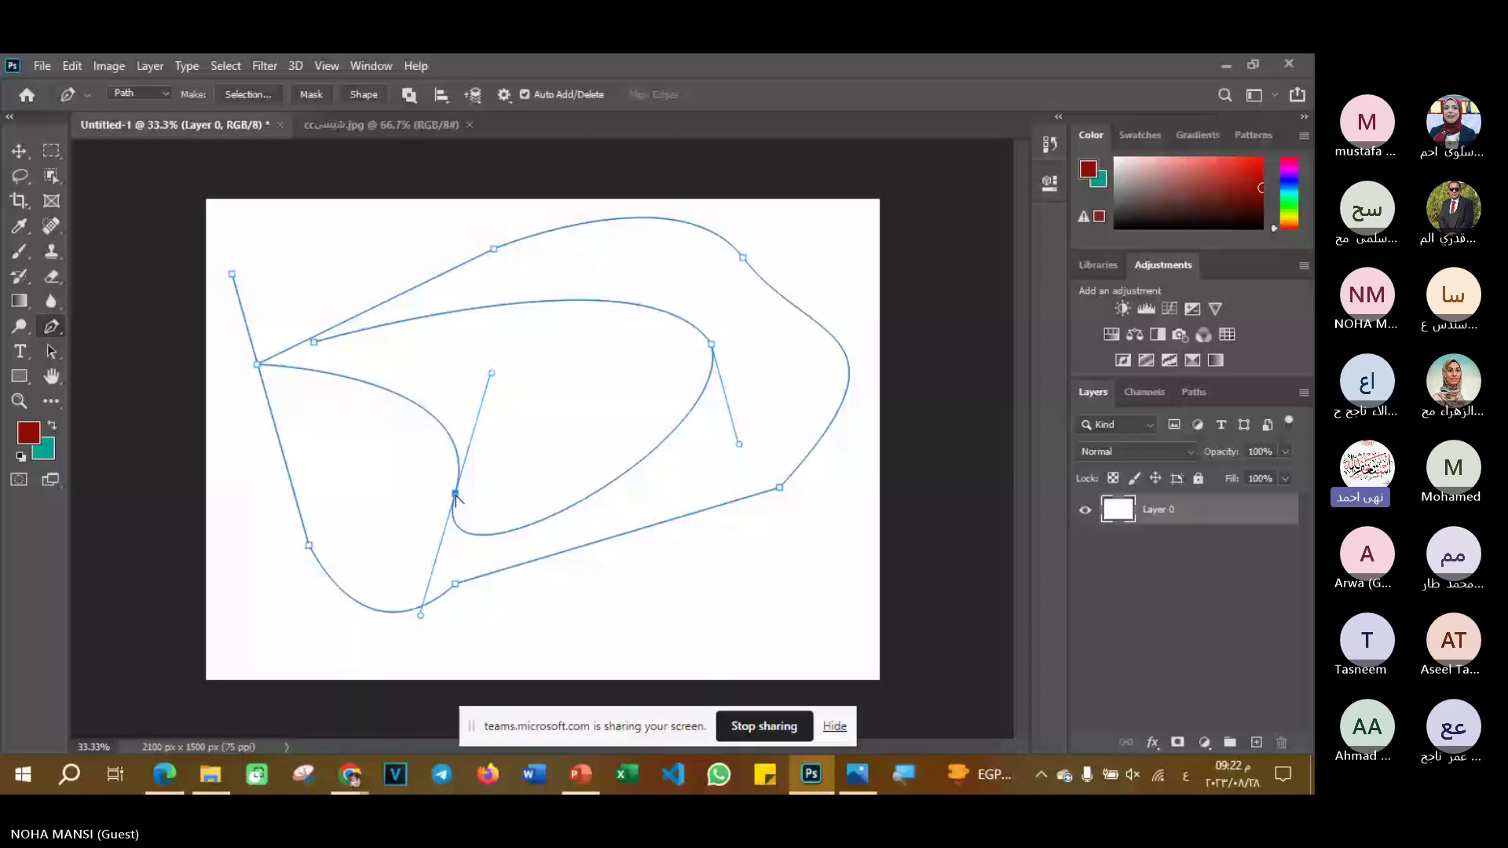
{"action": "left_click", "coordinate": [456, 494], "text": "alt"}
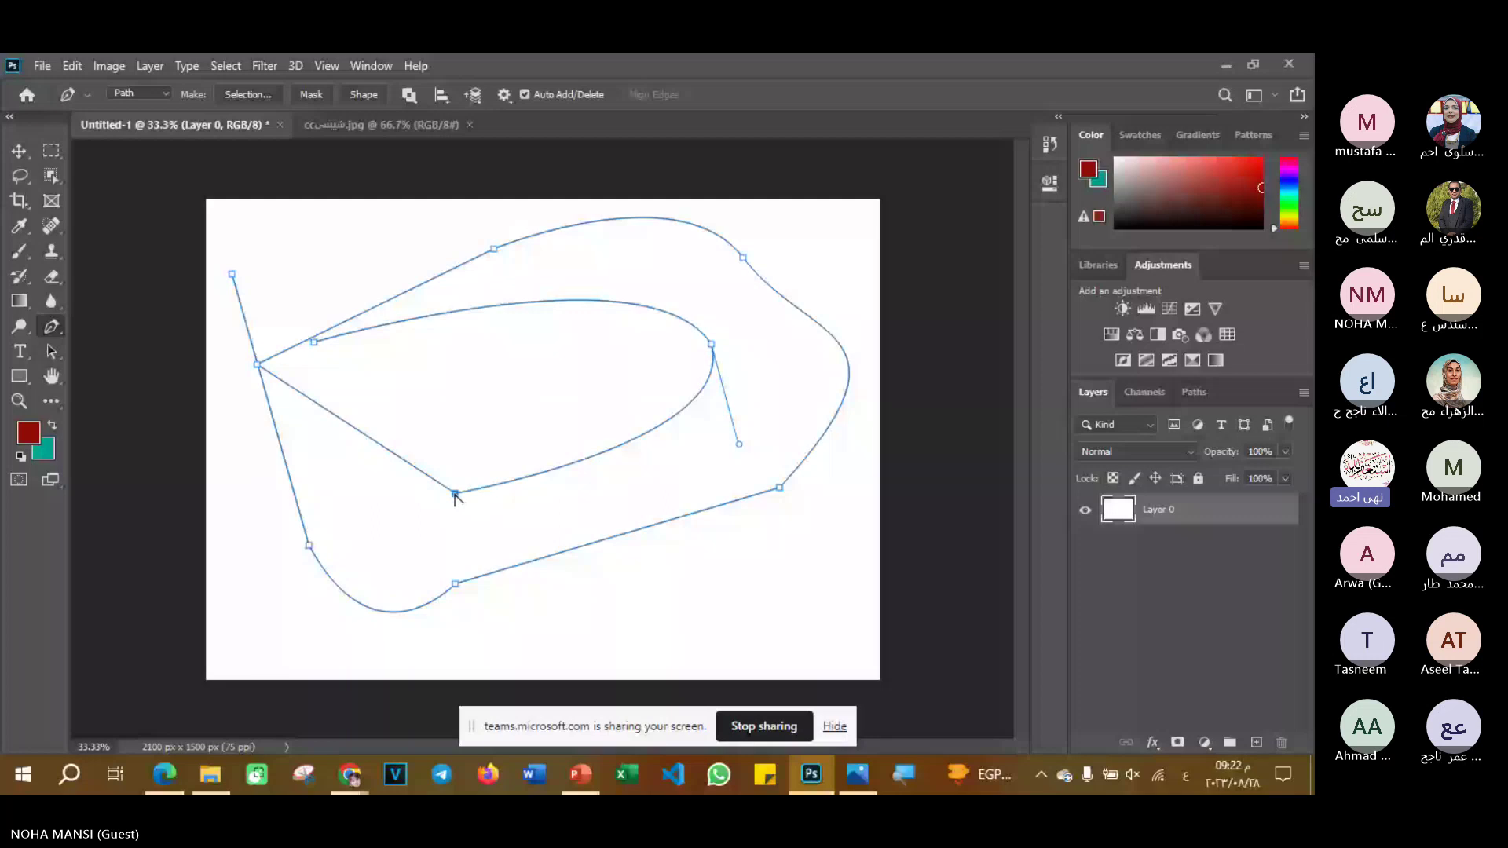
{"action": "left_click_drag", "start_coordinate": [455, 494], "coordinate": [461, 517]}
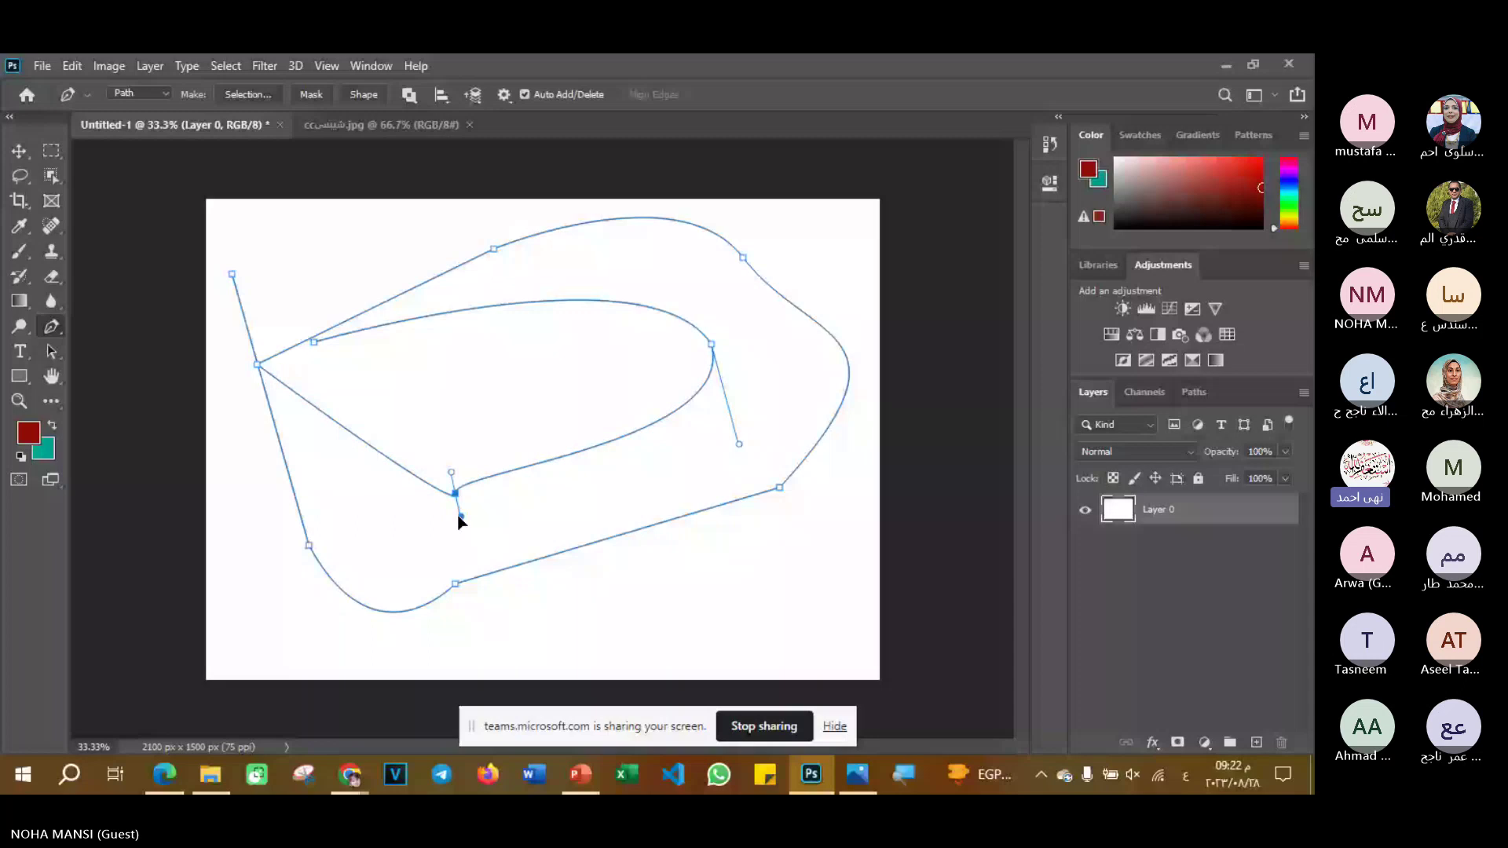
- Test-add and undo anchors on the inner loop while sharpening its lower bend into a cusp
{"action": "left_click_drag", "start_coordinate": [460, 521], "coordinate": [392, 564]}
{"action": "left_click", "coordinate": [380, 494]}
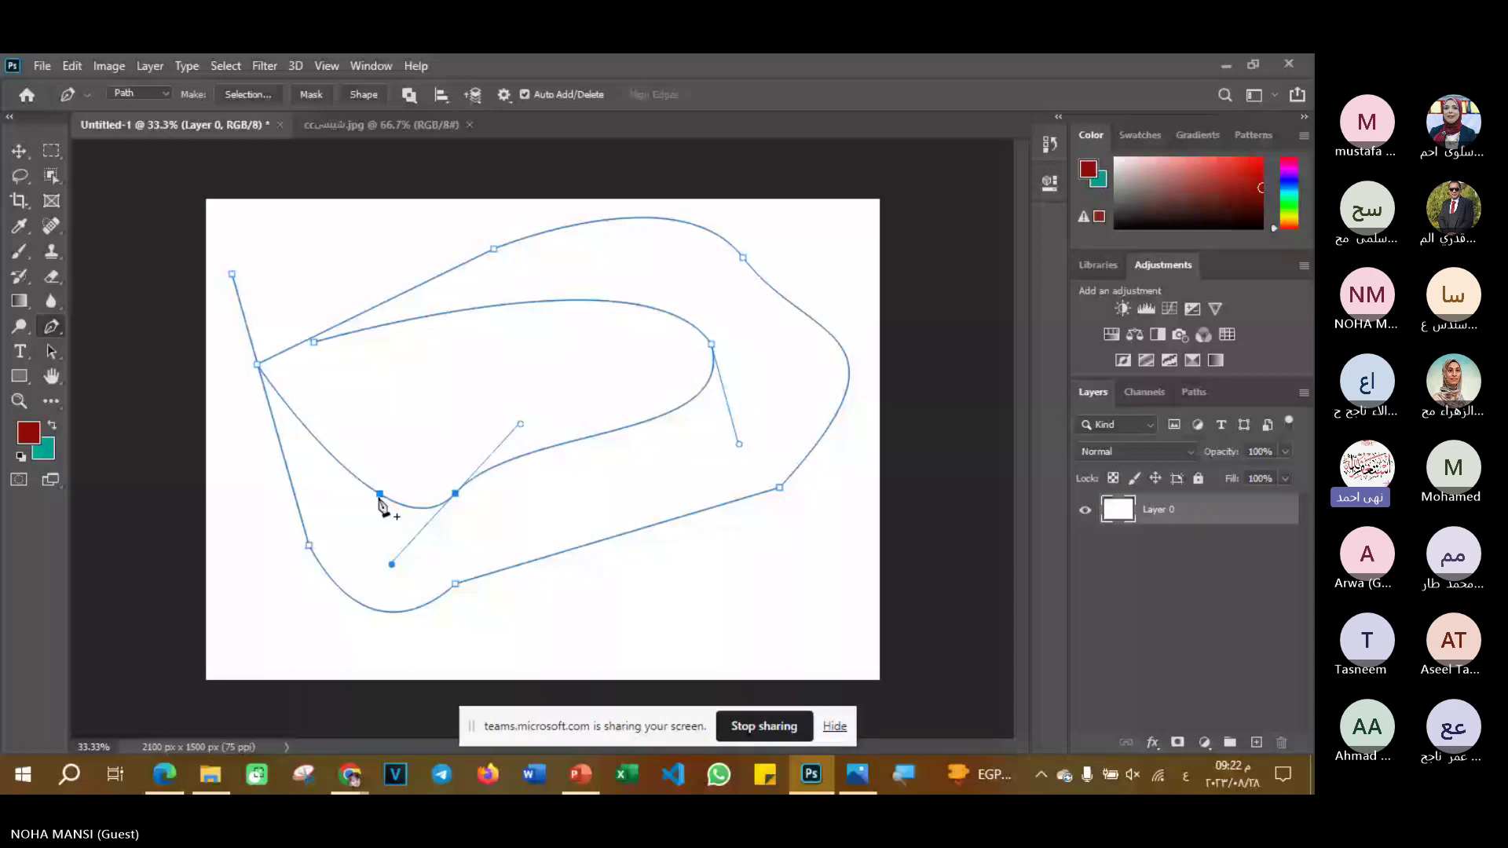
{"action": "key", "text": "ctrl+z"}
{"action": "left_click", "coordinate": [671, 411]}
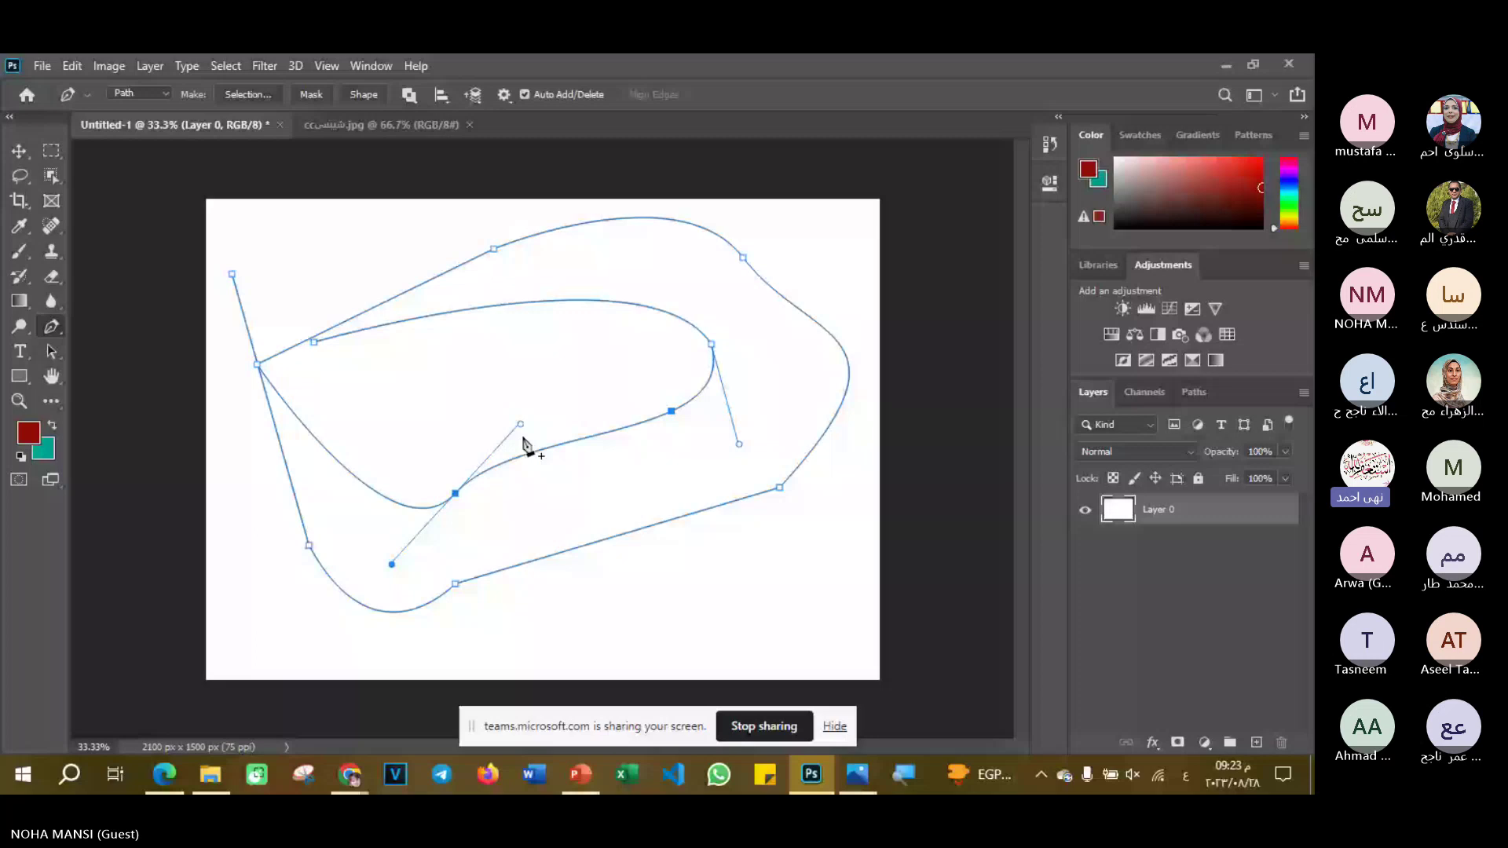
{"action": "left_click_drag", "start_coordinate": [520, 425], "coordinate": [505, 546]}
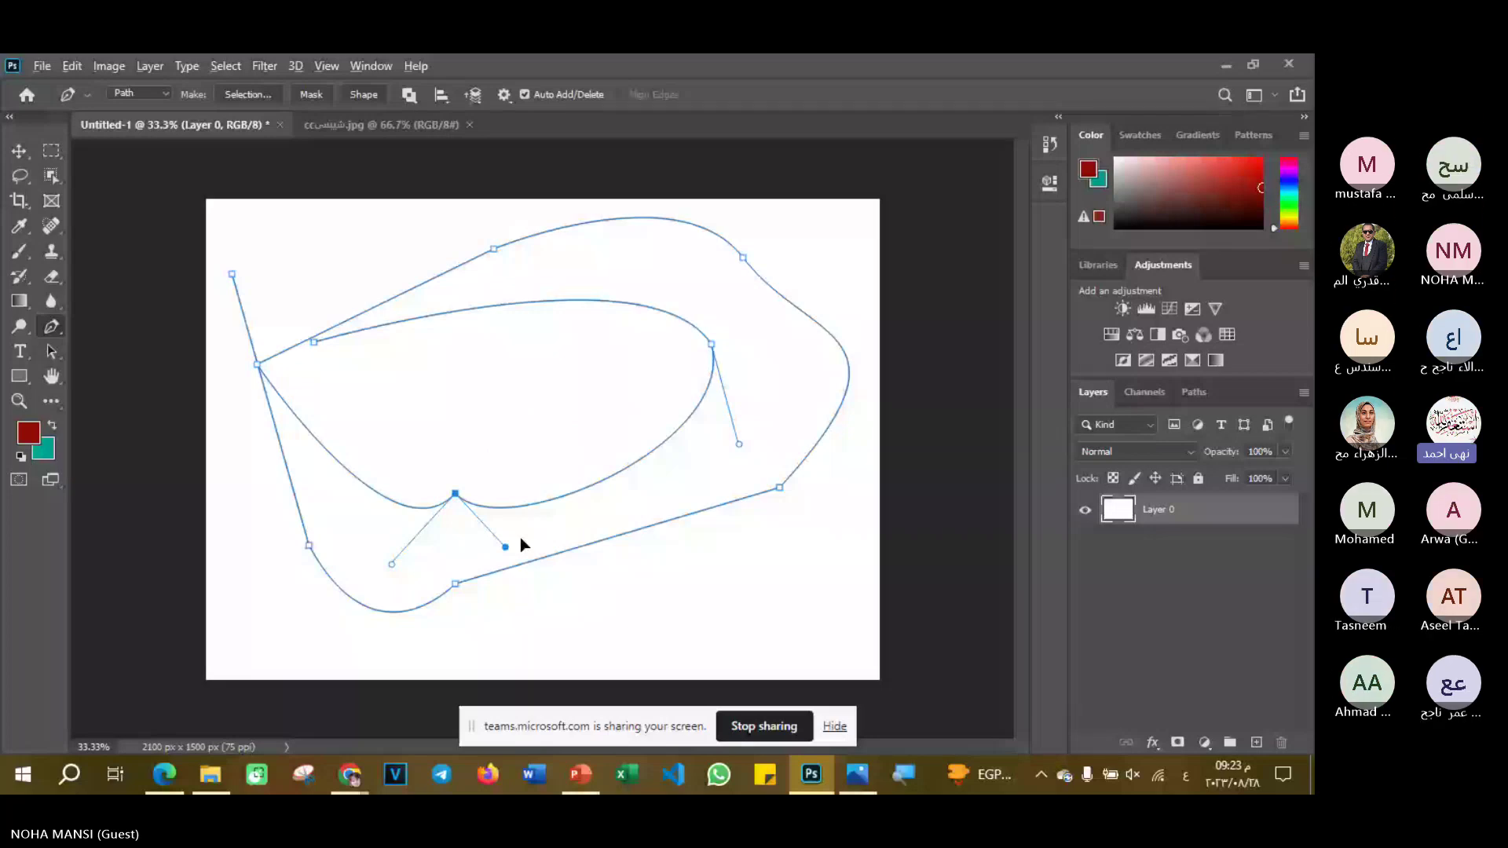
{"action": "left_click_drag", "start_coordinate": [739, 444], "coordinate": [712, 450]}
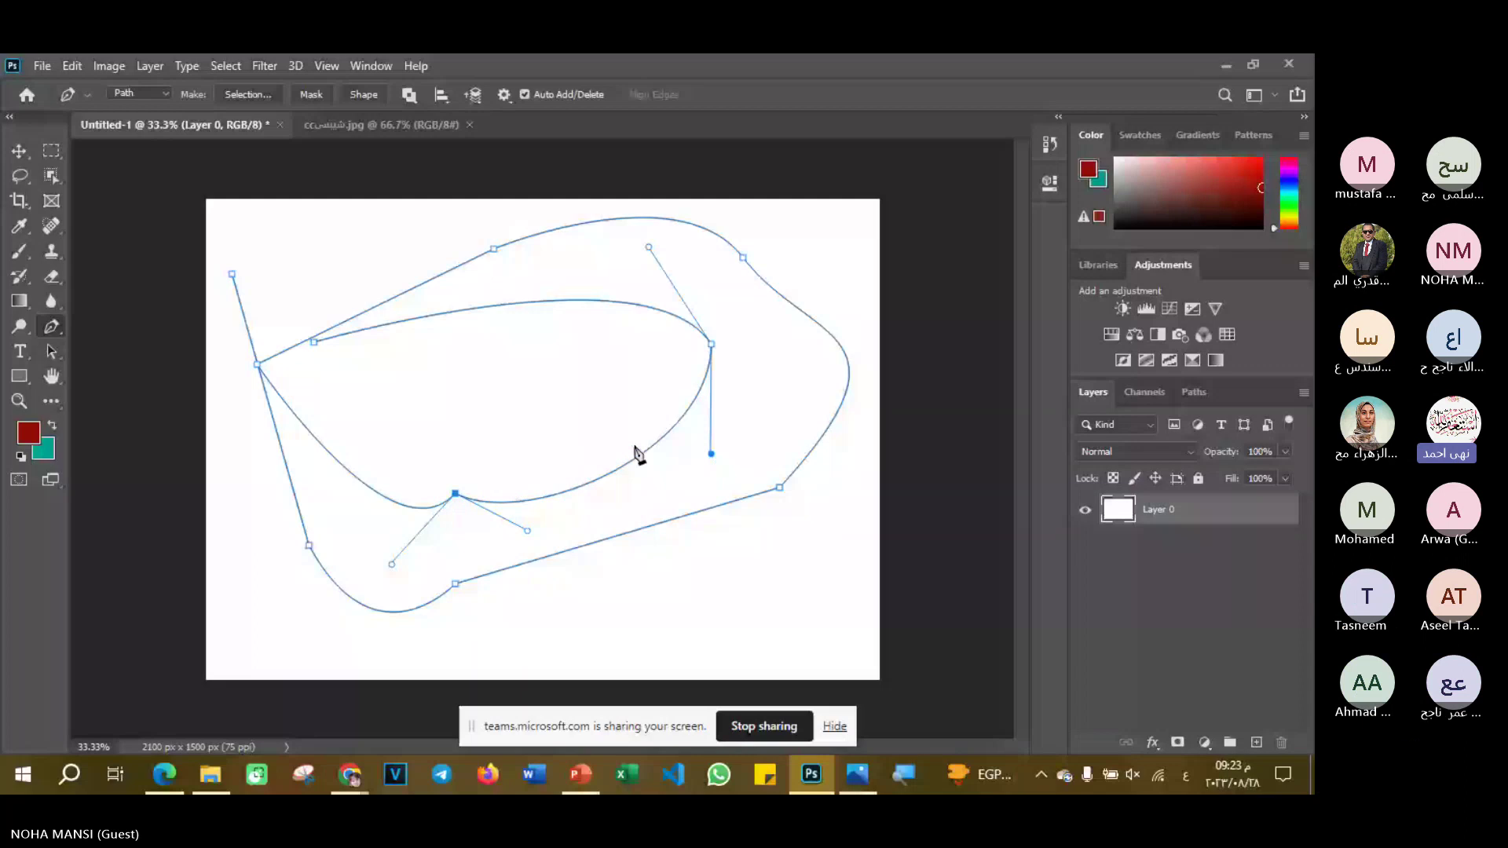
{"action": "left_click", "coordinate": [532, 500]}
{"action": "key", "text": "ctrl+z"}
- Reshape the inner loop's top segment until it arches upward
{"action": "left_click_drag", "start_coordinate": [649, 247], "coordinate": [641, 277]}
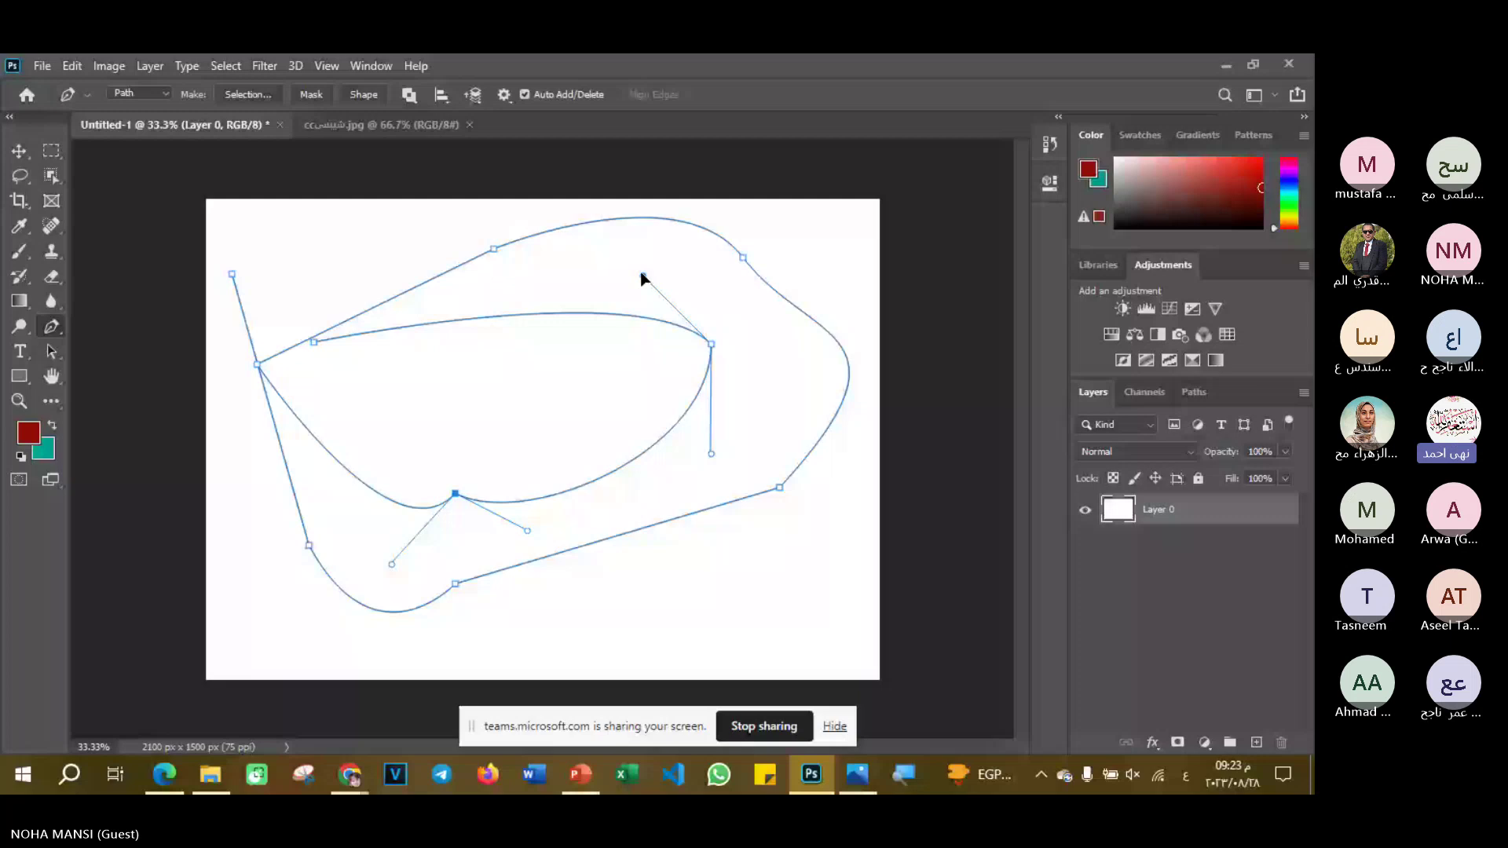
{"action": "left_click_drag", "start_coordinate": [642, 275], "coordinate": [552, 406]}
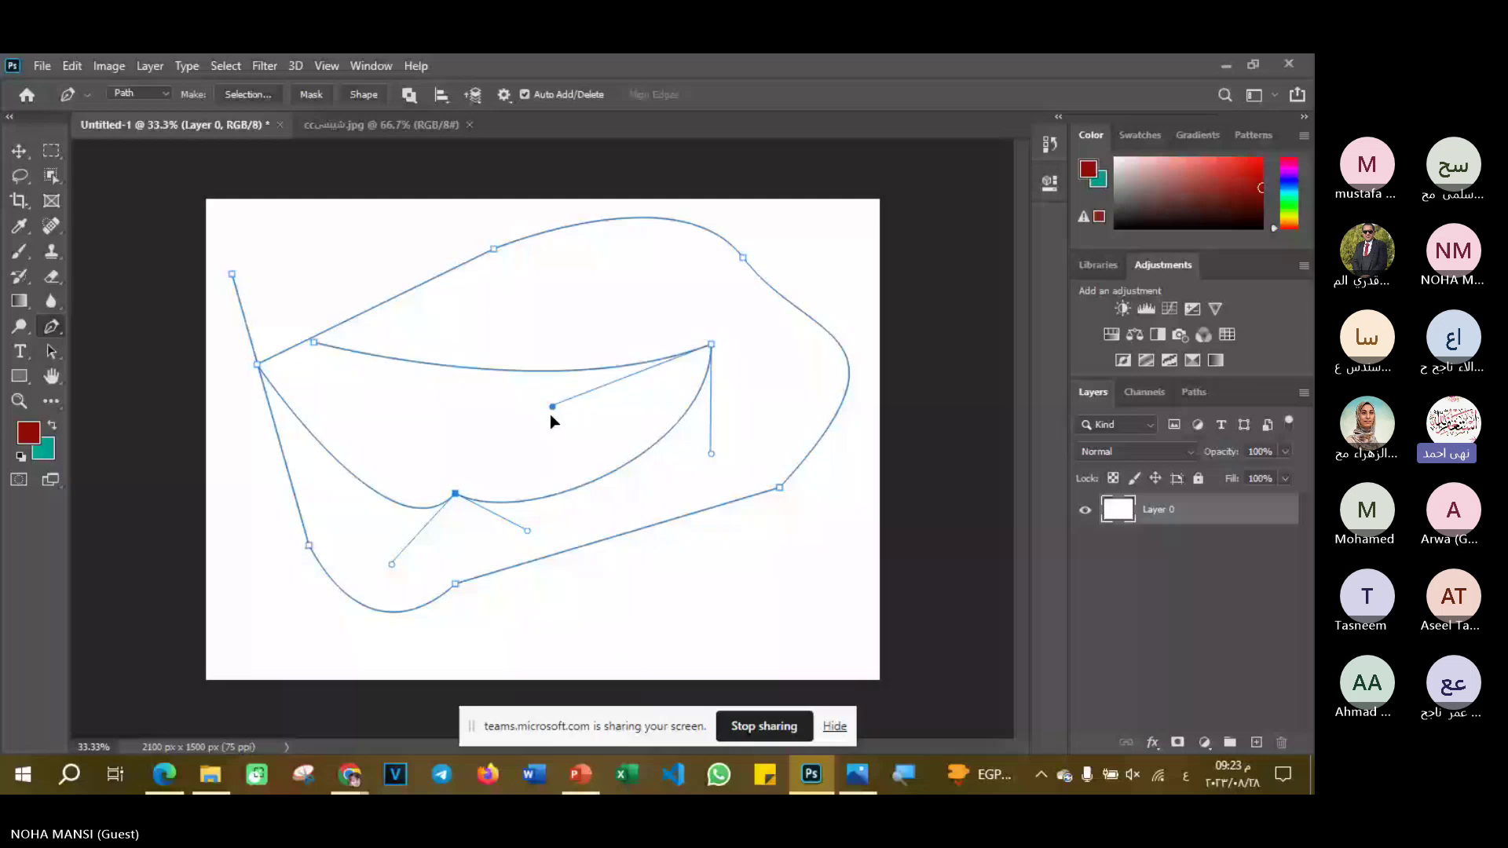
{"action": "left_click_drag", "start_coordinate": [553, 406], "coordinate": [581, 342]}
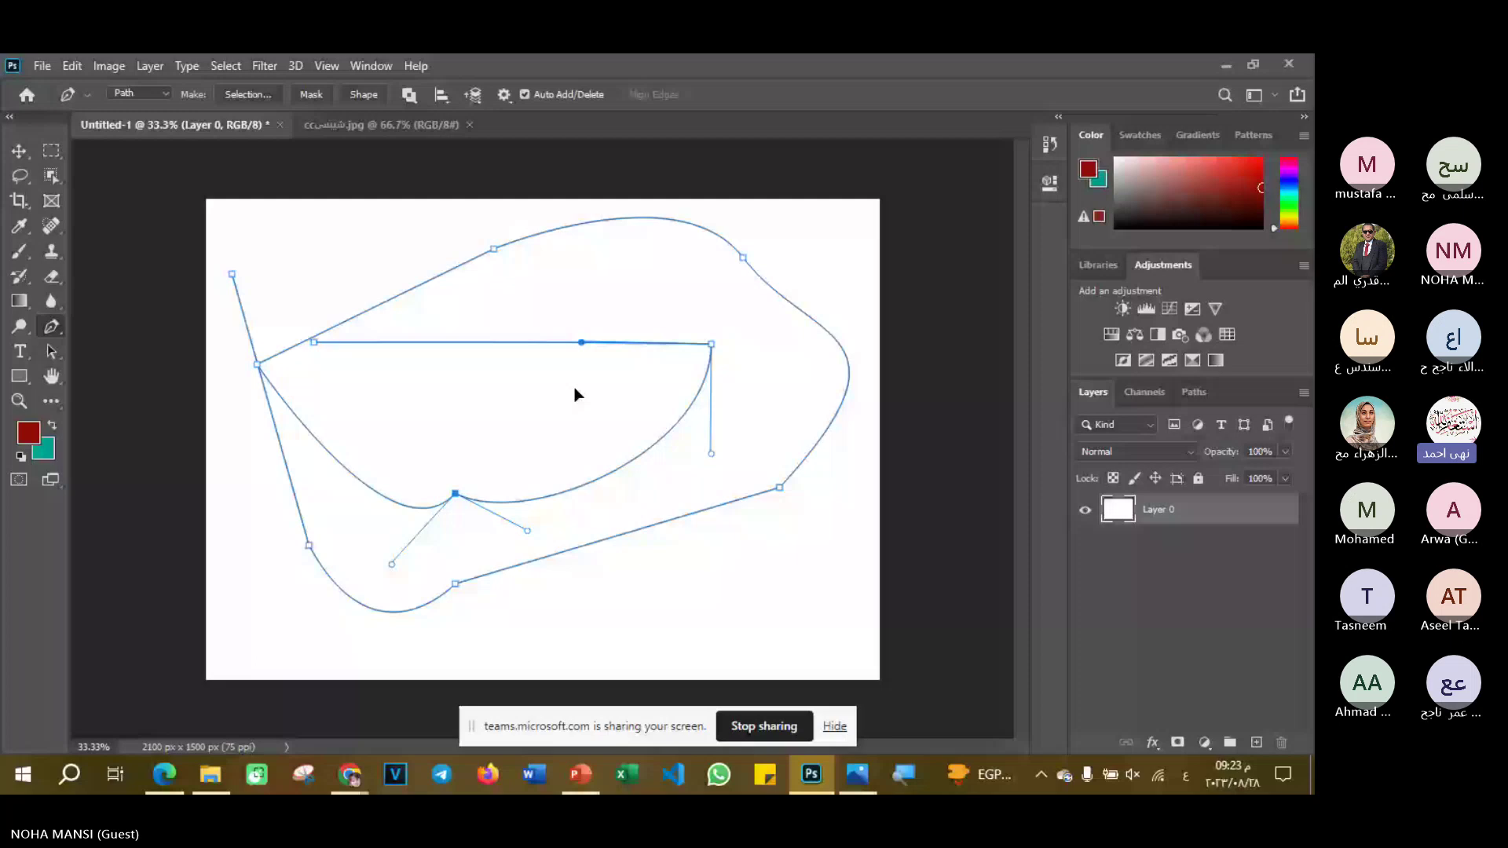
{"action": "left_click_drag", "start_coordinate": [581, 343], "coordinate": [594, 287]}
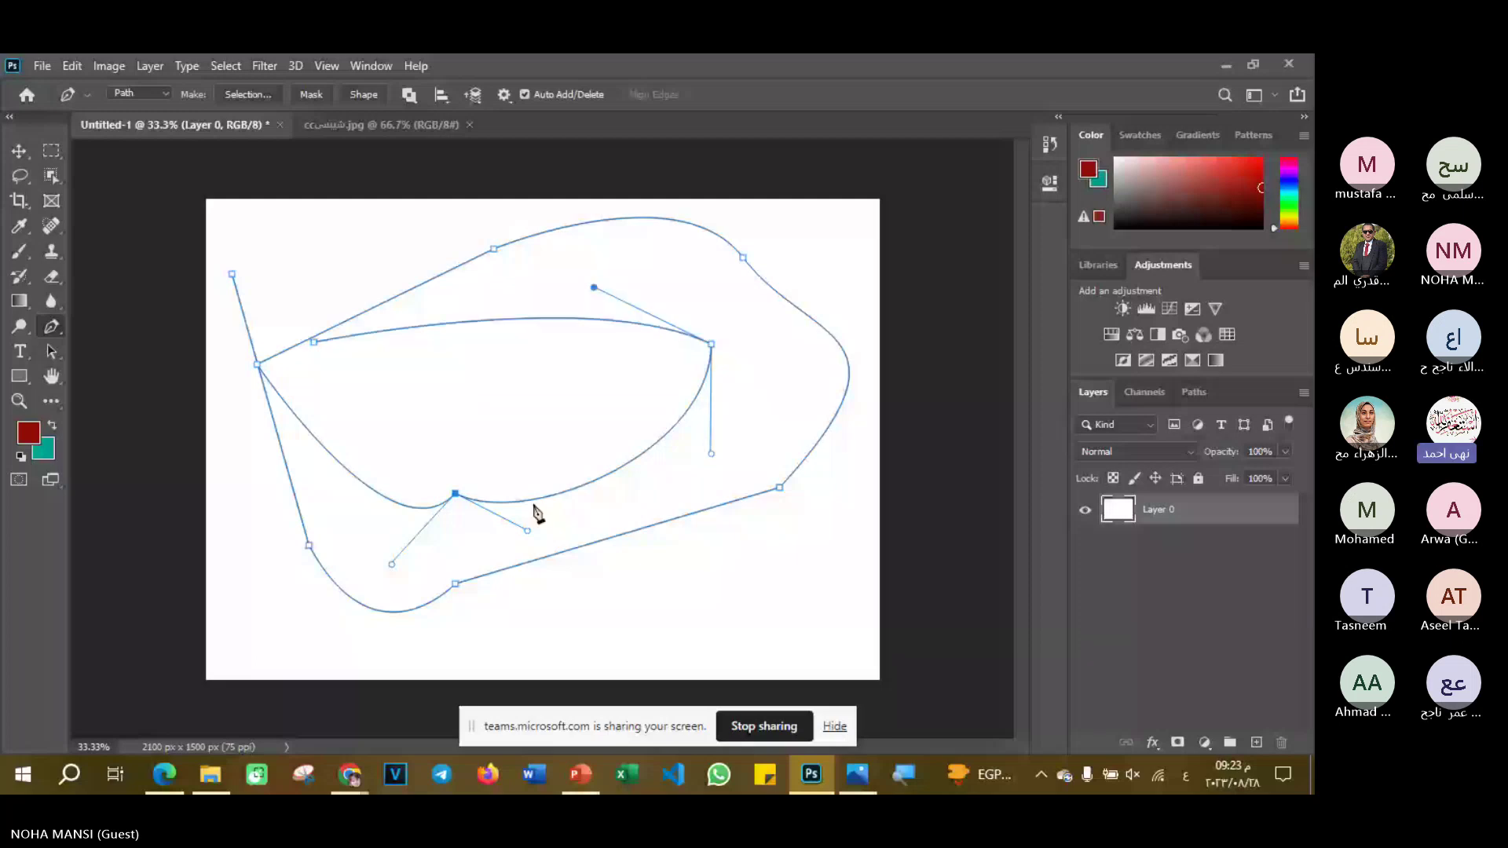
{"action": "left_click_drag", "start_coordinate": [523, 509], "coordinate": [518, 546]}
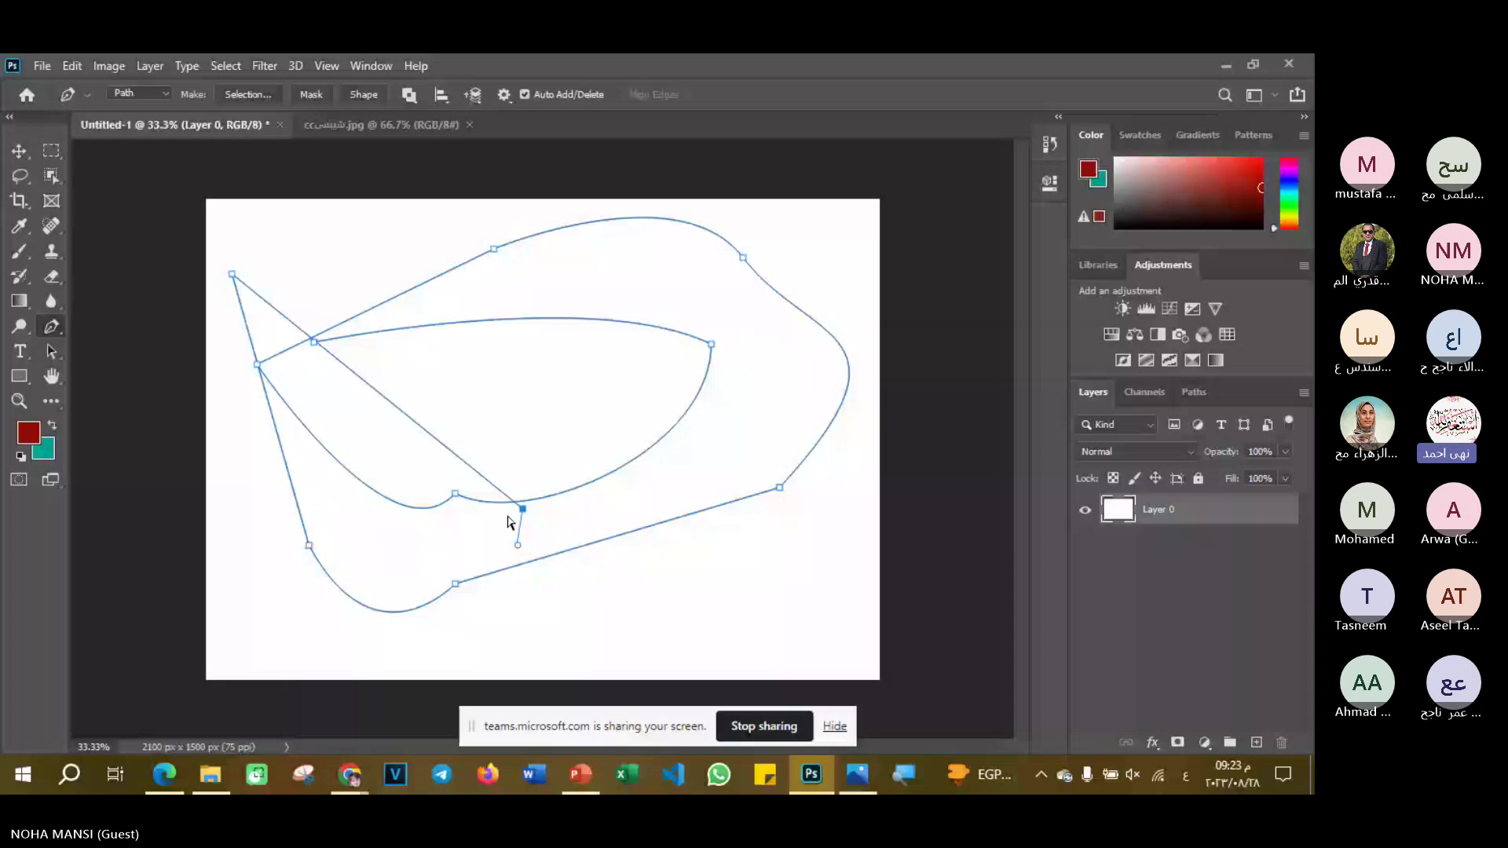
- Undo the stray anchor, move the bottom anchor right, and give the bottom anchors curved handles
{"action": "key", "text": "ctrl+z"}
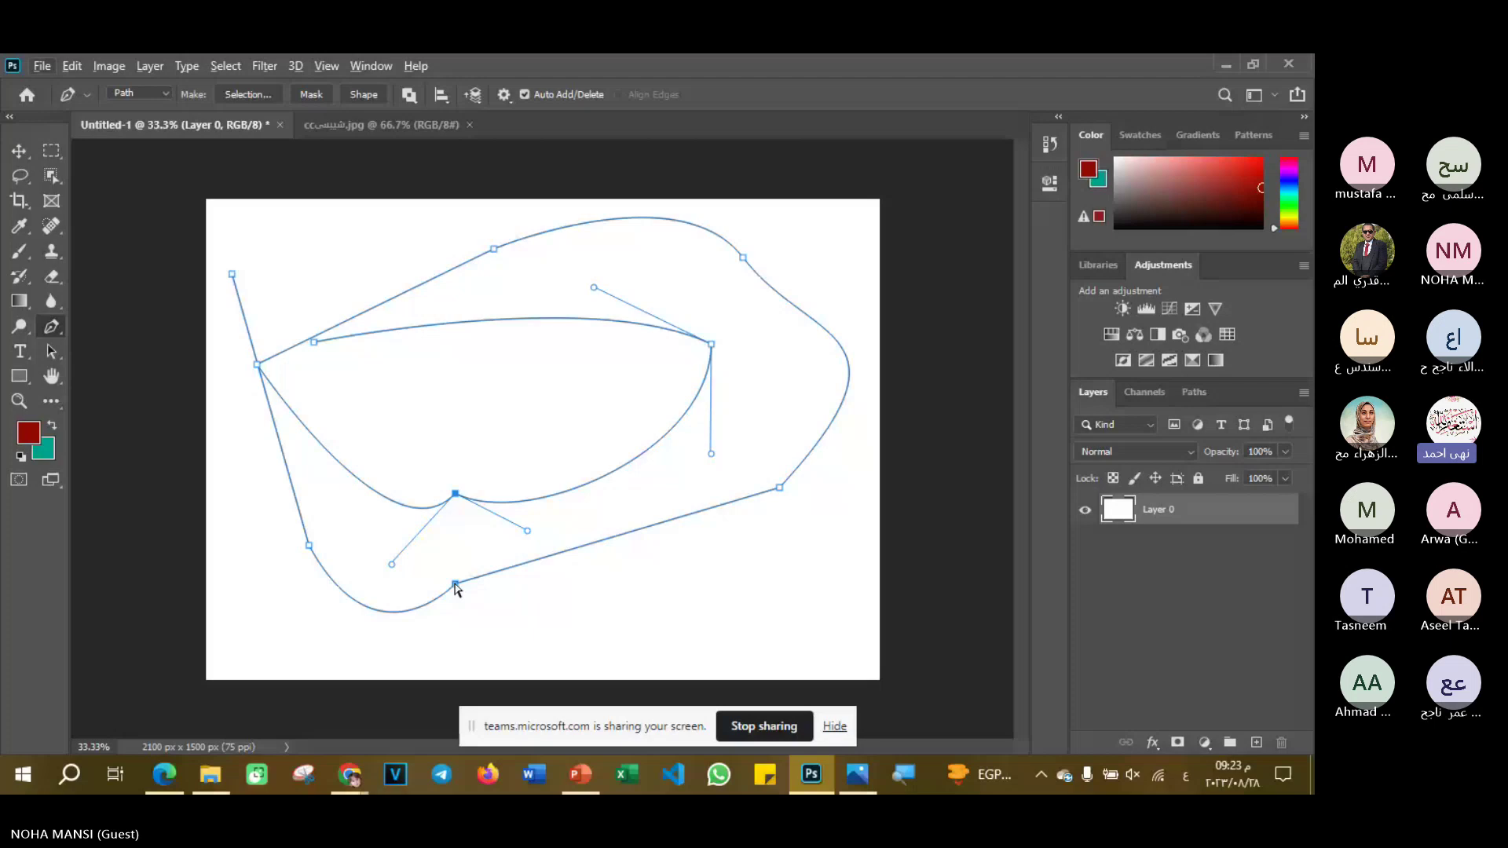
{"action": "left_click_drag", "start_coordinate": [455, 583], "coordinate": [681, 574]}
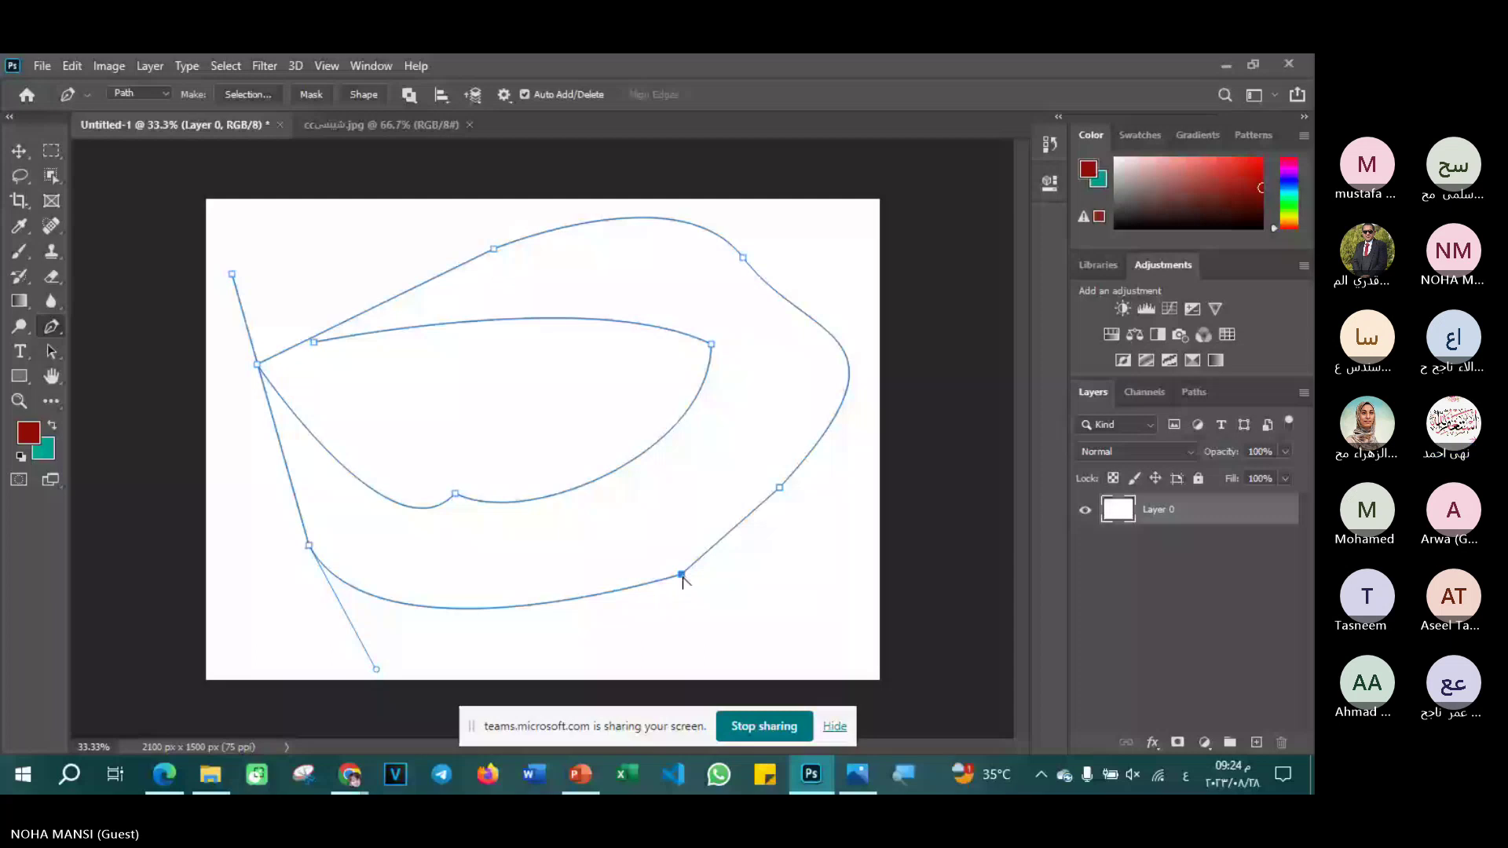
{"action": "mouse_move", "coordinate": [682, 578]}
{"action": "left_mouse_down"}
{"action": "mouse_move", "coordinate": [572, 543]}
{"action": "mouse_move", "coordinate": [830, 625]}
{"action": "left_mouse_up"}
{"action": "left_click_drag", "start_coordinate": [692, 598], "coordinate": [531, 540]}
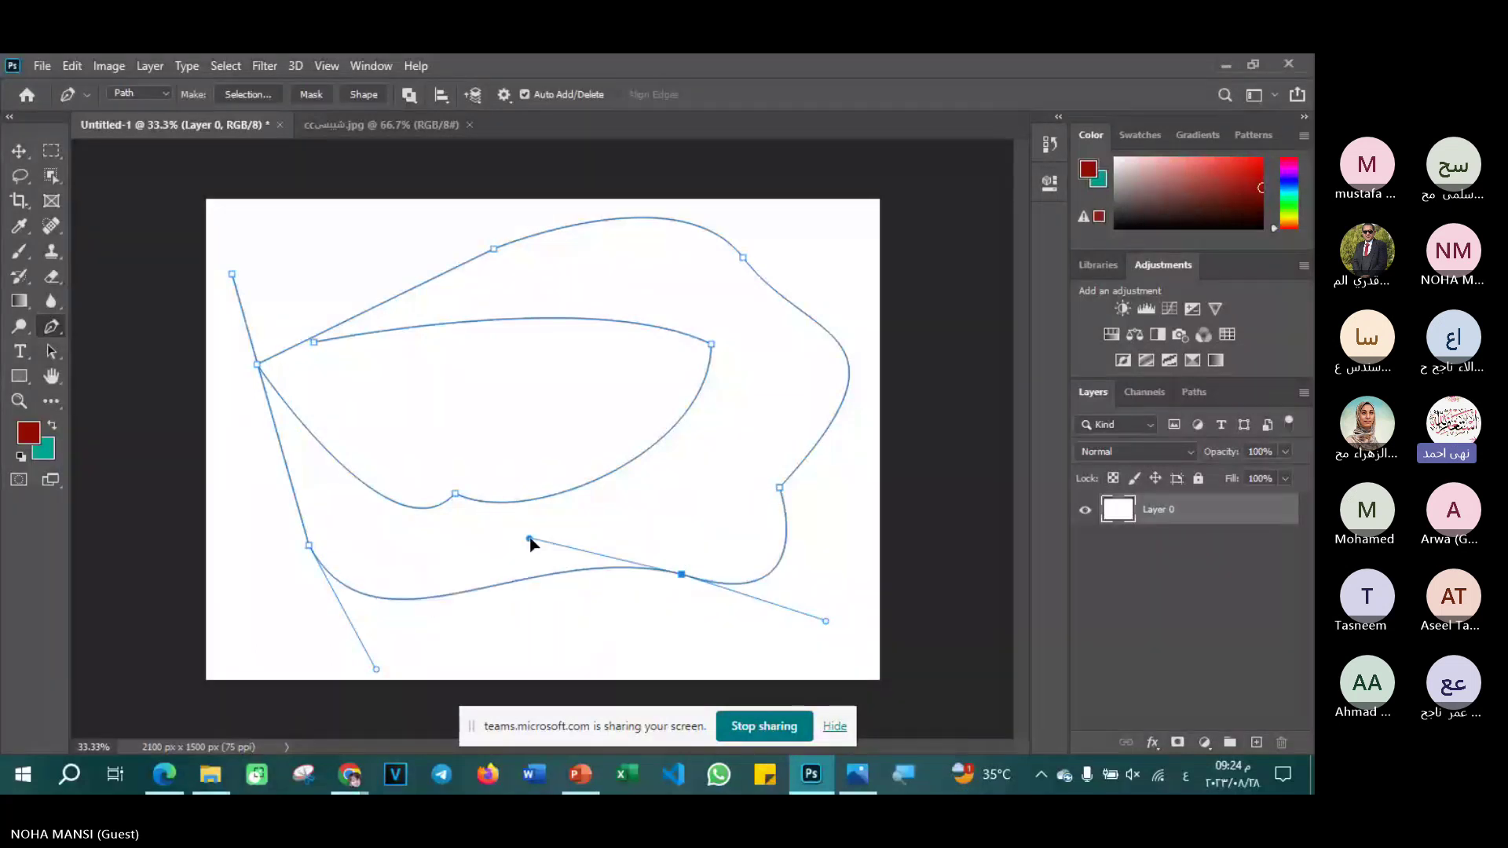
{"action": "left_click", "coordinate": [309, 544]}
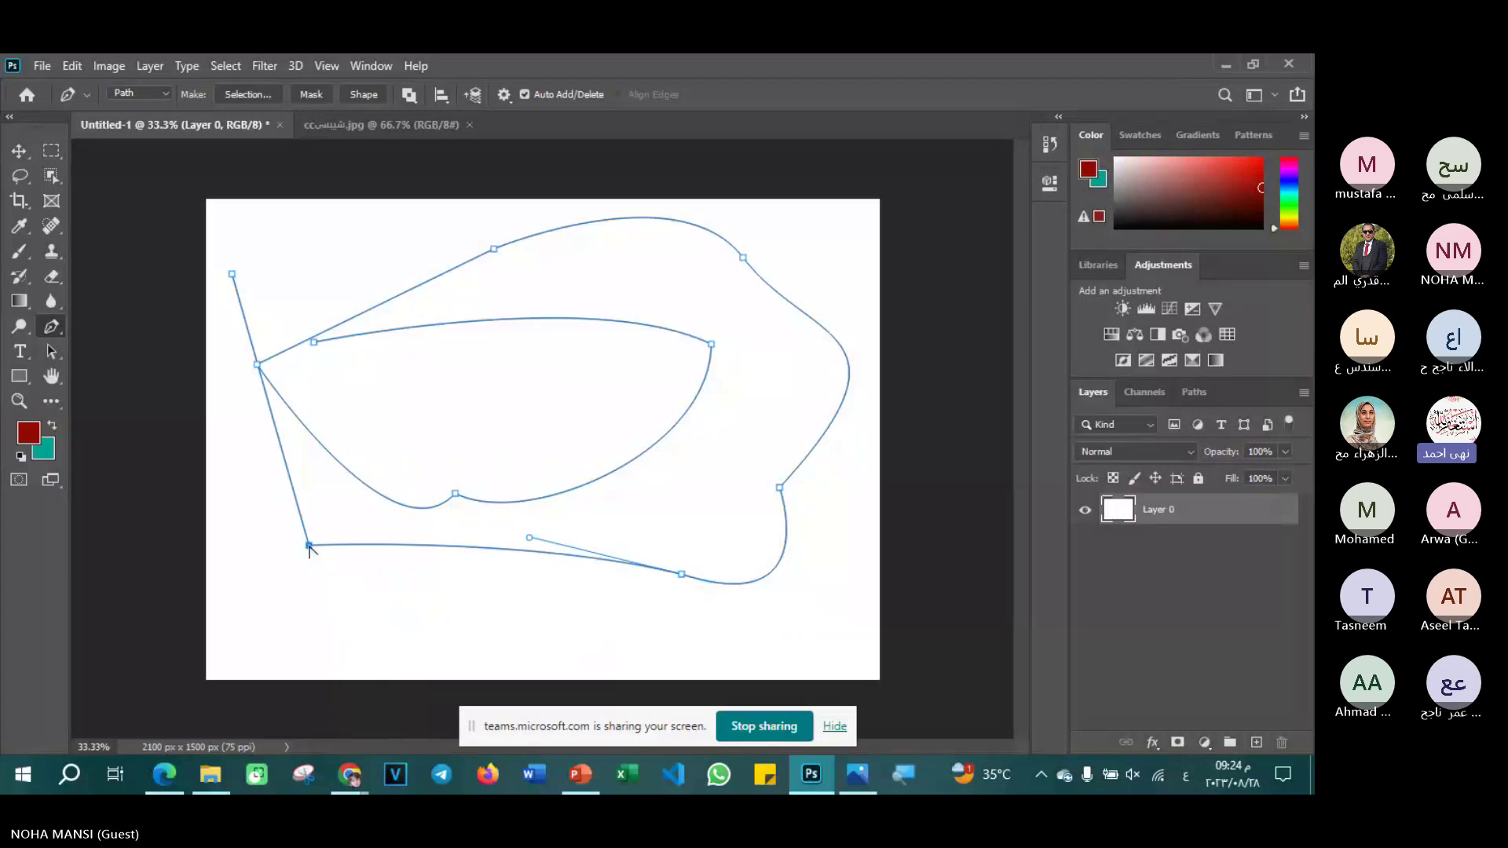
{"action": "mouse_move", "coordinate": [308, 544]}
{"action": "left_mouse_down"}
{"action": "mouse_move", "coordinate": [303, 623]}
{"action": "mouse_move", "coordinate": [239, 565]}
{"action": "mouse_move", "coordinate": [272, 462]}
{"action": "mouse_move", "coordinate": [236, 437]}
{"action": "left_mouse_up"}
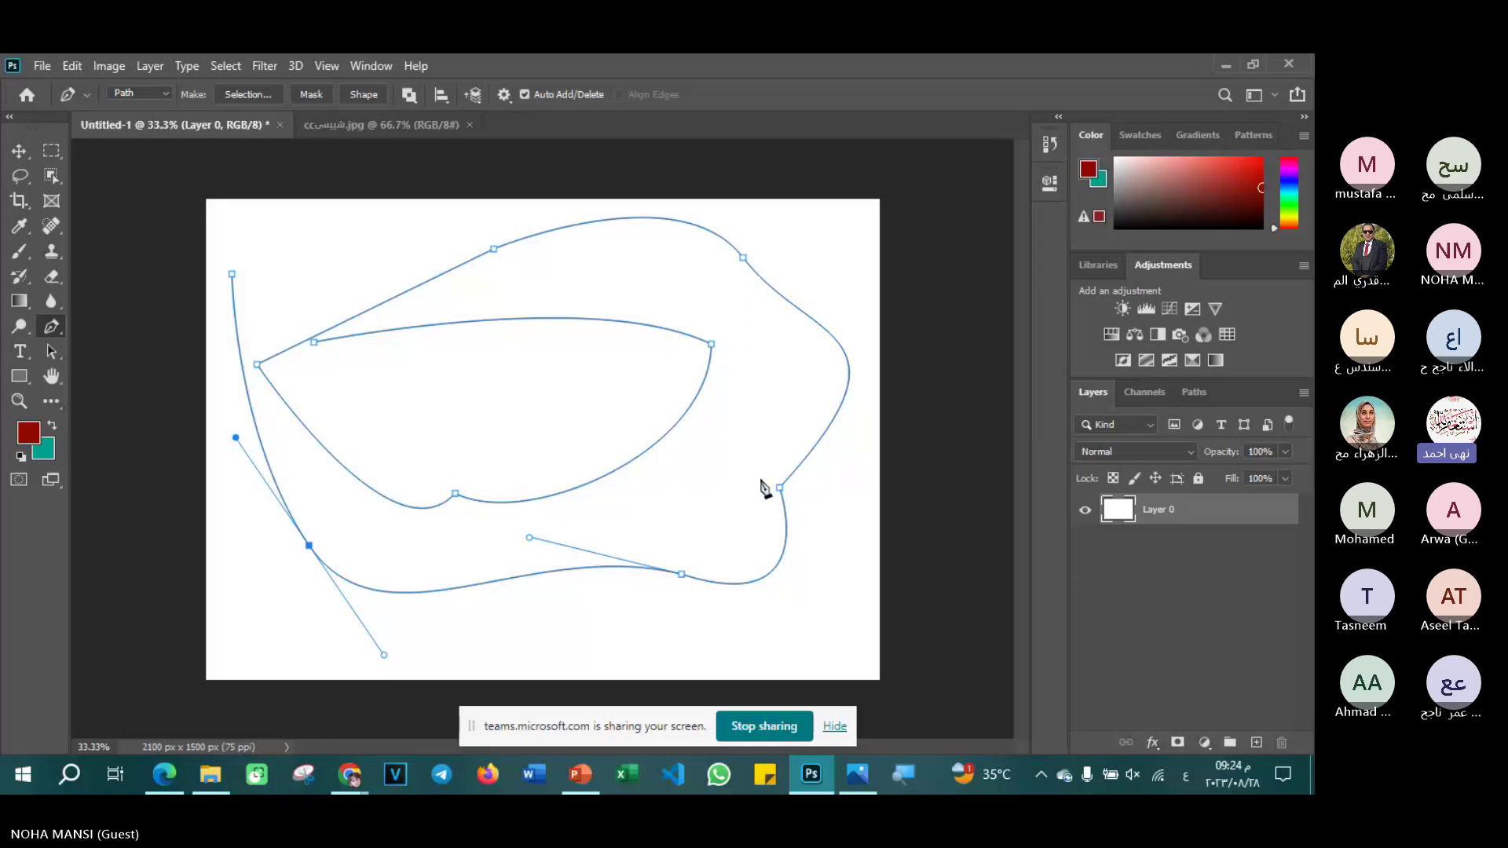
- Fine-tune the bottom anchor's handle, adding and deleting a test anchor on the lower curve
{"action": "left_click", "coordinate": [779, 488], "text": "ctrl"}
{"action": "left_click", "coordinate": [514, 556], "text": "ctrl"}
{"action": "left_click_drag", "start_coordinate": [529, 539], "coordinate": [653, 534]}
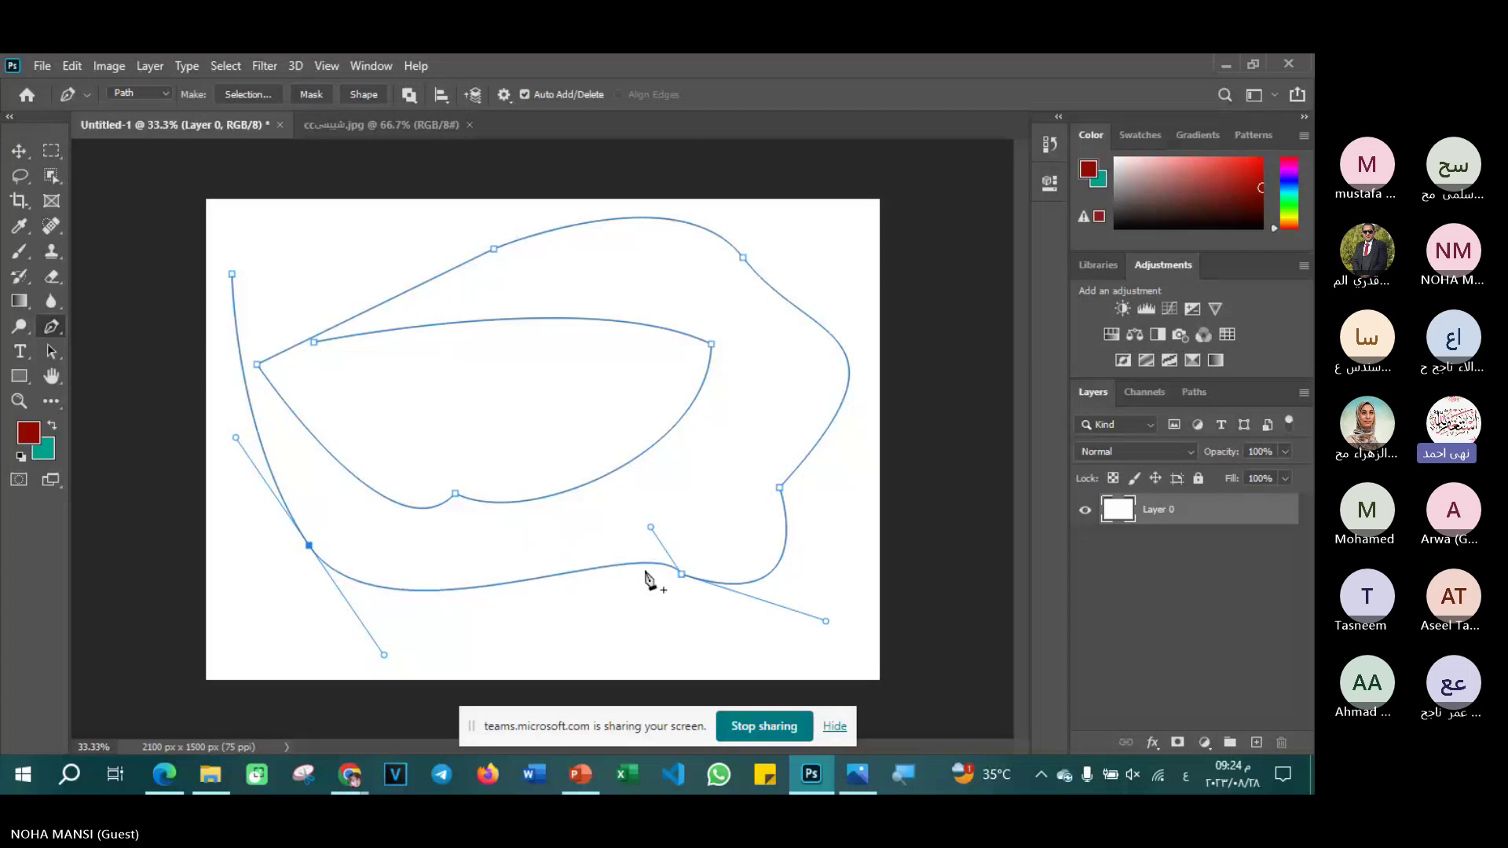
{"action": "left_click", "coordinate": [645, 564]}
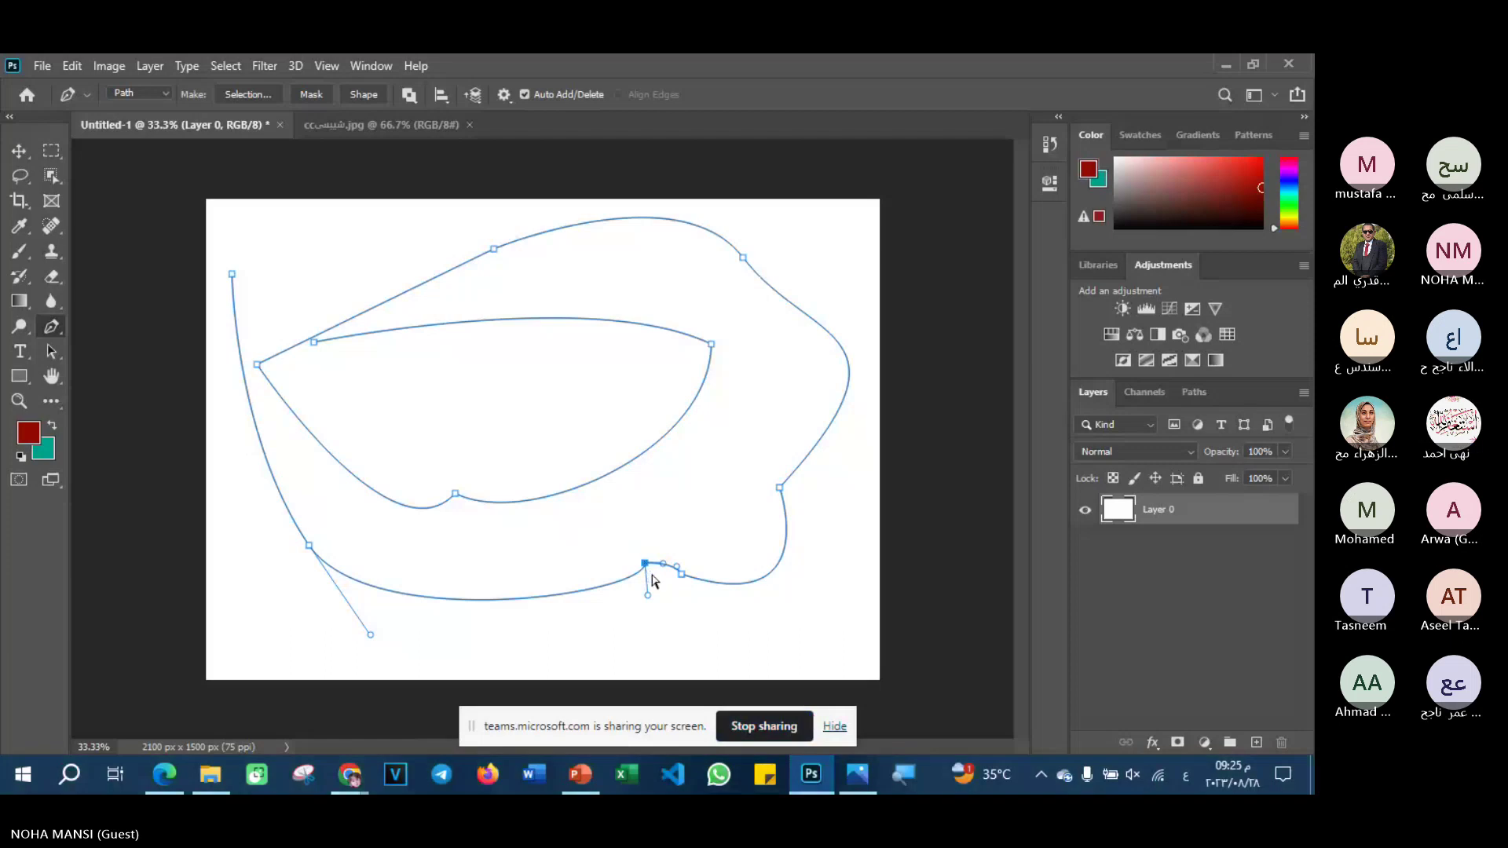
{"action": "left_click", "coordinate": [645, 564]}
{"action": "key", "text": "z"}
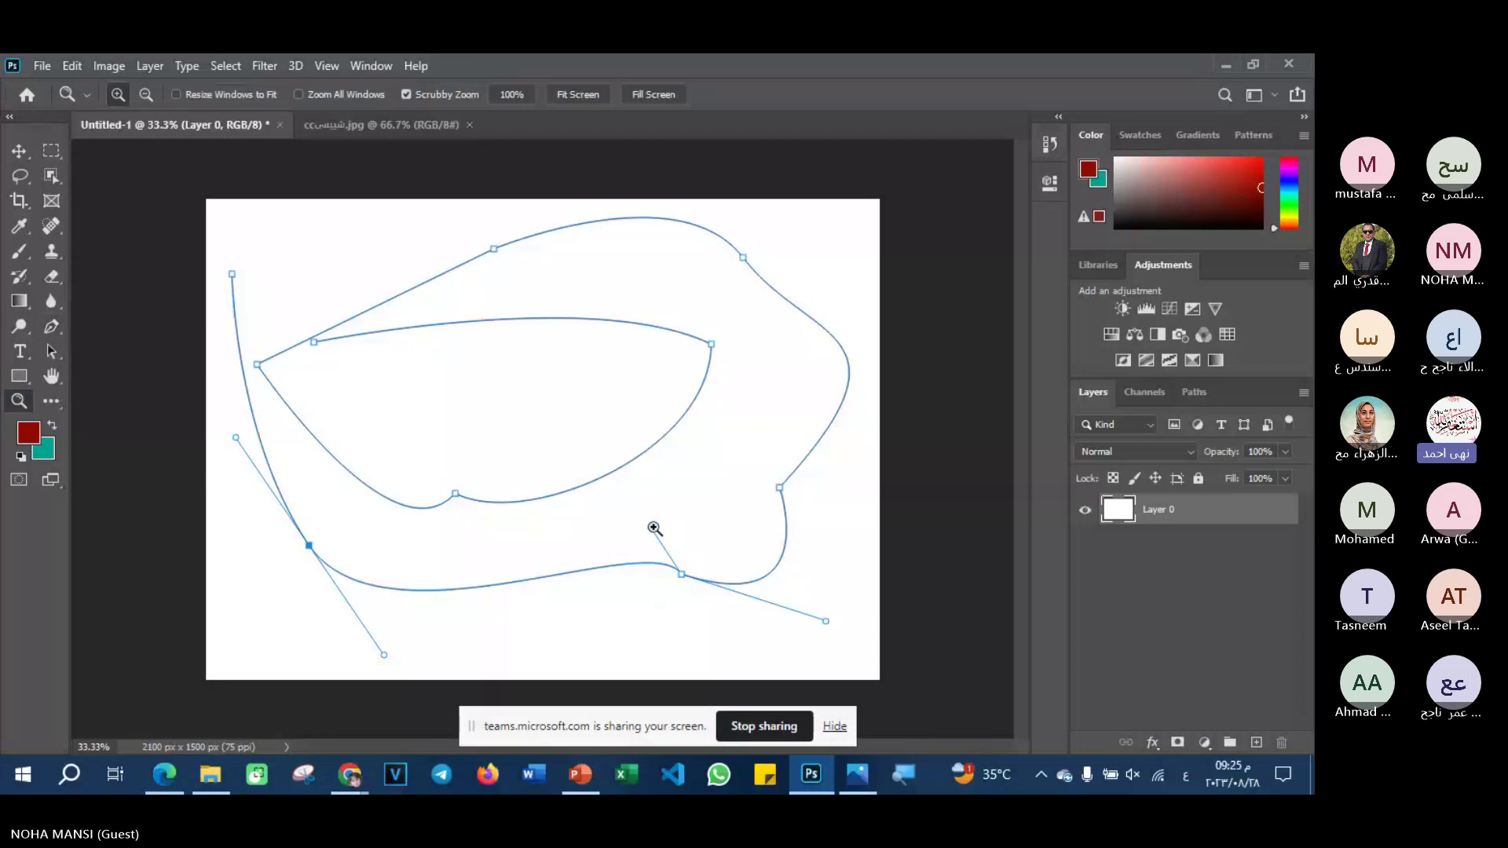
- Zoom in and out on the path, then pinch the bottom curve into a pointed notch
{"action": "left_click", "coordinate": [606, 618]}
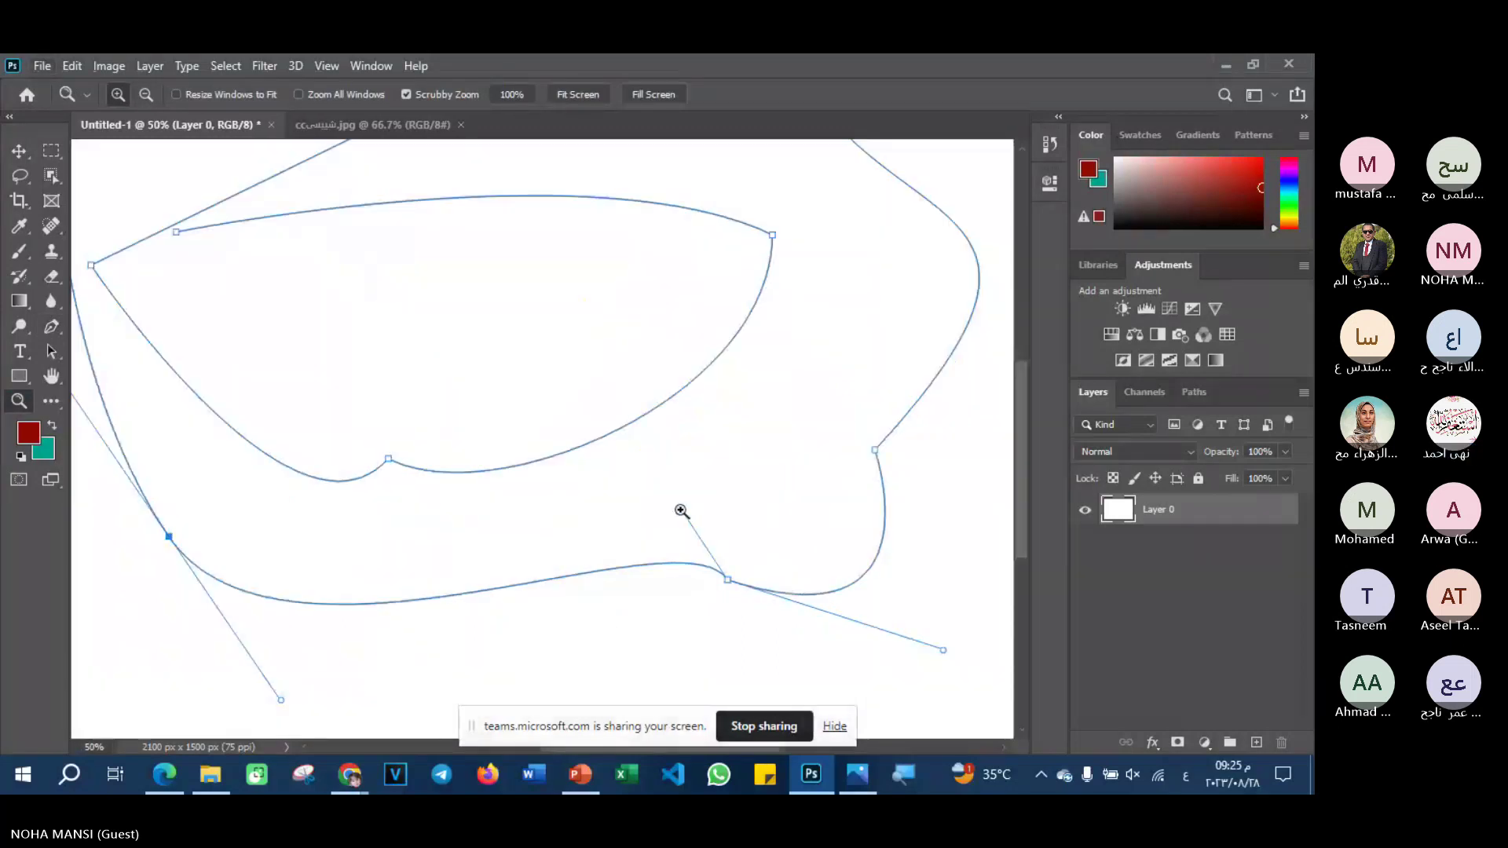
{"action": "left_click", "coordinate": [689, 513], "text": "alt"}
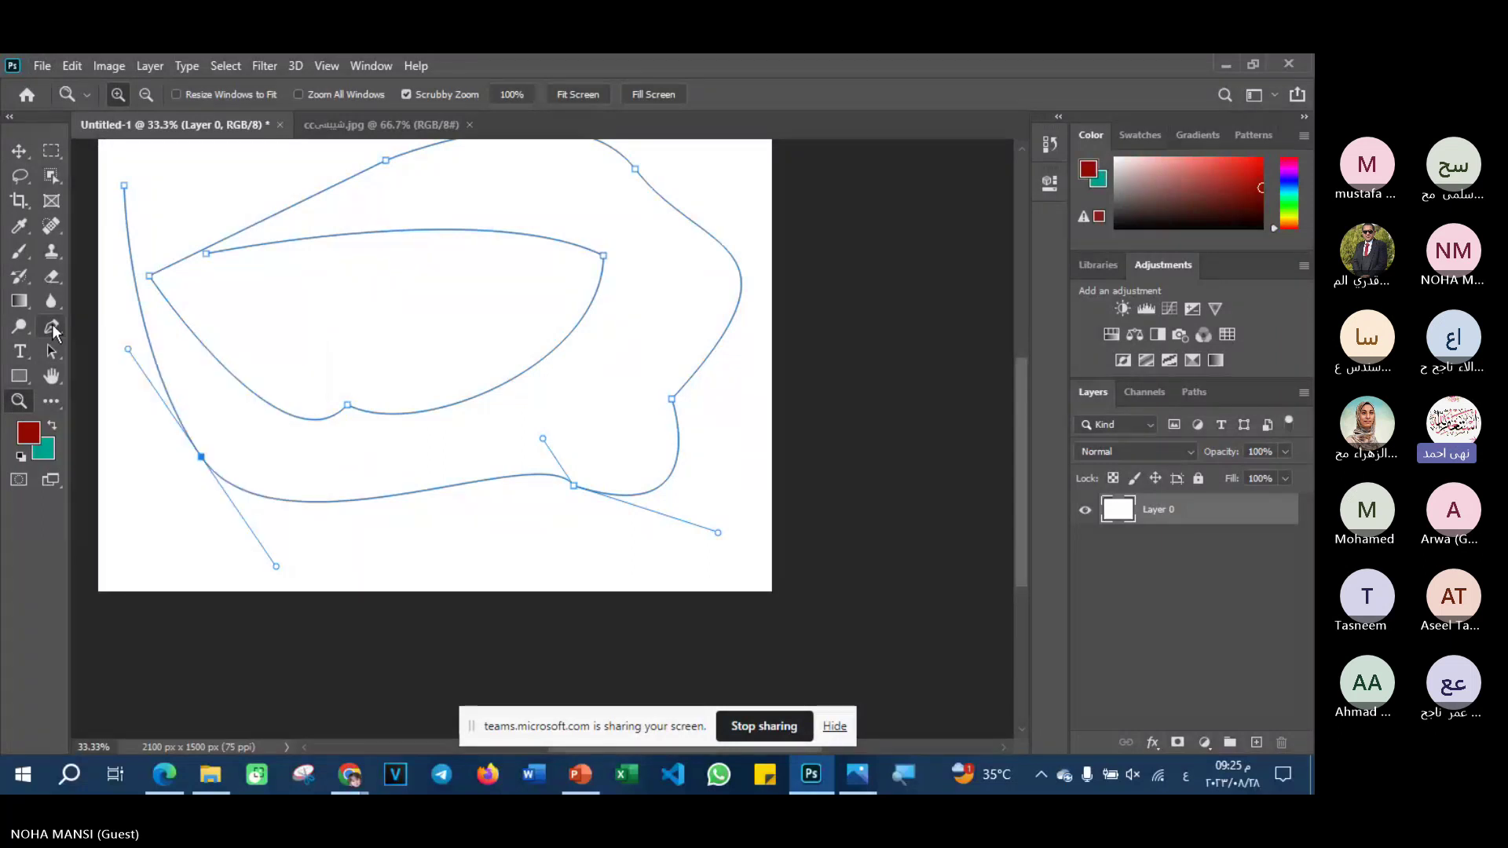
{"action": "left_click", "coordinate": [52, 328]}
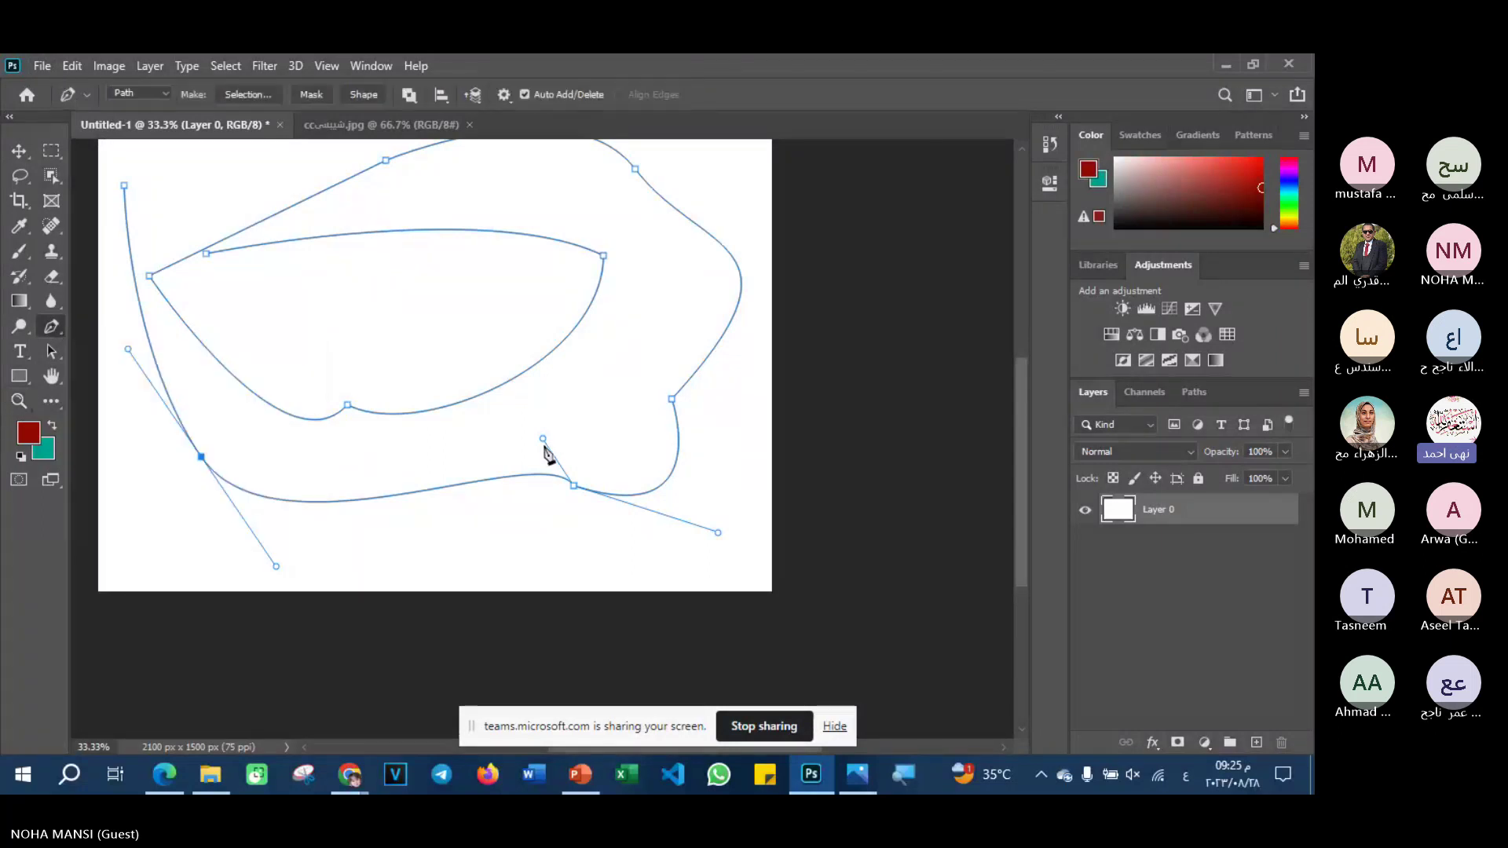
{"action": "mouse_move", "coordinate": [544, 446]}
{"action": "left_mouse_down"}
{"action": "mouse_move", "coordinate": [485, 569]}
{"action": "mouse_move", "coordinate": [590, 549]}
{"action": "left_mouse_up"}
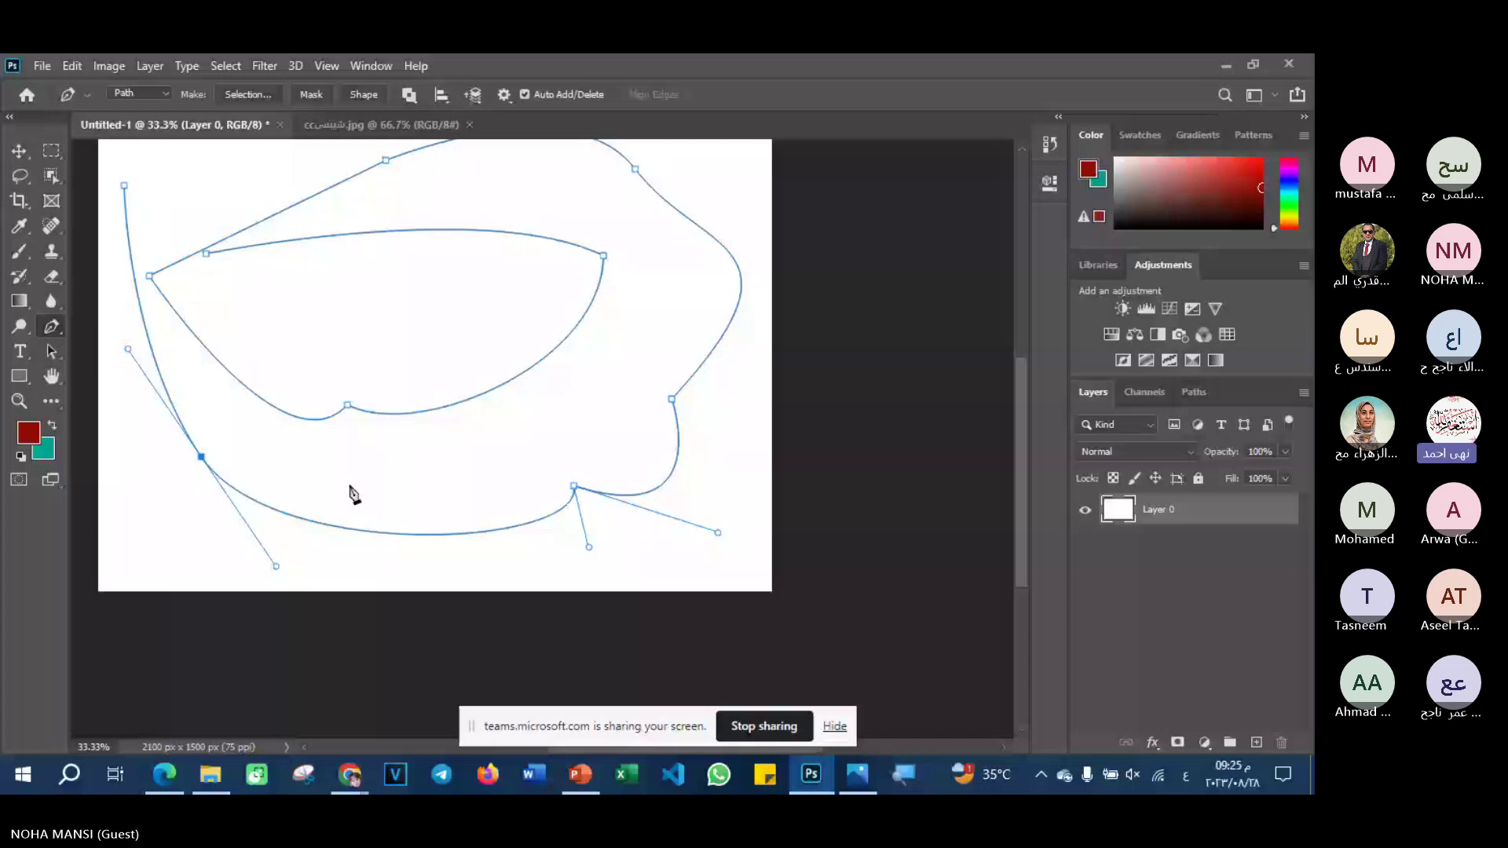
{"action": "scroll", "coordinate": [260, 330], "scroll_direction": "up", "scroll_amount": 1}
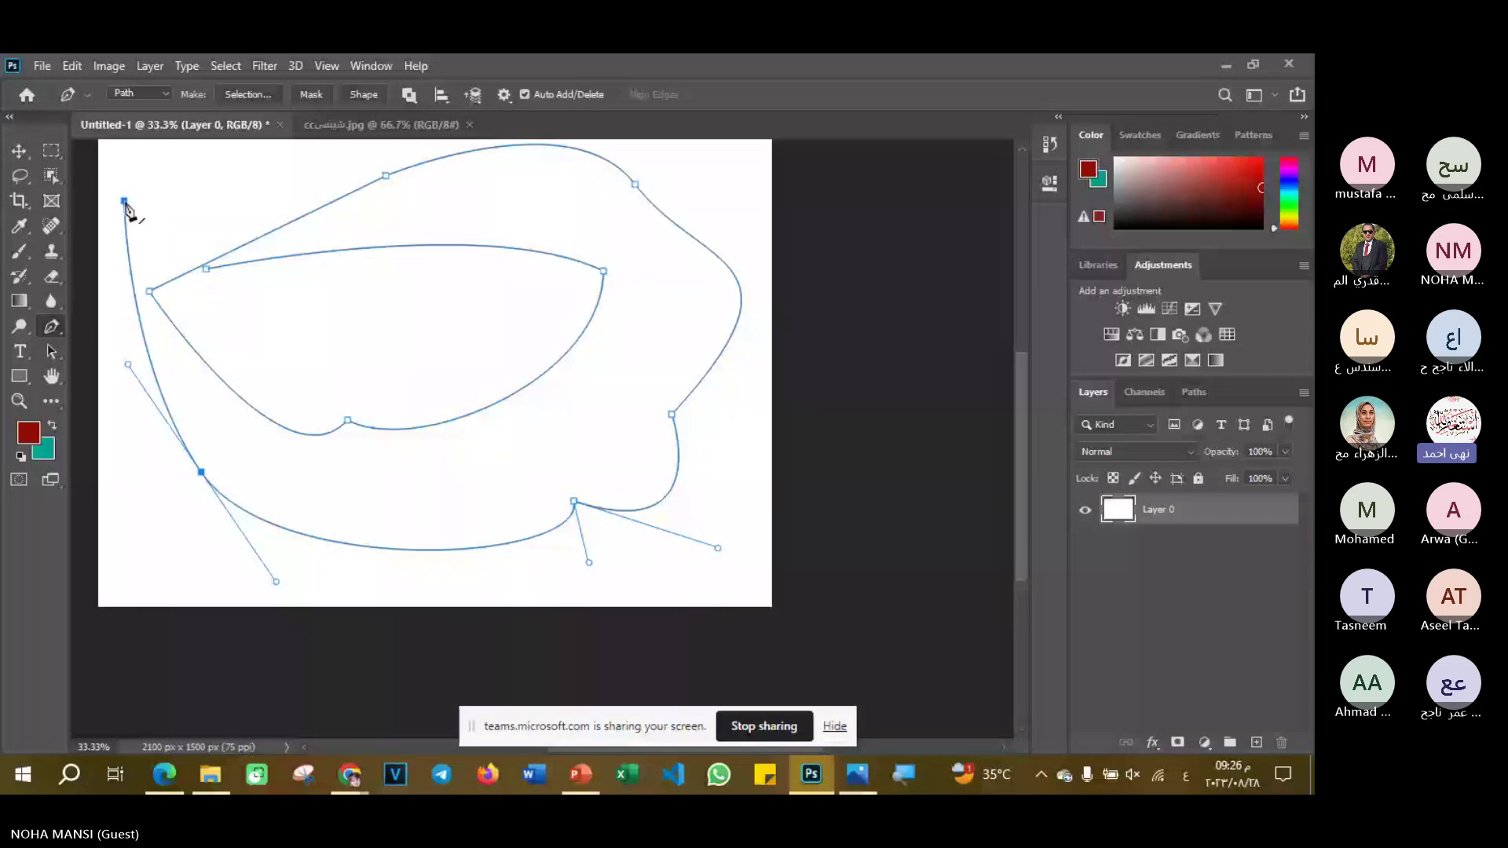
- From the top-left endpoint, draw a new curved loop that closes back onto the path
{"action": "left_click", "coordinate": [124, 202]}
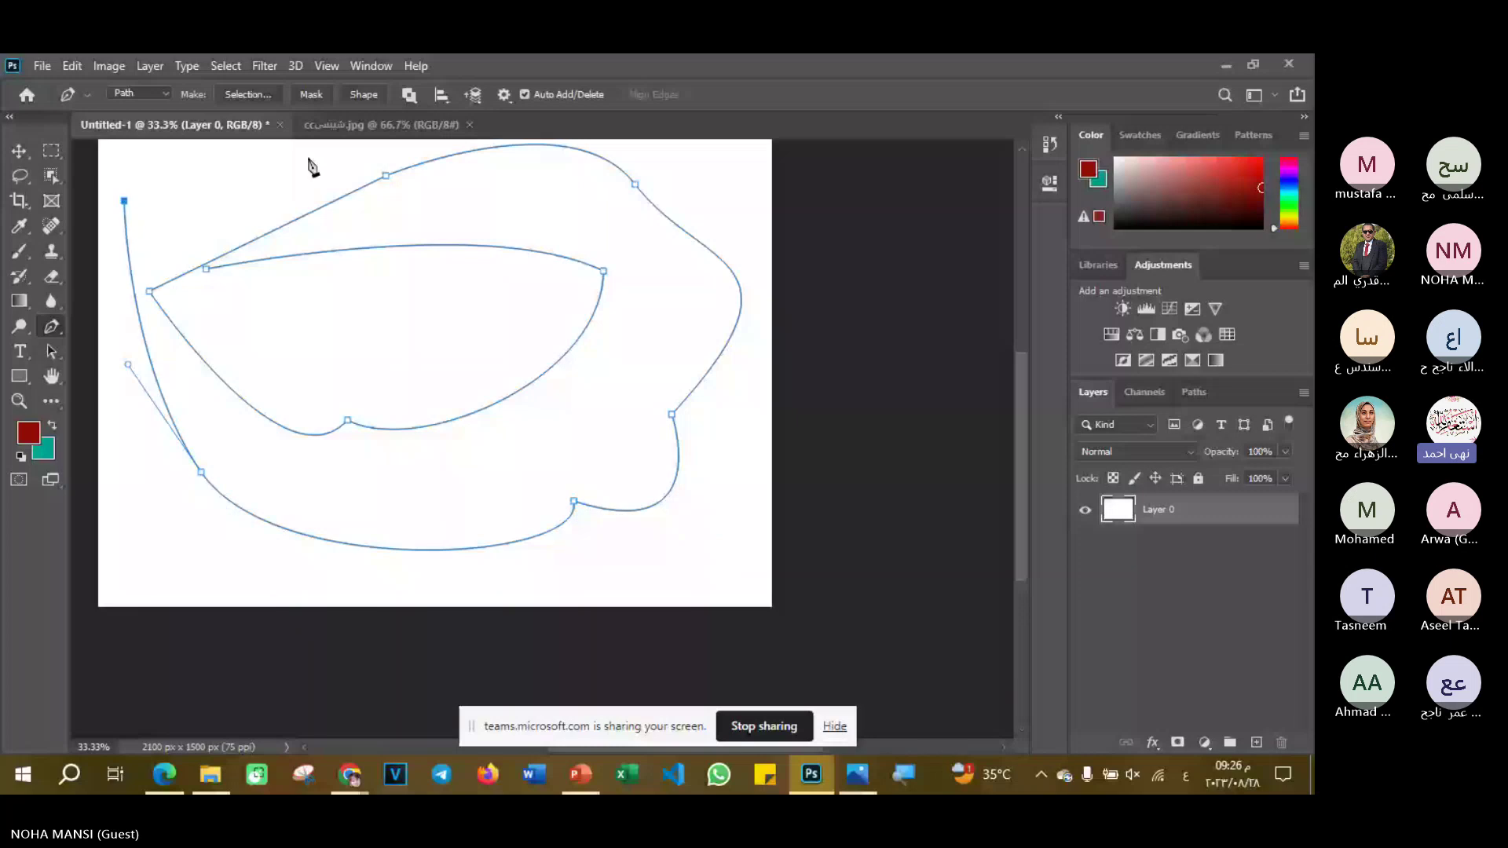
{"action": "left_click", "coordinate": [254, 181]}
{"action": "left_click", "coordinate": [349, 300]}
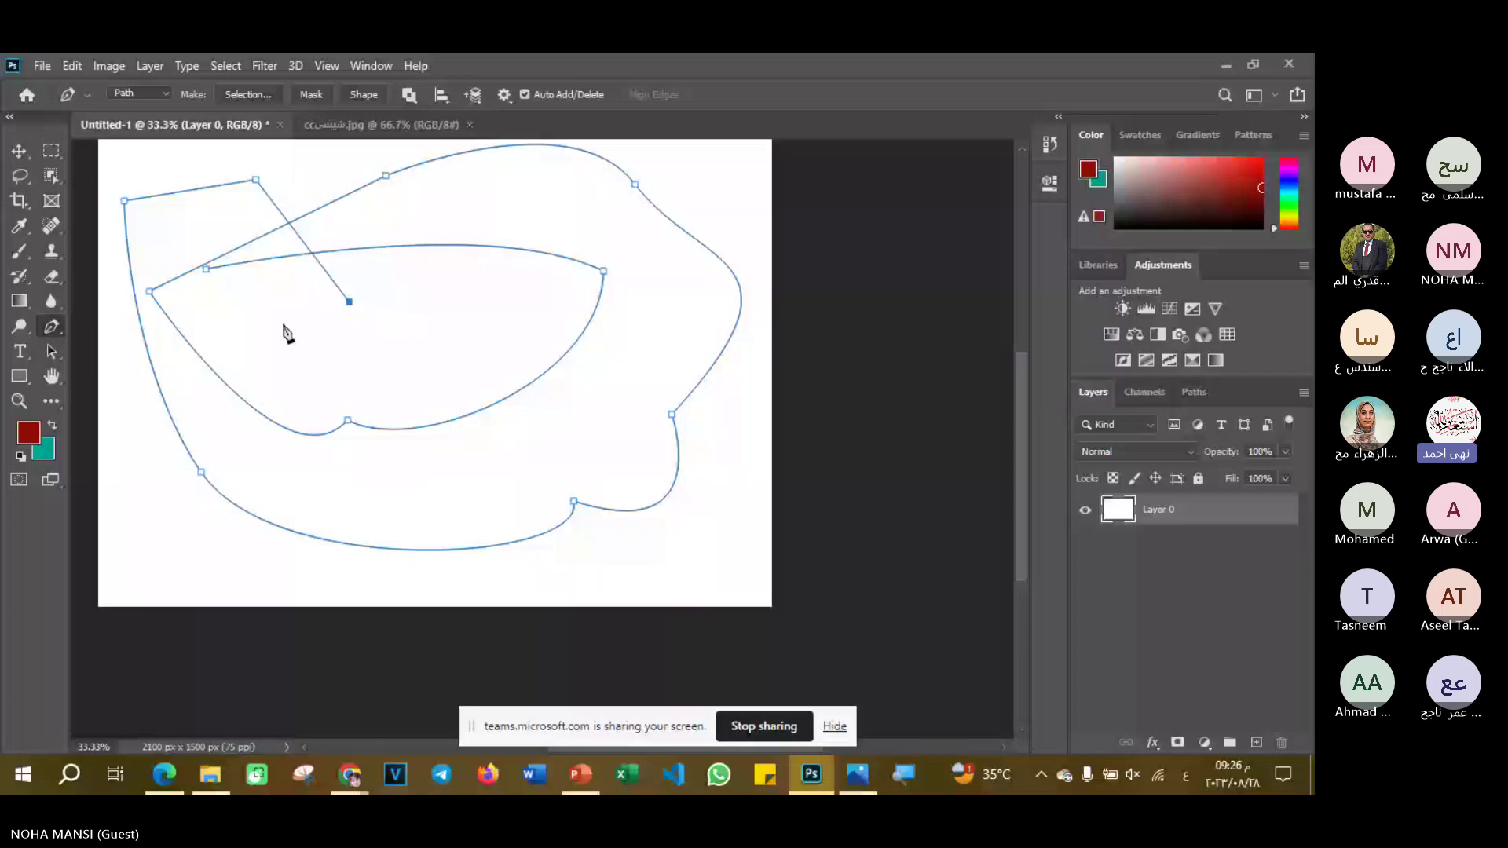
{"action": "mouse_move", "coordinate": [230, 323]}
{"action": "left_mouse_down"}
{"action": "mouse_move", "coordinate": [141, 256]}
{"action": "mouse_move", "coordinate": [157, 255]}
{"action": "left_mouse_up"}
{"action": "left_click_drag", "start_coordinate": [157, 256], "coordinate": [163, 234]}
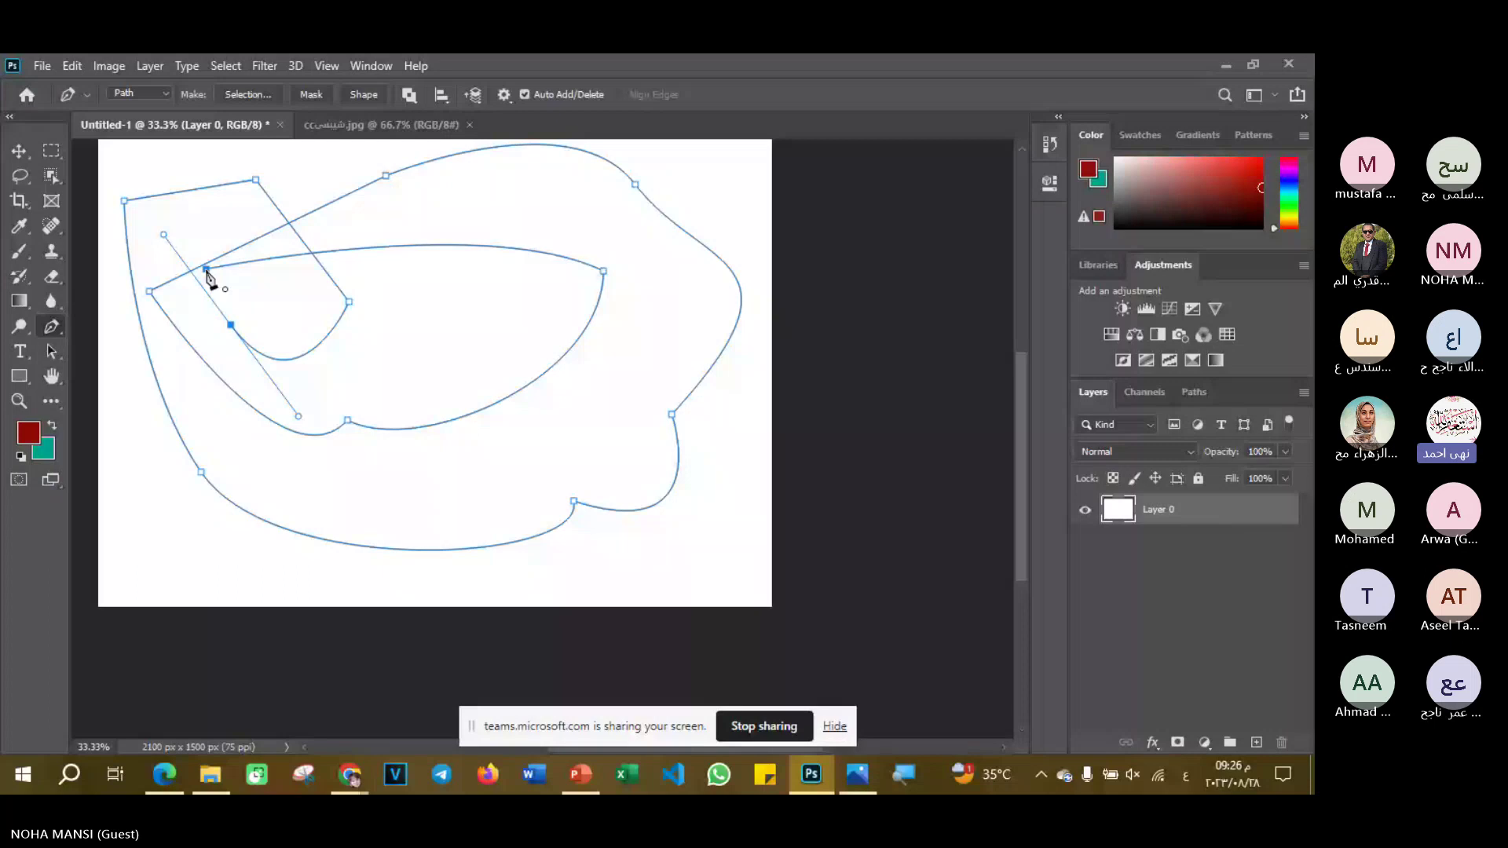
{"action": "left_click", "coordinate": [206, 271]}
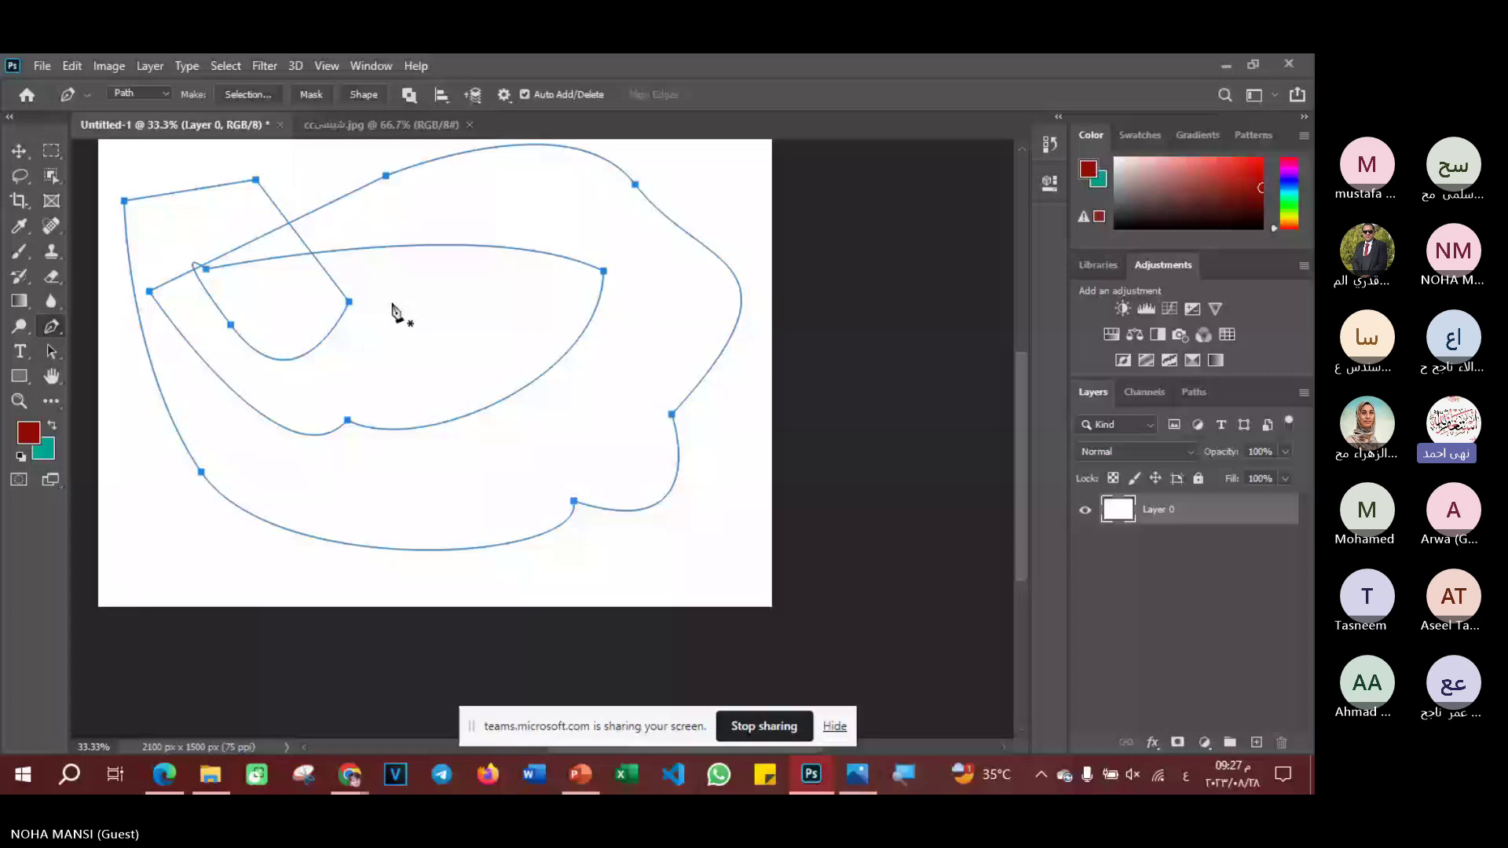
- Convert the practice path into a selection, then deselect to leave the canvas blank
{"action": "right_click", "coordinate": [541, 210]}
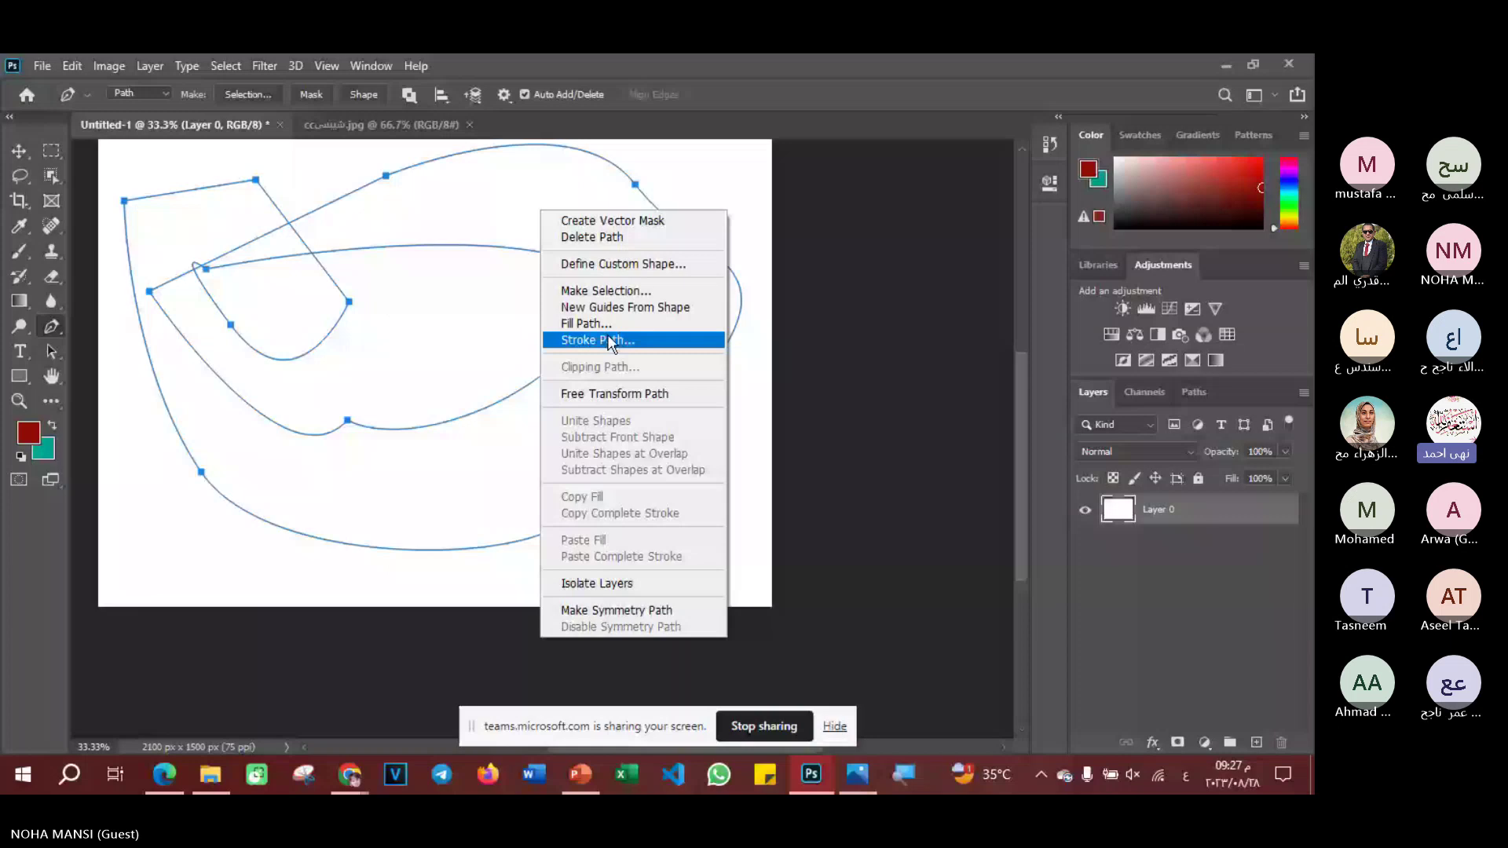
{"action": "key", "text": "ctrl+Return"}
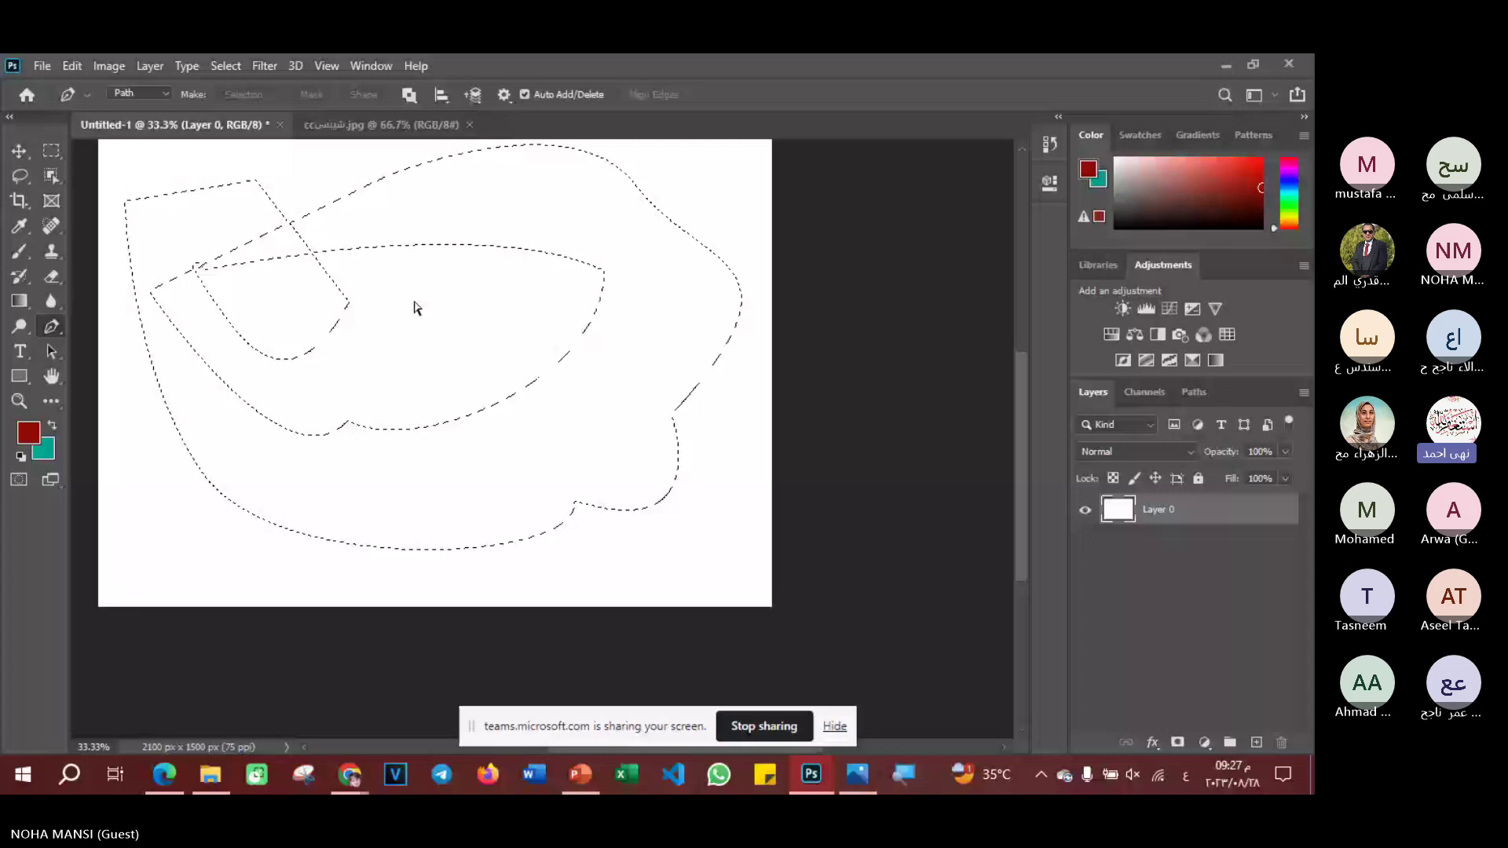
{"action": "left_click", "coordinate": [336, 130]}
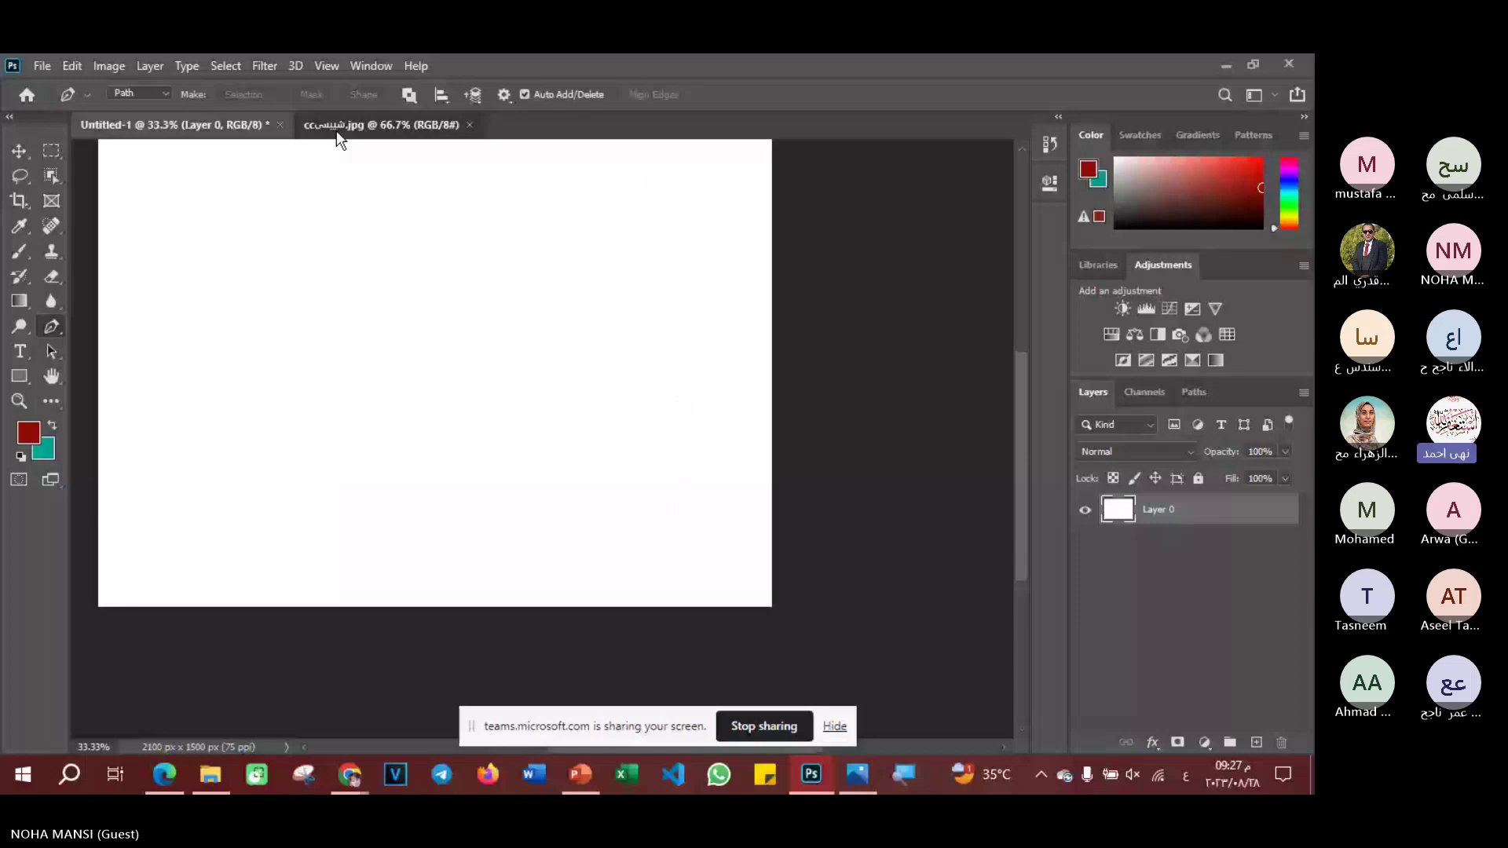
- Open the white cup JPG from the course folder as a new Photoshop document
{"action": "key", "text": "alt+Tab"}
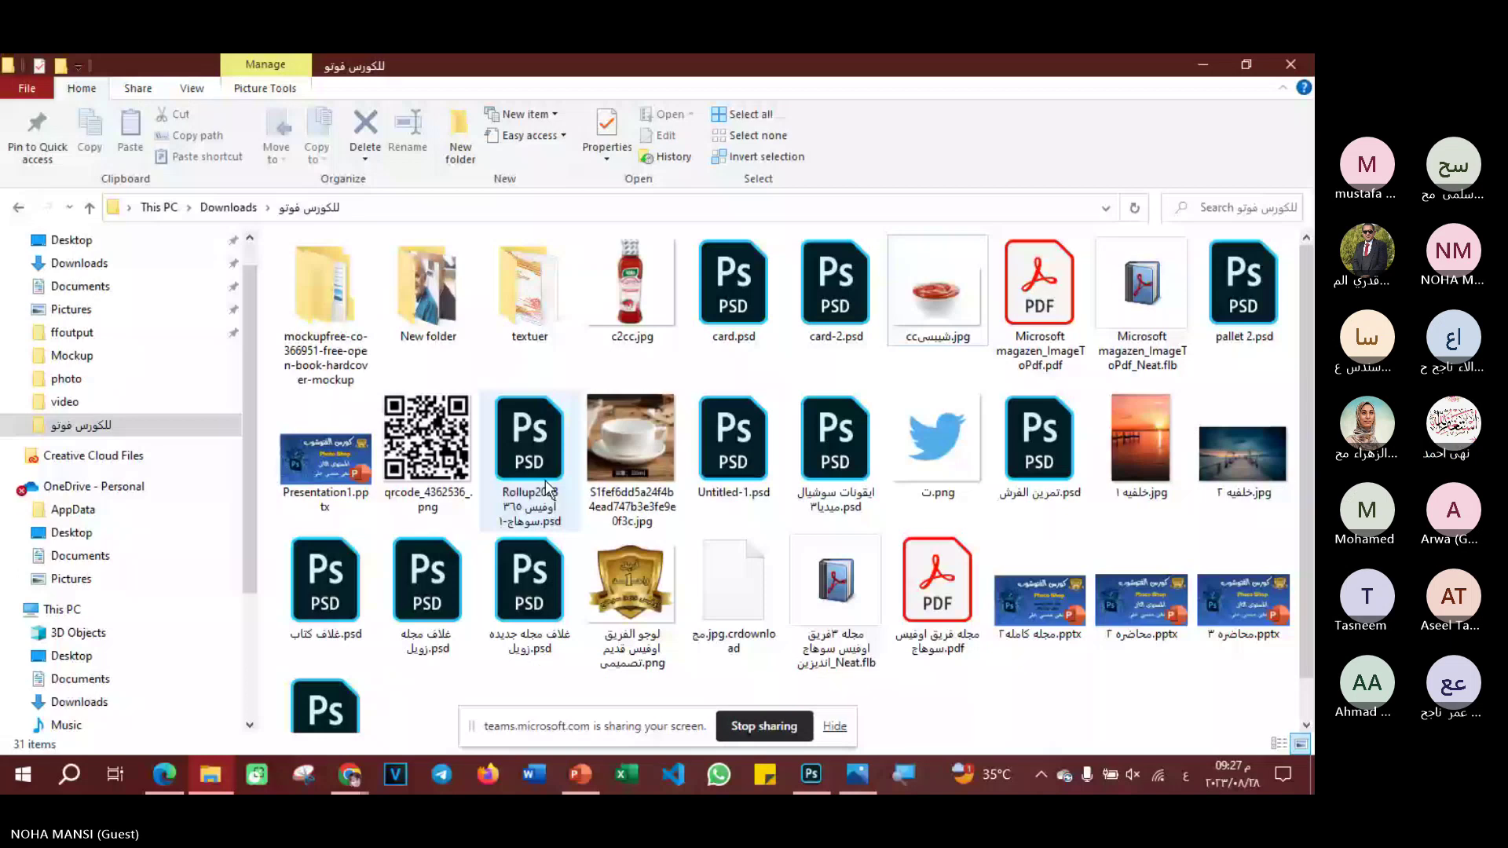
{"action": "double_click", "coordinate": [631, 438]}
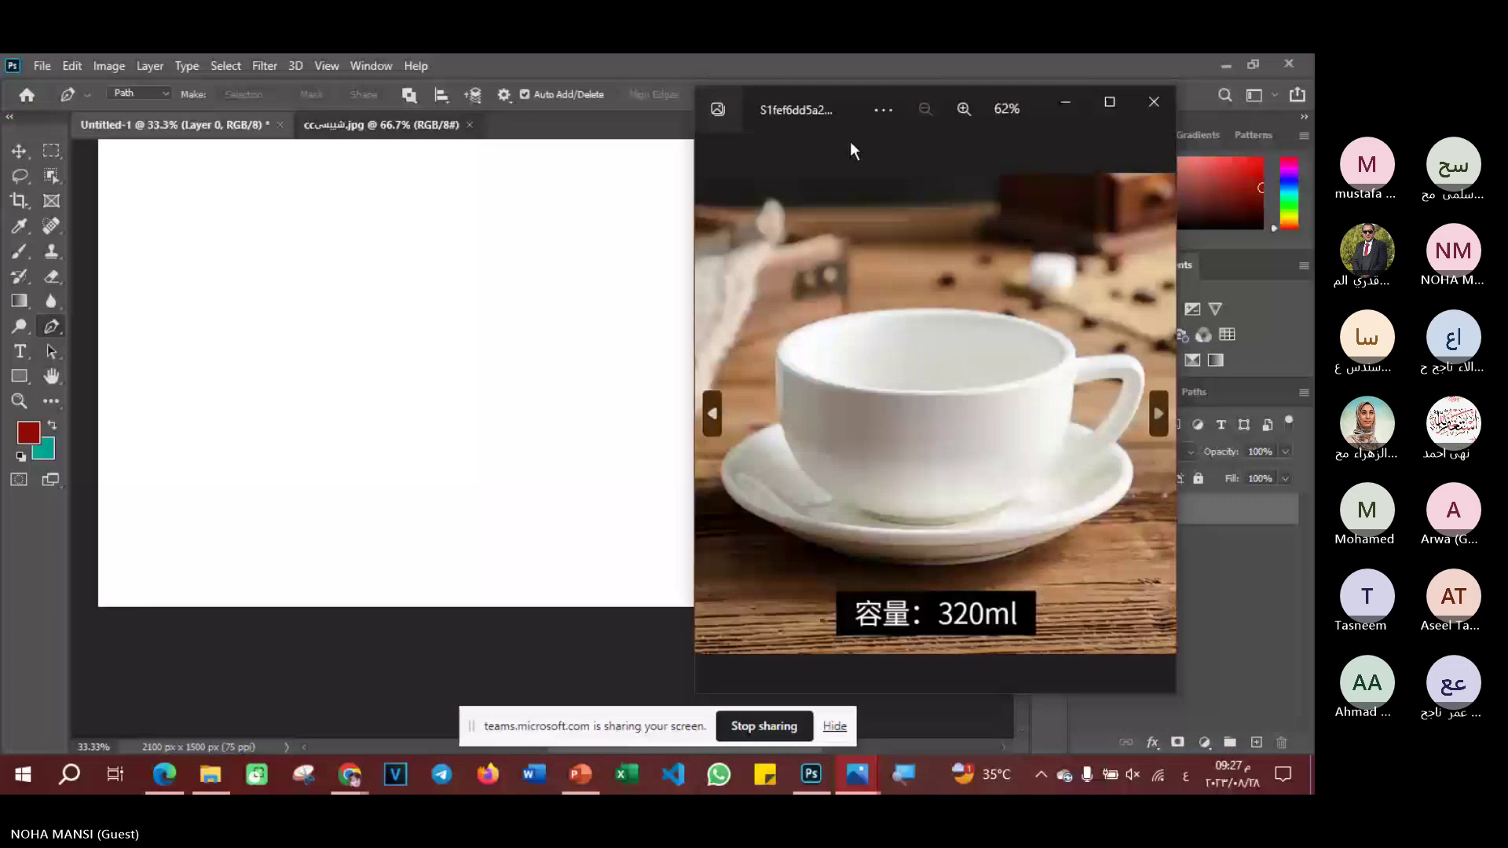
{"action": "left_click", "coordinate": [262, 192]}
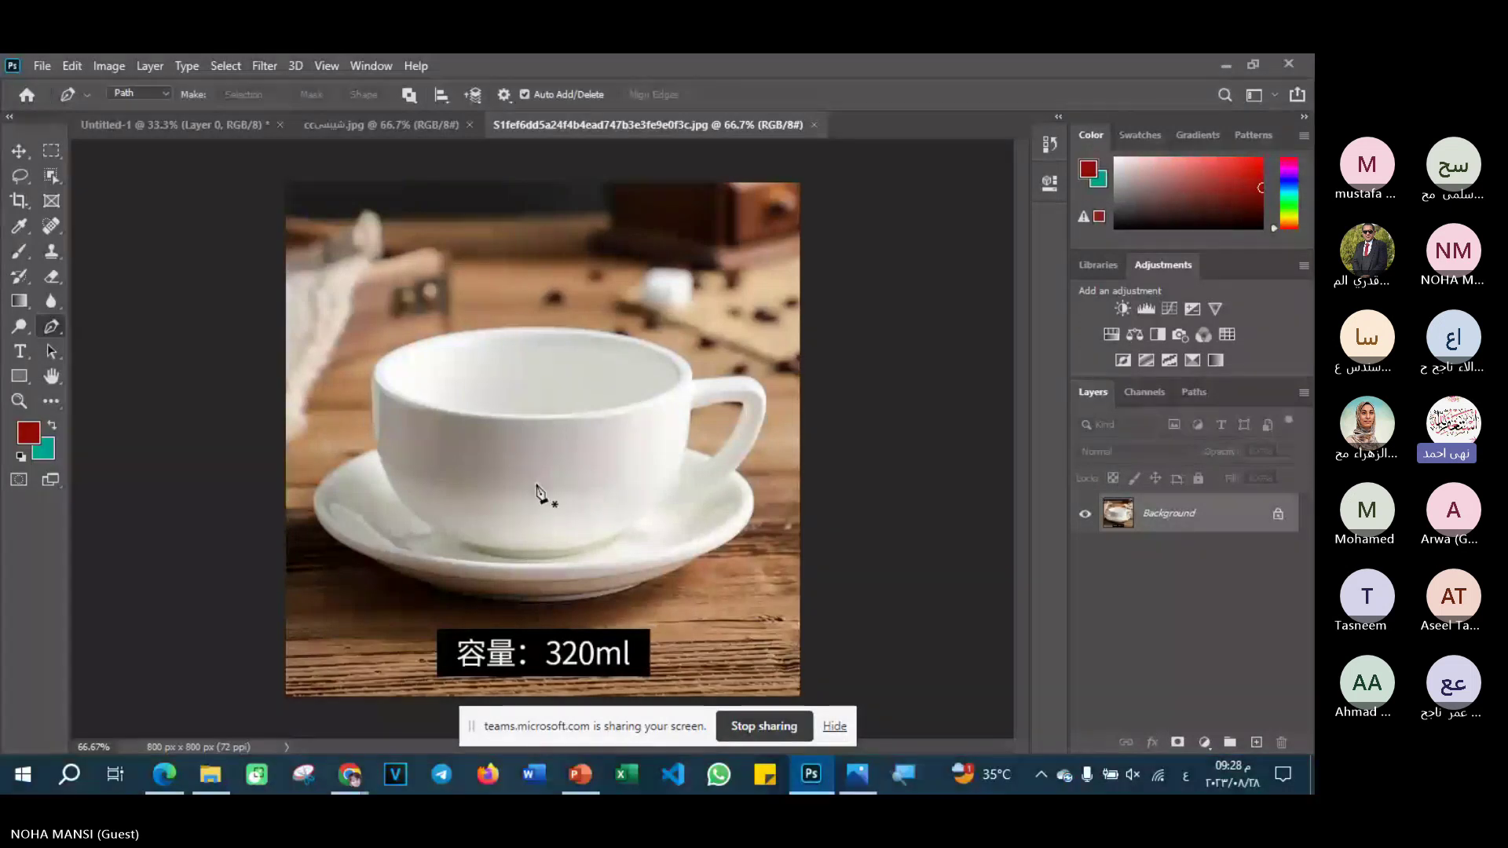
- Unlock the Background layer into Layer 0 and place the first Pen anchor on the cup's upper-left rim
{"action": "left_click", "coordinate": [1279, 515]}
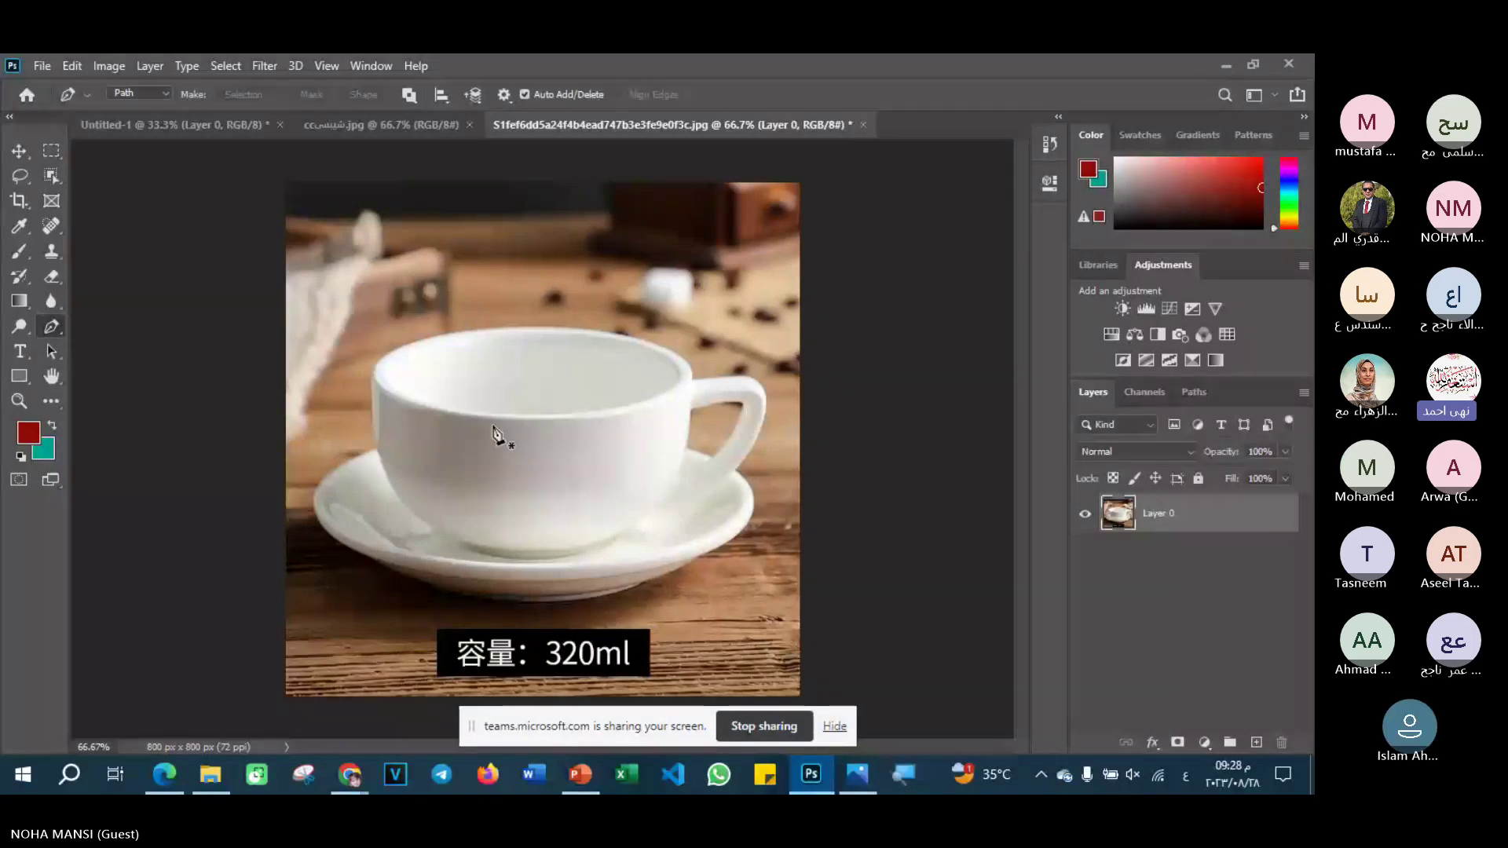
{"action": "left_click", "coordinate": [370, 375]}
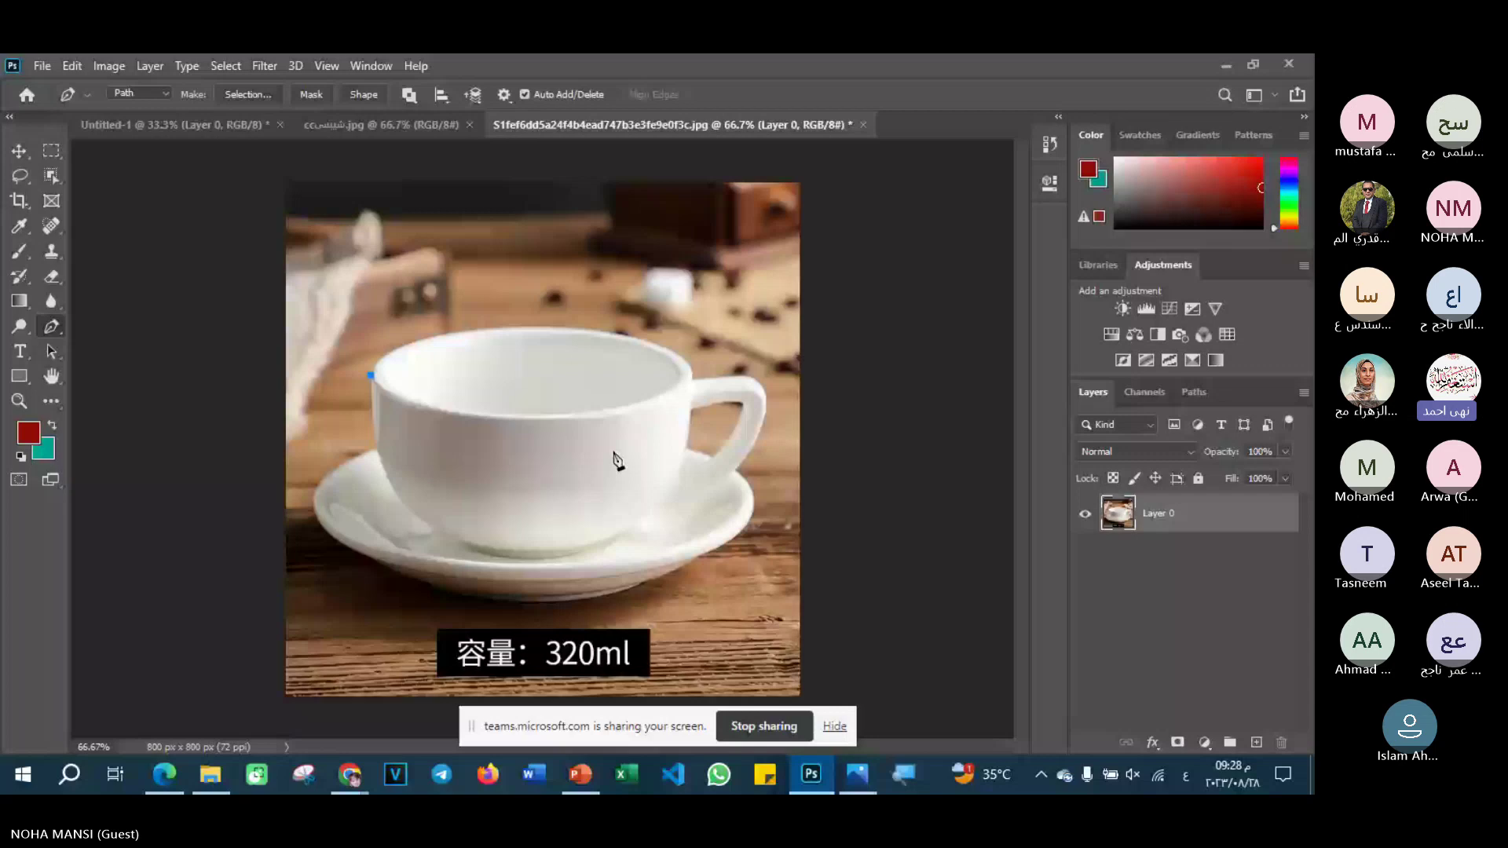
- Add a new empty layer and set up an 18 px brush at 100% hardness
{"action": "key", "text": "ctrl+shift+alt+n"}
{"action": "key", "text": "b"}
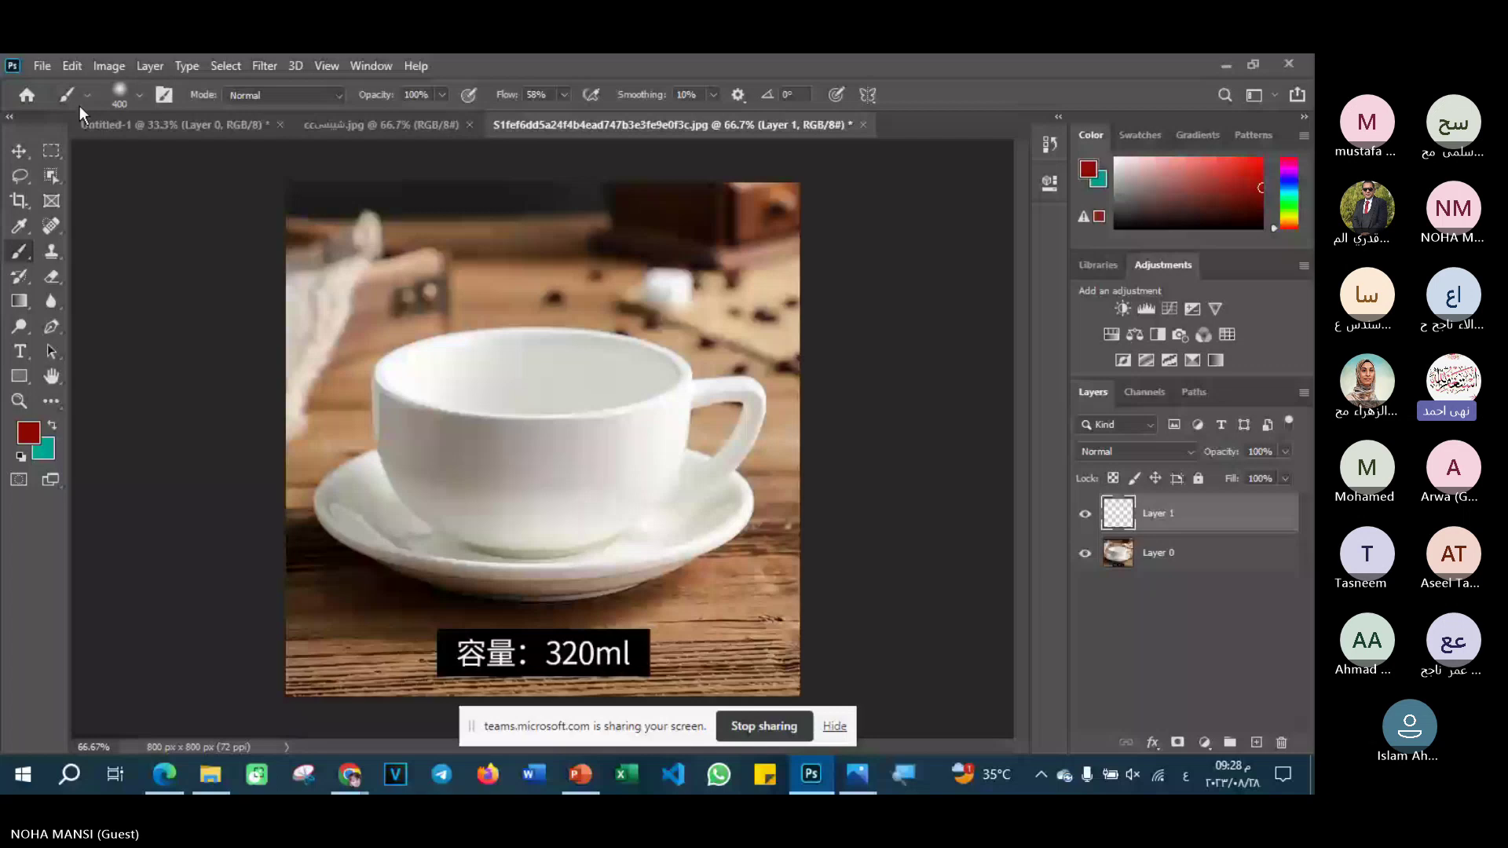
{"action": "right_click", "coordinate": [129, 168]}
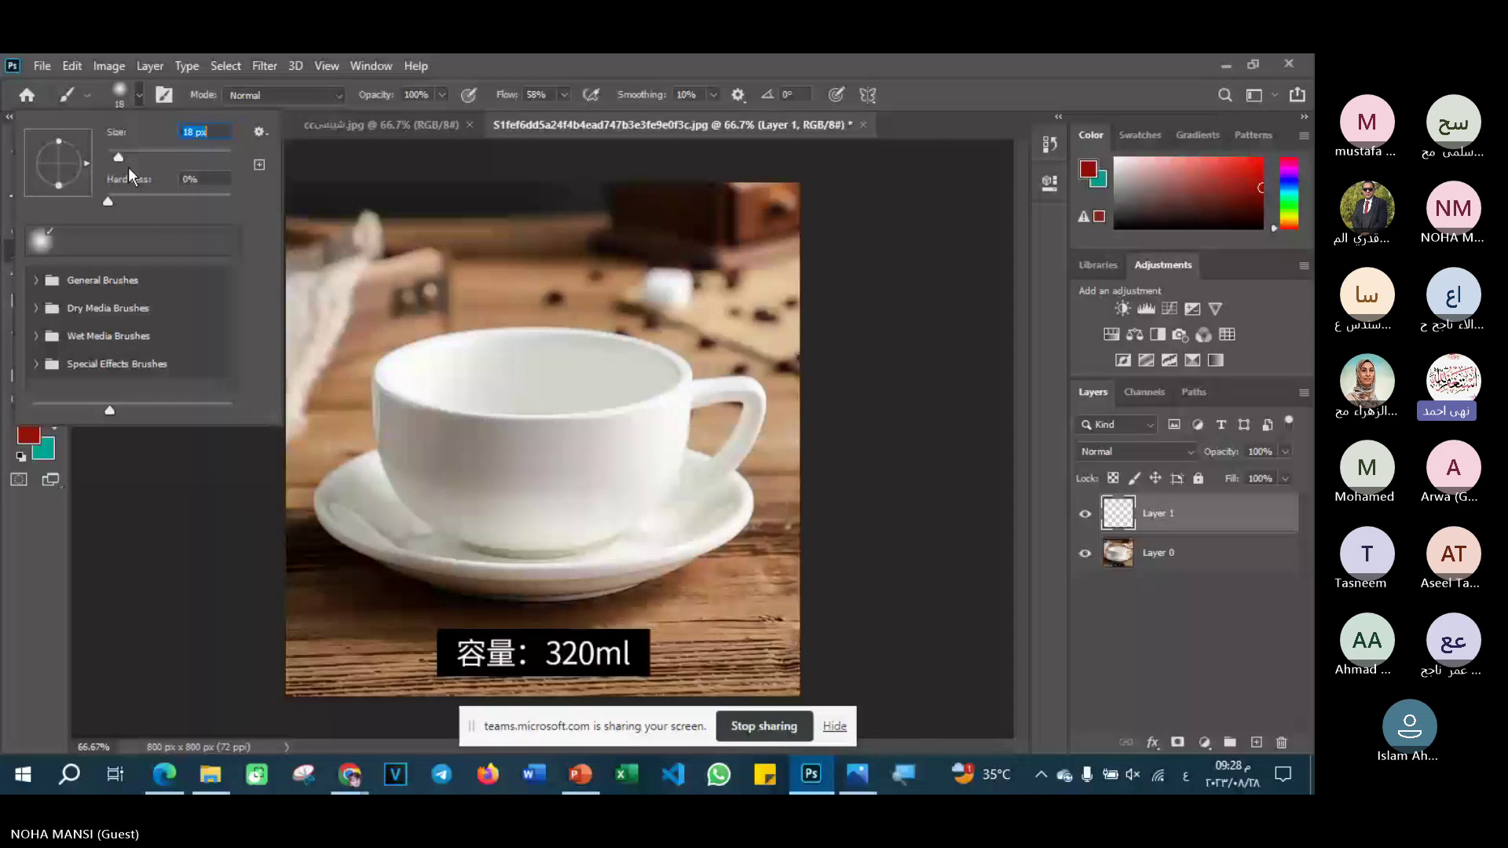
{"action": "key", "text": "Return"}
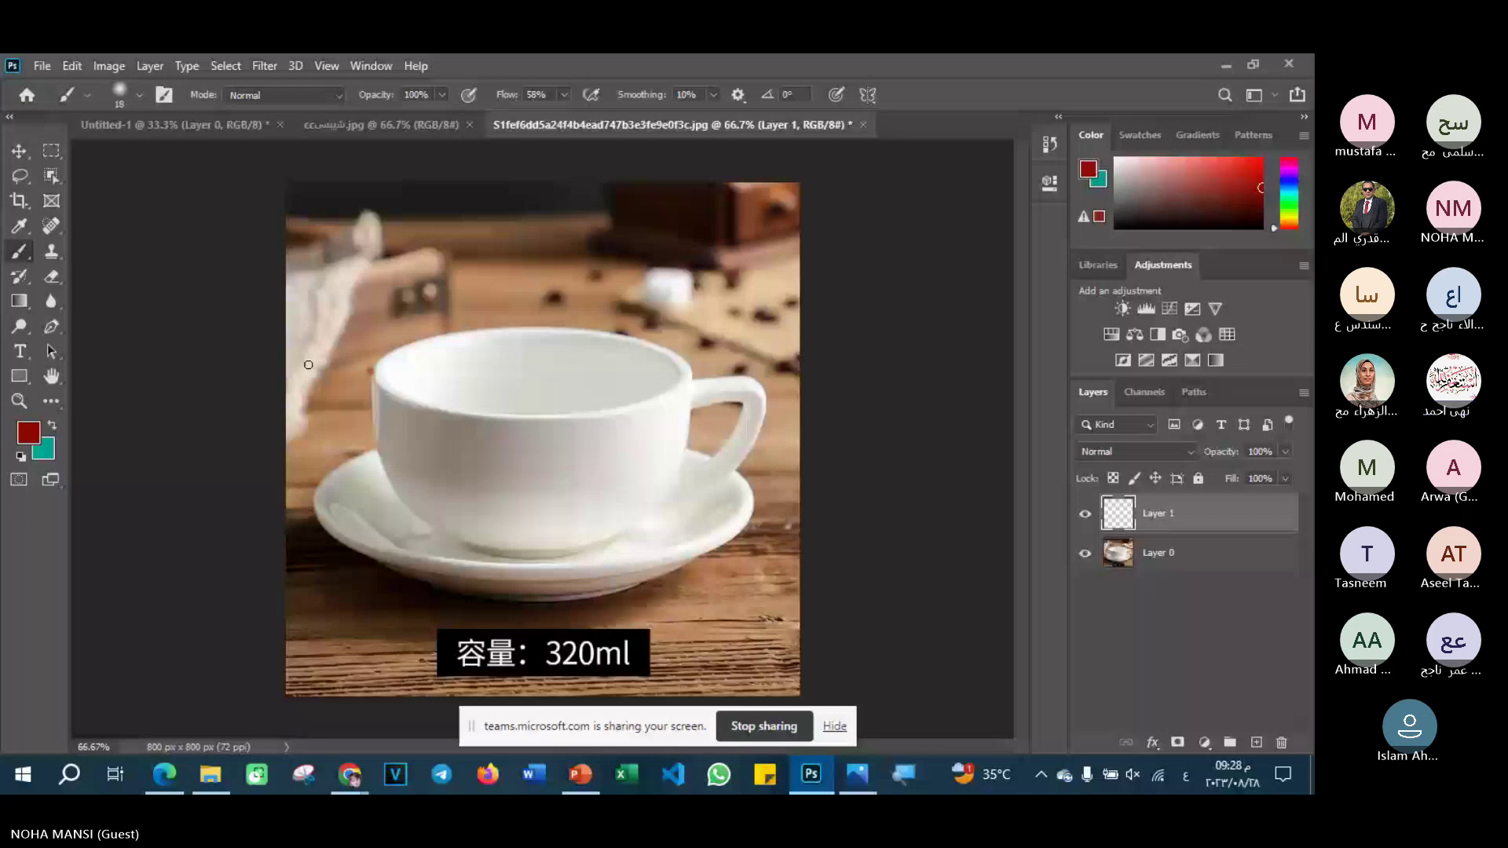
{"action": "left_click", "coordinate": [139, 95]}
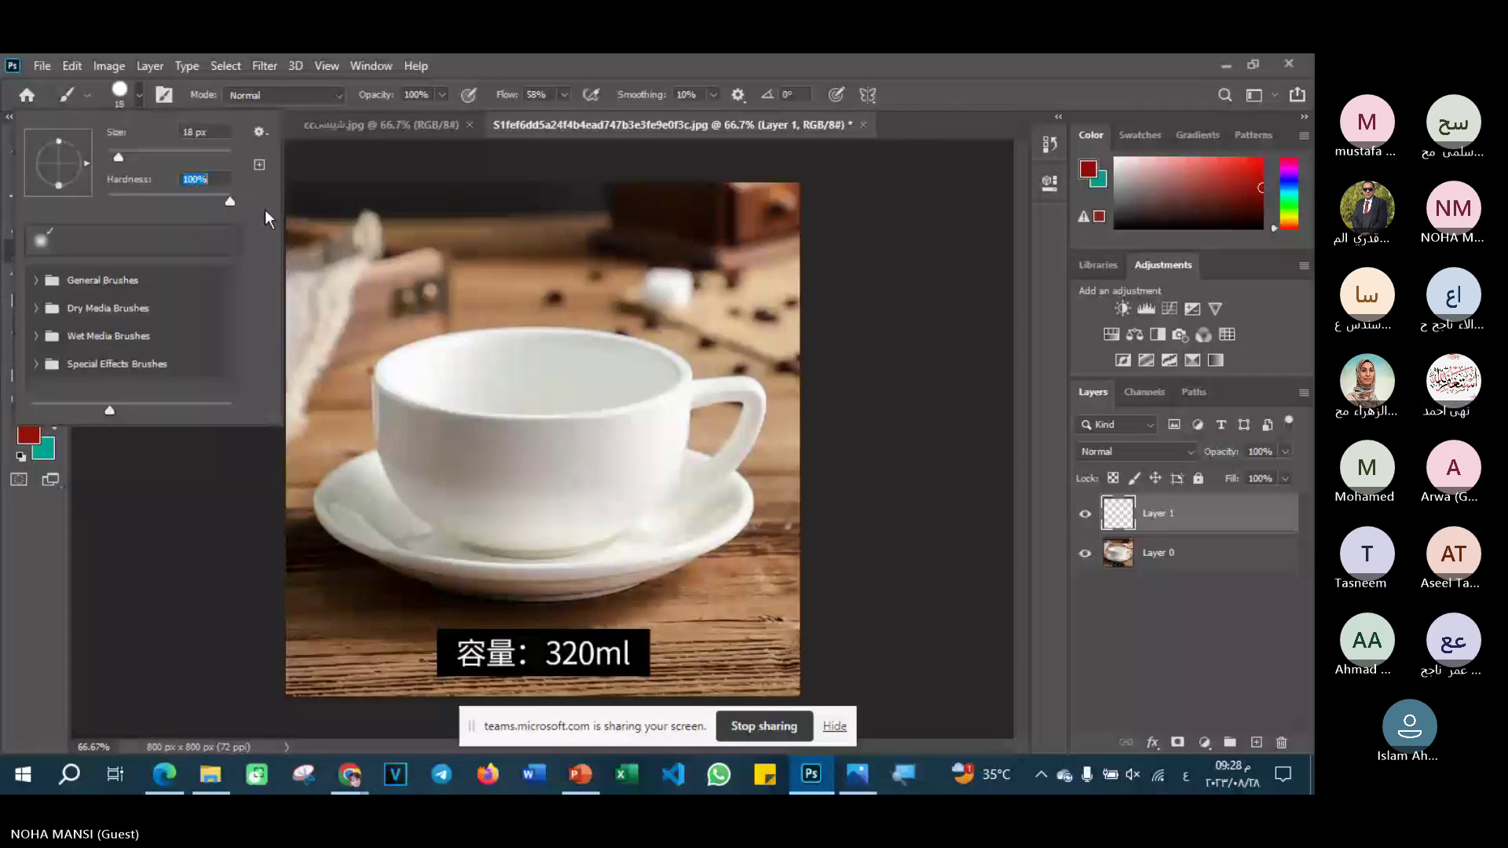
{"action": "left_click", "coordinate": [374, 367]}
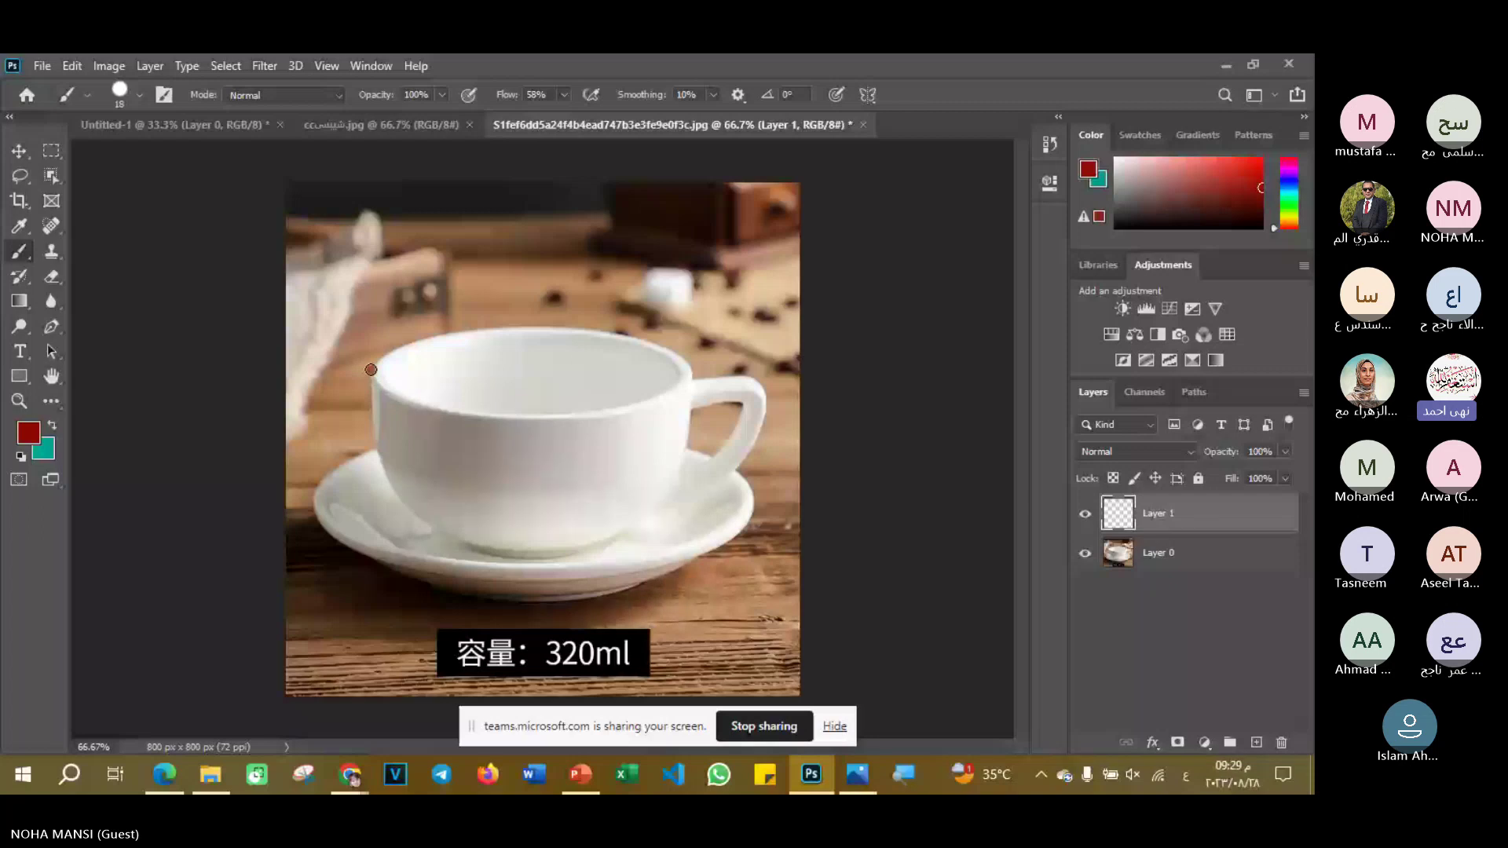
- Paint red guide dots, arcs and an arrow over the cup's rim
{"action": "left_click", "coordinate": [446, 330]}
{"action": "left_click", "coordinate": [571, 324]}
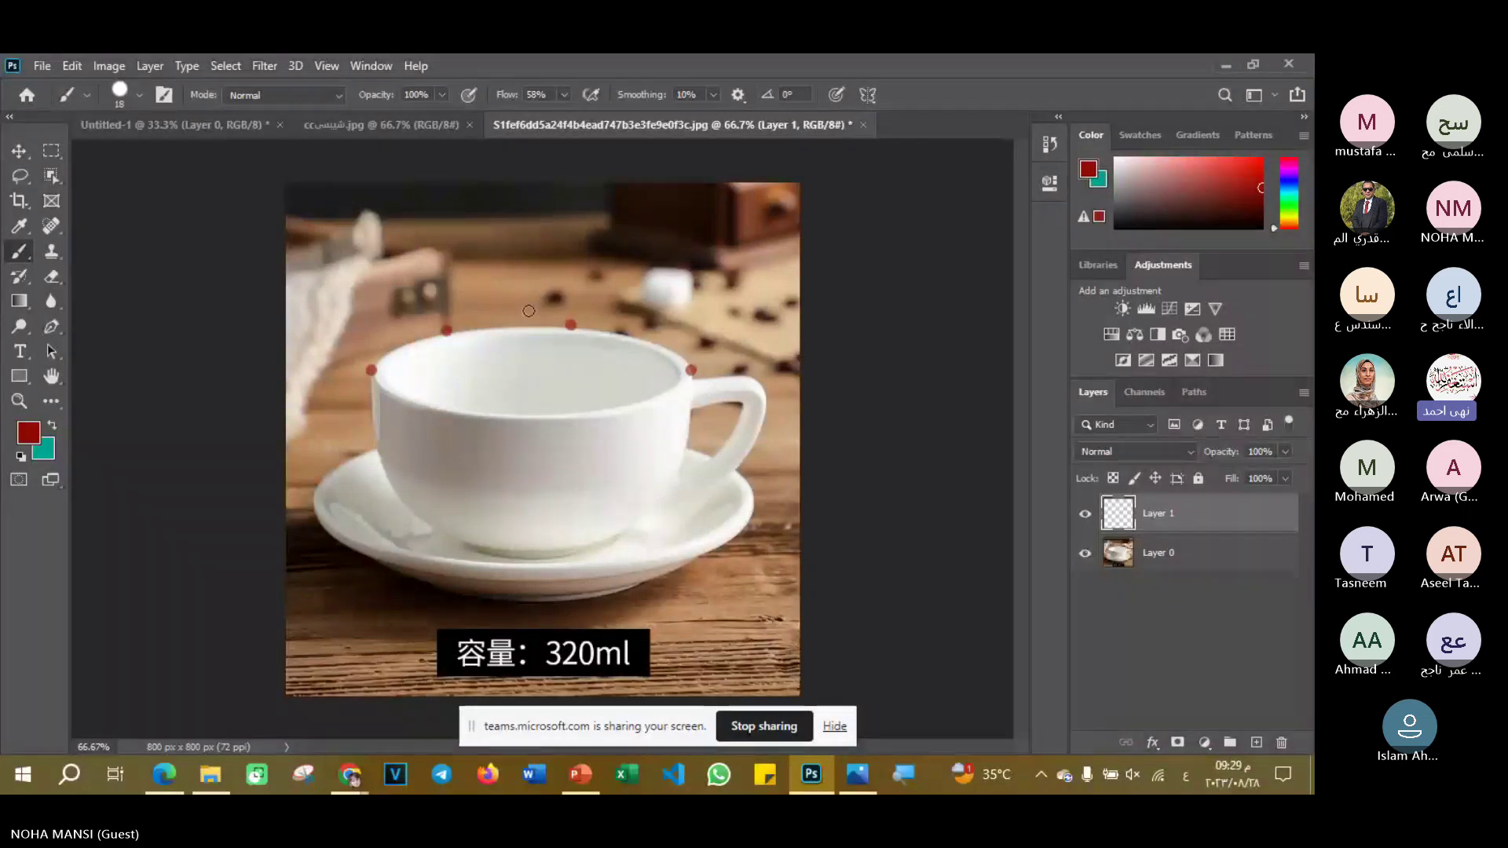
{"action": "left_click_drag", "start_coordinate": [362, 360], "coordinate": [450, 304]}
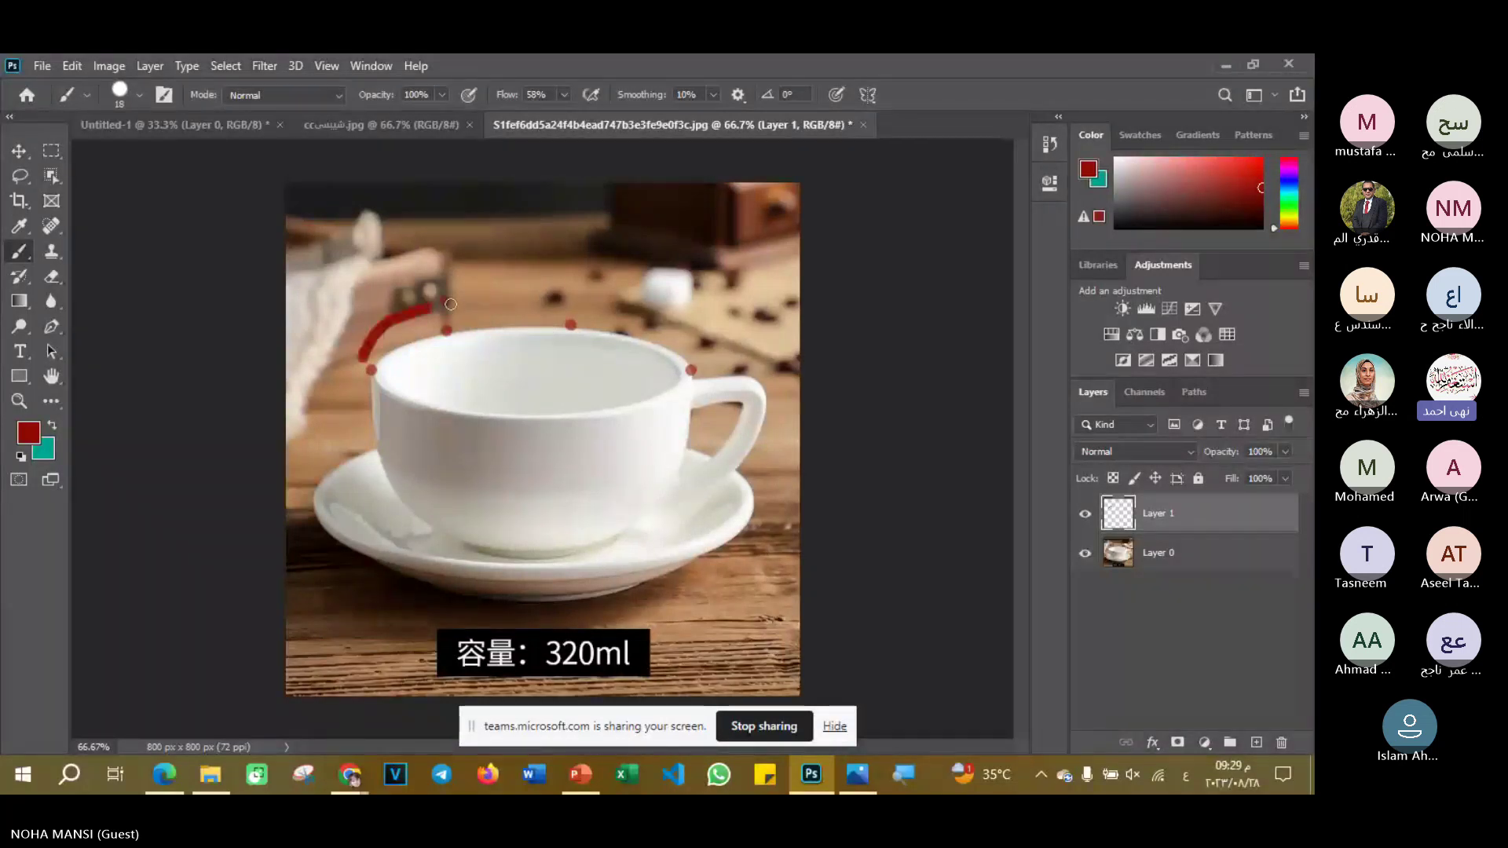
{"action": "left_click_drag", "start_coordinate": [481, 291], "coordinate": [526, 291]}
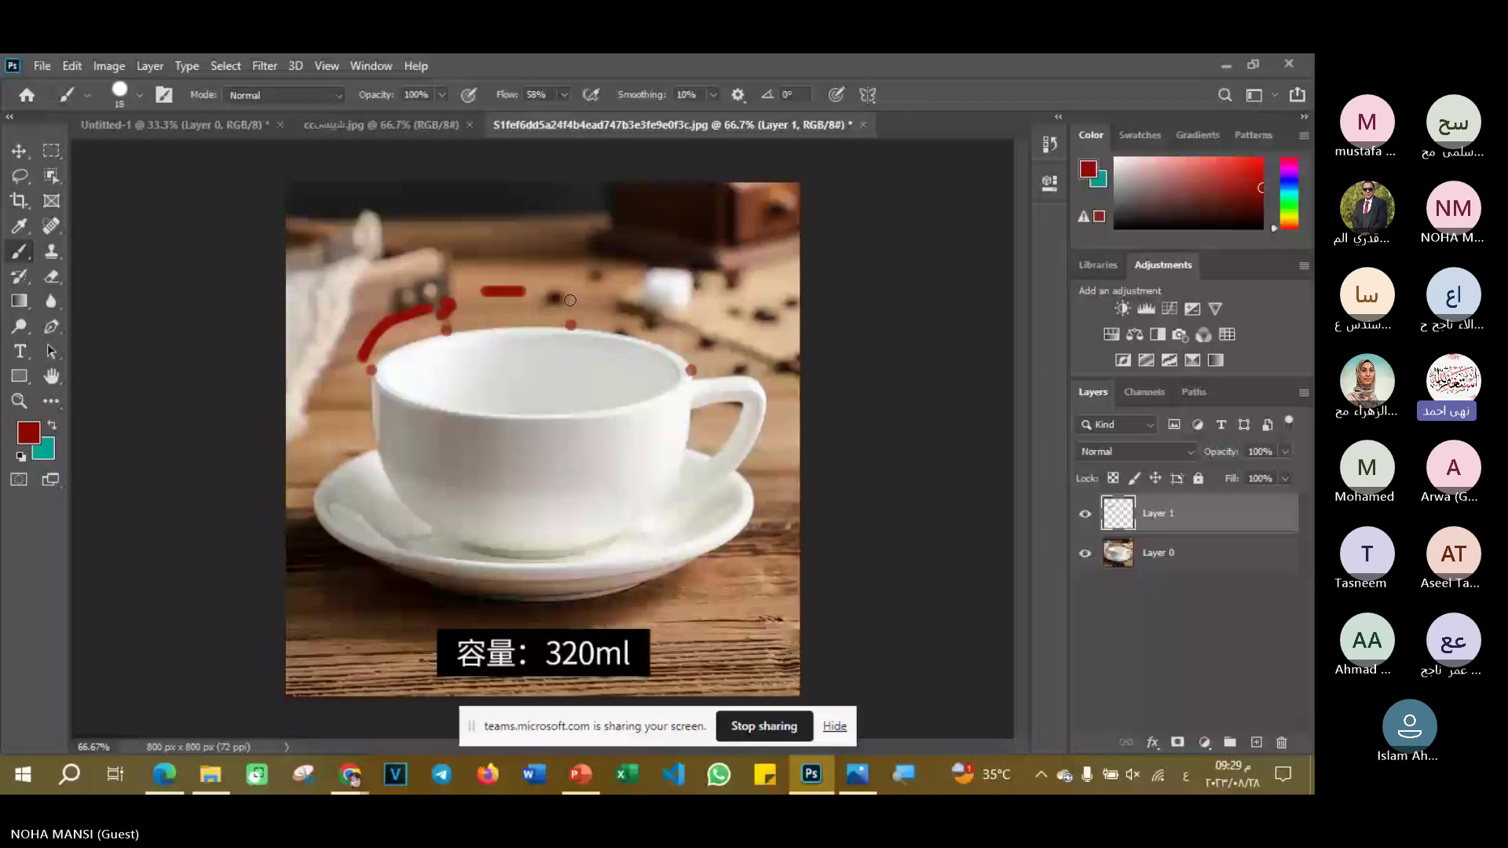
{"action": "left_click_drag", "start_coordinate": [526, 291], "coordinate": [565, 301]}
{"action": "left_click_drag", "start_coordinate": [589, 302], "coordinate": [546, 322]}
{"action": "left_click", "coordinate": [345, 373]}
{"action": "left_click_drag", "start_coordinate": [711, 346], "coordinate": [478, 238]}
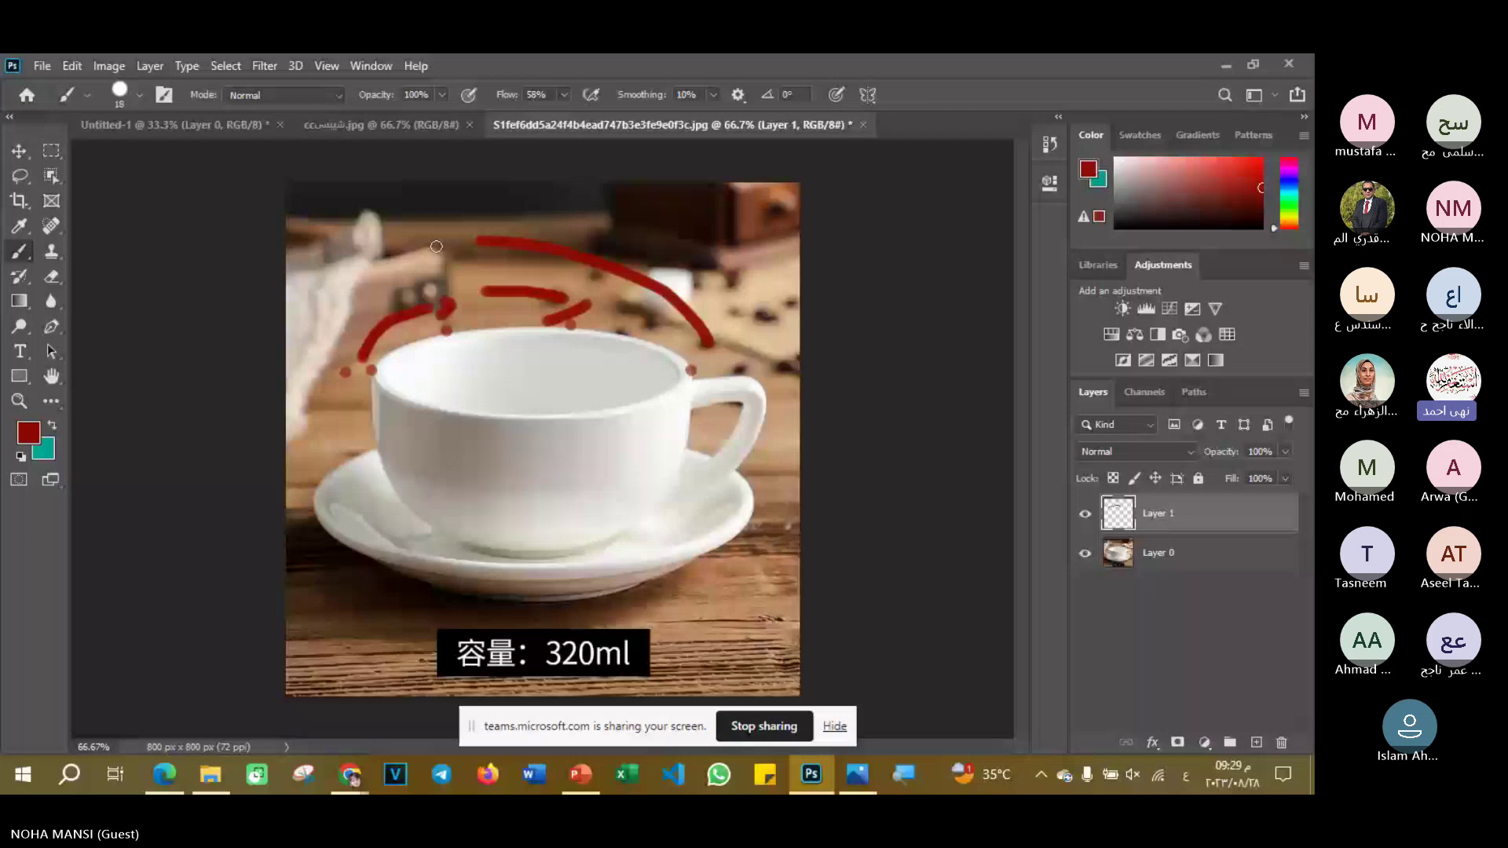
{"action": "left_click_drag", "start_coordinate": [436, 247], "coordinate": [368, 362]}
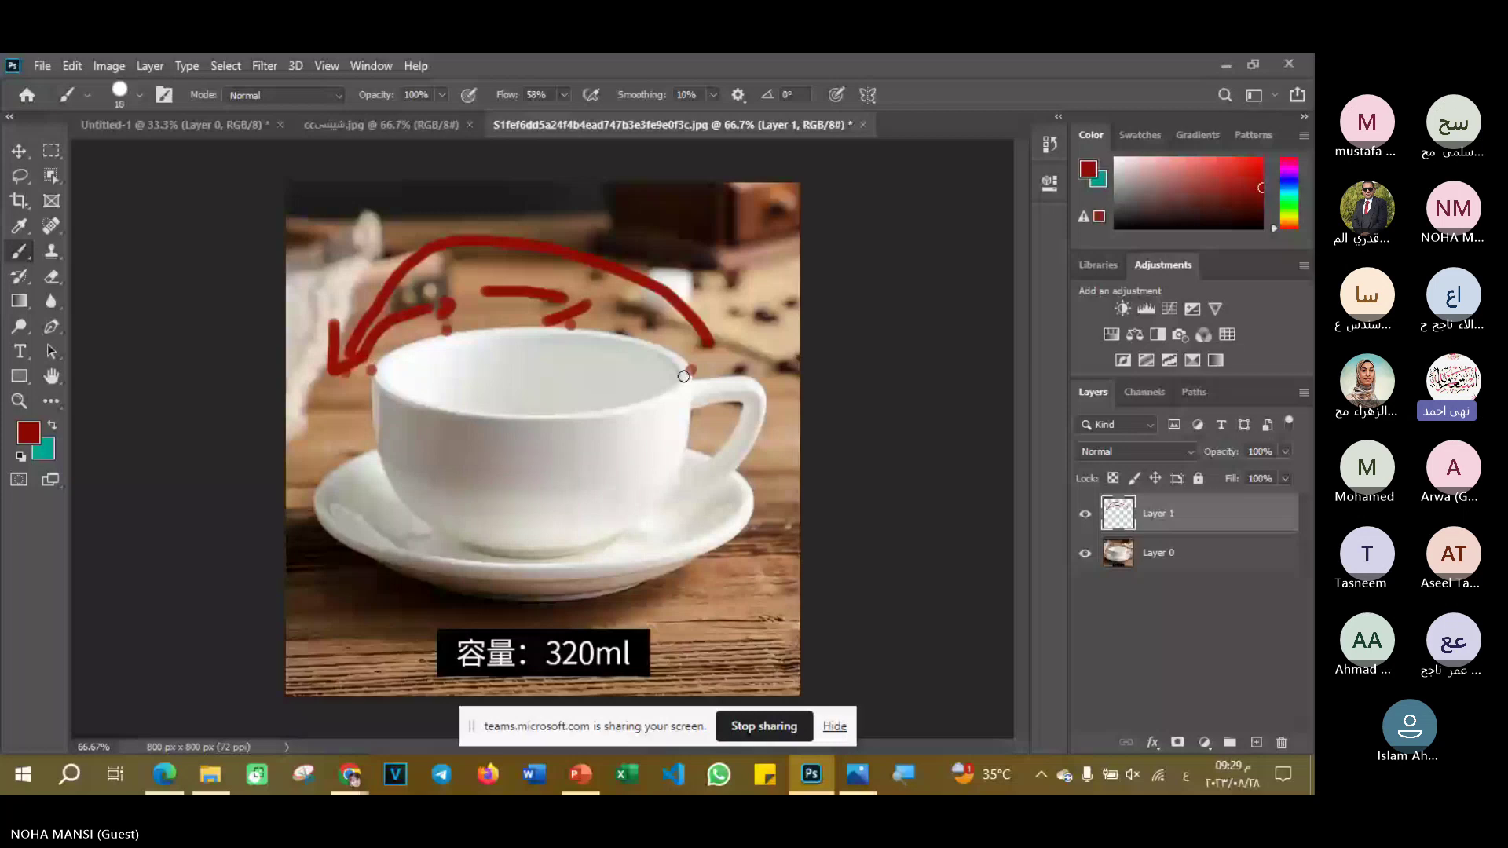
- Hide the red guide layer and start a Pen path from the left rim to a curved point at the top
{"action": "left_click", "coordinate": [1084, 517]}
{"action": "left_click", "coordinate": [1178, 552]}
{"action": "key", "text": "p"}
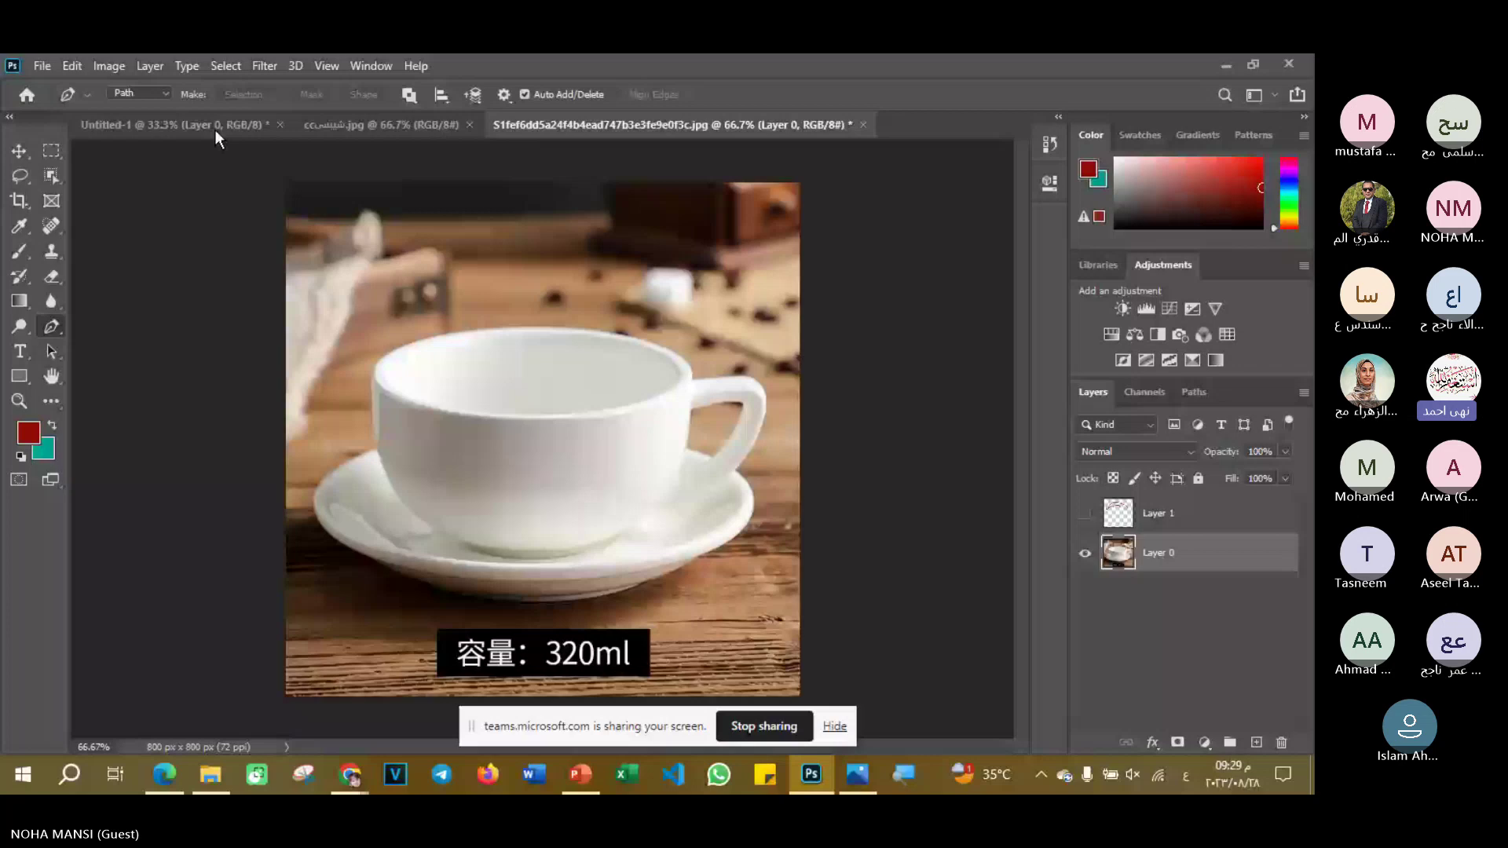
{"action": "left_click", "coordinate": [372, 366]}
{"action": "left_click_drag", "start_coordinate": [504, 324], "coordinate": [548, 338]}
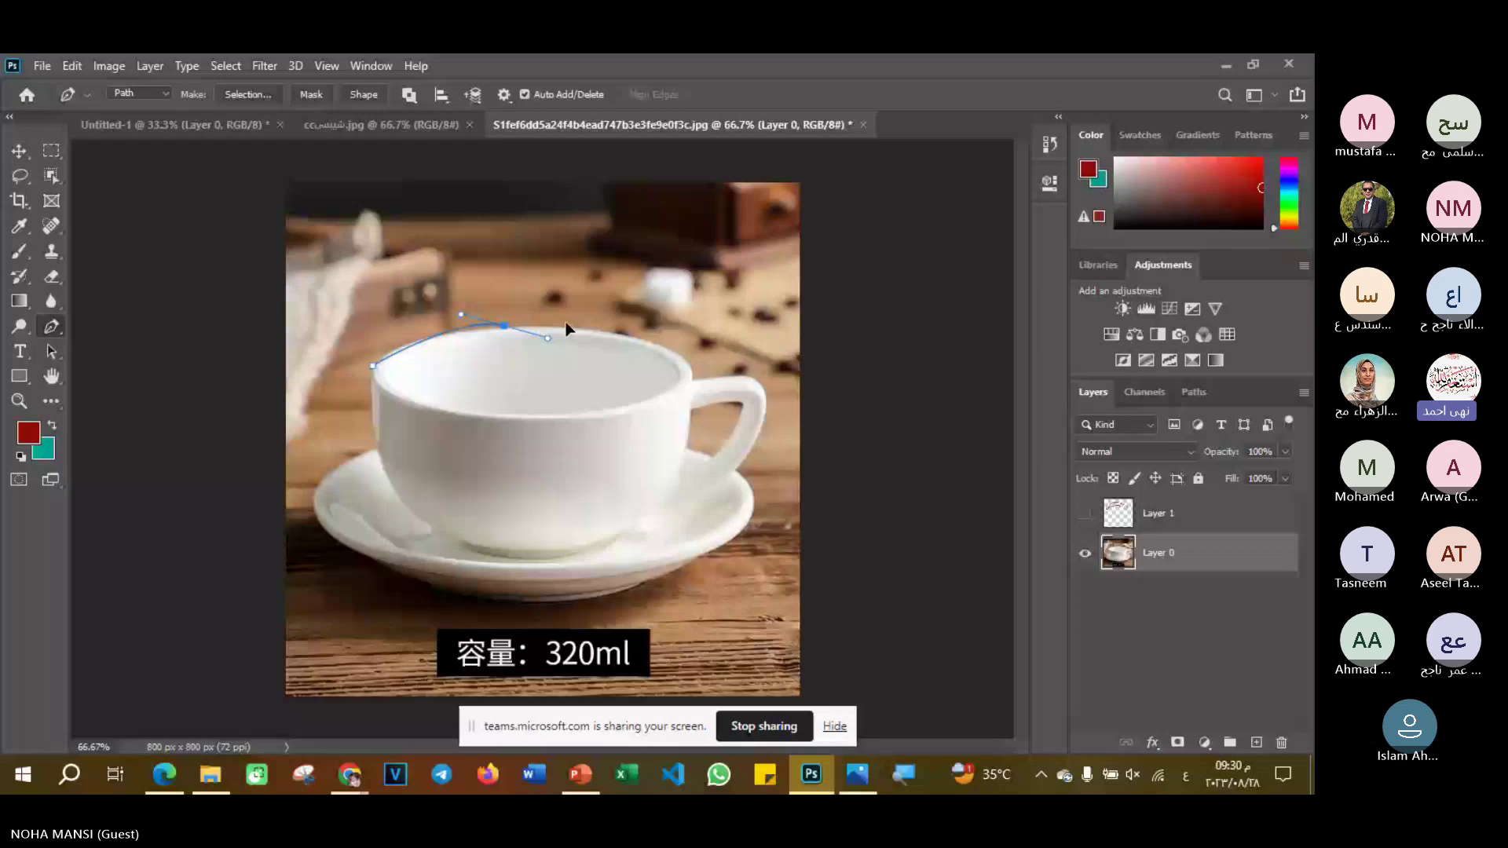
{"action": "left_click_drag", "start_coordinate": [567, 328], "coordinate": [598, 330]}
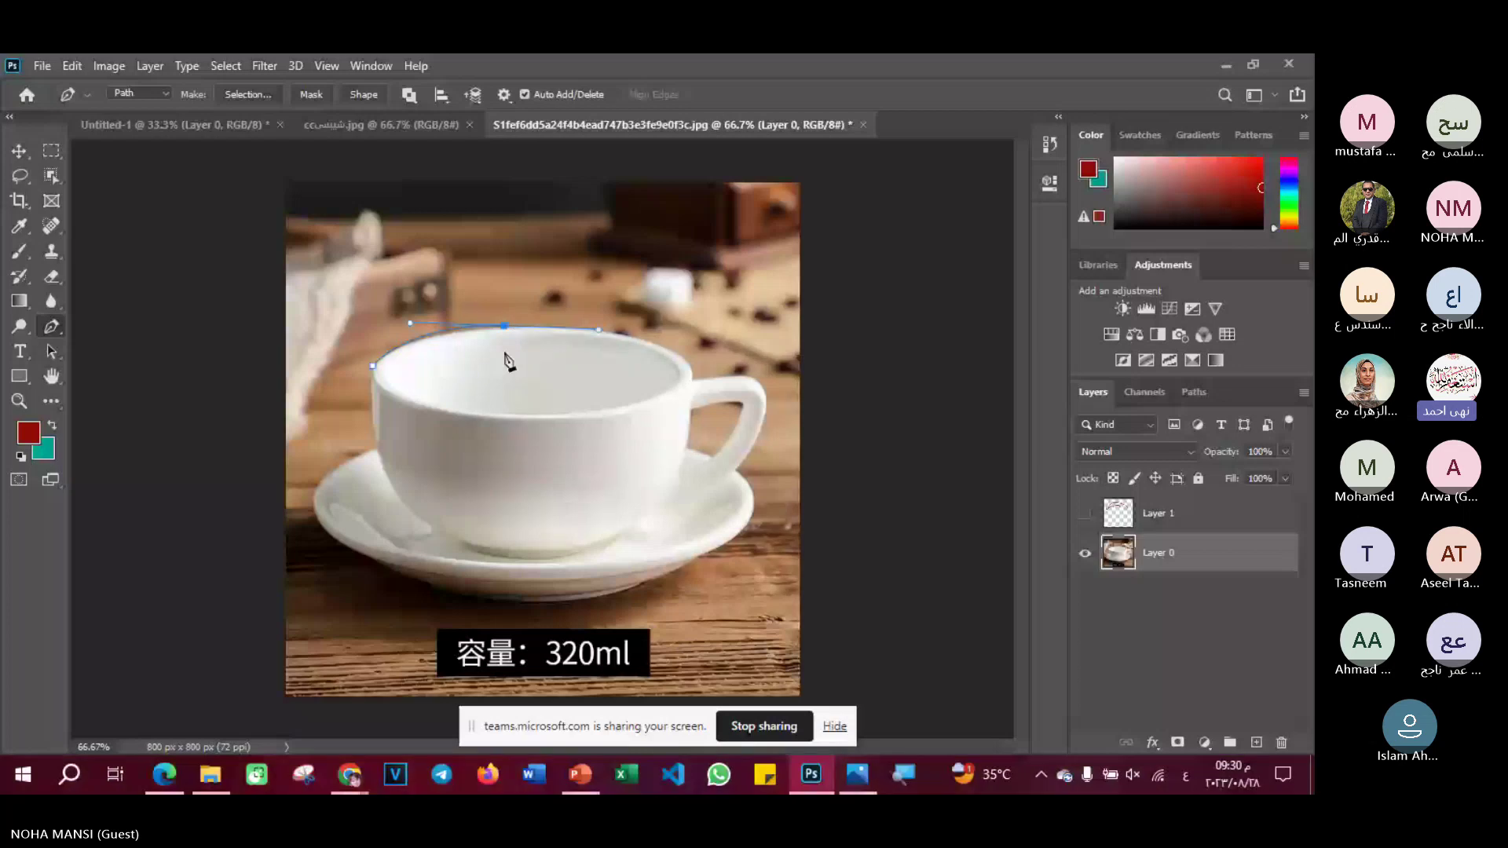
- Refine the top rim point and add curved anchors further right along the rim edge
{"action": "scroll", "coordinate": [508, 361], "scroll_direction": "up", "scroll_amount": 3}
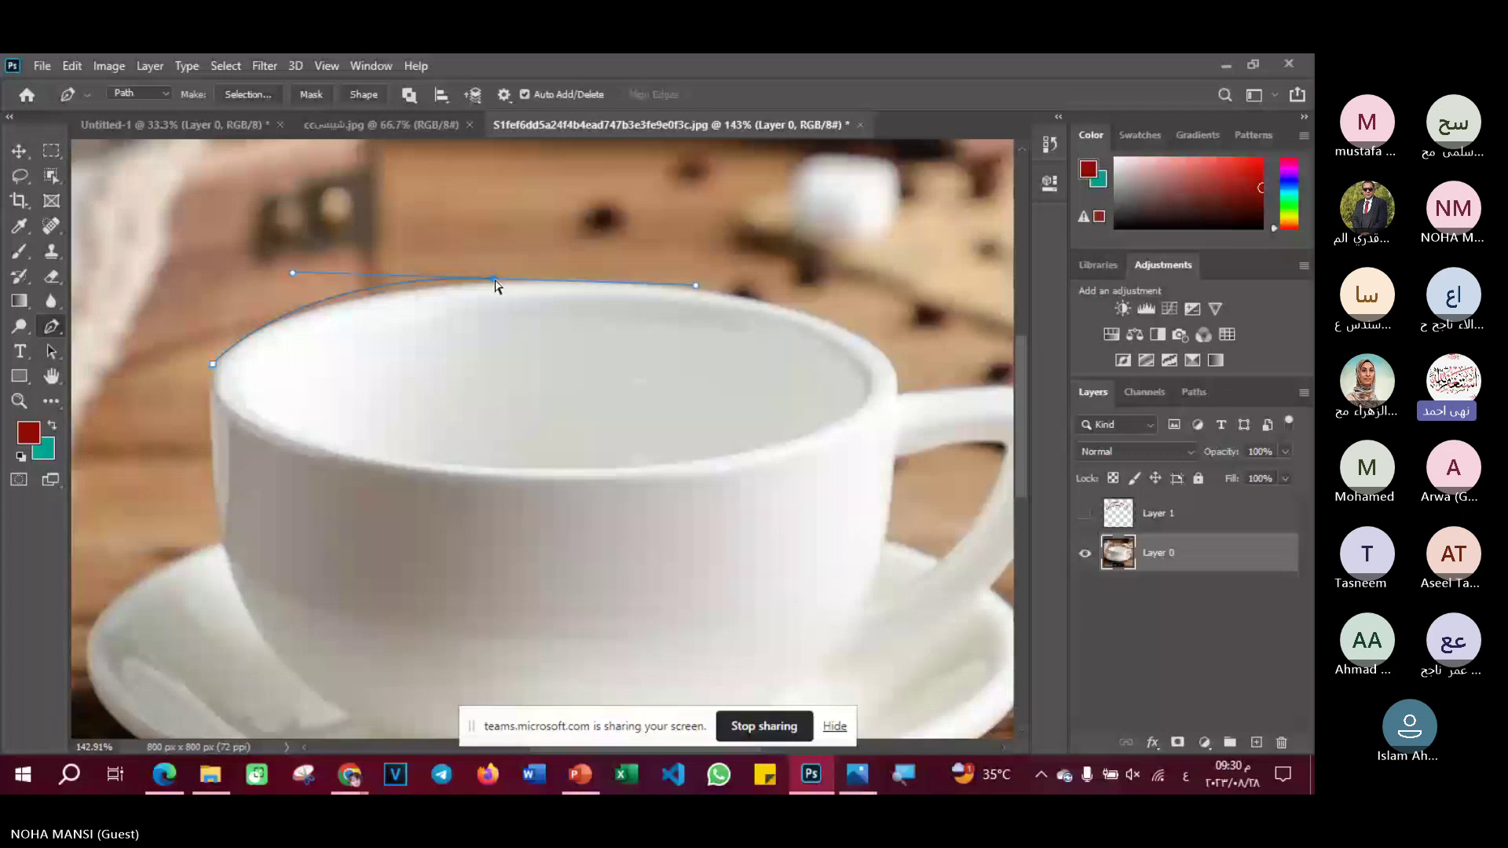
{"action": "left_click_drag", "start_coordinate": [495, 281], "coordinate": [484, 284]}
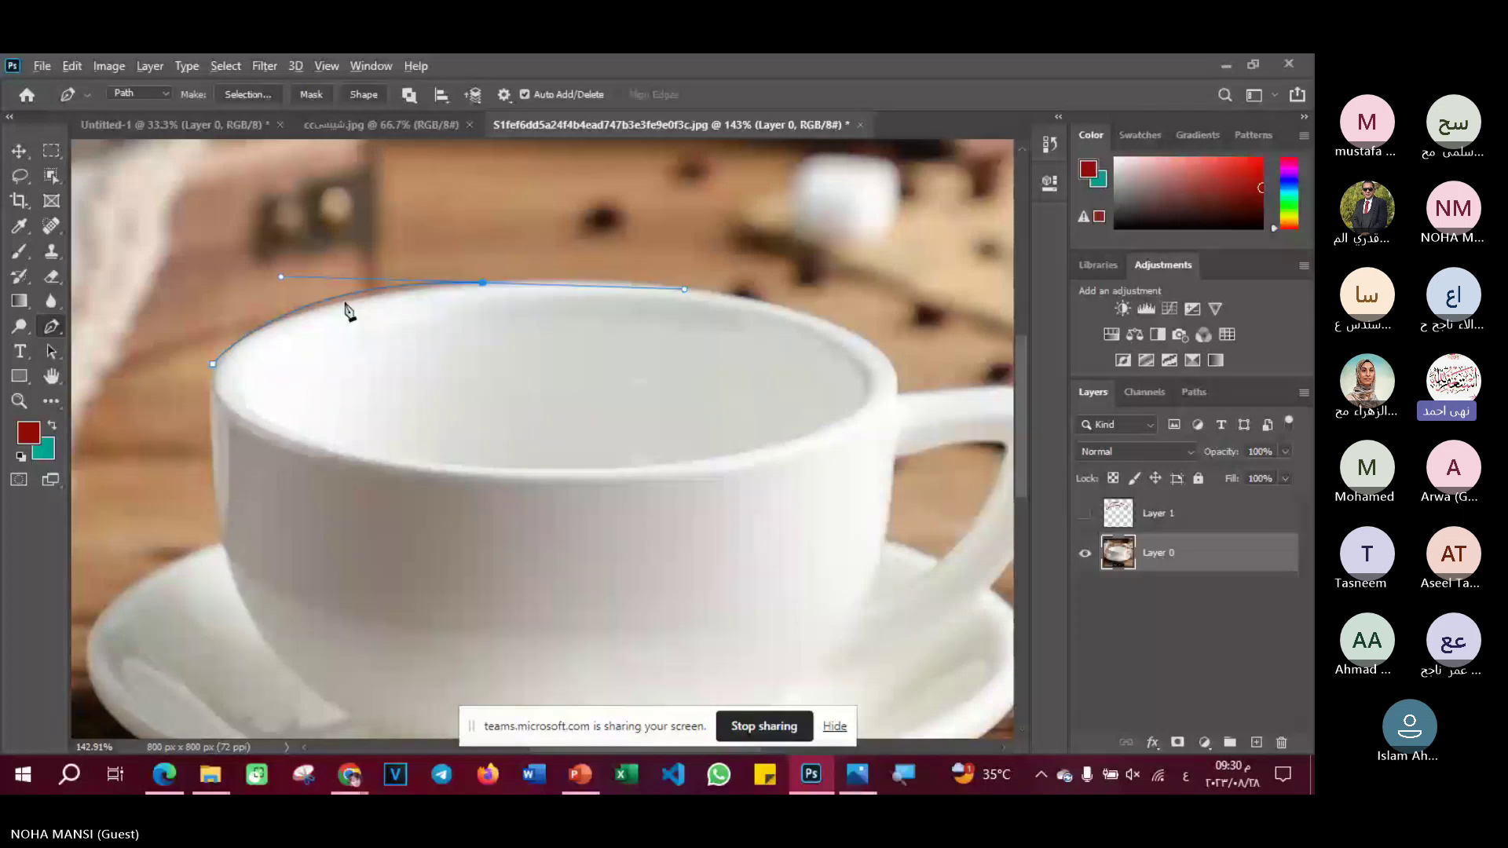
{"action": "left_click_drag", "start_coordinate": [280, 277], "coordinate": [279, 288]}
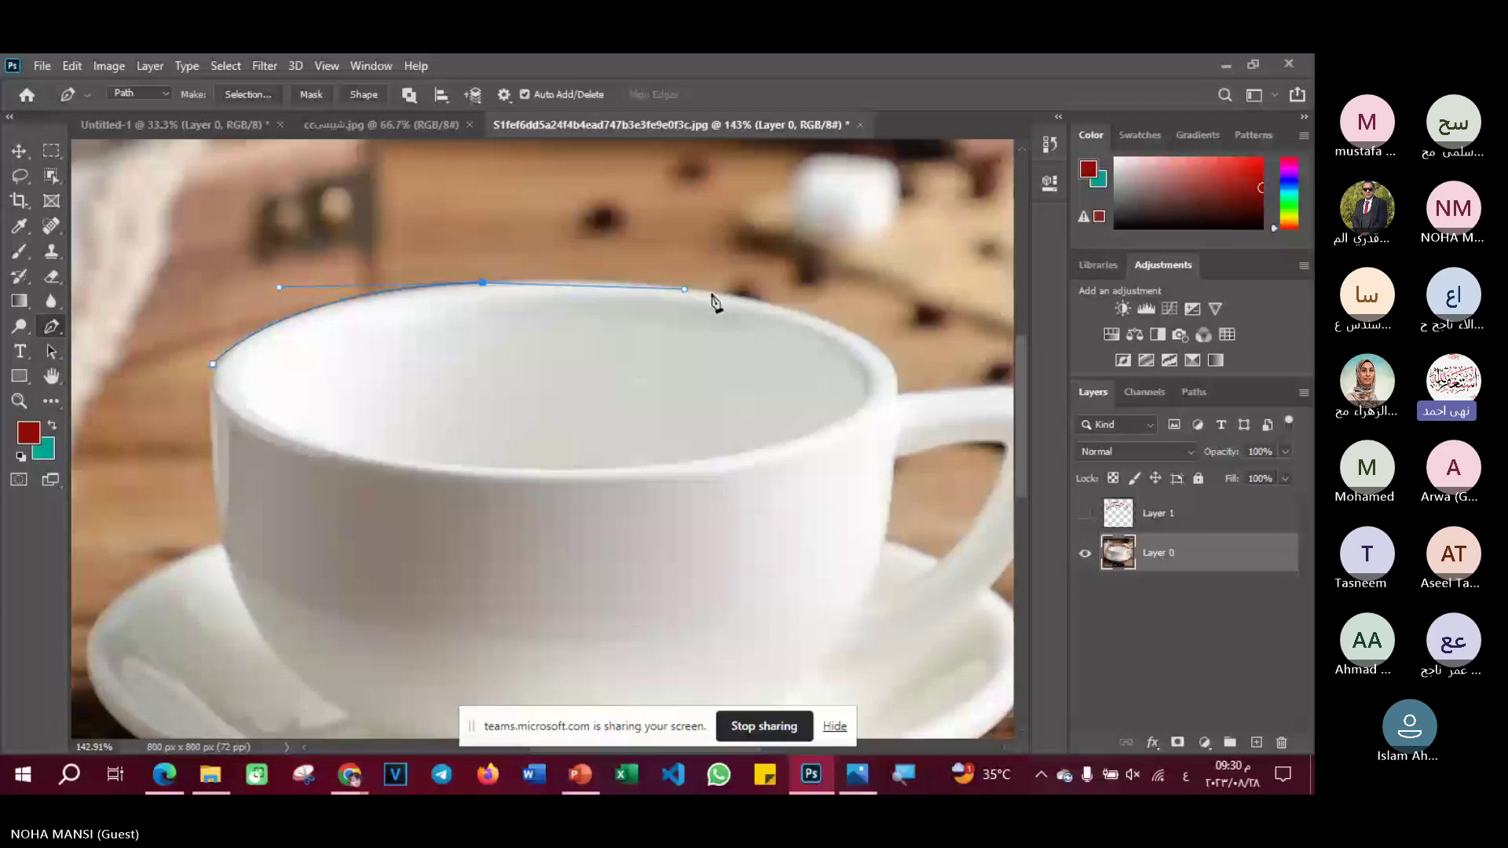
{"action": "left_click_drag", "start_coordinate": [716, 294], "coordinate": [758, 310]}
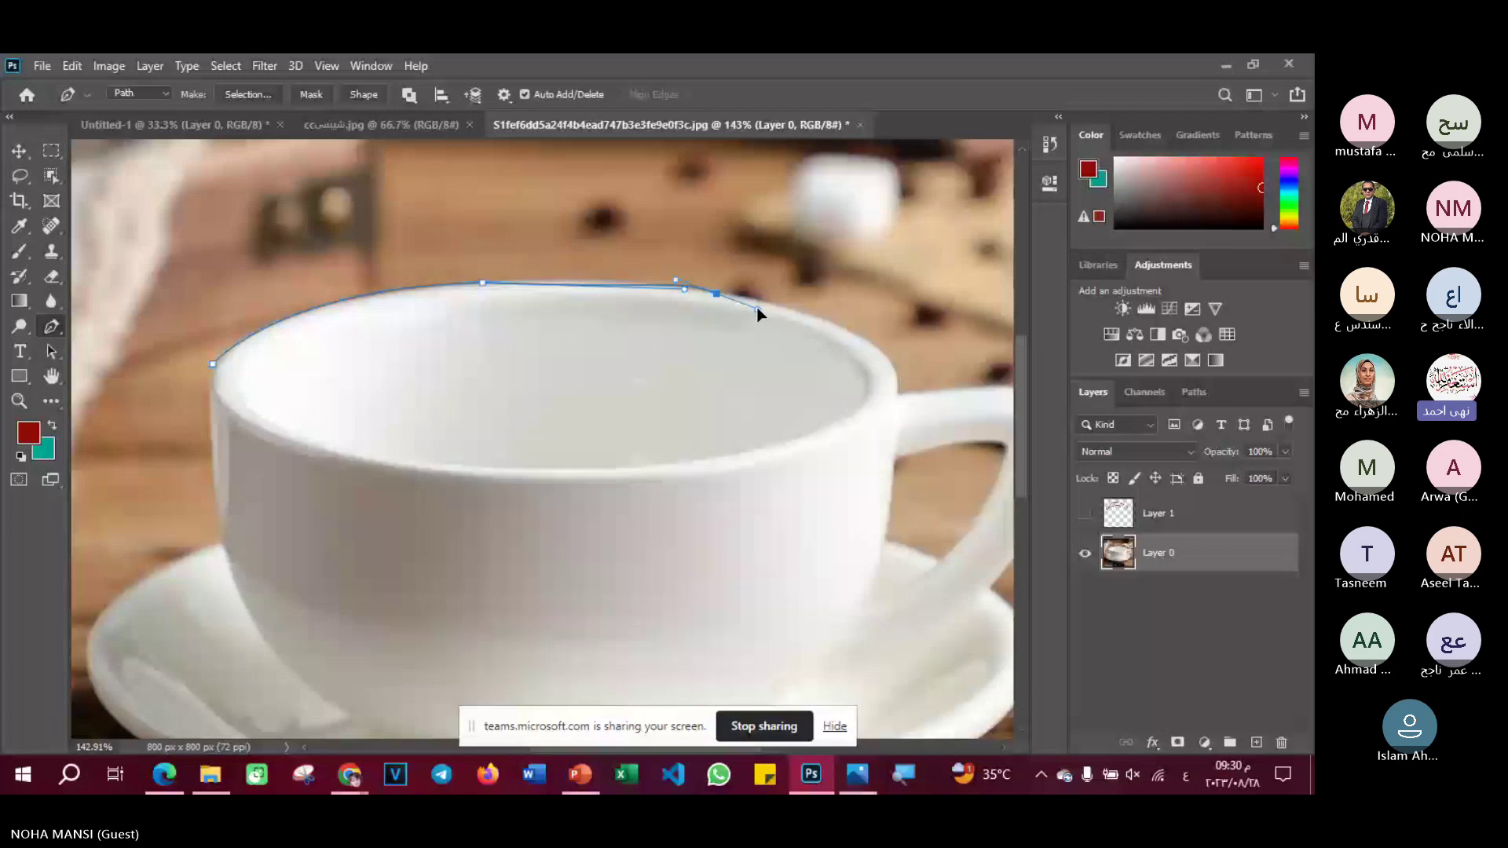
{"action": "left_click", "coordinate": [657, 285]}
{"action": "left_click_drag", "start_coordinate": [604, 297], "coordinate": [566, 264]}
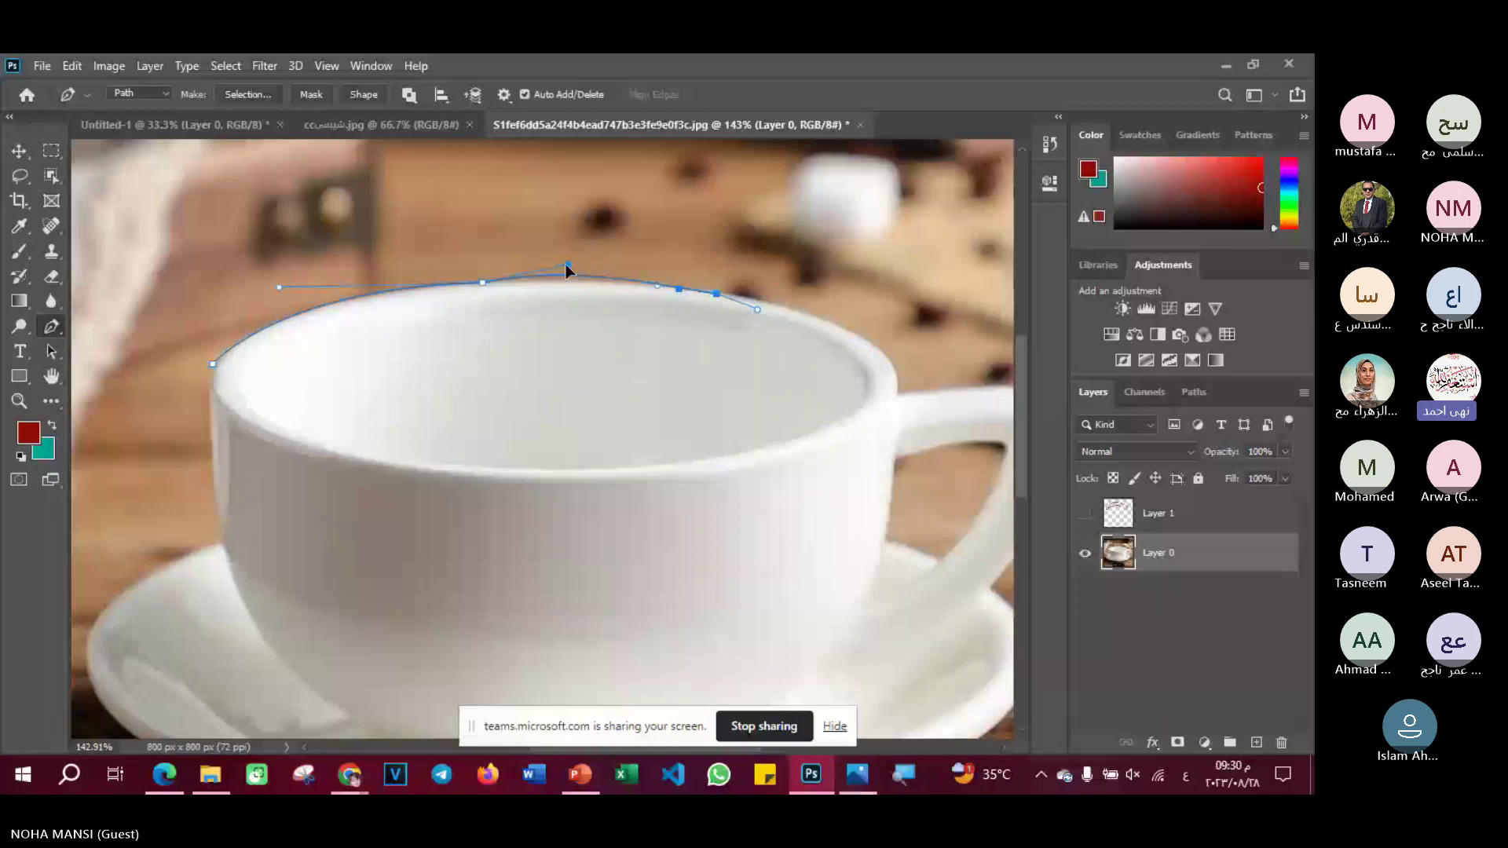
{"action": "left_click_drag", "start_coordinate": [565, 265], "coordinate": [566, 270]}
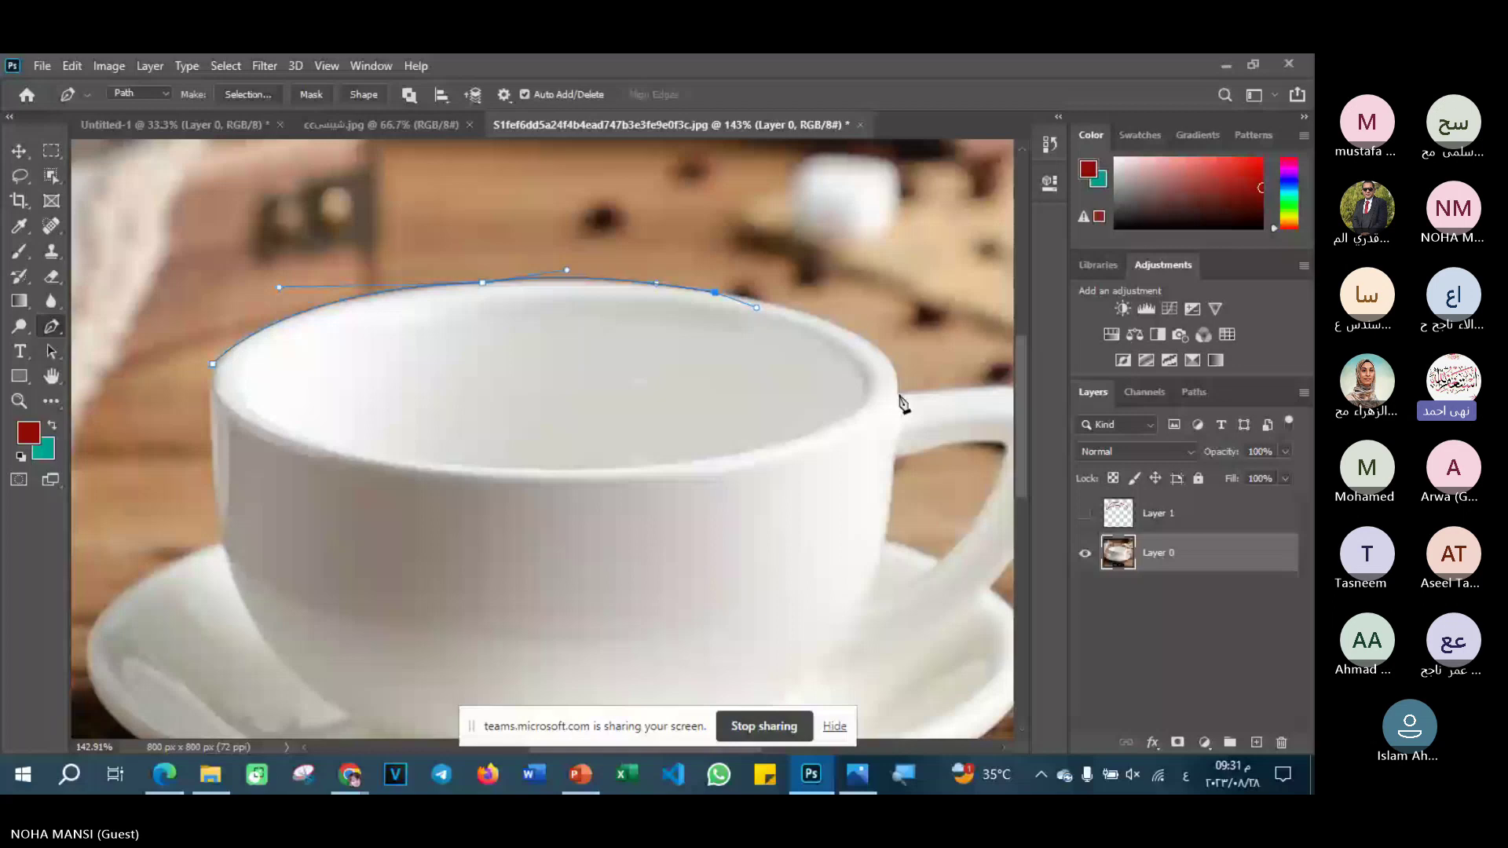
- Add and adjust anchors where the rim meets the cup handle
{"action": "left_click_drag", "start_coordinate": [886, 357], "coordinate": [907, 389]}
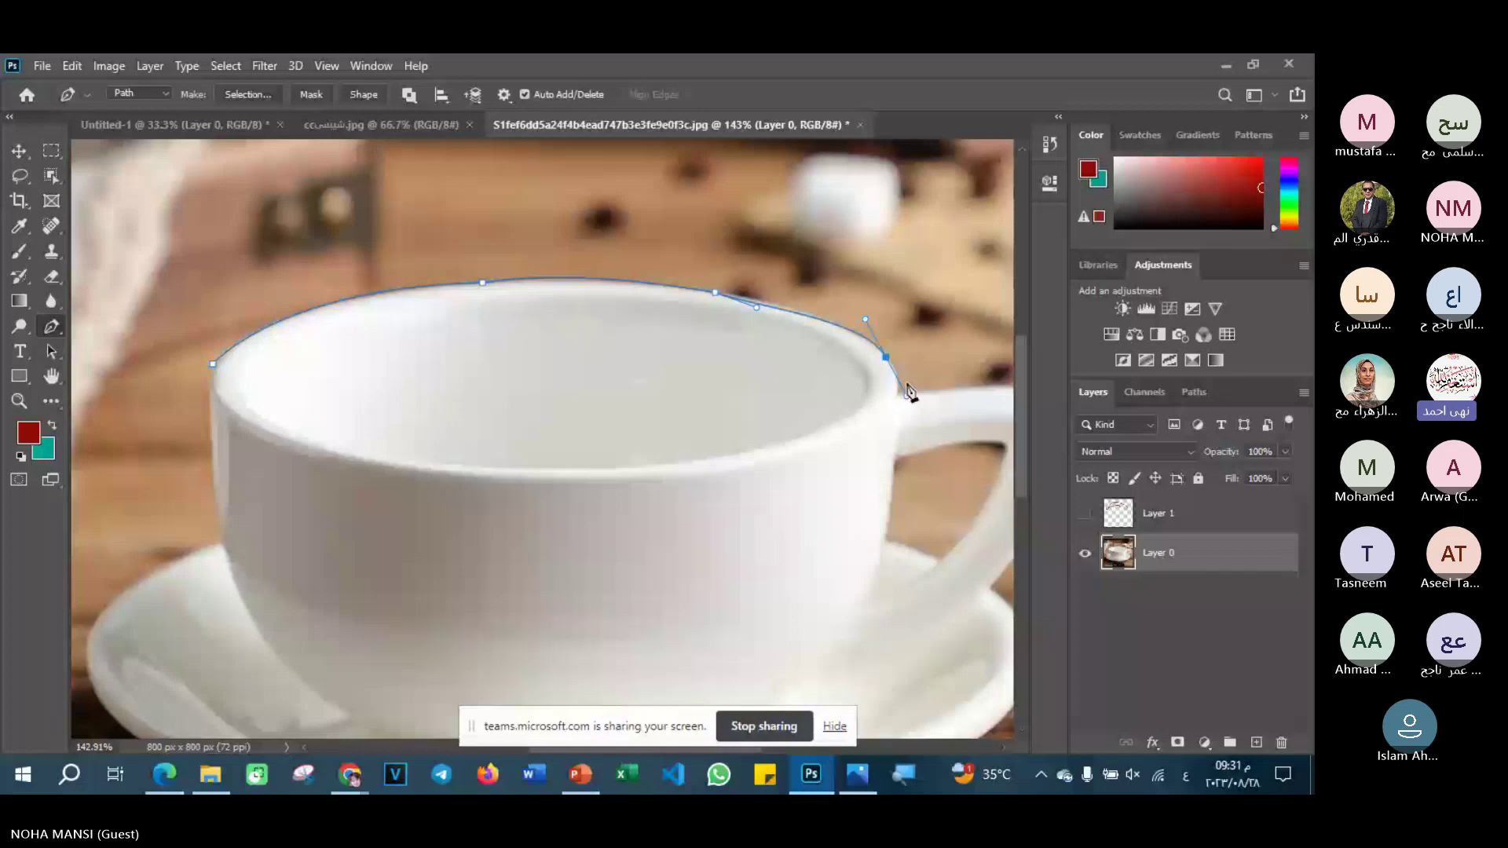
{"action": "left_click", "coordinate": [908, 396]}
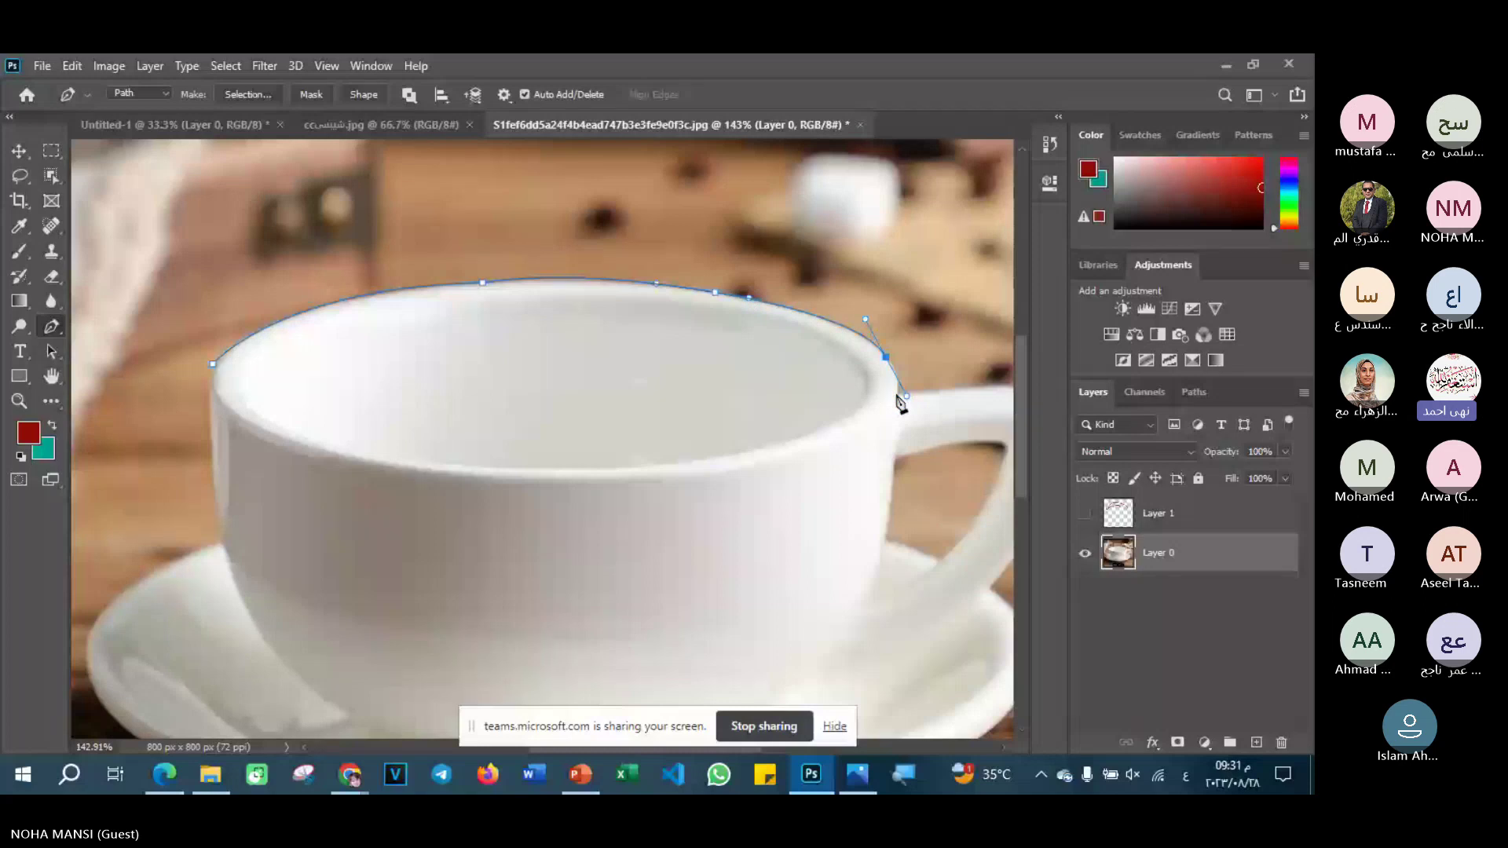
{"action": "left_click", "coordinate": [897, 393]}
{"action": "scroll", "coordinate": [903, 401], "scroll_direction": "up", "scroll_amount": 5}
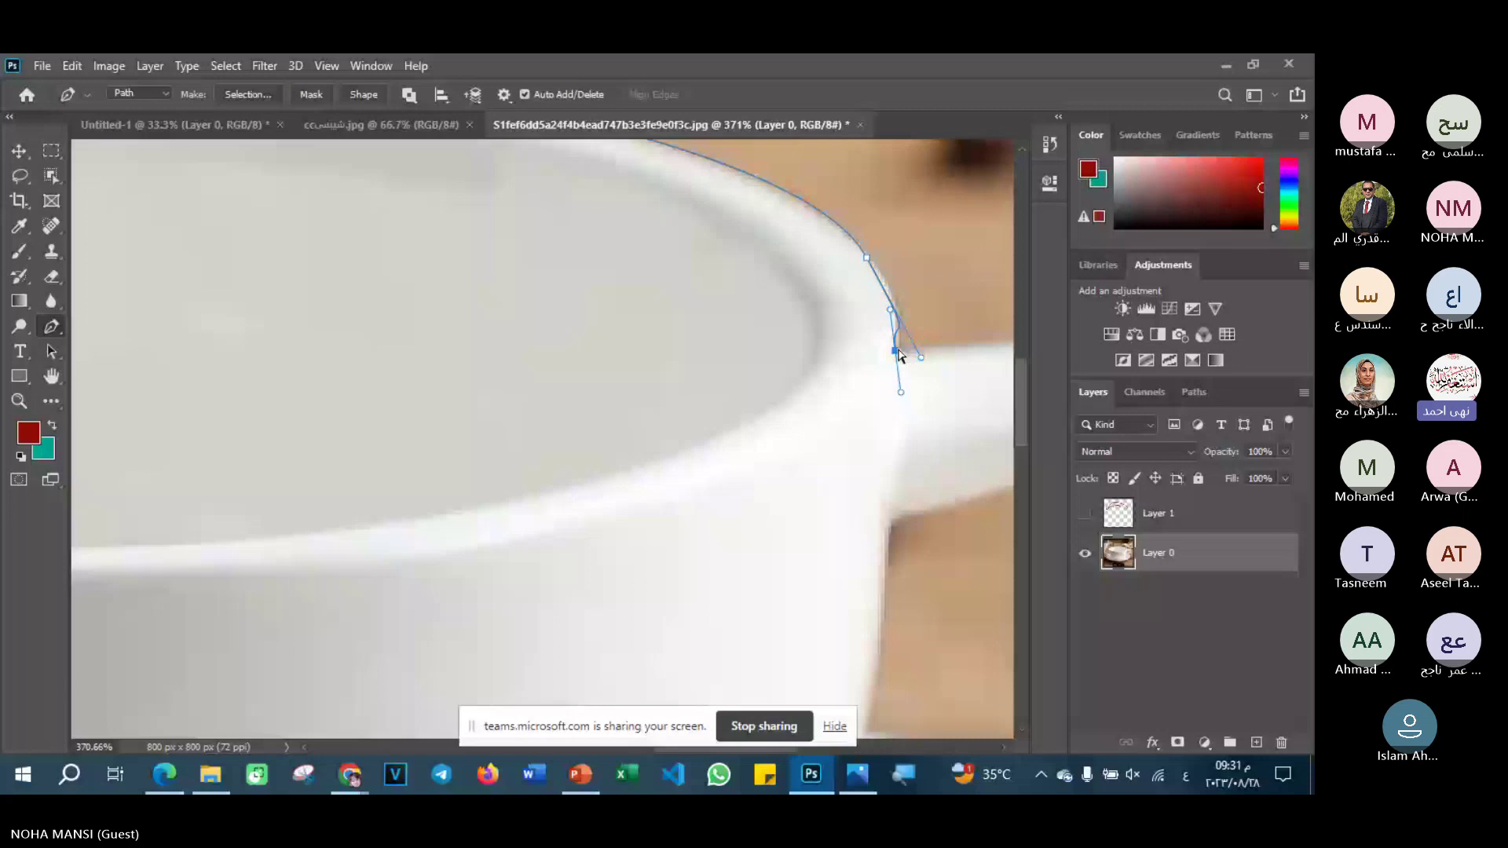
{"action": "left_click_drag", "start_coordinate": [899, 355], "coordinate": [917, 346]}
{"action": "left_click", "coordinate": [895, 311]}
{"action": "scroll", "coordinate": [898, 318], "scroll_direction": "down", "scroll_amount": 5}
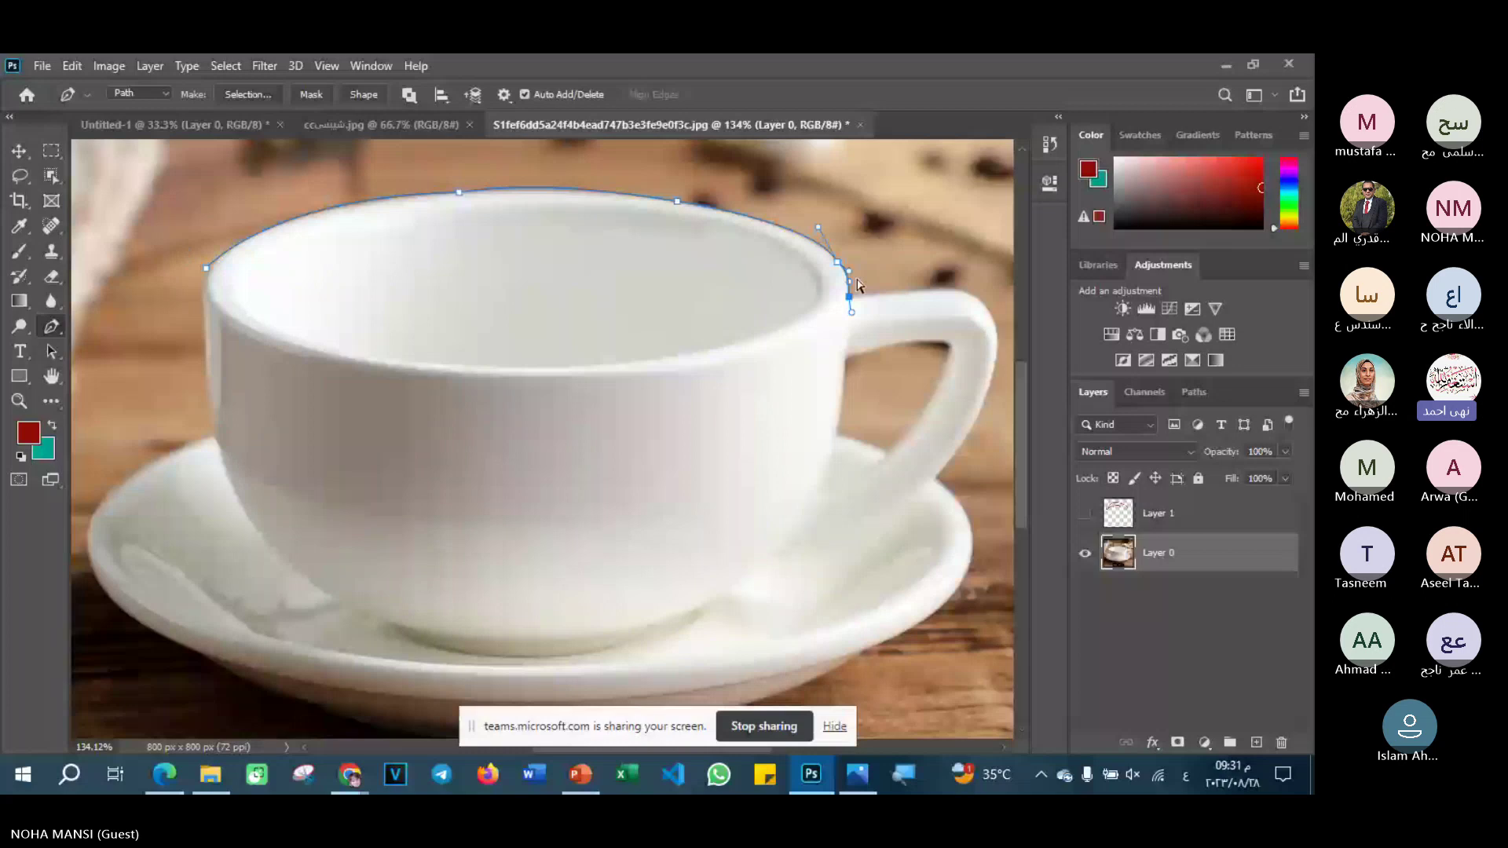
- Redraw the rim as a single arc from a left-edge anchor to a curved right-edge anchor
{"action": "key", "text": "ctrl+z"}
{"action": "key", "text": "ctrl+z"}
{"action": "key", "text": "ctrl+z"}
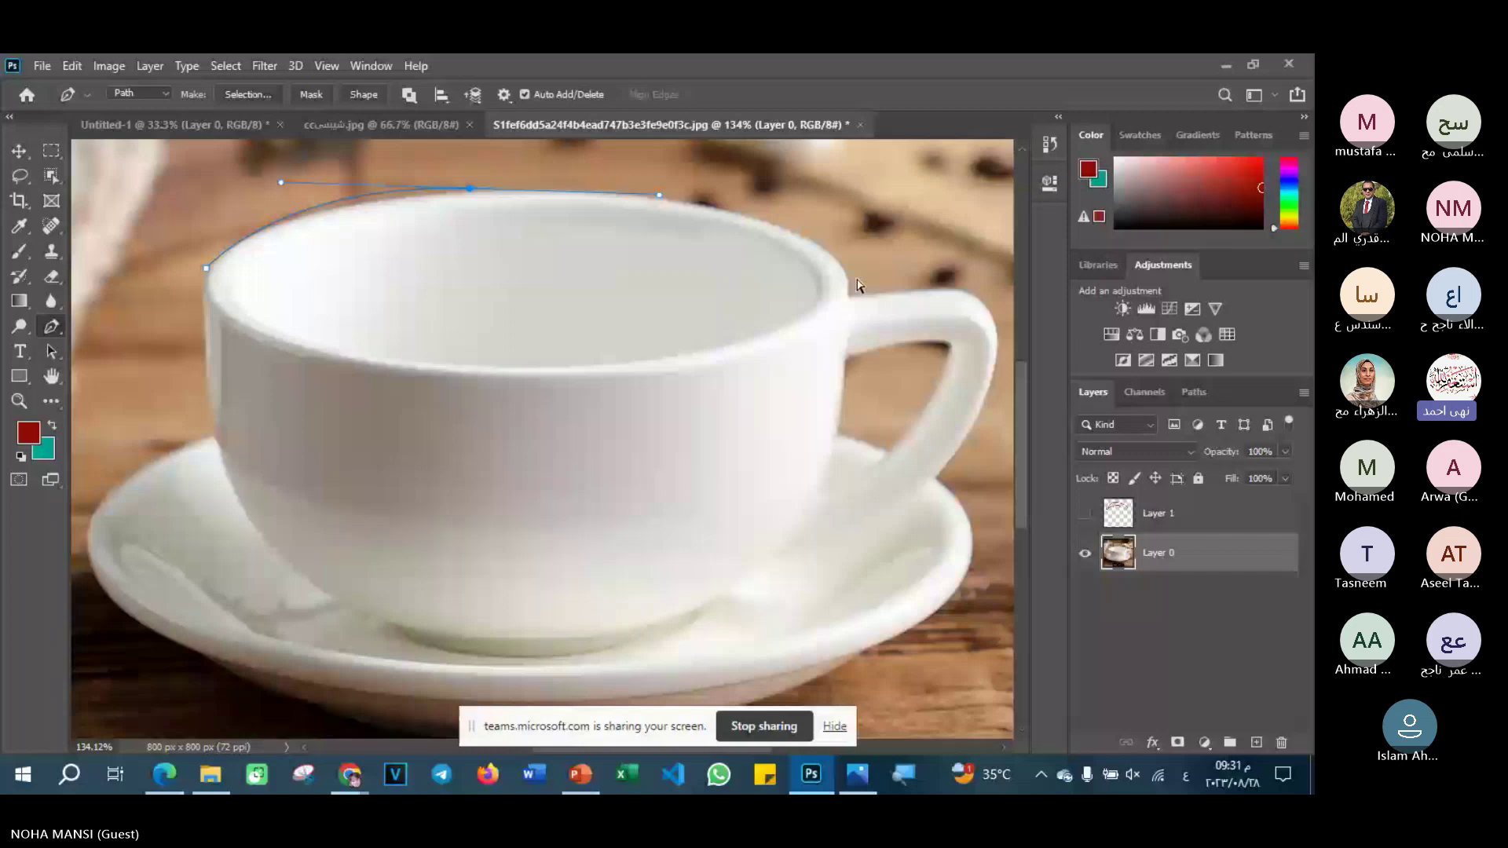
{"action": "left_click", "coordinate": [206, 283]}
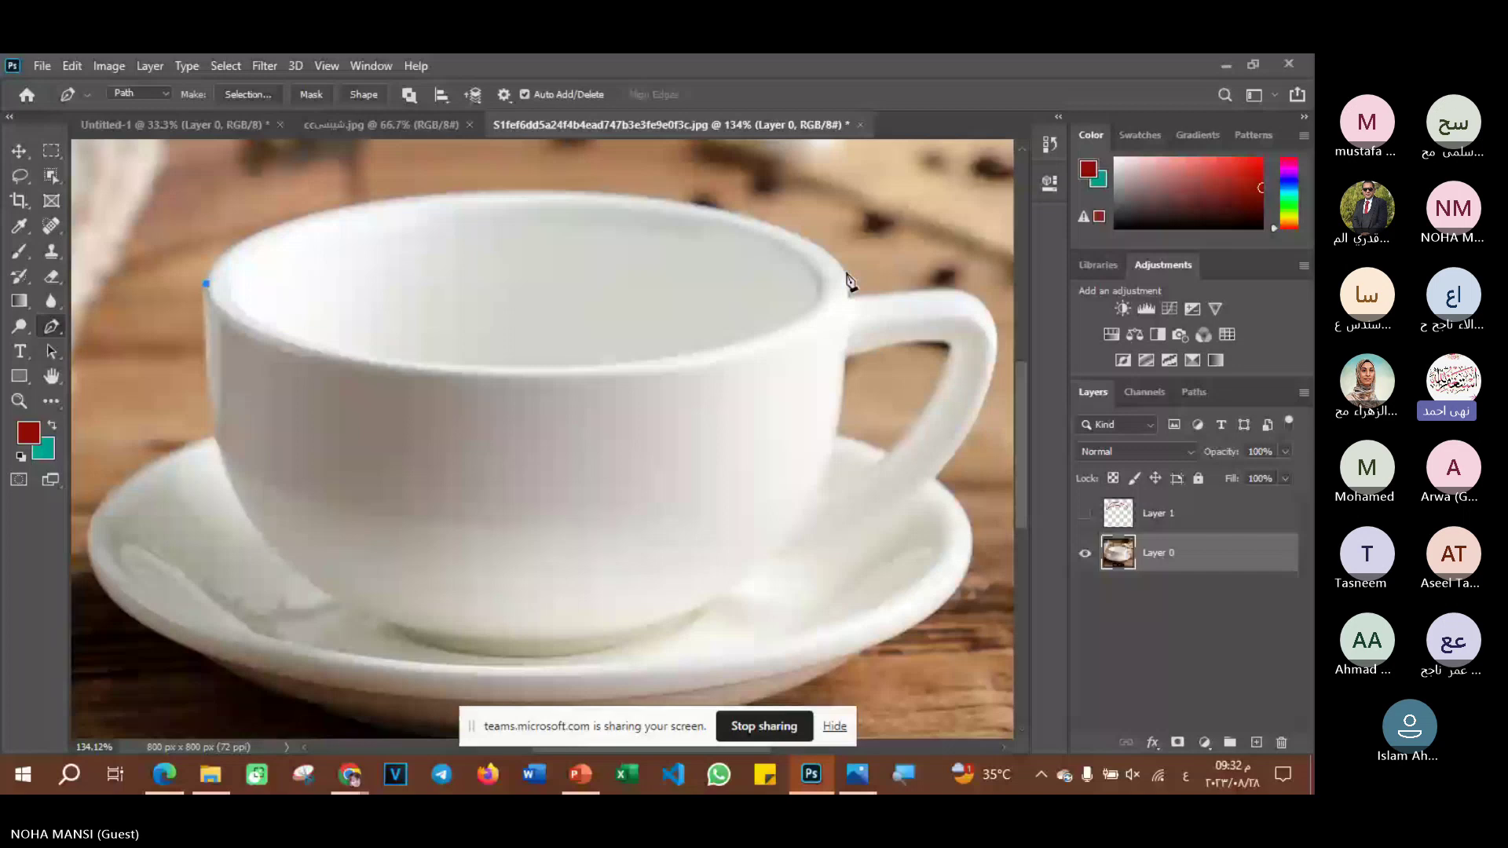
{"action": "left_click_drag", "start_coordinate": [845, 273], "coordinate": [857, 289]}
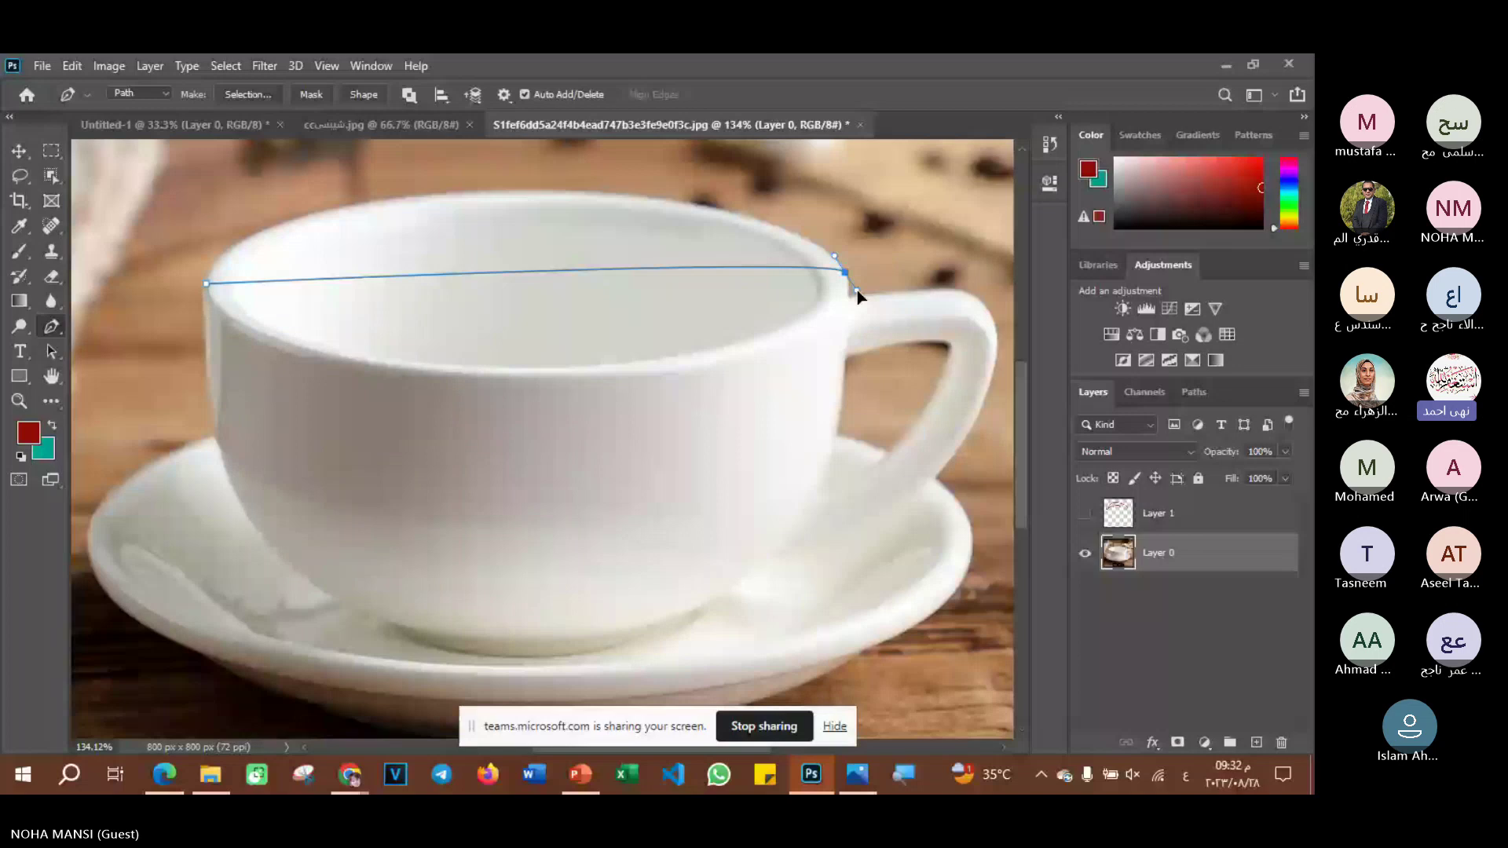
{"action": "left_click_drag", "start_coordinate": [856, 290], "coordinate": [971, 421]}
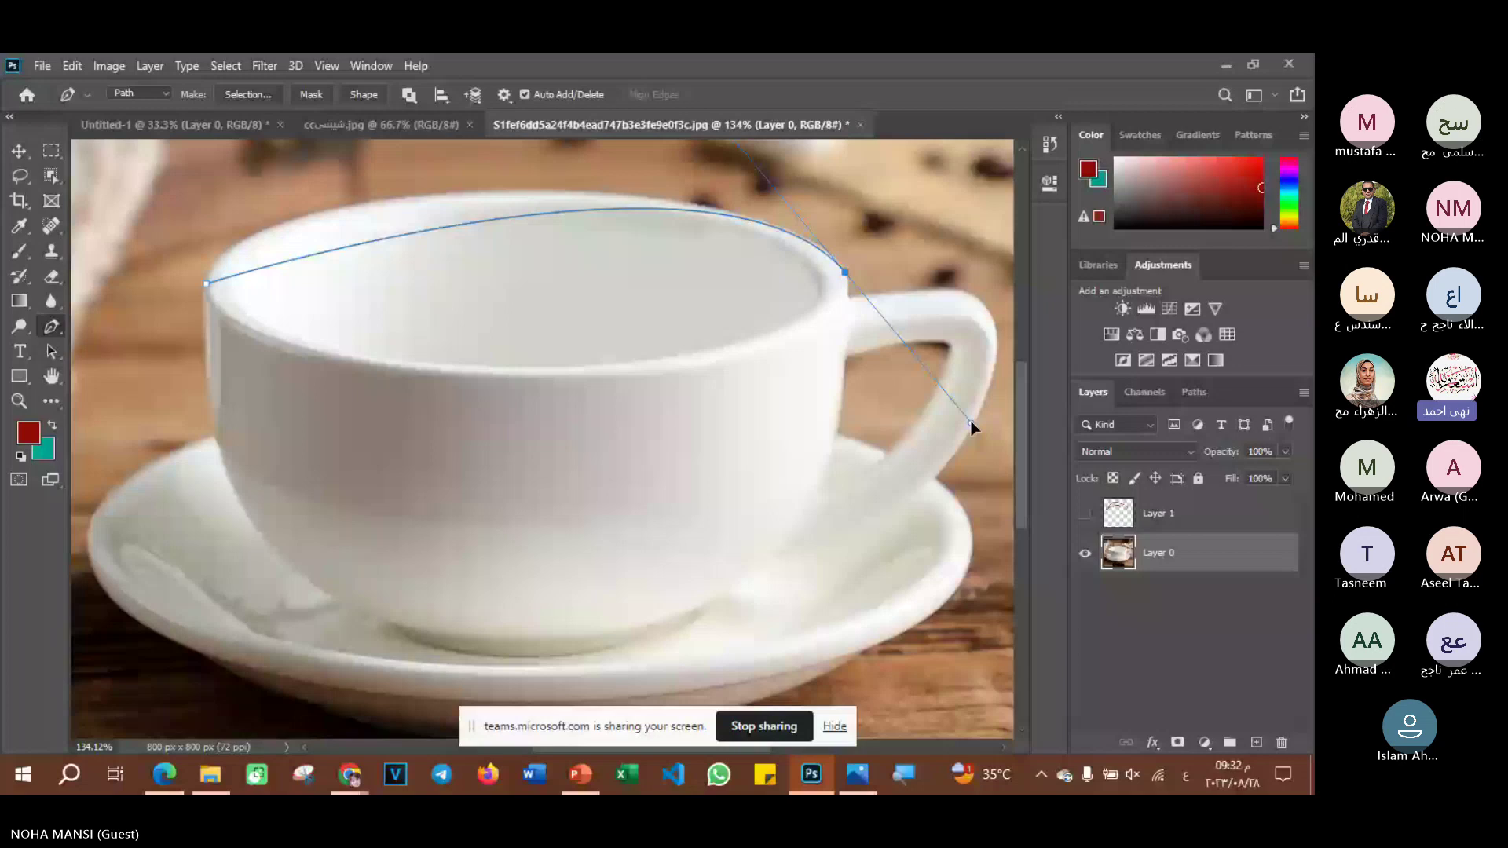
{"action": "left_click_drag", "start_coordinate": [971, 421], "coordinate": [997, 436]}
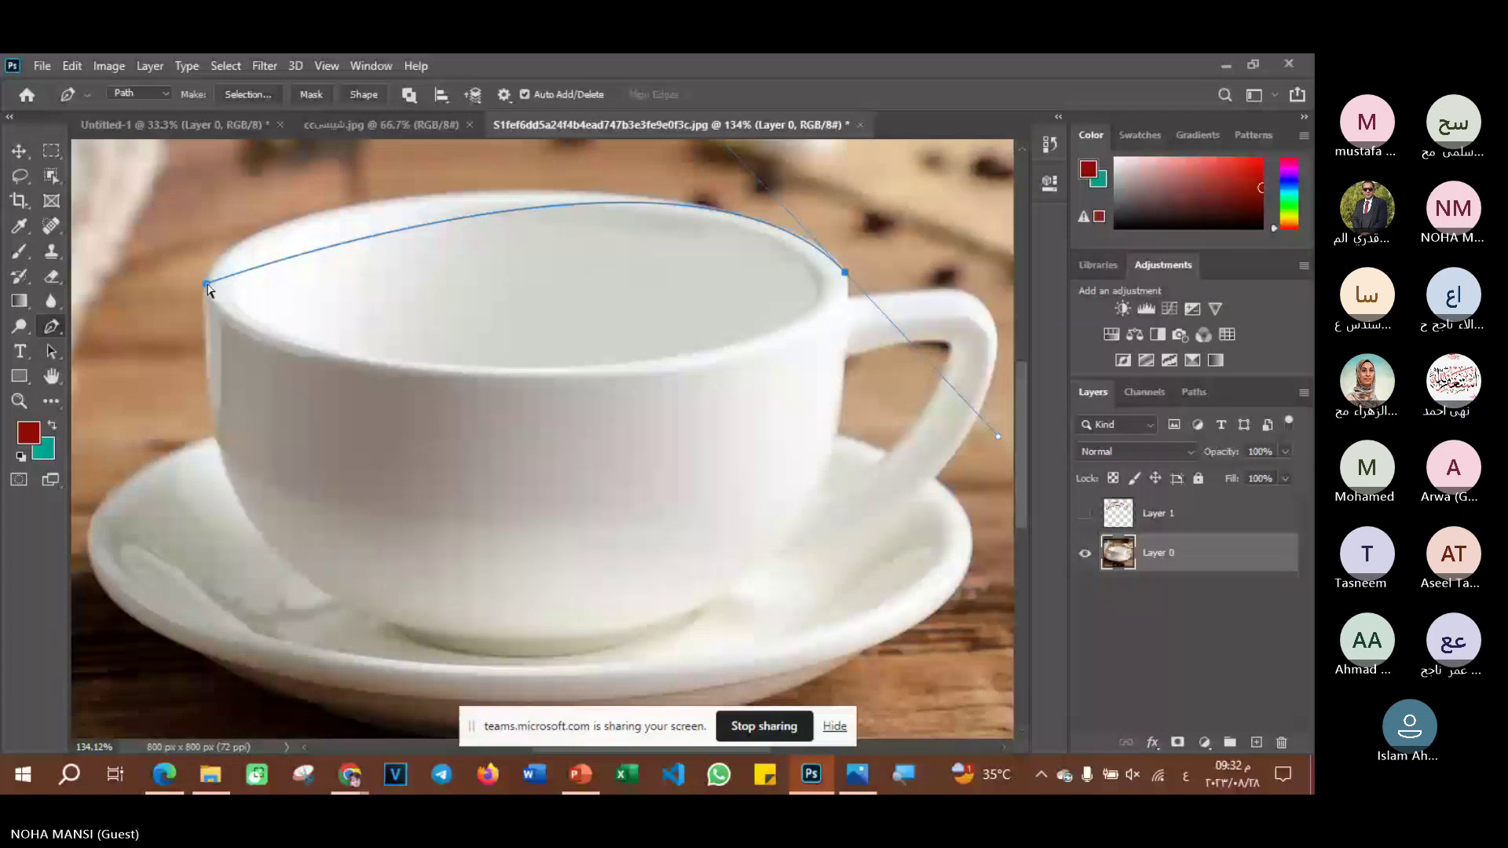
{"action": "left_click_drag", "start_coordinate": [207, 283], "coordinate": [210, 279]}
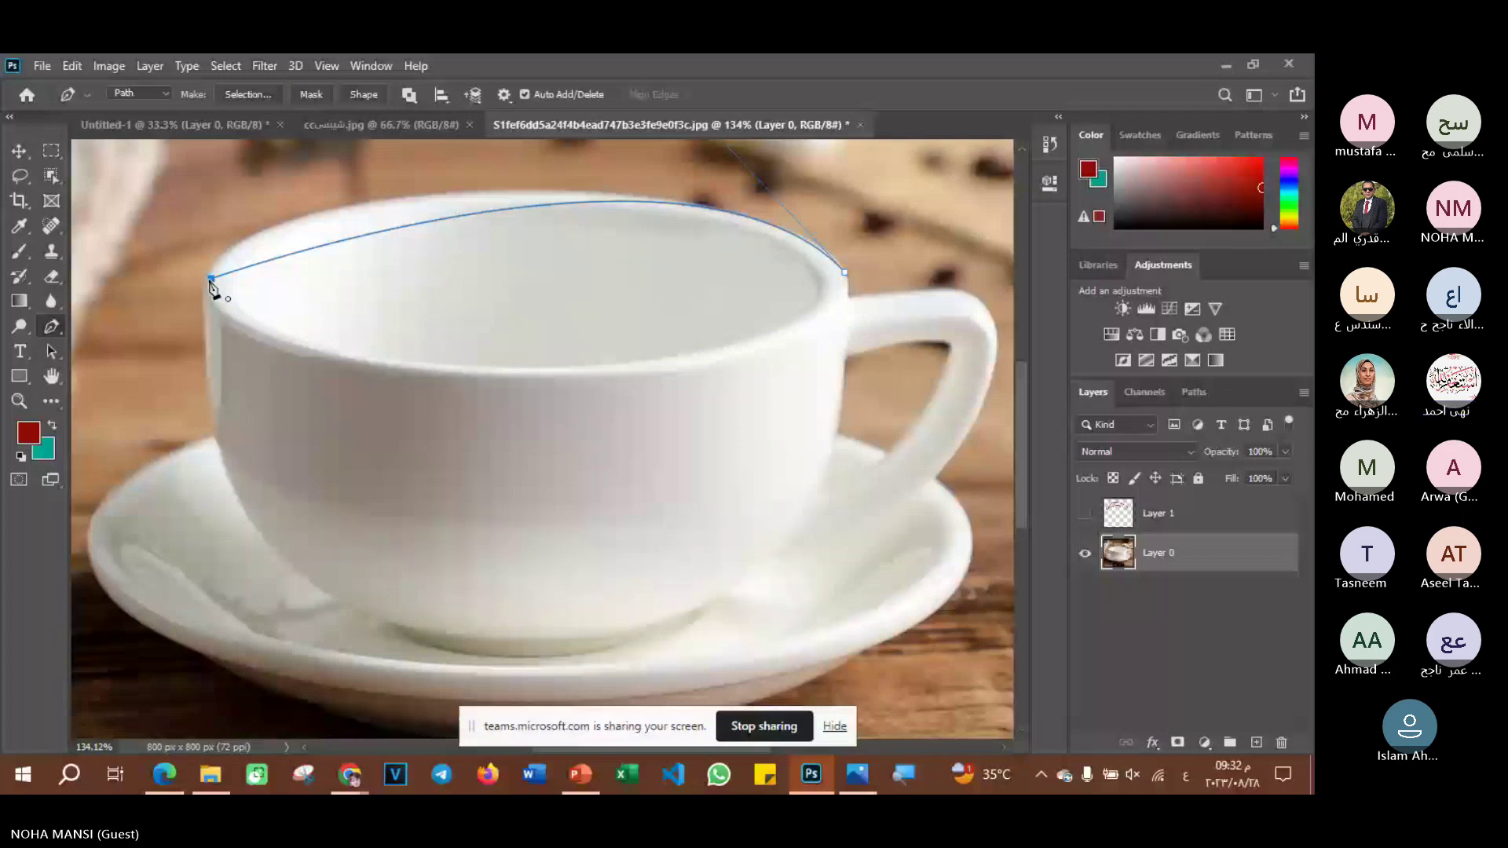
{"action": "left_click_drag", "start_coordinate": [210, 278], "coordinate": [206, 289]}
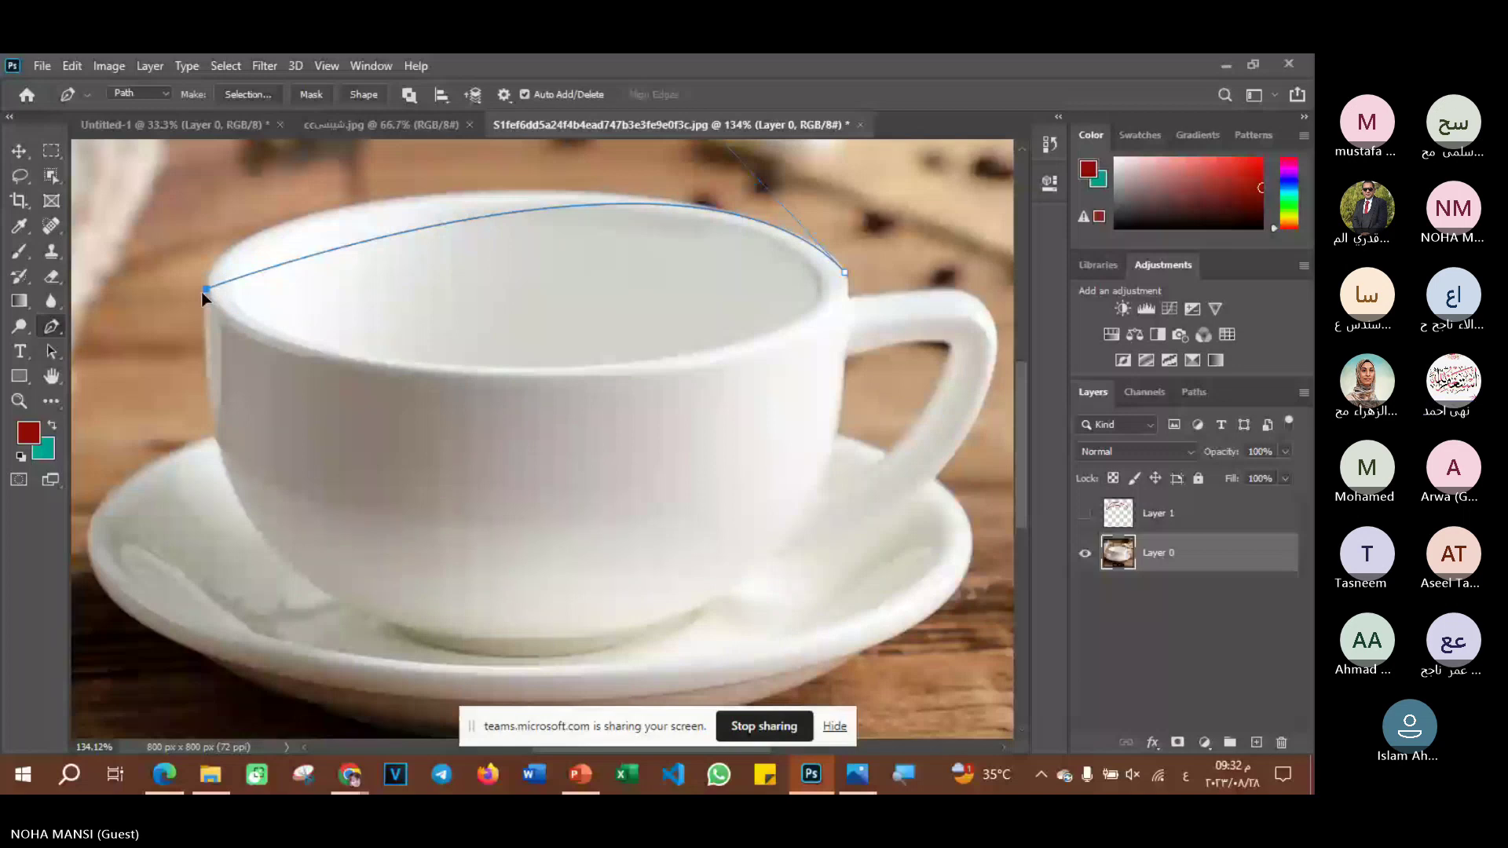
- Resume the path at the right rim anchor and add an anchor just below it on the cup's side
{"action": "key", "text": "ctrl+z"}
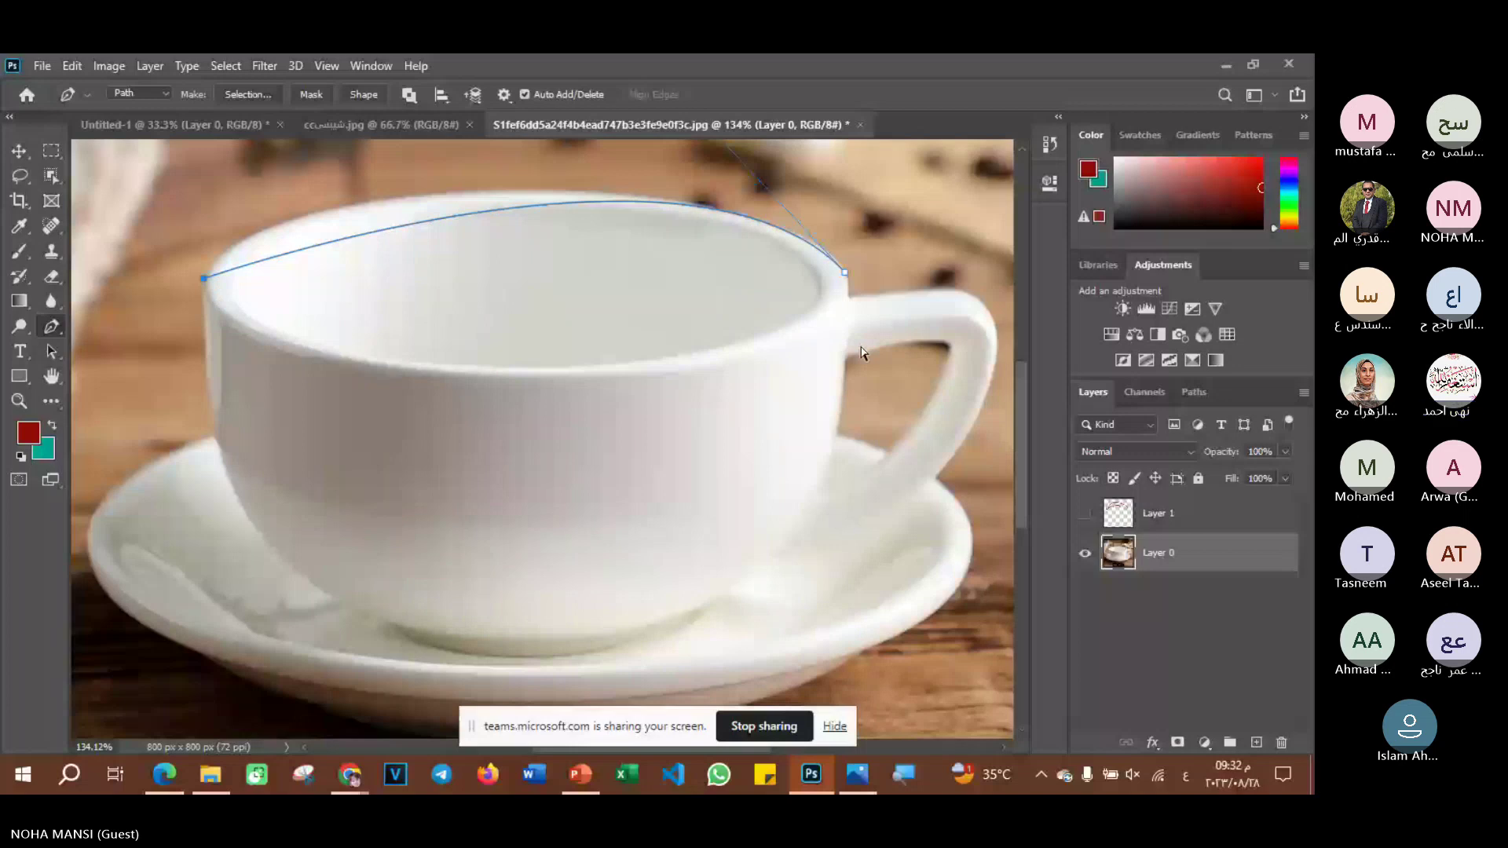
{"action": "left_click", "coordinate": [205, 281]}
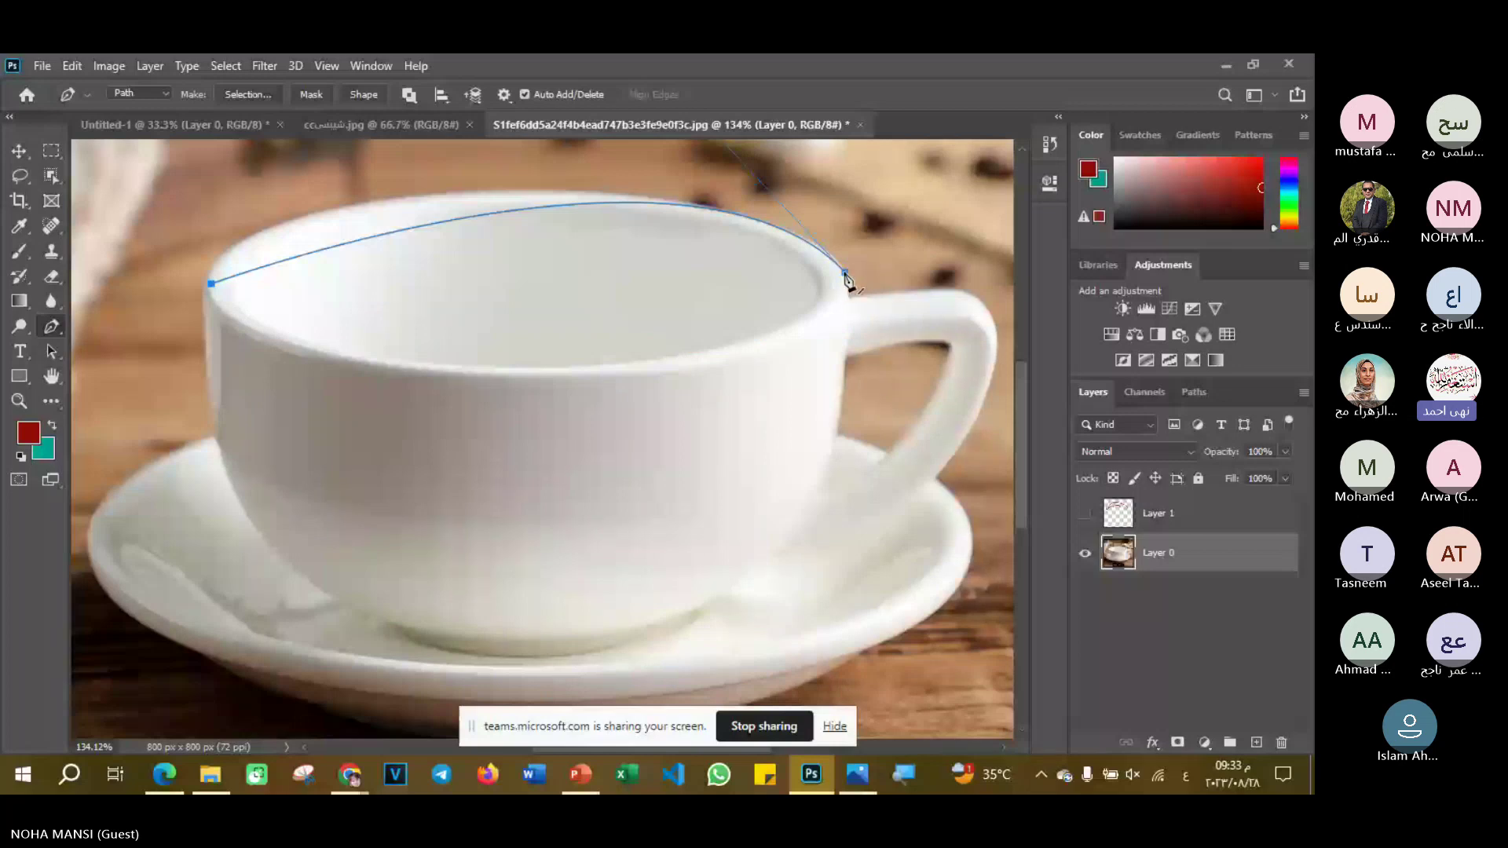
{"action": "left_click", "coordinate": [846, 273]}
{"action": "left_click_drag", "start_coordinate": [911, 346], "coordinate": [849, 301]}
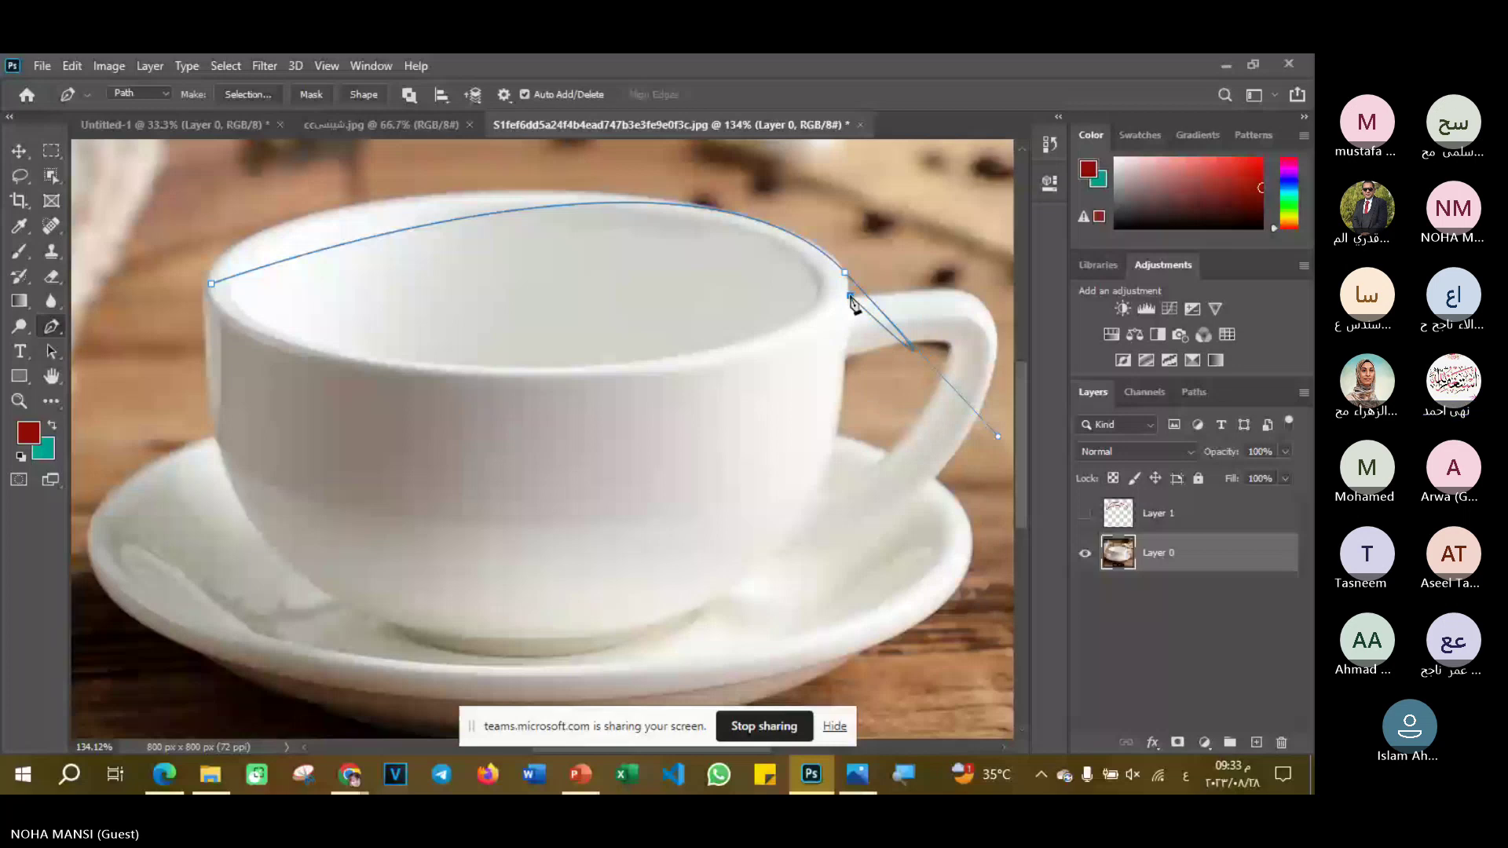
{"action": "left_click", "coordinate": [846, 279]}
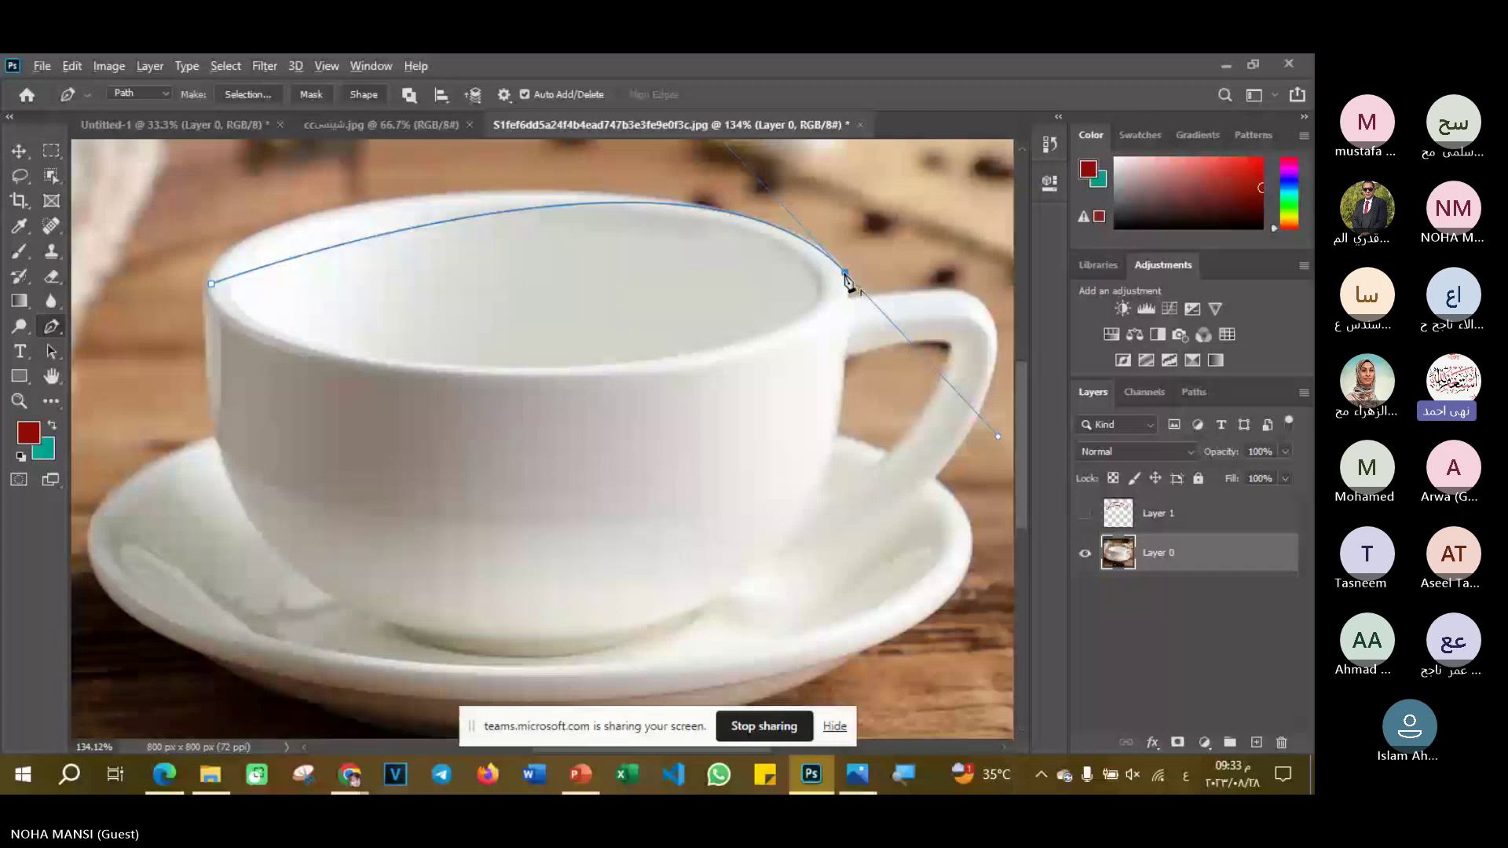
{"action": "left_click", "coordinate": [846, 272], "text": "alt"}
{"action": "left_click_drag", "start_coordinate": [850, 294], "coordinate": [848, 312]}
- Undo the side segment and reshape the right rim anchor and its handles into a clean corner
{"action": "scroll", "coordinate": [848, 312], "scroll_direction": "up", "scroll_amount": 5}
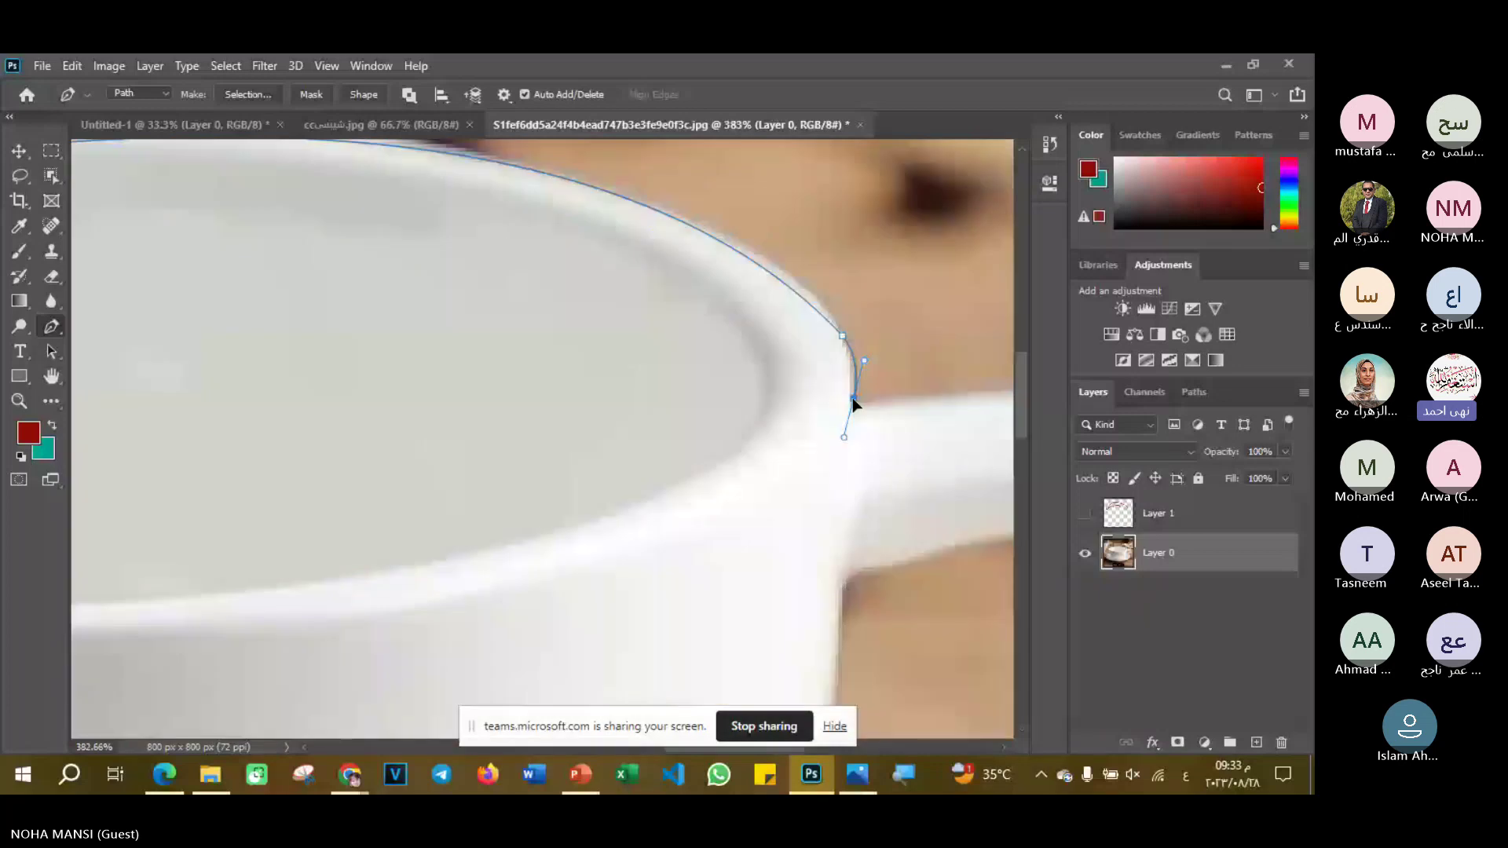
{"action": "left_click_drag", "start_coordinate": [854, 402], "coordinate": [850, 334]}
{"action": "key", "text": "ctrl+z"}
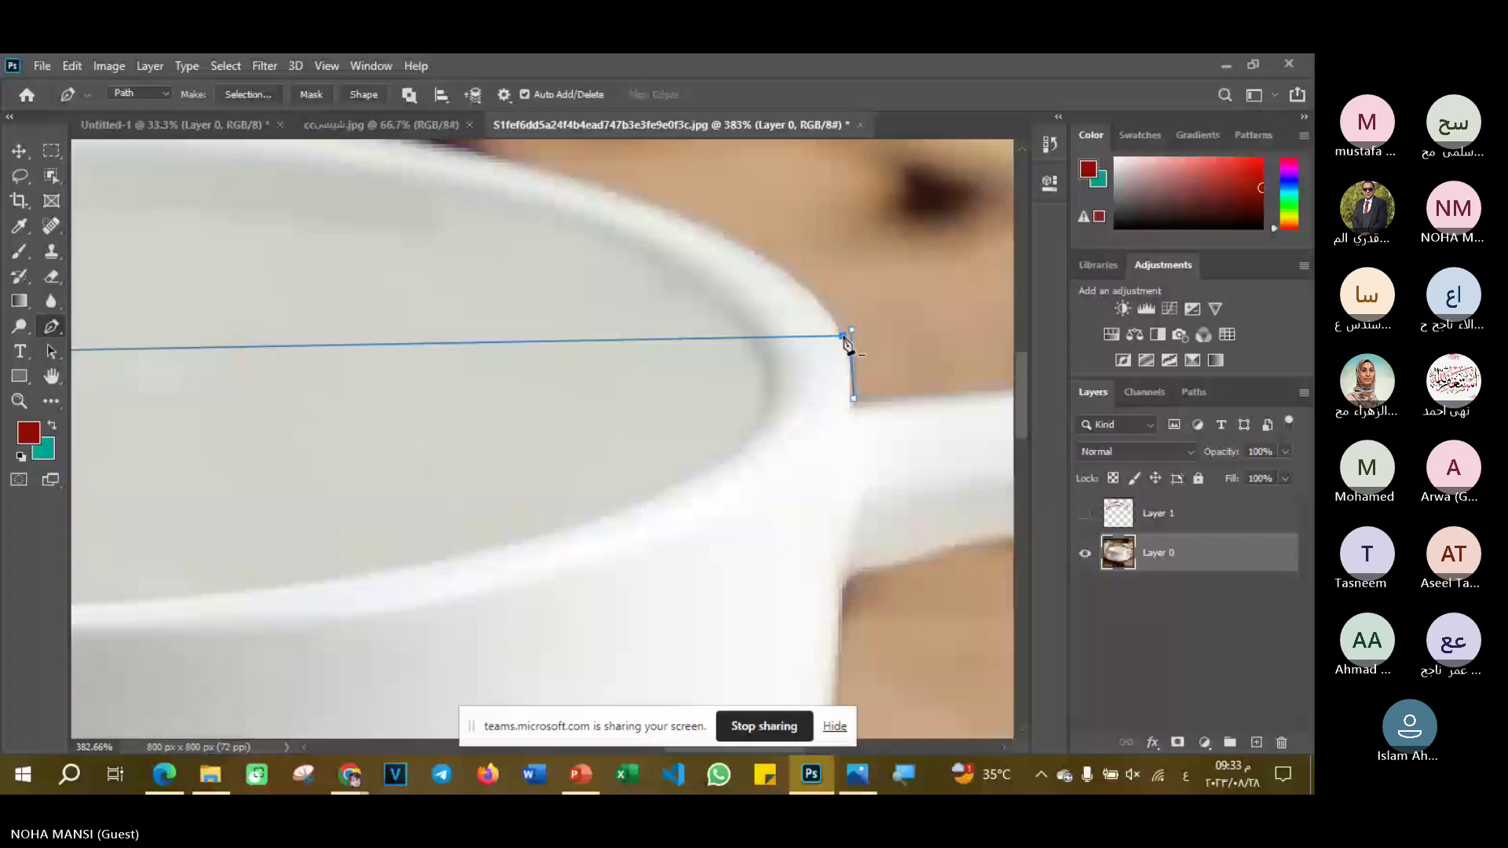
{"action": "left_click_drag", "start_coordinate": [842, 336], "coordinate": [842, 317]}
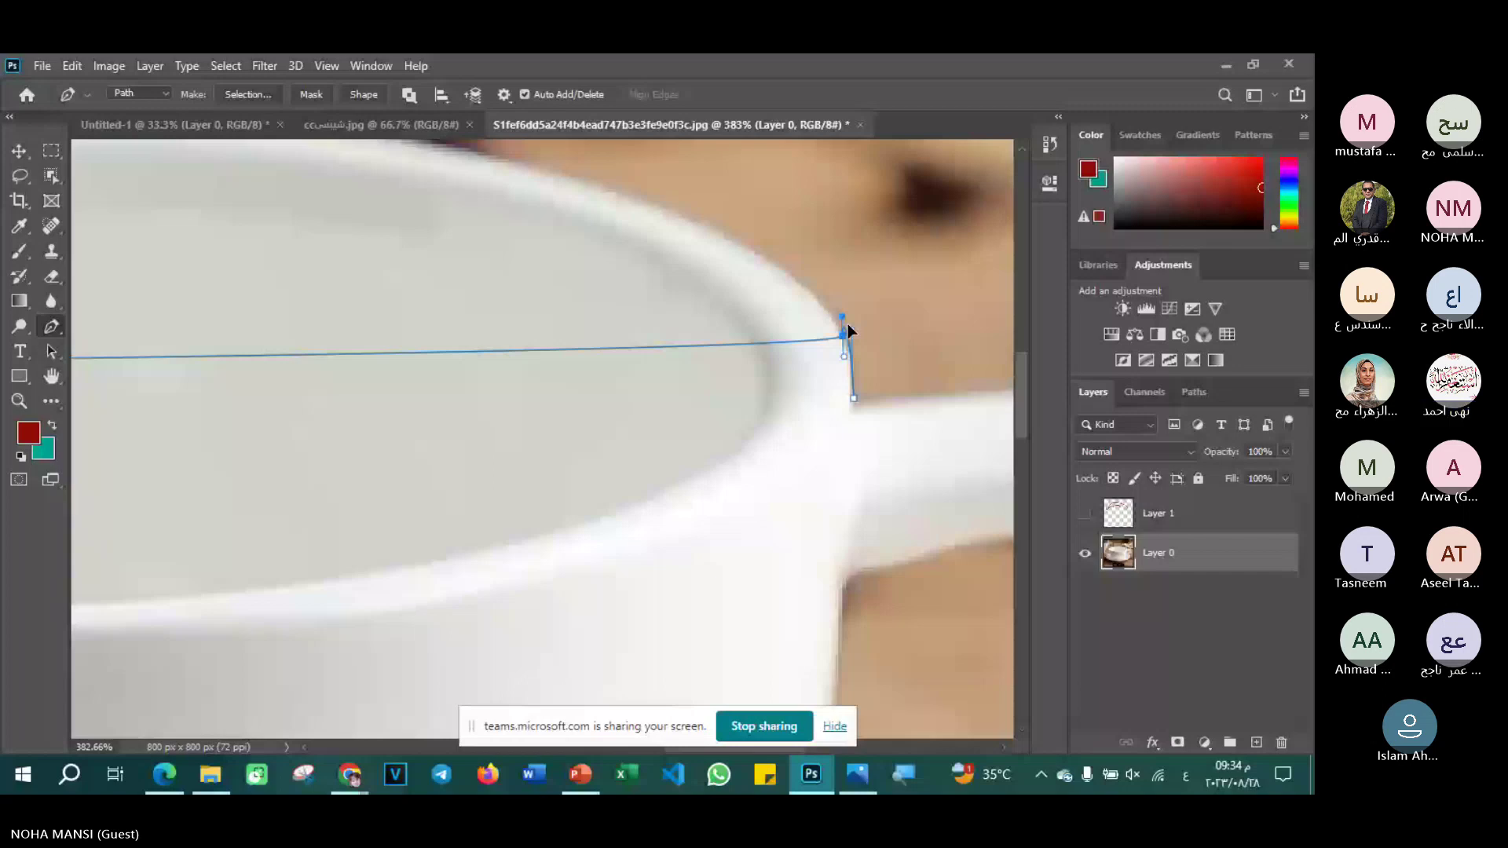
{"action": "left_click_drag", "start_coordinate": [843, 335], "coordinate": [831, 311]}
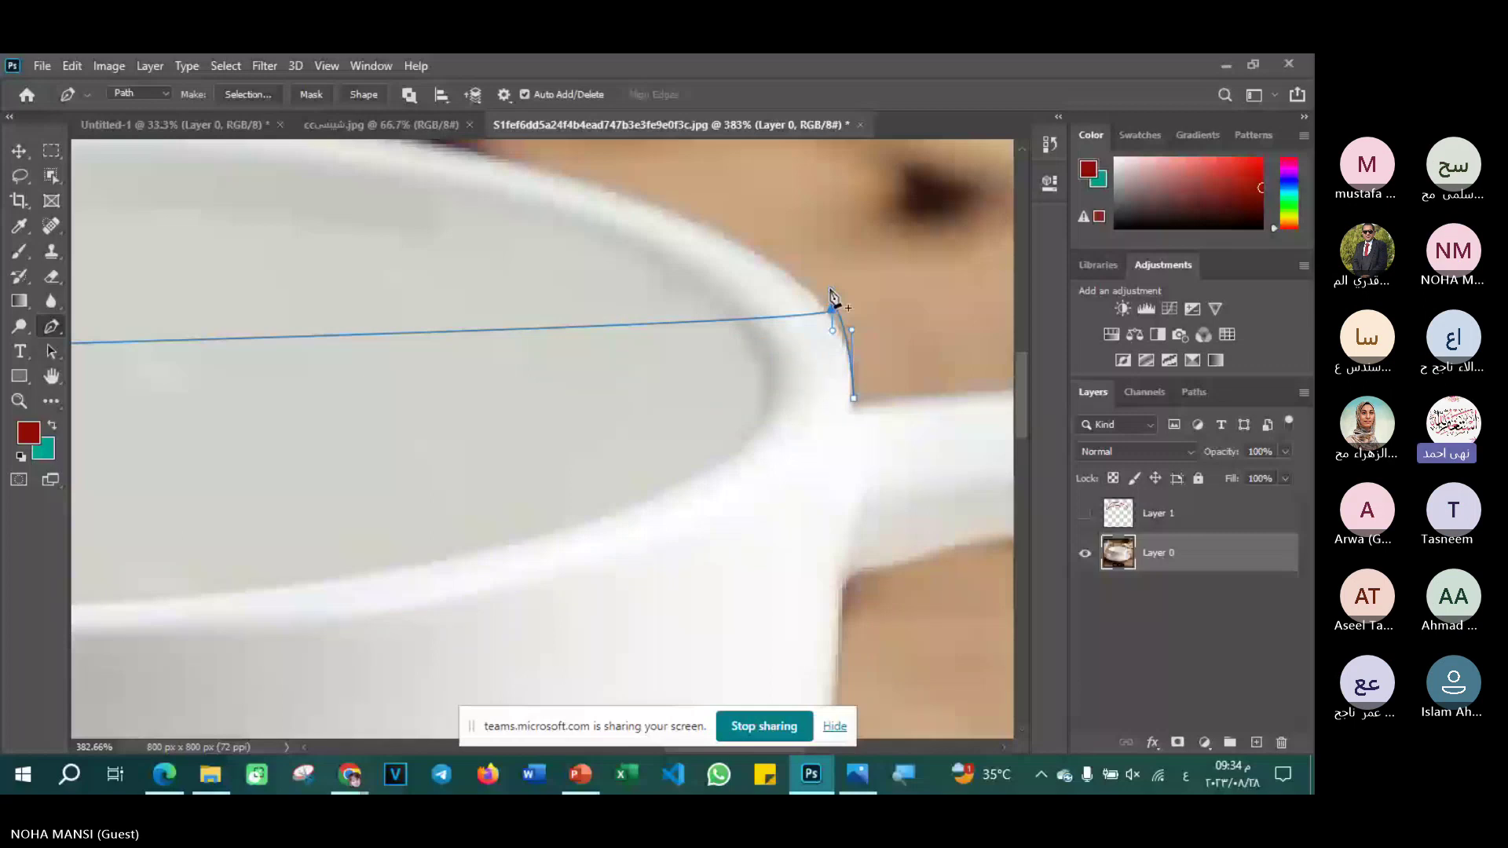
{"action": "left_click_drag", "start_coordinate": [832, 294], "coordinate": [840, 316]}
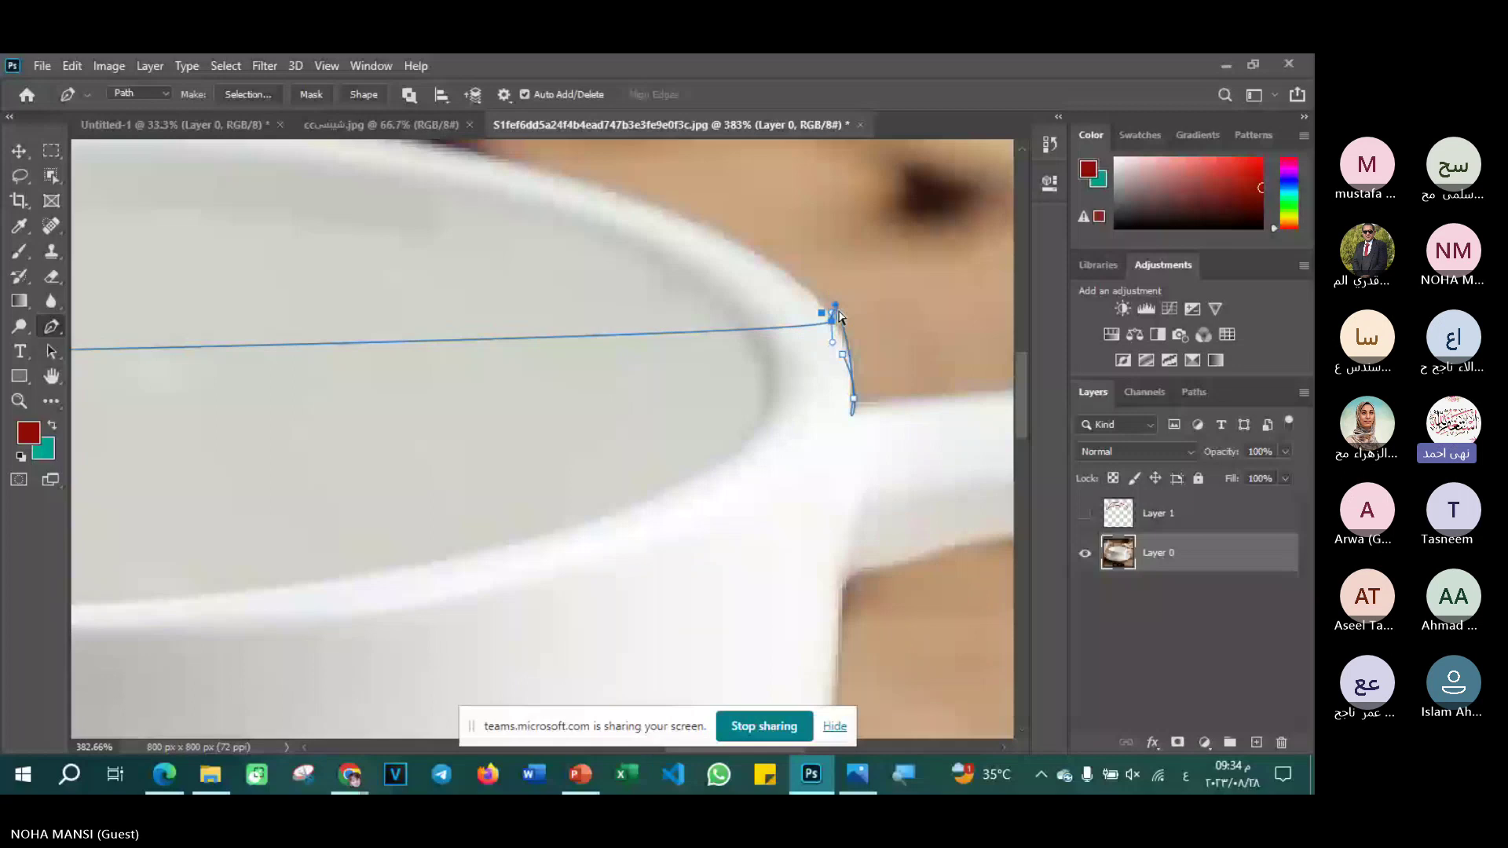
{"action": "left_click_drag", "start_coordinate": [840, 316], "coordinate": [844, 334]}
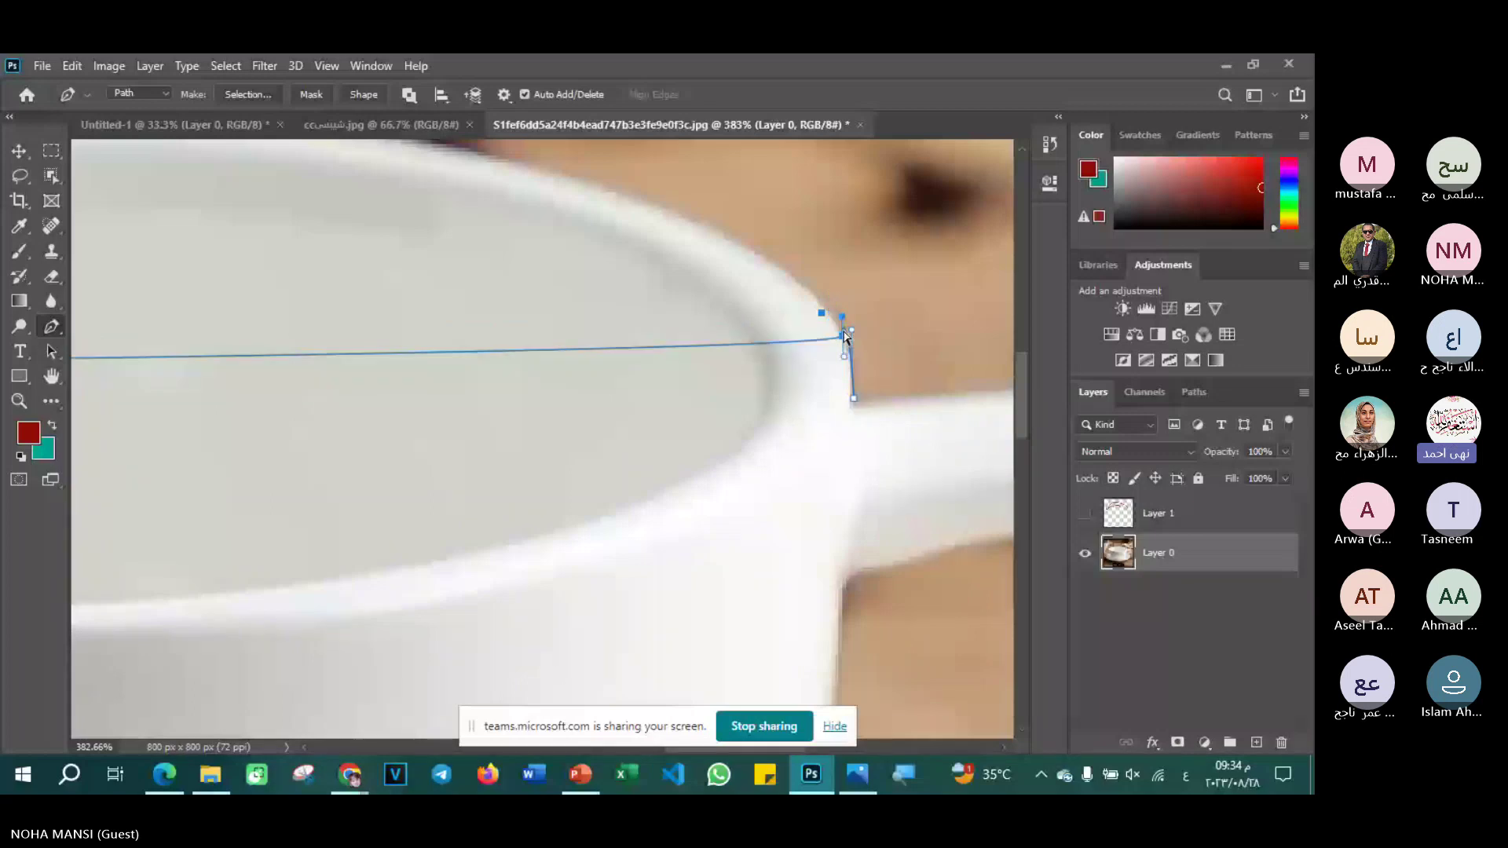
{"action": "left_click", "coordinate": [844, 337], "text": "alt"}
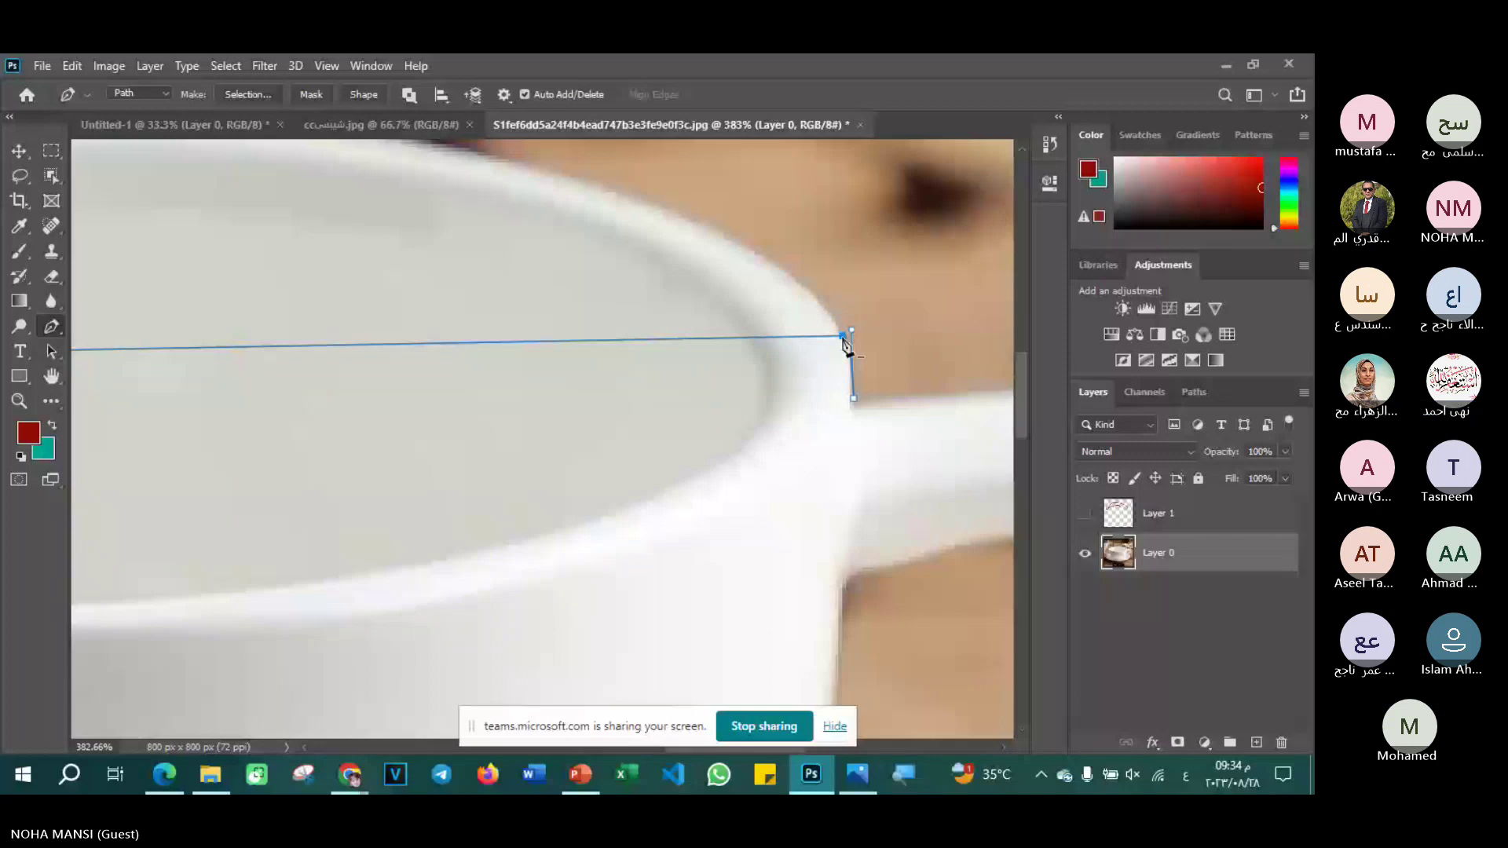
{"action": "left_click_drag", "start_coordinate": [843, 338], "coordinate": [834, 325]}
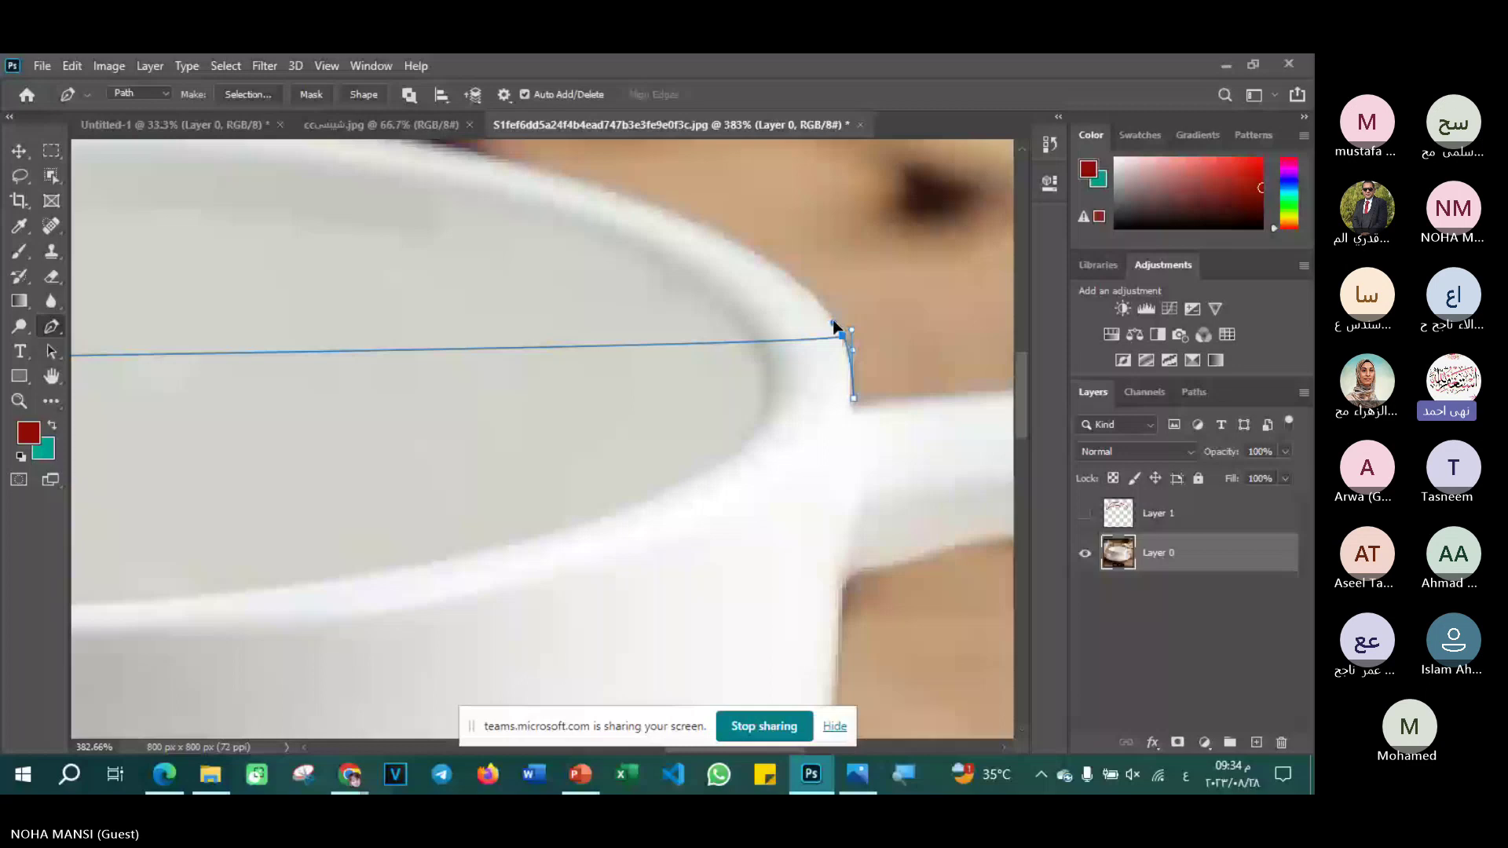
{"action": "scroll", "coordinate": [778, 375], "scroll_direction": "down", "scroll_amount": 5}
- Arc the rim segment upward from the right anchor and close the path at the left start anchor
{"action": "scroll", "coordinate": [778, 385], "scroll_direction": "down", "scroll_amount": 1}
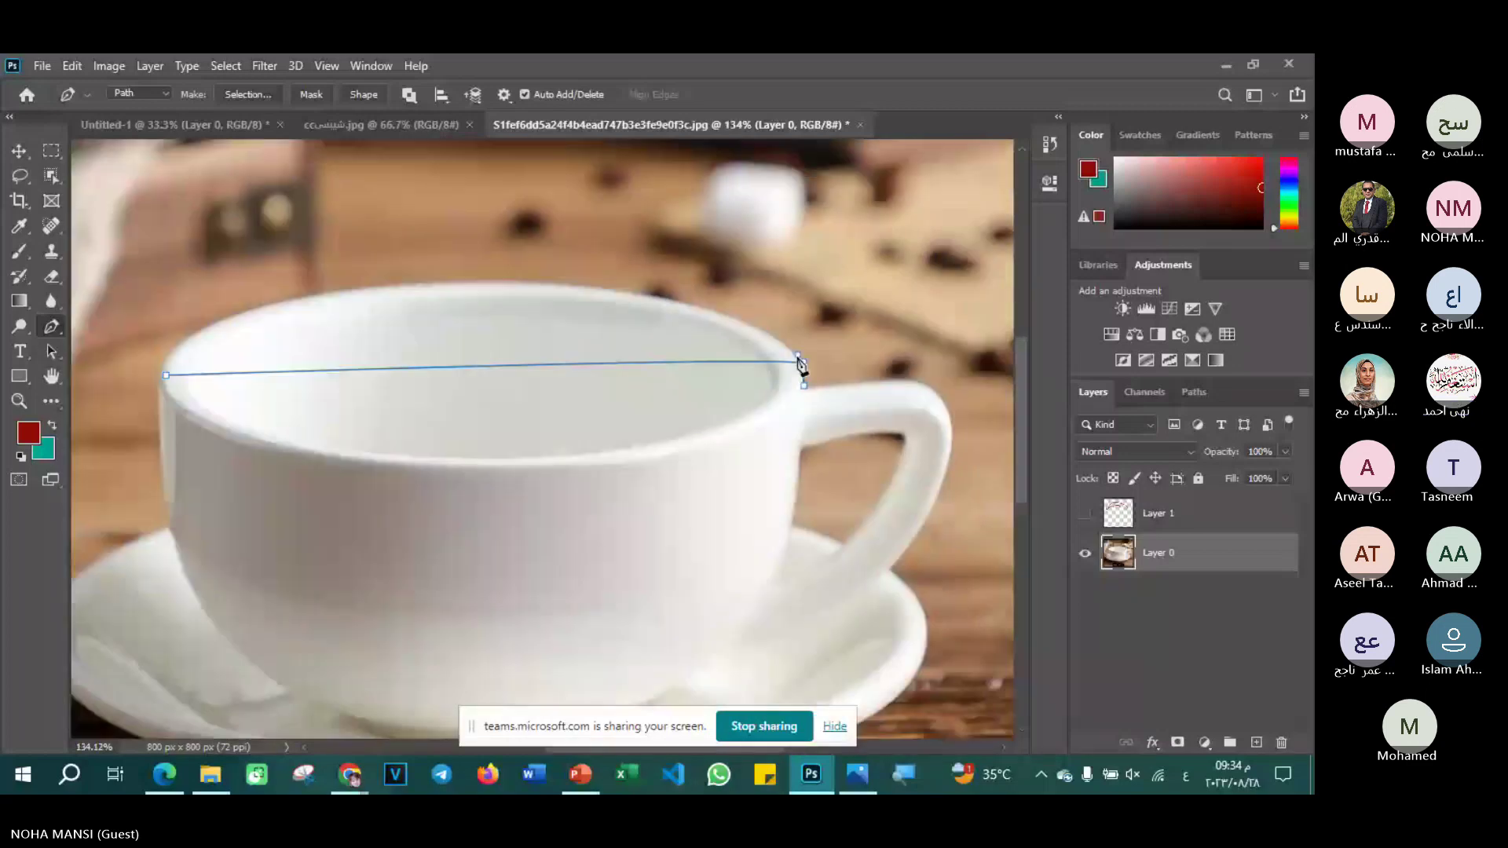
{"action": "left_click_drag", "start_coordinate": [801, 365], "coordinate": [798, 358]}
{"action": "left_click_drag", "start_coordinate": [798, 358], "coordinate": [665, 204]}
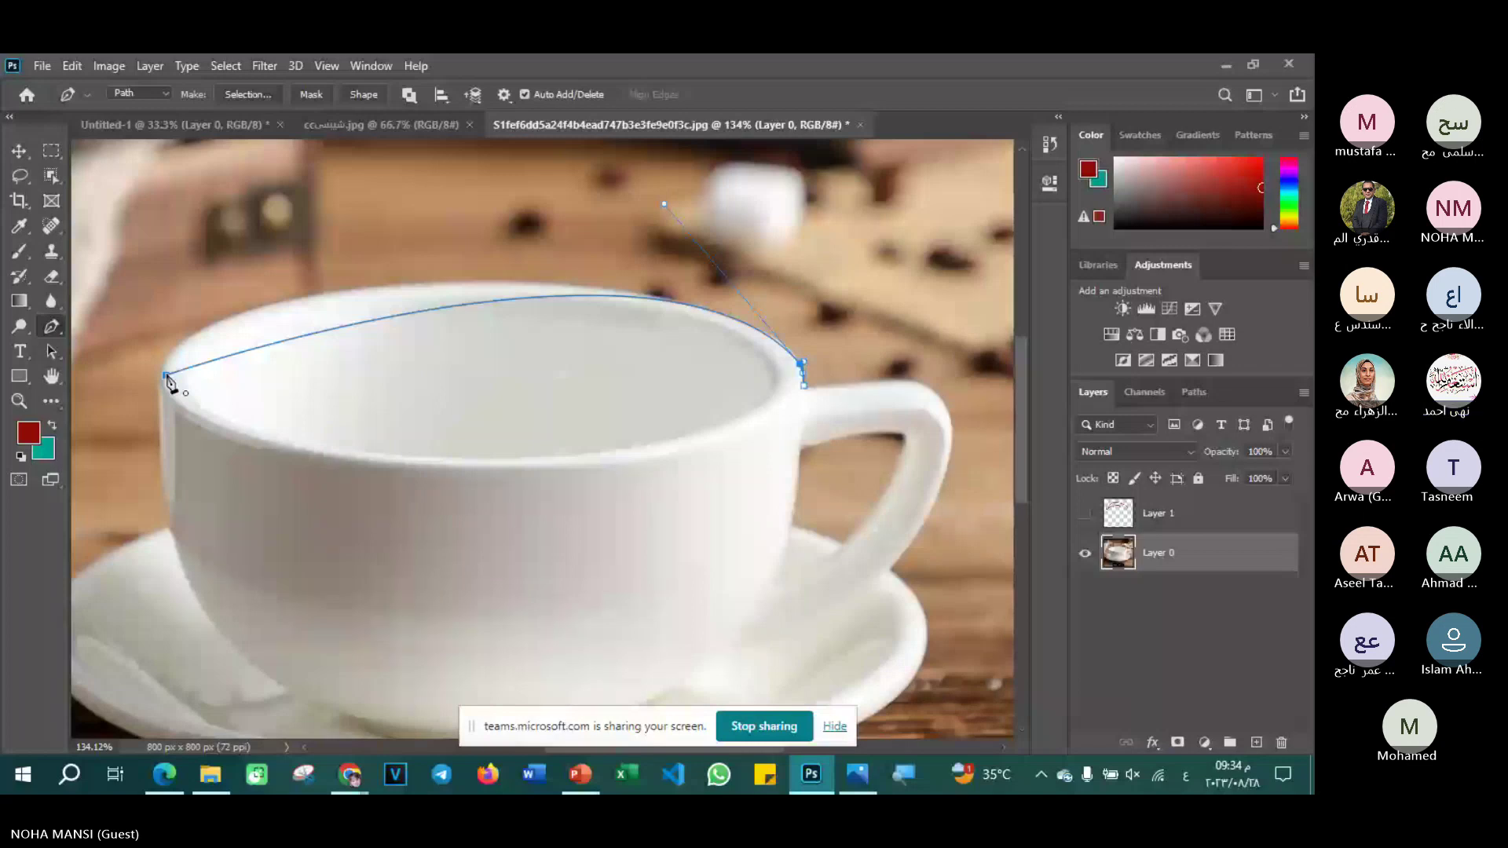
{"action": "left_click", "coordinate": [166, 376]}
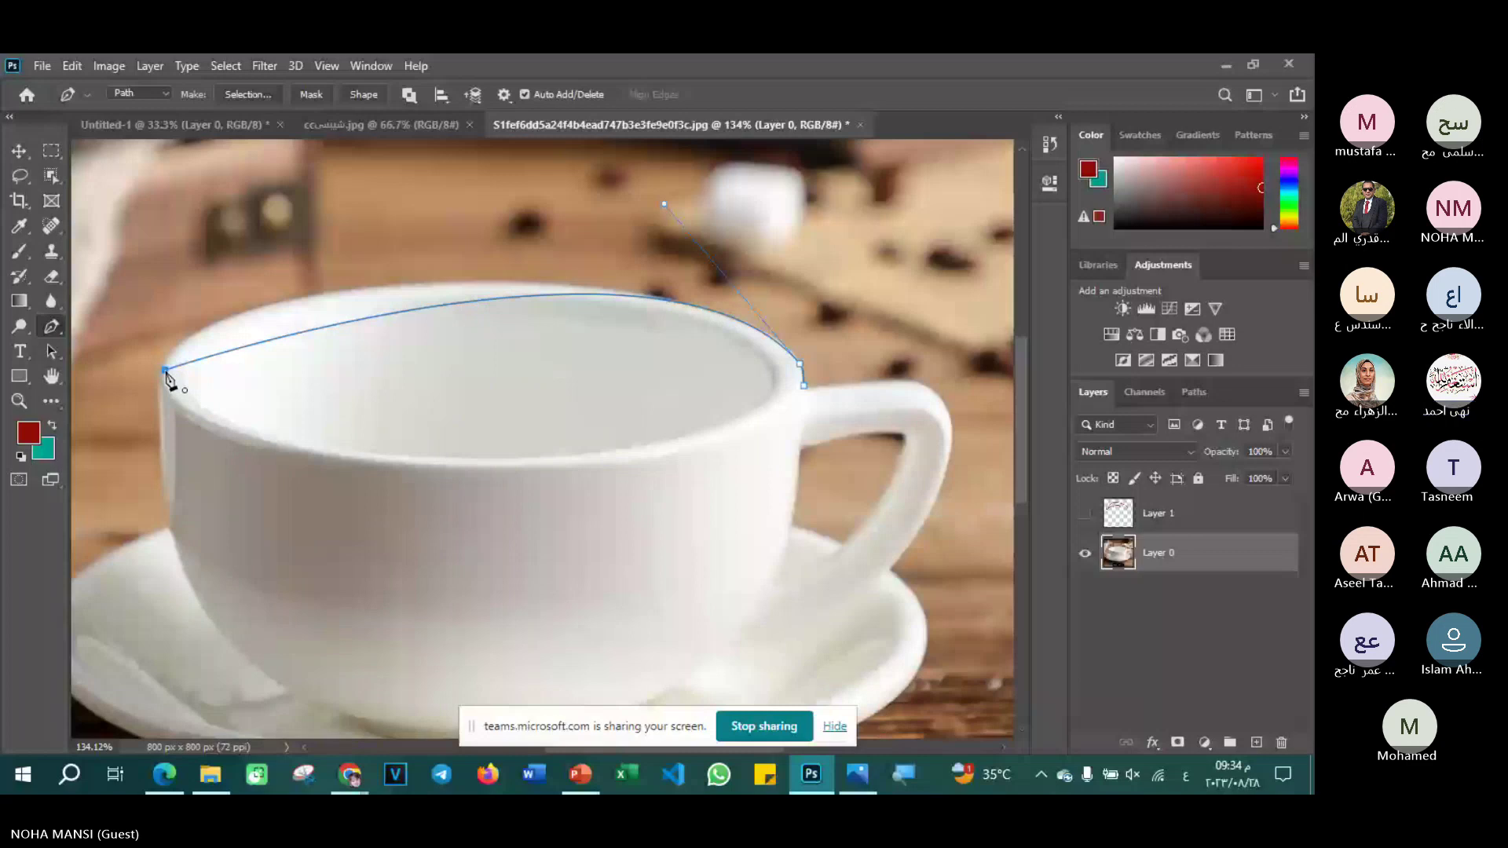
{"action": "left_click_drag", "start_coordinate": [166, 377], "coordinate": [164, 368]}
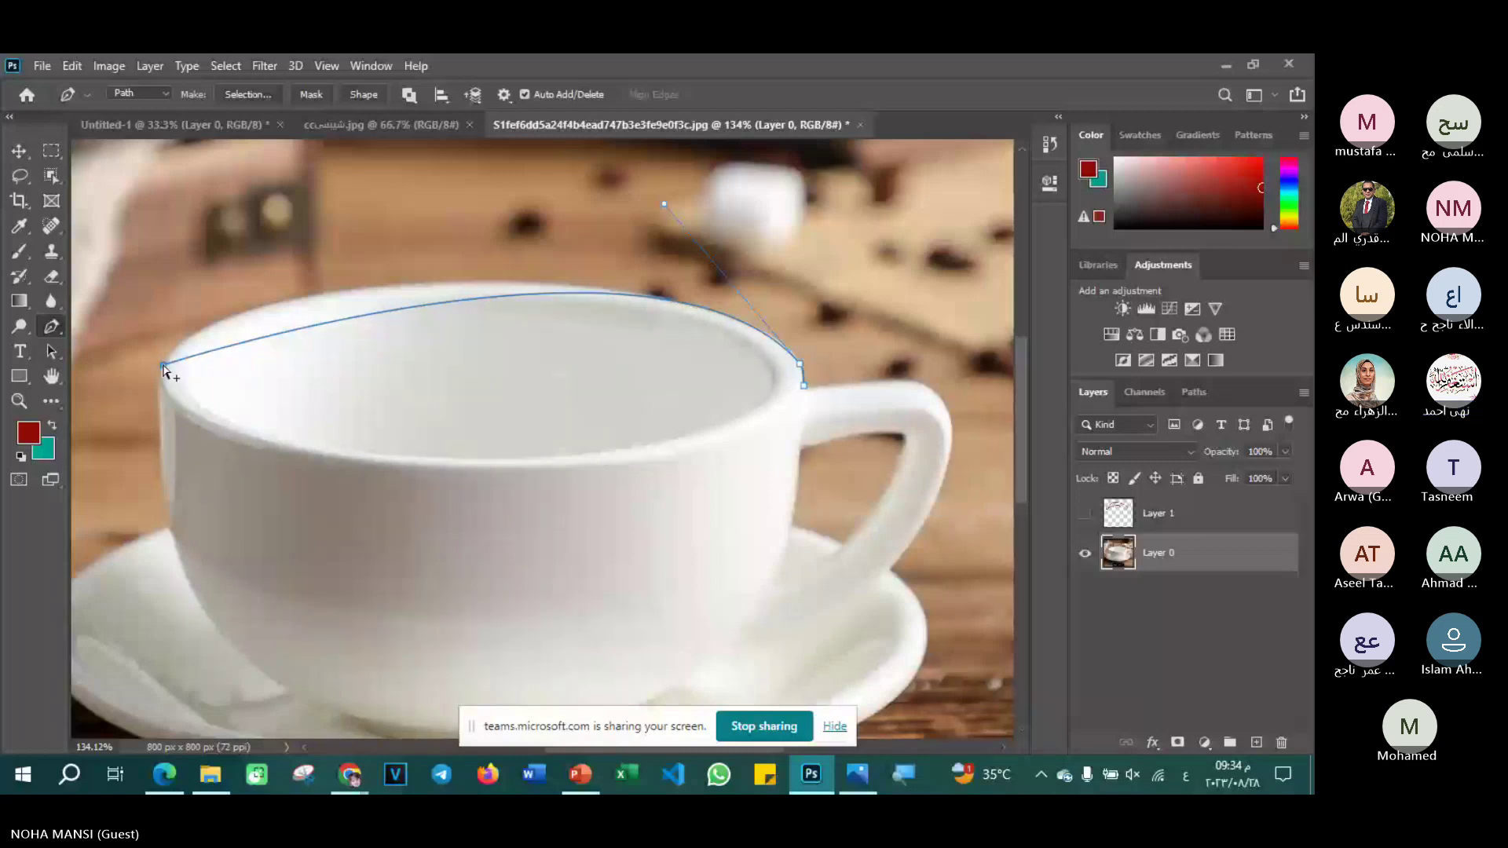
{"action": "left_click", "coordinate": [163, 367]}
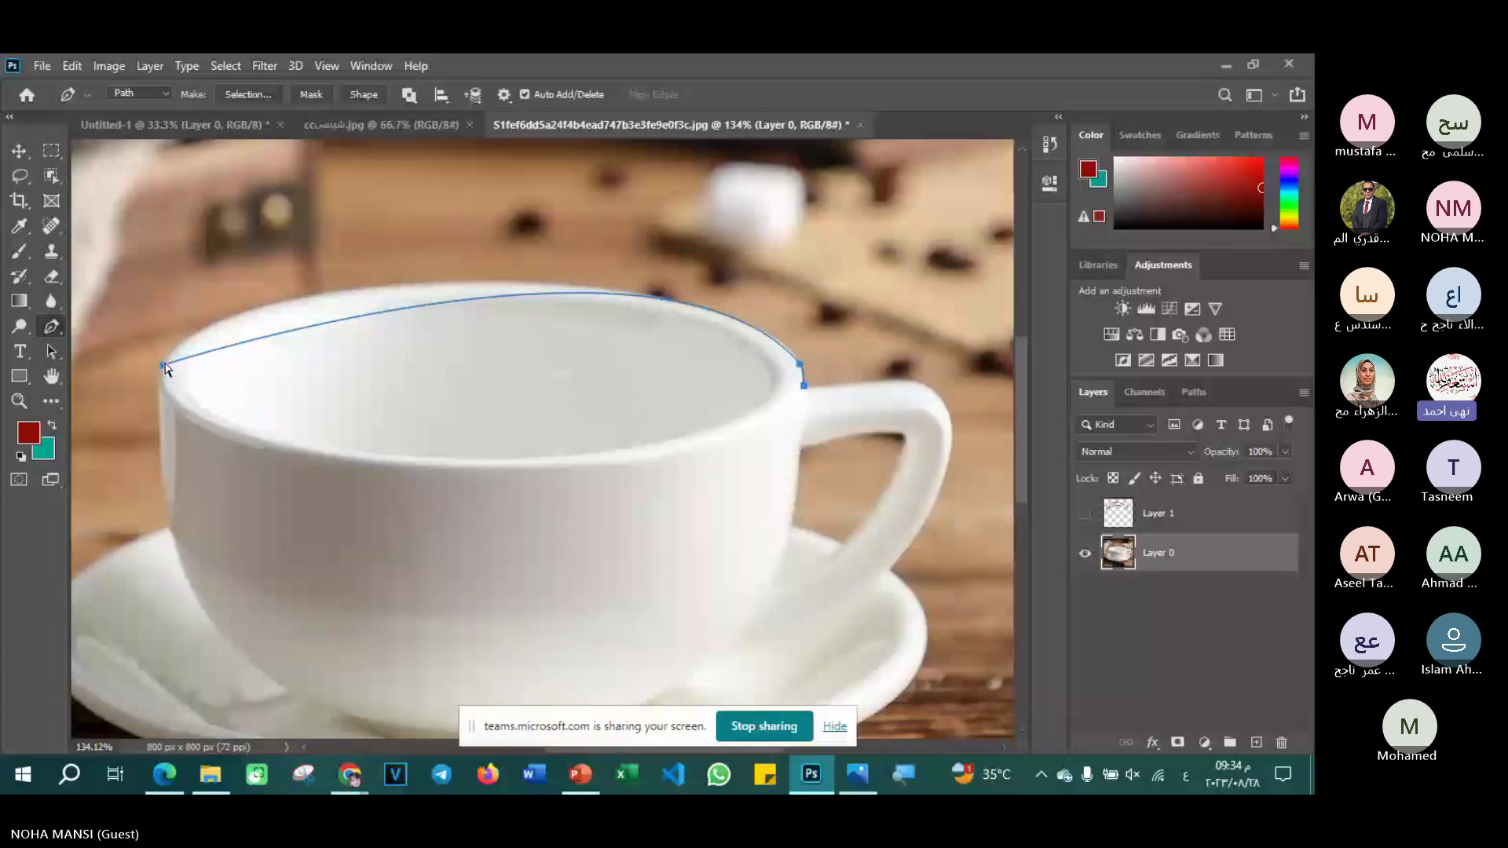
{"action": "left_click", "coordinate": [163, 367]}
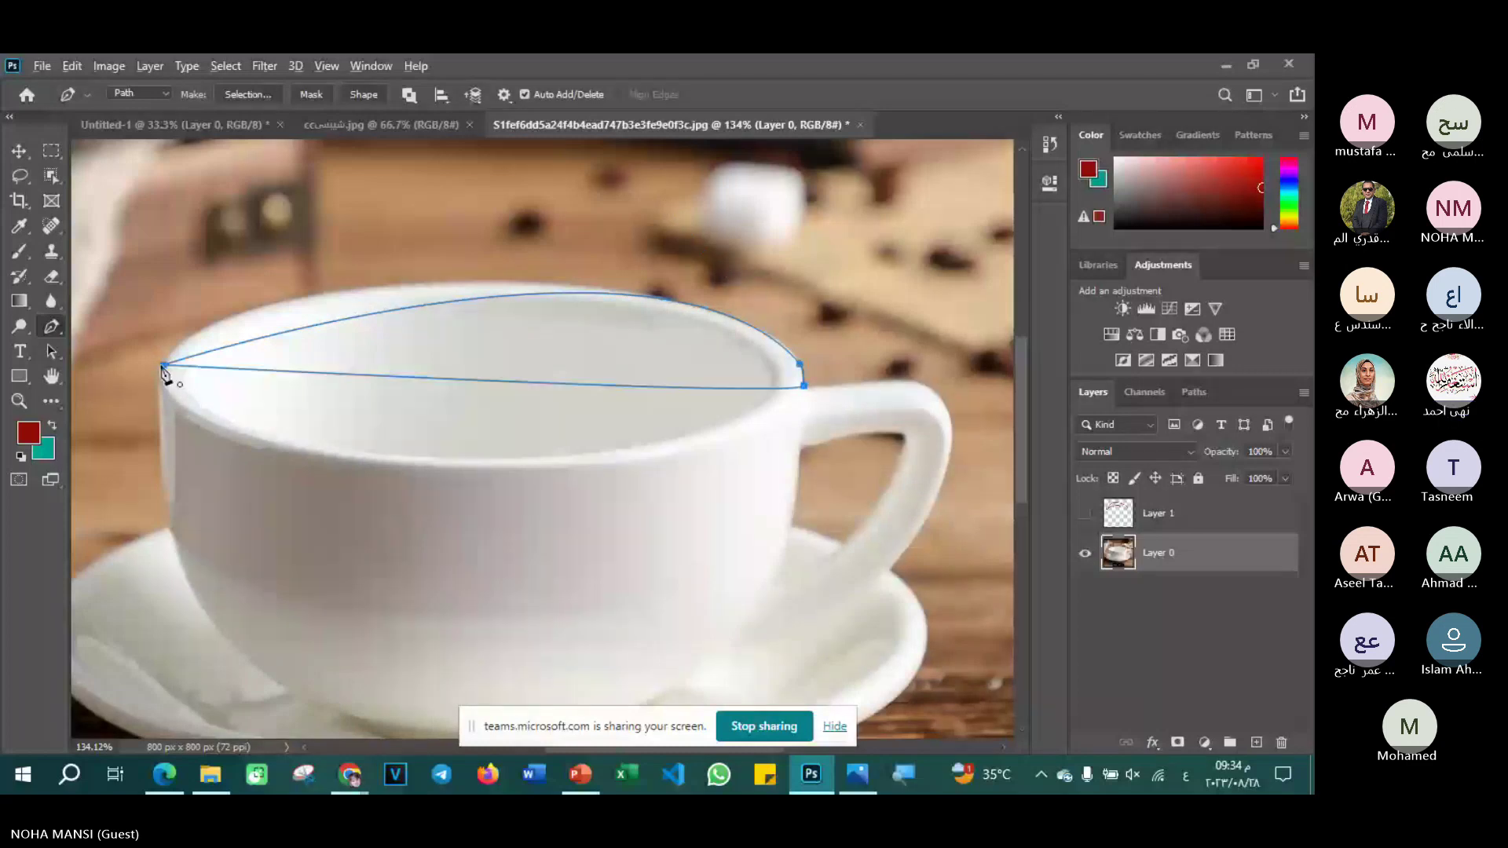
{"action": "left_click", "coordinate": [164, 374]}
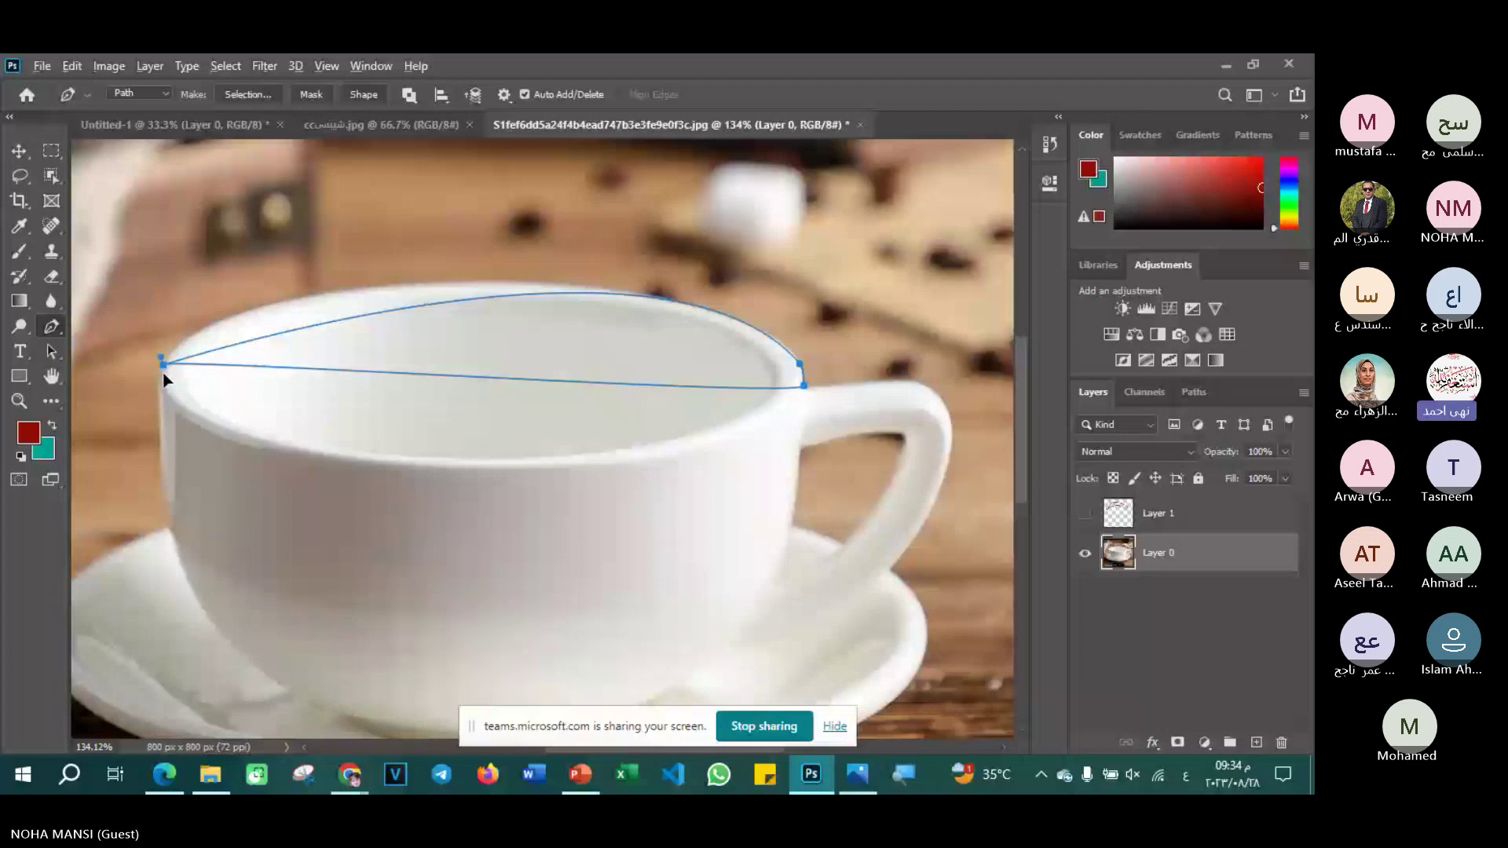
- Undo the closing segment, extend the path along the handle's top, and adjust the rim anchor's curve
{"action": "key", "text": "ctrl+z"}
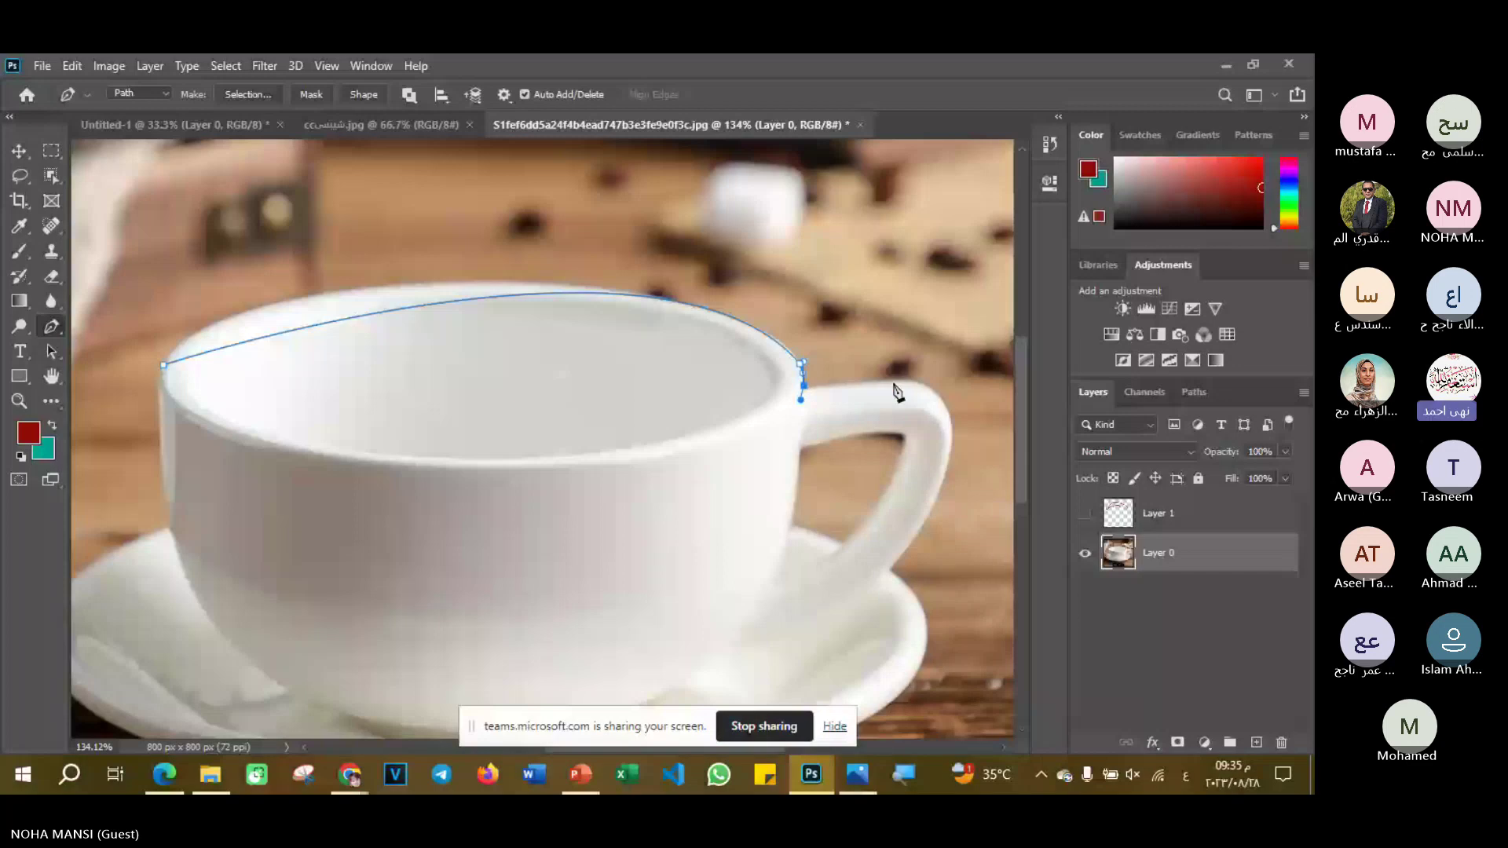
{"action": "left_click_drag", "start_coordinate": [898, 383], "coordinate": [939, 390]}
{"action": "left_click_drag", "start_coordinate": [940, 388], "coordinate": [949, 388]}
{"action": "left_click", "coordinate": [805, 387], "text": "ctrl"}
{"action": "scroll", "coordinate": [805, 391], "scroll_direction": "up", "scroll_amount": 2}
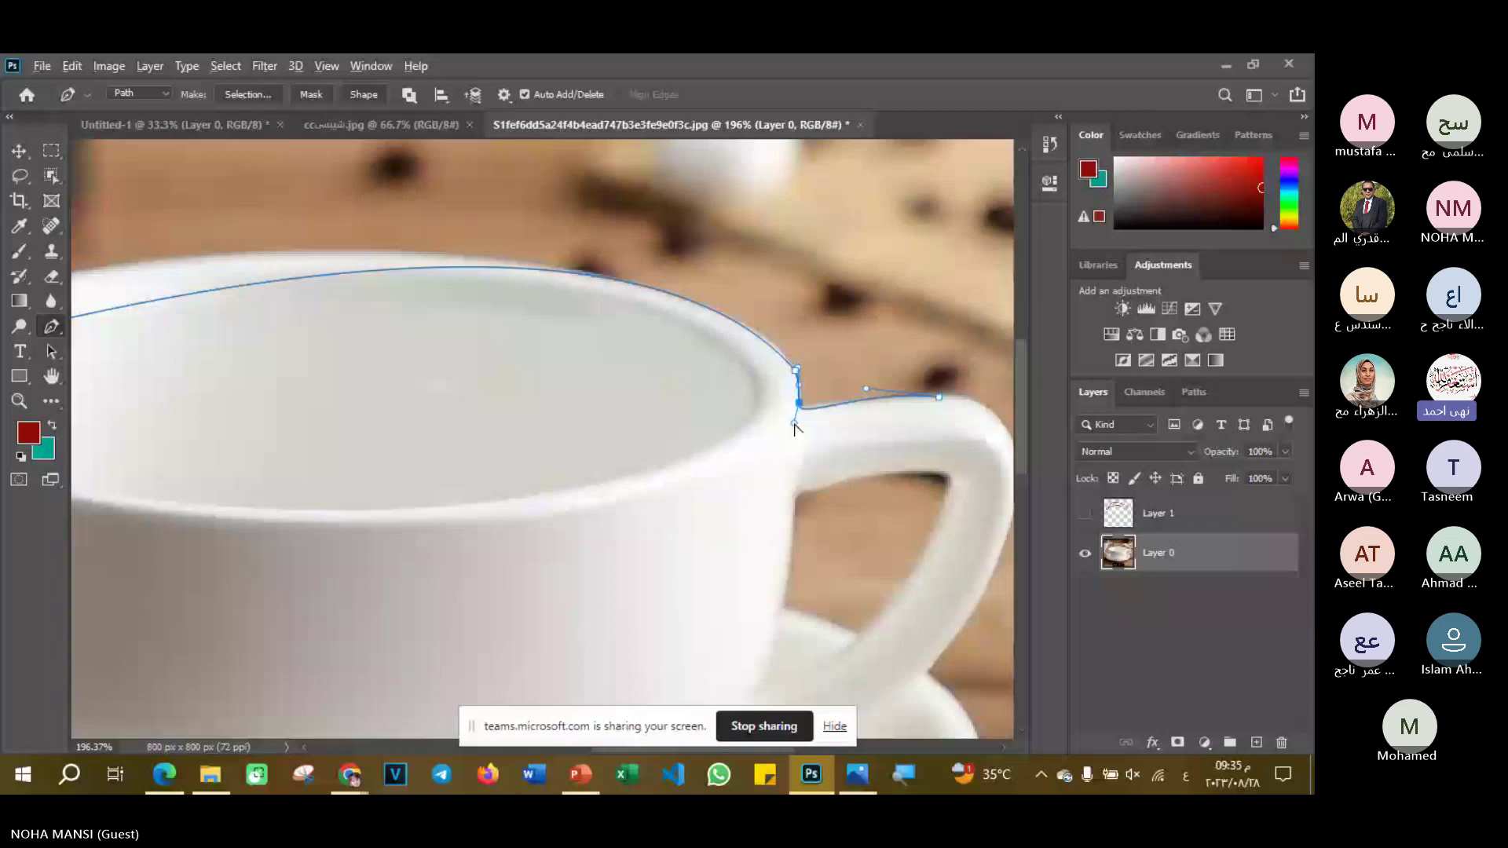
{"action": "left_click_drag", "start_coordinate": [794, 424], "coordinate": [809, 415]}
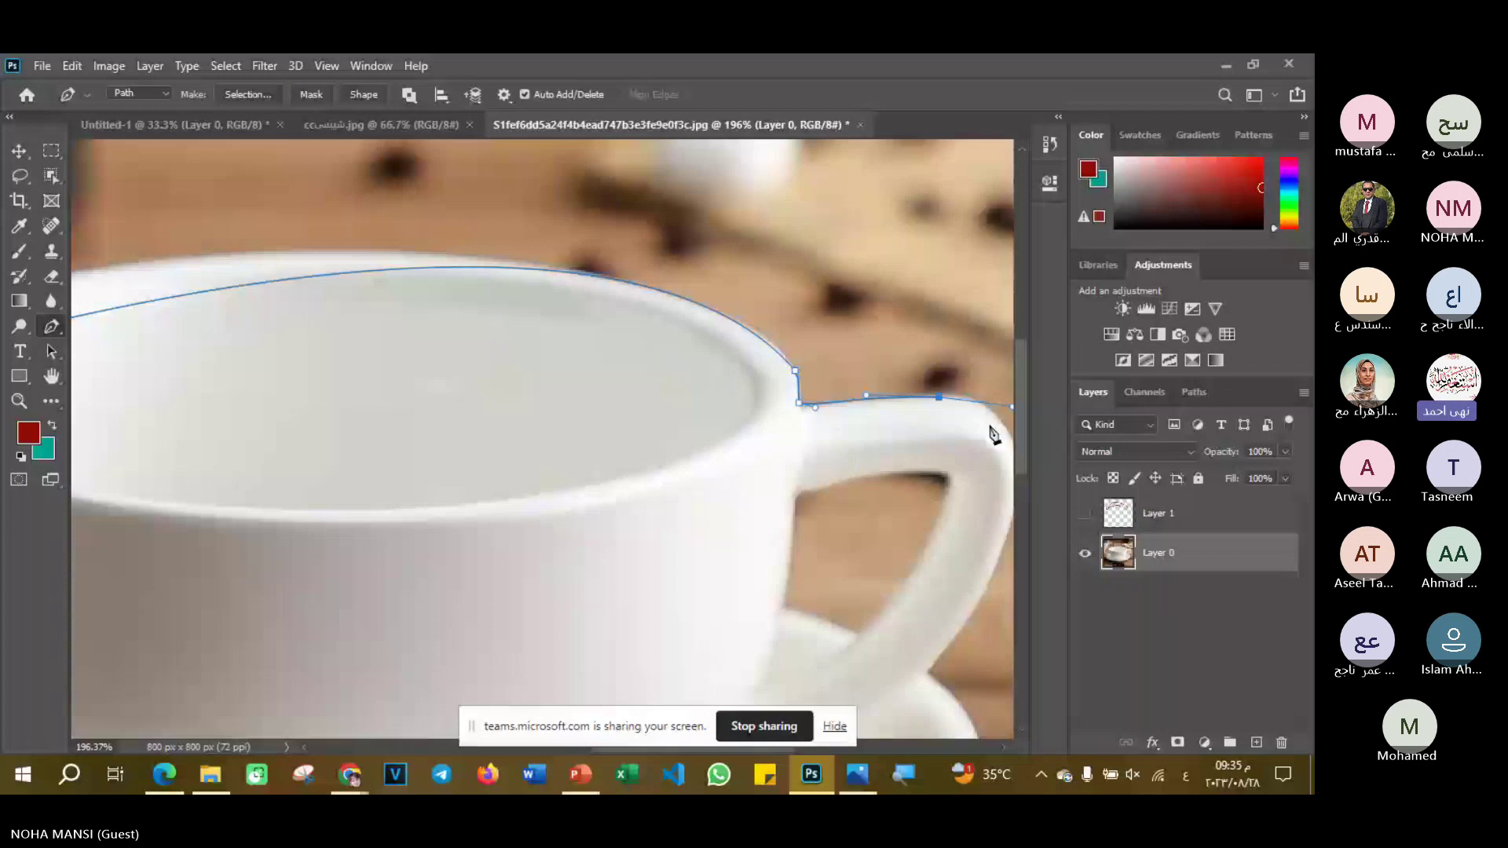
- Add a curved anchor on the handle's outer edge and bend the segment to hug it
{"action": "scroll", "coordinate": [934, 434], "scroll_direction": "down", "scroll_amount": 1}
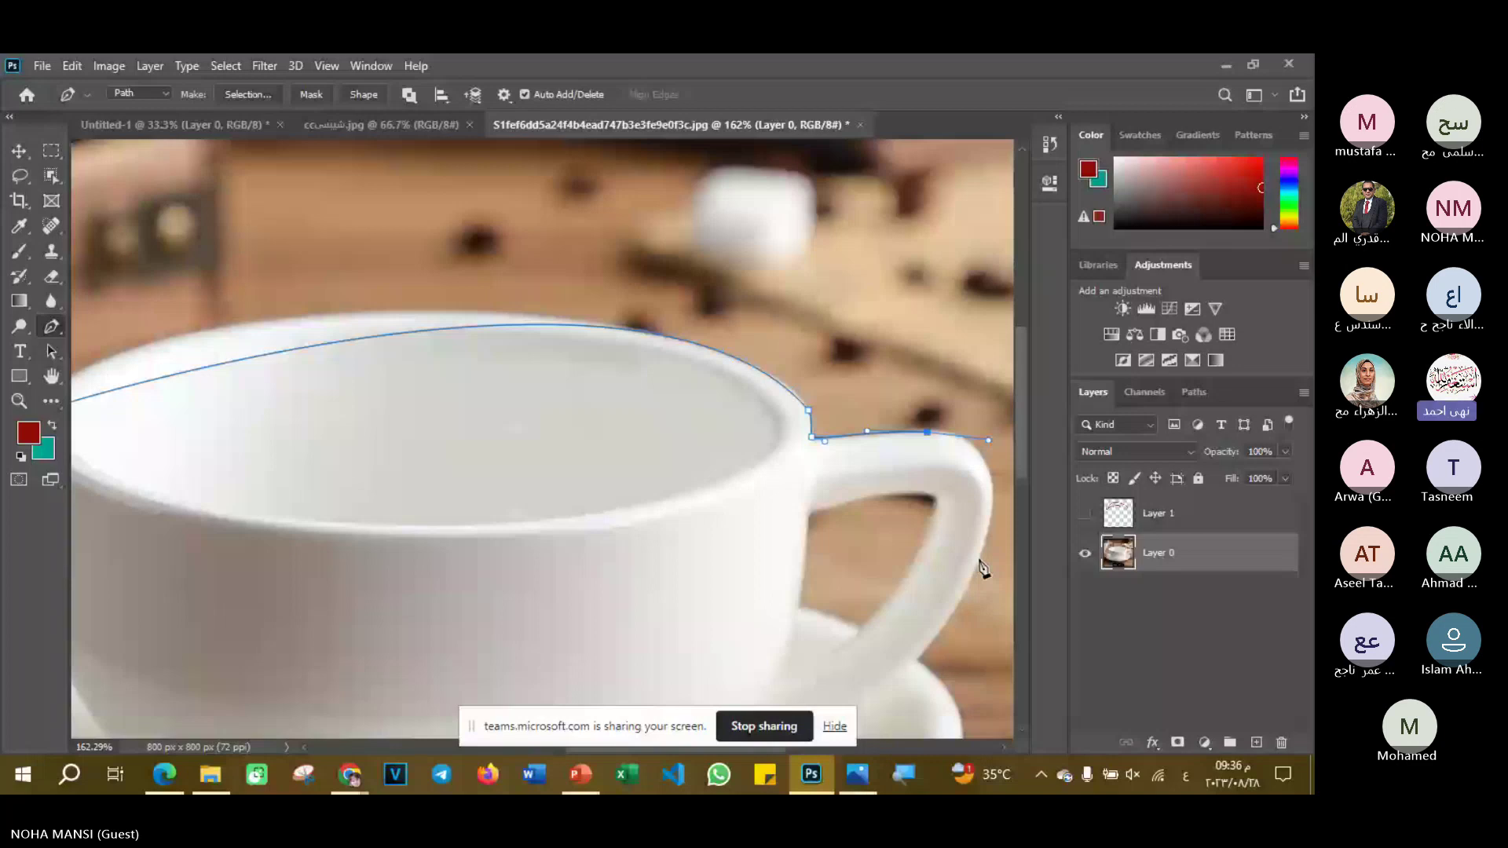
{"action": "left_click_drag", "start_coordinate": [979, 559], "coordinate": [944, 671]}
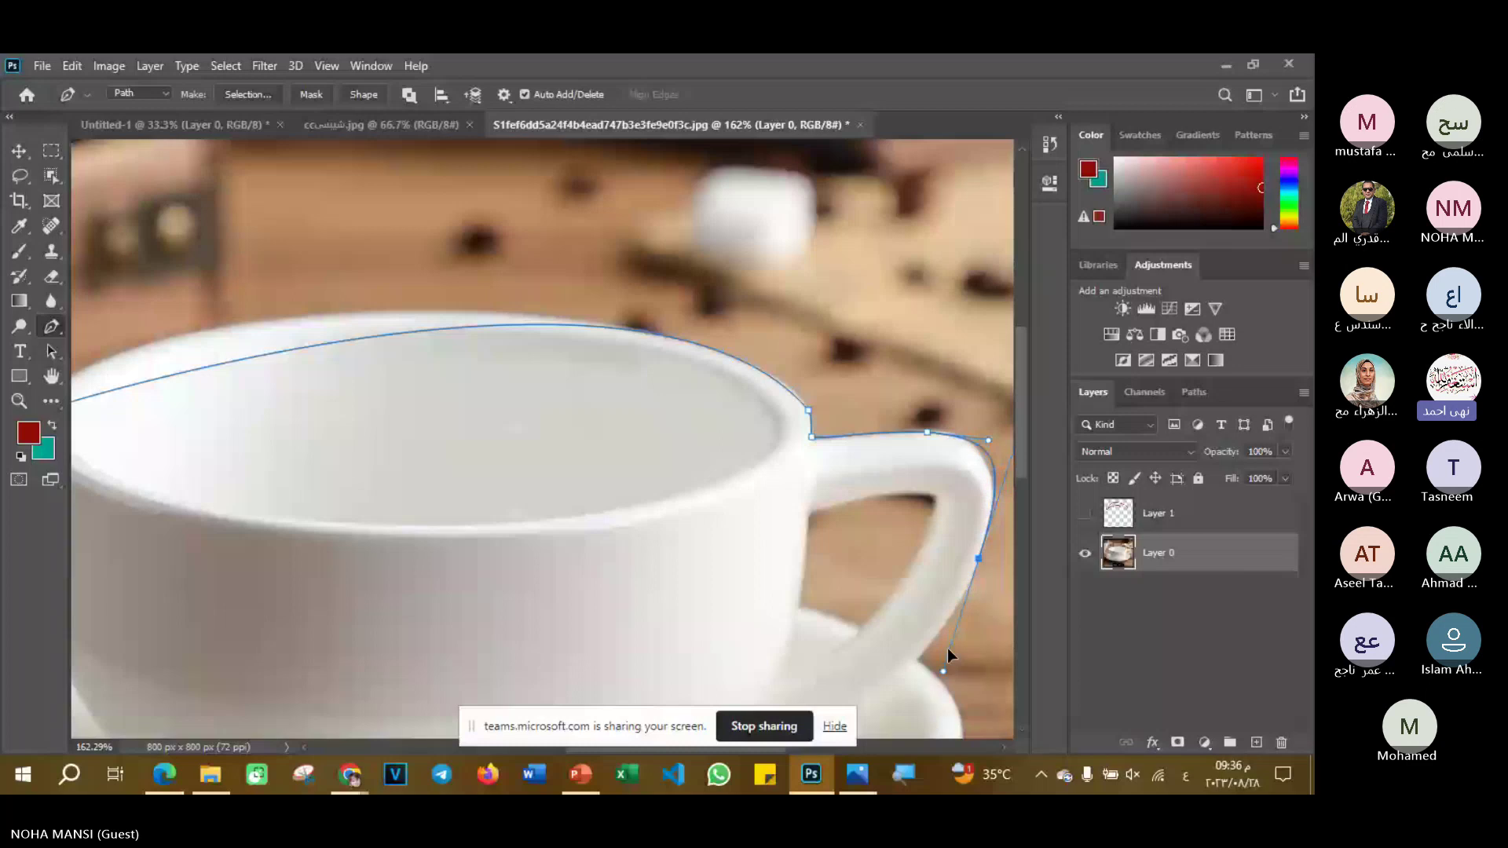
{"action": "left_click_drag", "start_coordinate": [988, 440], "coordinate": [961, 424]}
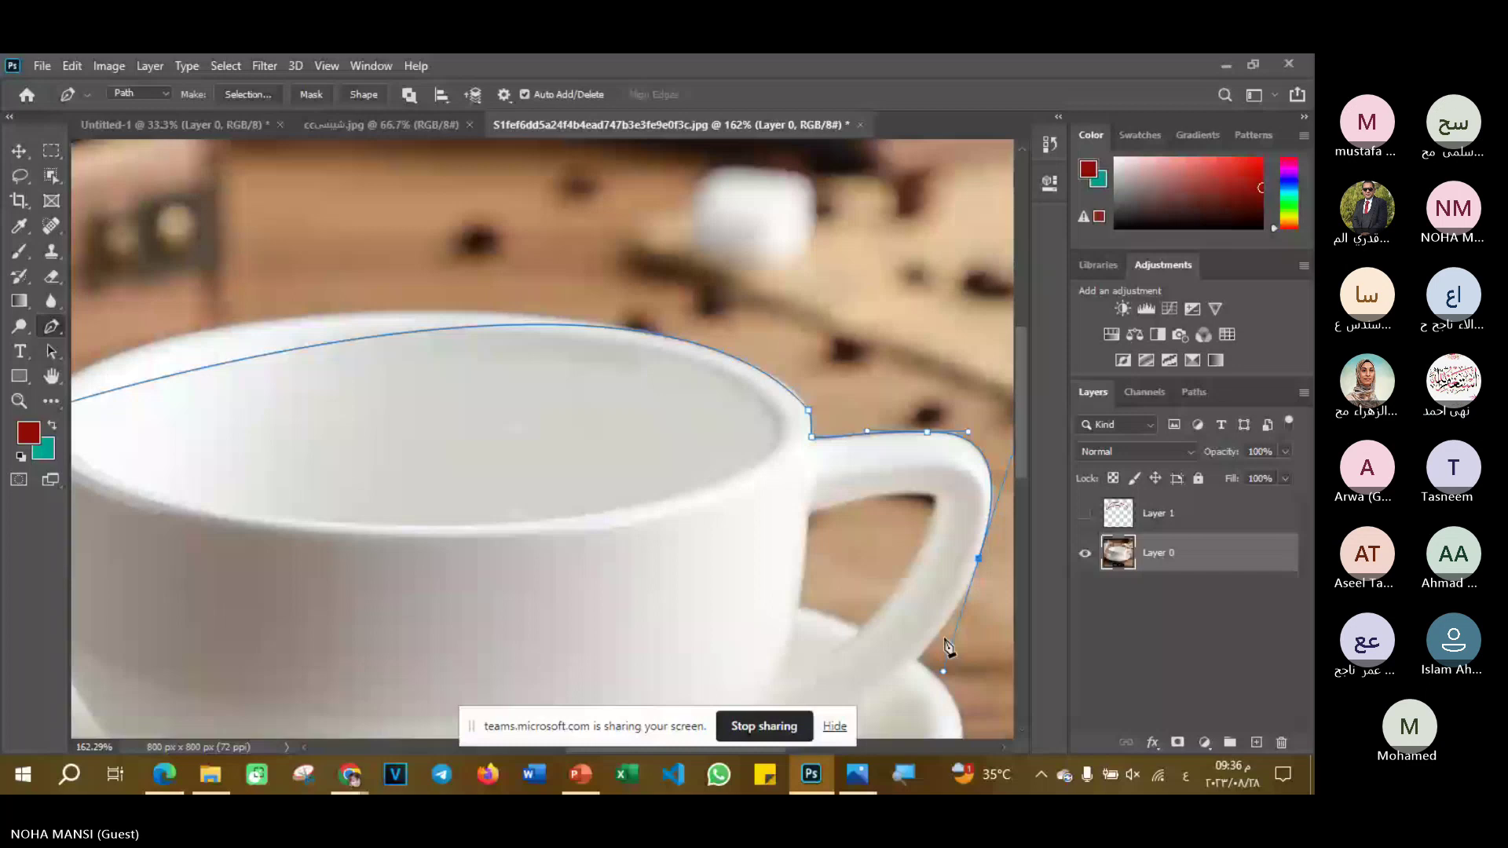
- Refit the handle's bottom anchor and extend the path along the saucer's outer rim
{"action": "scroll", "coordinate": [923, 424], "scroll_direction": "down", "scroll_amount": 5}
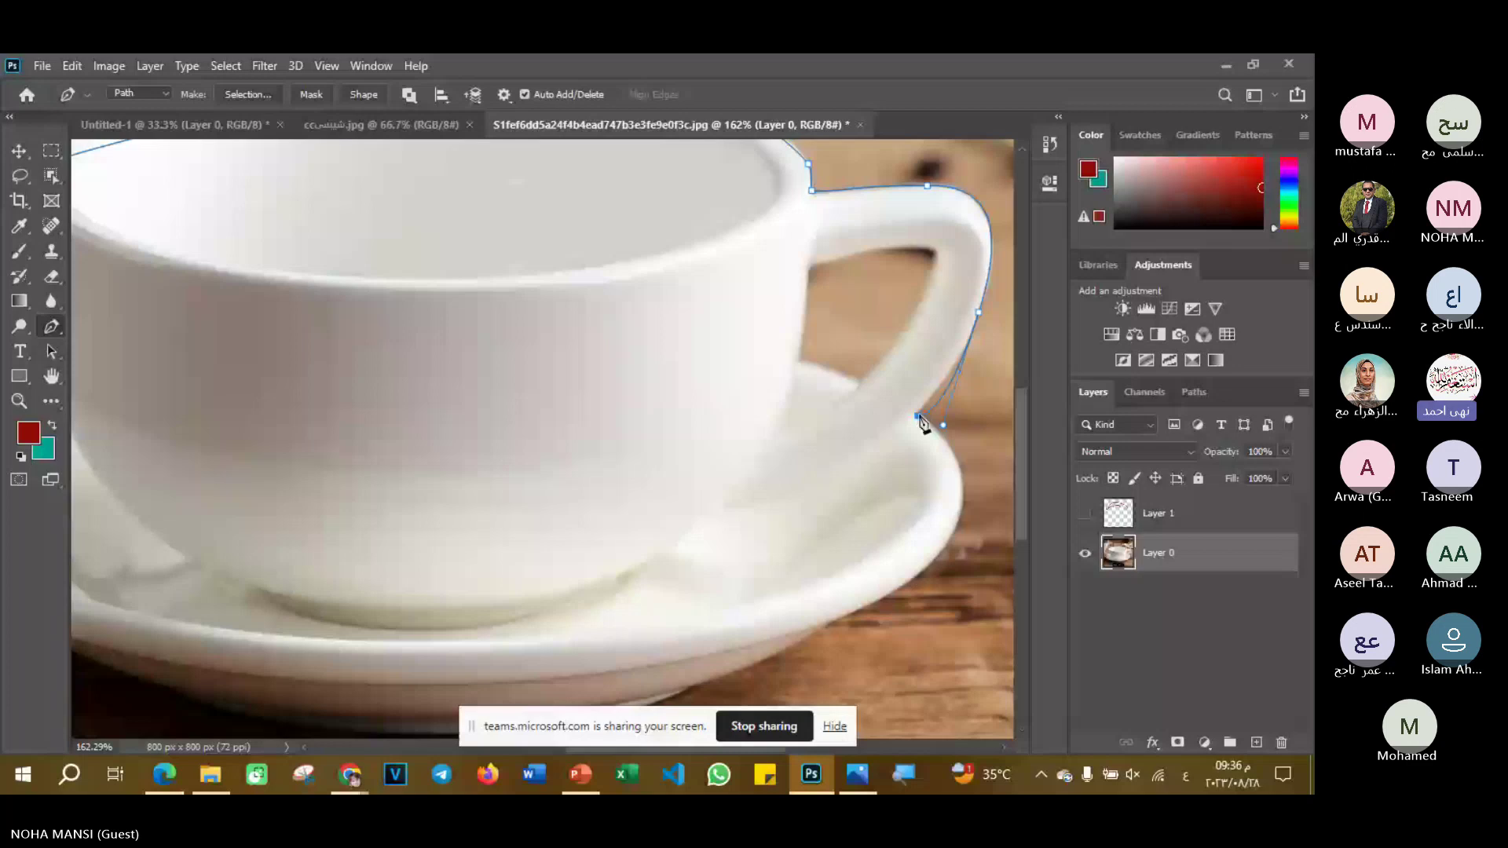
{"action": "left_click", "coordinate": [924, 425]}
{"action": "left_click_drag", "start_coordinate": [917, 415], "coordinate": [921, 409]}
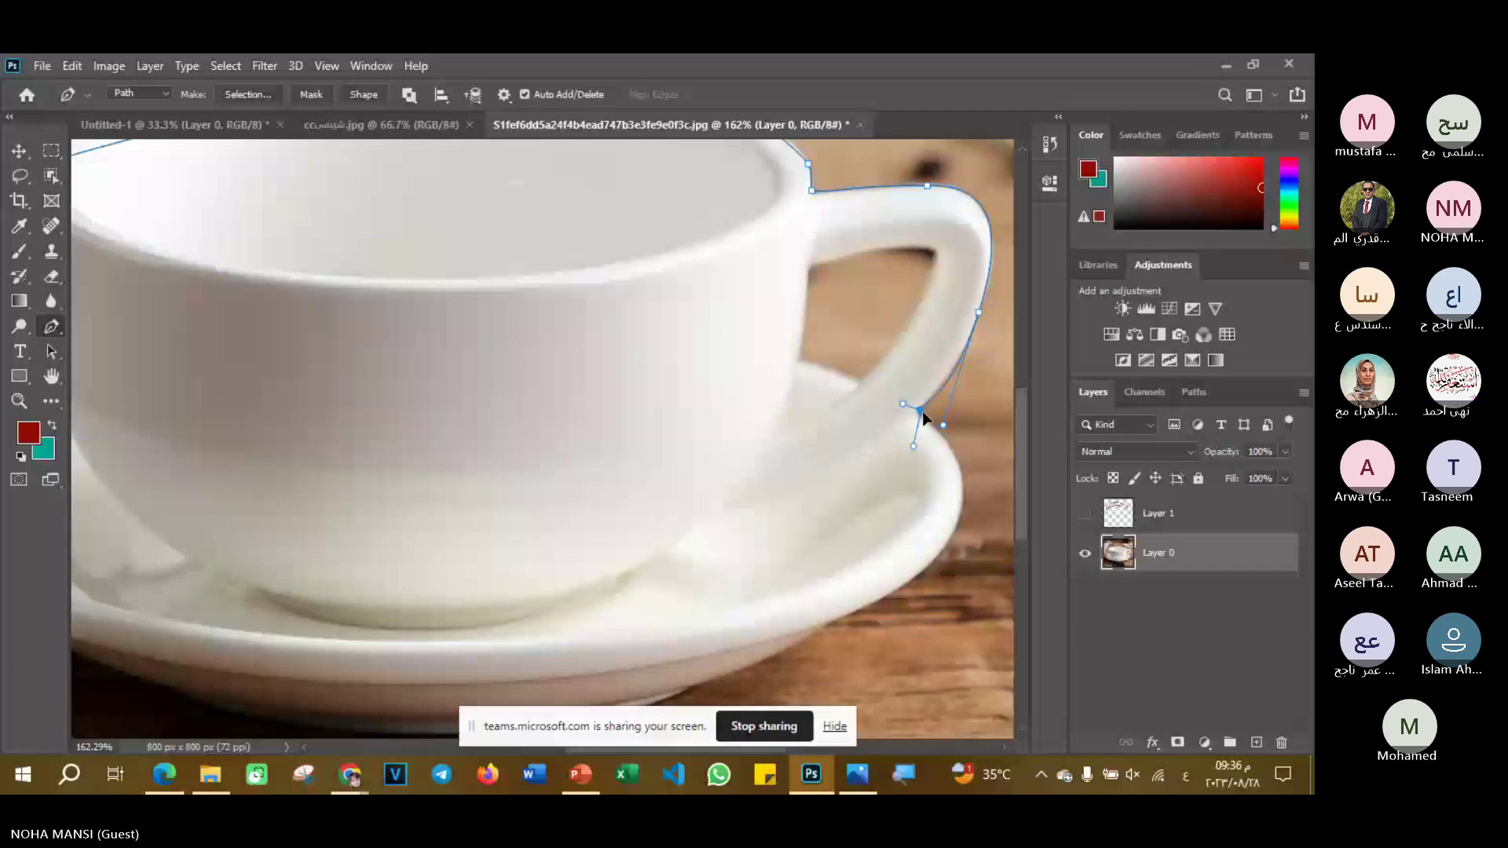
{"action": "left_click_drag", "start_coordinate": [923, 417], "coordinate": [960, 391]}
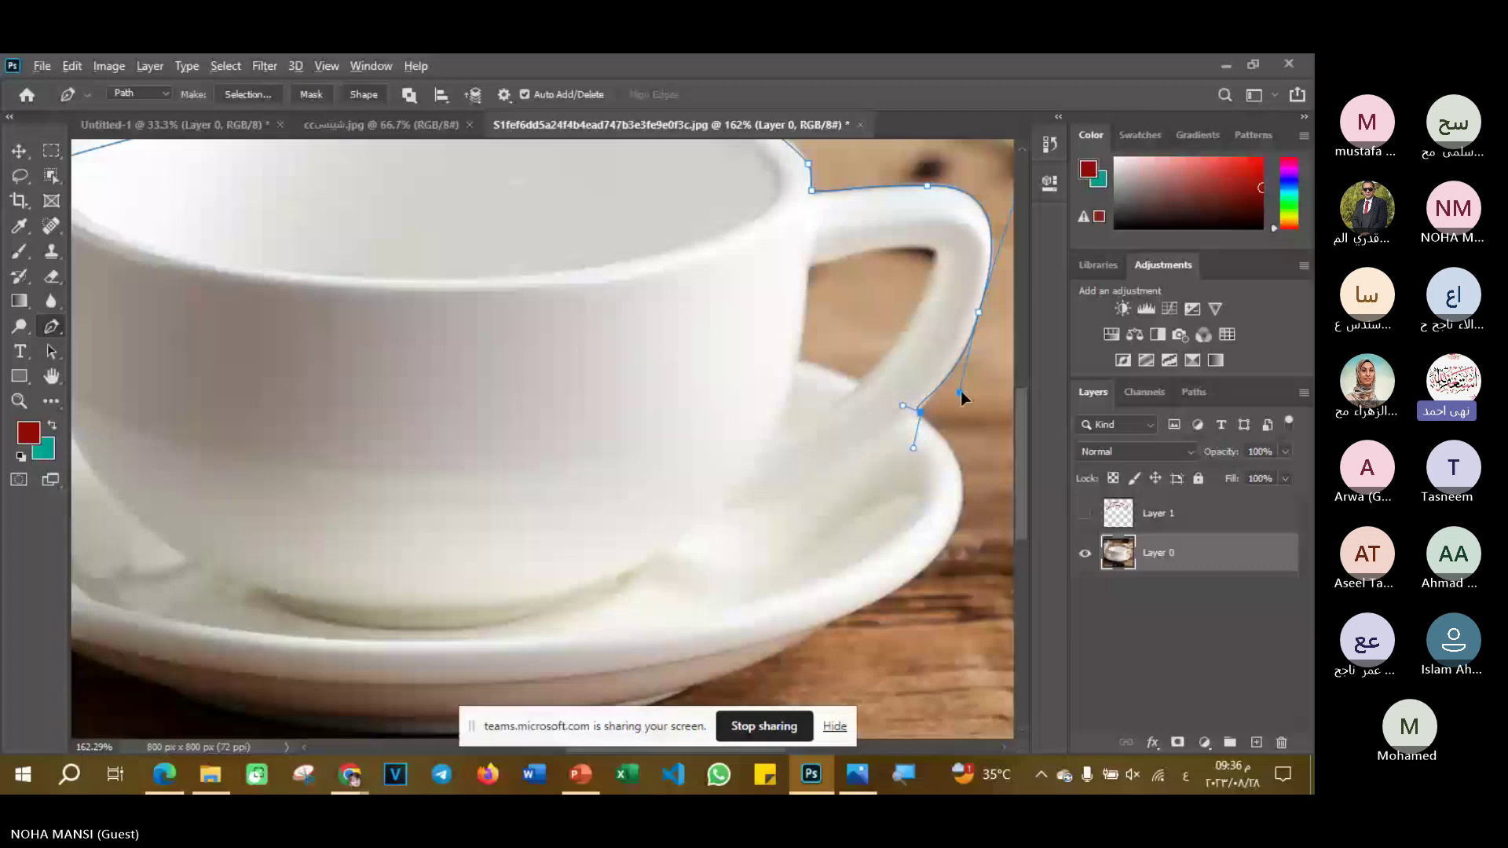
{"action": "left_click_drag", "start_coordinate": [920, 412], "coordinate": [923, 428]}
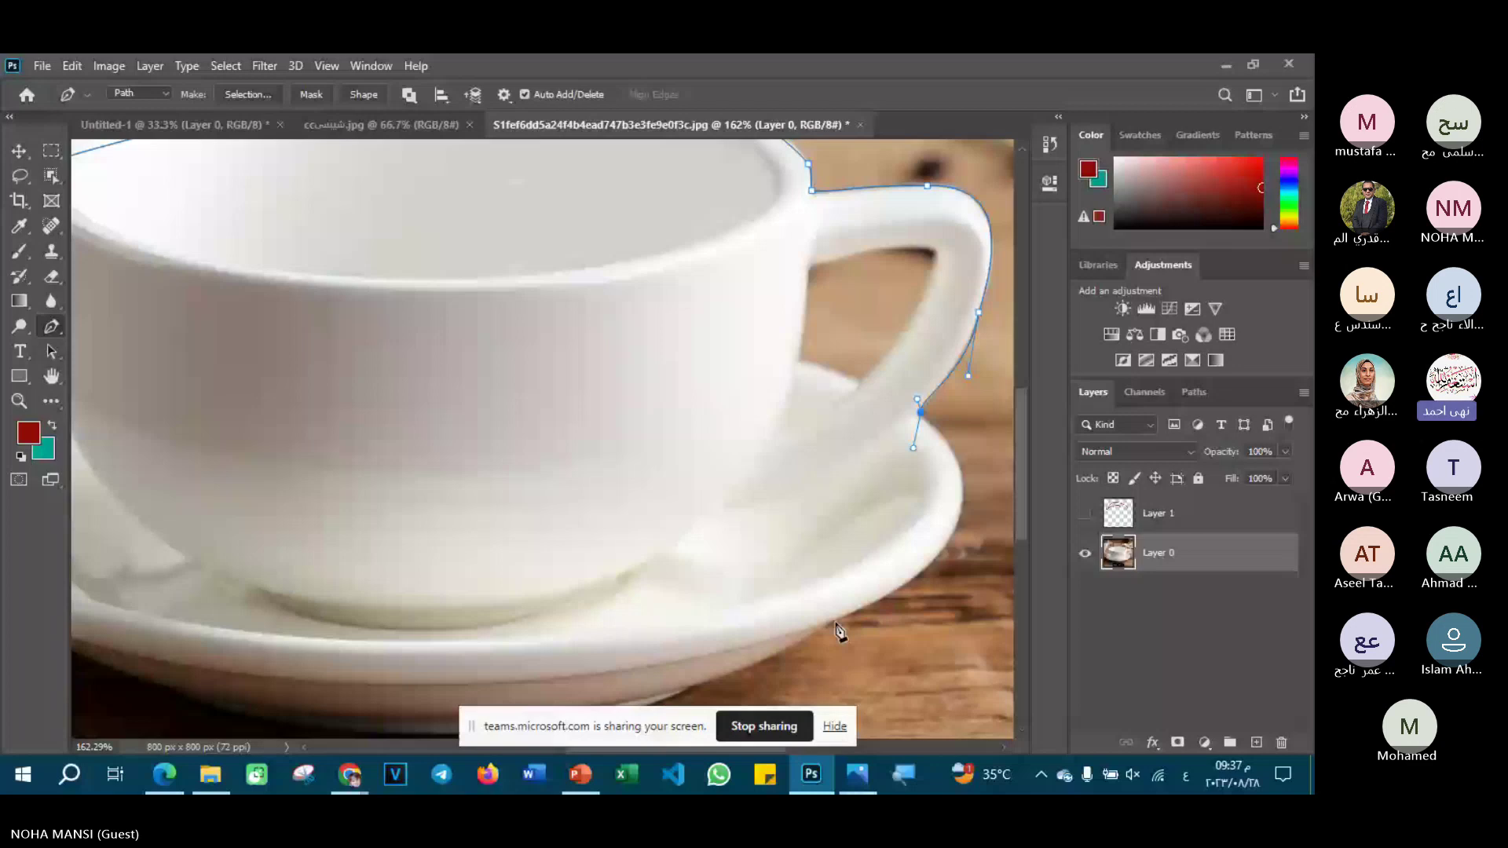
{"action": "left_click_drag", "start_coordinate": [835, 620], "coordinate": [700, 680]}
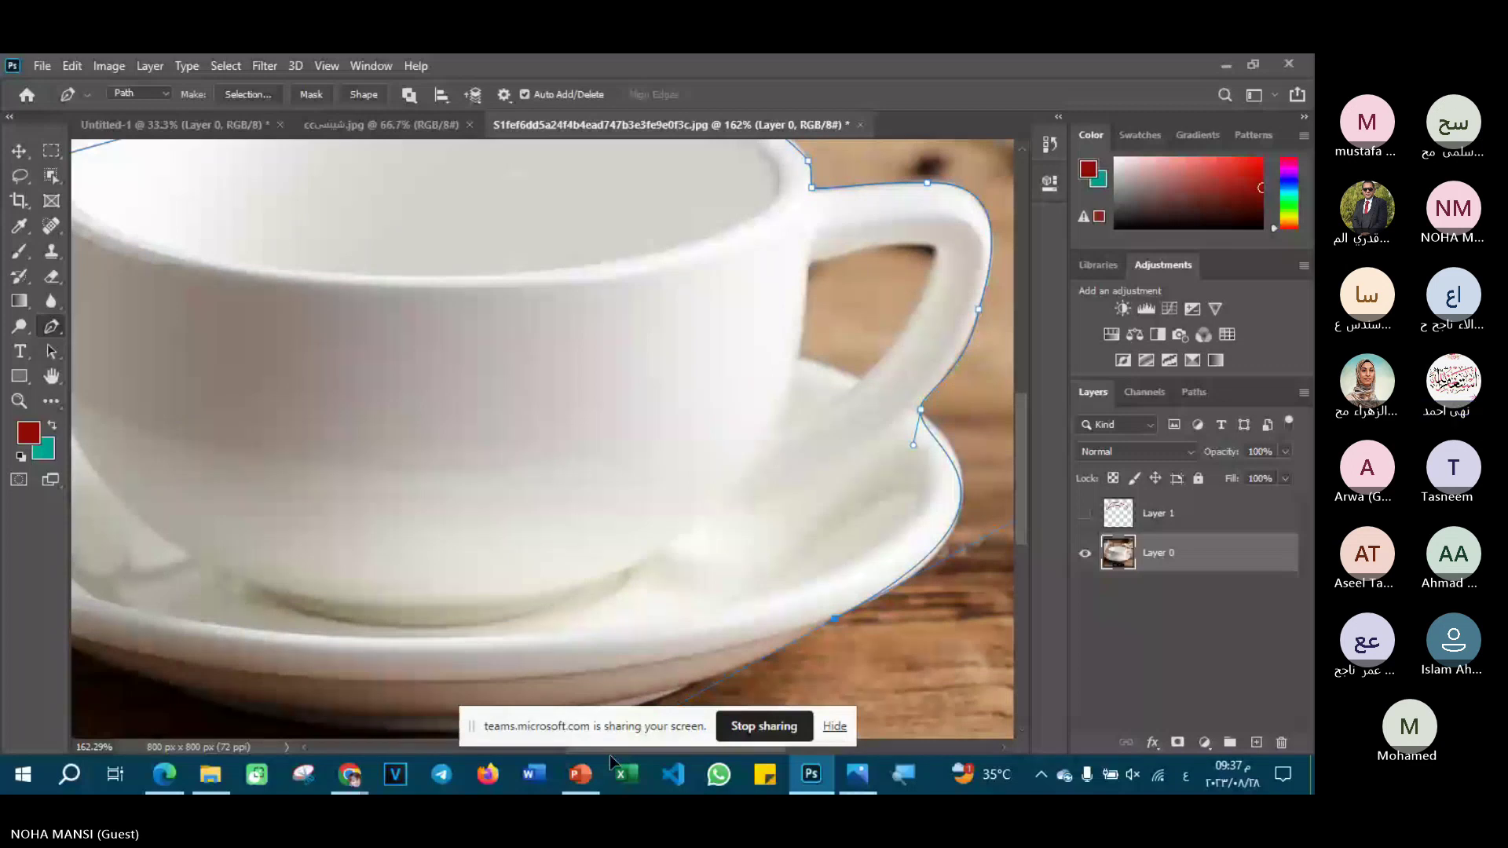
- Undo the stray anchor, then curve the path around the saucer's right edge to its front
{"action": "scroll", "coordinate": [929, 423], "scroll_direction": "down", "scroll_amount": 3}
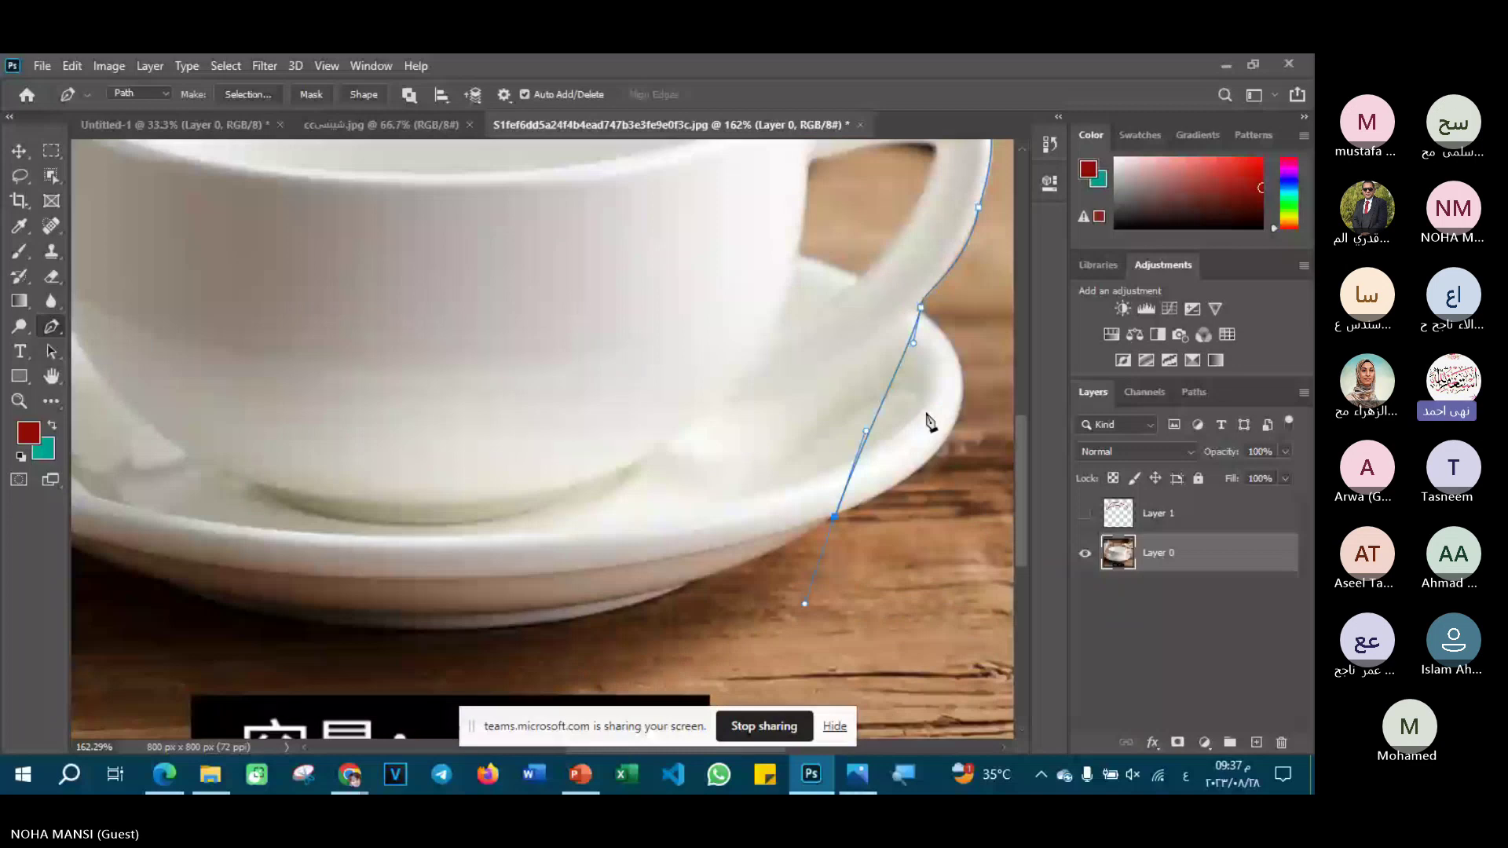
{"action": "key", "text": "ctrl+z"}
{"action": "left_click", "coordinate": [959, 418]}
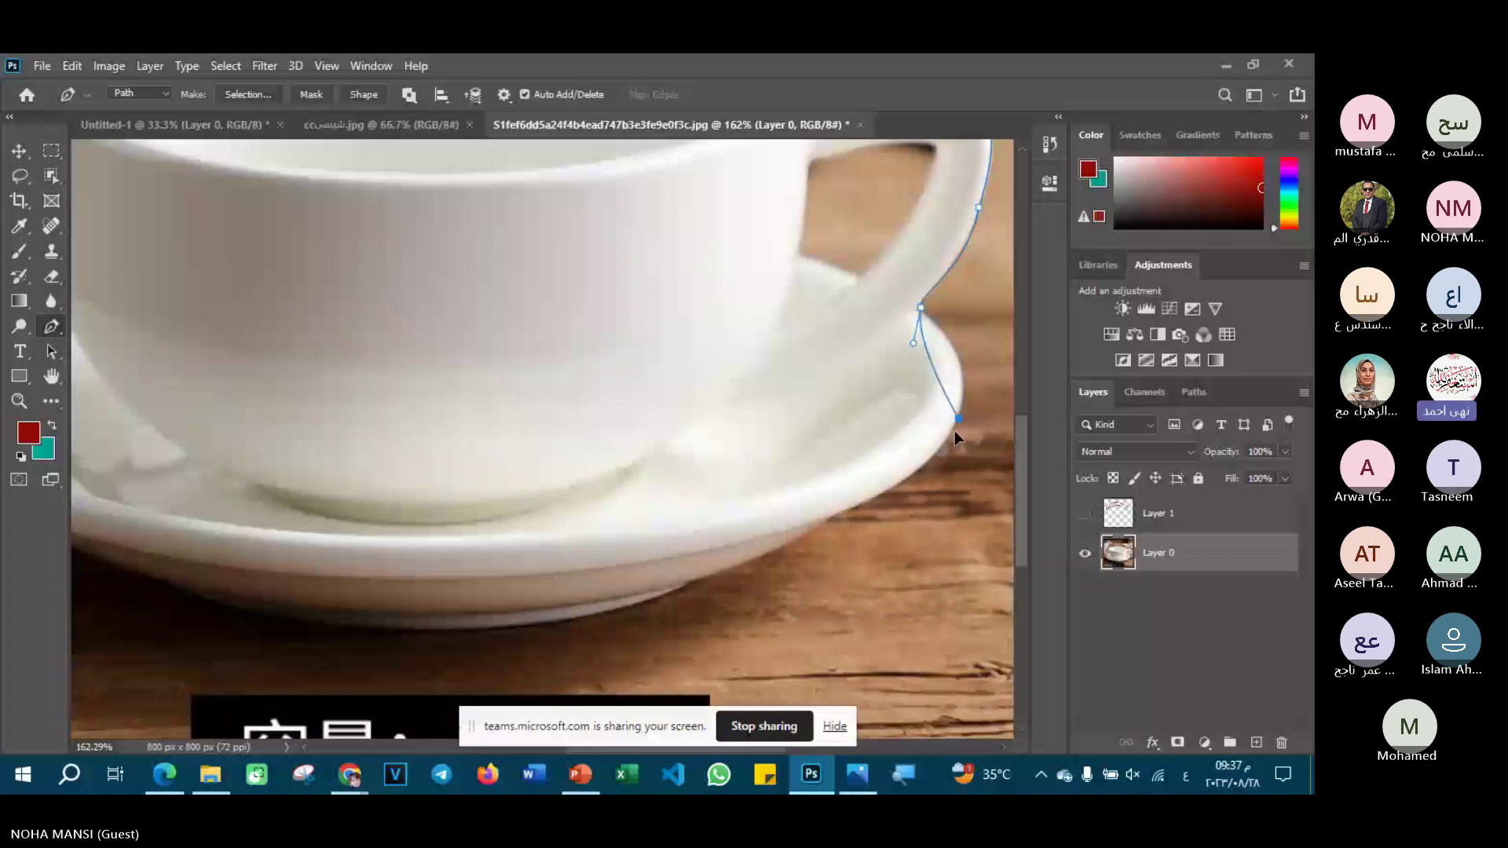
{"action": "mouse_move", "coordinate": [954, 431]}
{"action": "left_mouse_down"}
{"action": "mouse_move", "coordinate": [936, 538]}
{"action": "mouse_move", "coordinate": [955, 498]}
{"action": "left_mouse_up"}
{"action": "left_click_drag", "start_coordinate": [945, 353], "coordinate": [935, 344]}
{"action": "left_click_drag", "start_coordinate": [935, 344], "coordinate": [992, 330]}
{"action": "left_click_drag", "start_coordinate": [974, 311], "coordinate": [971, 322]}
{"action": "left_click_drag", "start_coordinate": [829, 515], "coordinate": [729, 542]}
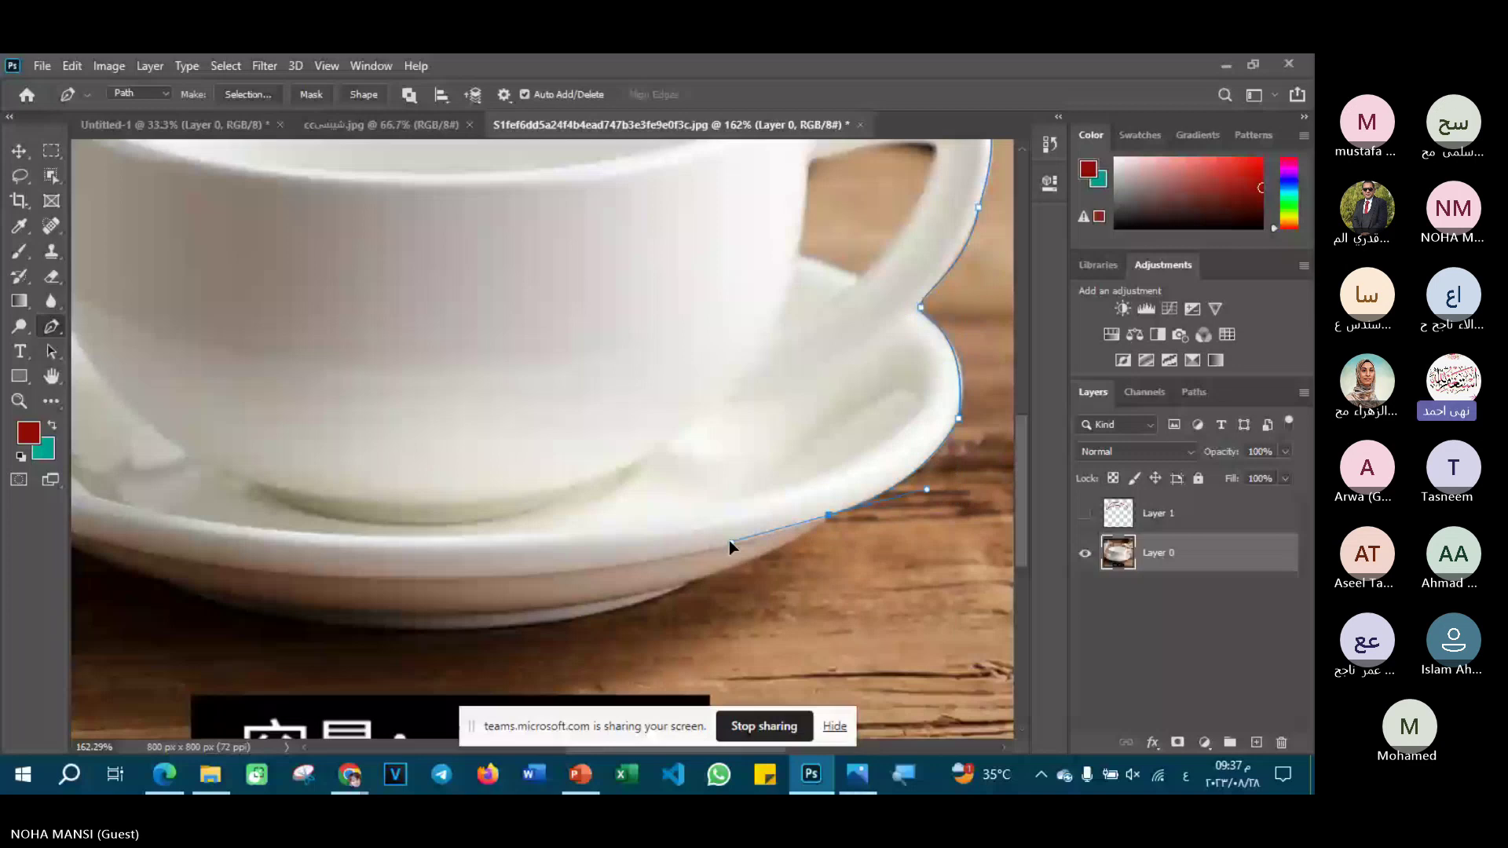
- Add smooth anchors along the saucer's bottom edge up to its middle, fitting their handles
{"action": "scroll", "coordinate": [729, 542], "scroll_direction": "down", "scroll_amount": 3}
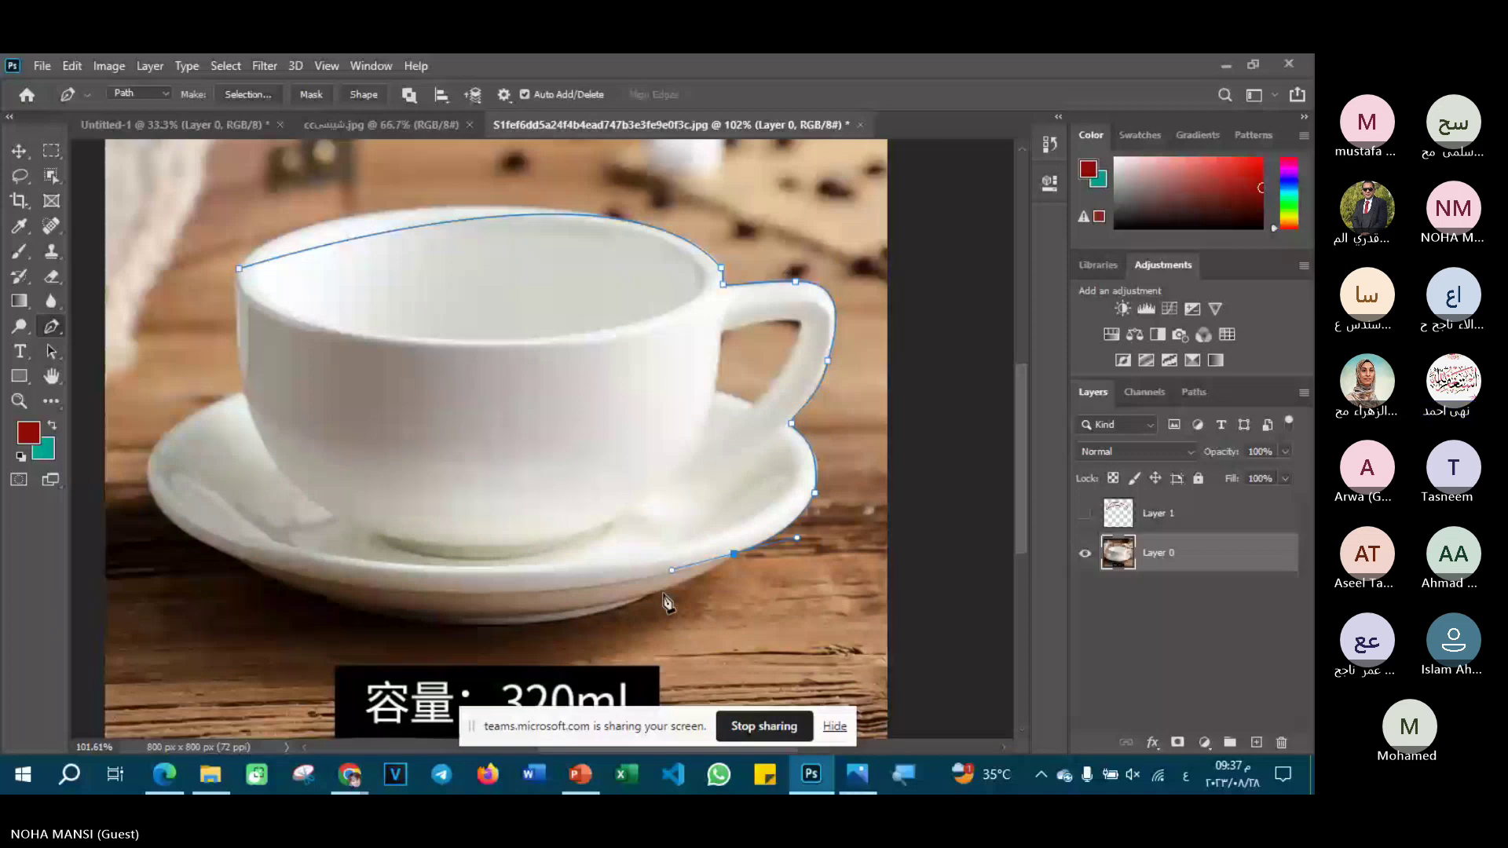
{"action": "left_click_drag", "start_coordinate": [647, 597], "coordinate": [572, 613]}
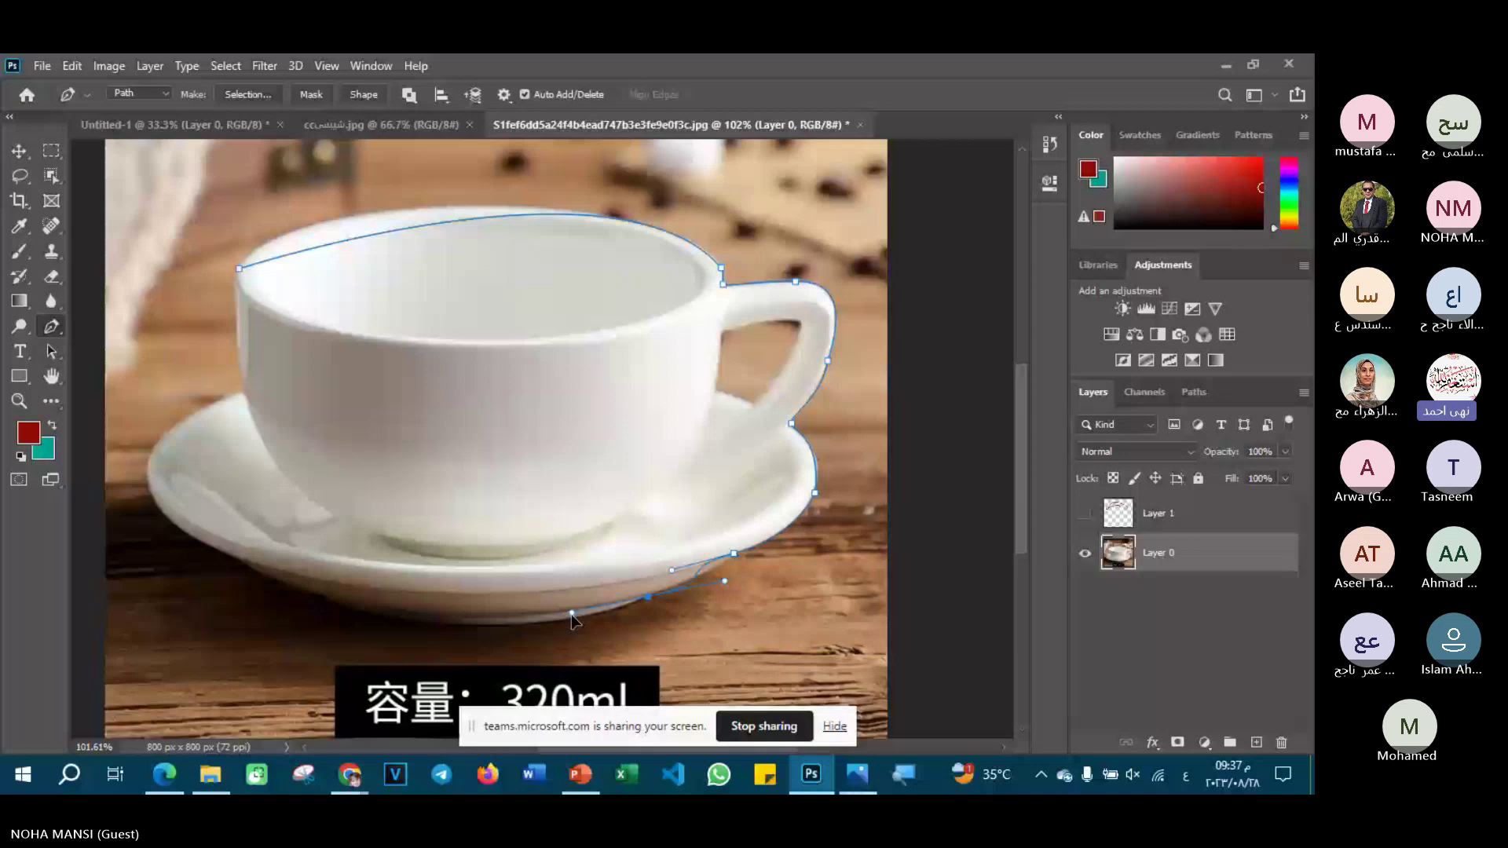
{"action": "left_click", "coordinate": [572, 620]}
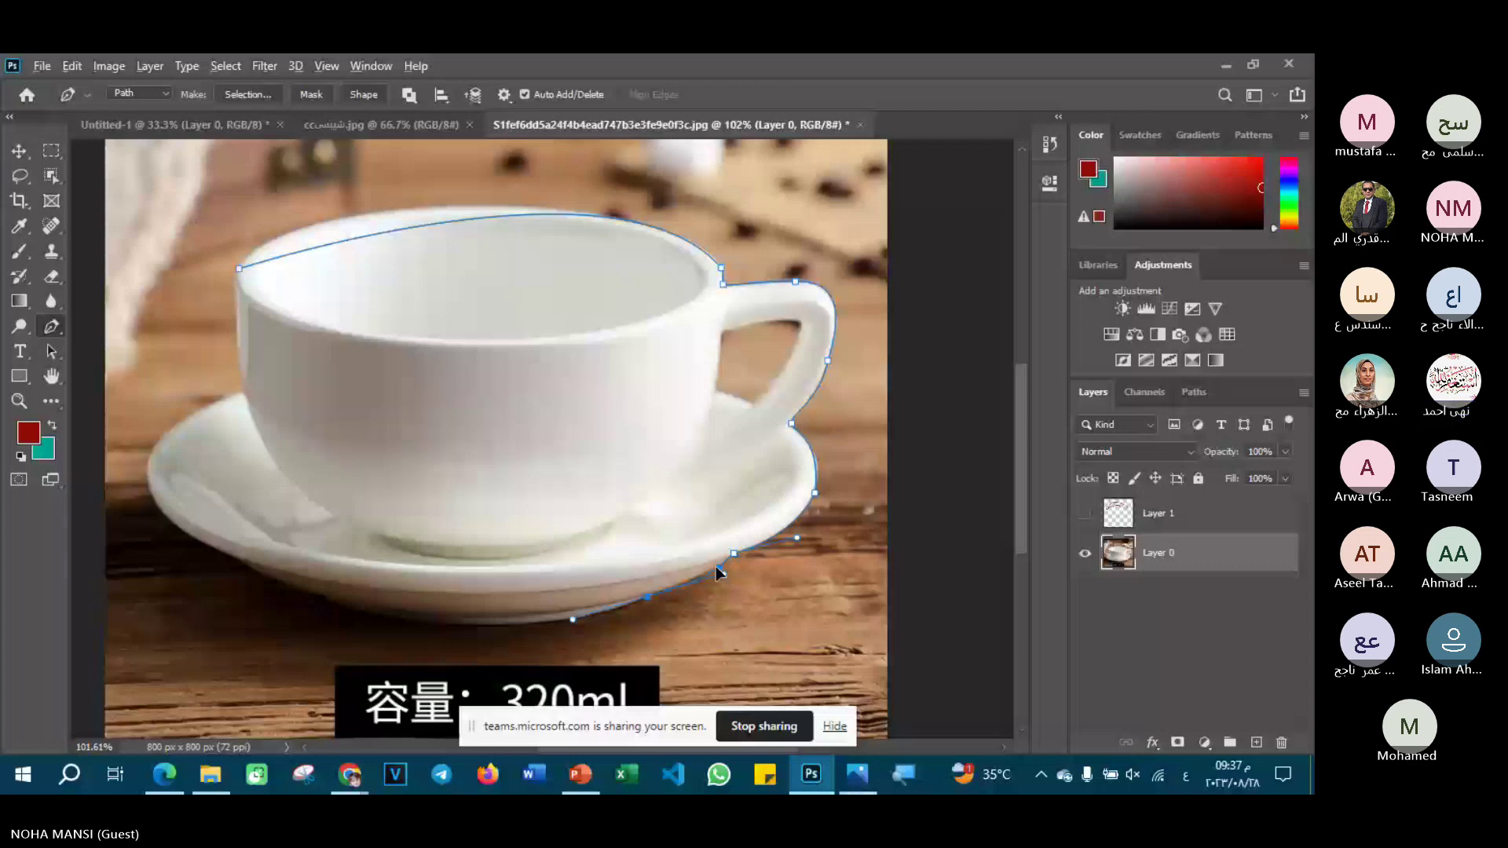
{"action": "left_click", "coordinate": [715, 568]}
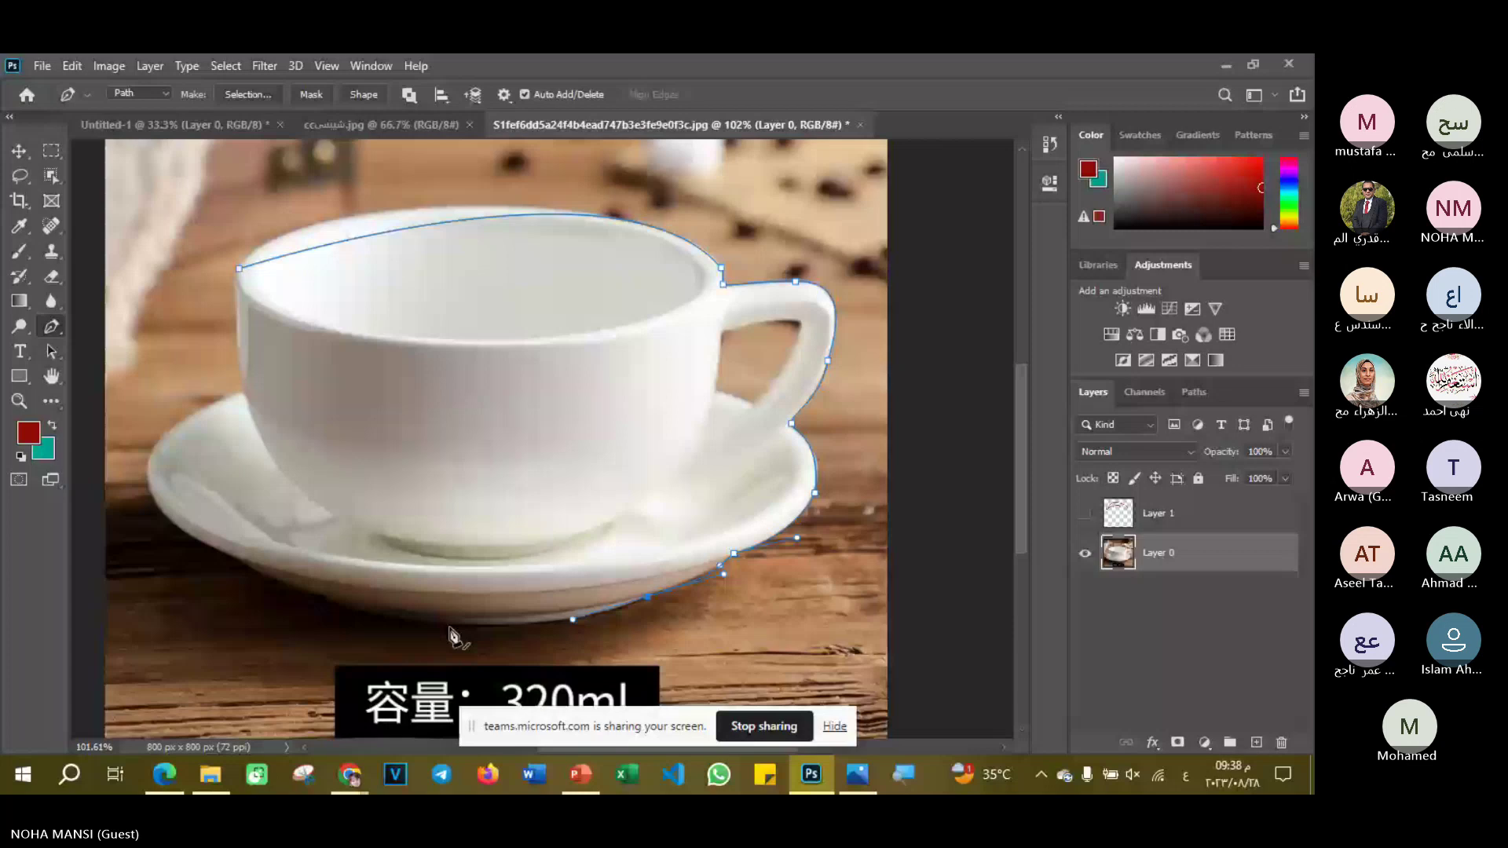
{"action": "left_click_drag", "start_coordinate": [477, 627], "coordinate": [522, 631]}
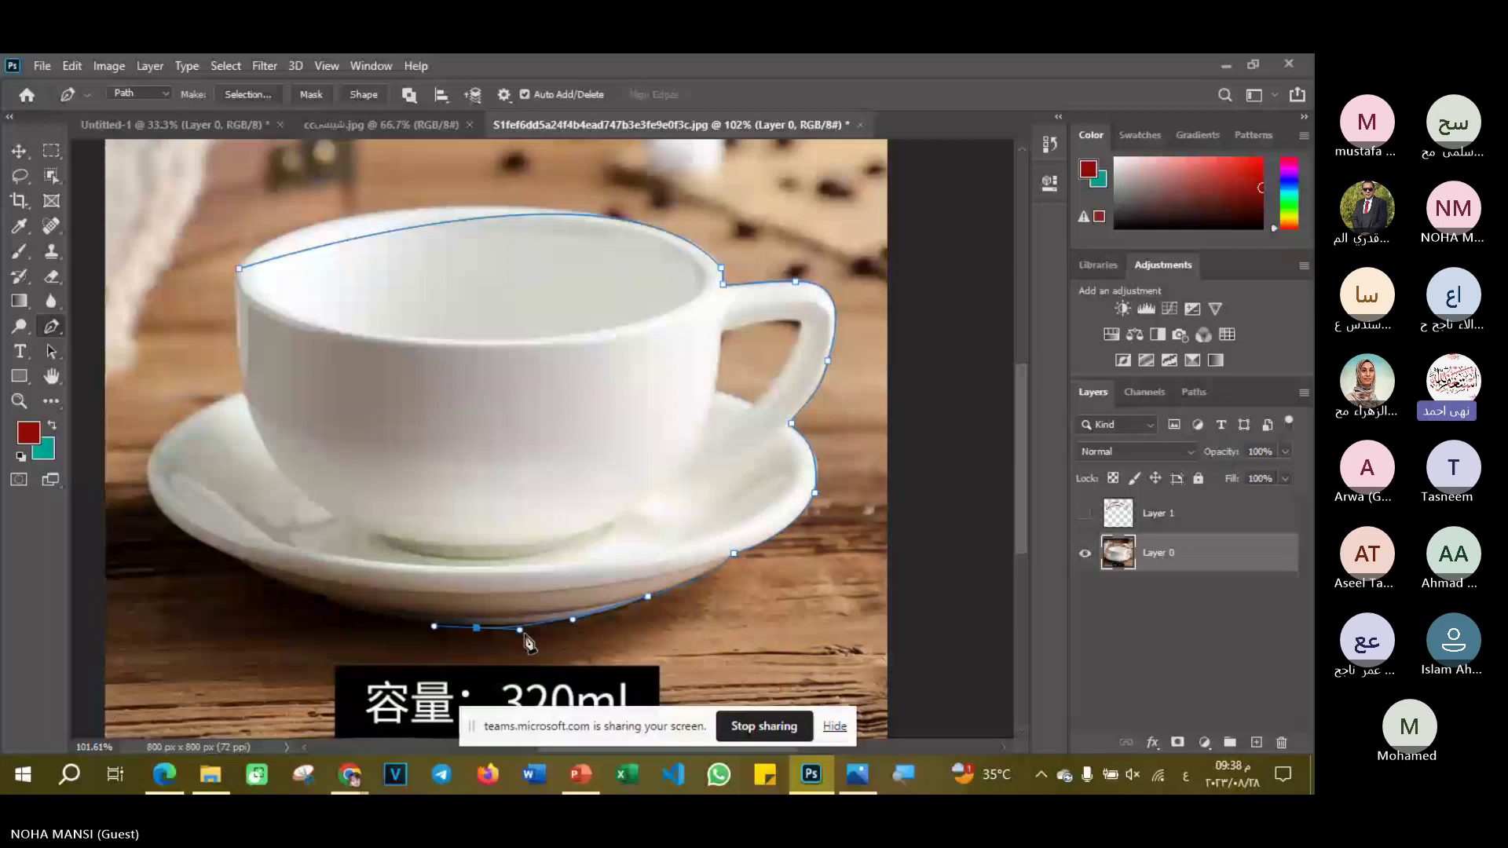
{"action": "left_click_drag", "start_coordinate": [524, 635], "coordinate": [517, 634]}
{"action": "left_click_drag", "start_coordinate": [517, 635], "coordinate": [472, 626]}
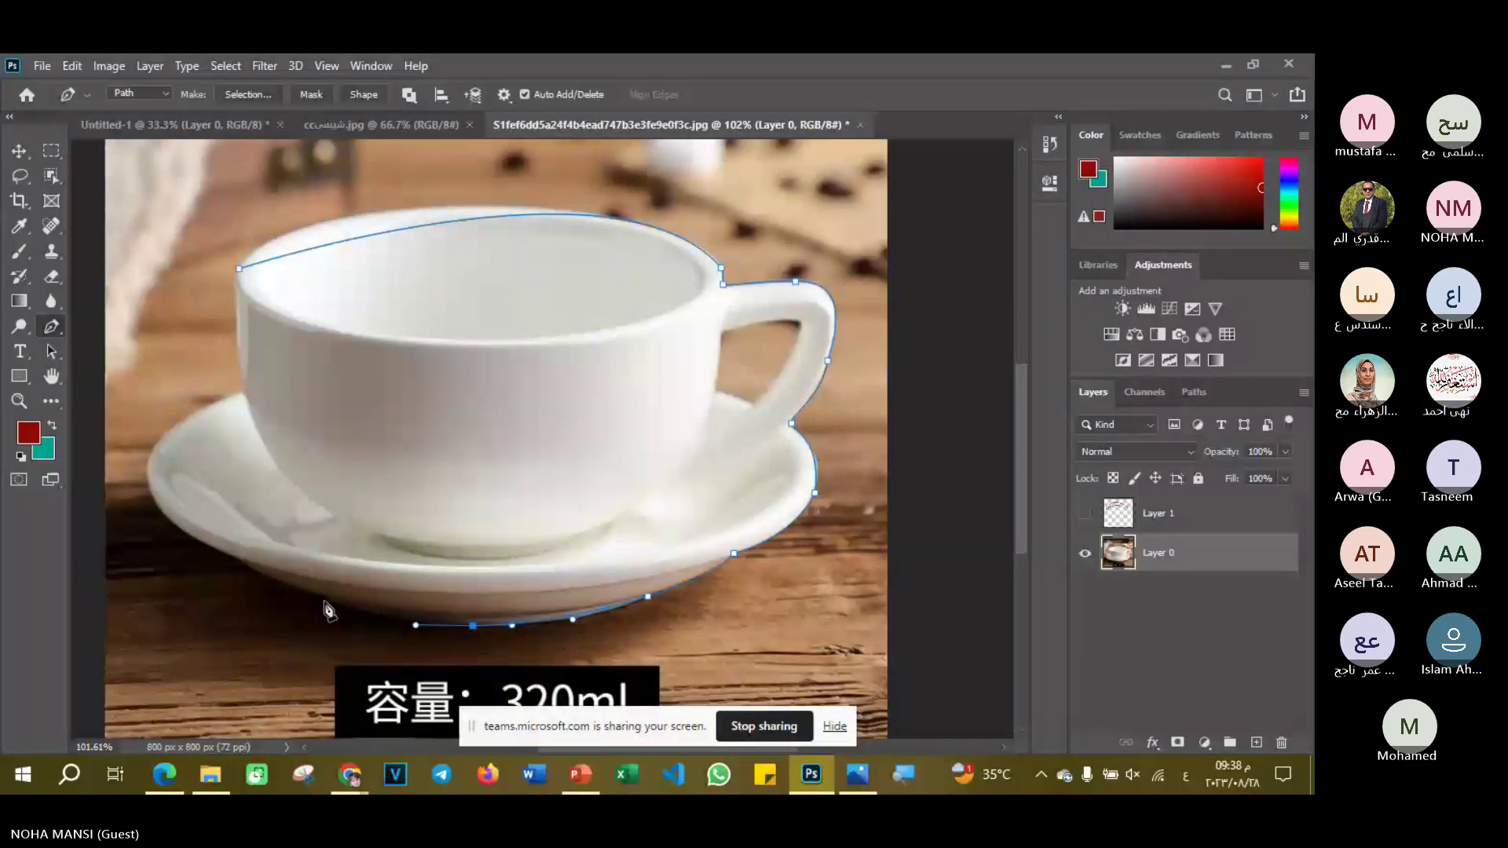
- Continue anchors leftward to the saucer's left side and drop the extra handle there
{"action": "left_click", "coordinate": [324, 598]}
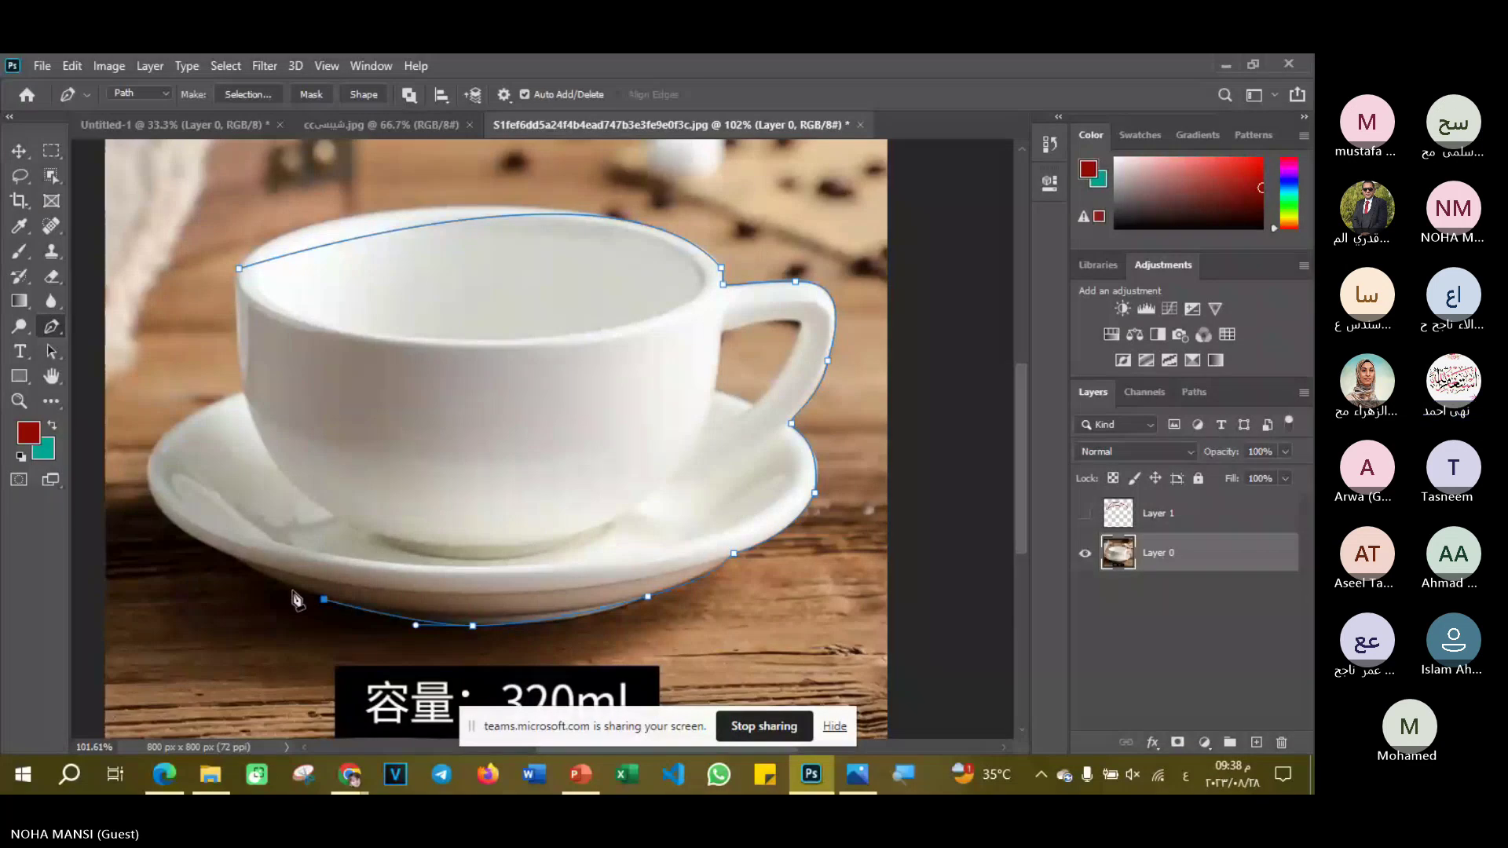
{"action": "left_click", "coordinate": [228, 558]}
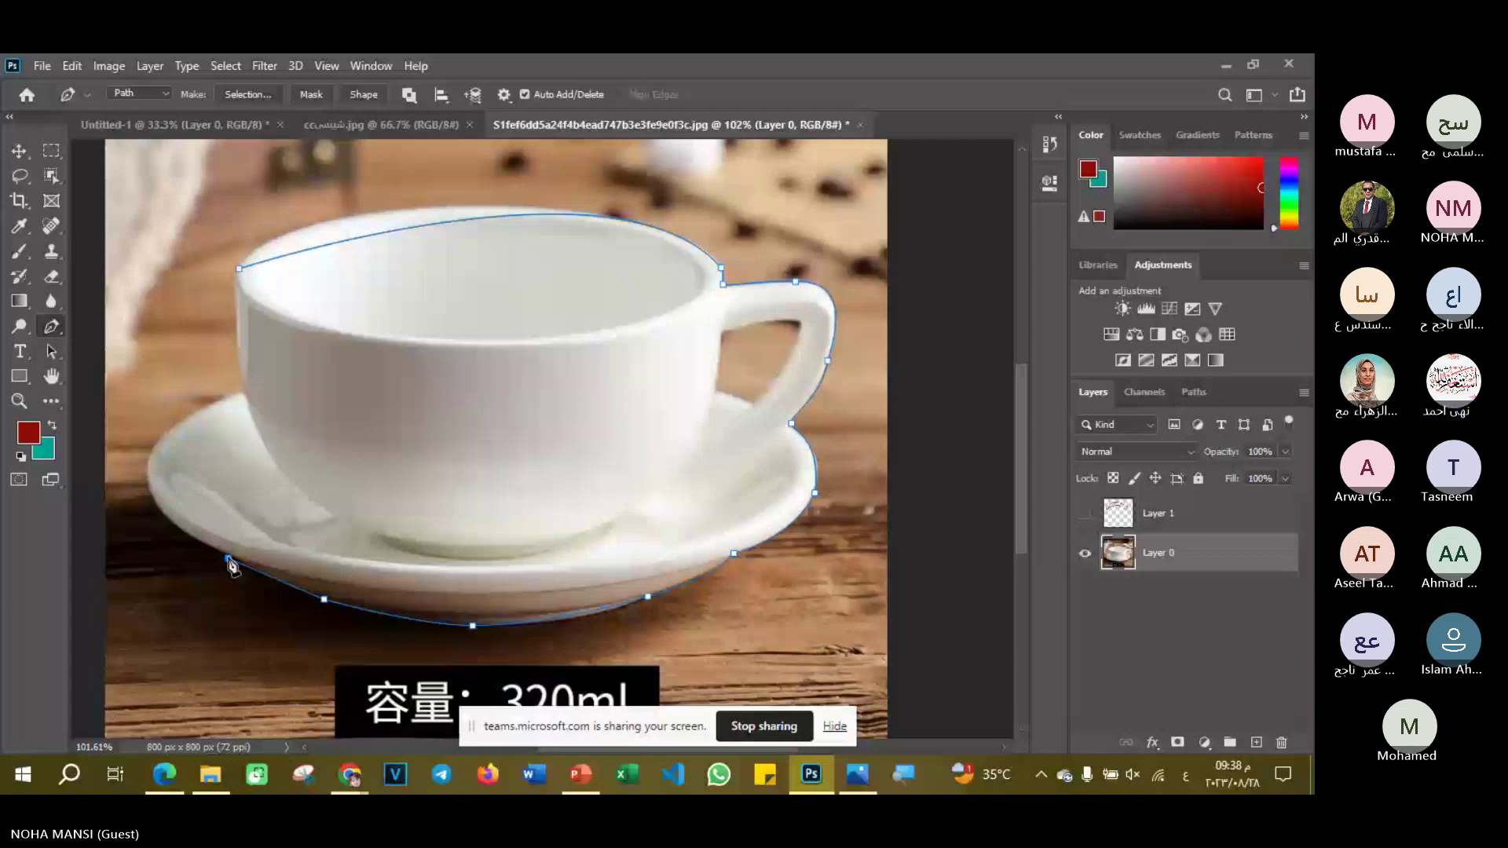
{"action": "left_click", "coordinate": [229, 560]}
{"action": "left_click", "coordinate": [322, 600]}
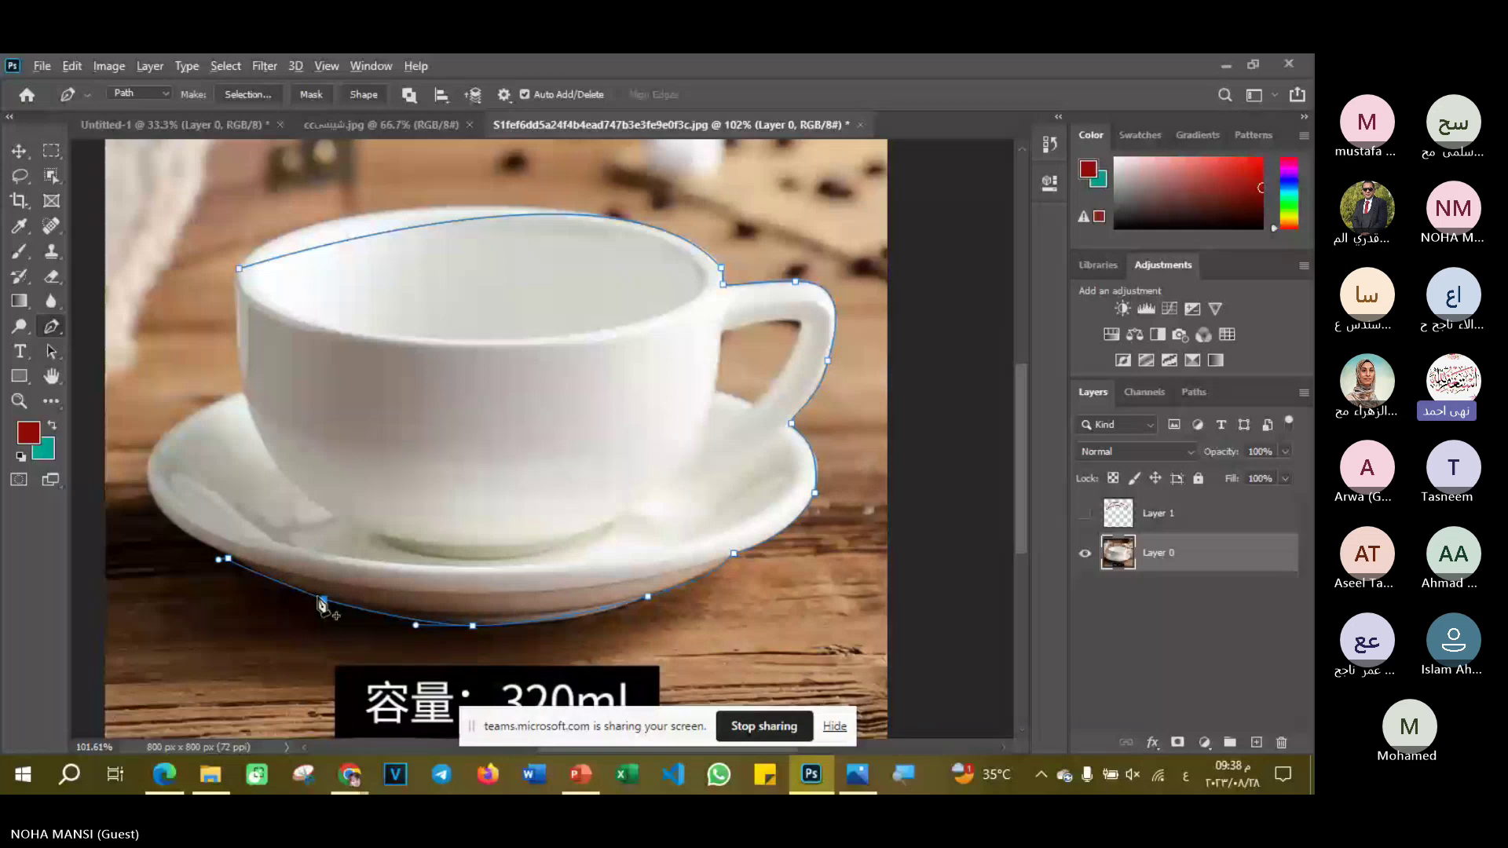
{"action": "left_click", "coordinate": [228, 560]}
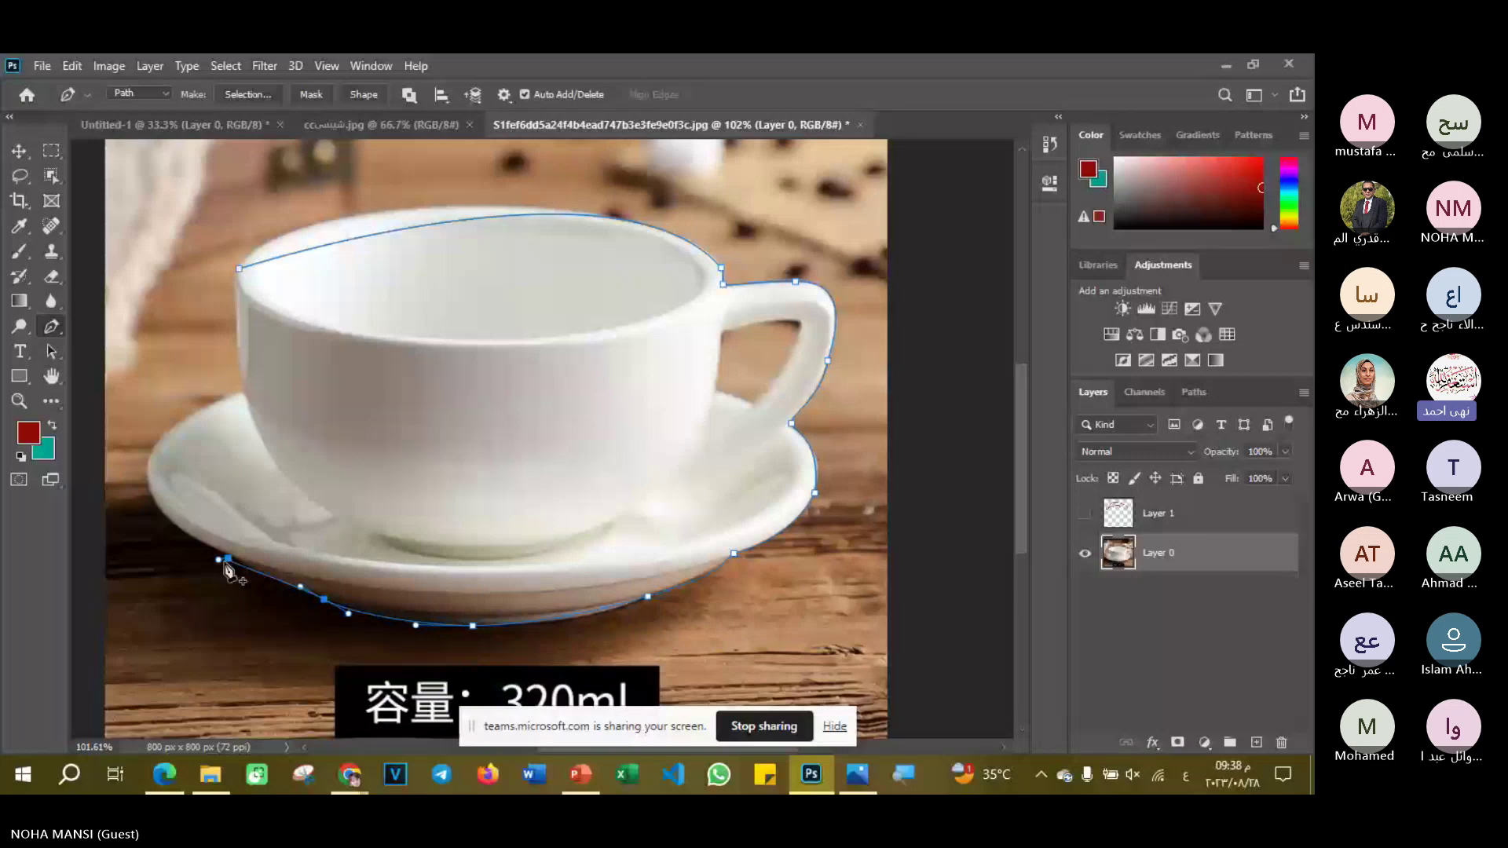
{"action": "left_click", "coordinate": [227, 560]}
{"action": "left_click", "coordinate": [229, 563]}
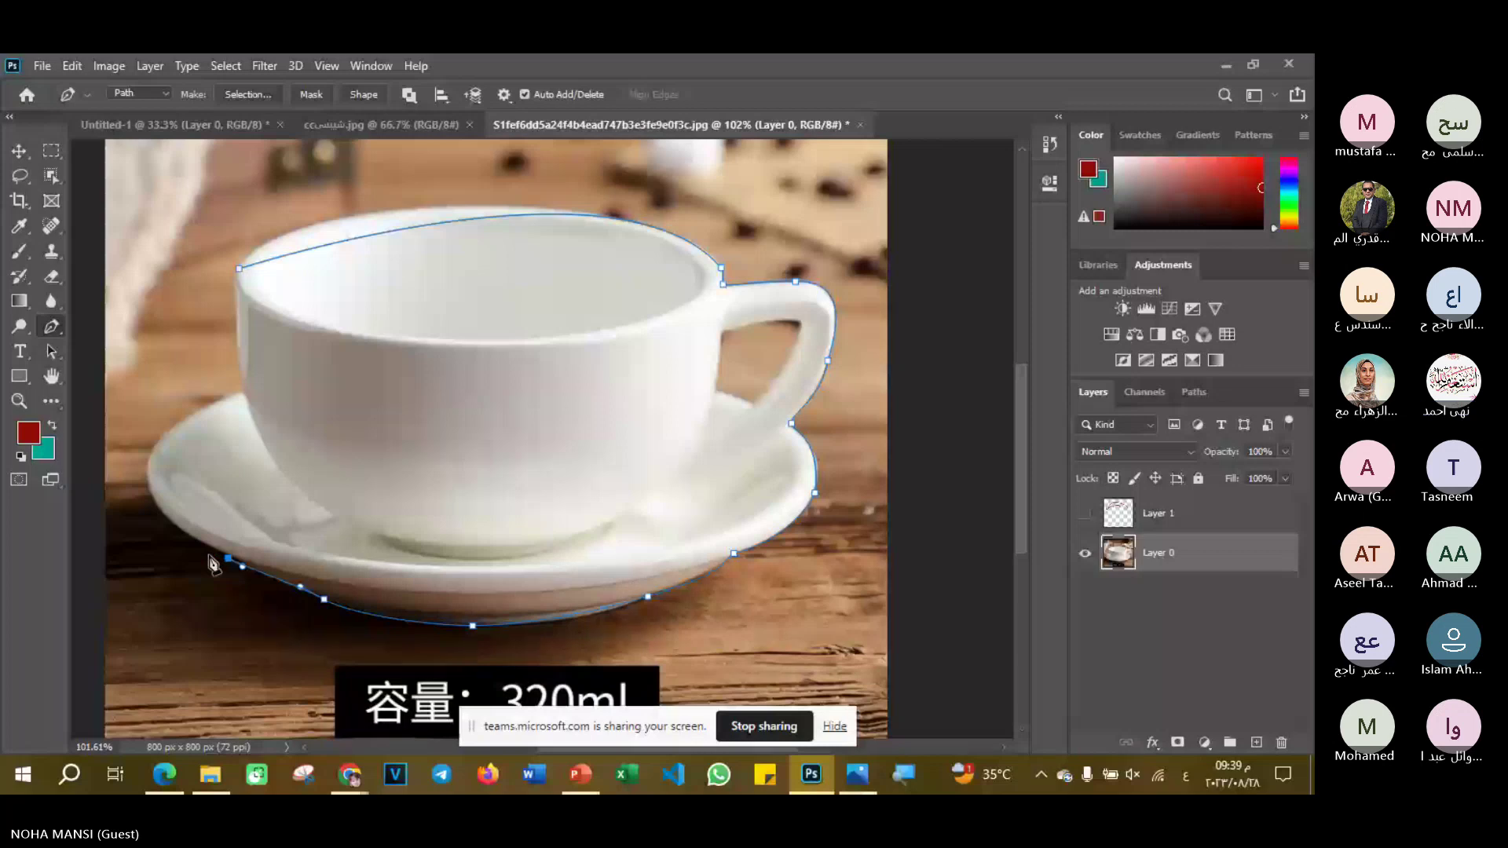
- Extend the path up the saucer's left edge with curved anchors
{"action": "left_click_drag", "start_coordinate": [147, 468], "coordinate": [132, 398]}
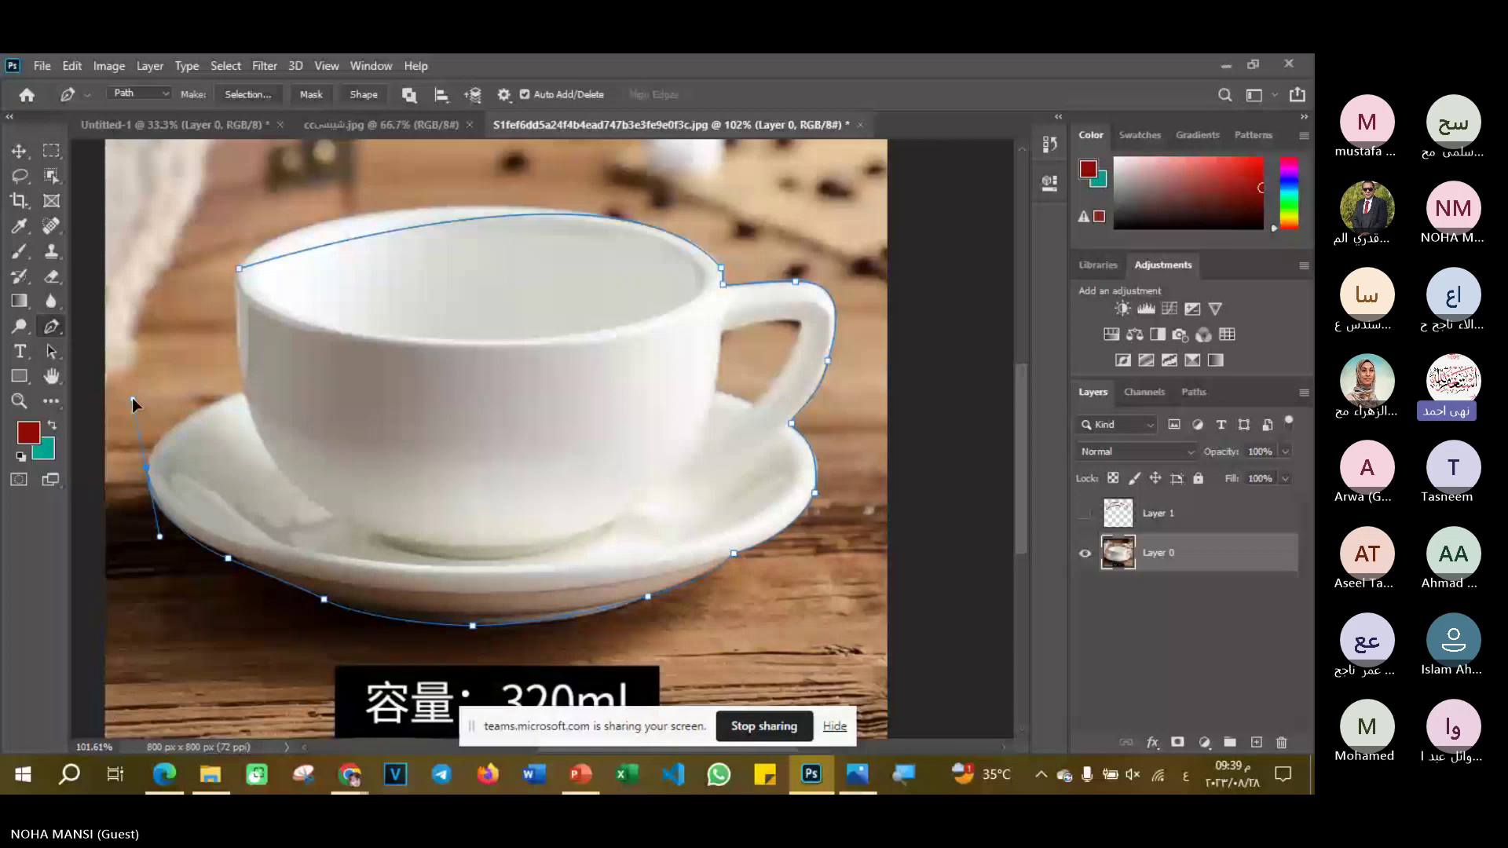
{"action": "left_click_drag", "start_coordinate": [132, 397], "coordinate": [144, 398]}
{"action": "left_click", "coordinate": [229, 559]}
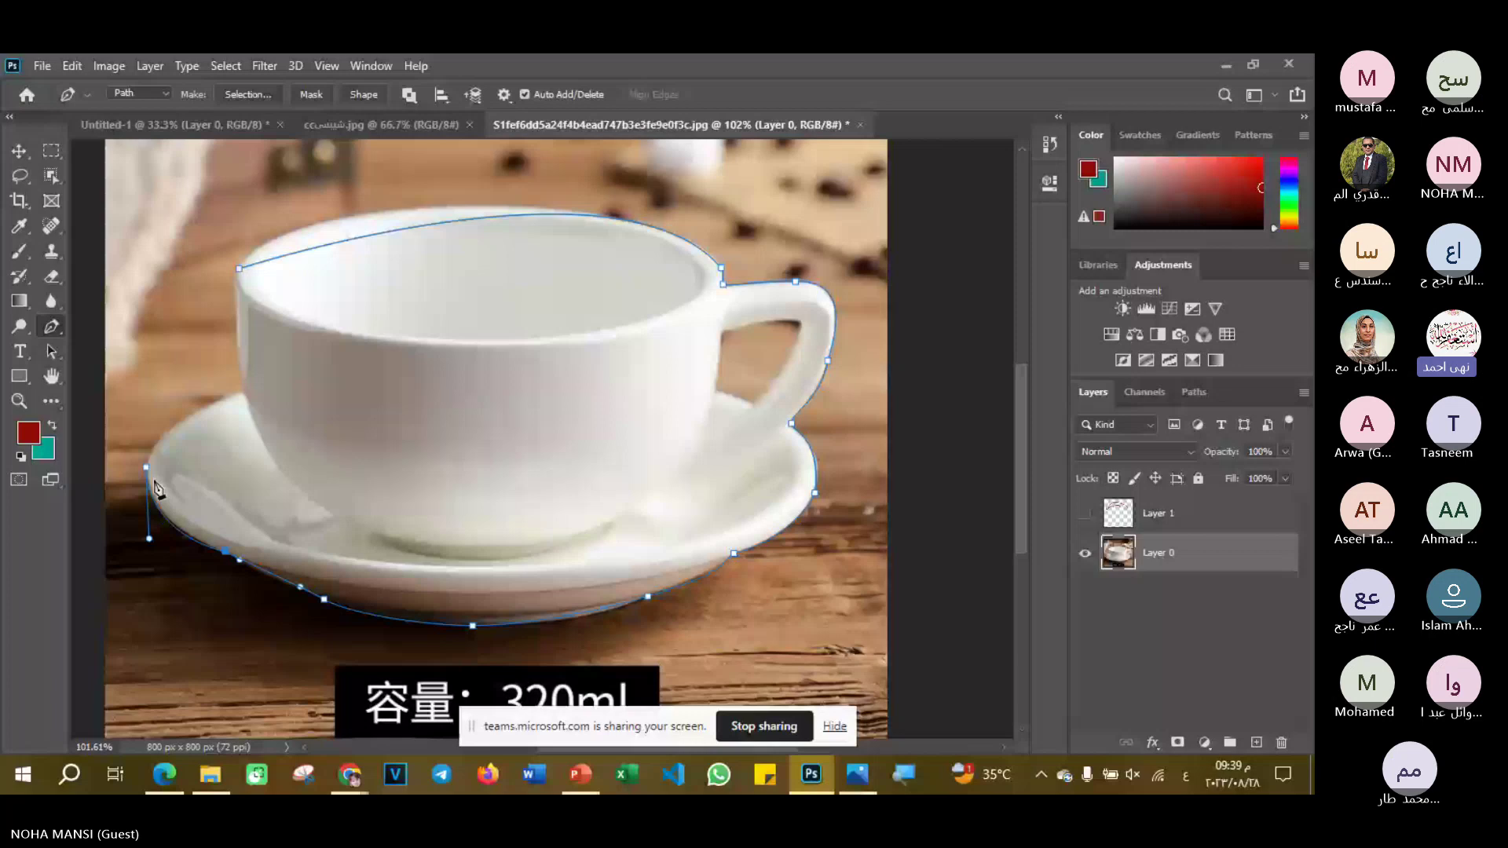
{"action": "left_click_drag", "start_coordinate": [234, 410], "coordinate": [234, 390]}
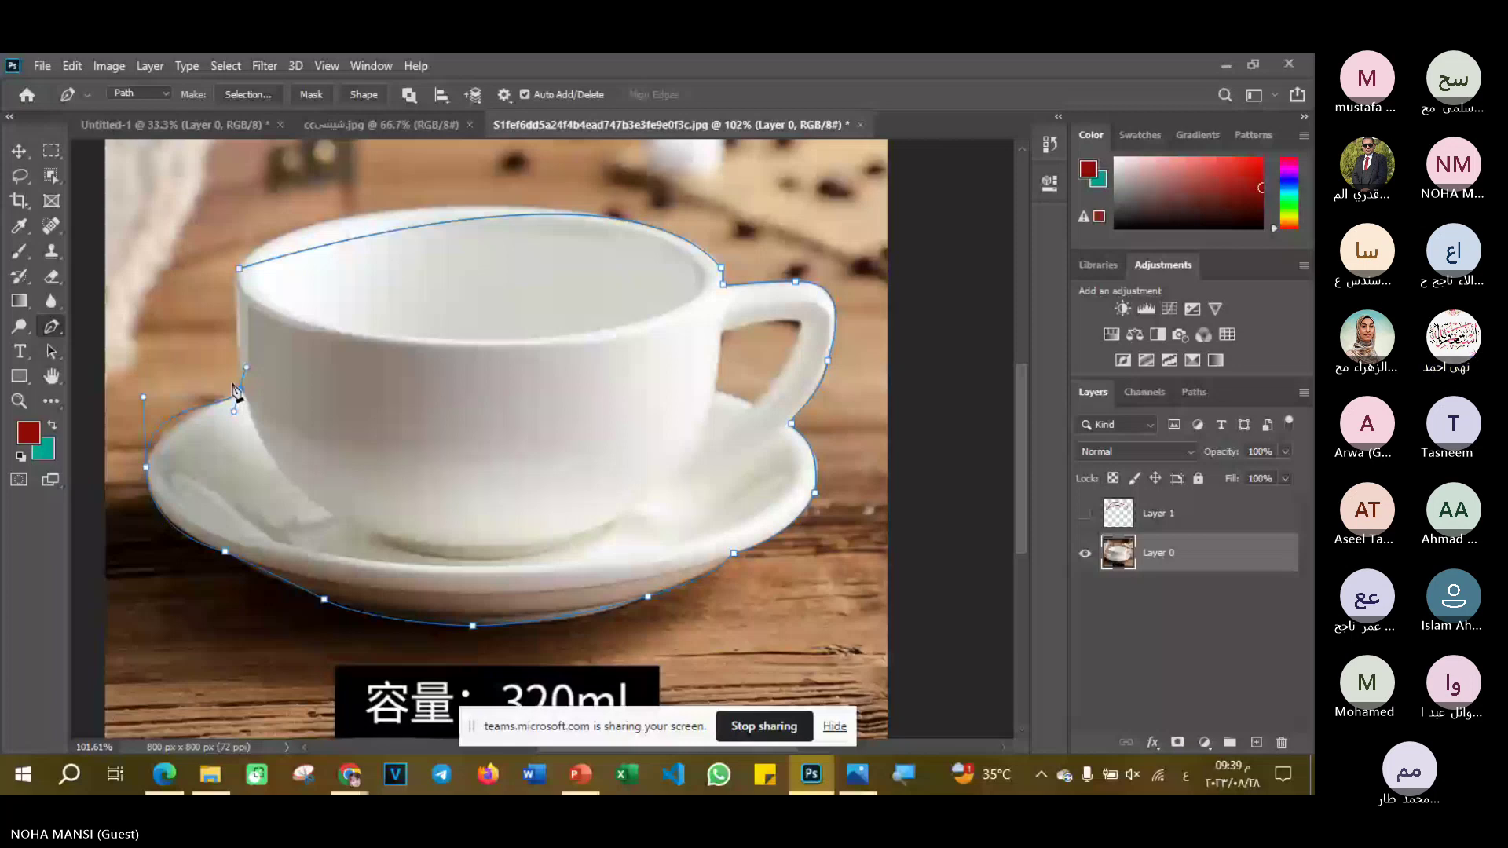
{"action": "left_click_drag", "start_coordinate": [234, 391], "coordinate": [236, 430]}
- Add an anchor on the cup's left side and close the path at the rim start point
{"action": "left_click", "coordinate": [235, 287]}
{"action": "left_click", "coordinate": [239, 270]}
{"action": "left_click_drag", "start_coordinate": [239, 271], "coordinate": [275, 246]}
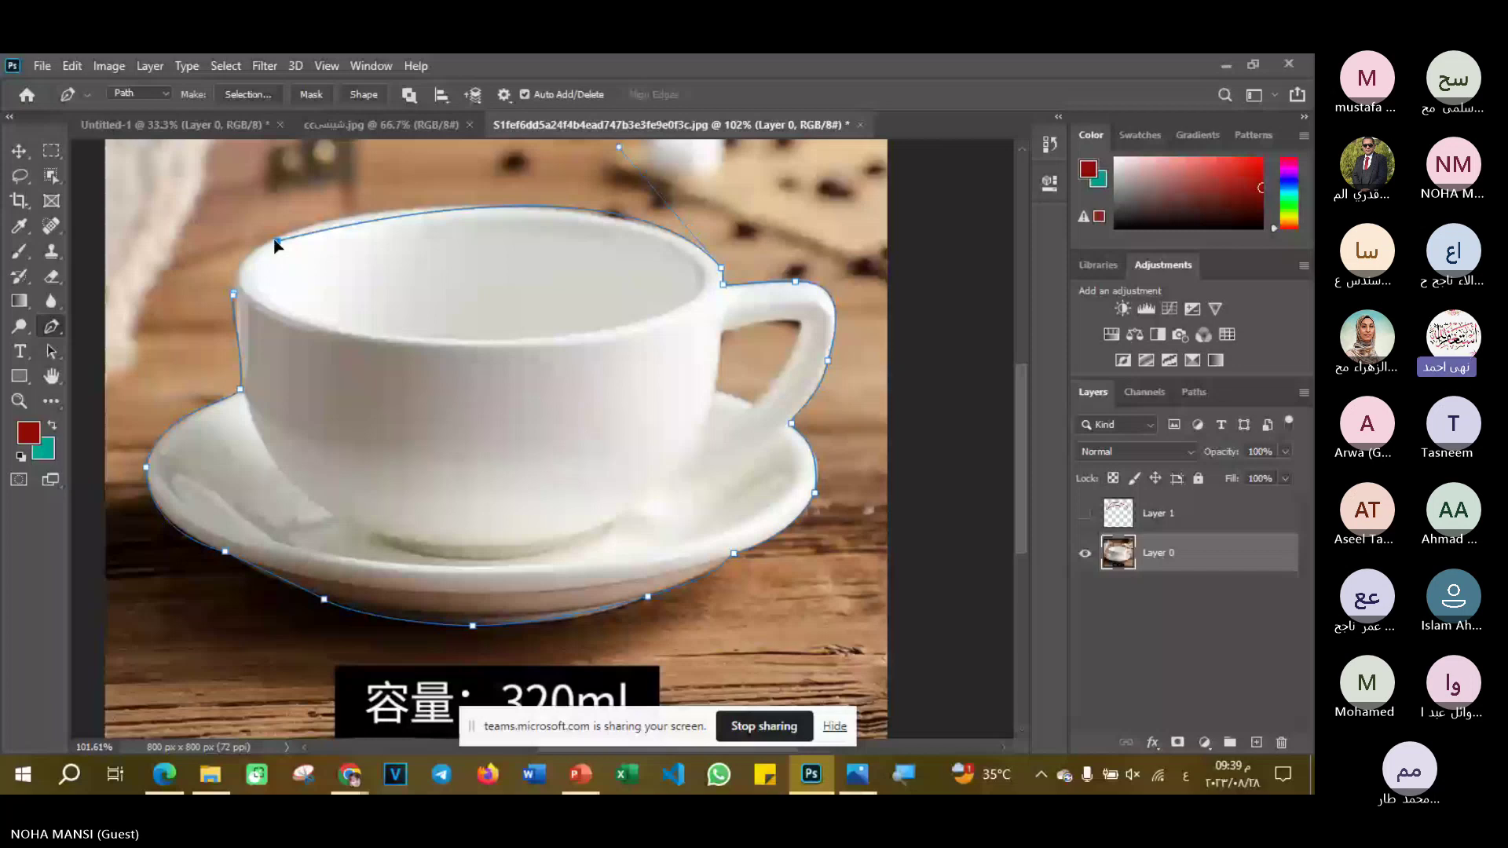
- Reposition the top-left rim anchor back onto the cup's rim edge
{"action": "left_click_drag", "start_coordinate": [275, 242], "coordinate": [236, 261]}
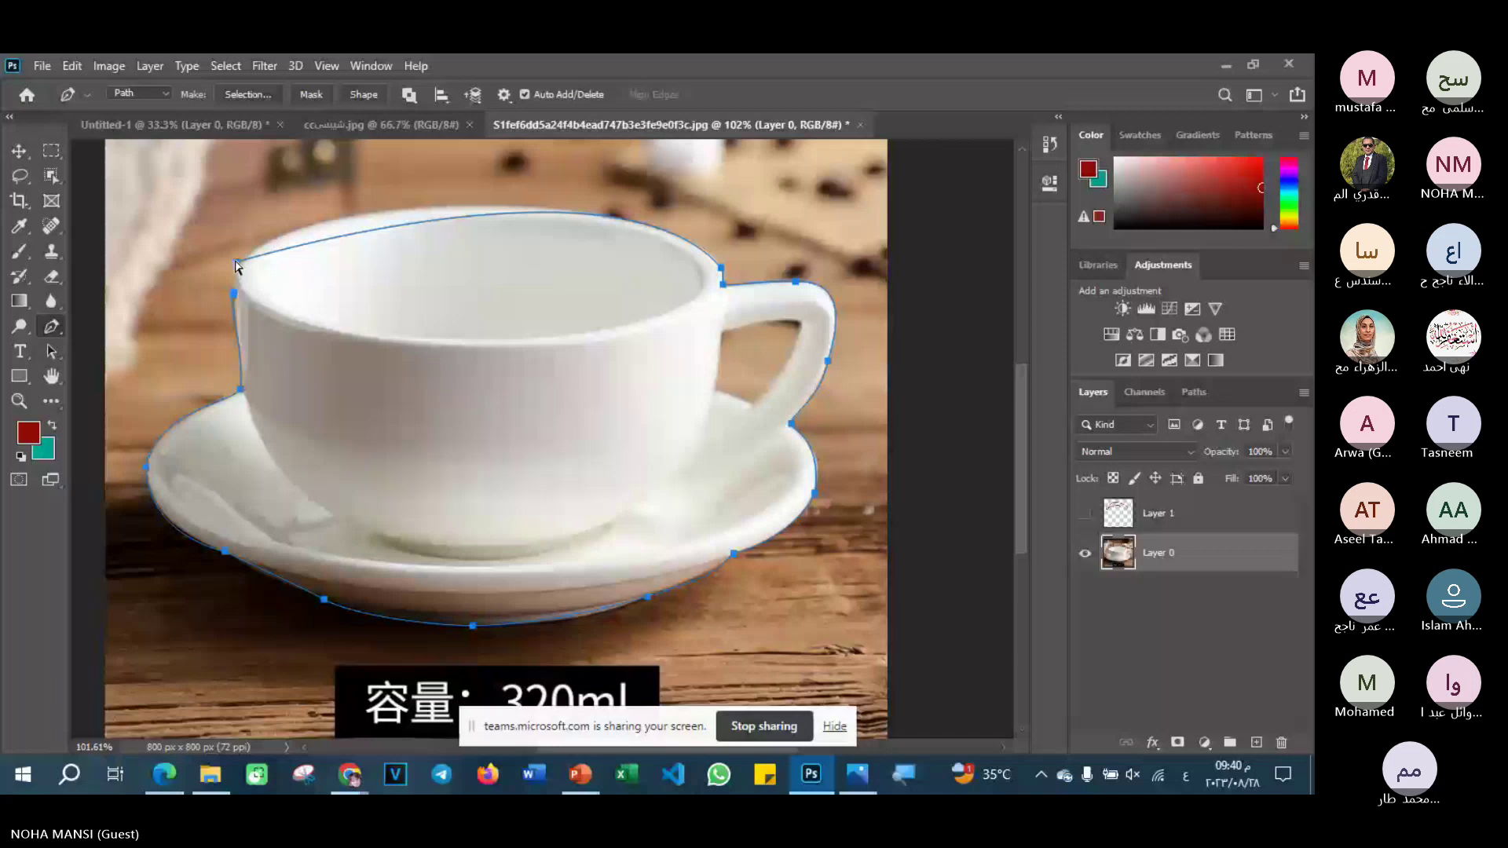
{"action": "left_click_drag", "start_coordinate": [235, 263], "coordinate": [235, 268]}
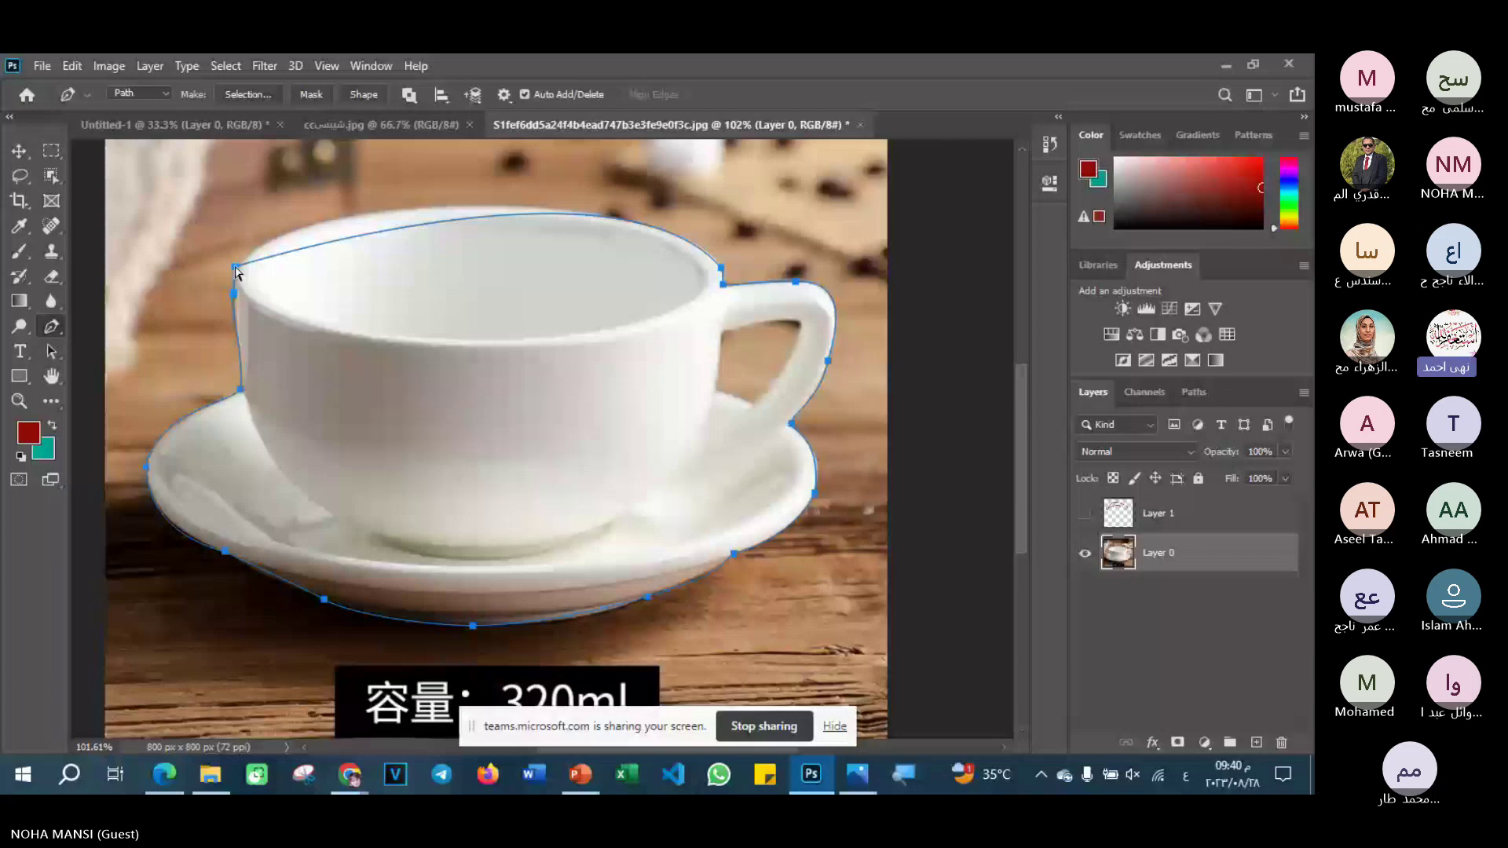
{"action": "left_click", "coordinate": [235, 268]}
{"action": "left_click_drag", "start_coordinate": [233, 269], "coordinate": [261, 250]}
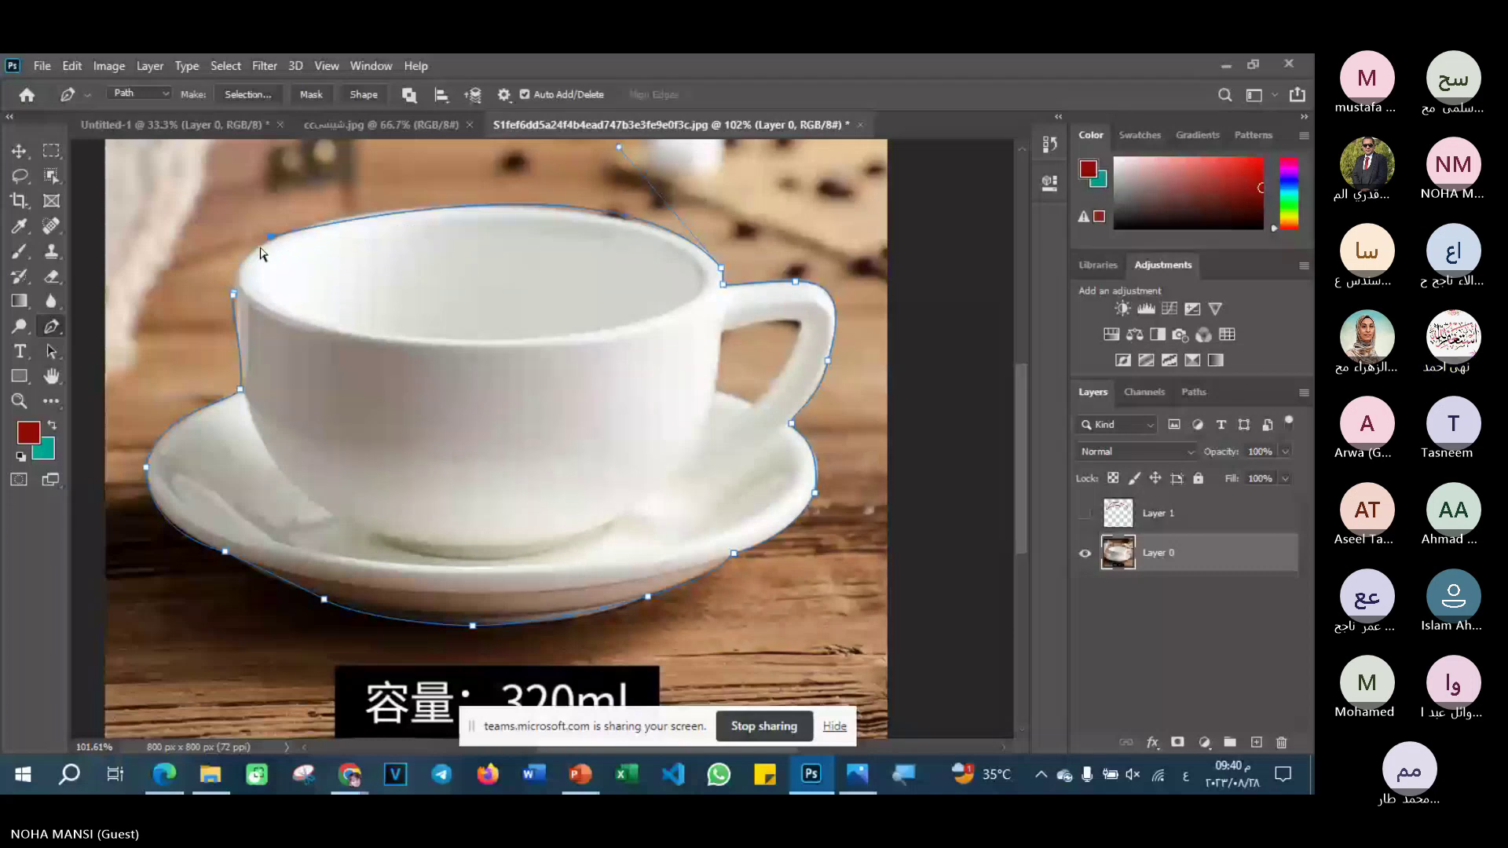
{"action": "left_click_drag", "start_coordinate": [260, 253], "coordinate": [241, 270]}
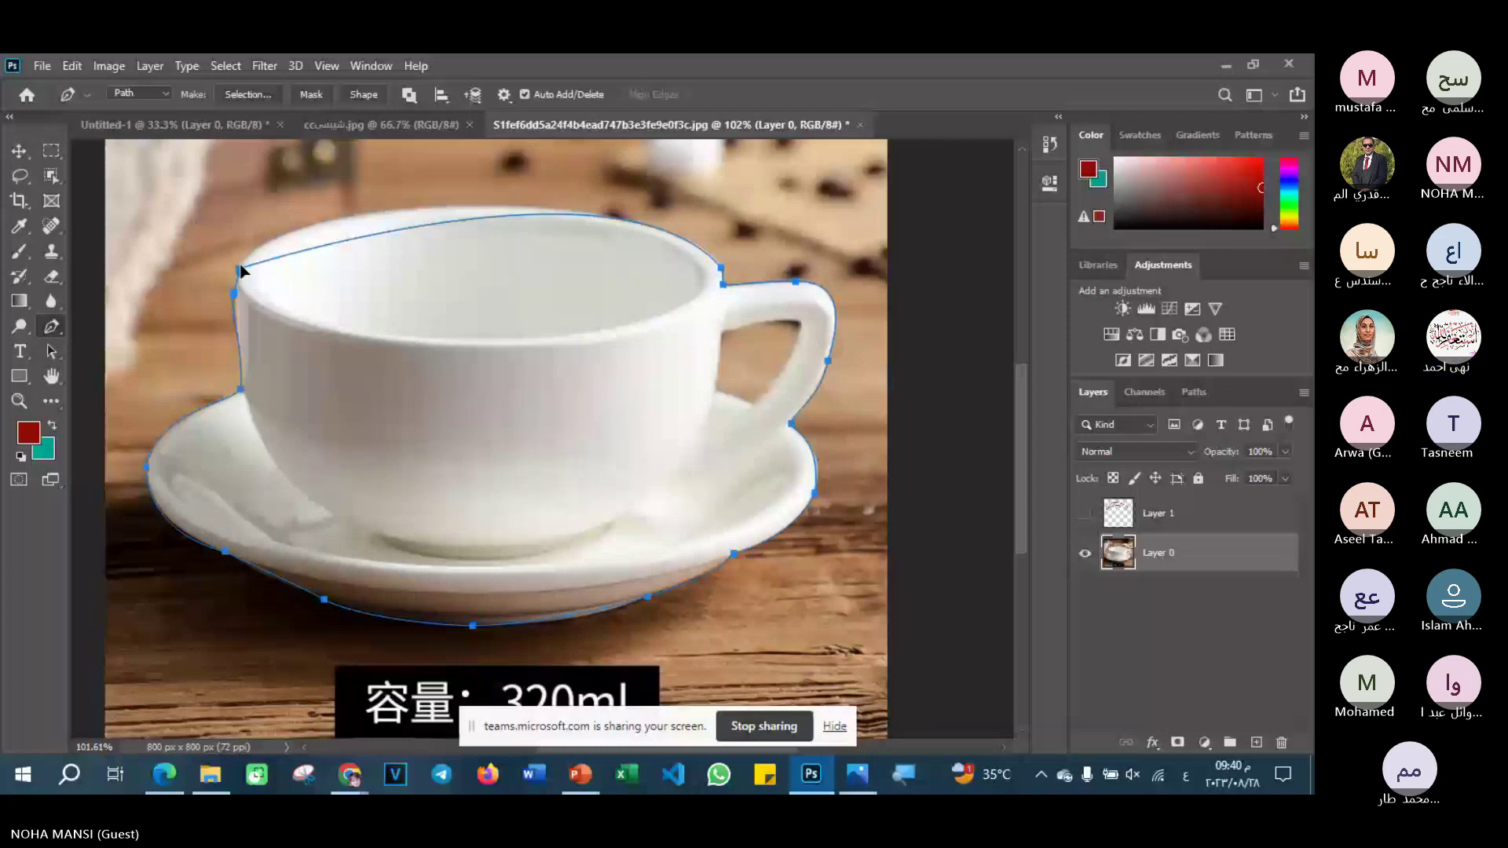
{"action": "left_click", "coordinate": [240, 269]}
{"action": "left_click", "coordinate": [239, 268]}
{"action": "left_click_drag", "start_coordinate": [244, 275], "coordinate": [247, 296]}
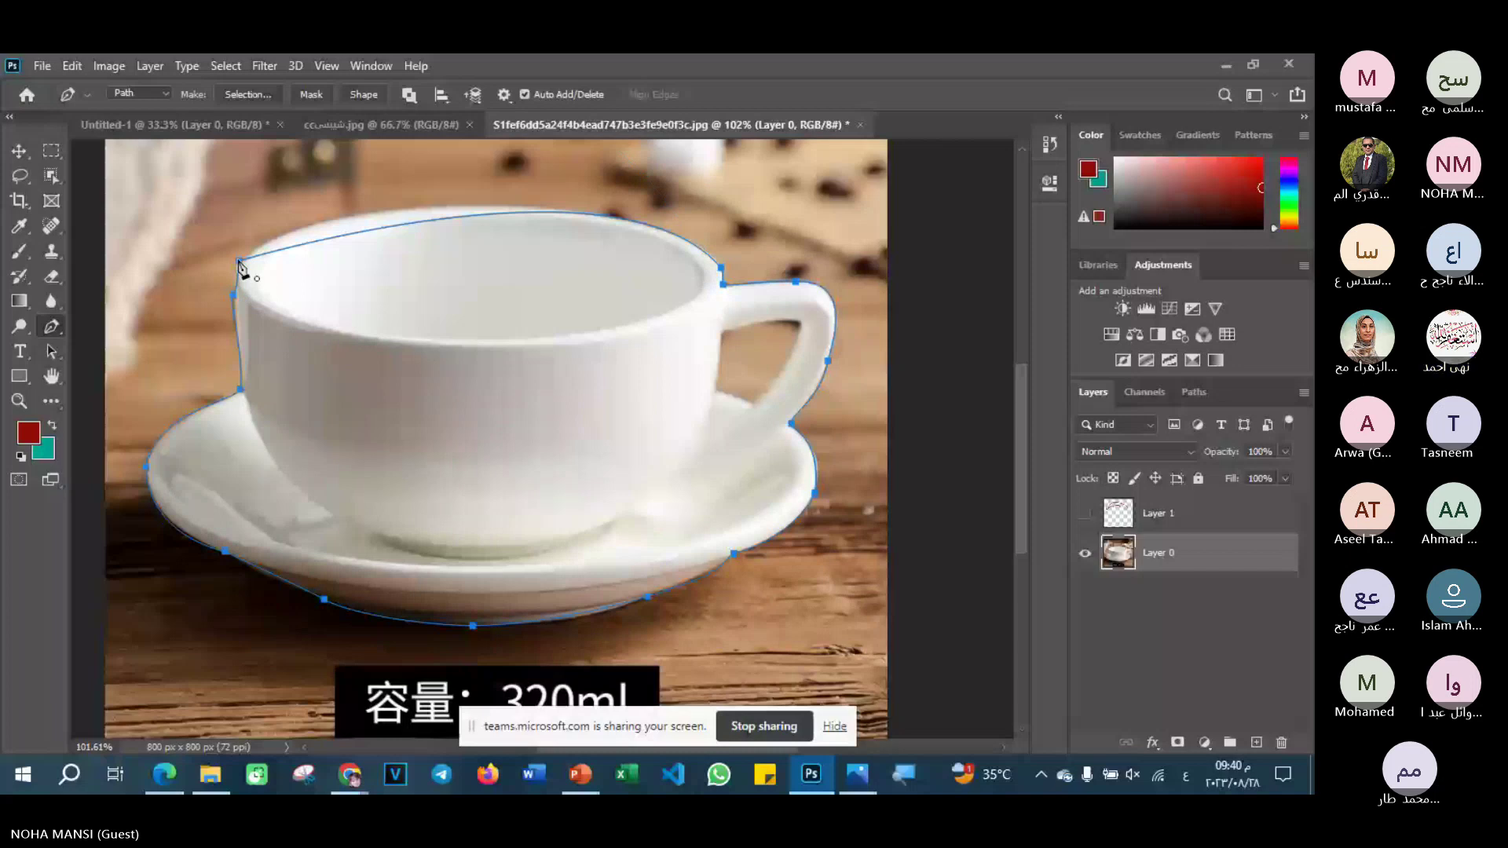
- Convert the top-left rim point and drag its handles so the curve matches the rim
{"action": "left_click", "coordinate": [239, 260]}
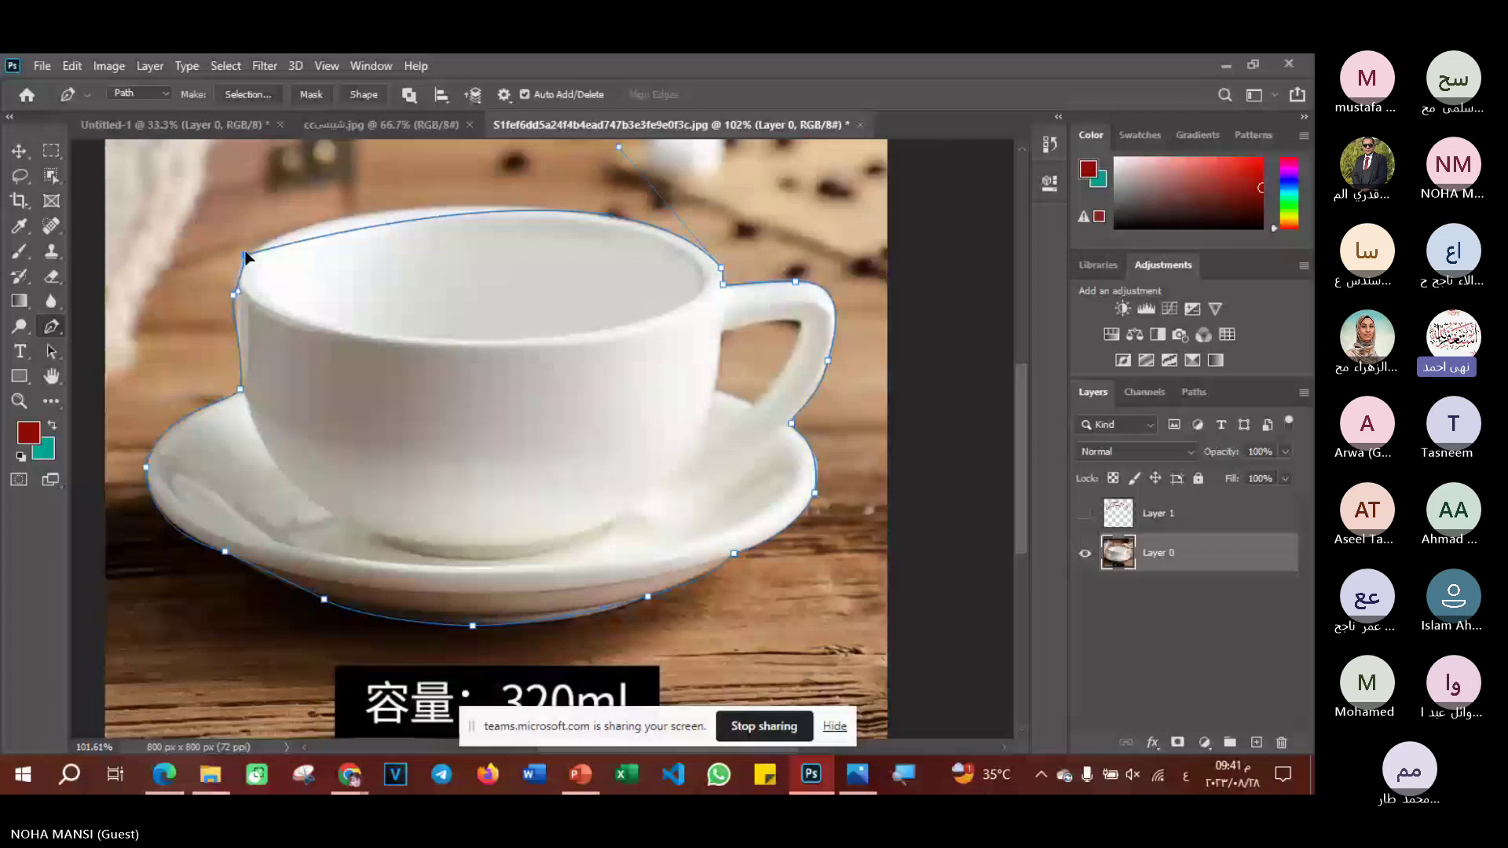
{"action": "left_click_drag", "start_coordinate": [246, 257], "coordinate": [368, 163]}
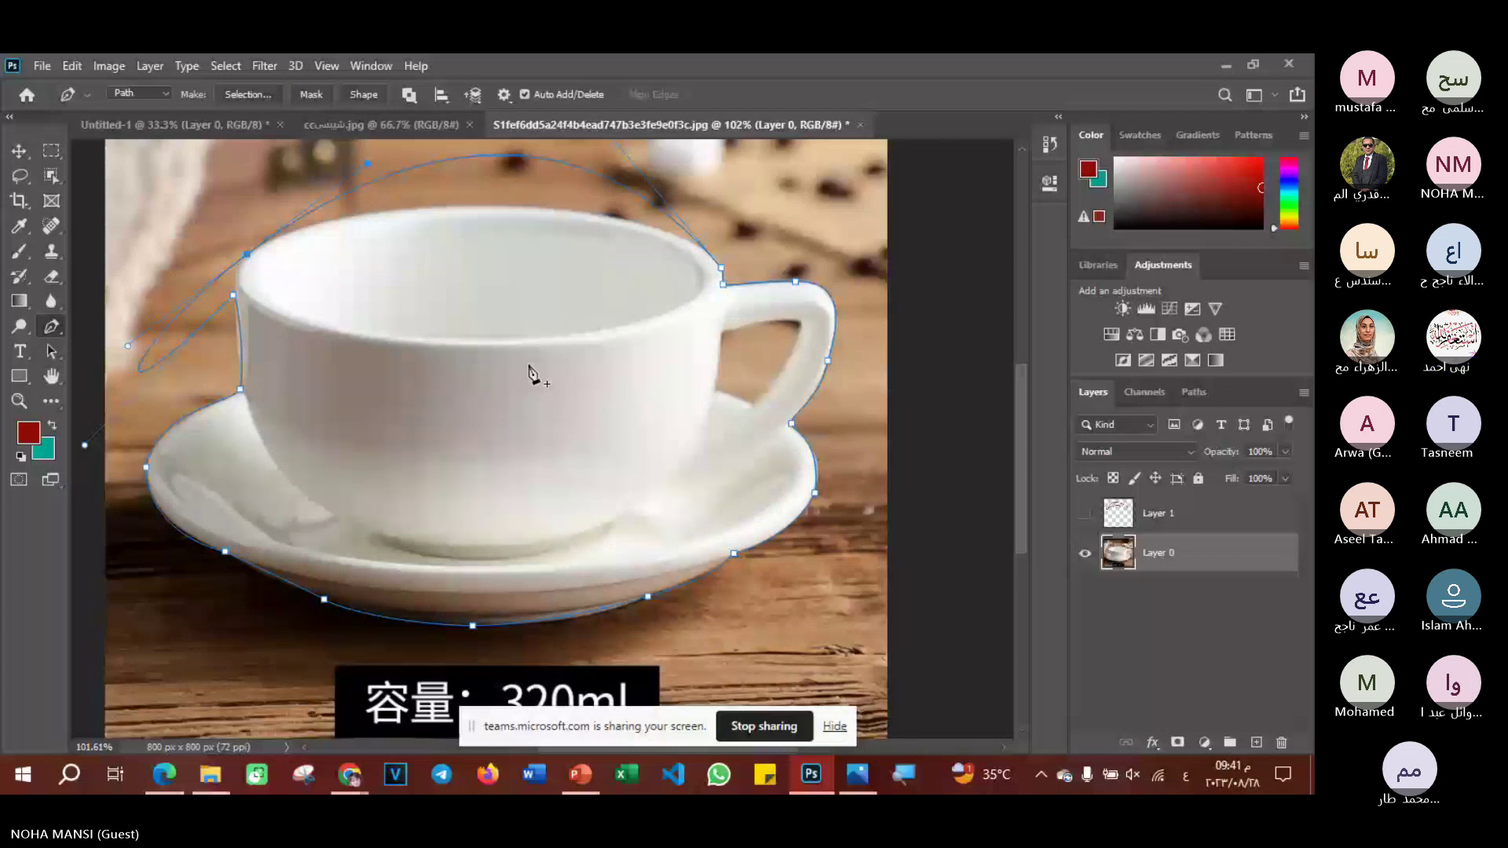
{"action": "left_click", "coordinate": [239, 261], "text": "alt"}
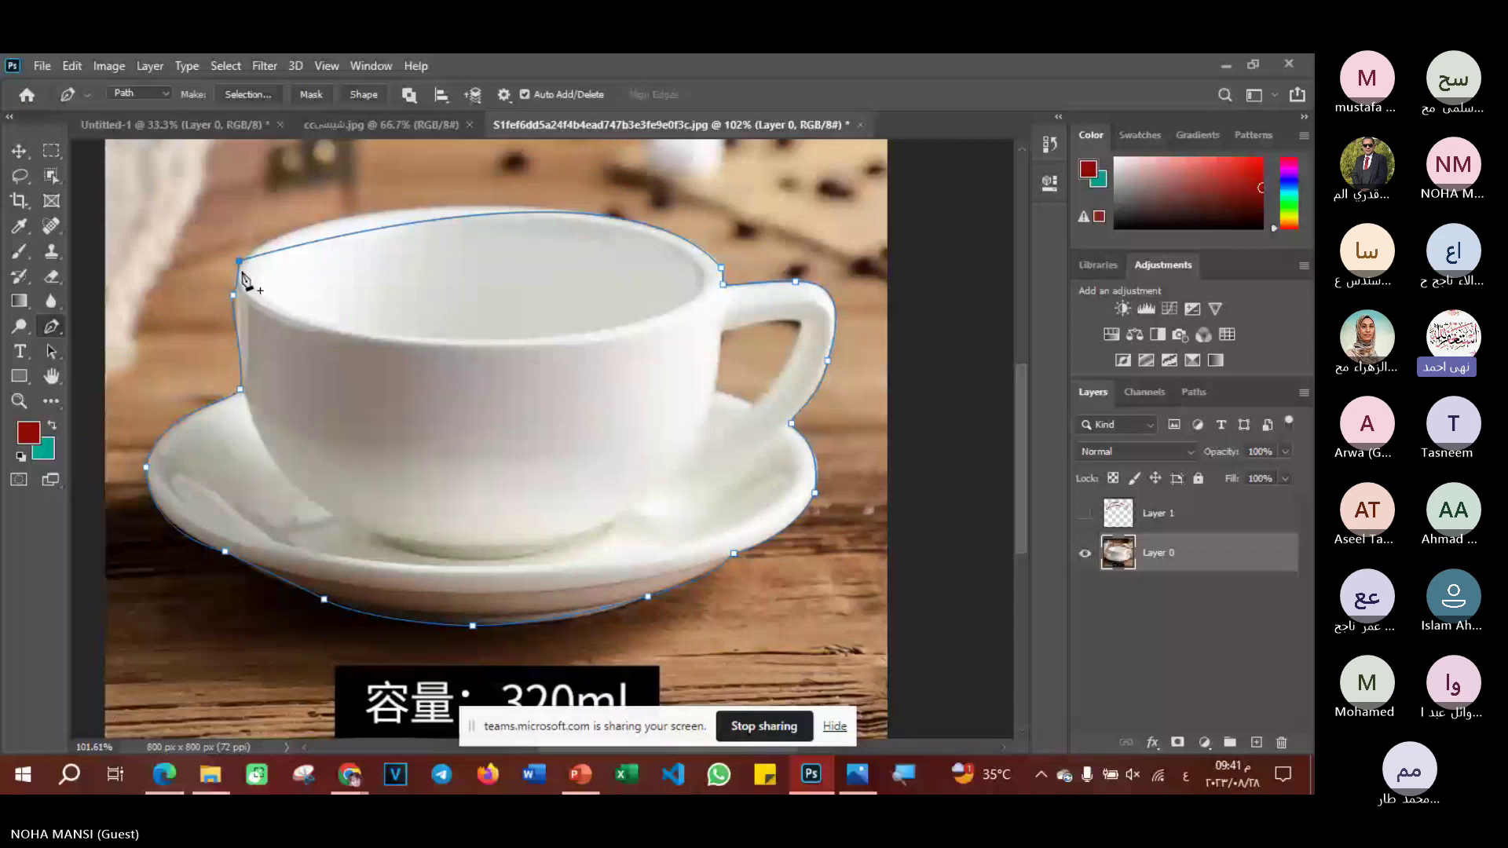
{"action": "left_click_drag", "start_coordinate": [242, 273], "coordinate": [250, 253]}
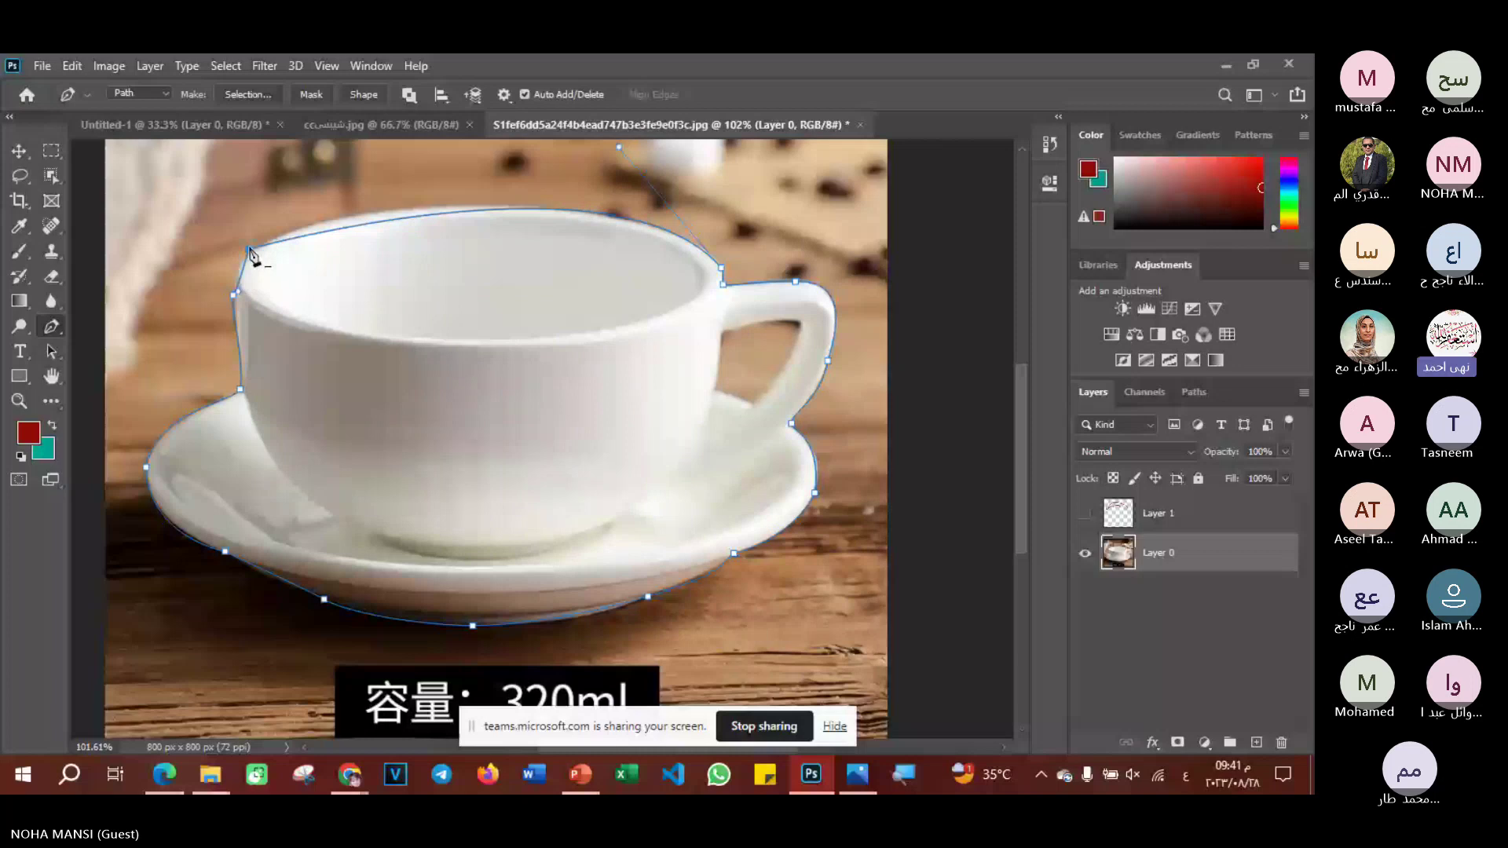
{"action": "left_click_drag", "start_coordinate": [250, 253], "coordinate": [270, 226]}
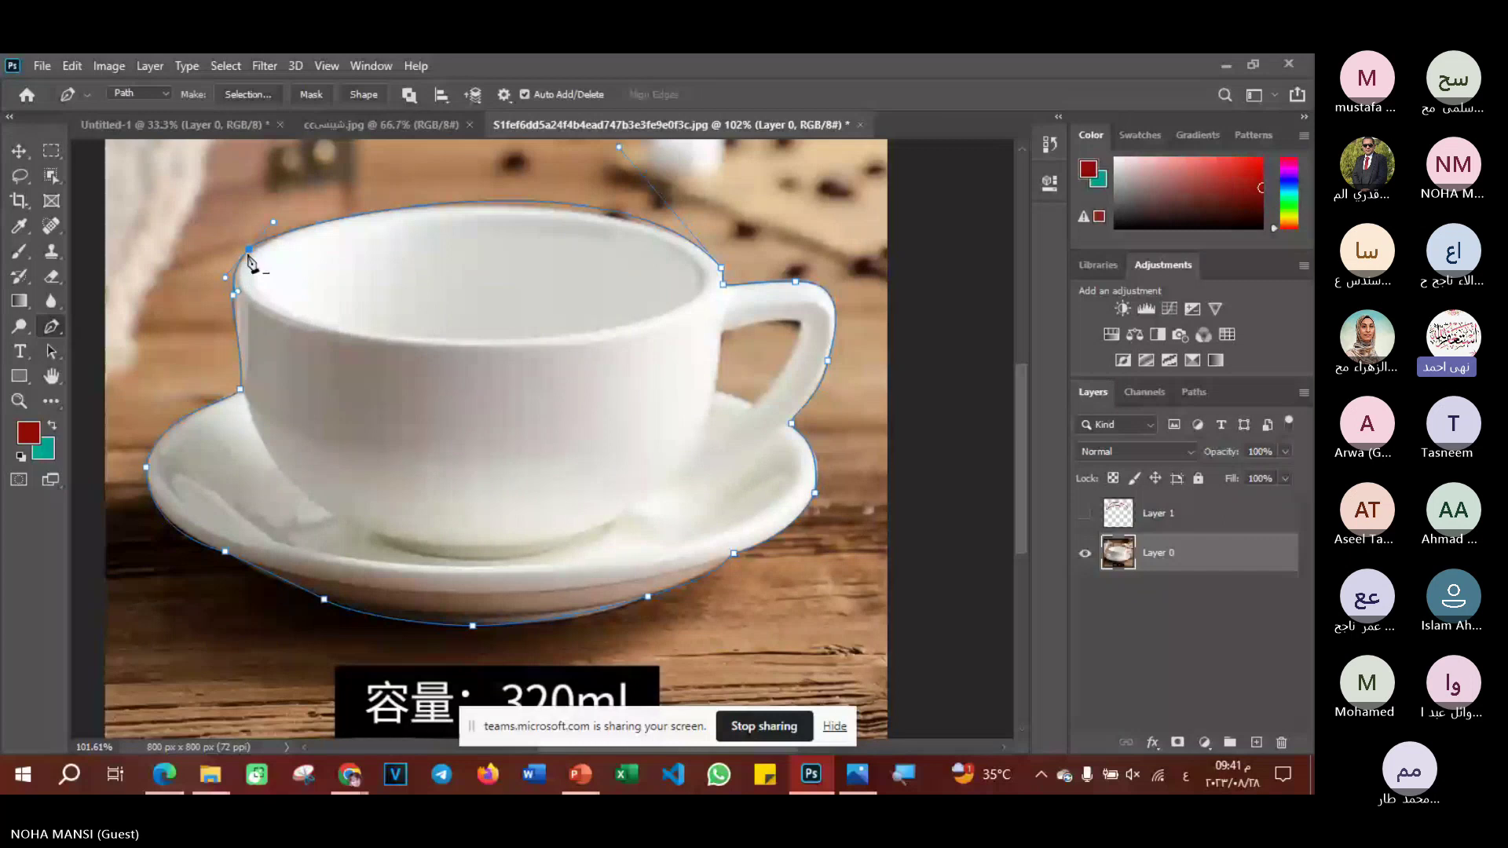
{"action": "left_click_drag", "start_coordinate": [248, 250], "coordinate": [252, 250]}
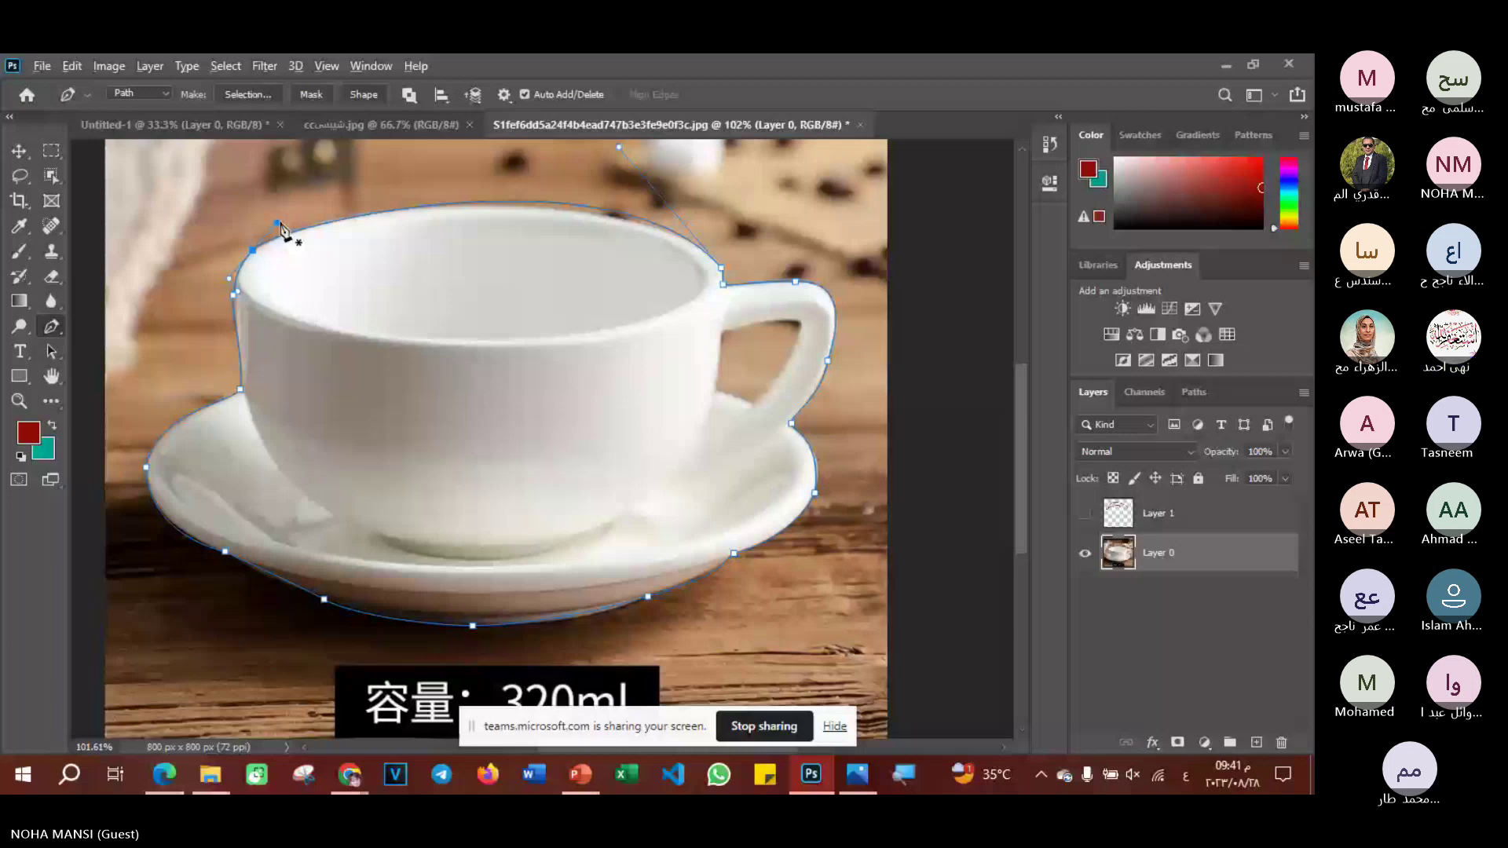
{"action": "left_click_drag", "start_coordinate": [279, 224], "coordinate": [284, 215]}
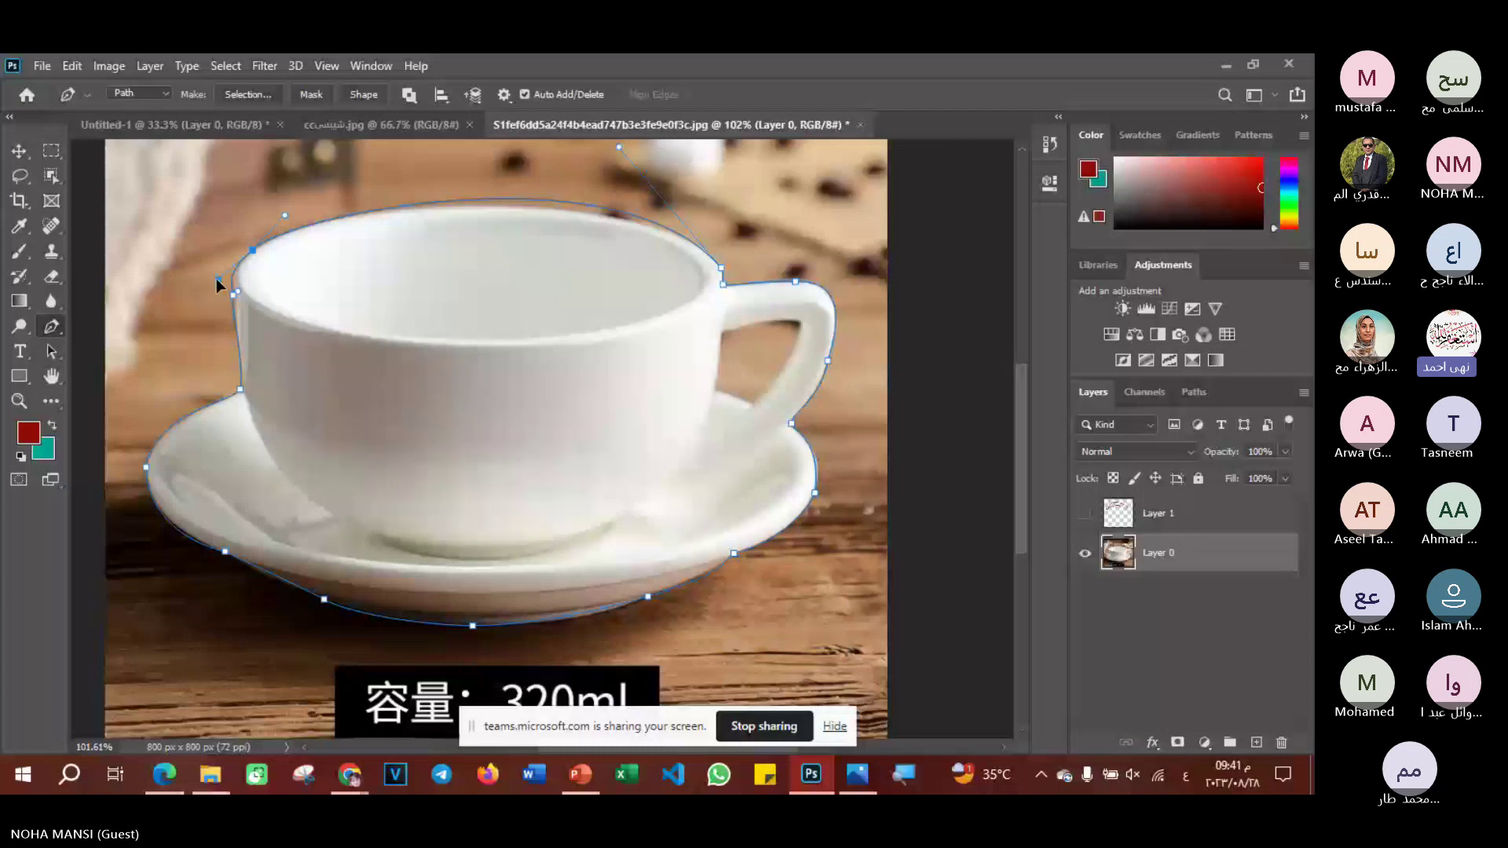
{"action": "left_click_drag", "start_coordinate": [619, 147], "coordinate": [599, 163]}
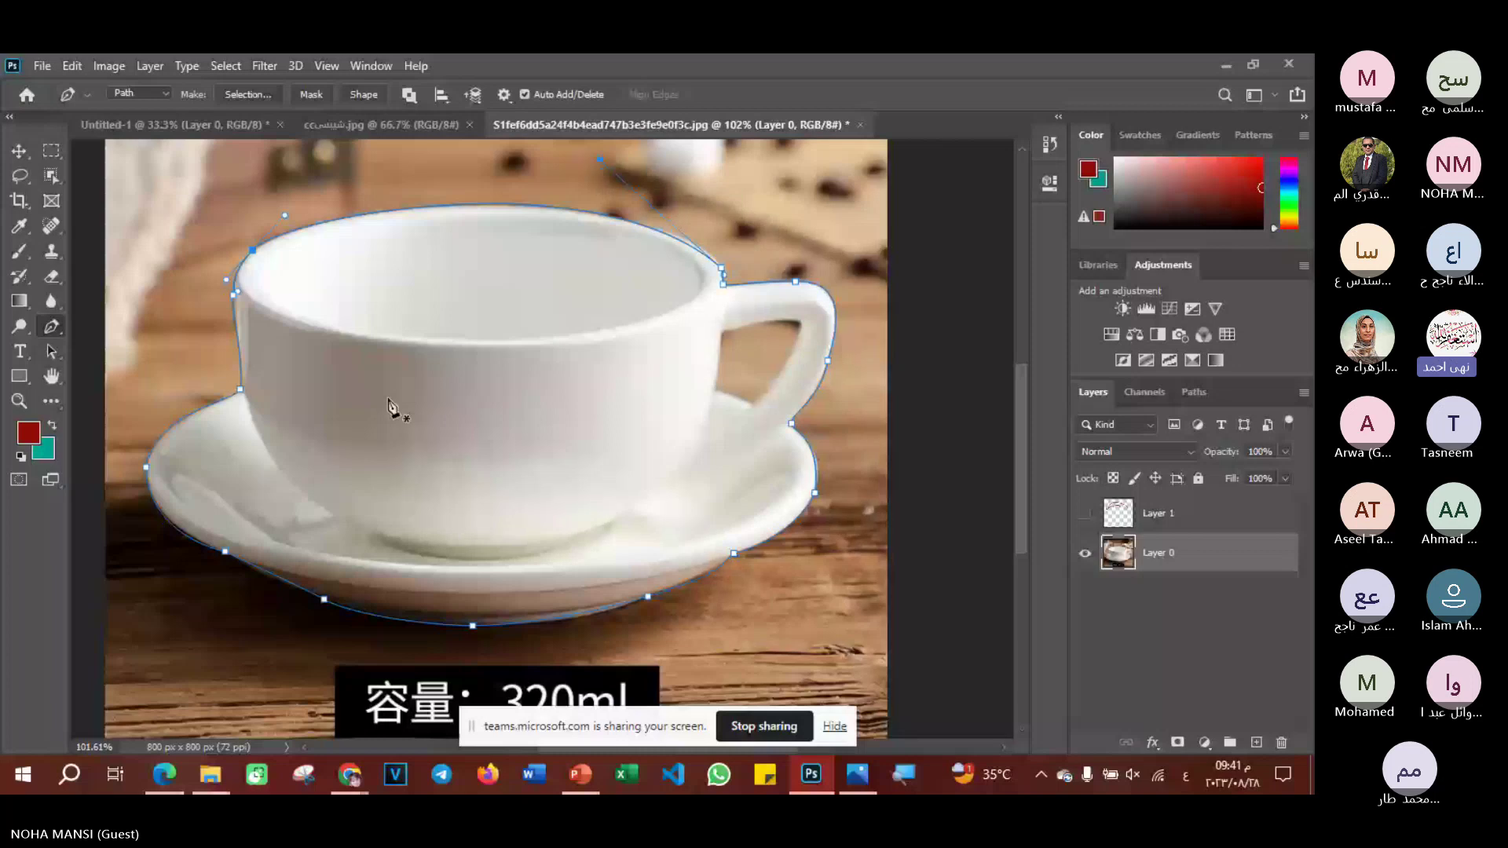
- Turn the cup-and-saucer outline path into a selection with Make Selection
{"action": "right_click", "coordinate": [472, 328]}
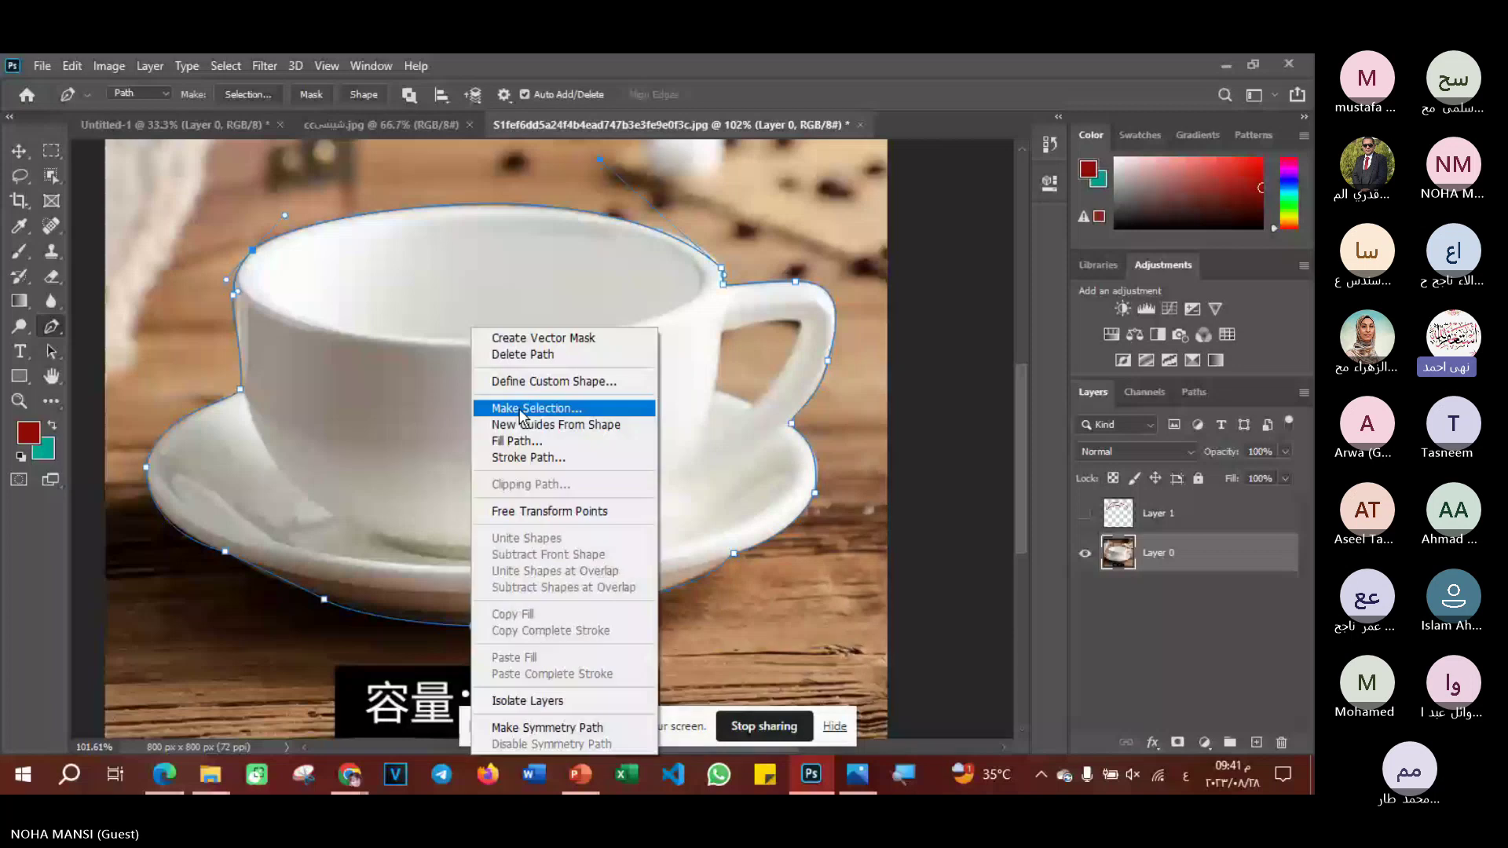
{"action": "left_click", "coordinate": [520, 408]}
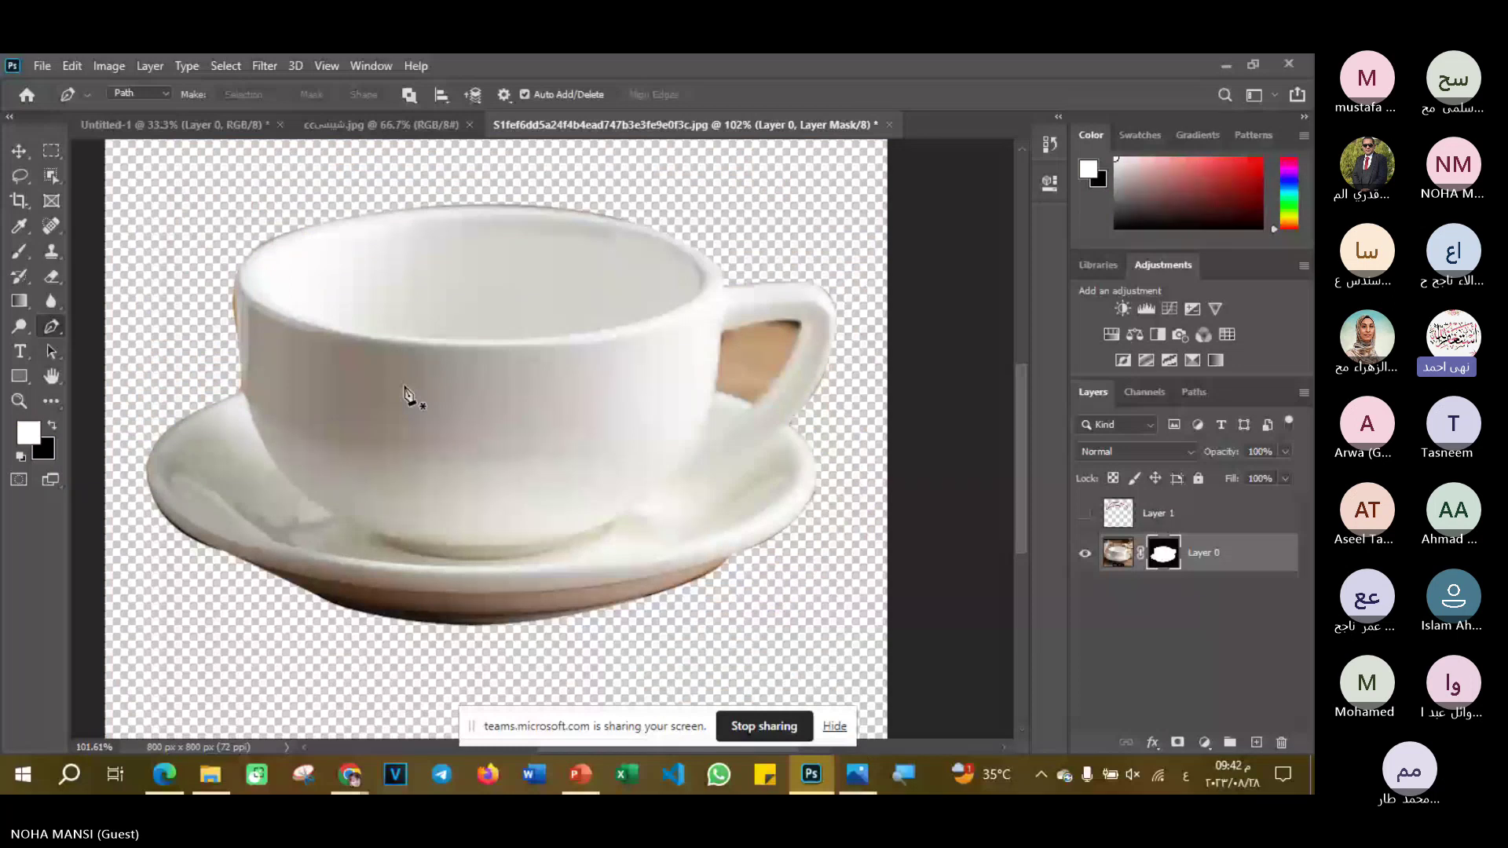
- Inspect the cut-out edges up close, then move the cup layer left and up
{"action": "scroll", "coordinate": [465, 675], "scroll_direction": "up", "scroll_amount": 5}
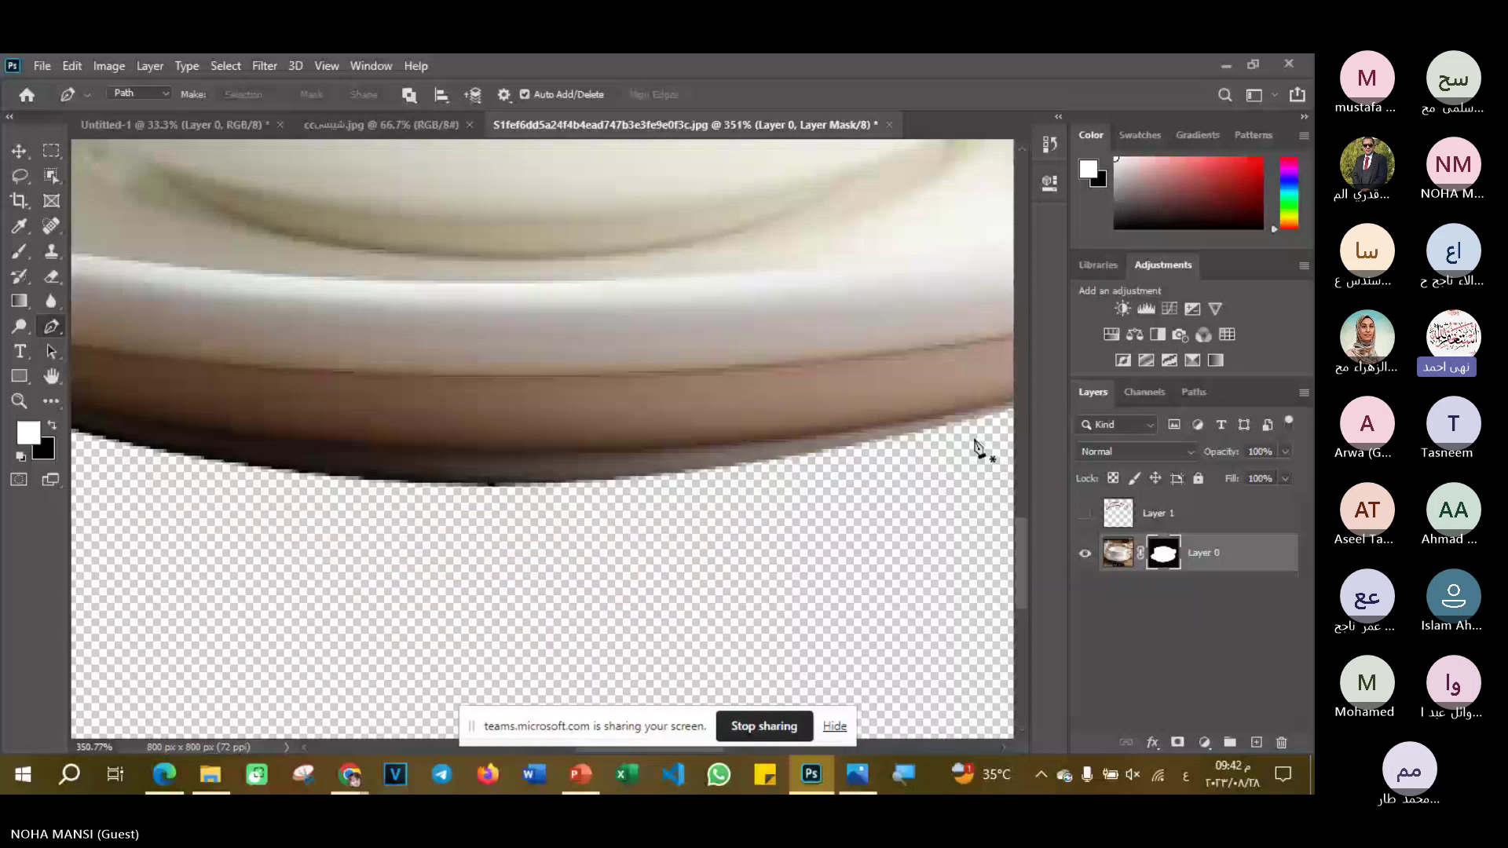
{"action": "scroll", "coordinate": [426, 415], "scroll_direction": "down", "scroll_amount": 5}
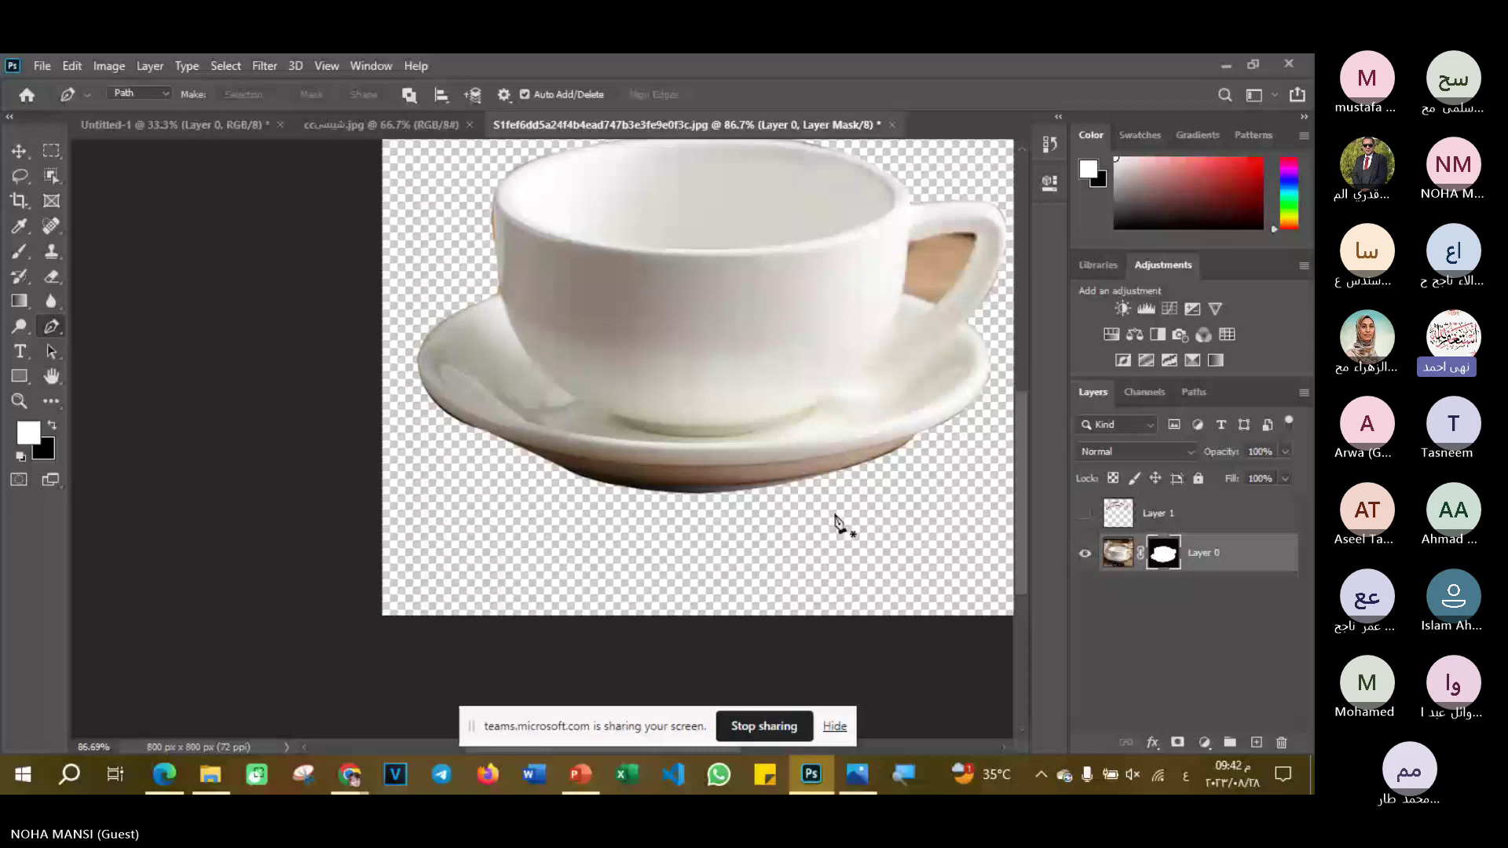
{"action": "scroll", "coordinate": [850, 236], "scroll_direction": "up", "scroll_amount": 1}
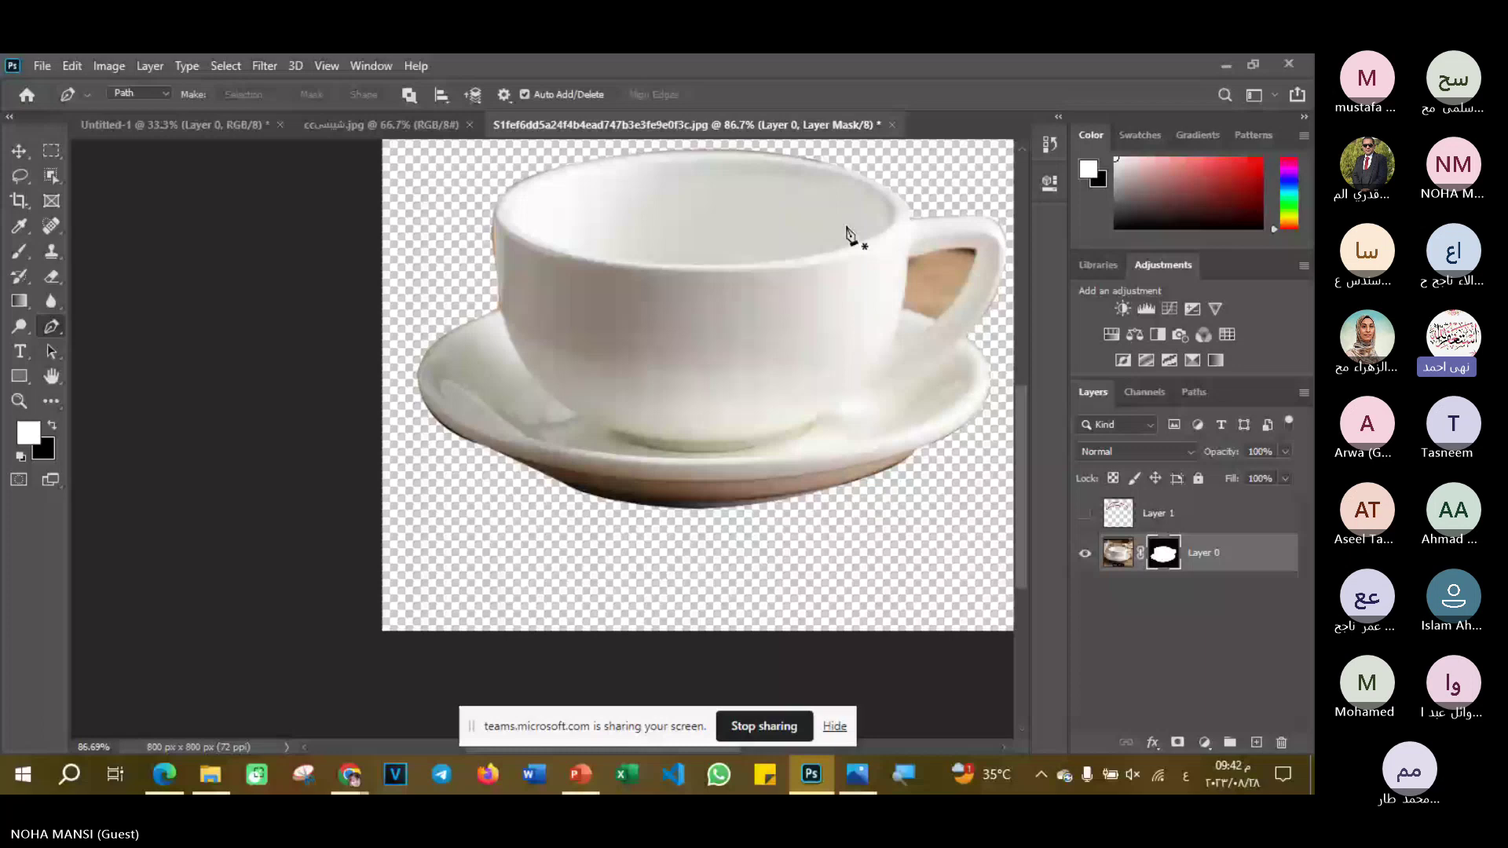
{"action": "scroll", "coordinate": [849, 234], "scroll_direction": "up", "scroll_amount": 3}
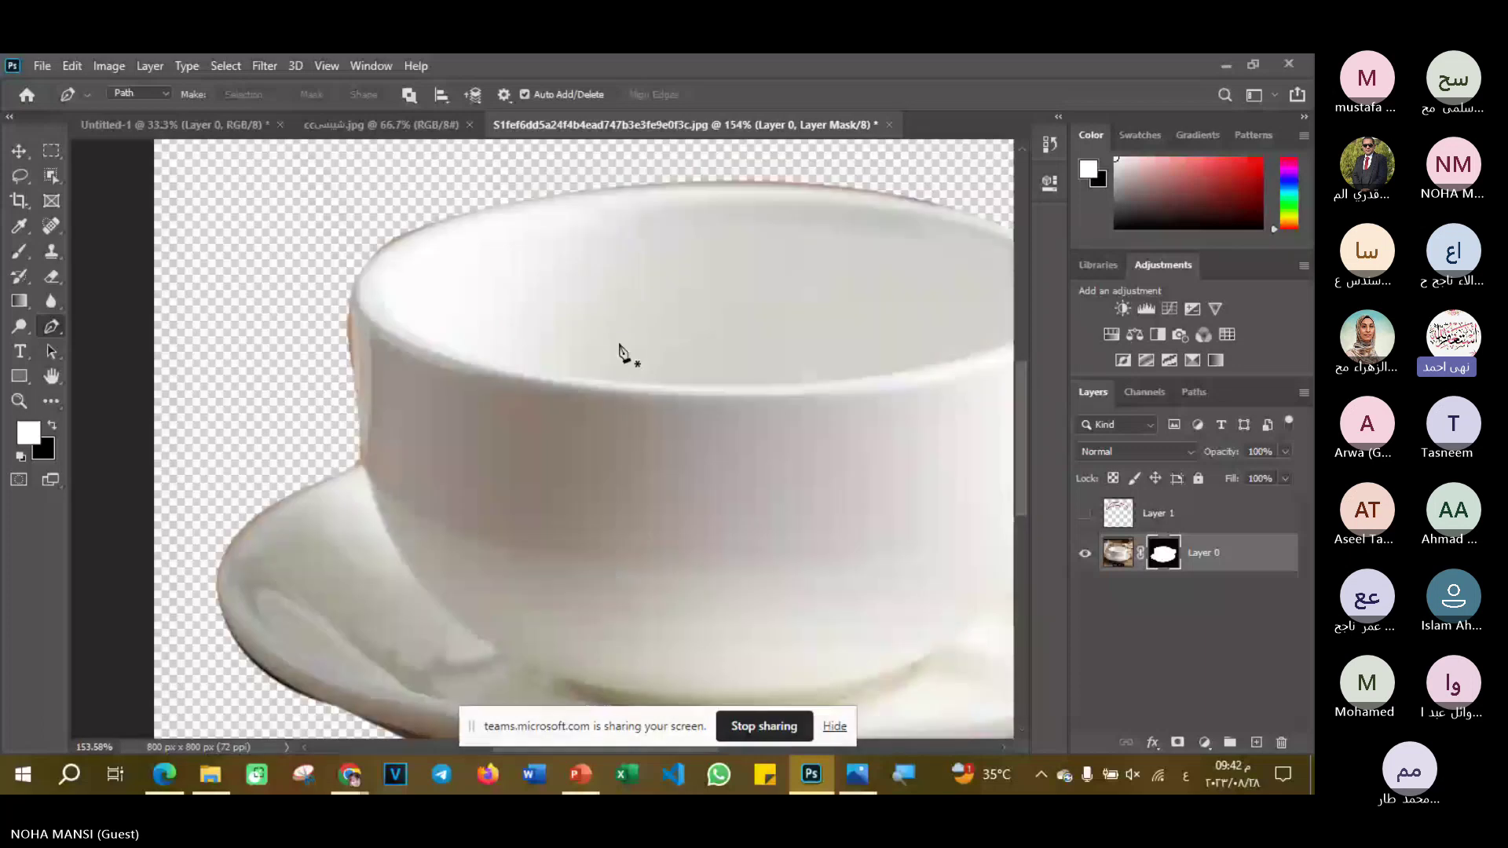
{"action": "scroll", "coordinate": [619, 345], "scroll_direction": "down", "scroll_amount": 2}
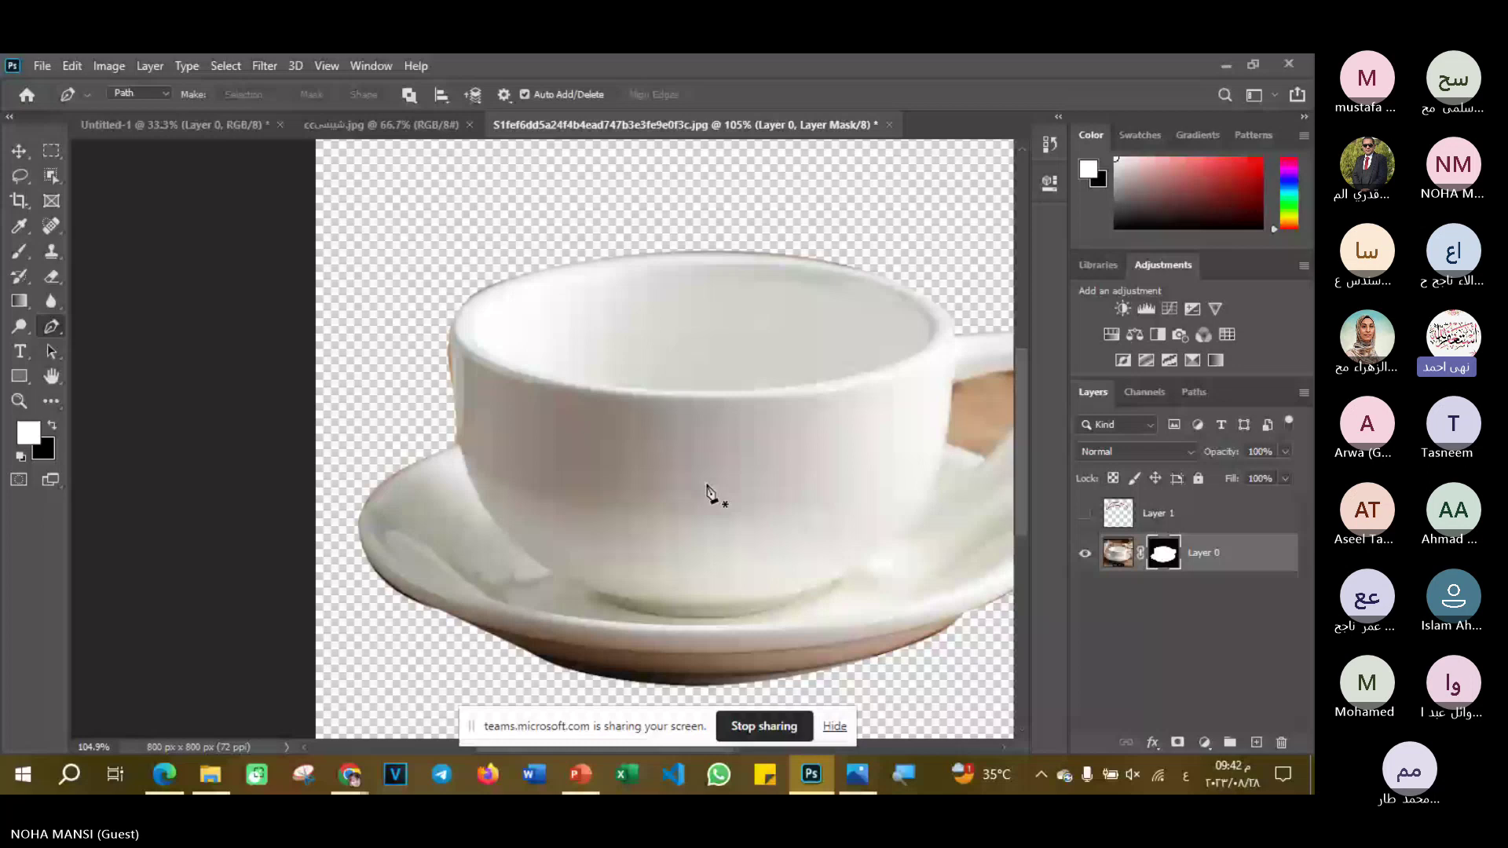
{"action": "key", "text": "v"}
{"action": "left_click_drag", "start_coordinate": [749, 432], "coordinate": [686, 416]}
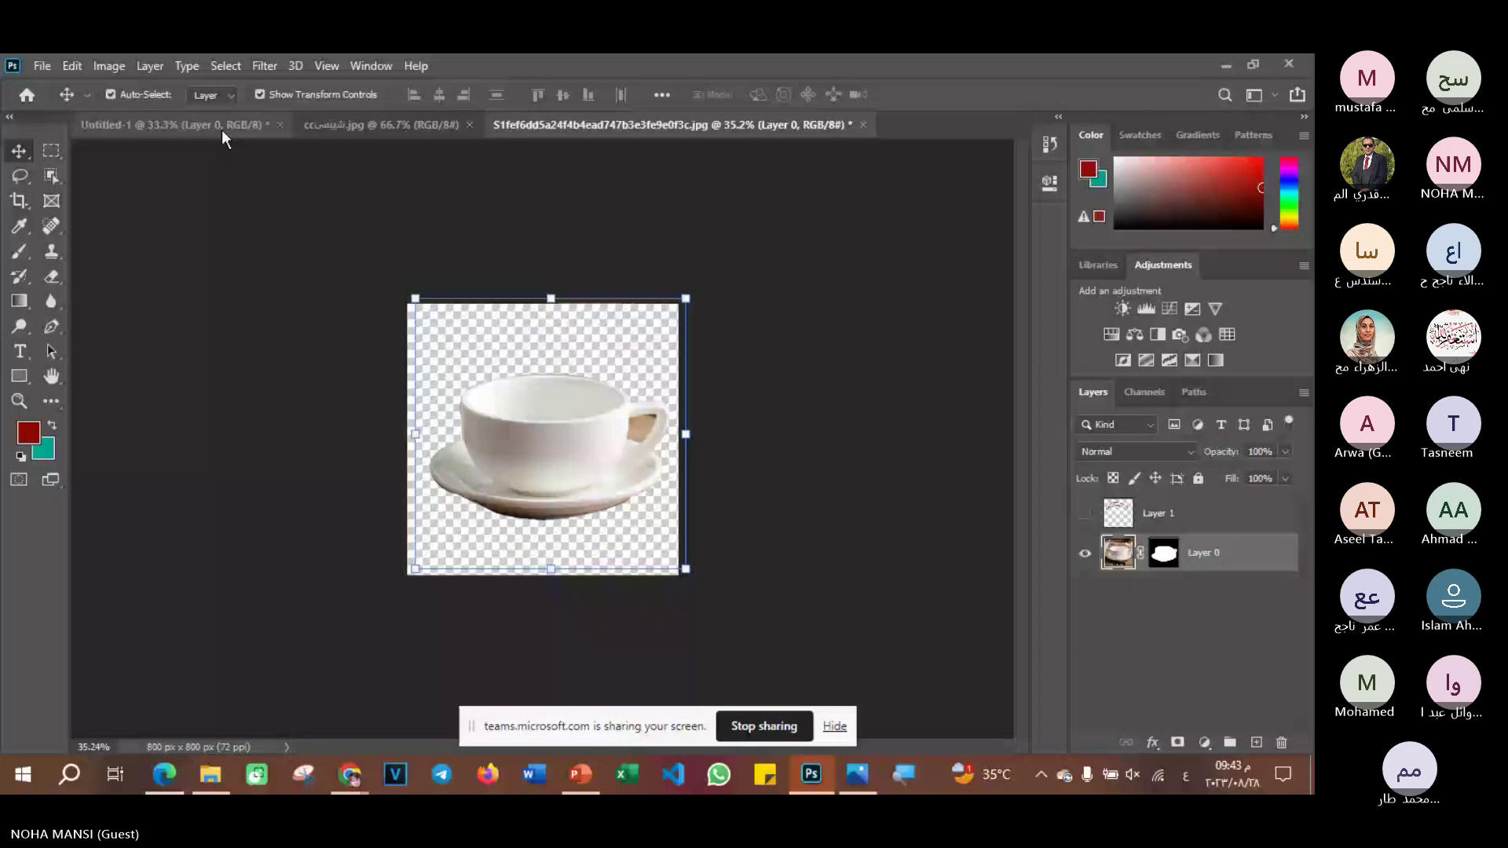
- Close the ccشيشي.jpg ketchup image and zoom out on the blank Untitled-1 canvas
{"action": "left_click", "coordinate": [440, 128]}
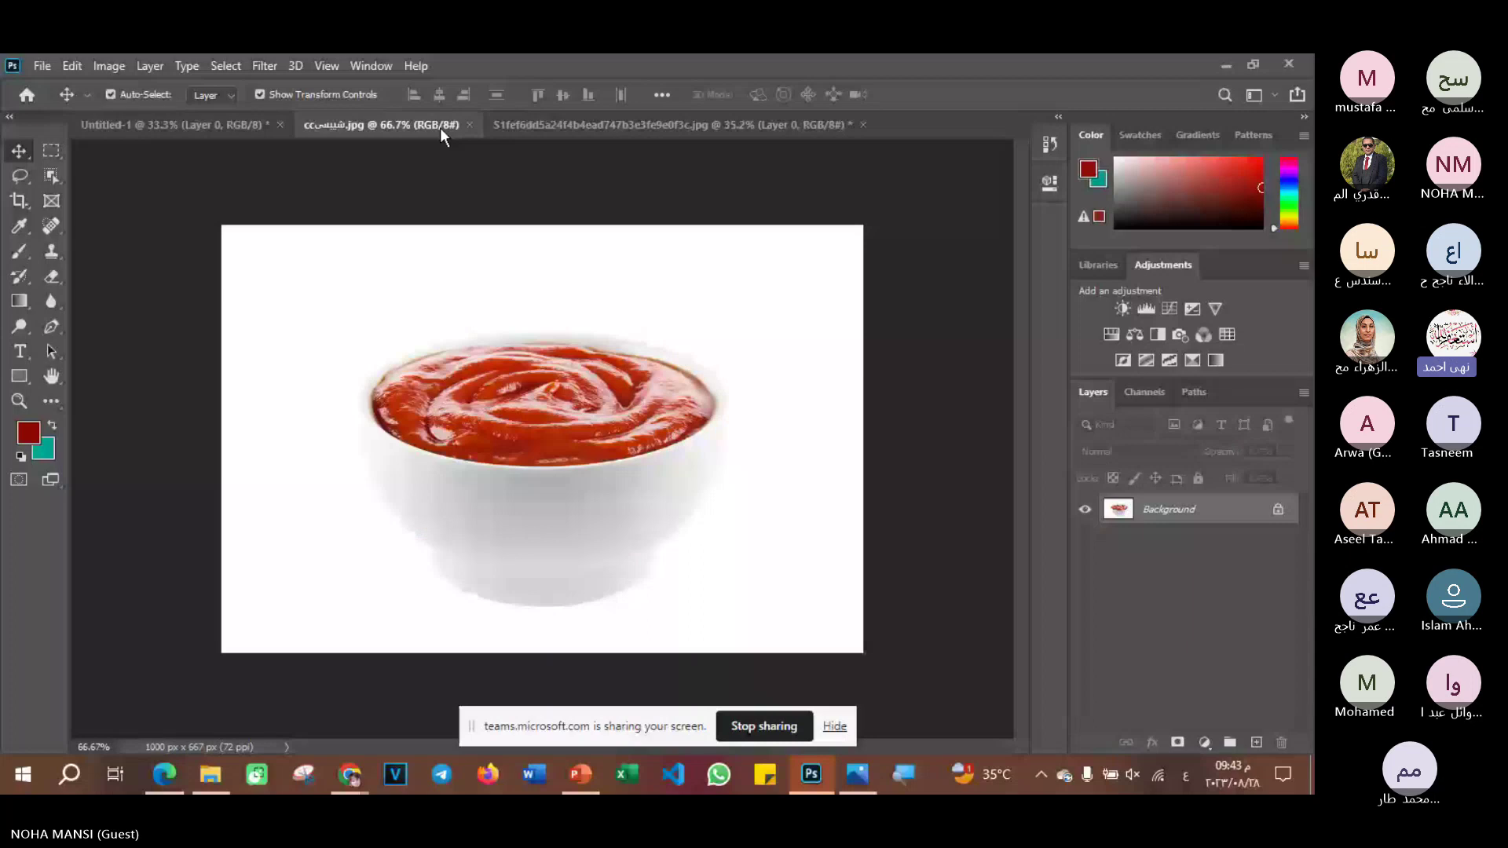
{"action": "left_click", "coordinate": [469, 124]}
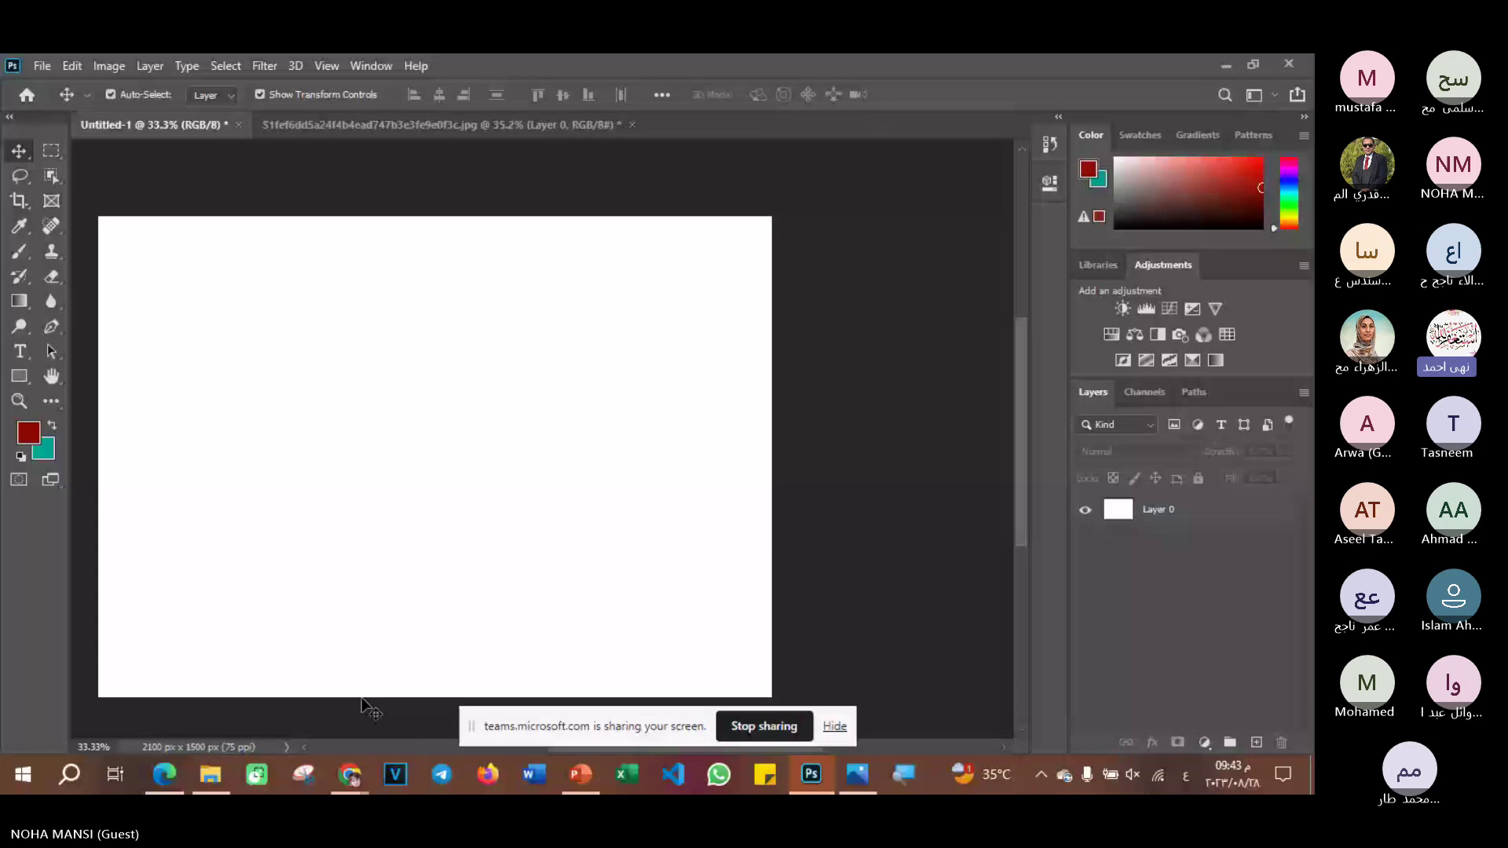
{"action": "scroll", "coordinate": [389, 320], "scroll_direction": "down", "scroll_amount": 2}
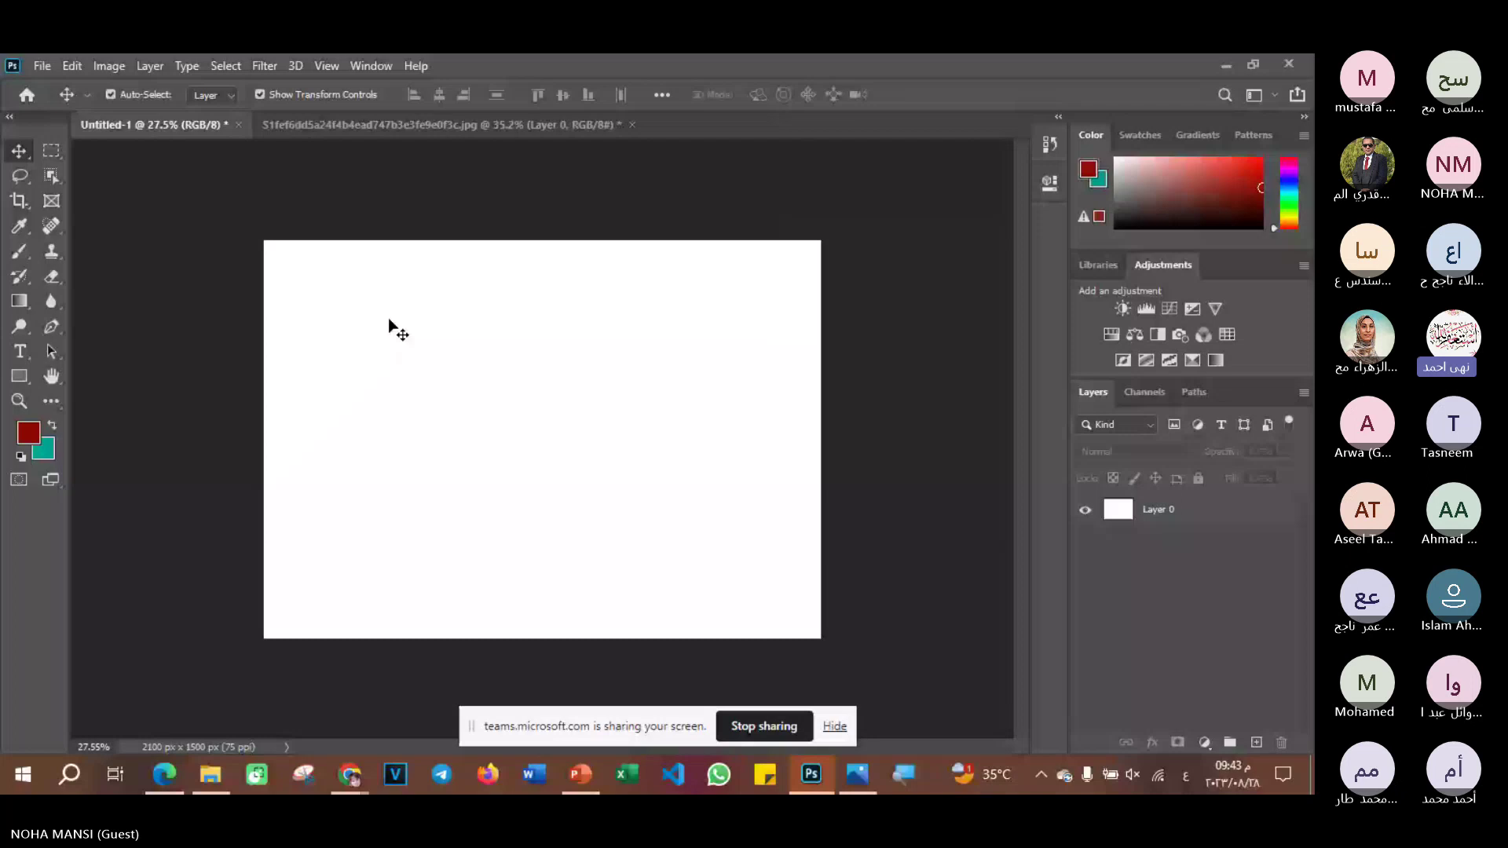
{"action": "key", "text": "p"}
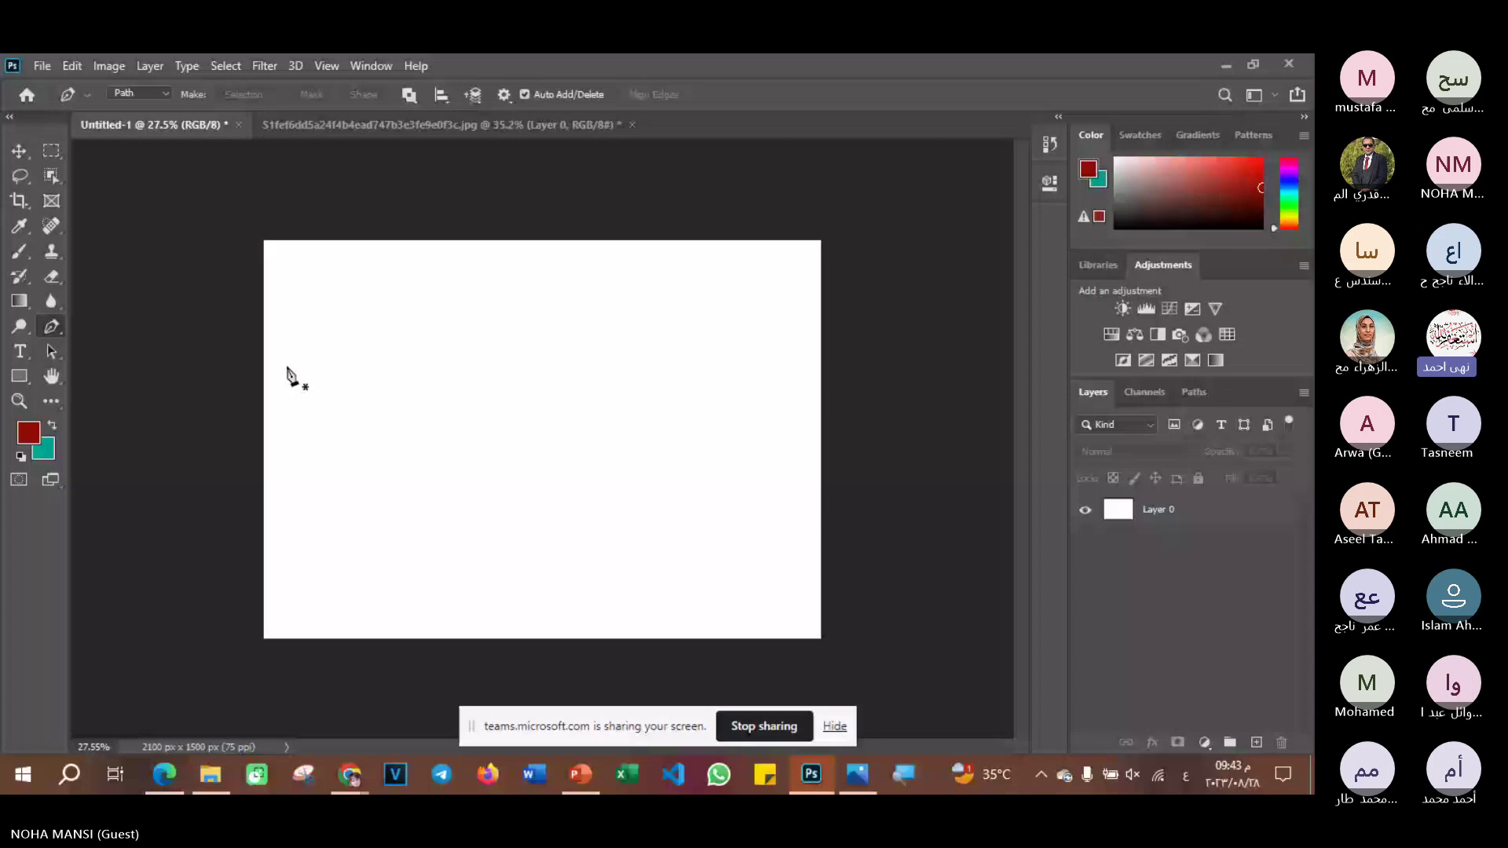
- Draw a practice curved wave path across the canvas, then undo it
{"action": "left_click", "coordinate": [291, 381]}
{"action": "left_click_drag", "start_coordinate": [666, 362], "coordinate": [898, 486]}
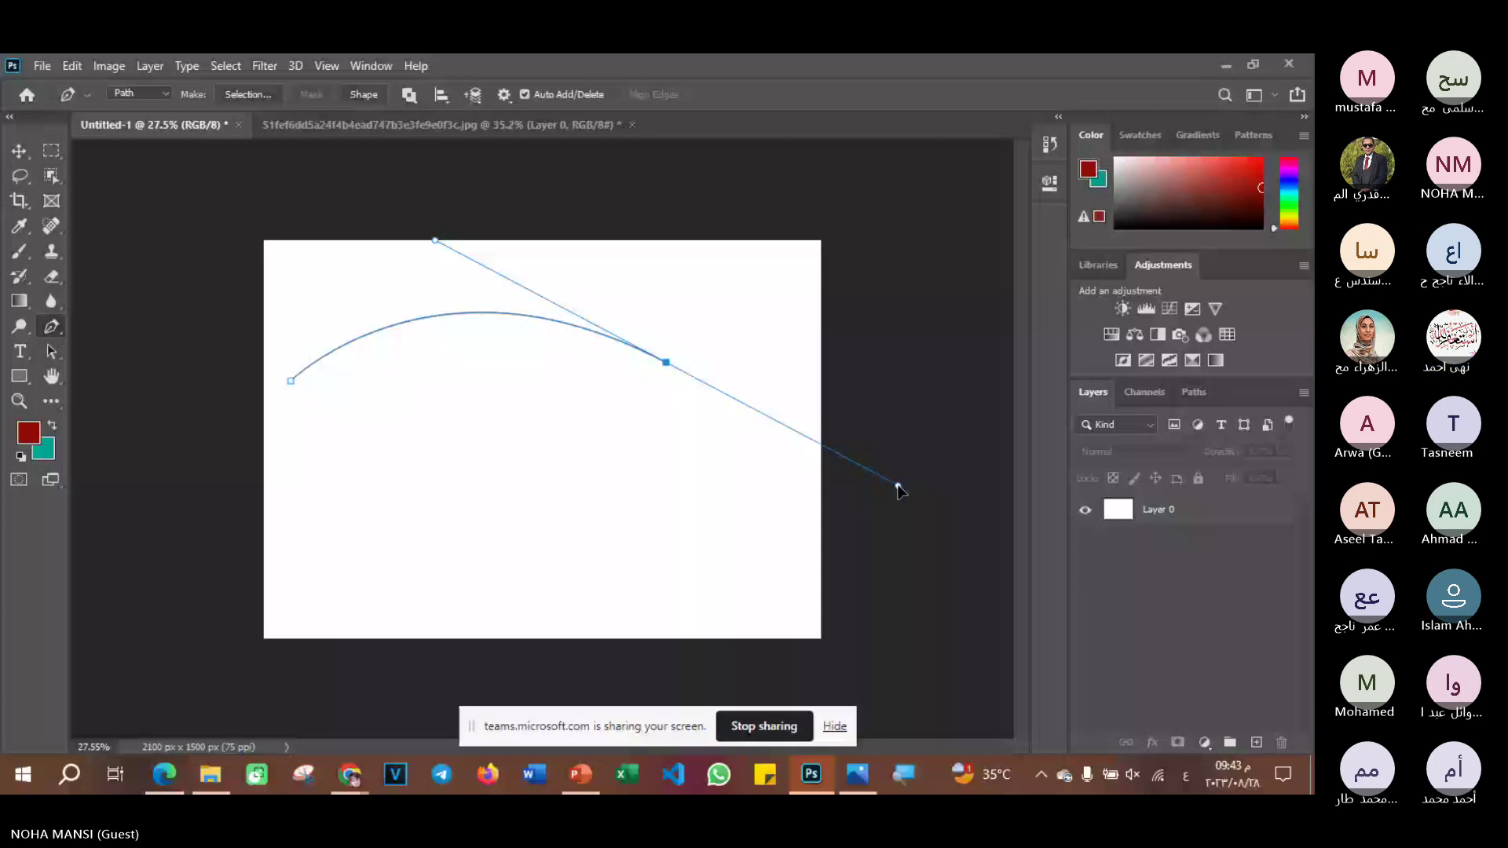
{"action": "left_click_drag", "start_coordinate": [898, 486], "coordinate": [921, 483]}
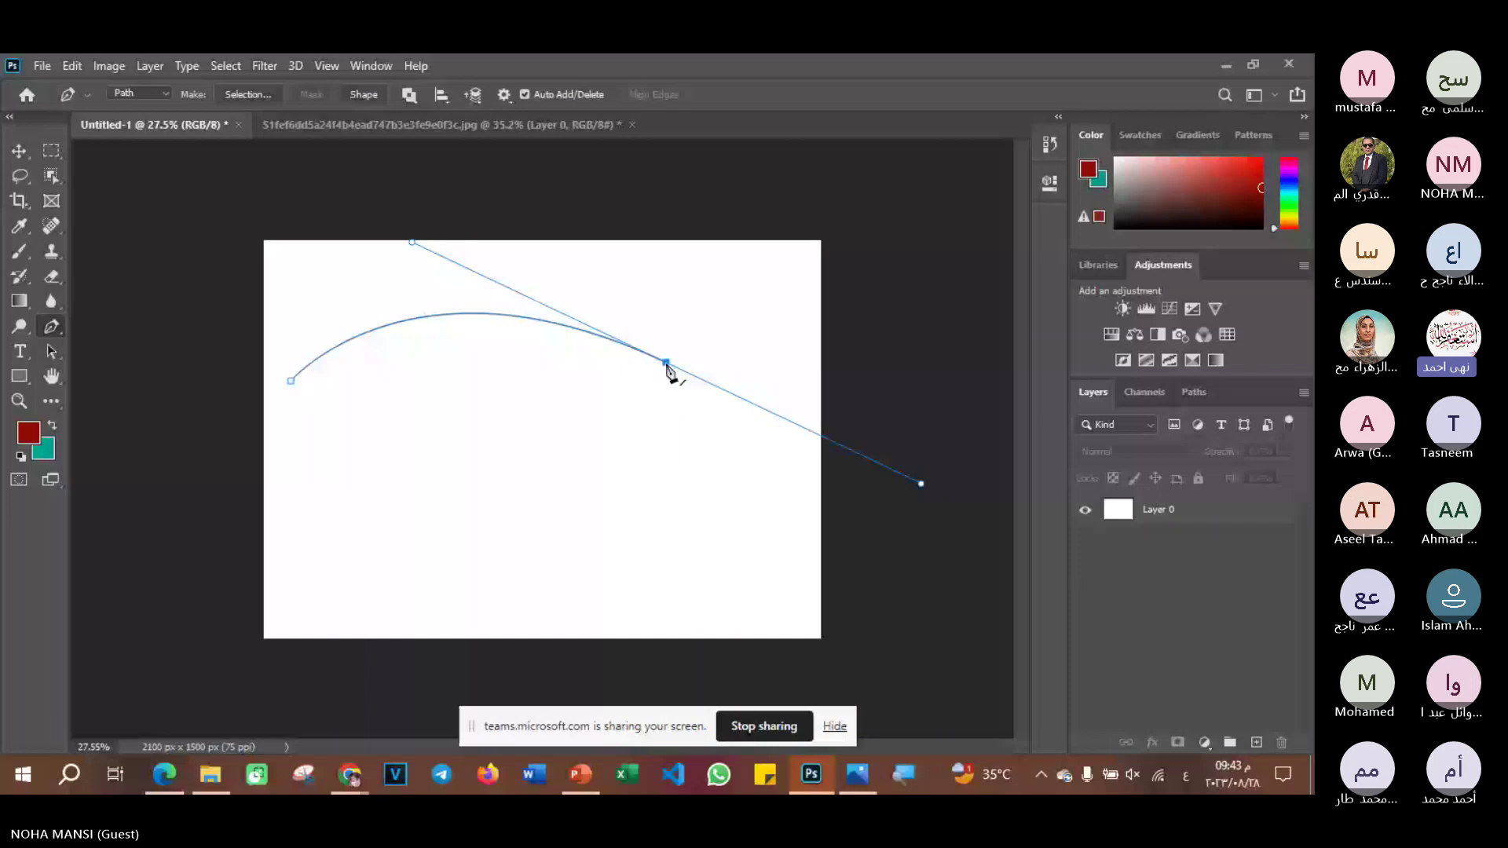
{"action": "left_click", "coordinate": [666, 363]}
{"action": "left_click", "coordinate": [805, 279]}
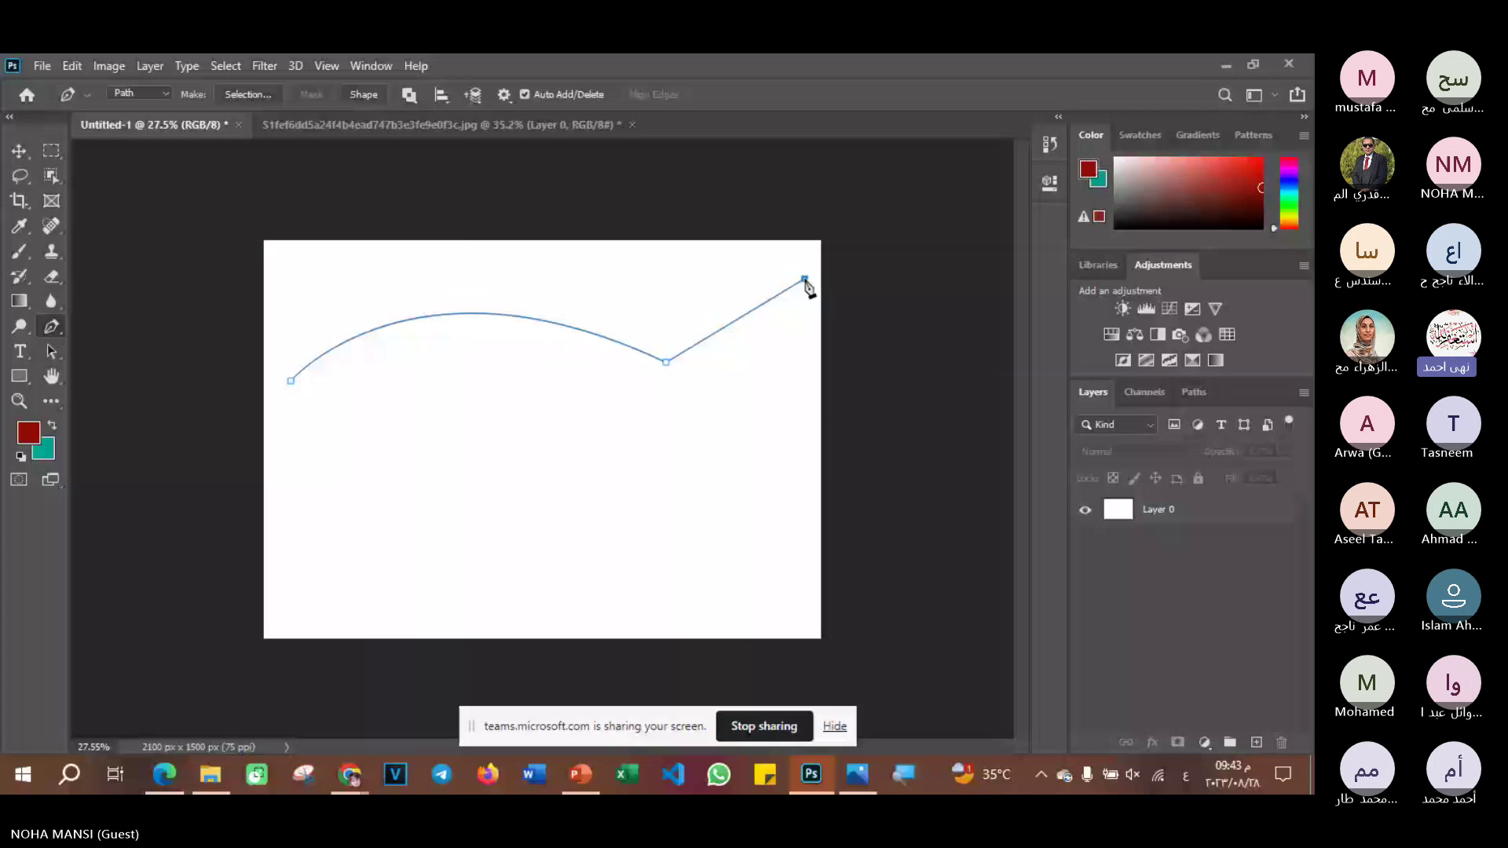
{"action": "left_click_drag", "start_coordinate": [805, 281], "coordinate": [773, 250]}
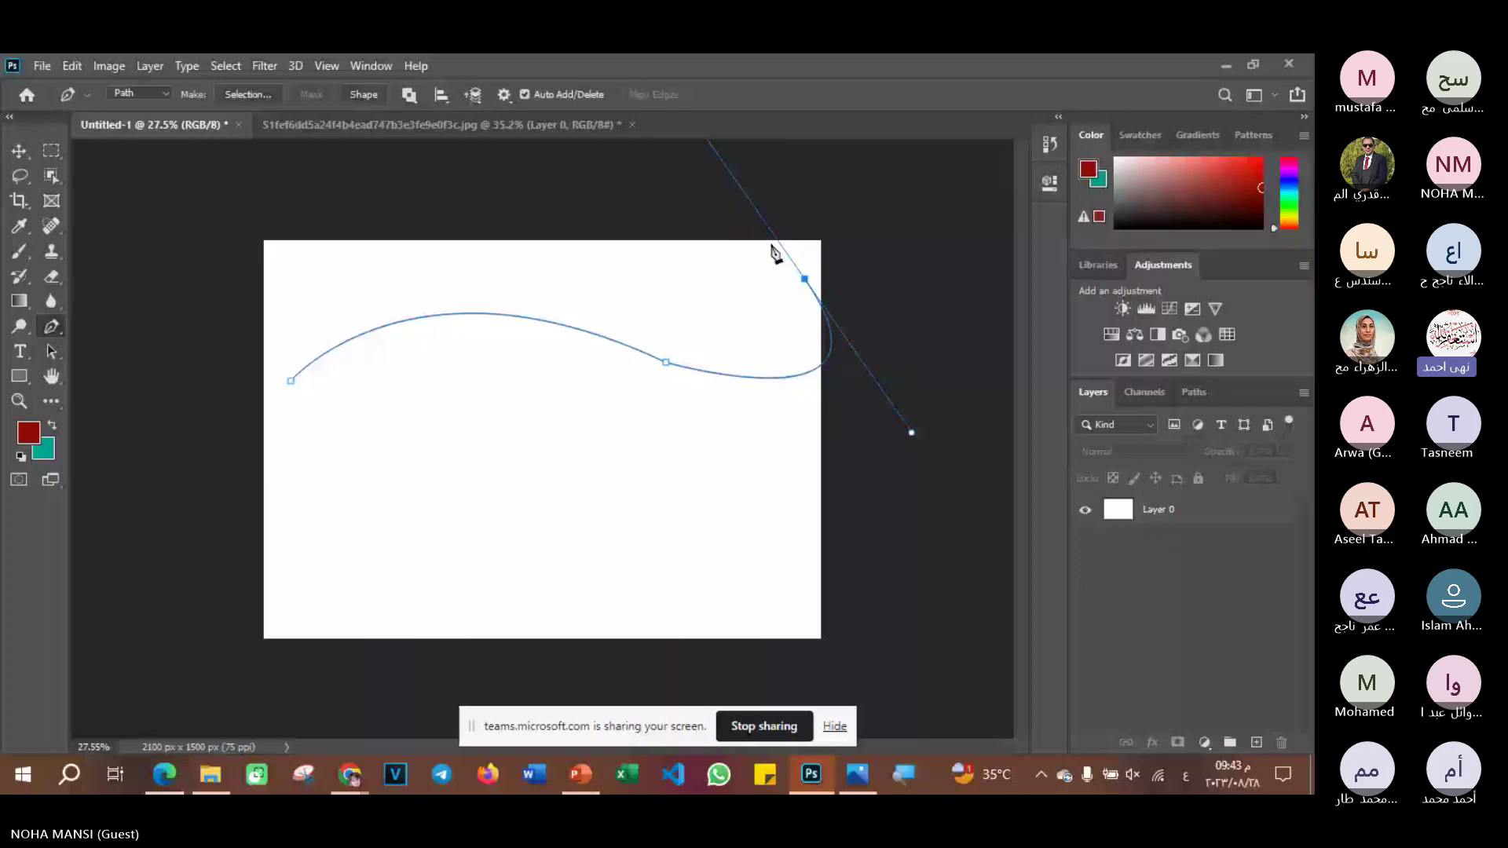
{"action": "key", "text": "ctrl+z"}
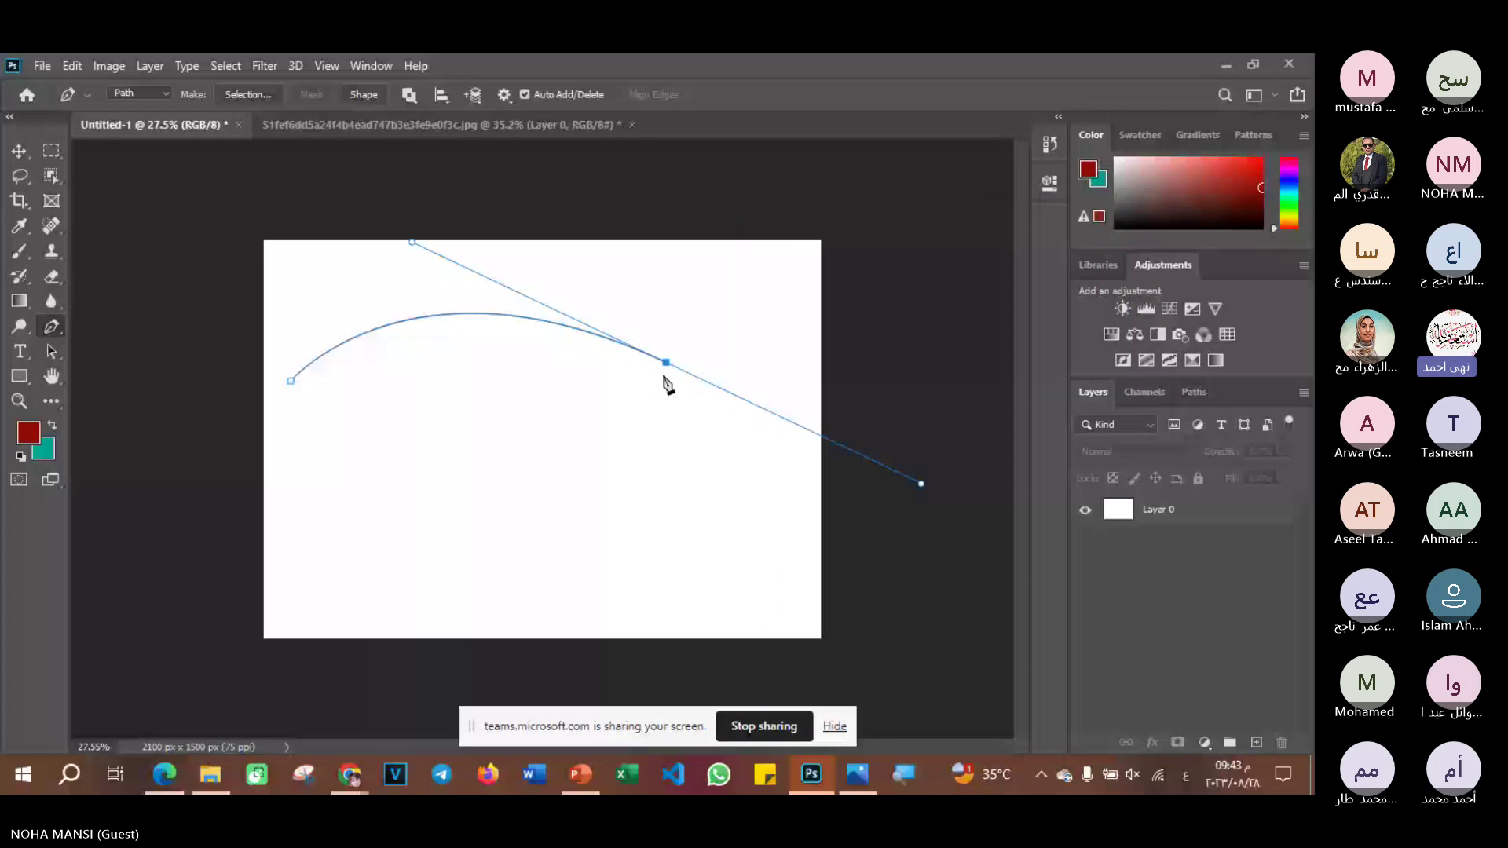
{"action": "key", "text": "ctrl+z"}
{"action": "key", "text": "ctrl+z"}
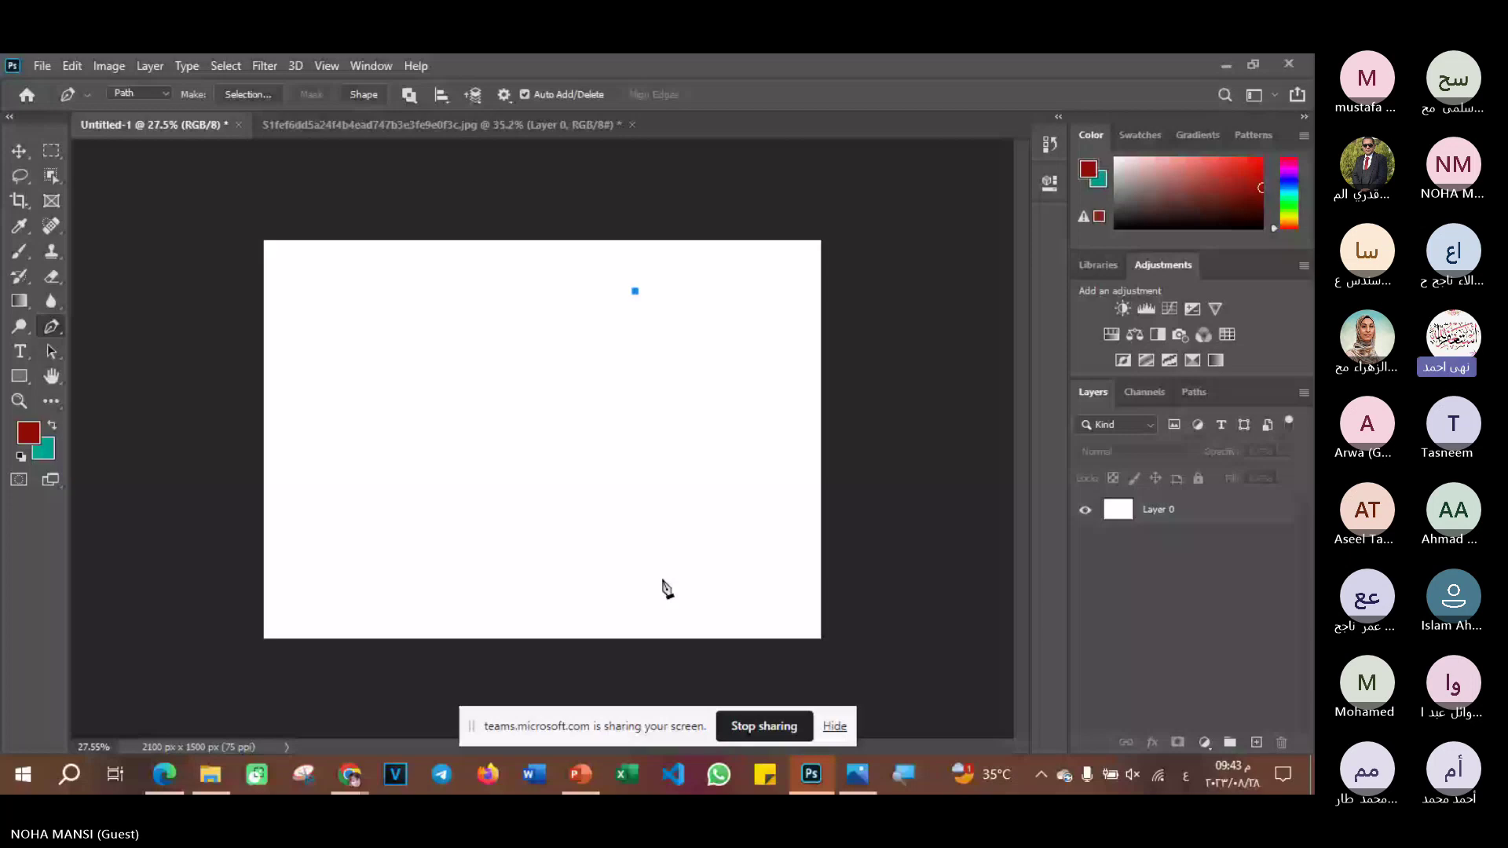
- Add a curved bottom anchor, close the path, and stretch it into a widened teardrop
{"action": "left_click_drag", "start_coordinate": [637, 512], "coordinate": [484, 664]}
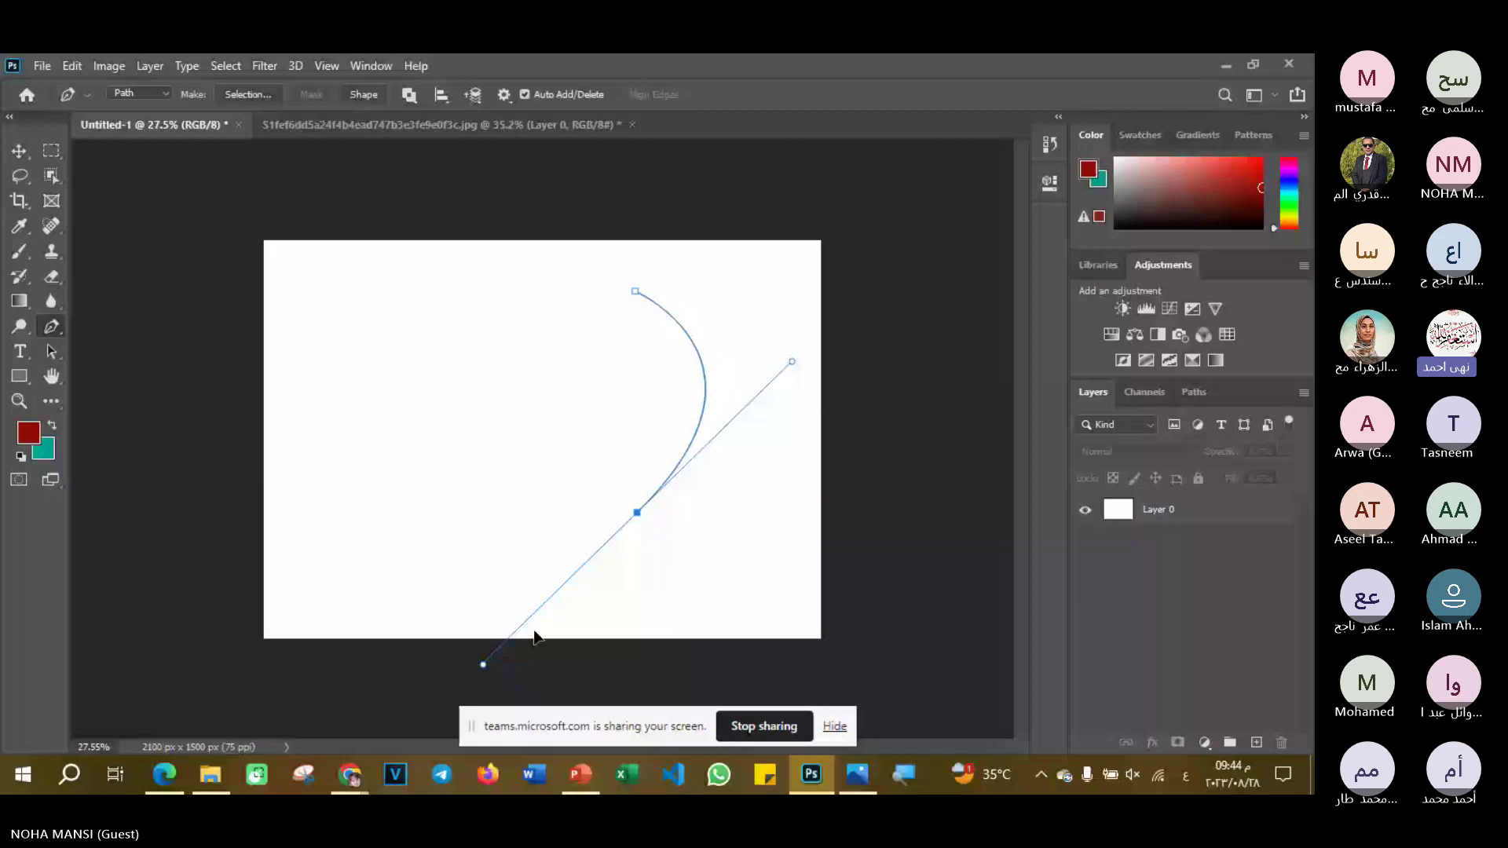
{"action": "left_click", "coordinate": [635, 293]}
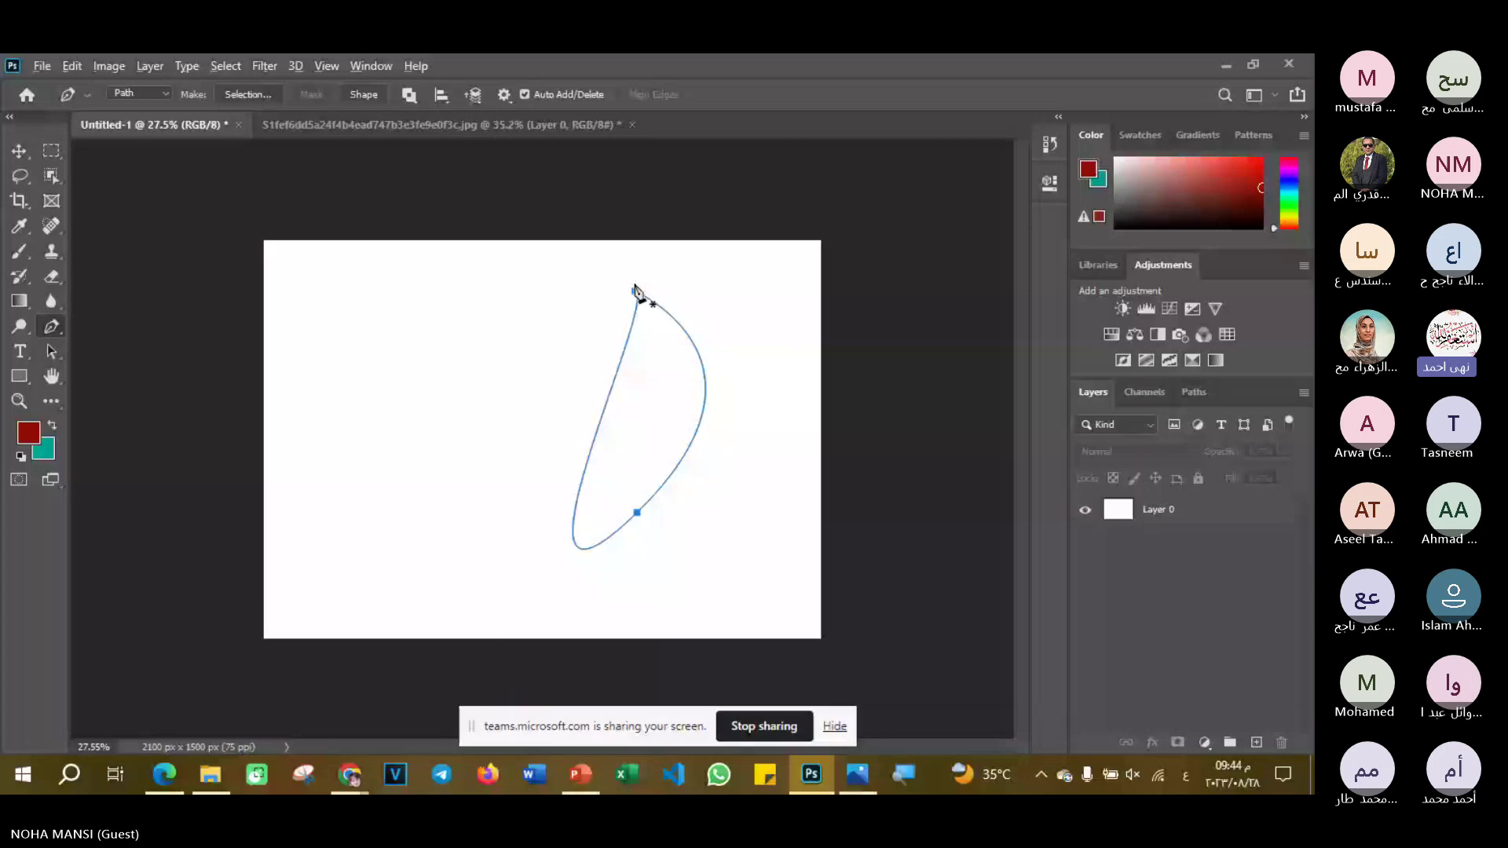
{"action": "left_click_drag", "start_coordinate": [636, 291], "coordinate": [661, 304]}
{"action": "left_click", "coordinate": [636, 512], "text": "ctrl"}
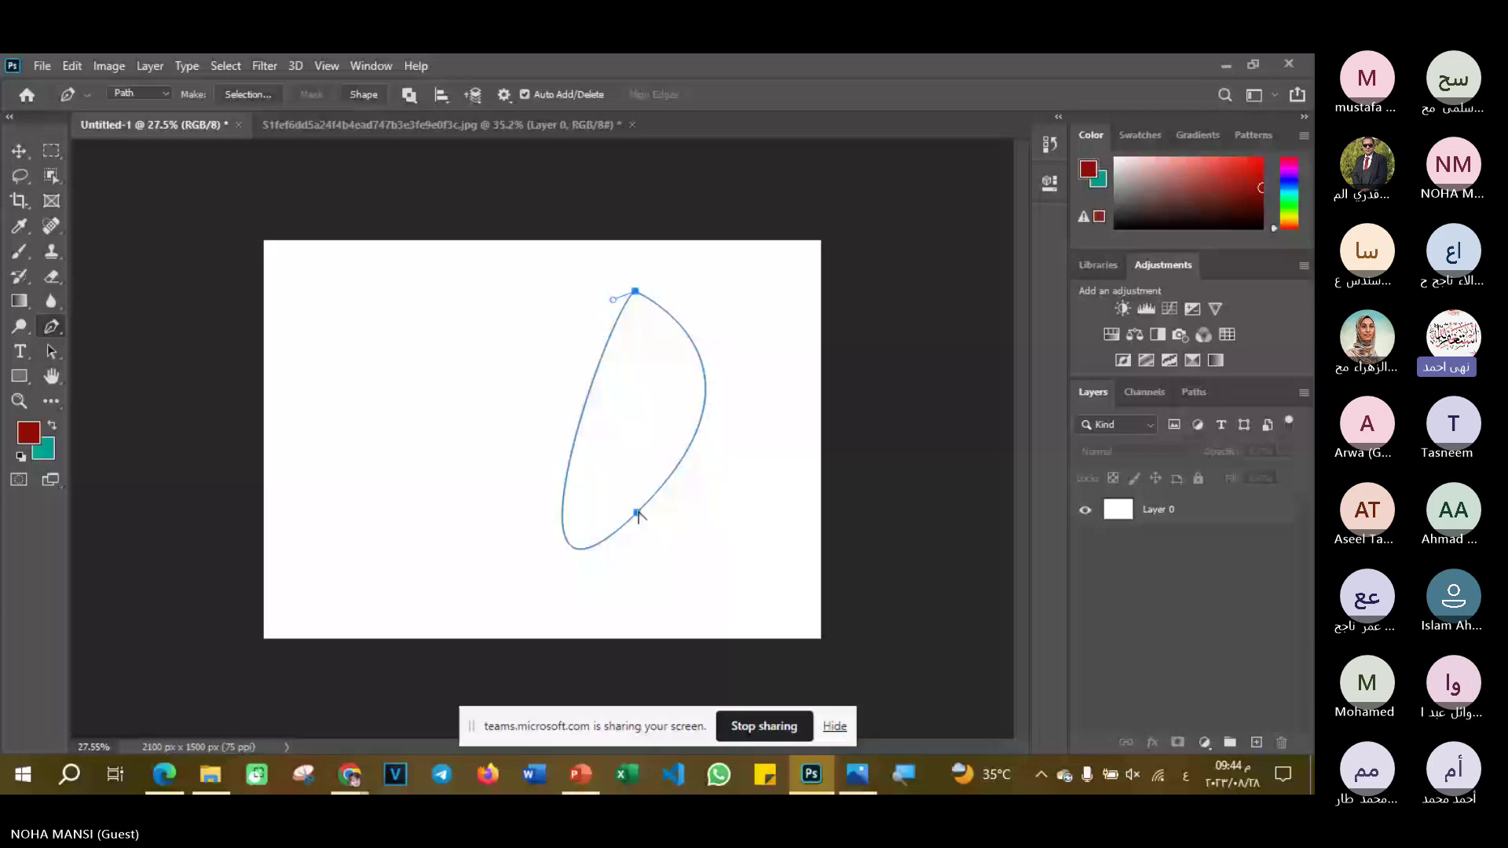
{"action": "left_click_drag", "start_coordinate": [637, 513], "coordinate": [716, 456]}
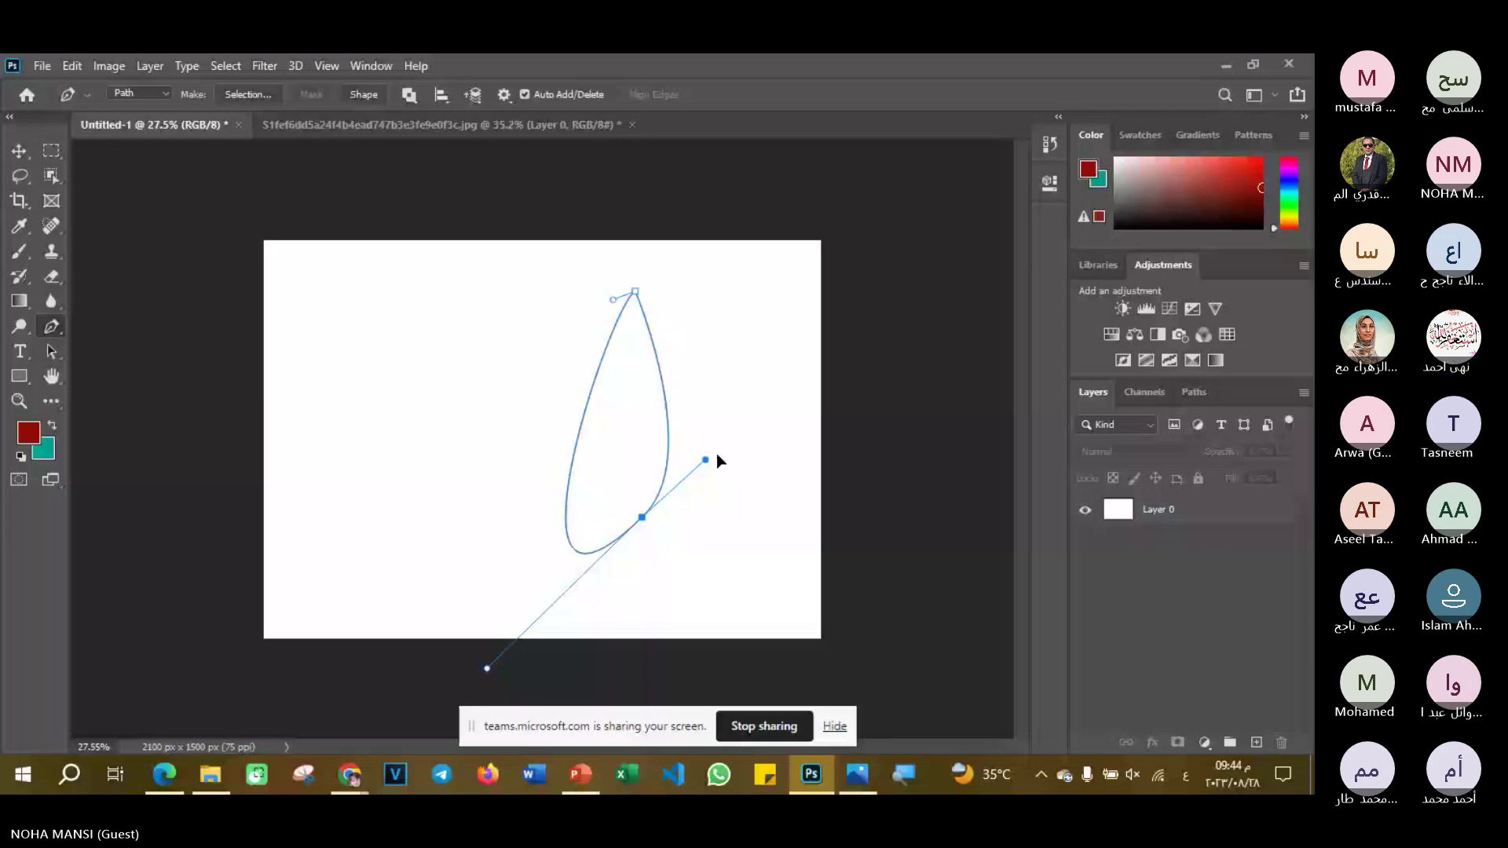
{"action": "left_click_drag", "start_coordinate": [705, 460], "coordinate": [770, 390]}
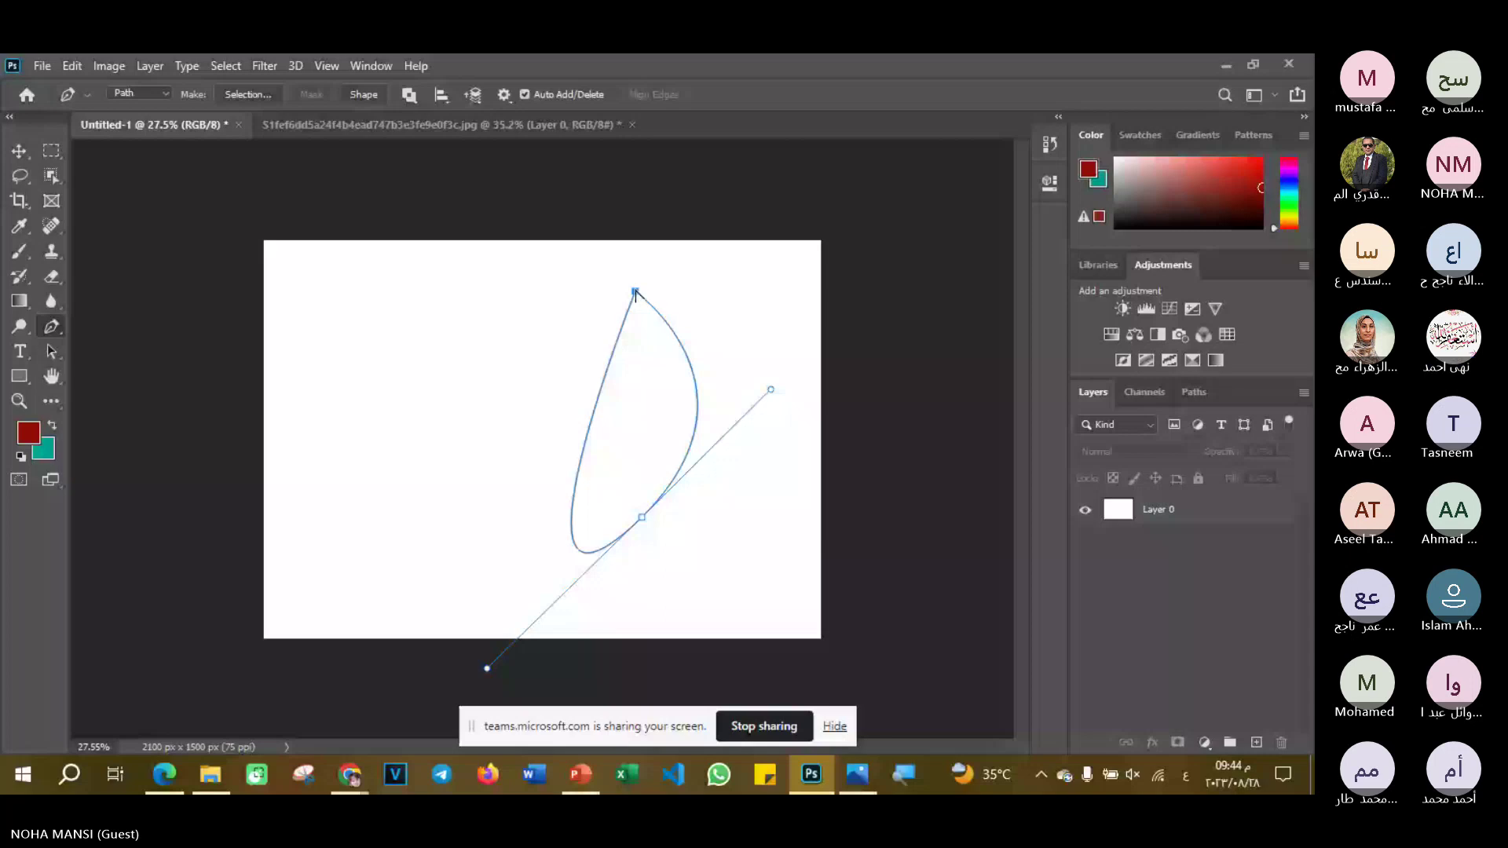
- Shift the top anchor left and bend the top and bottom handles into a crescent
{"action": "mouse_move", "coordinate": [636, 292]}
{"action": "left_mouse_down"}
{"action": "mouse_move", "coordinate": [595, 290]}
{"action": "mouse_move", "coordinate": [615, 292]}
{"action": "left_mouse_up"}
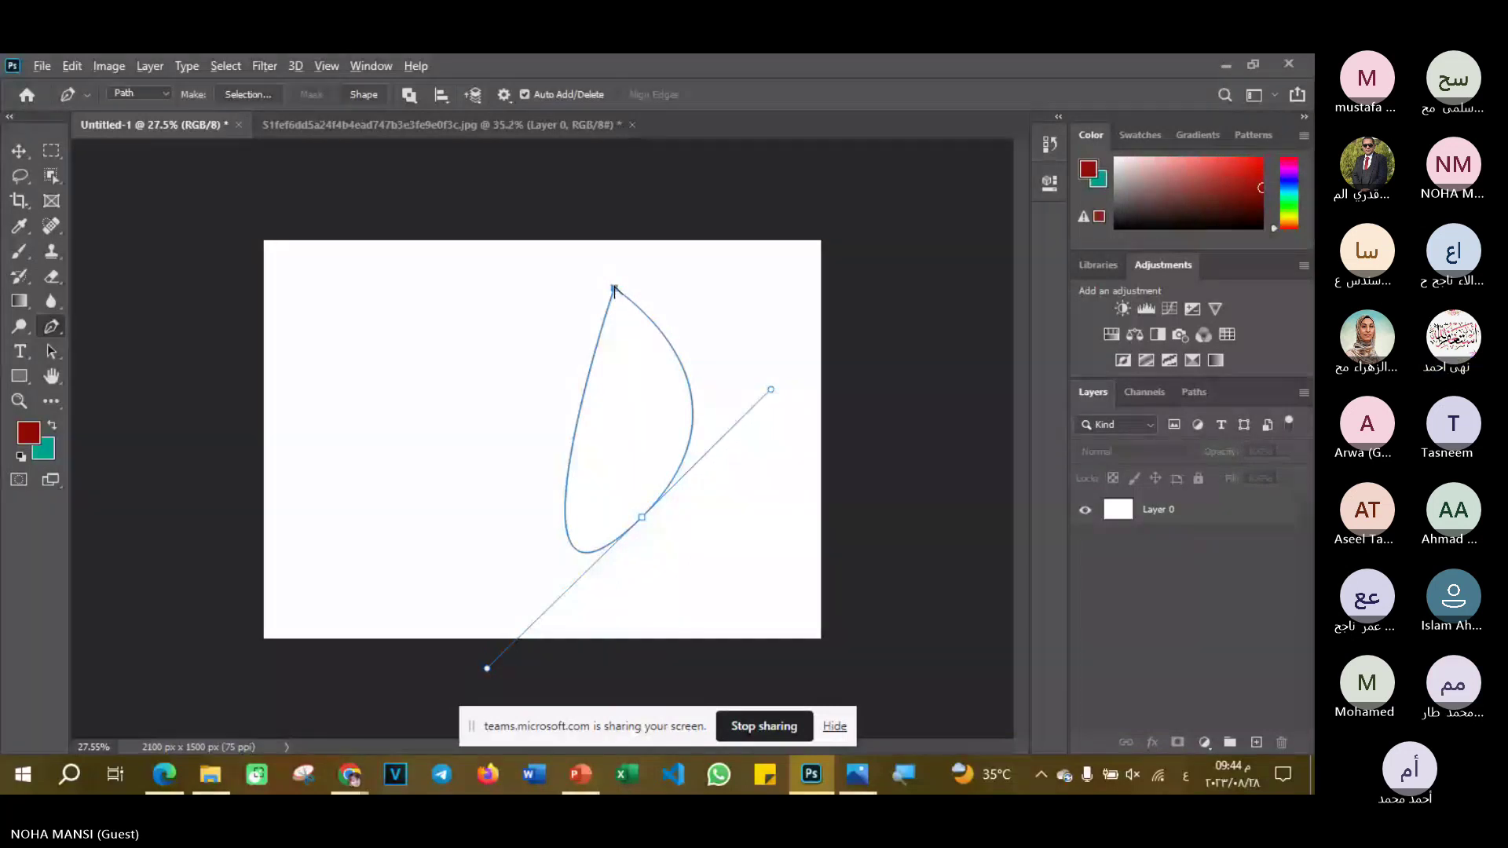
{"action": "left_click", "coordinate": [615, 289]}
{"action": "left_click_drag", "start_coordinate": [771, 389], "coordinate": [788, 473]}
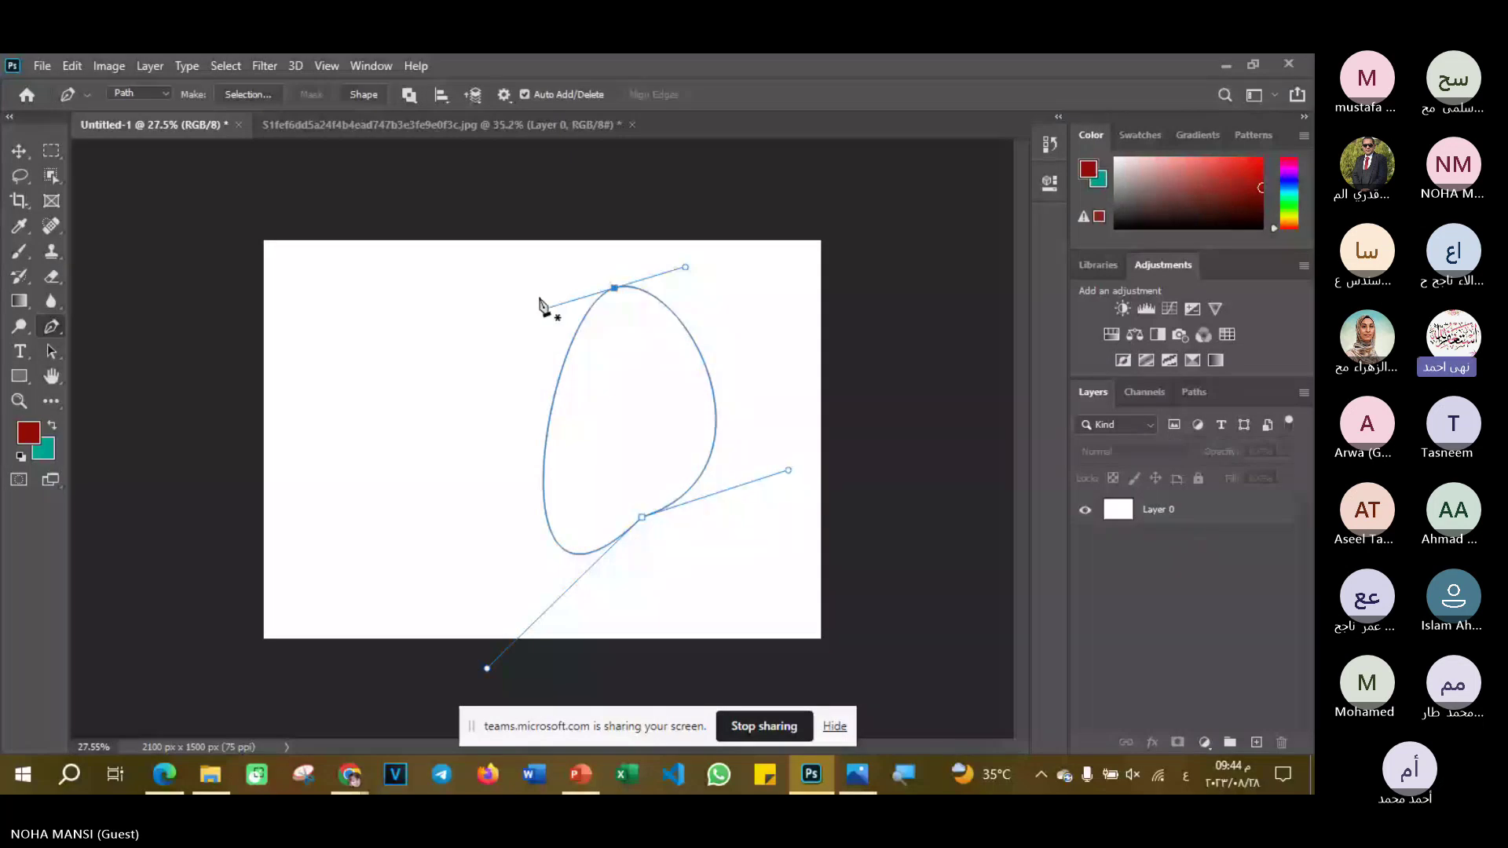
{"action": "left_click_drag", "start_coordinate": [549, 306], "coordinate": [651, 303]}
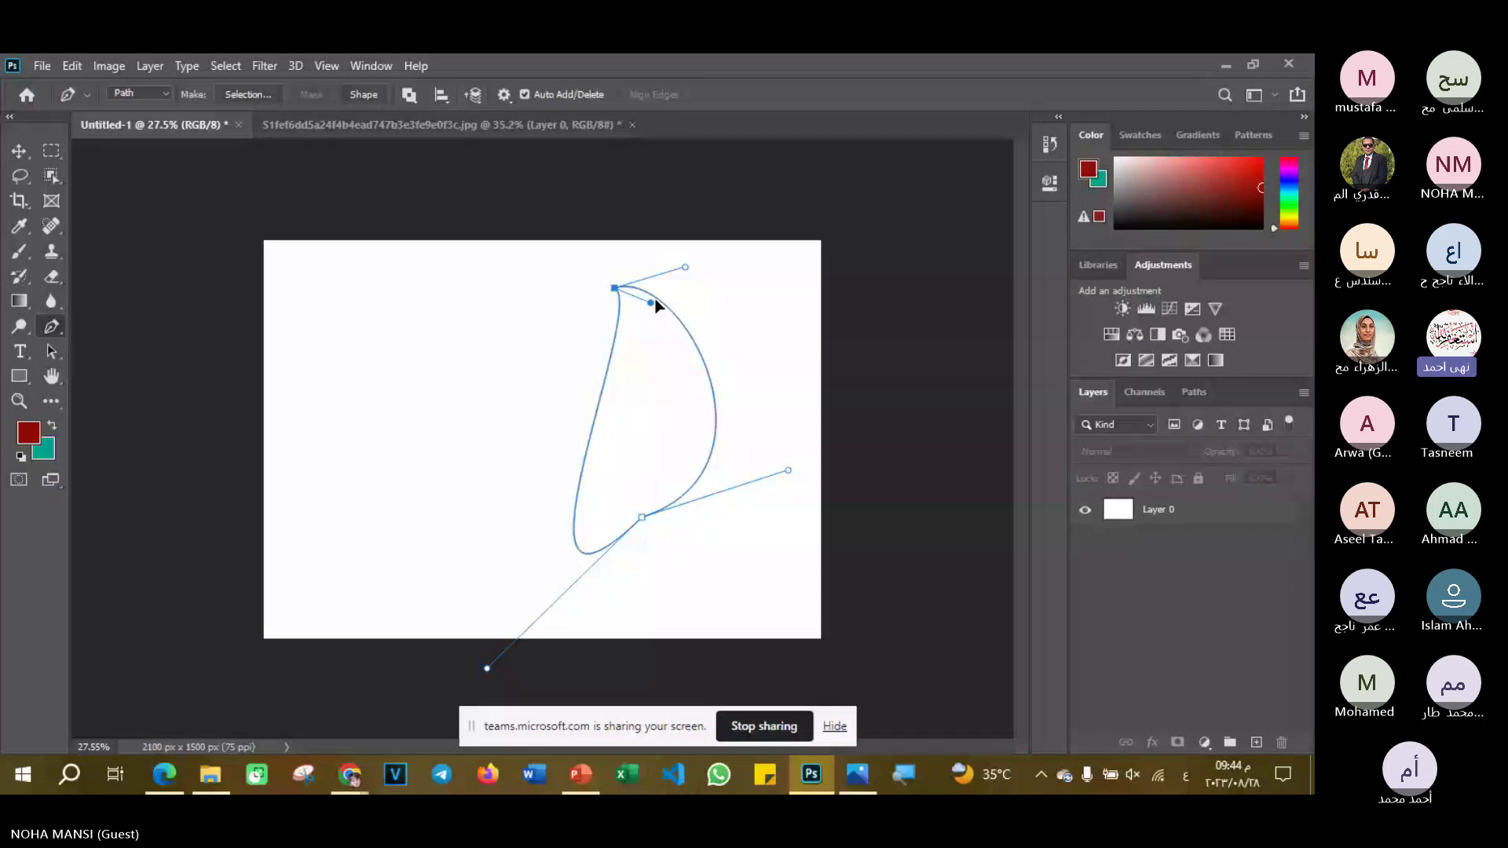
{"action": "left_click_drag", "start_coordinate": [651, 303], "coordinate": [681, 285]}
{"action": "left_click_drag", "start_coordinate": [487, 668], "coordinate": [726, 481]}
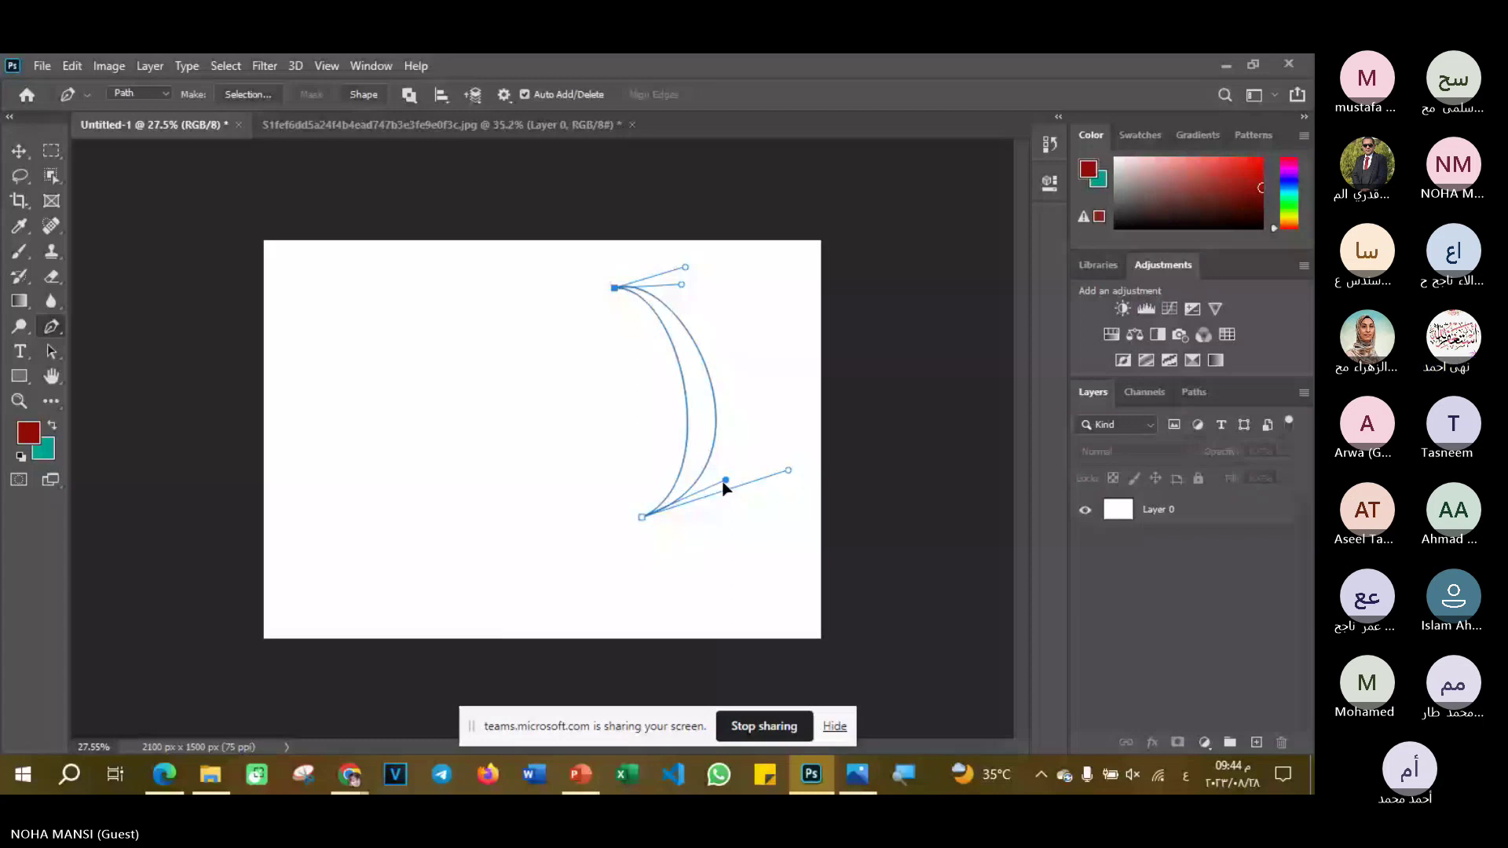
{"action": "left_click_drag", "start_coordinate": [685, 268], "coordinate": [714, 240]}
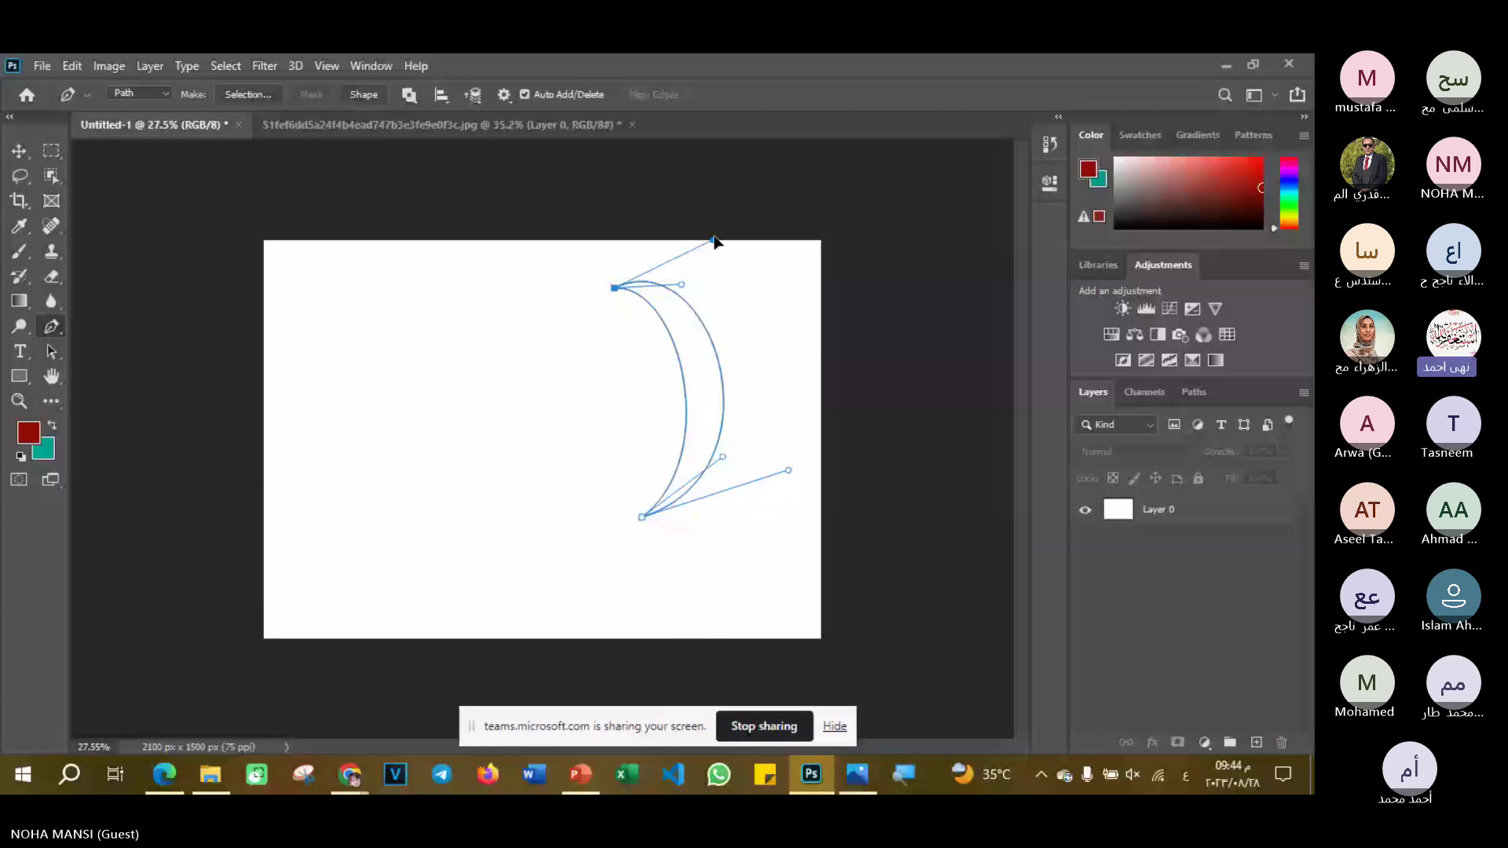
{"action": "left_click_drag", "start_coordinate": [714, 241], "coordinate": [745, 253]}
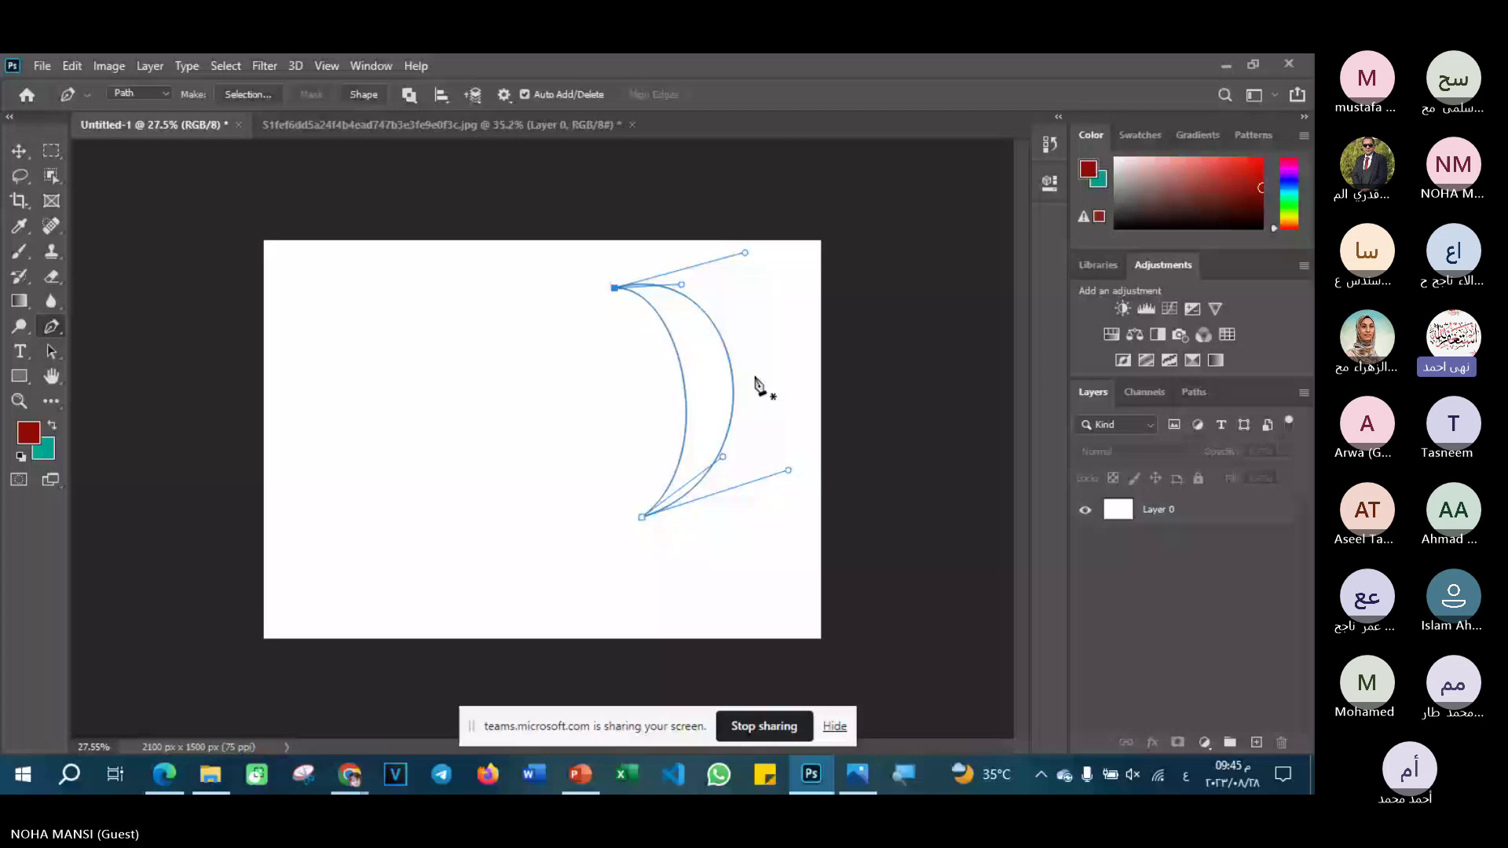
- Add an anchor on the inner curve, pull it left to widen the shape, then delete it
{"action": "left_click", "coordinate": [682, 376]}
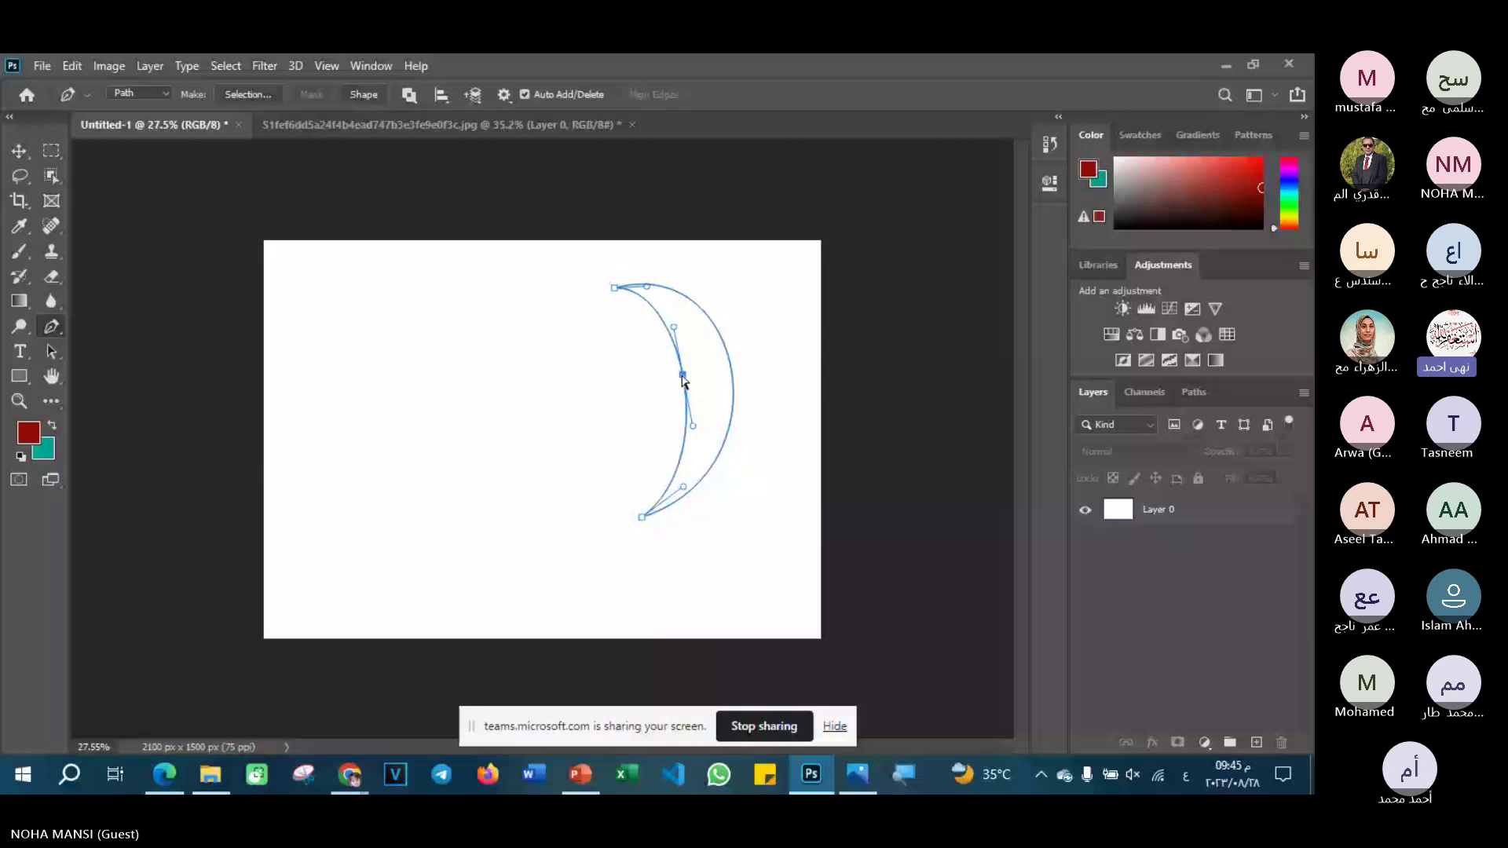
{"action": "left_click_drag", "start_coordinate": [683, 376], "coordinate": [465, 405]}
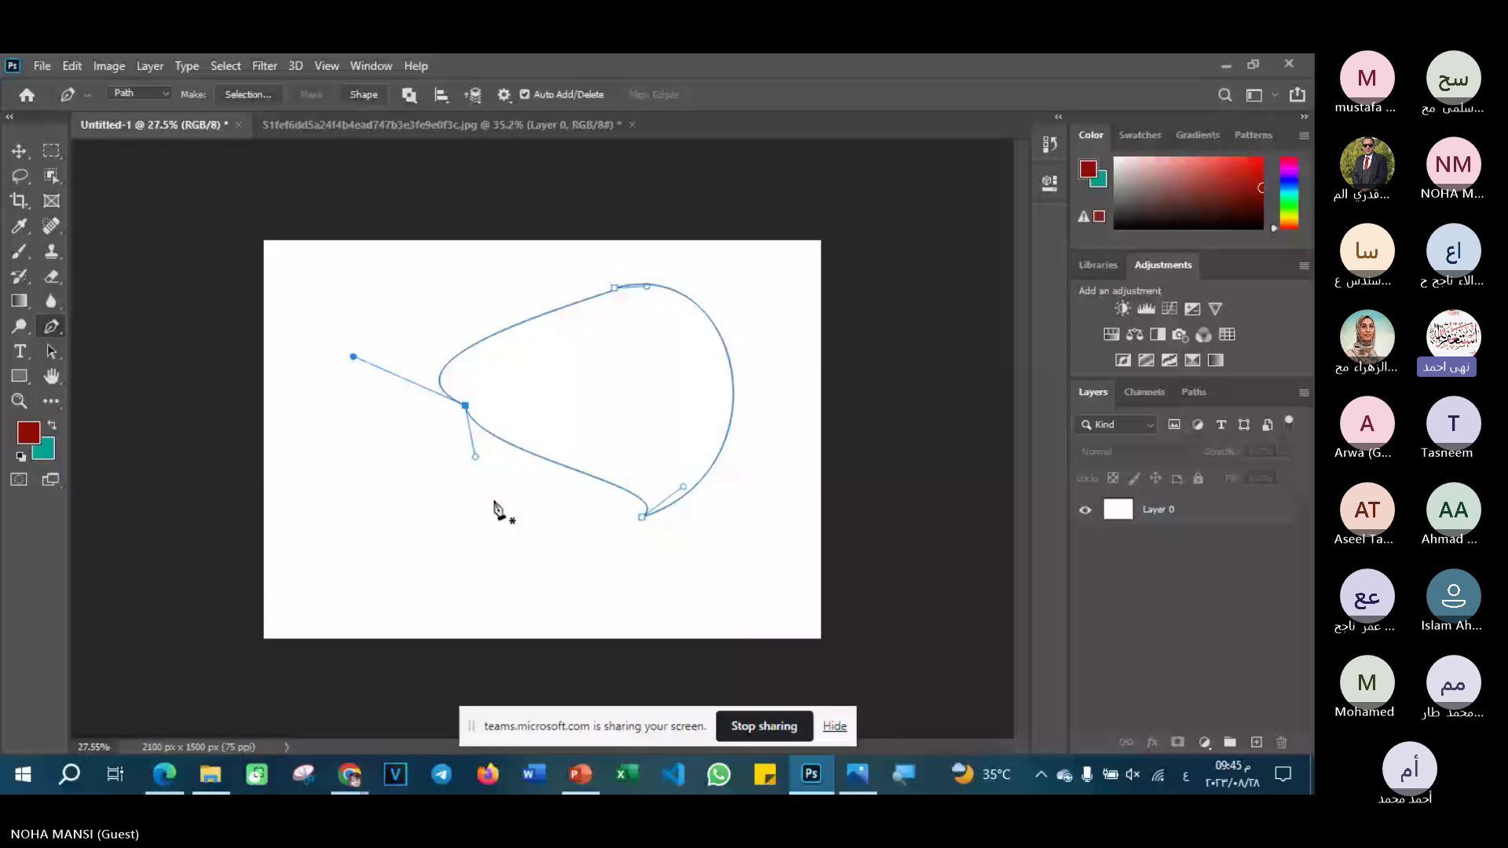
{"action": "left_click_drag", "start_coordinate": [475, 456], "coordinate": [409, 541]}
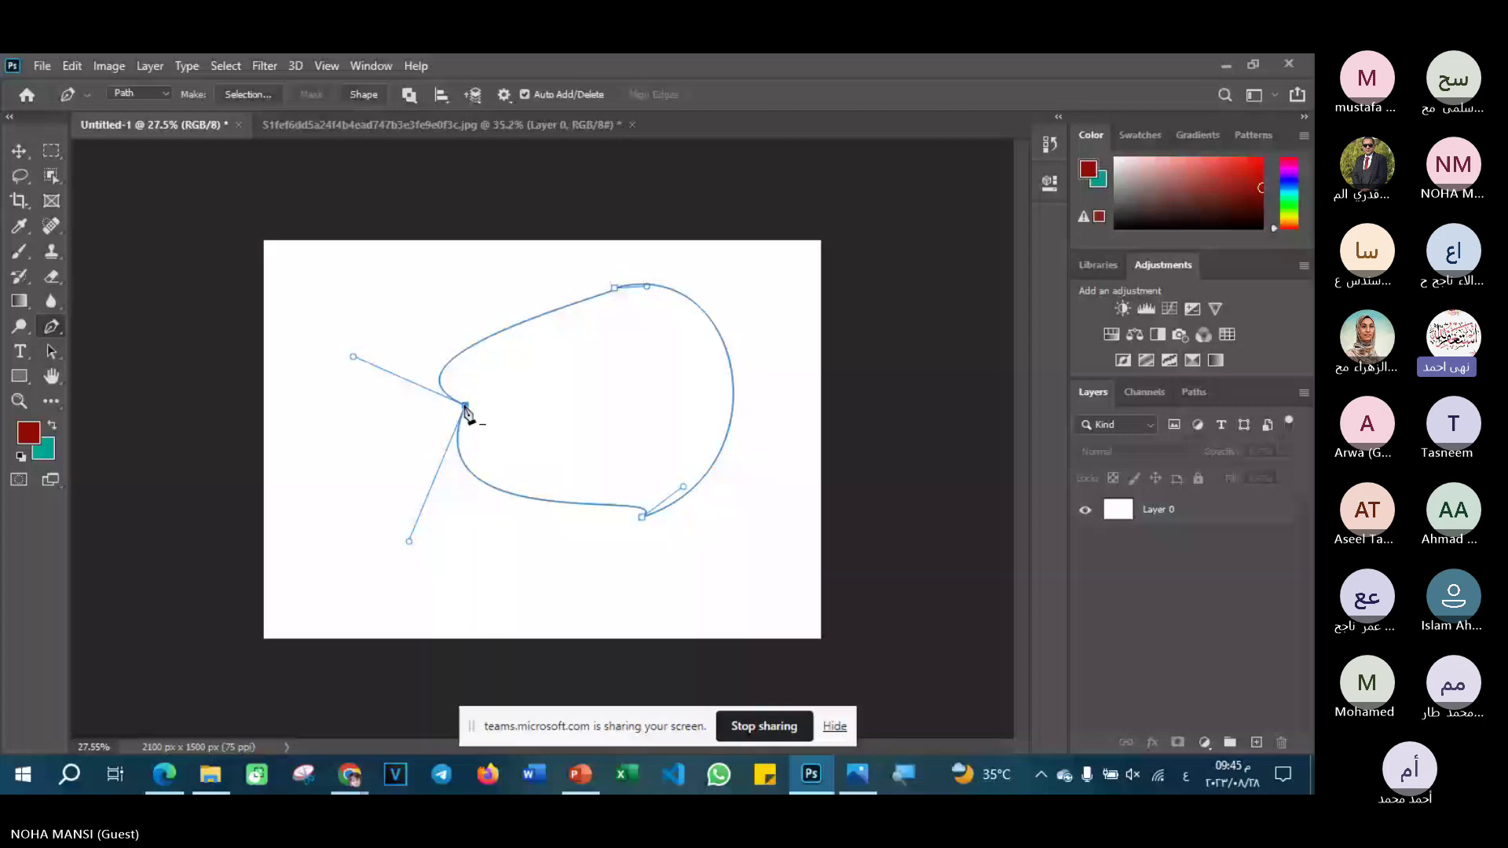
{"action": "left_click", "coordinate": [466, 408]}
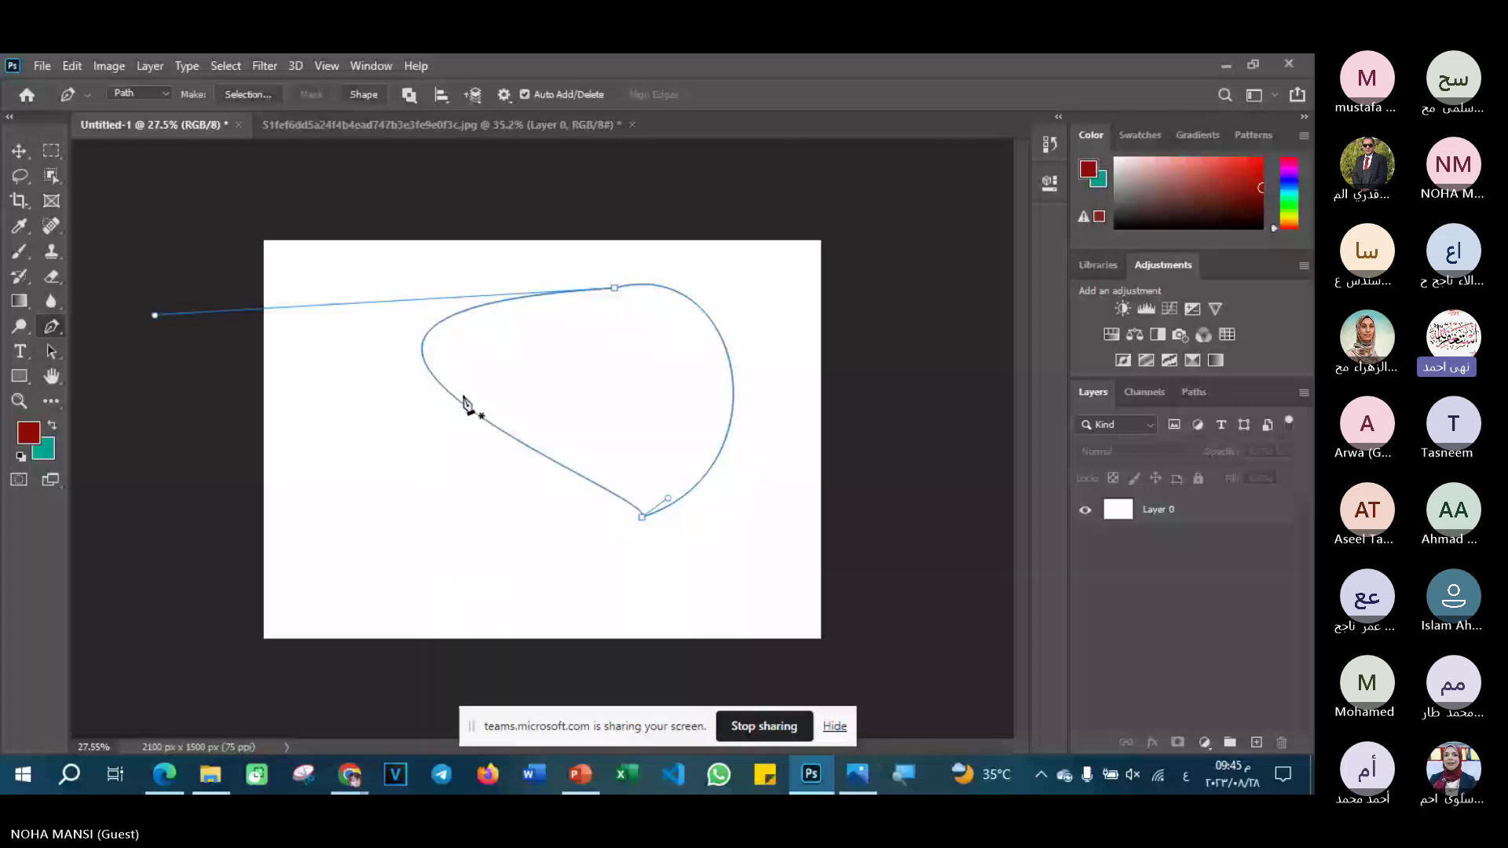
- Try extra anchors on the right curve, undo those edits, and start making a selection from the path
{"action": "left_click", "coordinate": [730, 365]}
{"action": "left_click", "coordinate": [719, 453]}
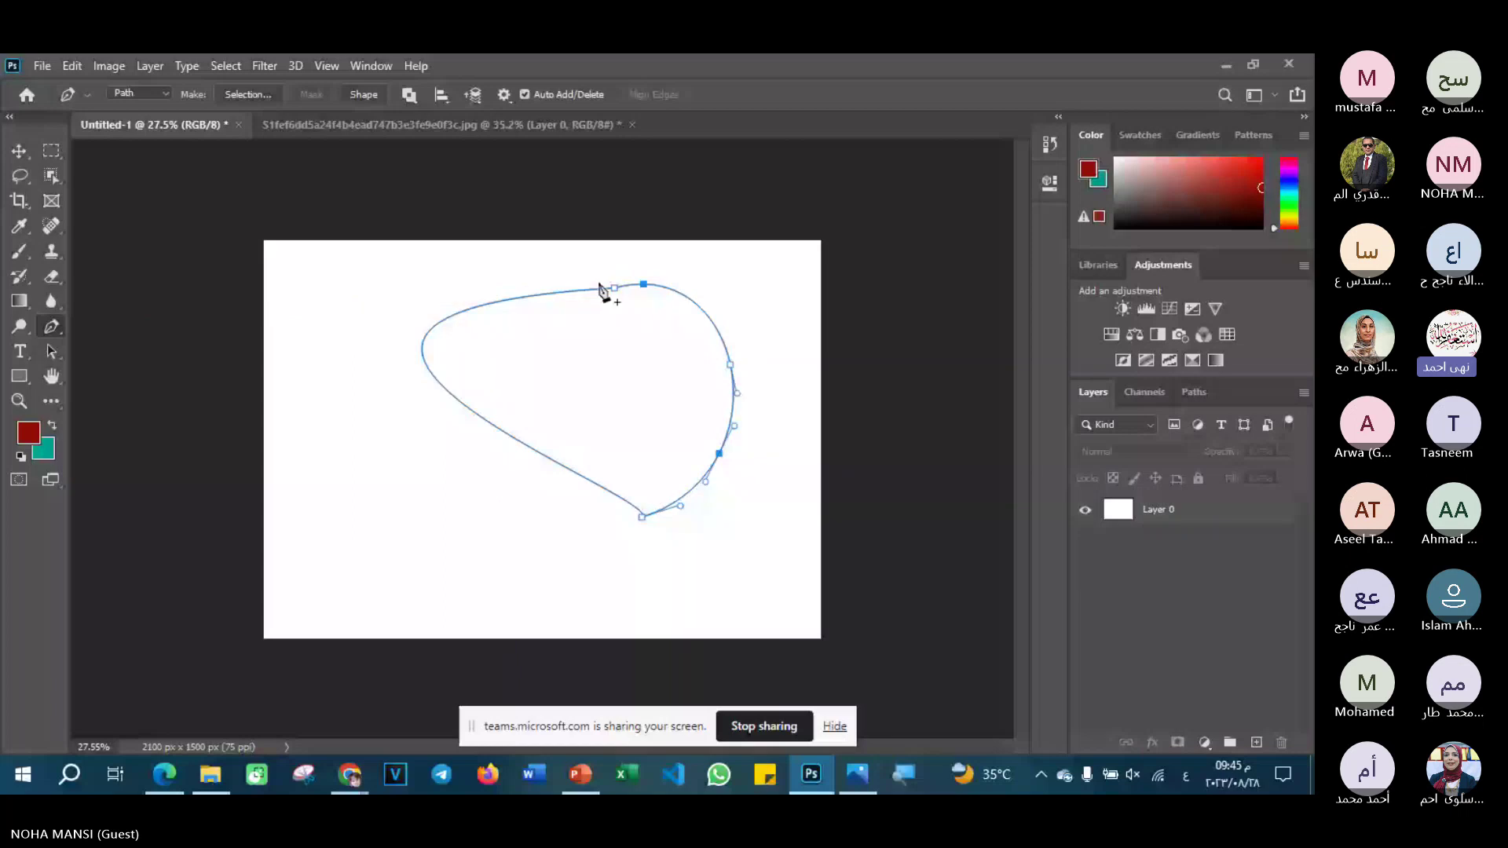
{"action": "key", "text": "ctrl+z"}
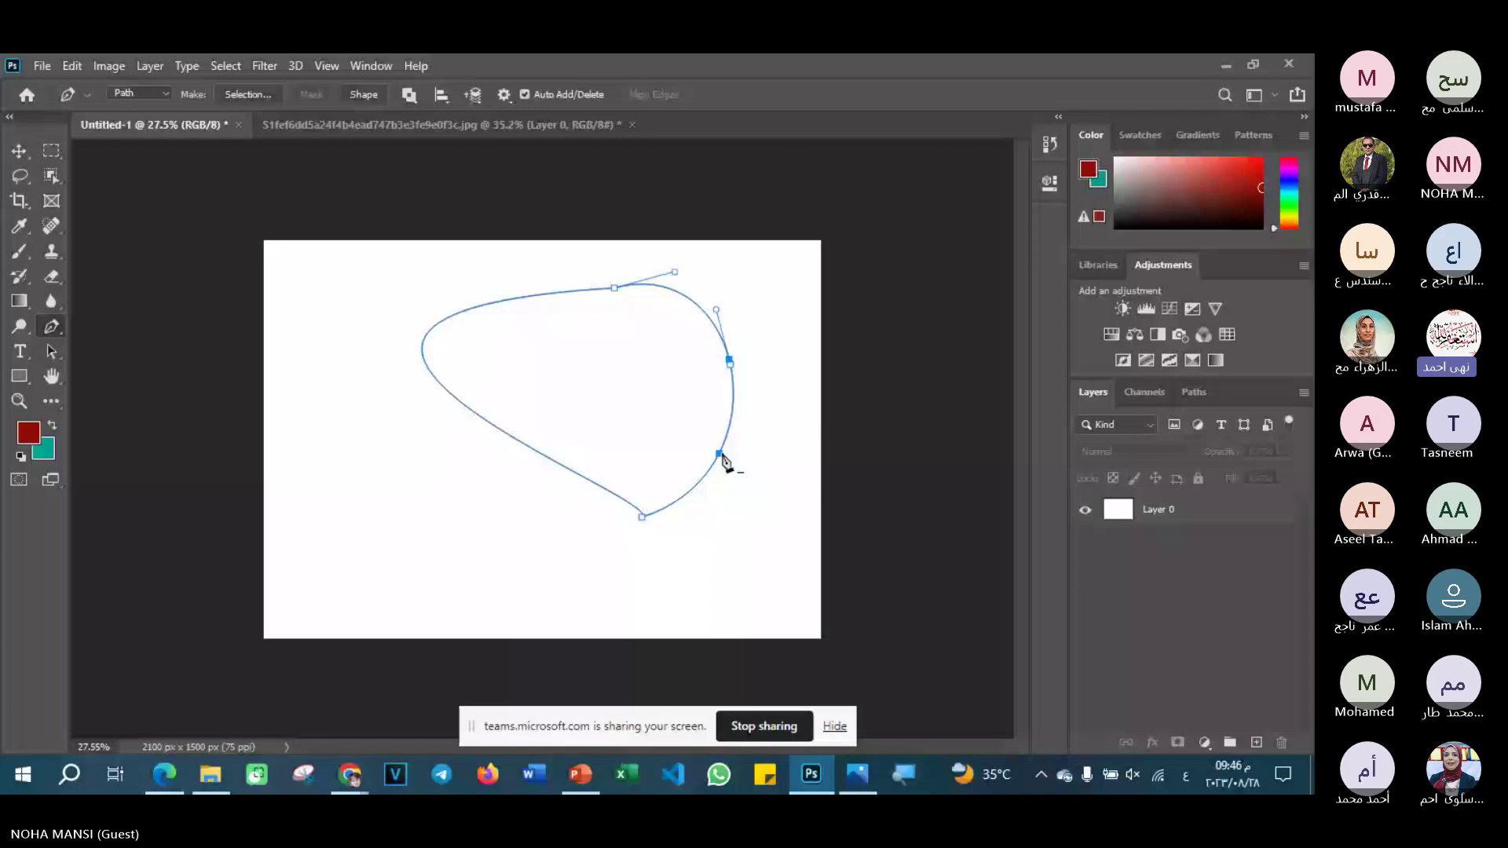
{"action": "key", "text": "ctrl+z"}
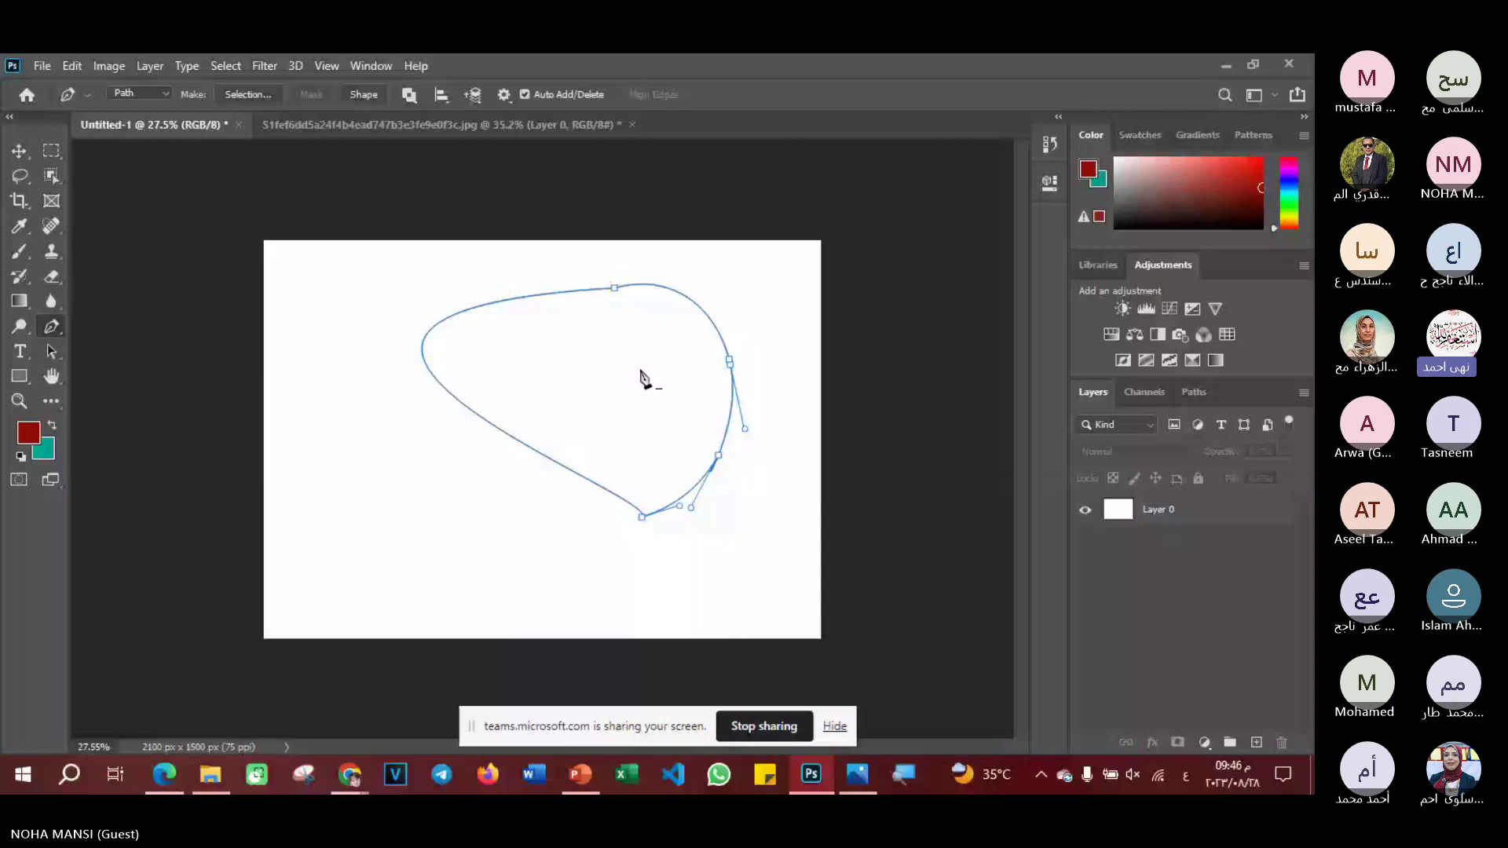
{"action": "key", "text": "ctrl+z"}
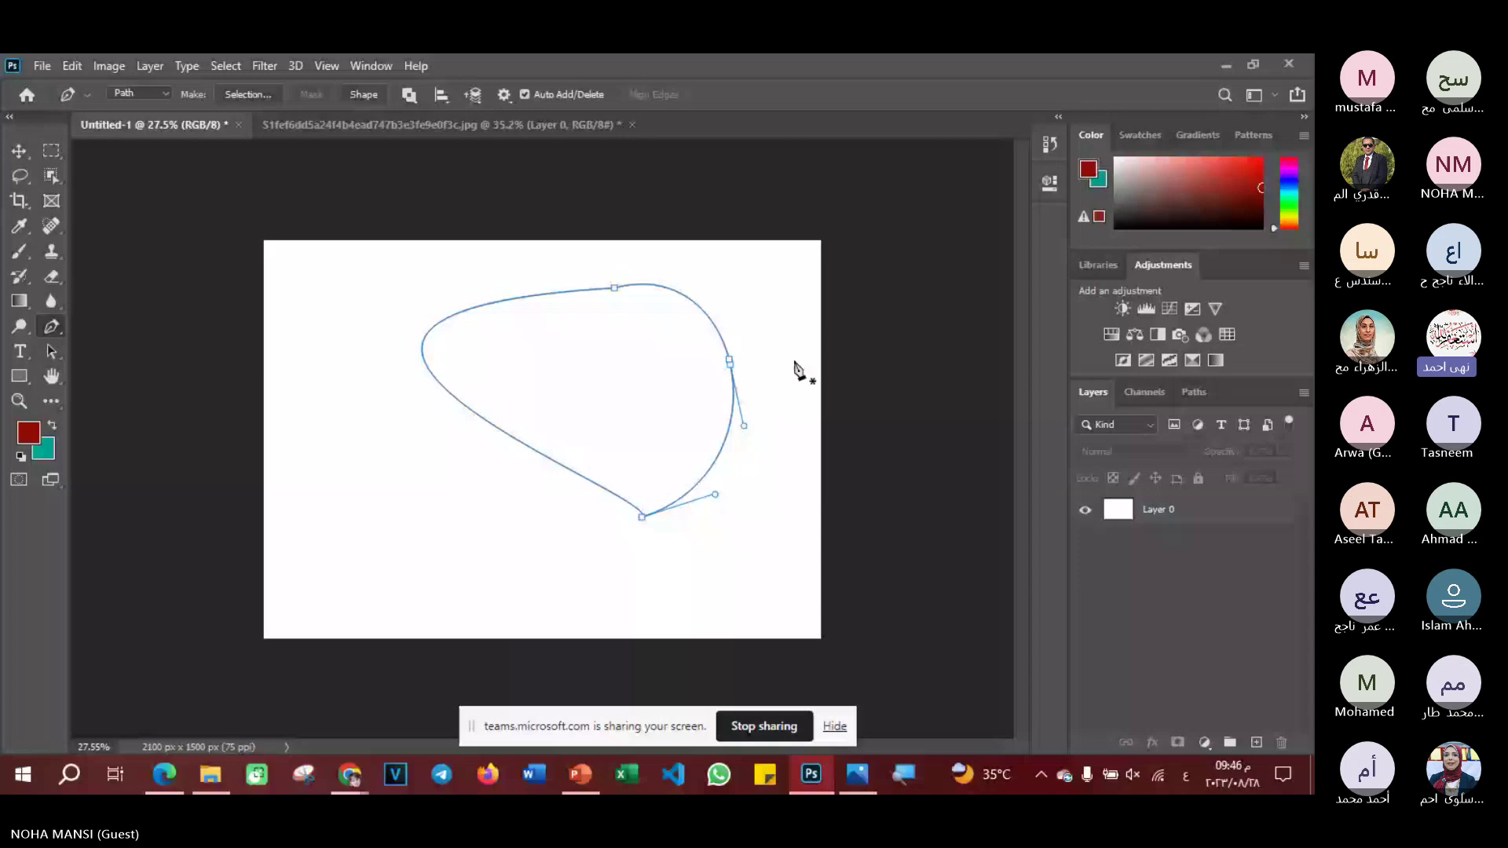
{"action": "right_click", "coordinate": [795, 366]}
{"action": "left_click", "coordinate": [833, 408]}
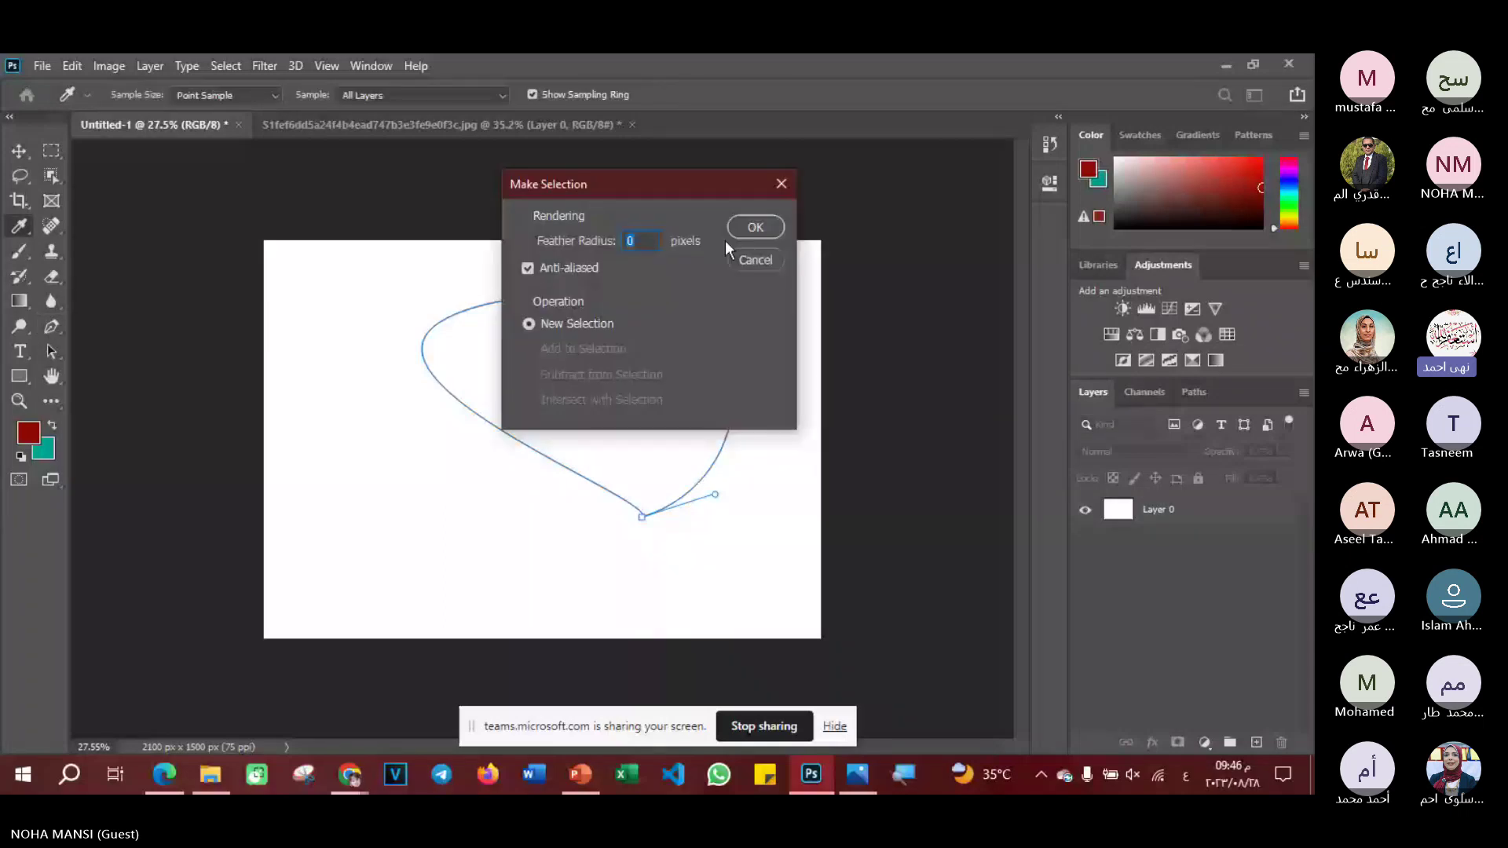
- Turn the path into a selection, fill it blue on a new Layer 1, and deselect
{"action": "key", "text": "Return"}
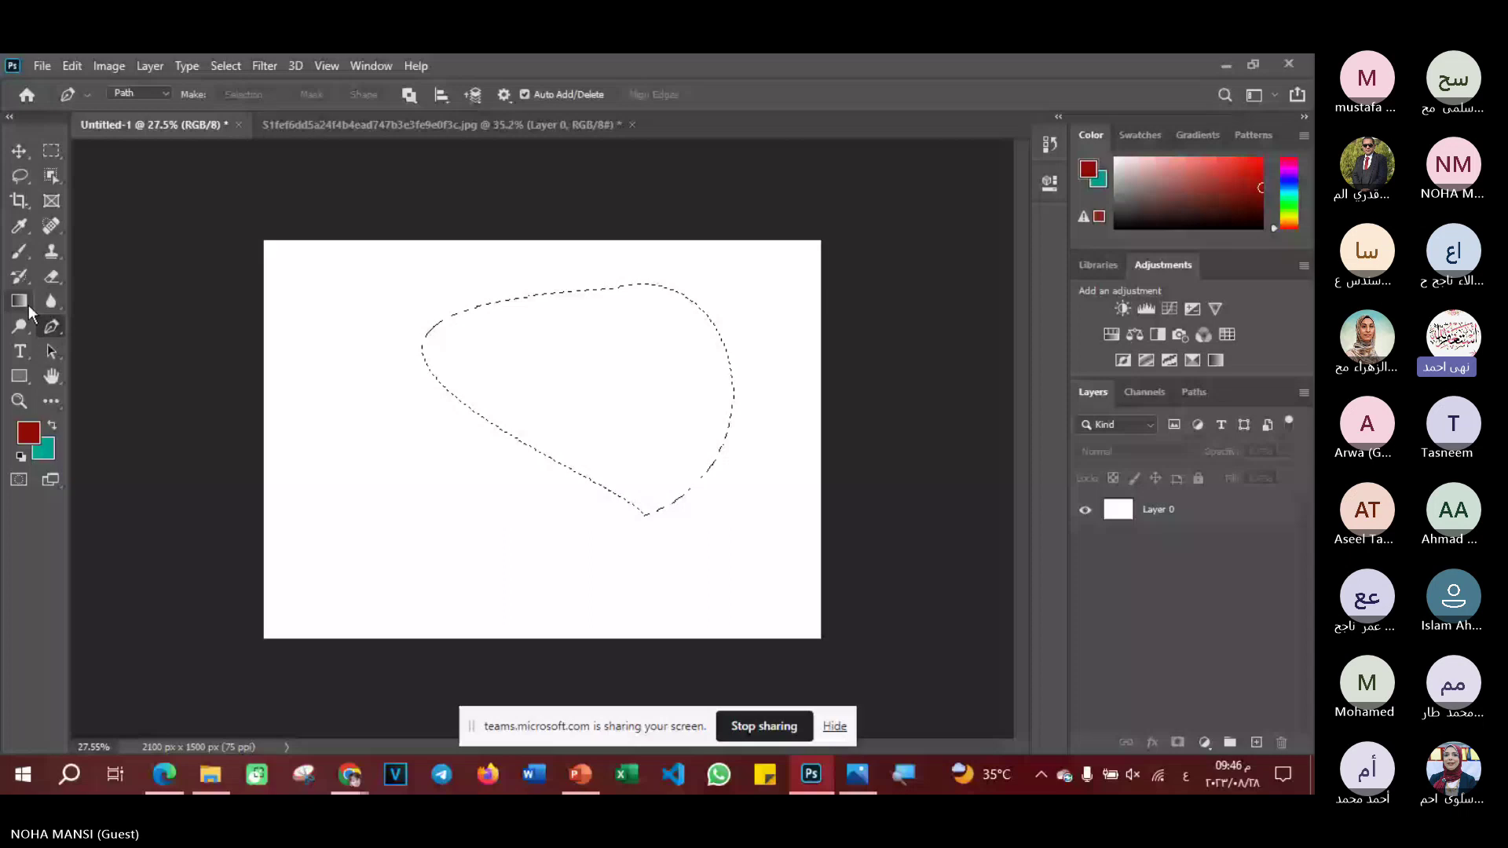
{"action": "key", "text": "shift+g"}
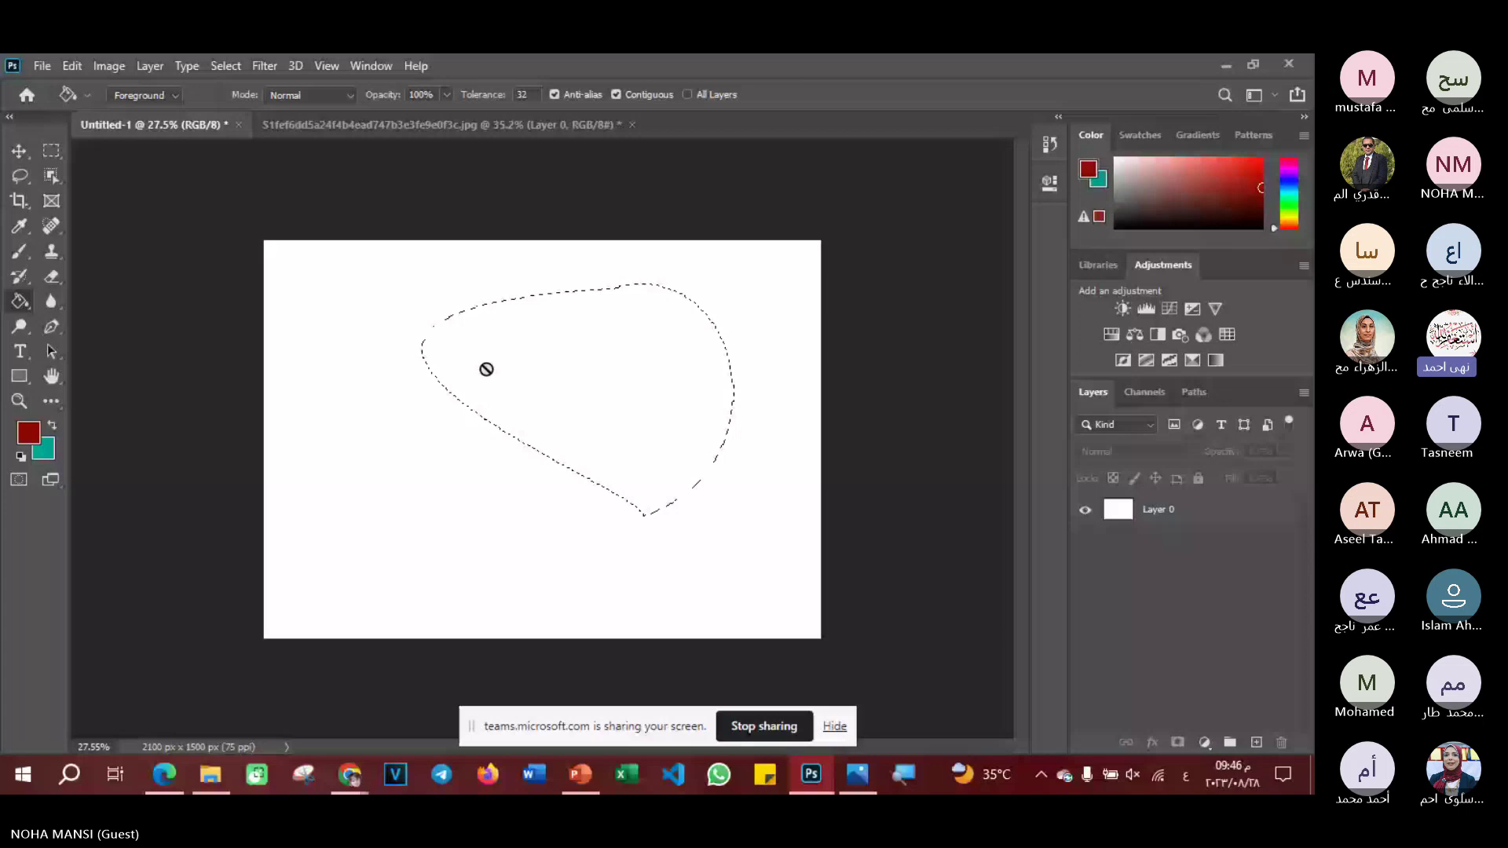
{"action": "key", "text": "ctrl+shift+alt+n"}
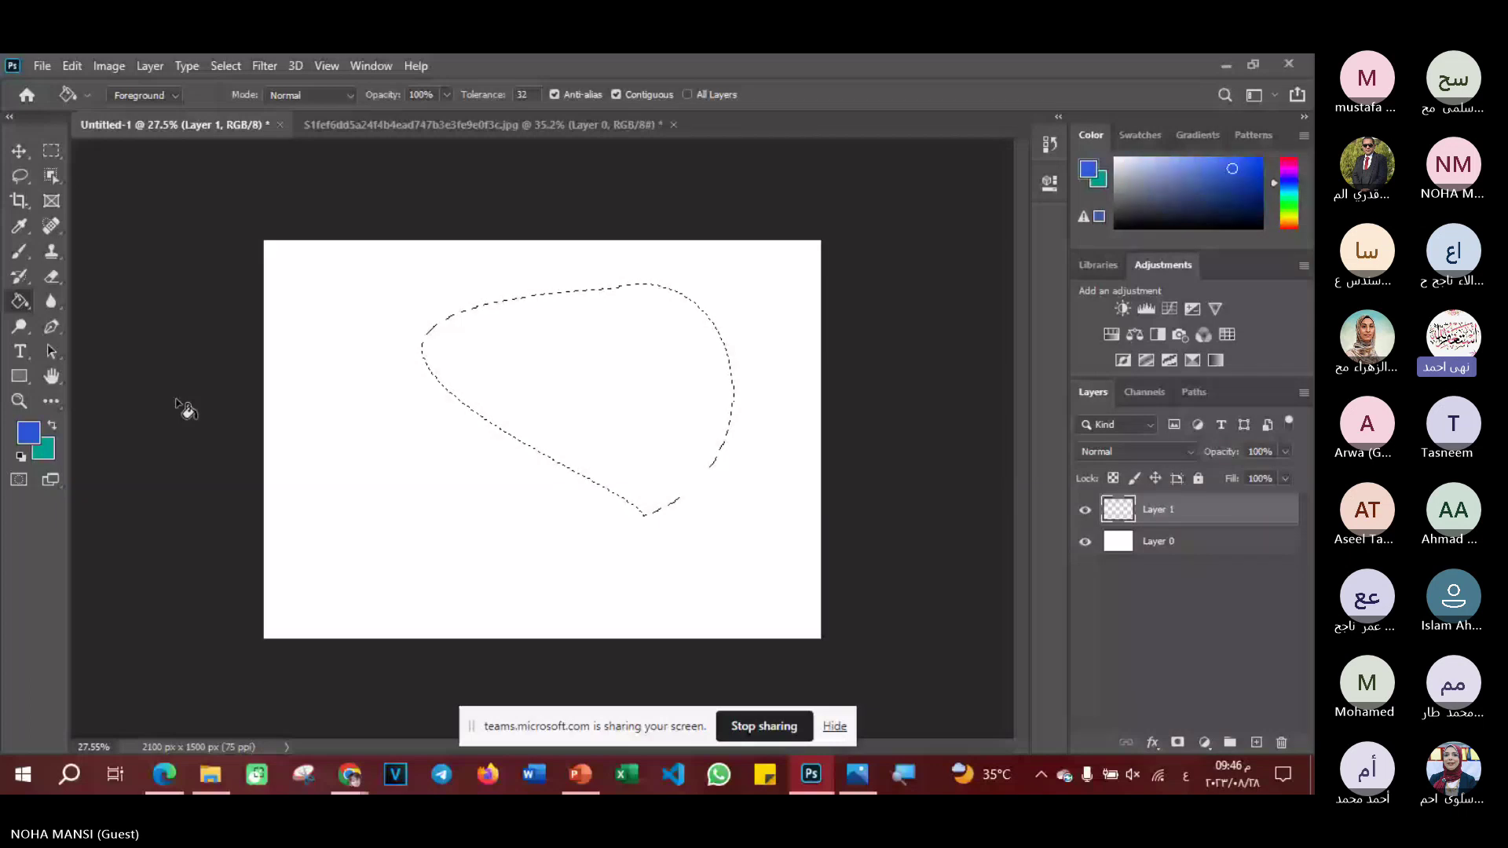
{"action": "key", "text": "alt+BackSpace"}
{"action": "left_click", "coordinate": [20, 151]}
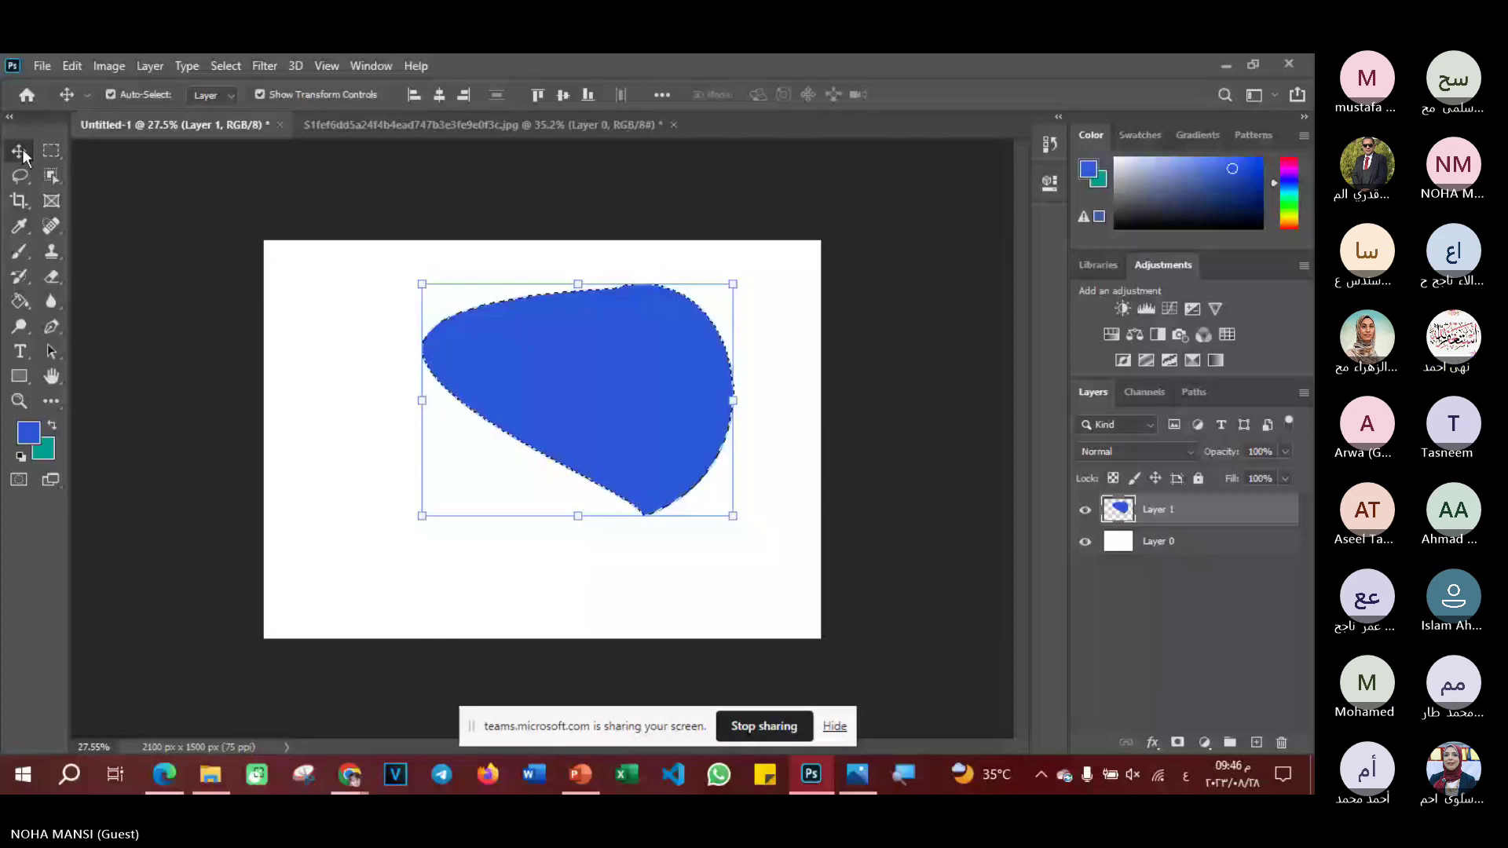
{"action": "key", "text": "ctrl+d"}
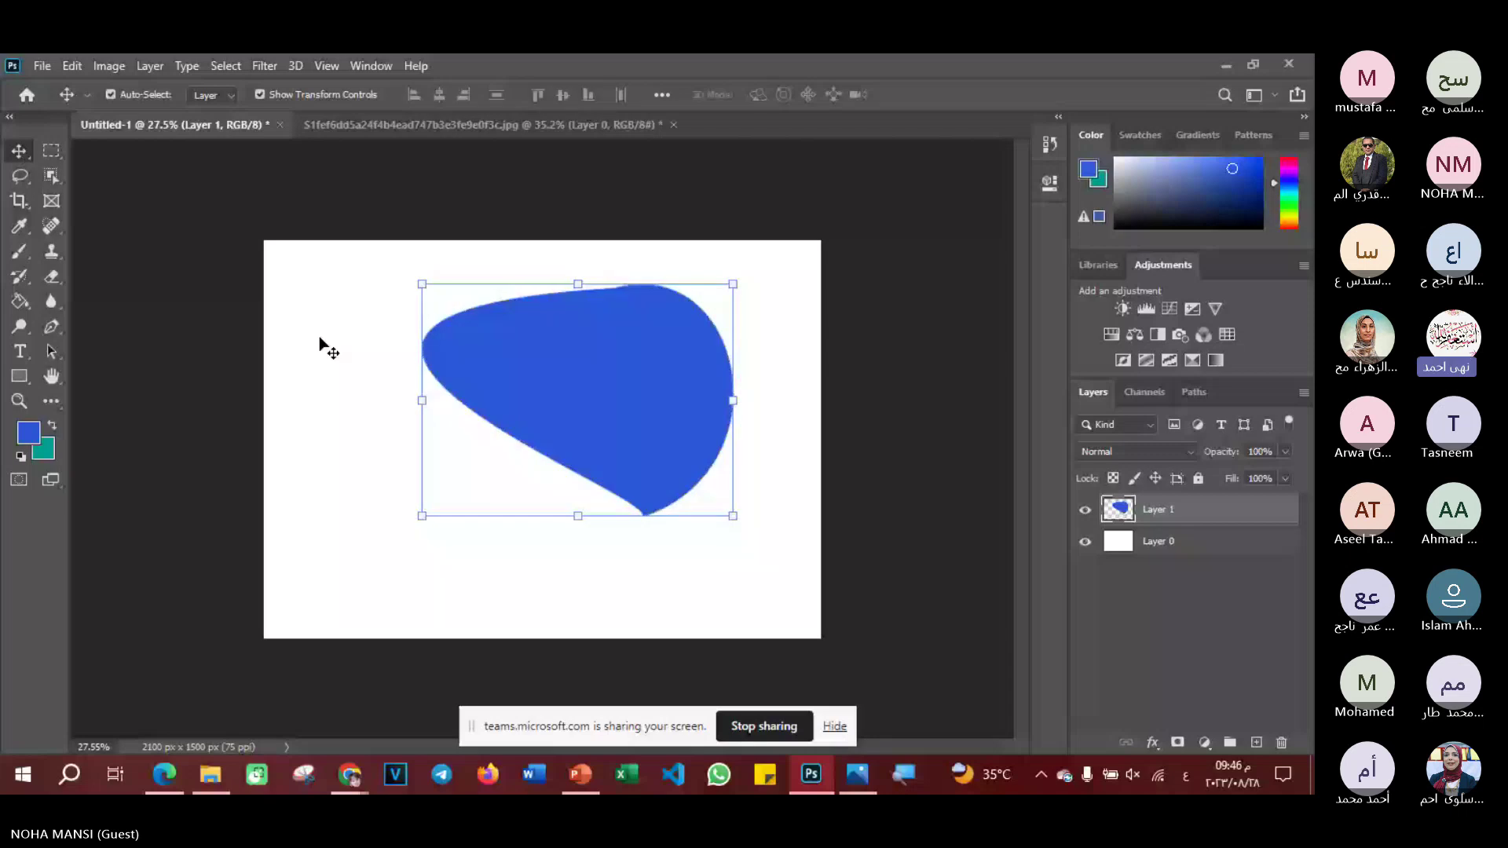
- Move the blue blob down, undo the move, and hide Layer 1
{"action": "left_click_drag", "start_coordinate": [601, 342], "coordinate": [601, 400]}
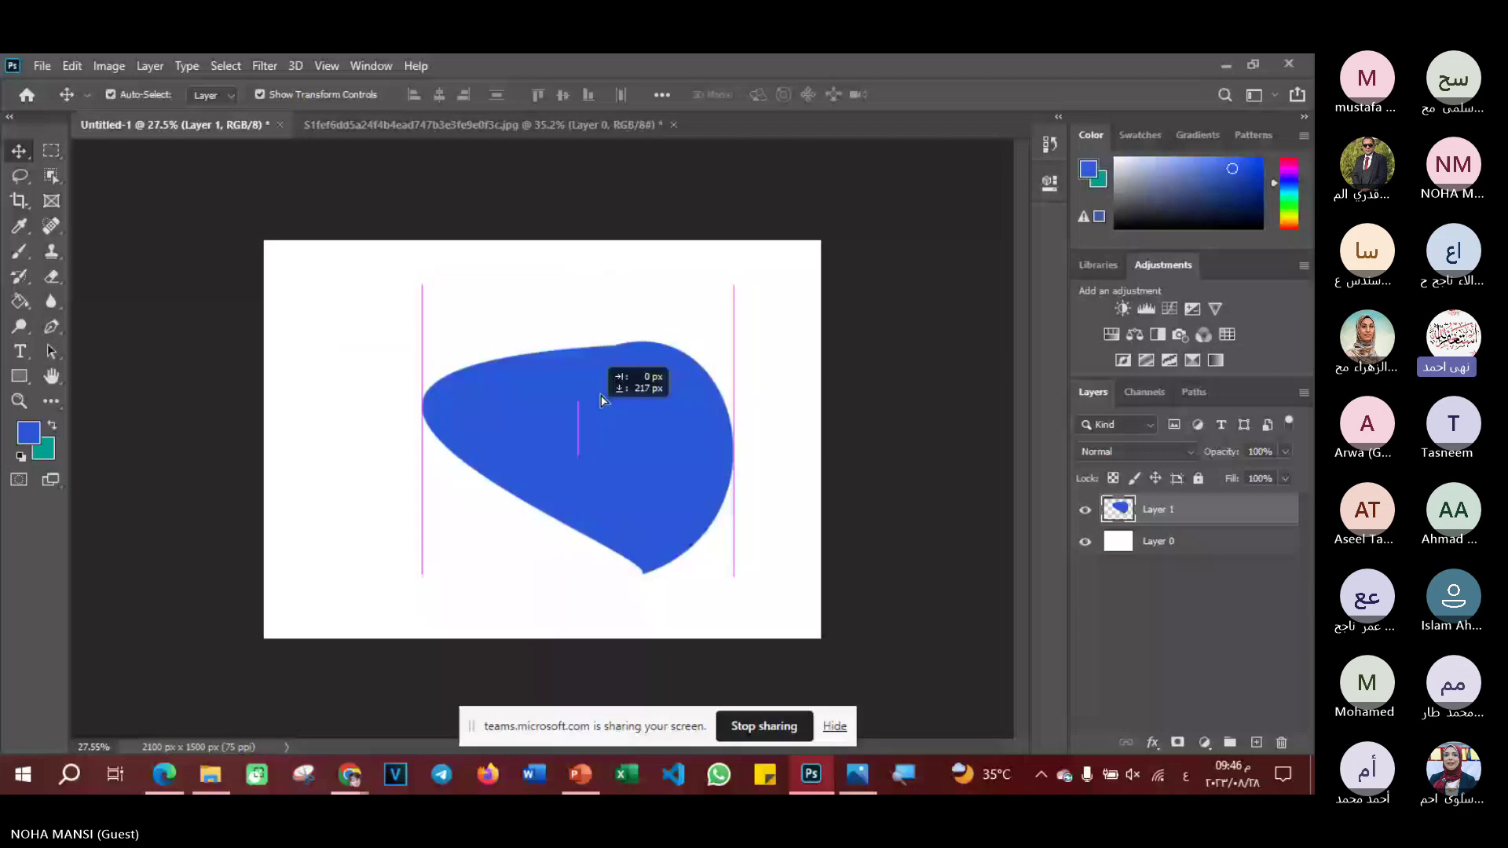
{"action": "key", "text": "ctrl+z"}
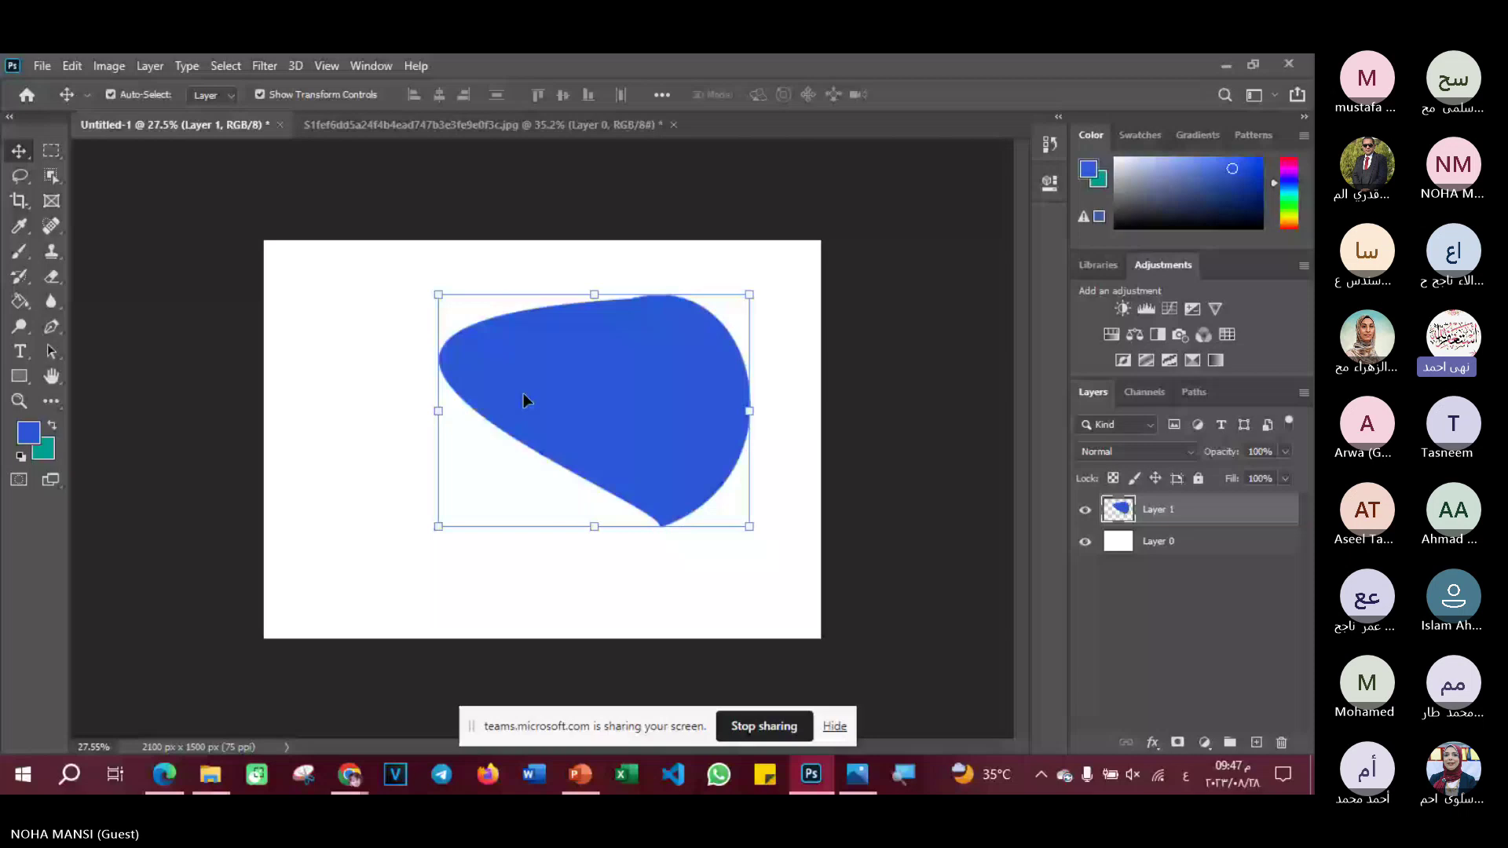
{"action": "key", "text": "p"}
{"action": "key", "text": "ctrl+comma"}
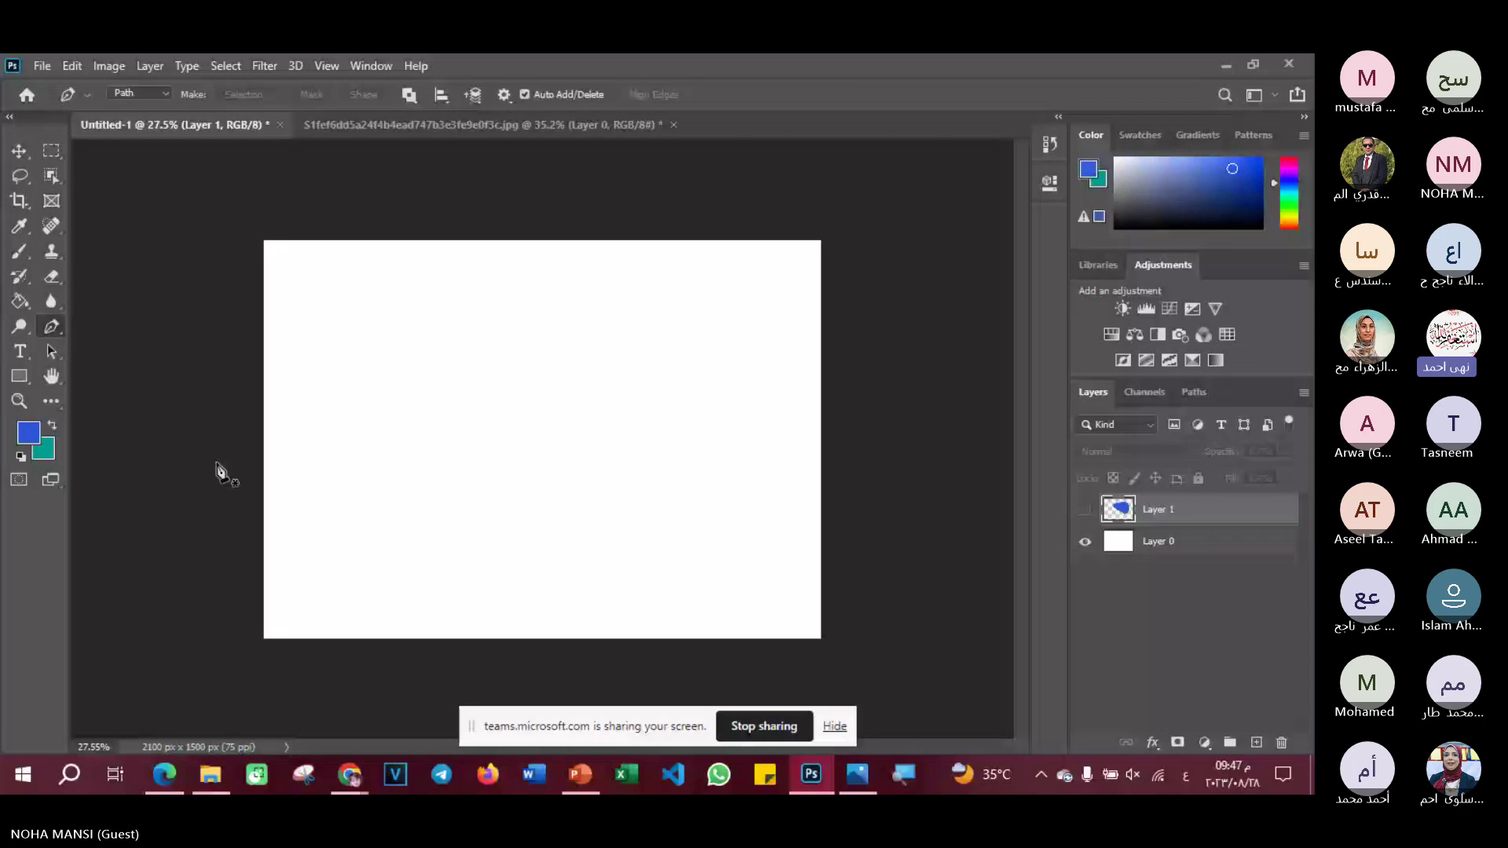
- Draw a path from left of the canvas to a curved right anchor, closed above, and add Layer 2
{"action": "left_click", "coordinate": [232, 433]}
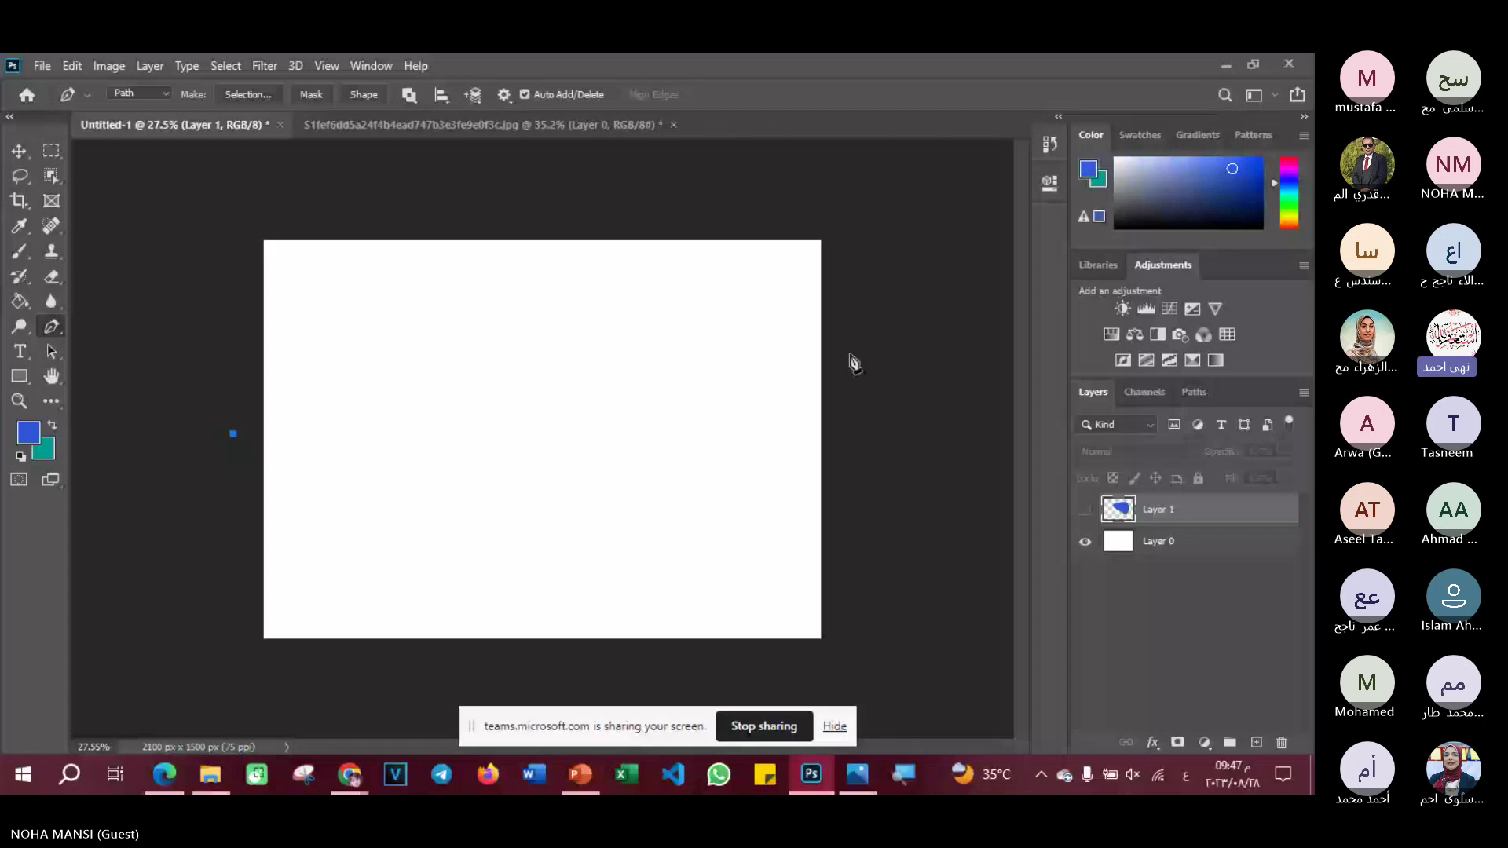
{"action": "left_click_drag", "start_coordinate": [875, 331], "coordinate": [895, 350]}
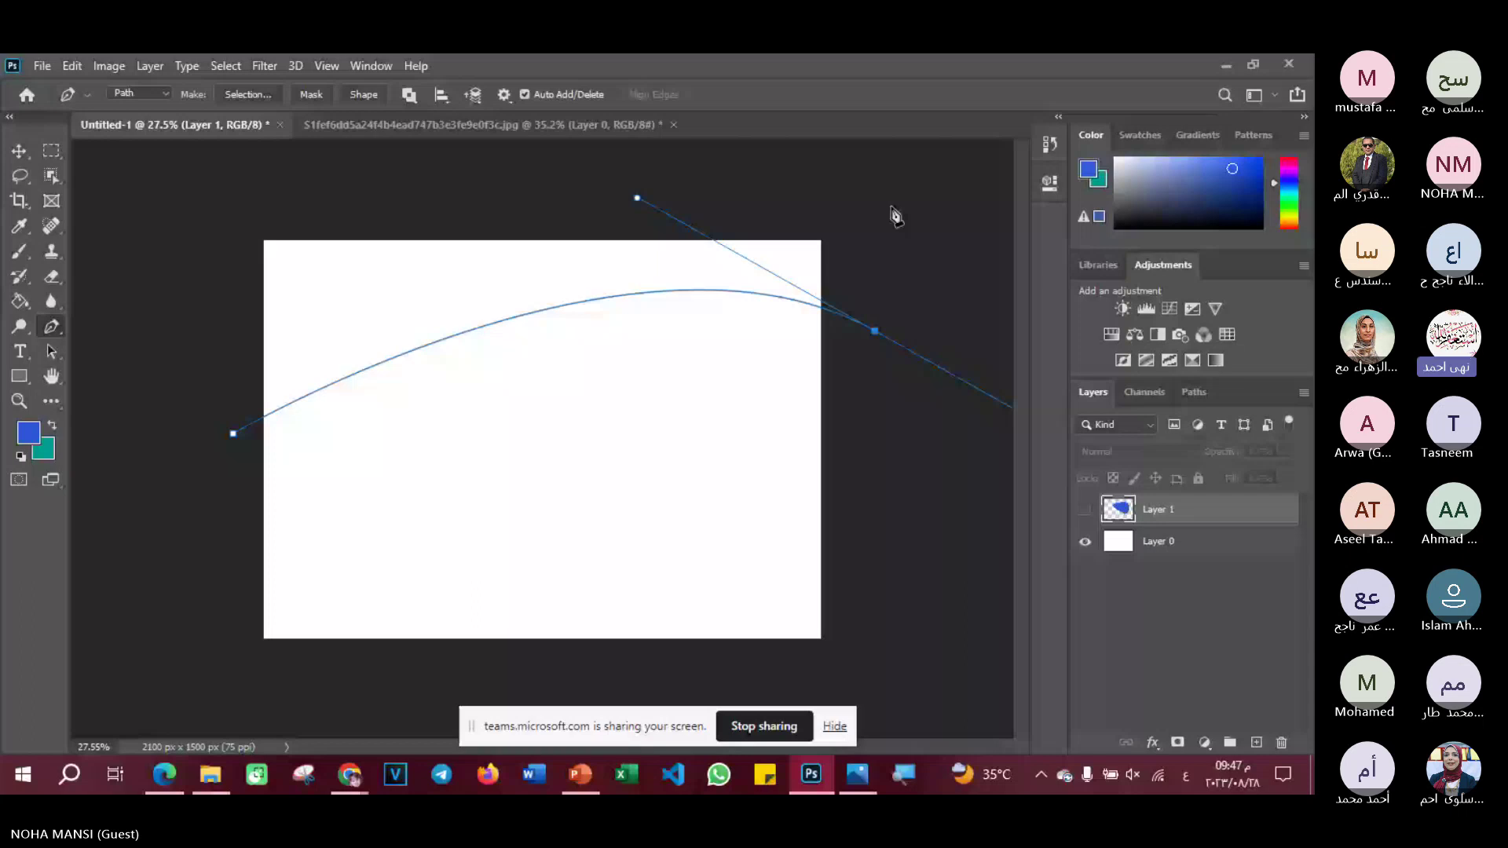
{"action": "left_click", "coordinate": [875, 331], "text": "alt"}
{"action": "left_click_drag", "start_coordinate": [875, 330], "coordinate": [866, 191]}
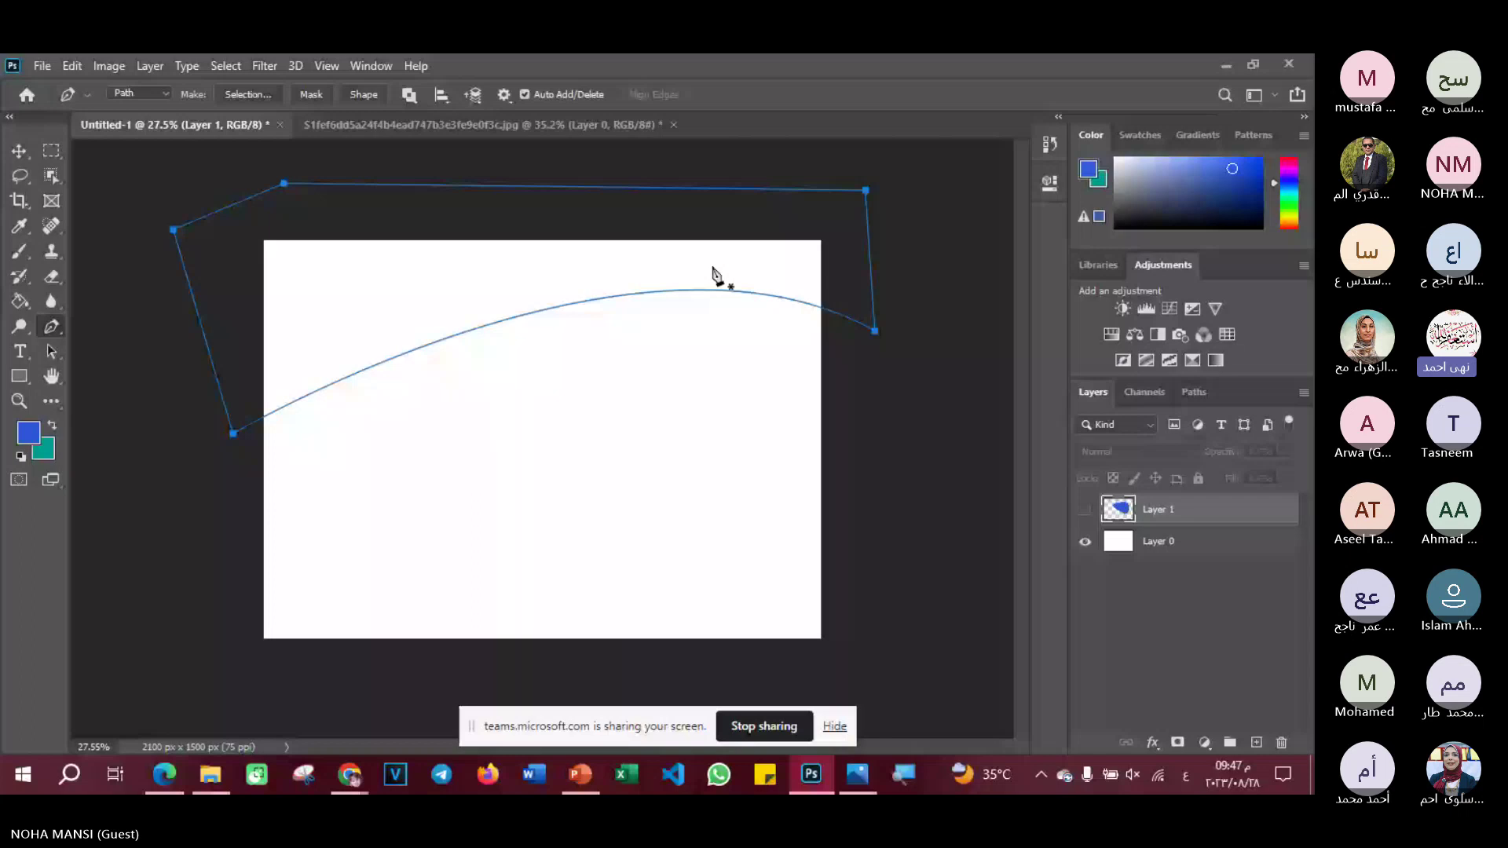
{"action": "key", "text": "ctrl+alt+shift+n"}
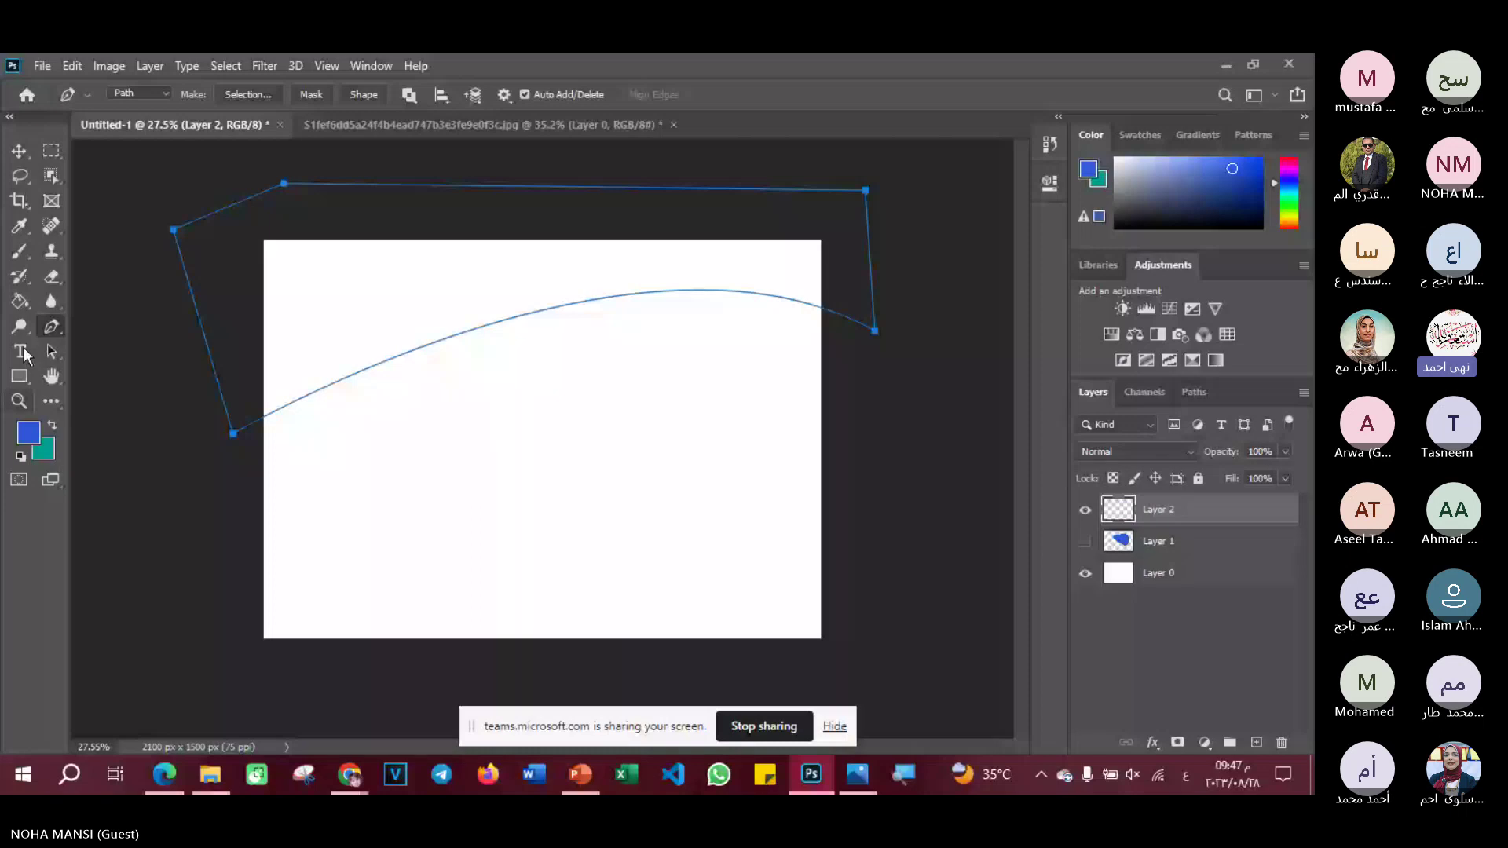
- Convert the wave path to a selection, fill it blue on Layer 2, and deselect
{"action": "right_click", "coordinate": [351, 284]}
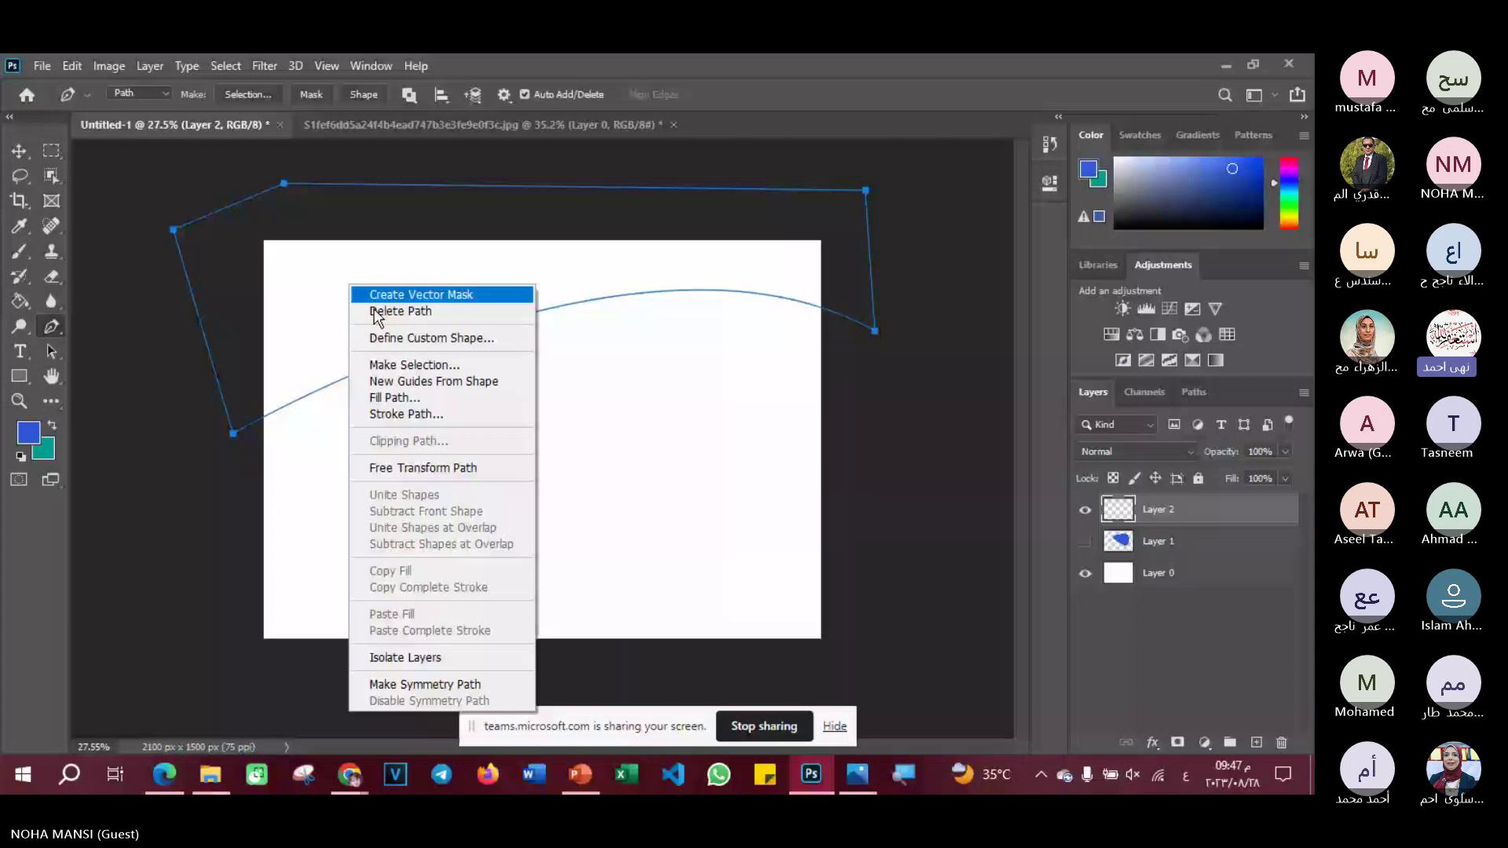
{"action": "key", "text": "ctrl+Return"}
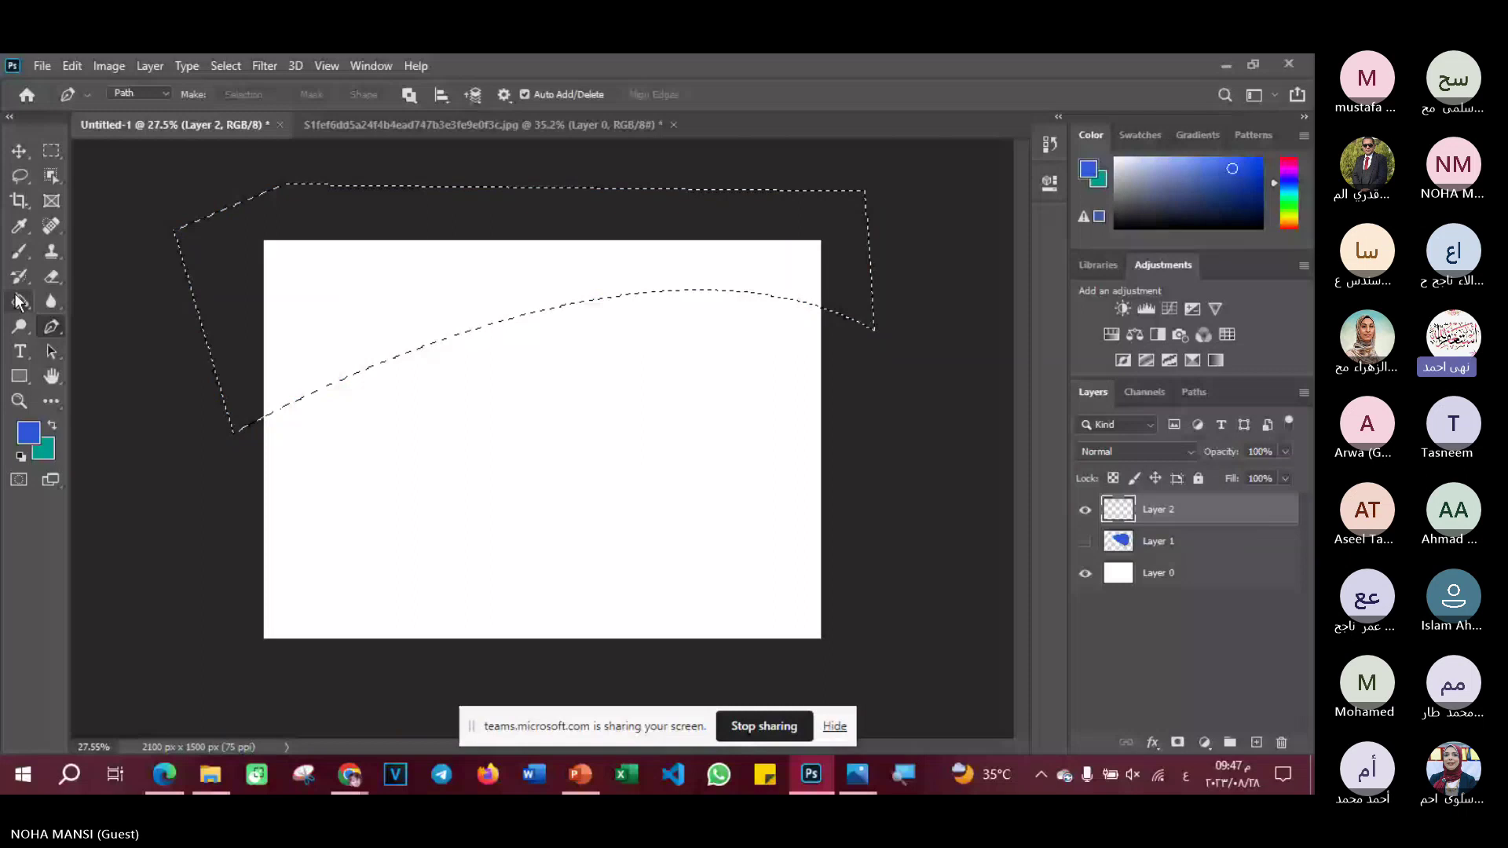
{"action": "left_click", "coordinate": [20, 302]}
{"action": "key", "text": "alt+BackSpace"}
{"action": "key", "text": "ctrl+d"}
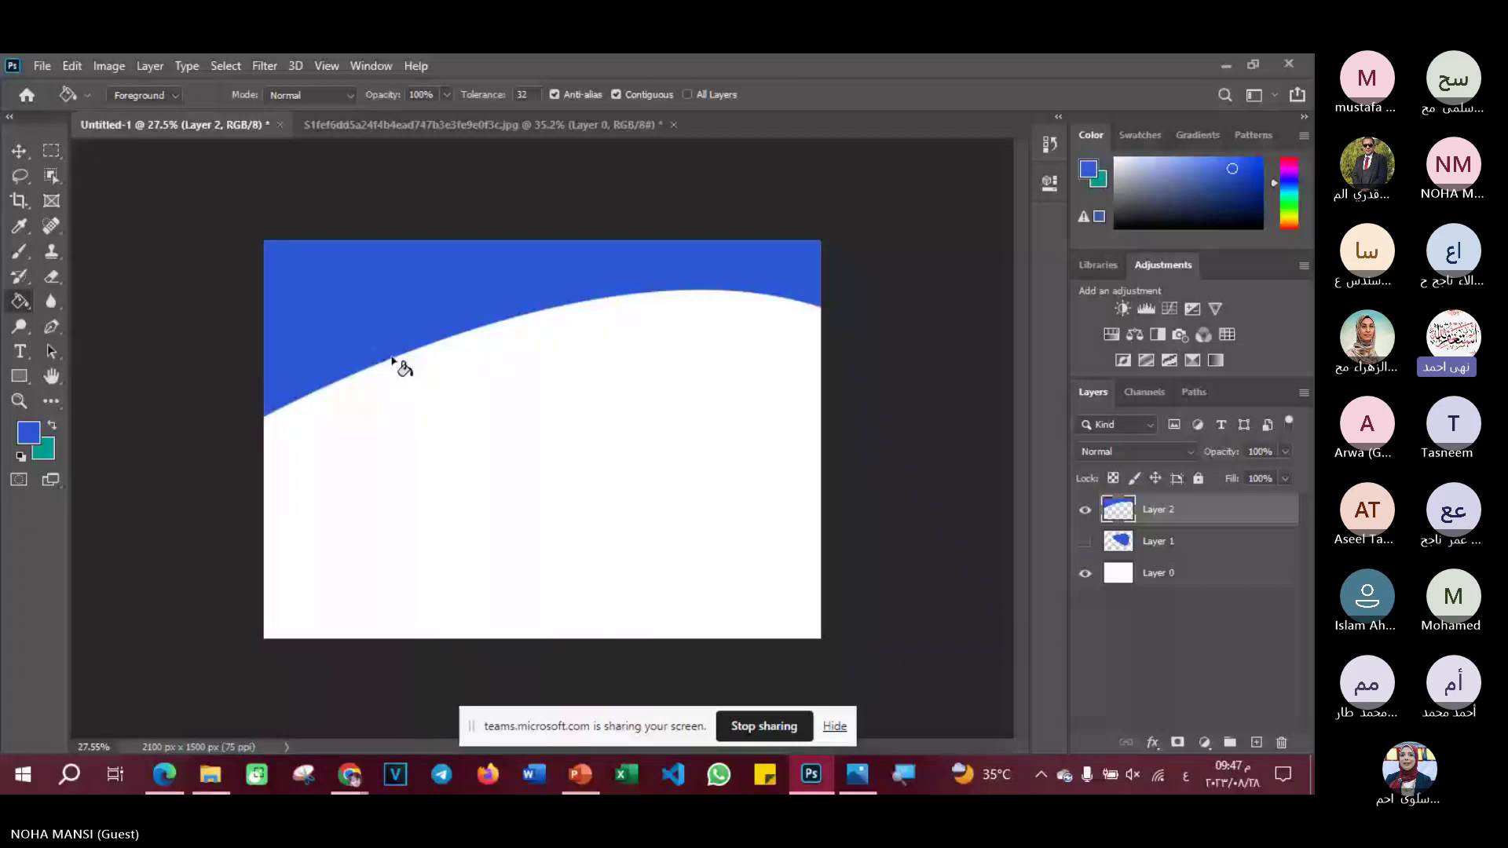
{"action": "key", "text": "v"}
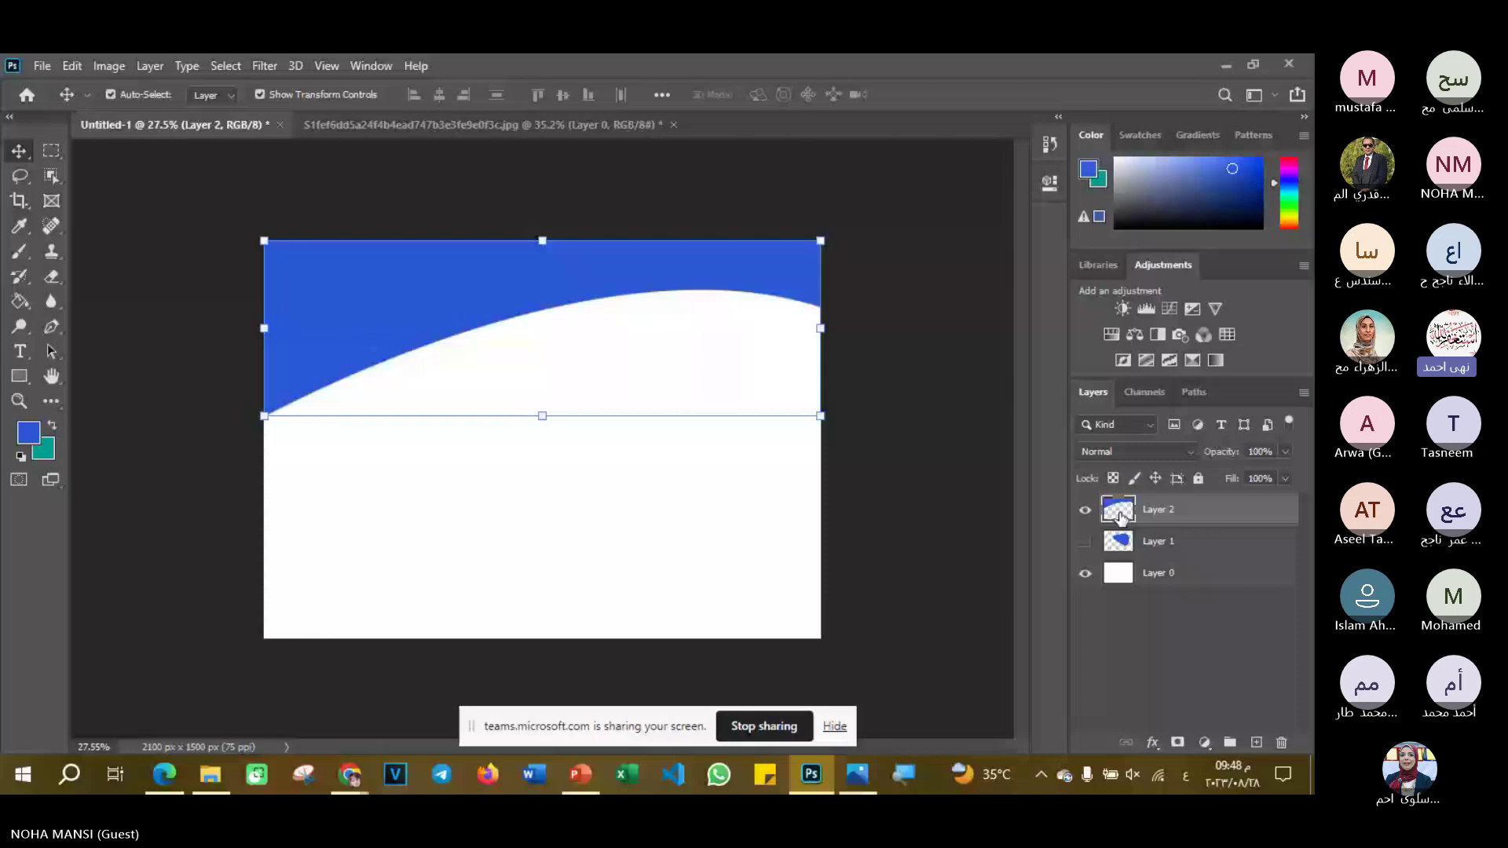
- Load the blue wave as a selection and fill it dark maroon on a new Layer 3
{"action": "left_click", "coordinate": [1121, 516], "text": "ctrl"}
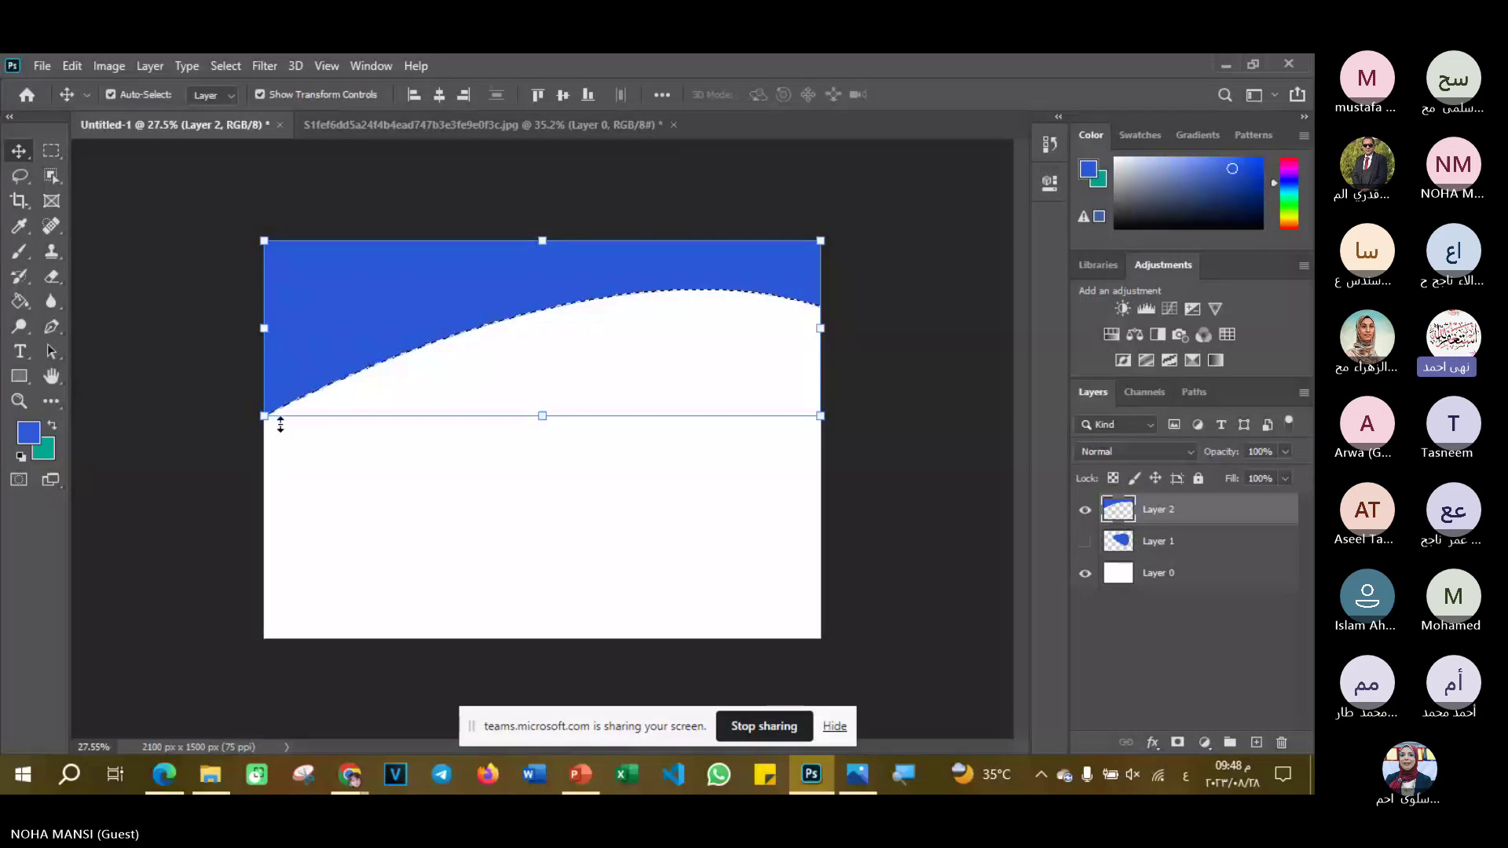
{"action": "key", "text": "ctrl+shift+alt+n"}
{"action": "left_click", "coordinate": [32, 433]}
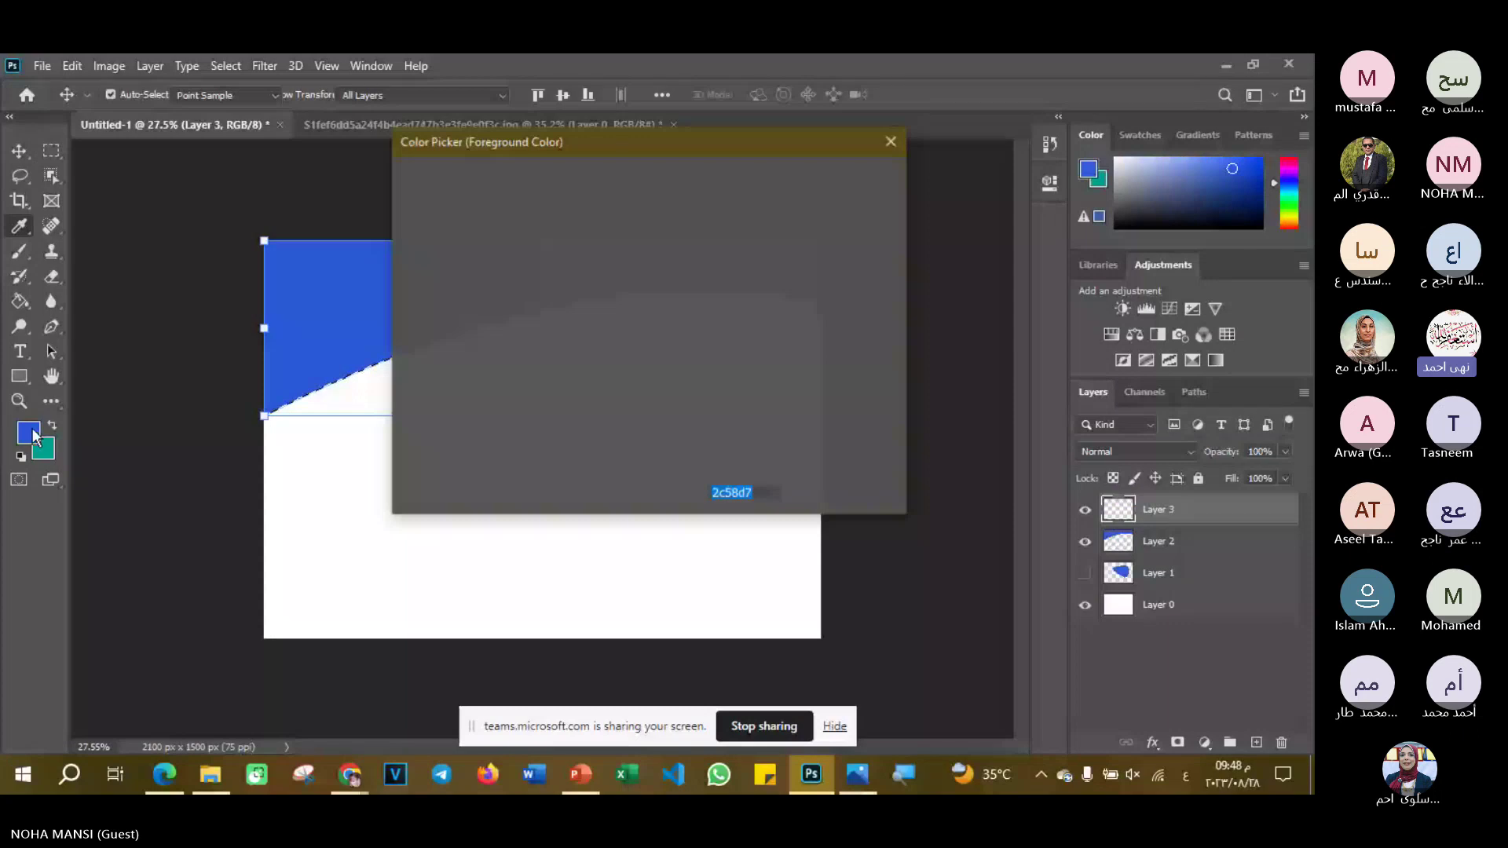
{"action": "key", "text": "Return"}
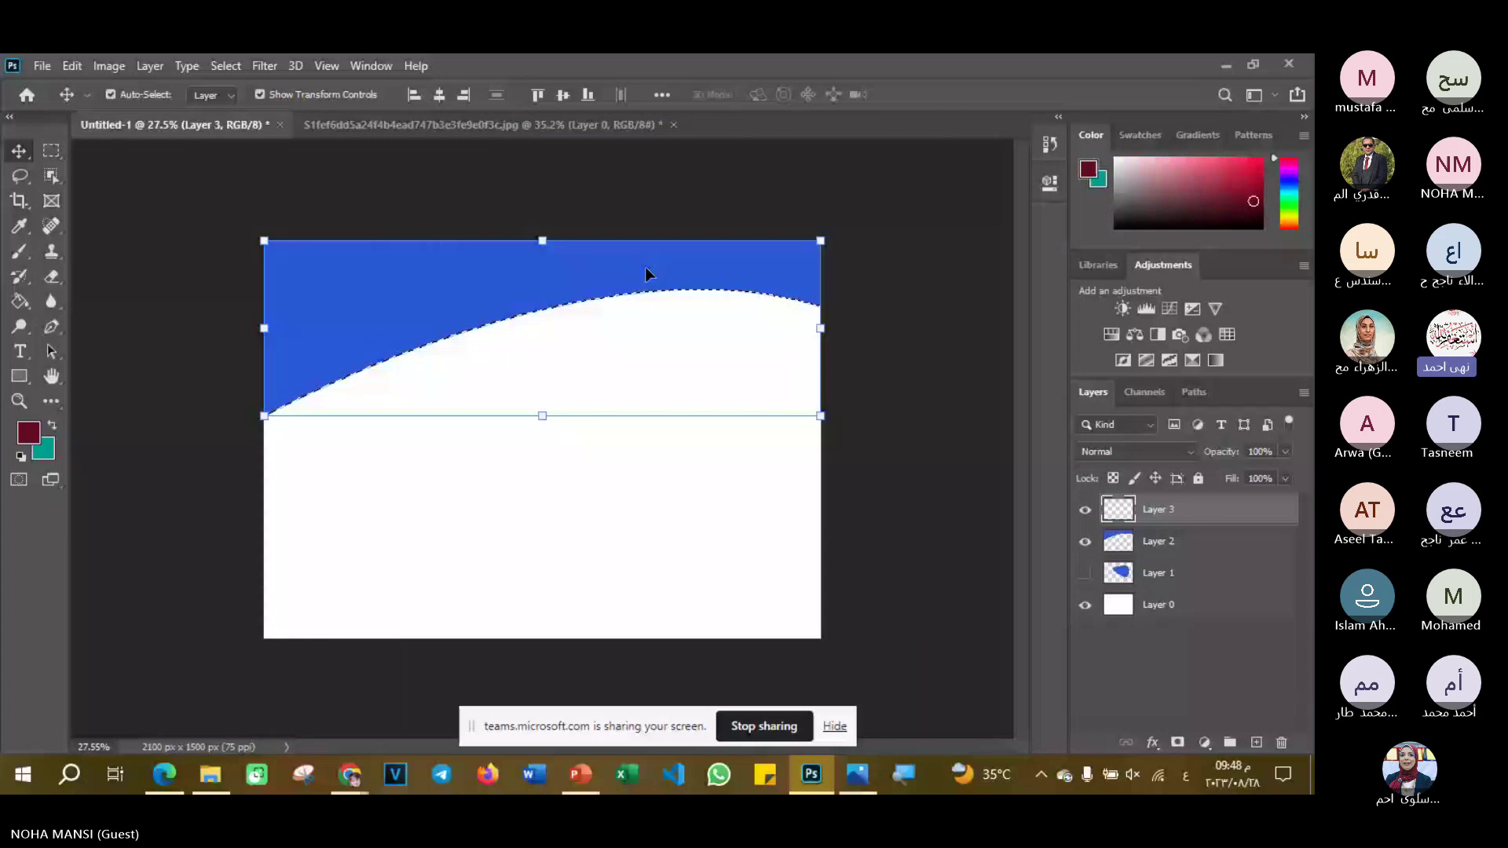
{"action": "key", "text": "alt+BackSpace"}
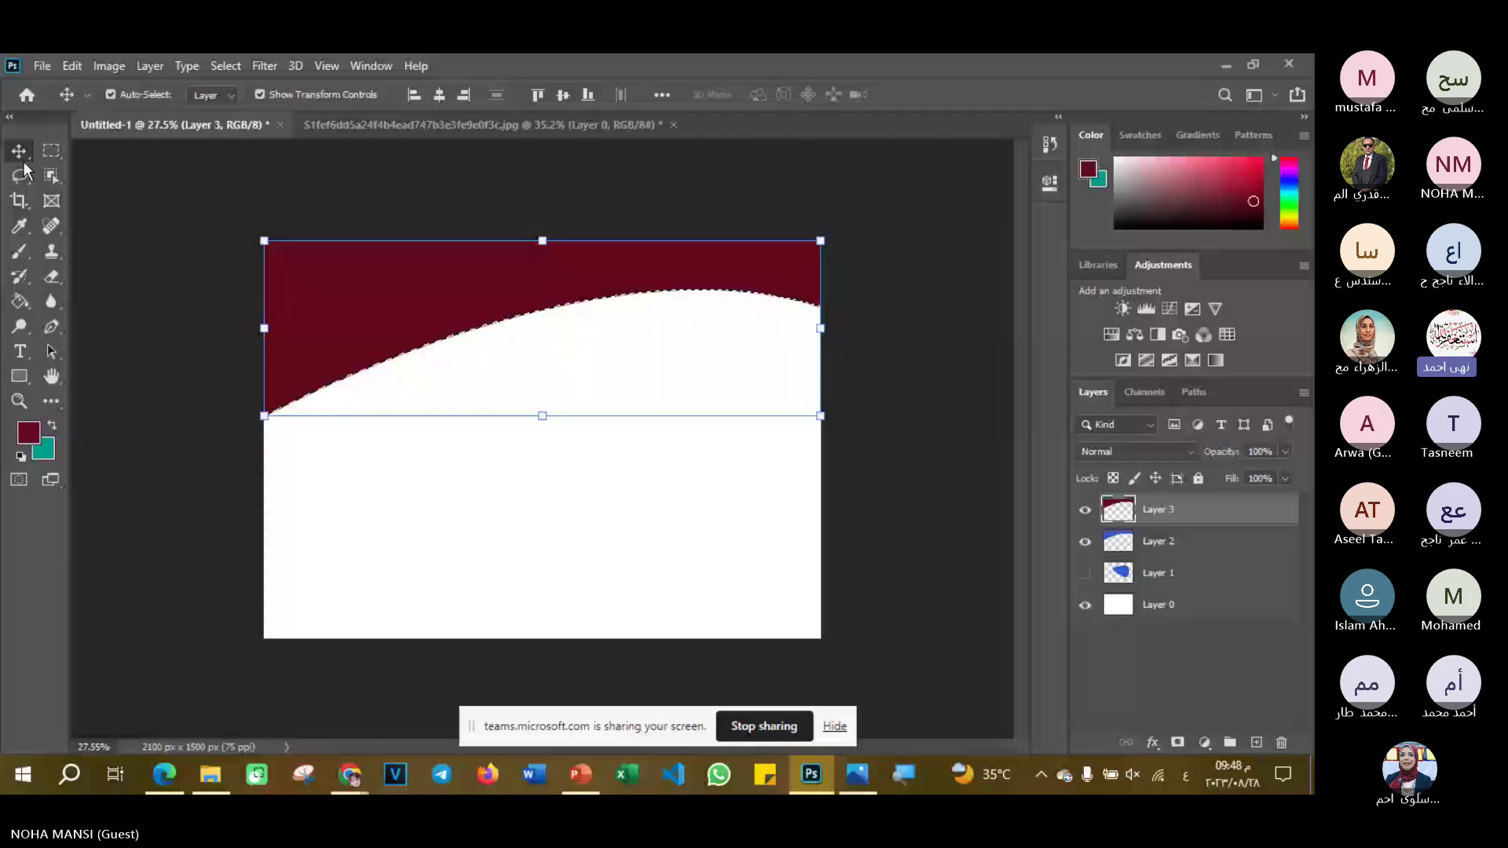
{"action": "key", "text": "ctrl+d"}
- Switch between the blue Layer 2 and the maroon Layer 3 in the Layers panel
{"action": "left_click", "coordinate": [943, 448]}
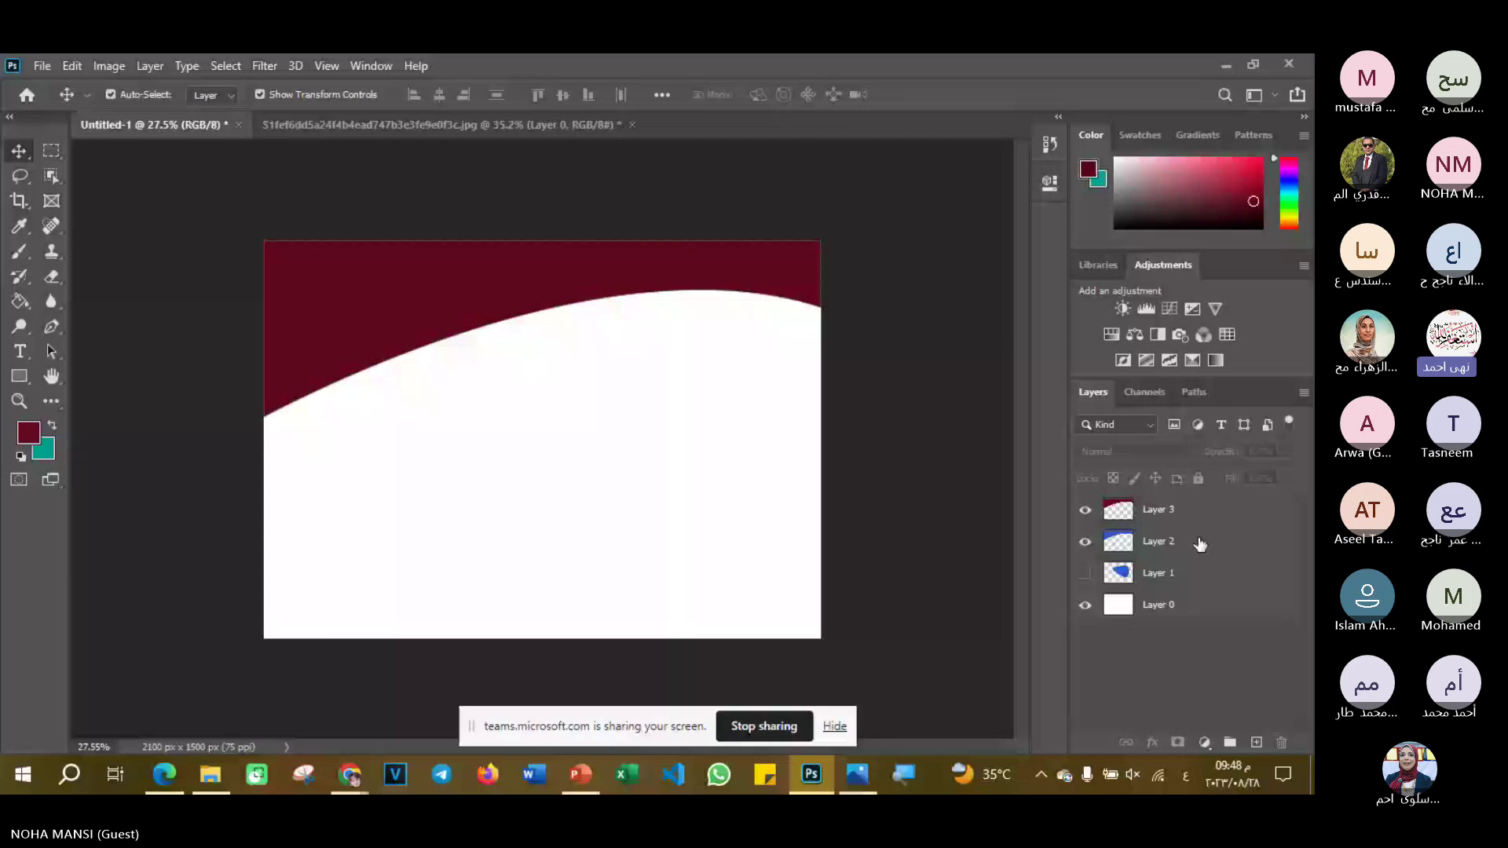
{"action": "left_click", "coordinate": [1199, 543]}
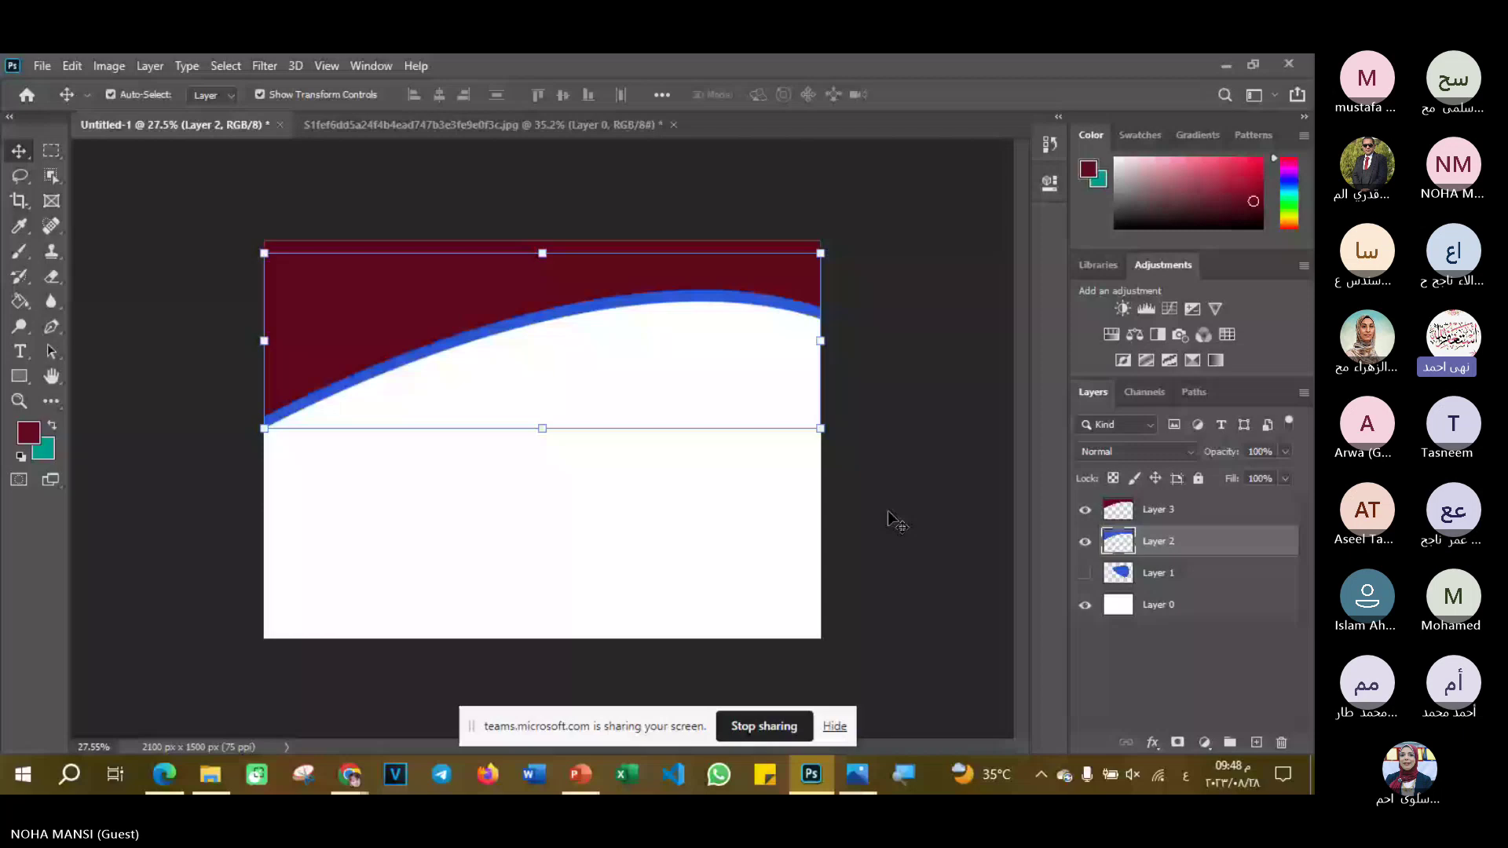
{"action": "left_click", "coordinate": [895, 522]}
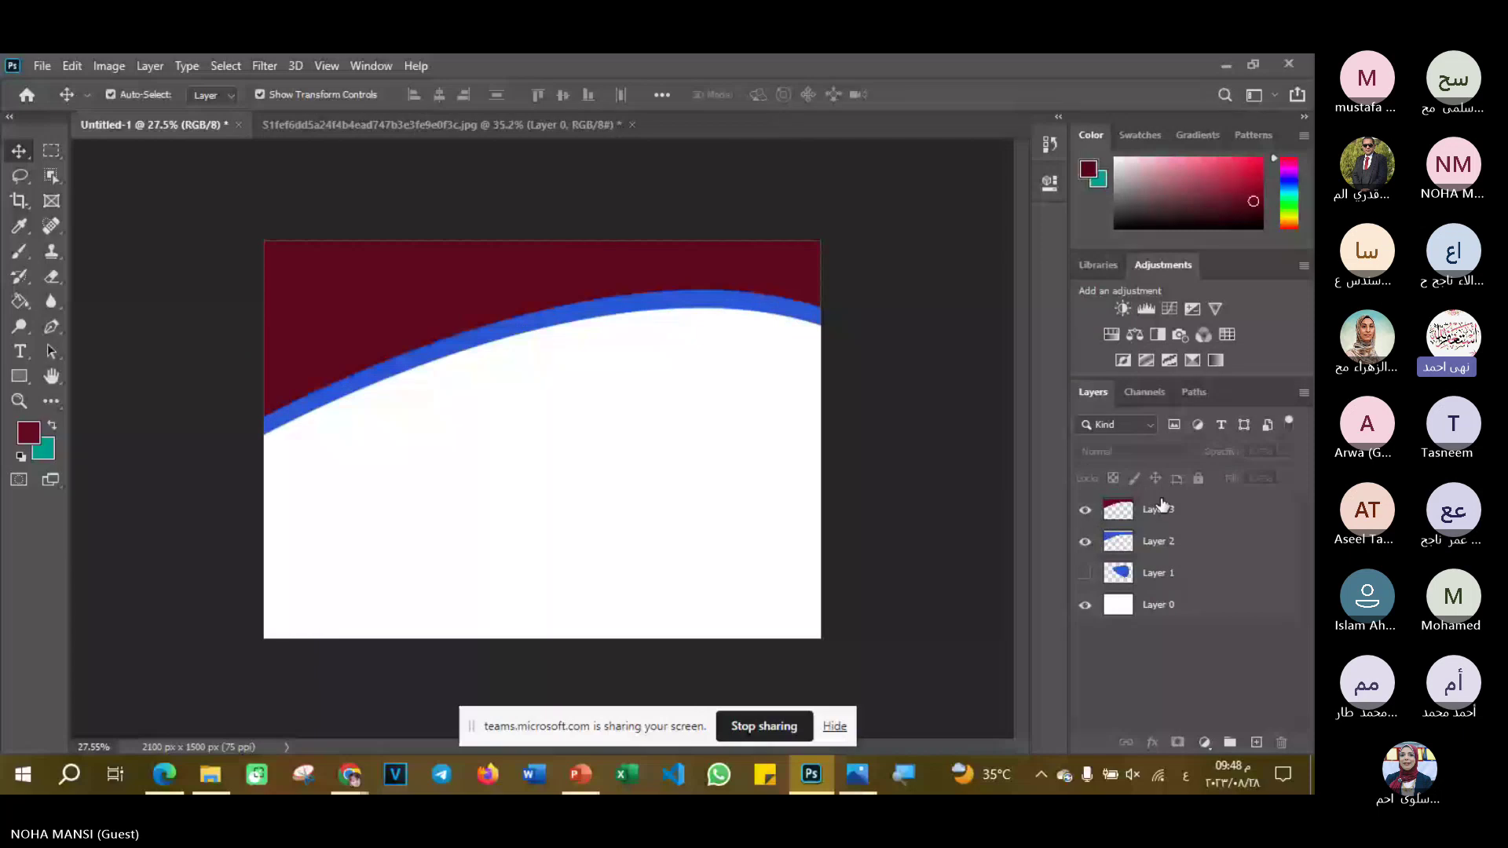
{"action": "left_click", "coordinate": [1162, 505]}
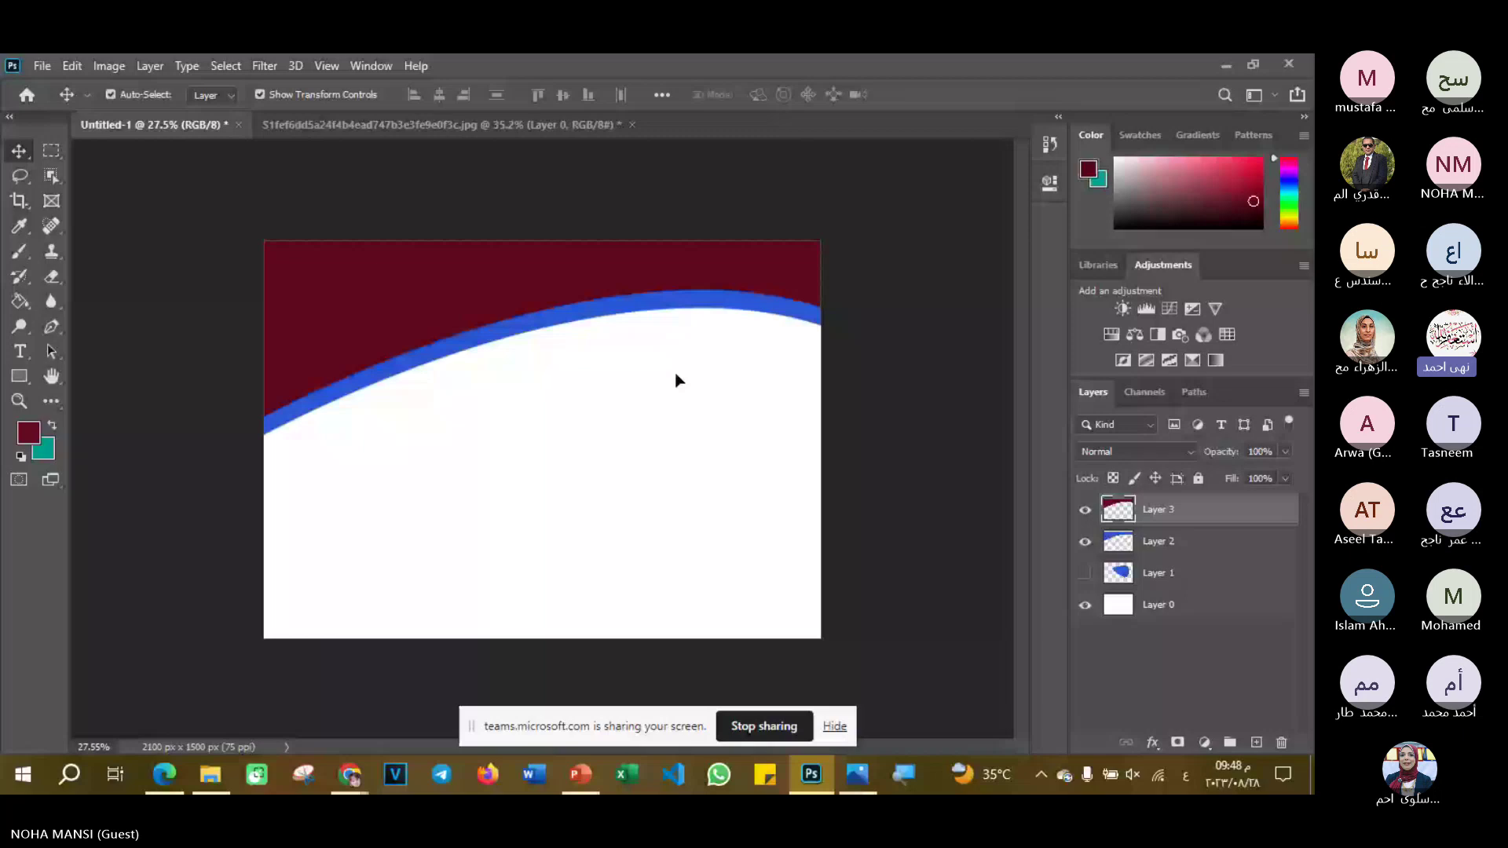
{"action": "left_click", "coordinate": [1155, 509]}
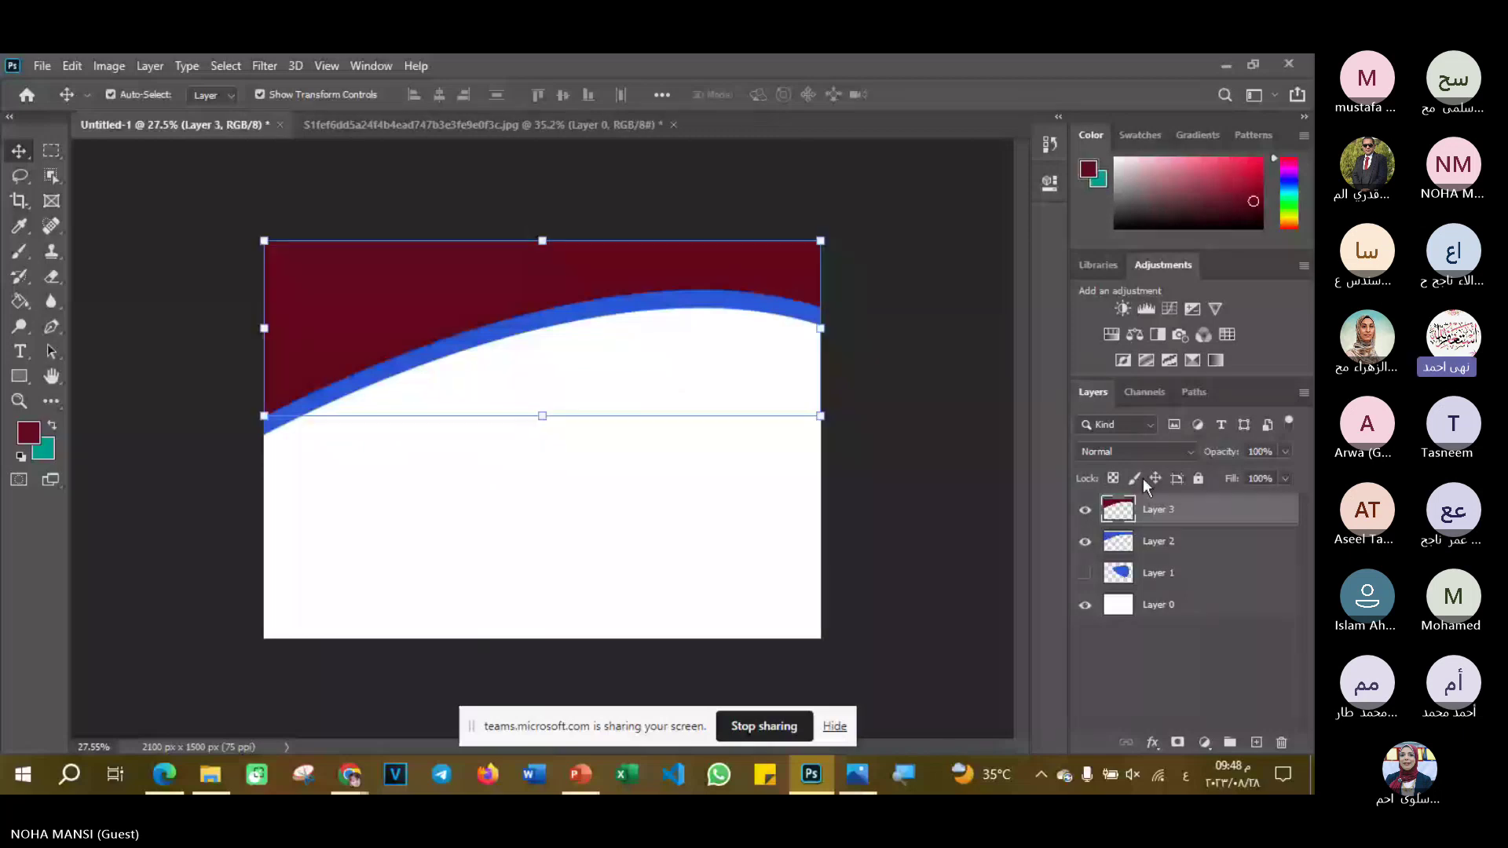
- Duplicate the maroon wave layer and move the copy toward the bottom of the canvas
{"action": "right_click", "coordinate": [1146, 509]}
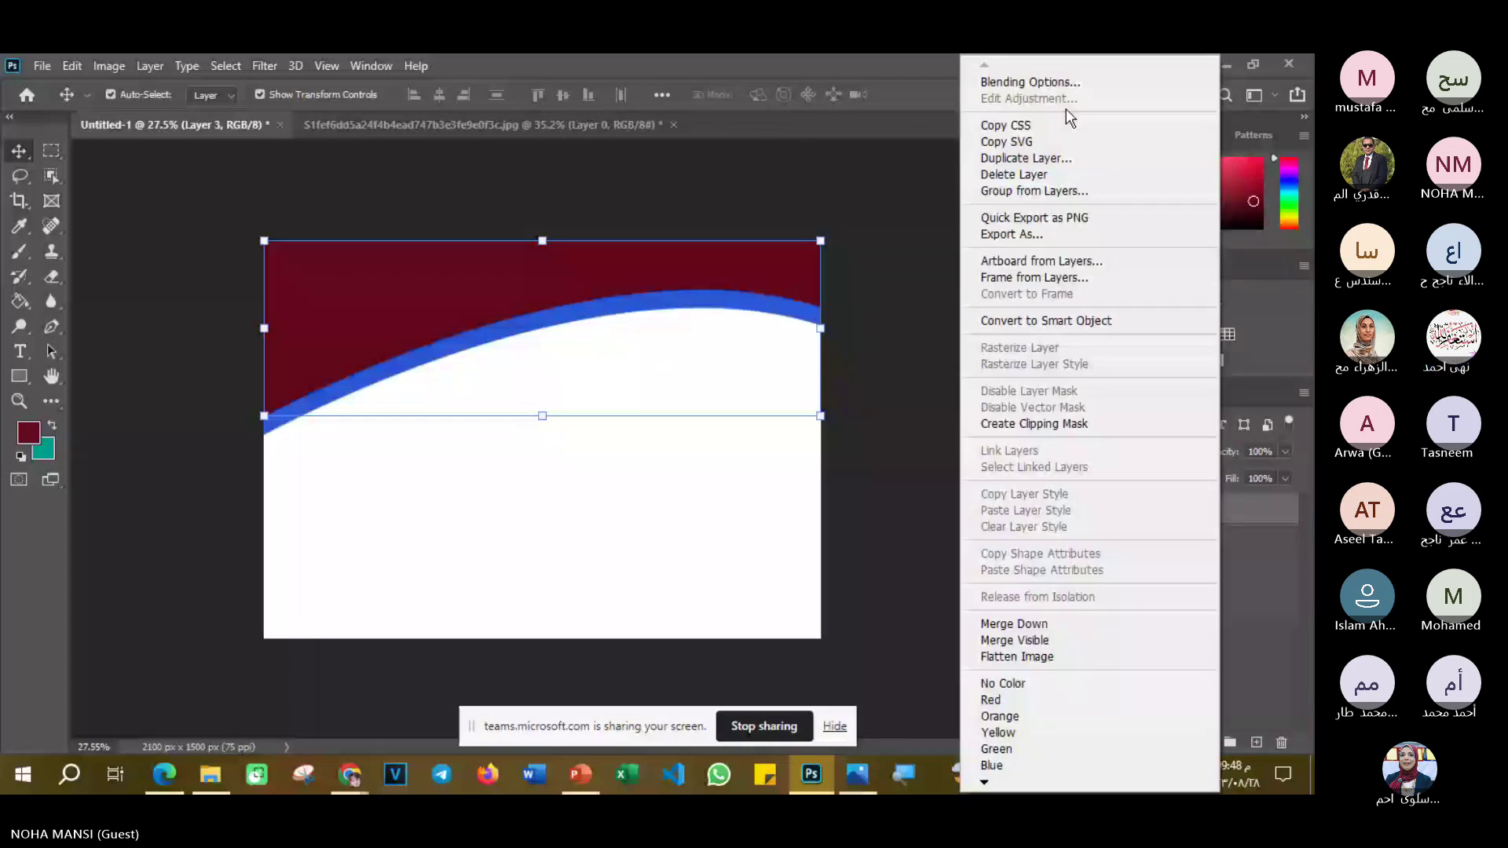
{"action": "key", "text": "Escape"}
{"action": "key", "text": "ctrl+j"}
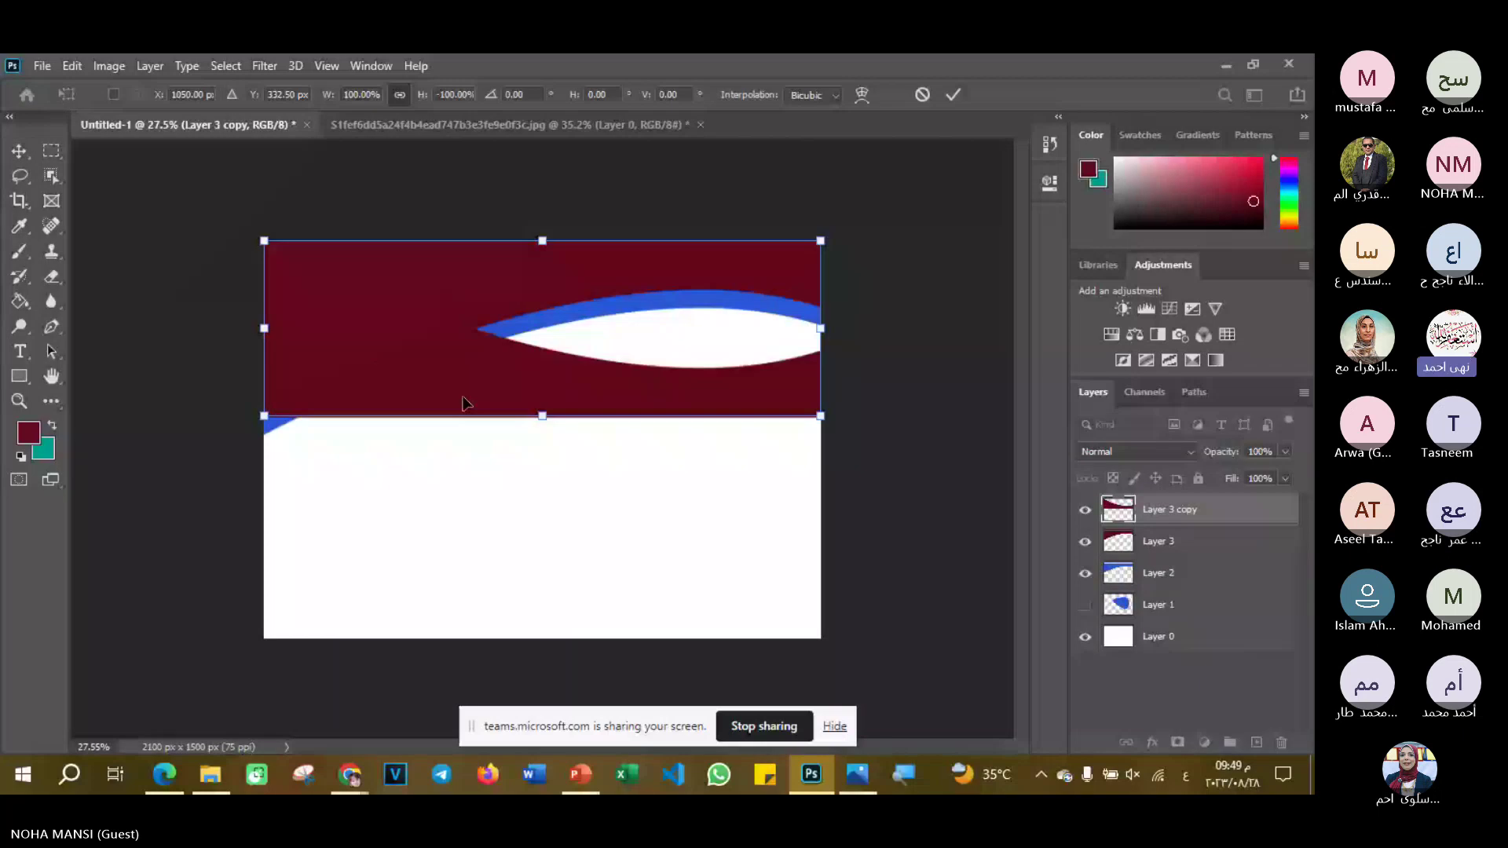
{"action": "left_click_drag", "start_coordinate": [464, 403], "coordinate": [442, 657]}
- Flip the copy horizontally, set it along the bottom edge, and hide all but the background
{"action": "right_click", "coordinate": [414, 603]}
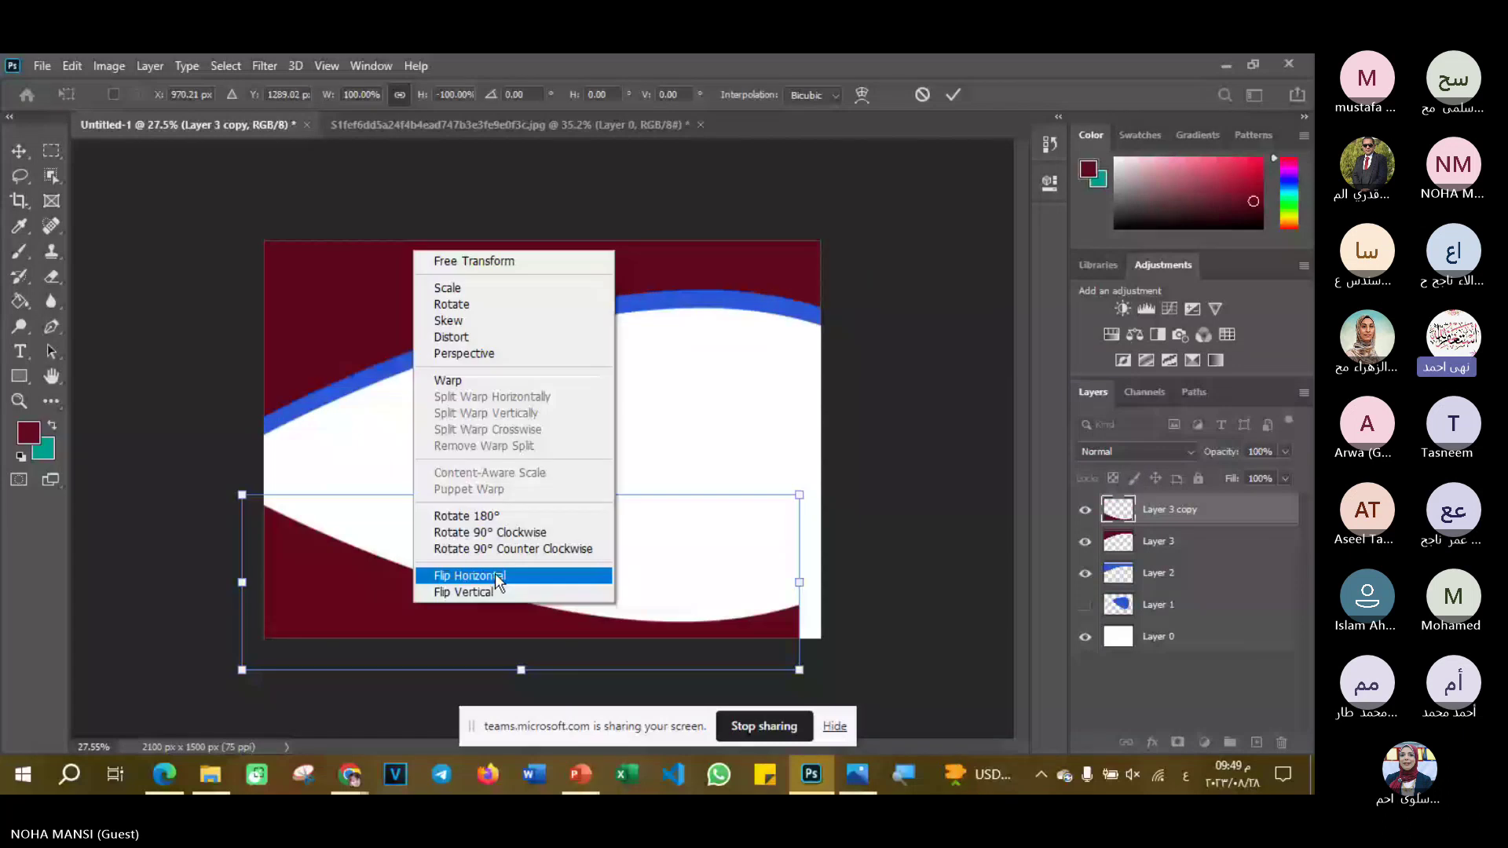
{"action": "left_click", "coordinate": [495, 575]}
{"action": "left_click_drag", "start_coordinate": [734, 590], "coordinate": [770, 605]}
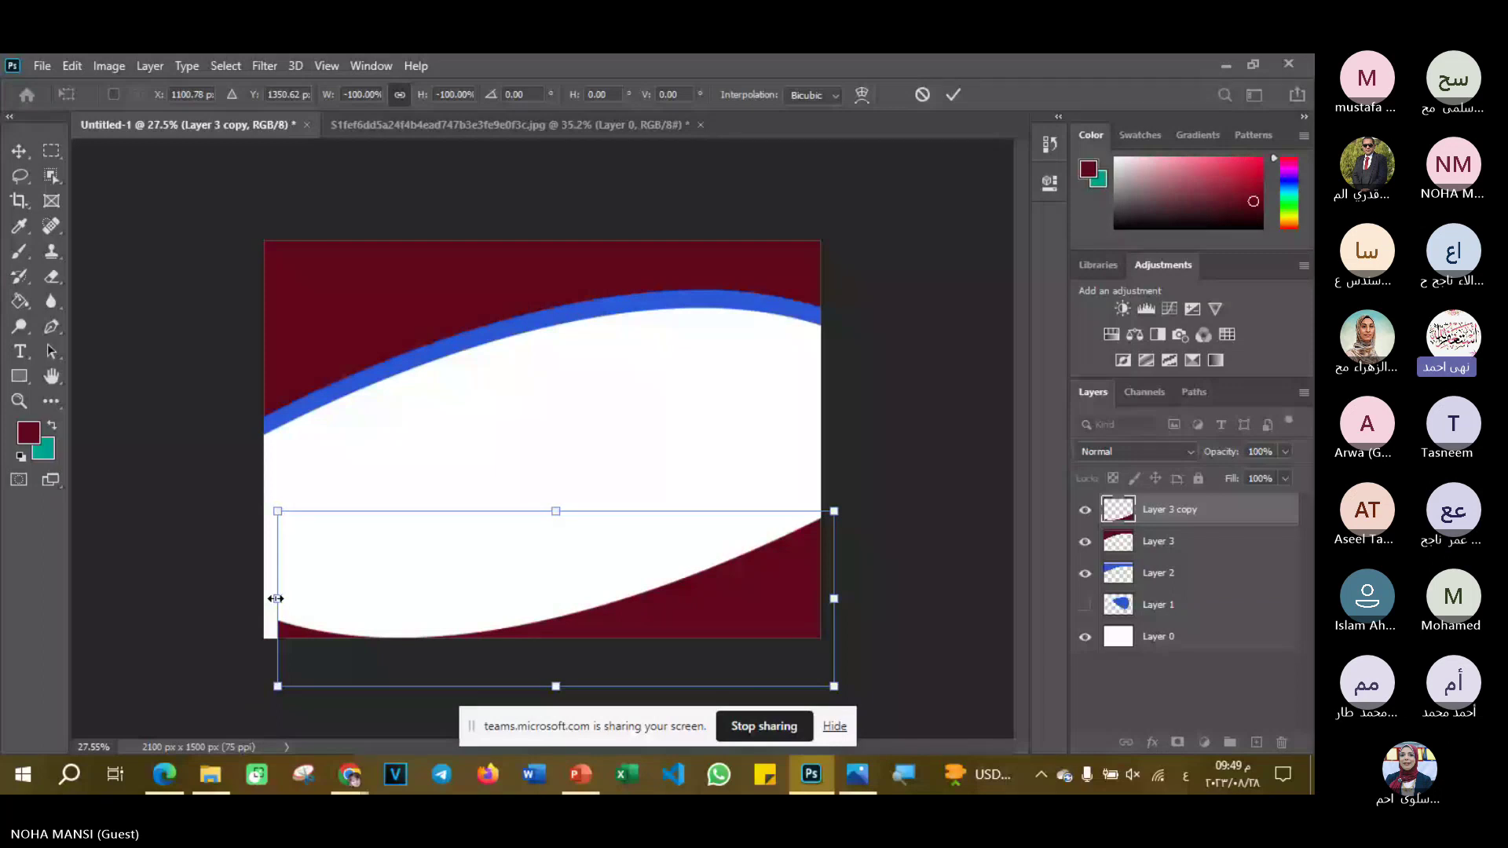
{"action": "left_click", "coordinate": [857, 440]}
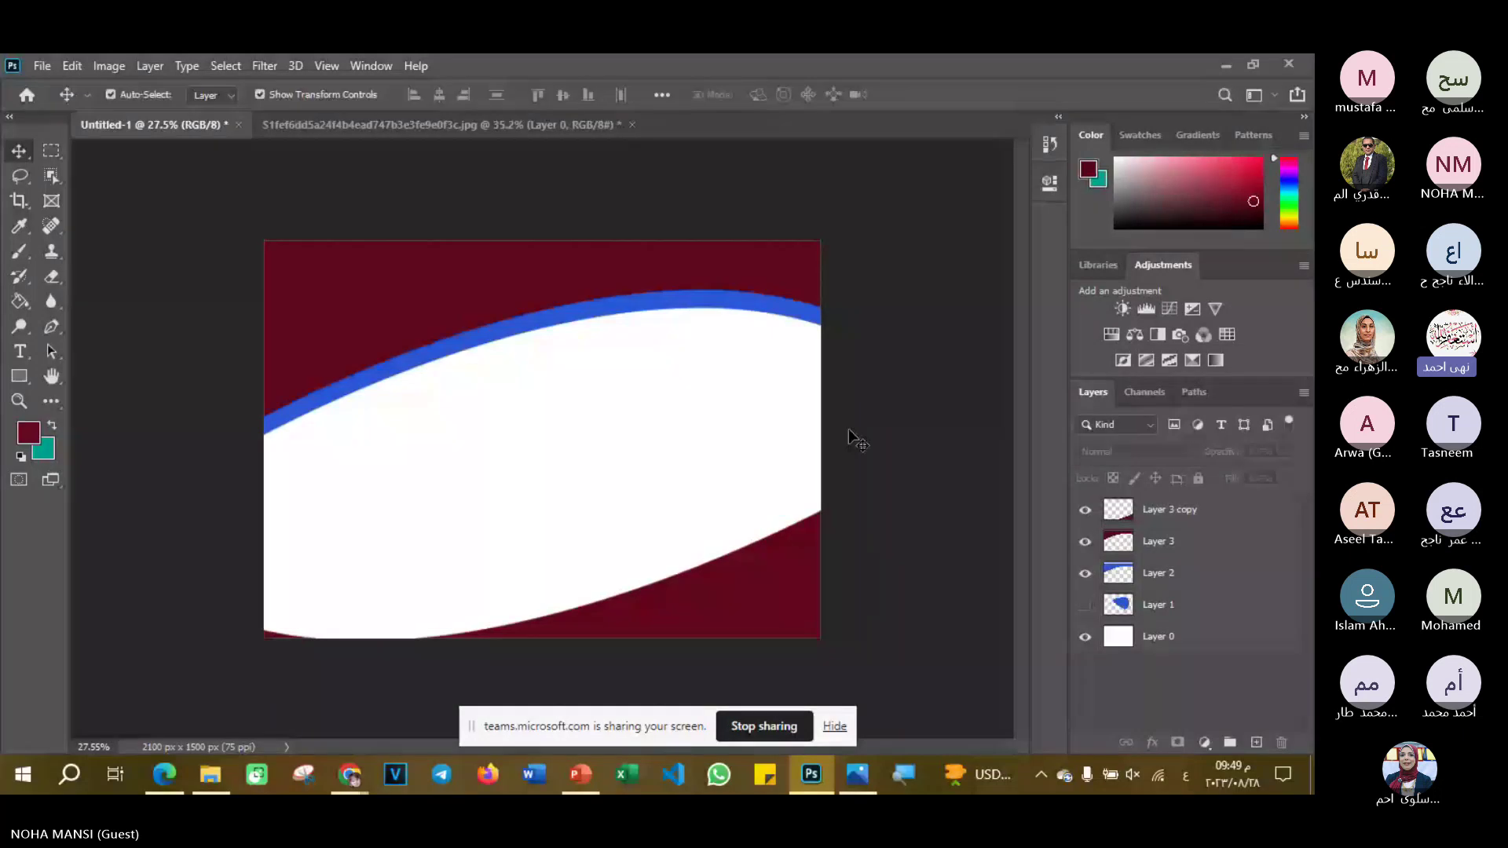
{"action": "left_click_drag", "start_coordinate": [746, 594], "coordinate": [751, 576]}
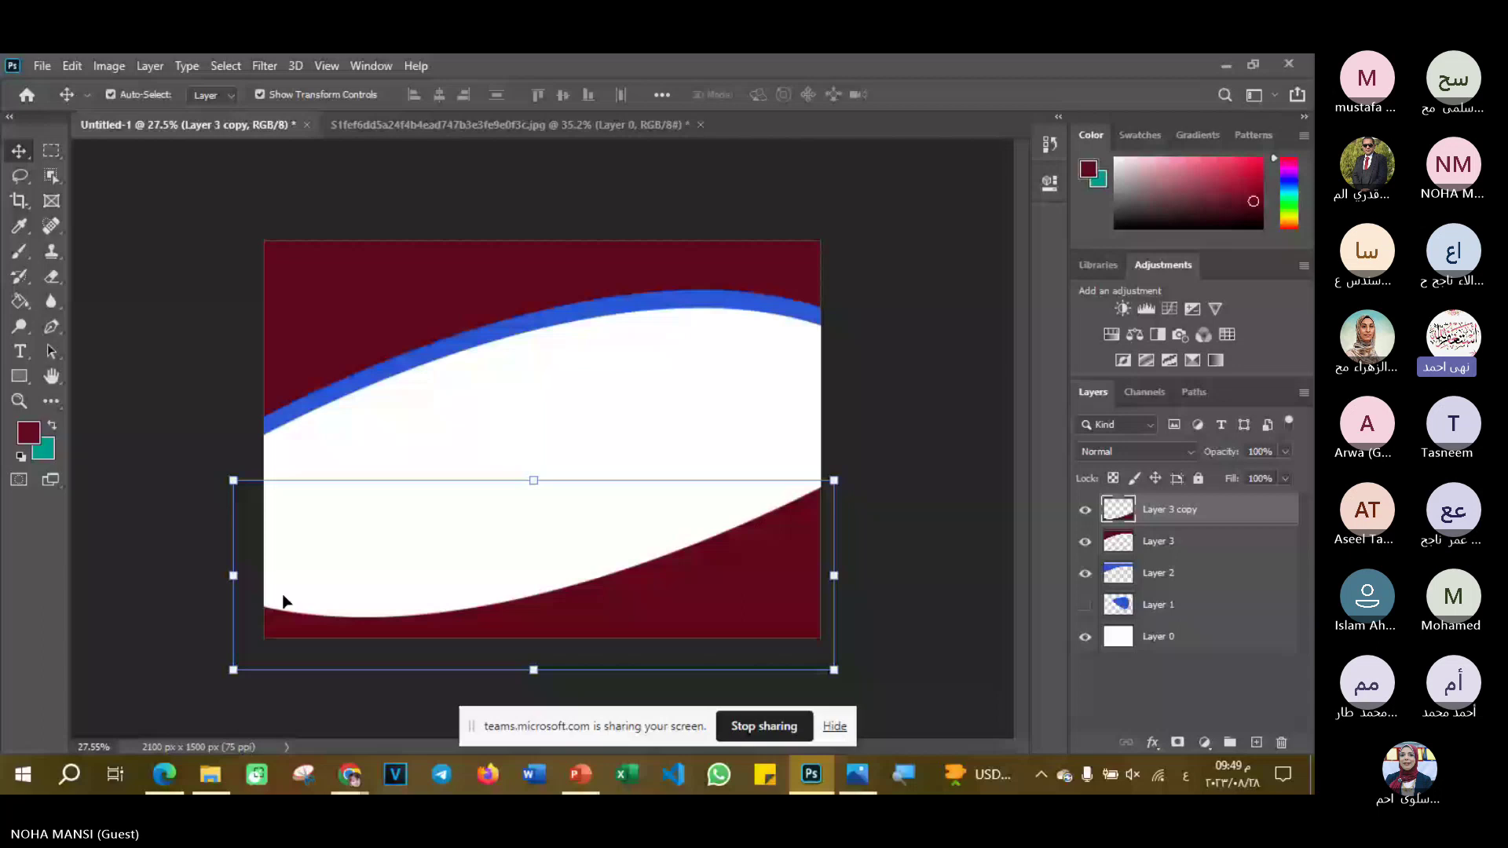
{"action": "left_click", "coordinate": [1085, 636], "text": "alt"}
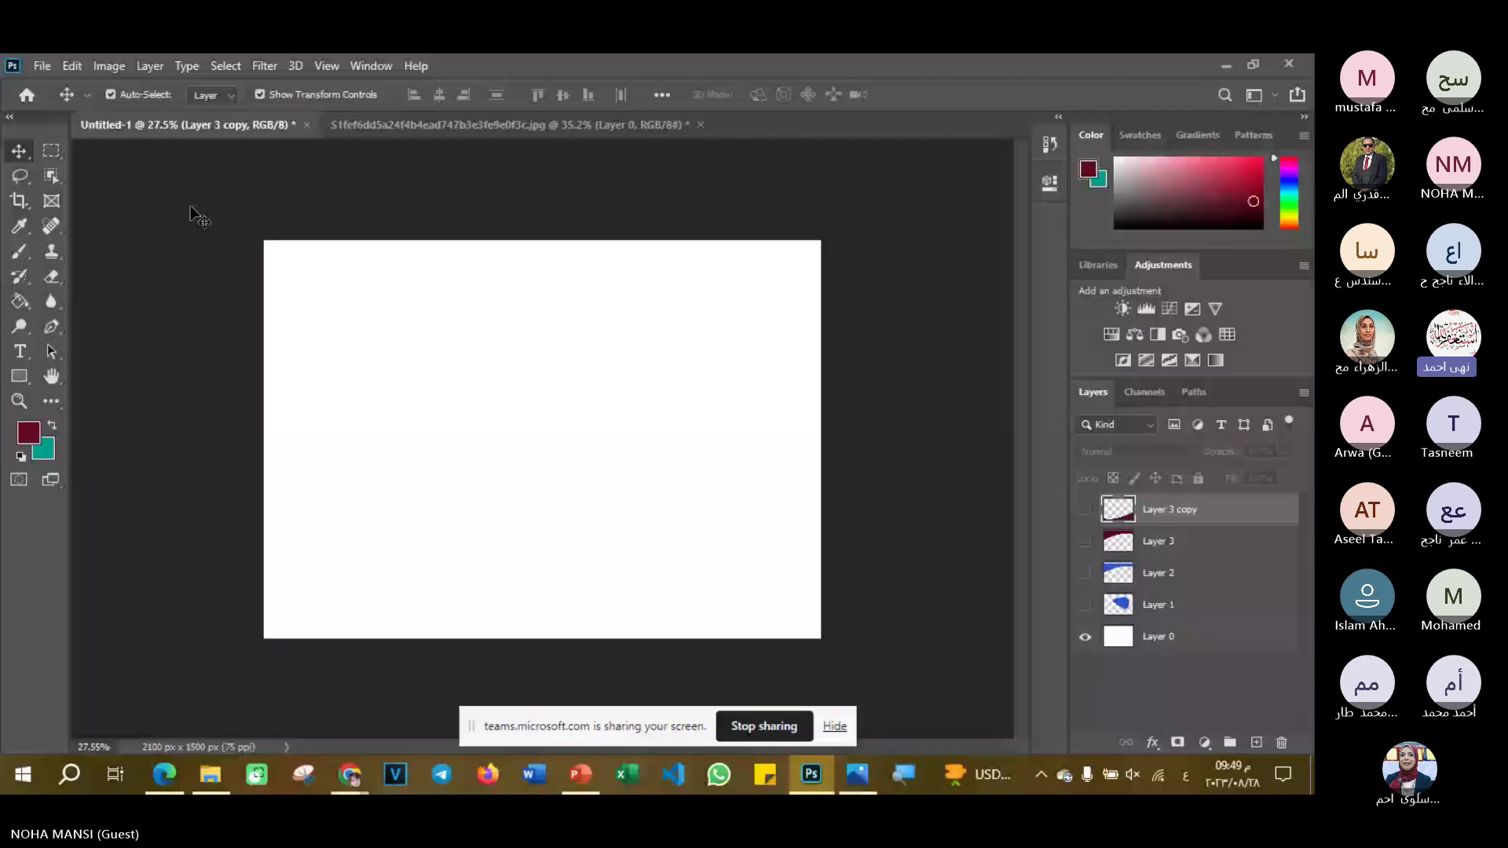
- Delete Layer 1 through Layer 3 copy and set the Pen tool mode to Shape
{"action": "left_click", "coordinate": [1149, 606], "text": "shift"}
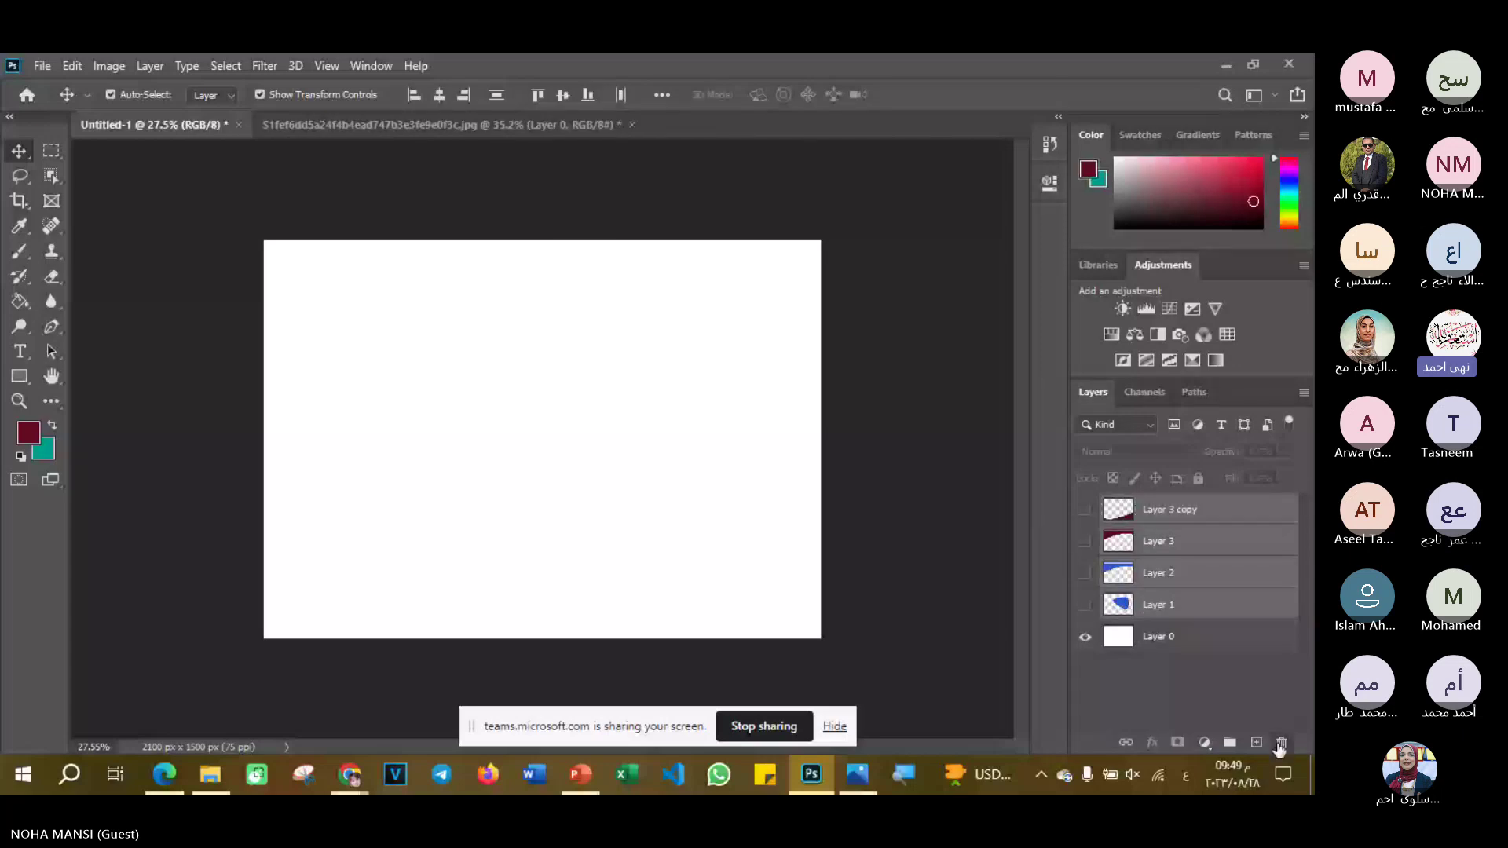
{"action": "left_click", "coordinate": [1281, 744]}
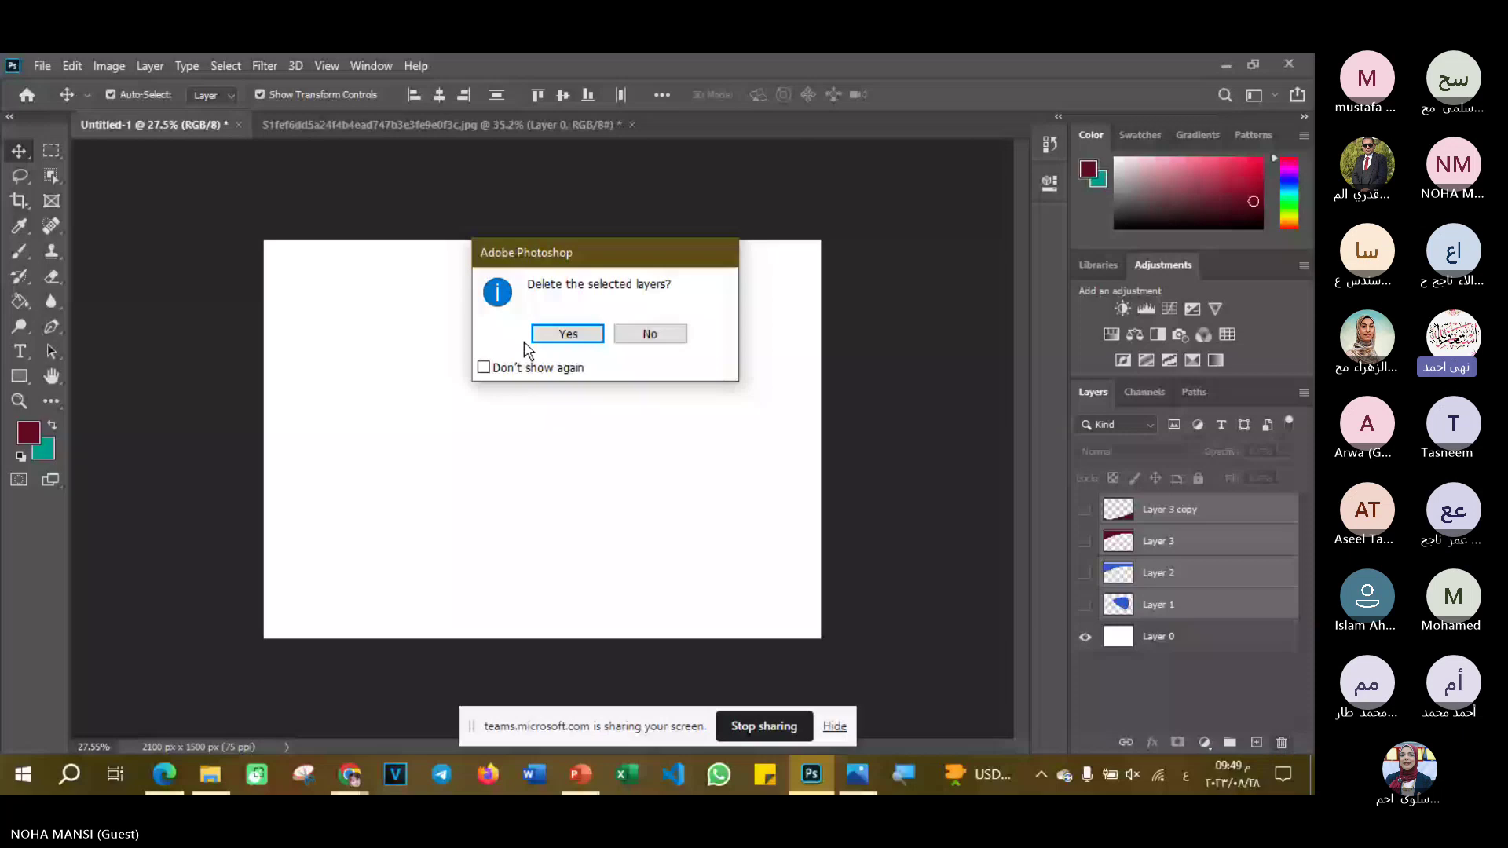
{"action": "key", "text": "Return"}
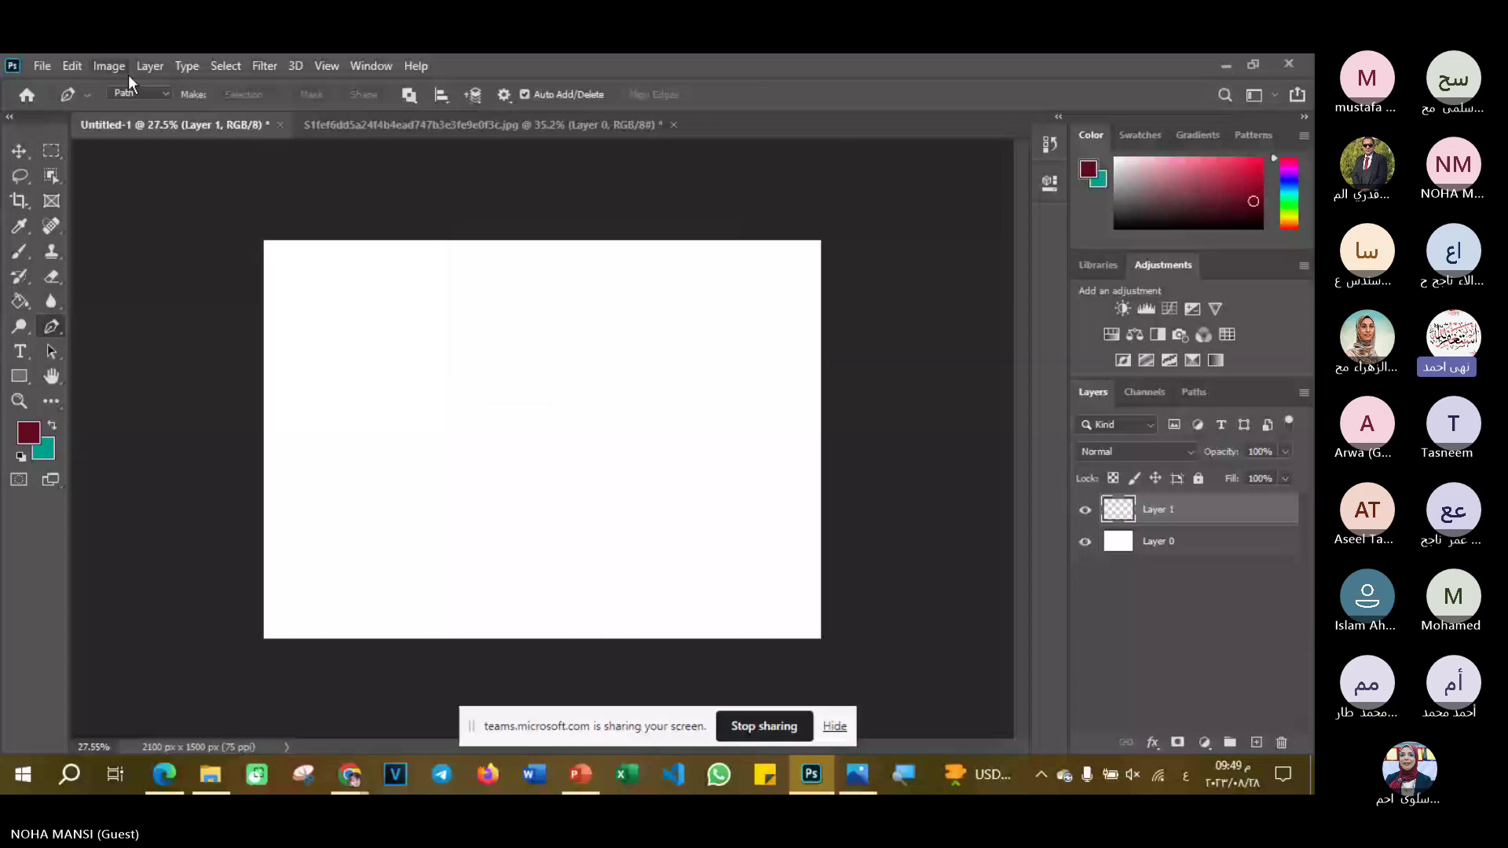
{"action": "left_click", "coordinate": [139, 93]}
{"action": "left_click", "coordinate": [130, 110]}
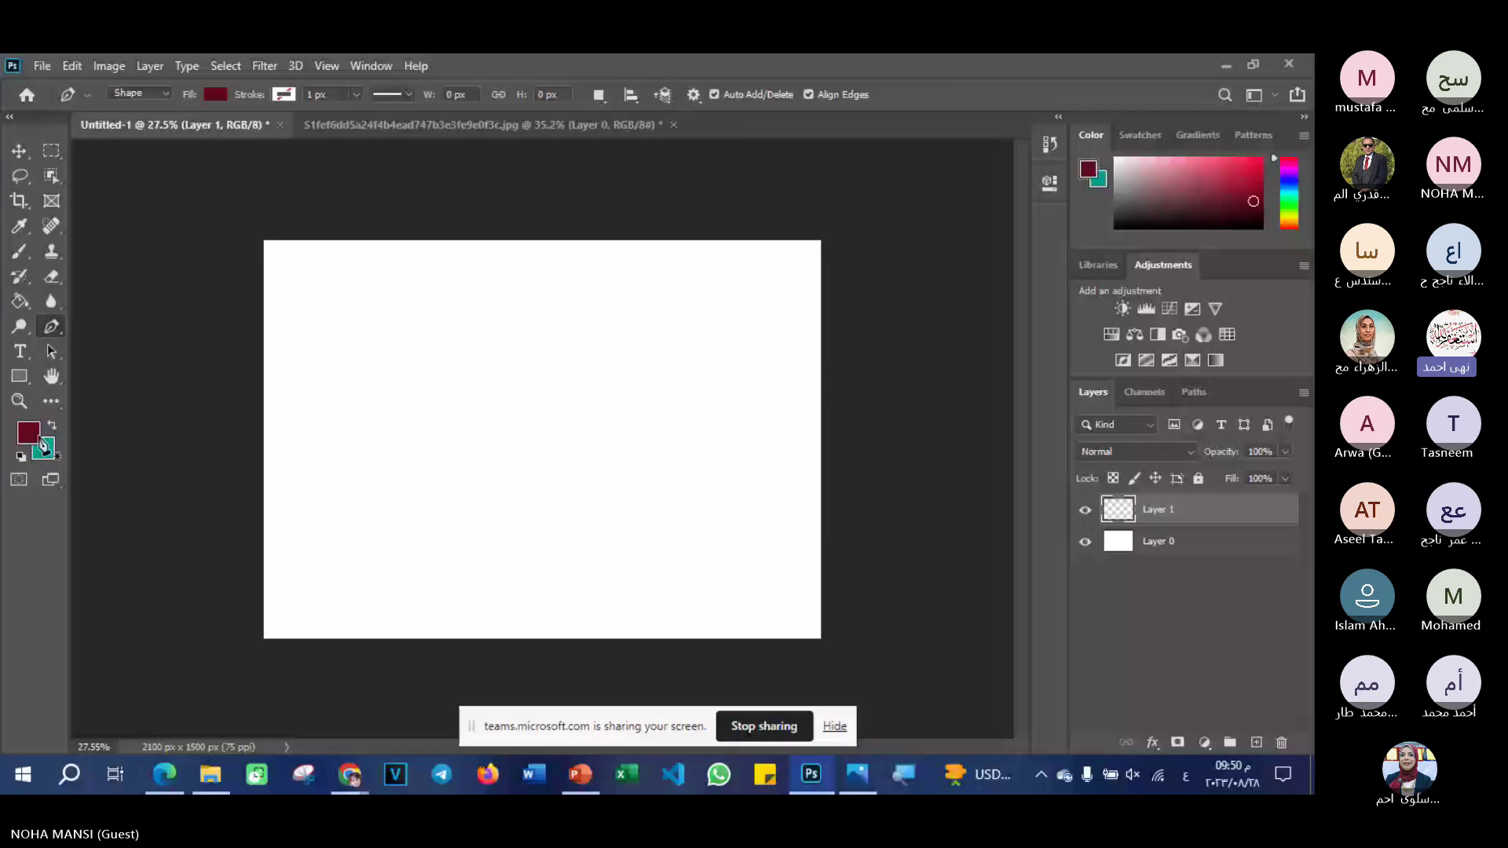
{"action": "left_click", "coordinate": [19, 376]}
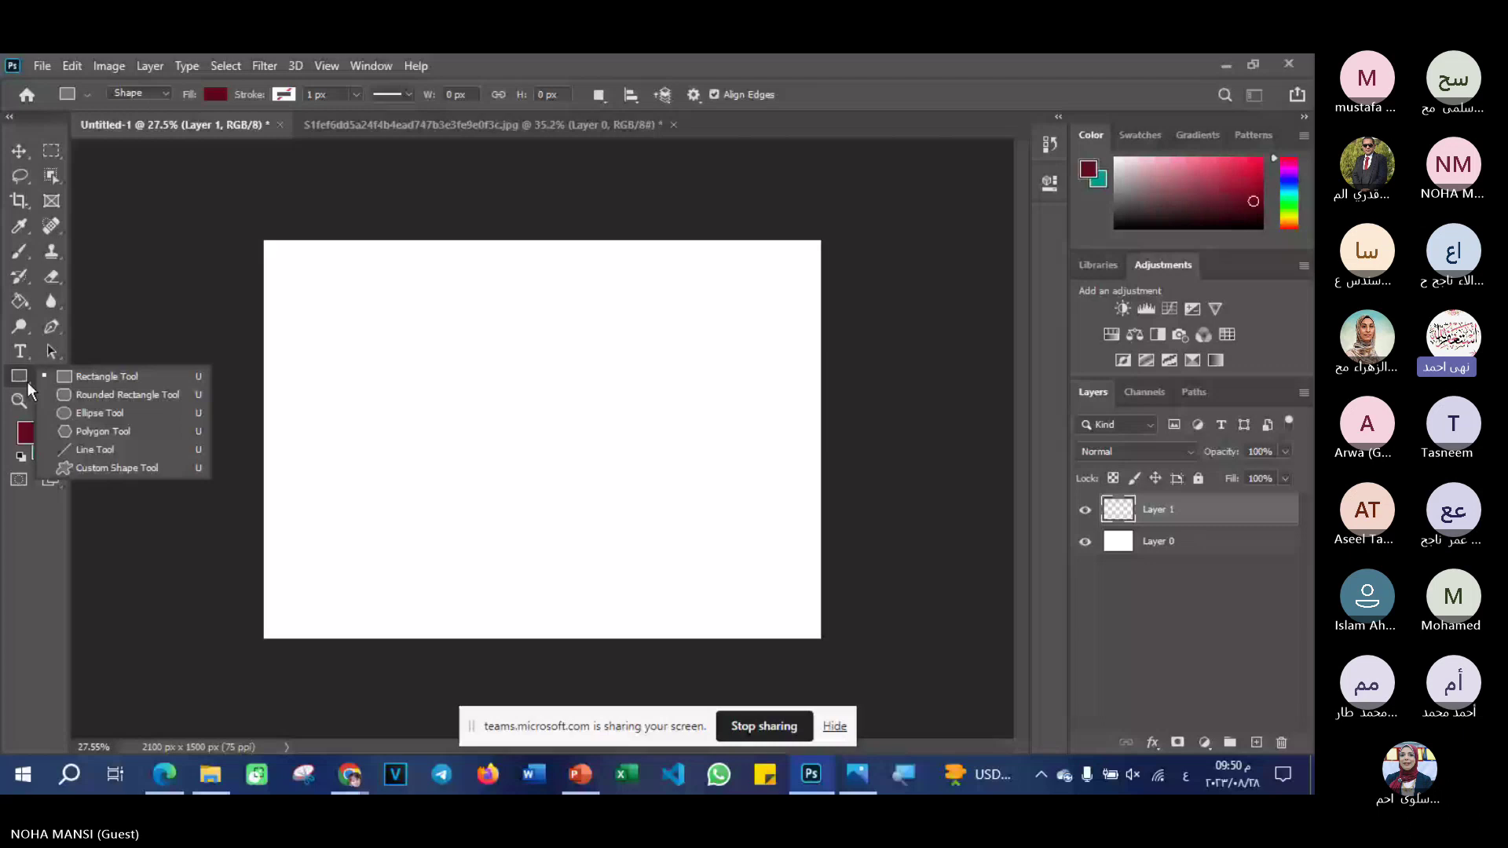
{"action": "key", "text": "p"}
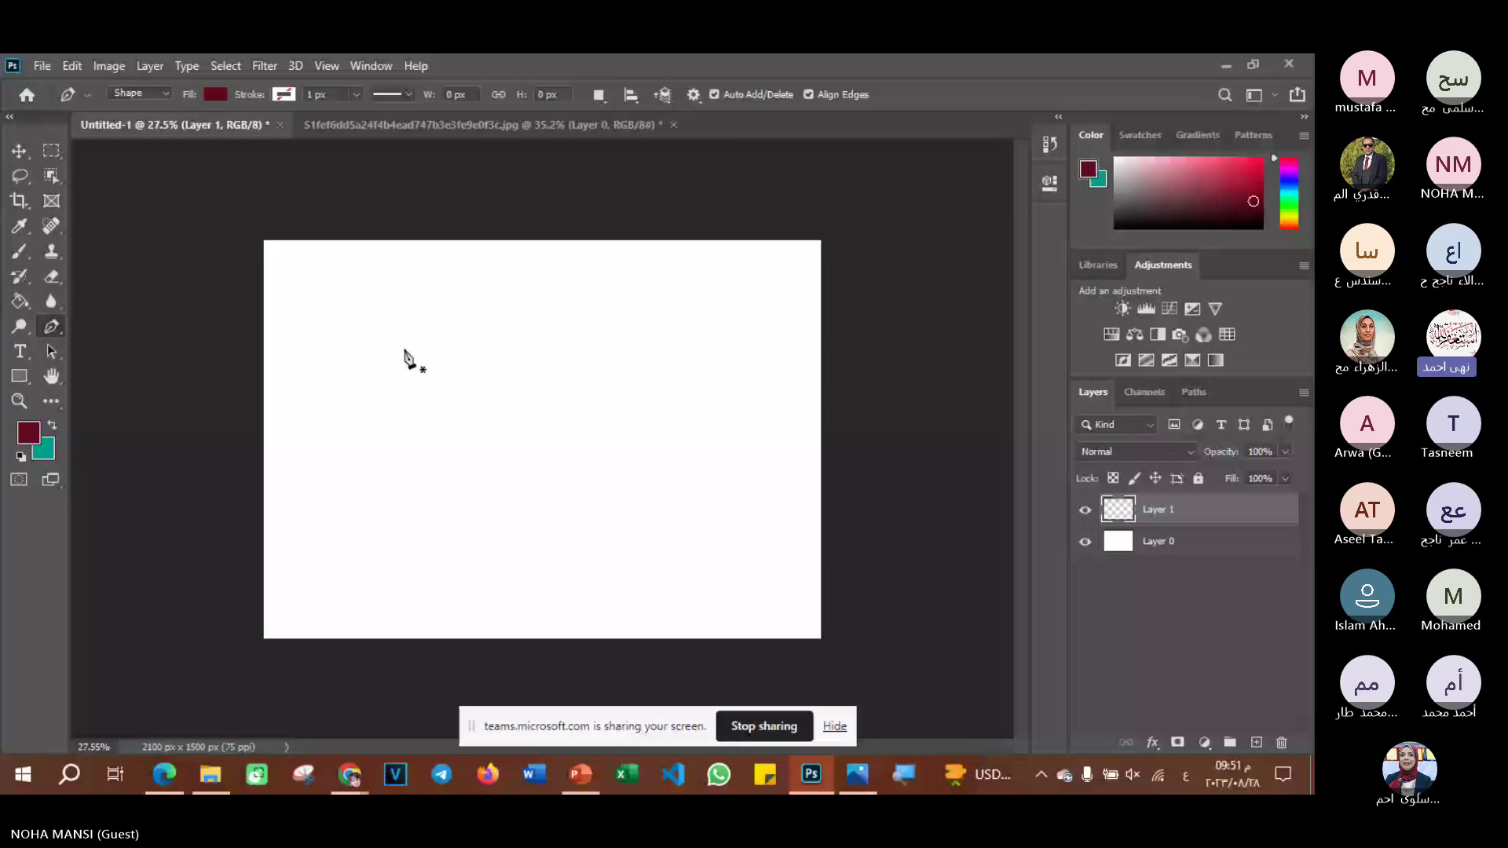
- Draw a closed curved maroon blob starting at the canvas's left side
{"action": "left_click", "coordinate": [359, 349]}
{"action": "left_click_drag", "start_coordinate": [747, 310], "coordinate": [799, 410]}
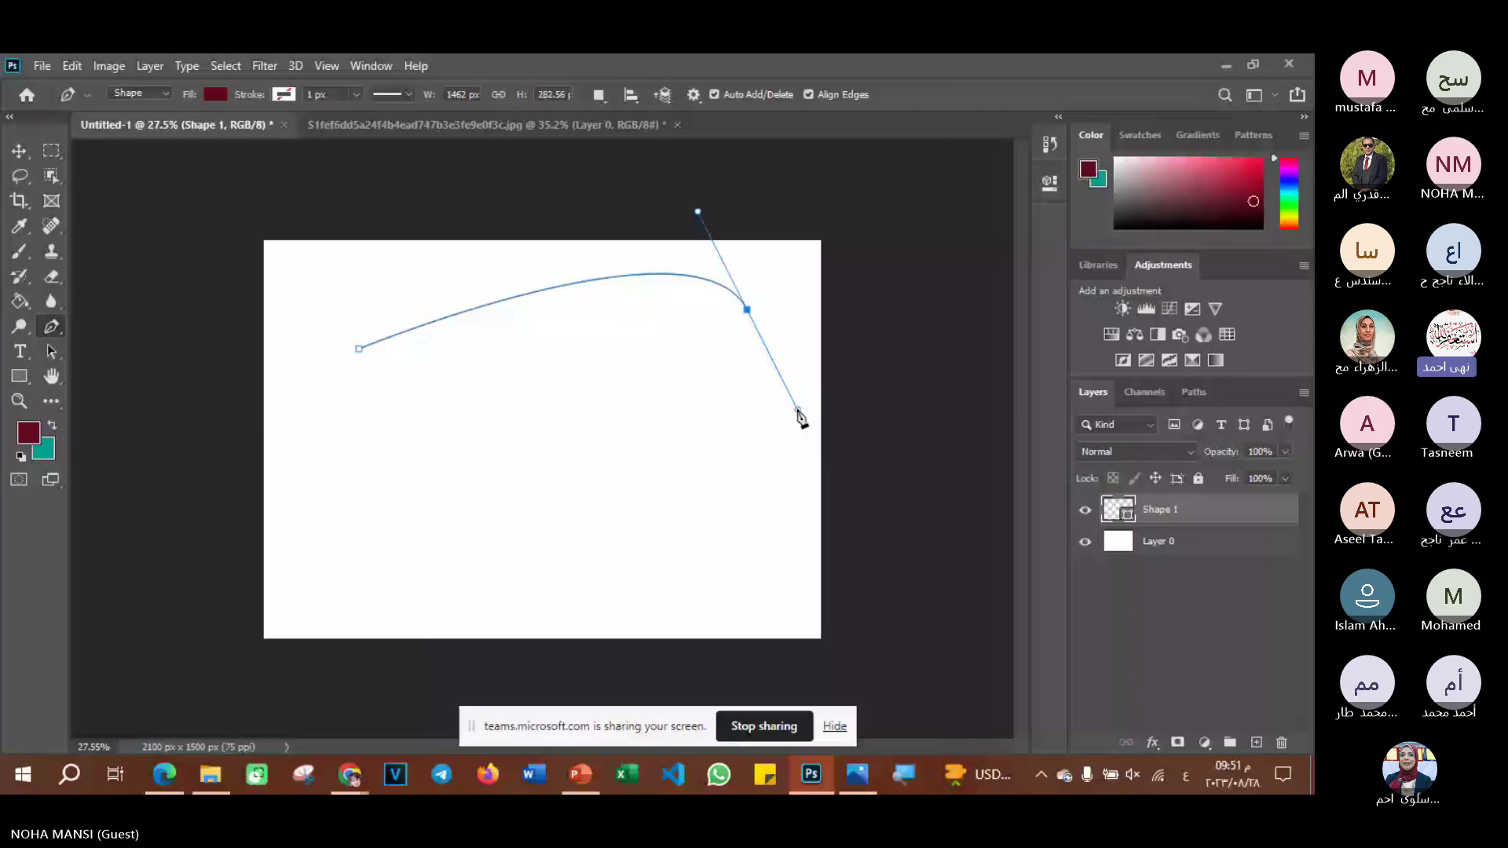
{"action": "left_click_drag", "start_coordinate": [703, 419], "coordinate": [558, 375]}
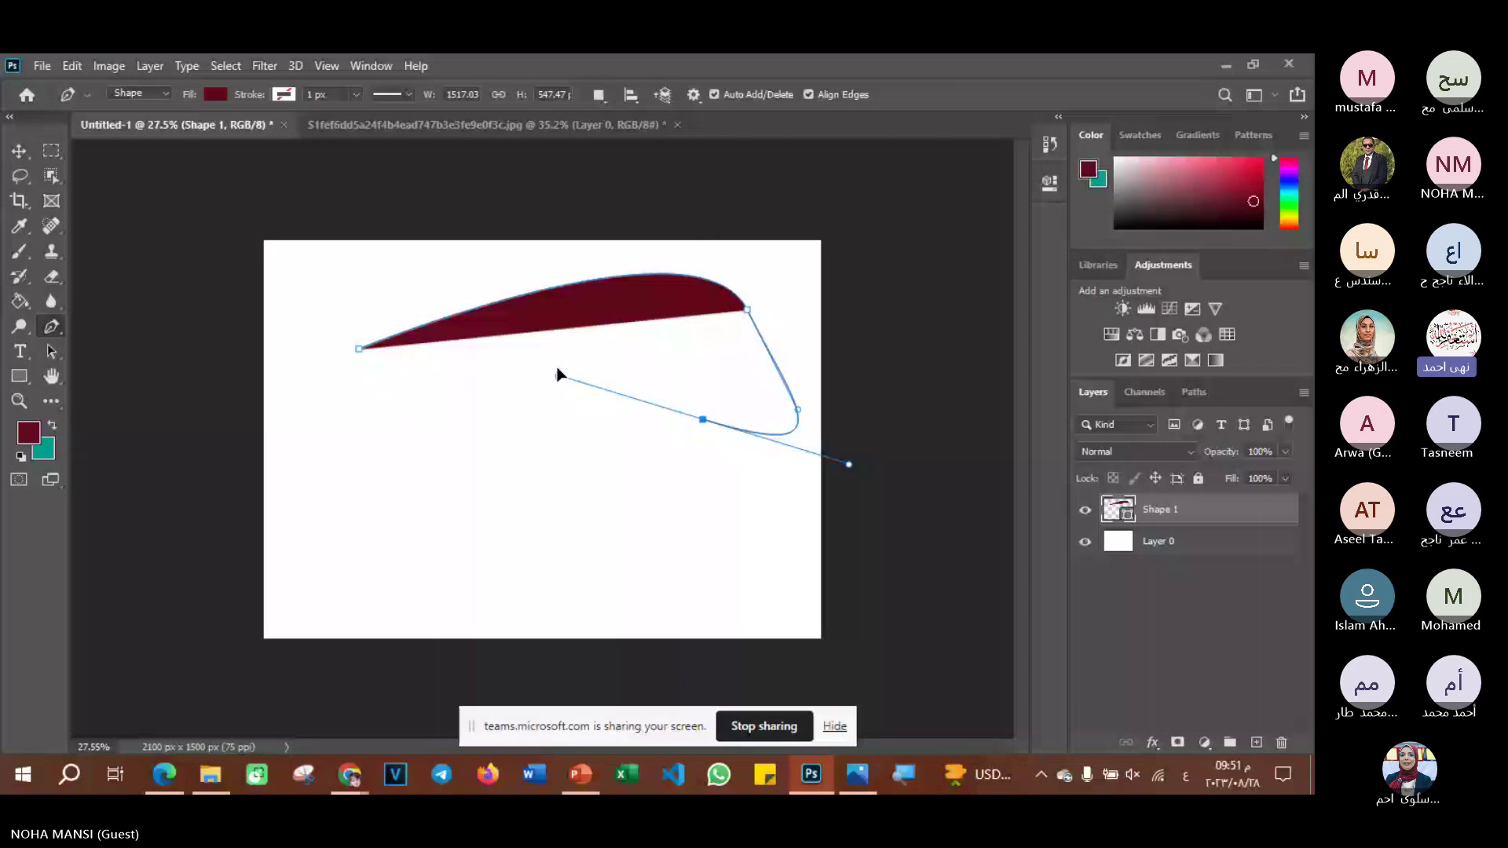
{"action": "left_click_drag", "start_coordinate": [470, 453], "coordinate": [446, 516]}
{"action": "left_click_drag", "start_coordinate": [358, 417], "coordinate": [305, 376]}
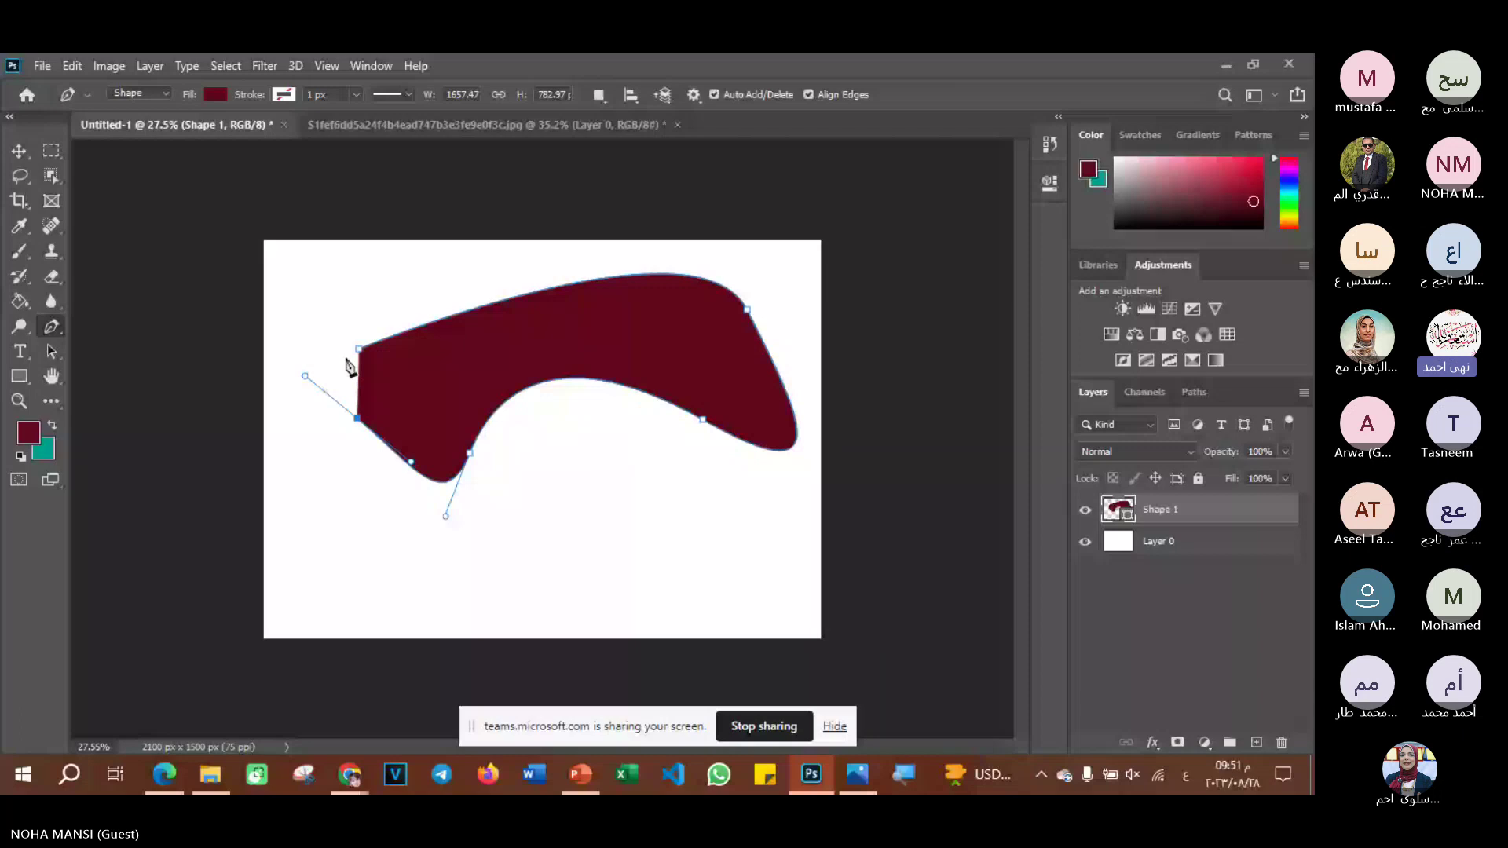
{"action": "left_click", "coordinate": [358, 349]}
- Pull the blob's lower edge down into a notch and close the path at the top right
{"action": "left_click", "coordinate": [702, 420], "text": "ctrl"}
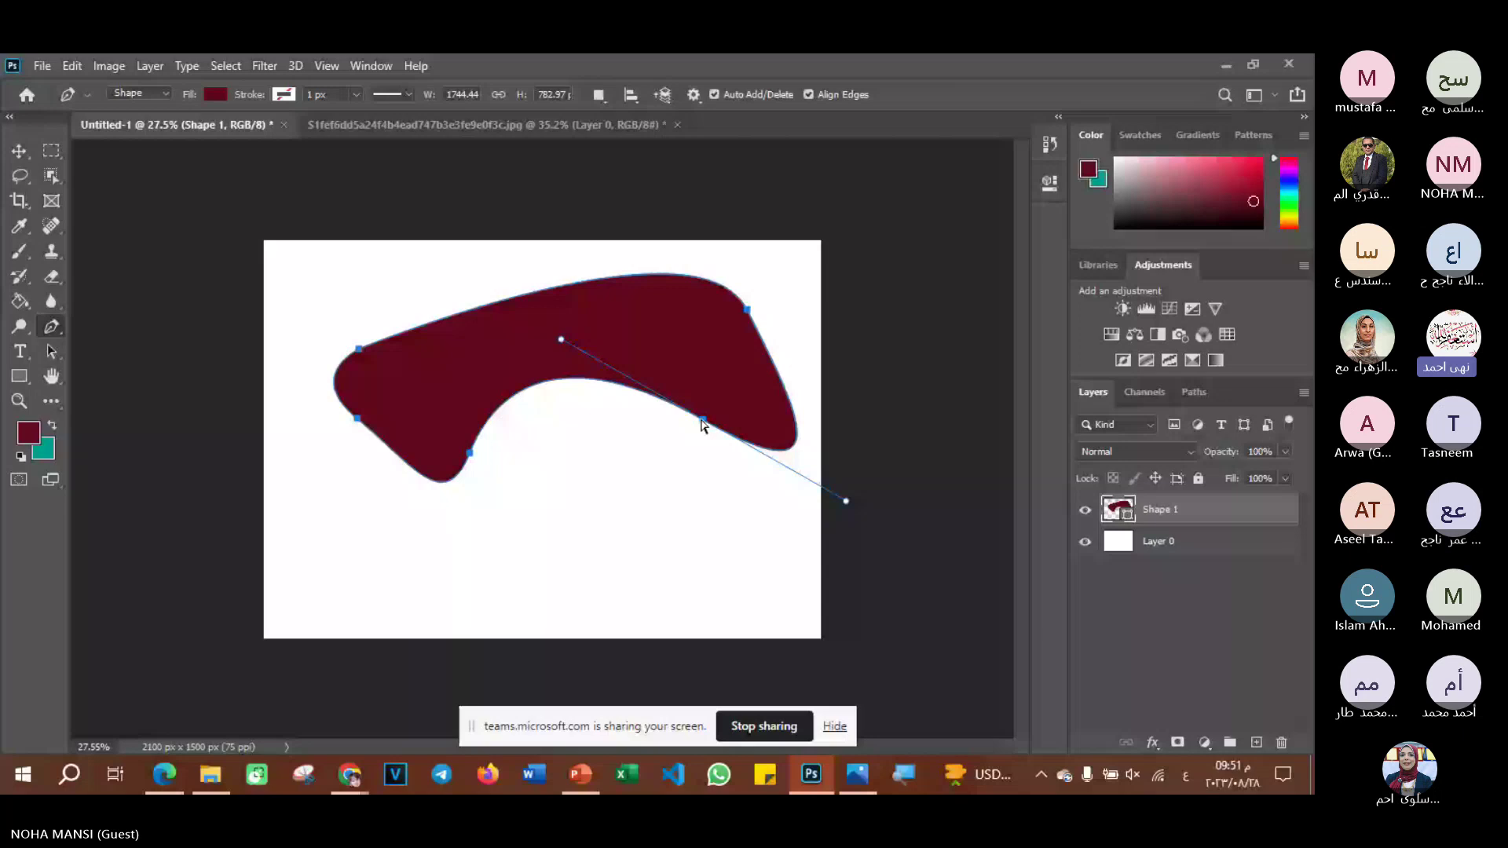
{"action": "left_click_drag", "start_coordinate": [702, 425], "coordinate": [519, 462]}
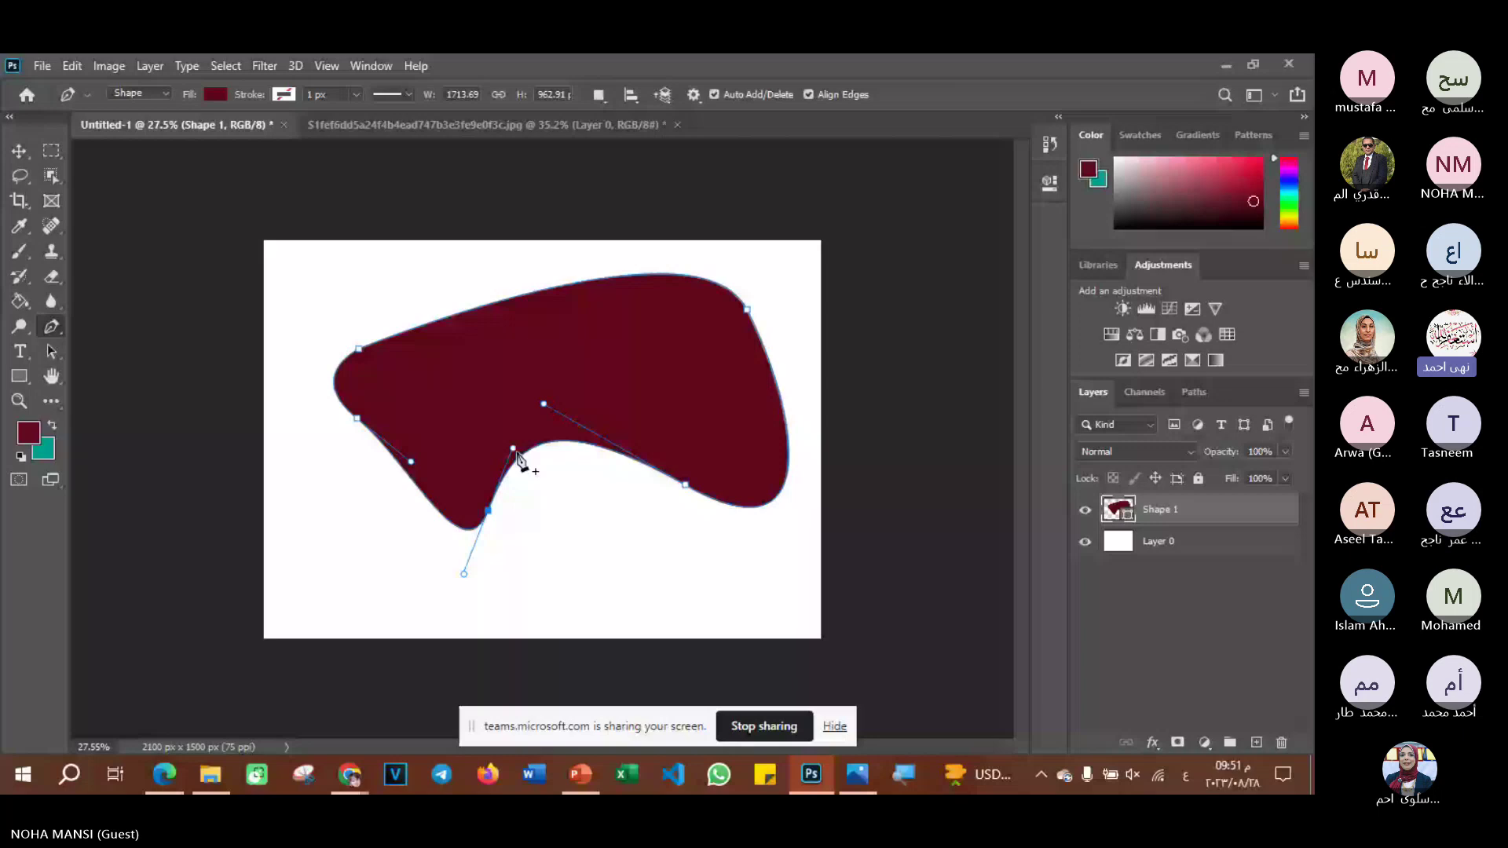
{"action": "left_click_drag", "start_coordinate": [515, 452], "coordinate": [560, 506]}
{"action": "left_click_drag", "start_coordinate": [561, 506], "coordinate": [583, 544]}
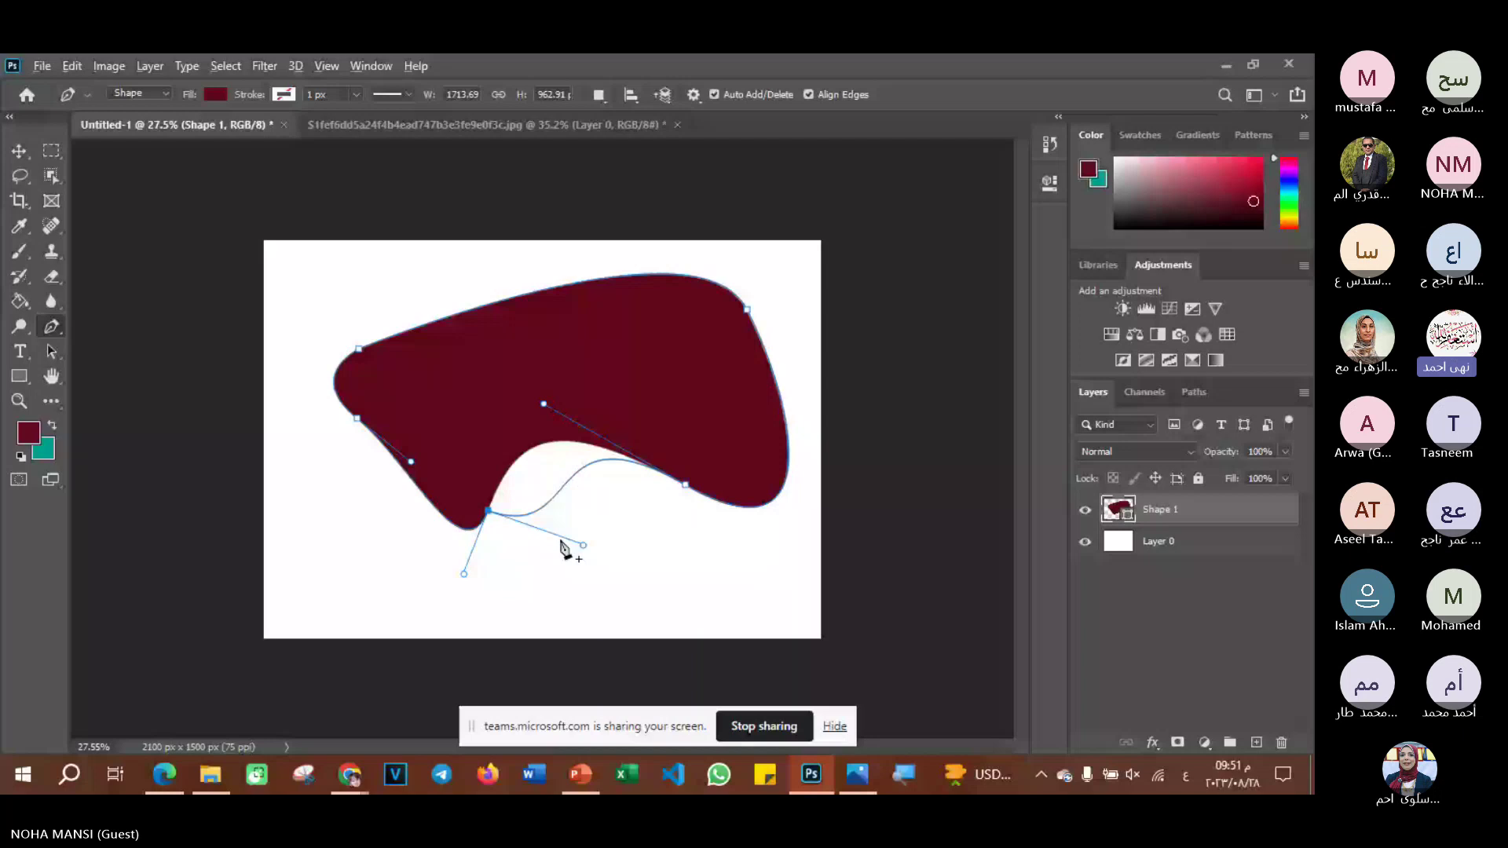
{"action": "left_click_drag", "start_coordinate": [543, 404], "coordinate": [466, 393]}
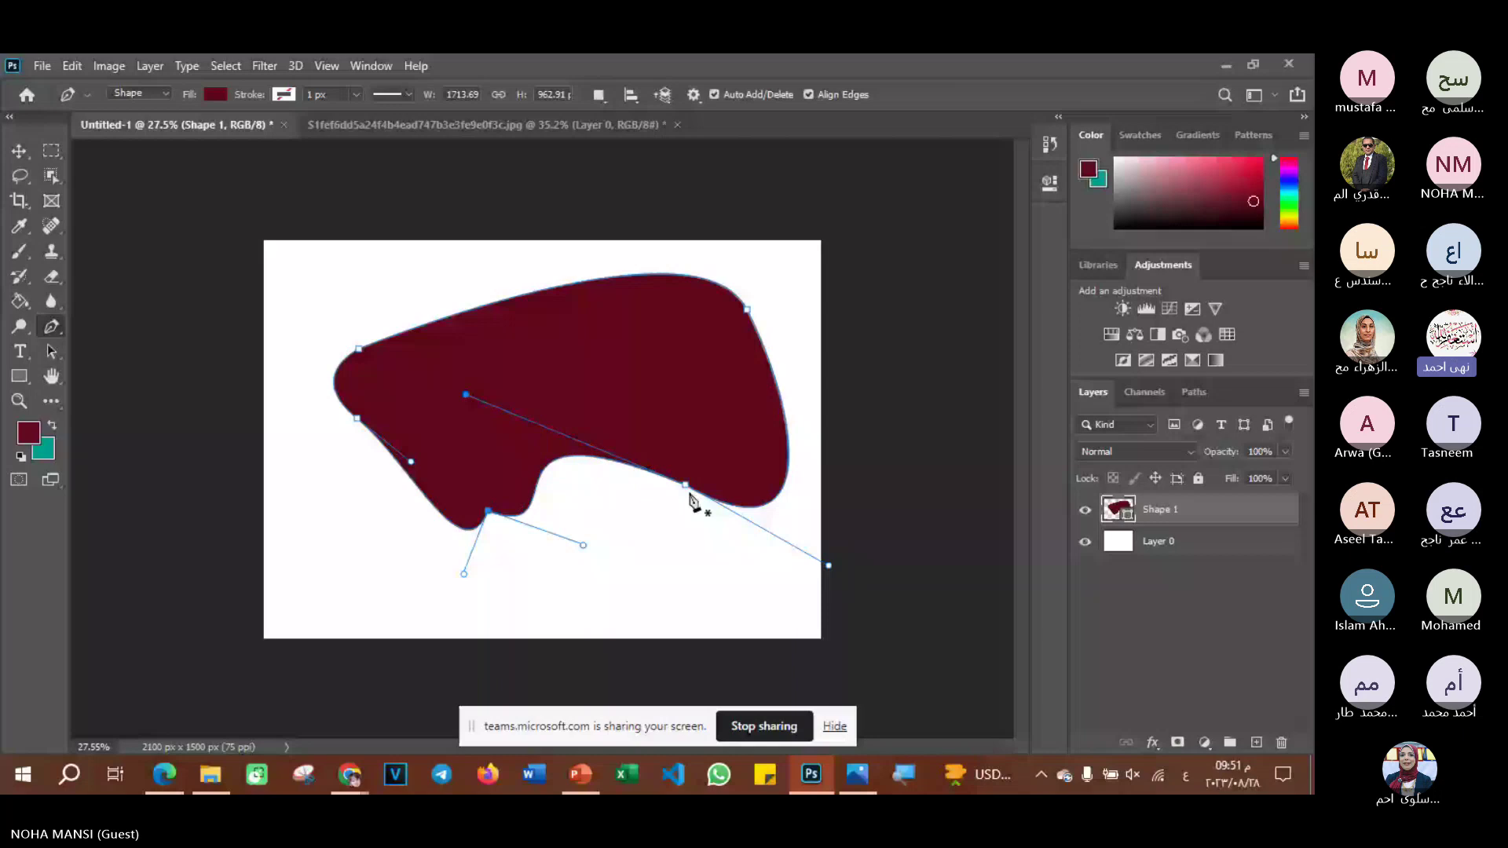
{"action": "left_click_drag", "start_coordinate": [688, 487], "coordinate": [677, 395]}
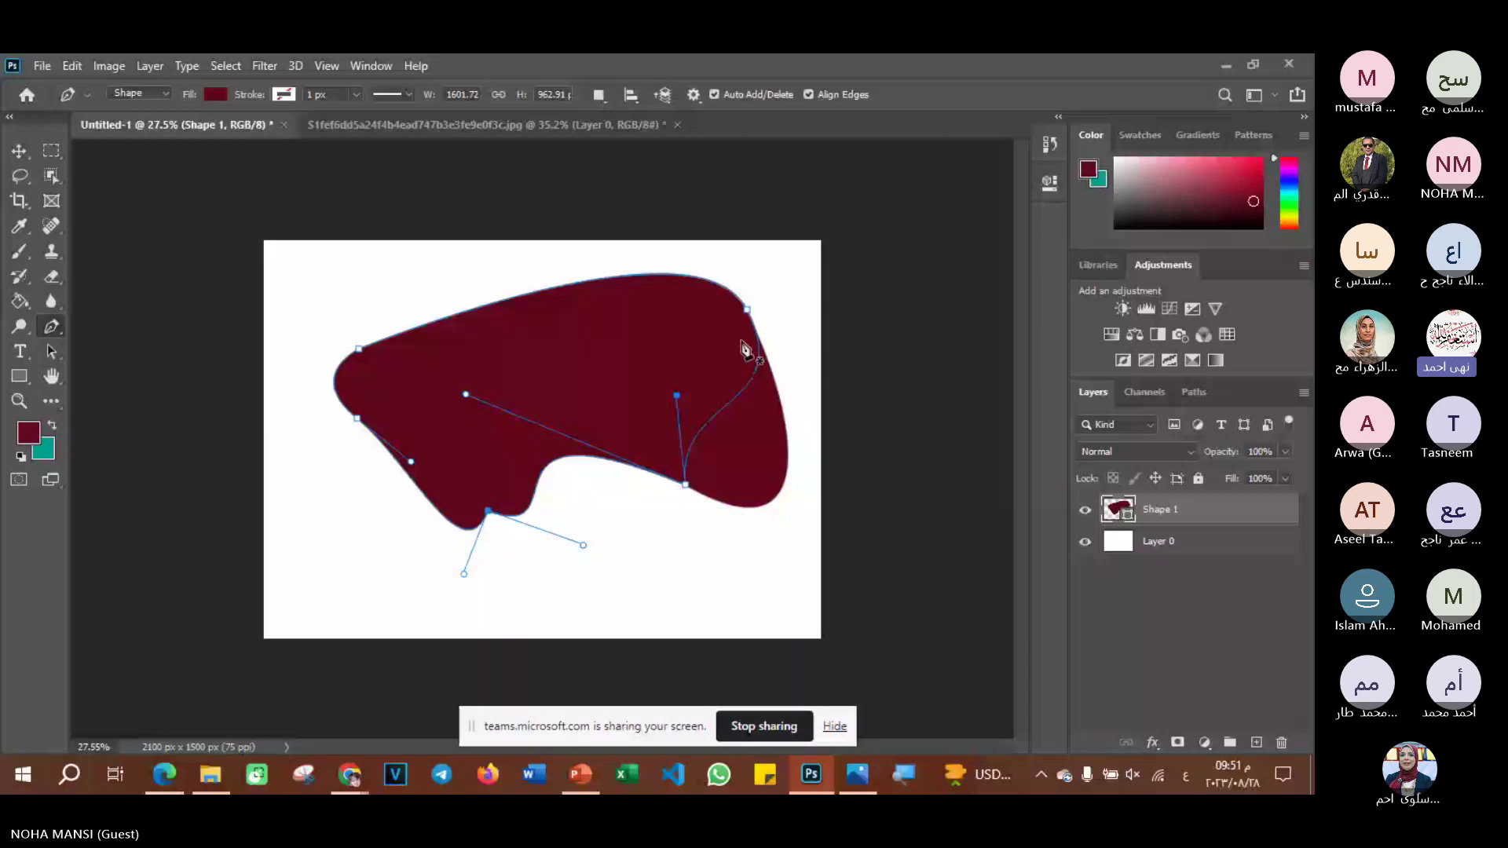
{"action": "left_click", "coordinate": [745, 348]}
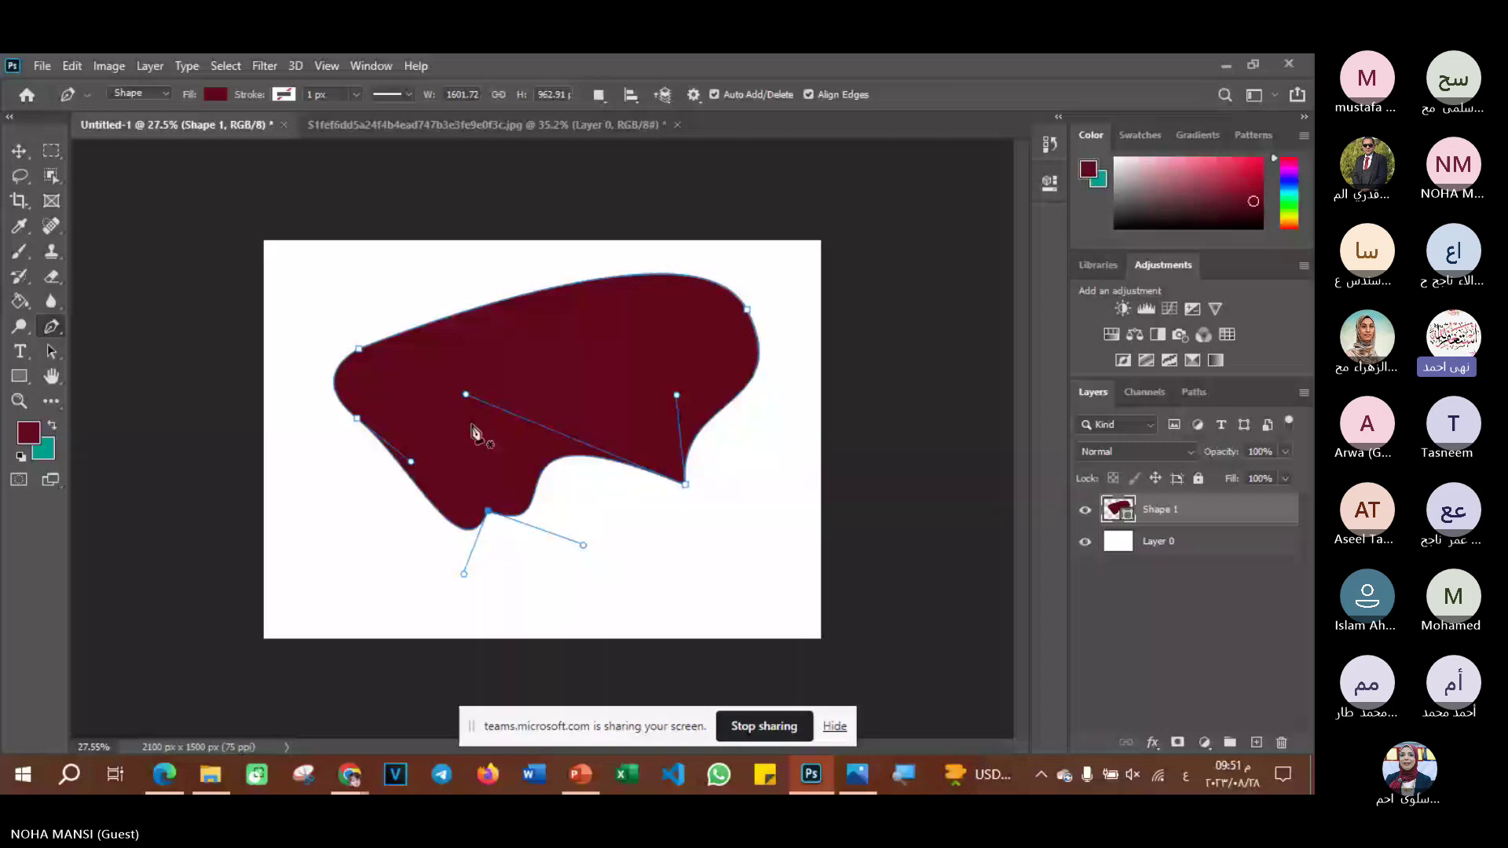
- Bulge the lower curve further right and pull a dip into the top edge
{"action": "left_click_drag", "start_coordinate": [466, 394], "coordinate": [693, 547]}
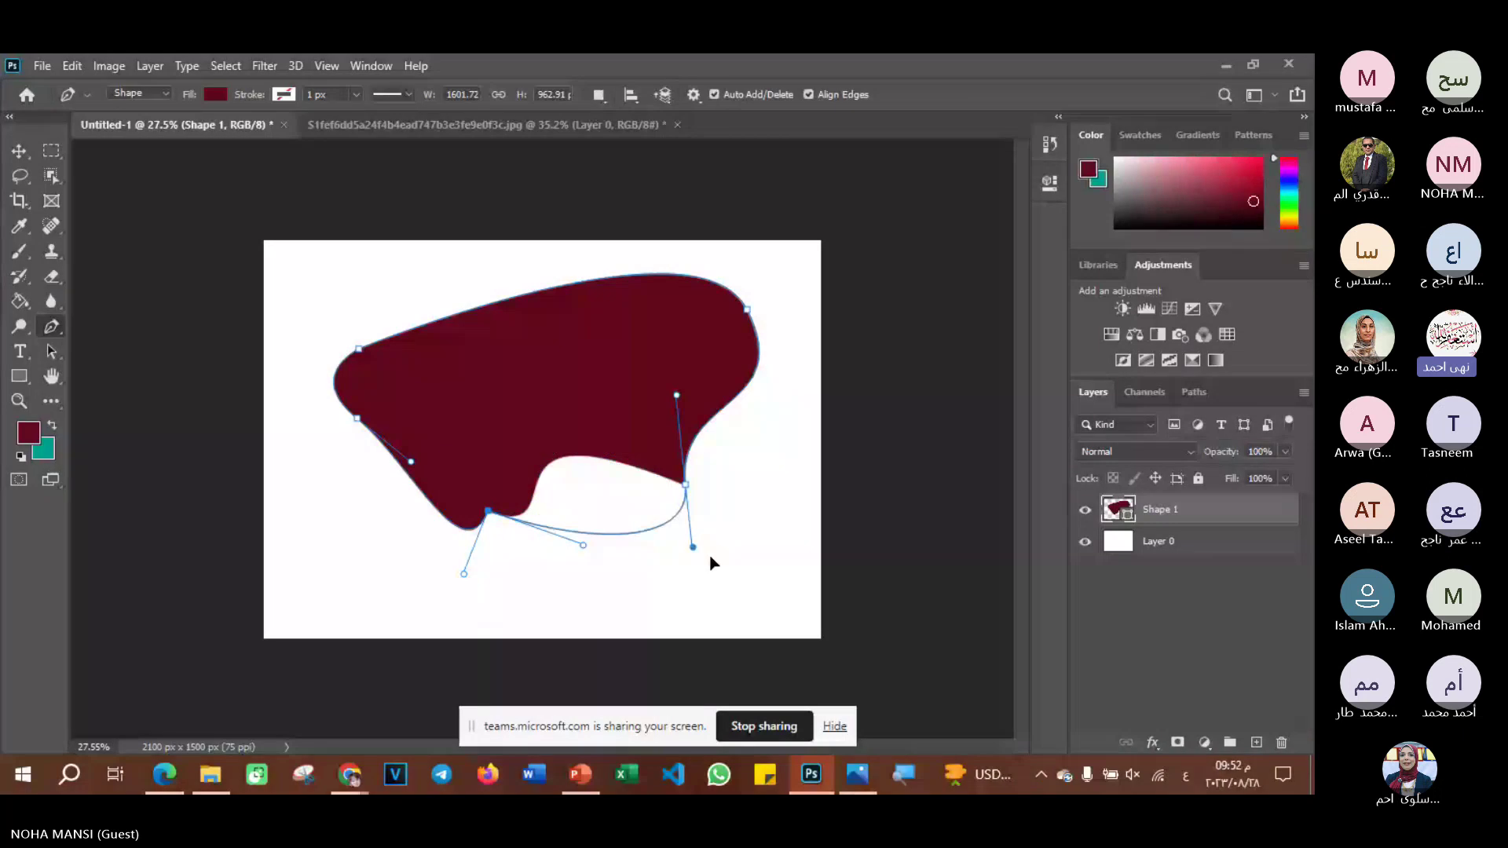
{"action": "left_click_drag", "start_coordinate": [711, 562], "coordinate": [758, 567]}
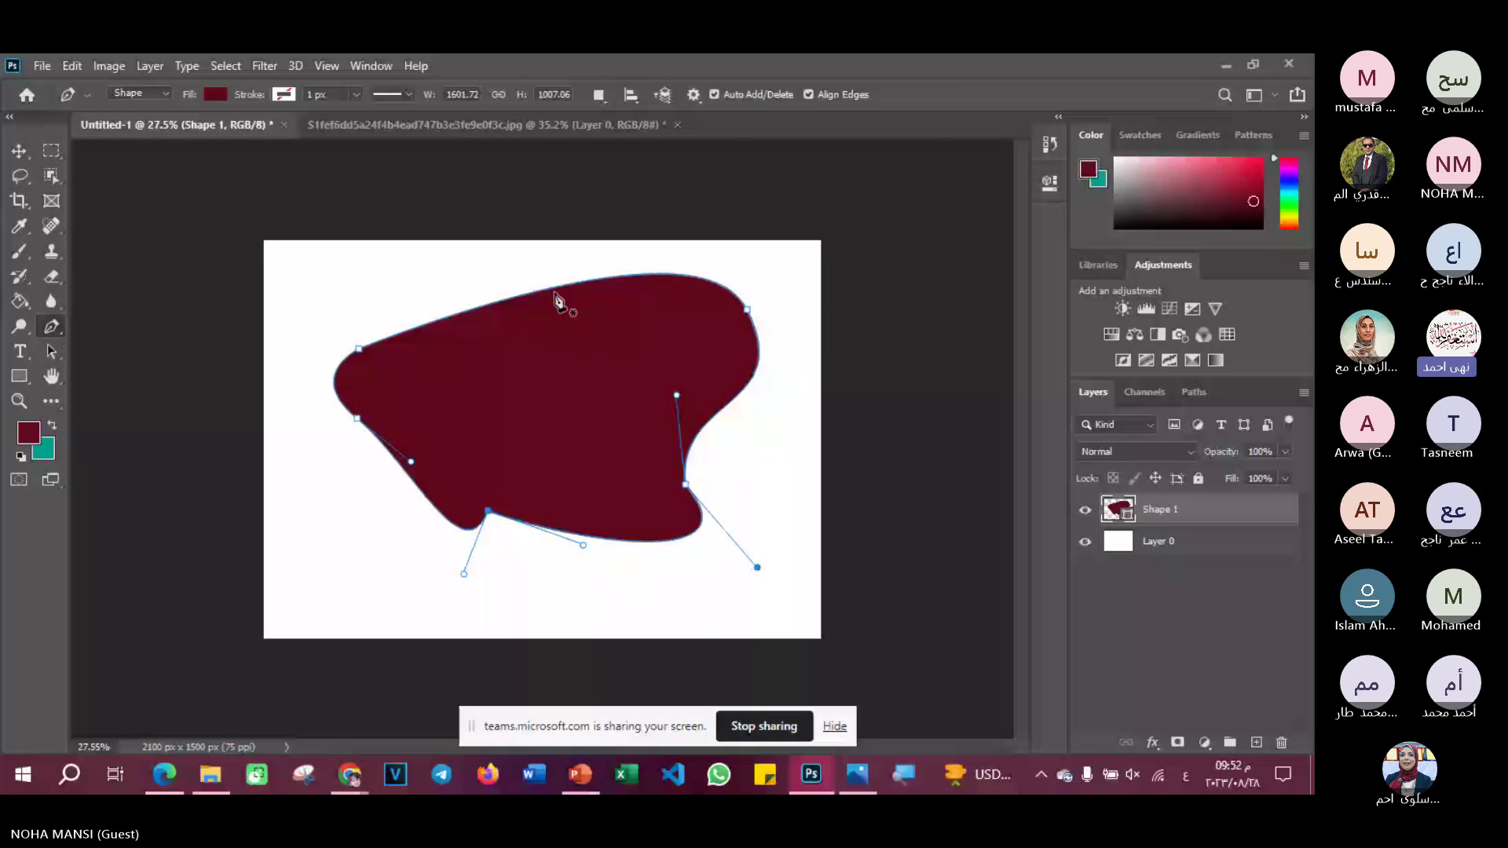
{"action": "left_click_drag", "start_coordinate": [555, 299], "coordinate": [572, 336]}
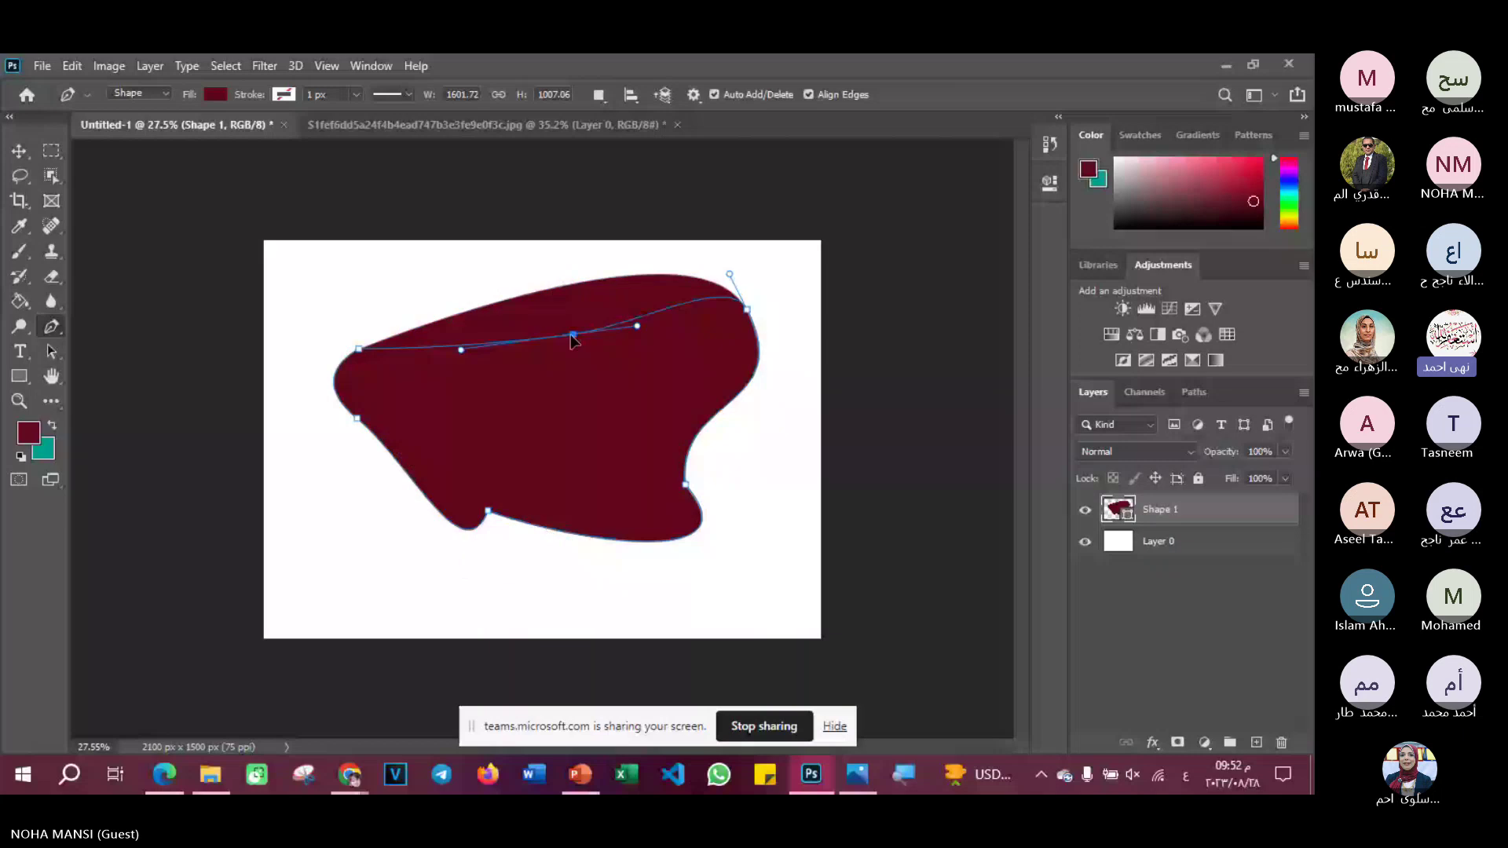
{"action": "left_click_drag", "start_coordinate": [466, 369], "coordinate": [540, 425]}
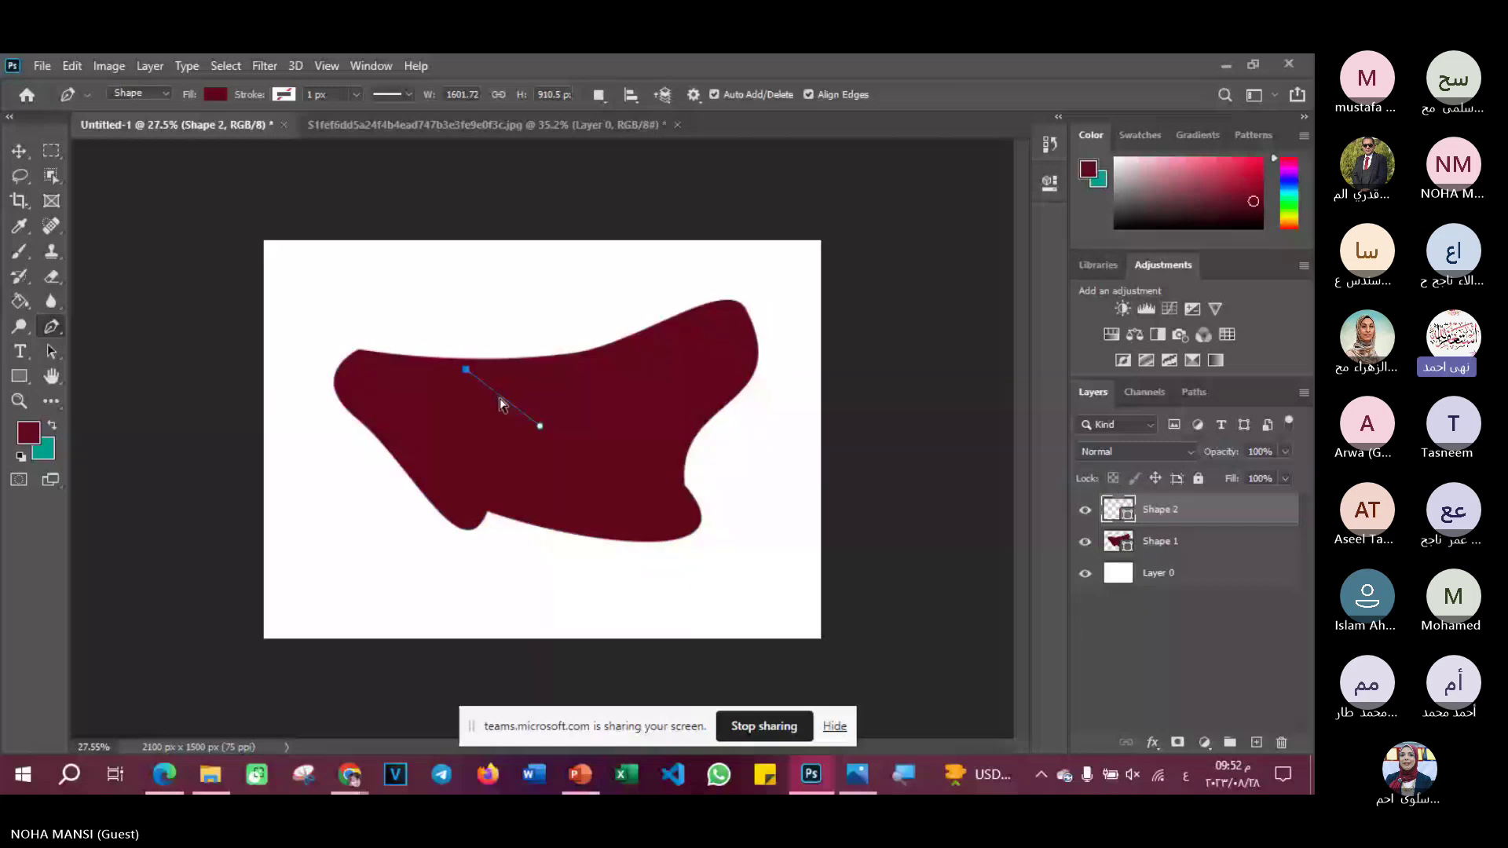
- Undo the stray Shape 2, turn Shape 1's outline into a selection, and add empty Layer 1
{"action": "key", "text": "ctrl+z"}
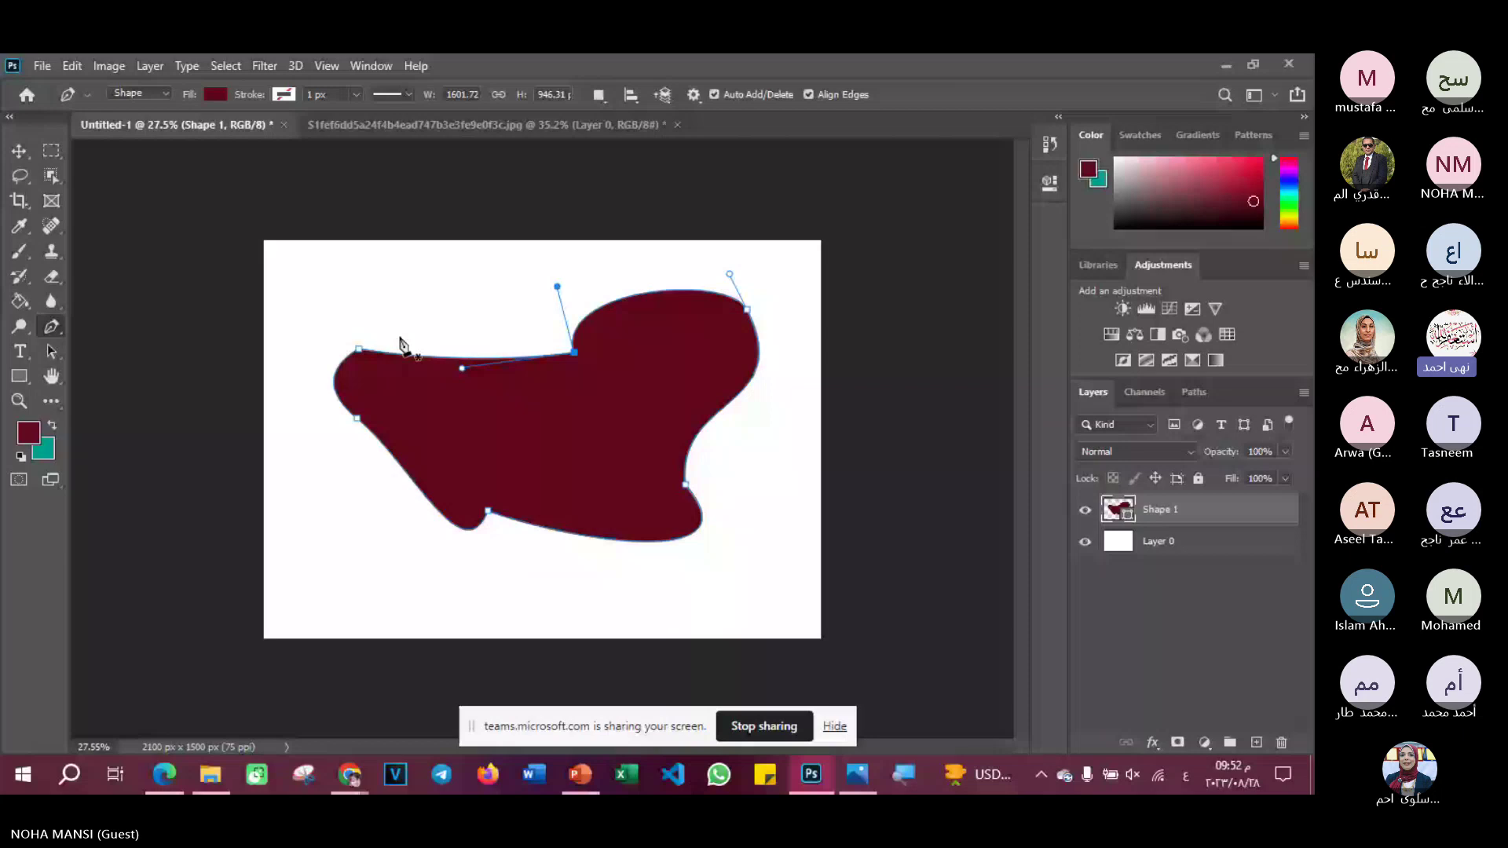
{"action": "right_click", "coordinate": [594, 406]}
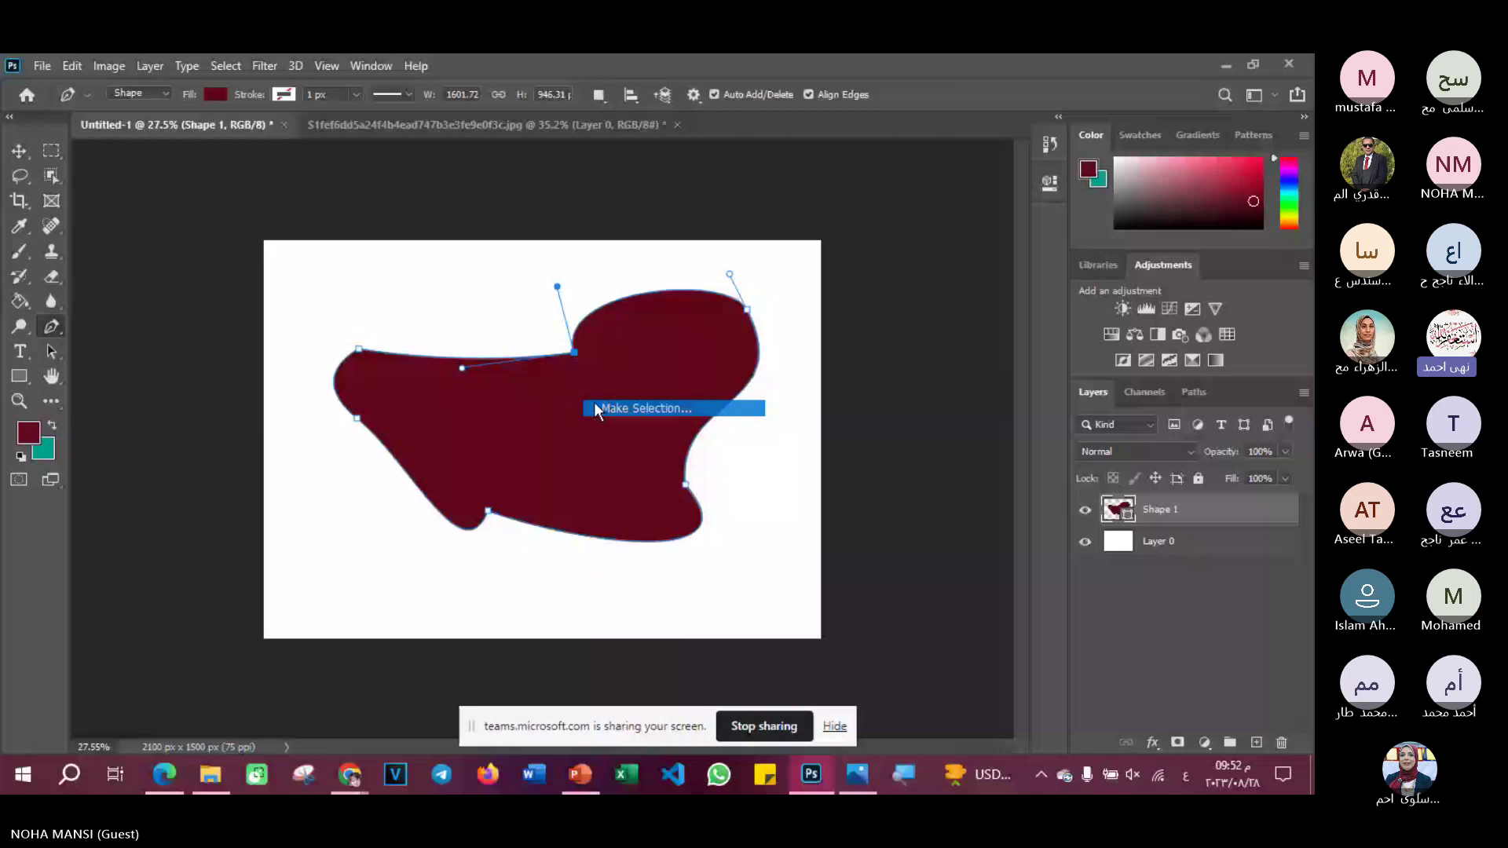
{"action": "left_click", "coordinate": [595, 406]}
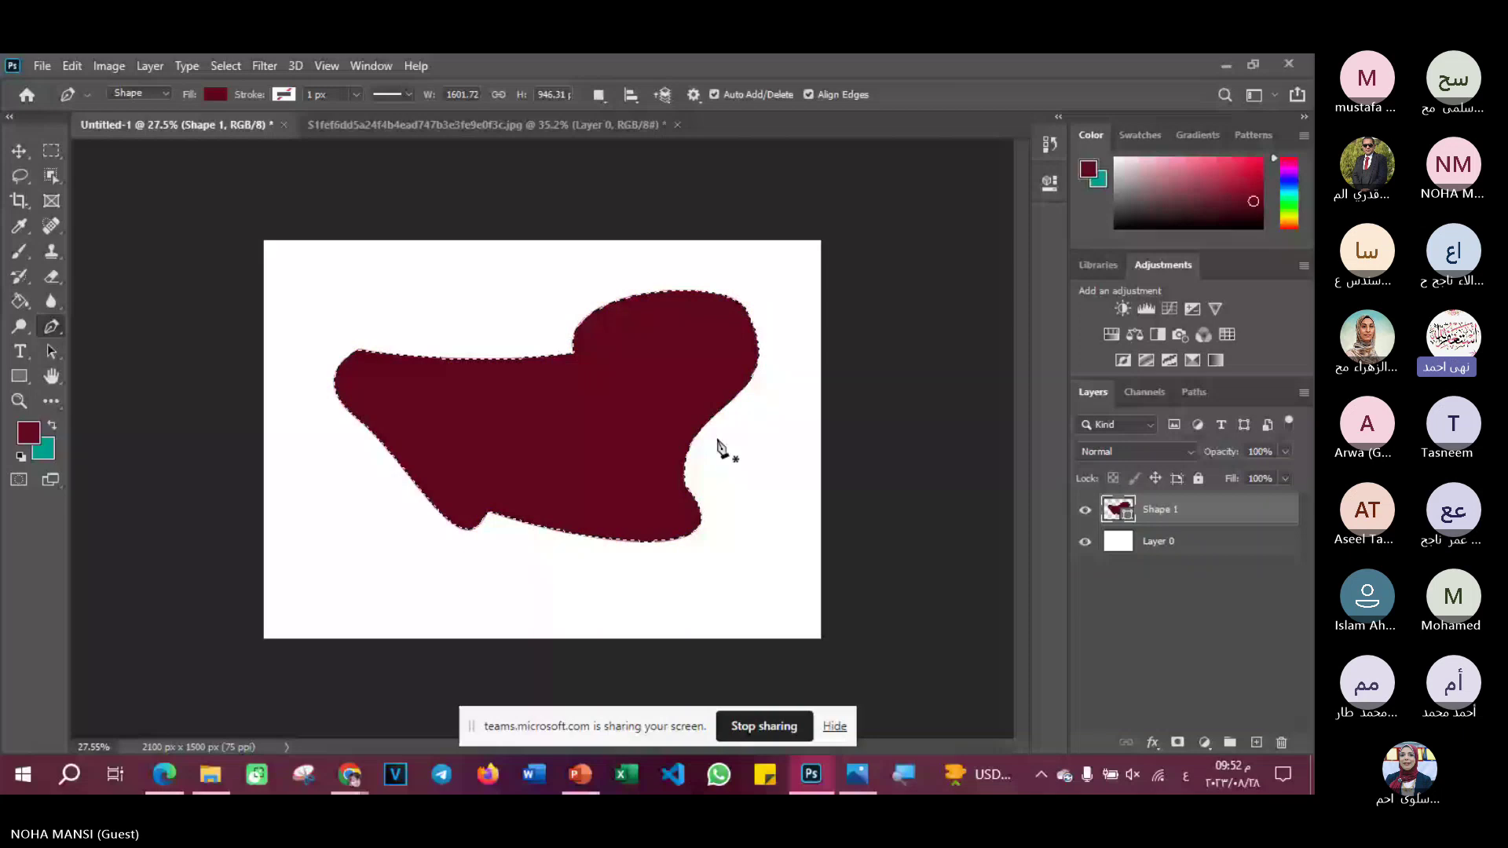
{"action": "key", "text": "ctrl+shift+alt+n"}
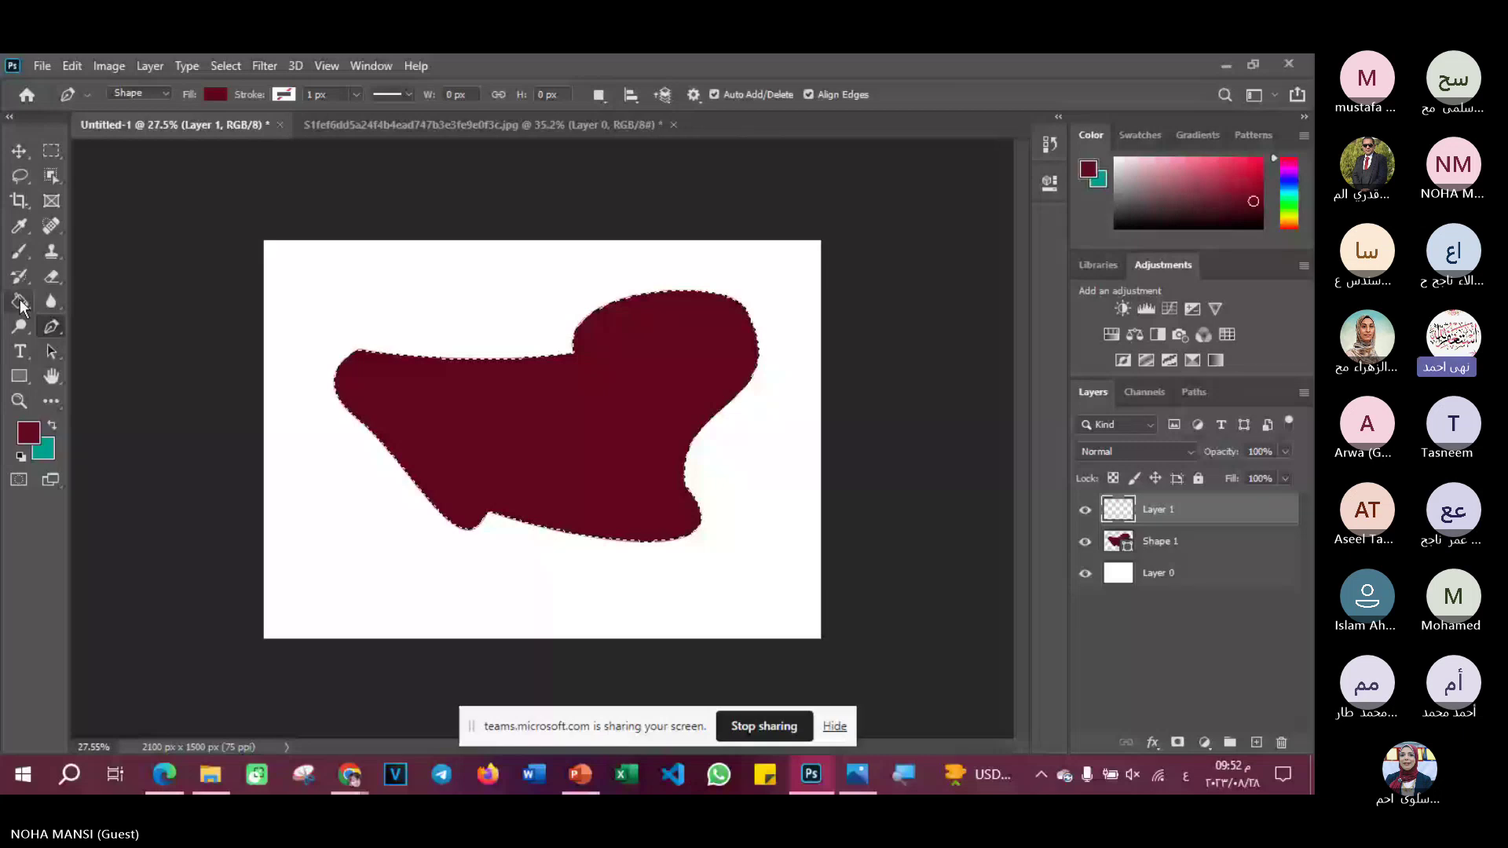
- Fill the selection on the new layer with dark blue #18357f
{"action": "left_click", "coordinate": [28, 432]}
{"action": "left_click", "coordinate": [601, 309]}
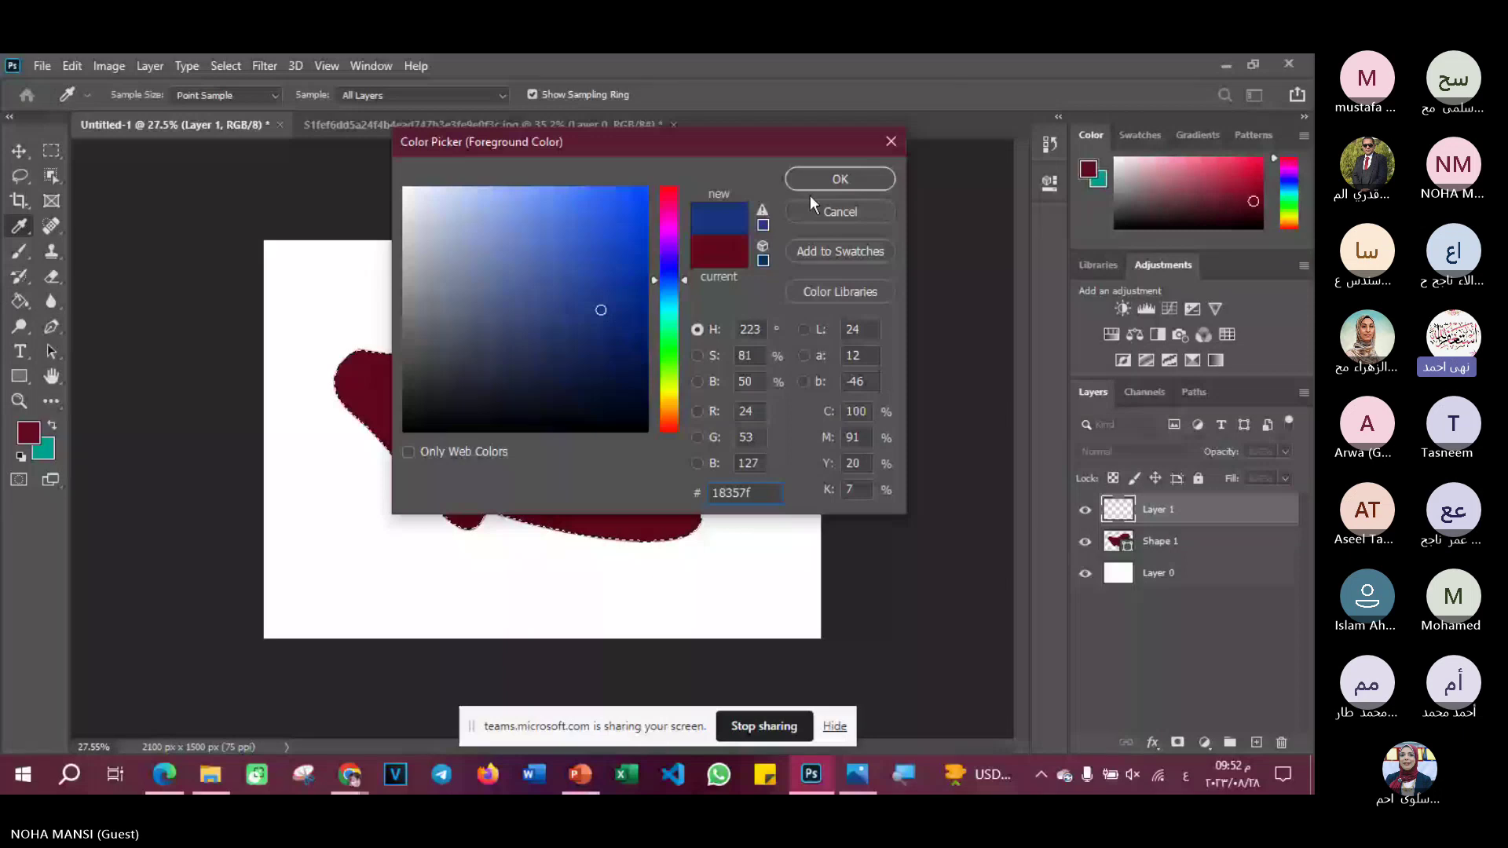
{"action": "left_click", "coordinate": [840, 181]}
{"action": "key", "text": "alt+BackSpace"}
- Deselect and drag the blue Layer 1 up-left so the maroon Shape 1 peeks out below
{"action": "key", "text": "ctrl+d"}
{"action": "key", "text": "v"}
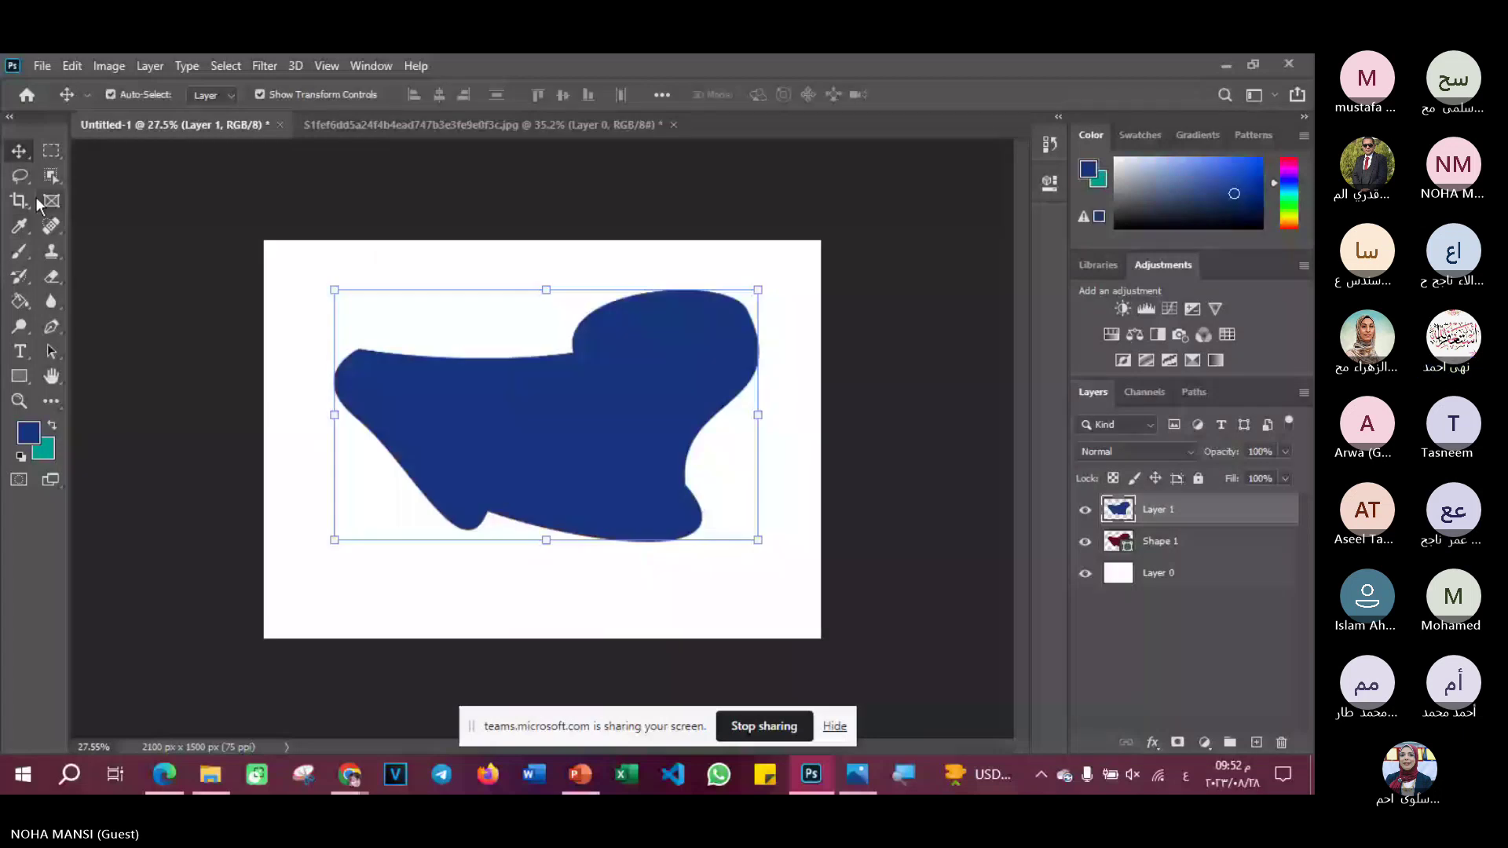
{"action": "left_click_drag", "start_coordinate": [638, 447], "coordinate": [614, 397]}
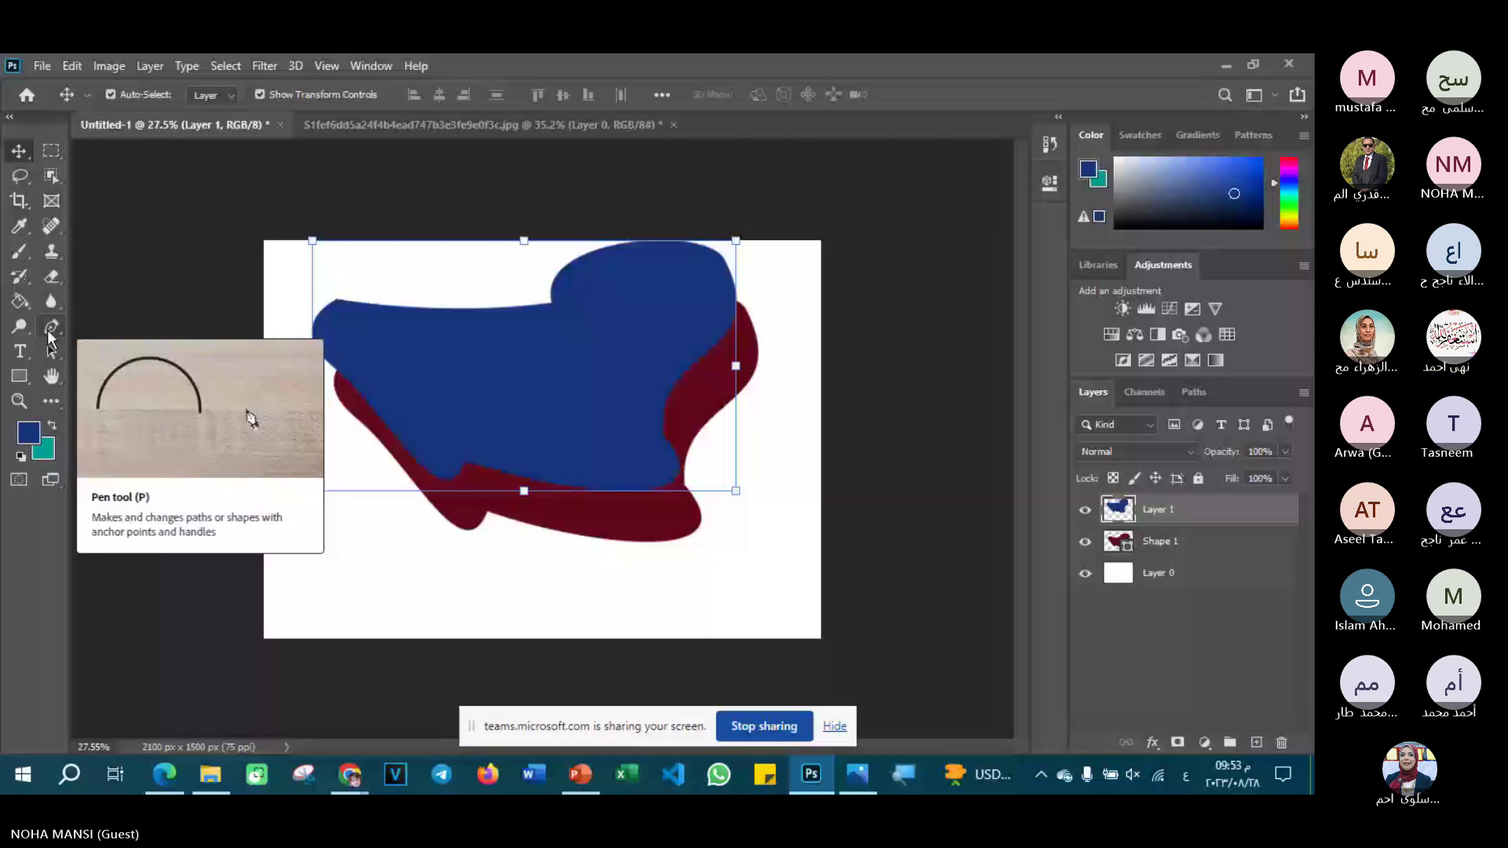
- Nudge the blue Layer 1 shape further left, exposing a wider maroon band along its right and bottom
{"action": "scroll", "coordinate": [483, 401], "scroll_direction": "up", "scroll_amount": 10}
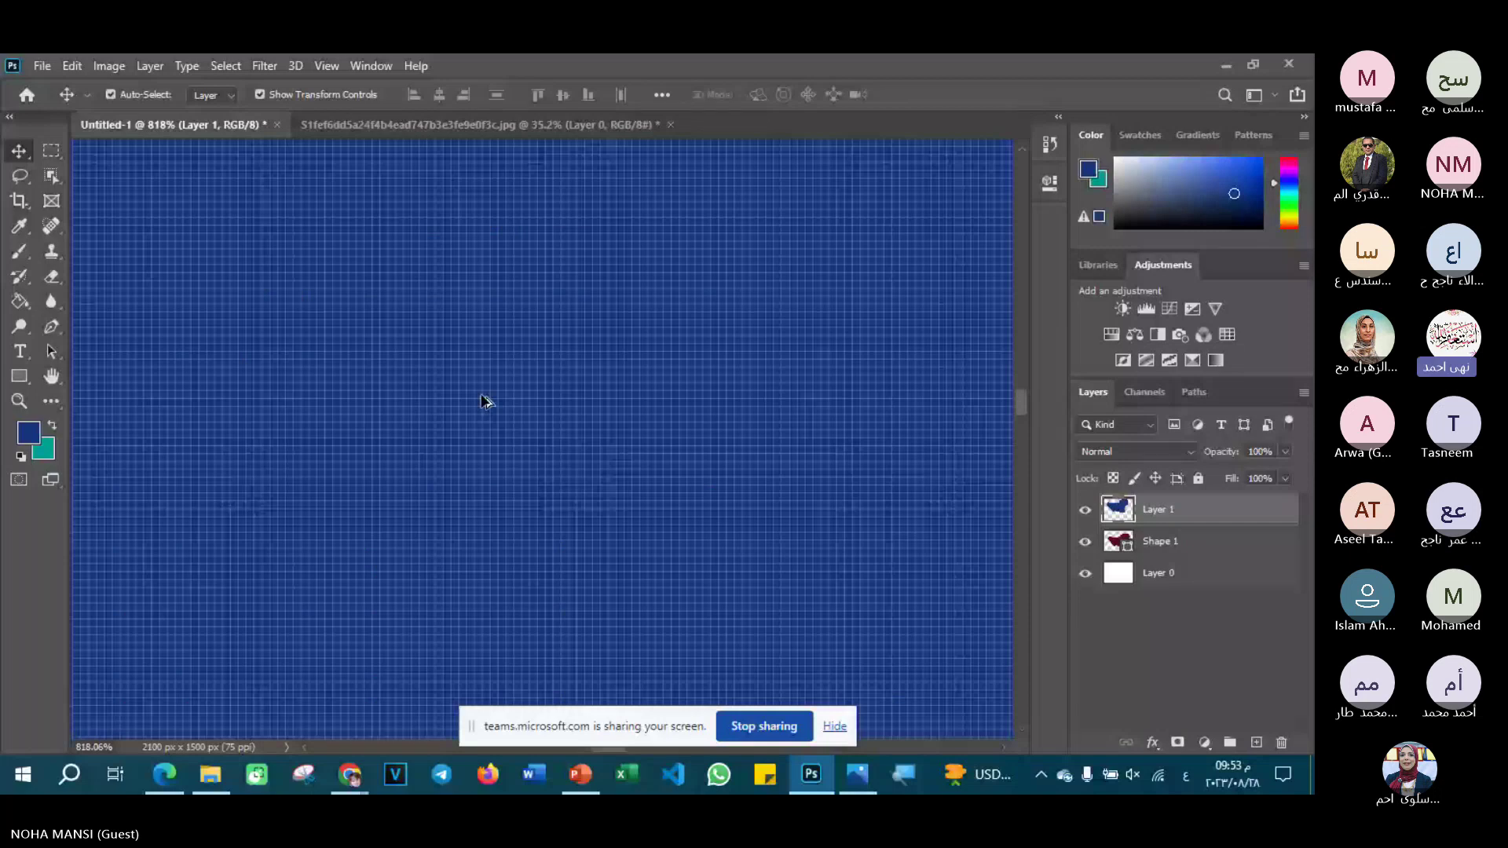
{"action": "scroll", "coordinate": [481, 402], "scroll_direction": "down", "scroll_amount": 10}
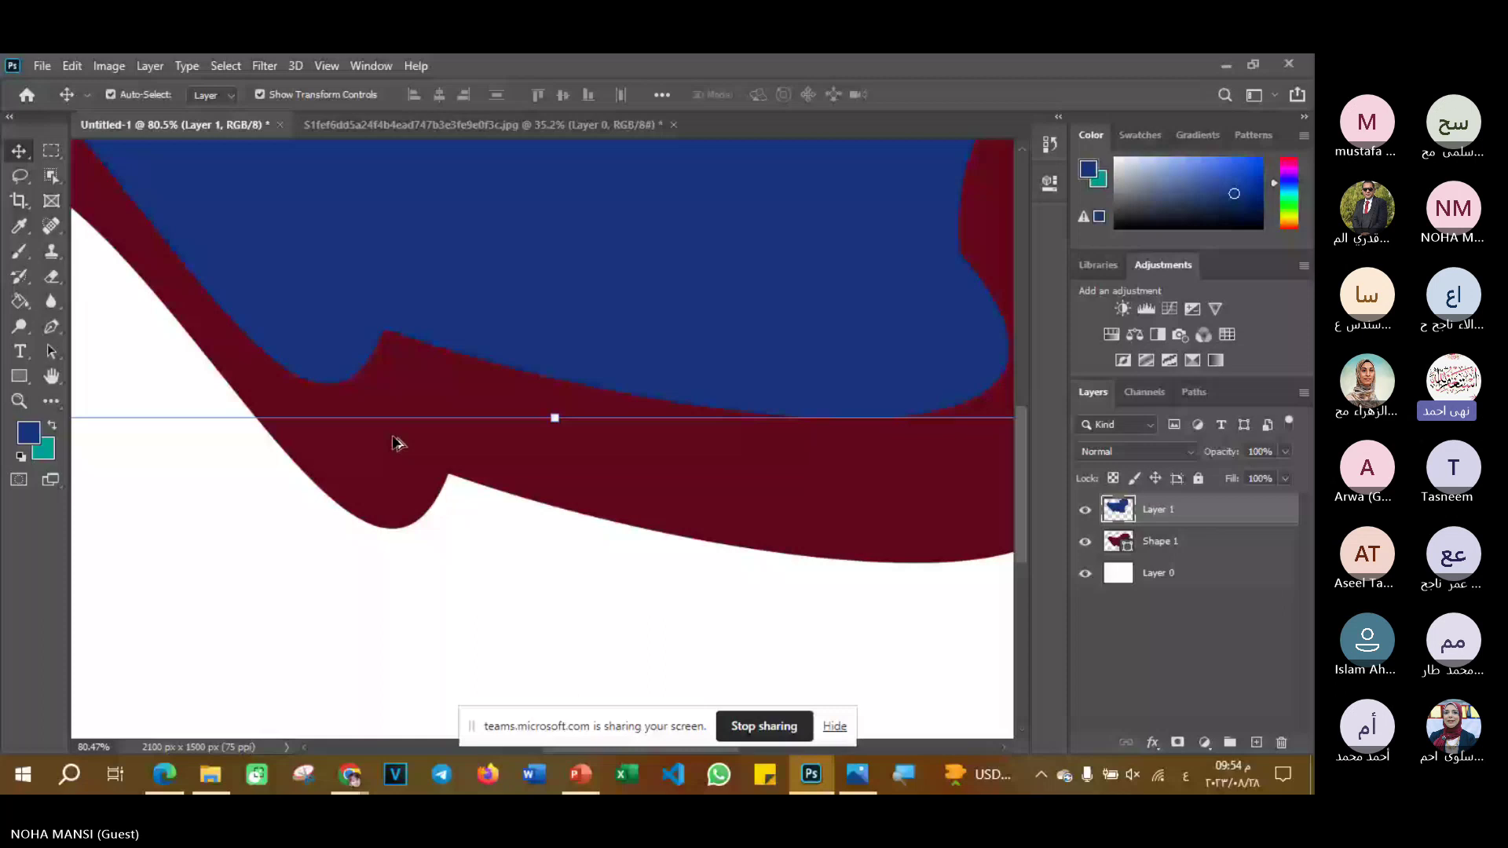
{"action": "scroll", "coordinate": [393, 444], "scroll_direction": "down", "scroll_amount": 5}
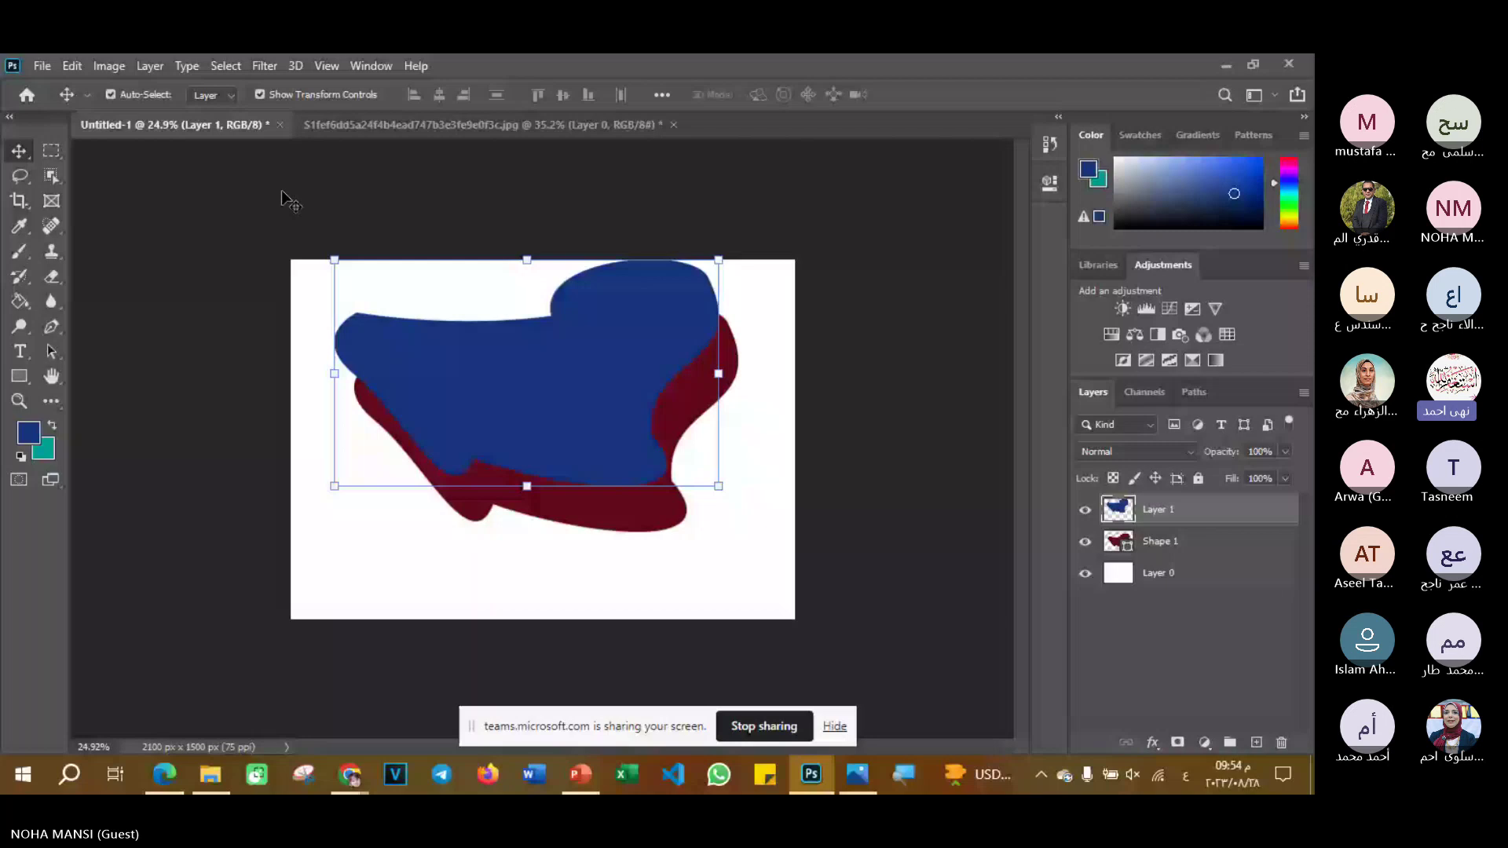
{"action": "left_click_drag", "start_coordinate": [645, 454], "coordinate": [619, 454]}
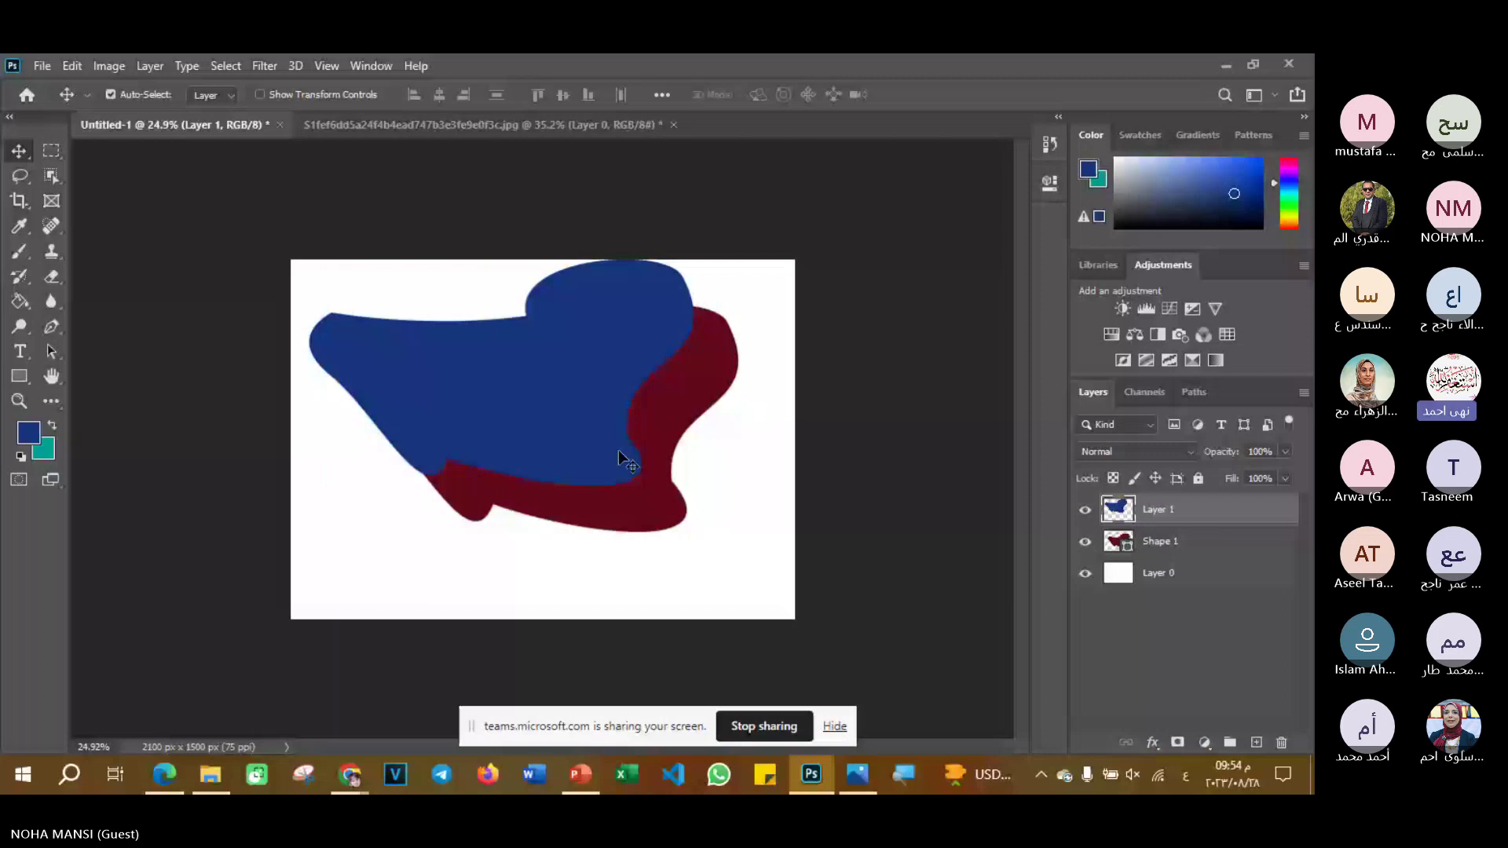
{"action": "left_click", "coordinate": [350, 776]}
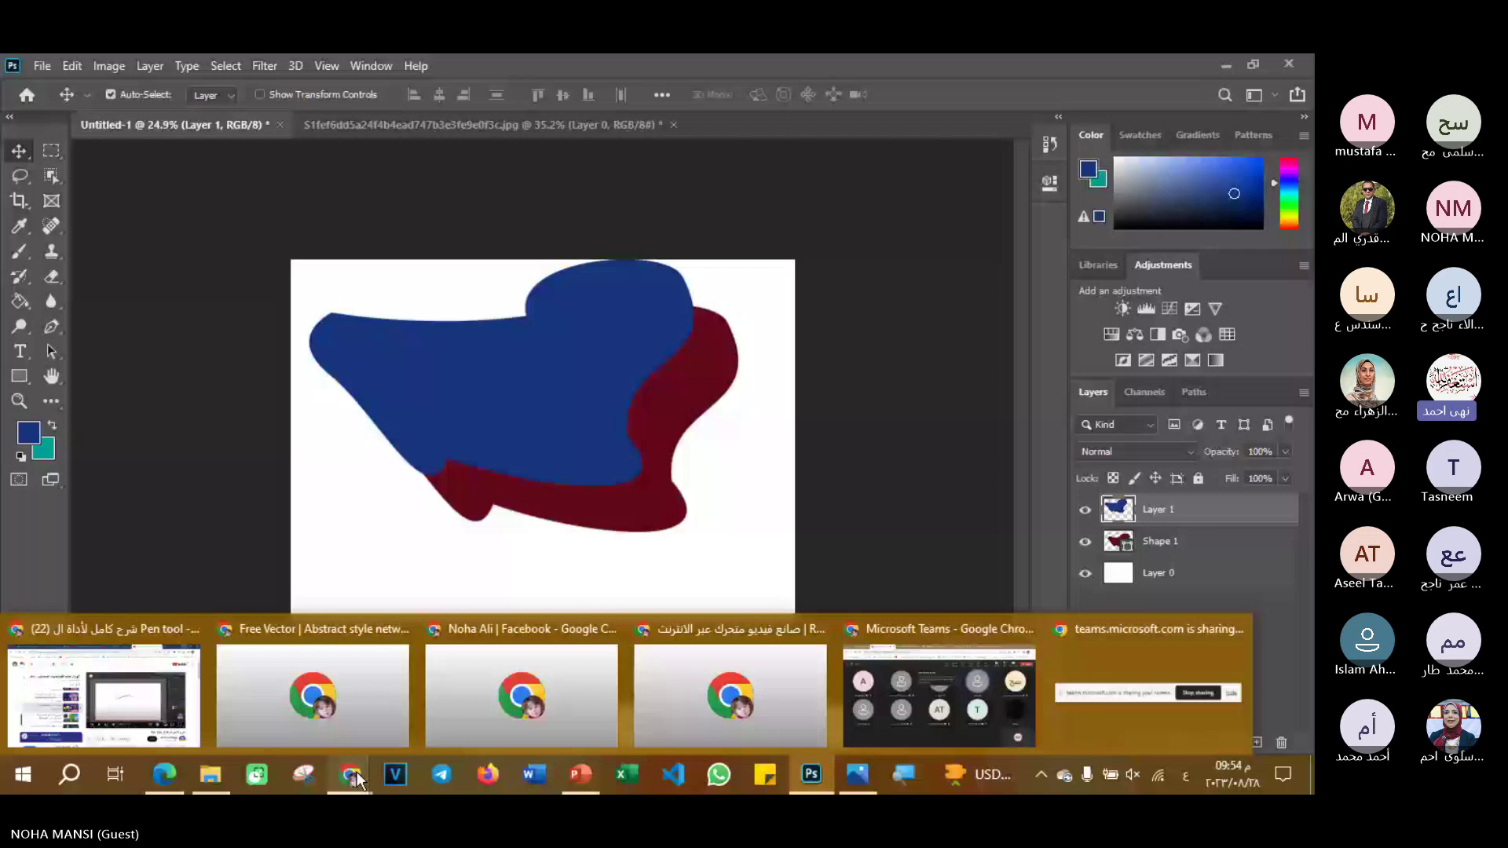
- Open the 'business card design' image results and page through to the black-and-yellow card example
{"action": "left_click", "coordinate": [322, 696]}
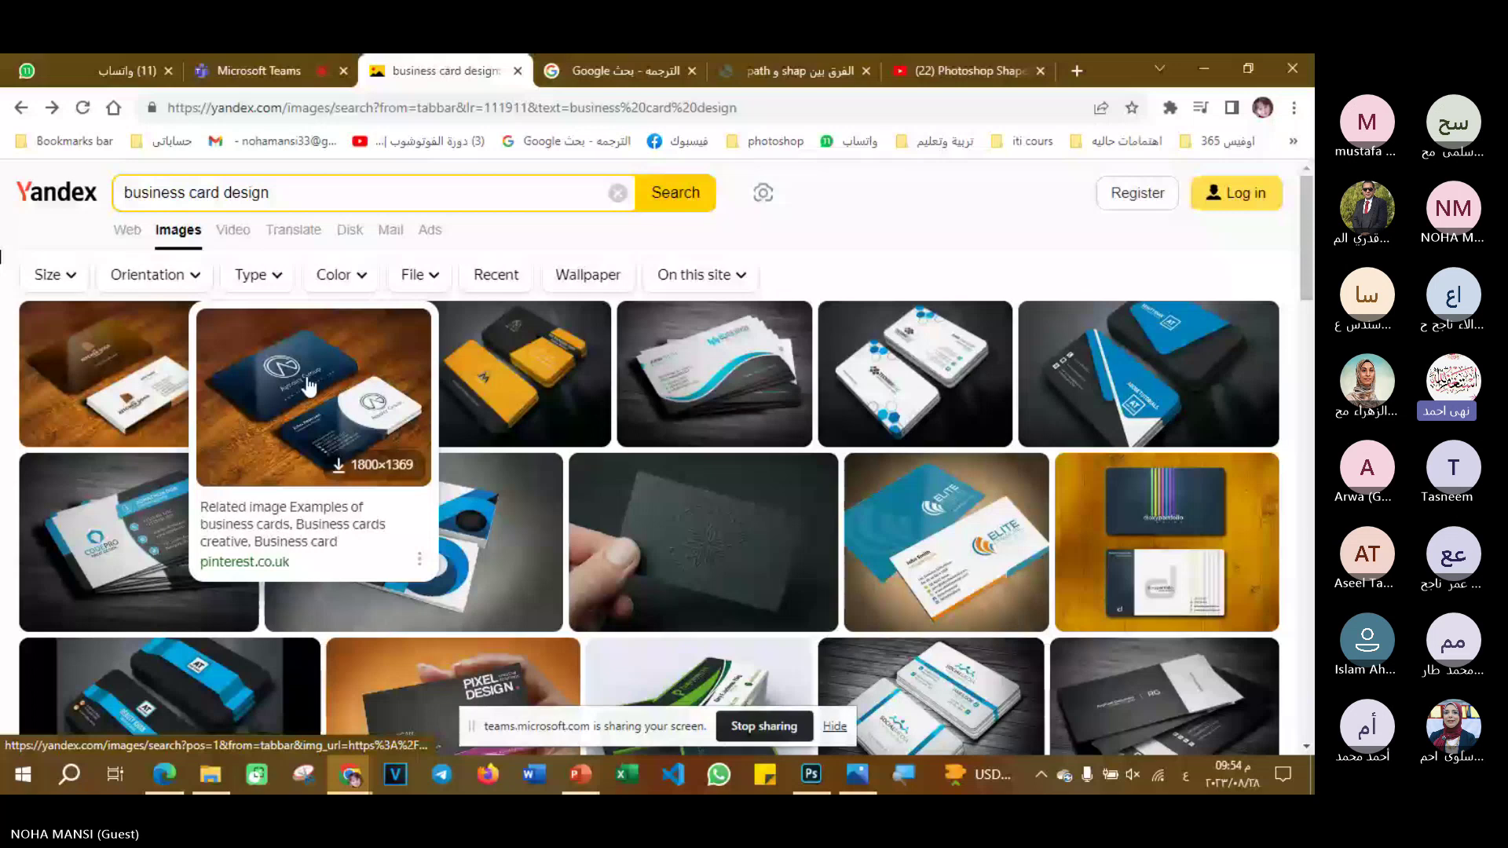
{"action": "left_click", "coordinate": [308, 386]}
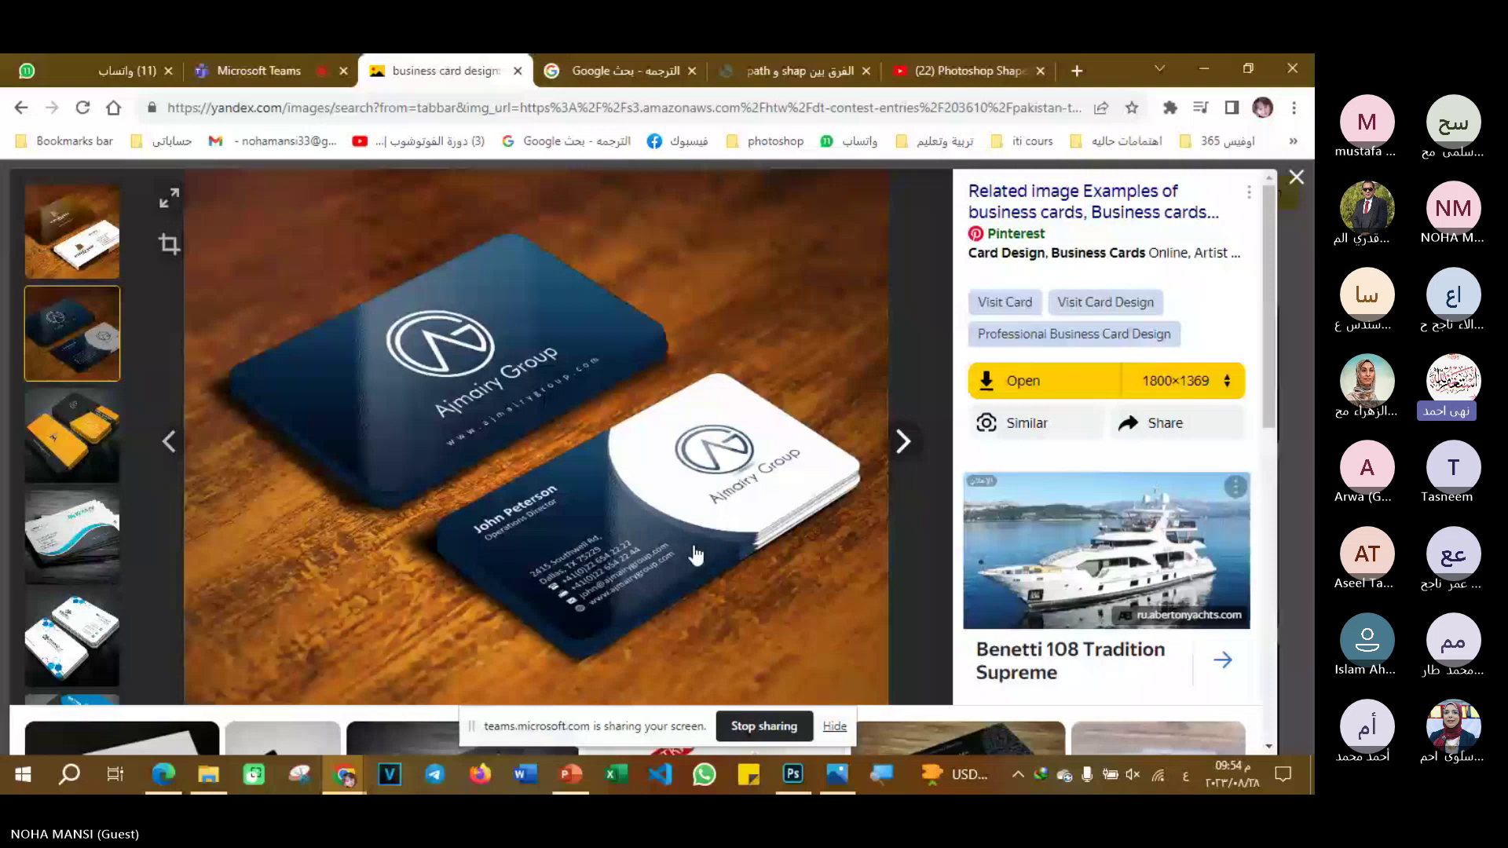
{"action": "left_click", "coordinate": [387, 473]}
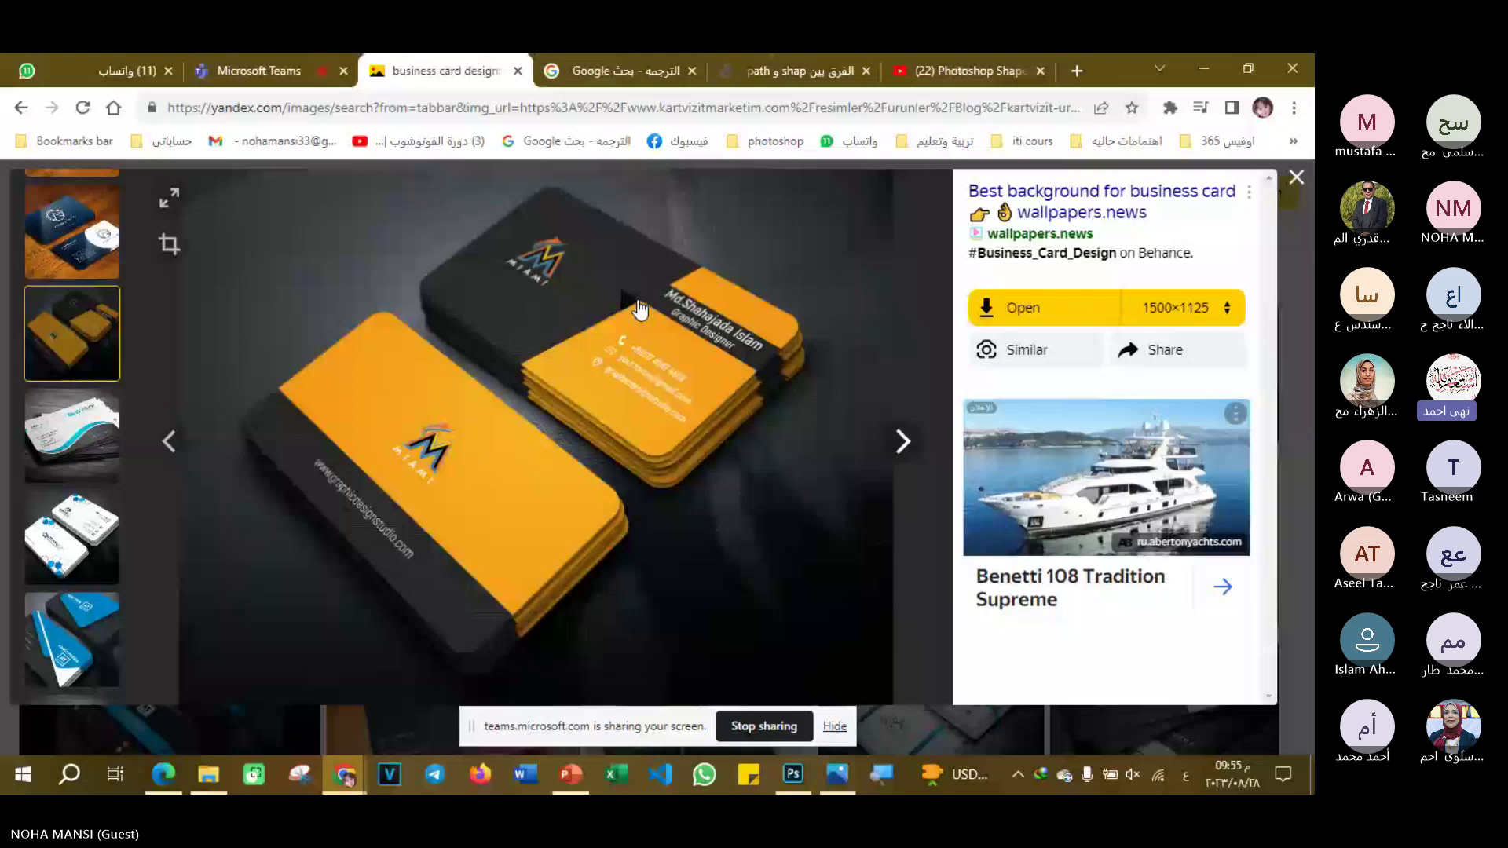
- Preview the white RODESINGS card with the curved blue wave from the viewer's thumbnail strip
{"action": "left_click", "coordinate": [67, 432]}
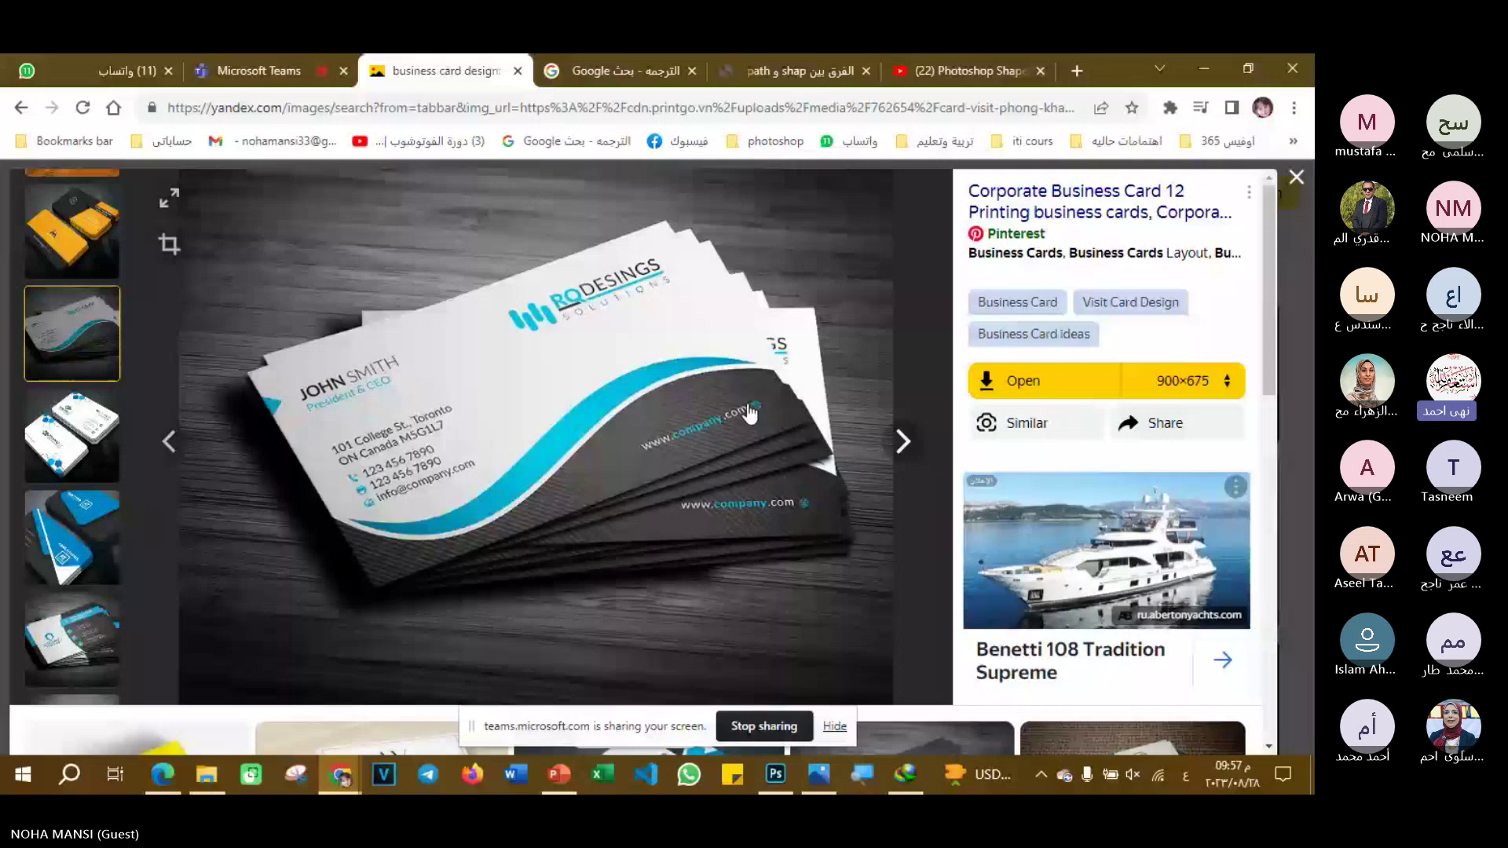
- Back in Photoshop, delete the blue Layer 1 and maroon Shape 1, keeping only white Layer 0
{"action": "left_click", "coordinate": [777, 775]}
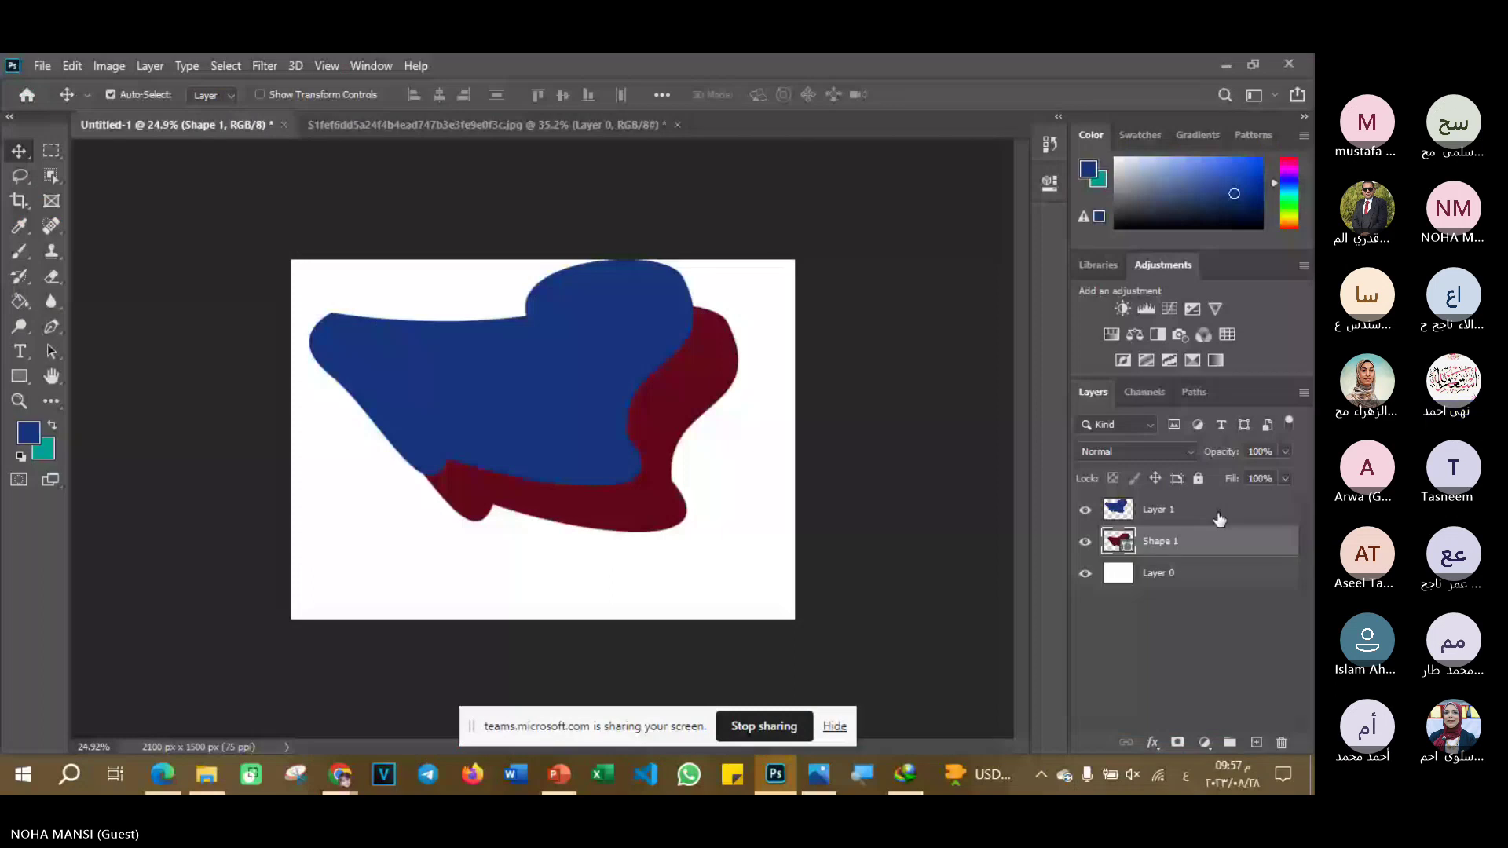
{"action": "left_click", "coordinate": [1219, 519], "text": "ctrl"}
{"action": "left_click", "coordinate": [1281, 742]}
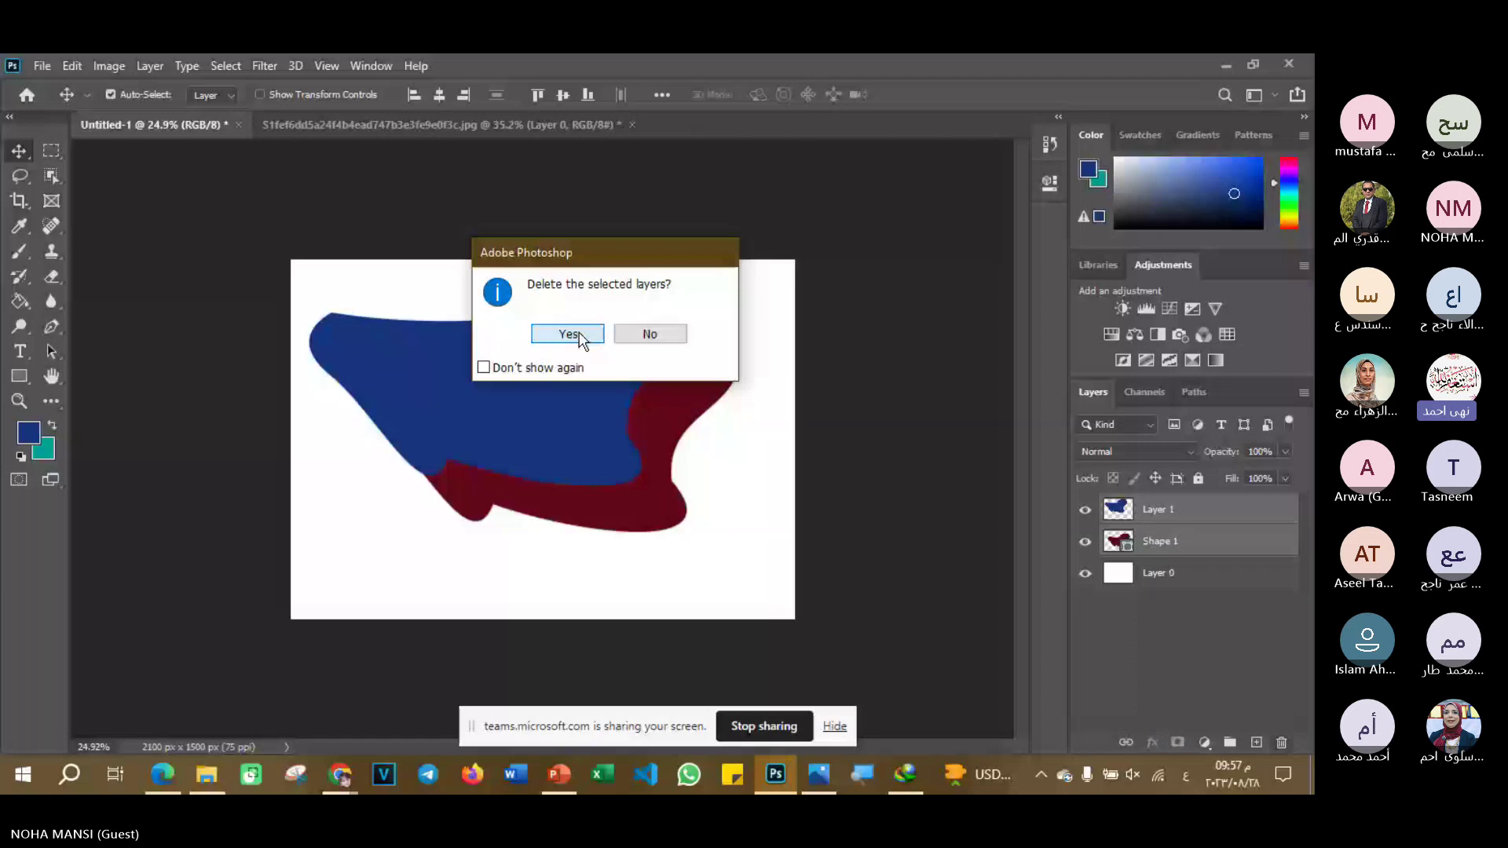
{"action": "left_click", "coordinate": [568, 334]}
{"action": "key", "text": "p"}
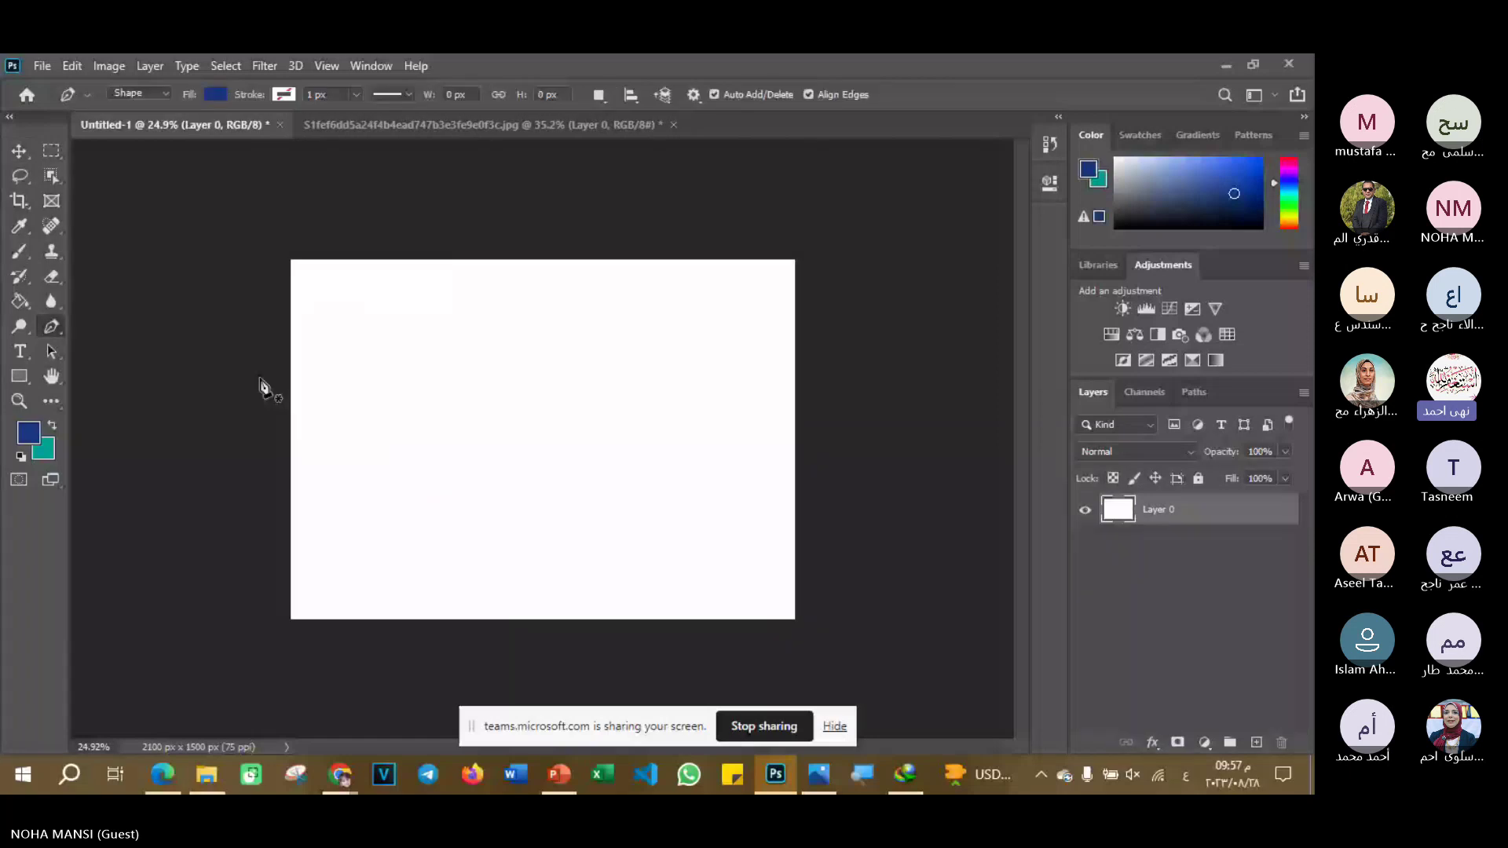
- Discard the first curved shape attempt and switch the Pen tool to Path mode
{"action": "left_click", "coordinate": [252, 466]}
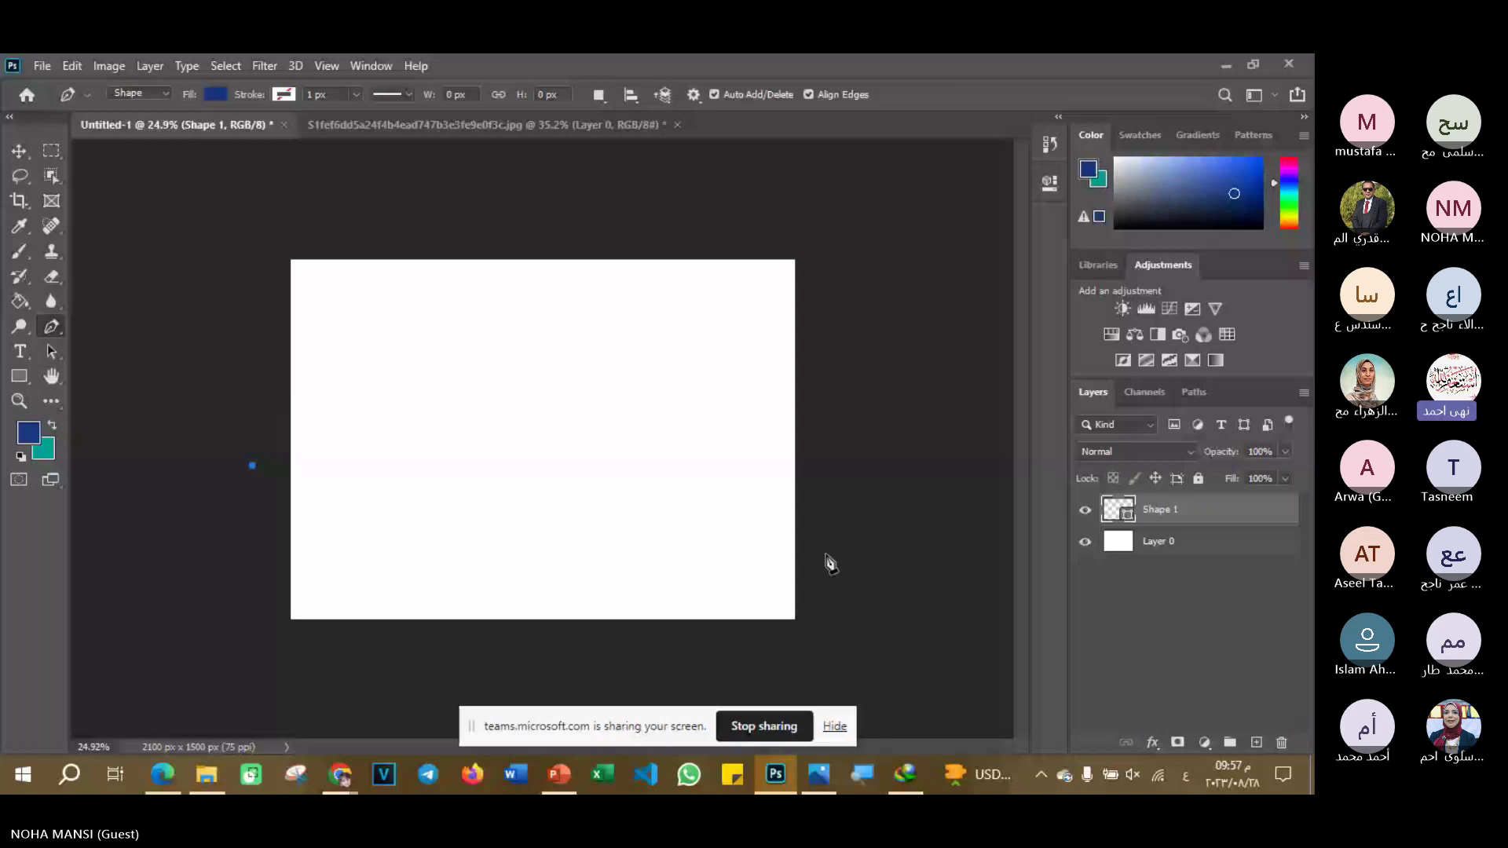
{"action": "left_click_drag", "start_coordinate": [842, 576], "coordinate": [994, 545]}
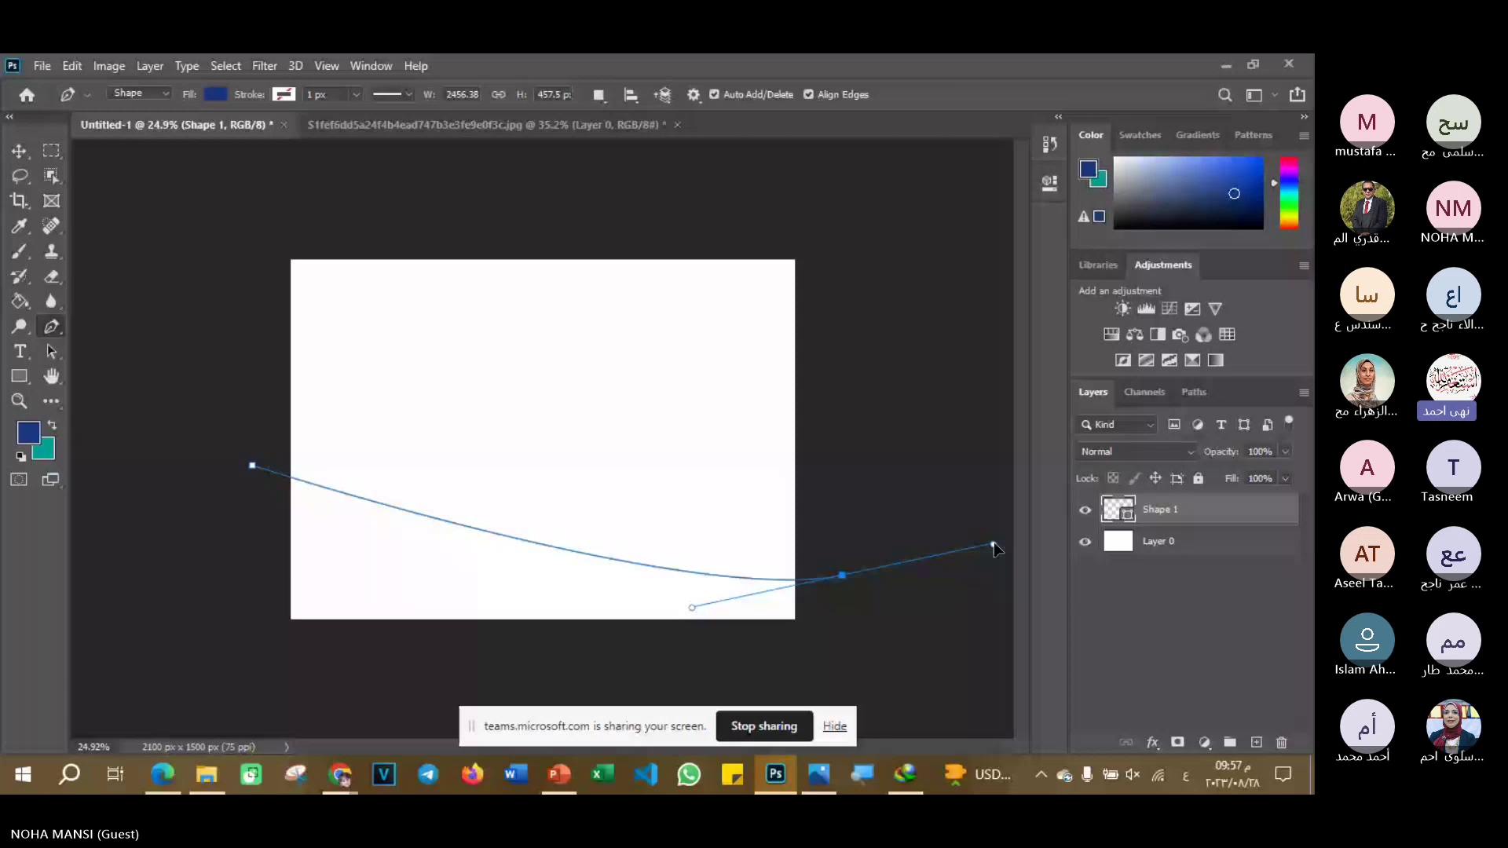
{"action": "left_click_drag", "start_coordinate": [994, 548], "coordinate": [997, 490]}
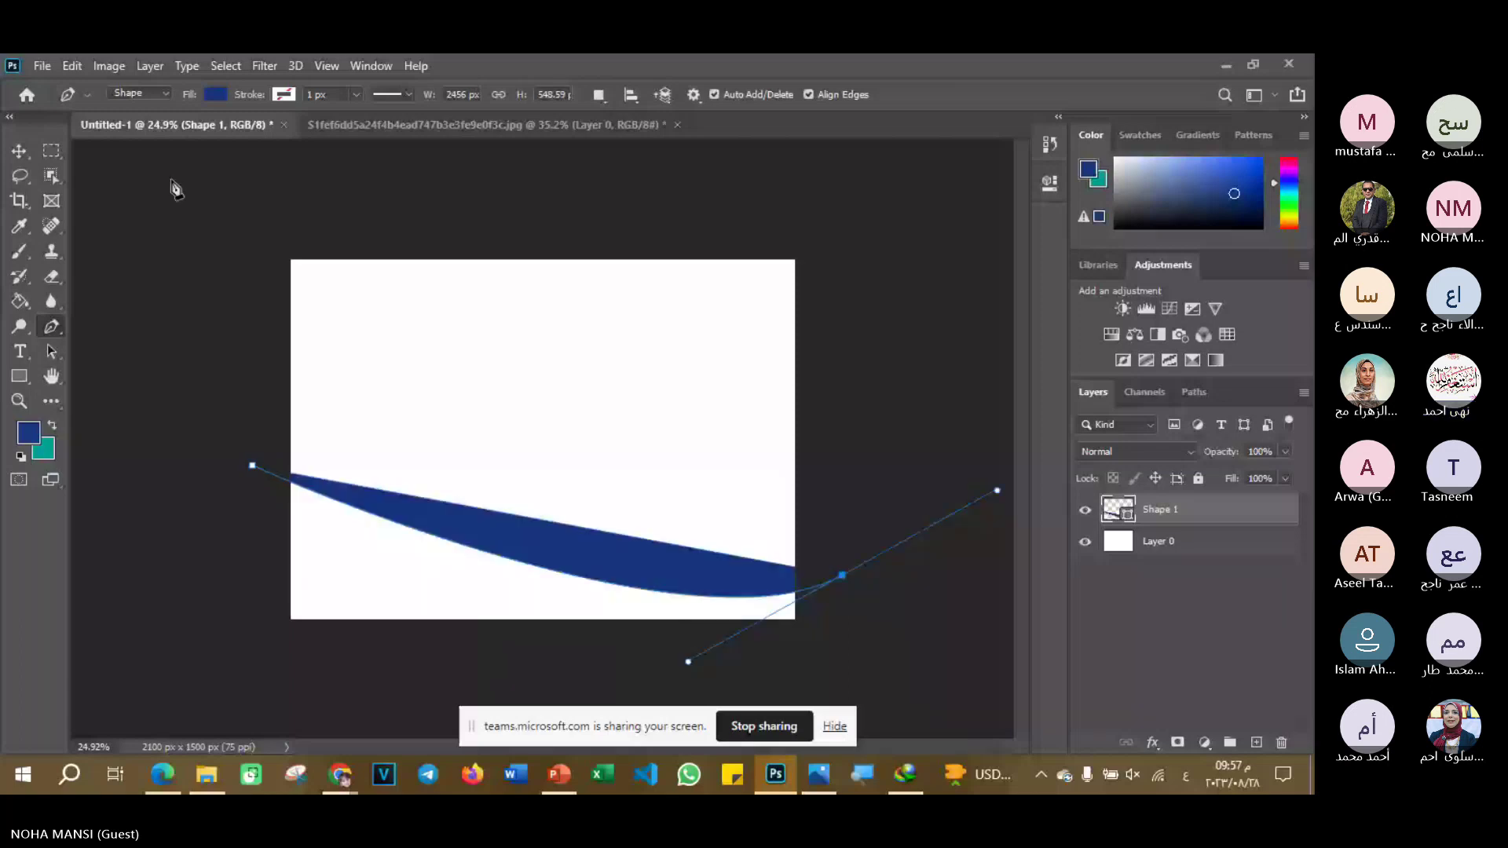
{"action": "key", "text": "Delete"}
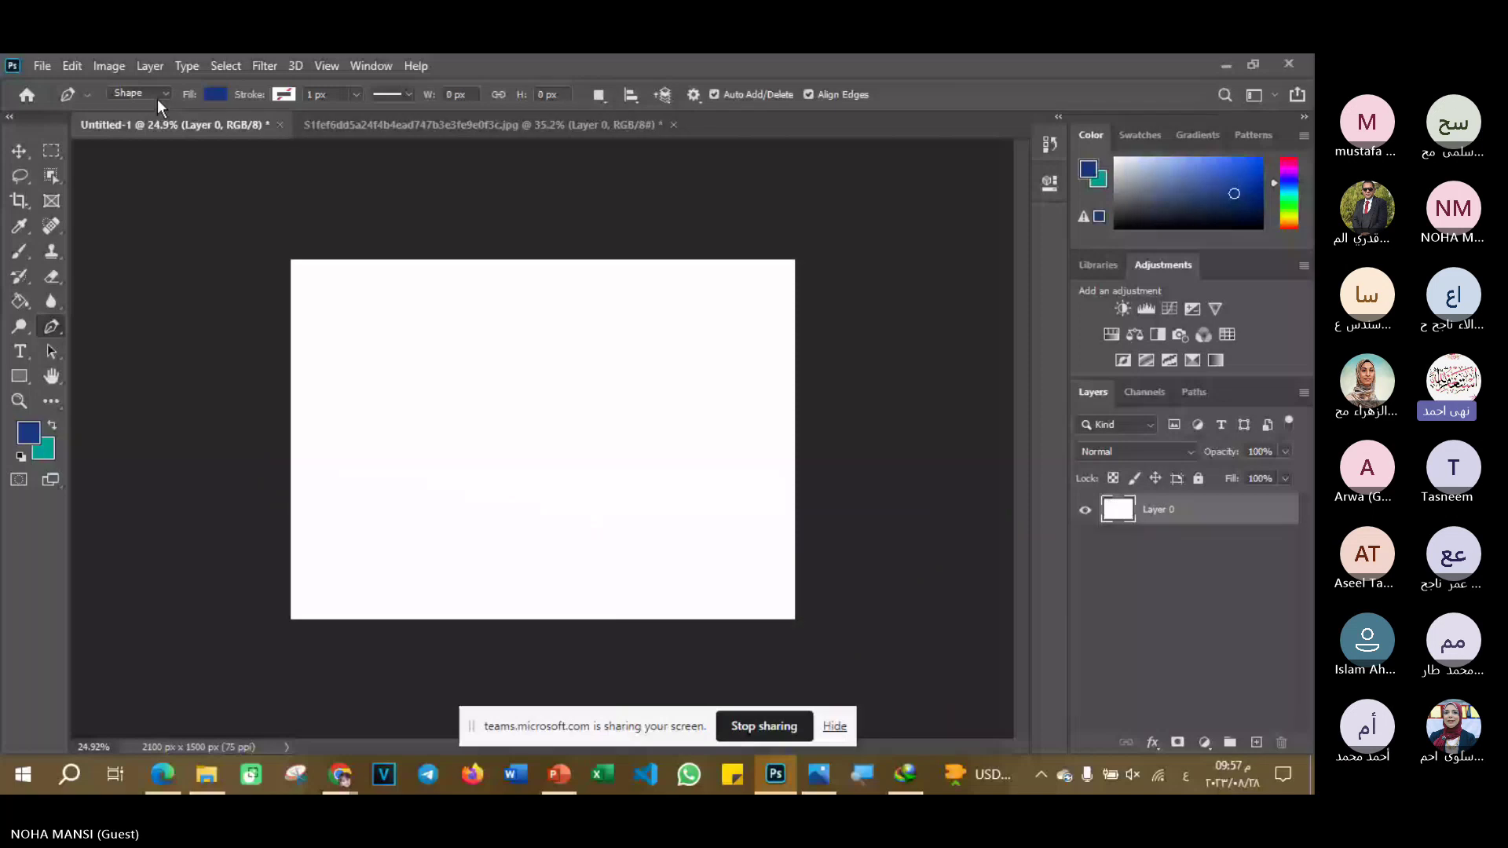
{"action": "left_click", "coordinate": [158, 99]}
{"action": "left_click", "coordinate": [133, 111]}
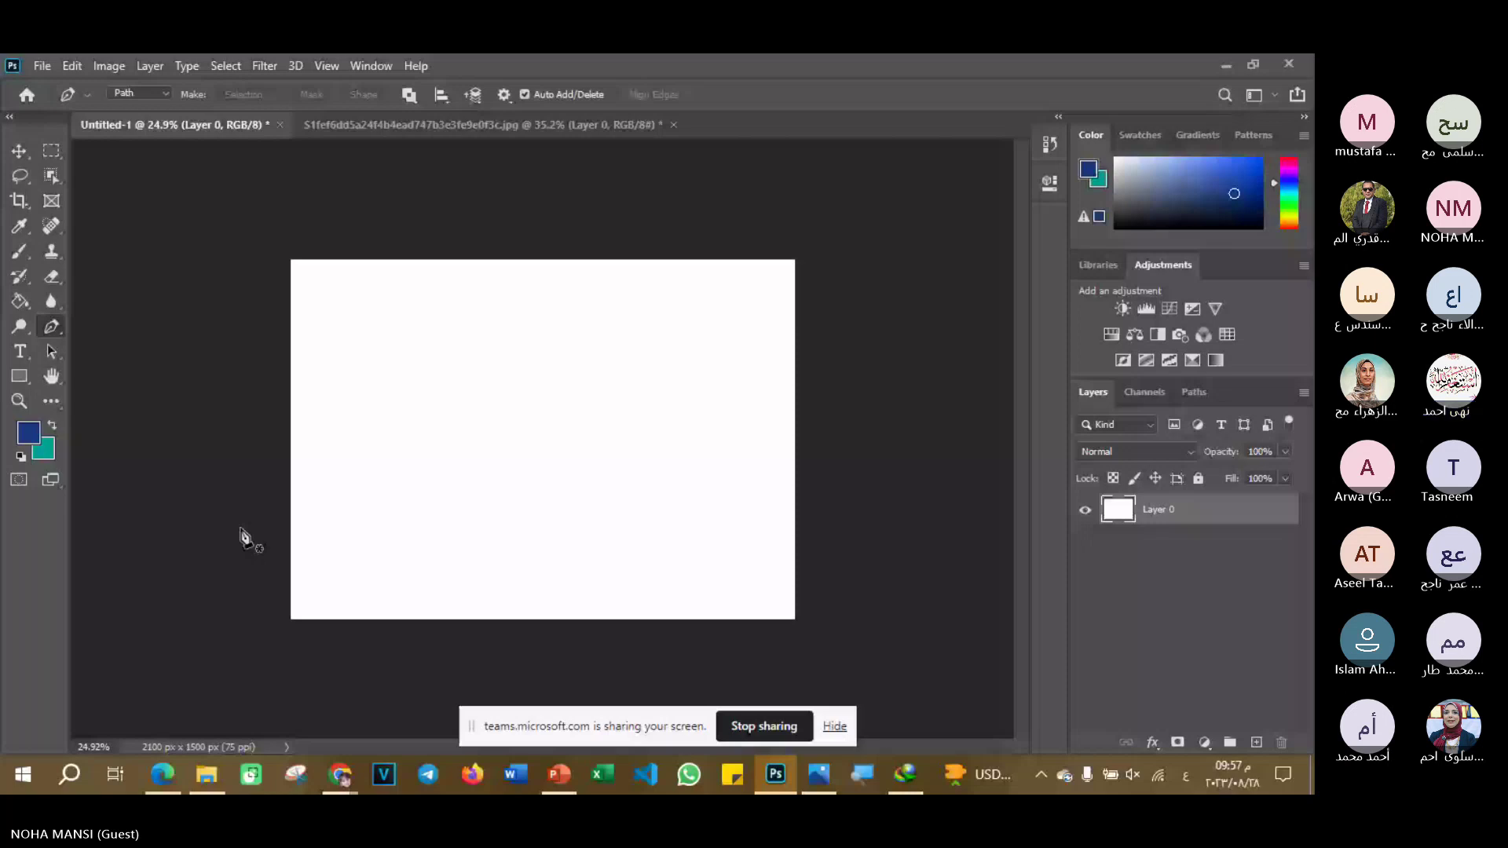
- Draw a closed path curving across the canvas bottom, with corners at the lower right and left
{"action": "left_click", "coordinate": [249, 451]}
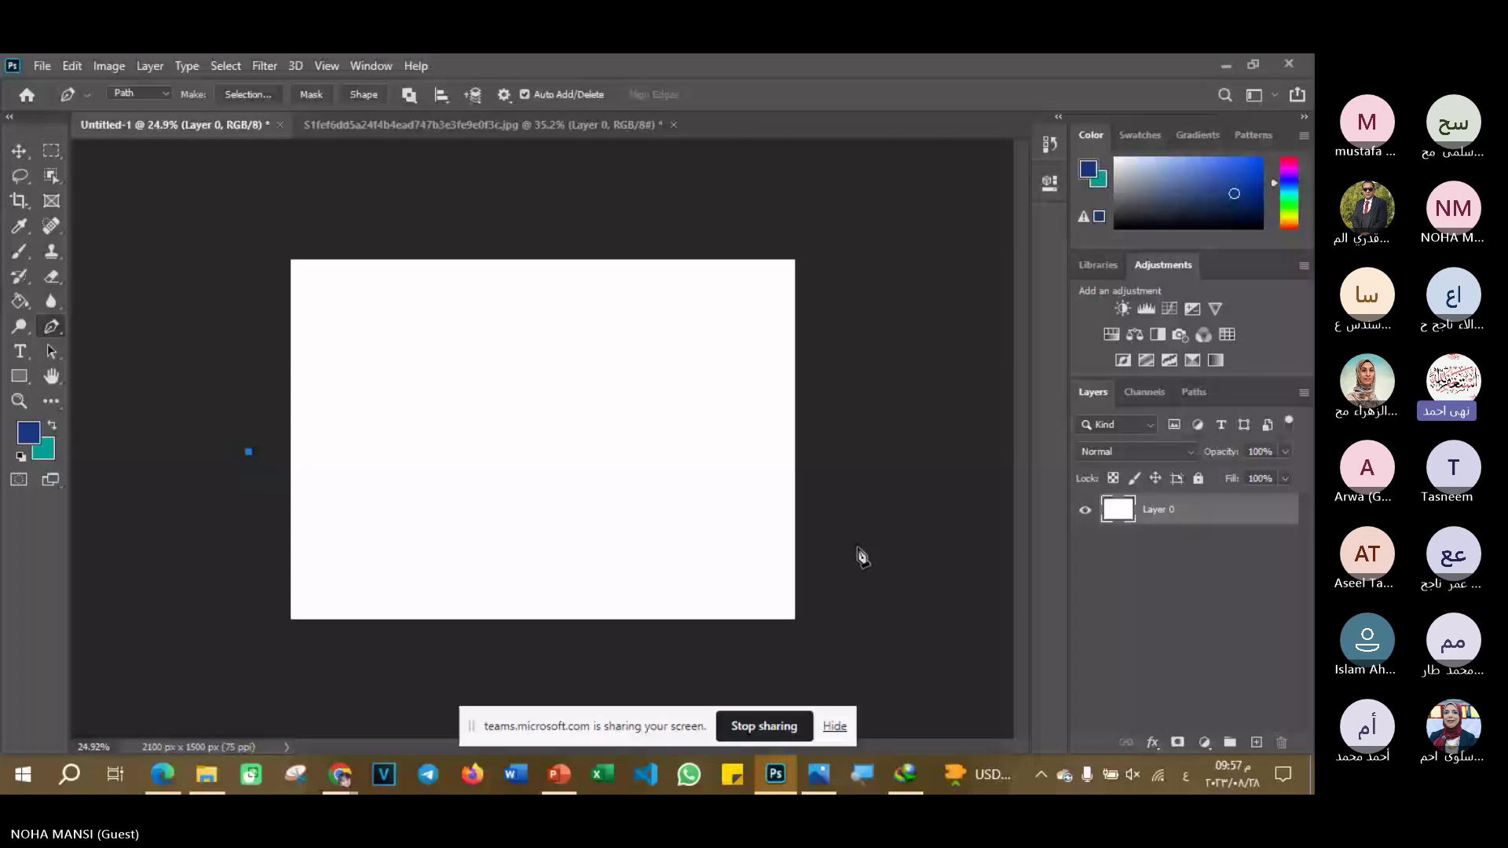
{"action": "left_click_drag", "start_coordinate": [858, 550], "coordinate": [901, 366]}
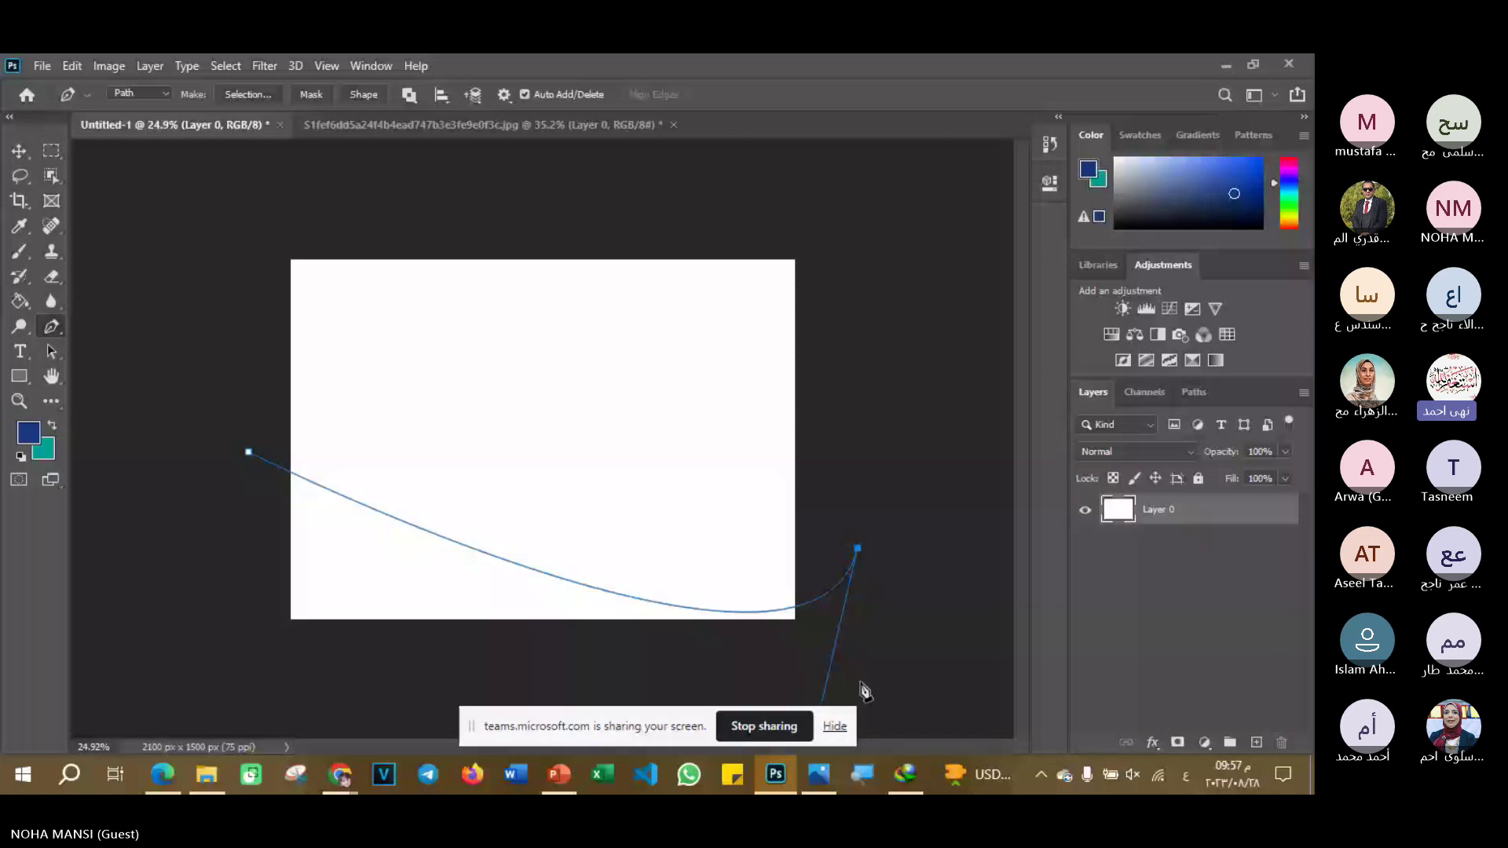
{"action": "left_click", "coordinate": [861, 682]}
{"action": "left_click", "coordinate": [218, 672]}
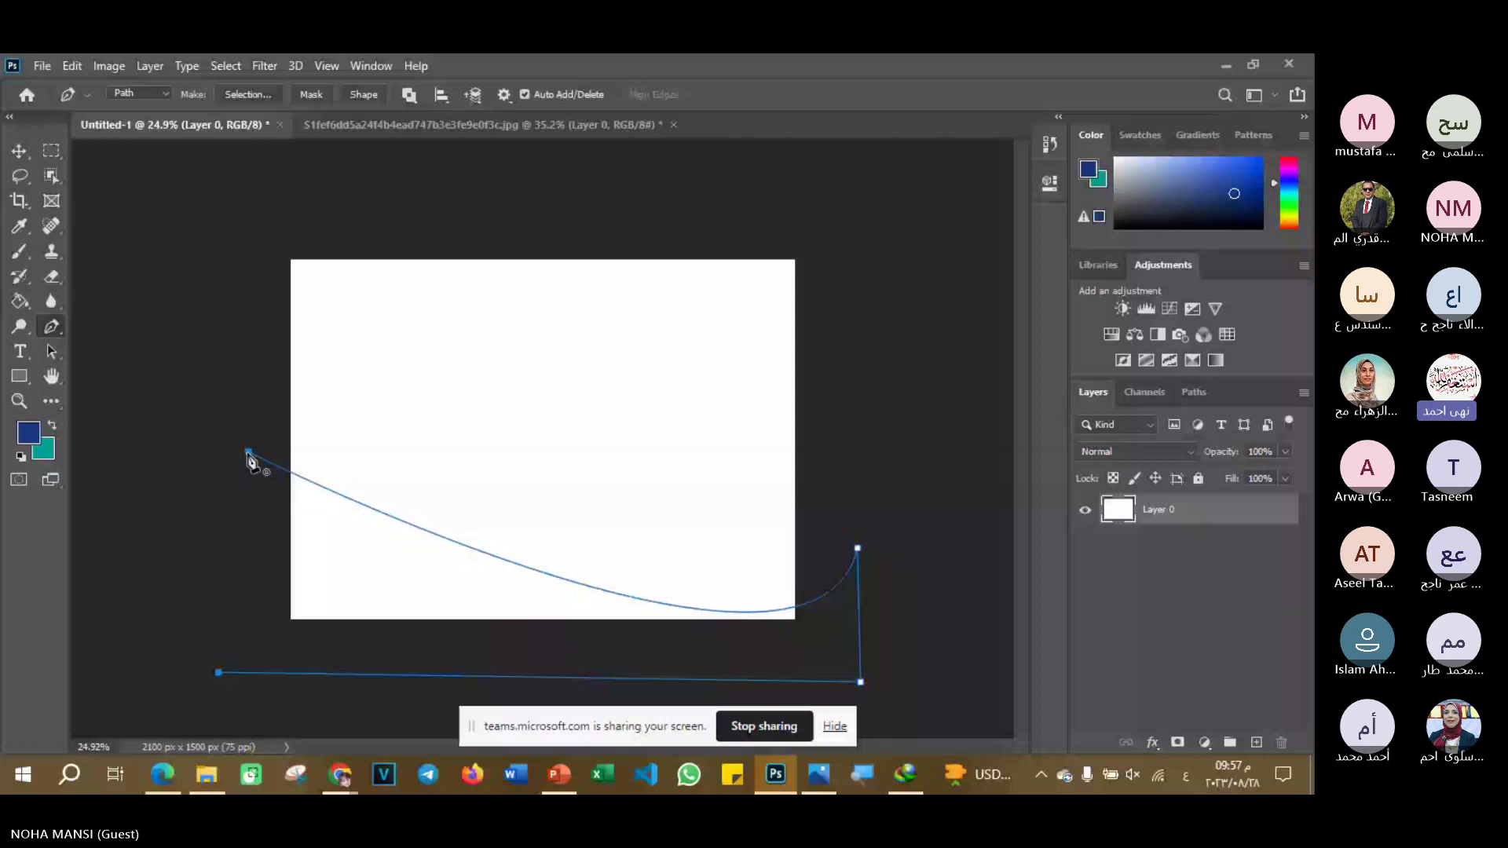
{"action": "left_click", "coordinate": [248, 454]}
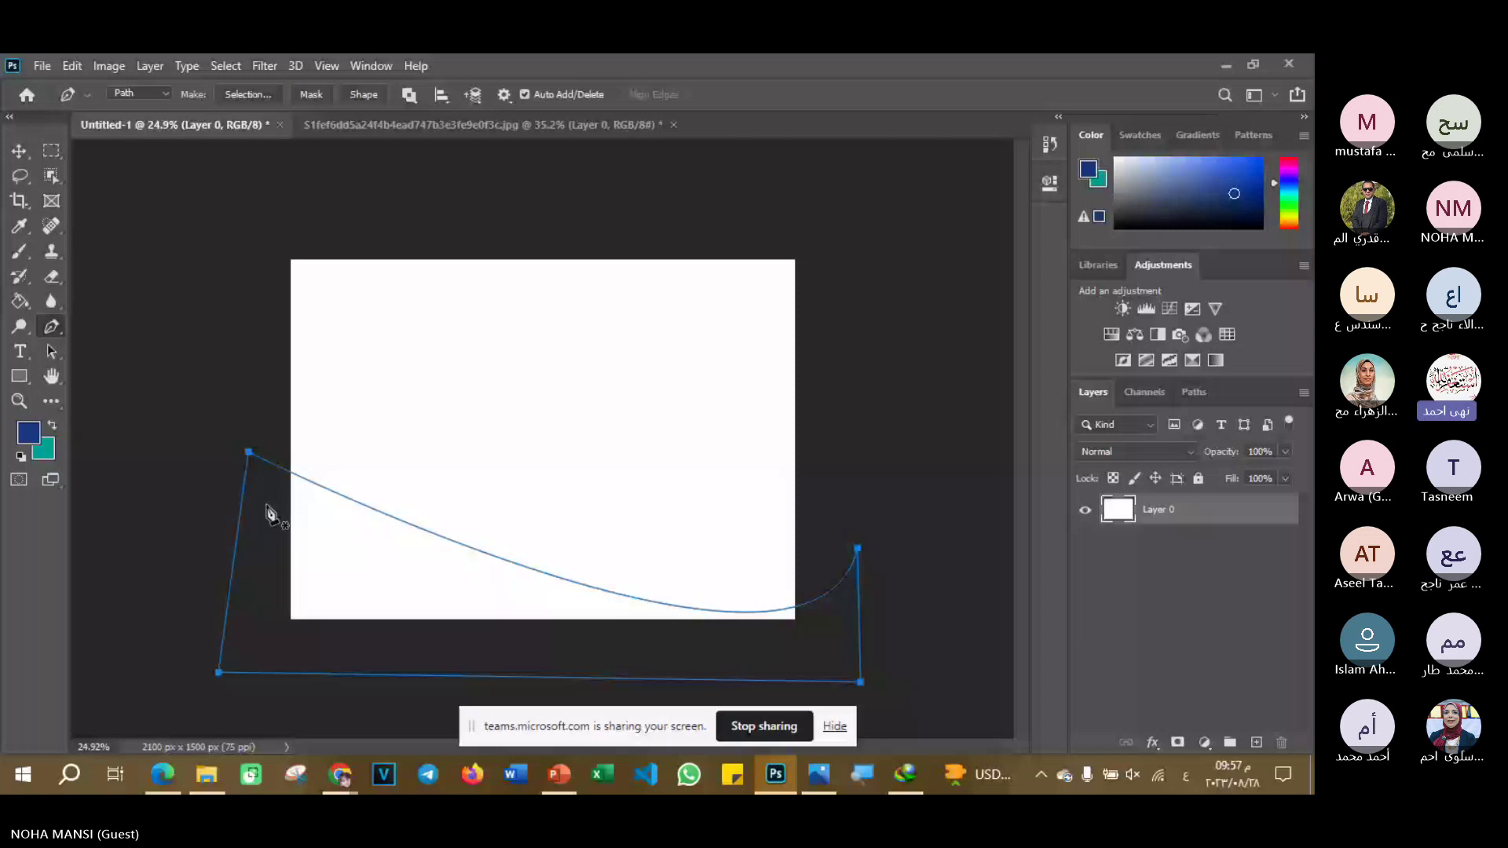
- Remove the stray empty layer, keeping the closed path with only Layer 0 remaining
{"action": "right_click", "coordinate": [269, 509]}
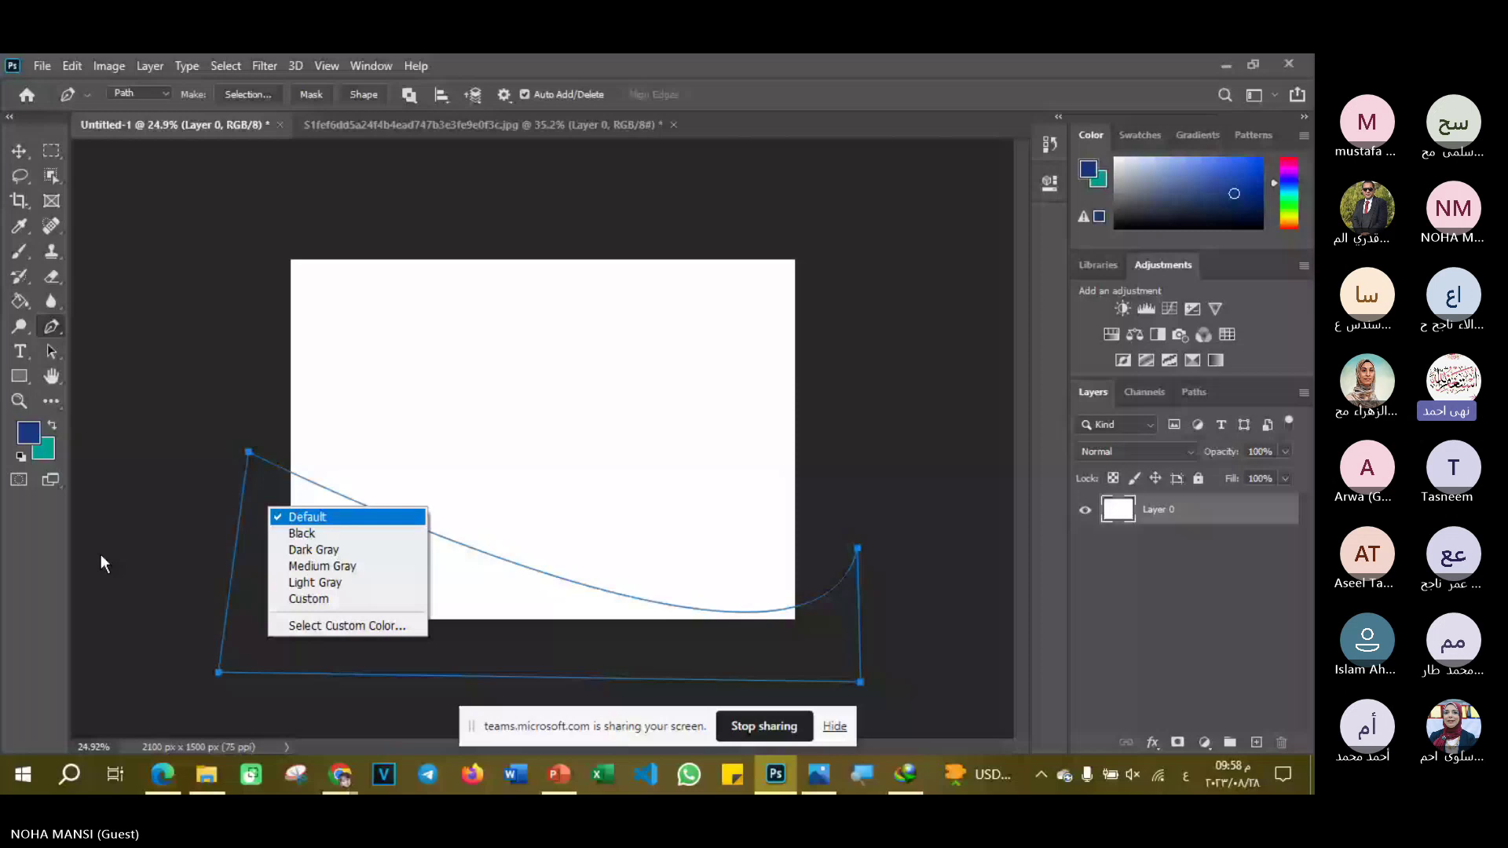
{"action": "left_click", "coordinate": [101, 554]}
{"action": "key", "text": "ctrl+shift+alt+n"}
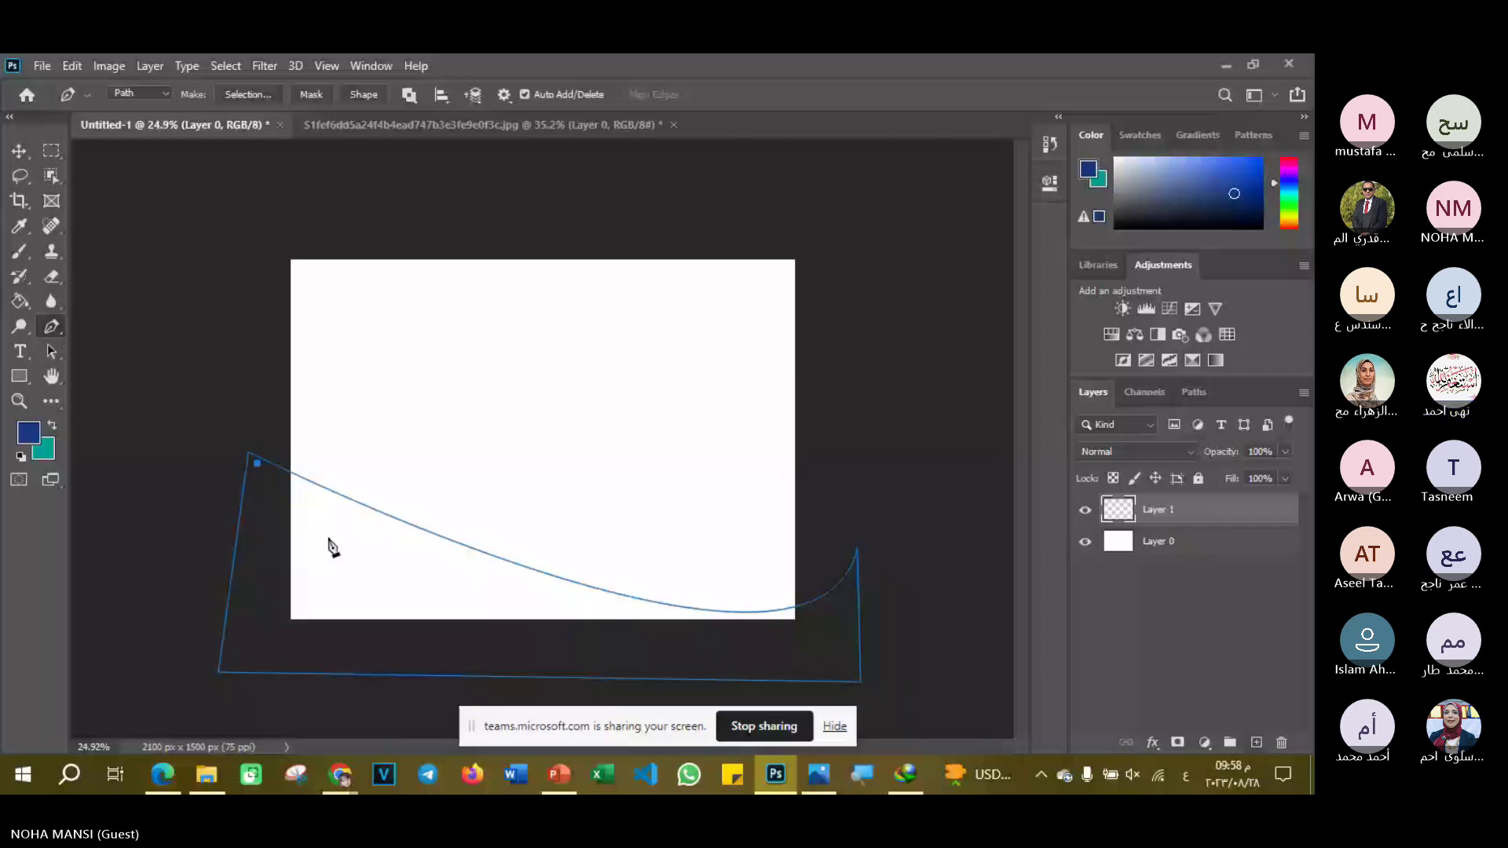
{"action": "right_click", "coordinate": [328, 545]}
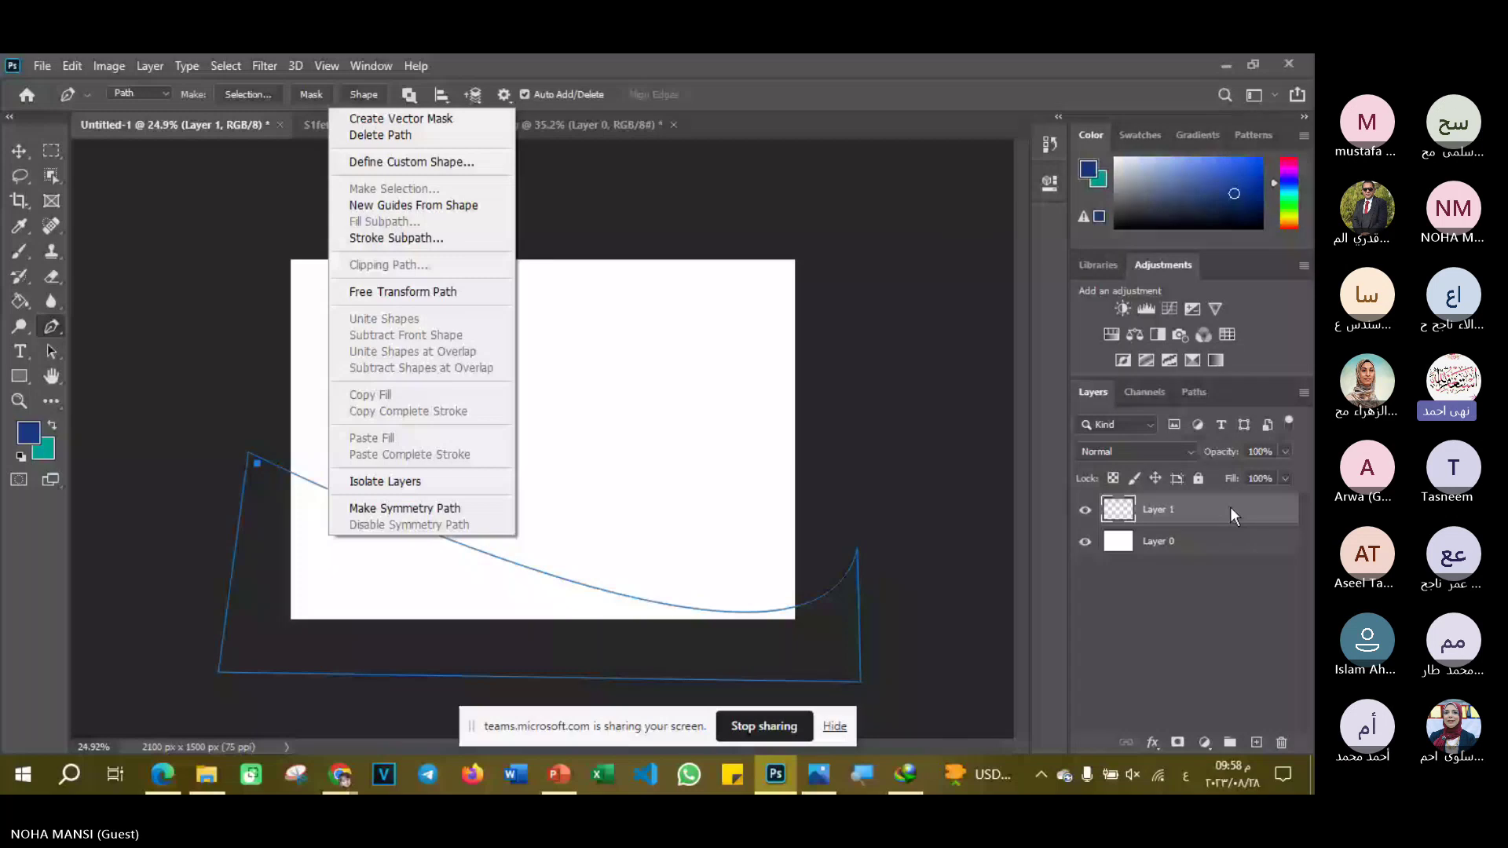
{"action": "left_click_drag", "start_coordinate": [1230, 509], "coordinate": [1281, 742]}
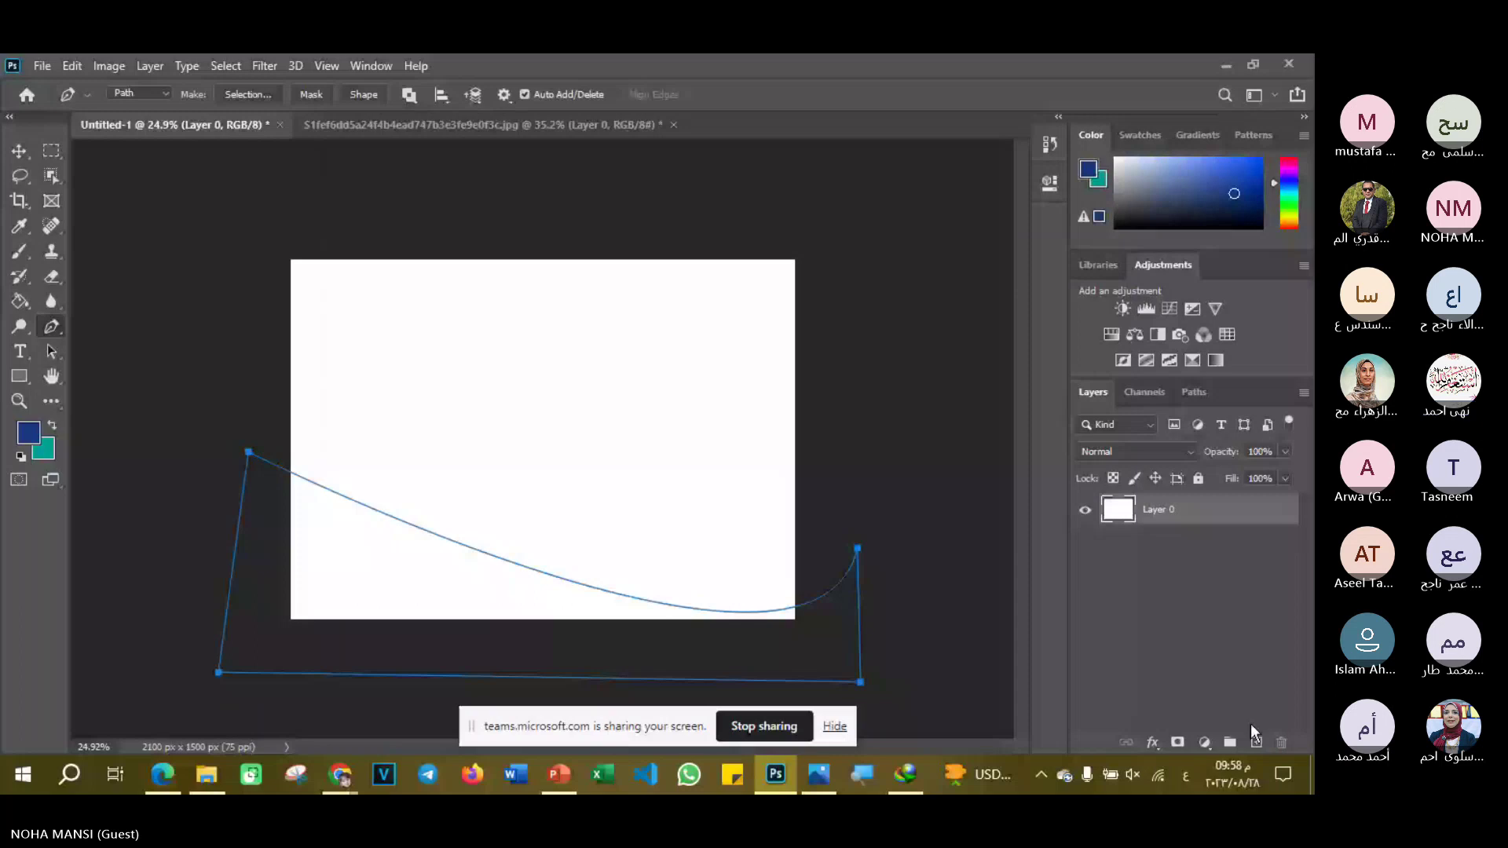
{"action": "left_click", "coordinate": [1256, 741]}
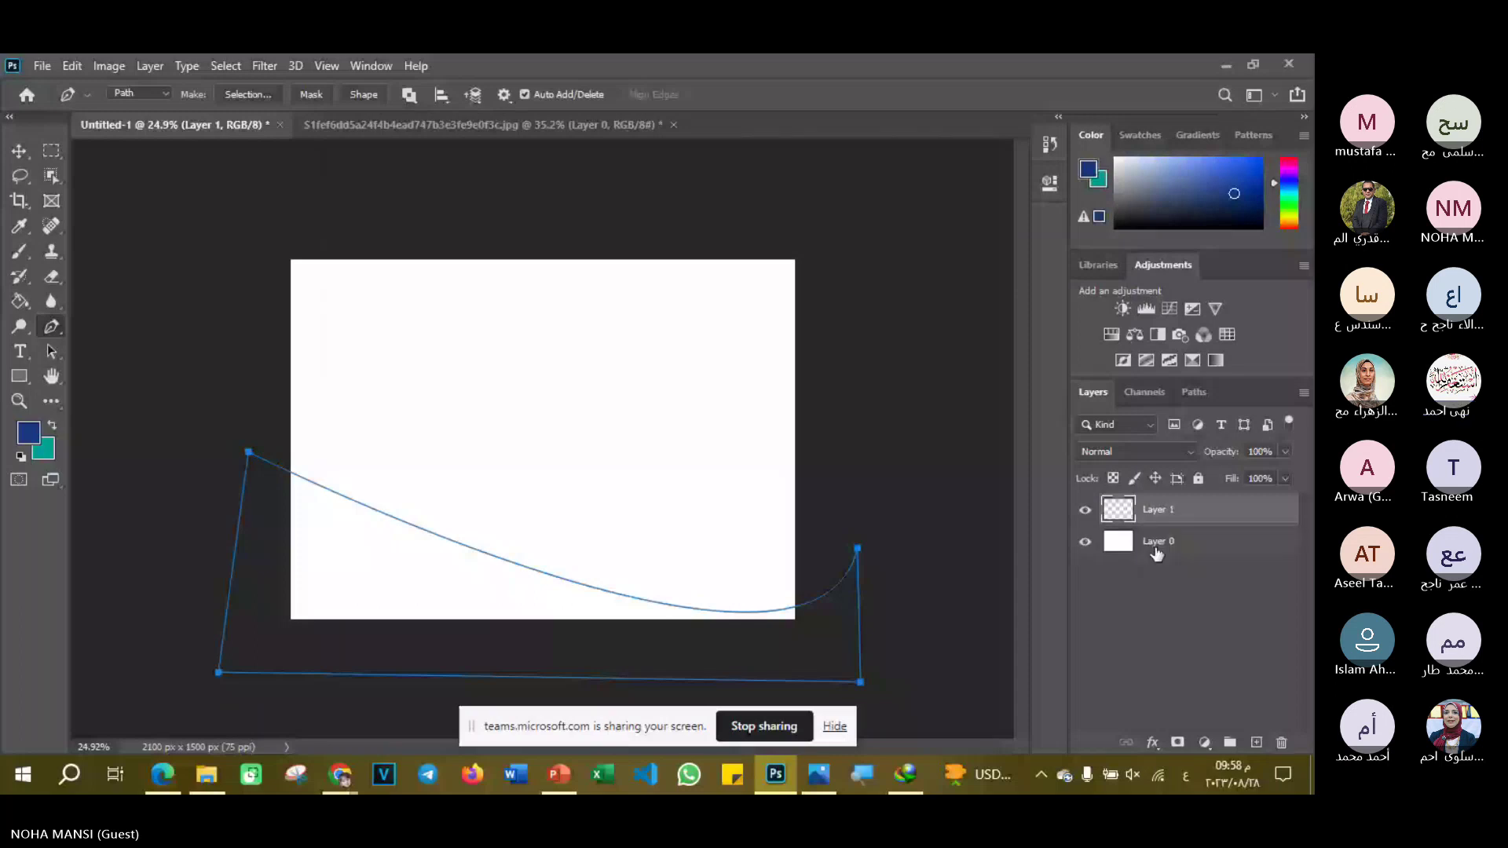
{"action": "key", "text": "ctrl+z"}
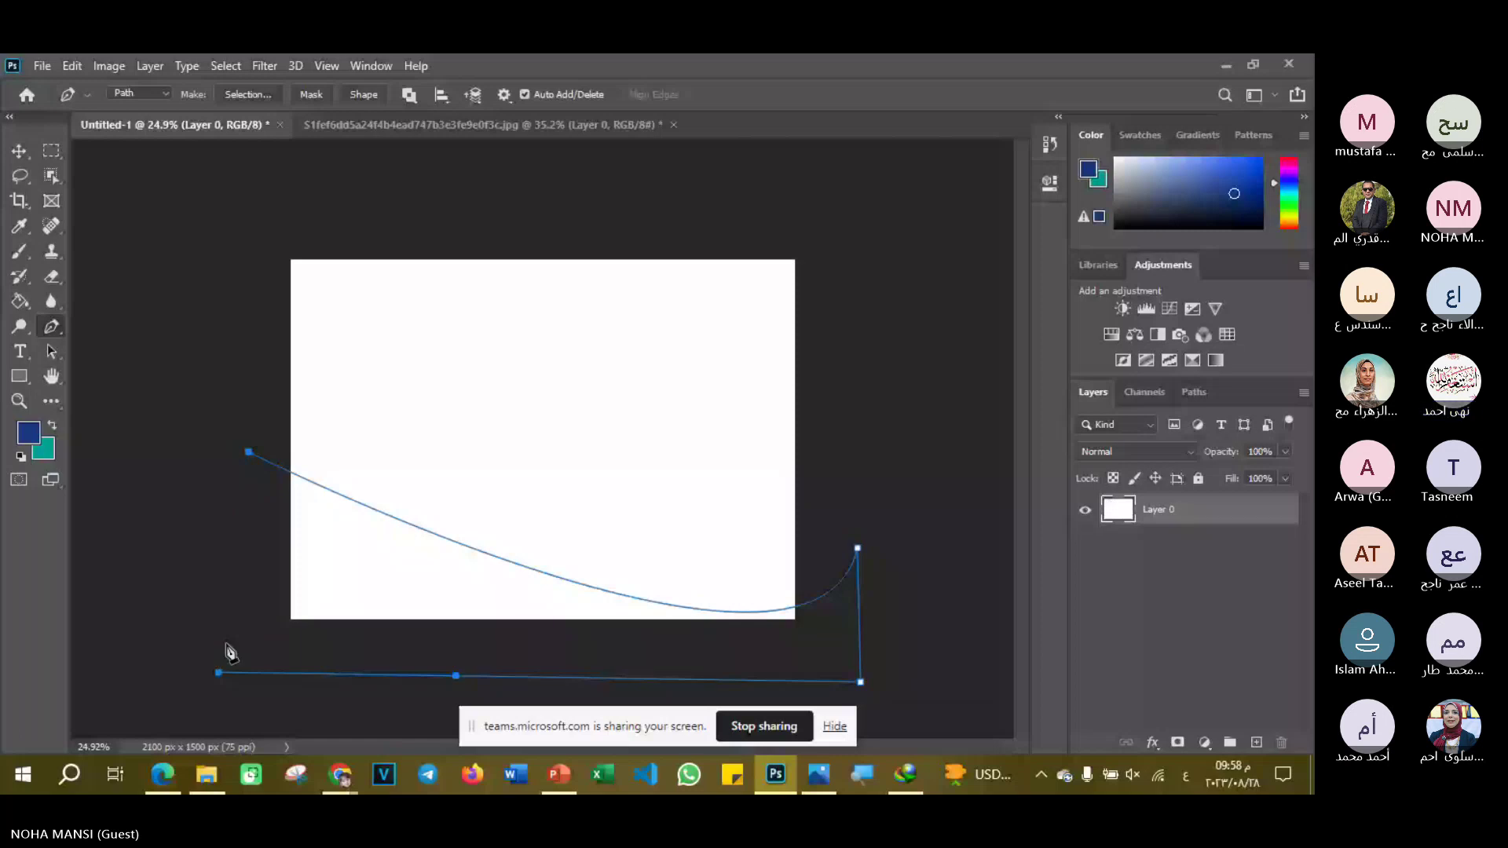
{"action": "key", "text": "ctrl+shift+z"}
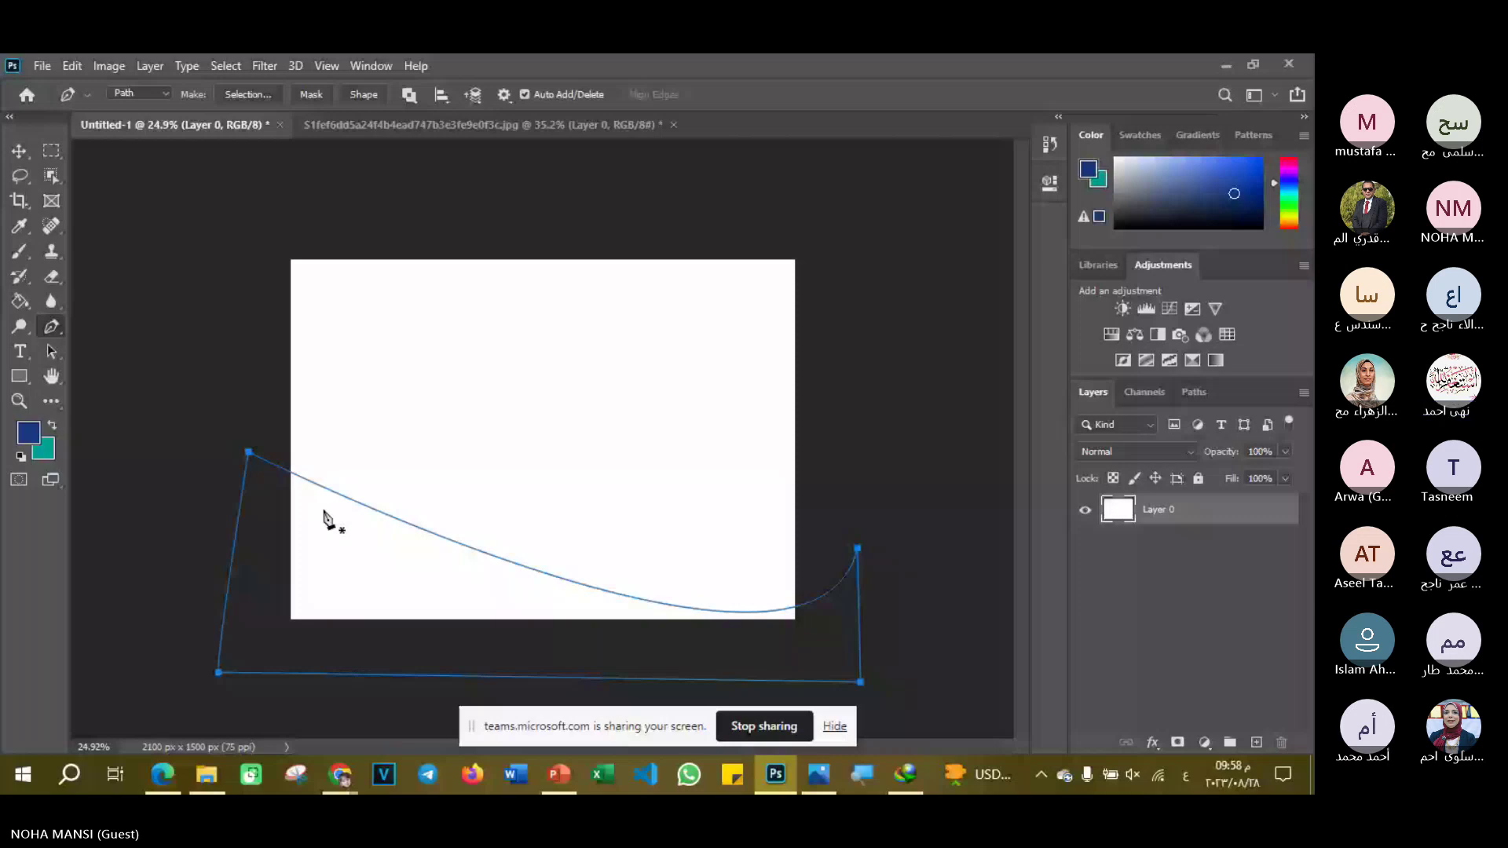
- On a new Layer 1, fill the wave path with the navy foreground colour and clear the selection
{"action": "key", "text": "ctrl+shift+alt+n"}
{"action": "right_click", "coordinate": [520, 586]}
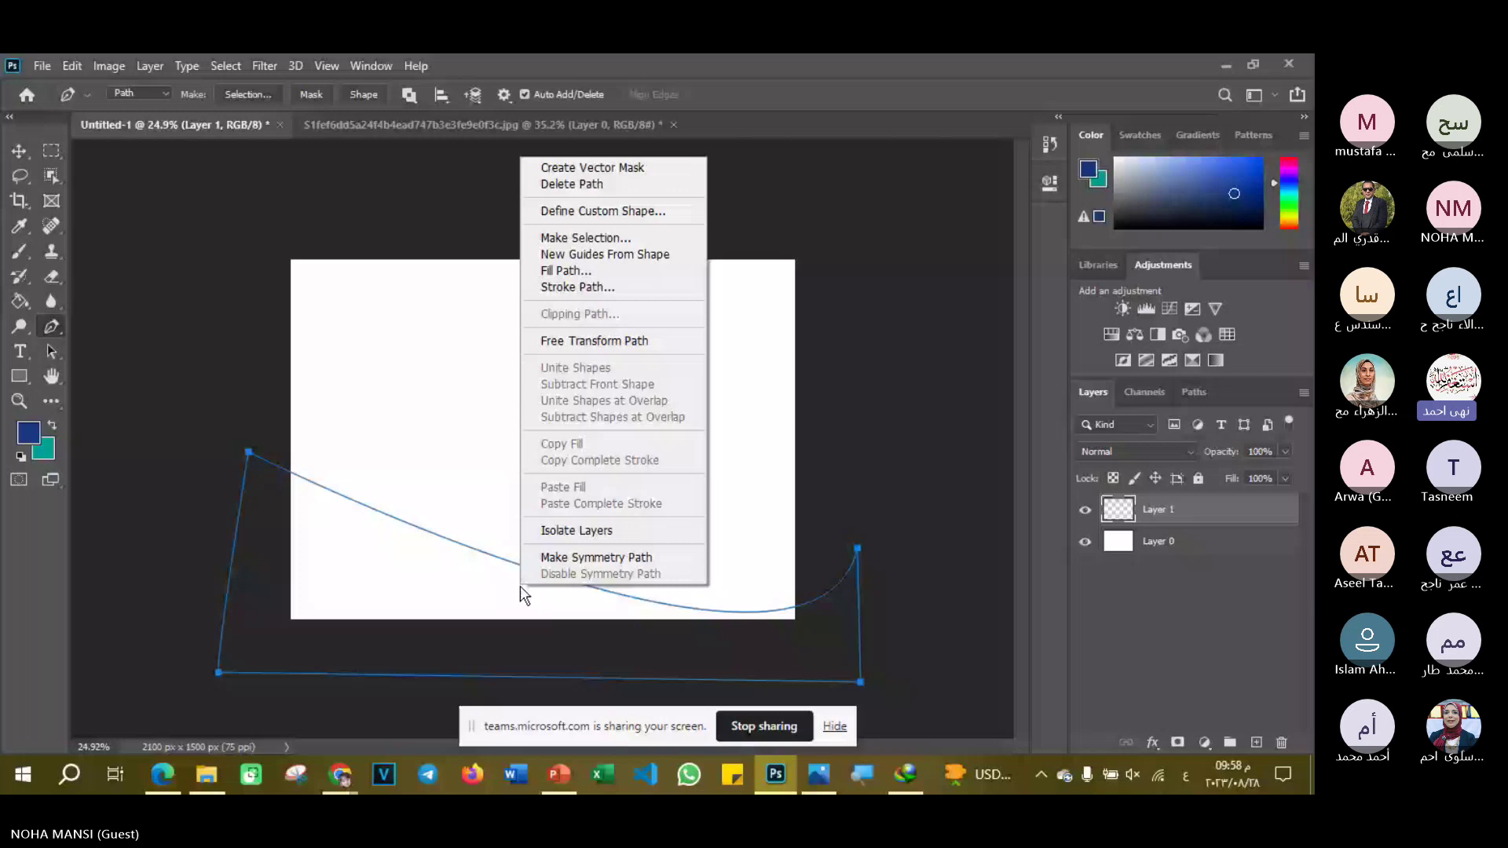
{"action": "left_click", "coordinate": [566, 271]}
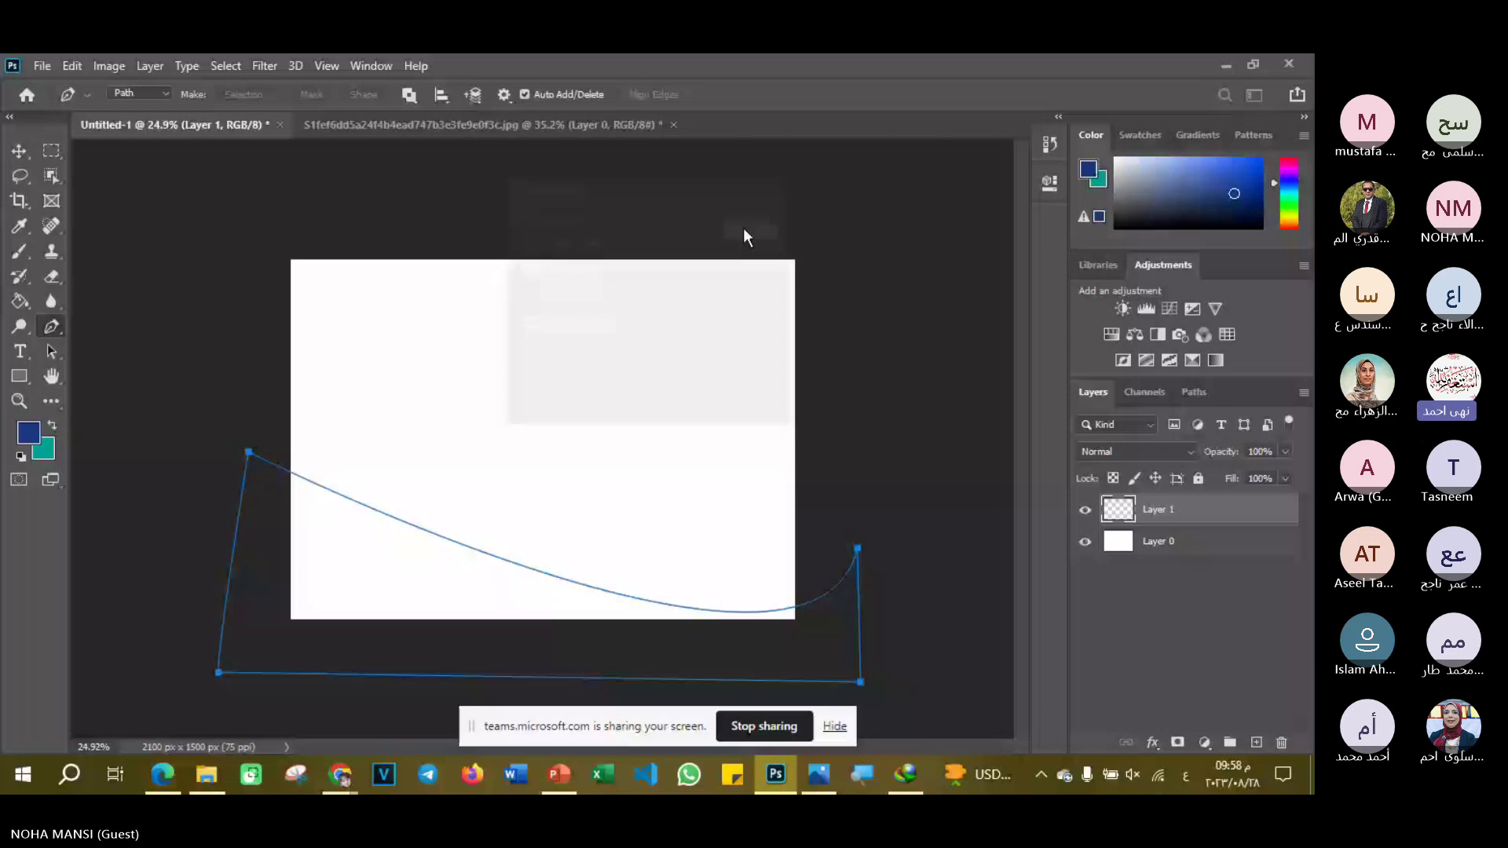
{"action": "left_click", "coordinate": [743, 228]}
{"action": "key", "text": "g"}
{"action": "left_click", "coordinate": [319, 535]}
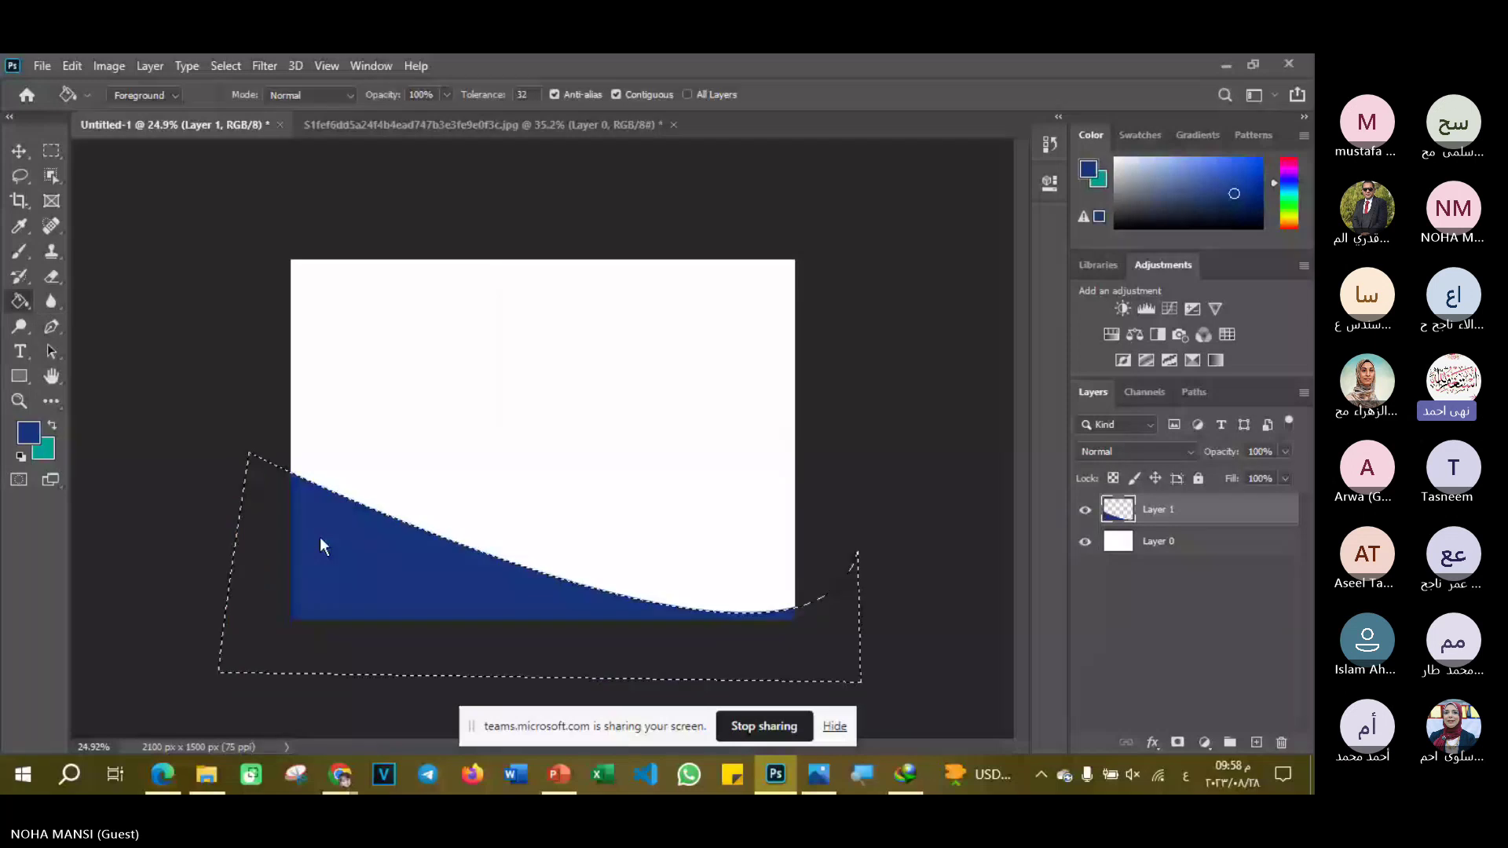
{"action": "key", "text": "ctrl+d"}
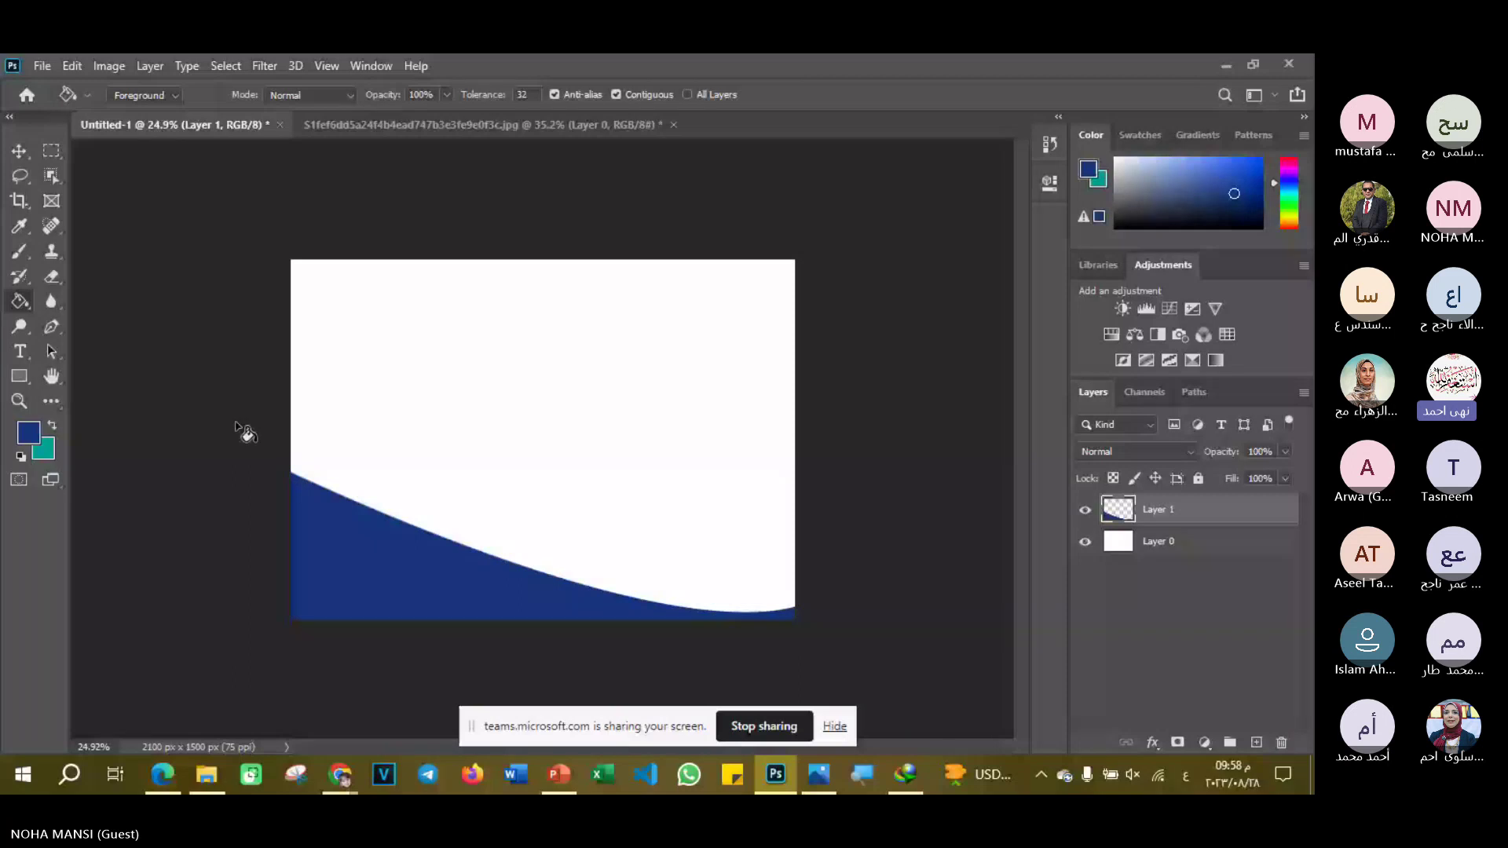
- Scale the navy wave on Layer 1 to about 121.37% and shift it slightly right
{"action": "key", "text": "v"}
{"action": "left_click_drag", "start_coordinate": [371, 549], "coordinate": [371, 531]}
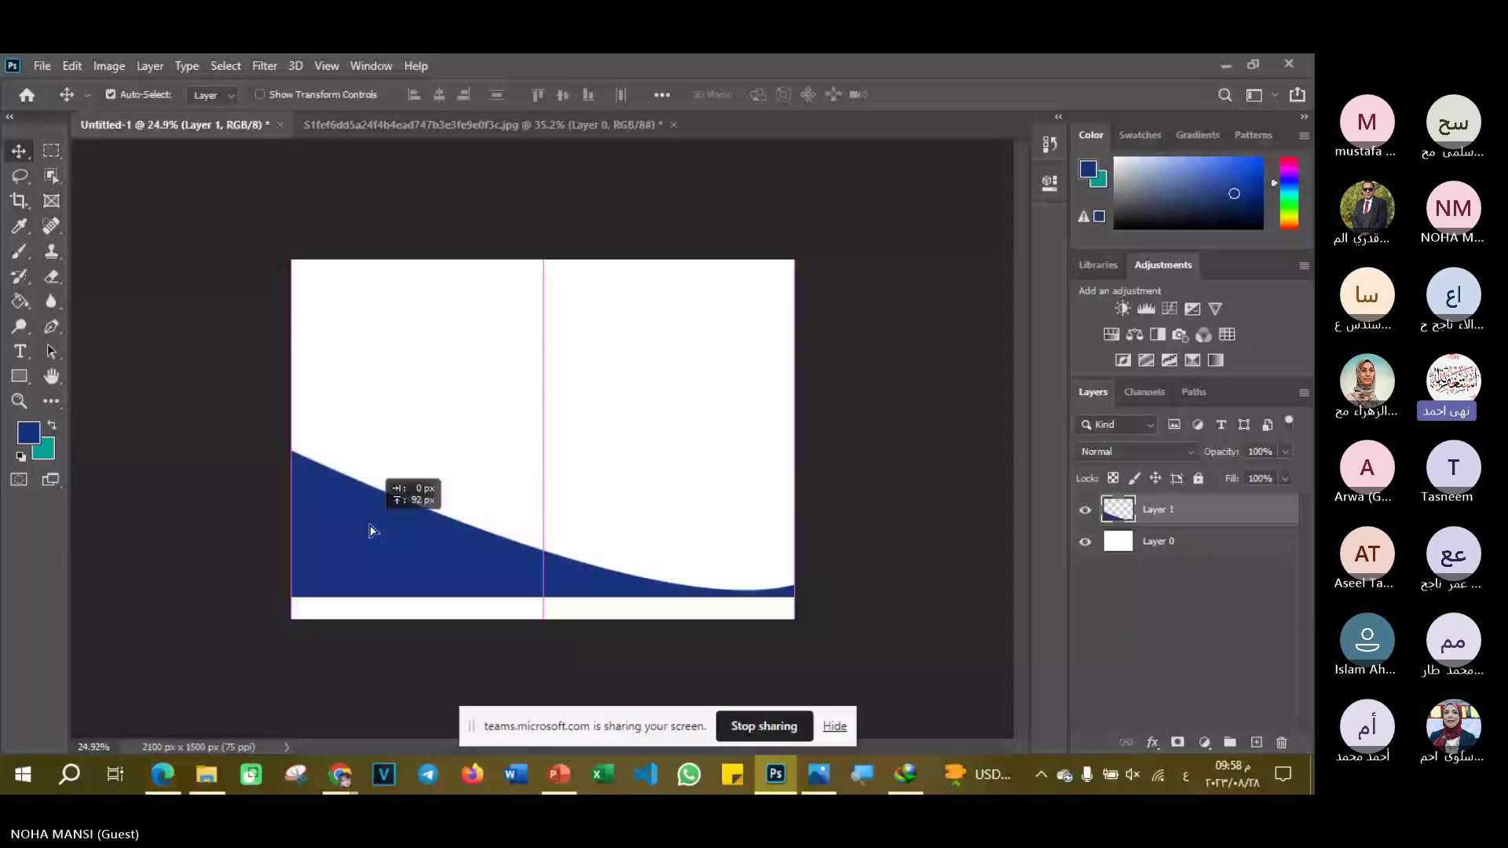
{"action": "left_click_drag", "start_coordinate": [373, 531], "coordinate": [372, 552]}
{"action": "key", "text": "ctrl+t"}
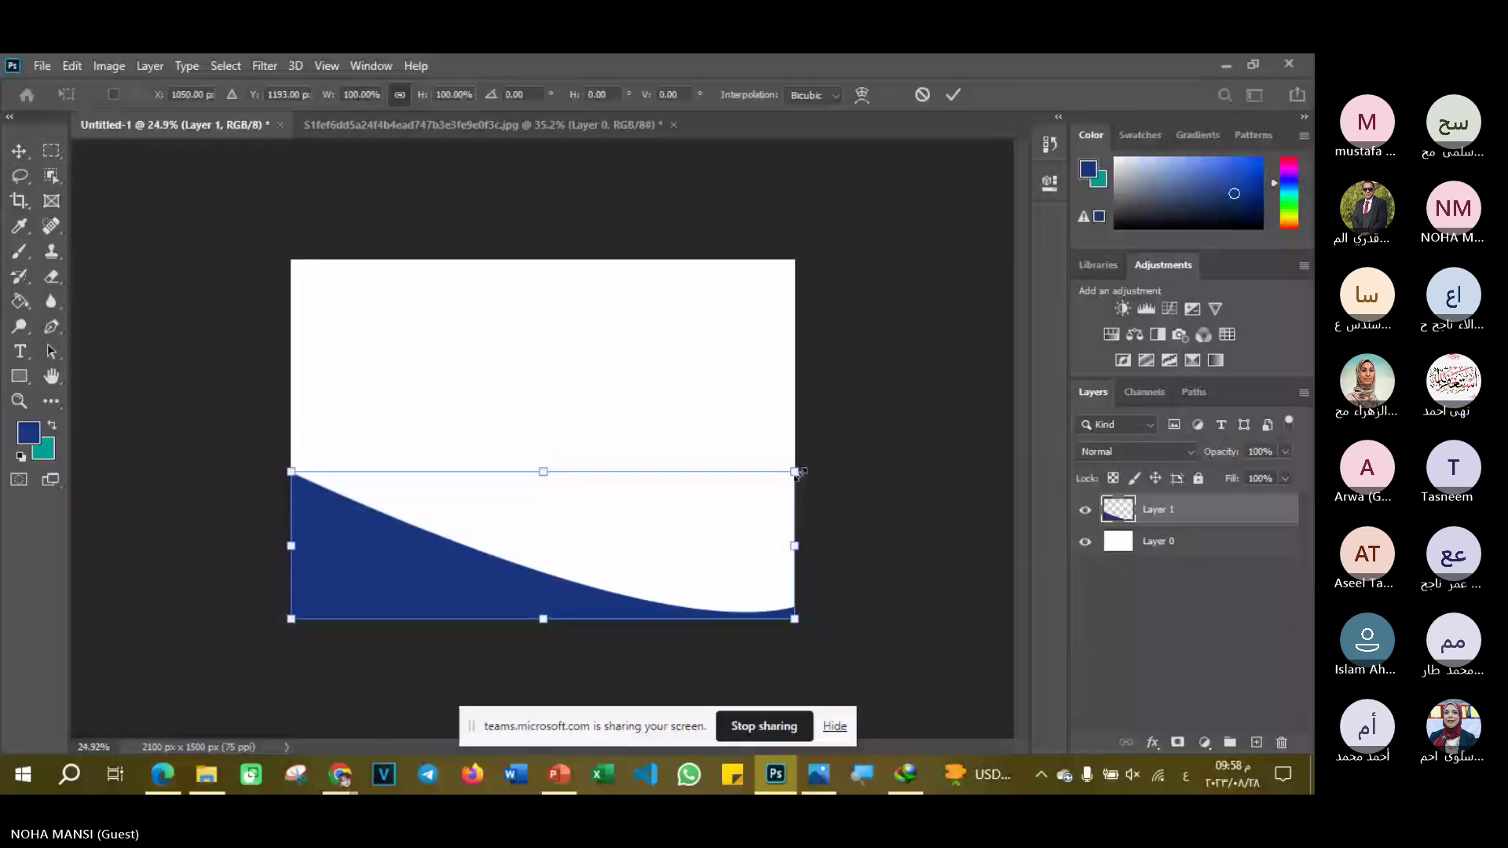
{"action": "left_click_drag", "start_coordinate": [798, 473], "coordinate": [872, 440]}
{"action": "left_click_drag", "start_coordinate": [427, 579], "coordinate": [452, 579]}
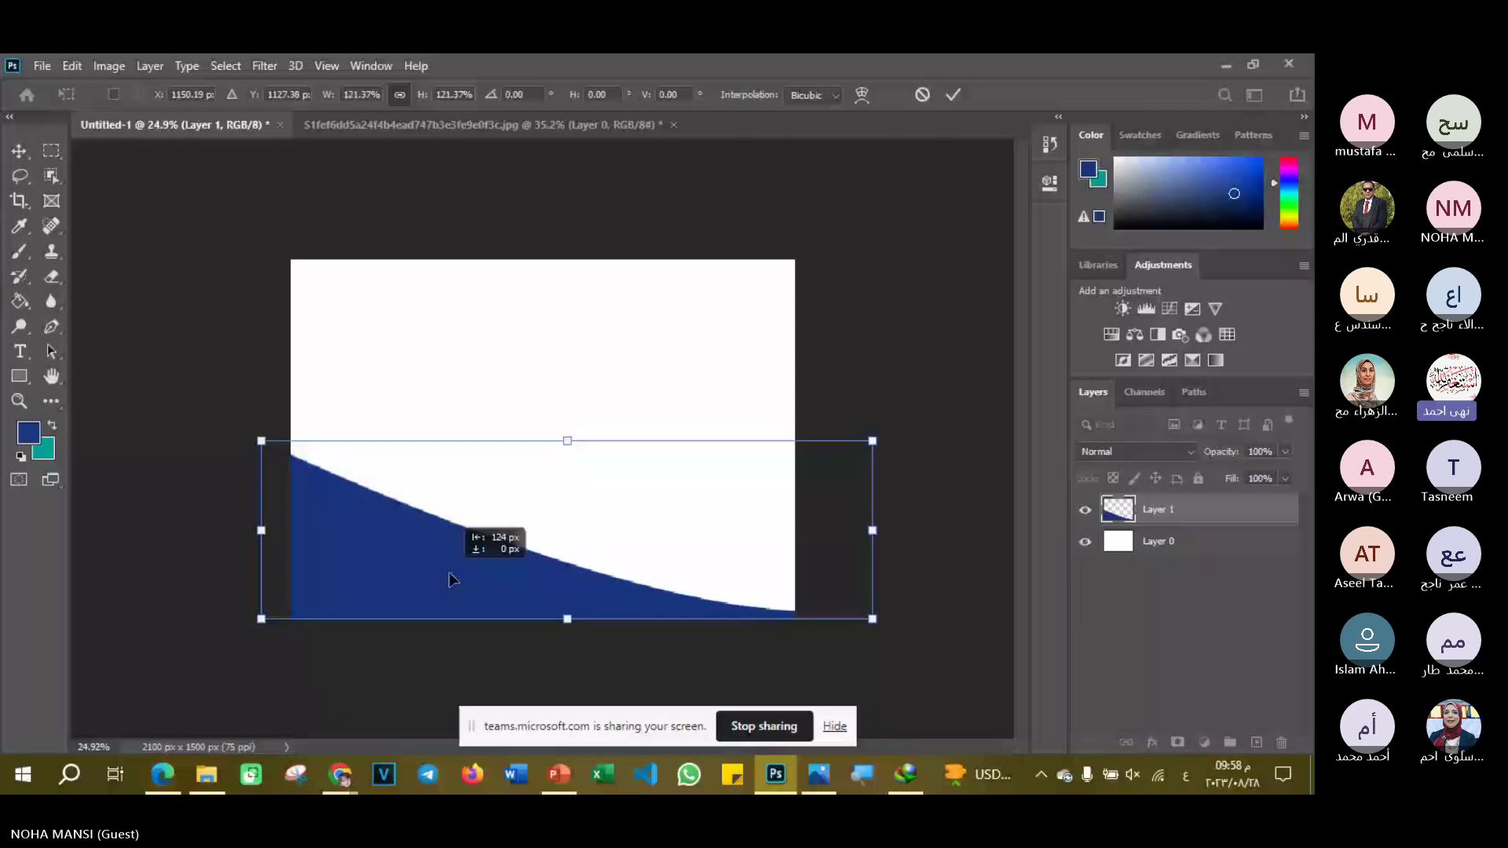
{"action": "left_click_drag", "start_coordinate": [452, 579], "coordinate": [469, 577]}
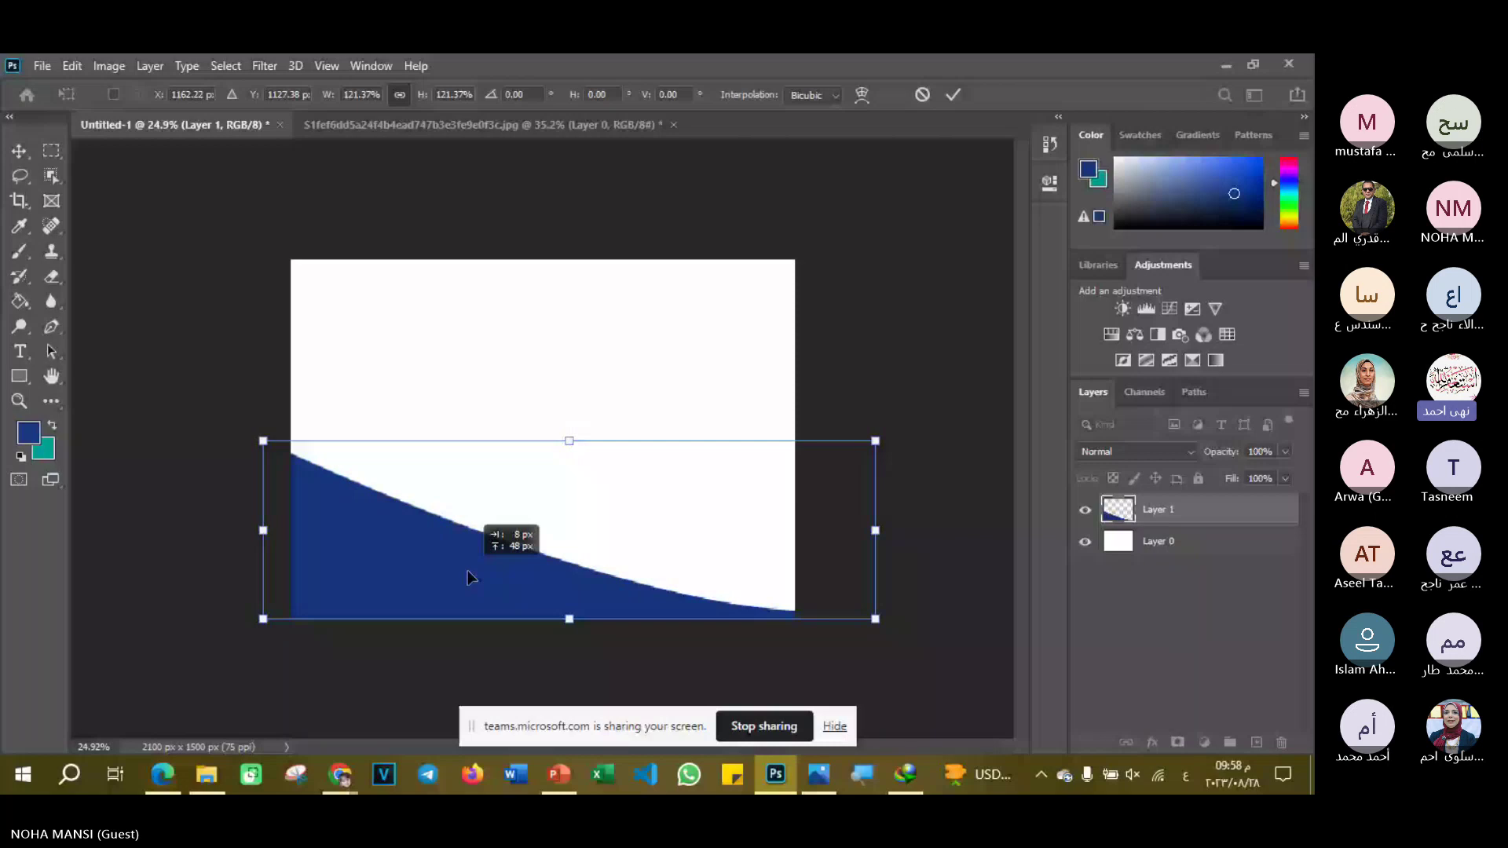
- Commit the scale and fill a duplicated Layer 1 copy with light blue
{"action": "key", "text": "Return"}
{"action": "right_click", "coordinate": [1197, 512]}
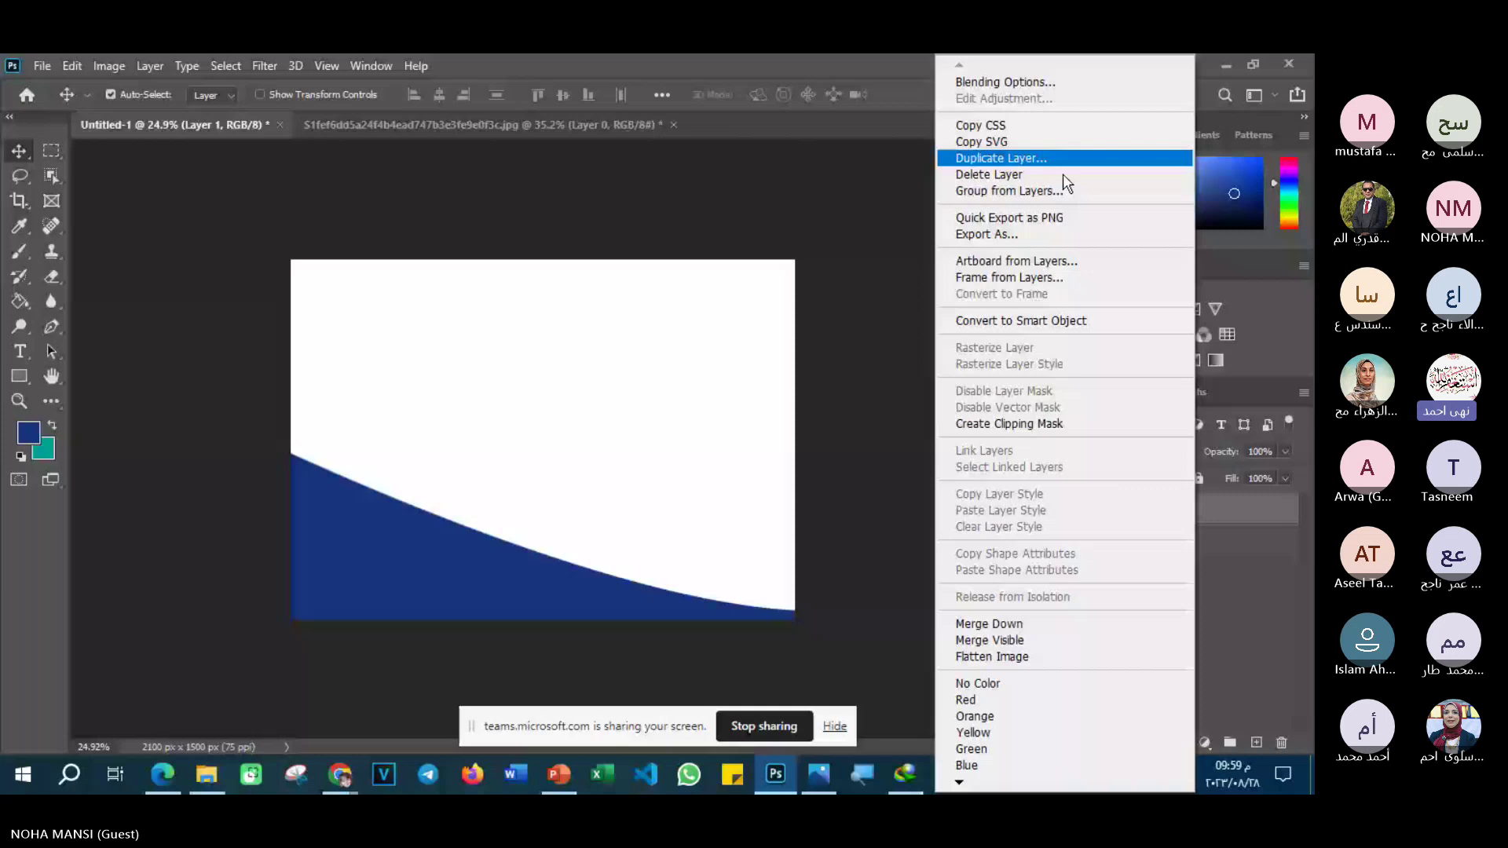
{"action": "left_click", "coordinate": [1060, 159]}
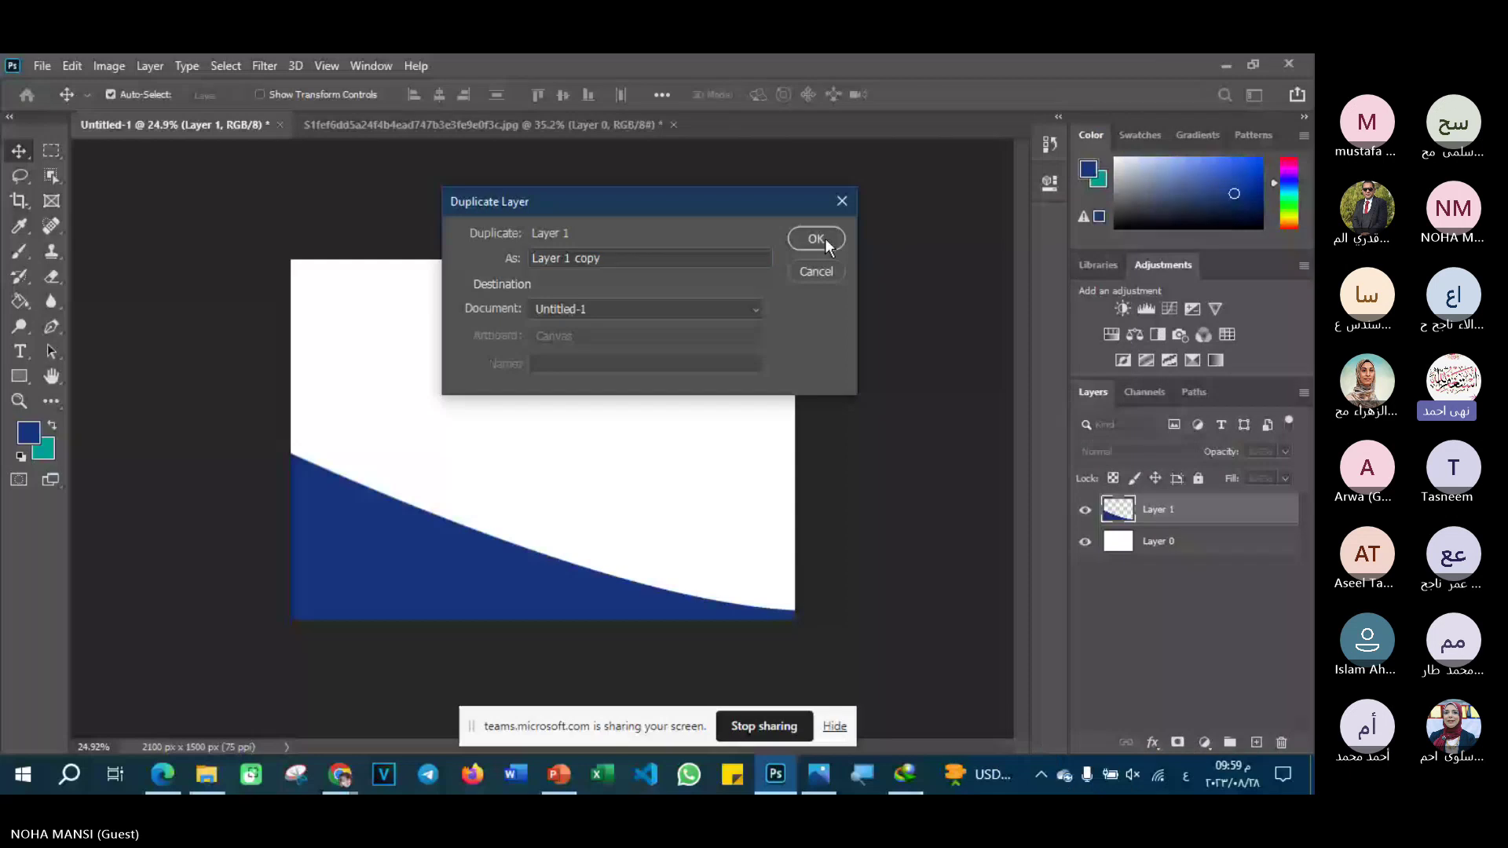
{"action": "left_click", "coordinate": [817, 239]}
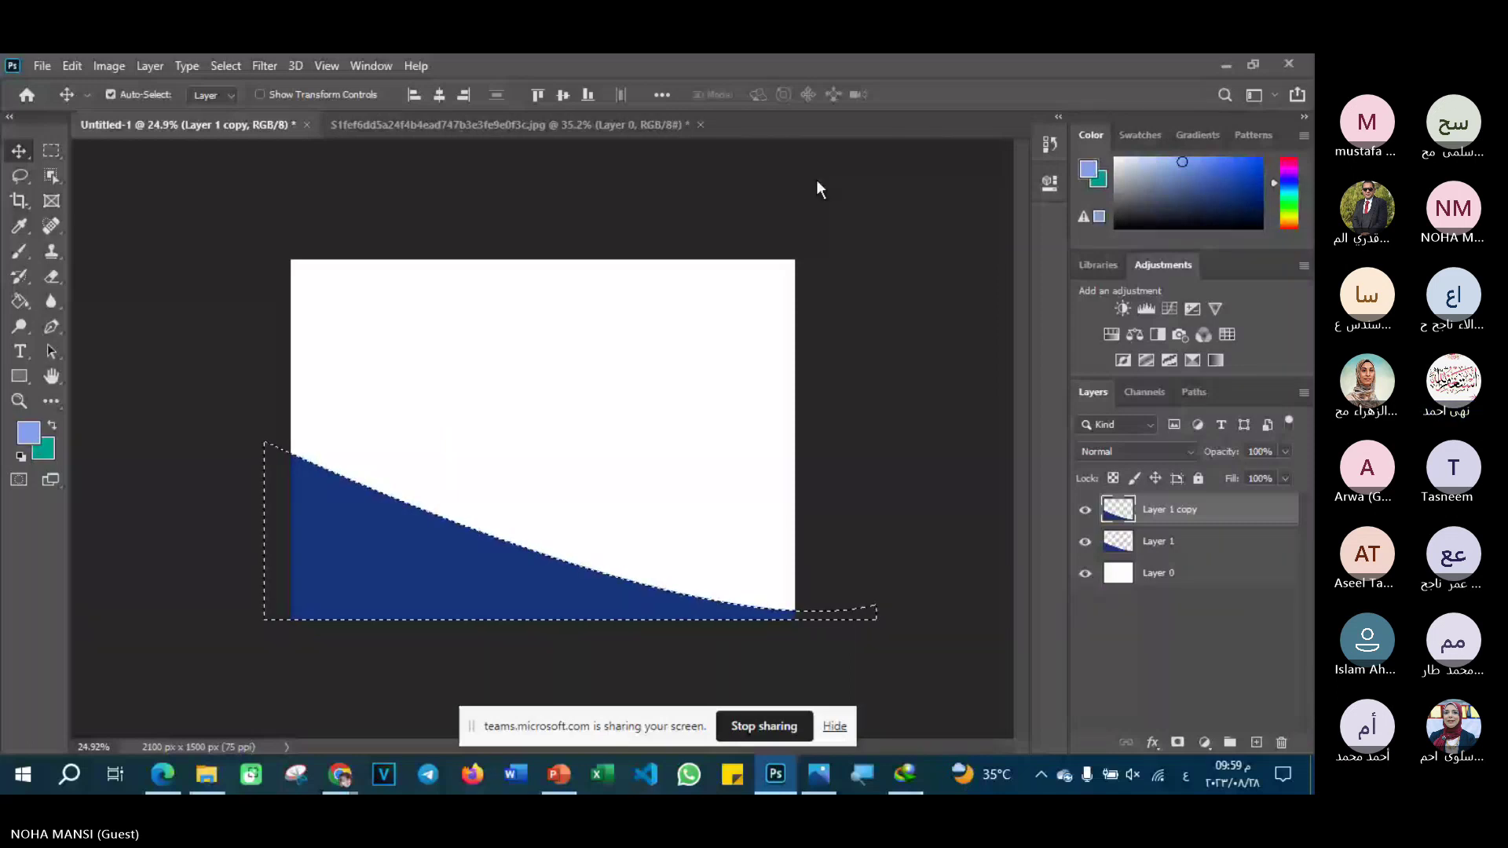
{"action": "key", "text": "g"}
{"action": "left_click", "coordinate": [330, 503]}
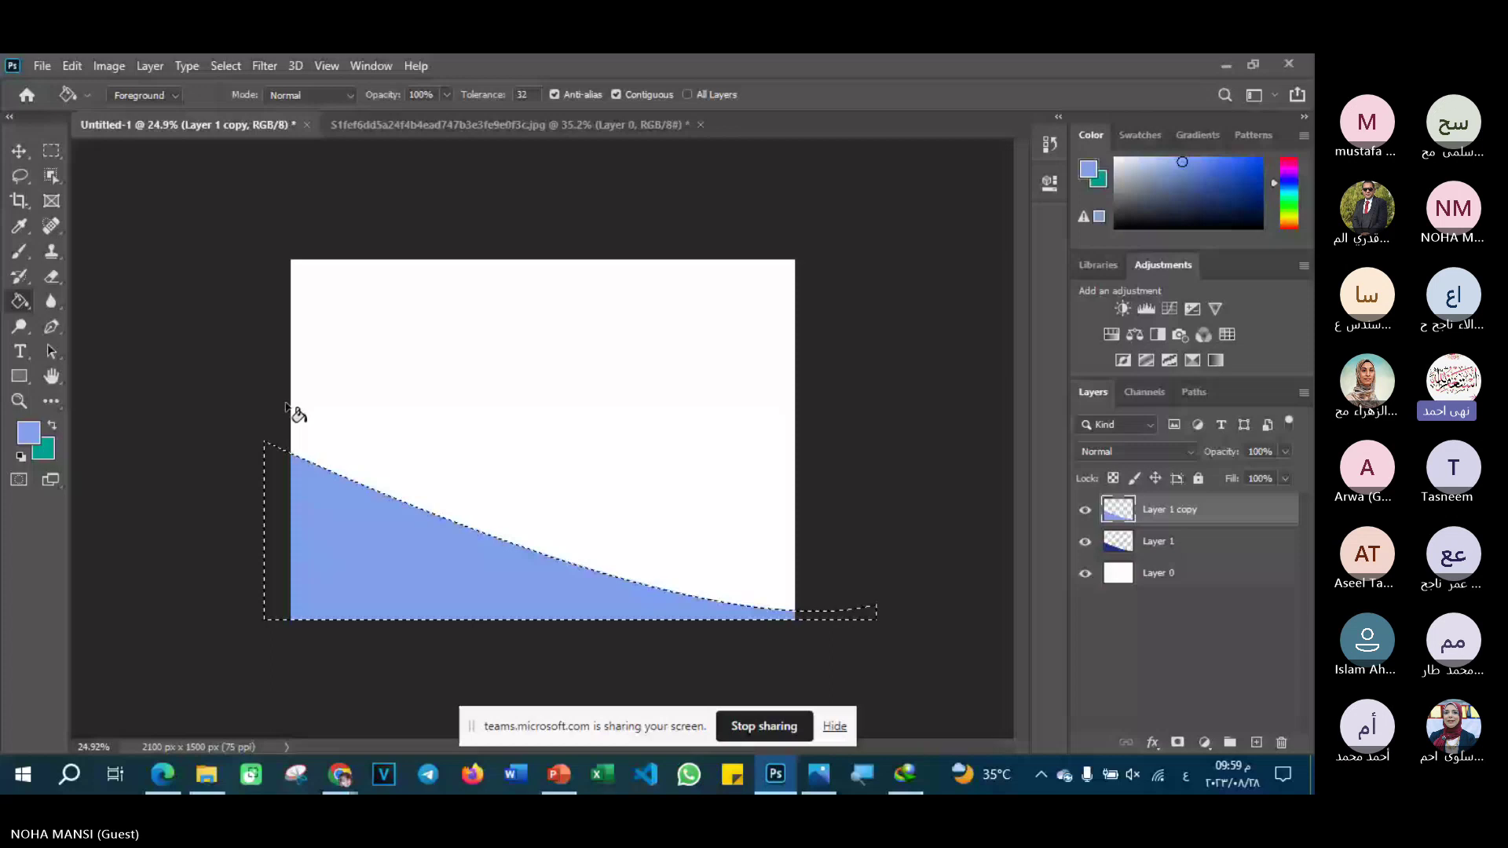
{"action": "key", "text": "ctrl+d"}
- Place Layer 1 copy beneath the navy wave and offset the navy layer to reveal a light-blue band
{"action": "left_click_drag", "start_coordinate": [1170, 509], "coordinate": [1193, 533]}
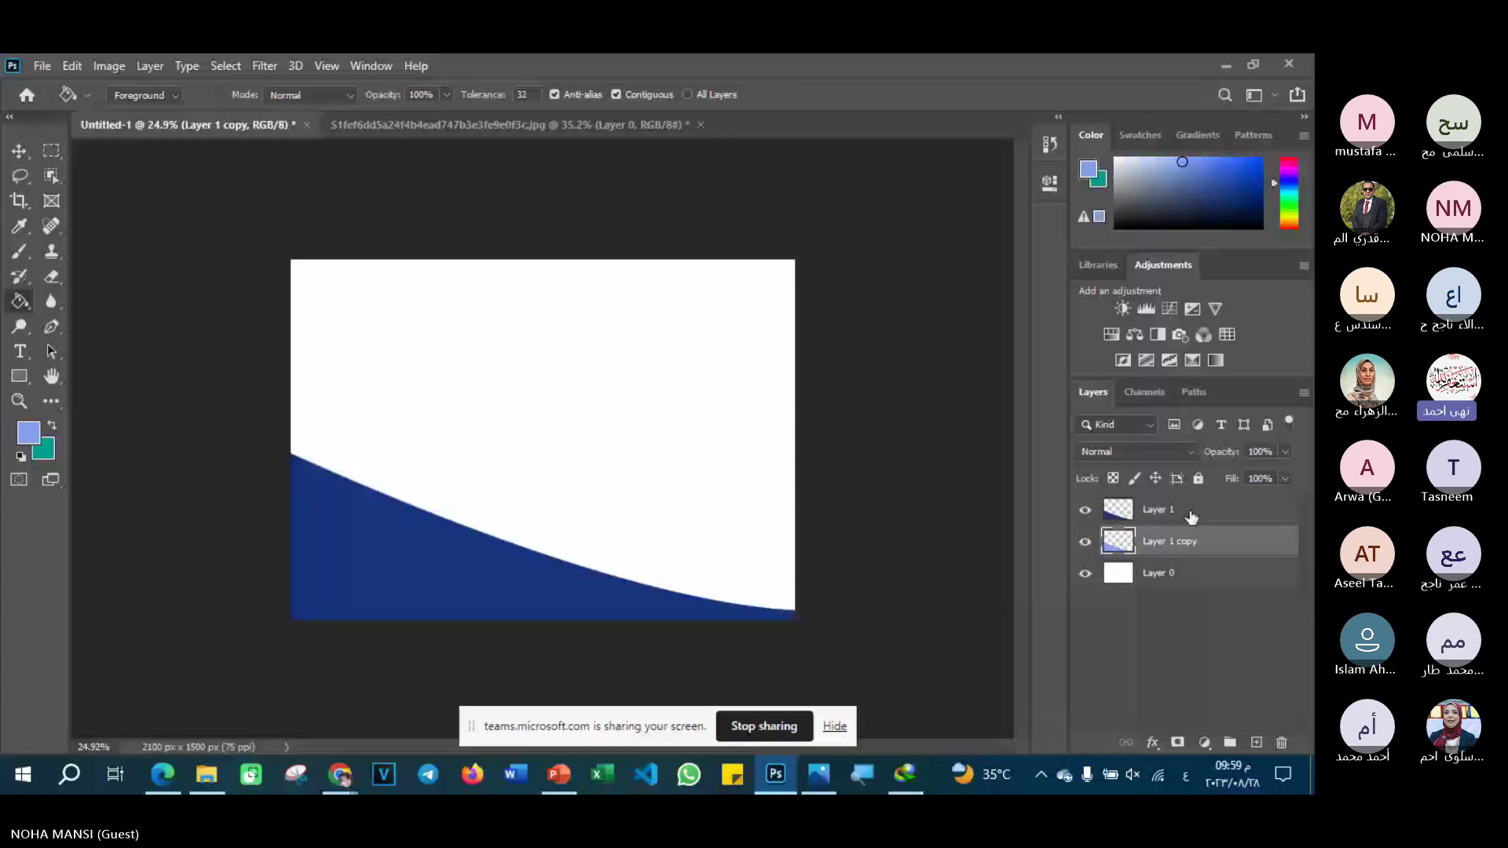
{"action": "left_click", "coordinate": [1191, 513]}
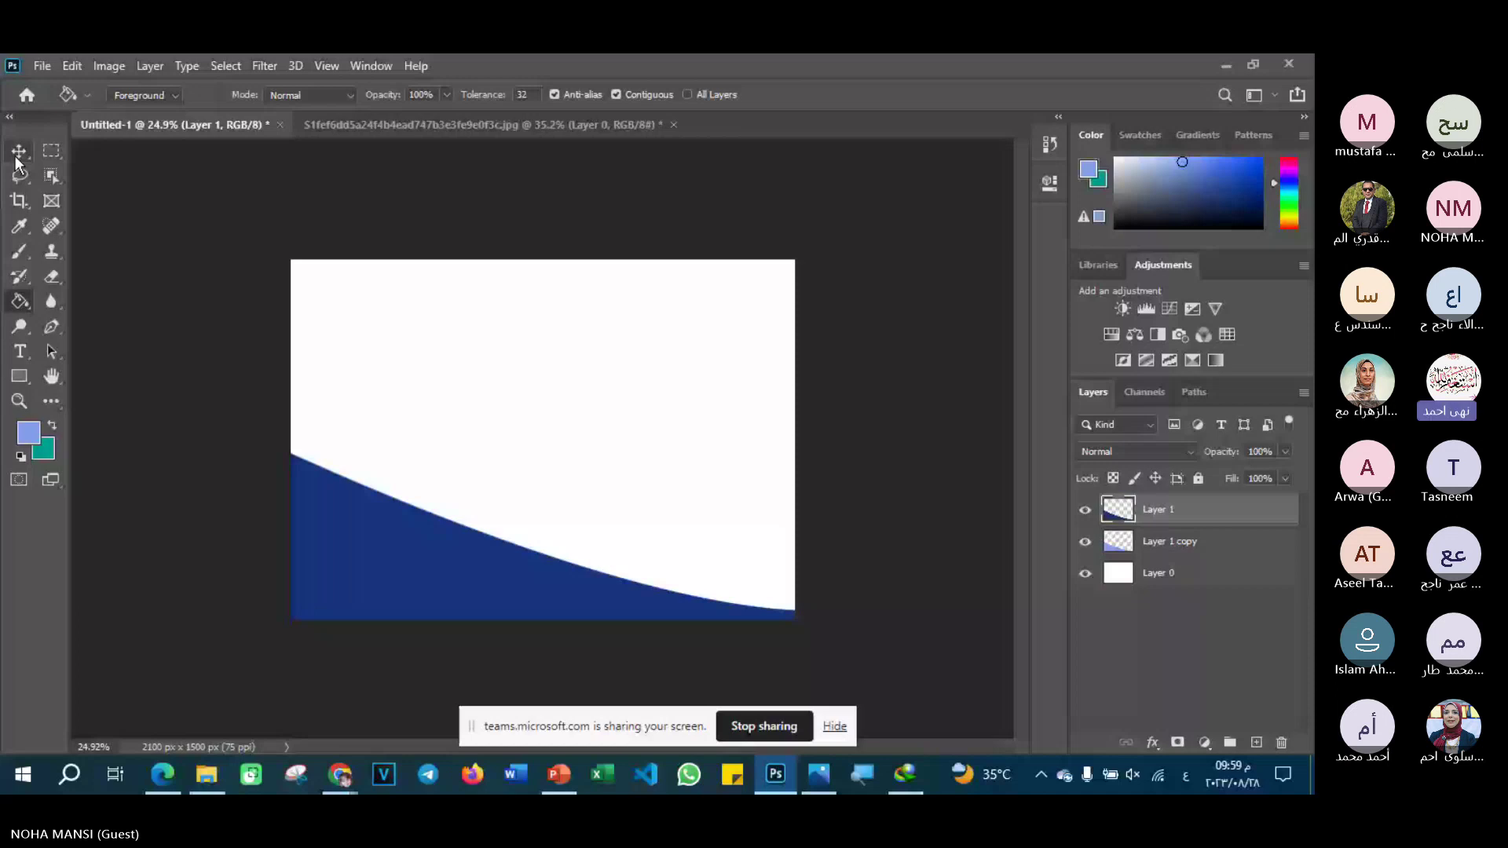
{"action": "left_click", "coordinate": [18, 154]}
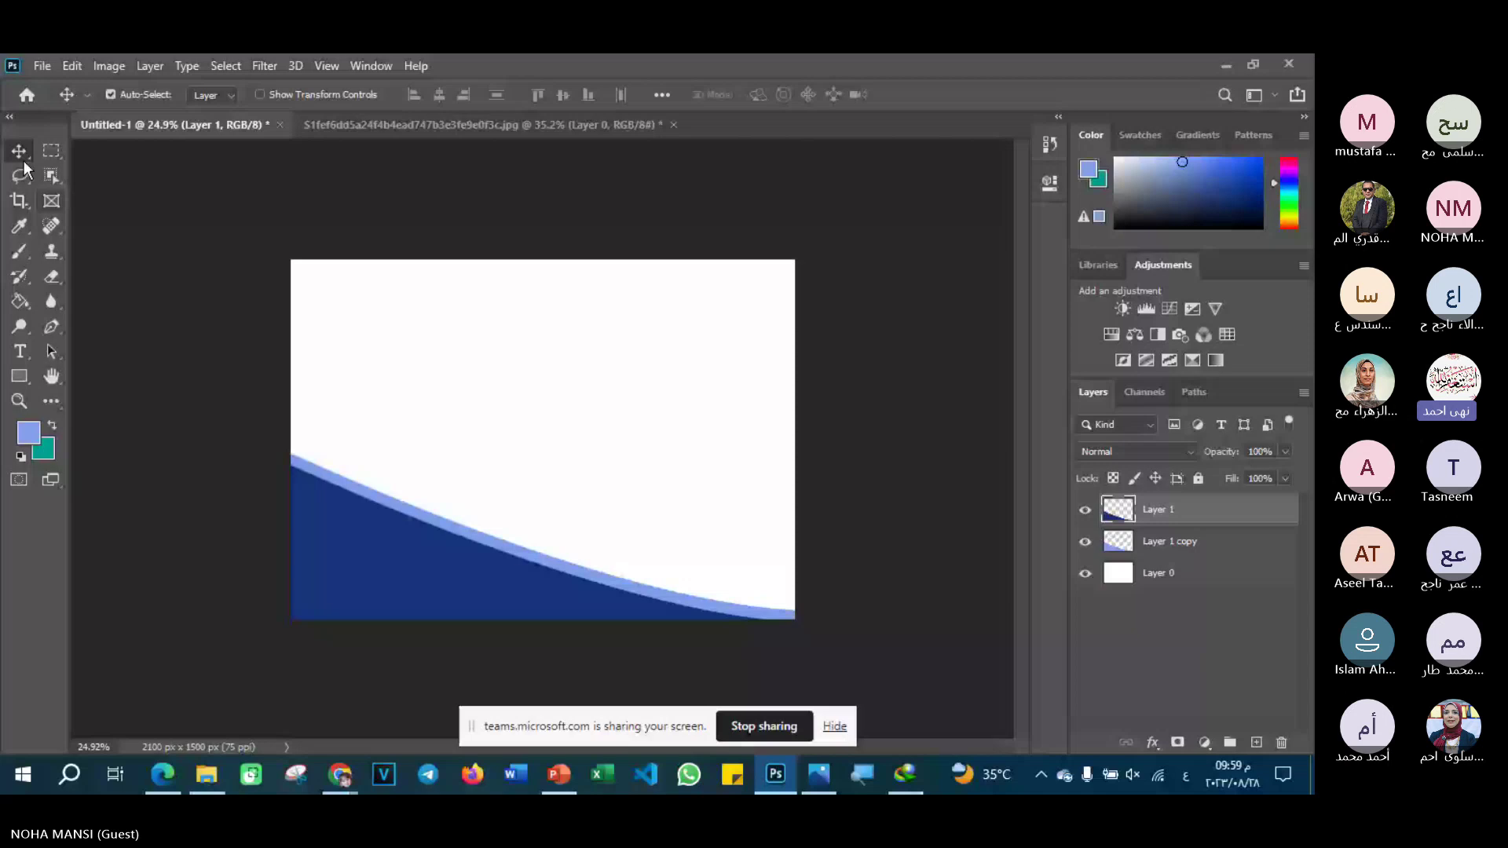
{"action": "left_click", "coordinate": [19, 351]}
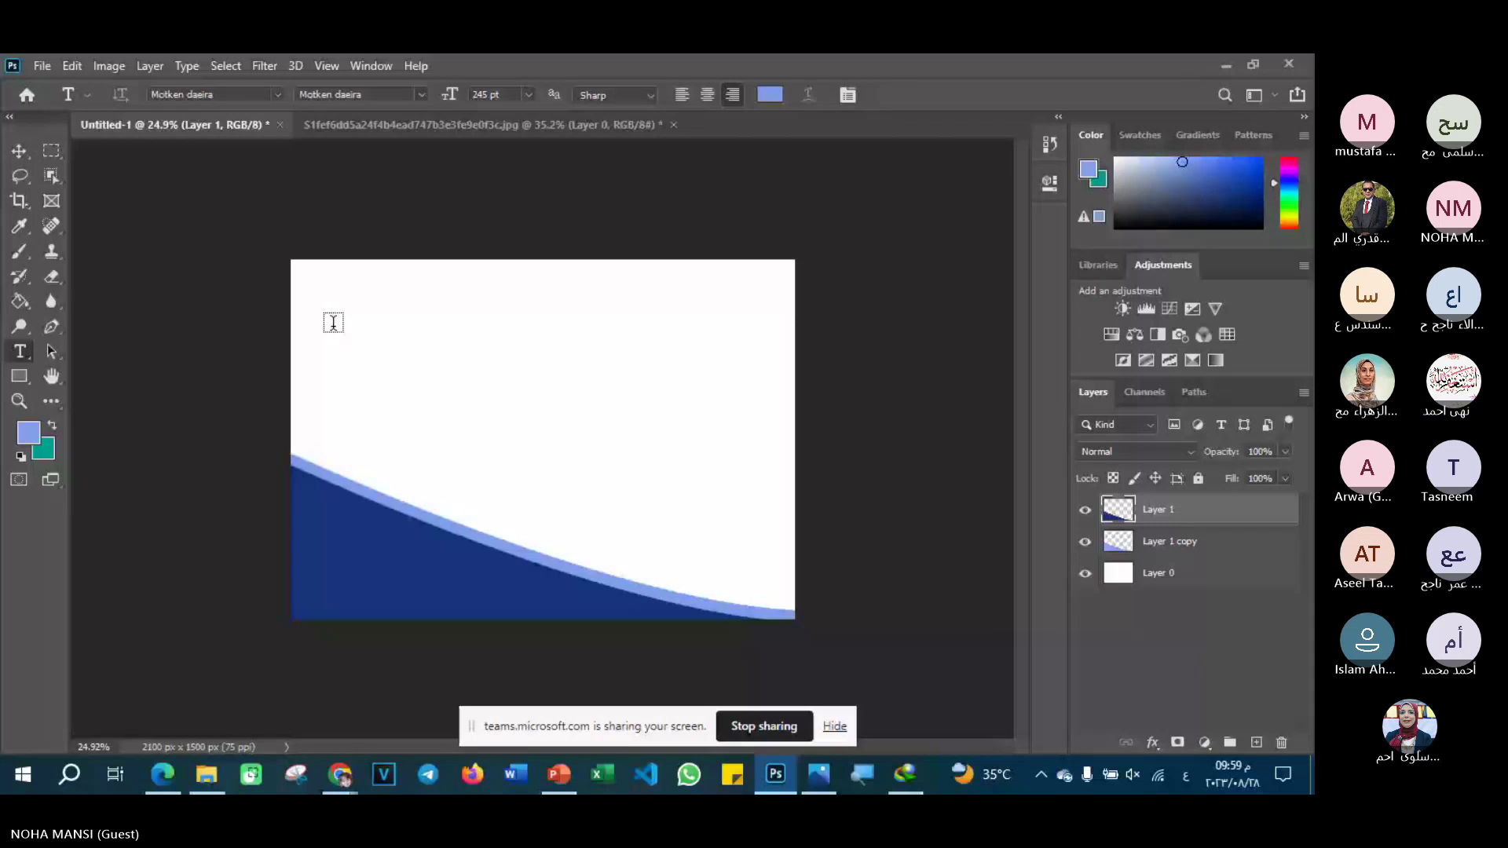
- Draw a text box near the canvas top-left and set the text colour to dark blue #18357f
{"action": "left_click_drag", "start_coordinate": [335, 301], "coordinate": [608, 343]}
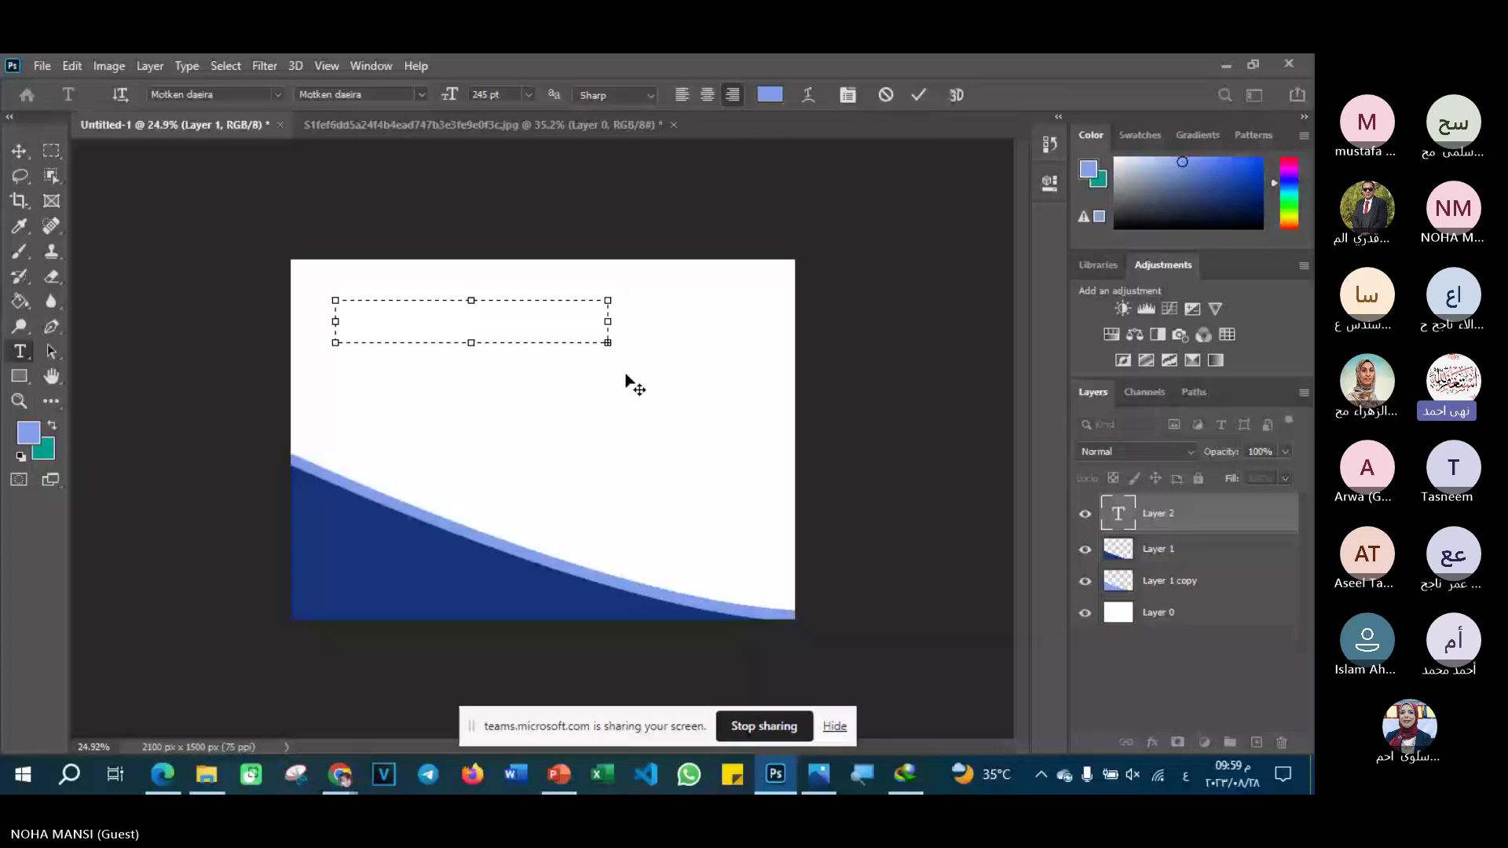
{"action": "left_click", "coordinate": [28, 432]}
{"action": "left_click", "coordinate": [602, 309]}
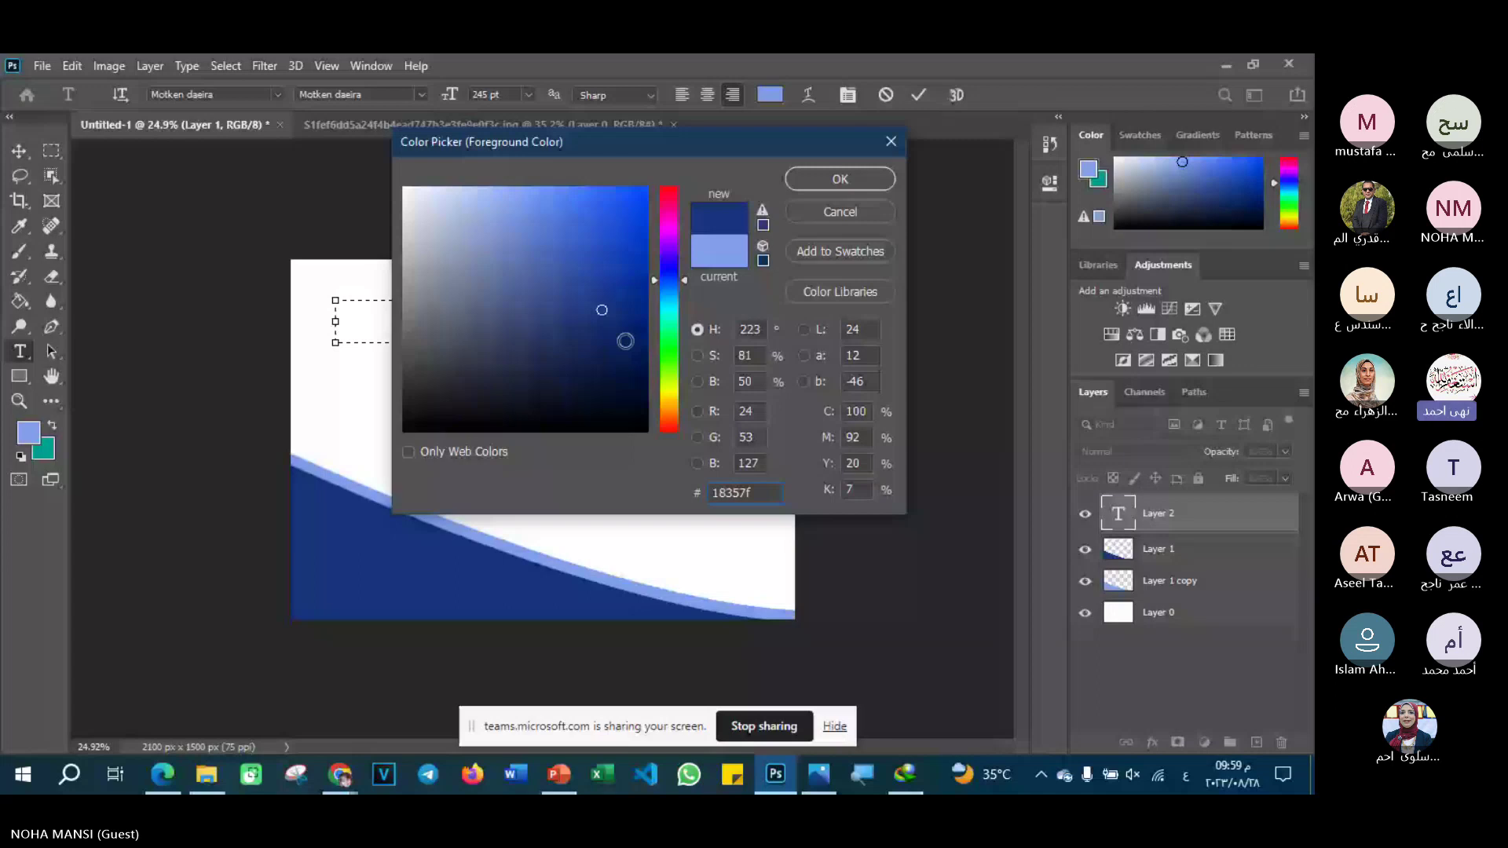
{"action": "key", "text": "Return"}
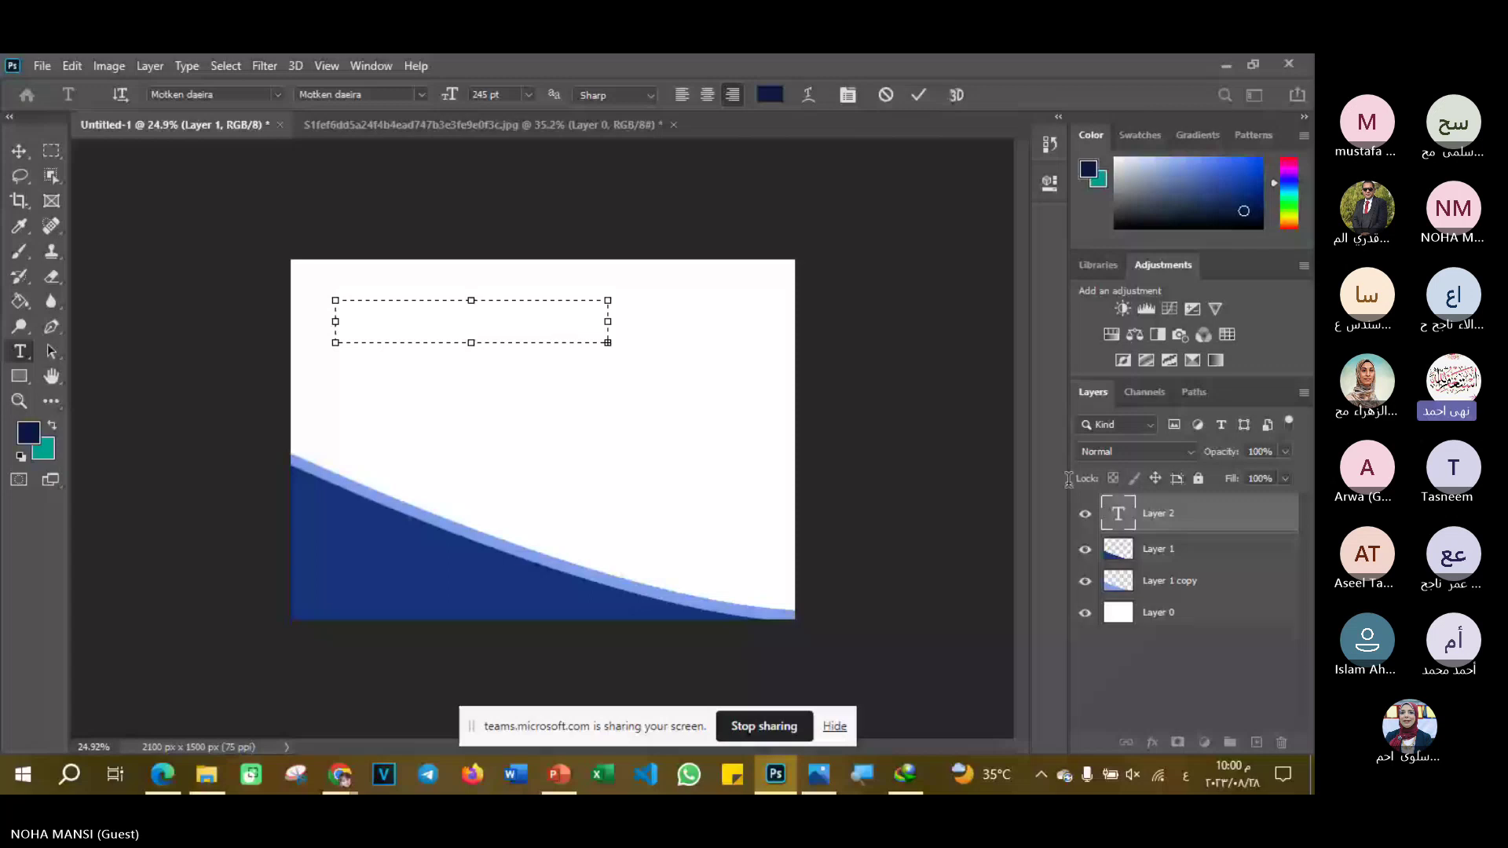
{"action": "left_click", "coordinate": [917, 95]}
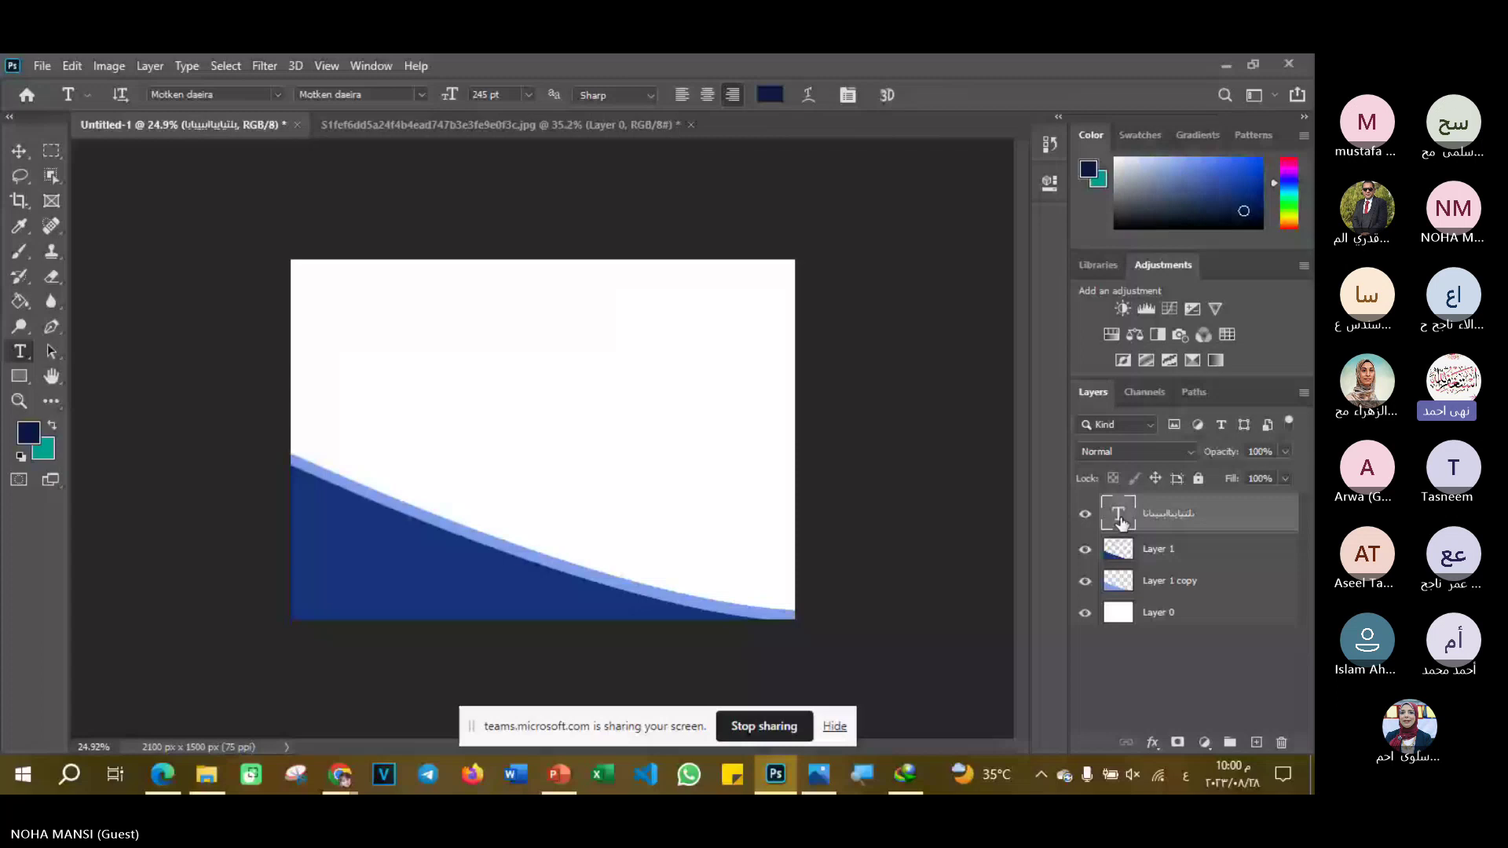
- Delete that first type layer and start a fresh empty text box near the top
{"action": "double_click", "coordinate": [1120, 517]}
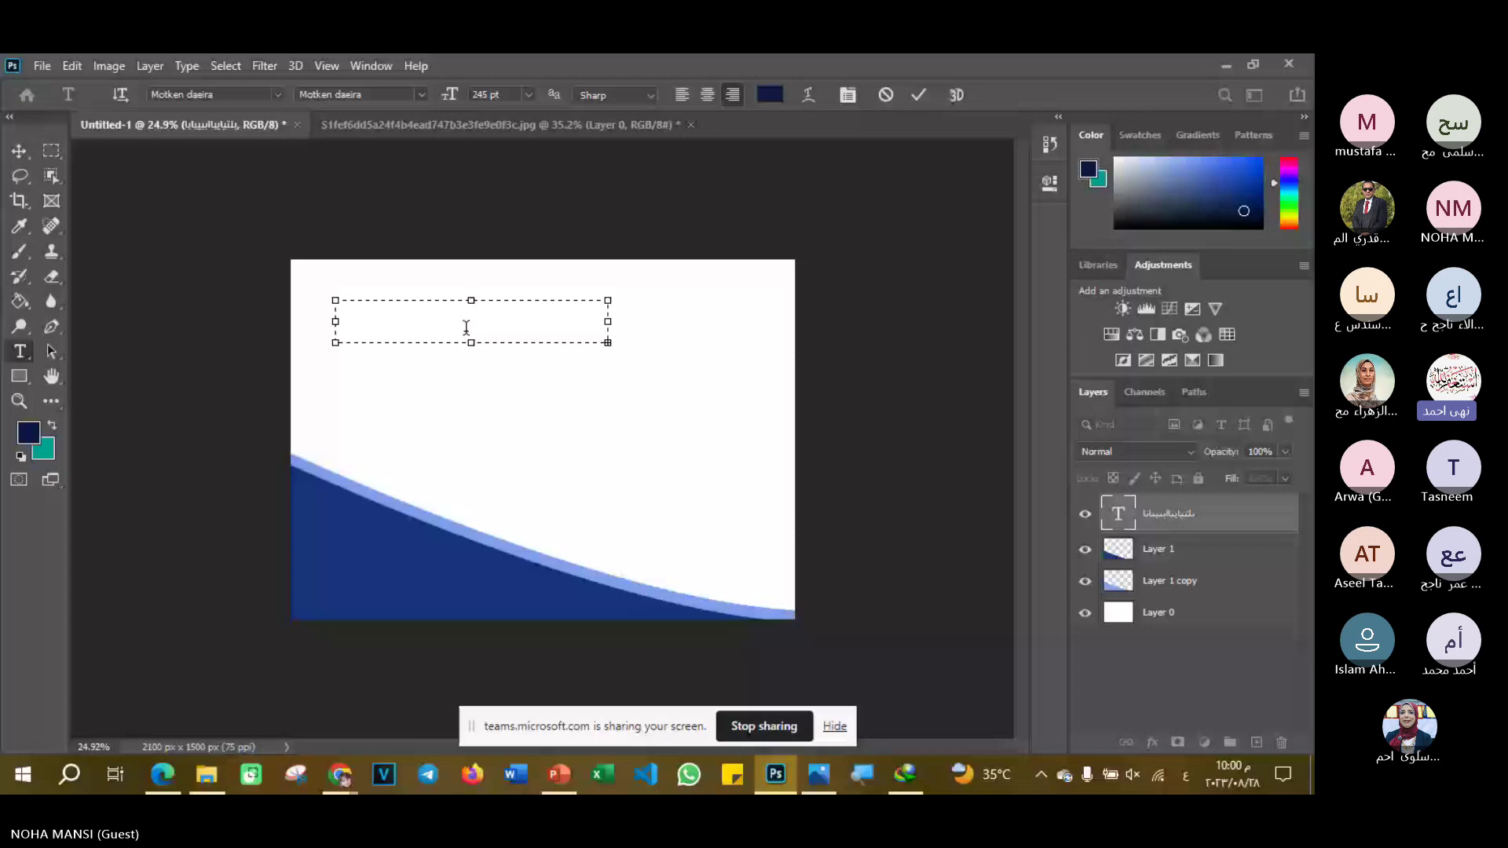
{"action": "key", "text": "Delete"}
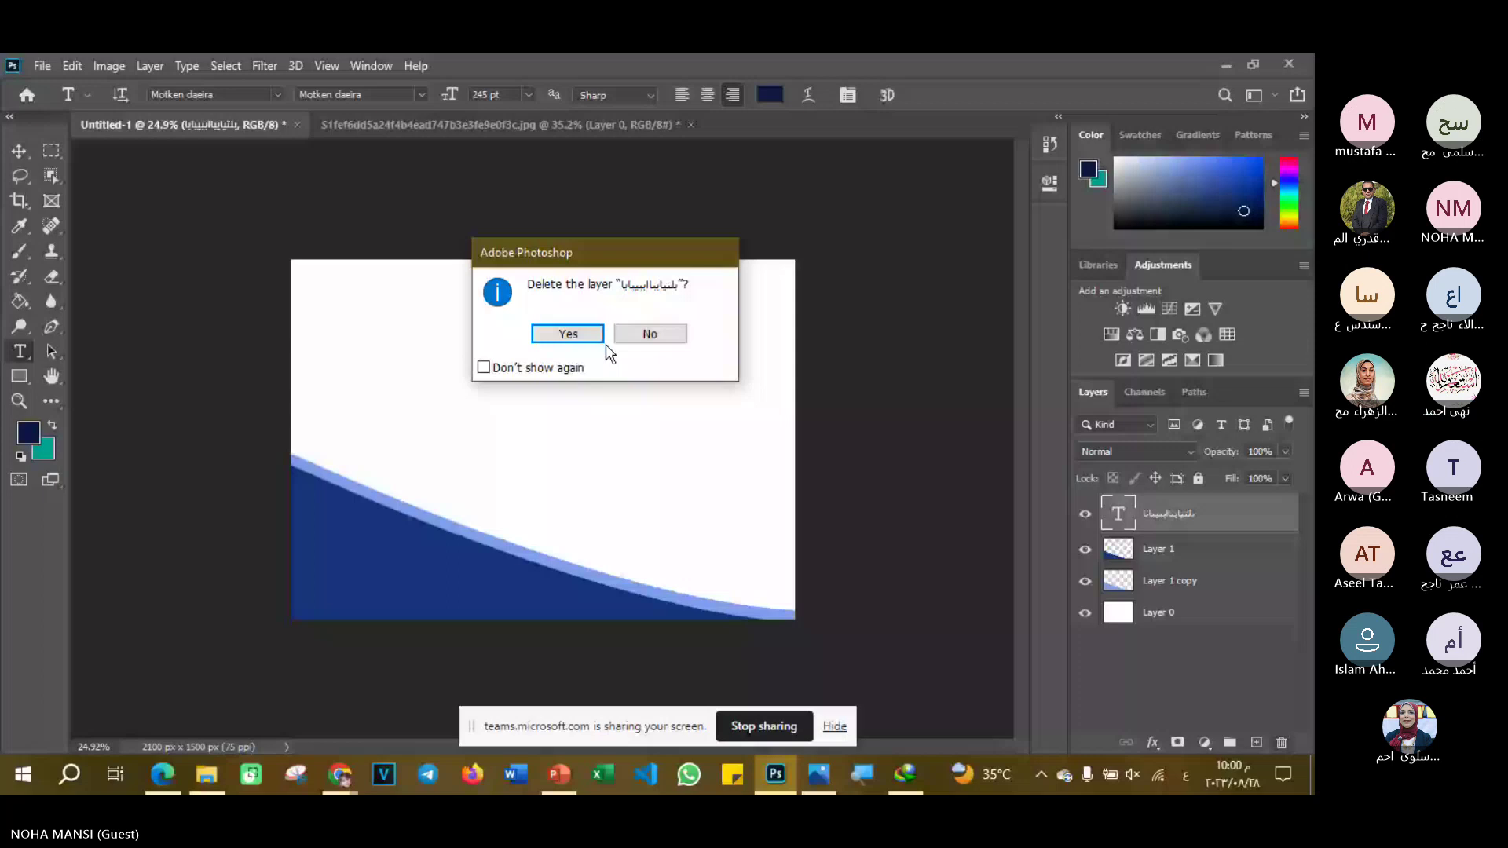
{"action": "left_click", "coordinate": [603, 340]}
{"action": "left_click", "coordinate": [604, 340]}
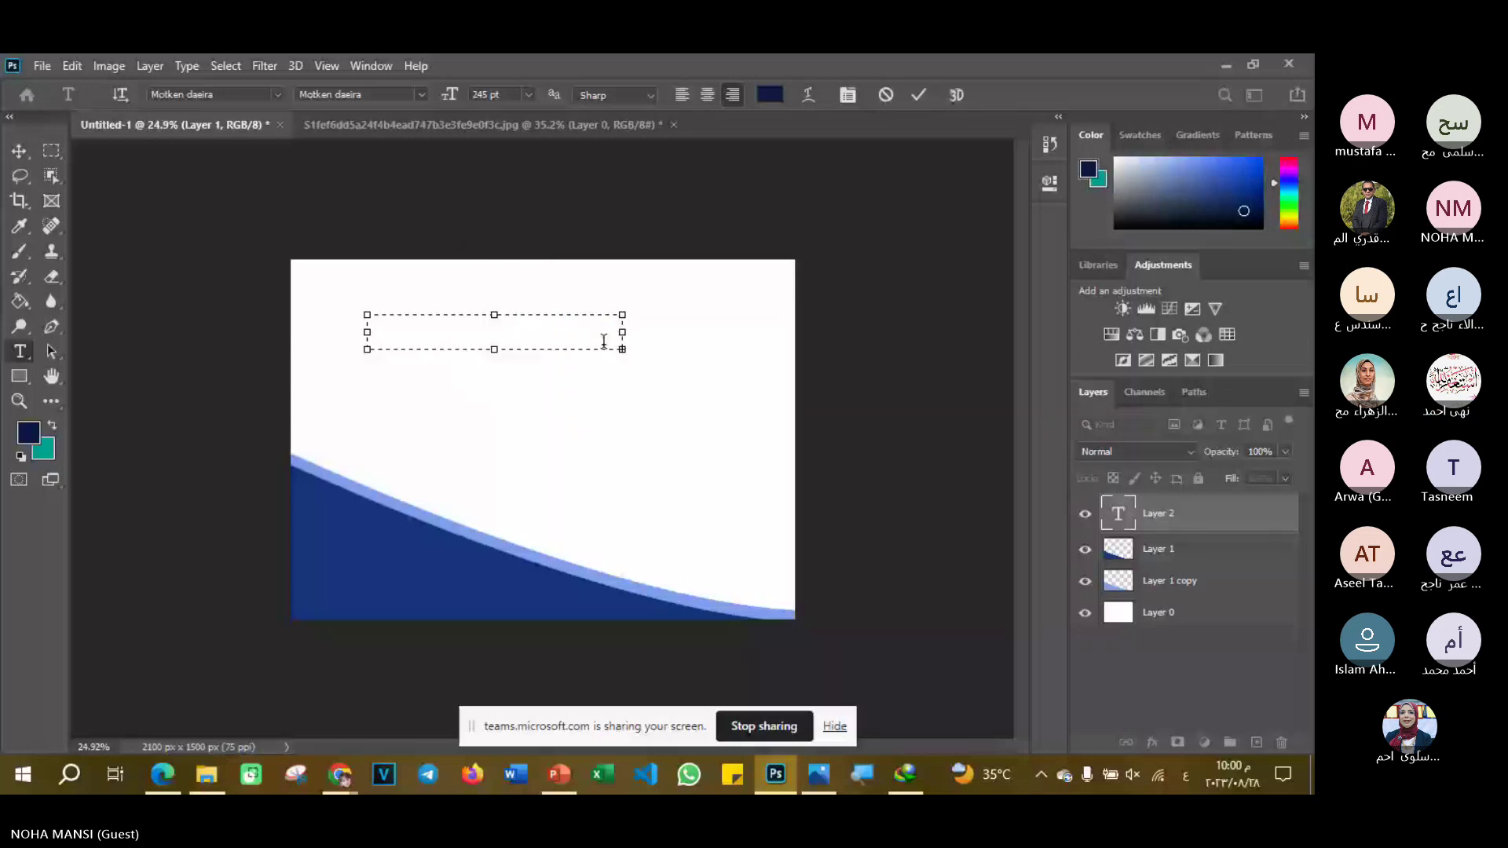
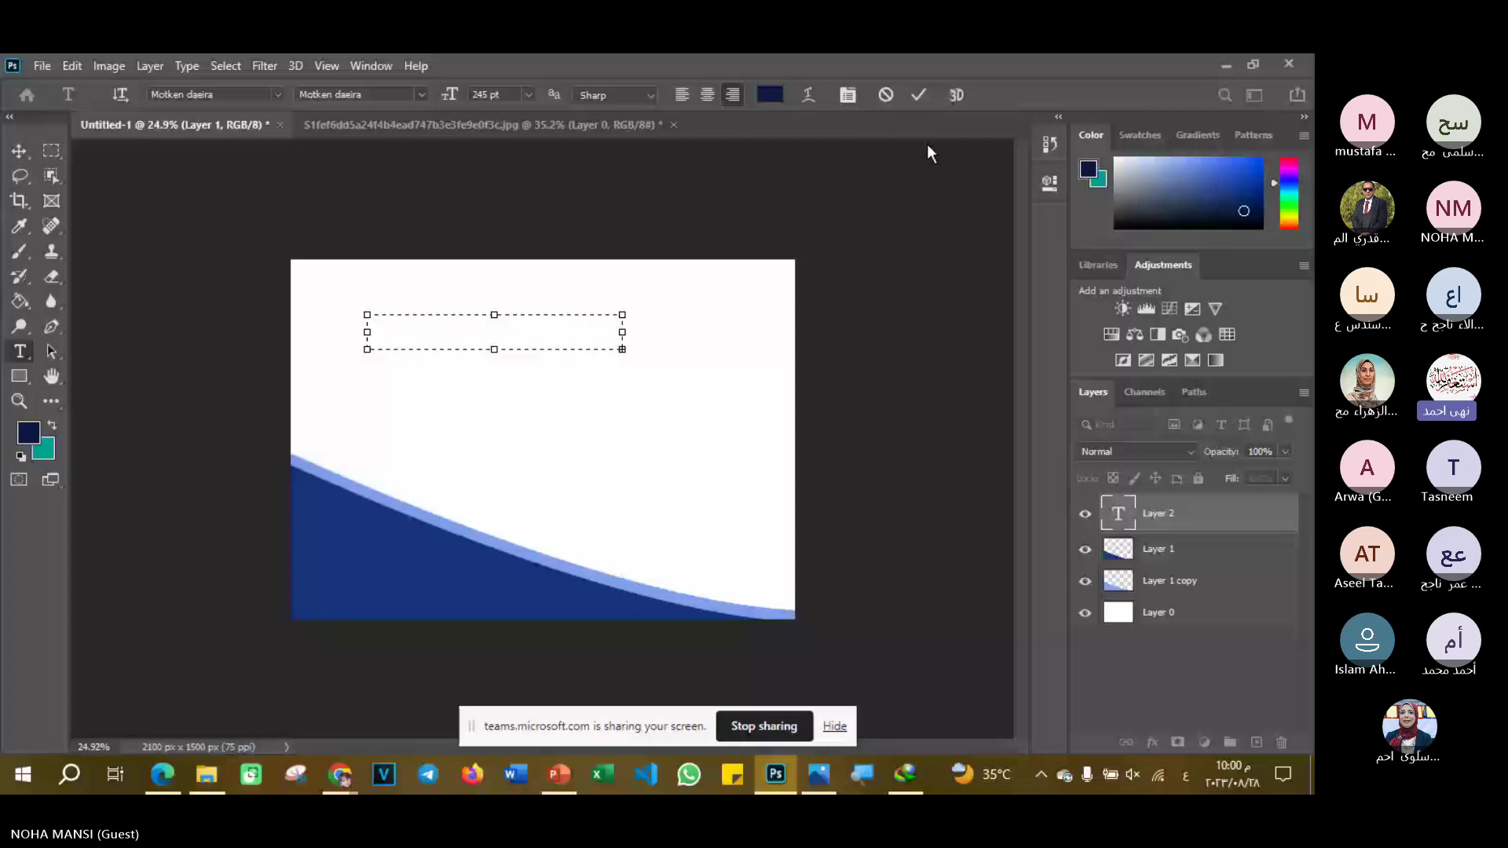
- Commit the placeholder text, then check the logo file in File Explorer and return to the card
{"action": "left_click", "coordinate": [499, 389]}
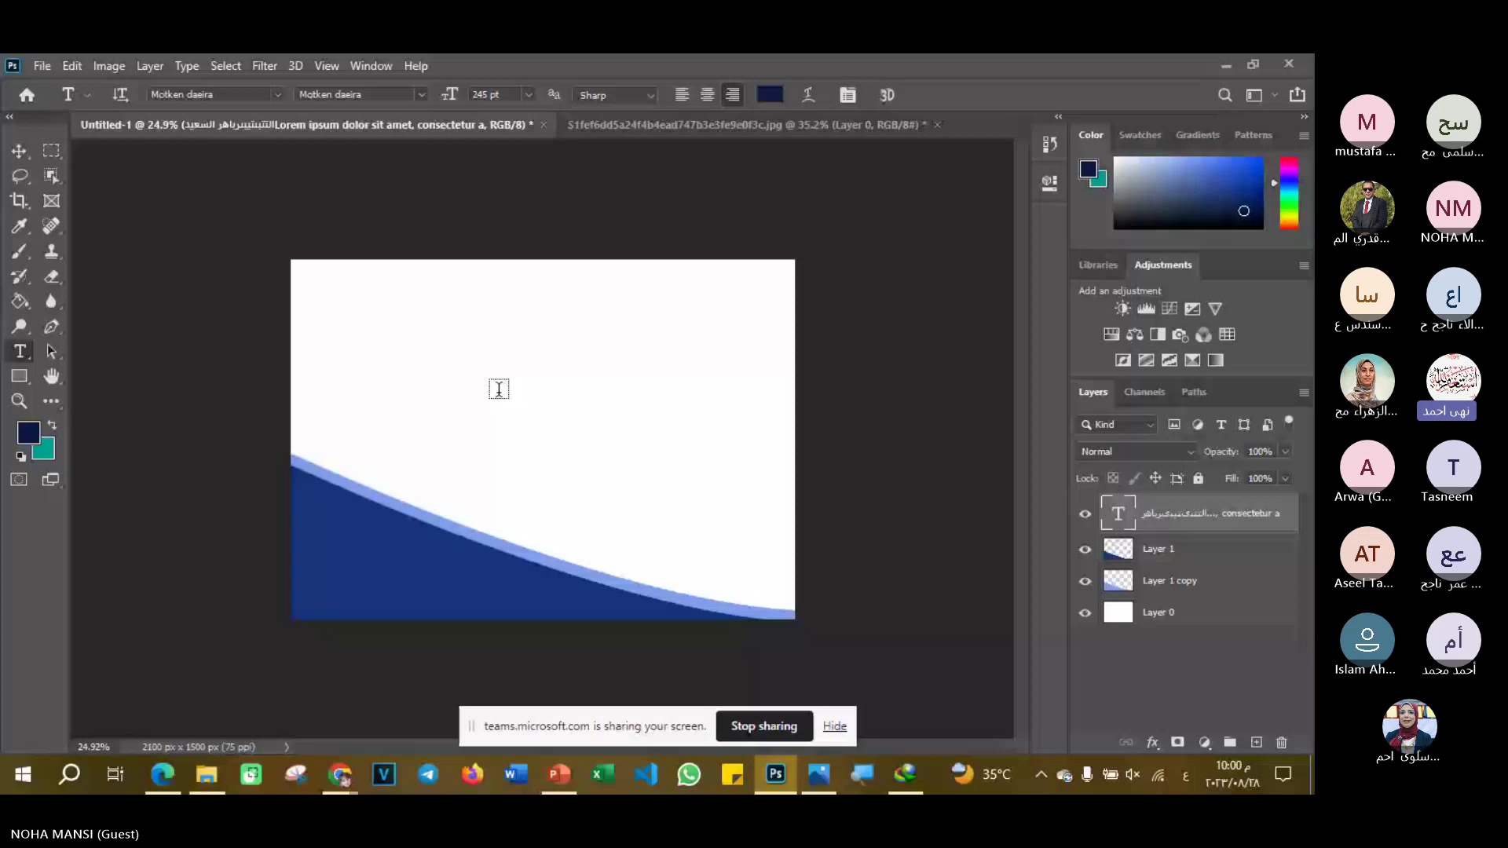
{"action": "key", "text": "v"}
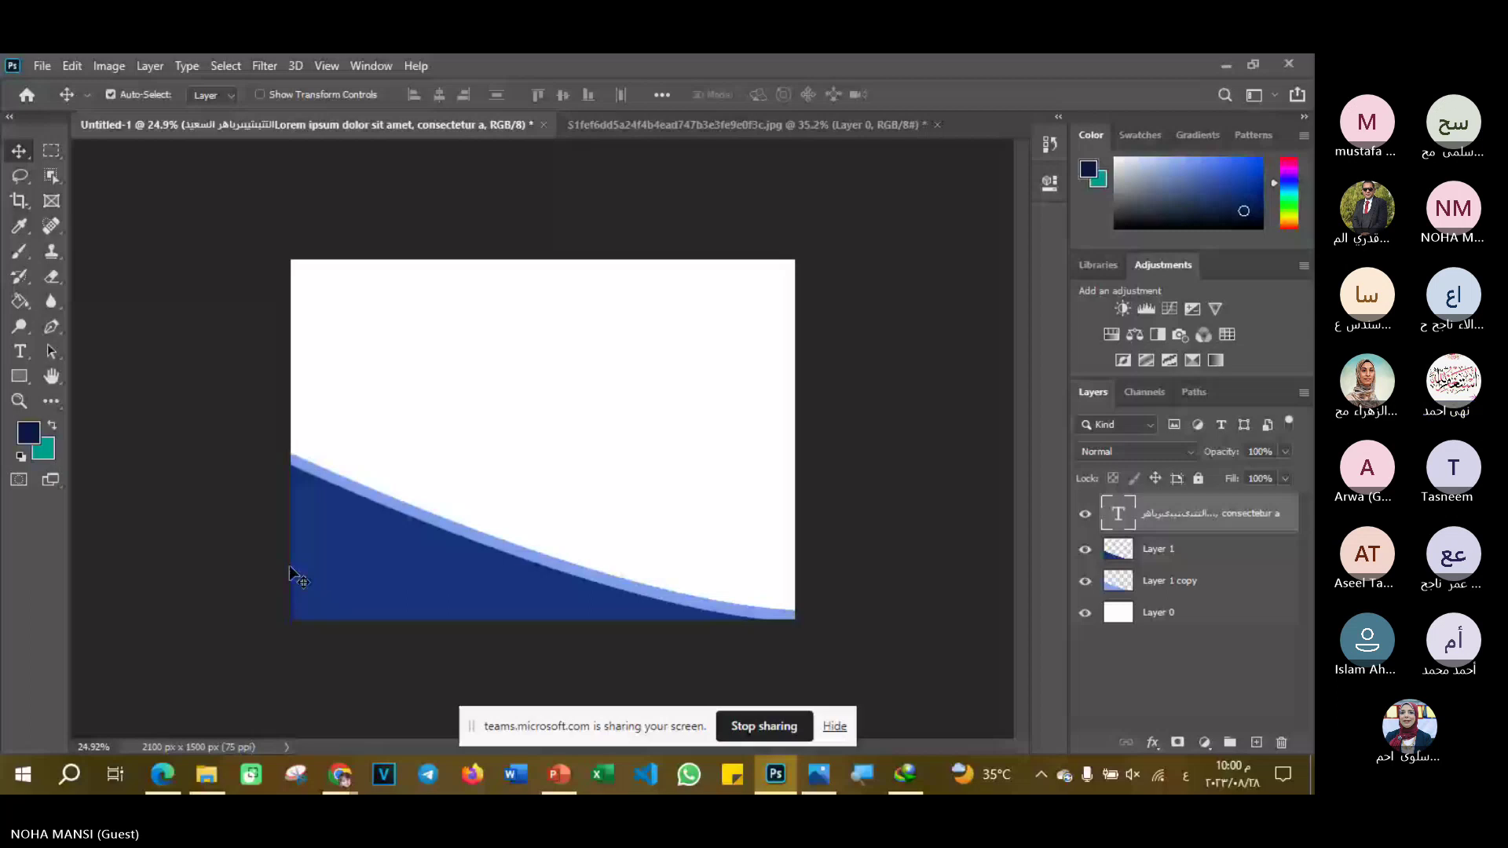
{"action": "key", "text": "alt+Tab"}
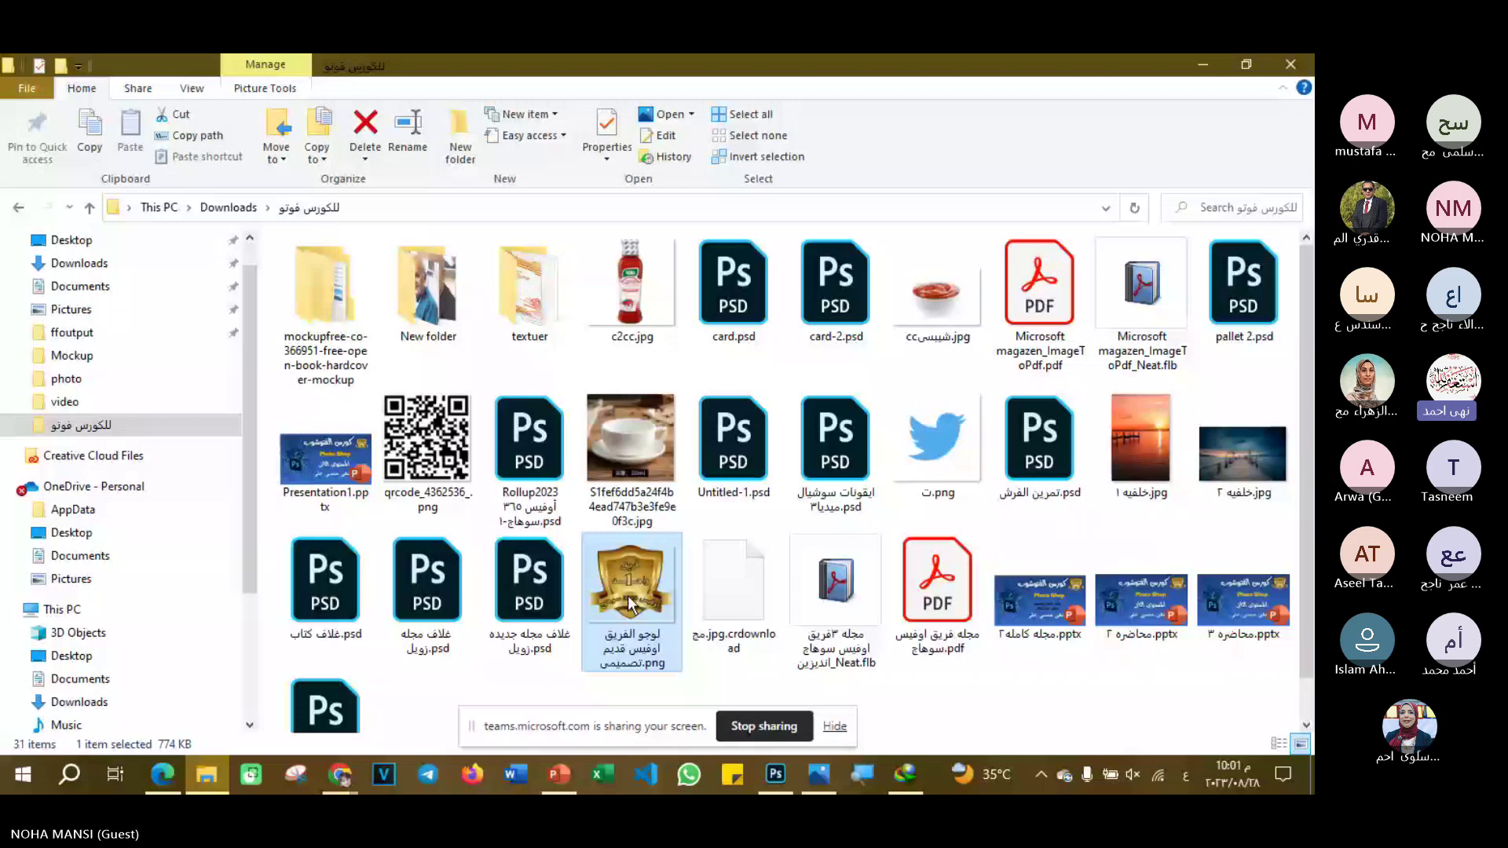
{"action": "key", "text": "alt+Tab"}
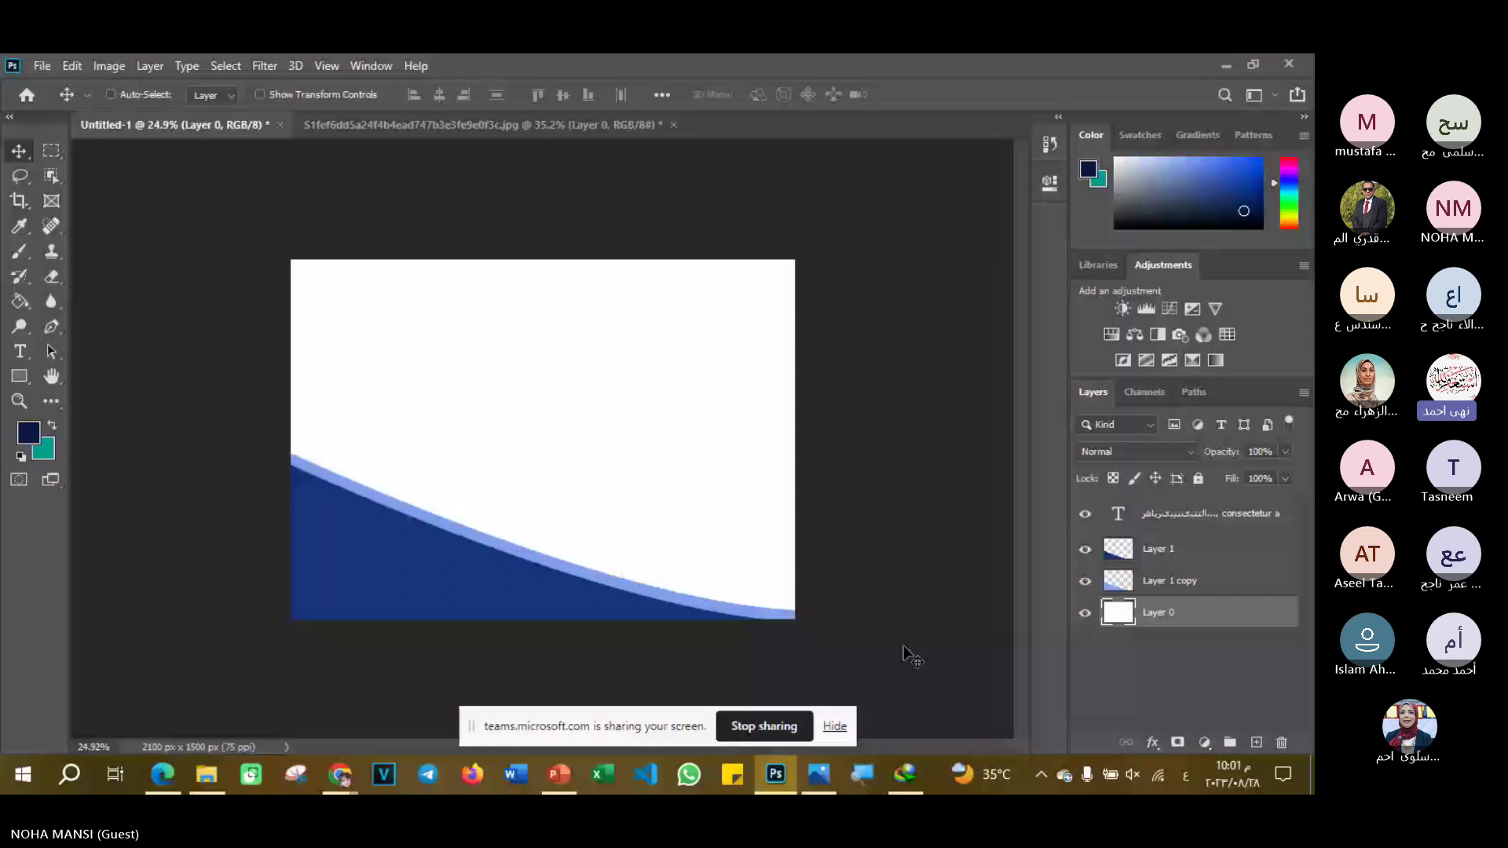
- Open the gold shield logo PNG and drag it into the Untitled-1 card
{"action": "left_click", "coordinate": [42, 66]}
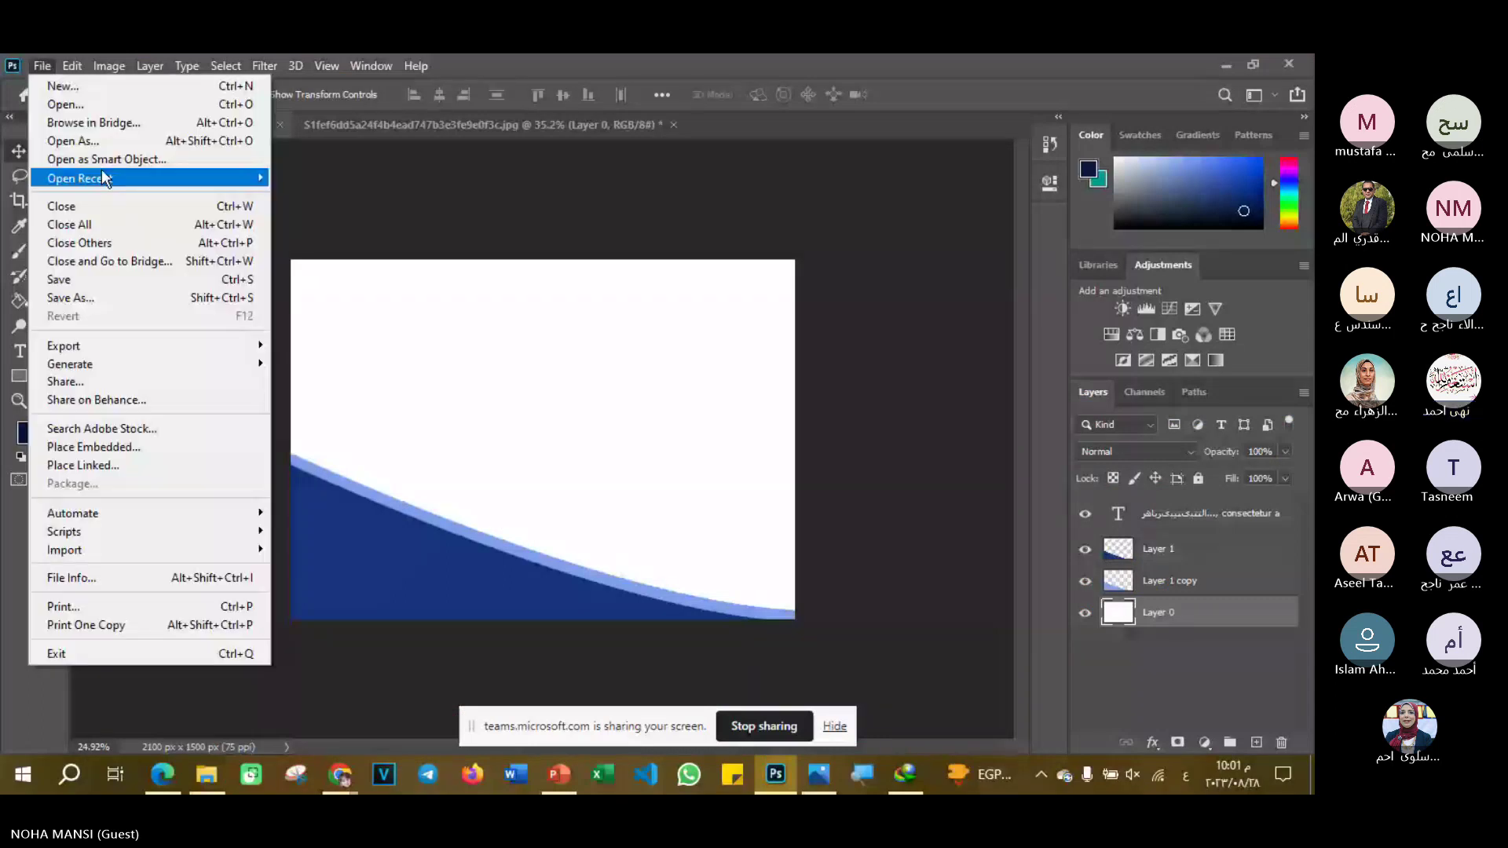
{"action": "left_click", "coordinate": [66, 104]}
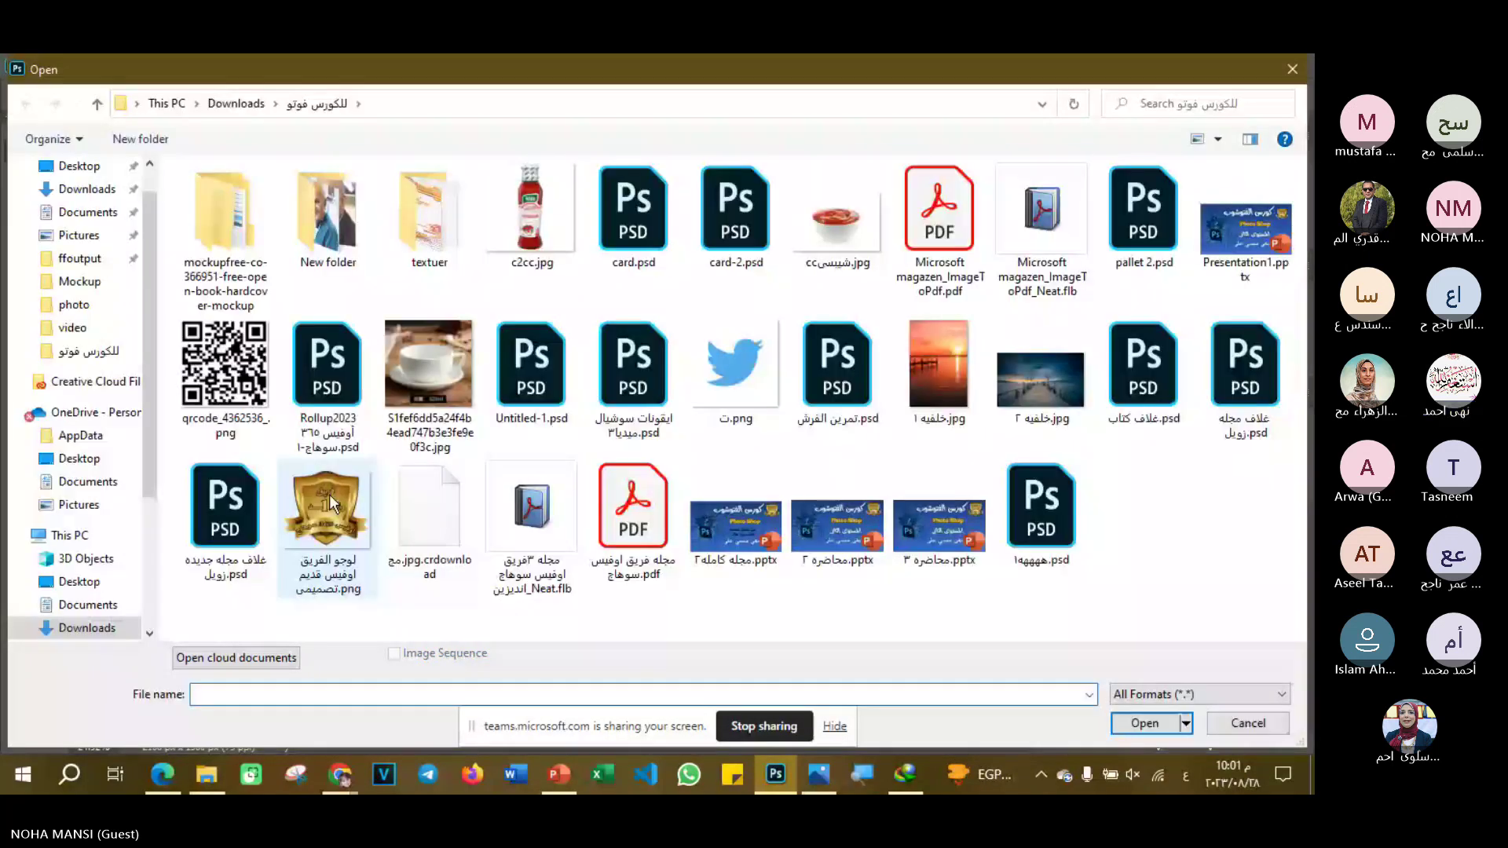
{"action": "left_click", "coordinate": [330, 496]}
{"action": "left_click", "coordinate": [1140, 722]}
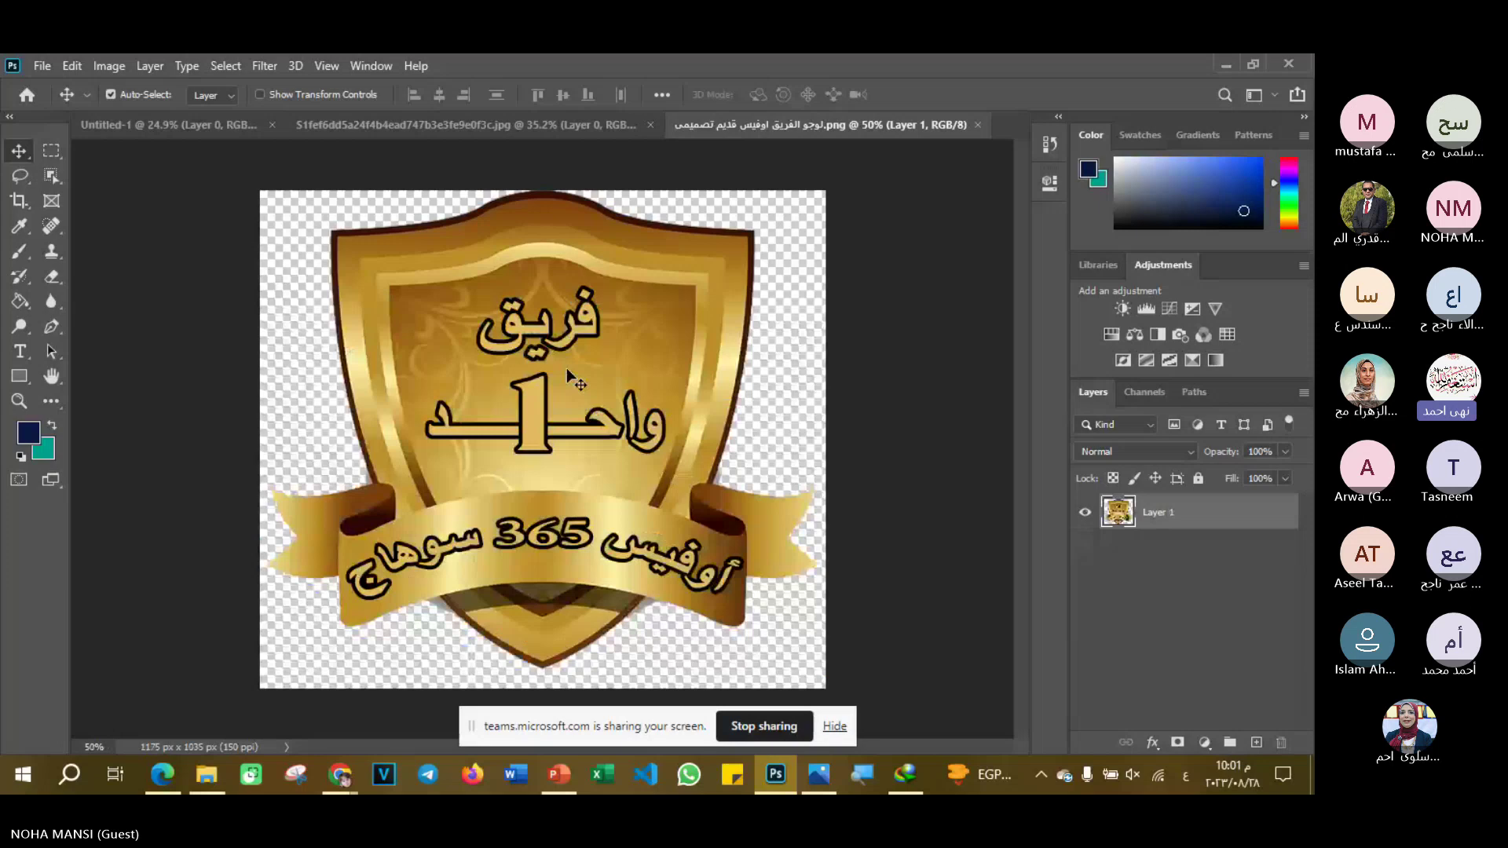
{"action": "left_click_drag", "start_coordinate": [575, 382], "coordinate": [564, 357]}
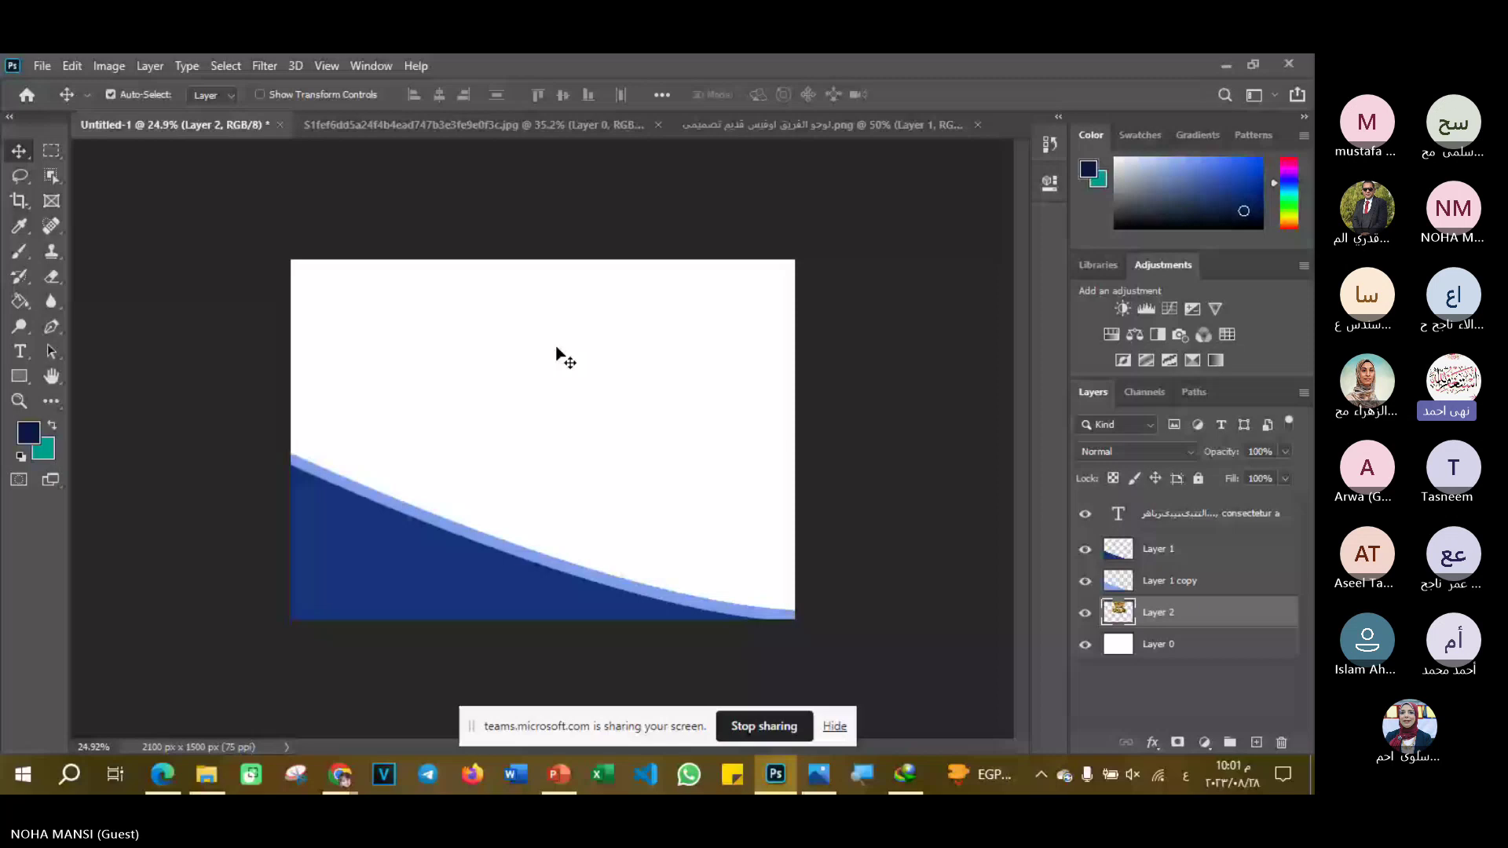
- Scale the logo down into the card's top-right corner and commit the resize
{"action": "key", "text": "ctrl+t"}
{"action": "left_click_drag", "start_coordinate": [556, 354], "coordinate": [720, 322]}
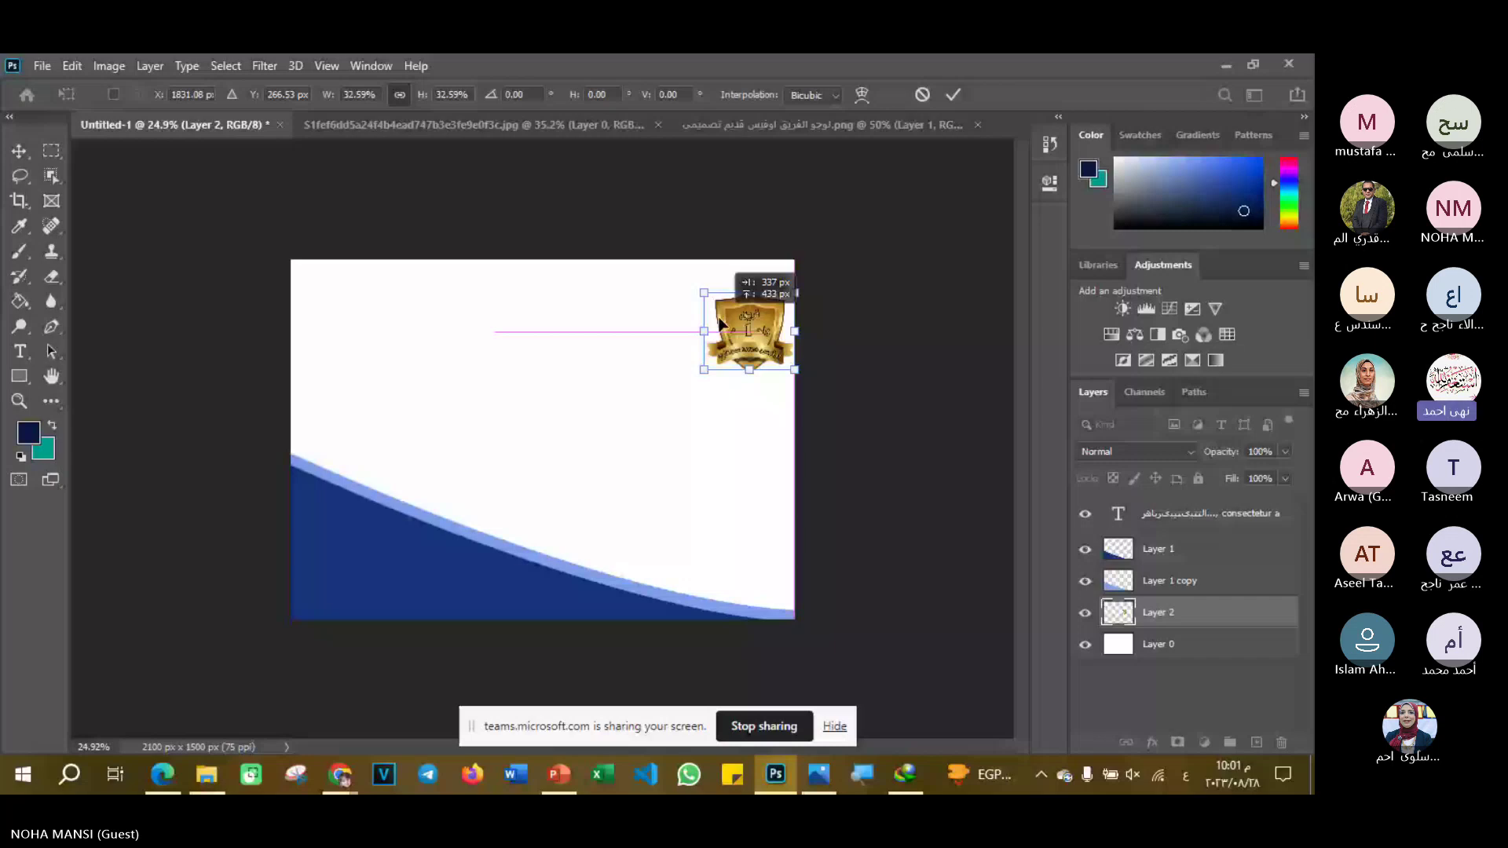
{"action": "left_click_drag", "start_coordinate": [720, 322], "coordinate": [707, 311]}
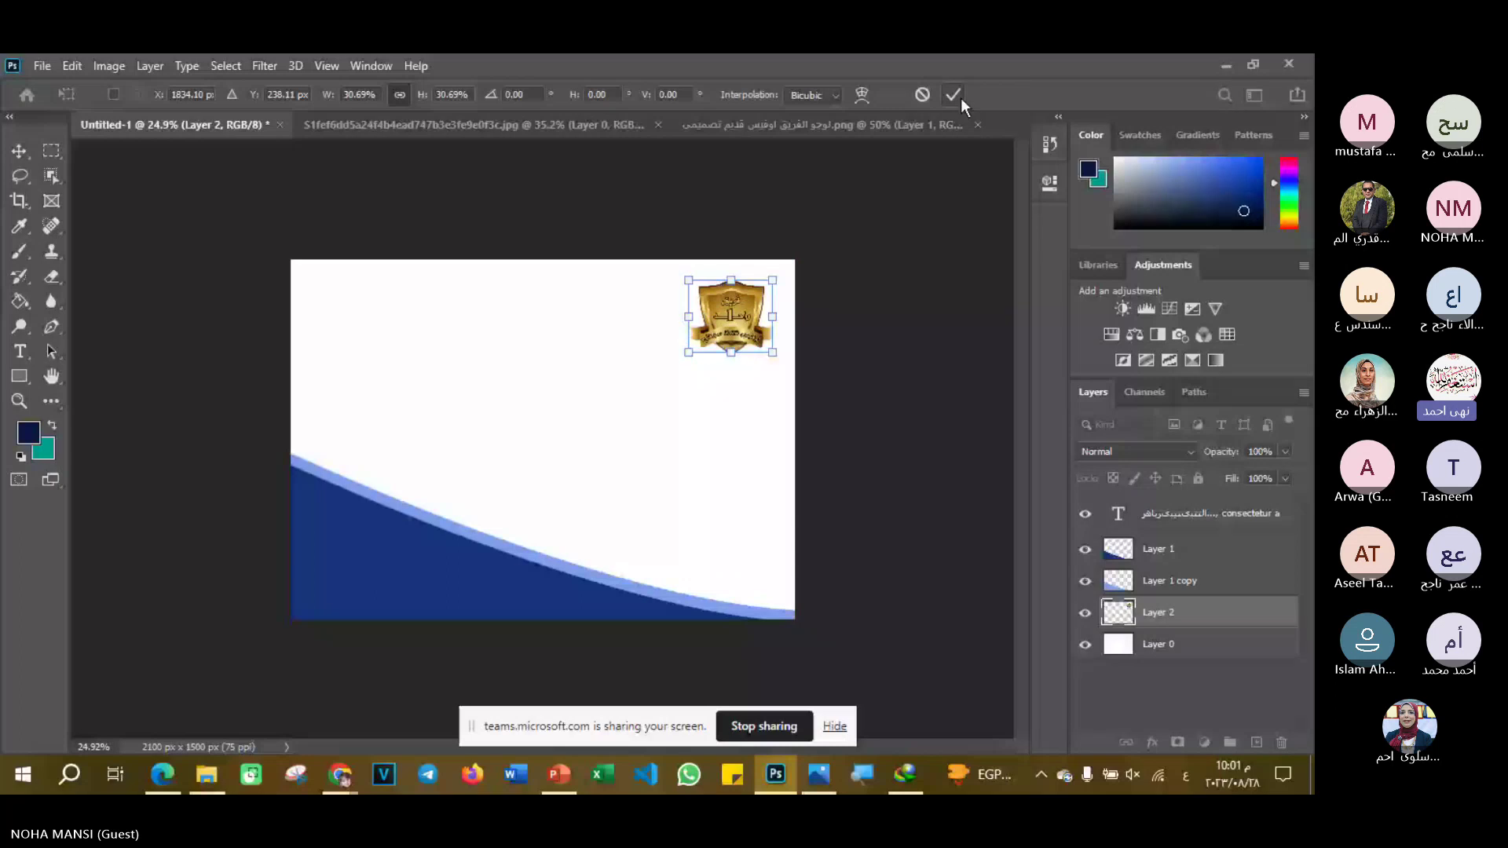
{"action": "left_click", "coordinate": [955, 95]}
{"action": "left_click", "coordinate": [1116, 517]}
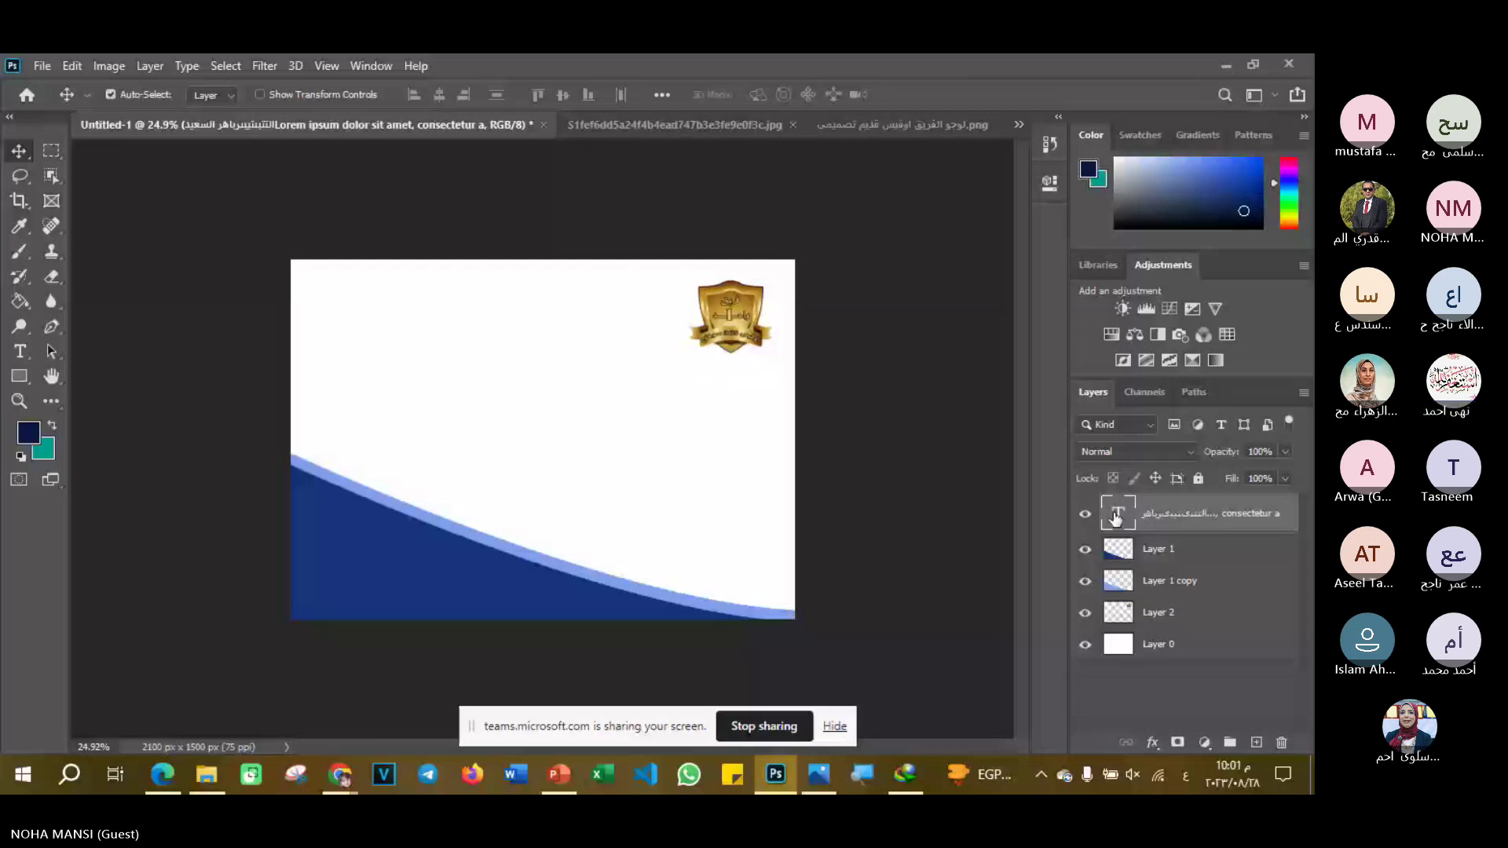
- Type the company name 'شركه حراء' in a new text box above the wave
{"action": "double_click", "coordinate": [1116, 516]}
{"action": "left_click", "coordinate": [769, 94]}
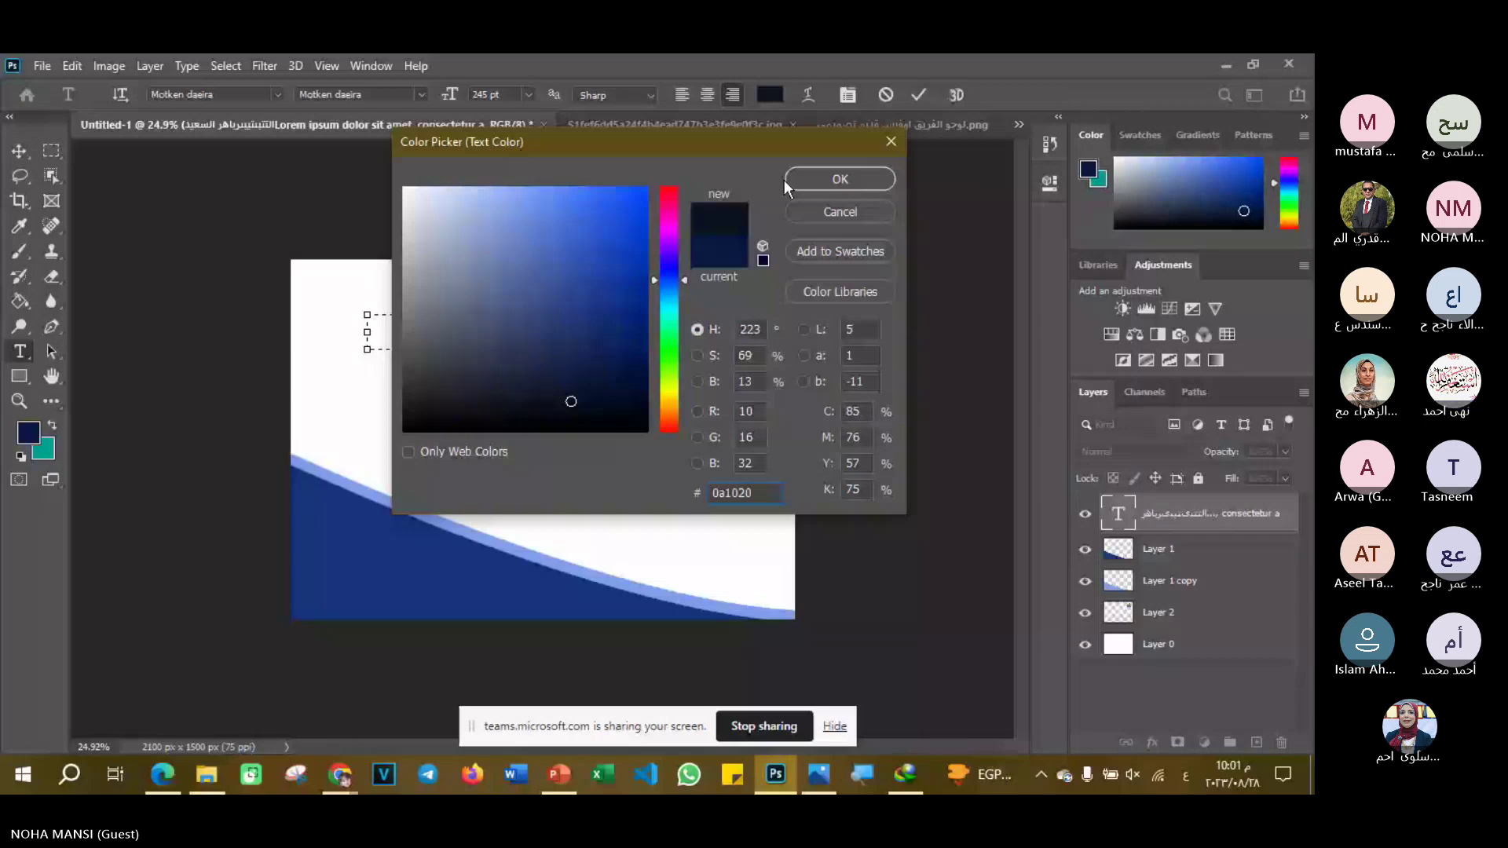
{"action": "left_click", "coordinate": [788, 179]}
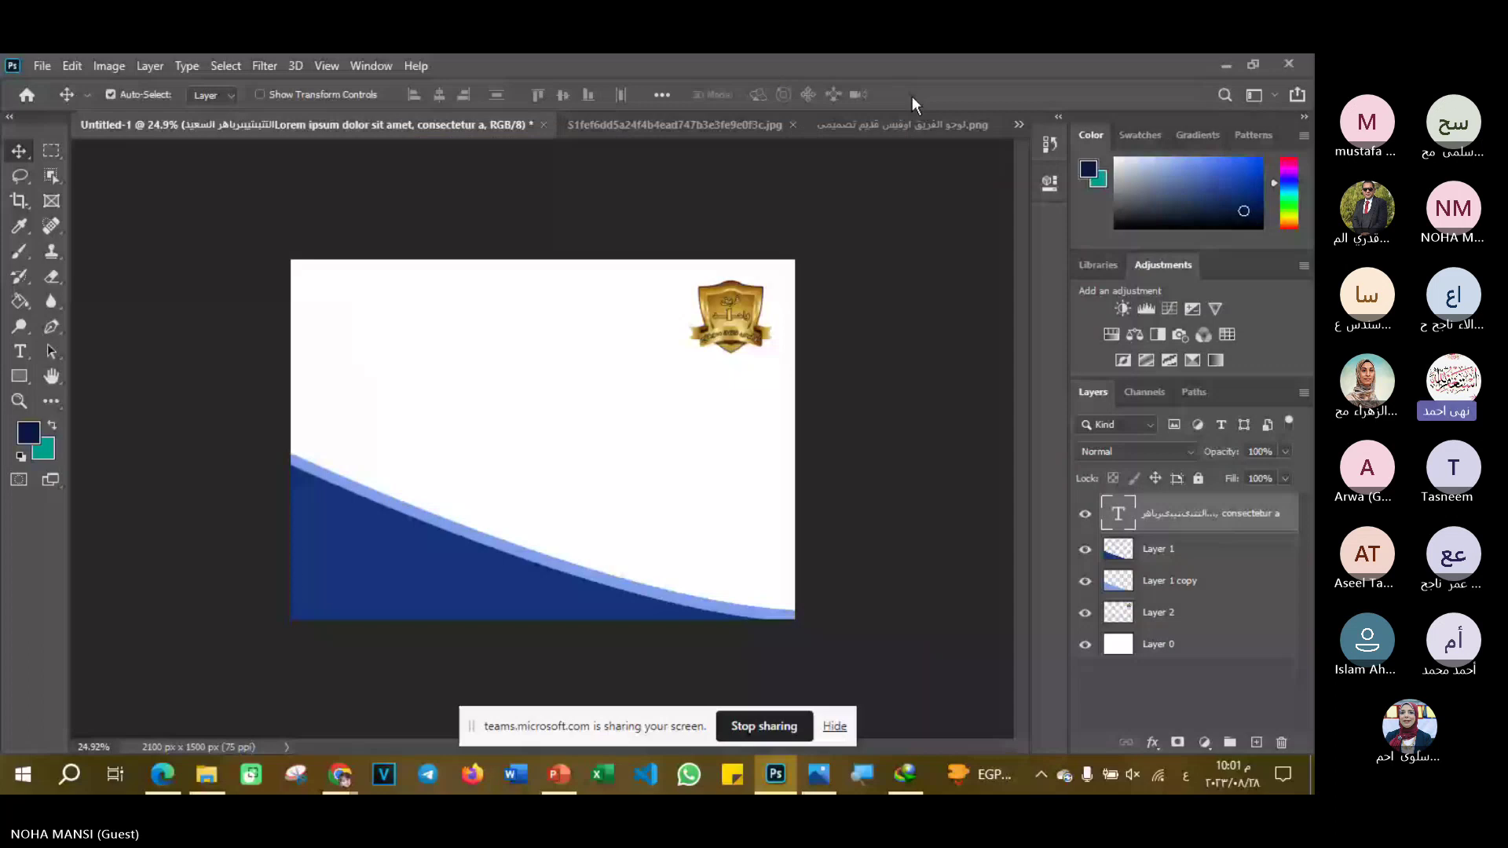
{"action": "key", "text": "t"}
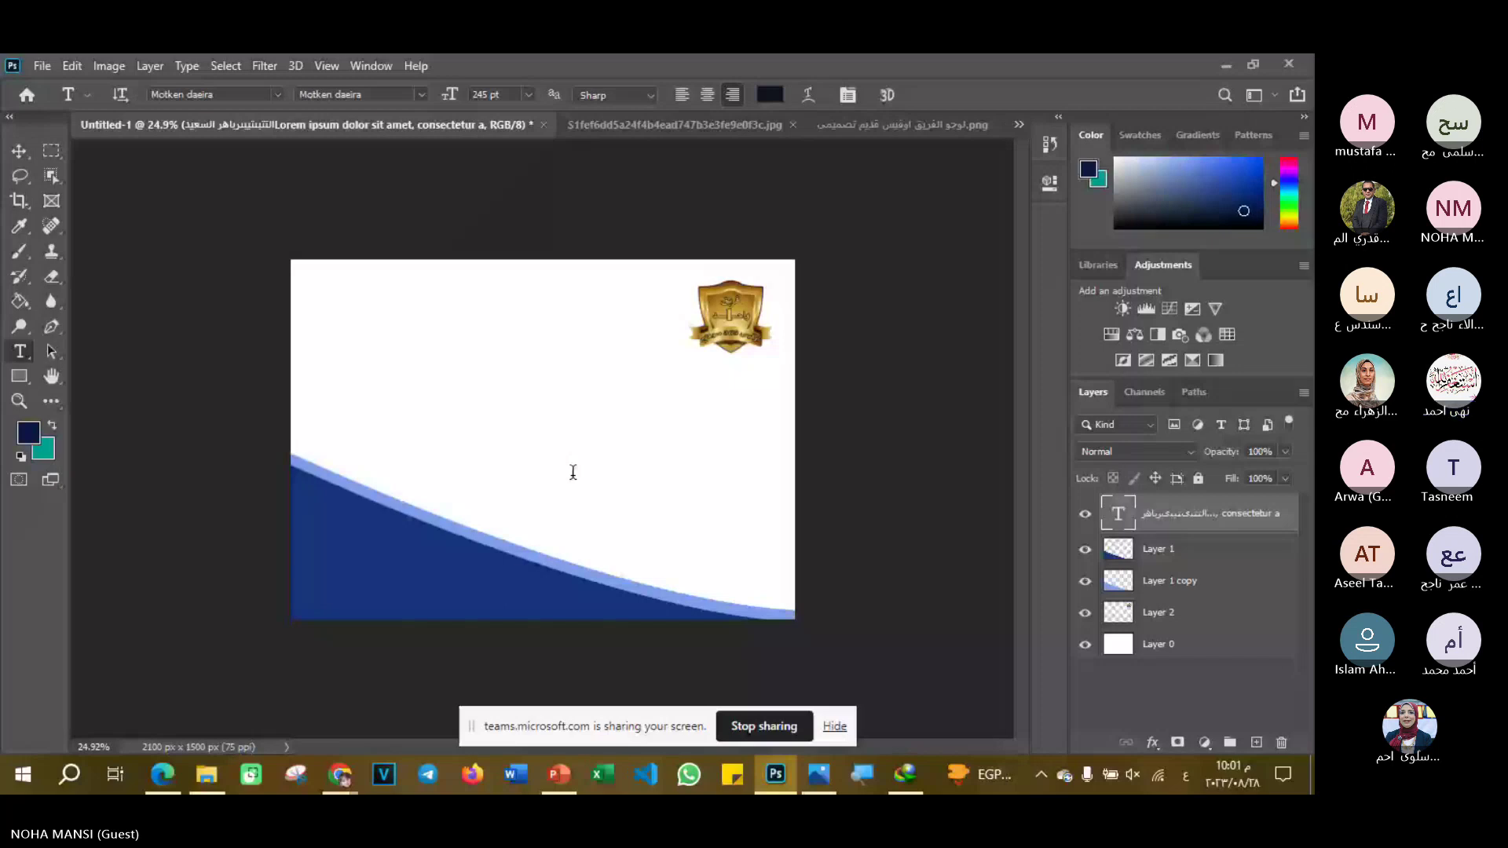
{"action": "left_click", "coordinate": [573, 472]}
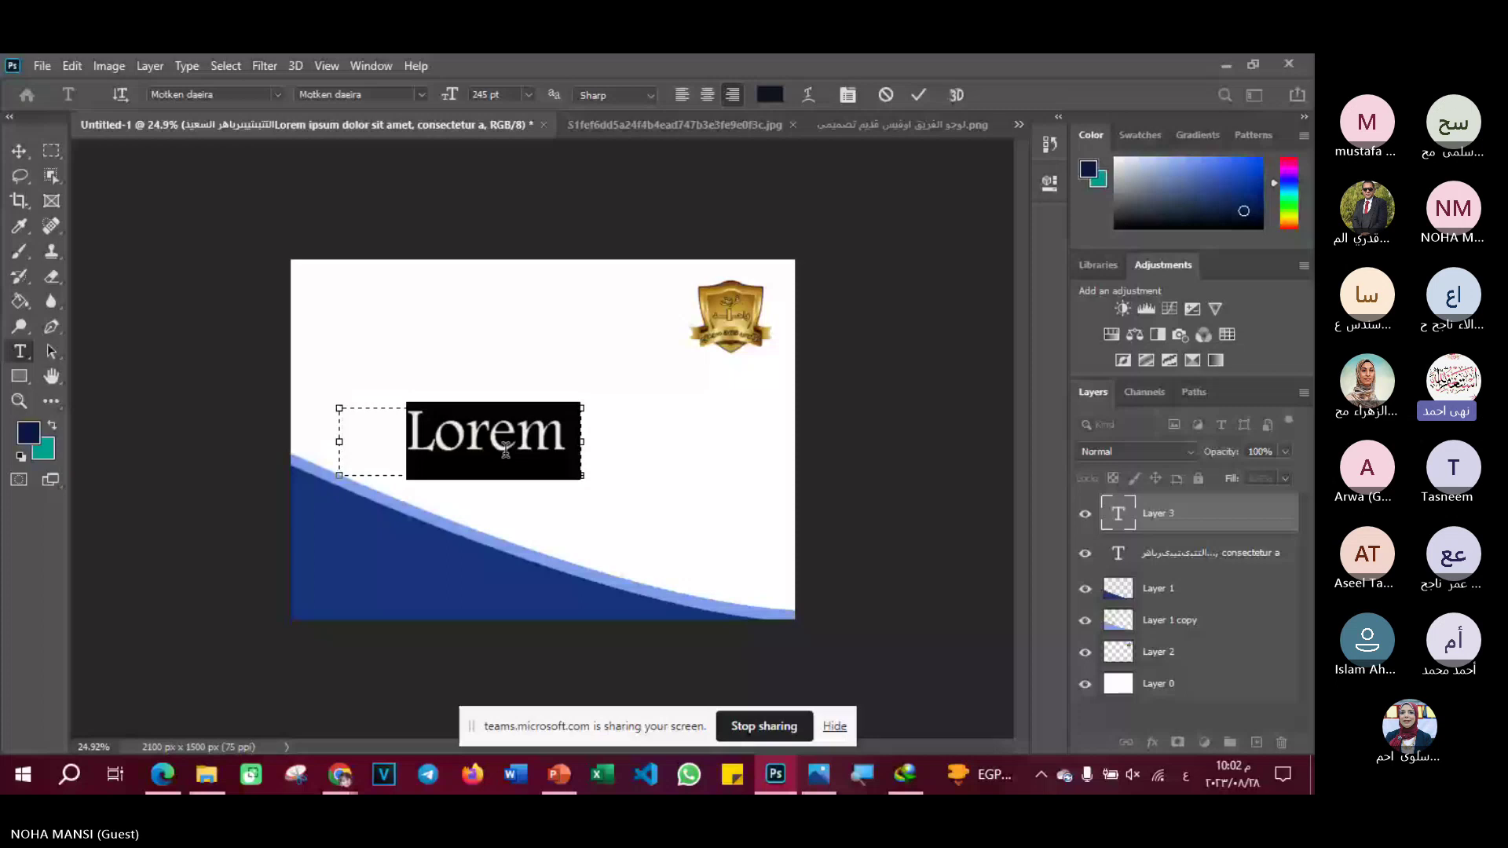
{"action": "left_click", "coordinate": [506, 450]}
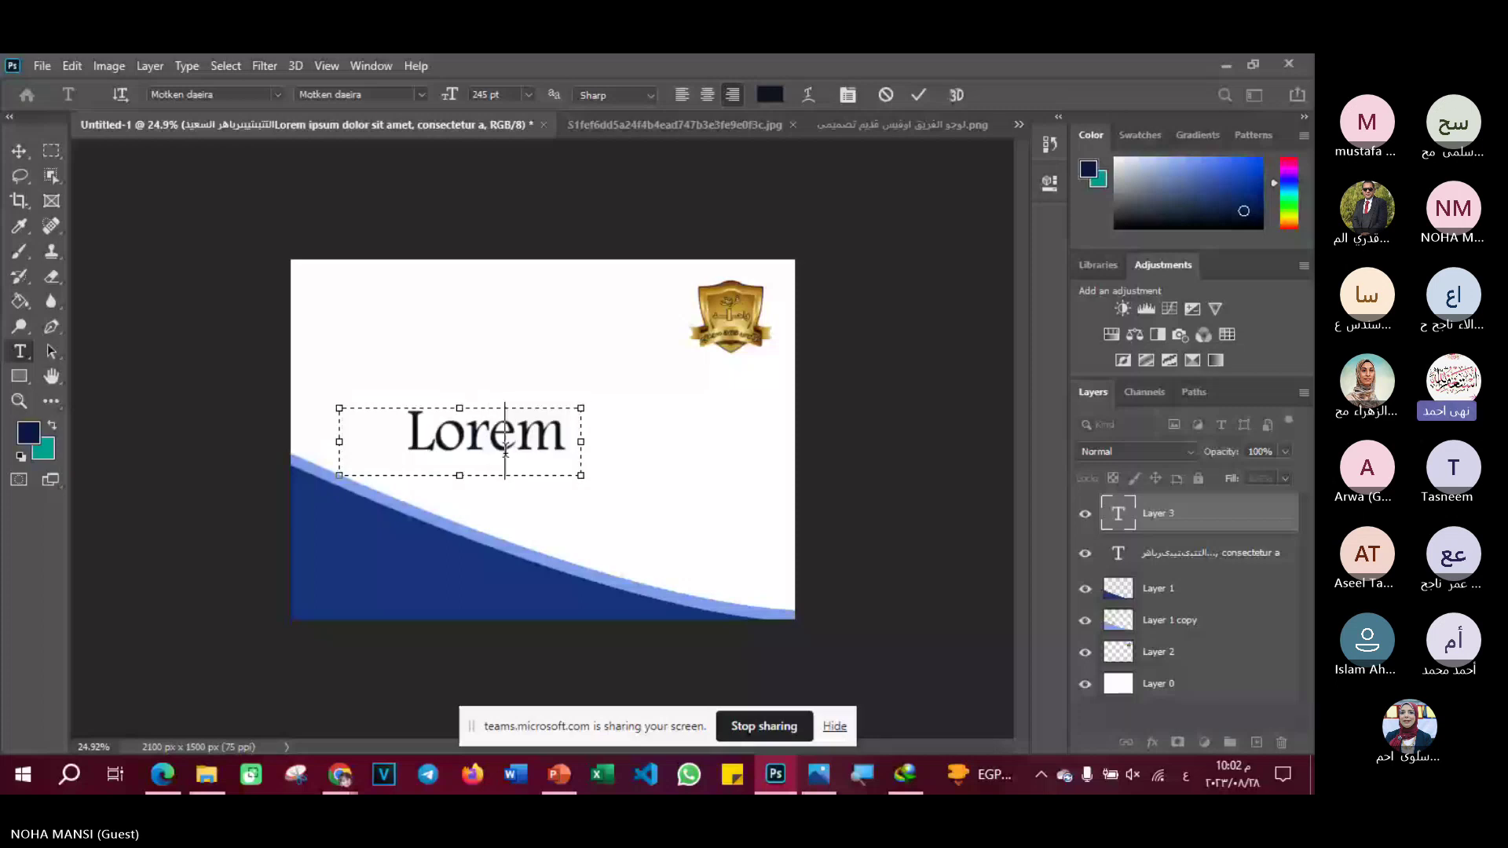
{"action": "key", "text": "ctrl+a"}
{"action": "type", "text": "شركه"}
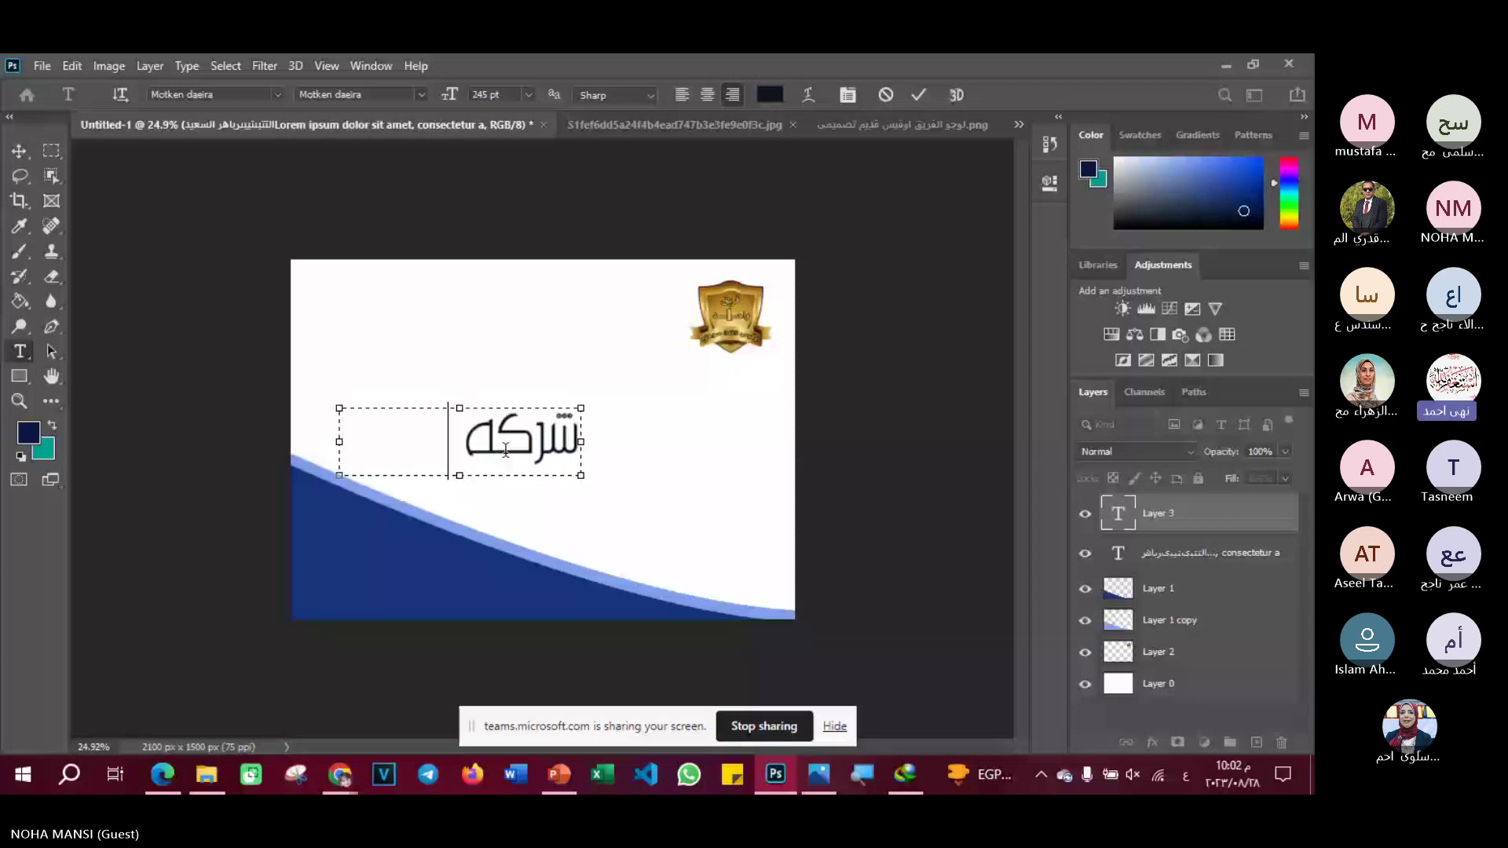
{"action": "type", "text": "حراء"}
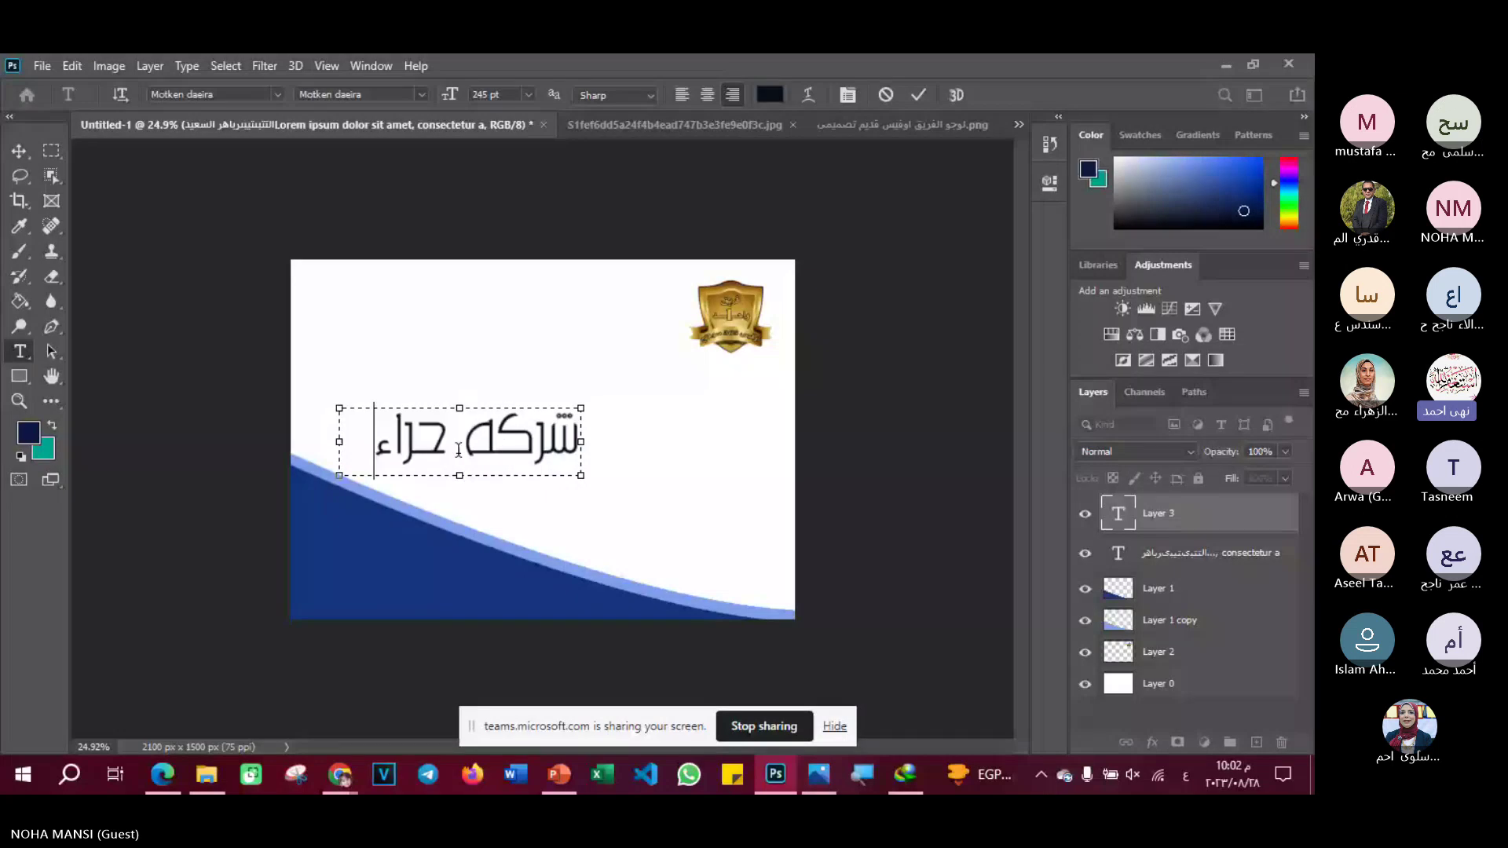
- Colour the company name navy #0a1f55 and commit the text
{"action": "key", "text": "ctrl+a"}
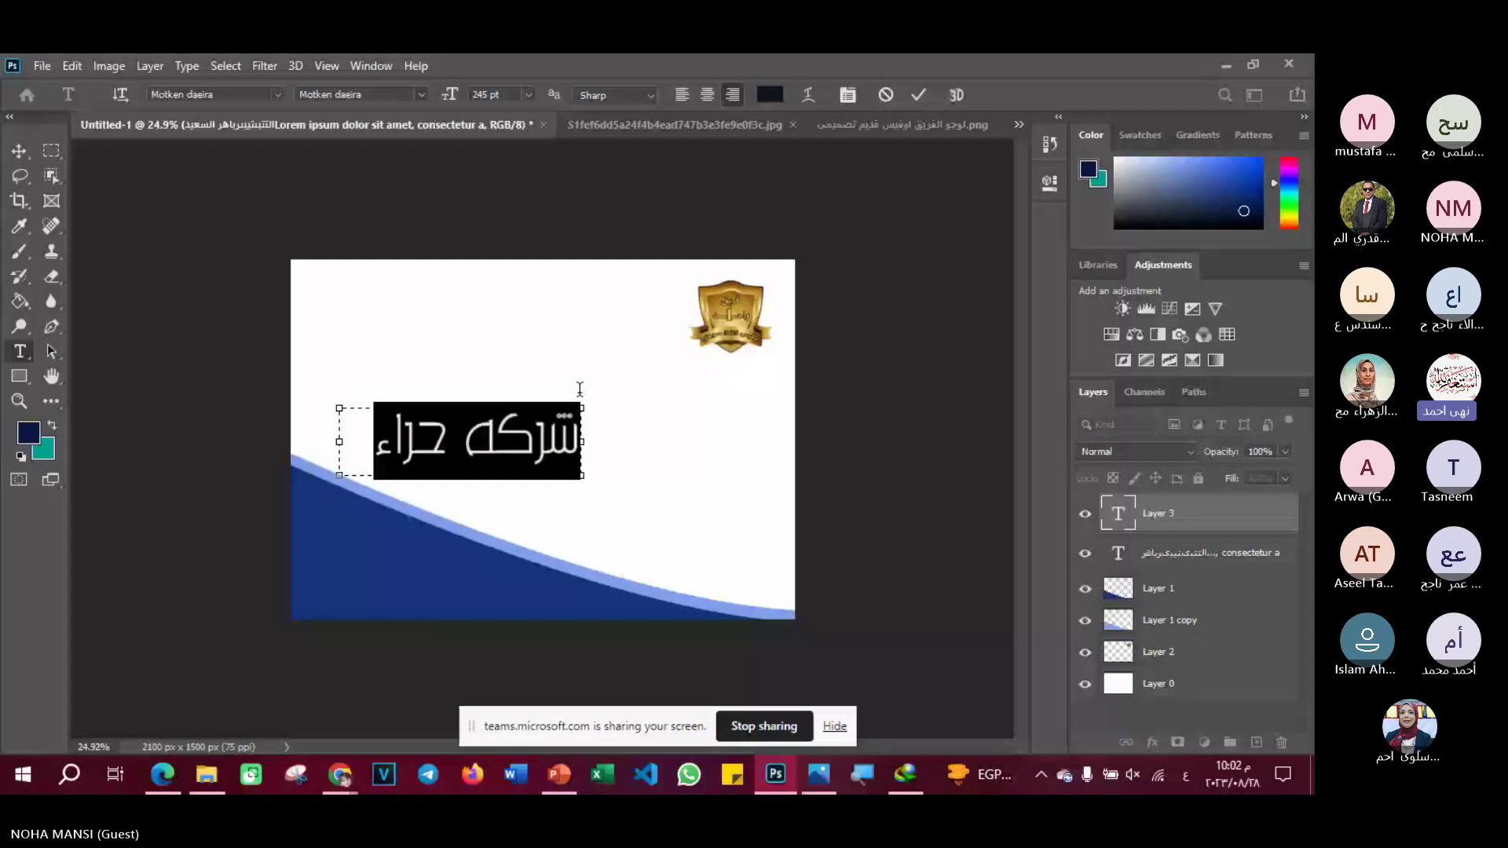
{"action": "left_click", "coordinate": [769, 94]}
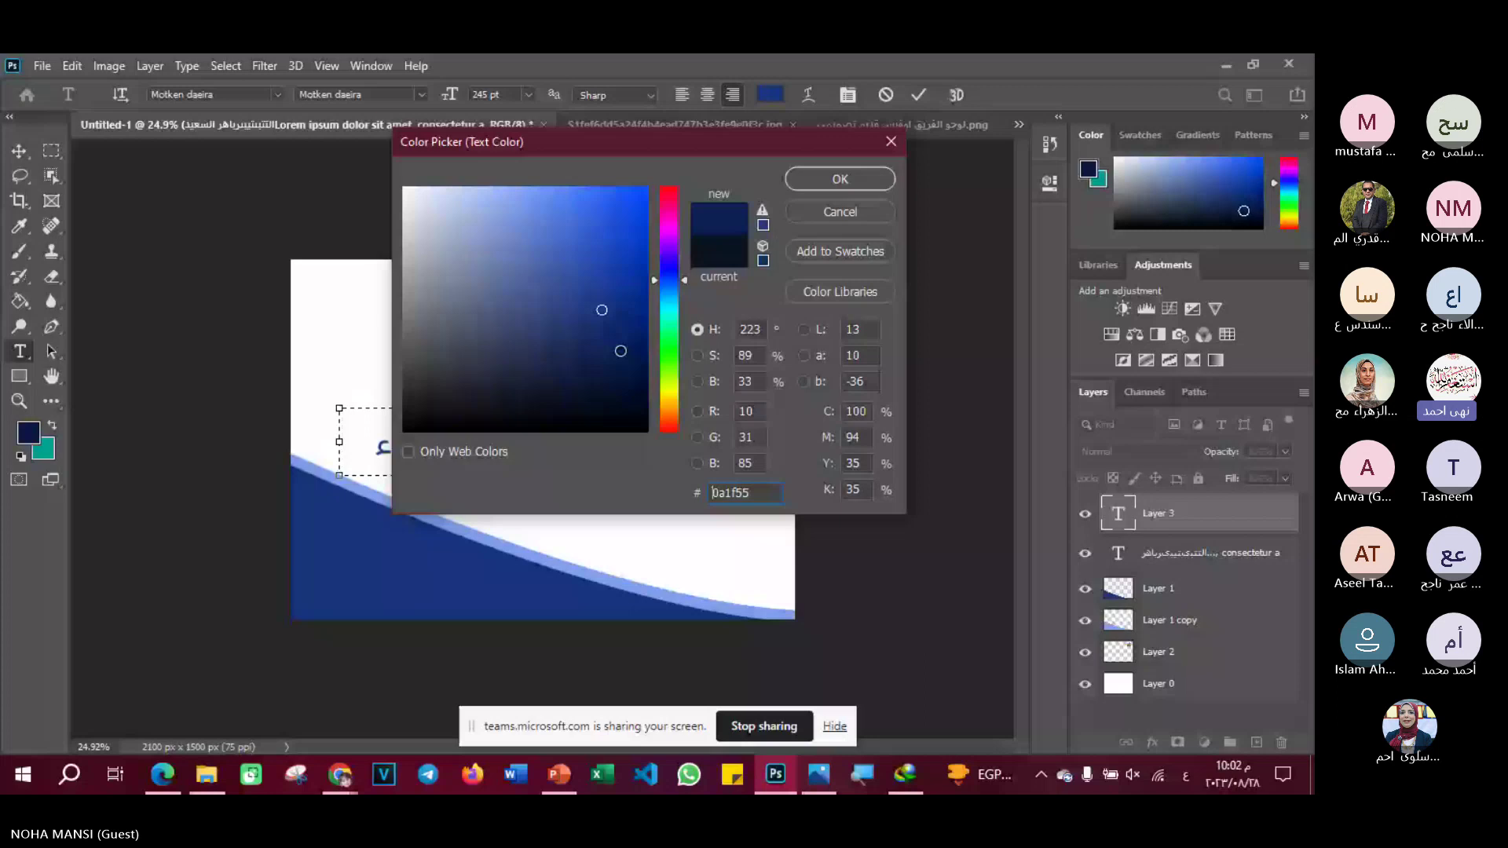
{"action": "key", "text": "Return"}
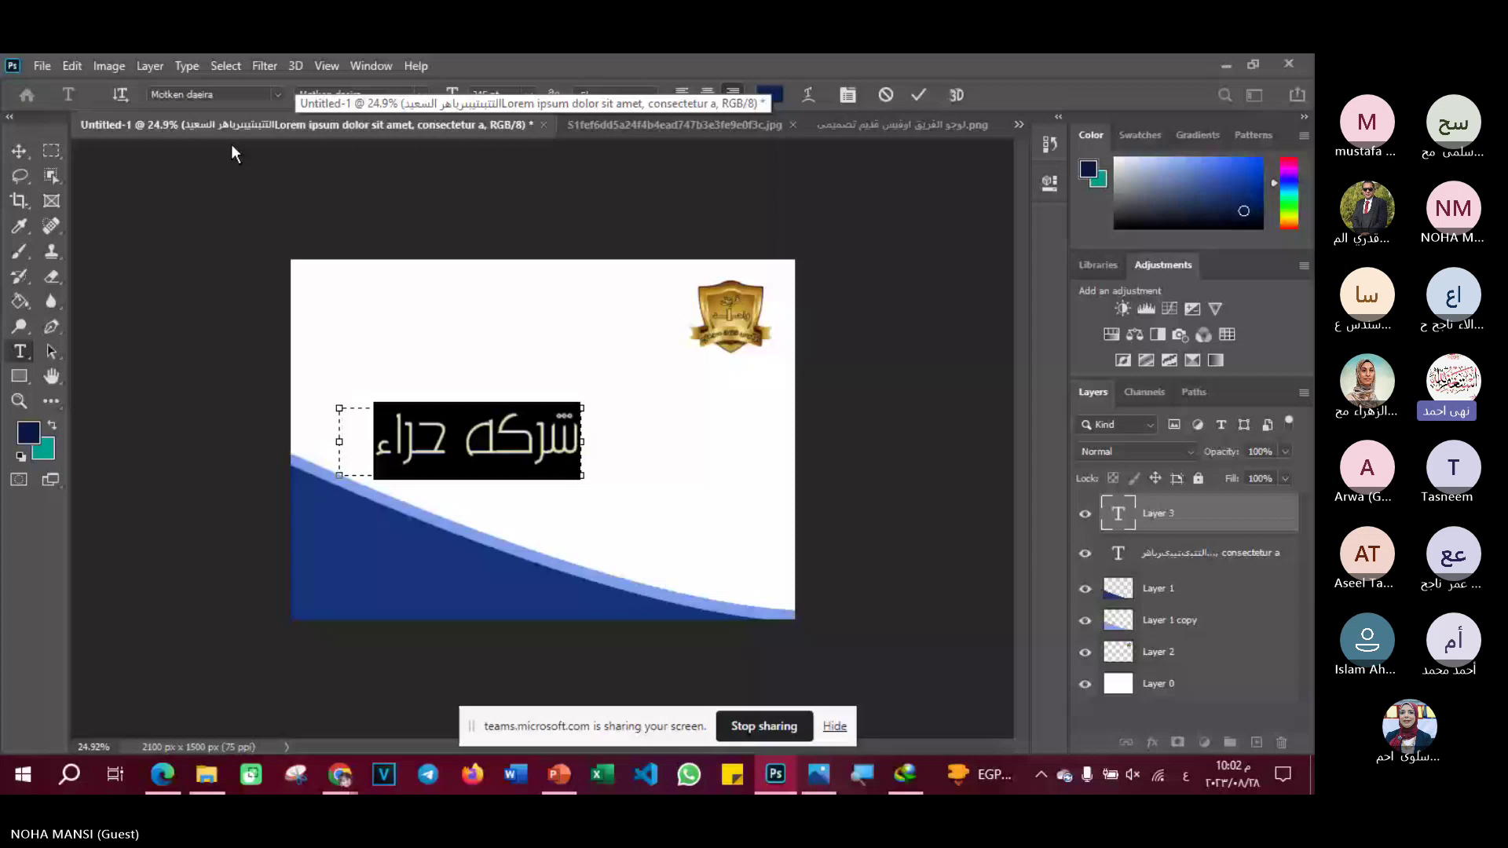
{"action": "key", "text": "ctrl+Return"}
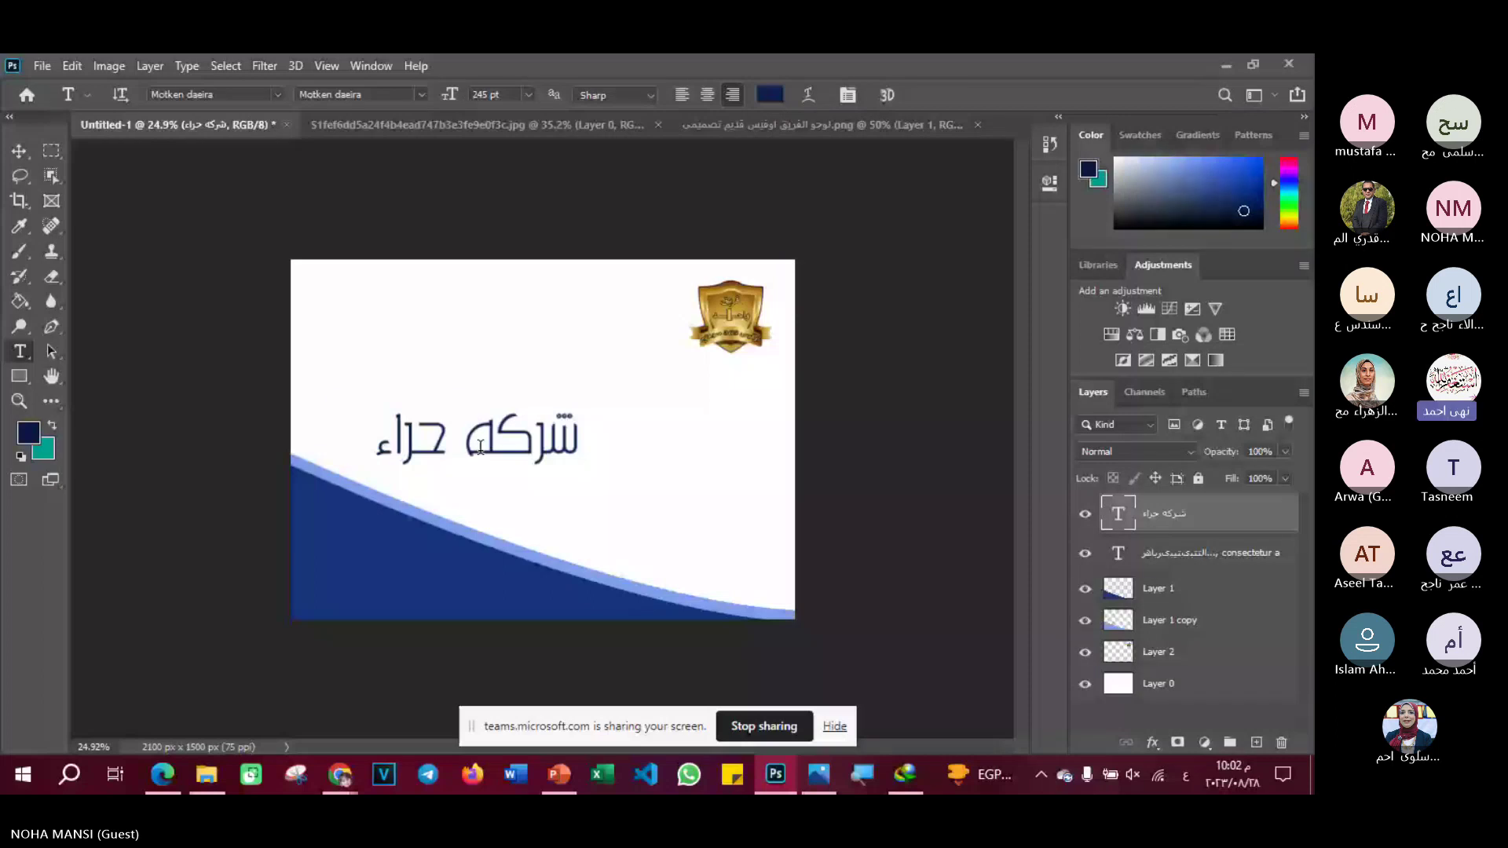
- Move the company name to the card's top and scale it about 138% to 337.57 pt
{"action": "key", "text": "ctrl+t"}
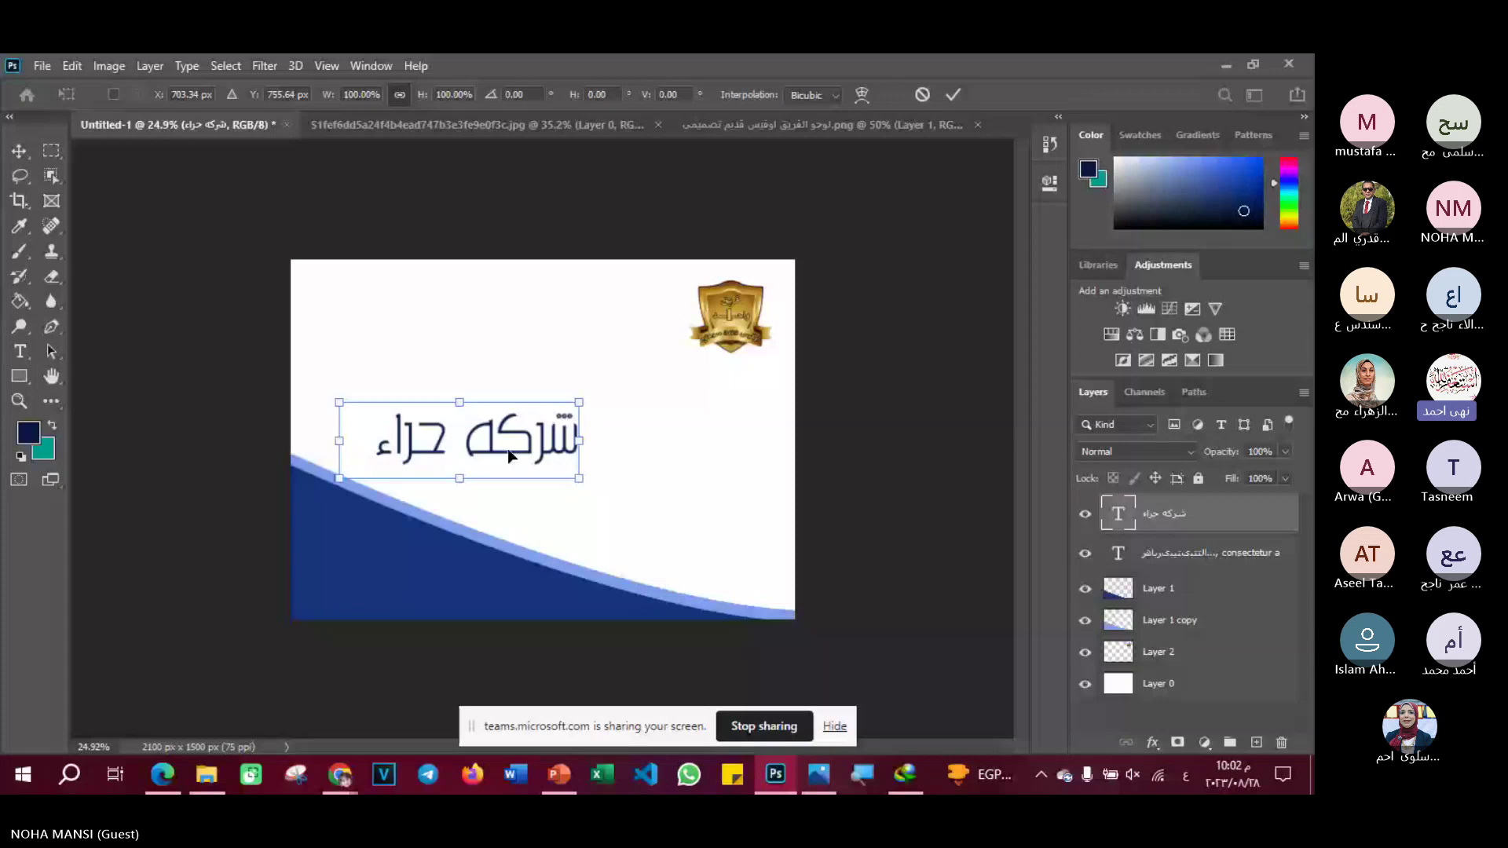
{"action": "left_click_drag", "start_coordinate": [509, 456], "coordinate": [460, 281]}
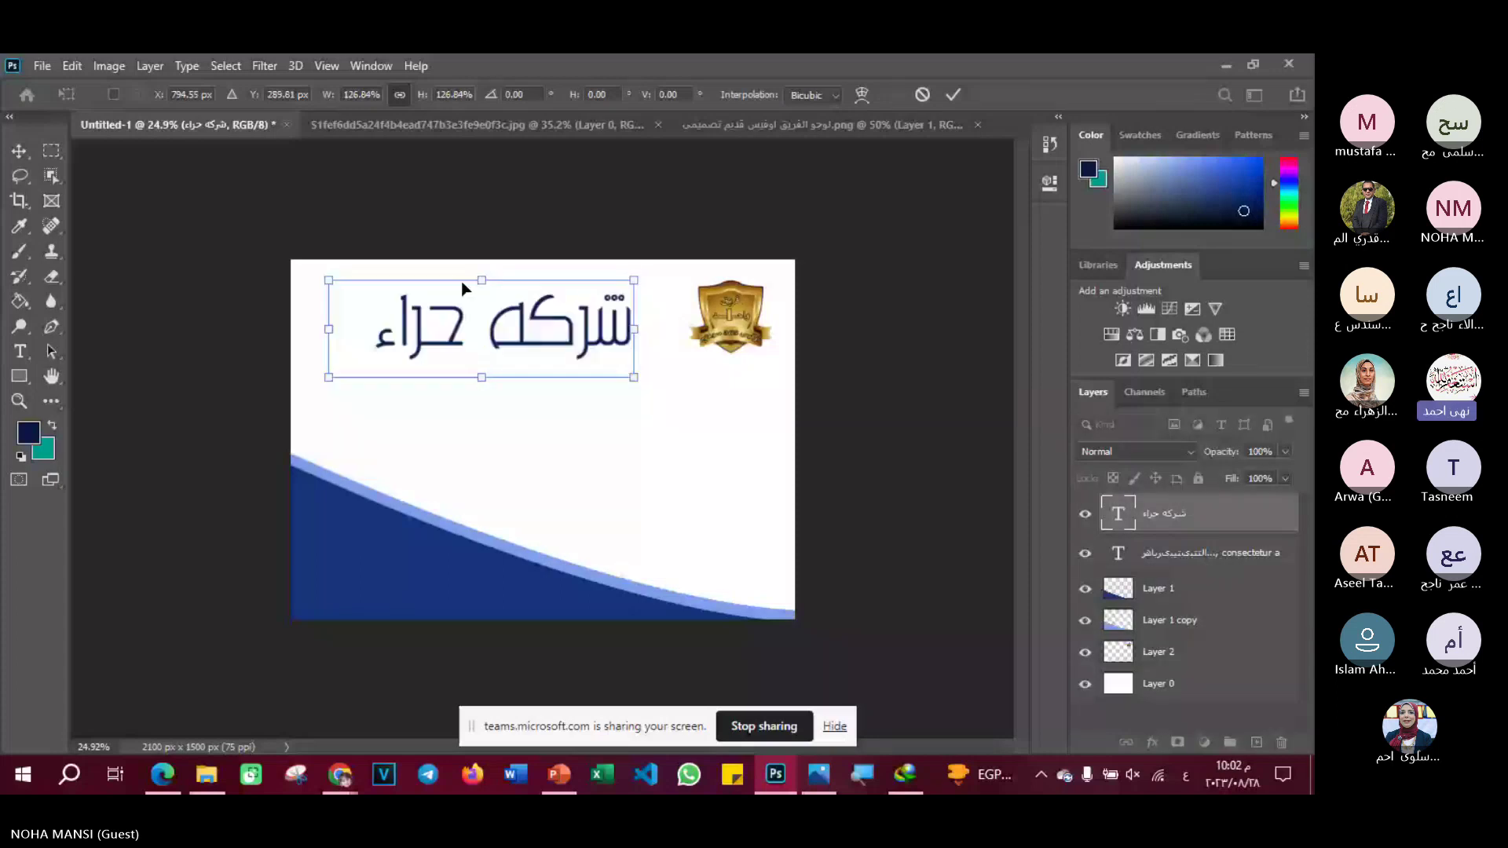
{"action": "left_click_drag", "start_coordinate": [462, 286], "coordinate": [498, 314]}
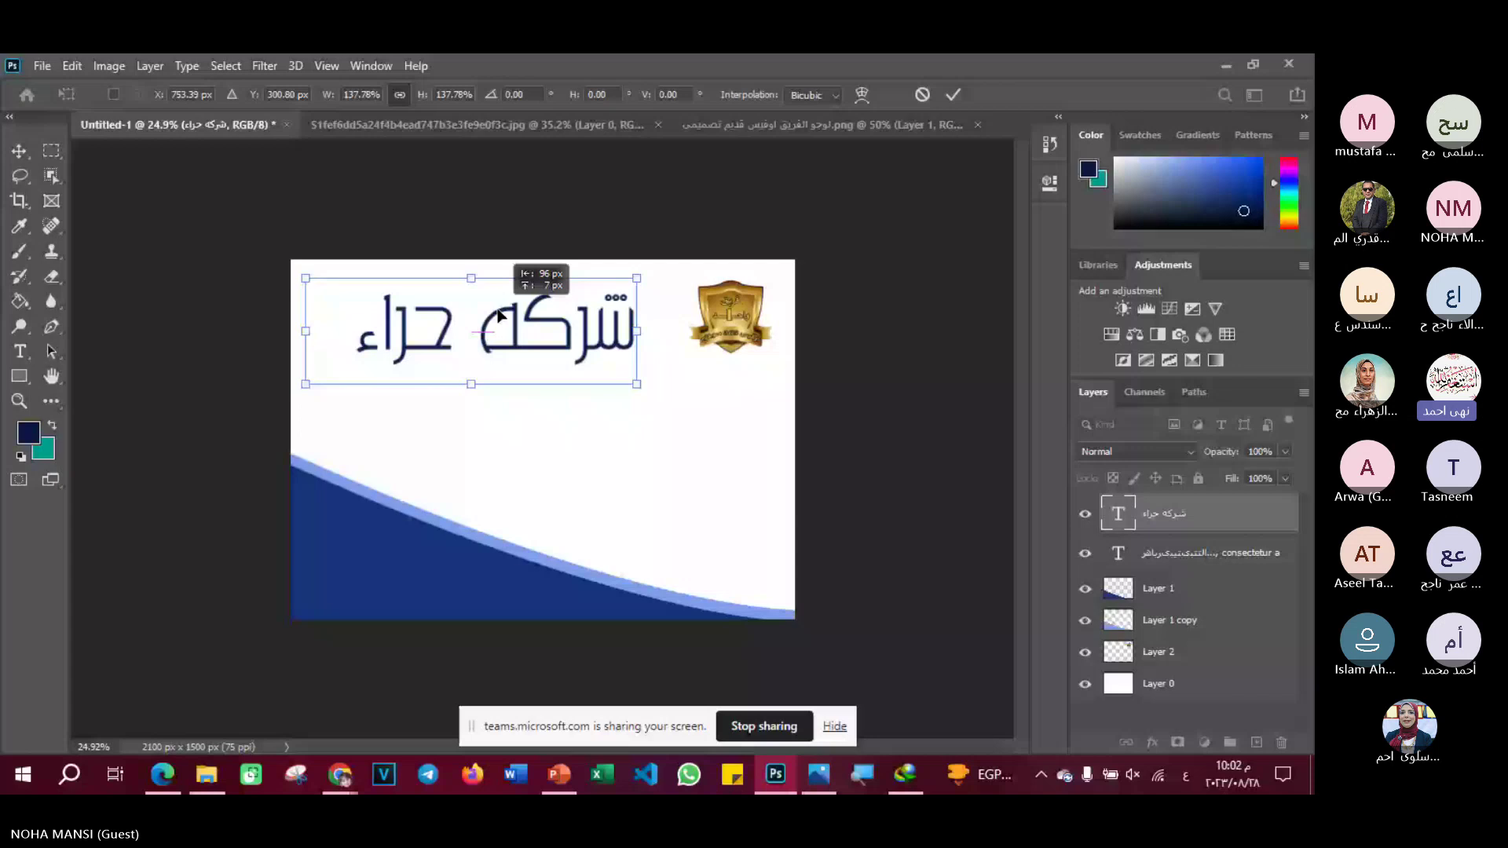
{"action": "key", "text": "Return"}
{"action": "key", "text": "t"}
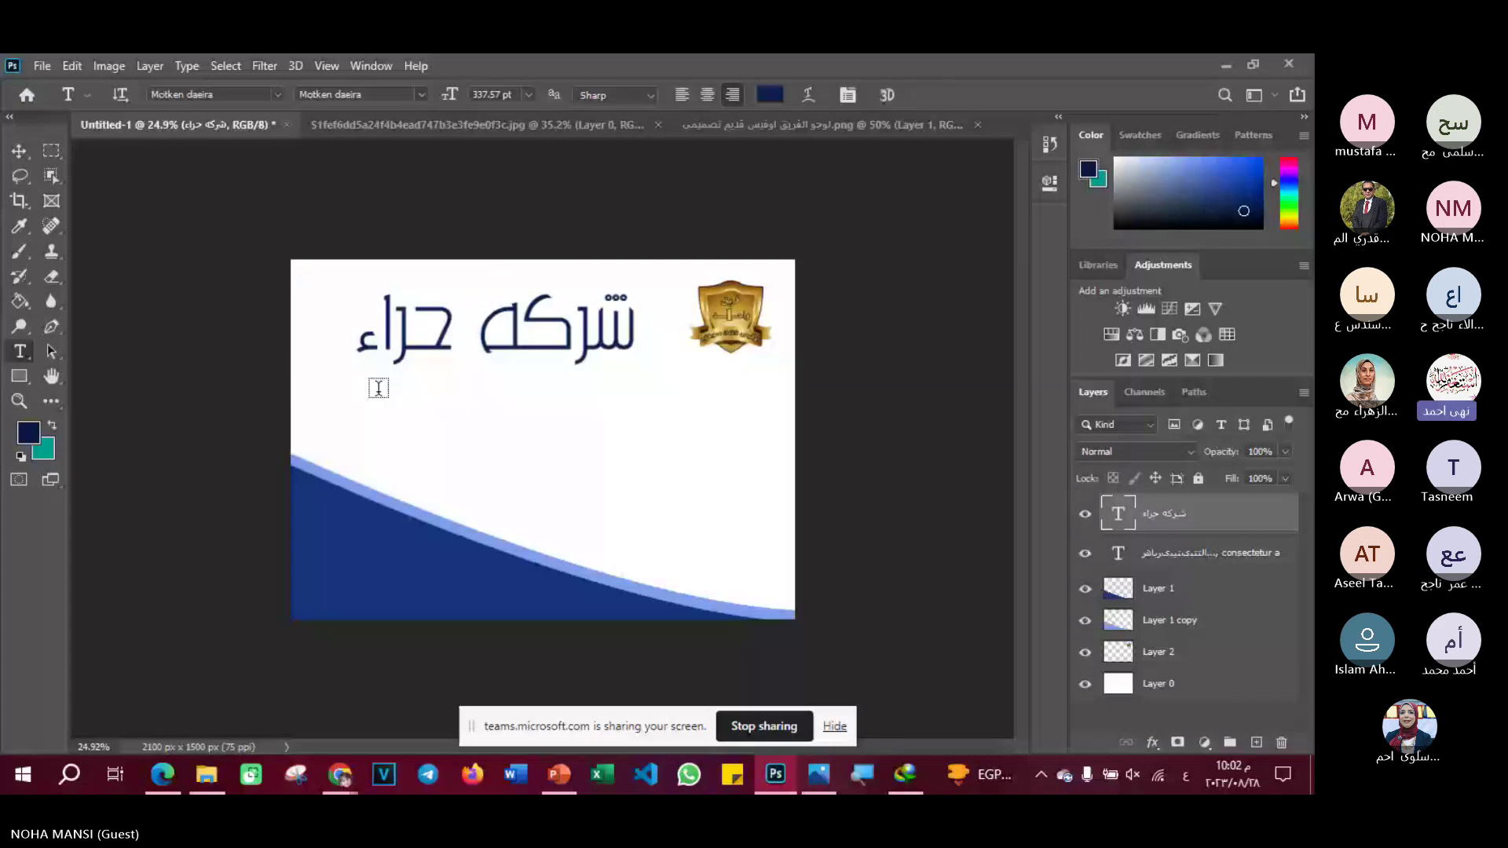
- Type 'المقاولات' in a new text box below the company name
{"action": "left_click", "coordinate": [379, 388]}
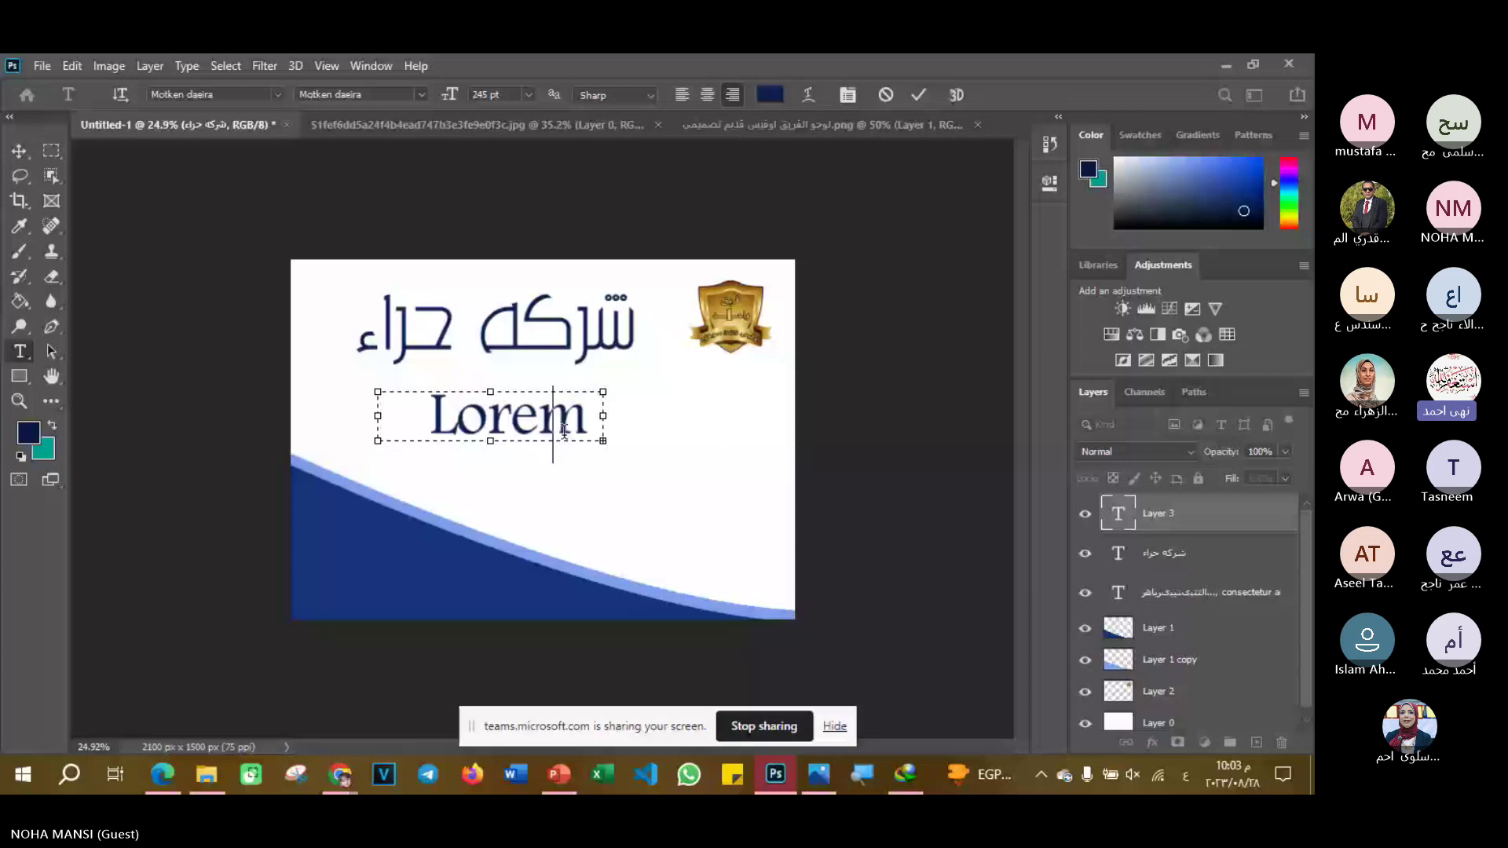
{"action": "key", "text": "Right"}
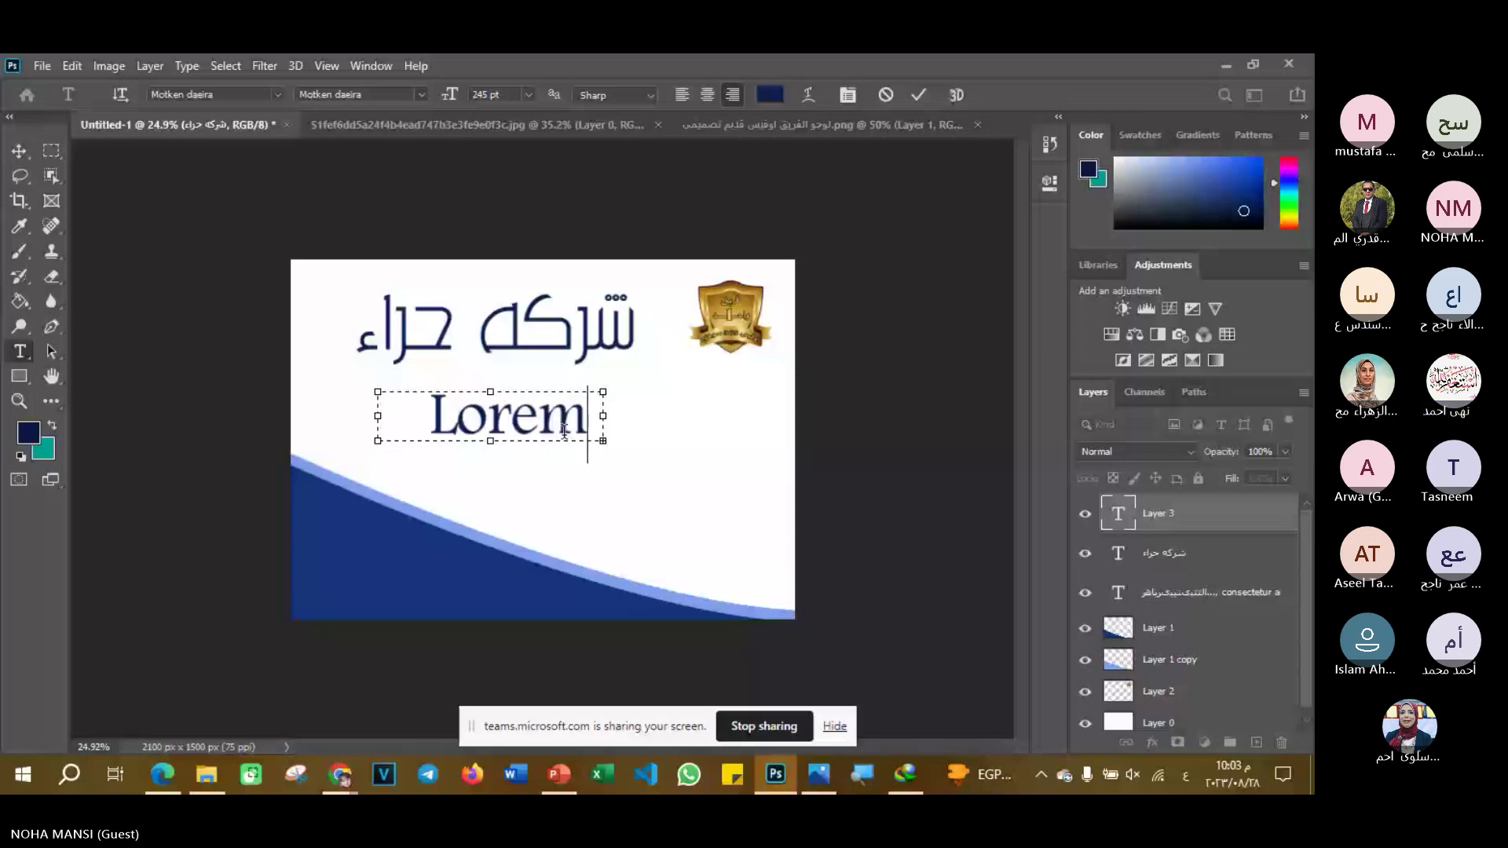
{"action": "key", "text": "ctrl+a"}
{"action": "type", "text": "المق"}
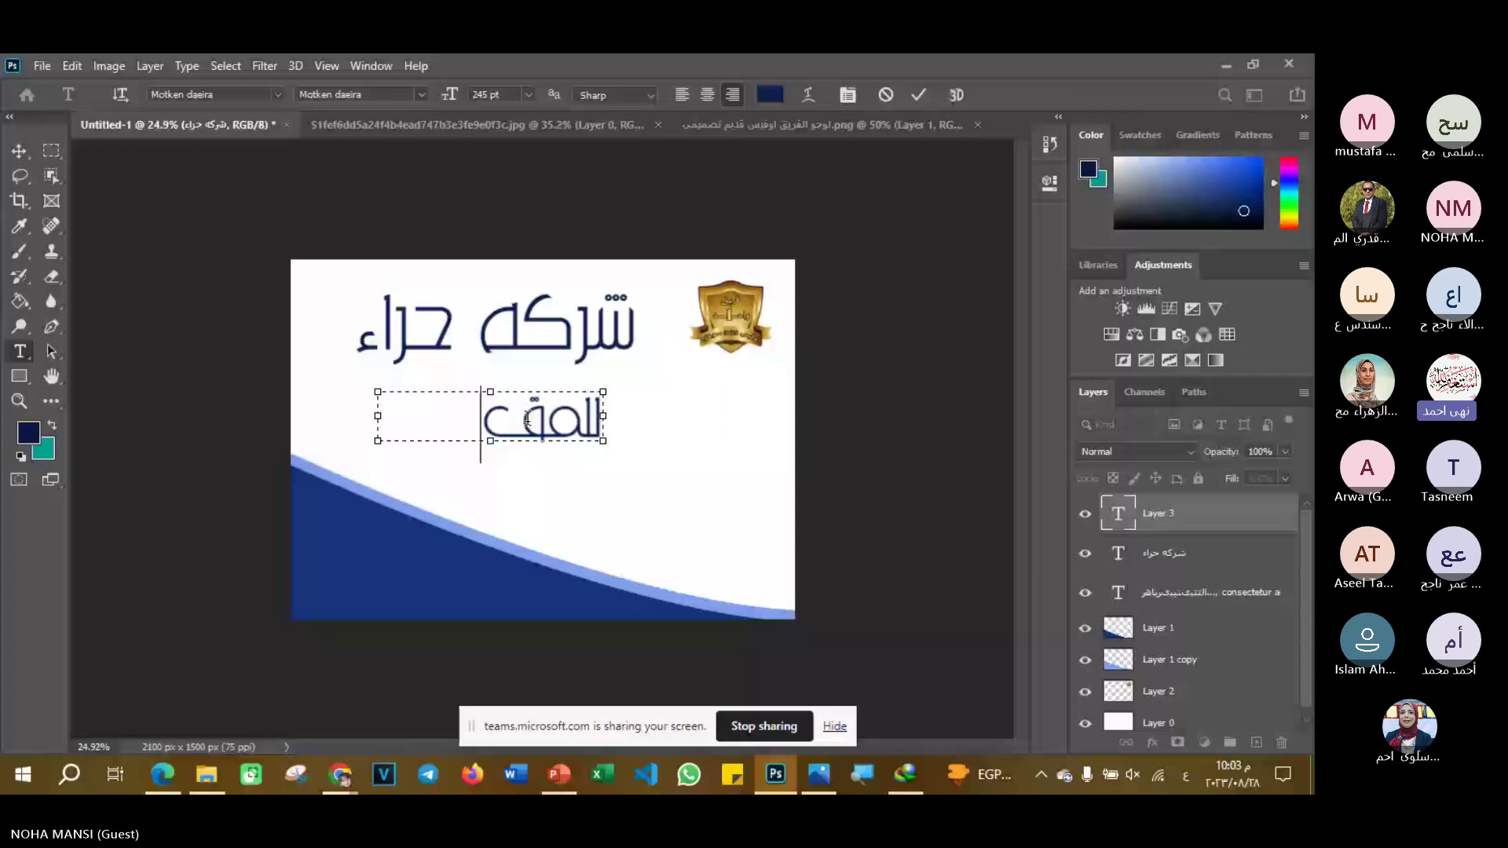
{"action": "type", "text": "اولات"}
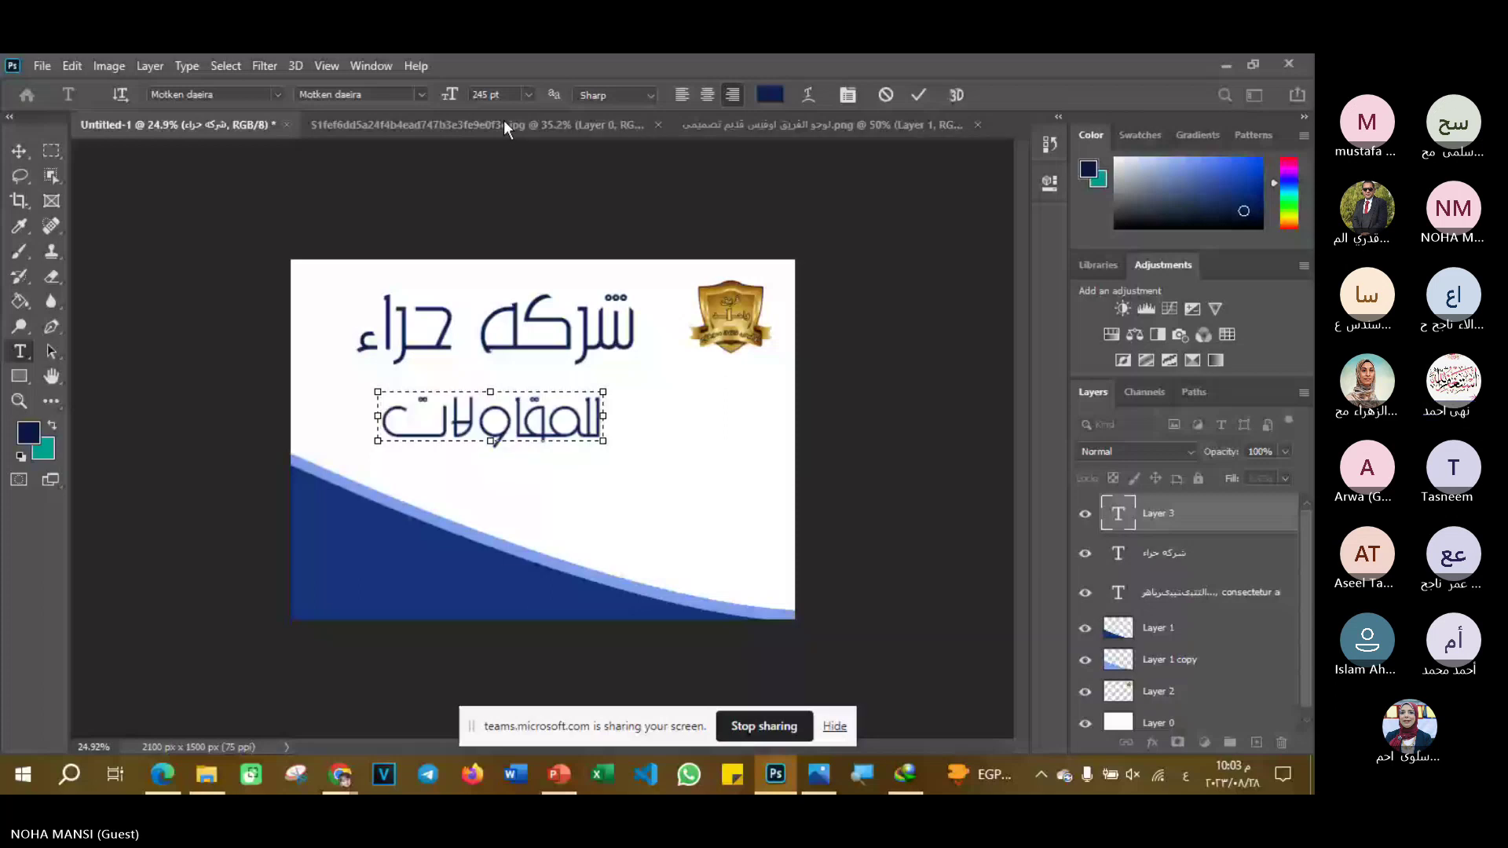
- Resize the للمقاولات text to 200 pt and commit it
{"action": "double_click", "coordinate": [516, 412]}
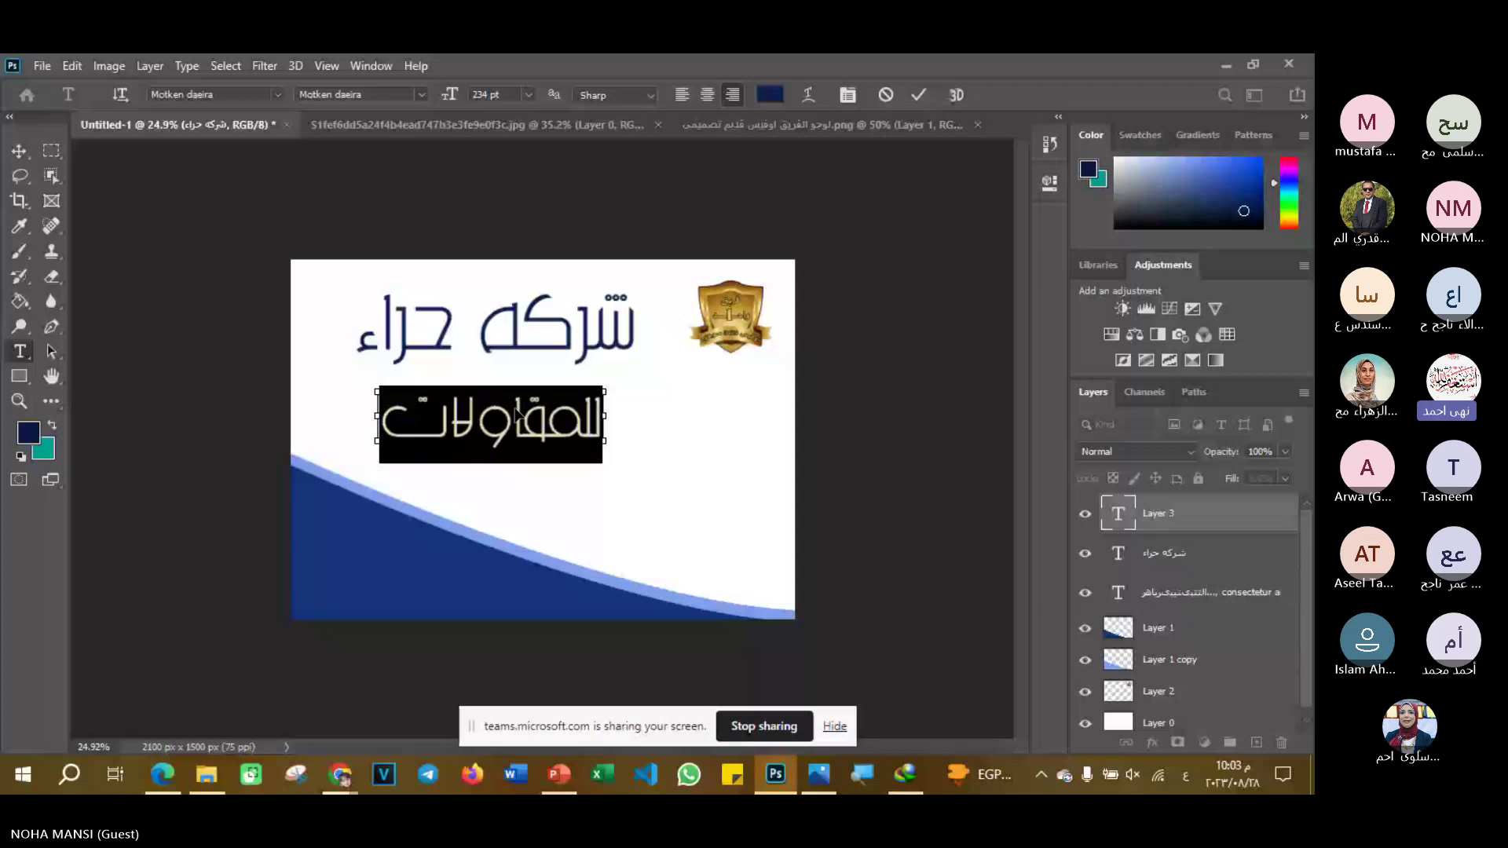
{"action": "left_click_drag", "start_coordinate": [450, 94], "coordinate": [426, 98]}
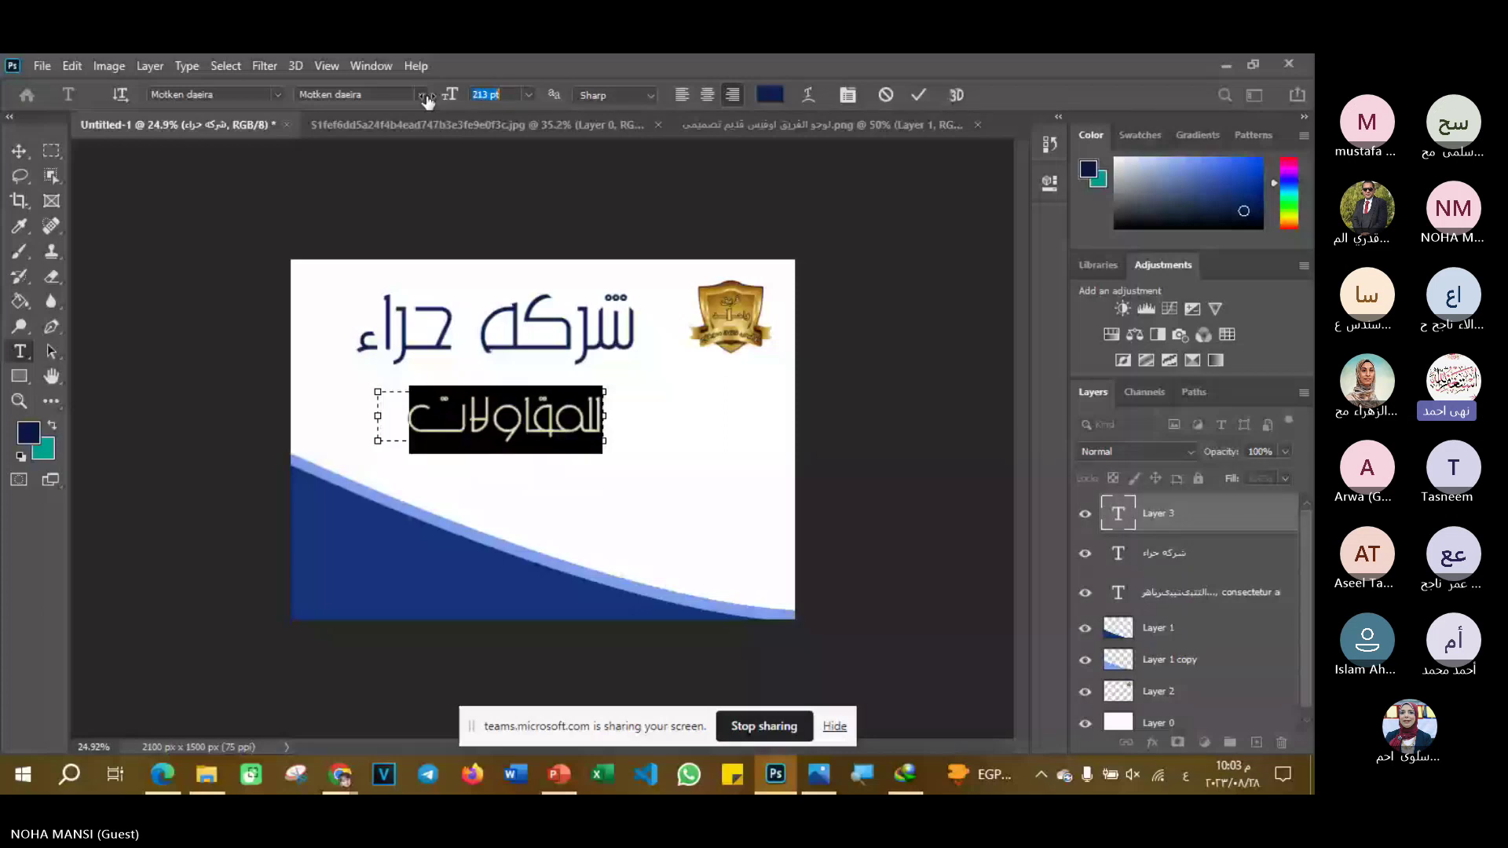
{"action": "type", "text": "211"}
{"action": "key", "text": "Return"}
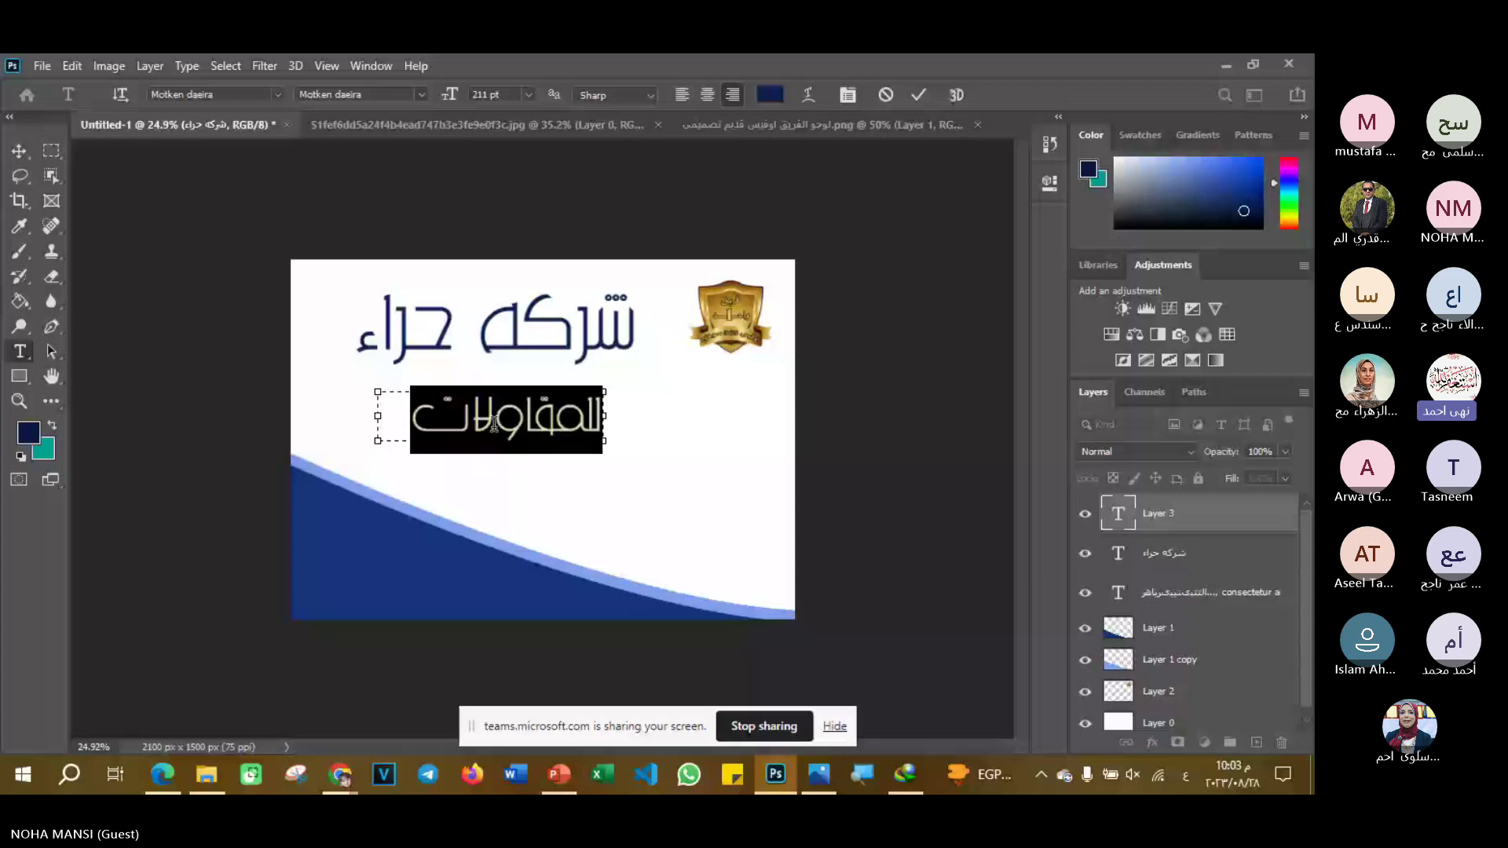
{"action": "type", "text": "200"}
{"action": "key", "text": "Return"}
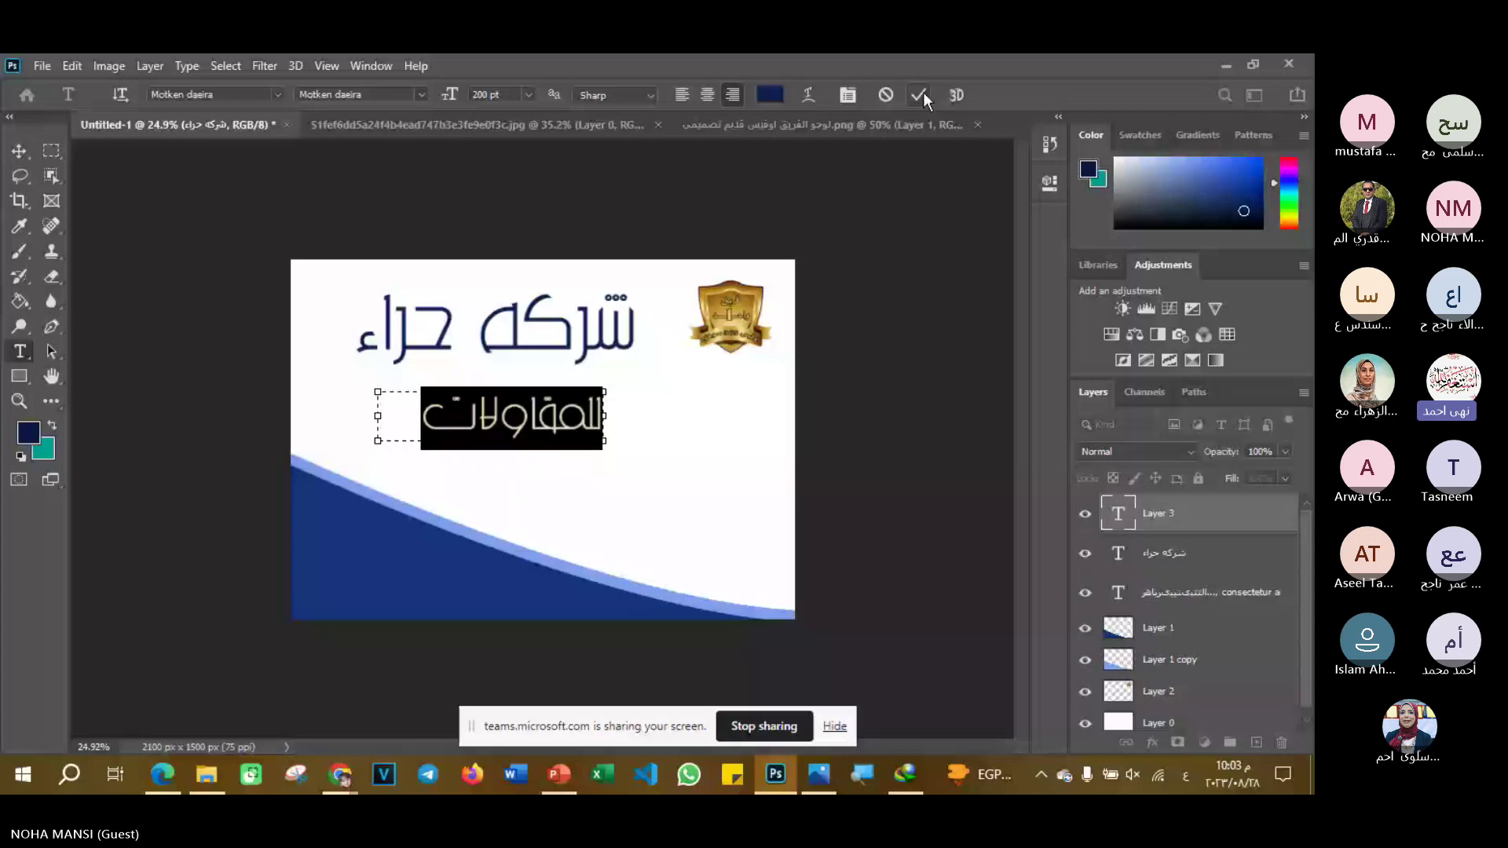
{"action": "left_click", "coordinate": [922, 92]}
- Move the للمقاولات line to sit just beneath the company name
{"action": "key", "text": "v"}
{"action": "left_click_drag", "start_coordinate": [491, 417], "coordinate": [479, 408]}
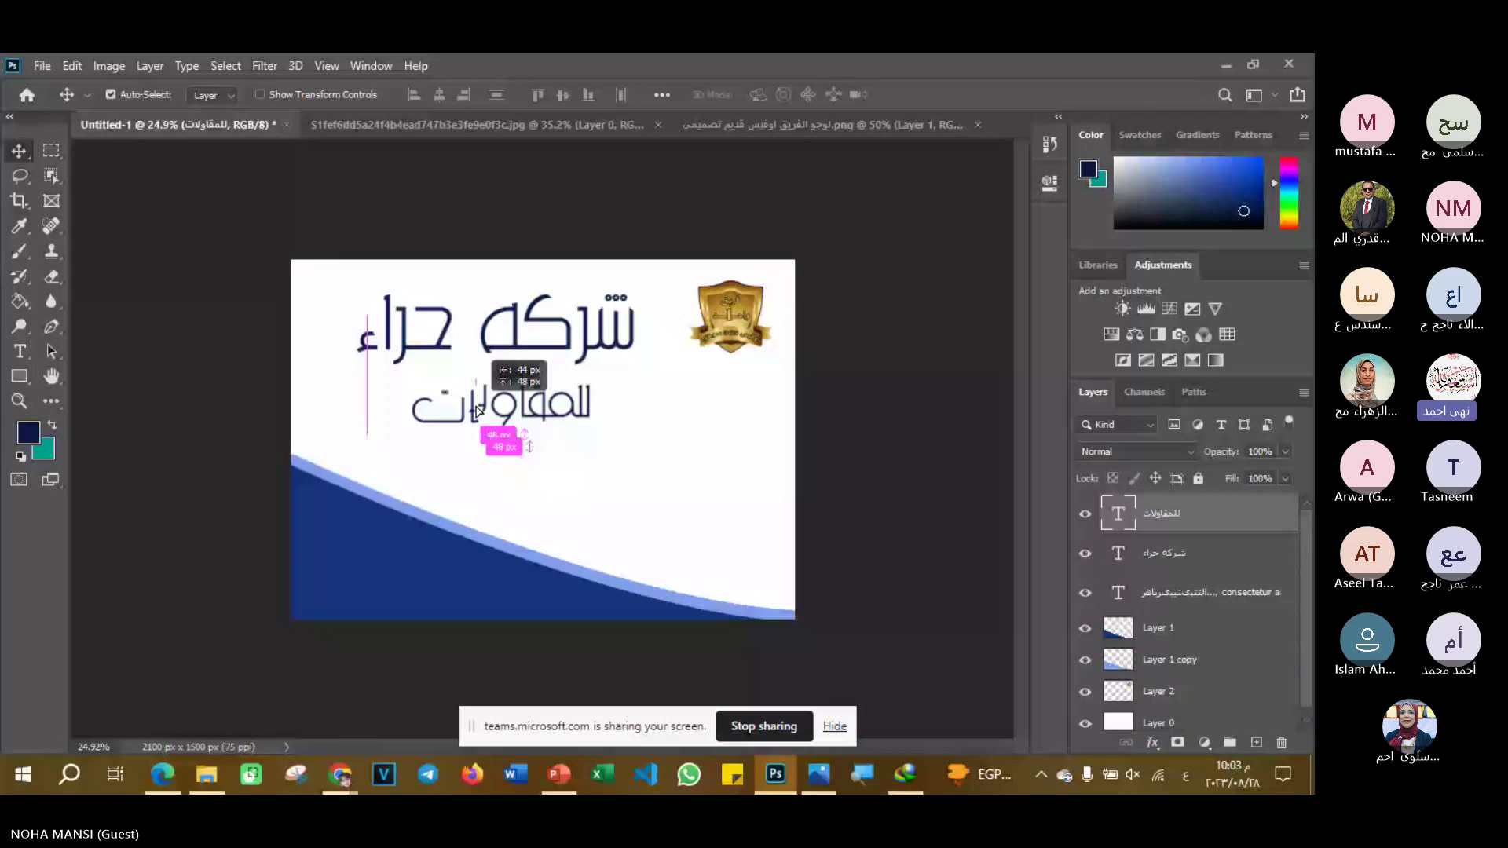
{"action": "left_click_drag", "start_coordinate": [477, 408], "coordinate": [477, 408]}
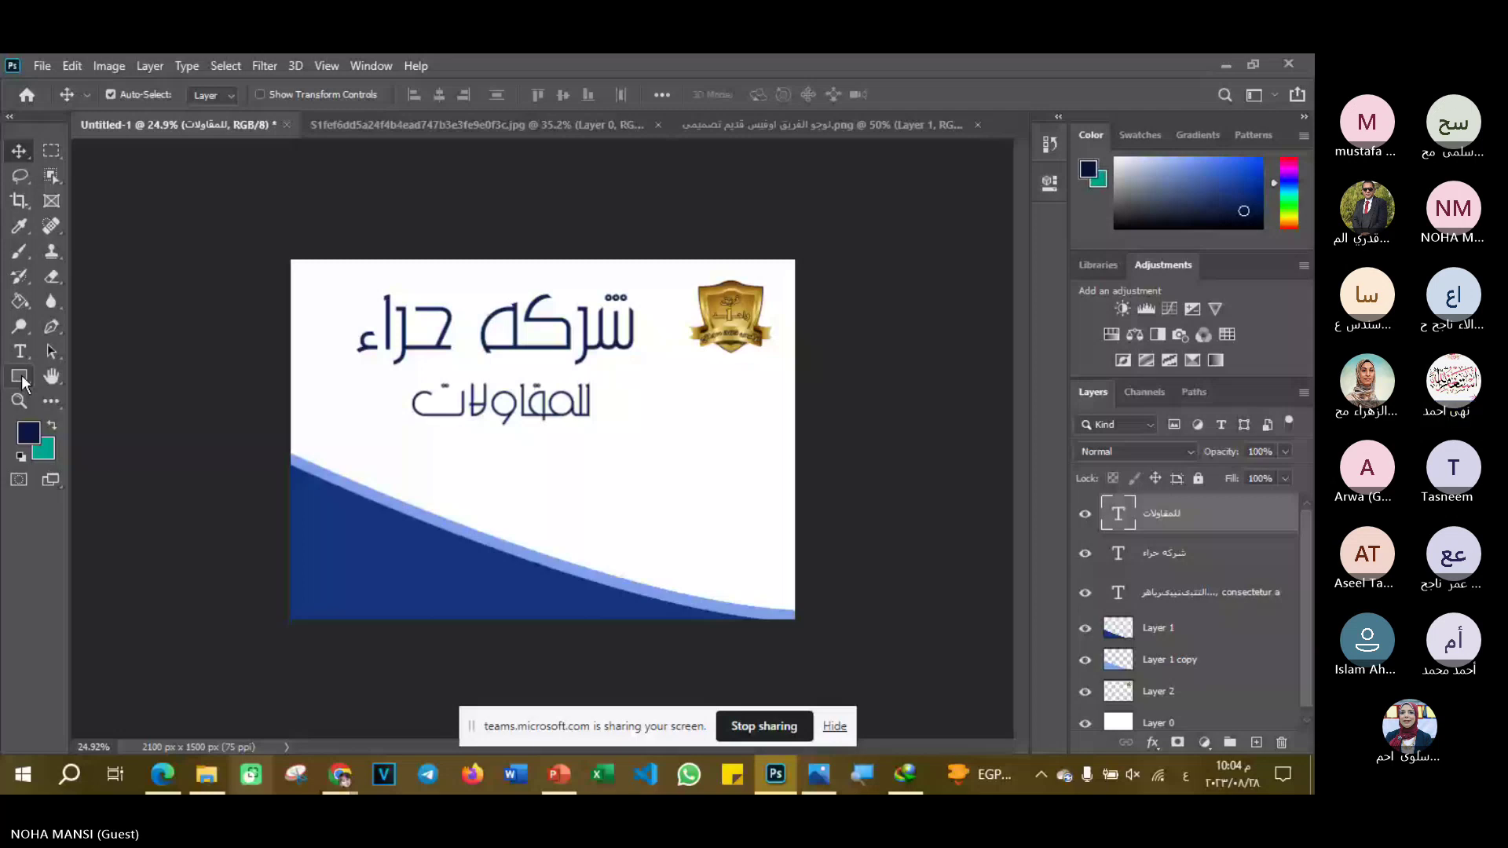
- Draw a navy 850 × 470 px rounded rectangle at the card's lower right, then go to File Explorer
{"action": "left_click", "coordinate": [20, 376]}
{"action": "left_click_drag", "start_coordinate": [552, 462], "coordinate": [756, 574]}
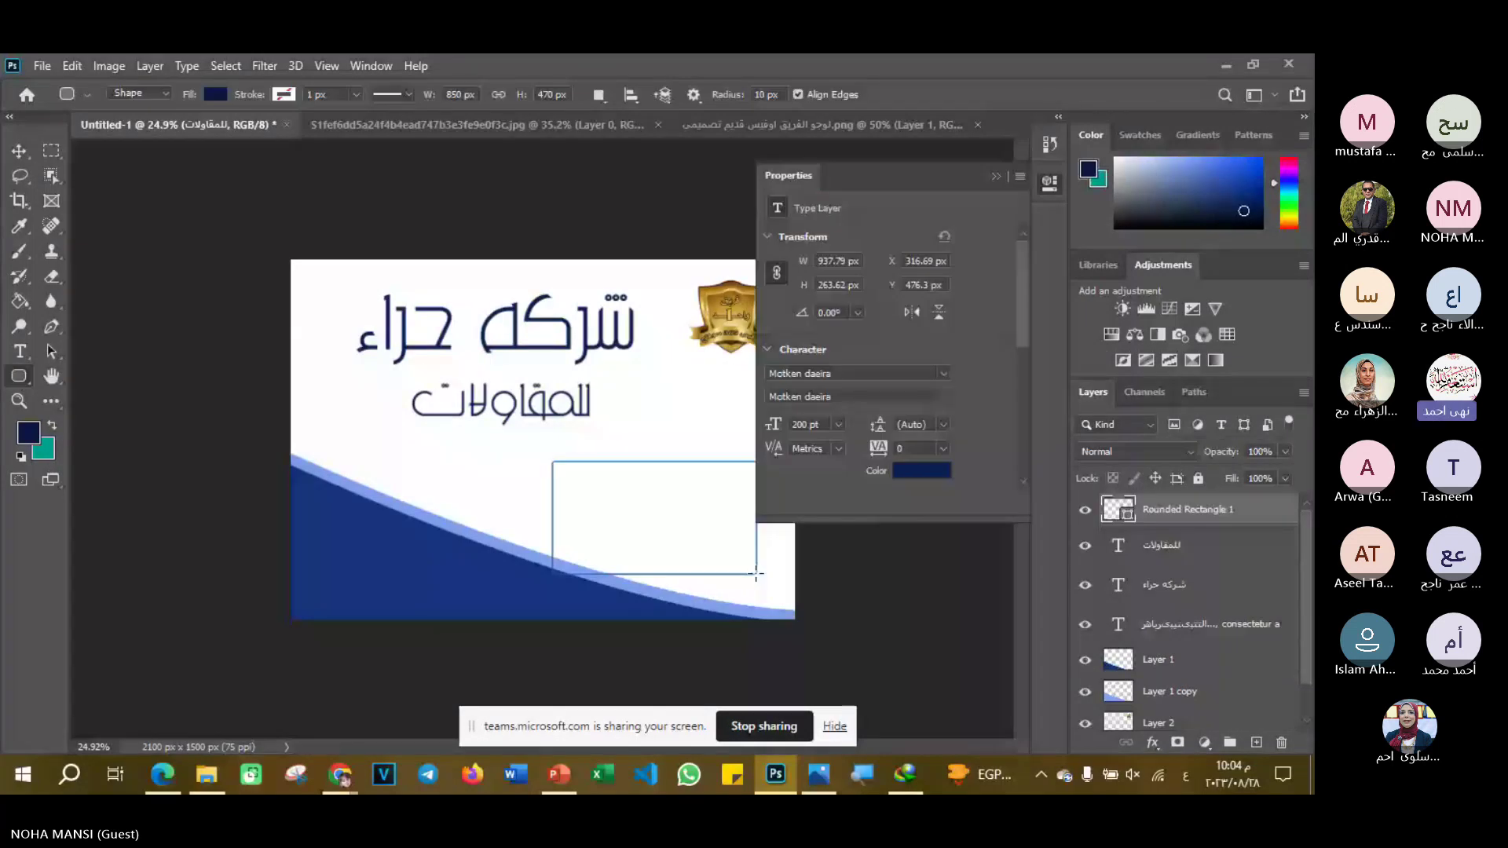
{"action": "left_click", "coordinate": [1005, 174]}
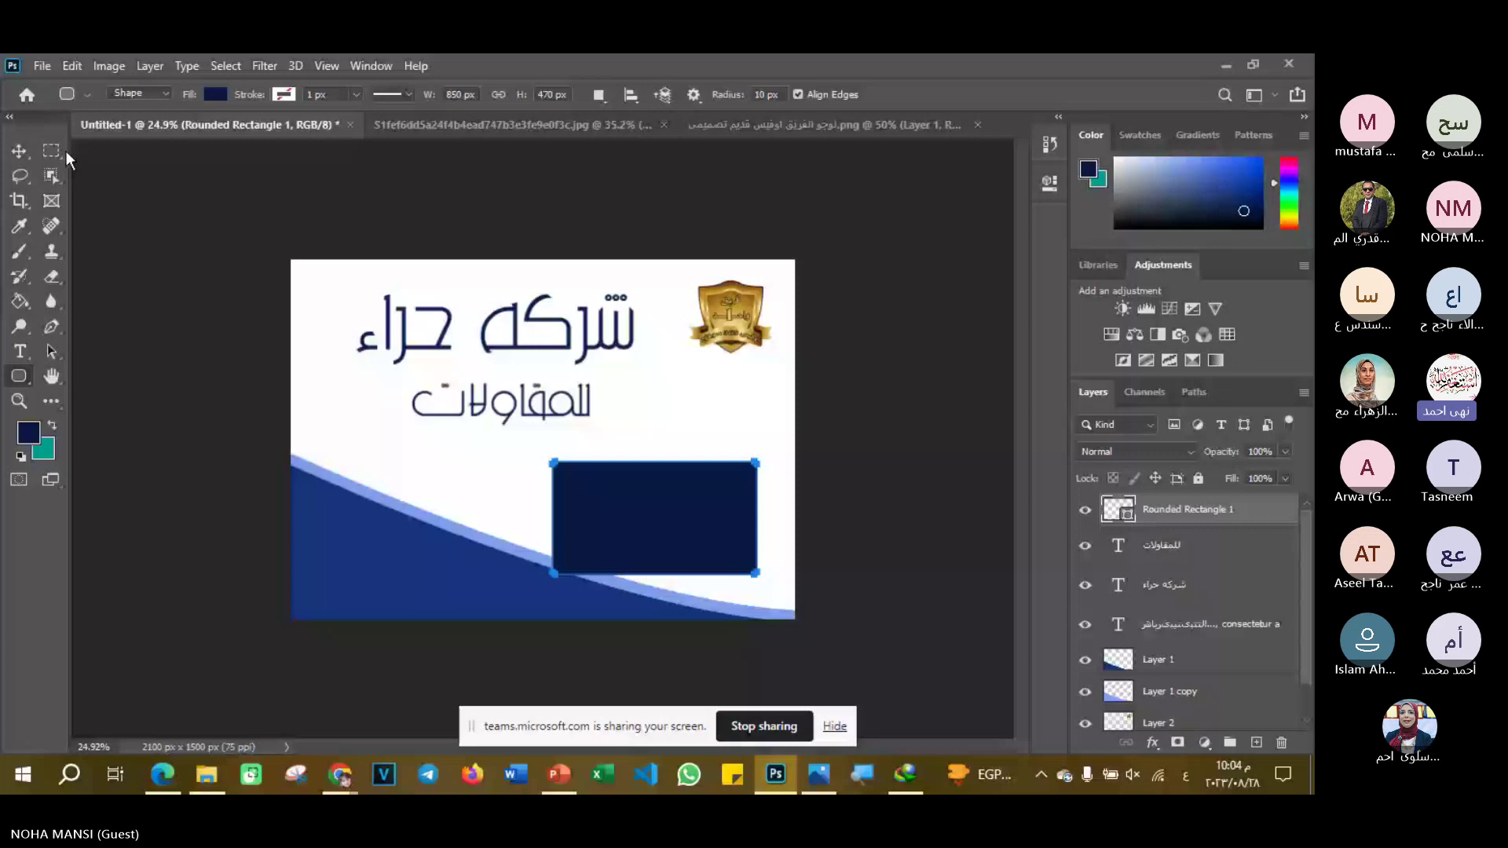
{"action": "key", "text": "alt+Tab"}
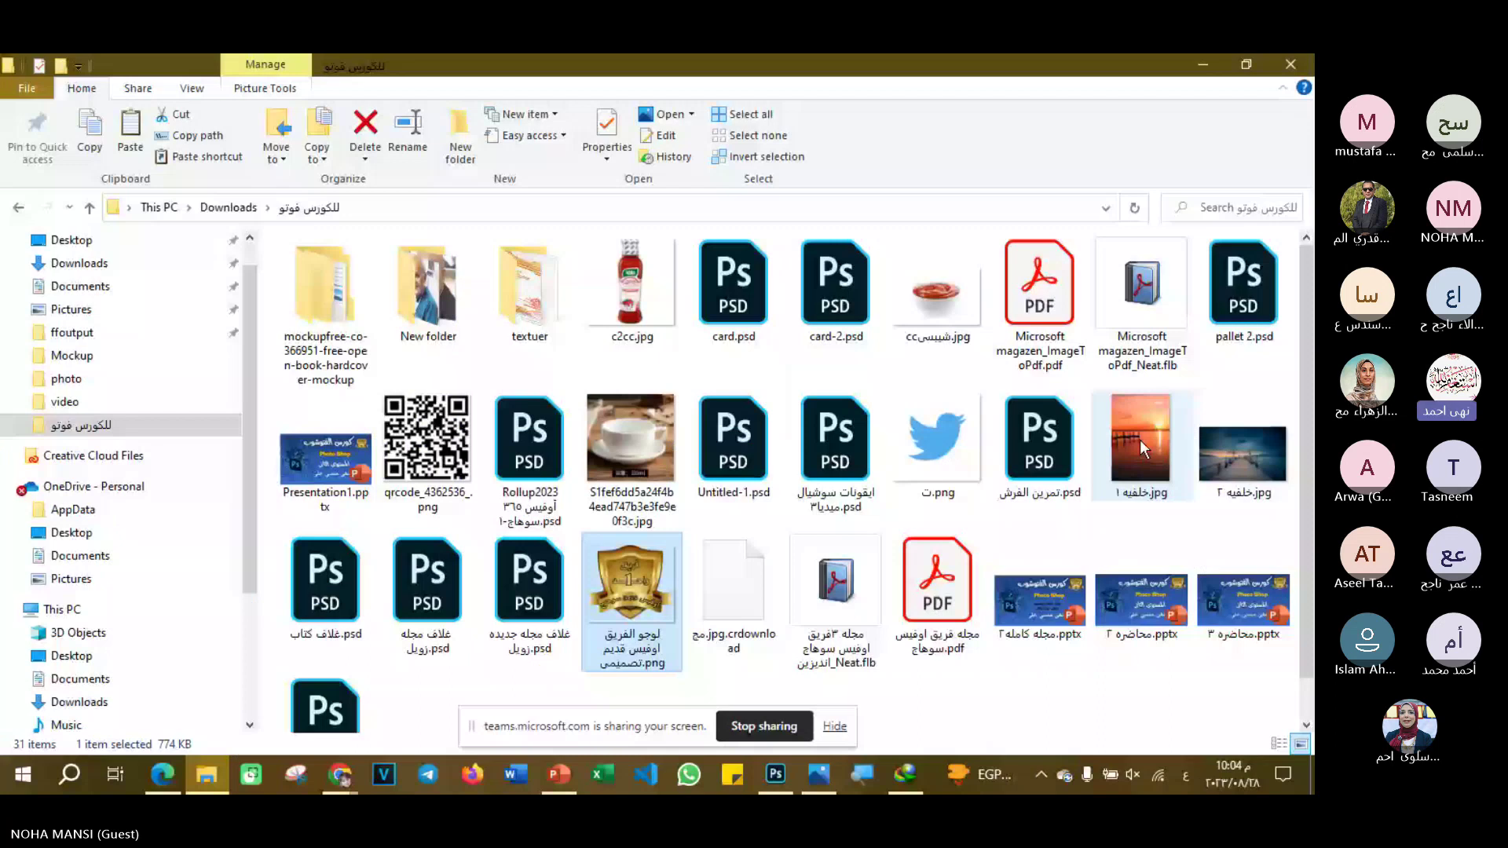
- Open the pier JPG, unlock its Background layer, and paste it into Untitled-1 as Layer 3
{"action": "key", "text": "alt+Tab"}
{"action": "left_click", "coordinate": [42, 66]}
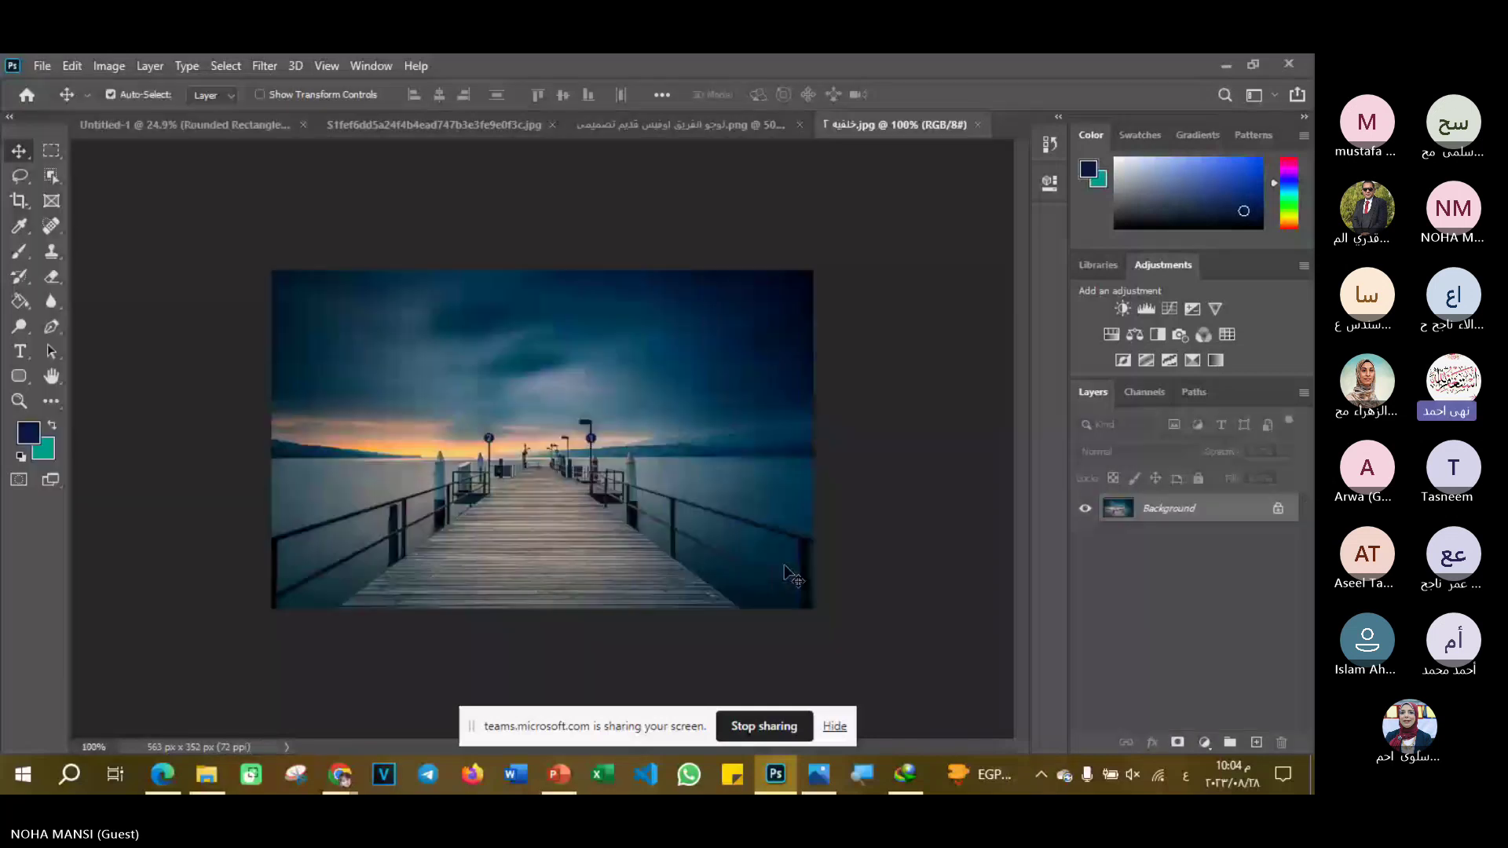
{"action": "left_click", "coordinate": [1278, 509]}
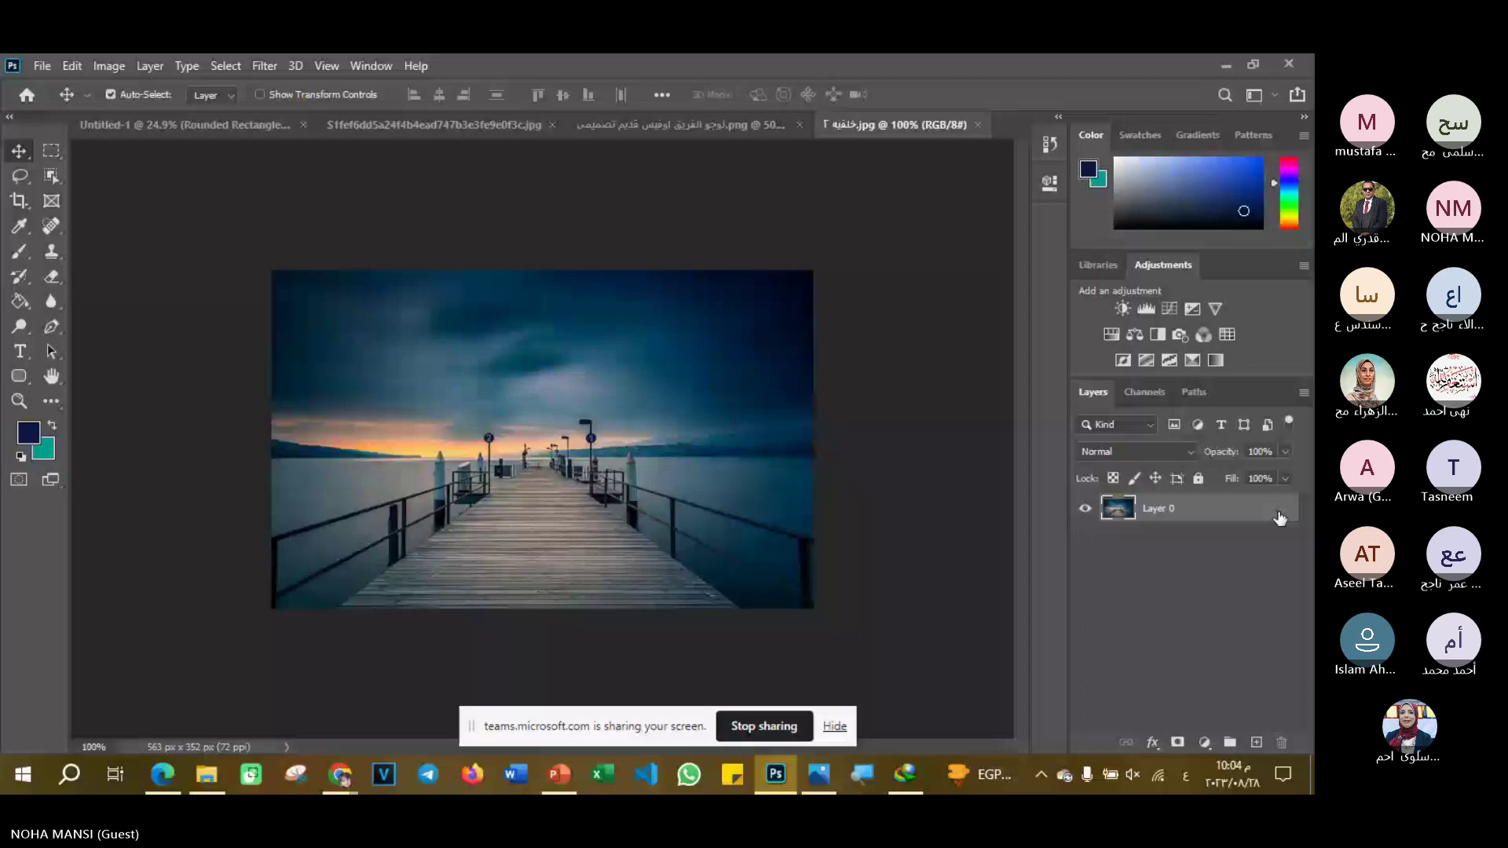
{"action": "key", "text": "ctrl+Tab"}
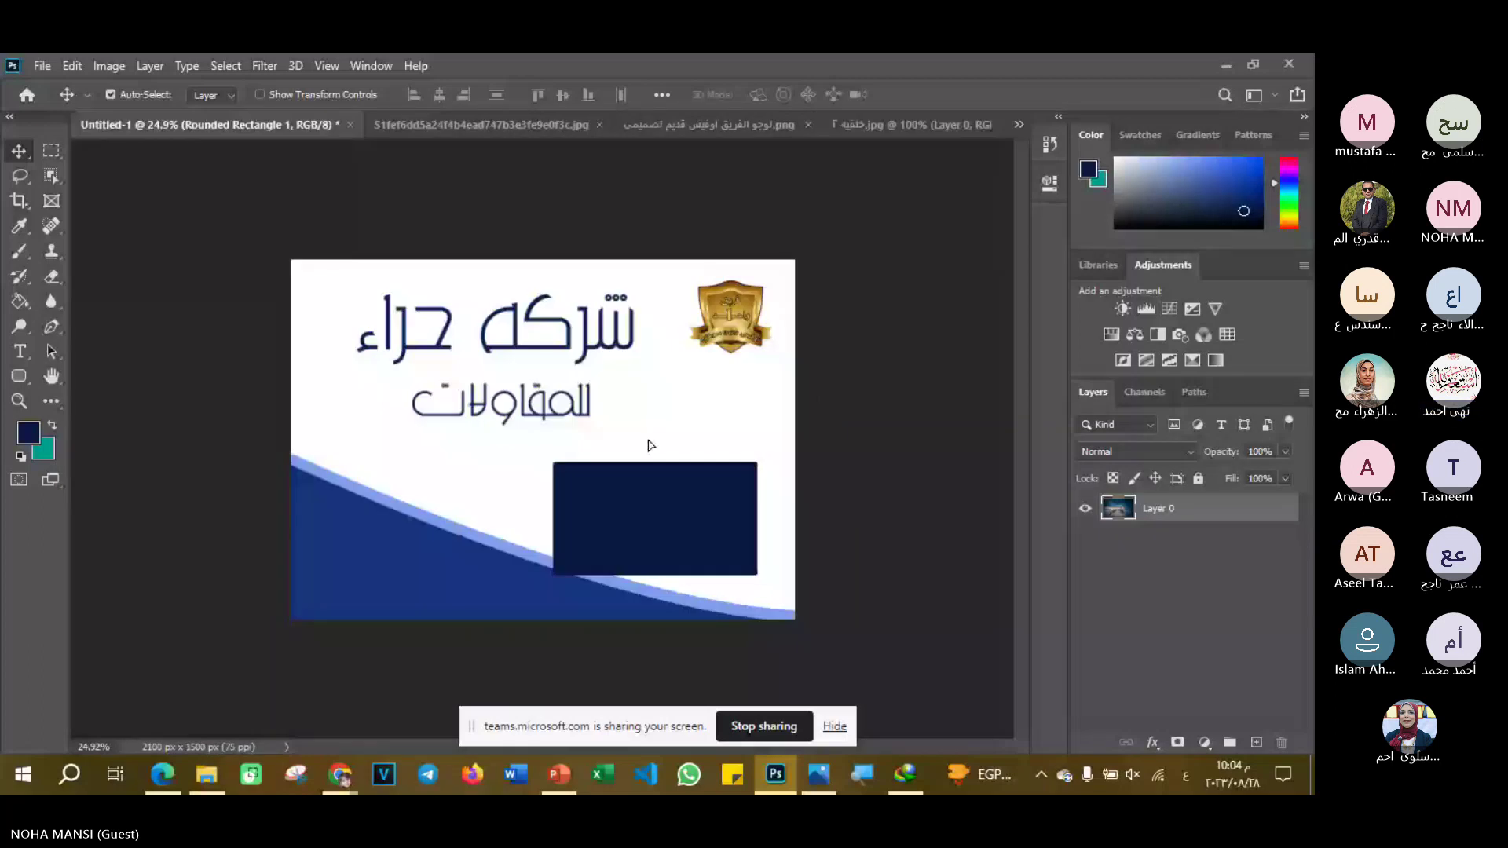
{"action": "key", "text": "ctrl+v"}
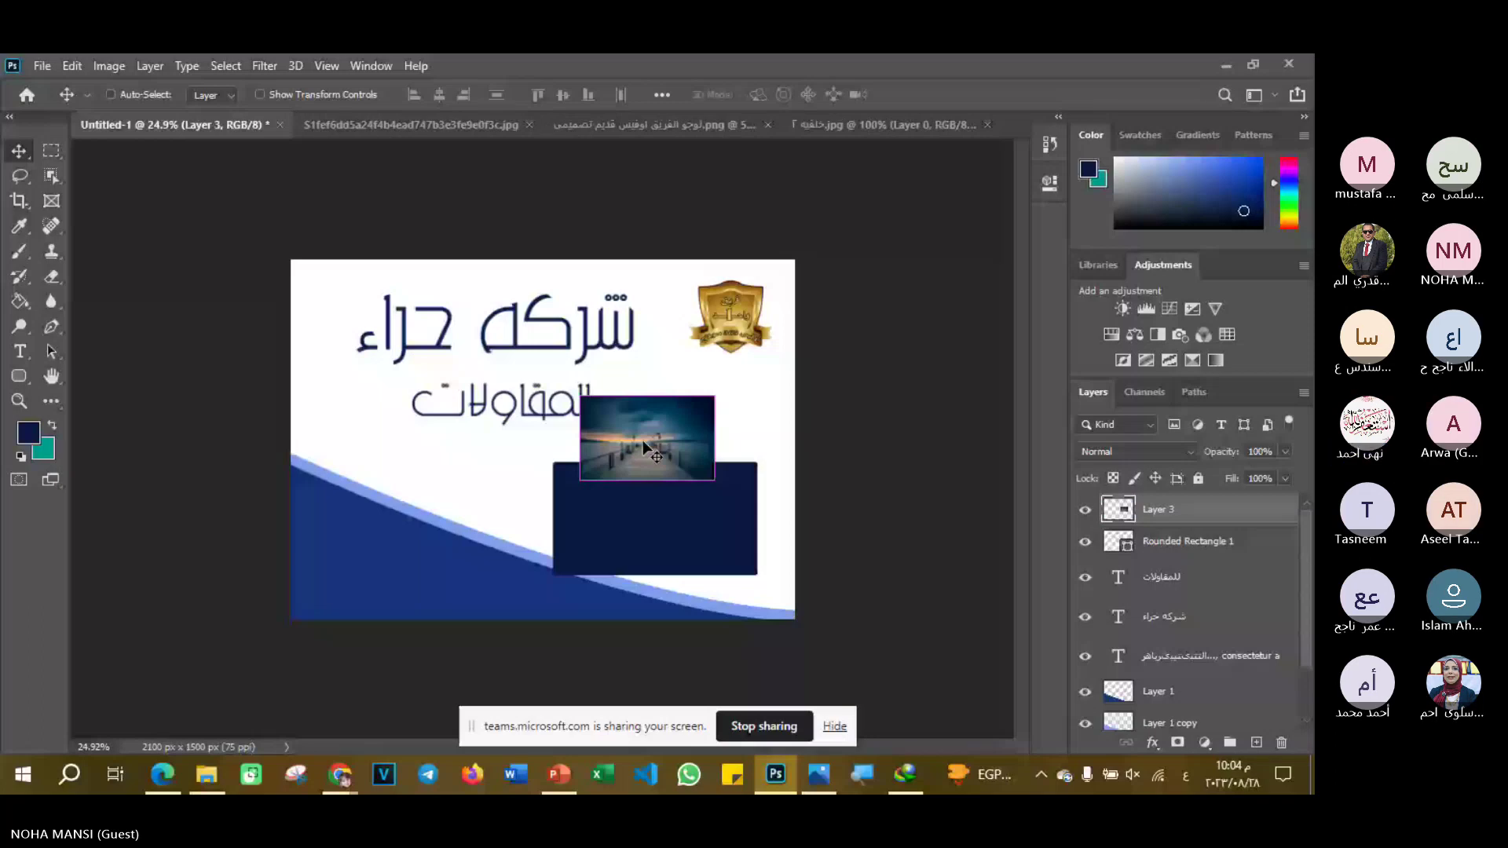
- Clip the enlarged pier photo into the navy rounded rectangle and select both layers
{"action": "key", "text": "ctrl+t"}
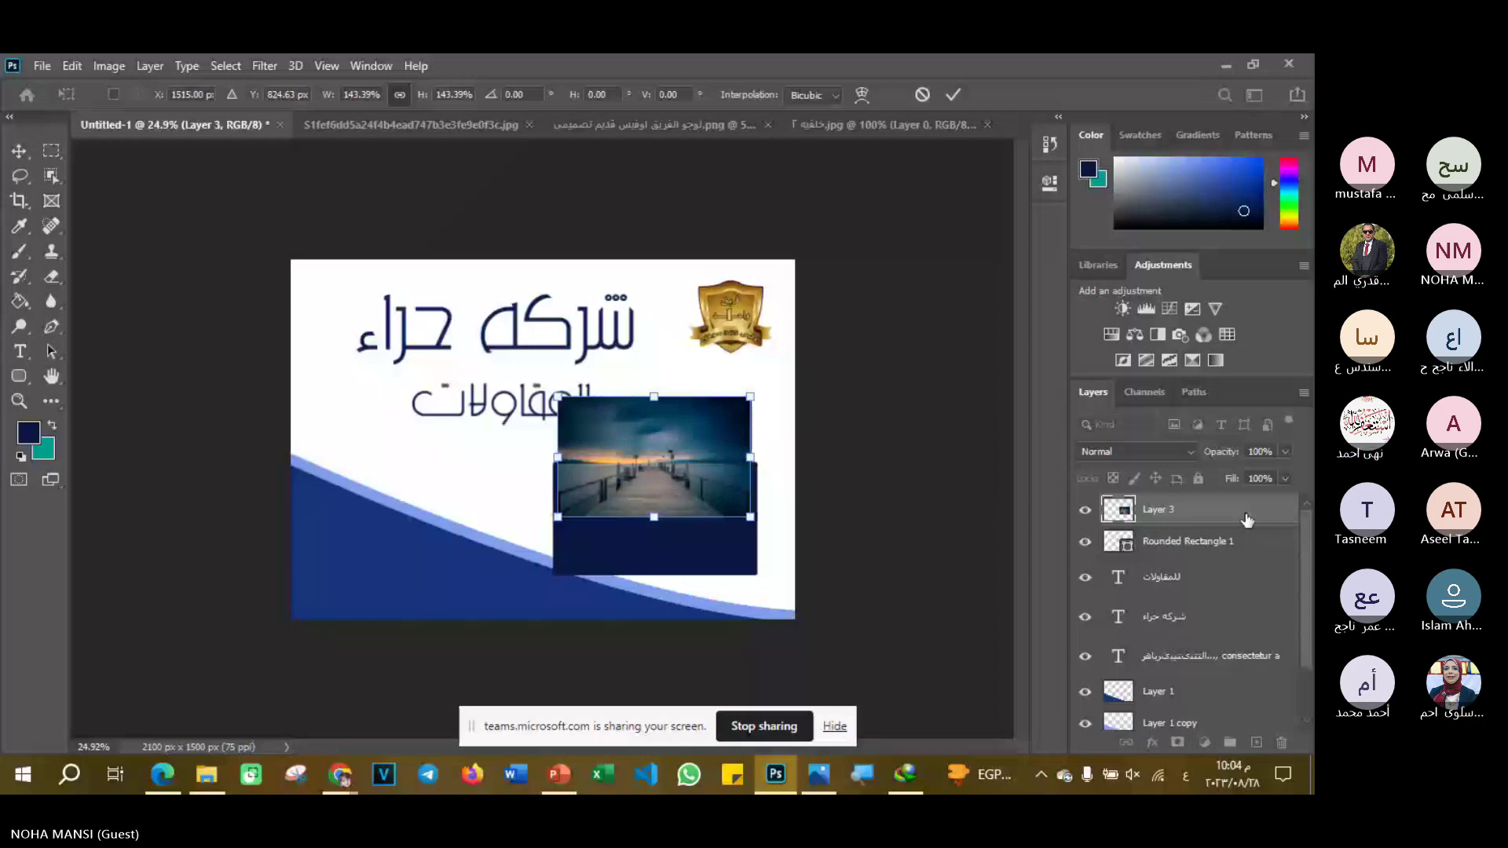
{"action": "left_click", "coordinate": [1248, 524], "text": "alt"}
{"action": "left_click_drag", "start_coordinate": [686, 507], "coordinate": [686, 542]}
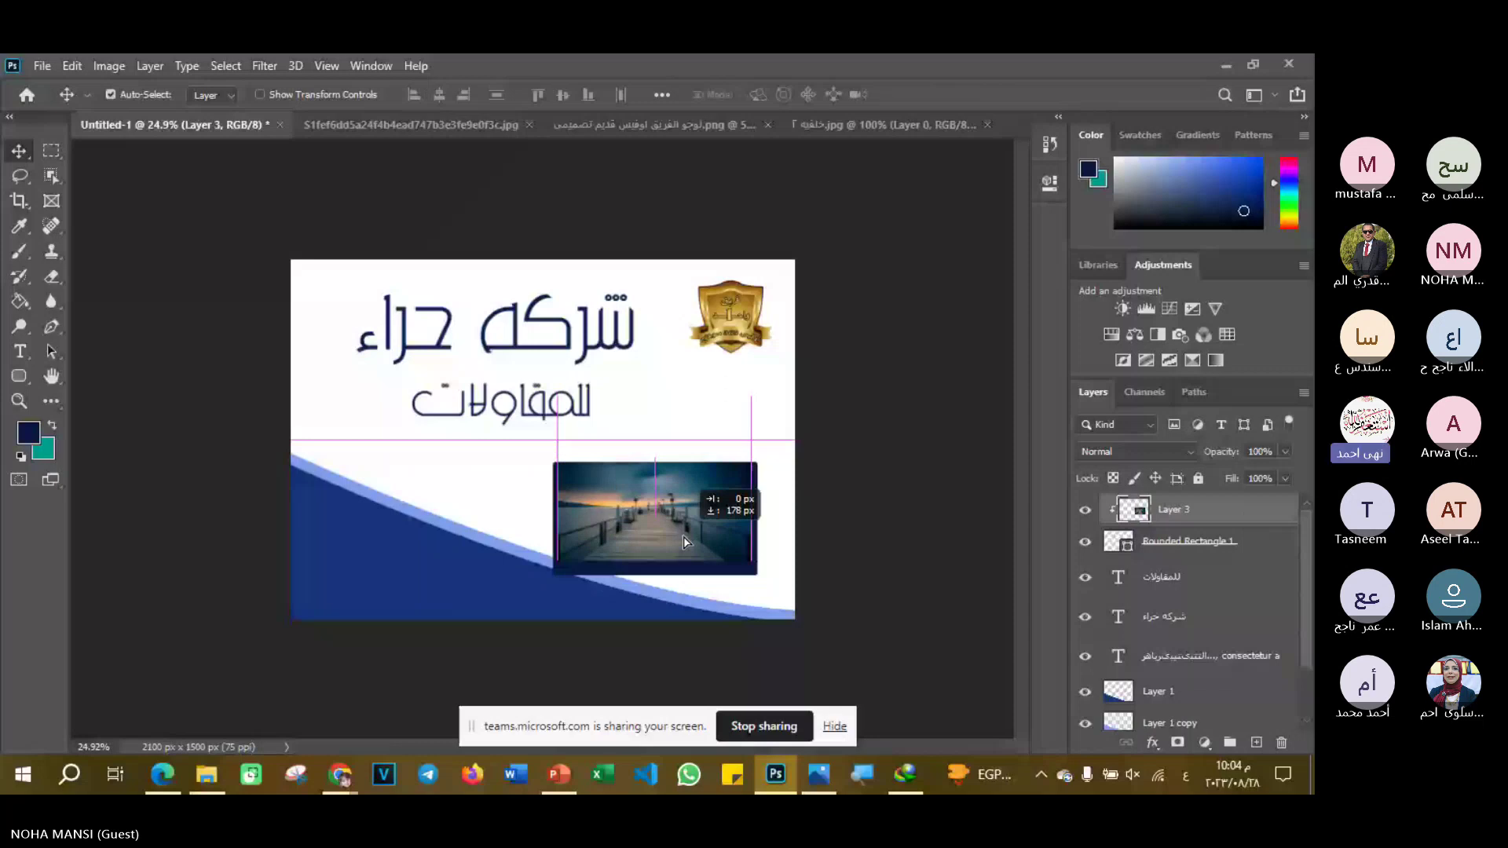
{"action": "left_click", "coordinate": [1257, 540]}
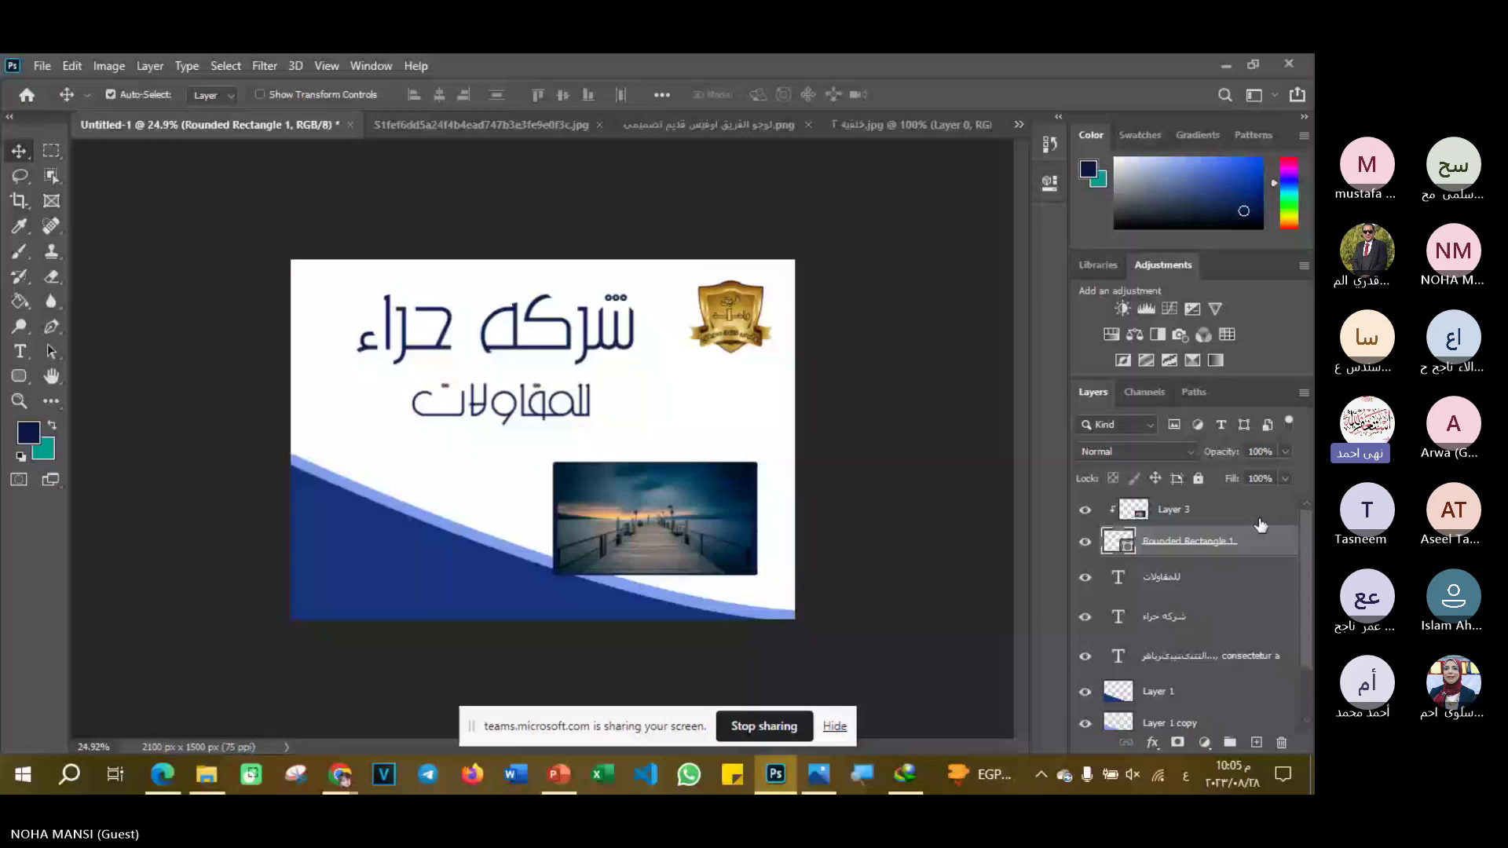
{"action": "left_click", "coordinate": [1258, 519], "text": "shift"}
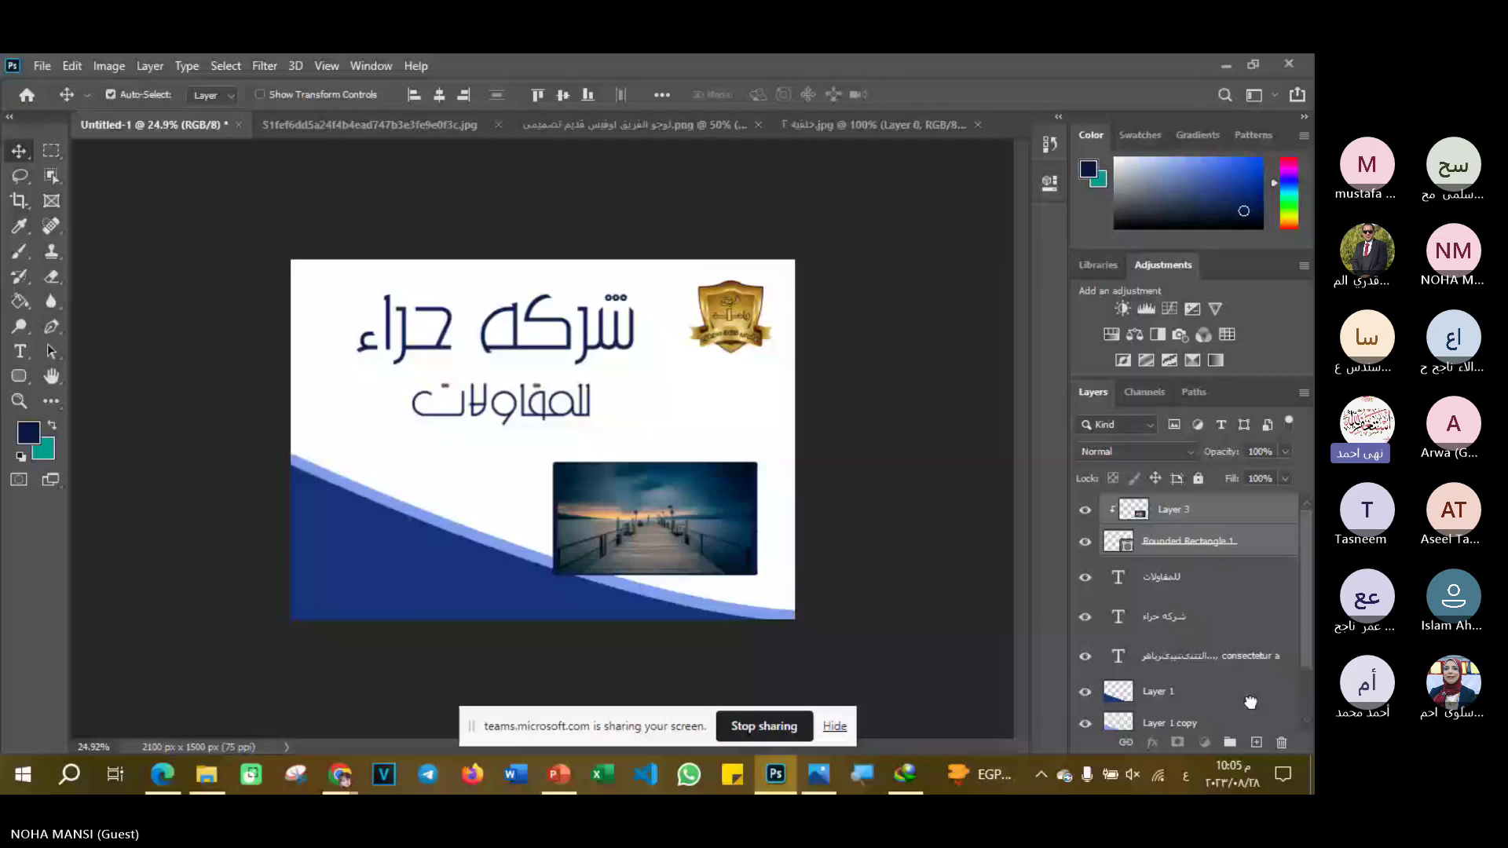
- Place the framed pier photo below Layer 1, enlarged across the lower-right corner, then begin a text box
{"action": "left_click_drag", "start_coordinate": [1250, 701], "coordinate": [1250, 701]}
{"action": "key", "text": "ctrl+t"}
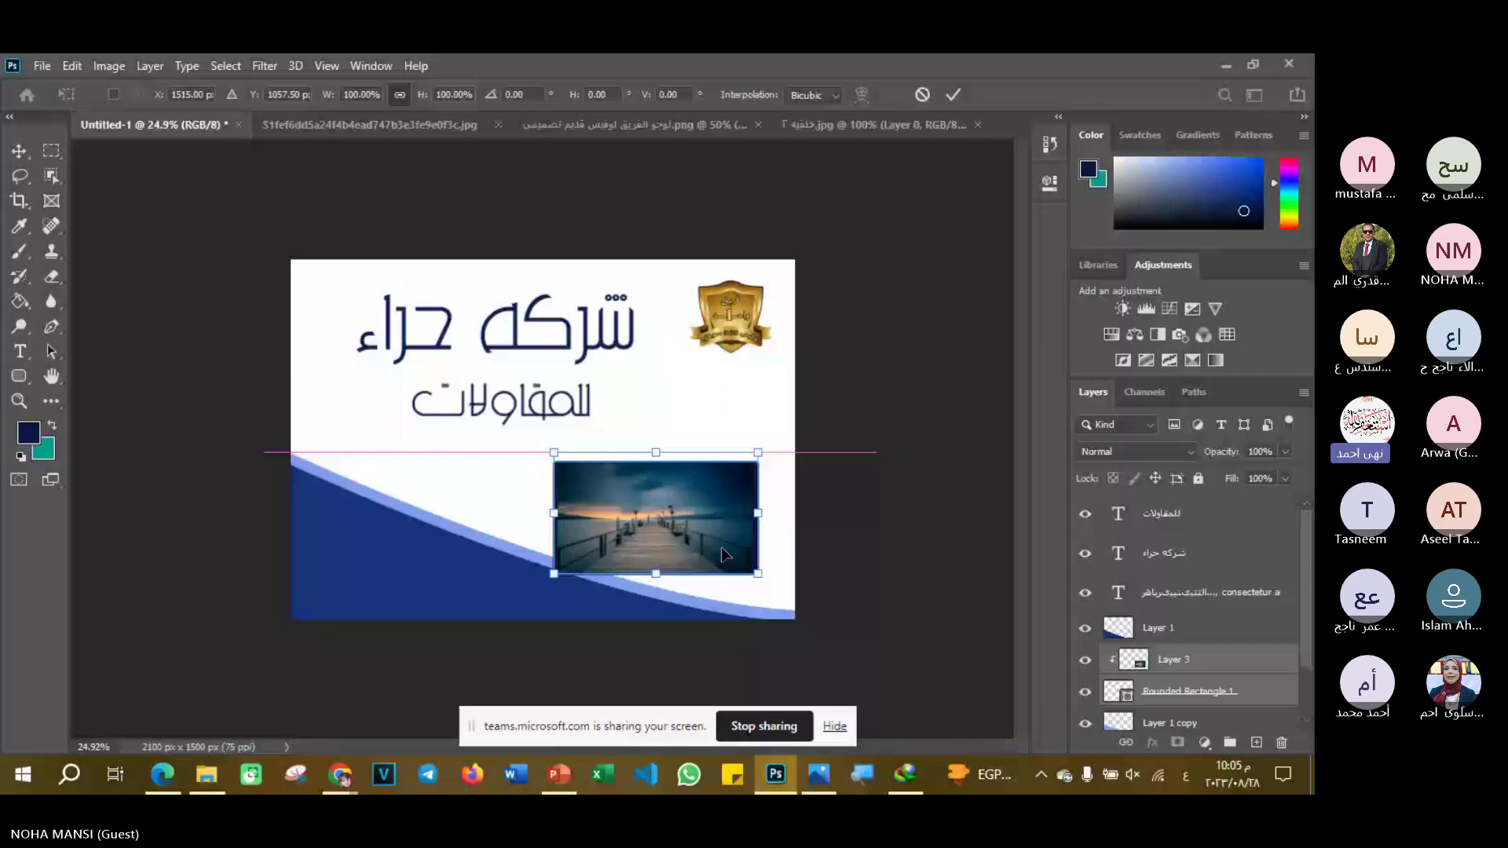
{"action": "left_click_drag", "start_coordinate": [778, 443], "coordinate": [833, 410]}
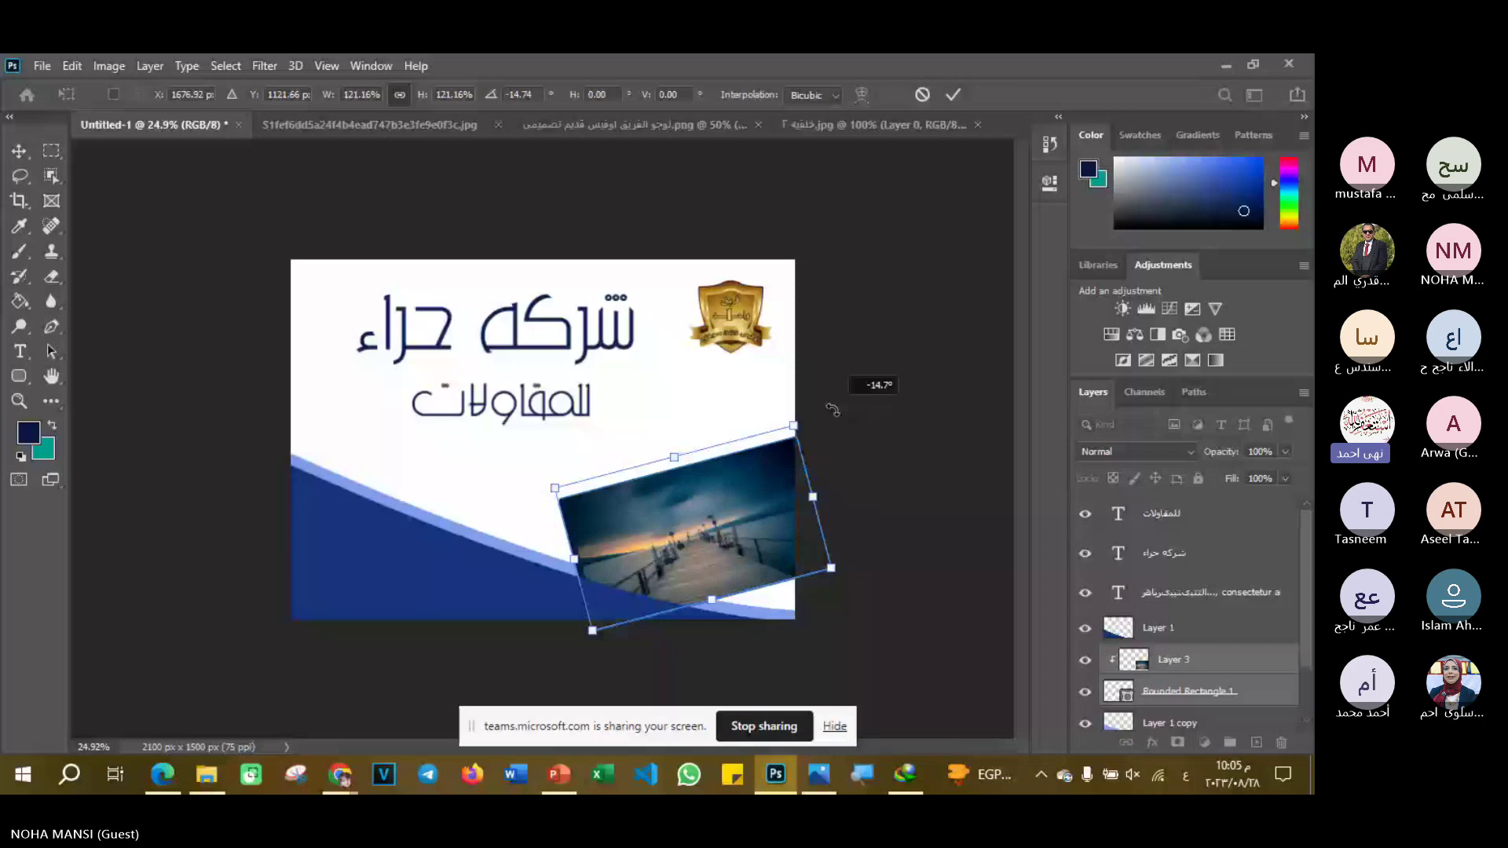
{"action": "left_click_drag", "start_coordinate": [833, 410], "coordinate": [859, 404]}
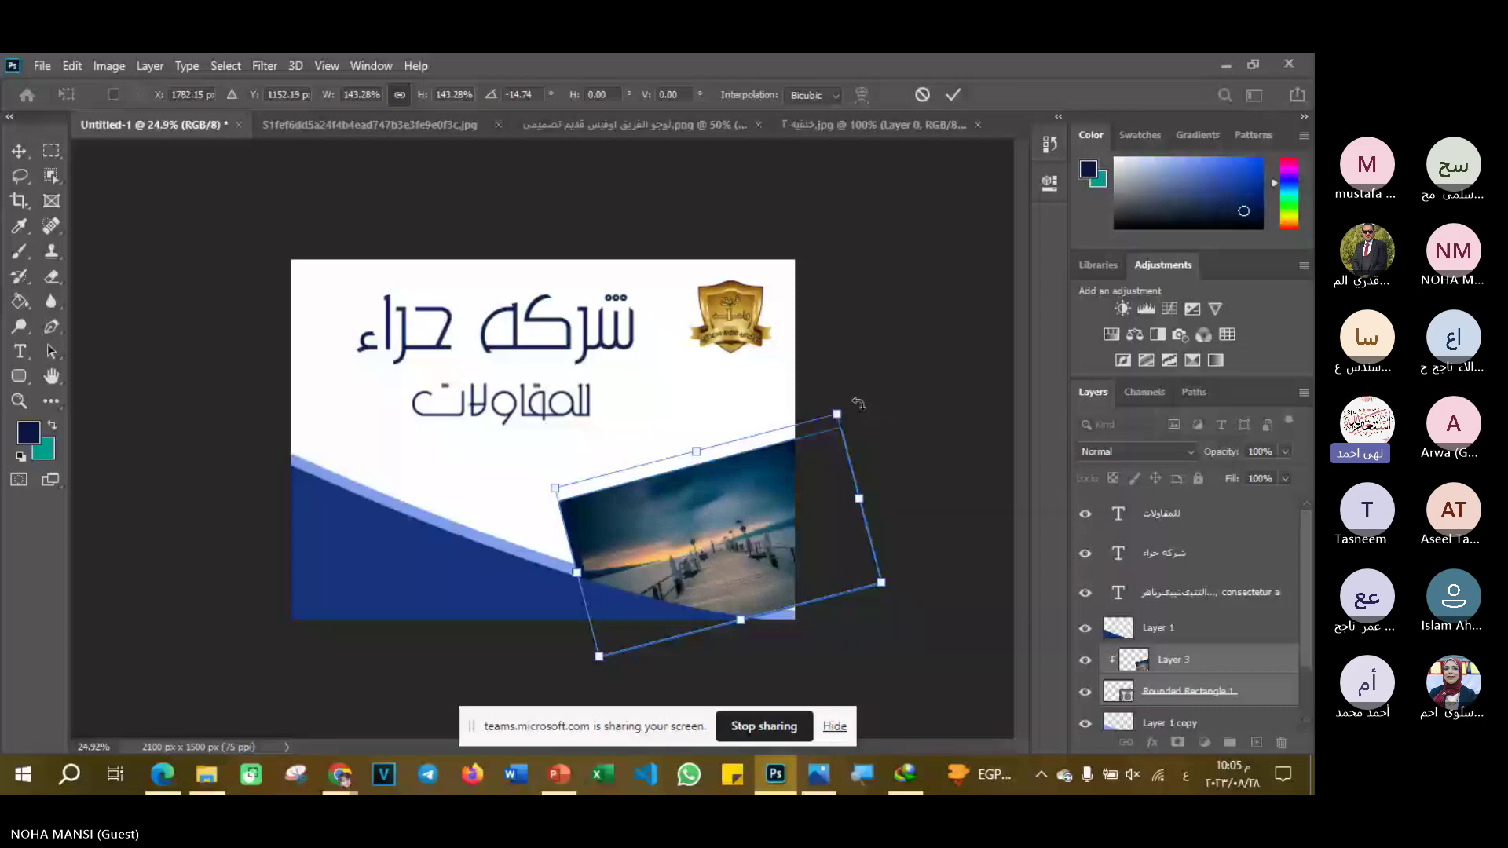
{"action": "left_click_drag", "start_coordinate": [859, 404], "coordinate": [888, 447]}
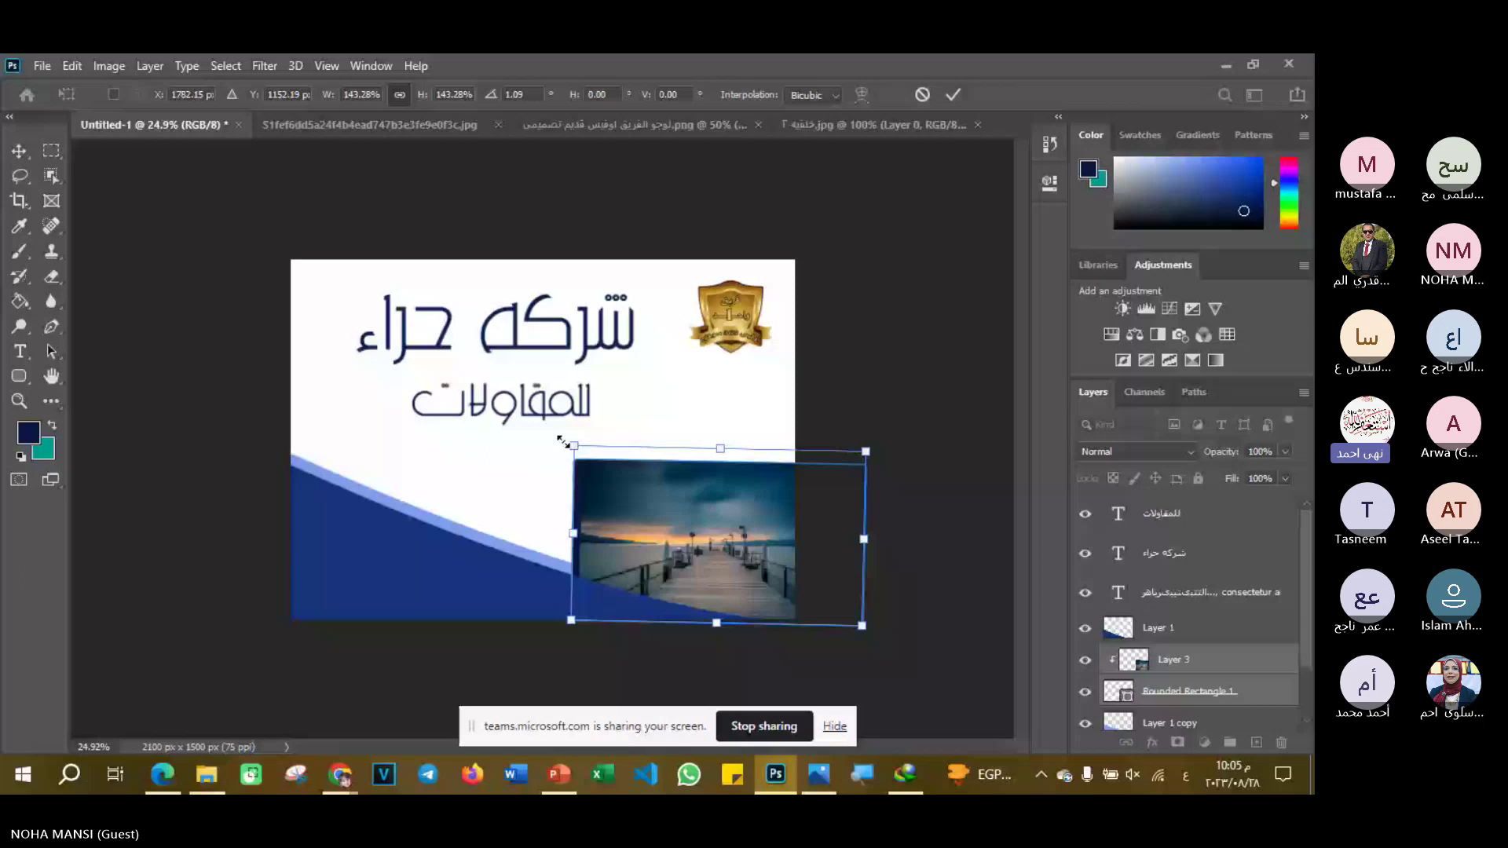
{"action": "key", "text": "Return"}
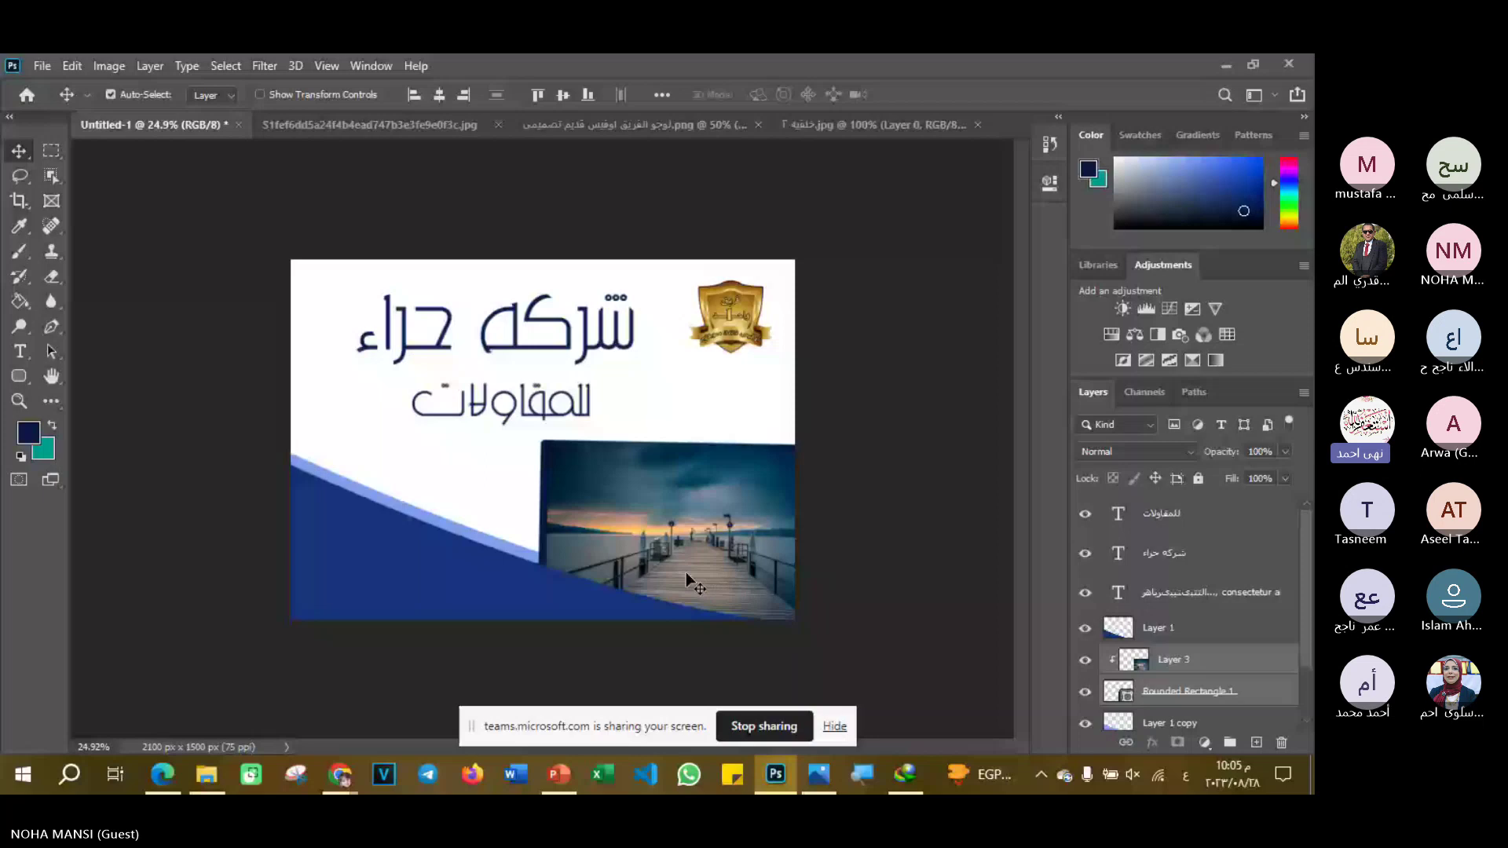
{"action": "key", "text": "t"}
{"action": "left_click_drag", "start_coordinate": [304, 525], "coordinate": [355, 550]}
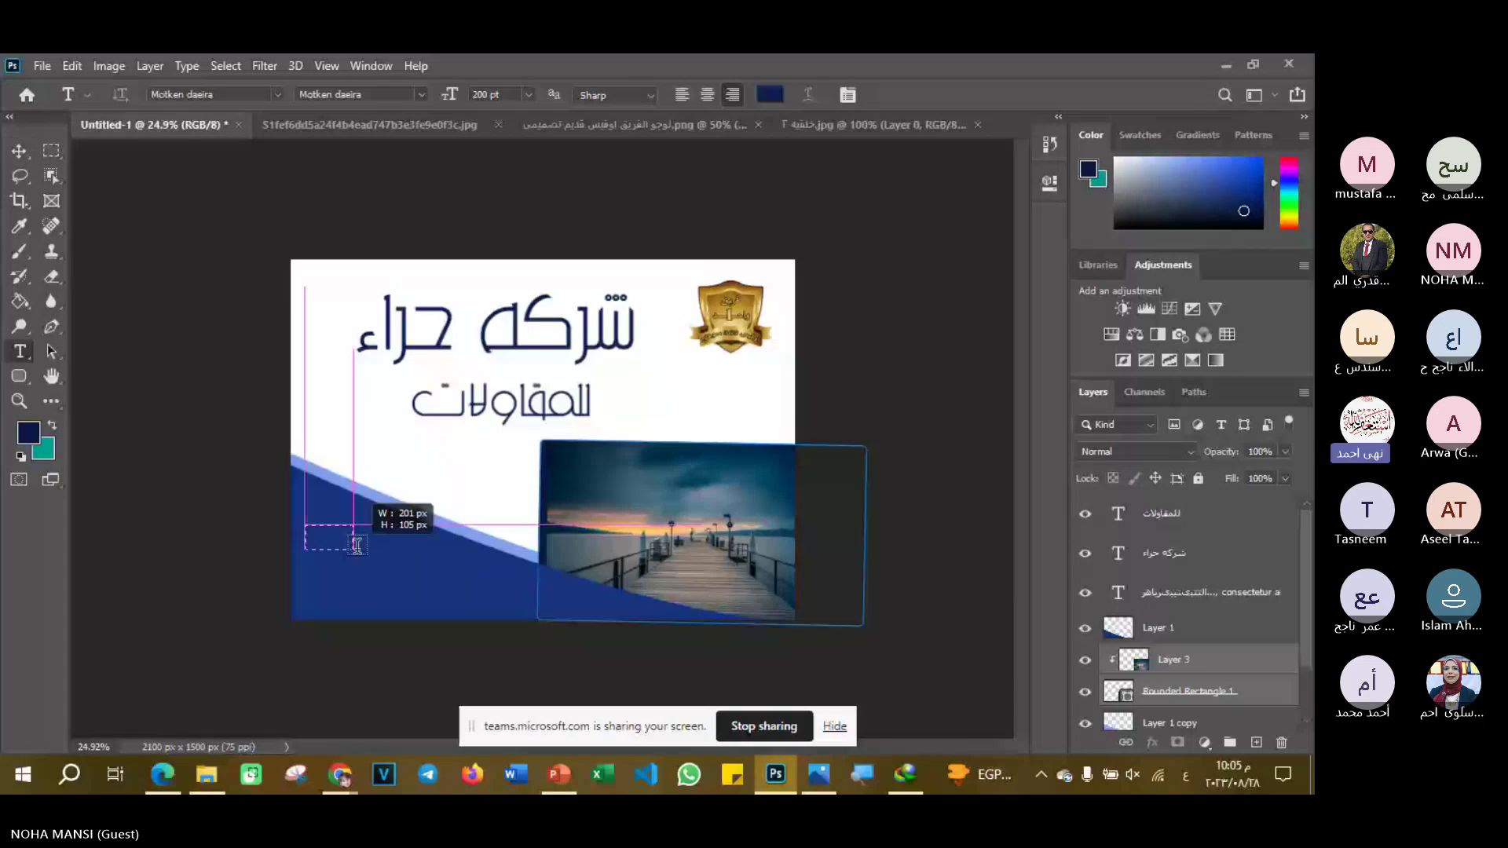
- Draw the phone number text box, stack its layer below للمقاولات, and set colour #e2e6f1
{"action": "left_click_drag", "start_coordinate": [356, 545], "coordinate": [410, 557]}
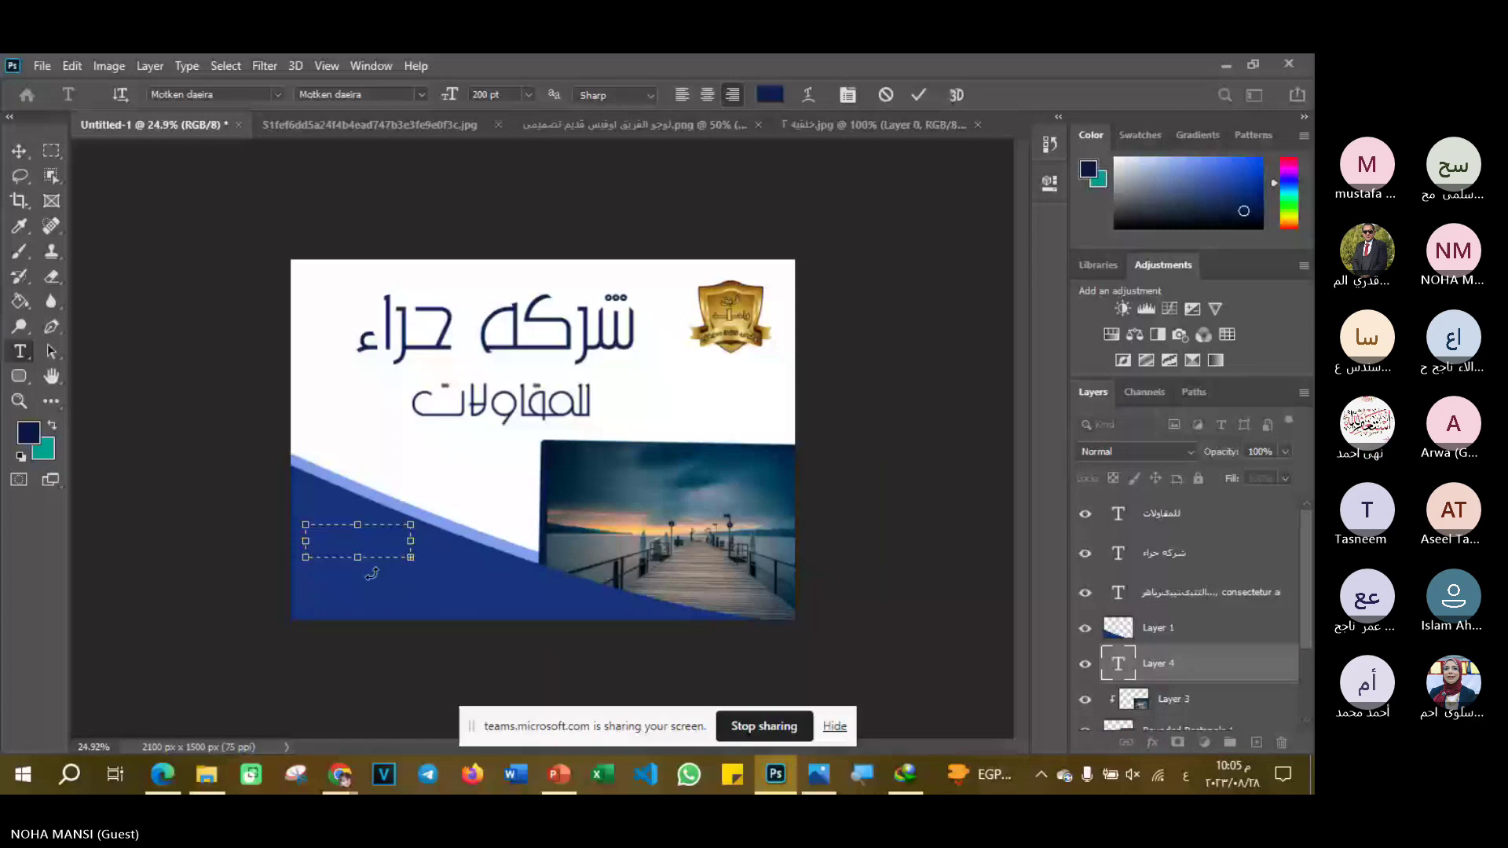
{"action": "left_click_drag", "start_coordinate": [1178, 664], "coordinate": [1218, 534]}
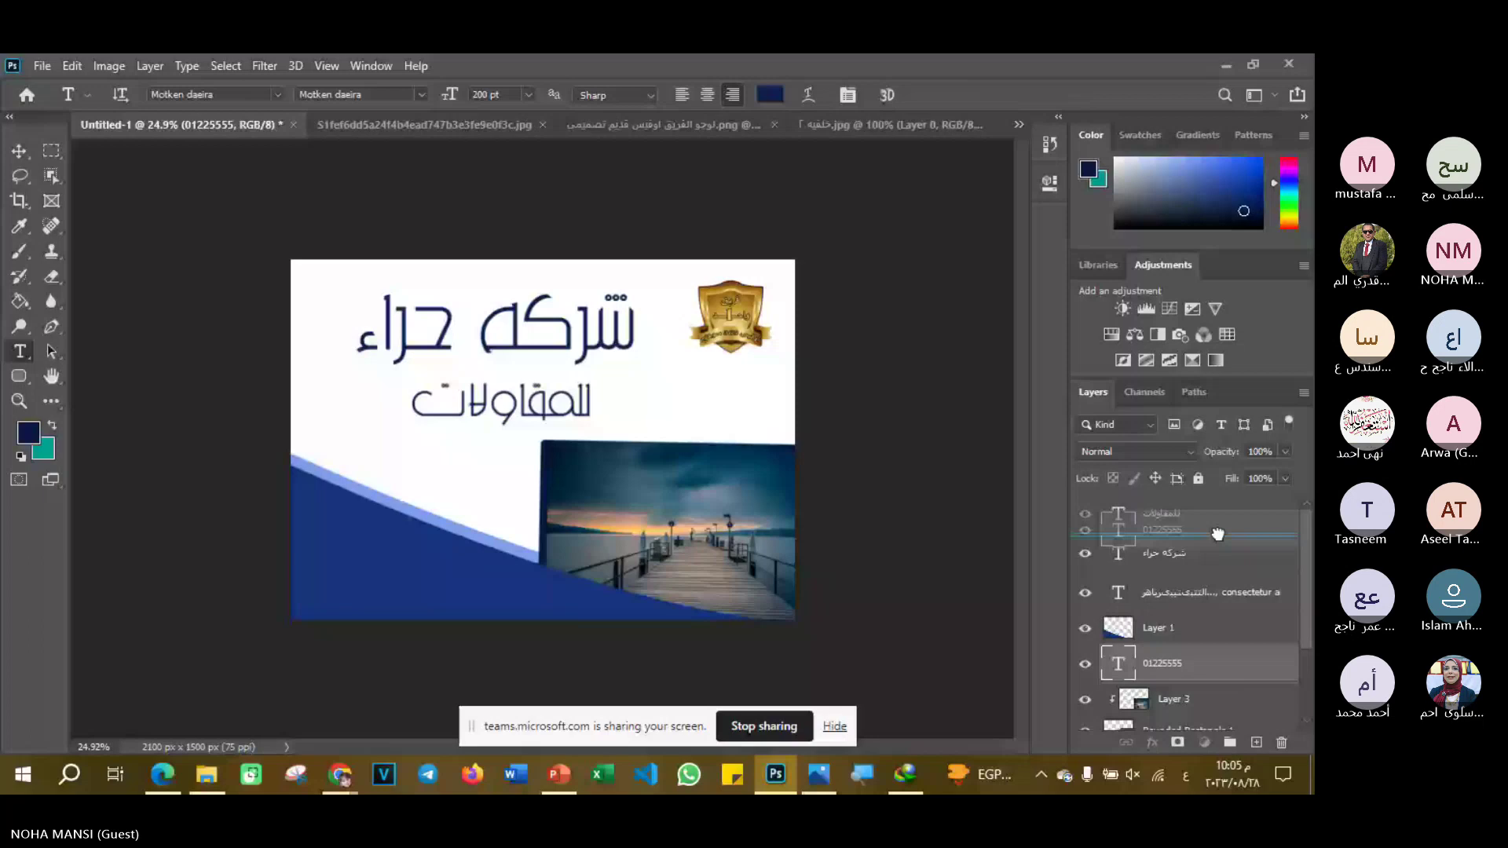
{"action": "left_click_drag", "start_coordinate": [1217, 534], "coordinate": [1214, 504]}
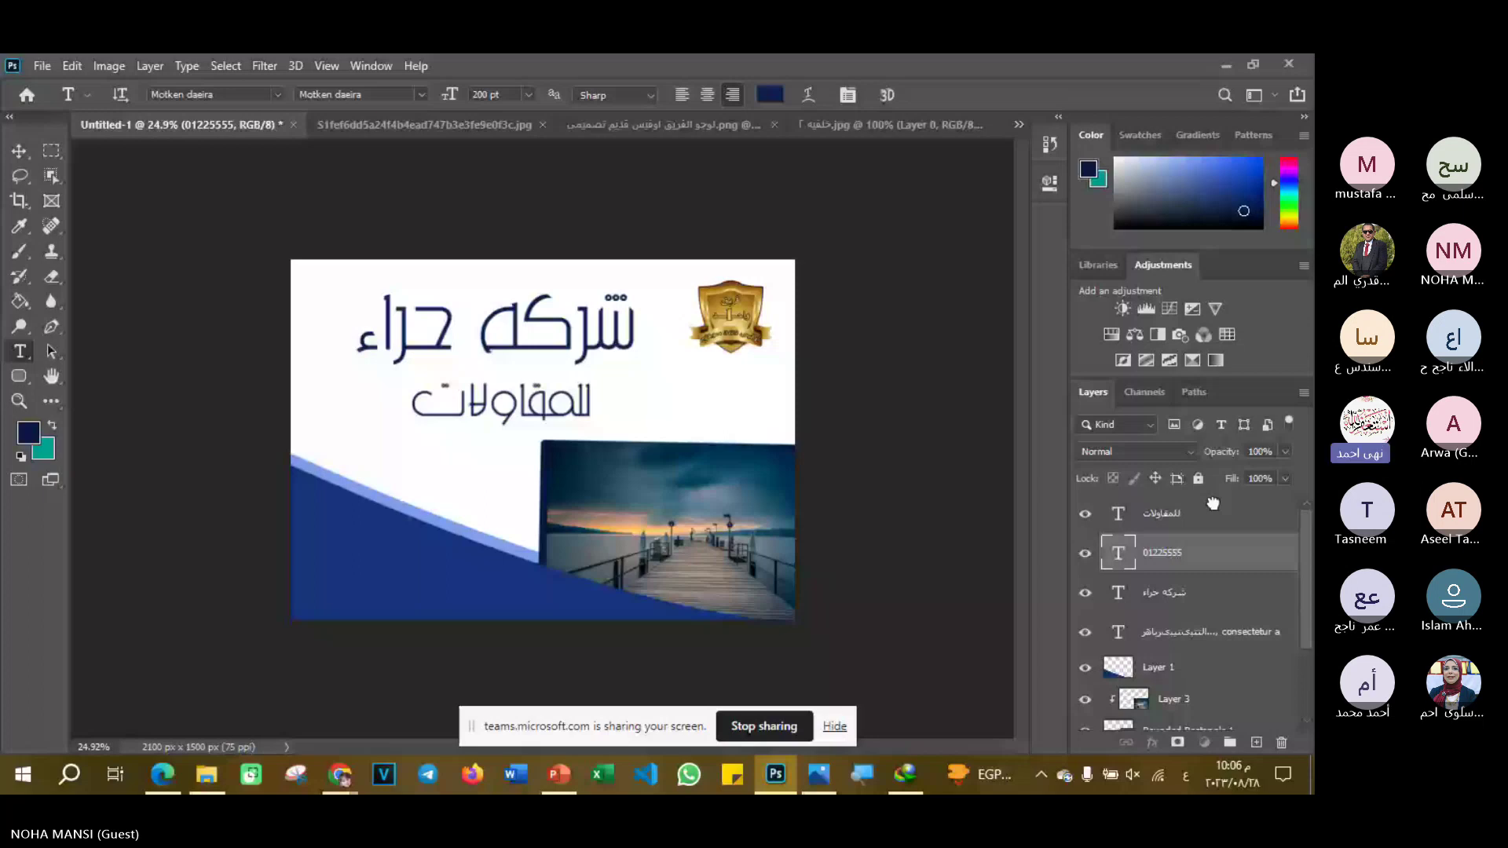
{"action": "left_click", "coordinate": [770, 94]}
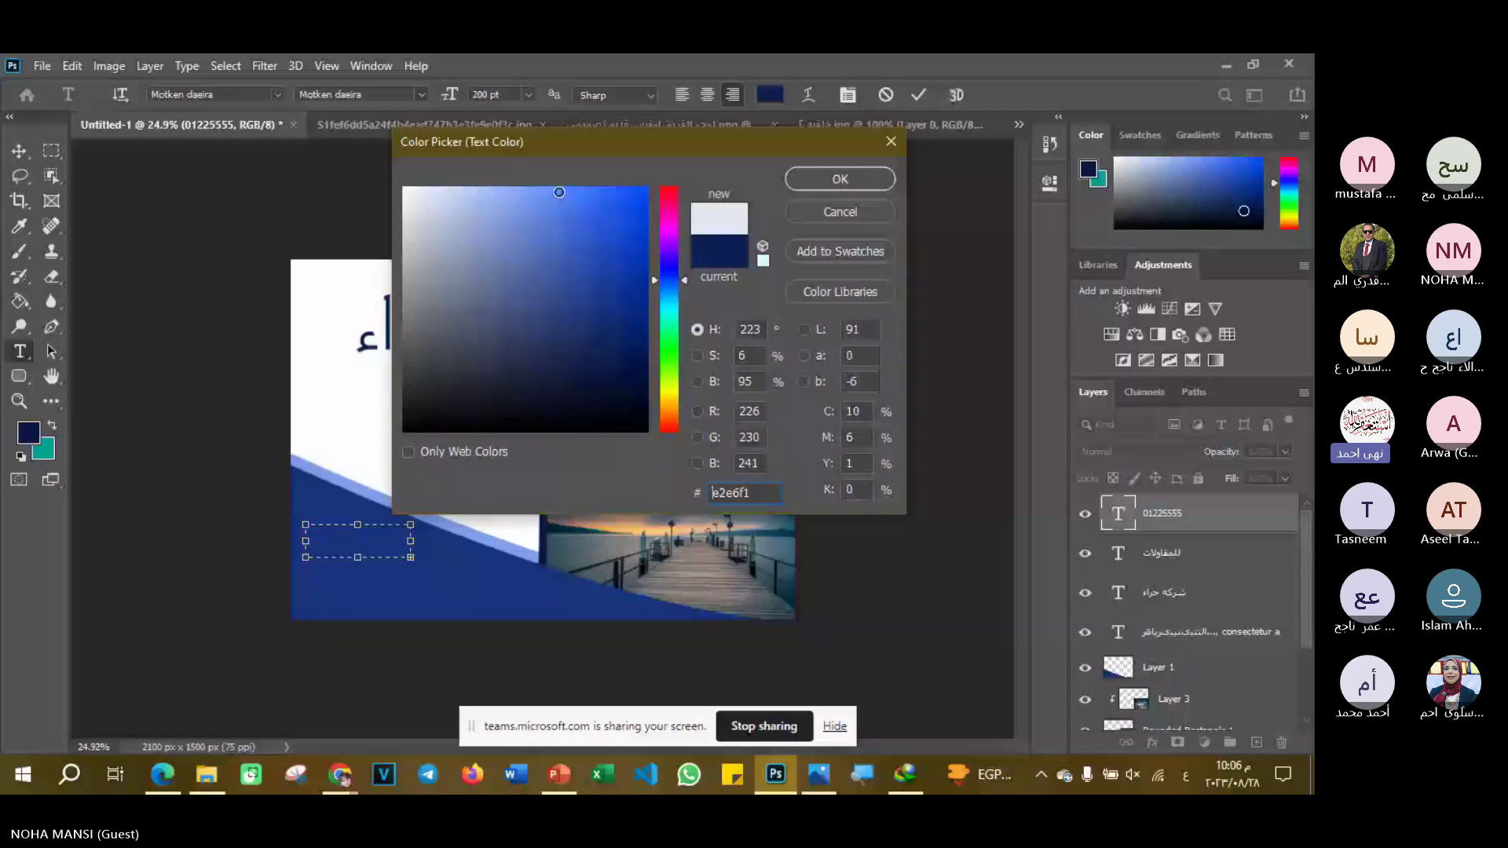
{"action": "key", "text": "Return"}
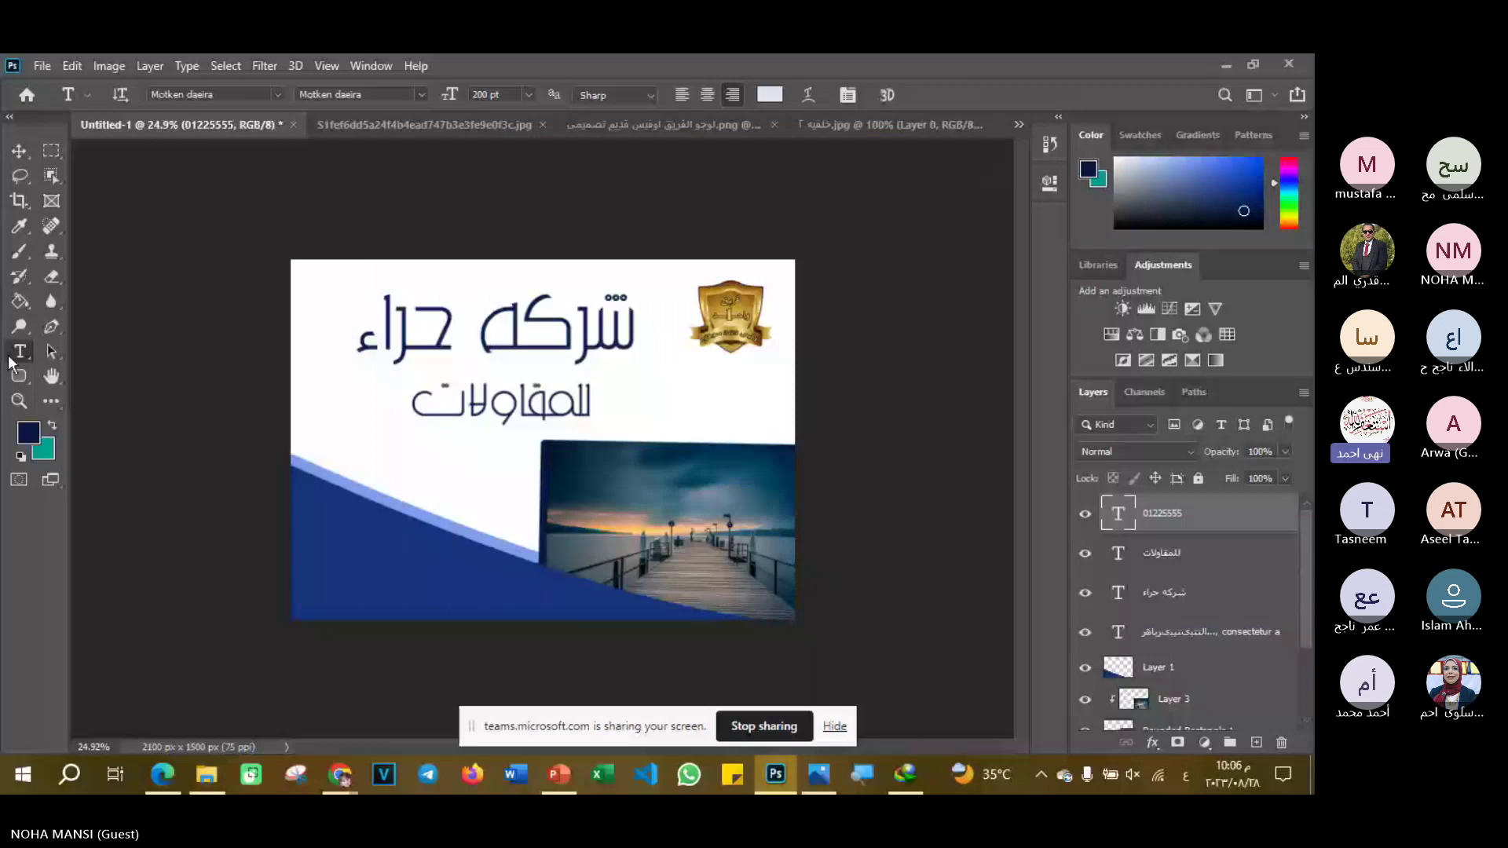
- Type the phone number on the lower-left blue area and start an empty text box beneath it
{"action": "left_click", "coordinate": [425, 559]}
{"action": "type", "text": "0125"}
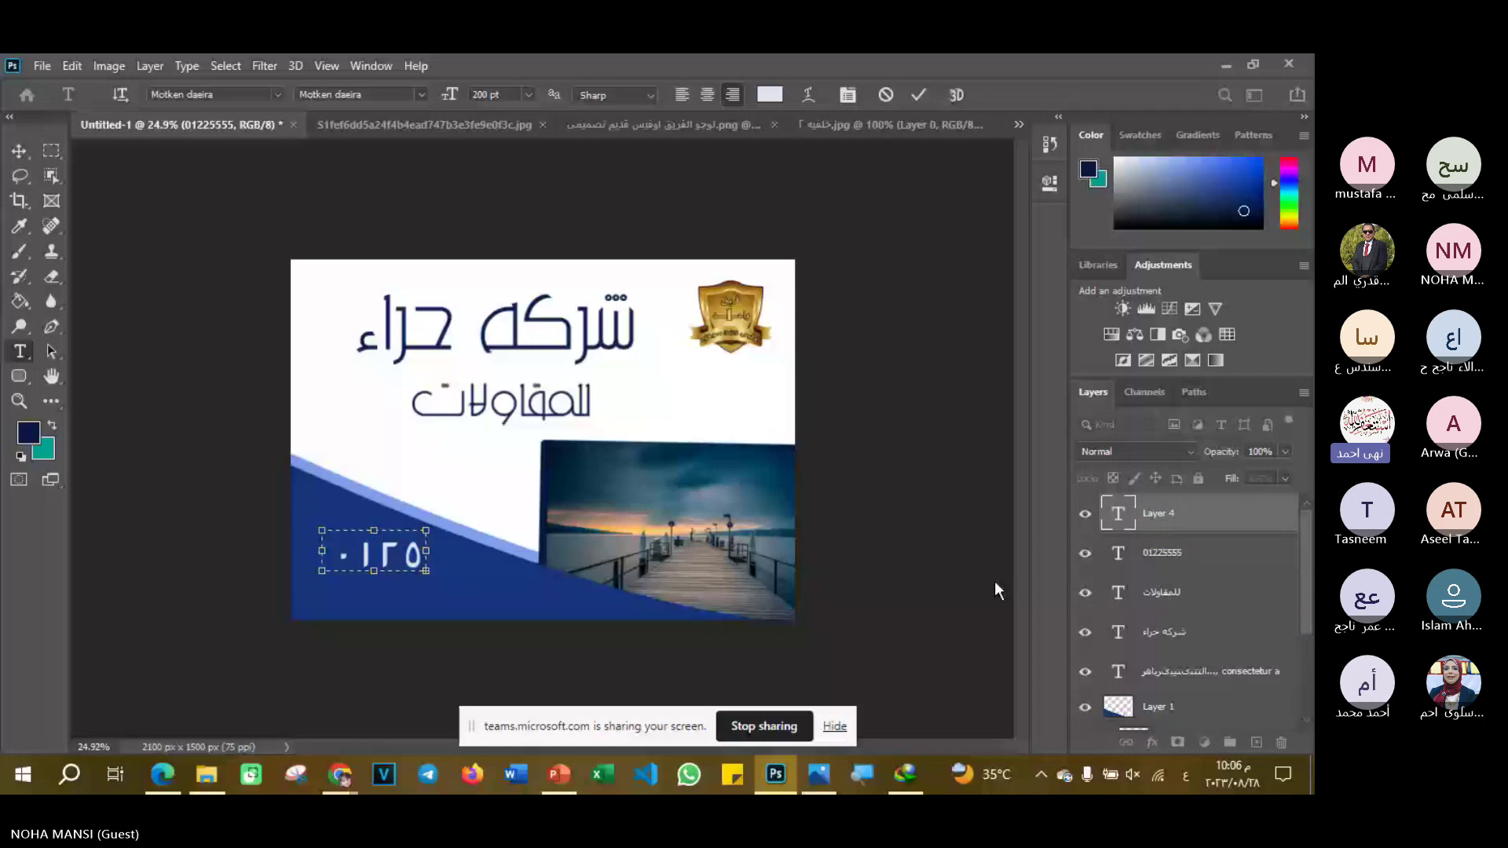
{"action": "left_click", "coordinate": [995, 583]}
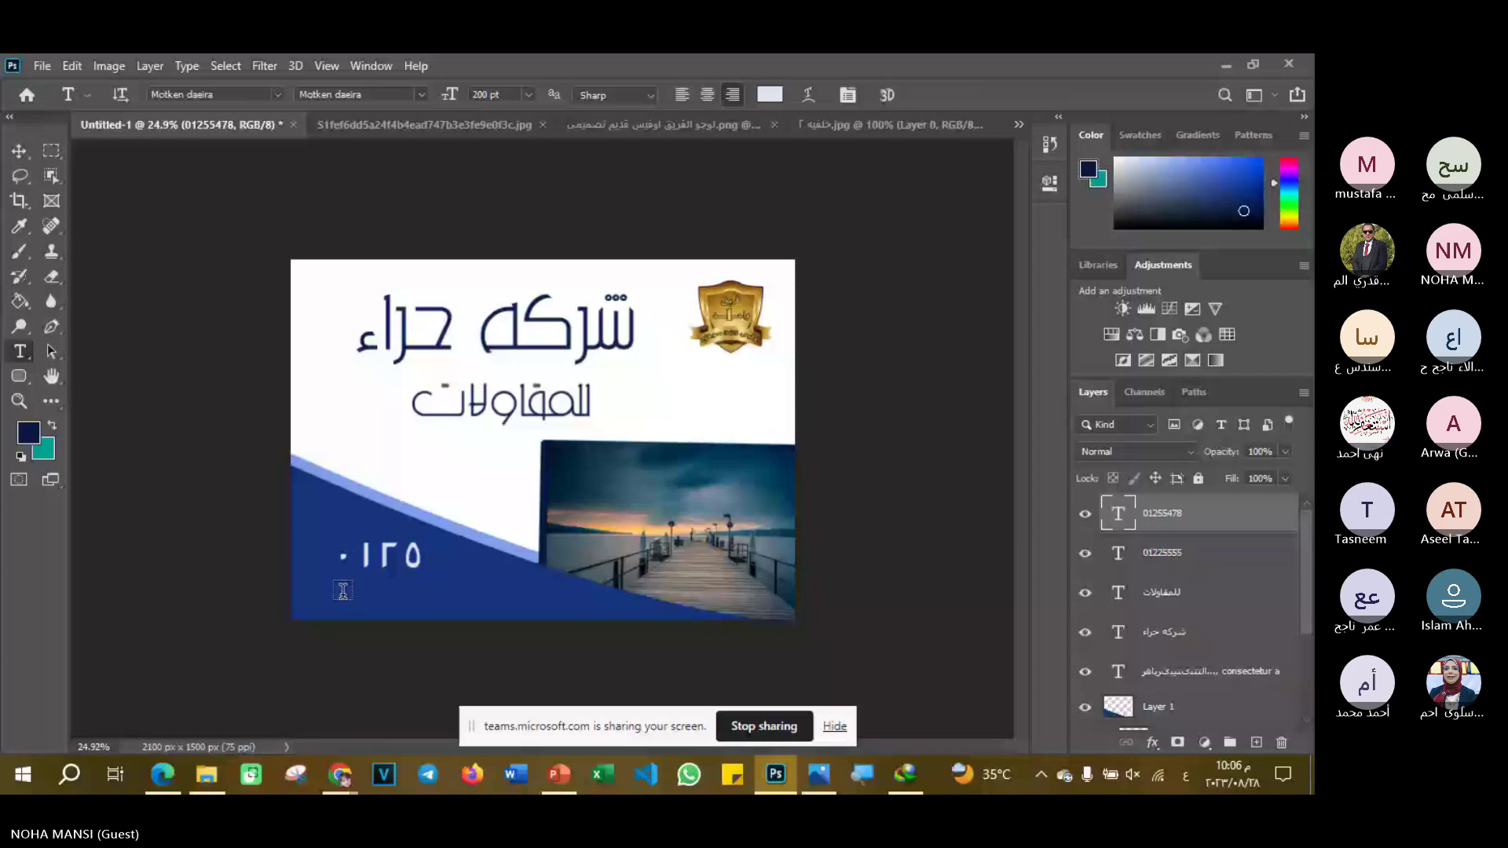
{"action": "left_click_drag", "start_coordinate": [322, 587], "coordinate": [507, 611]}
{"action": "key", "text": "super+space"}
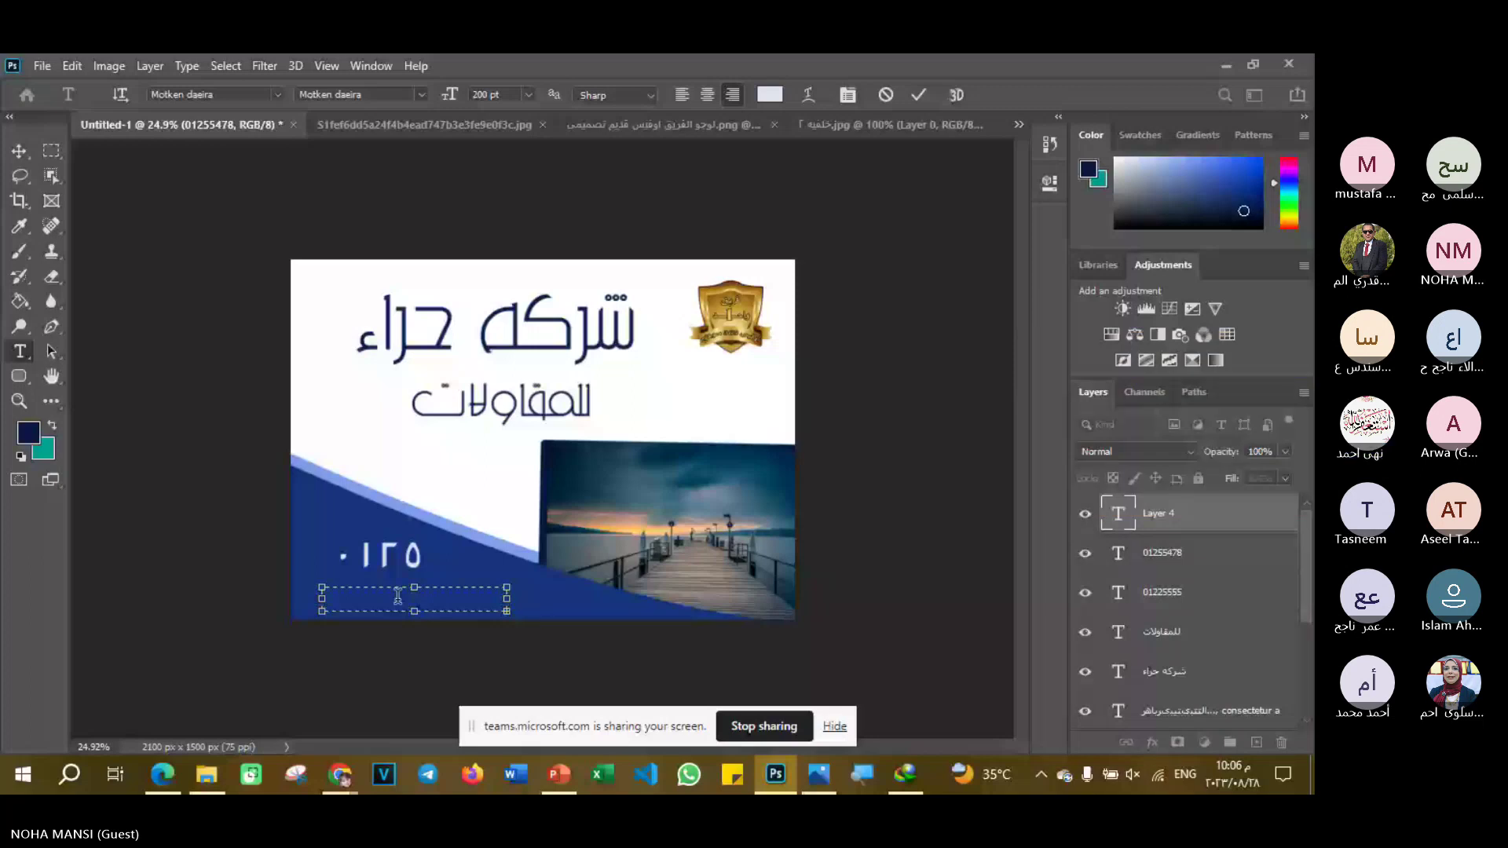
- Add a white website line below the phone number and shrink it to 75 pt
{"action": "type", "text": "www"}
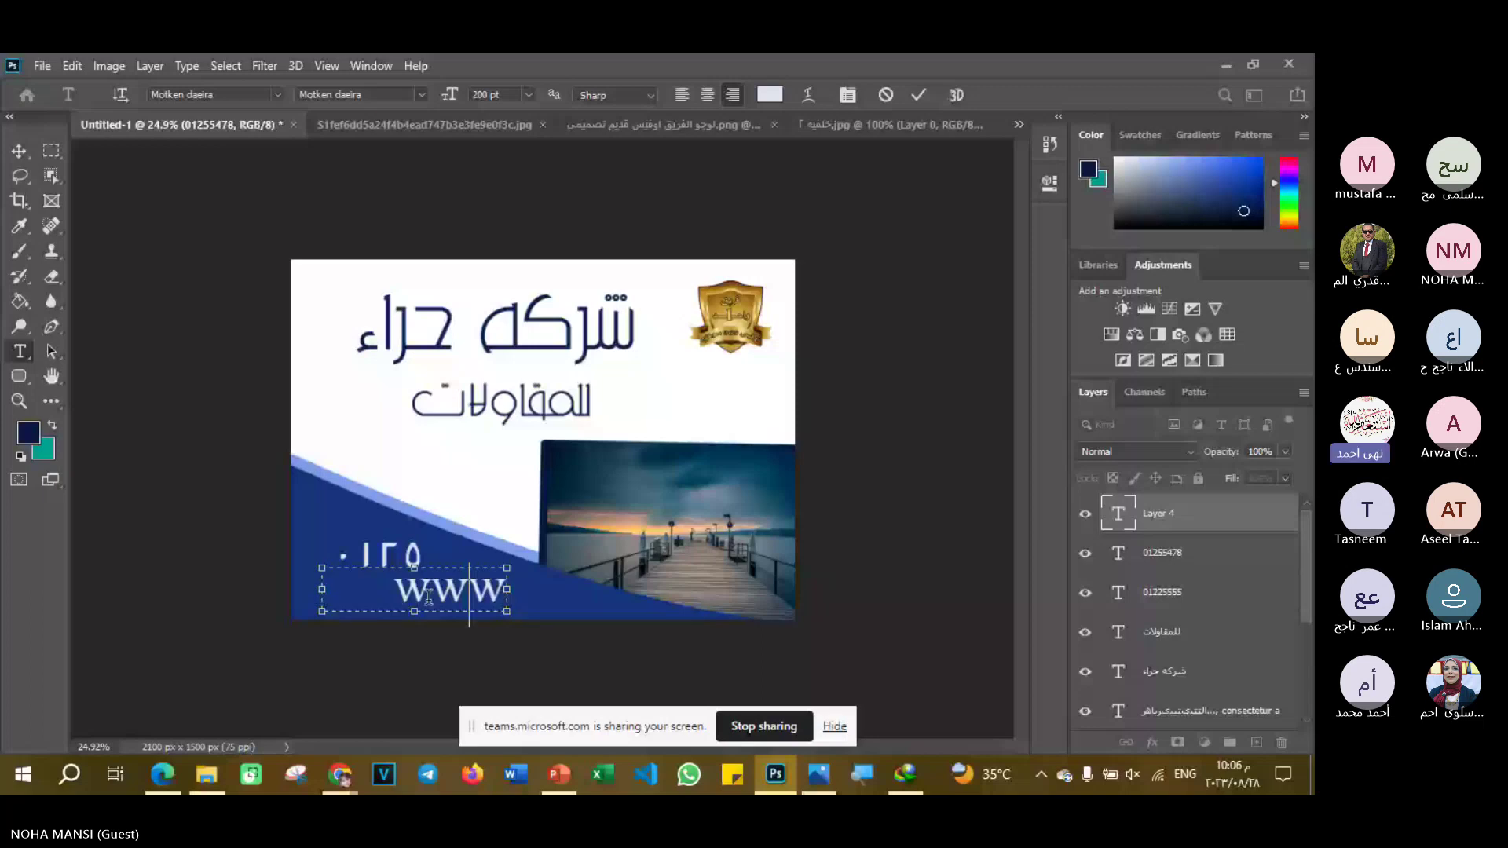
{"action": "type", "text": "."}
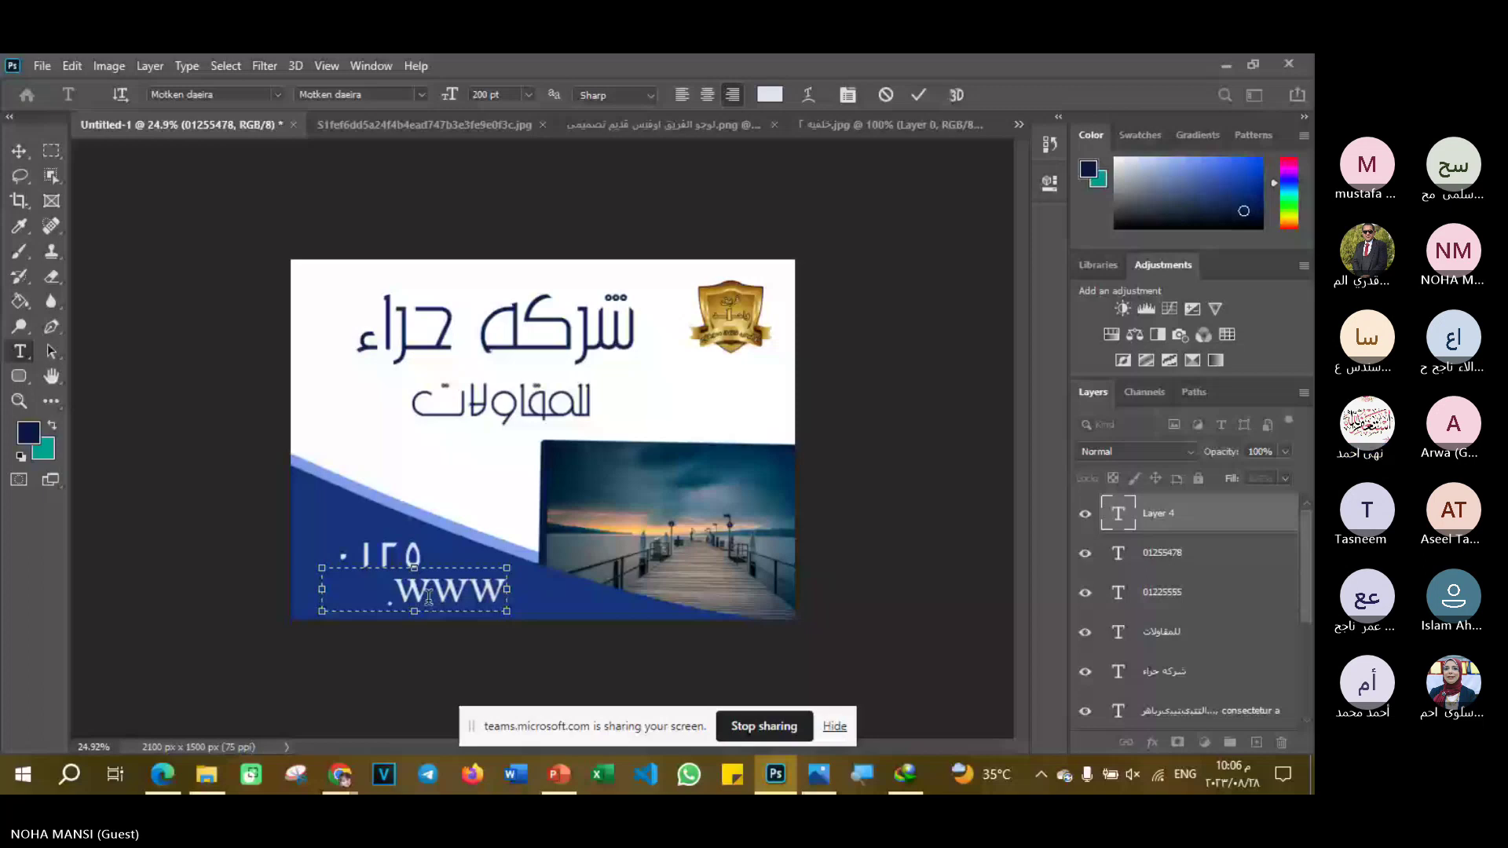
{"action": "type", "text": "aa"}
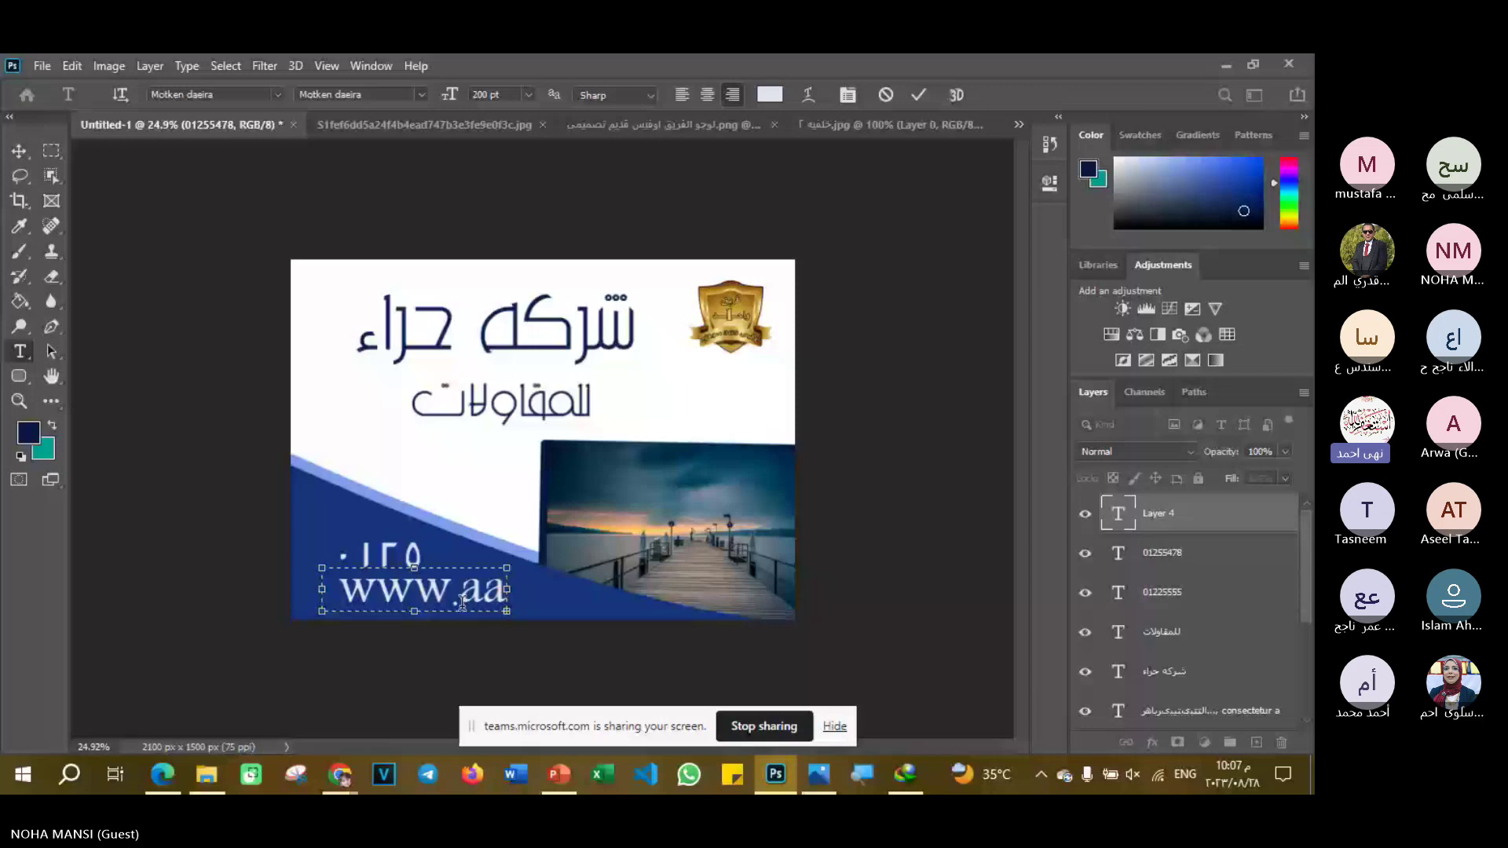
{"action": "key", "text": "ctrl+Return"}
{"action": "key", "text": "v"}
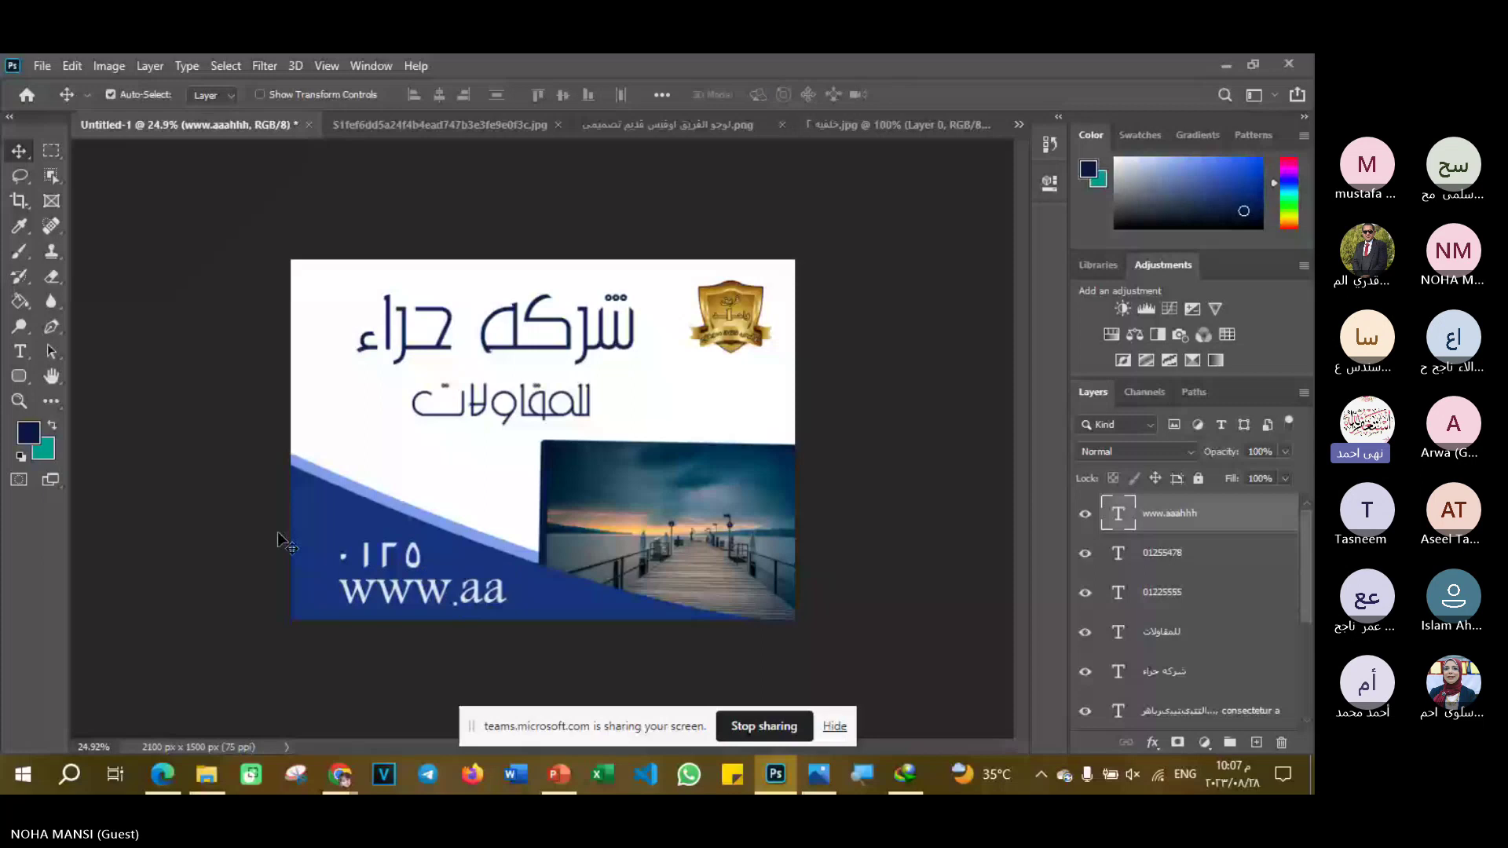
{"action": "double_click", "coordinate": [416, 589]}
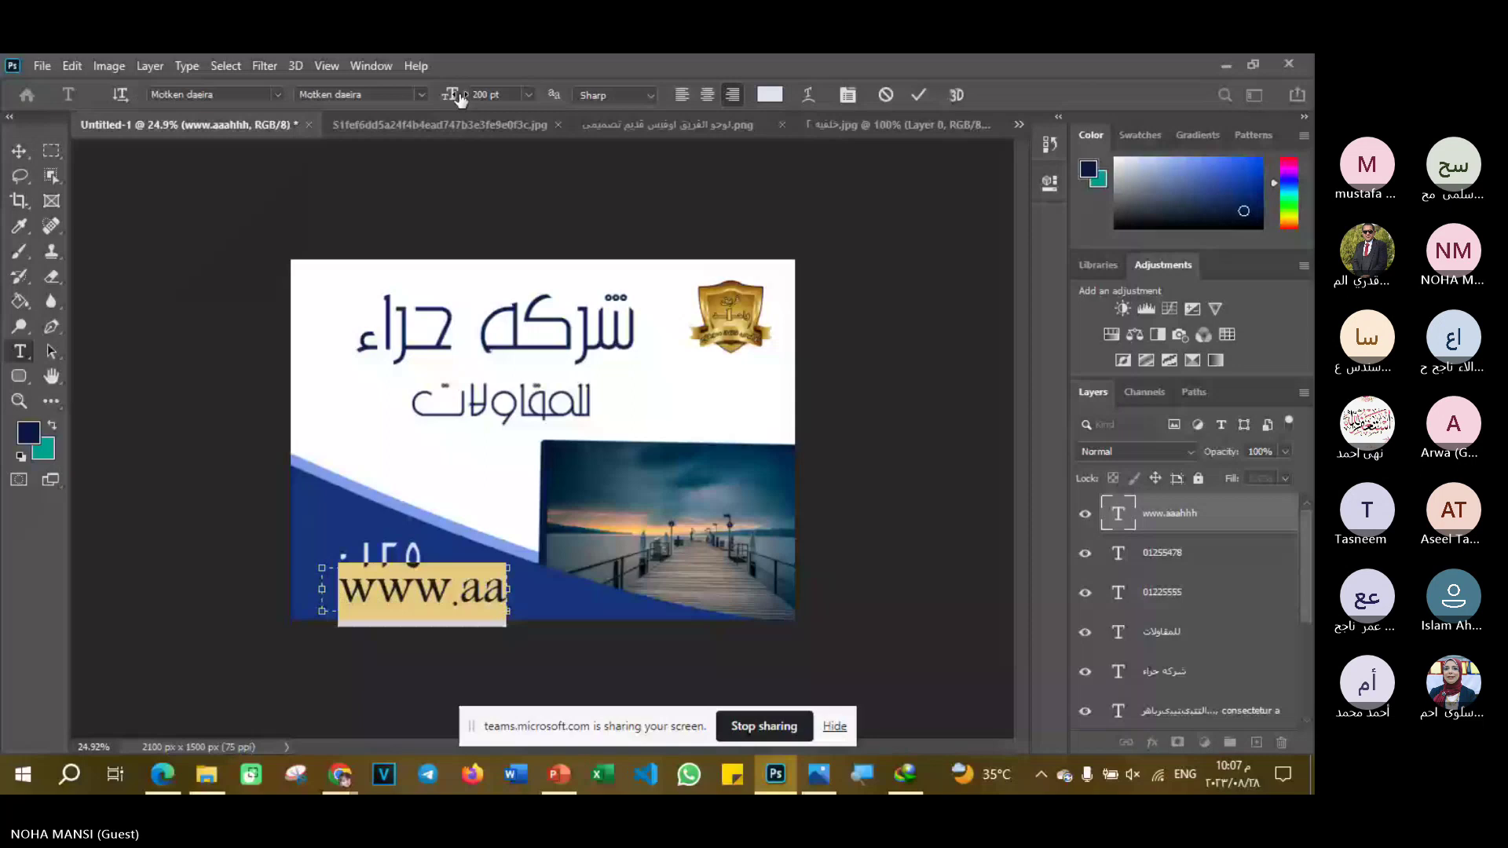
{"action": "left_click_drag", "start_coordinate": [460, 98], "coordinate": [338, 97]}
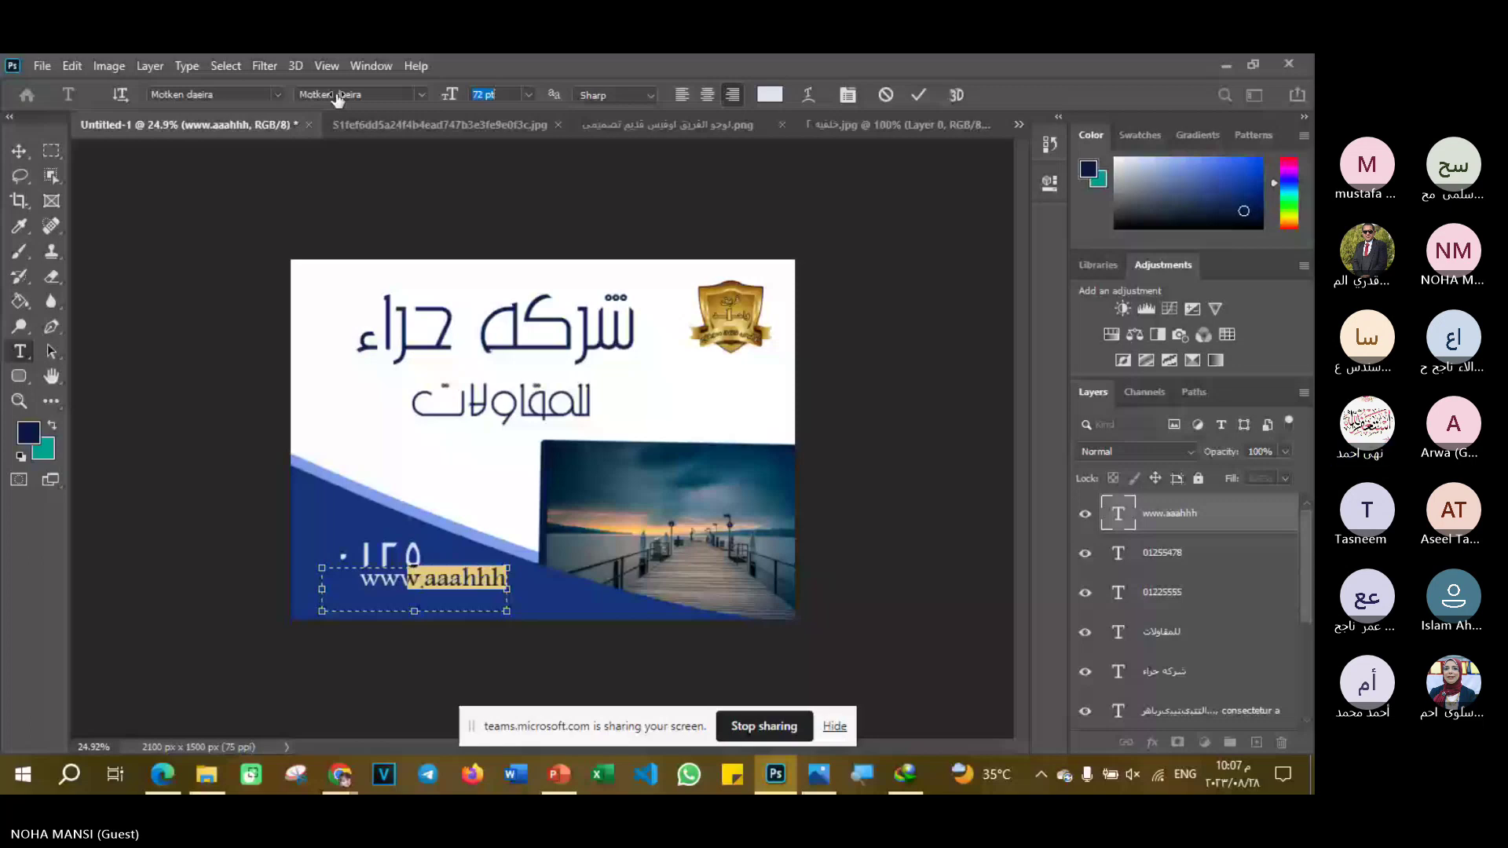
{"action": "left_click_drag", "start_coordinate": [457, 578], "coordinate": [504, 578]}
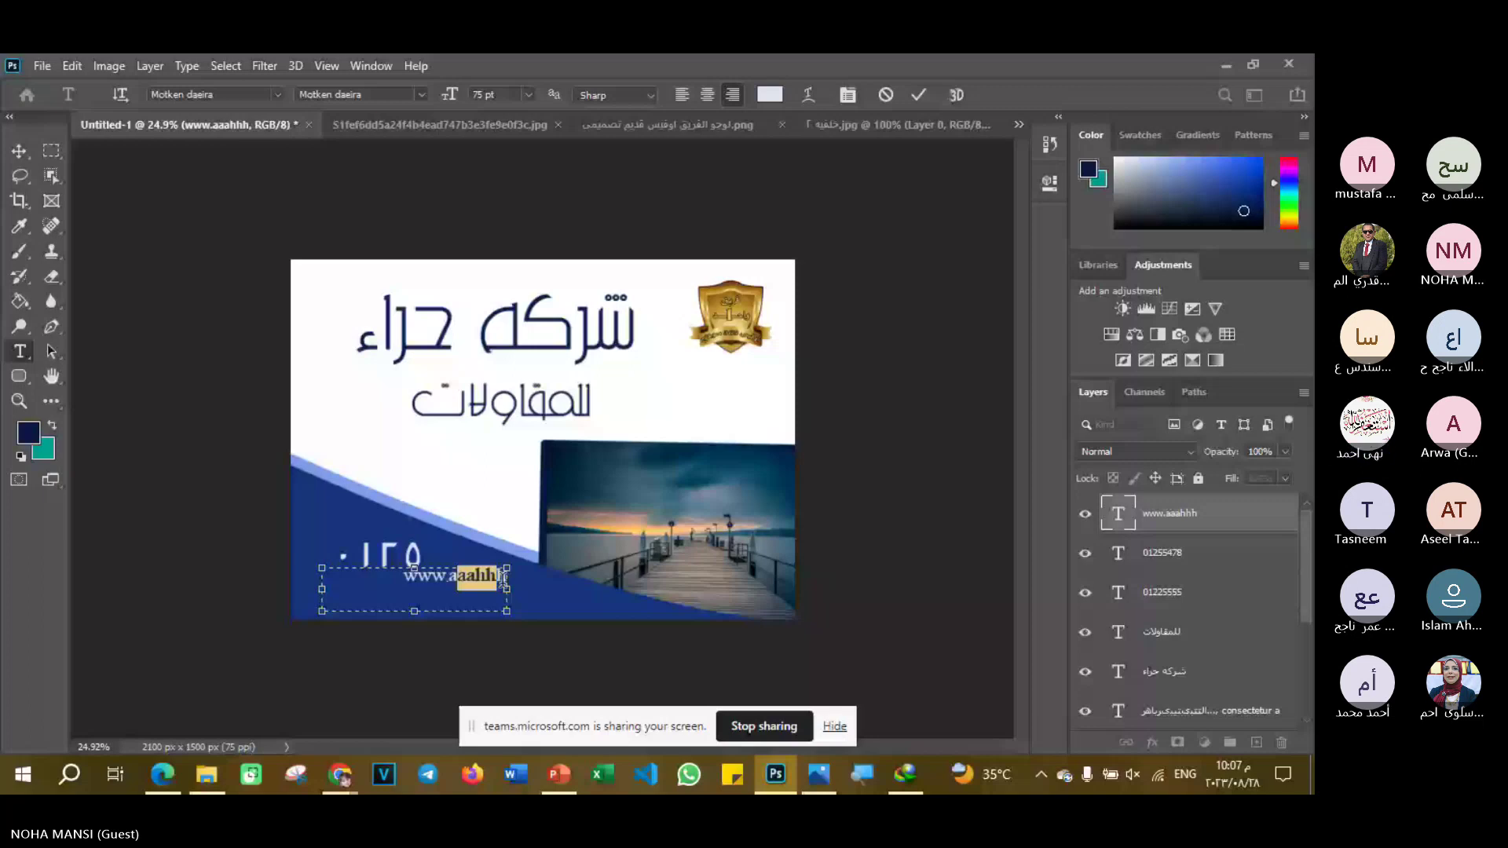
{"action": "type", "text": "He"}
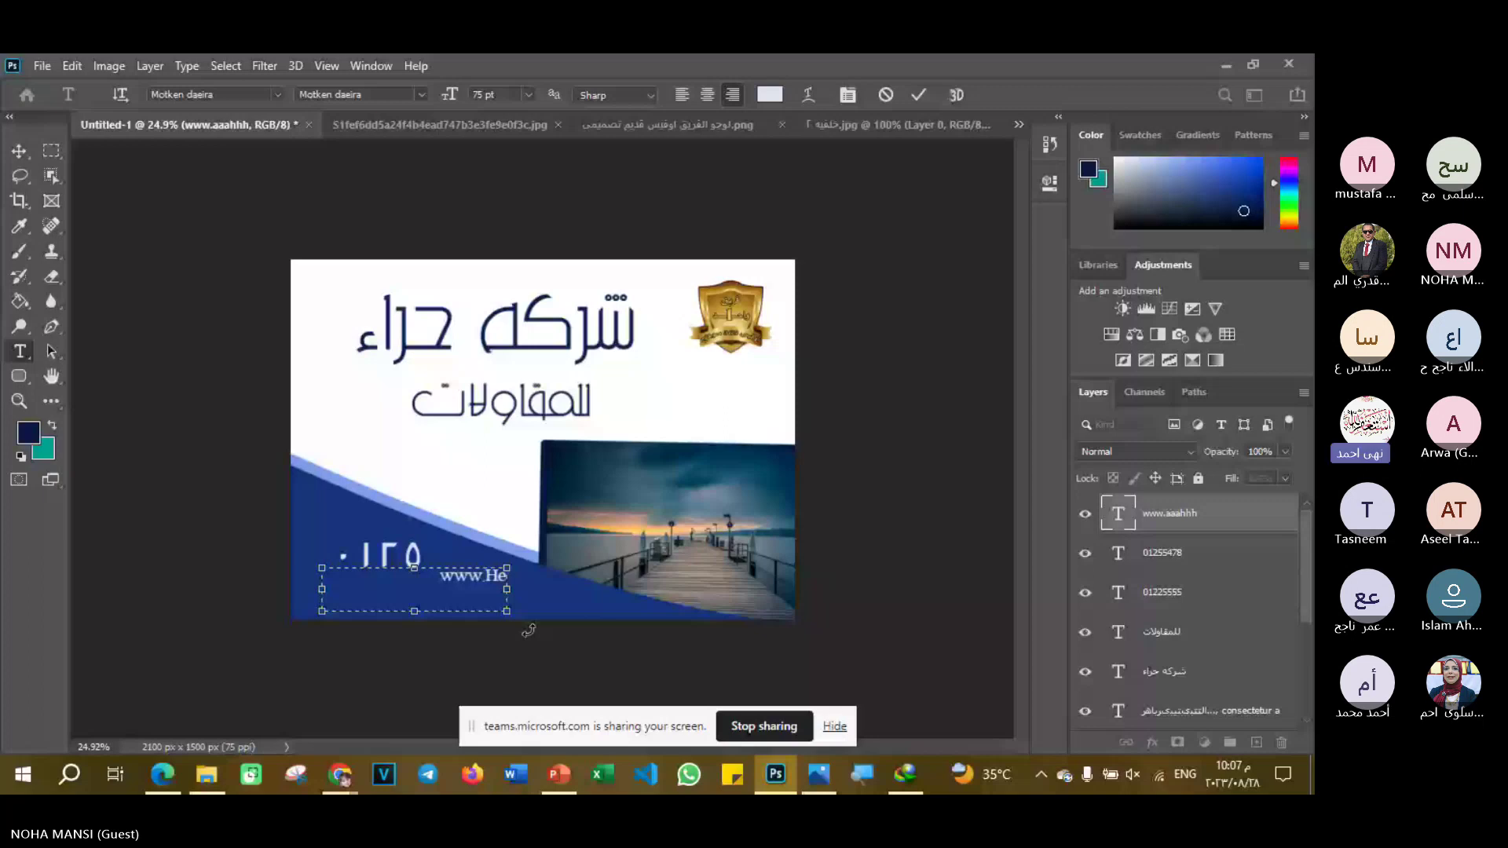
{"action": "type", "text": "raa"}
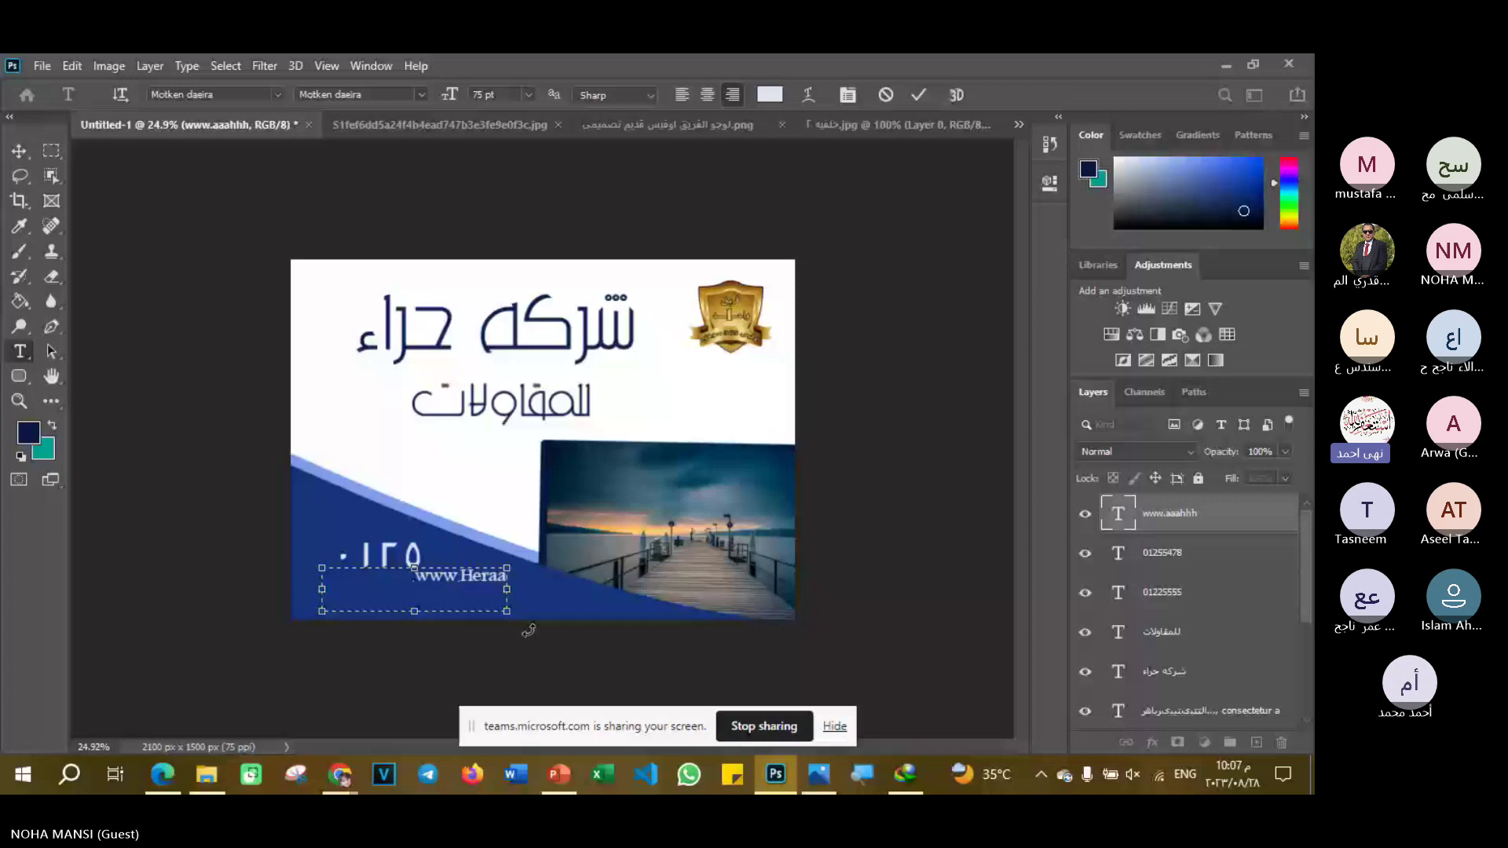
{"action": "type", "text": ".com"}
{"action": "key", "text": "ctrl+Return"}
{"action": "key", "text": "v"}
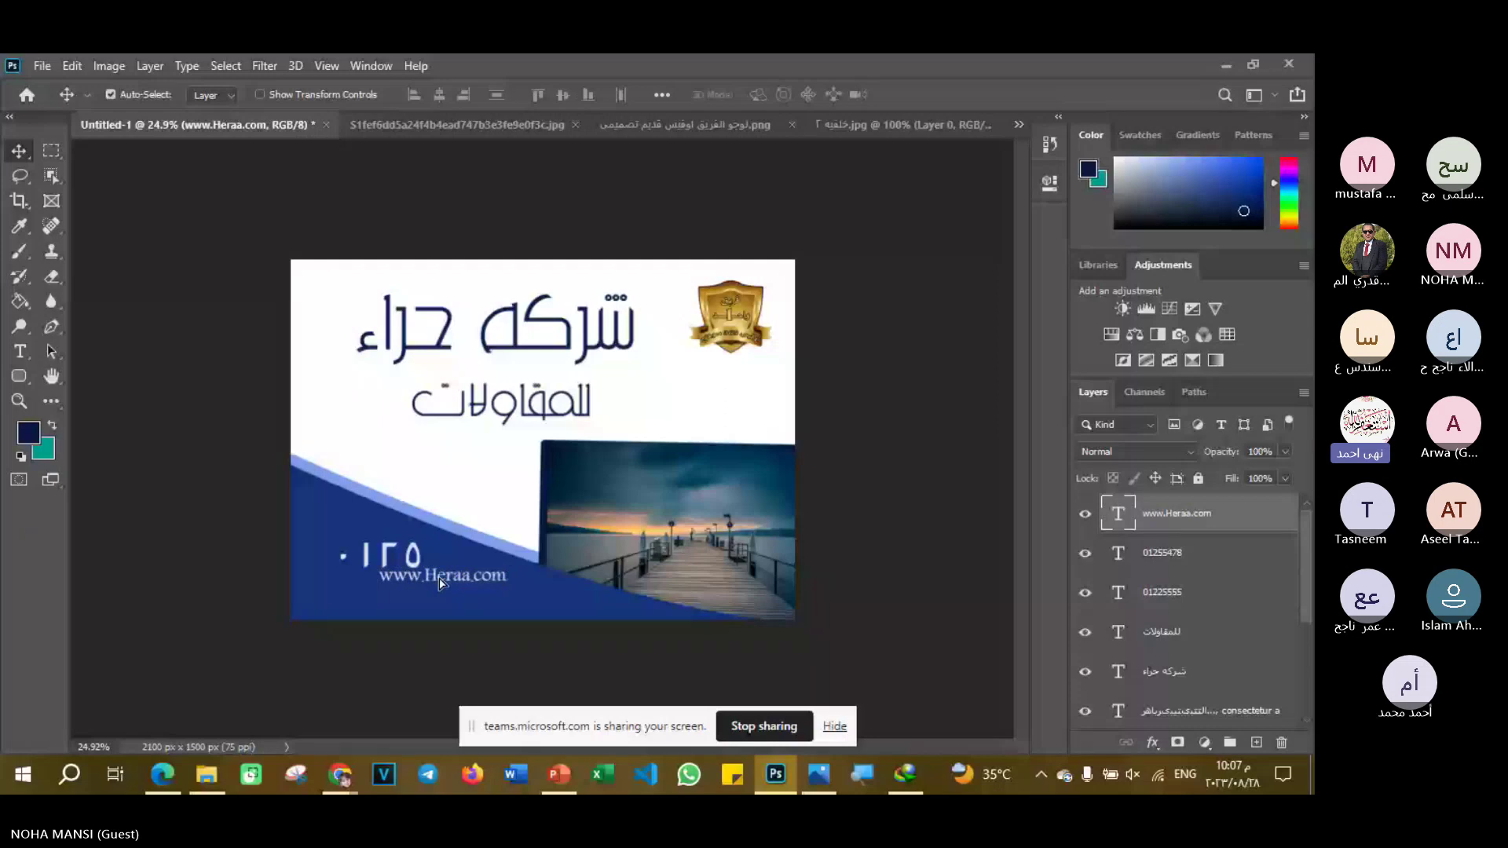
{"action": "left_click_drag", "start_coordinate": [440, 582], "coordinate": [384, 613]}
{"action": "double_click", "coordinate": [1118, 553]}
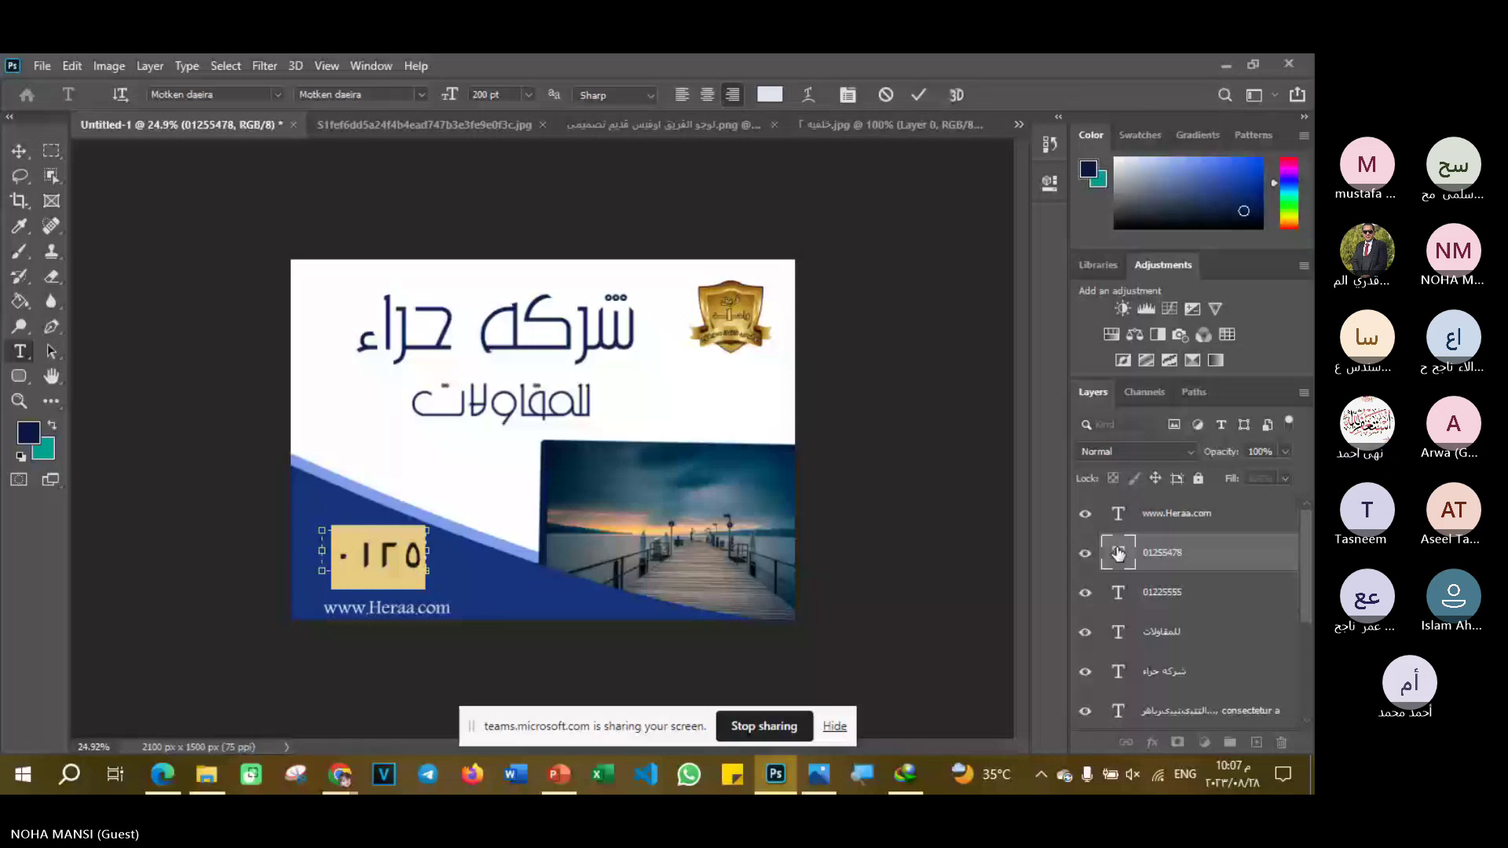
{"action": "left_click_drag", "start_coordinate": [450, 94], "coordinate": [409, 95]}
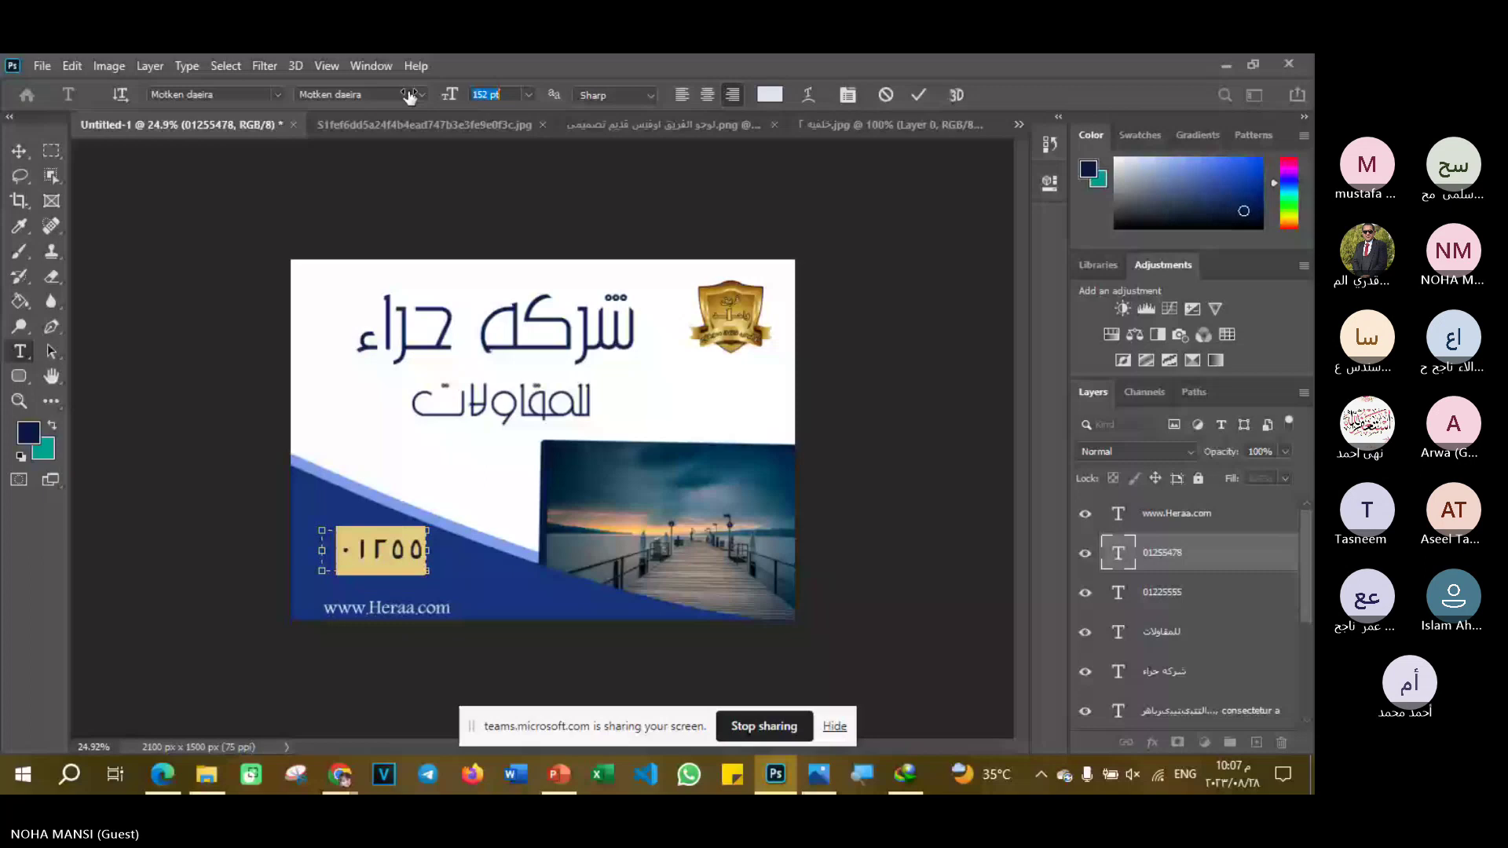
{"action": "left_click_drag", "start_coordinate": [410, 95], "coordinate": [370, 94]}
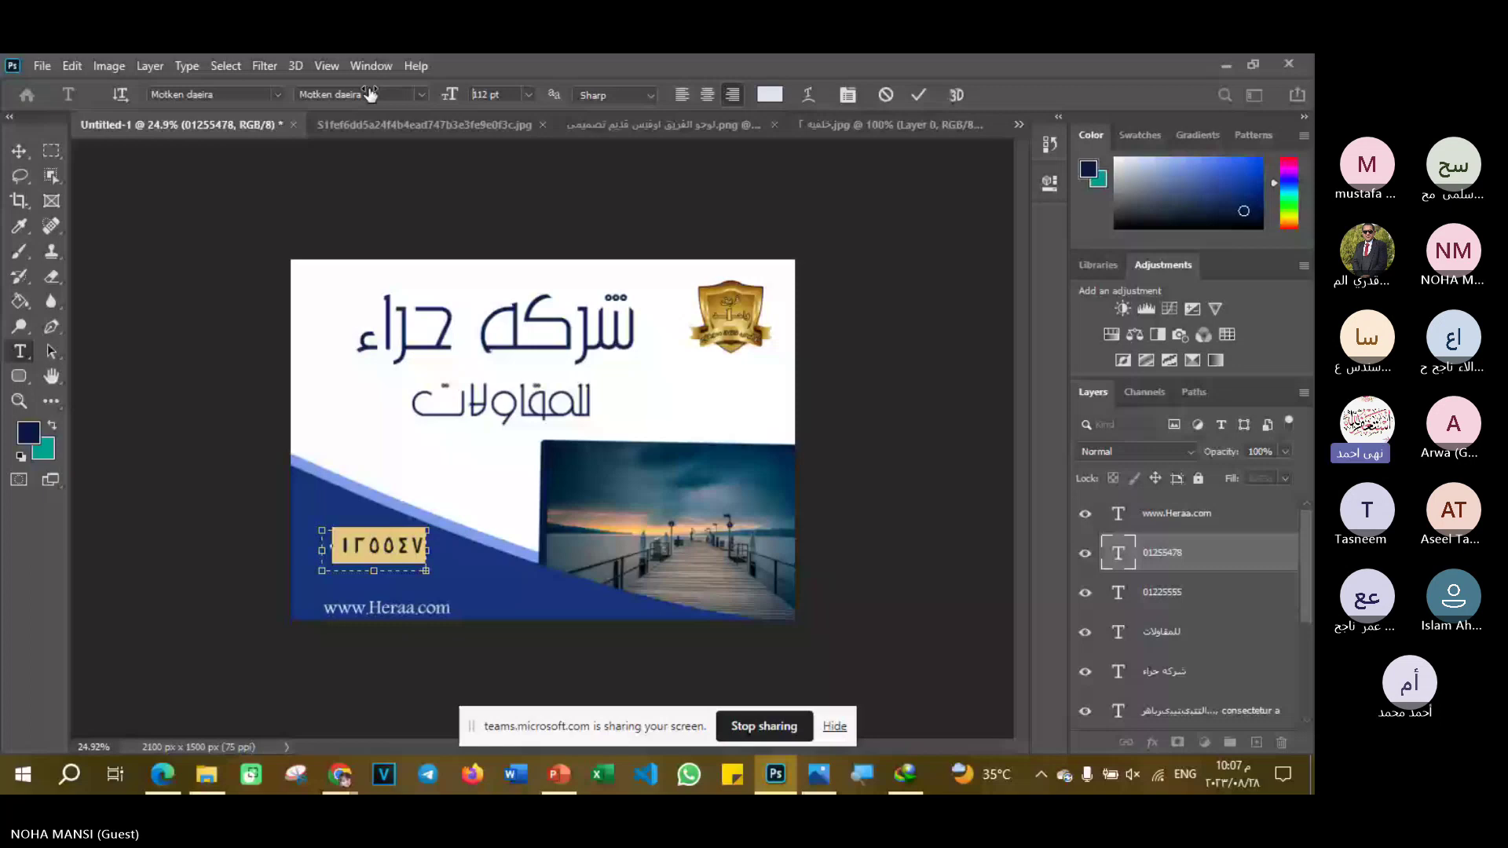
{"action": "left_click_drag", "start_coordinate": [370, 95], "coordinate": [317, 91]}
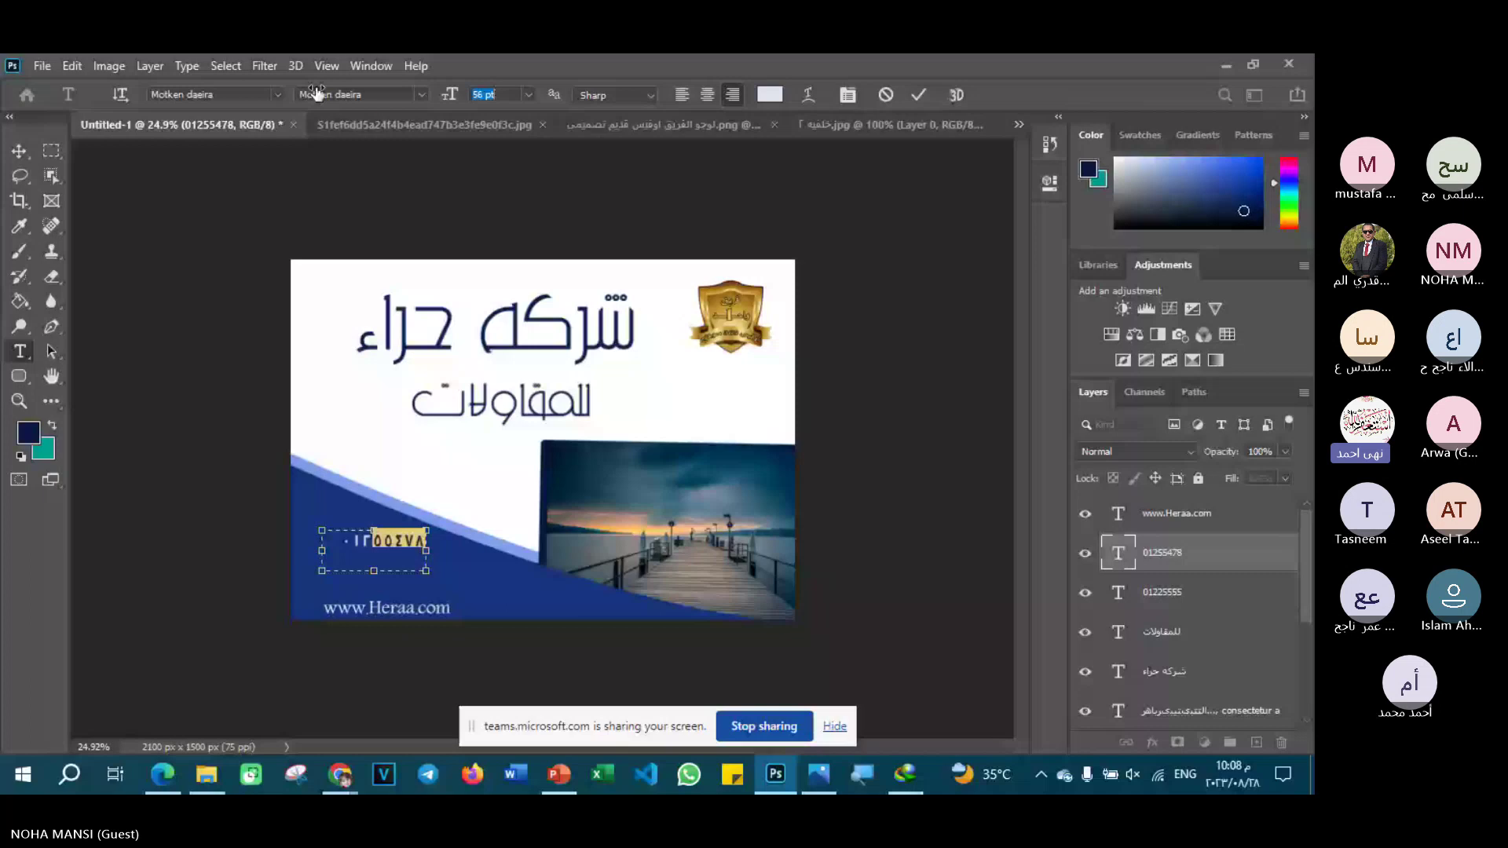
{"action": "left_click", "coordinate": [406, 555]}
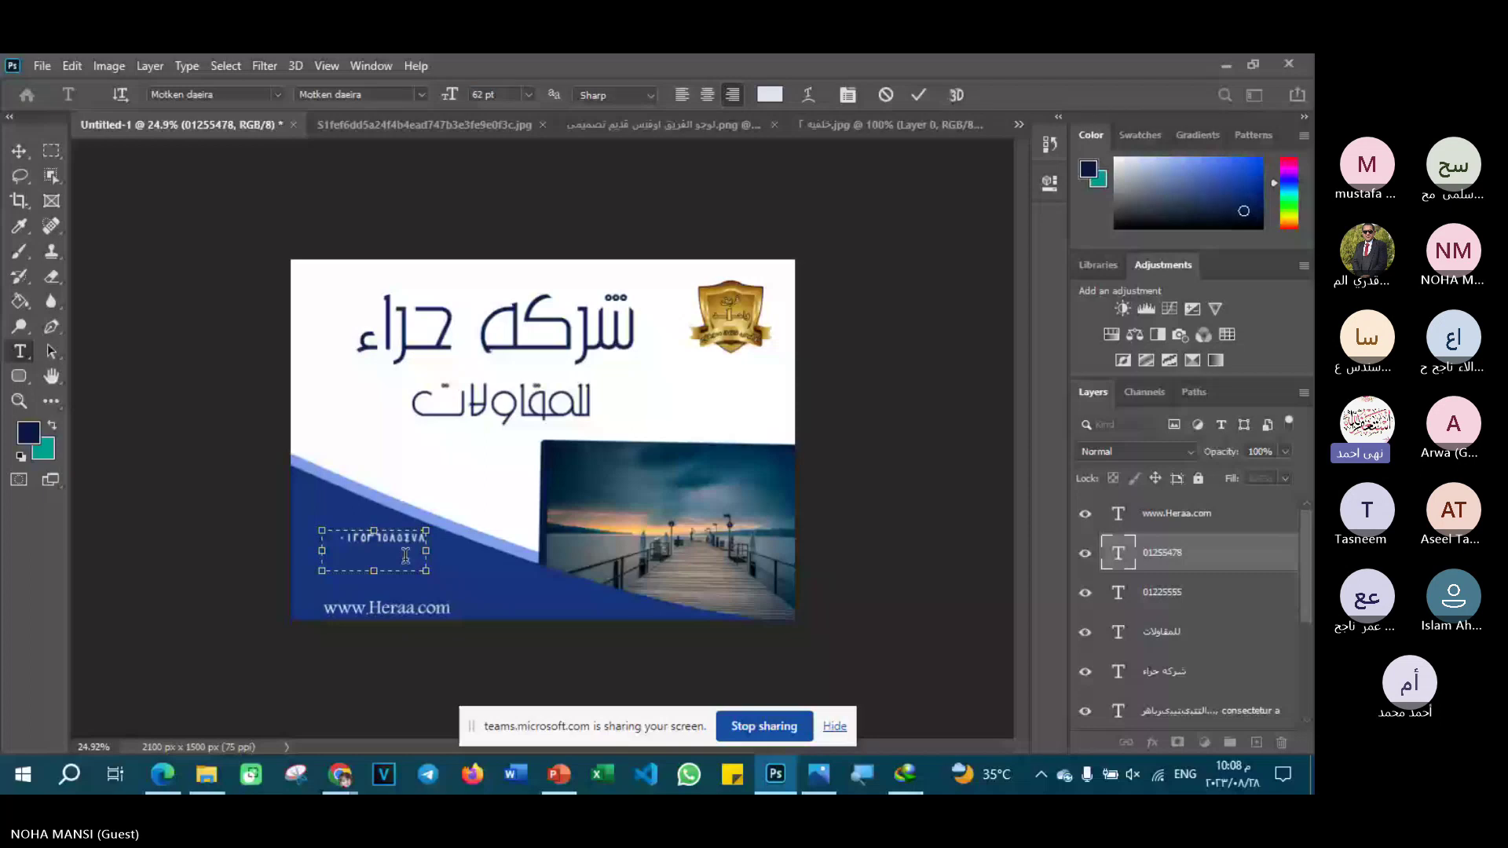
{"action": "left_click_drag", "start_coordinate": [405, 555], "coordinate": [363, 596]}
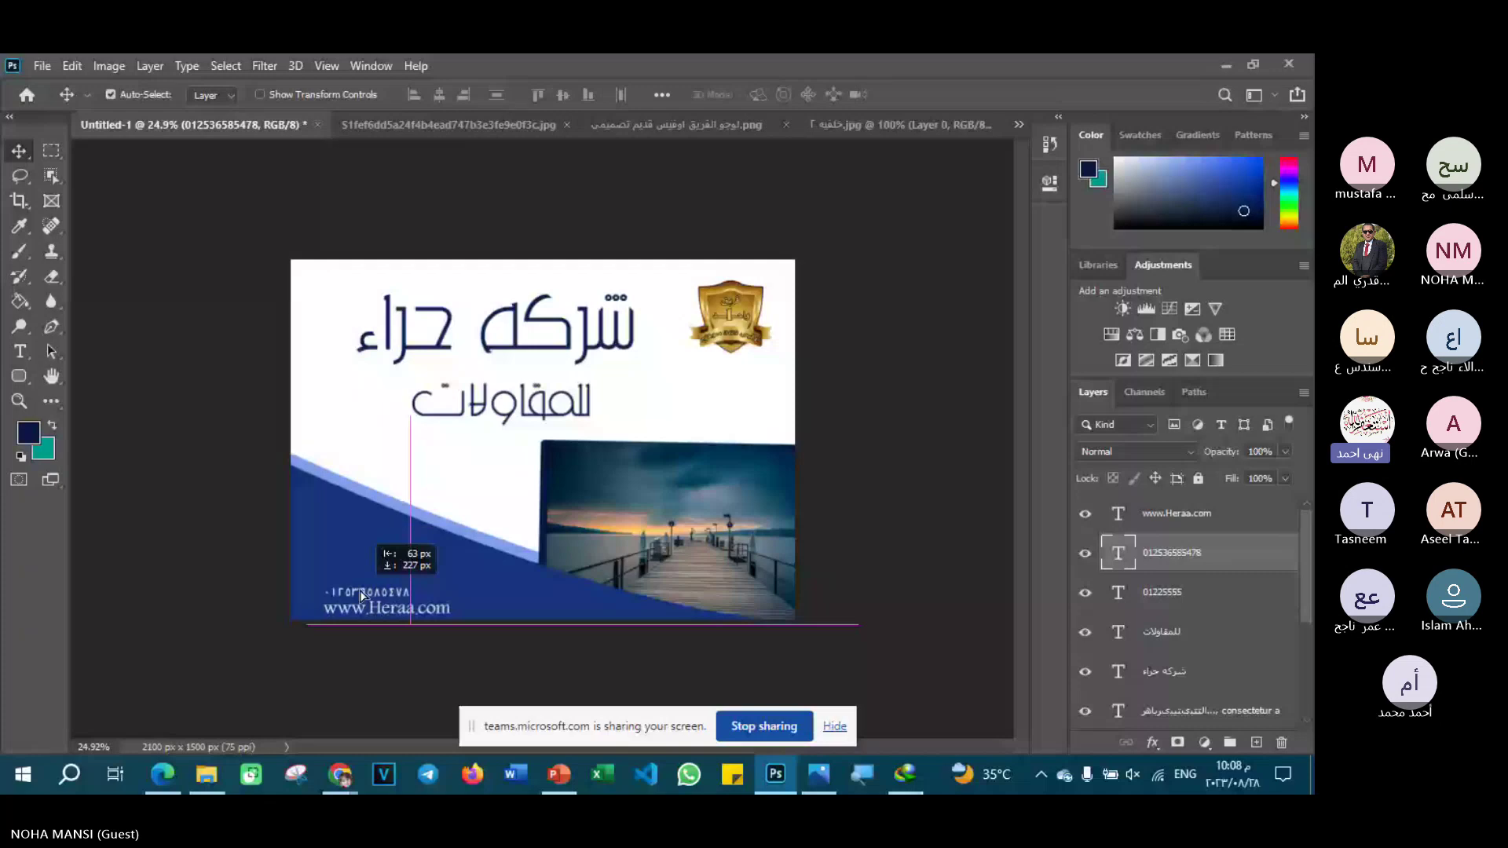
{"action": "key", "text": "alt+Tab"}
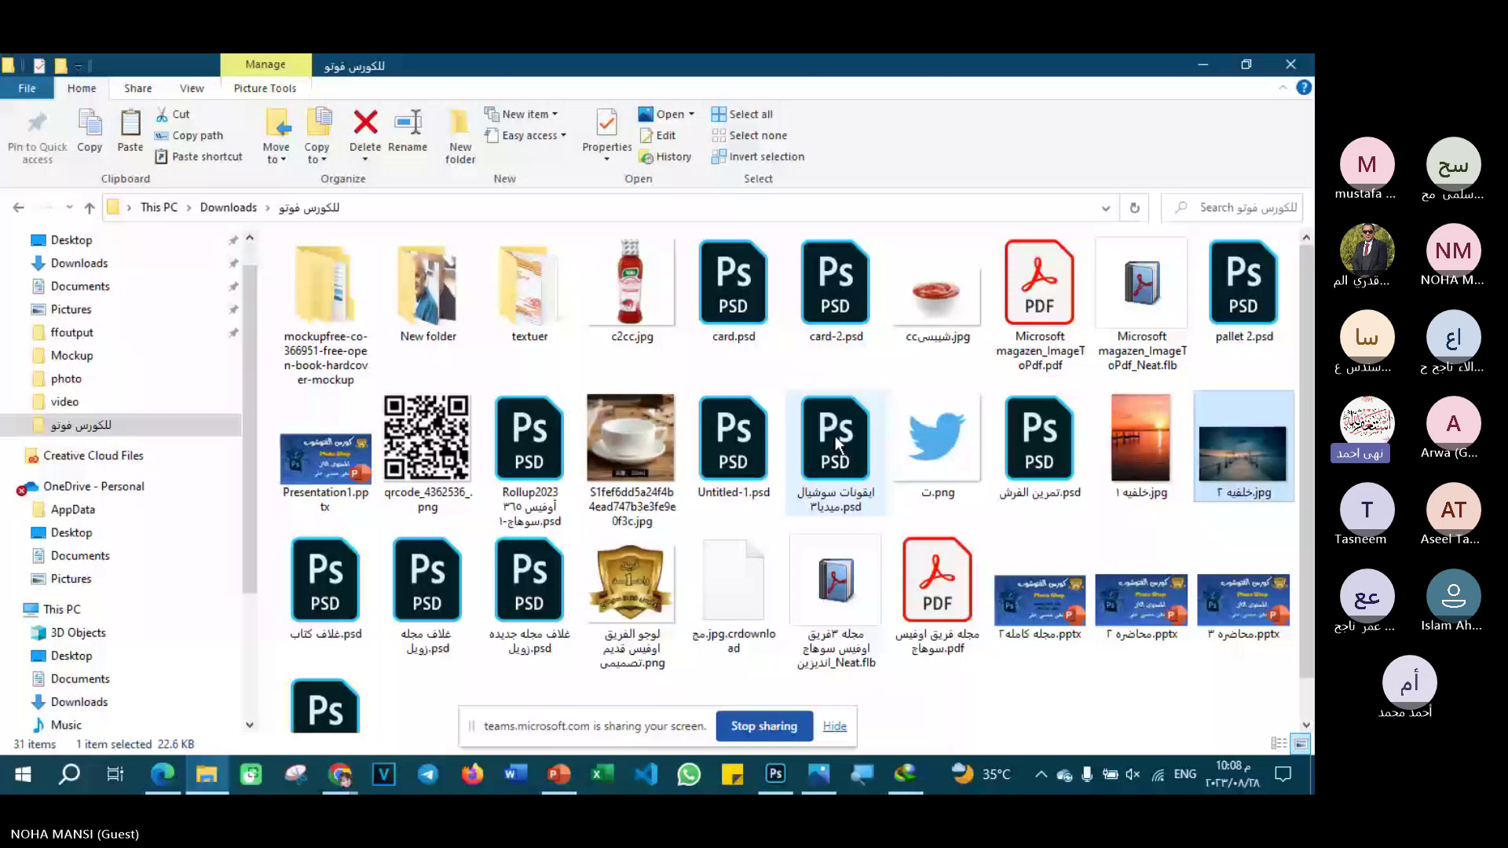
- Return to Photoshop and bring up the social-media icons document
{"action": "key", "text": "alt+Tab"}
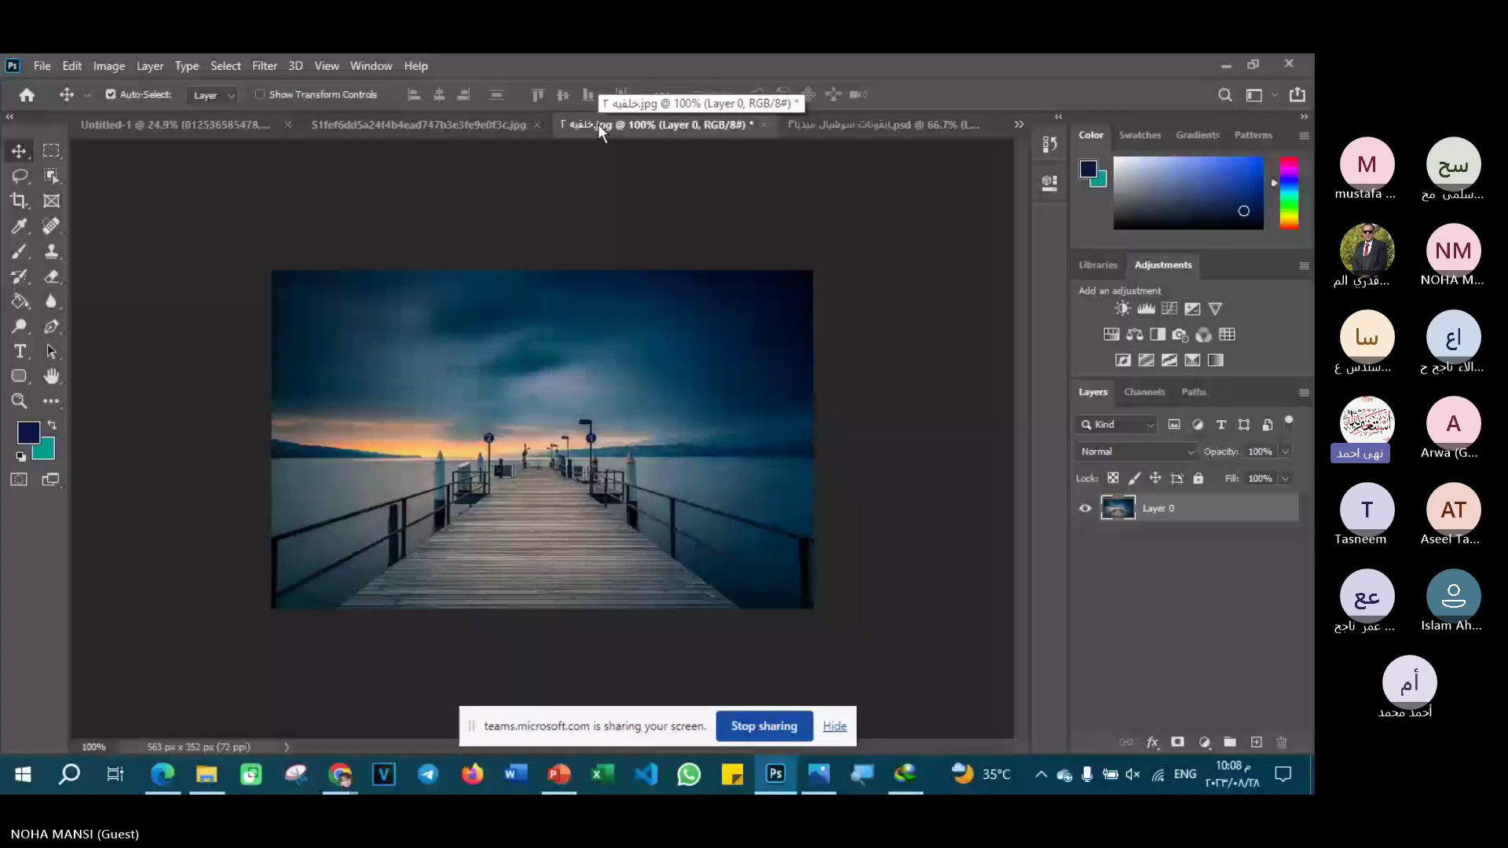
{"action": "left_click", "coordinate": [864, 124]}
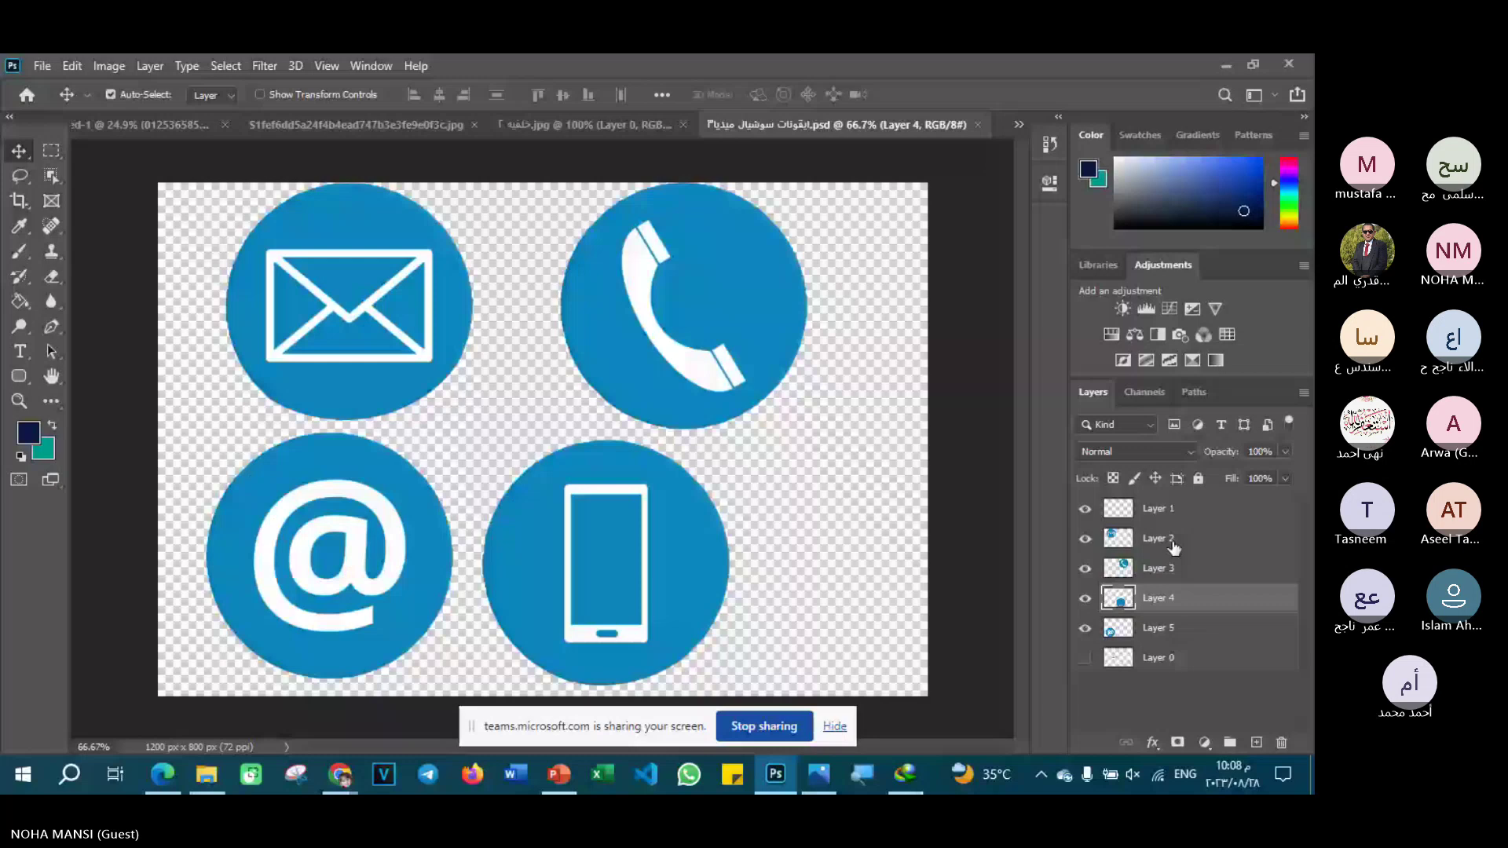
- Copy the phone icon onto the card, scaled down beside the phone number
{"action": "left_click_drag", "start_coordinate": [1170, 564], "coordinate": [209, 220]}
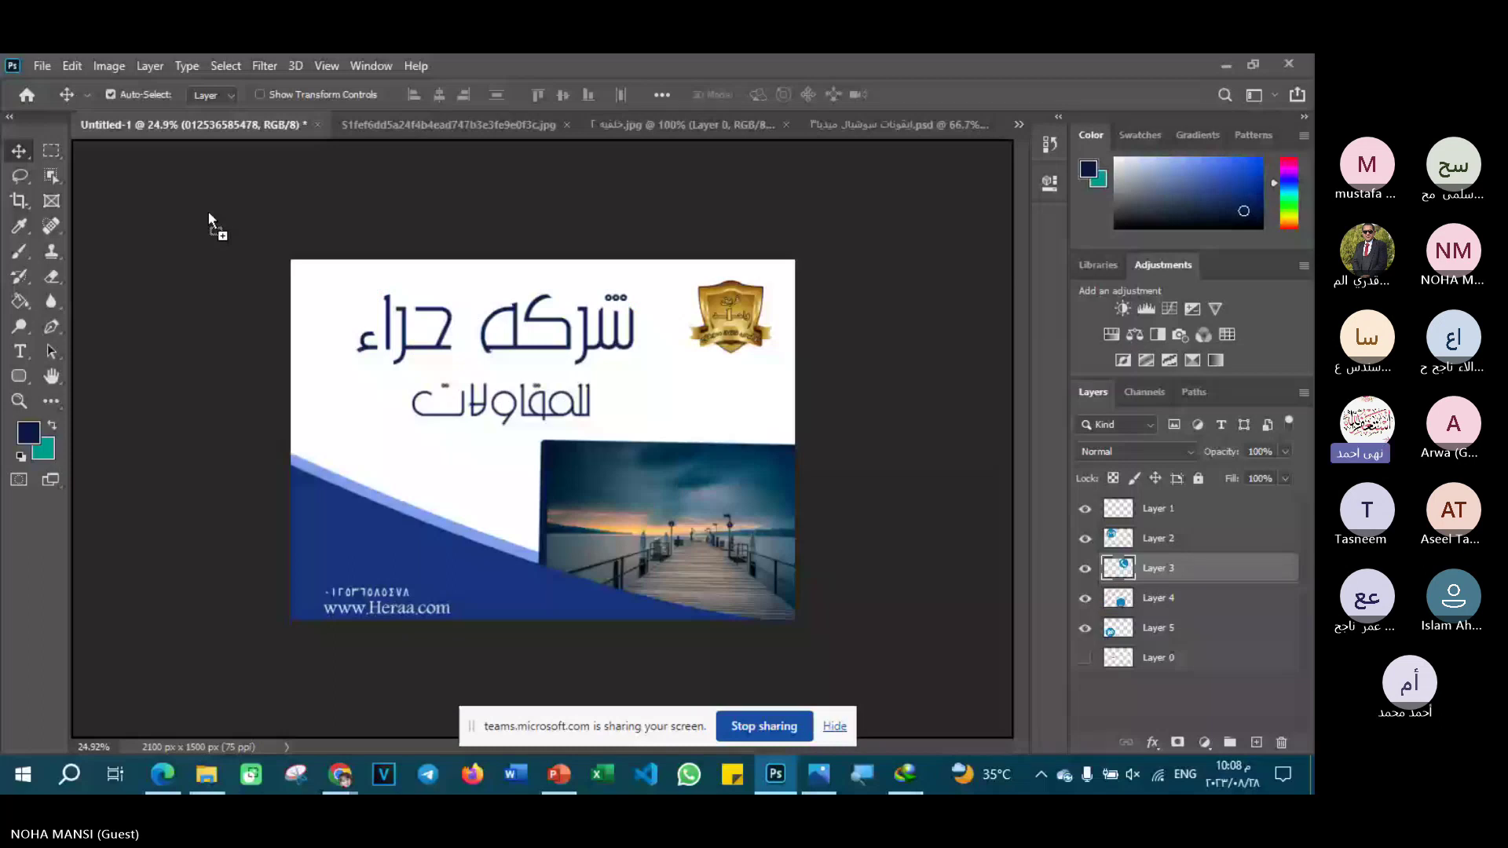
{"action": "left_click_drag", "start_coordinate": [209, 212], "coordinate": [350, 492]}
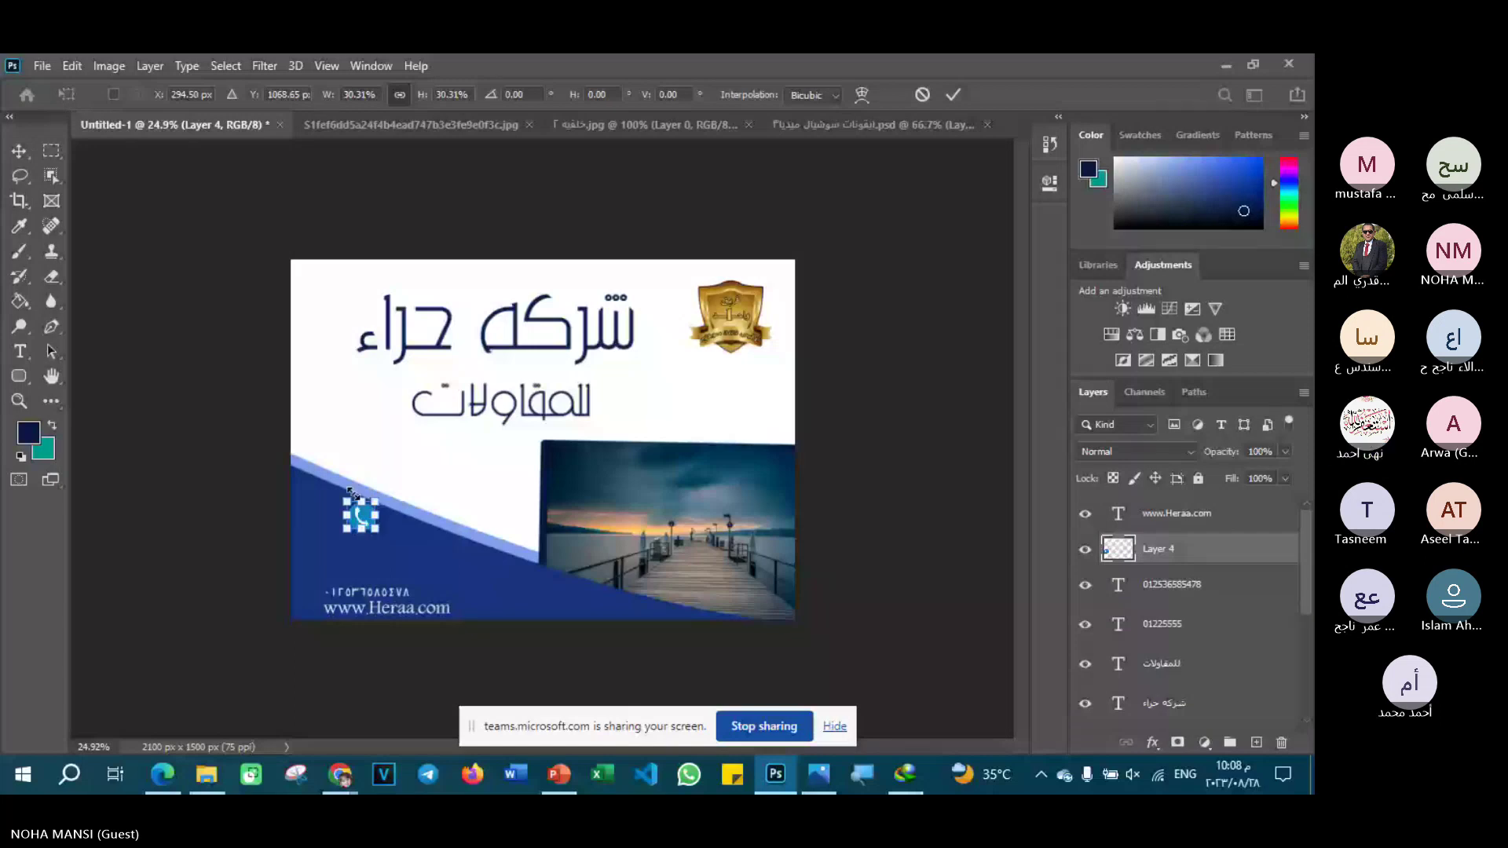
{"action": "left_click_drag", "start_coordinate": [352, 492], "coordinate": [328, 578]}
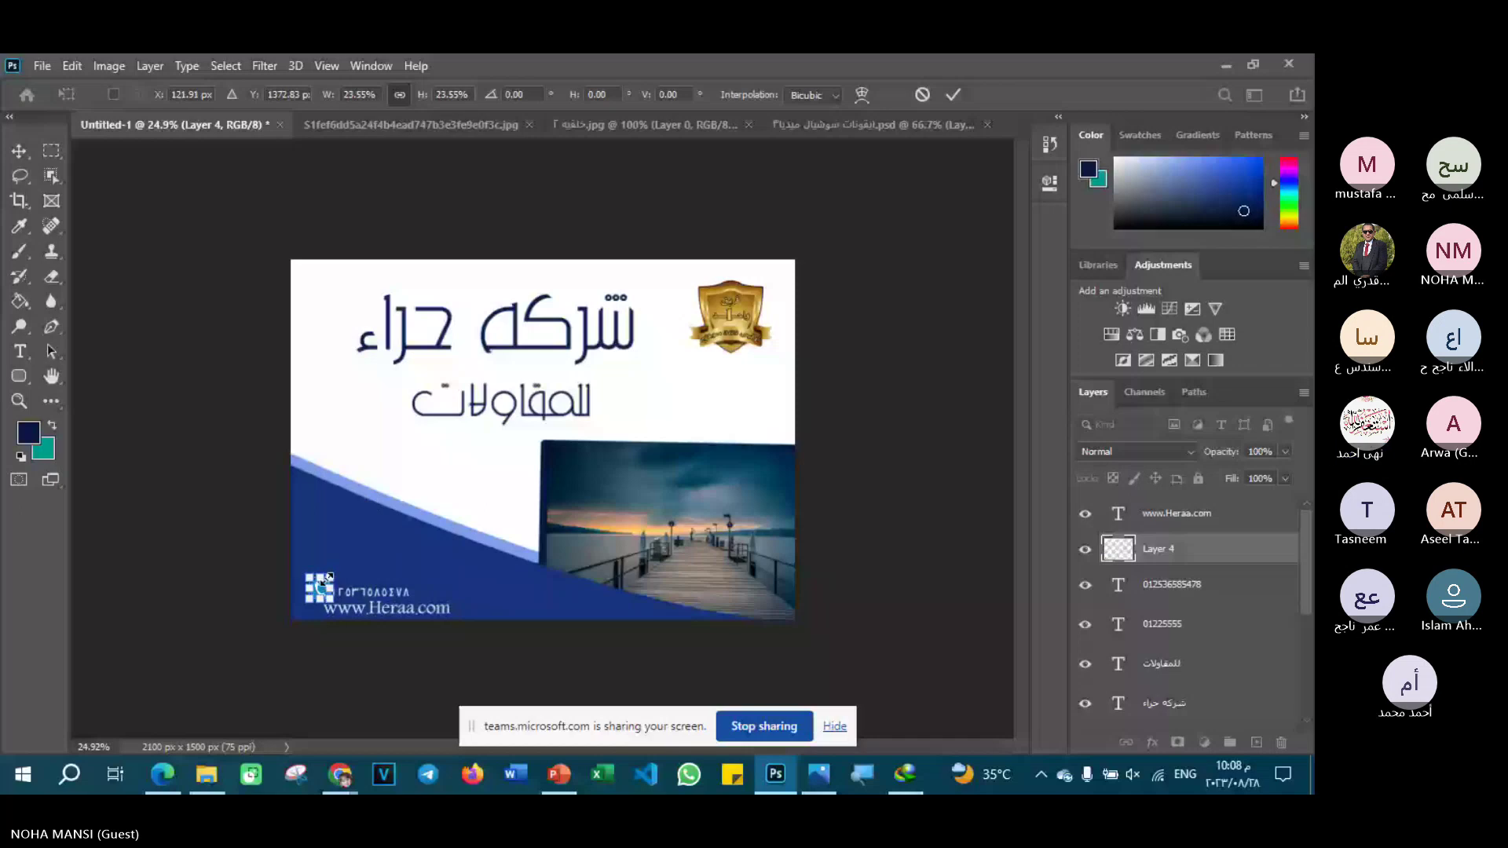
{"action": "left_click", "coordinate": [955, 92]}
{"action": "left_click", "coordinate": [1239, 590]}
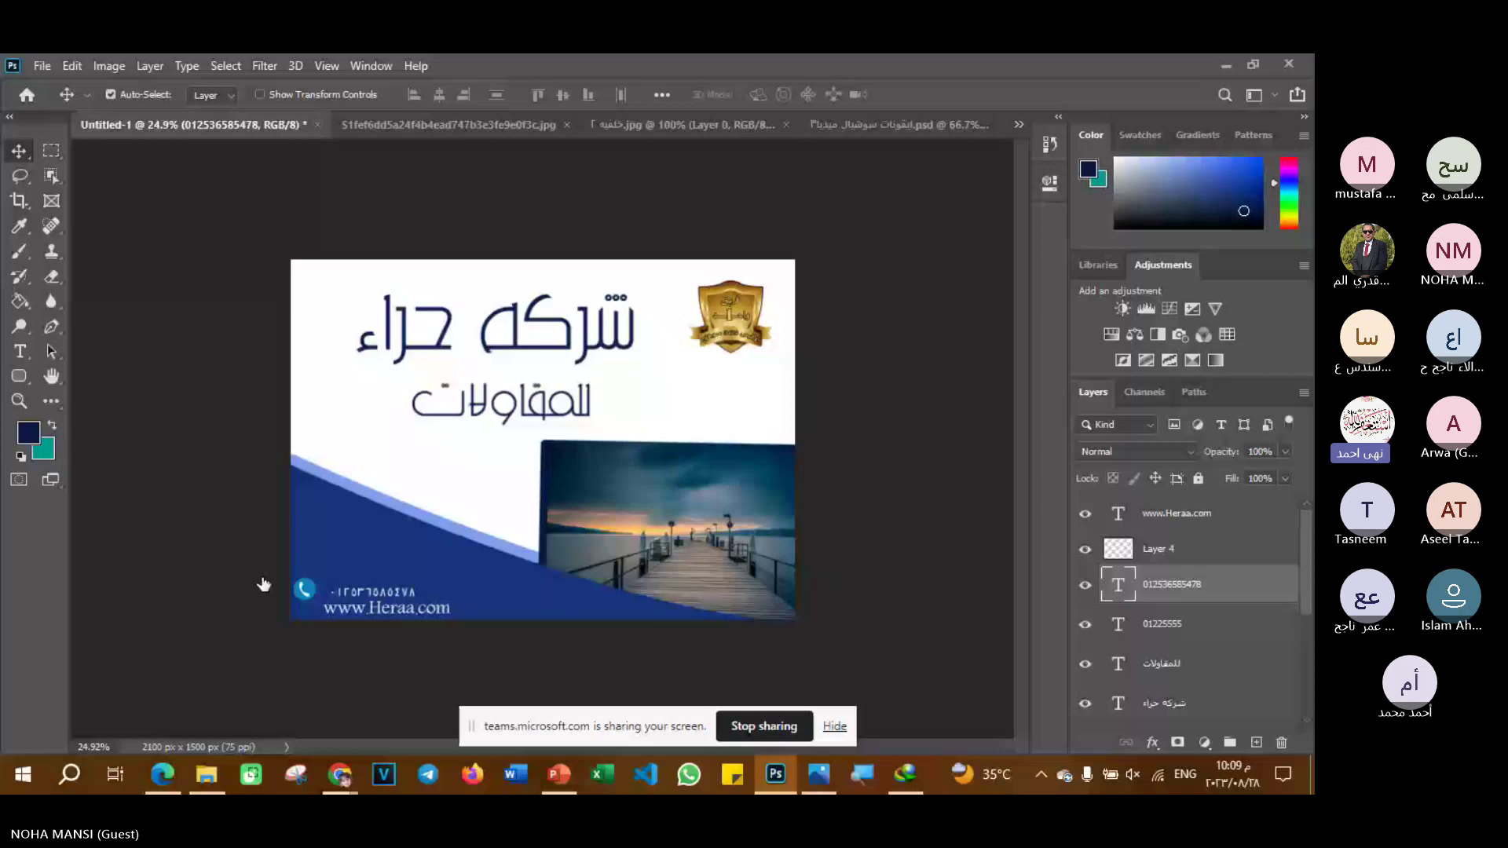
{"action": "left_click", "coordinate": [747, 267]}
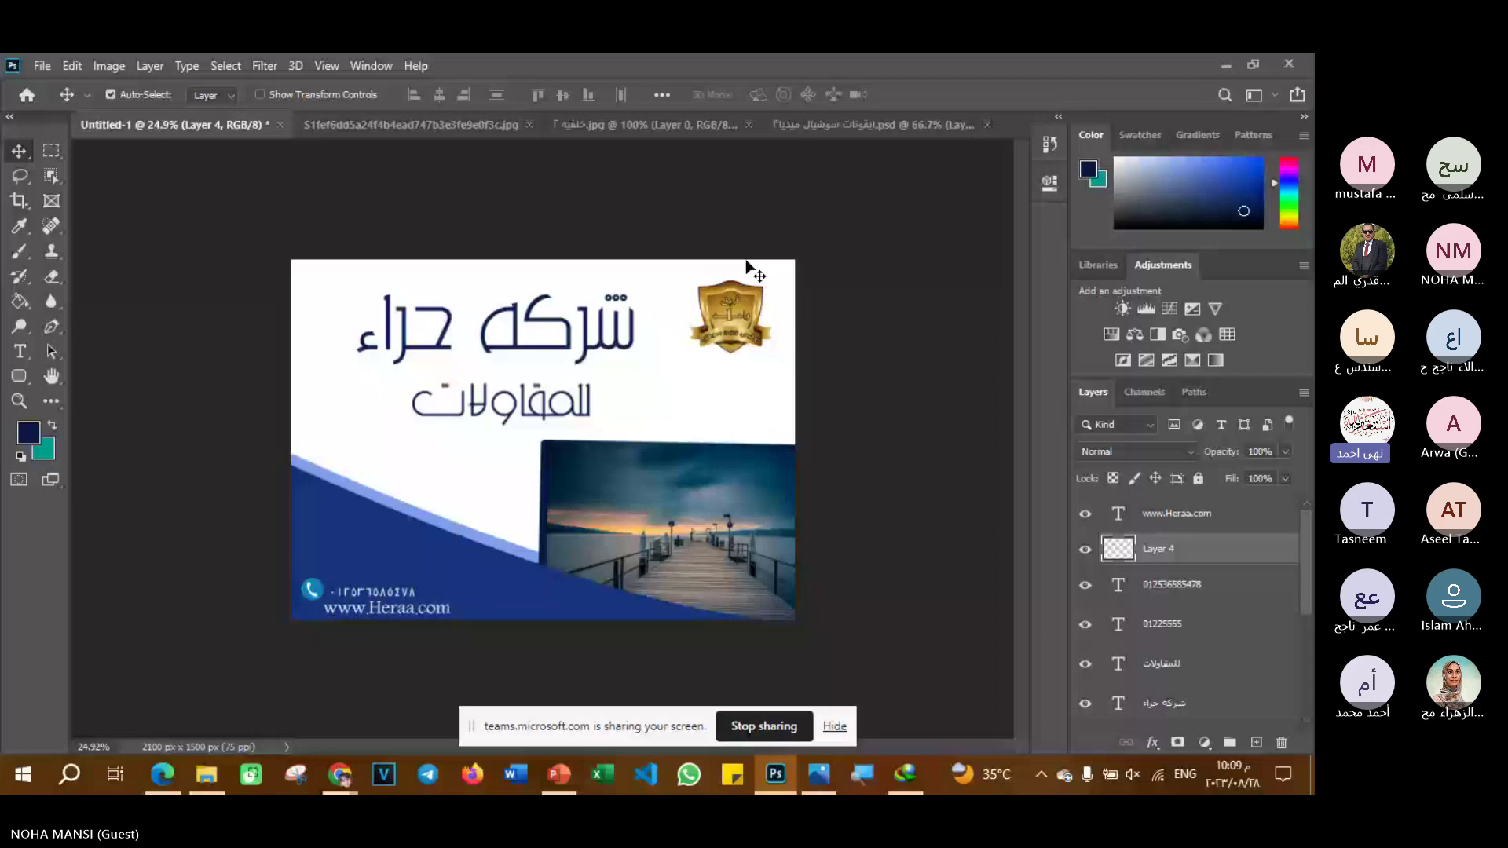
{"action": "left_click", "coordinate": [374, 599]}
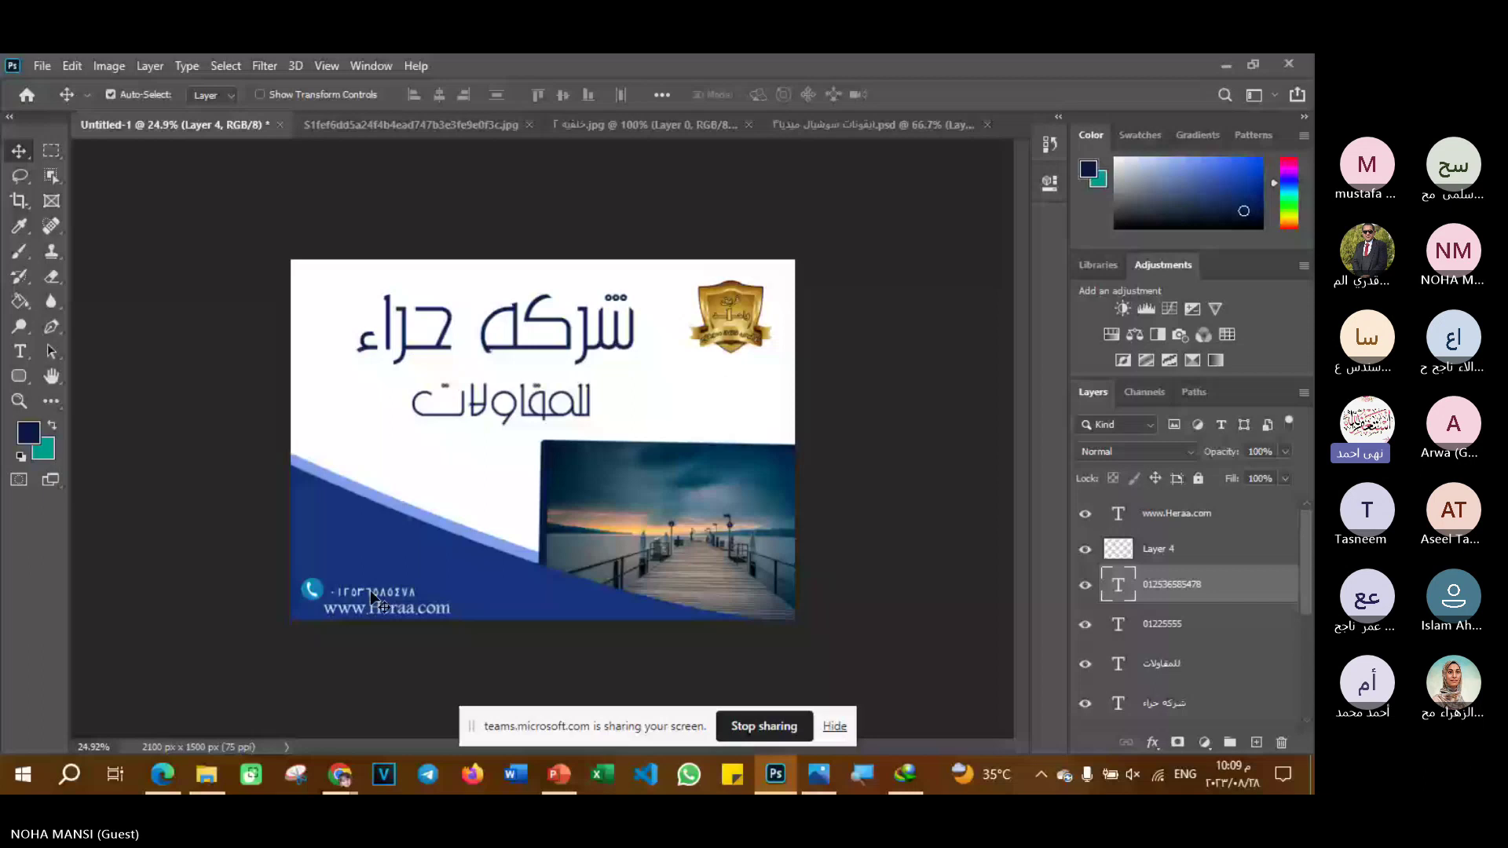
{"action": "left_click_drag", "start_coordinate": [371, 615], "coordinate": [381, 613]}
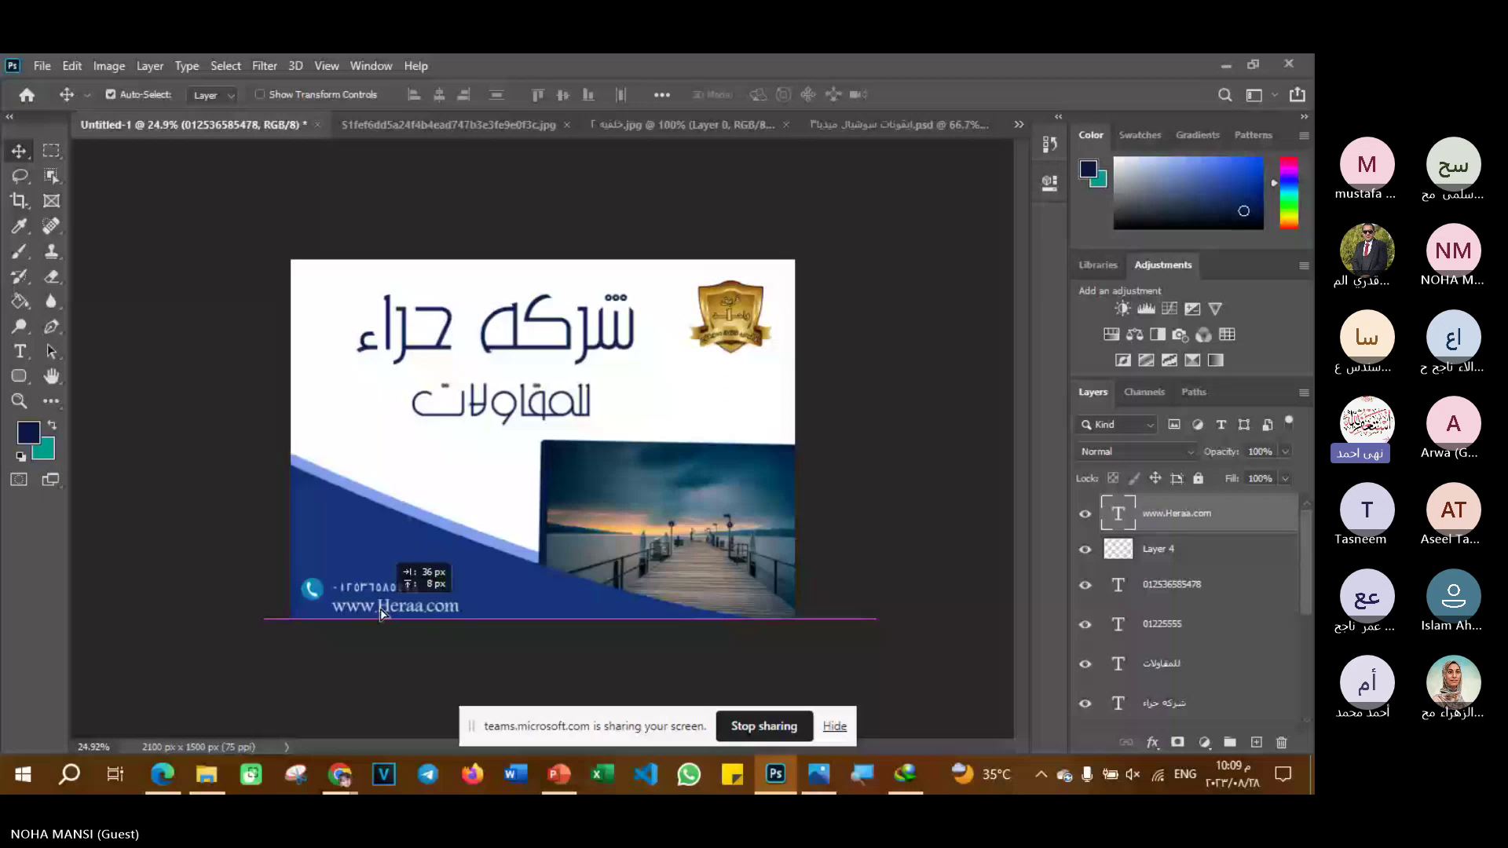
{"action": "left_click_drag", "start_coordinate": [381, 613], "coordinate": [380, 613]}
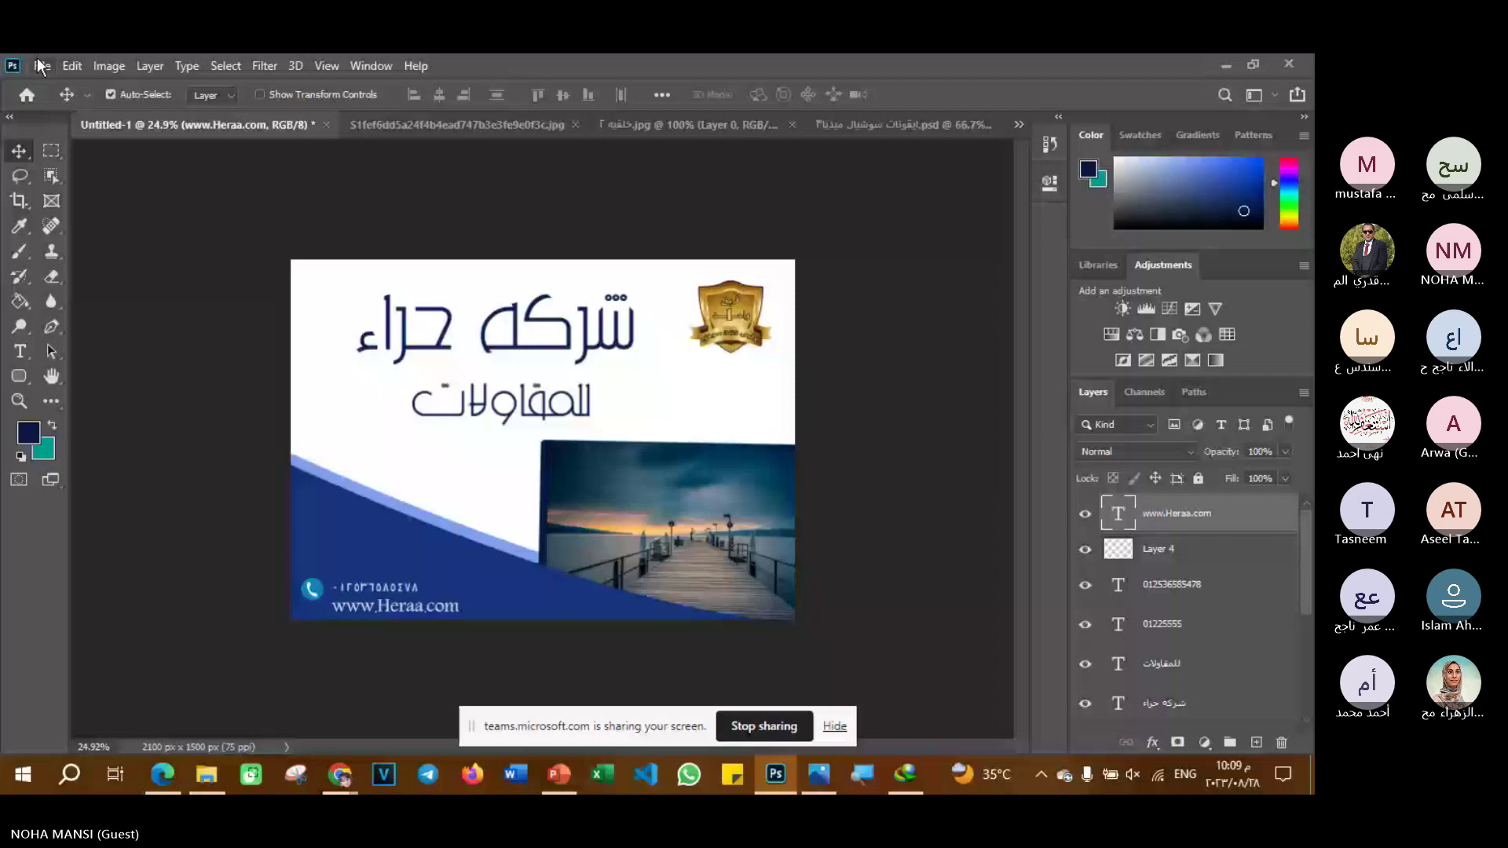
- Create a blank 2100 × 1500 px document, then return to the card design
{"action": "key", "text": "ctrl+n"}
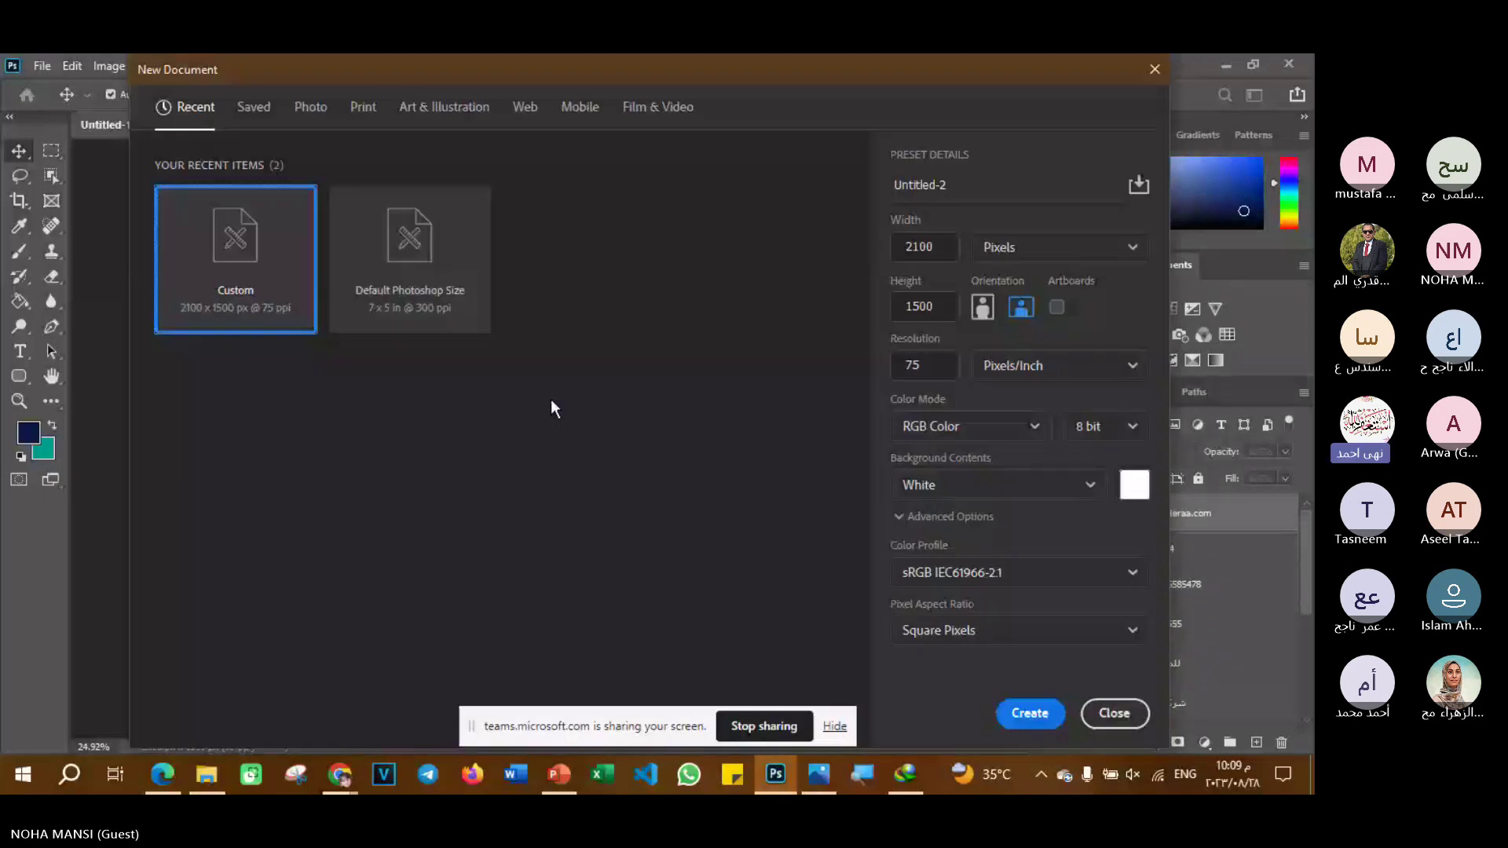
{"action": "key", "text": "Return"}
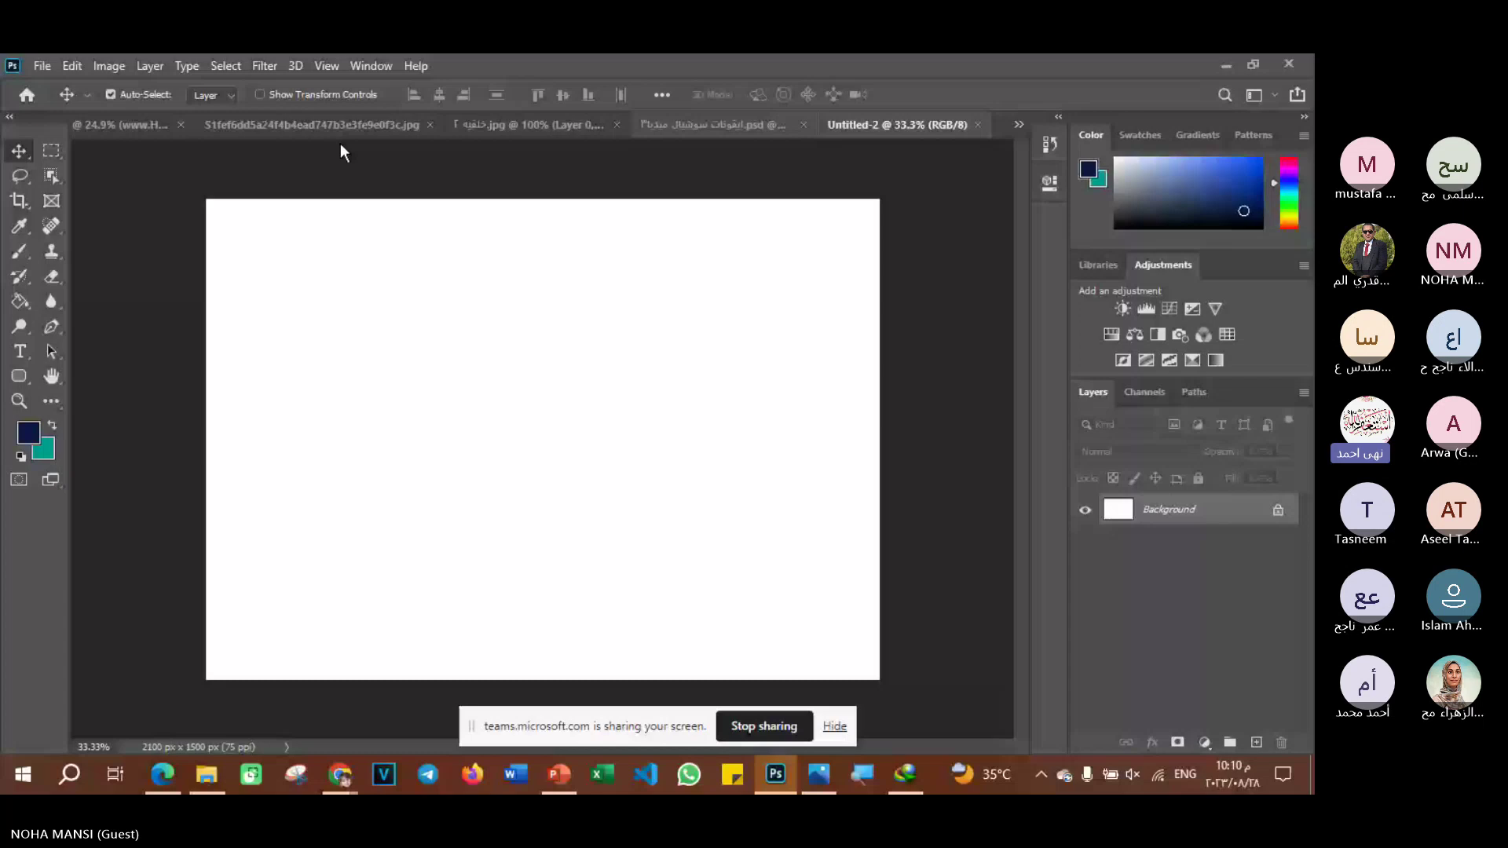
{"action": "left_click", "coordinate": [147, 129]}
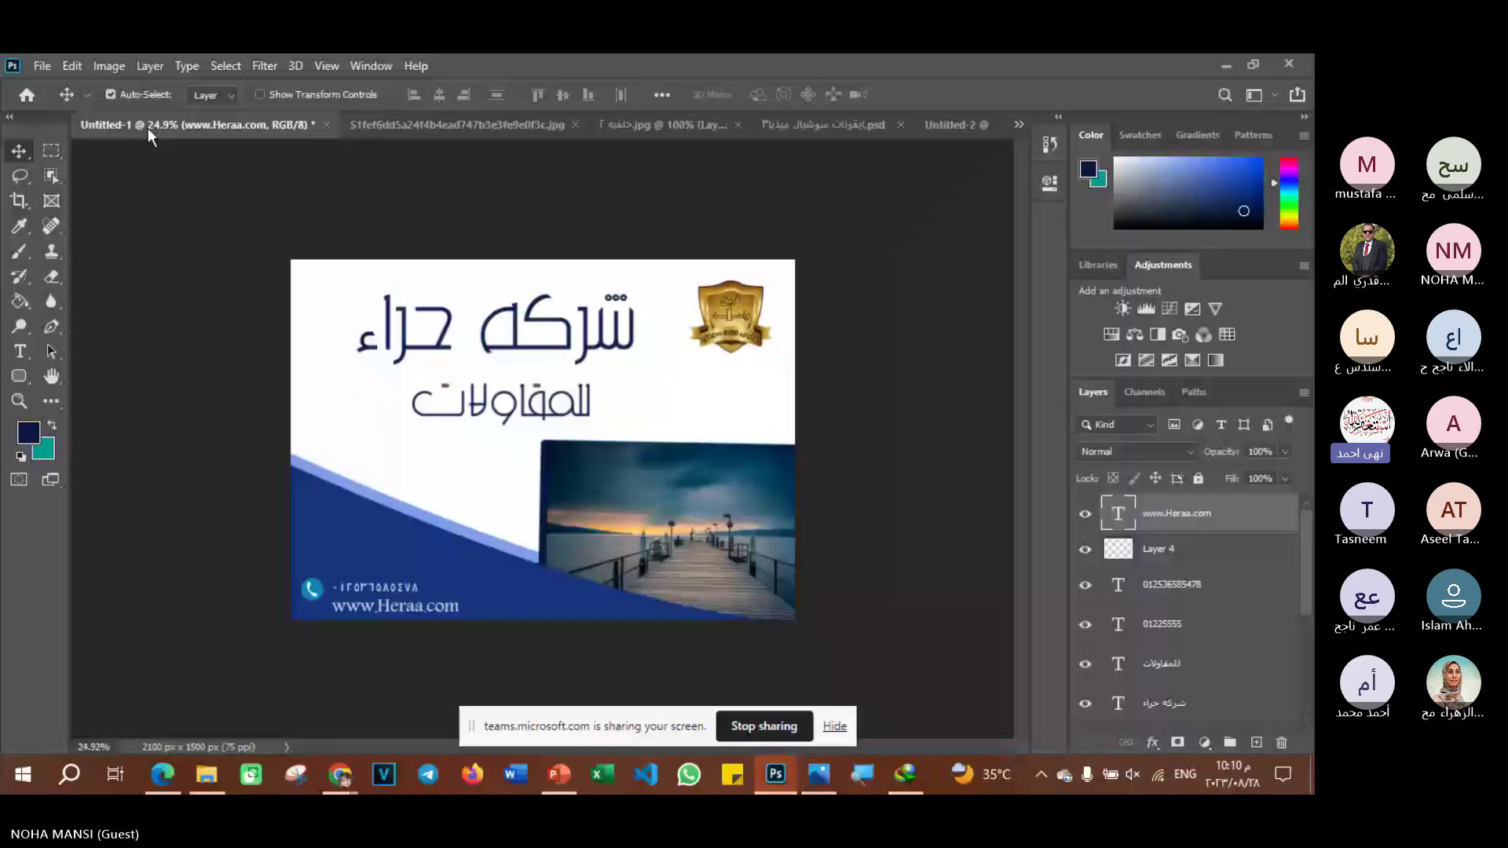
{"action": "left_click", "coordinate": [393, 125]}
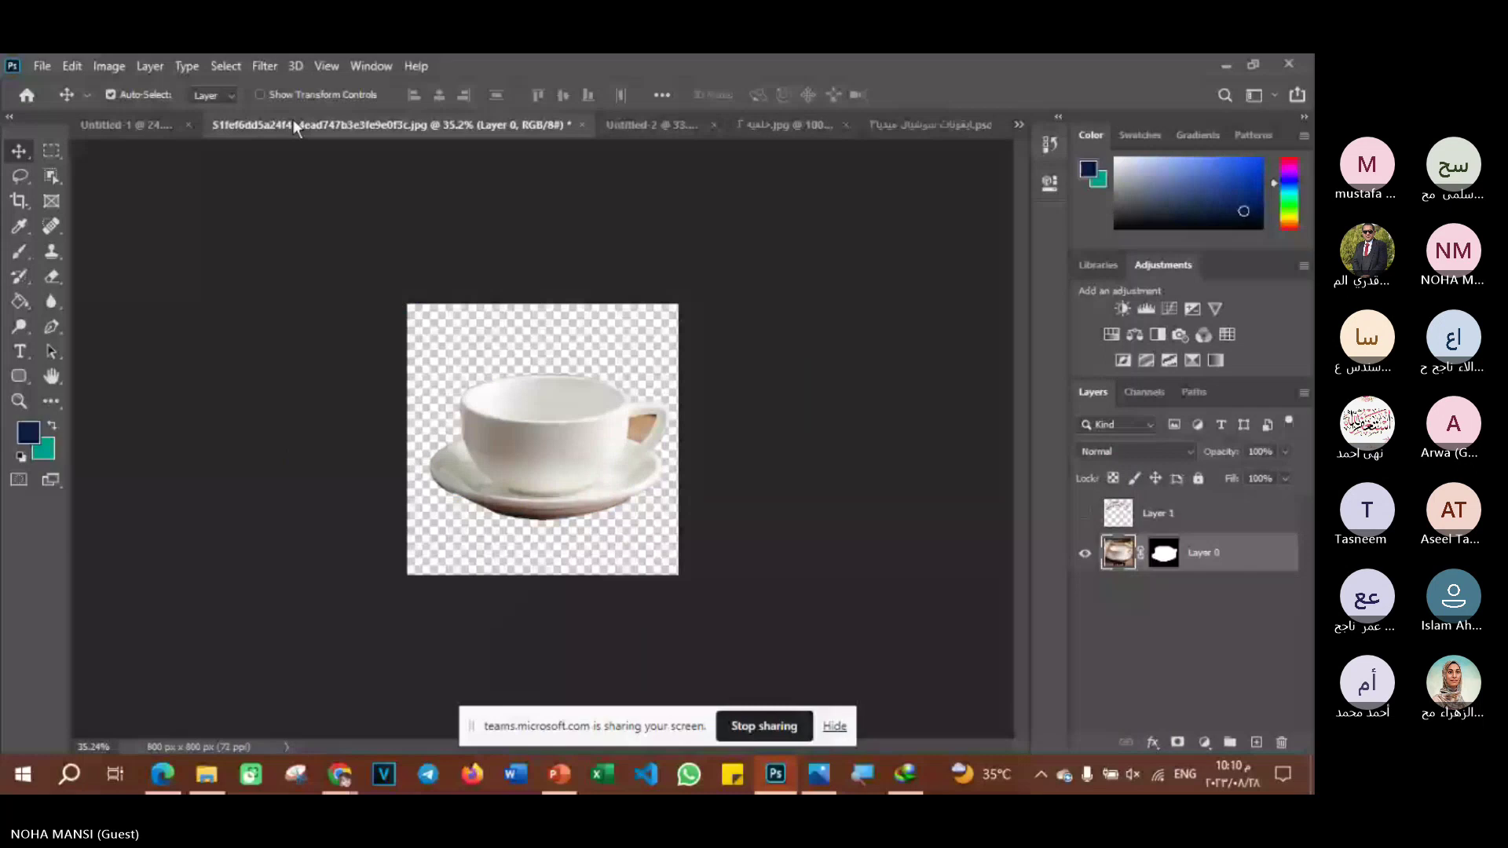
{"action": "left_click", "coordinate": [630, 124]}
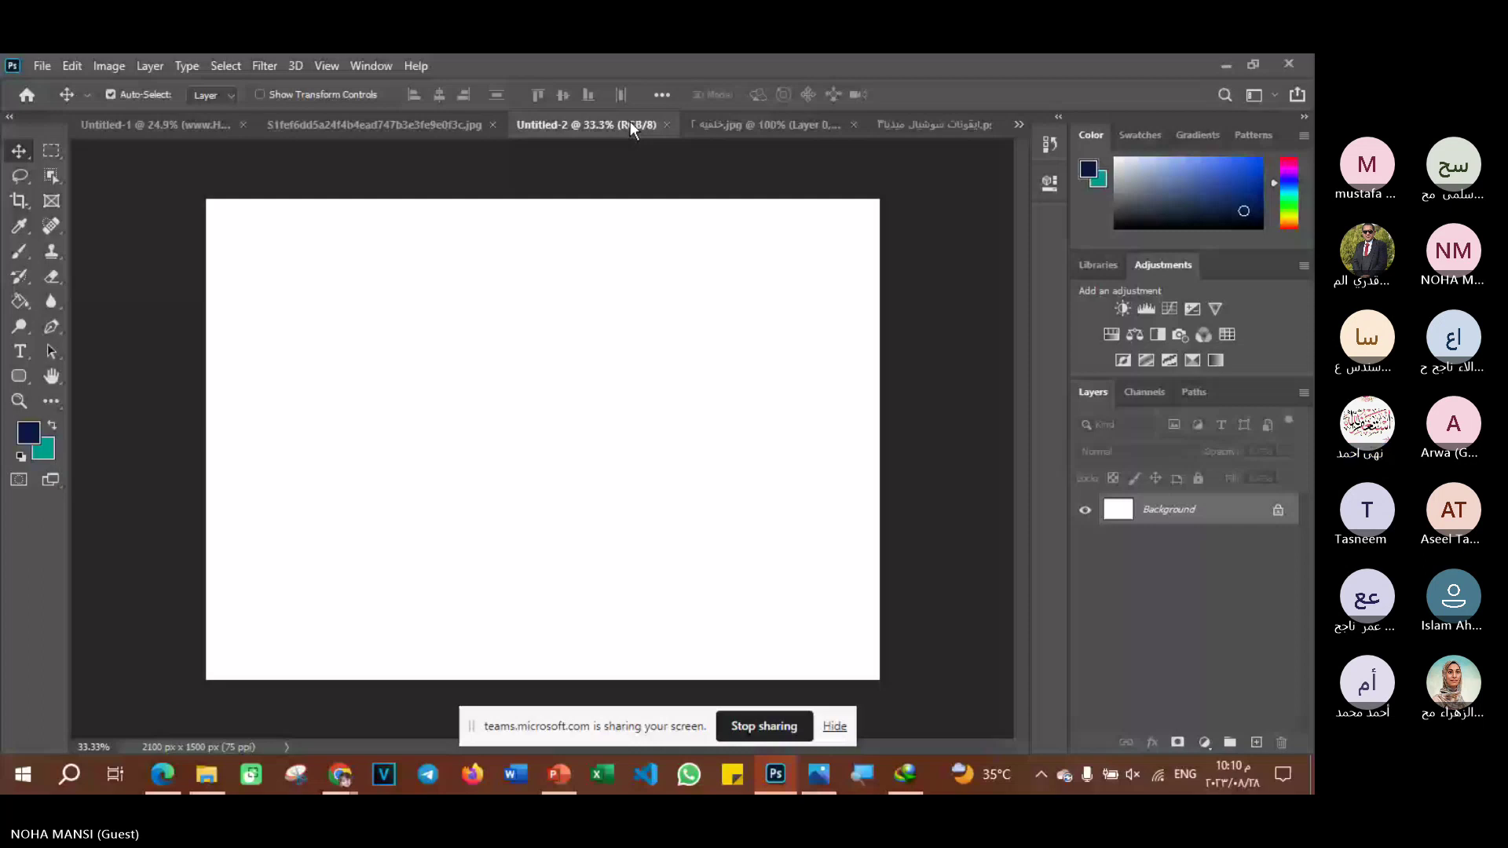
{"action": "left_click", "coordinate": [158, 125]}
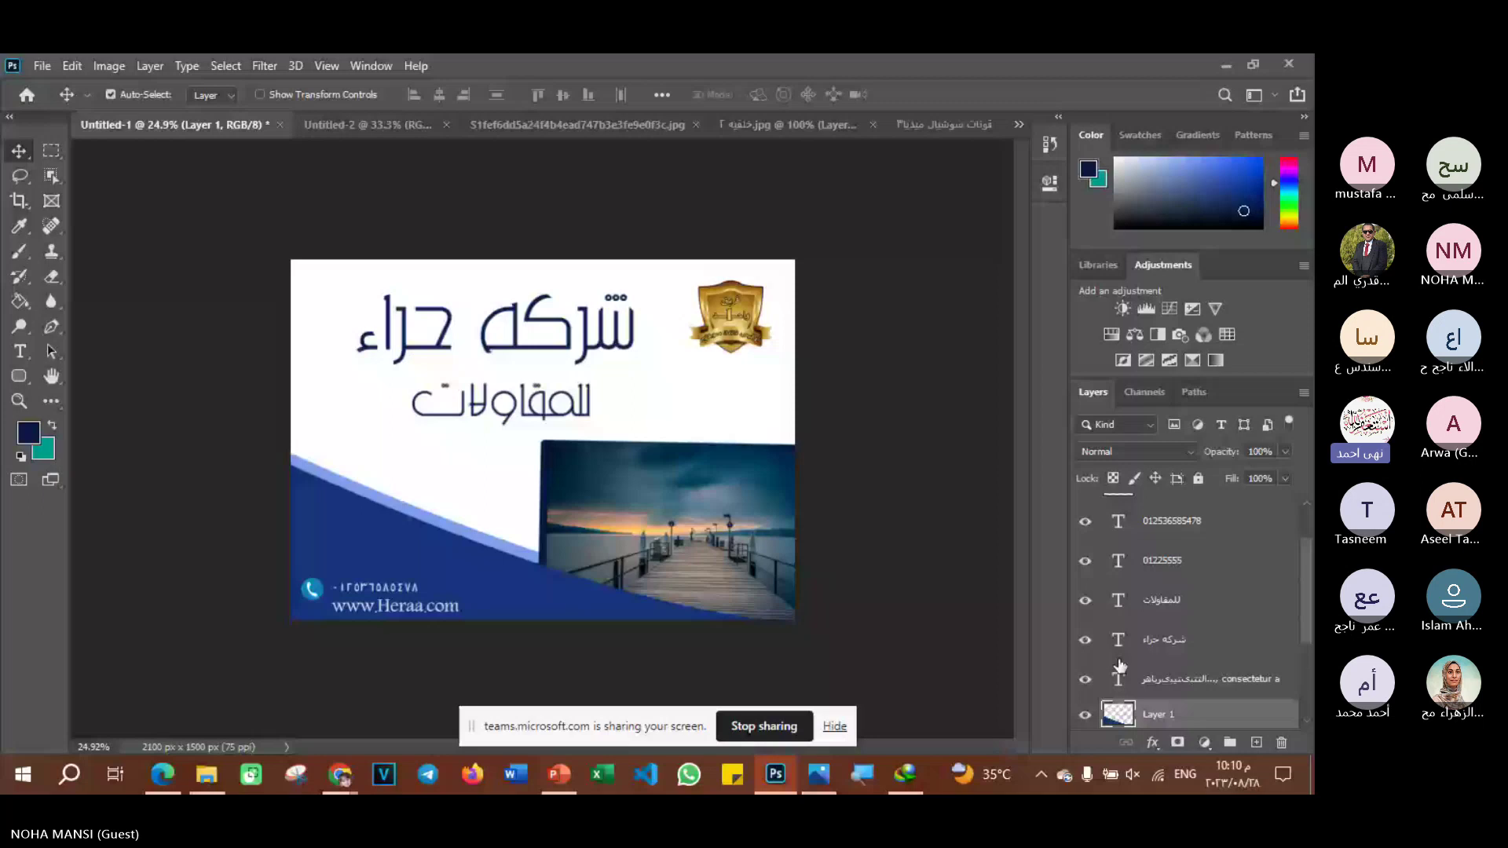
{"action": "scroll", "coordinate": [1241, 654], "scroll_direction": "down", "scroll_amount": 3}
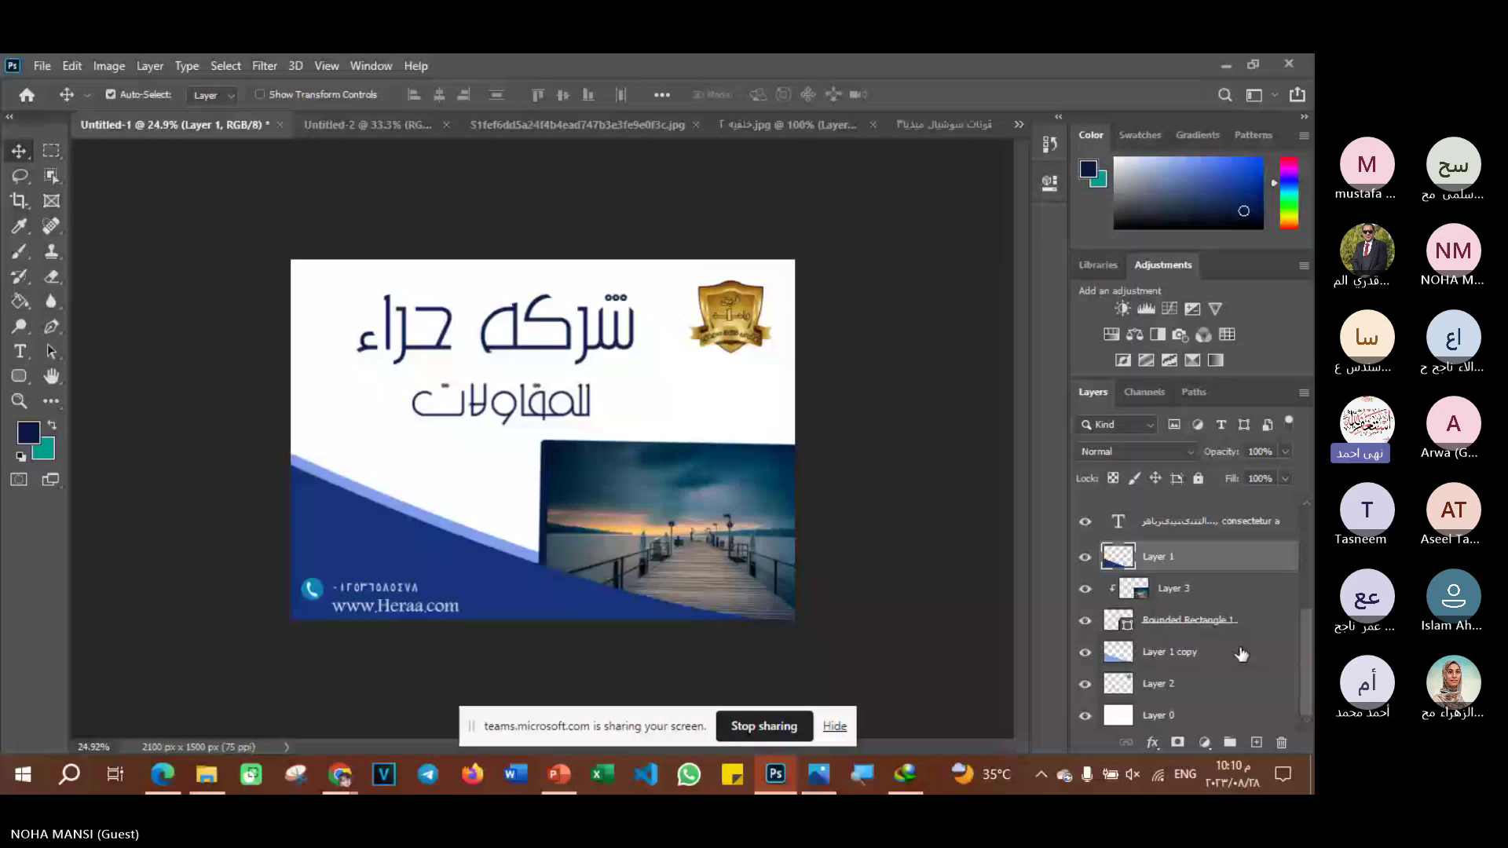
- In Untitled-2, hide Layer 1 and Rounded Rectangle 1 and select Layer 2 with Layer 1 copy
{"action": "key", "text": "ctrl+Tab"}
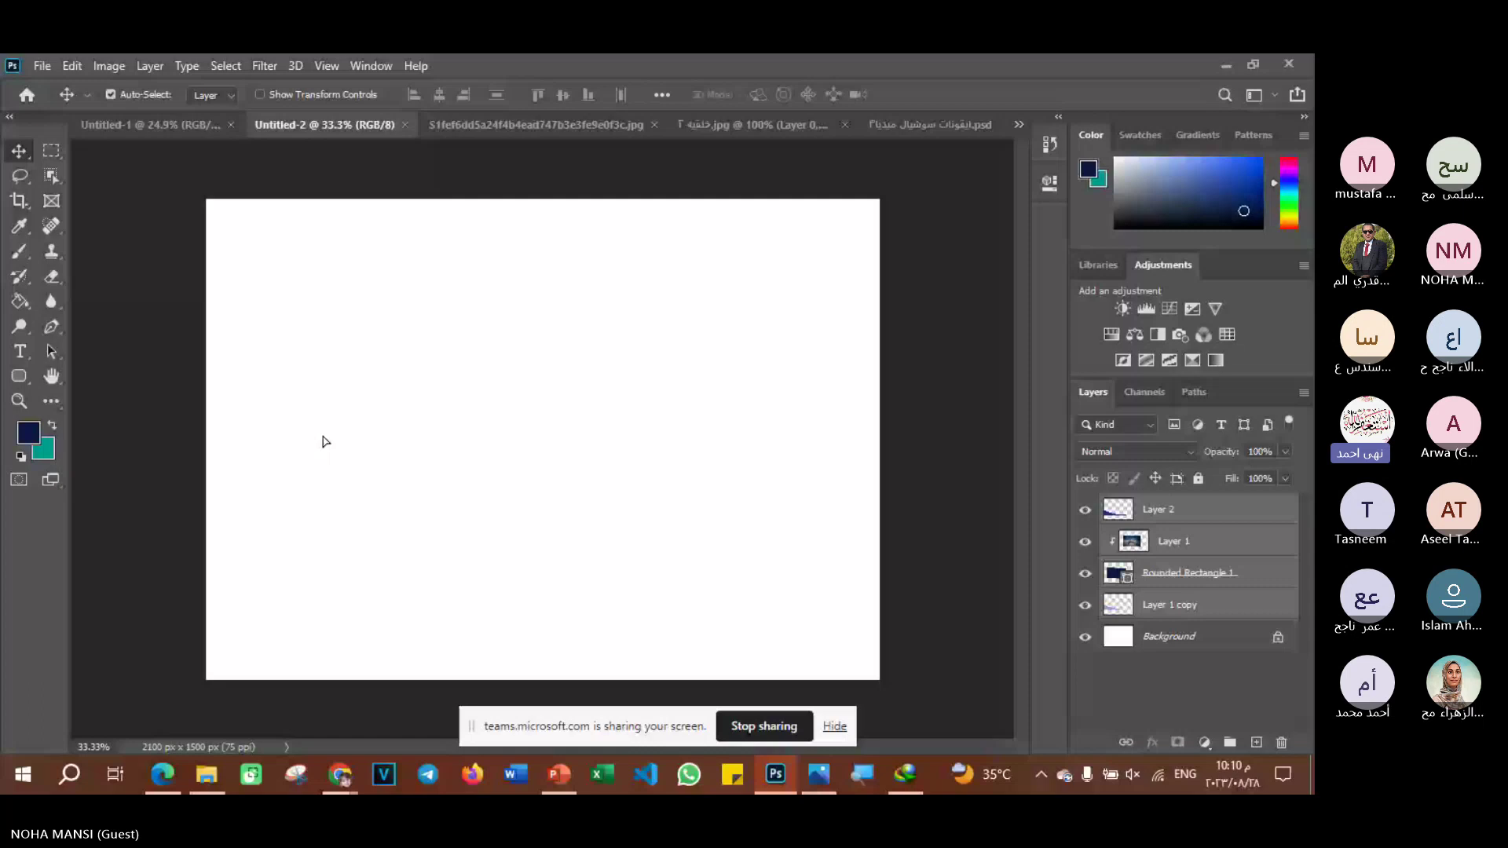
{"action": "left_click_drag", "start_coordinate": [1085, 541], "coordinate": [1084, 573]}
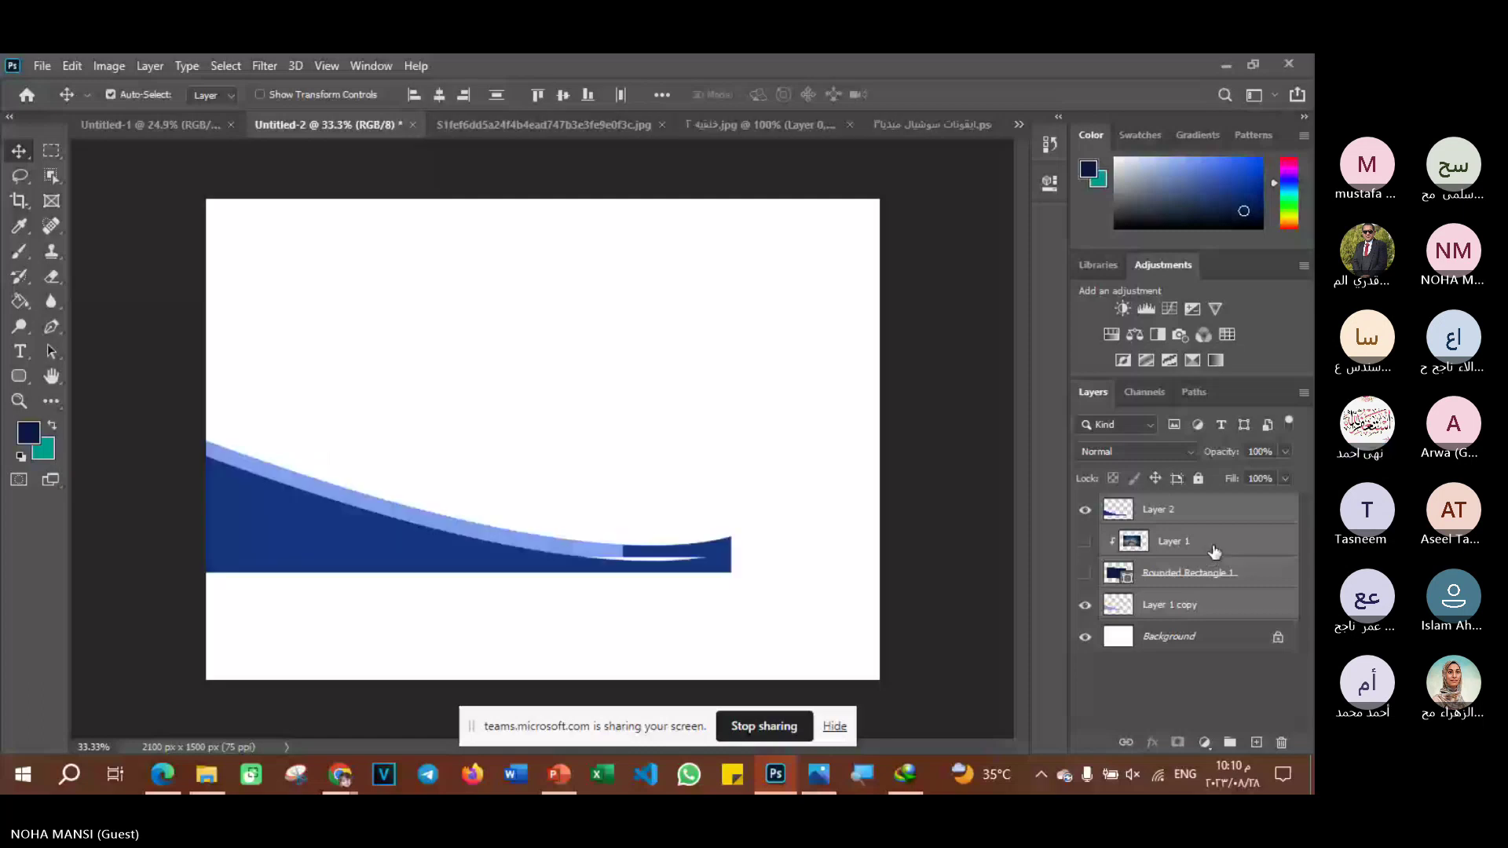
{"action": "left_click", "coordinate": [1213, 551]}
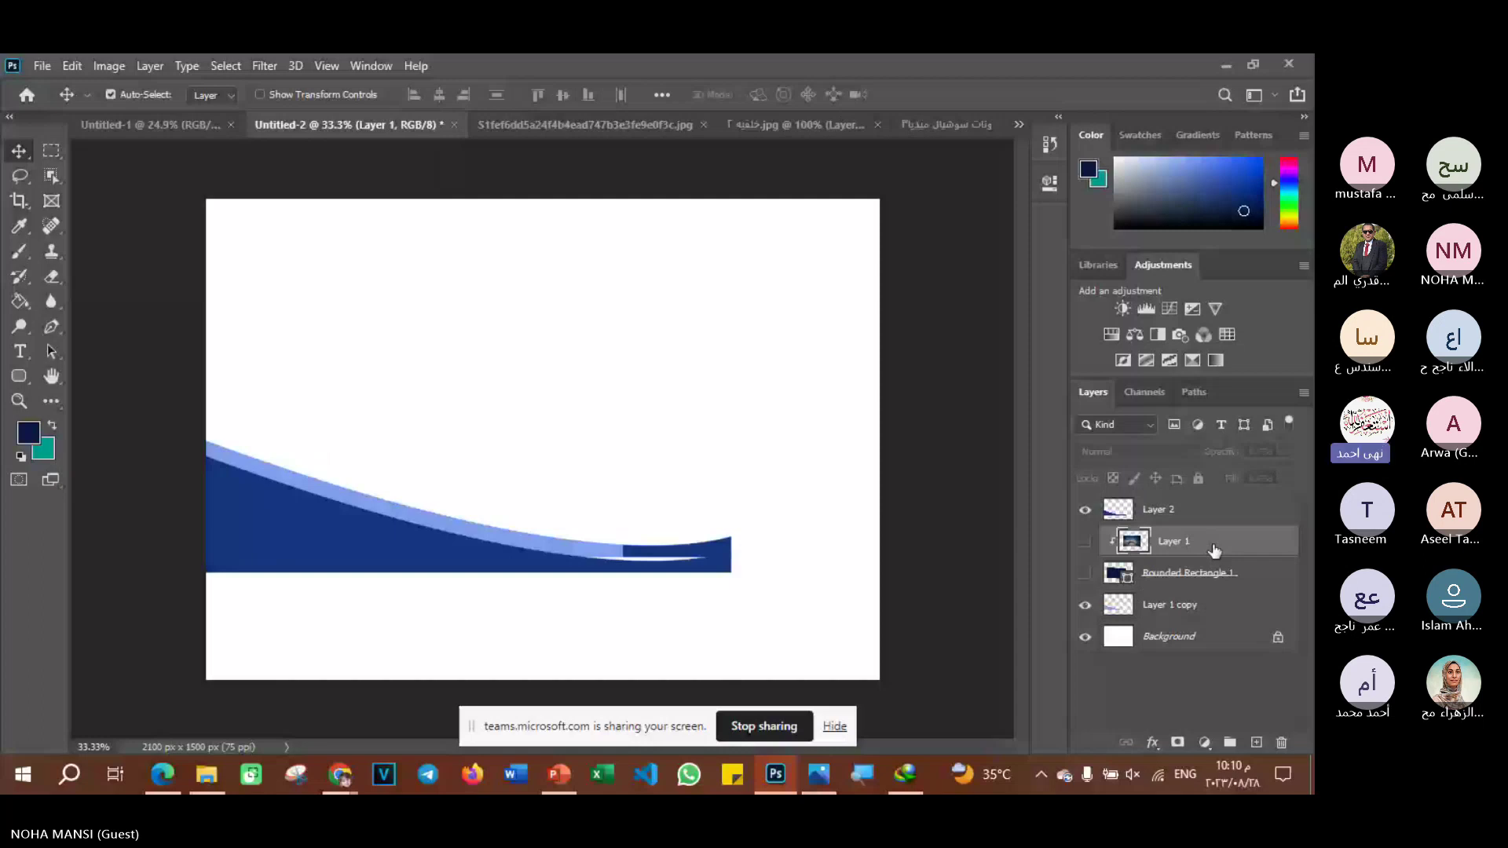
{"action": "left_click", "coordinate": [1249, 559], "text": "shift"}
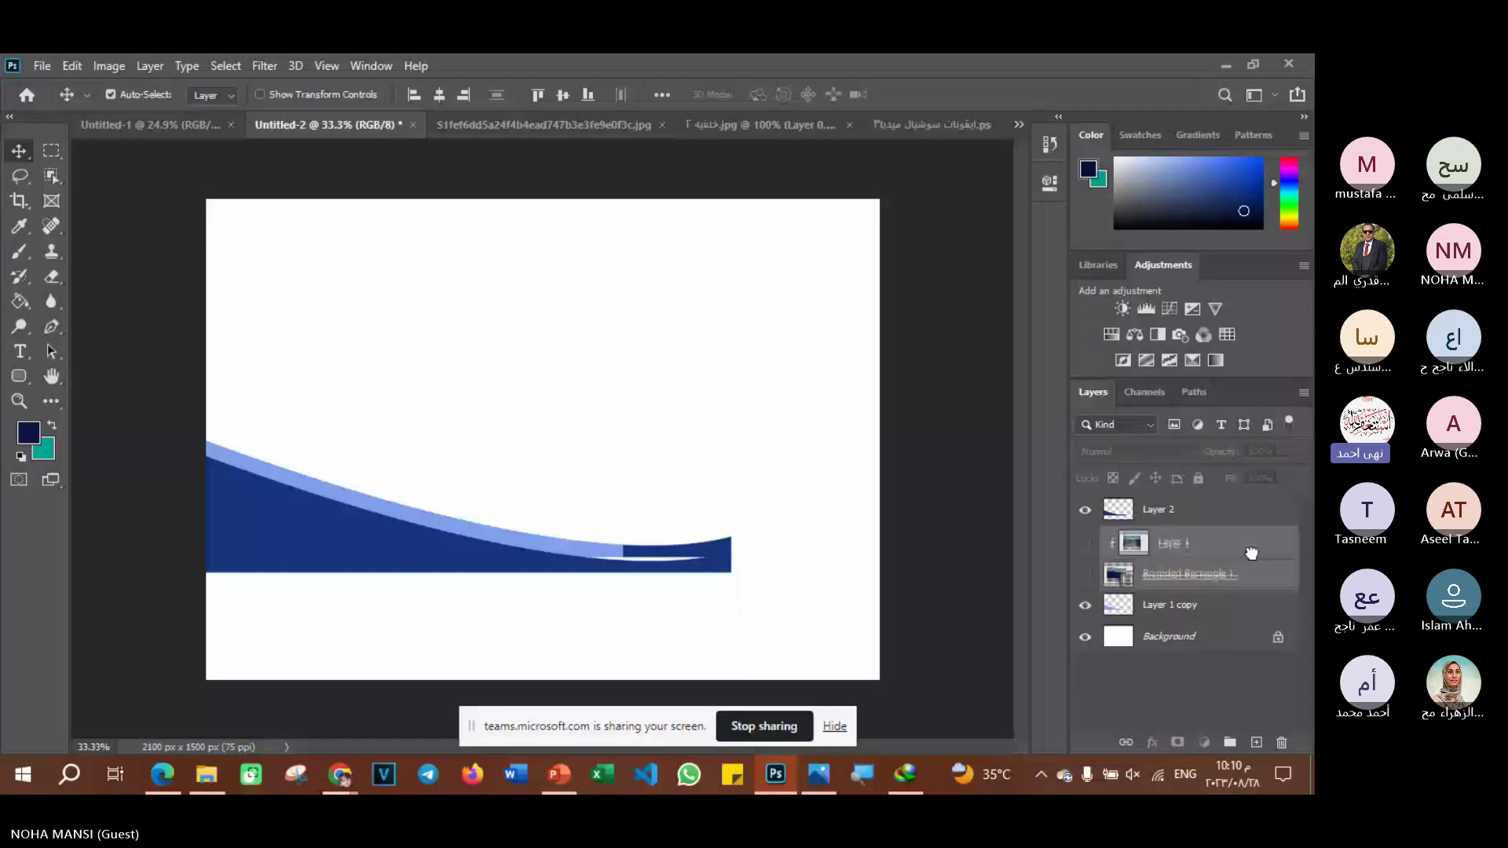
{"action": "left_click_drag", "start_coordinate": [1251, 554], "coordinate": [1226, 507]}
{"action": "left_click", "coordinate": [1199, 576]}
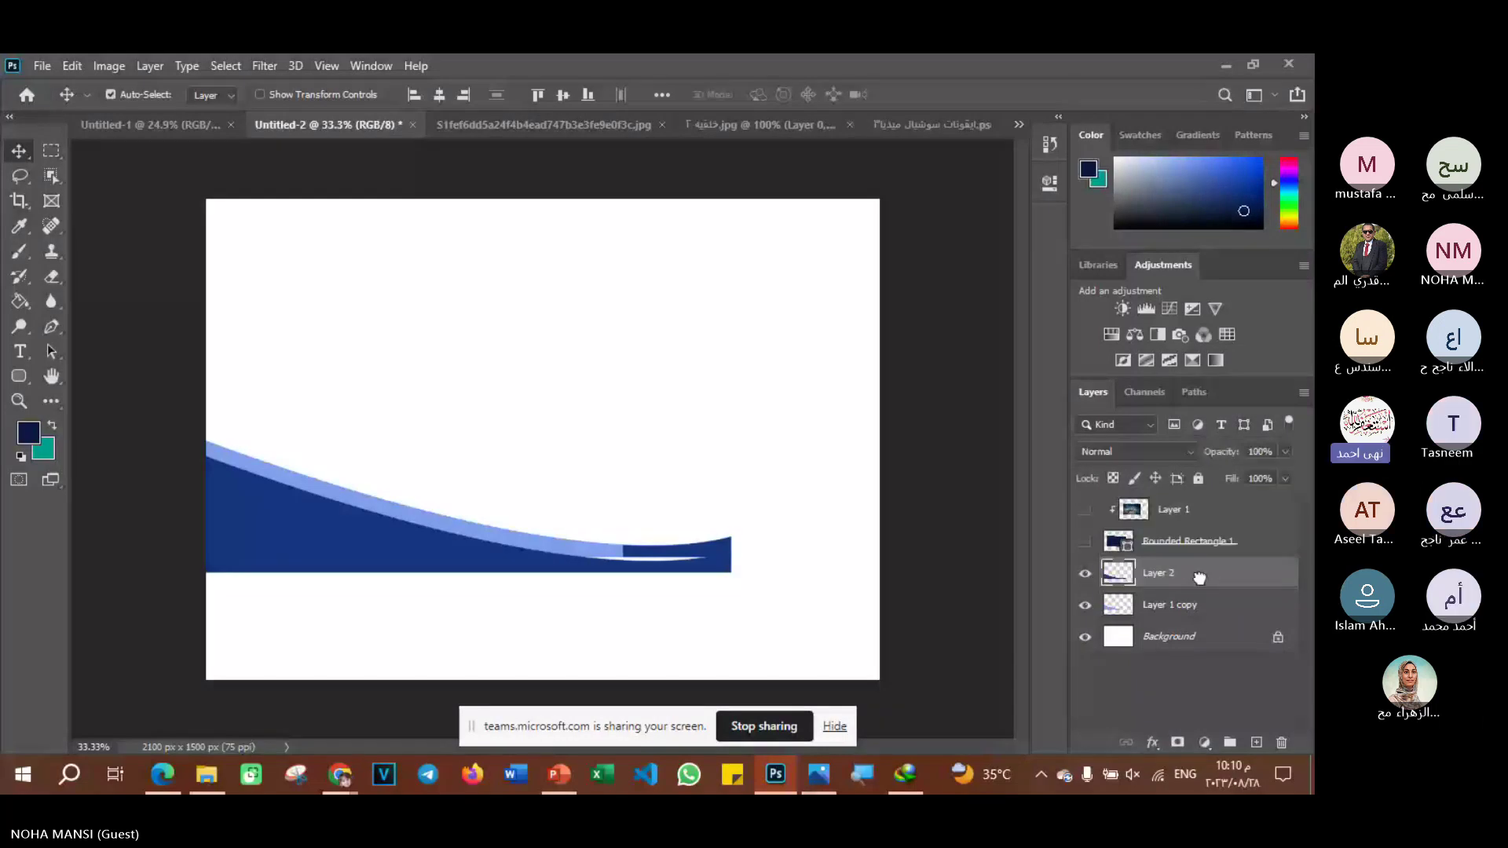
{"action": "left_click", "coordinate": [1199, 577]}
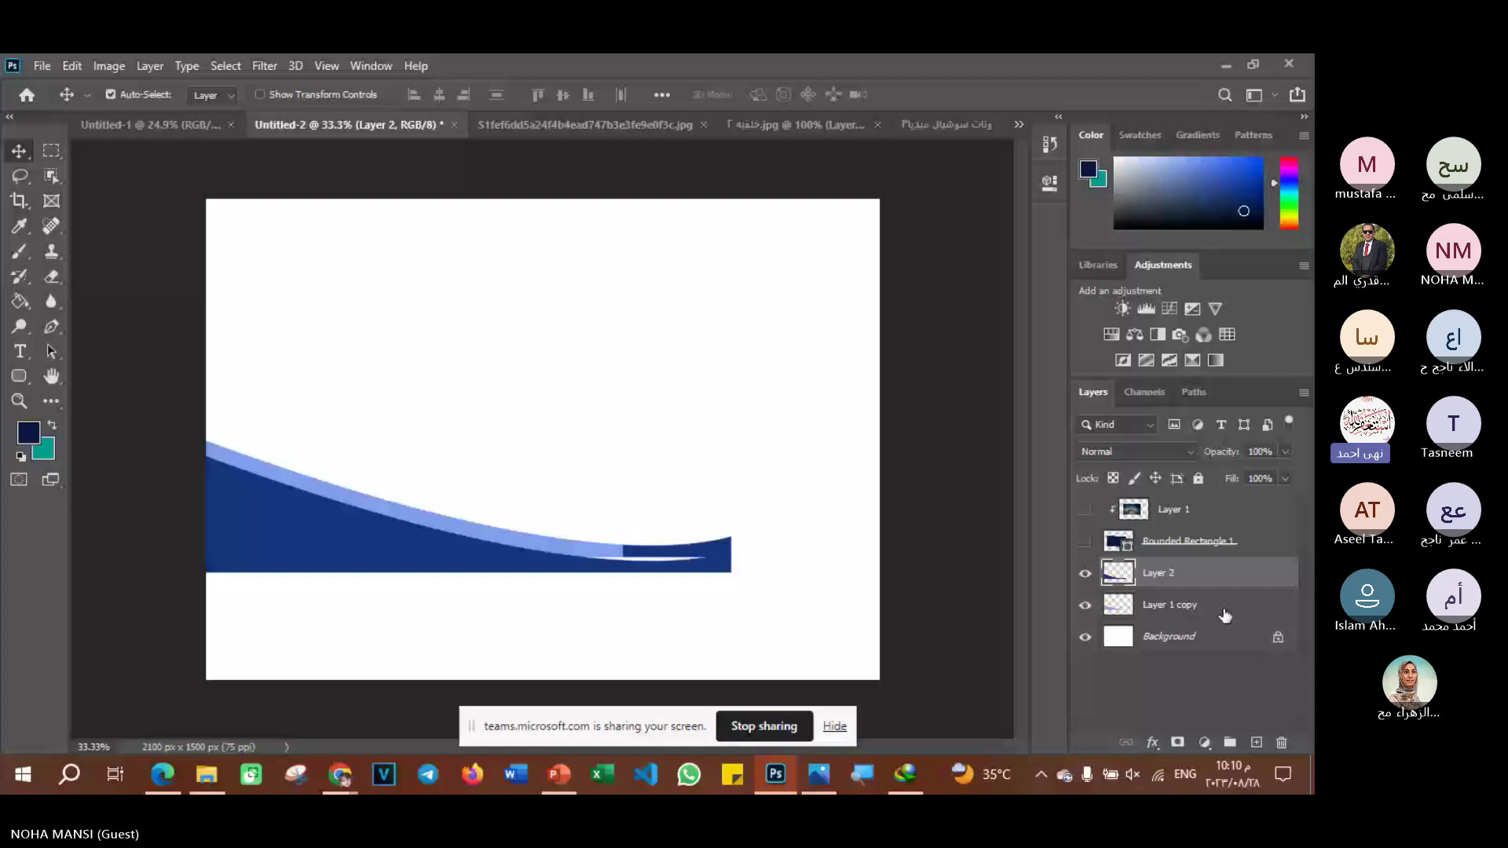
{"action": "left_click", "coordinate": [1225, 605], "text": "shift"}
- Flip the wave horizontally and vertically so it sweeps across the top-right corner
{"action": "key", "text": "ctrl+t"}
{"action": "left_click_drag", "start_coordinate": [429, 557], "coordinate": [563, 655]}
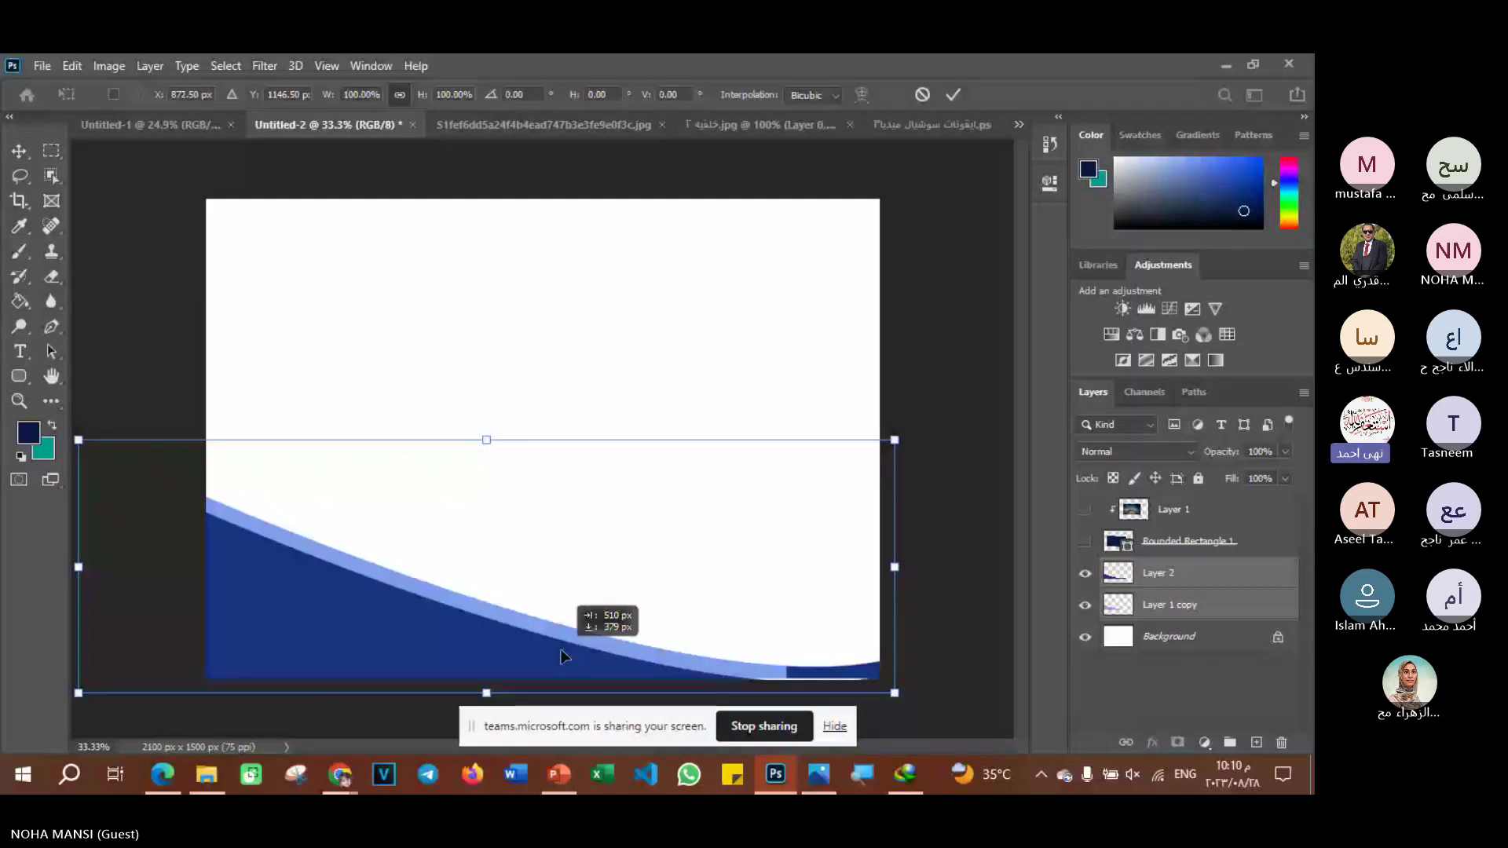
{"action": "left_click", "coordinate": [696, 630]}
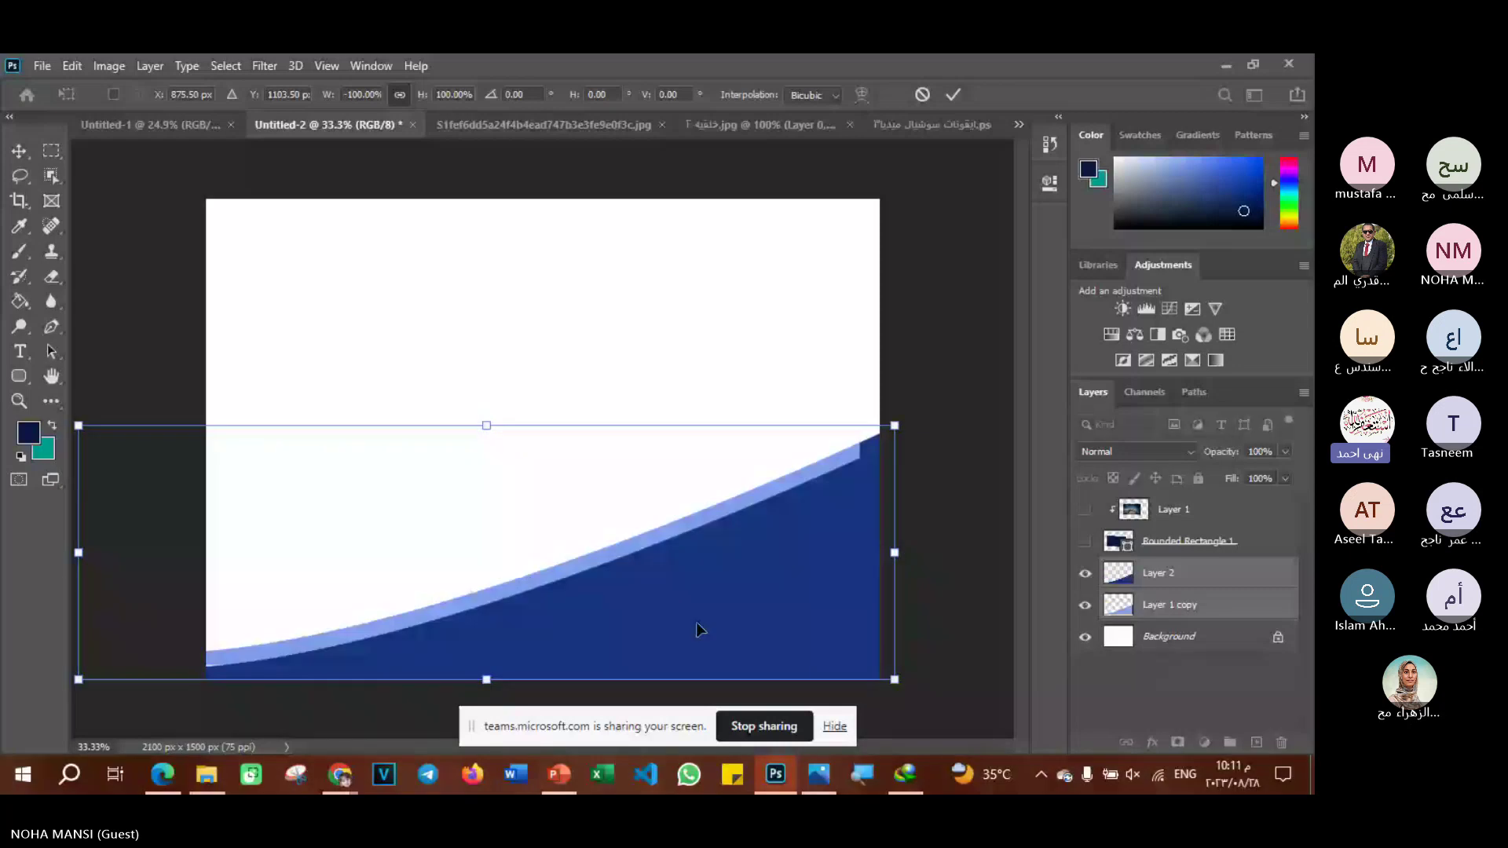
{"action": "right_click", "coordinate": [735, 585]}
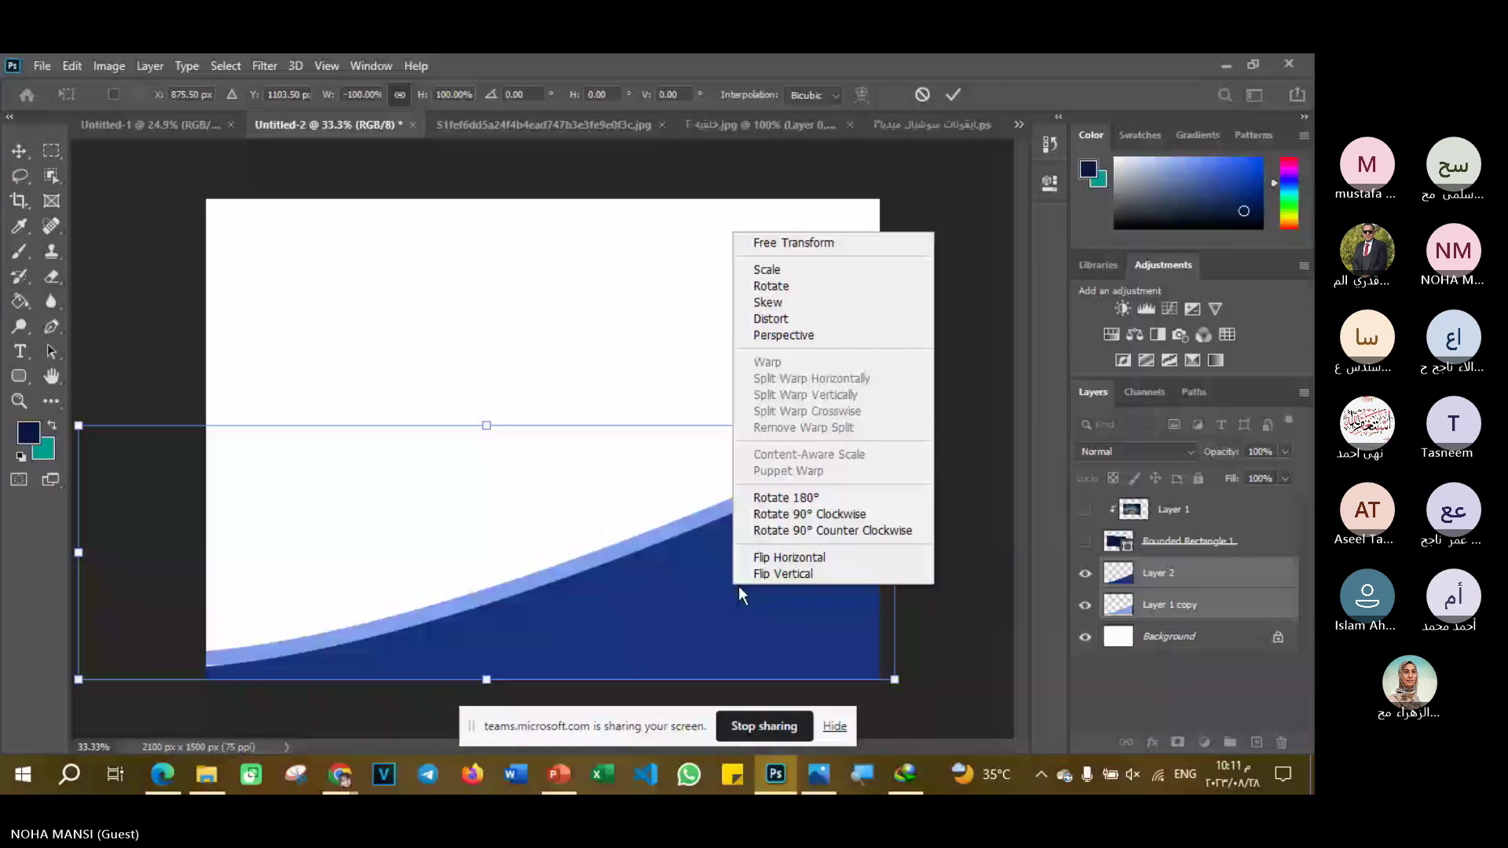
{"action": "left_click", "coordinate": [758, 574]}
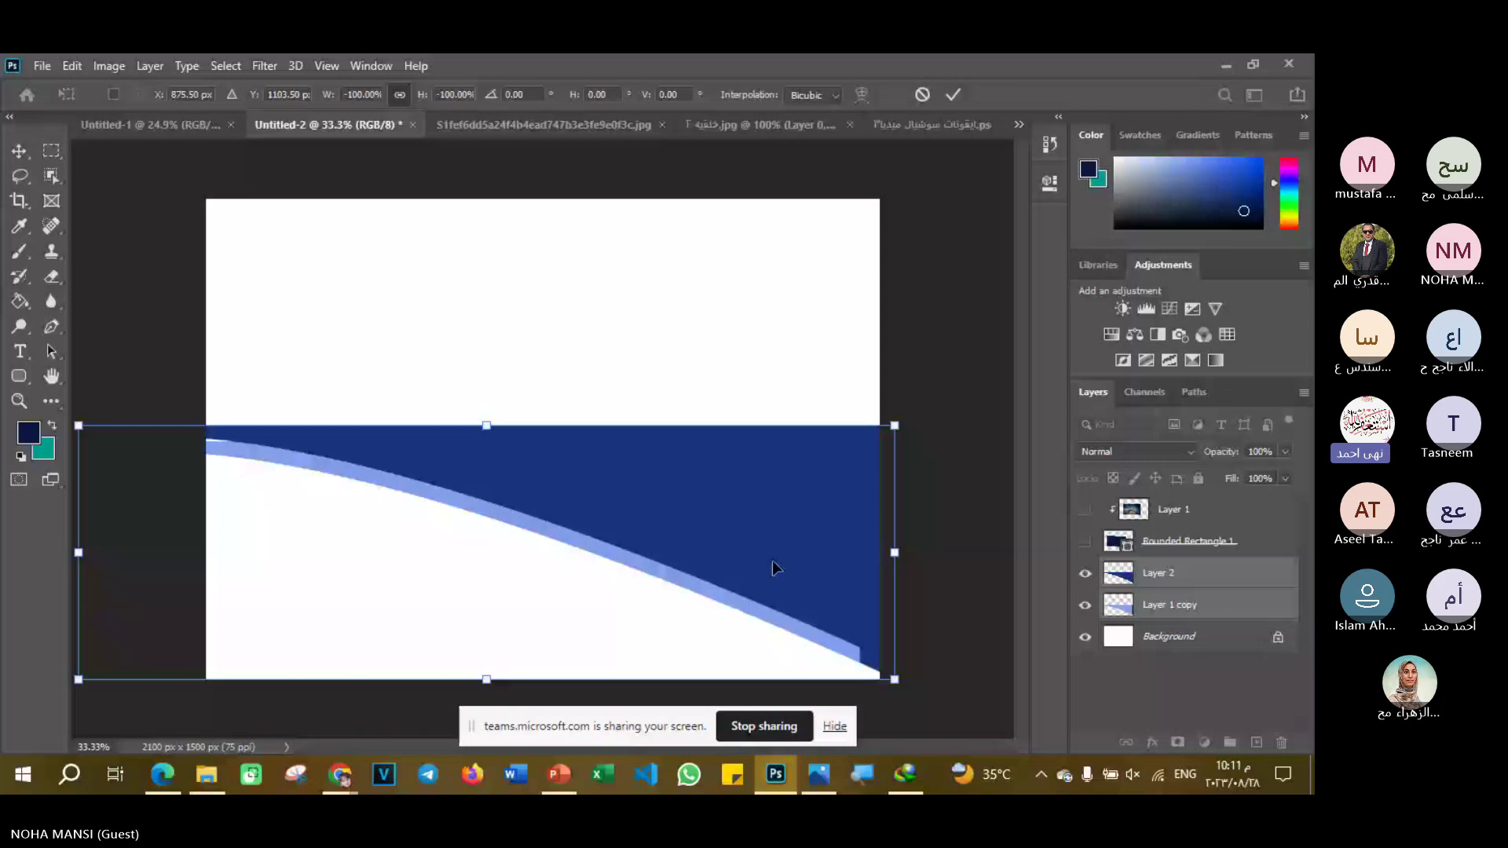
{"action": "key", "text": "Escape"}
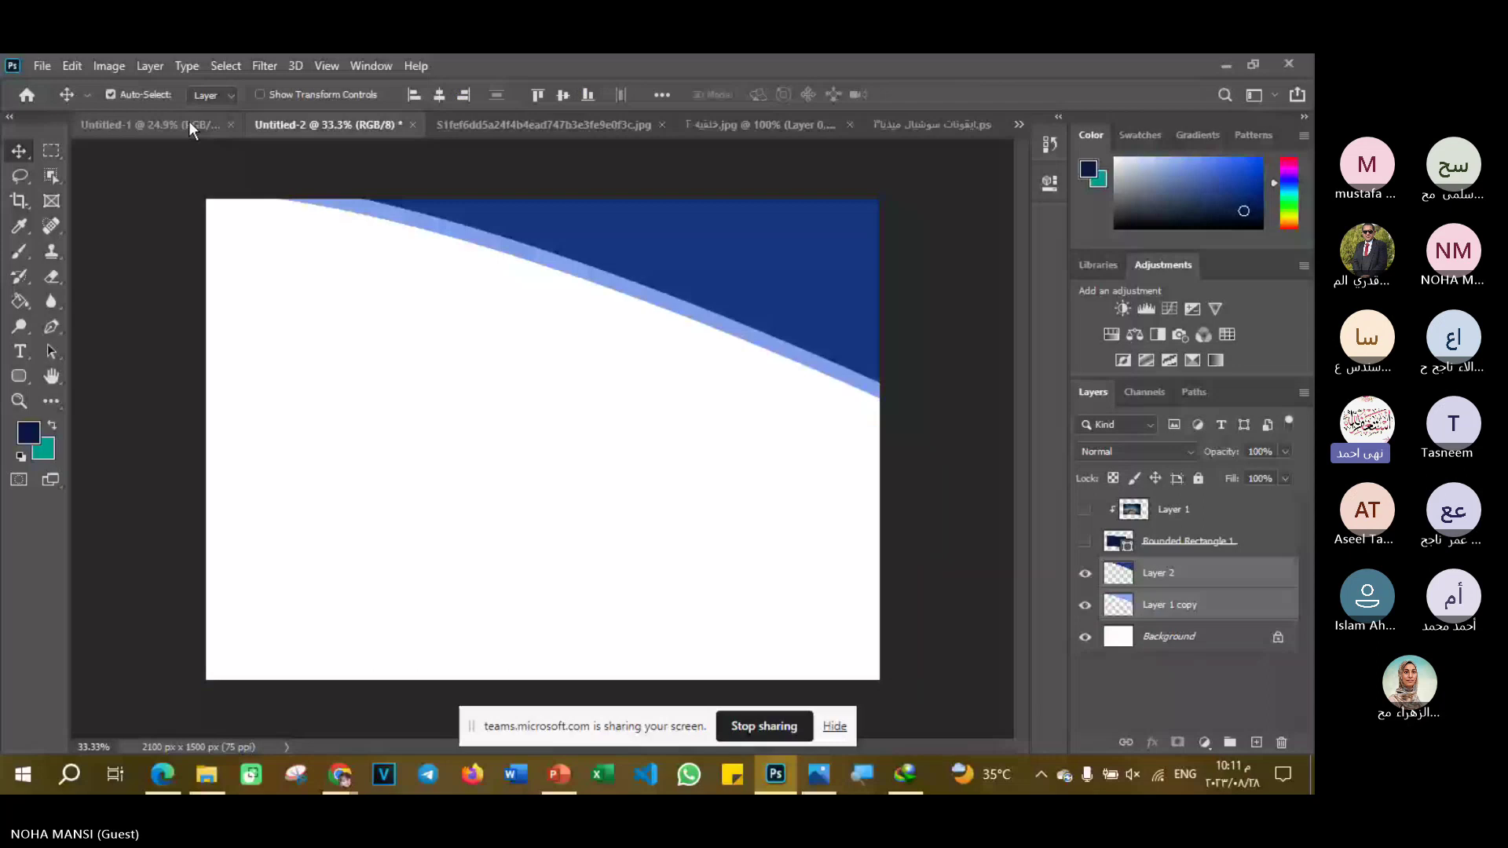
- Copy the gold shield badge into Untitled-2 as Layer 3, enlarged to about 693 × 598 px
{"action": "left_click", "coordinate": [188, 121]}
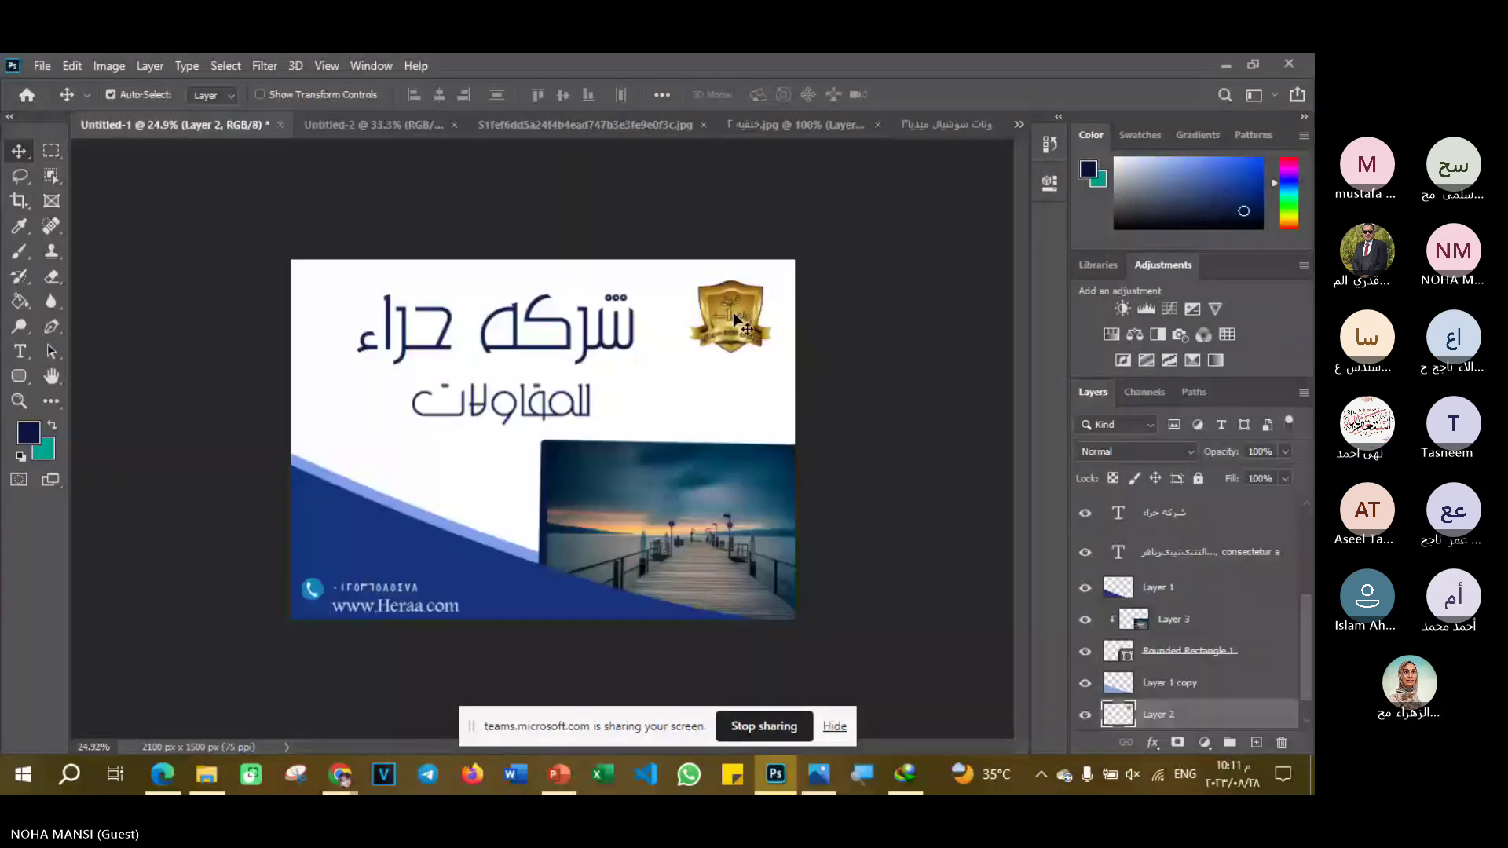
{"action": "left_click_drag", "start_coordinate": [732, 312], "coordinate": [427, 77]}
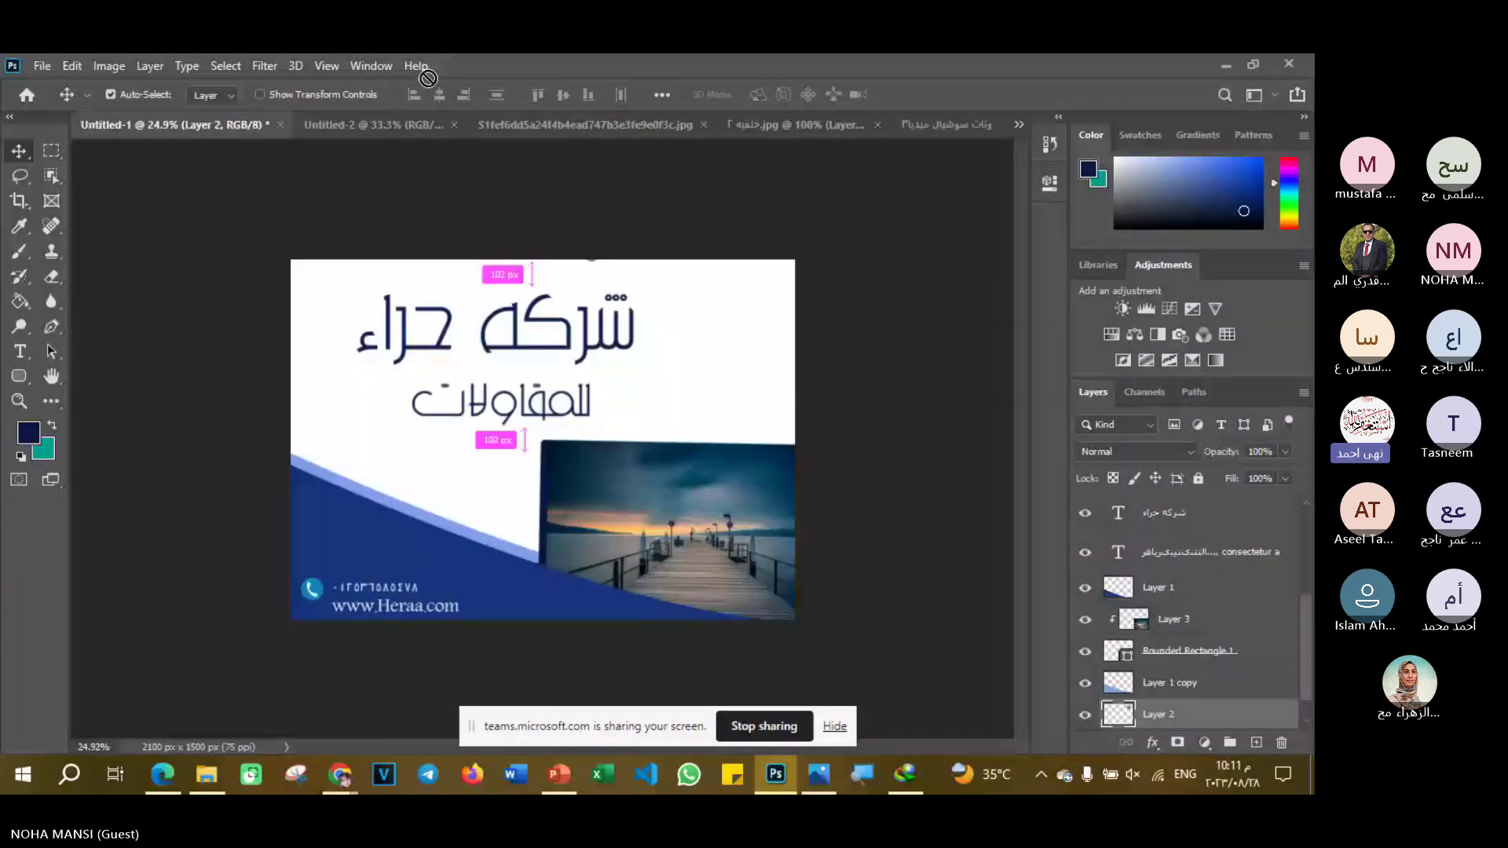
{"action": "left_click_drag", "start_coordinate": [427, 78], "coordinate": [440, 361]}
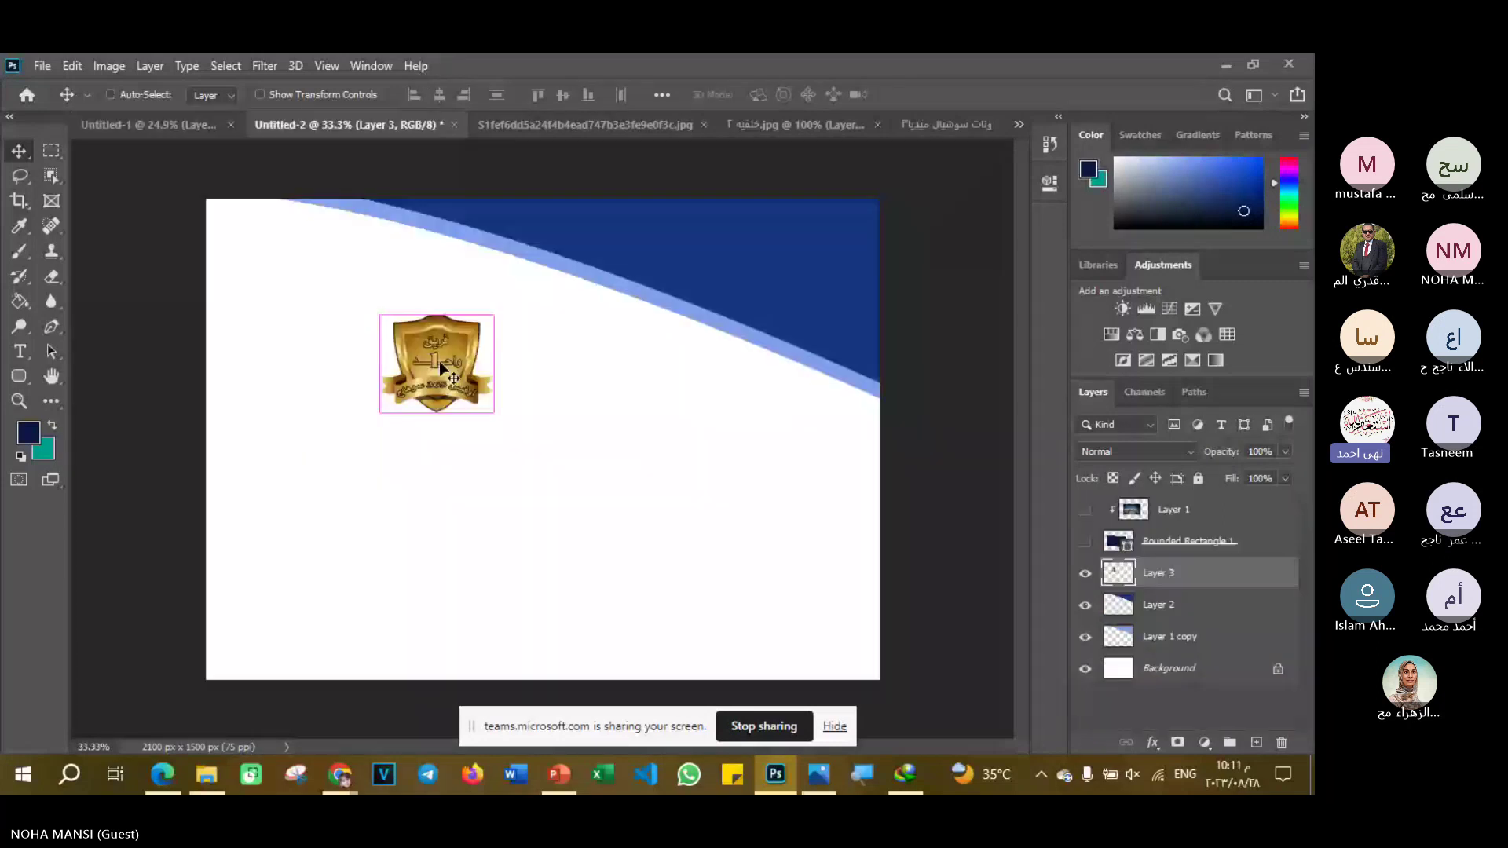
{"action": "key", "text": "ctrl+t"}
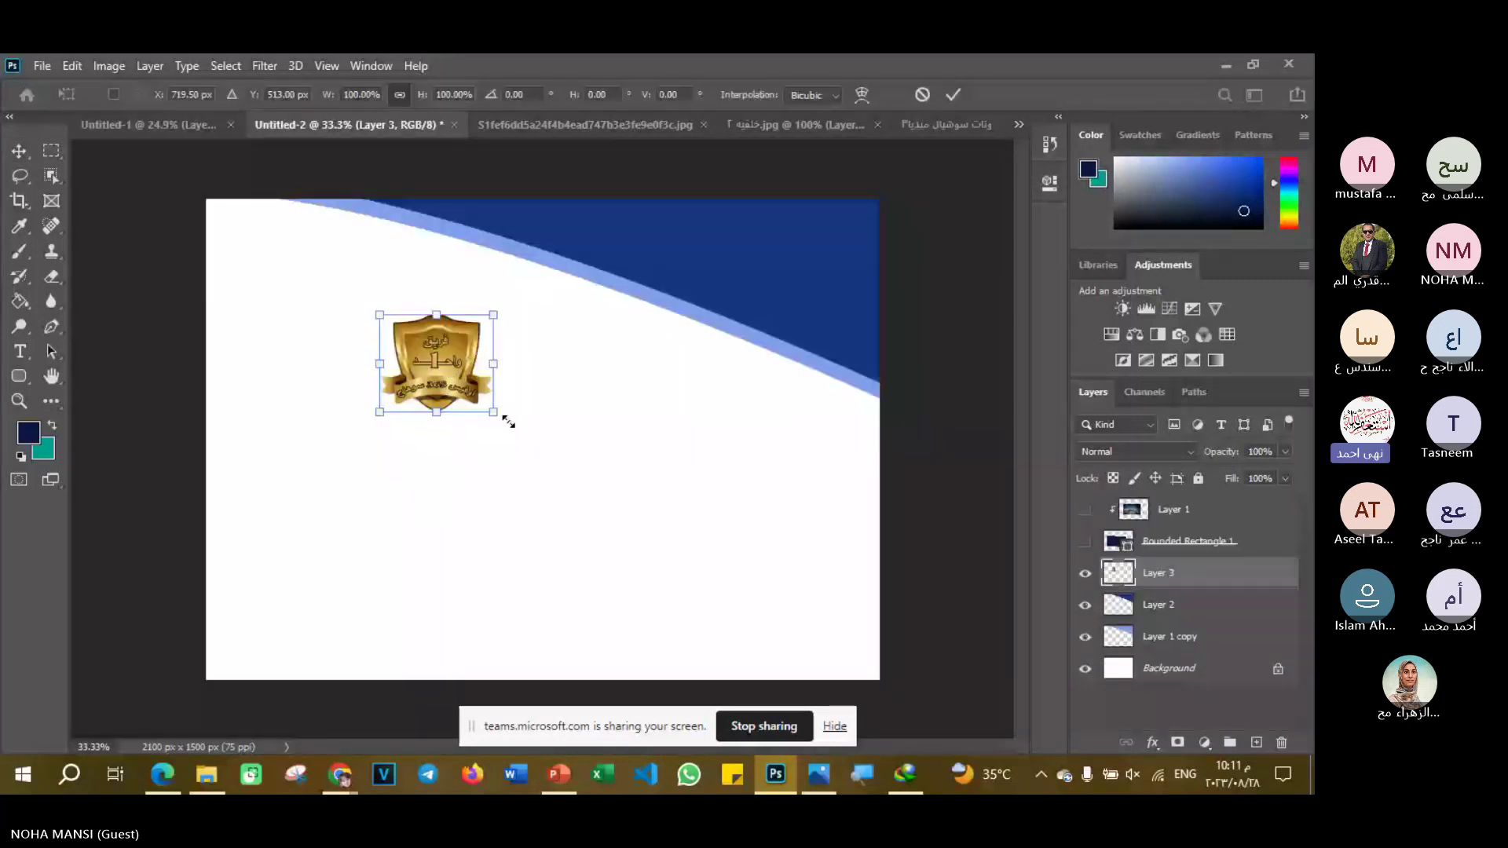
{"action": "left_click_drag", "start_coordinate": [502, 420], "coordinate": [622, 487]}
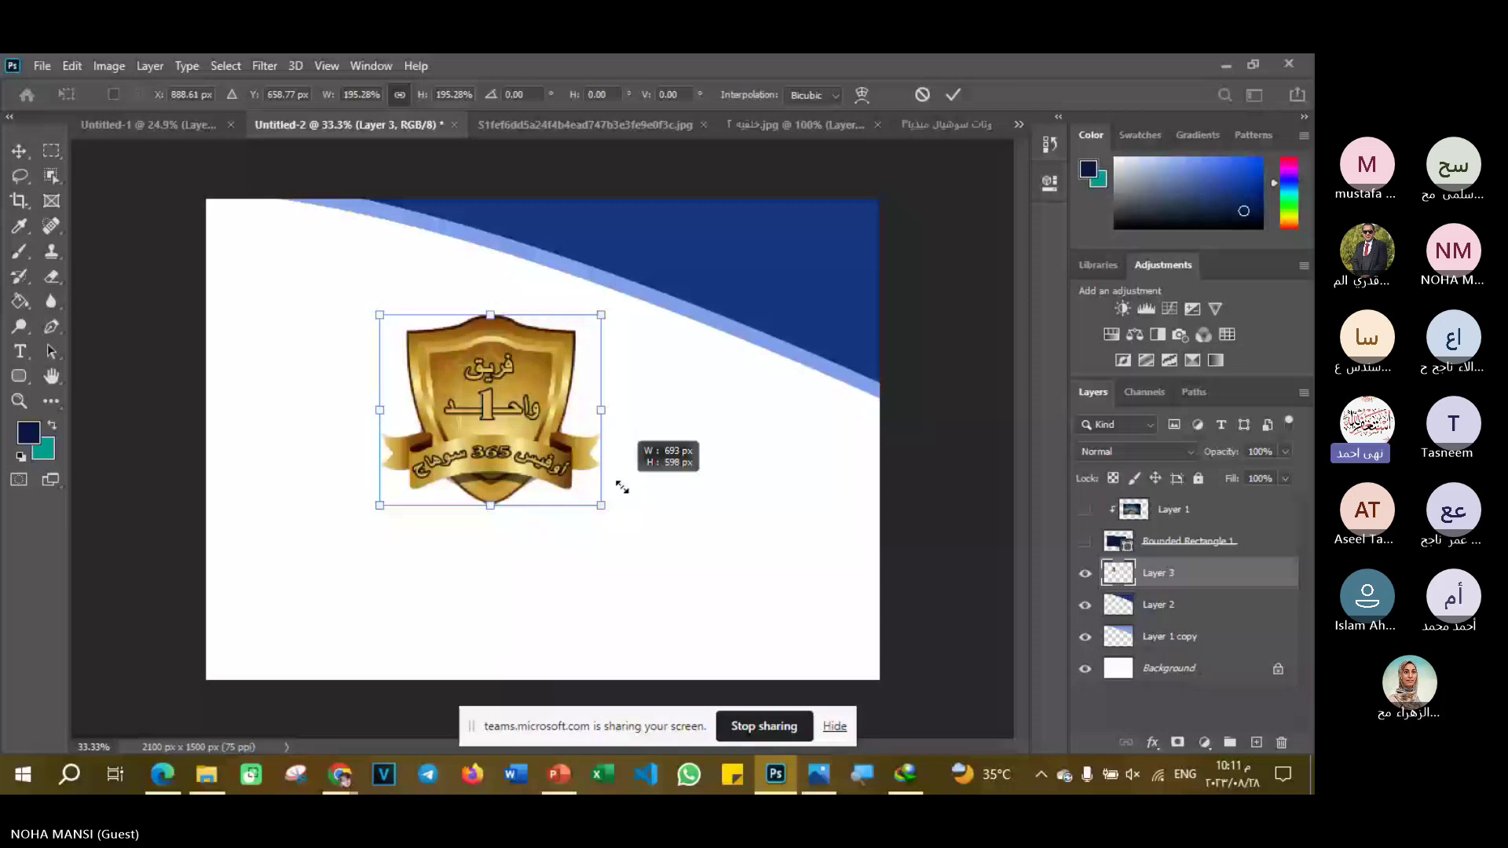
{"action": "key", "text": "Return"}
{"action": "key", "text": "ctrl+shift+Tab"}
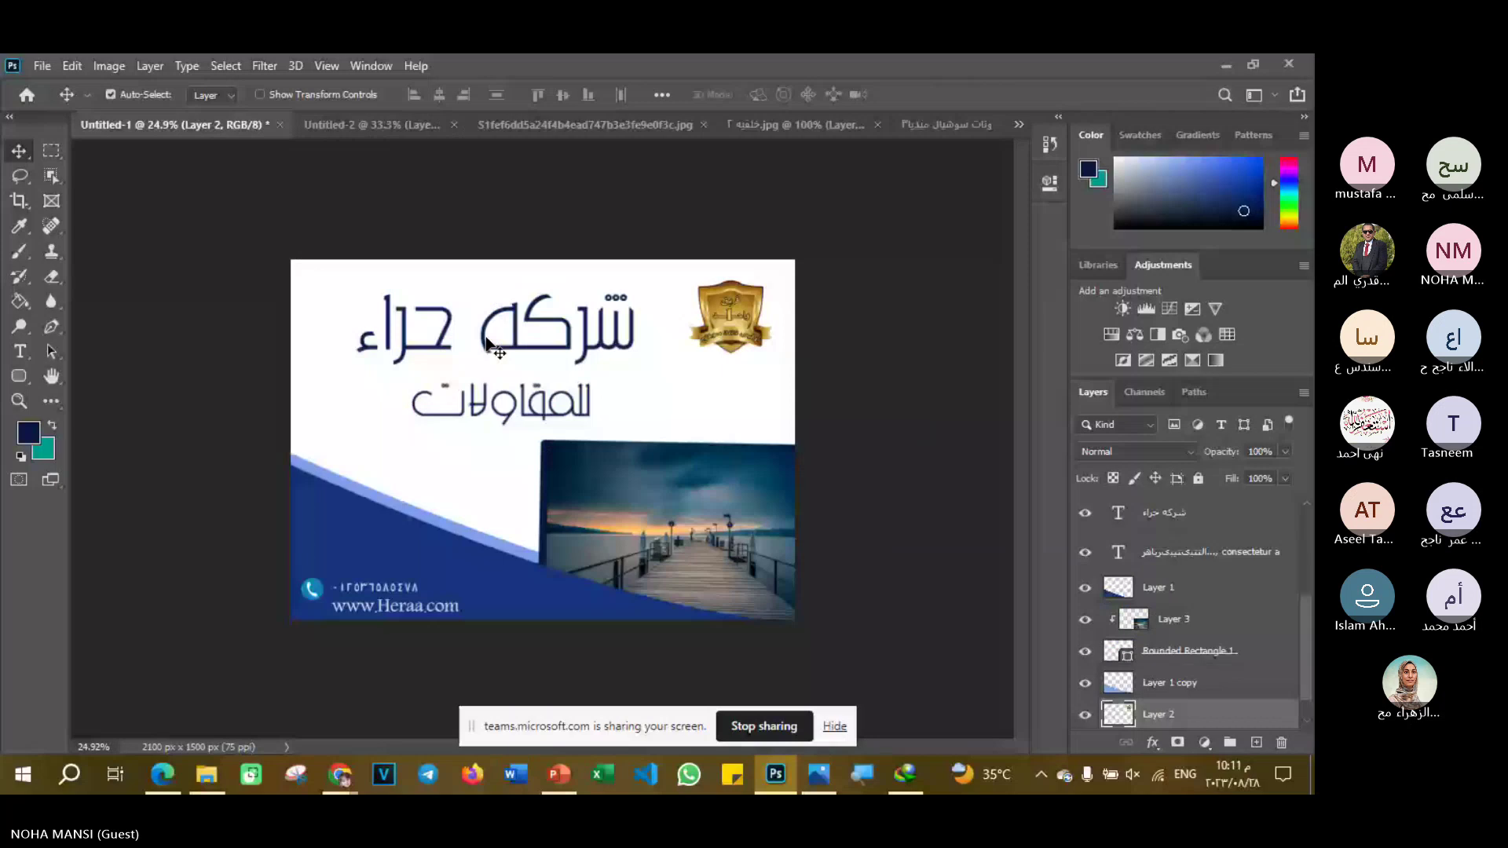
- Copy the 'شركه حراء' title into Untitled-2, scaled to about 122% below the logo
{"action": "left_click_drag", "start_coordinate": [487, 343], "coordinate": [401, 129]}
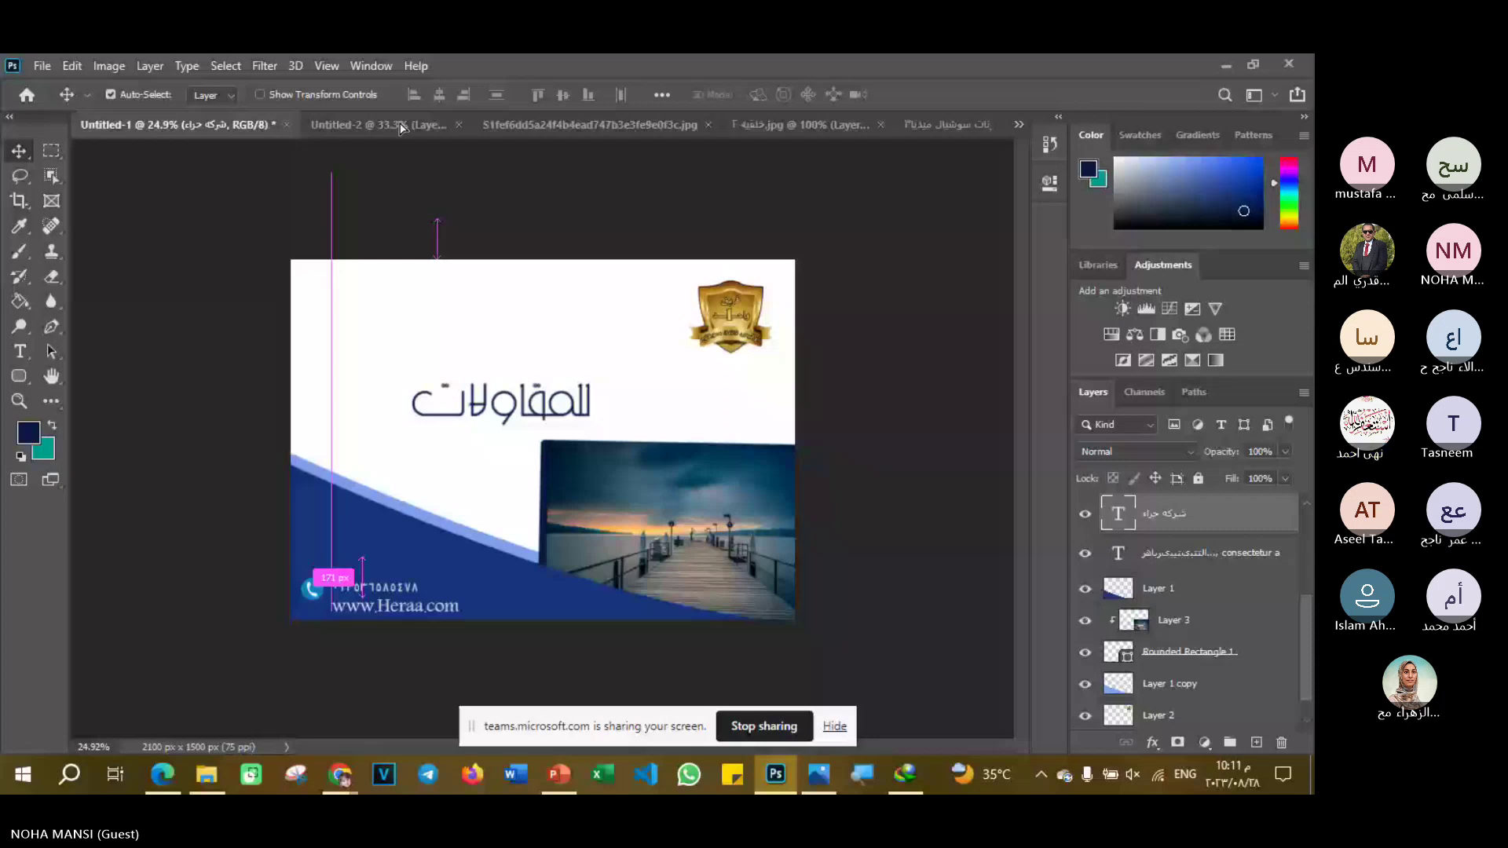
{"action": "mouse_move", "coordinate": [400, 128]}
{"action": "left_mouse_down"}
{"action": "mouse_move", "coordinate": [526, 311]}
{"action": "mouse_move", "coordinate": [498, 448]}
{"action": "left_mouse_up"}
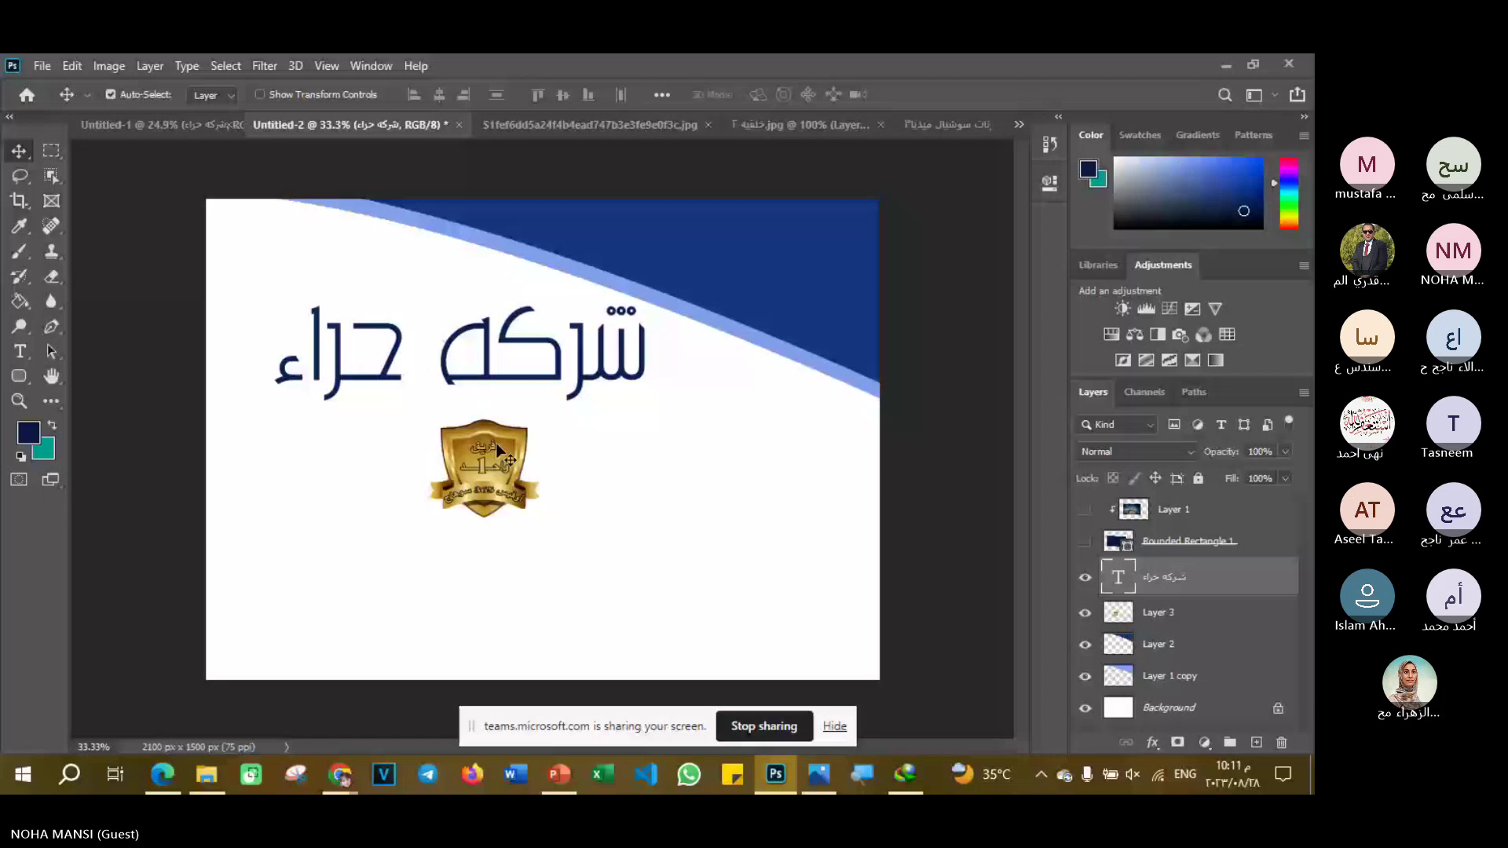
{"action": "key", "text": "ctrl+t"}
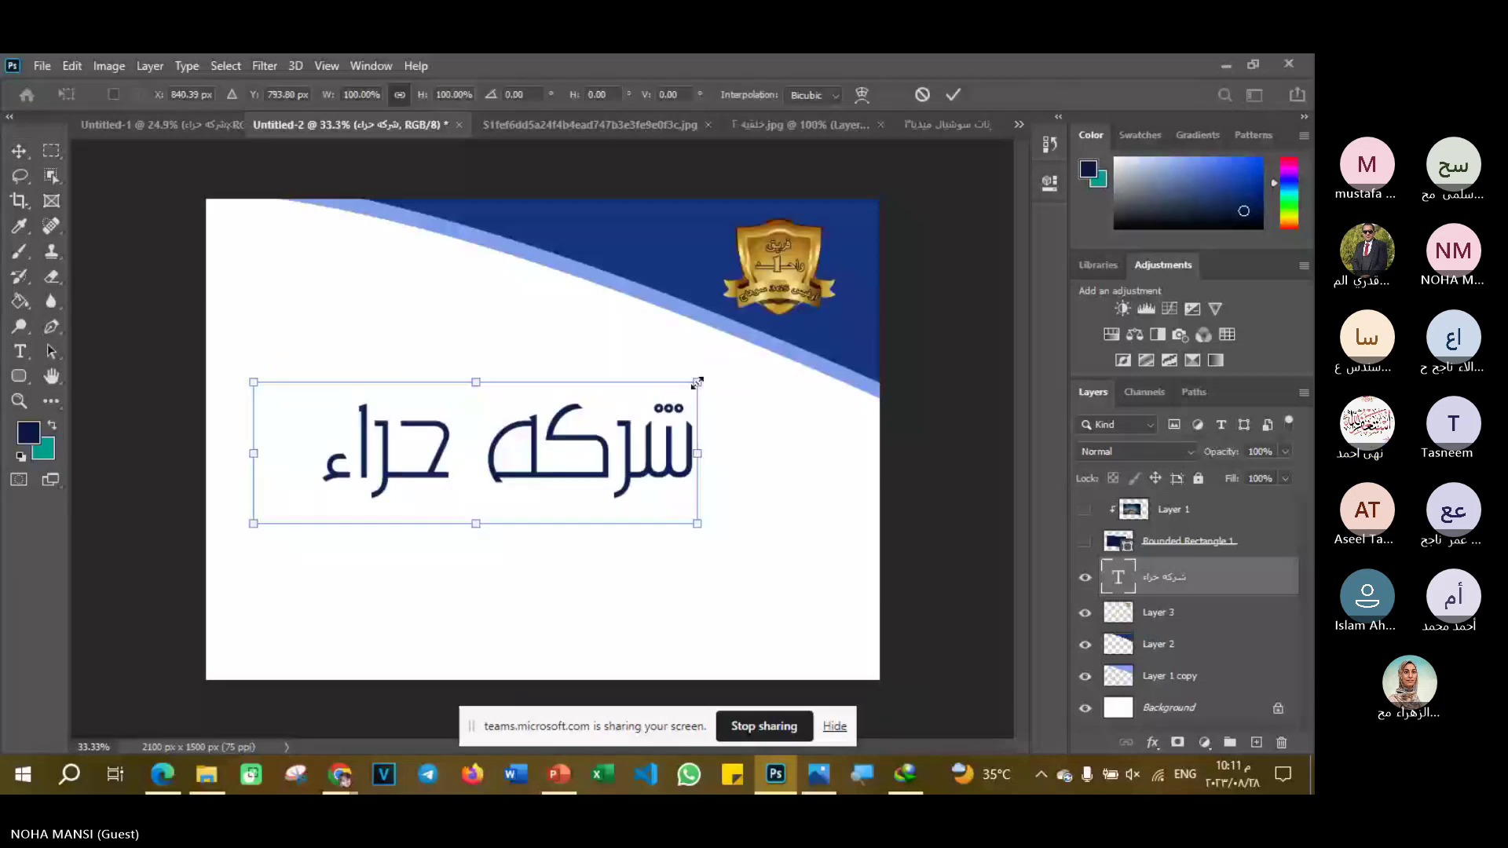
{"action": "left_click_drag", "start_coordinate": [697, 383], "coordinate": [620, 430]}
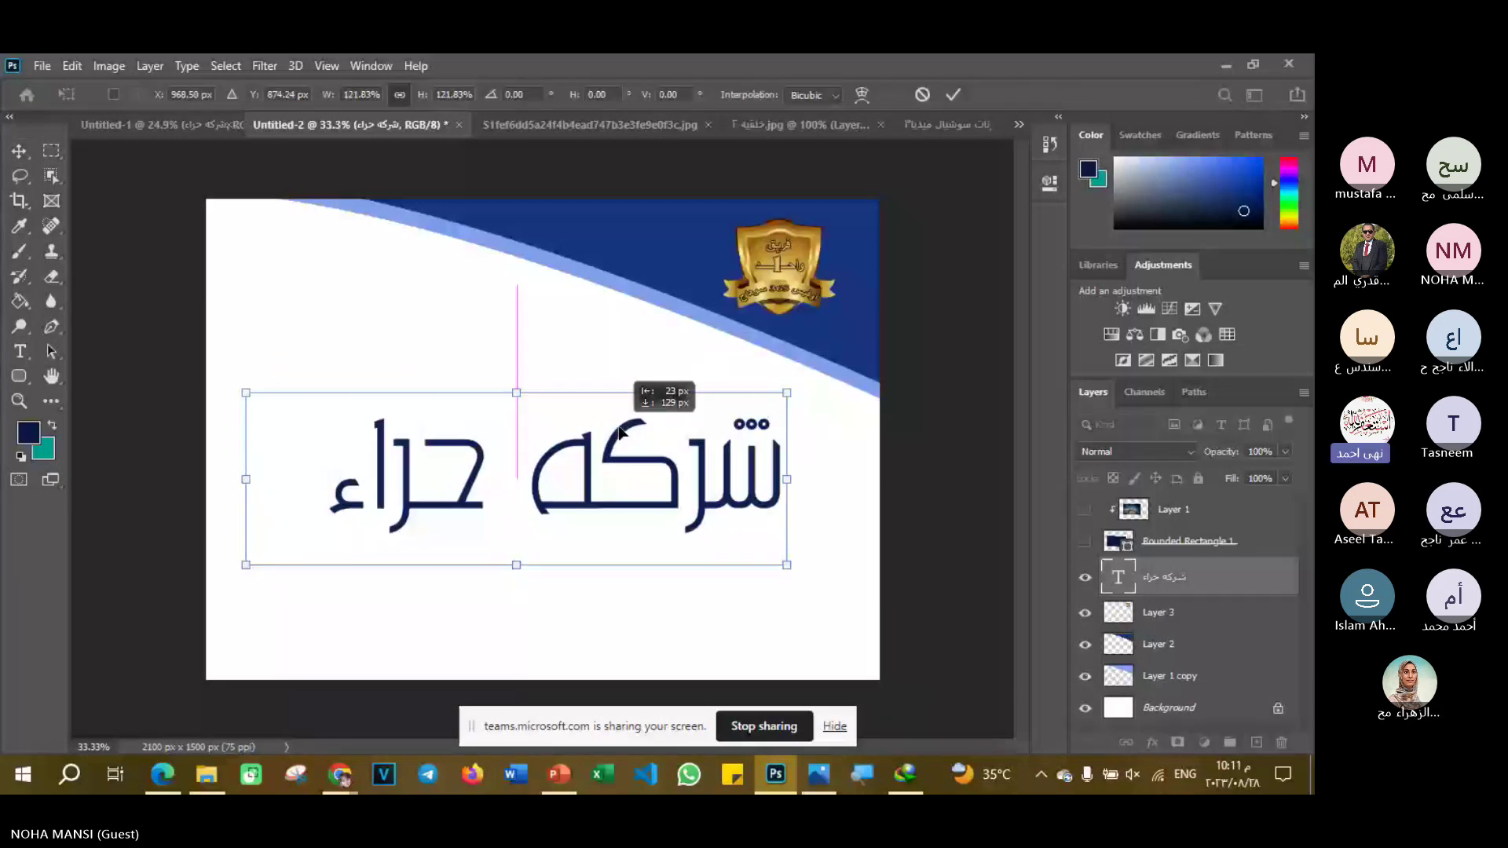
{"action": "left_click", "coordinate": [953, 95]}
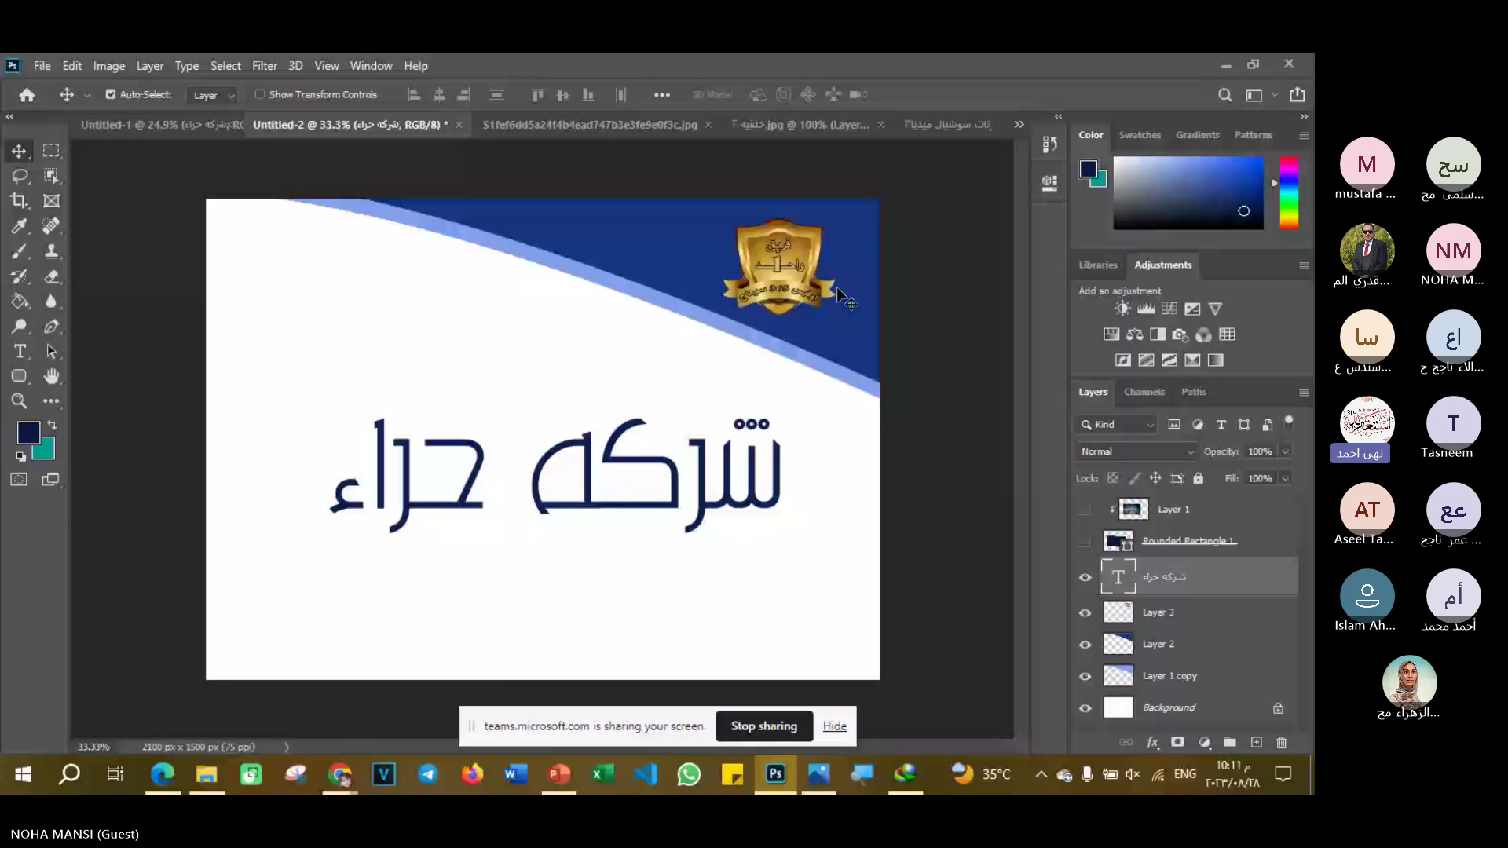
{"action": "key", "text": "ctrl+shift+Tab"}
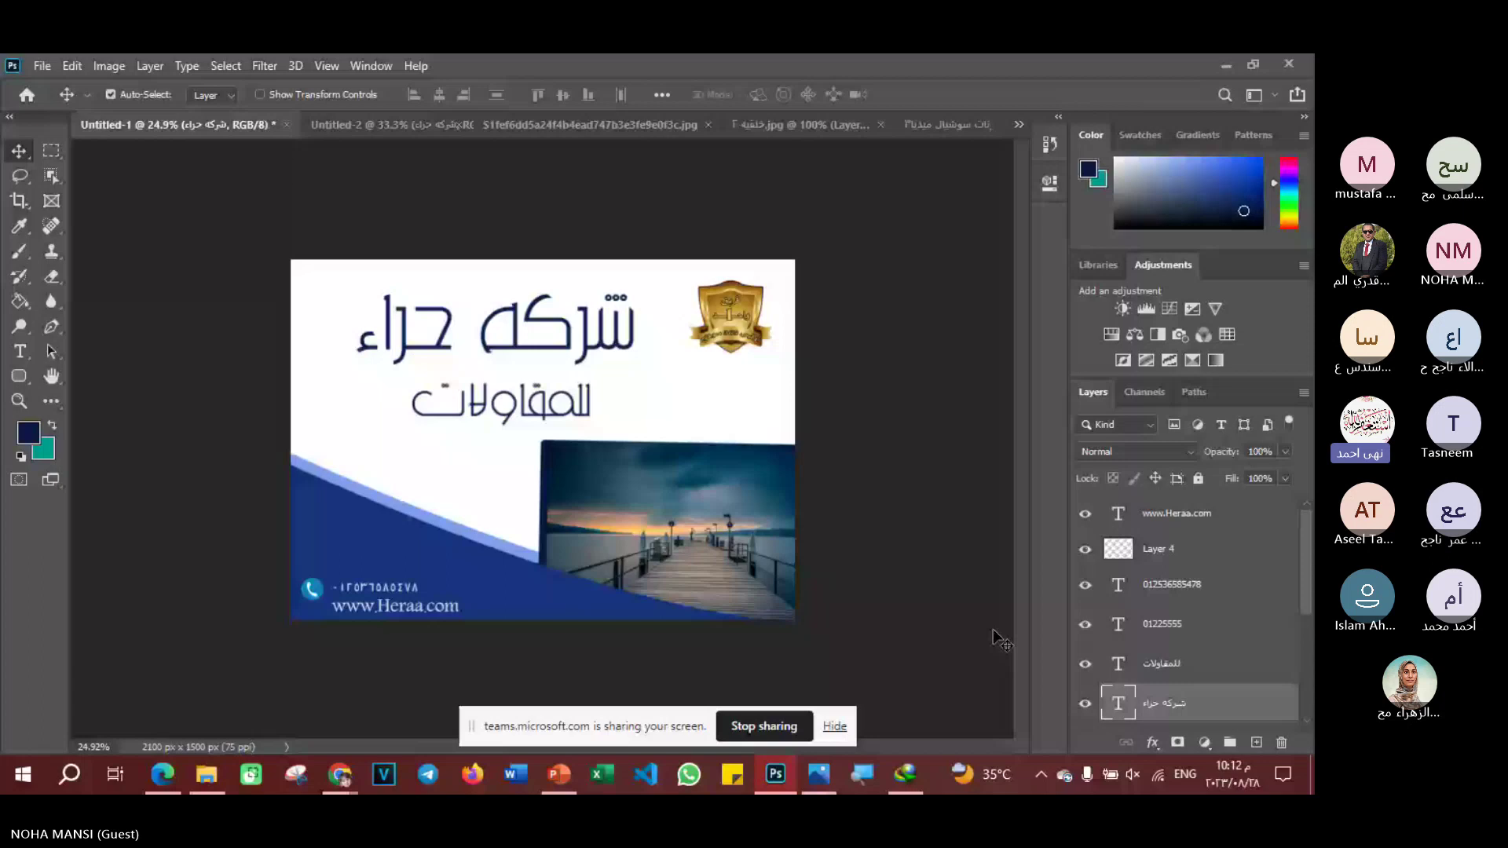
- In Untitled-2, hide the text and shape layers and group them into Group 1
{"action": "key", "text": "ctrl+Tab"}
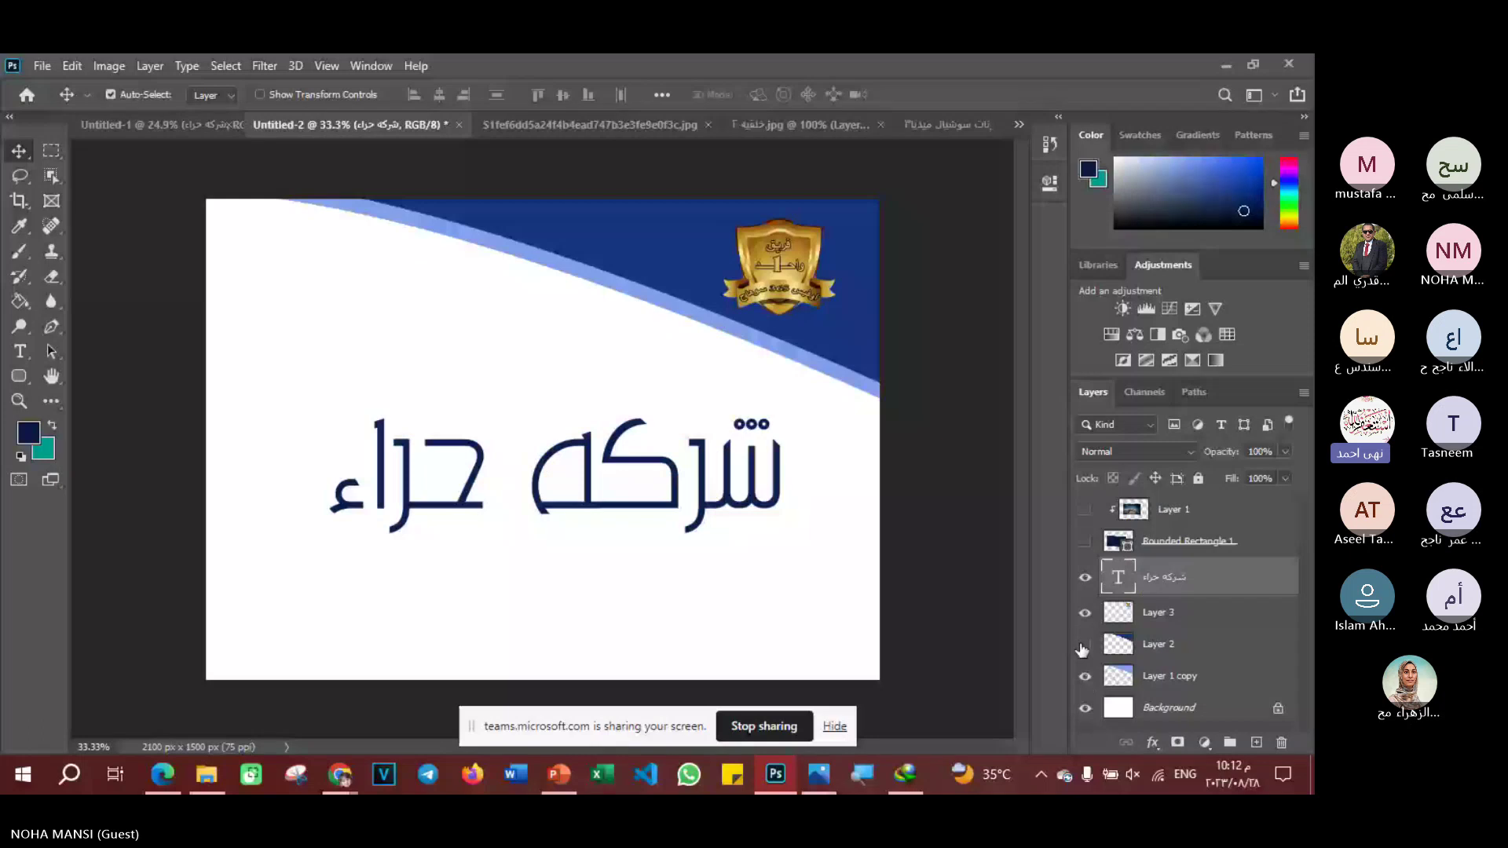
{"action": "left_click_drag", "start_coordinate": [1082, 649], "coordinate": [223, 358]}
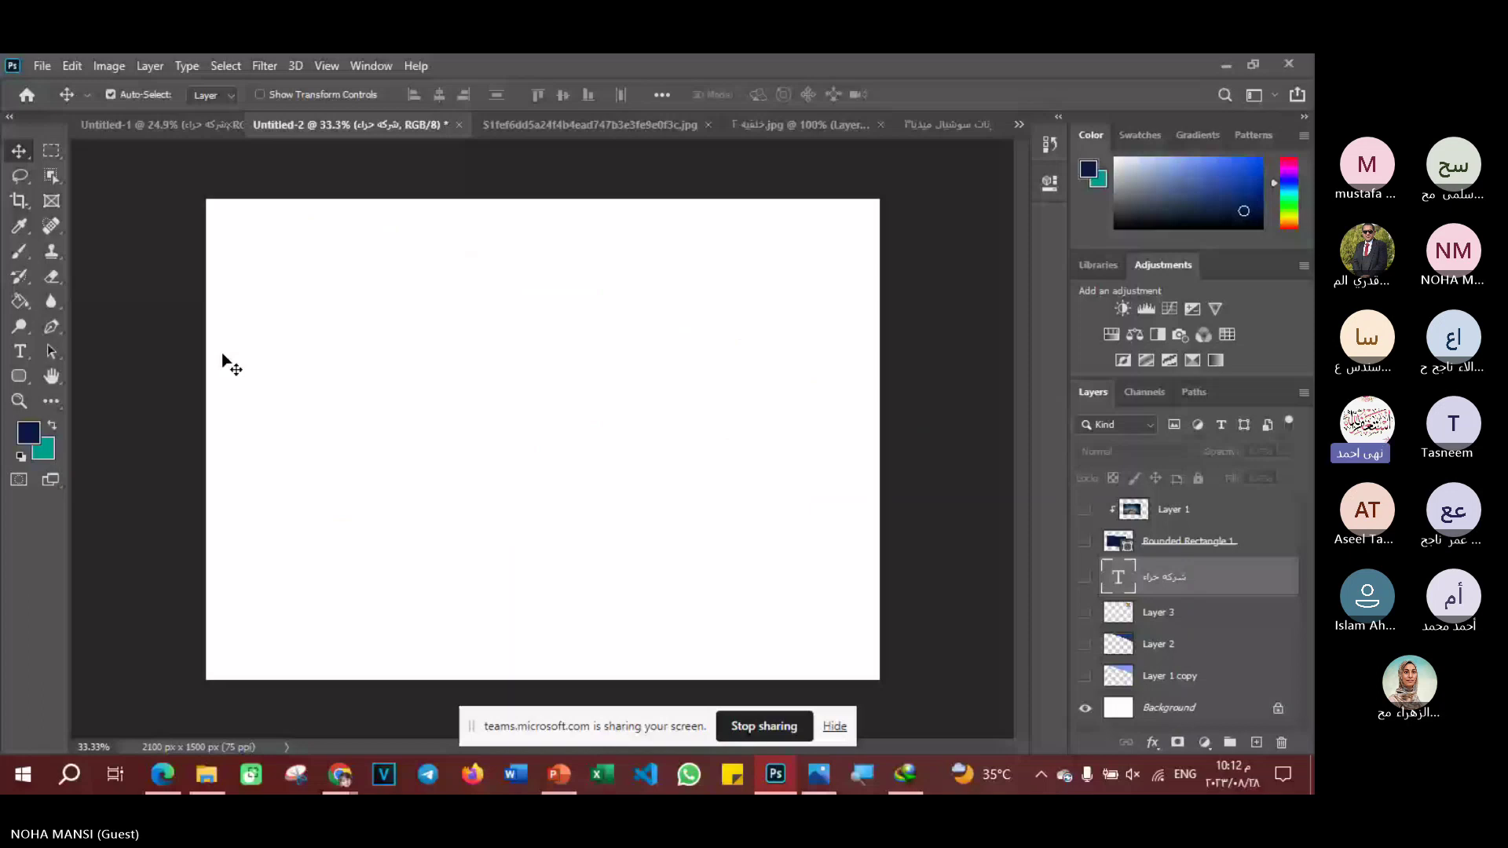
{"action": "left_click", "coordinate": [1178, 509]}
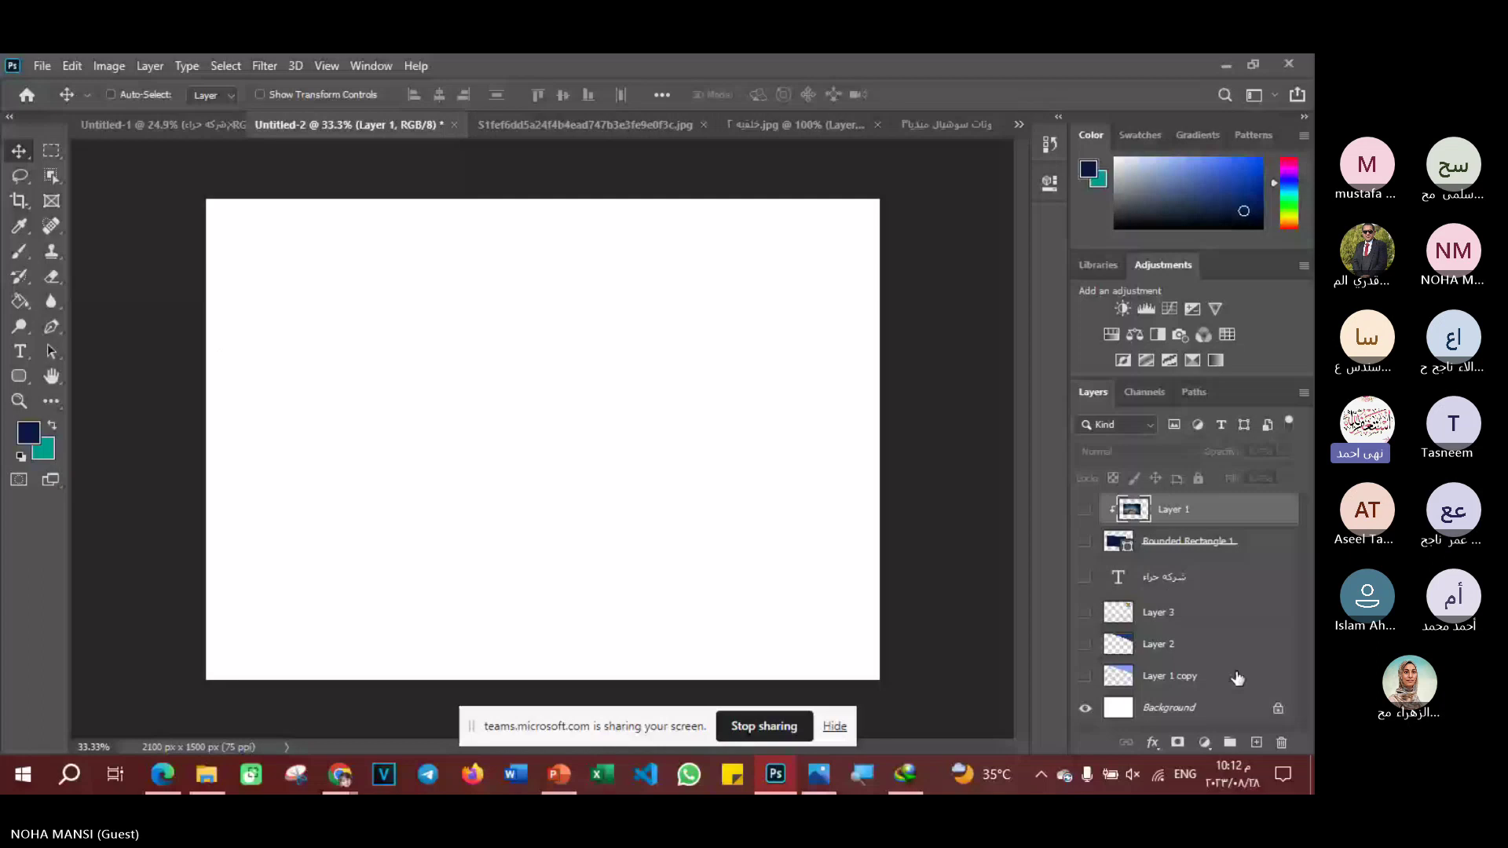
{"action": "key", "text": "ctrl+g"}
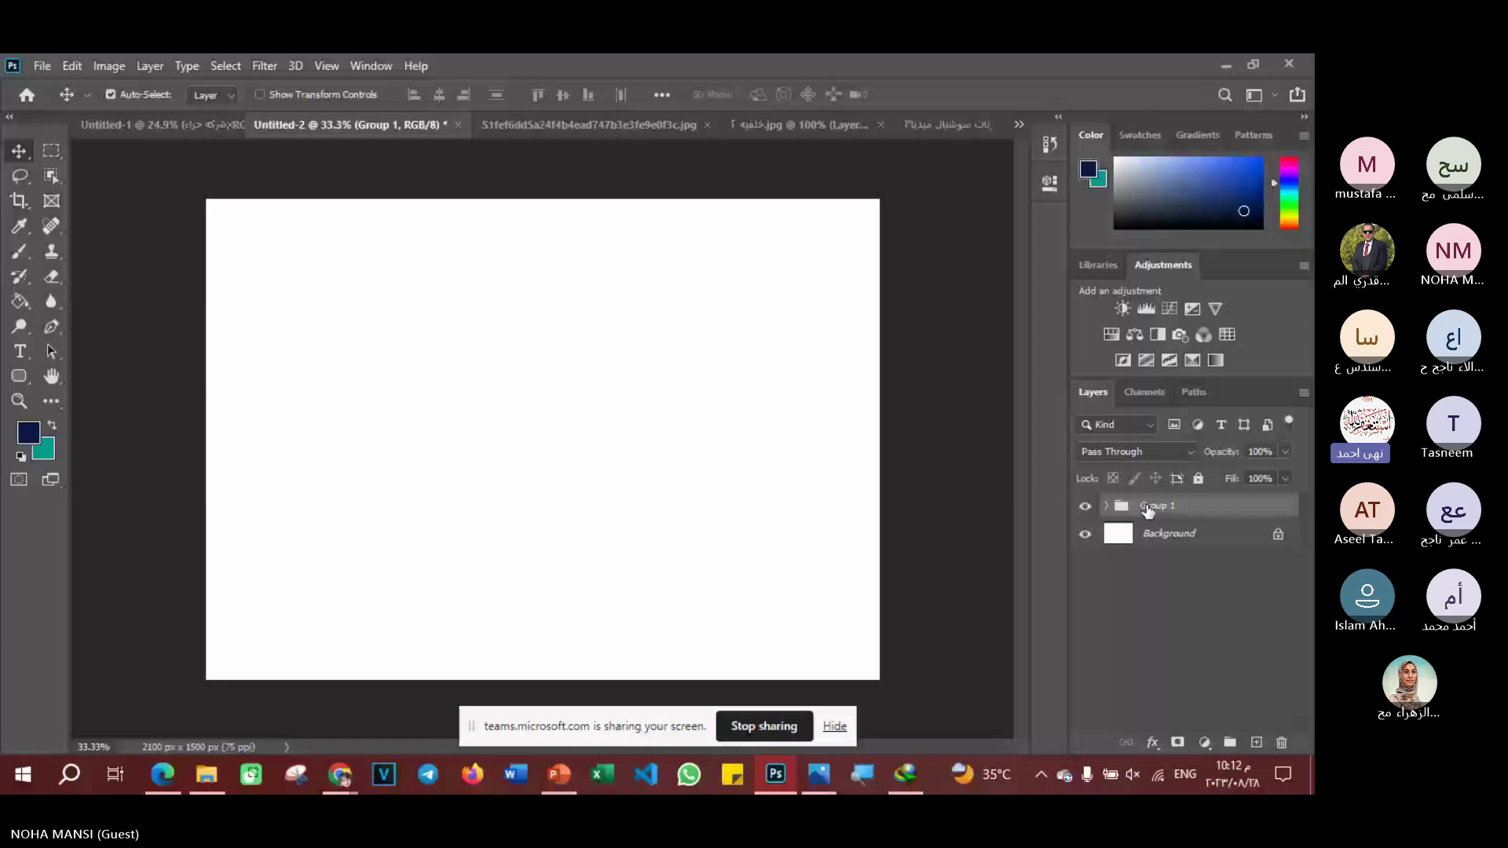
- Draw a closed wavy Pen path across the top of the canvas
{"action": "key", "text": "p"}
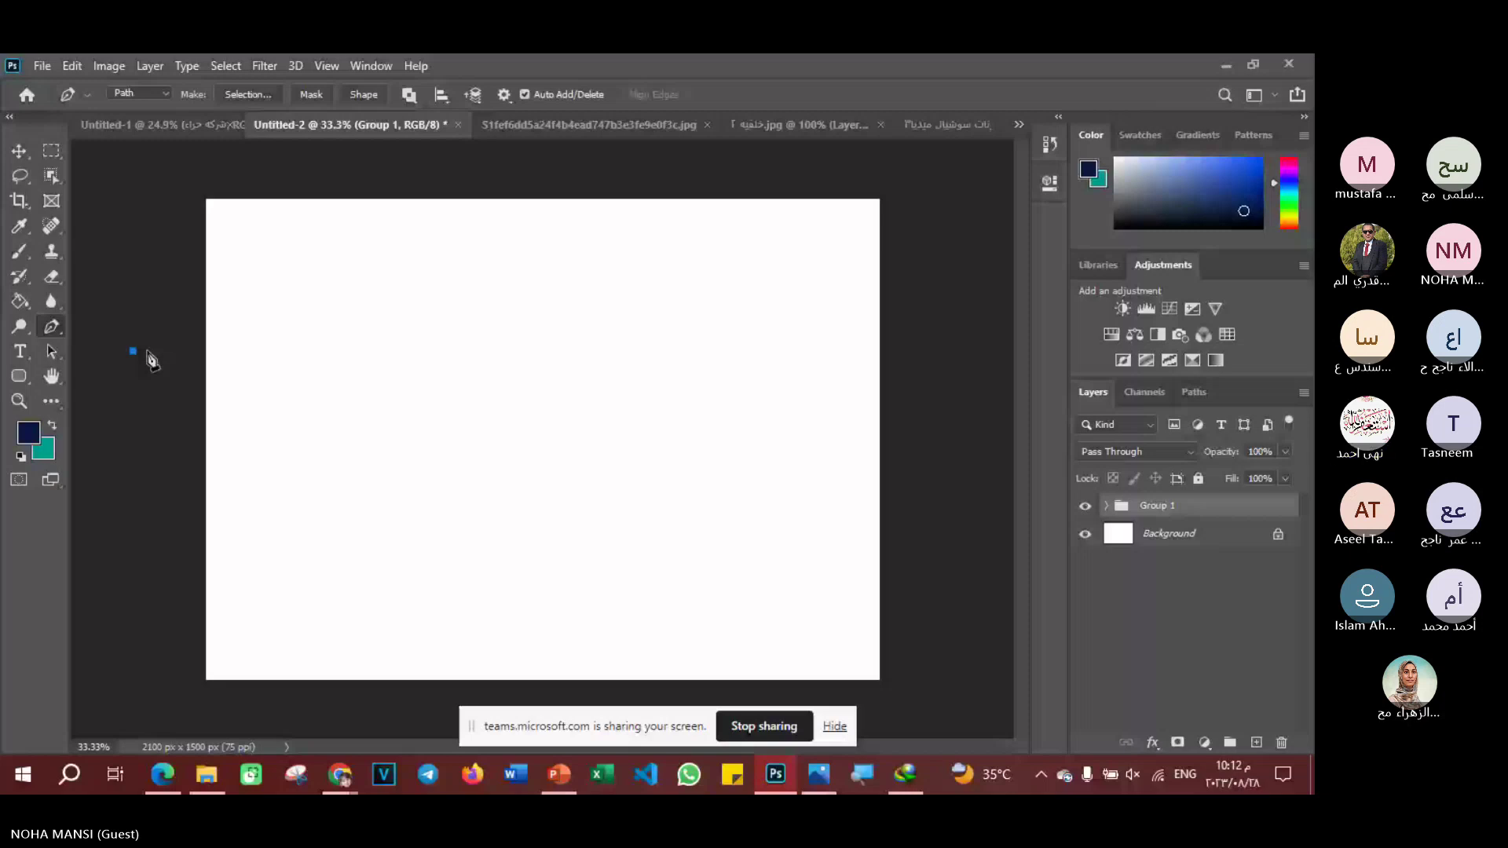
{"action": "left_click_drag", "start_coordinate": [545, 304], "coordinate": [733, 426]}
{"action": "left_click_drag", "start_coordinate": [917, 249], "coordinate": [988, 176]}
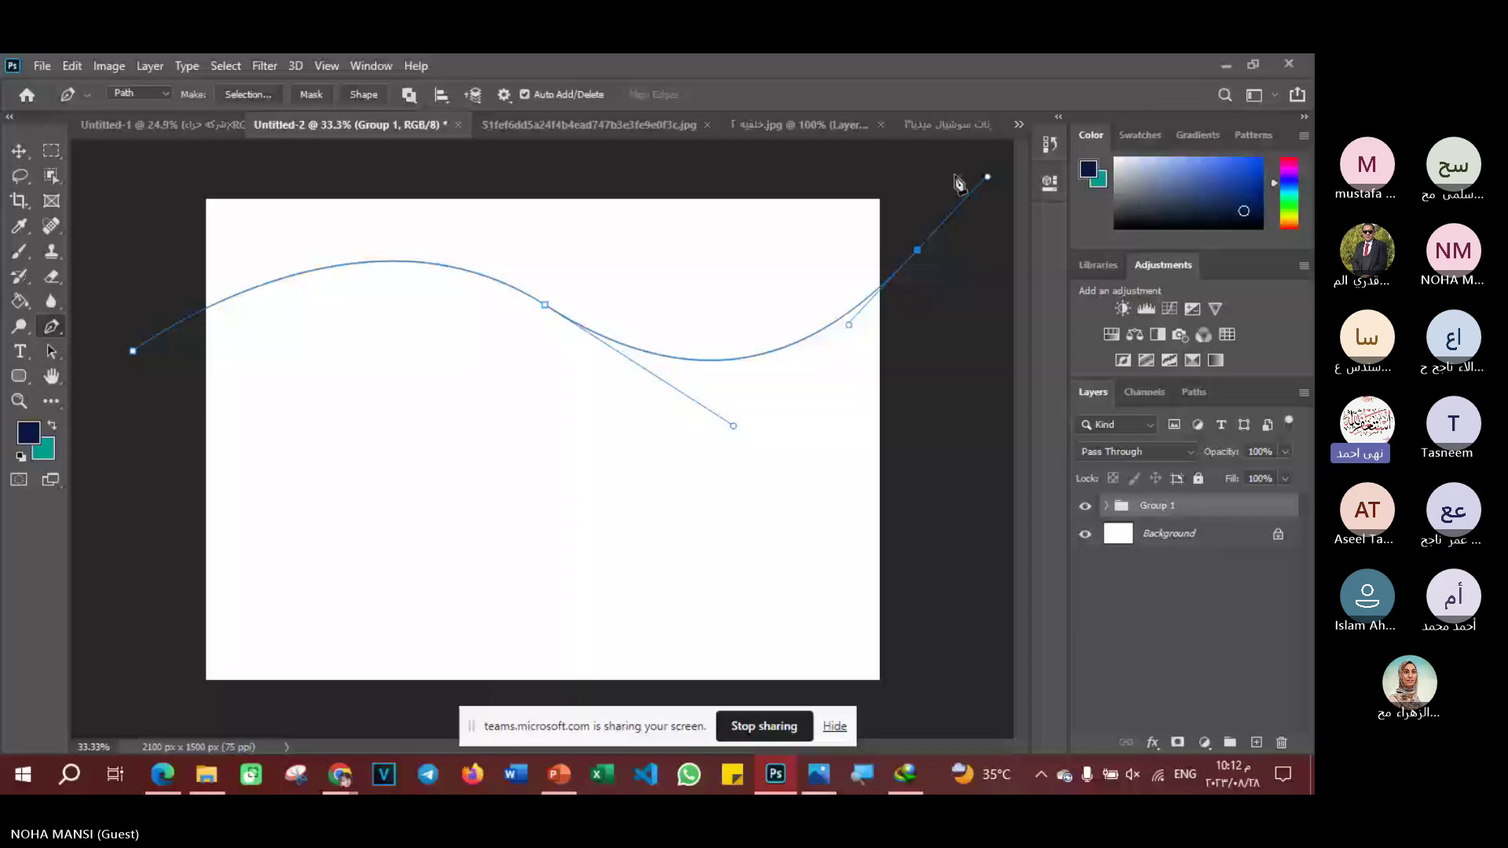
{"action": "left_click_drag", "start_coordinate": [987, 177], "coordinate": [915, 167]}
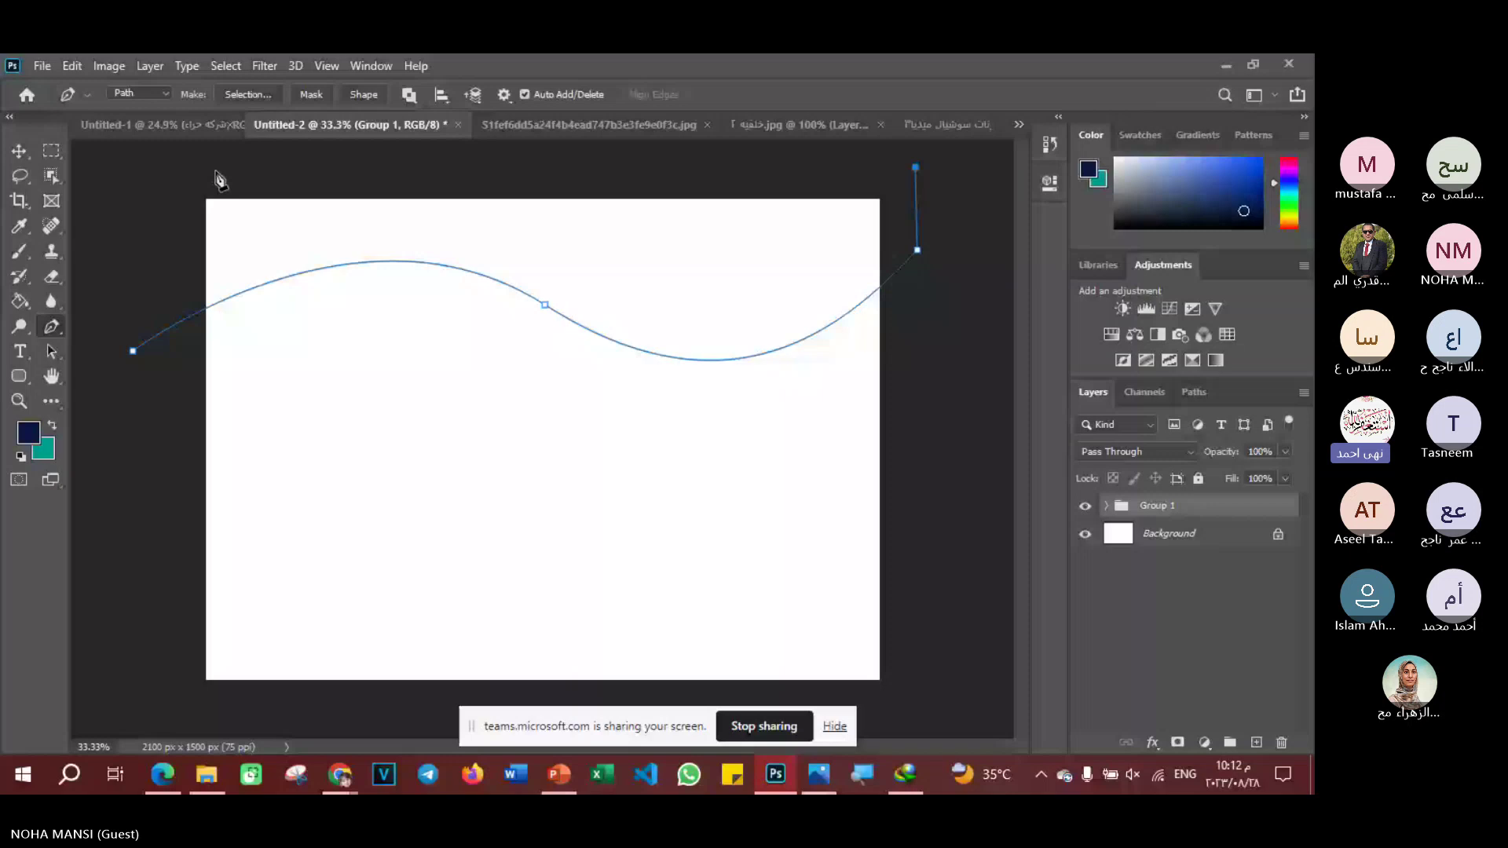
{"action": "left_click_drag", "start_coordinate": [133, 351], "coordinate": [126, 169]}
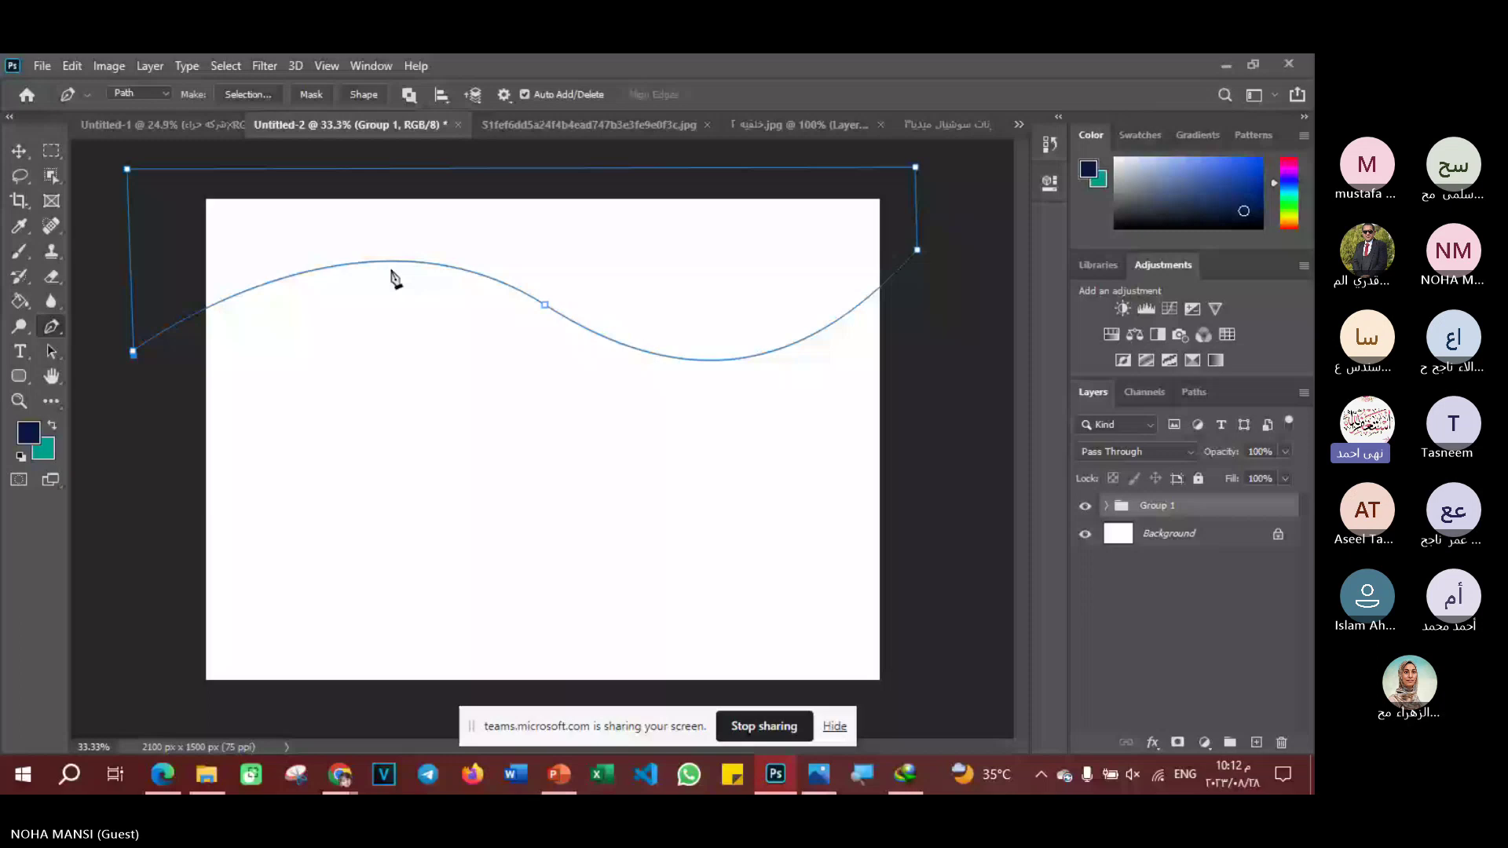
- Add an empty Layer 4 and convert the wavy path into a selection
{"action": "key", "text": "ctrl+shift+alt+n"}
{"action": "right_click", "coordinate": [417, 312]}
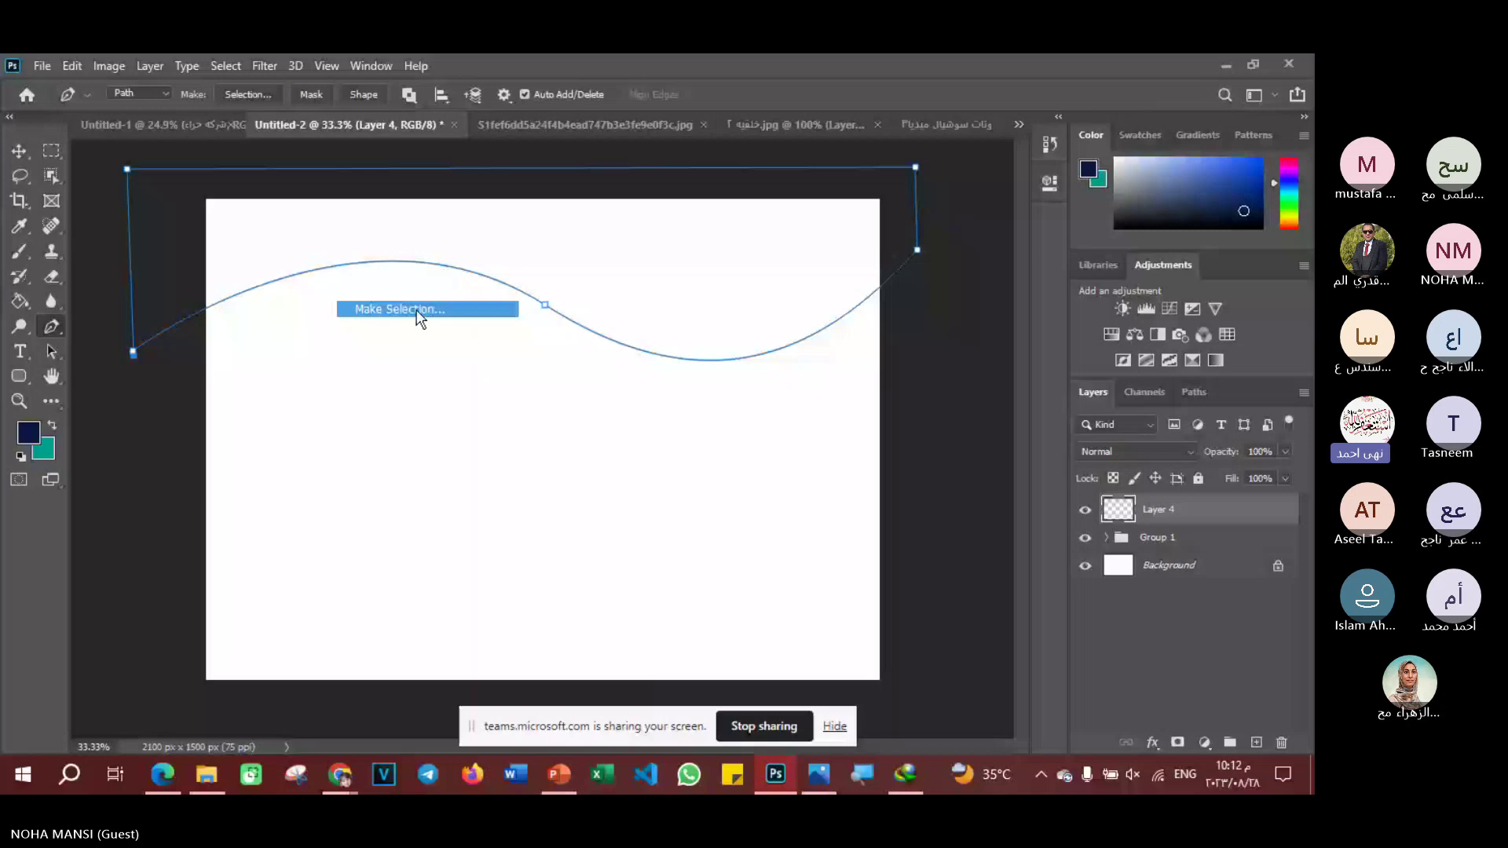
{"action": "left_click", "coordinate": [418, 310]}
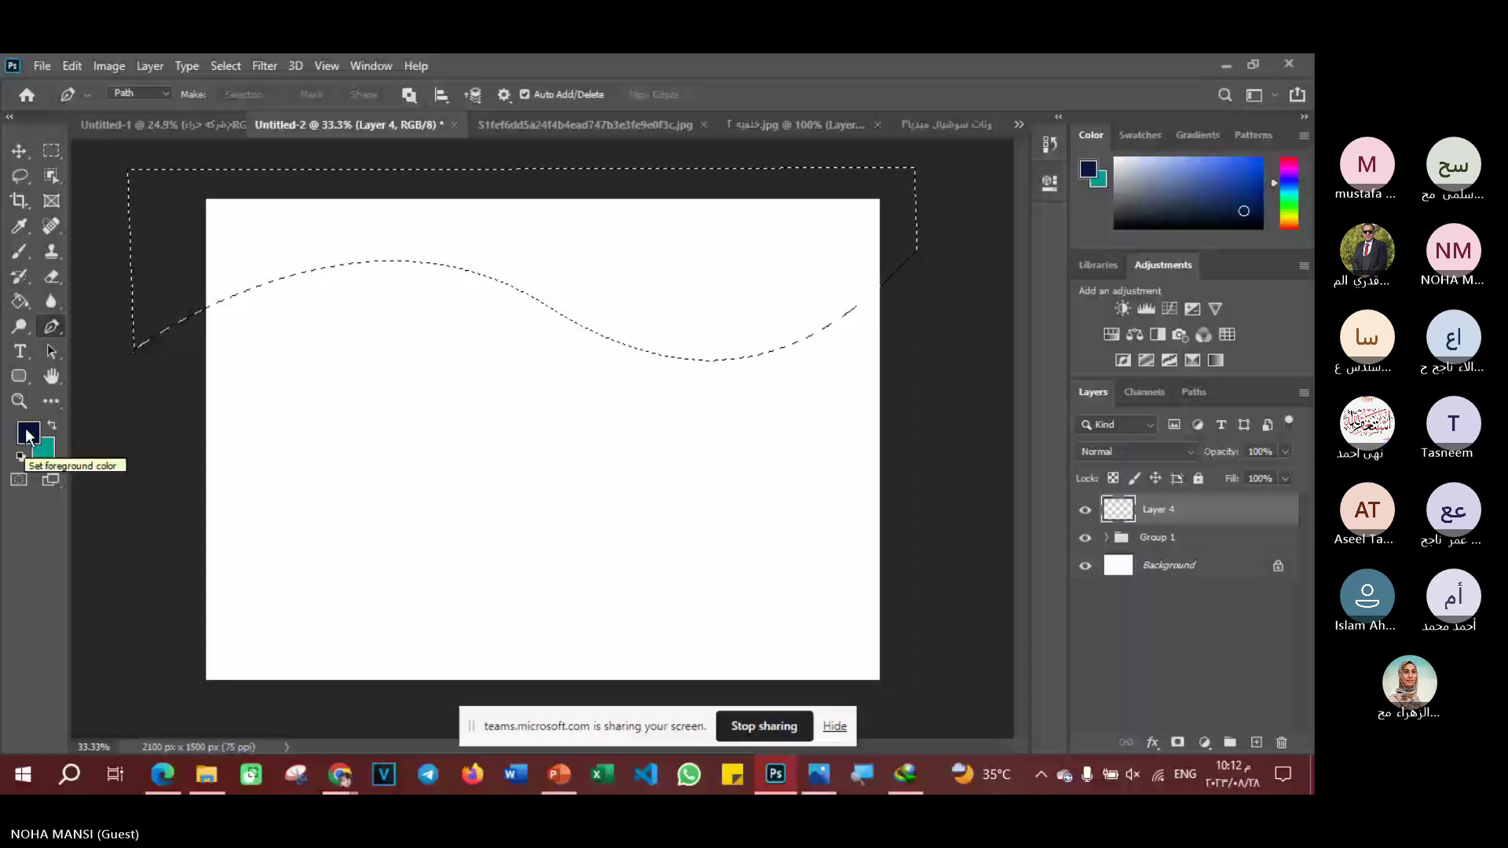
{"action": "left_click", "coordinate": [27, 433]}
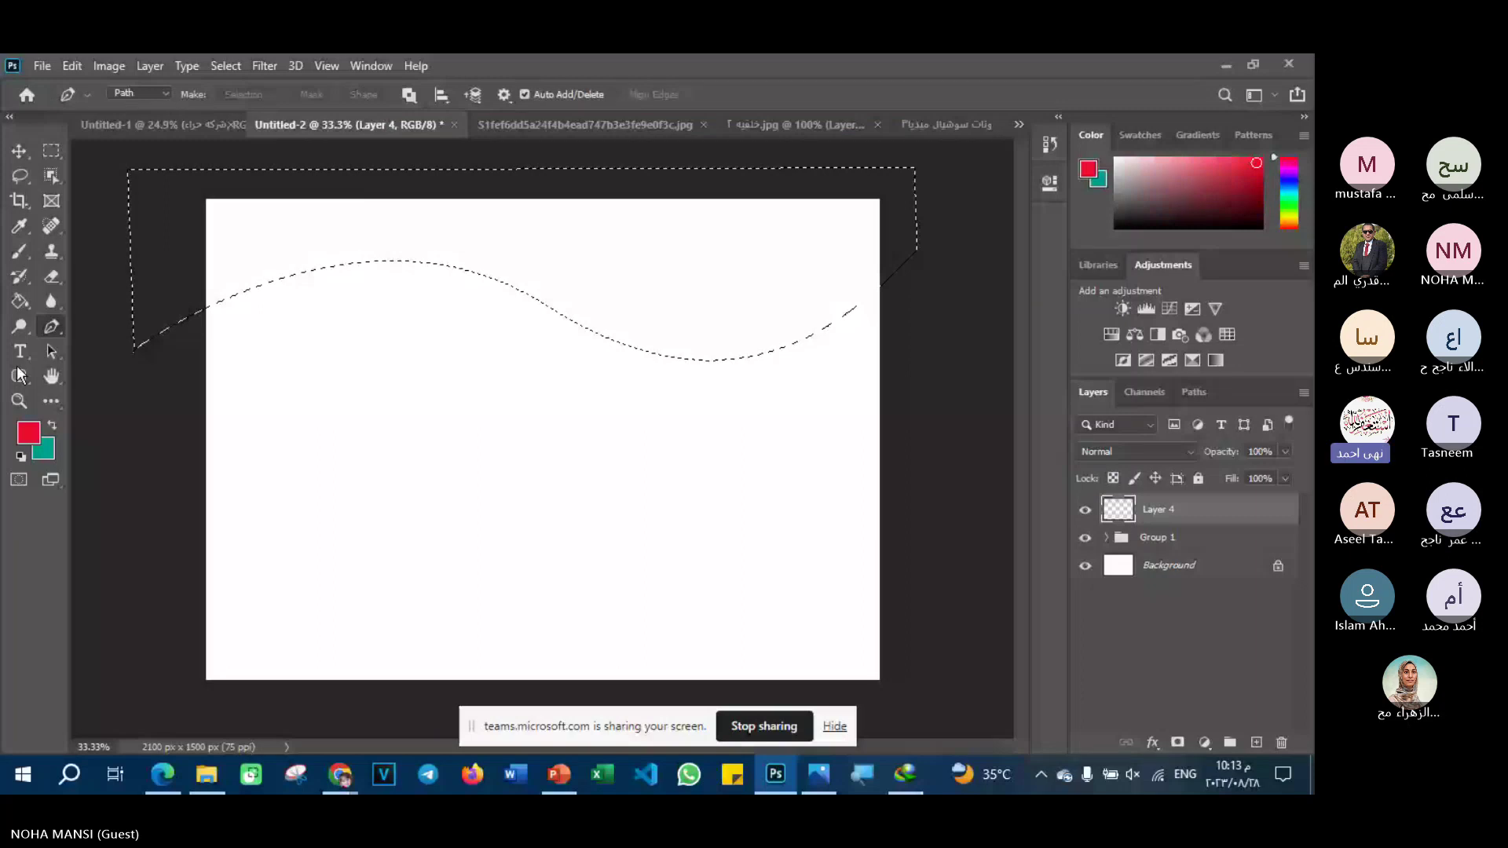
- Fill the top wave selection with red and deselect
{"action": "left_click", "coordinate": [20, 300]}
{"action": "left_click", "coordinate": [272, 234]}
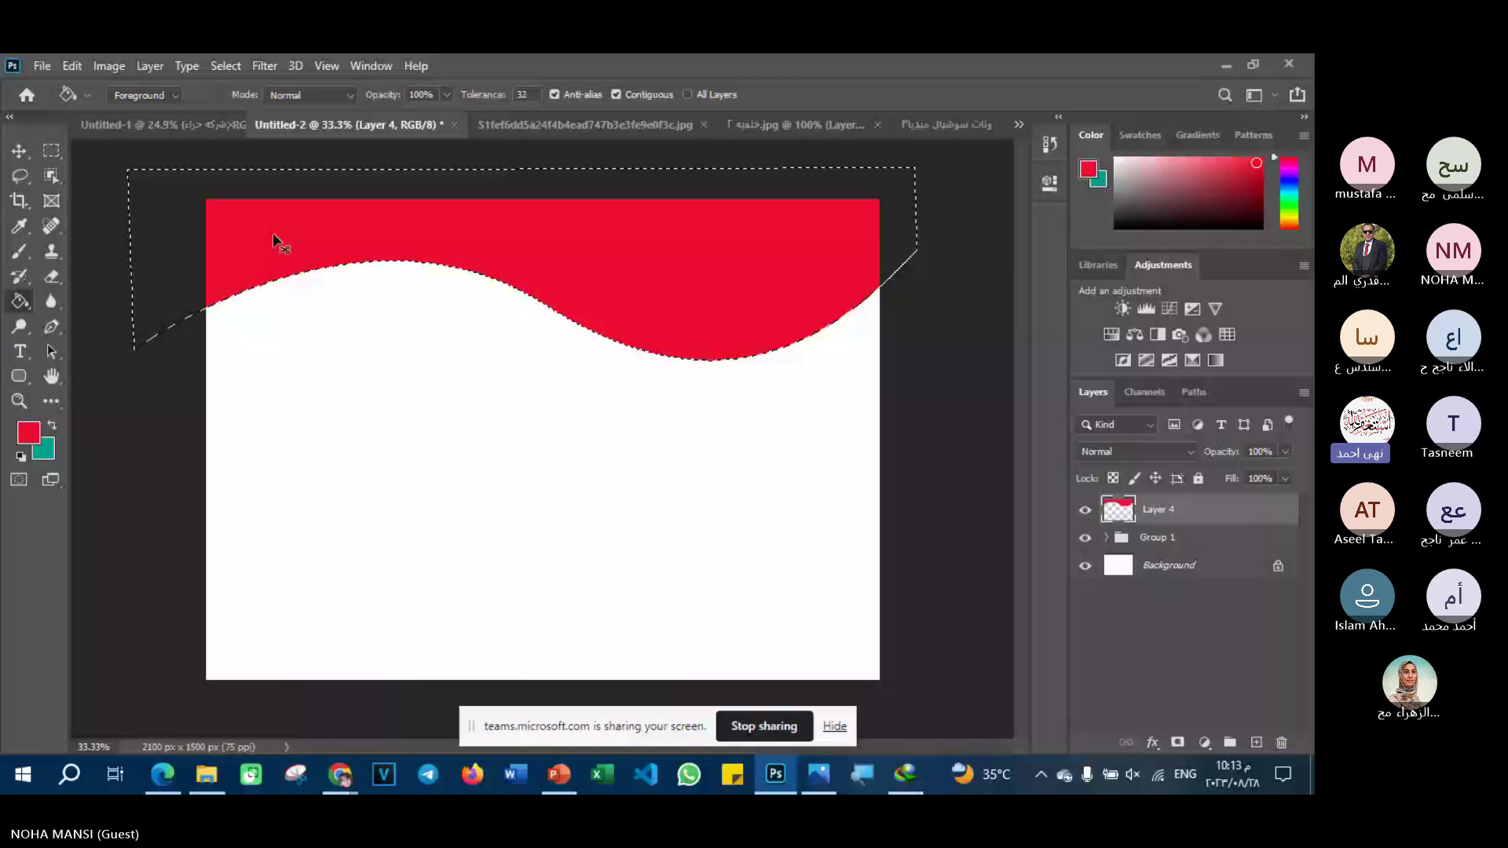
{"action": "key", "text": "ctrl+d"}
{"action": "key", "text": "v"}
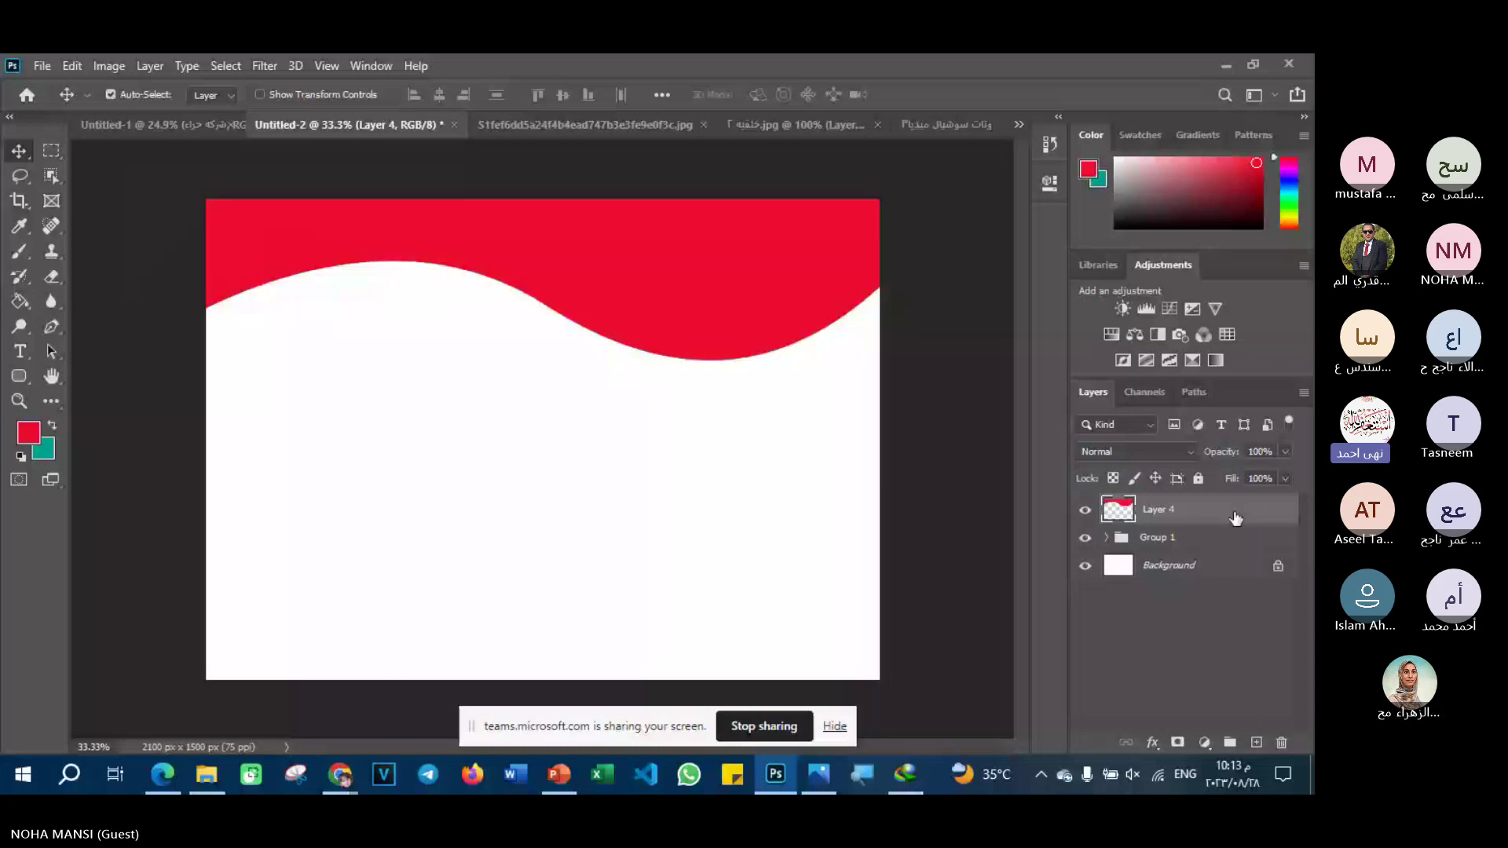
- Duplicate the red wave layer and fill the copy with a lighter pink
{"action": "key", "text": "ctrl+j"}
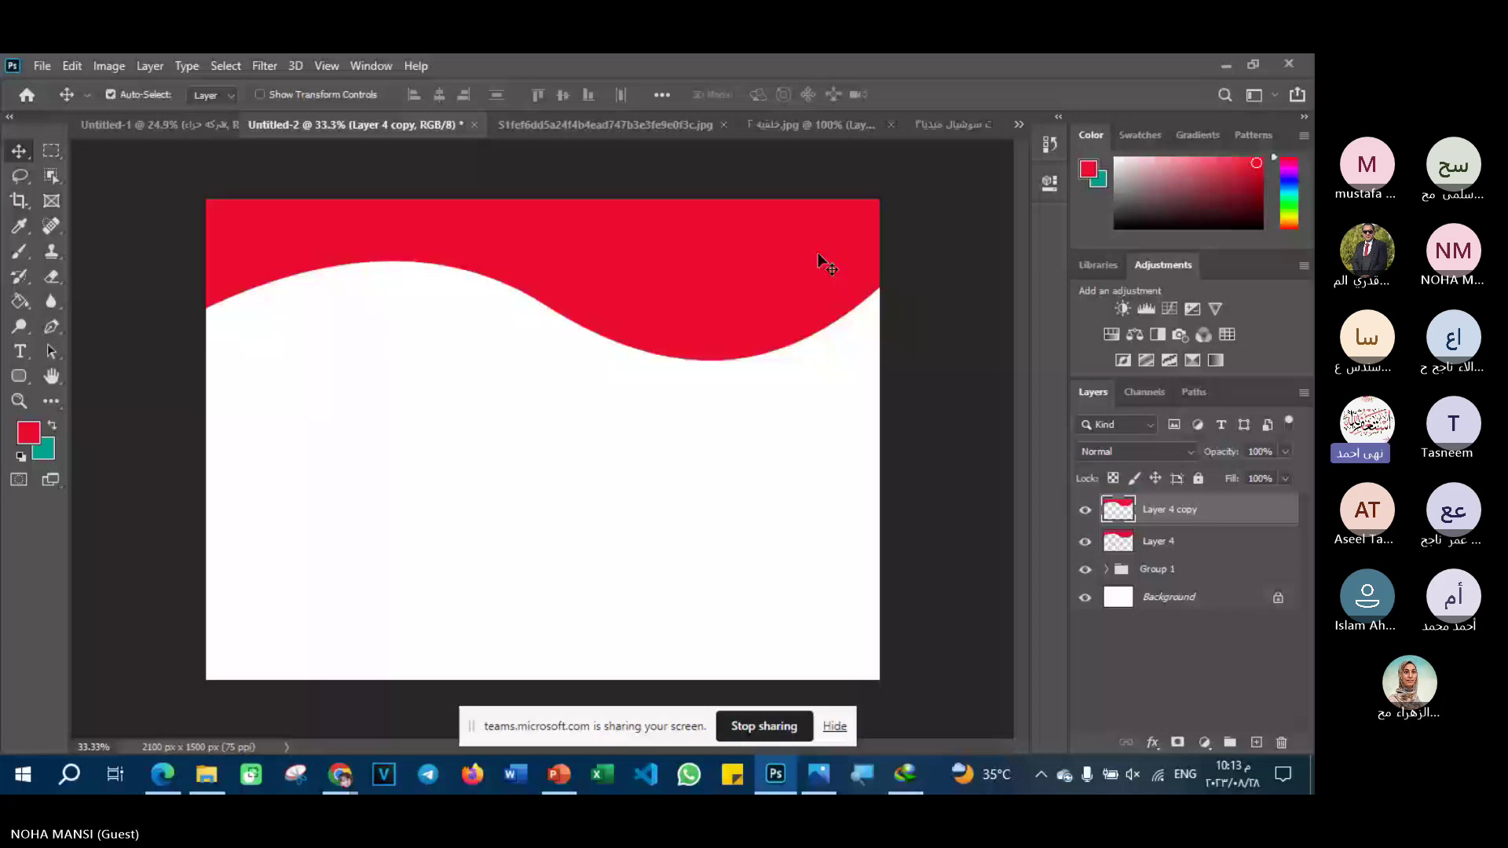
{"action": "left_click", "coordinate": [1118, 509], "text": "ctrl"}
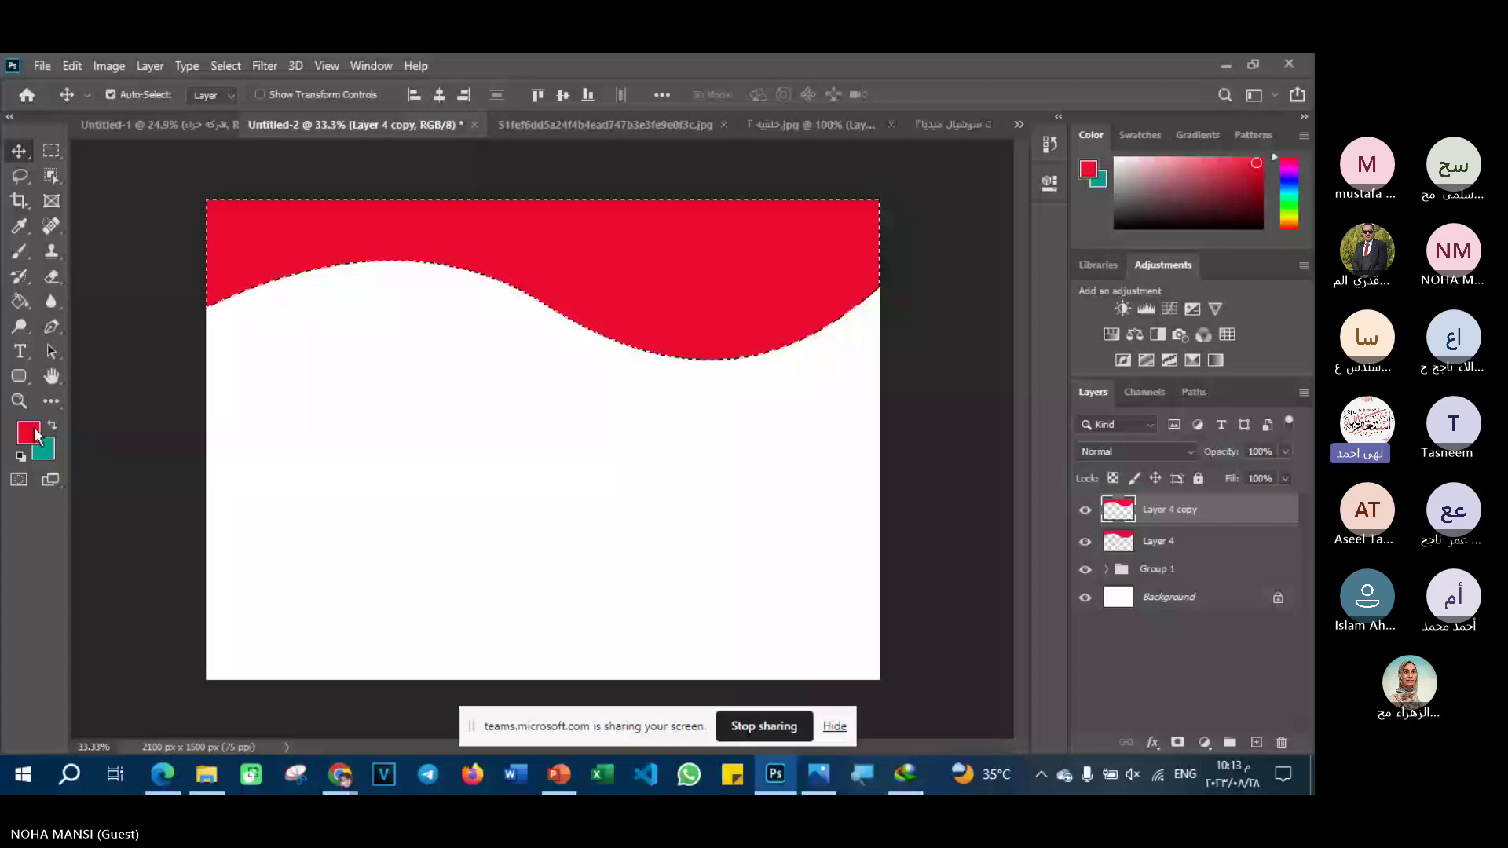
{"action": "key", "text": "Return"}
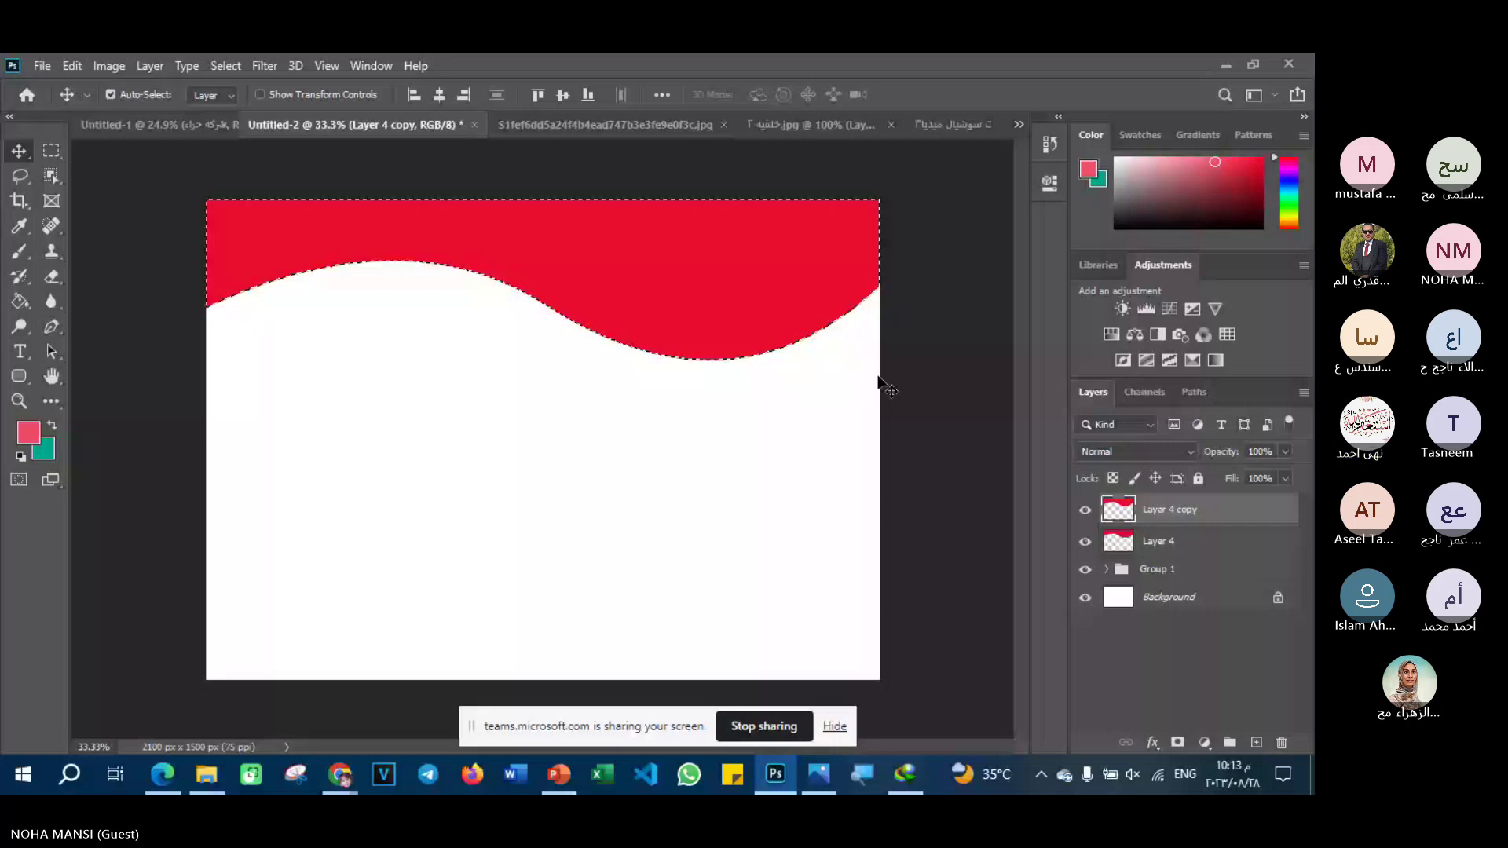
{"action": "key", "text": "g"}
{"action": "key", "text": "alt+BackSpace"}
- Move red Layer 4 above the pink Layer 4 copy
{"action": "left_click", "coordinate": [21, 149]}
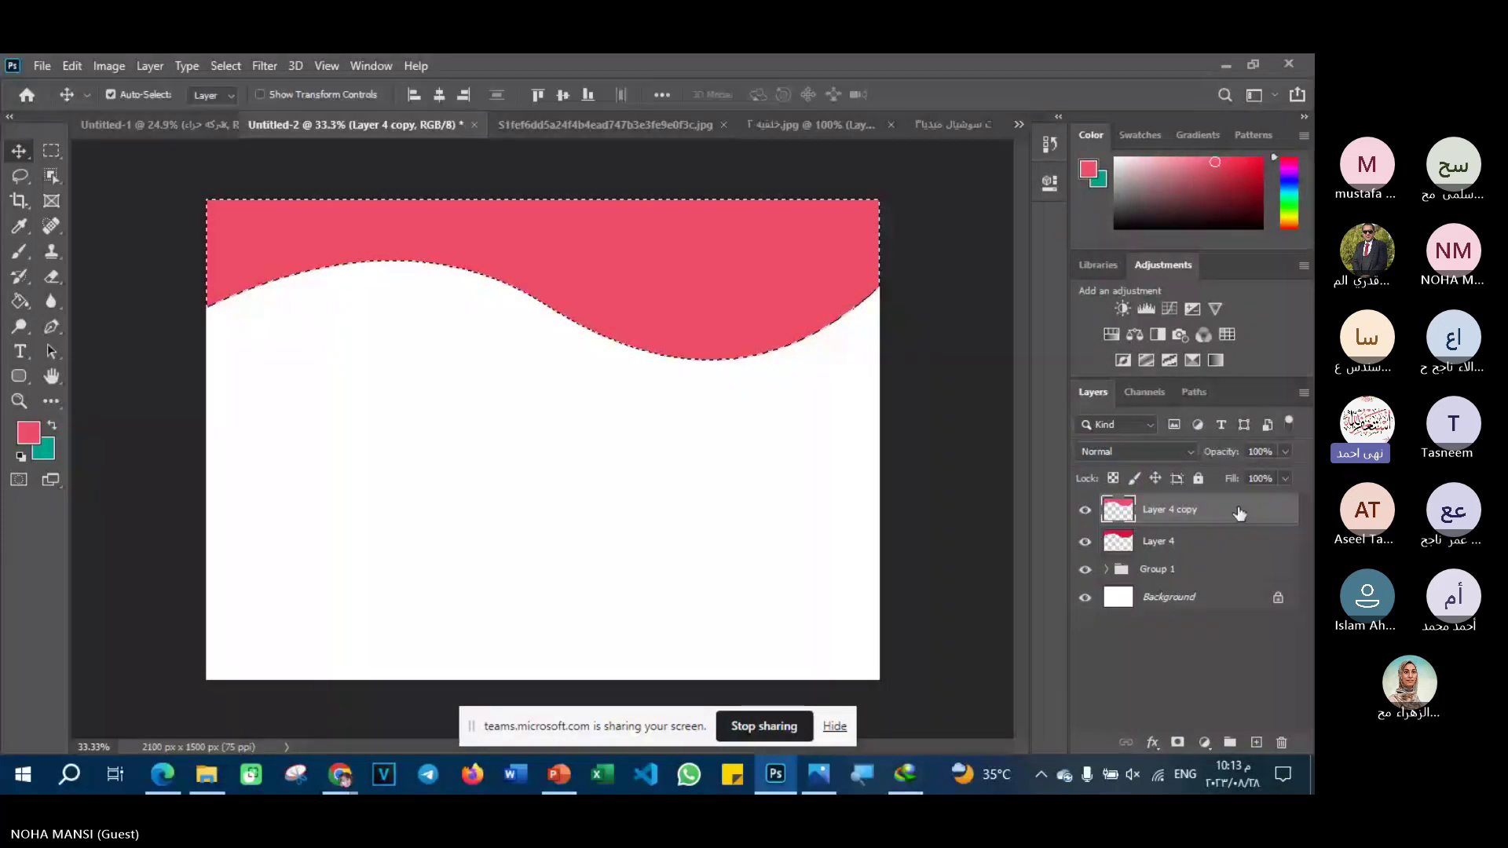
{"action": "left_click_drag", "start_coordinate": [1219, 541], "coordinate": [1217, 508]}
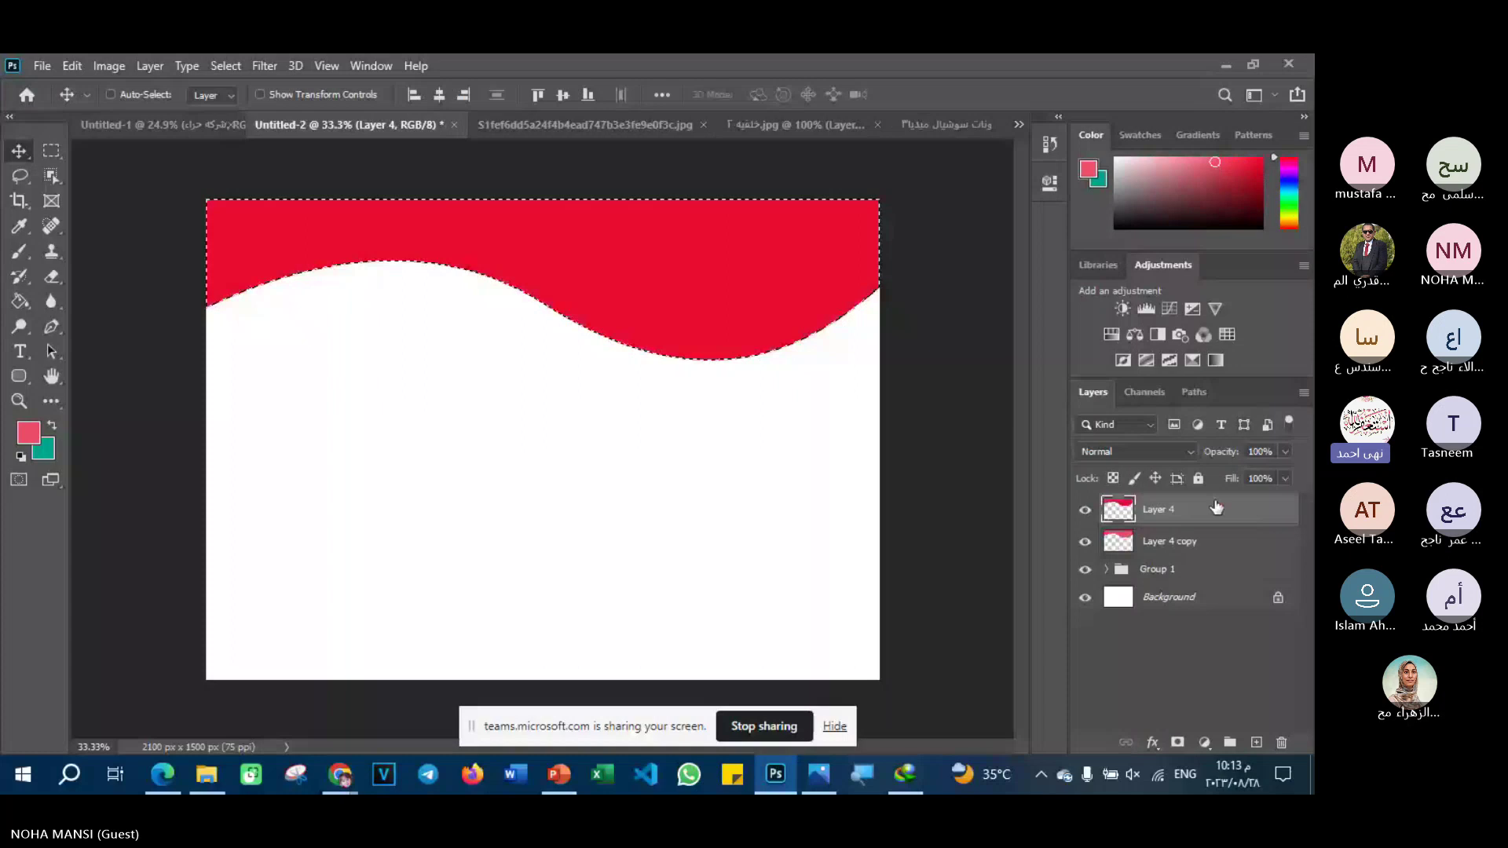
{"action": "left_click", "coordinate": [1214, 542]}
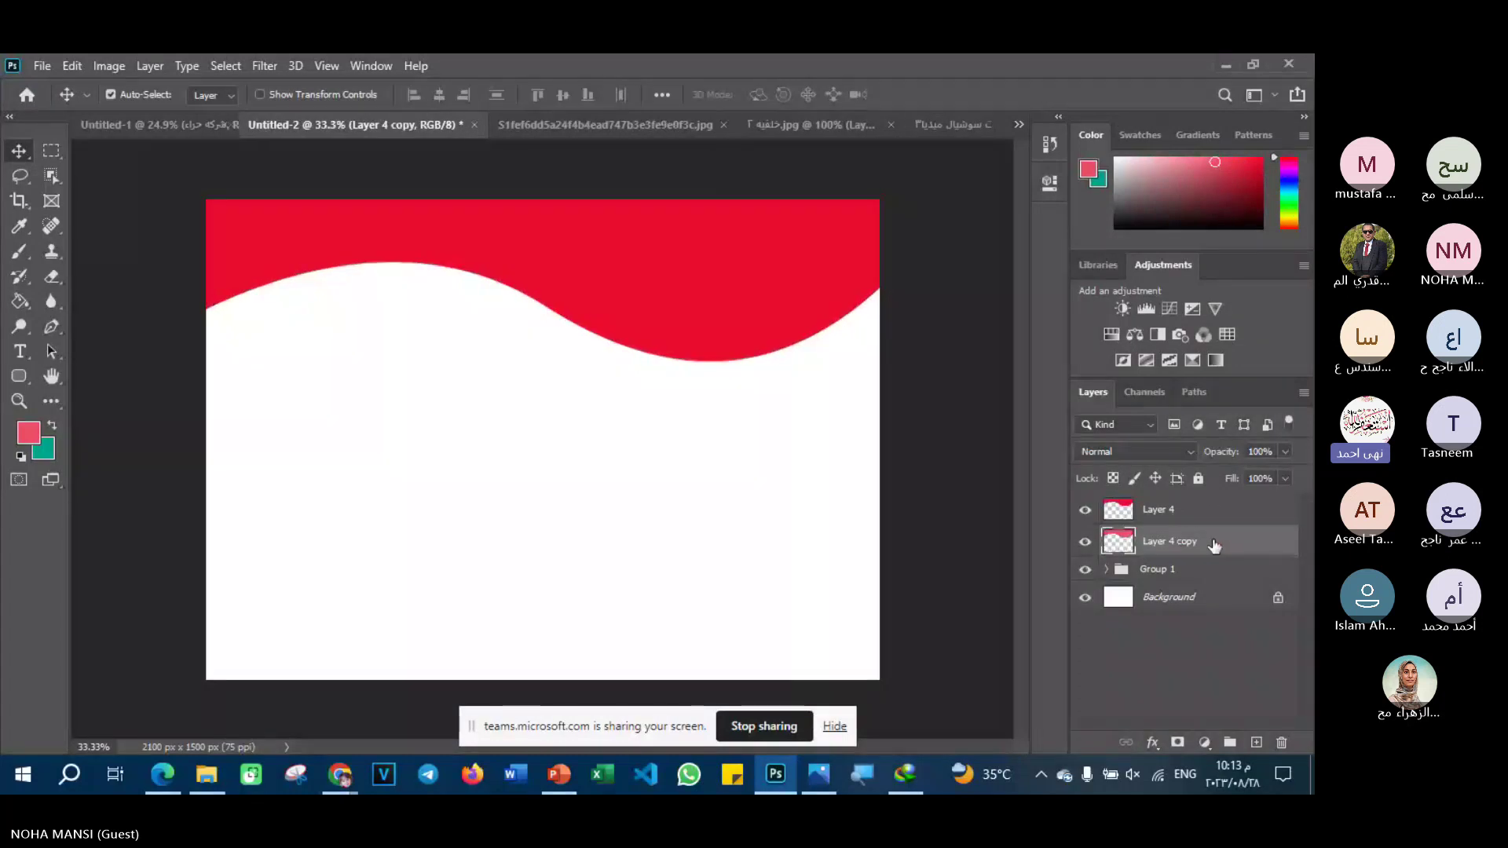
- Nudge the pink wave down, scale it about 108%, rotate about -8°, then duplicate it
{"action": "key", "text": "shift+Down"}
{"action": "key", "text": "shift+Down"}
{"action": "key", "text": "shift+Down"}
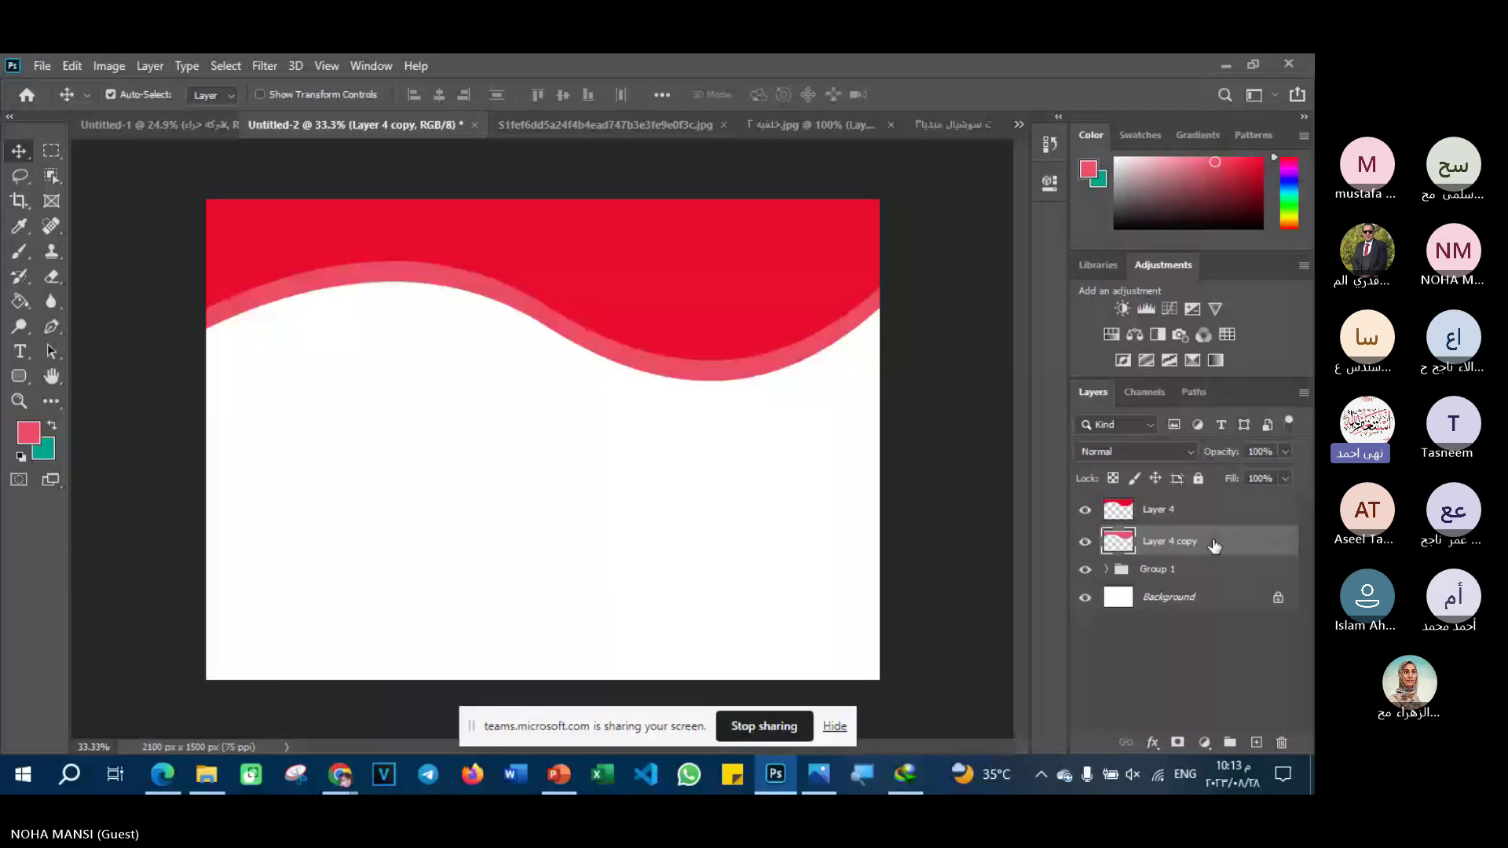
{"action": "key", "text": "ctrl+t"}
{"action": "left_click_drag", "start_coordinate": [919, 393], "coordinate": [919, 369]}
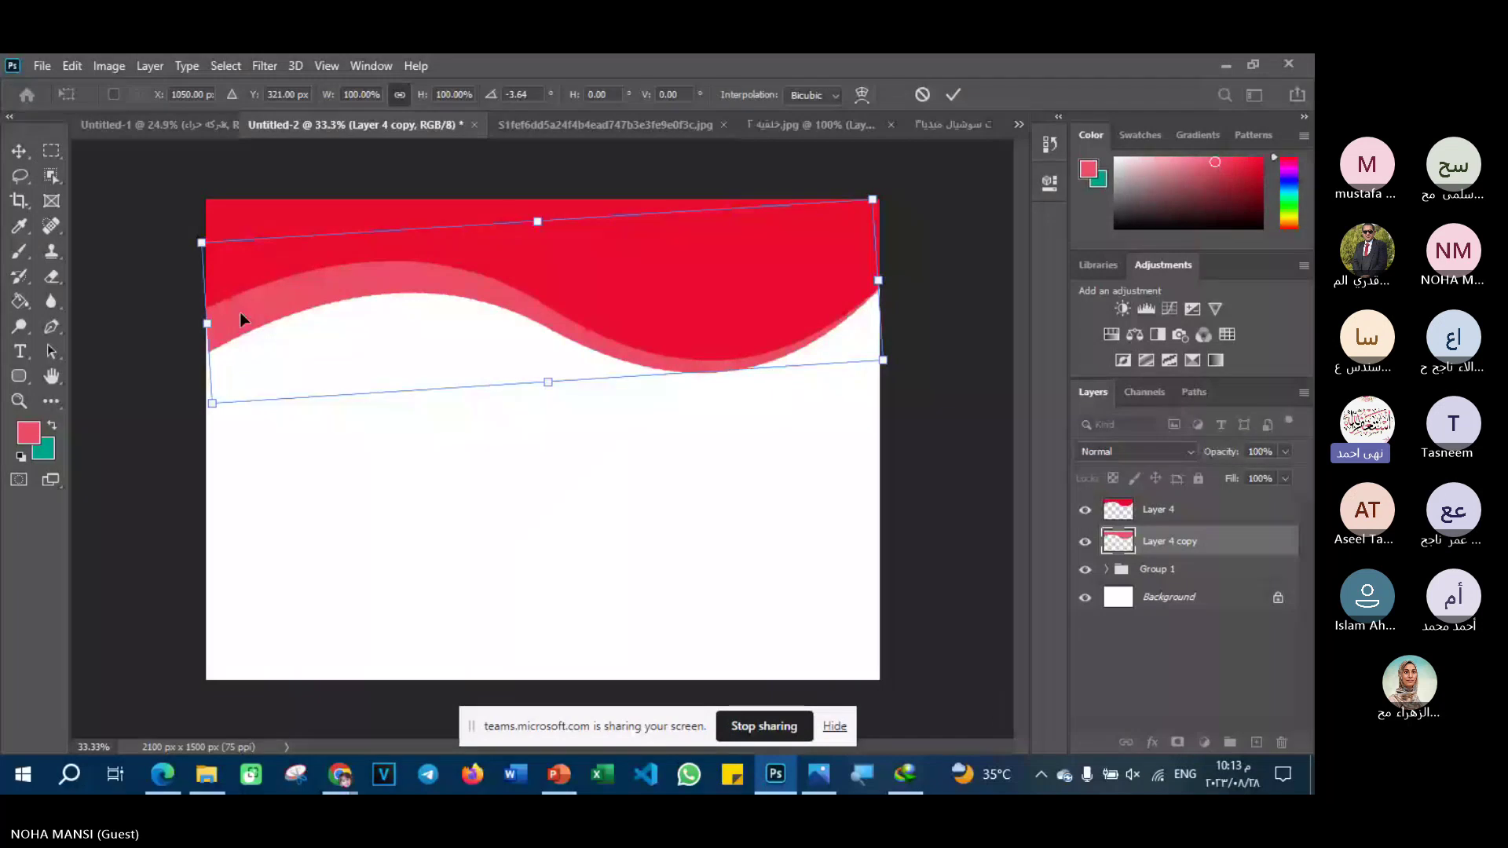
{"action": "left_click_drag", "start_coordinate": [207, 323], "coordinate": [181, 325]}
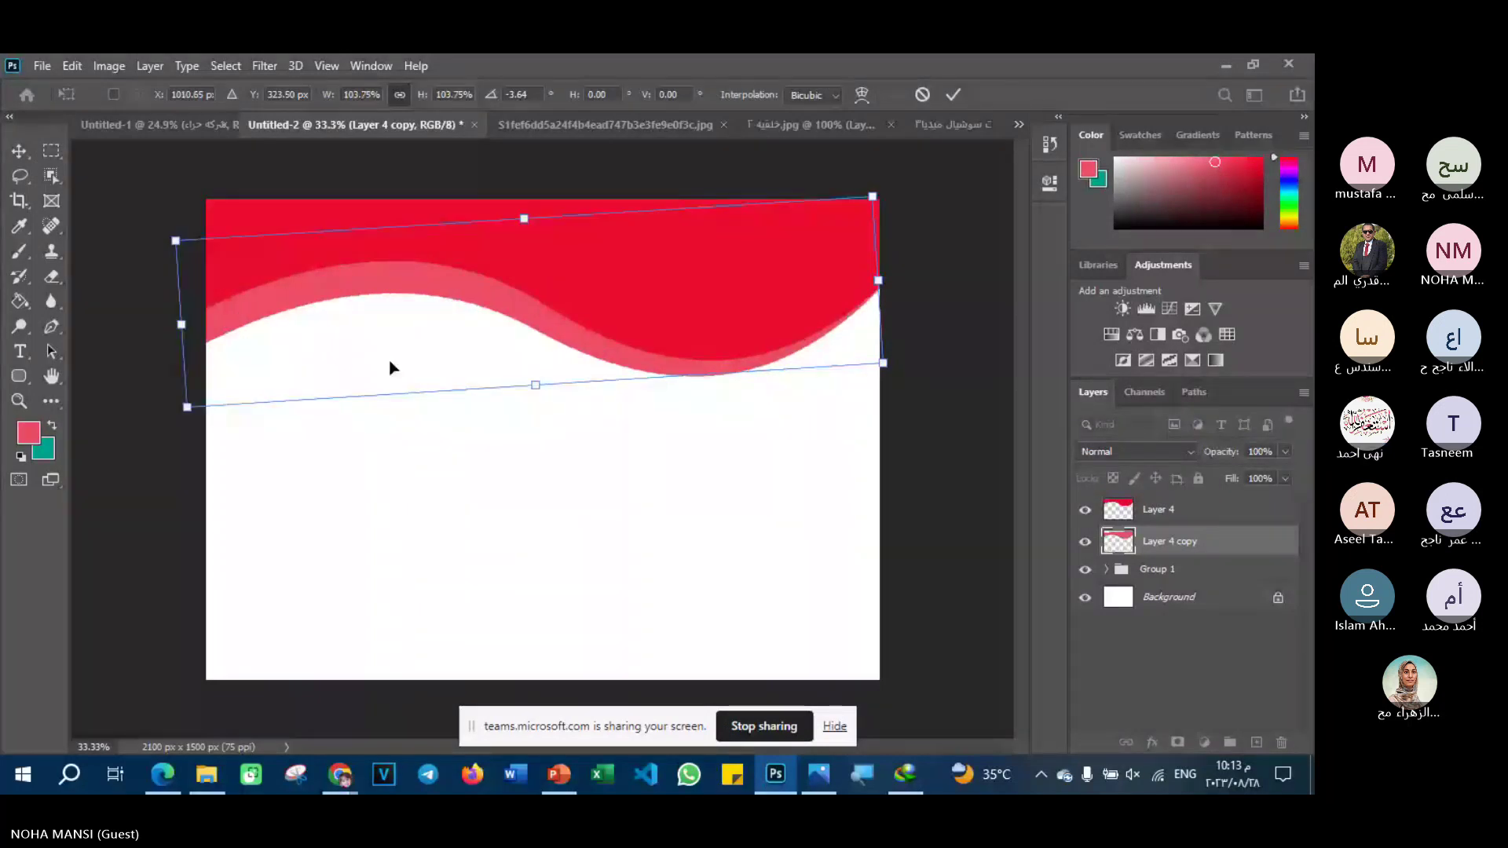
{"action": "left_click_drag", "start_coordinate": [873, 196], "coordinate": [926, 180]}
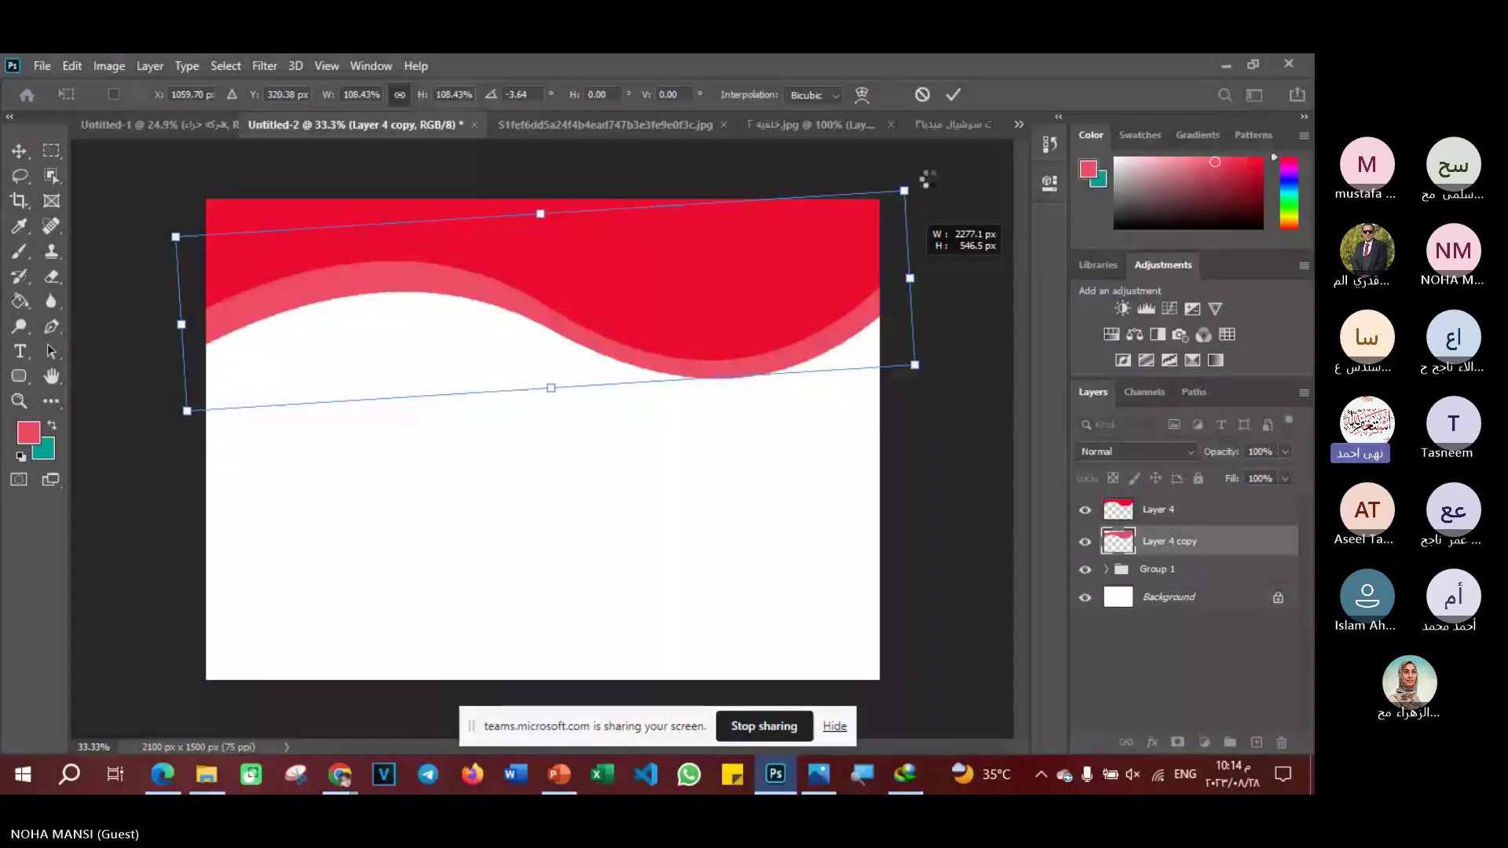
{"action": "left_click_drag", "start_coordinate": [927, 375], "coordinate": [943, 346]}
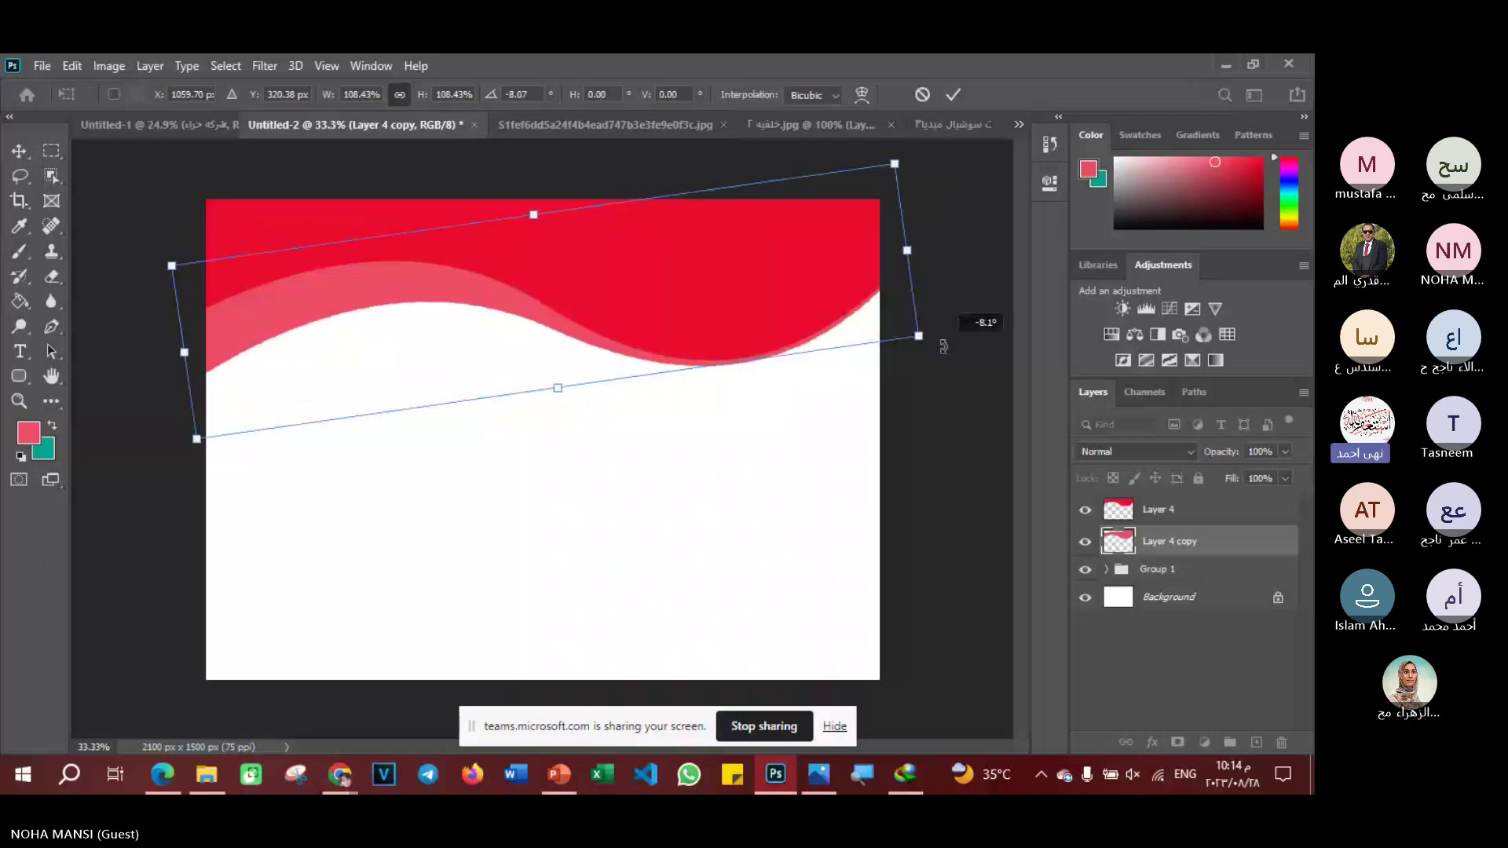
{"action": "key", "text": "Return"}
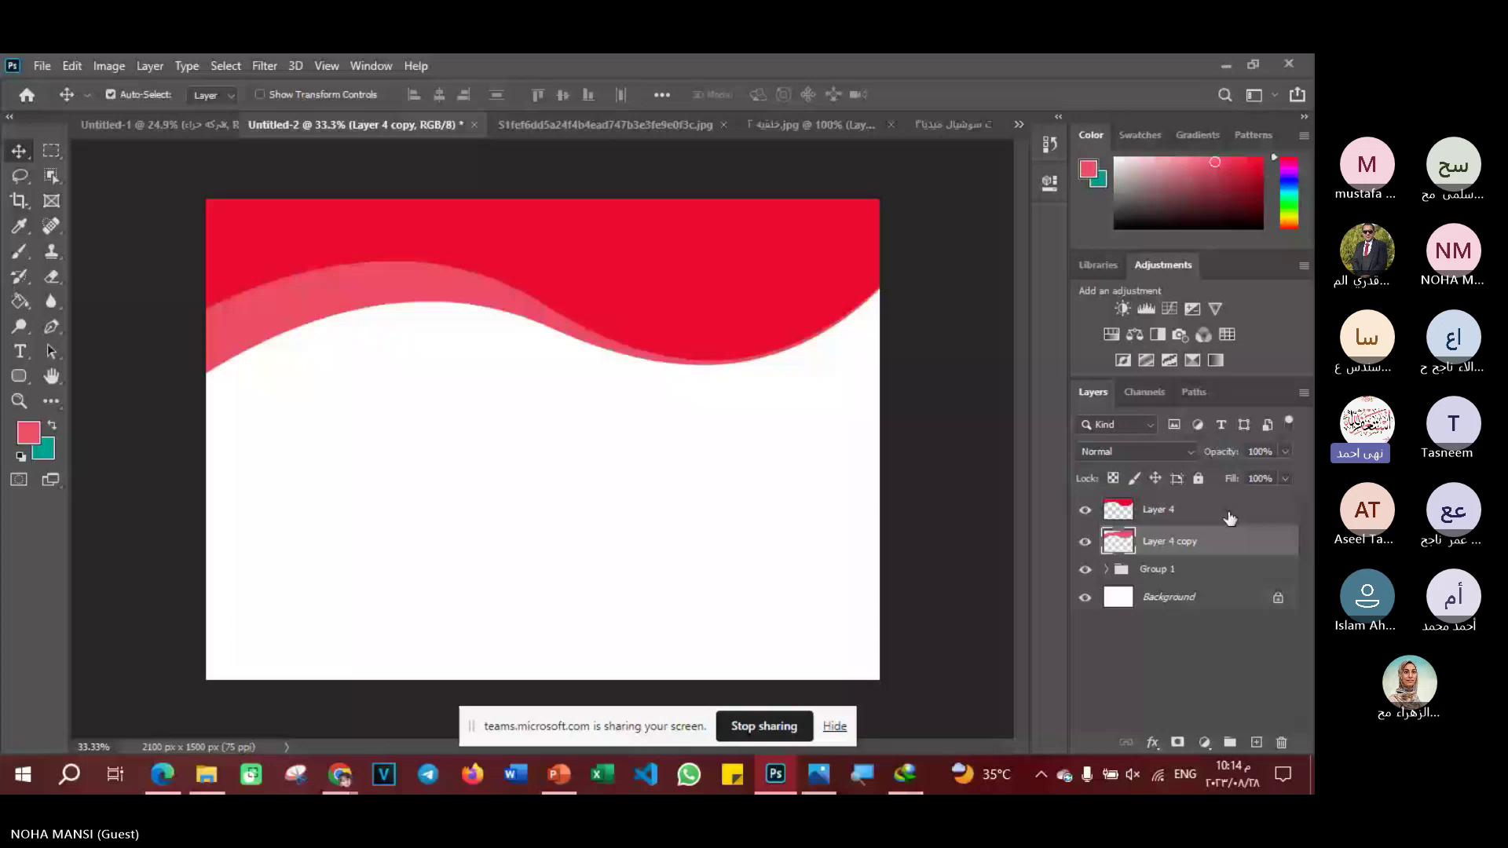
{"action": "right_click", "coordinate": [1230, 519]}
{"action": "left_click", "coordinate": [1076, 171]}
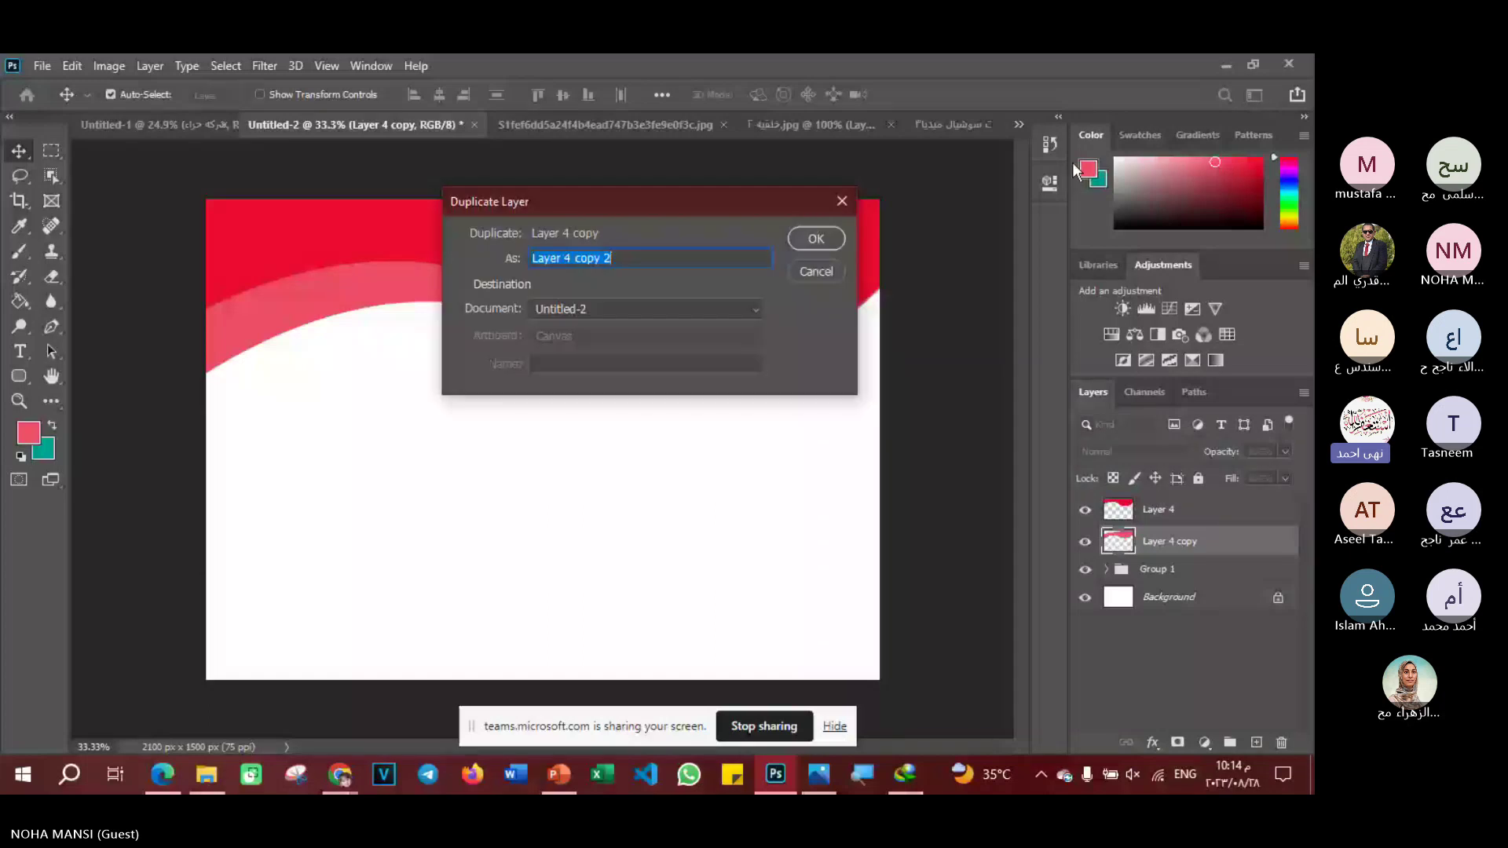
- Fill the wave band on Layer 4 copy with #5542a6 and clear the selection
{"action": "key", "text": "Return"}
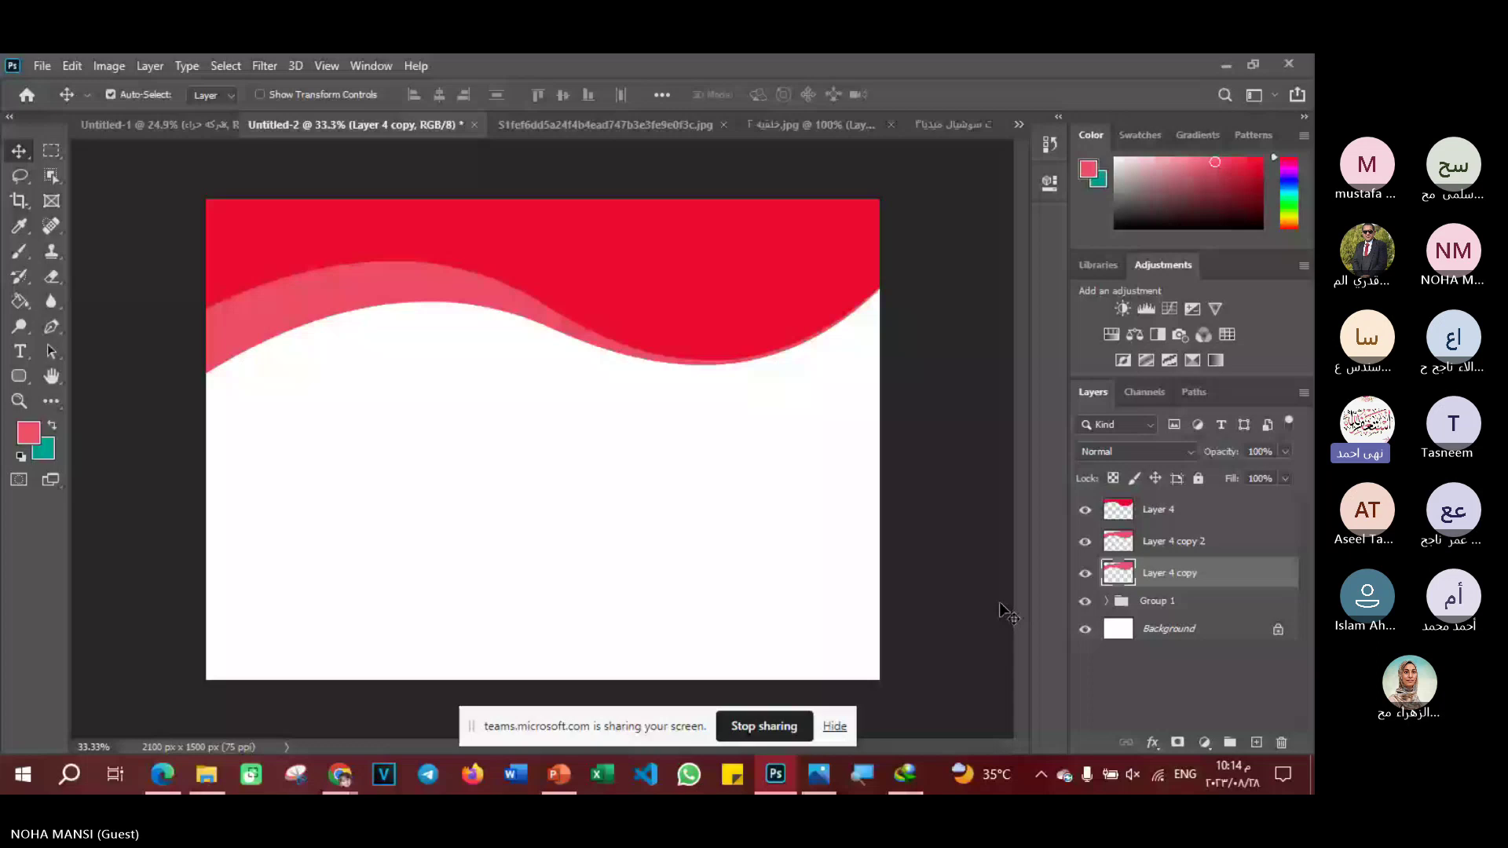
{"action": "left_click", "coordinate": [28, 432]}
{"action": "left_click", "coordinate": [669, 384]}
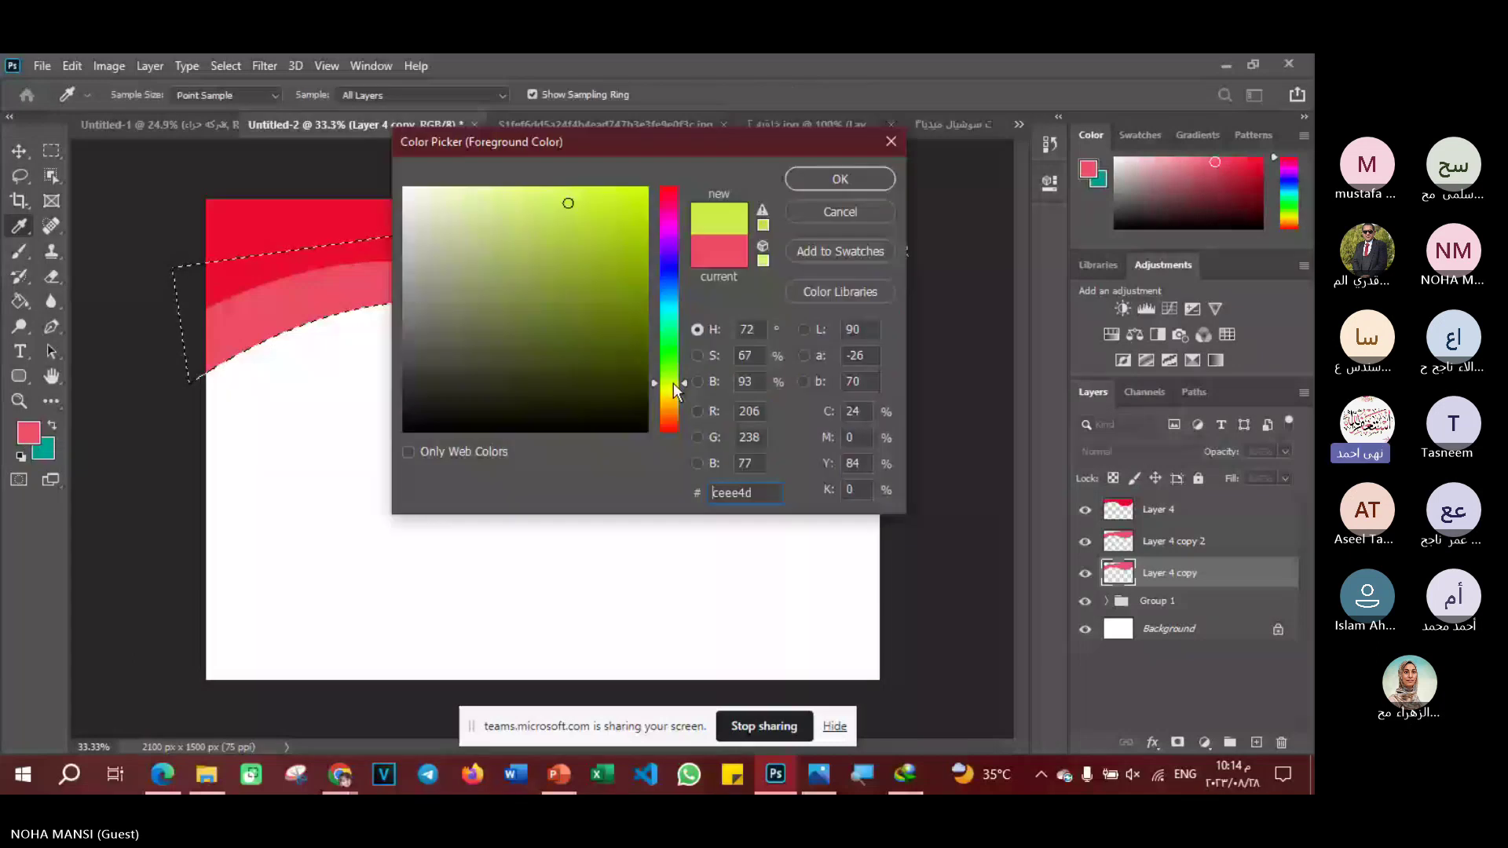
{"action": "type", "text": "5542a6"}
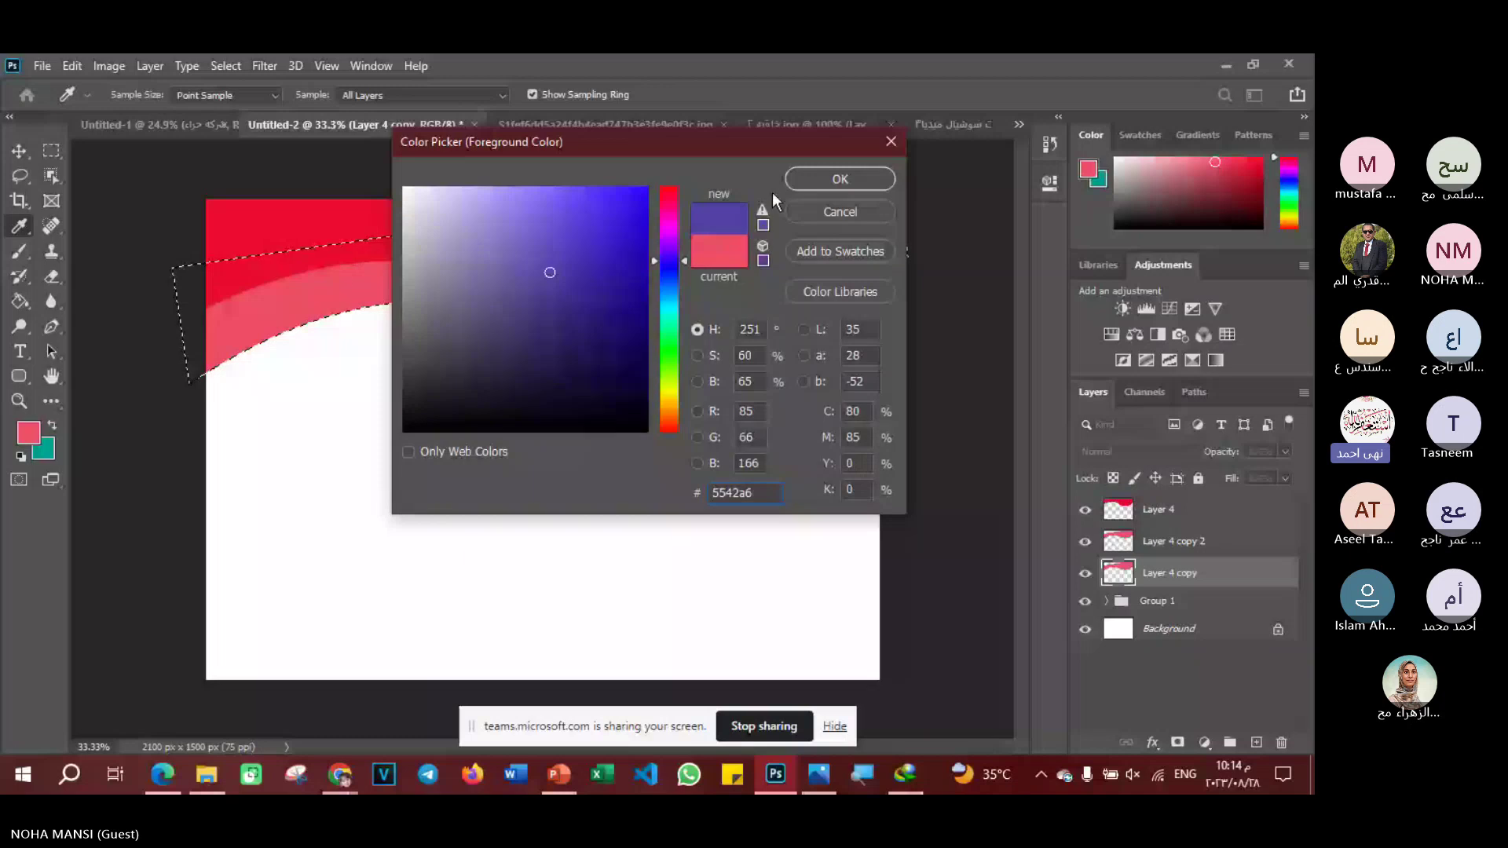
{"action": "key", "text": "Return"}
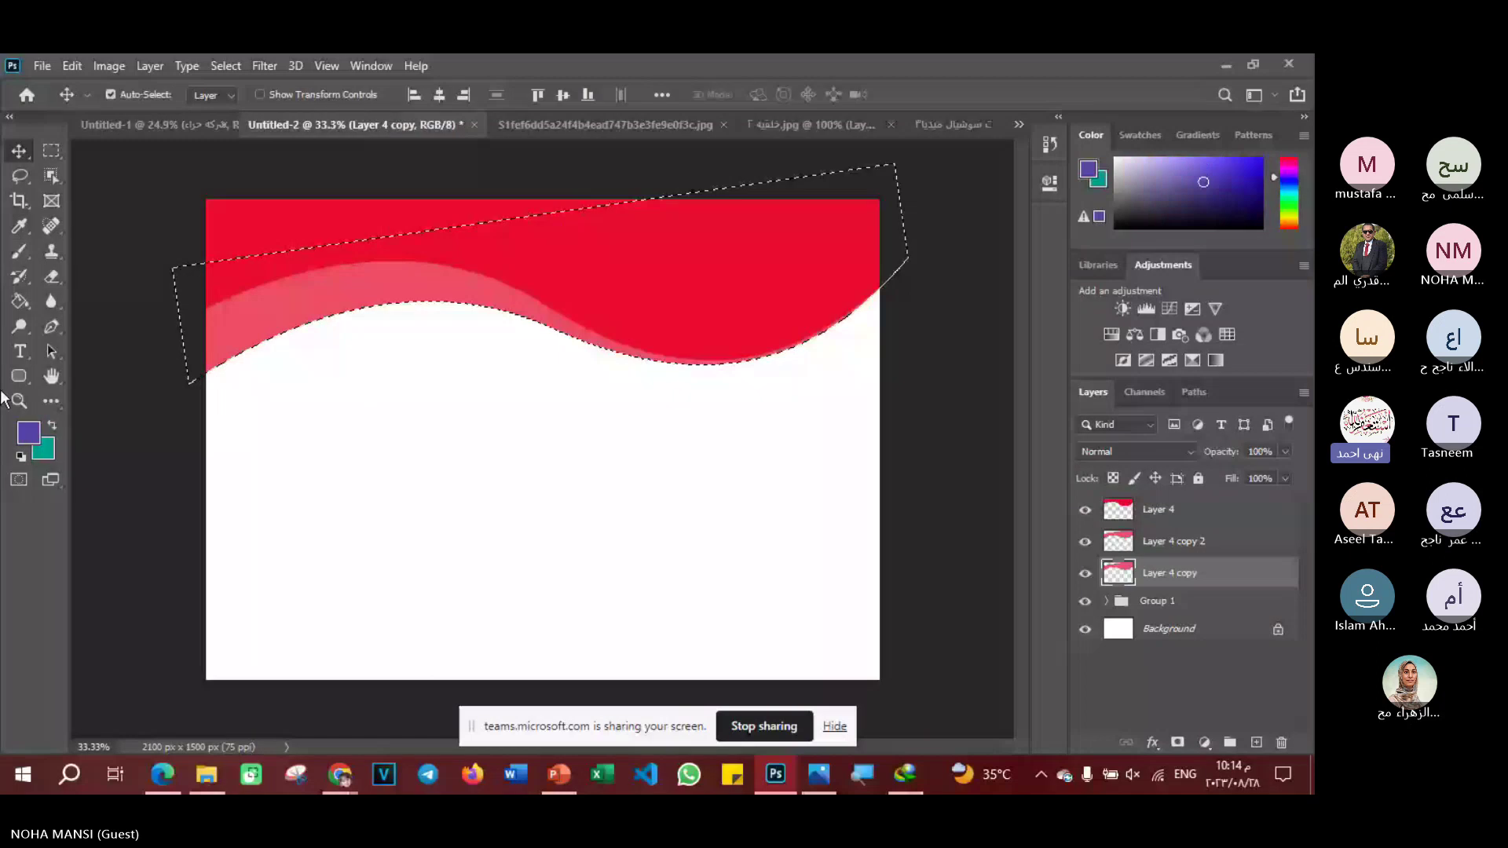
{"action": "left_click", "coordinate": [21, 302]}
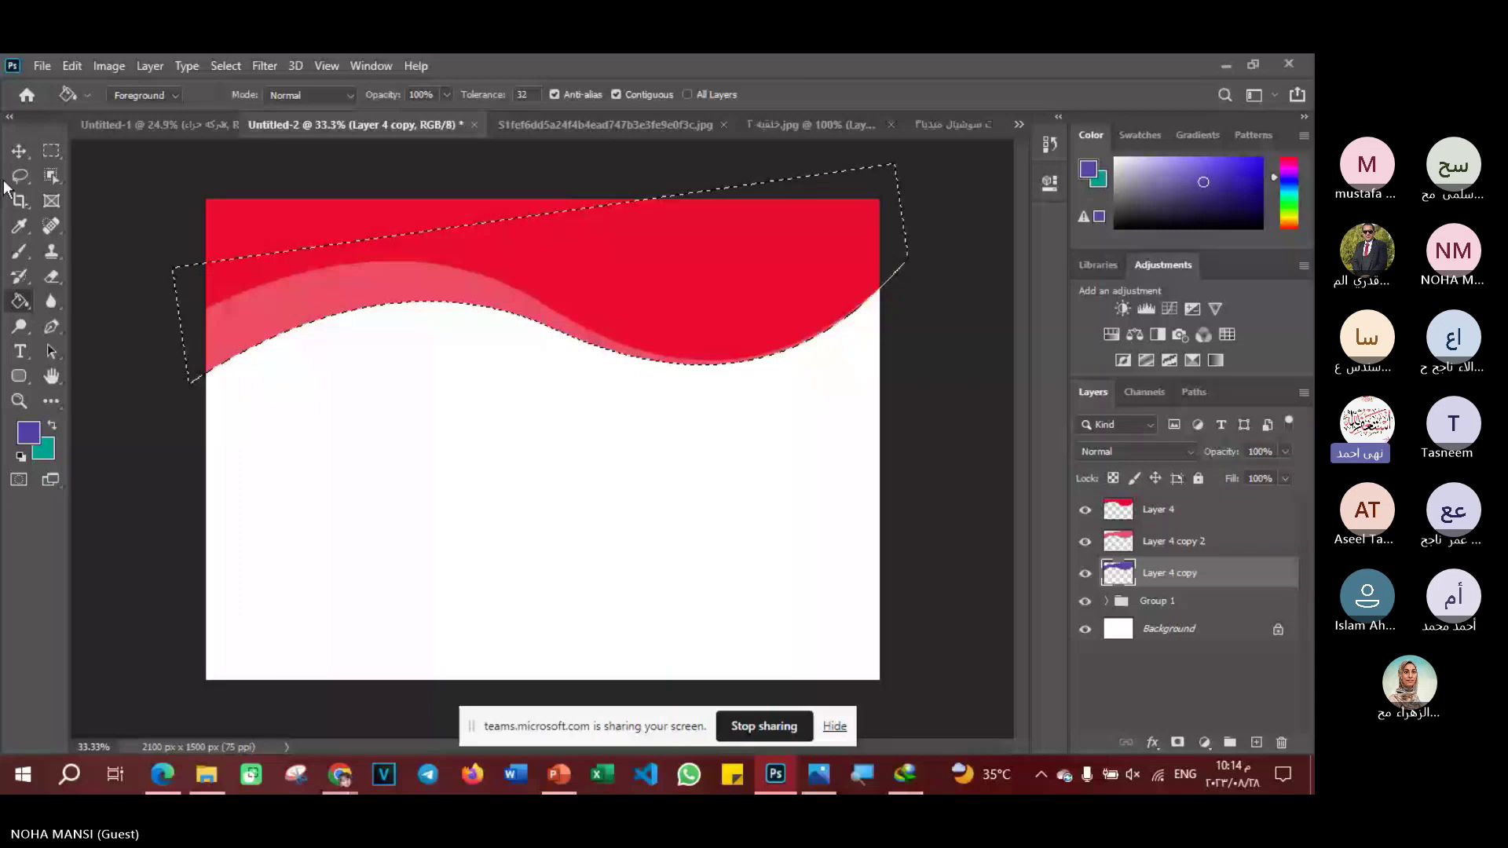
{"action": "key", "text": "ctrl+d"}
{"action": "key", "text": "v"}
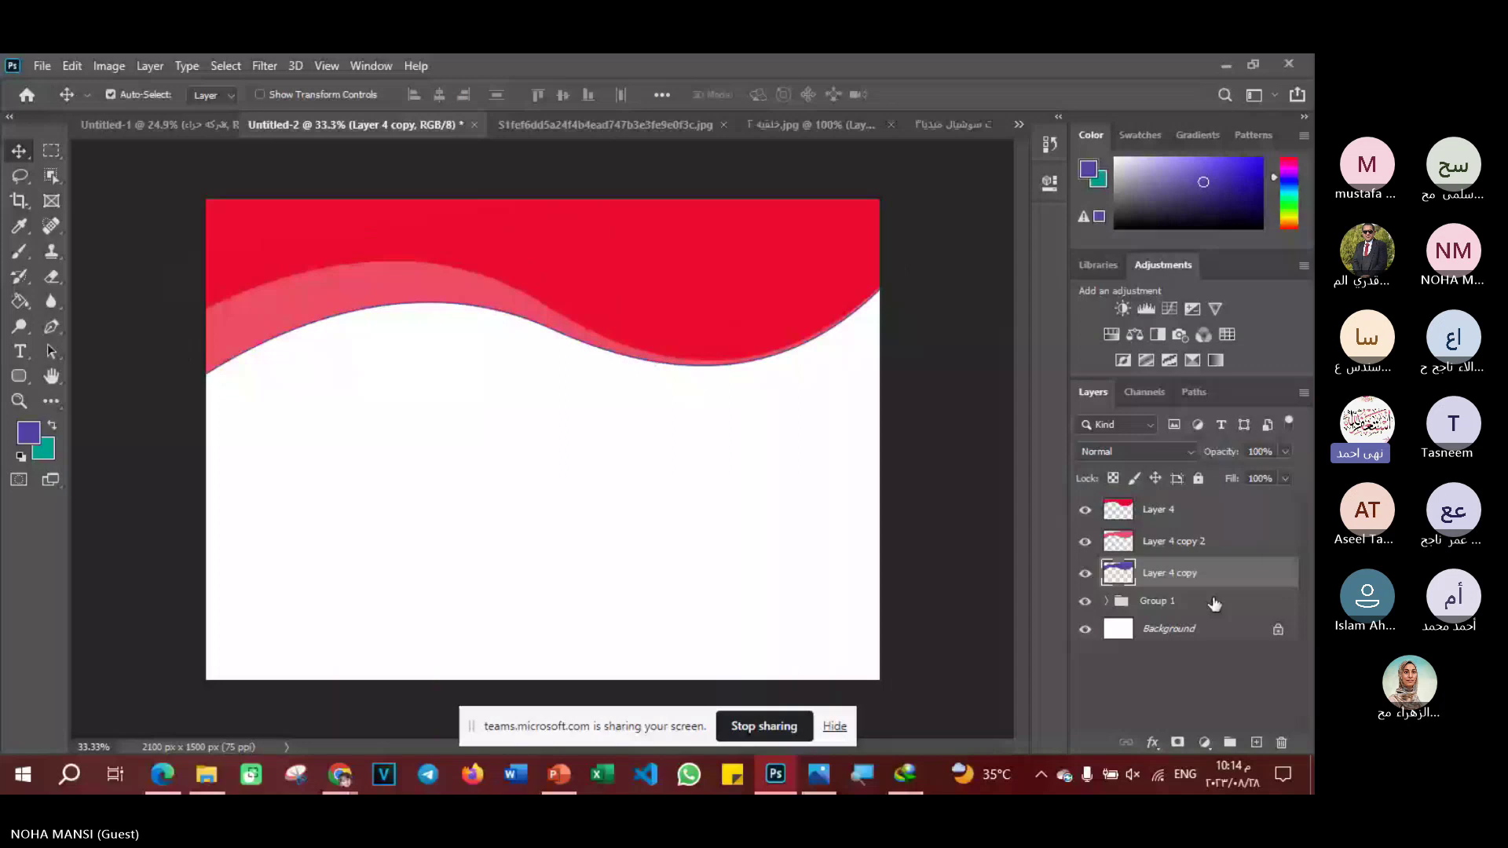
- Rotate the purple wave to -3.13°, scale it about 108%, shift it up-left, and duplicate it
{"action": "key", "text": "ctrl+t"}
{"action": "left_click_drag", "start_coordinate": [916, 405], "coordinate": [919, 404]}
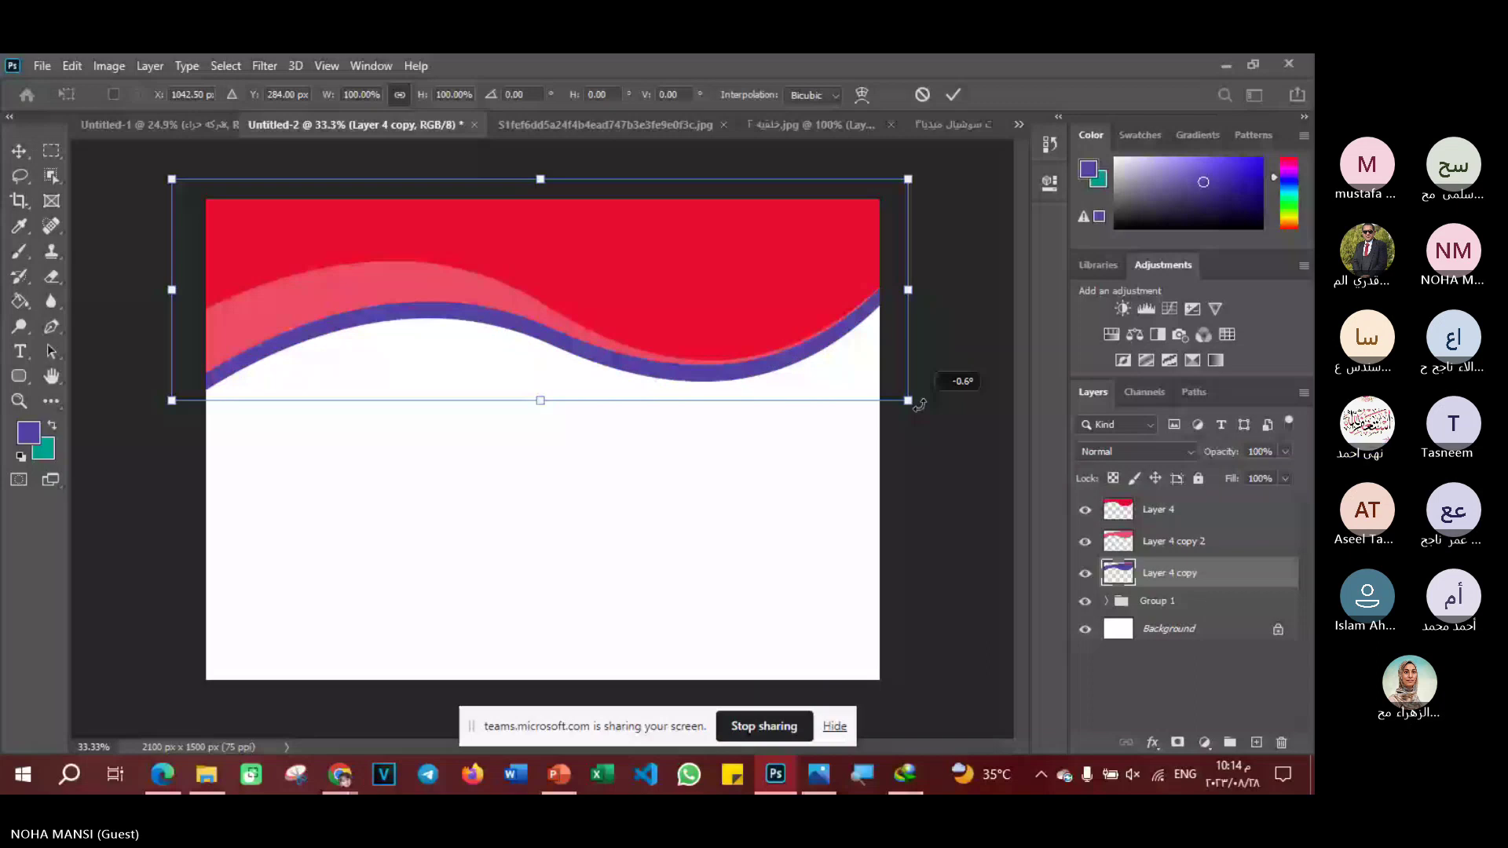
{"action": "left_click_drag", "start_coordinate": [919, 405], "coordinate": [915, 385]}
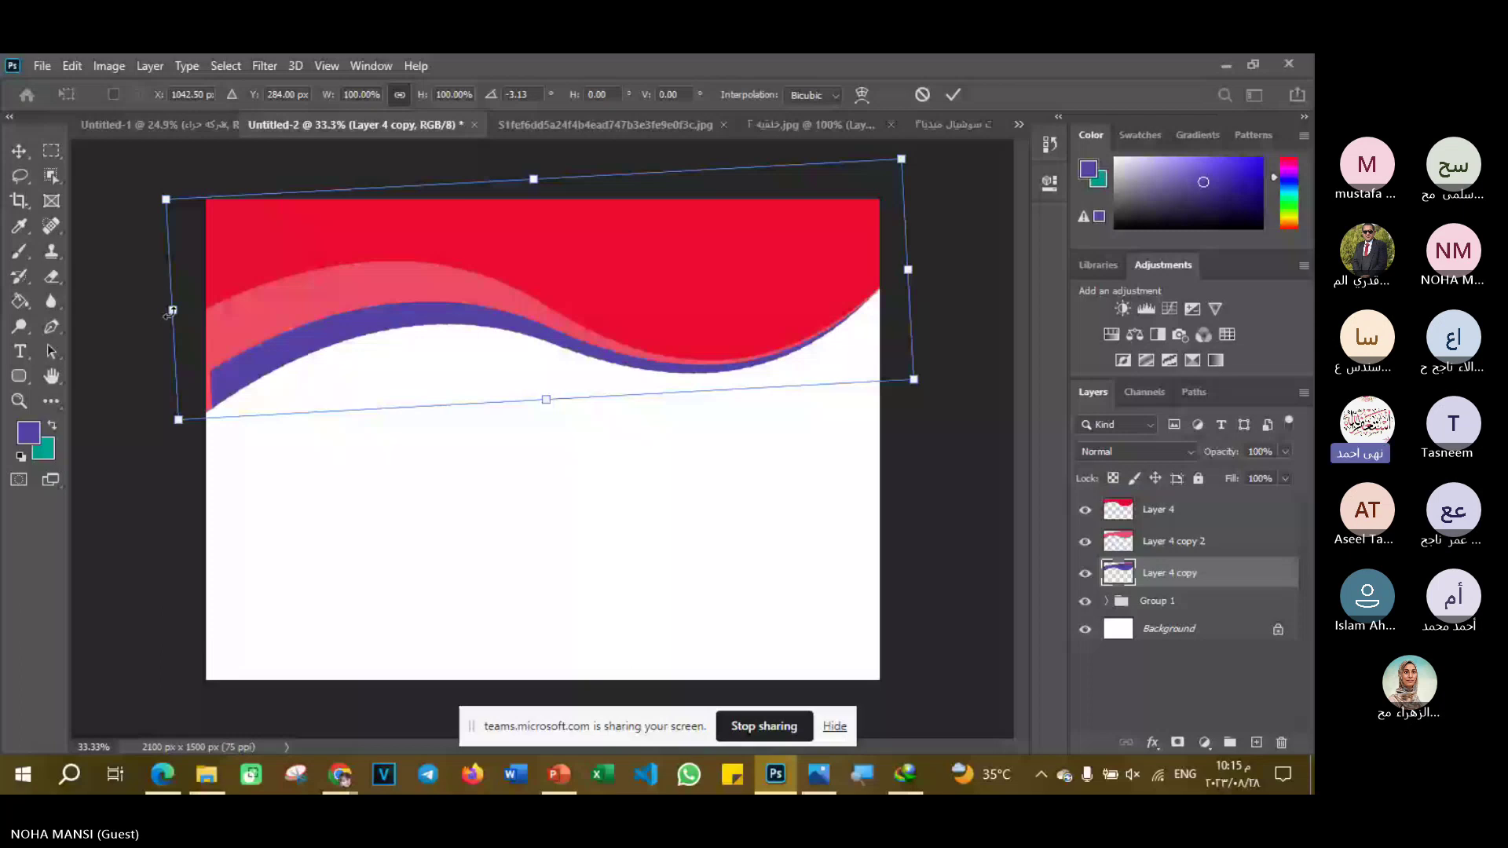
{"action": "left_click_drag", "start_coordinate": [171, 312], "coordinate": [114, 313]}
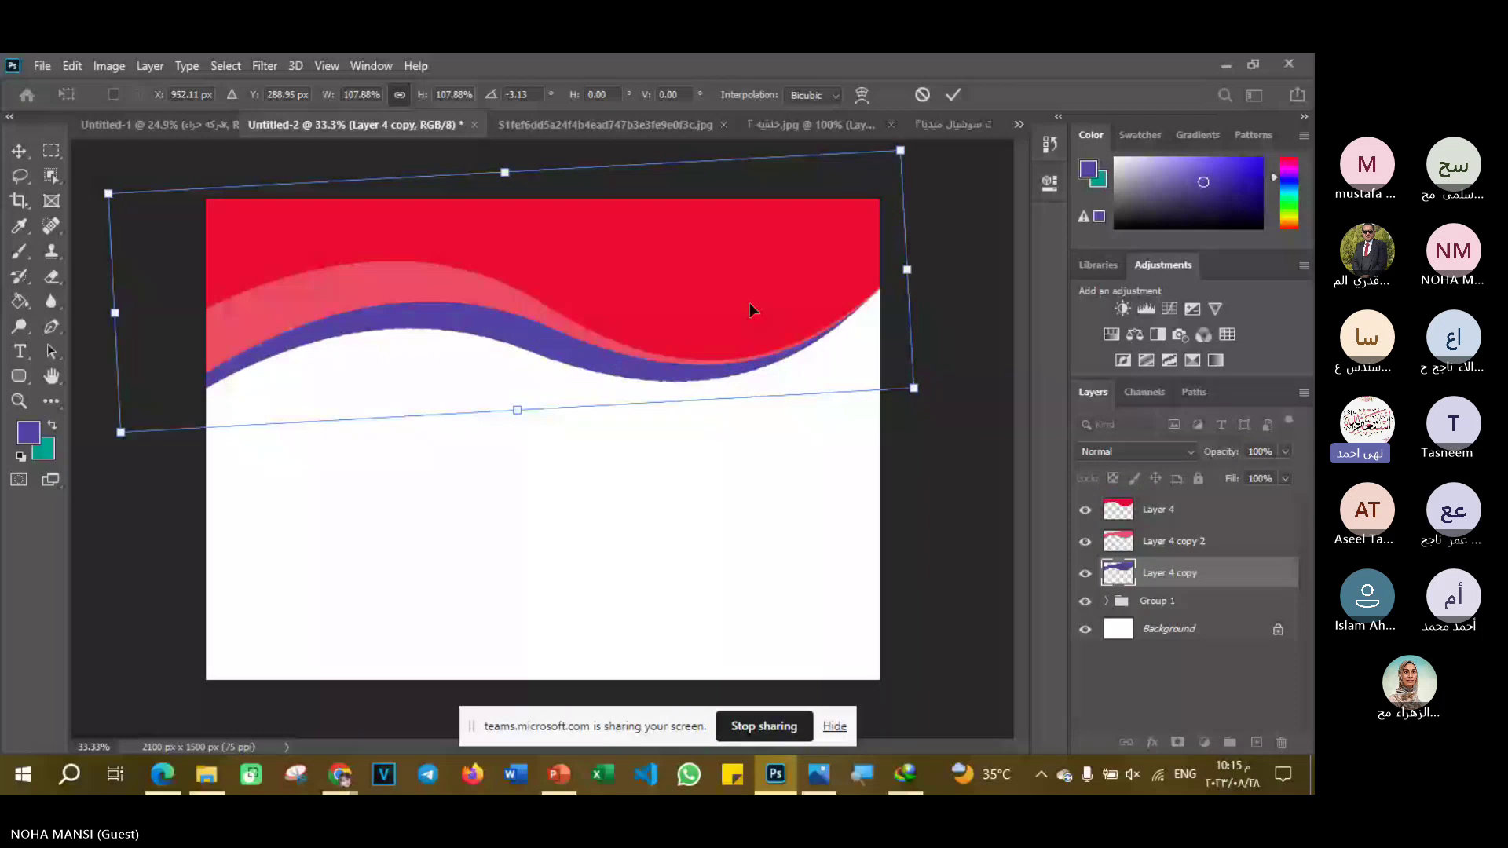
{"action": "left_click_drag", "start_coordinate": [750, 303], "coordinate": [692, 291]}
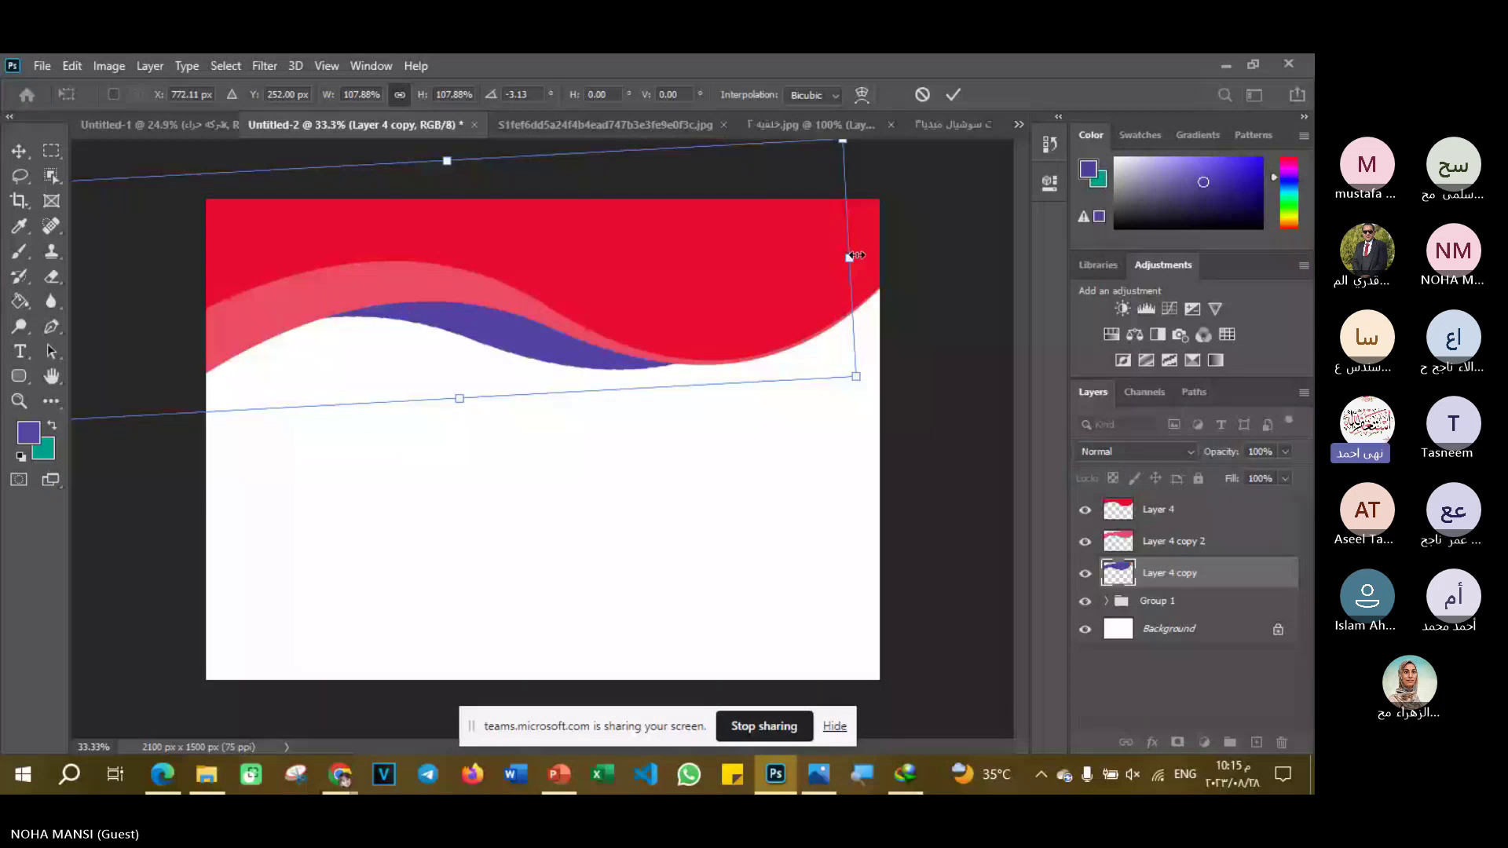
{"action": "key", "text": "Return"}
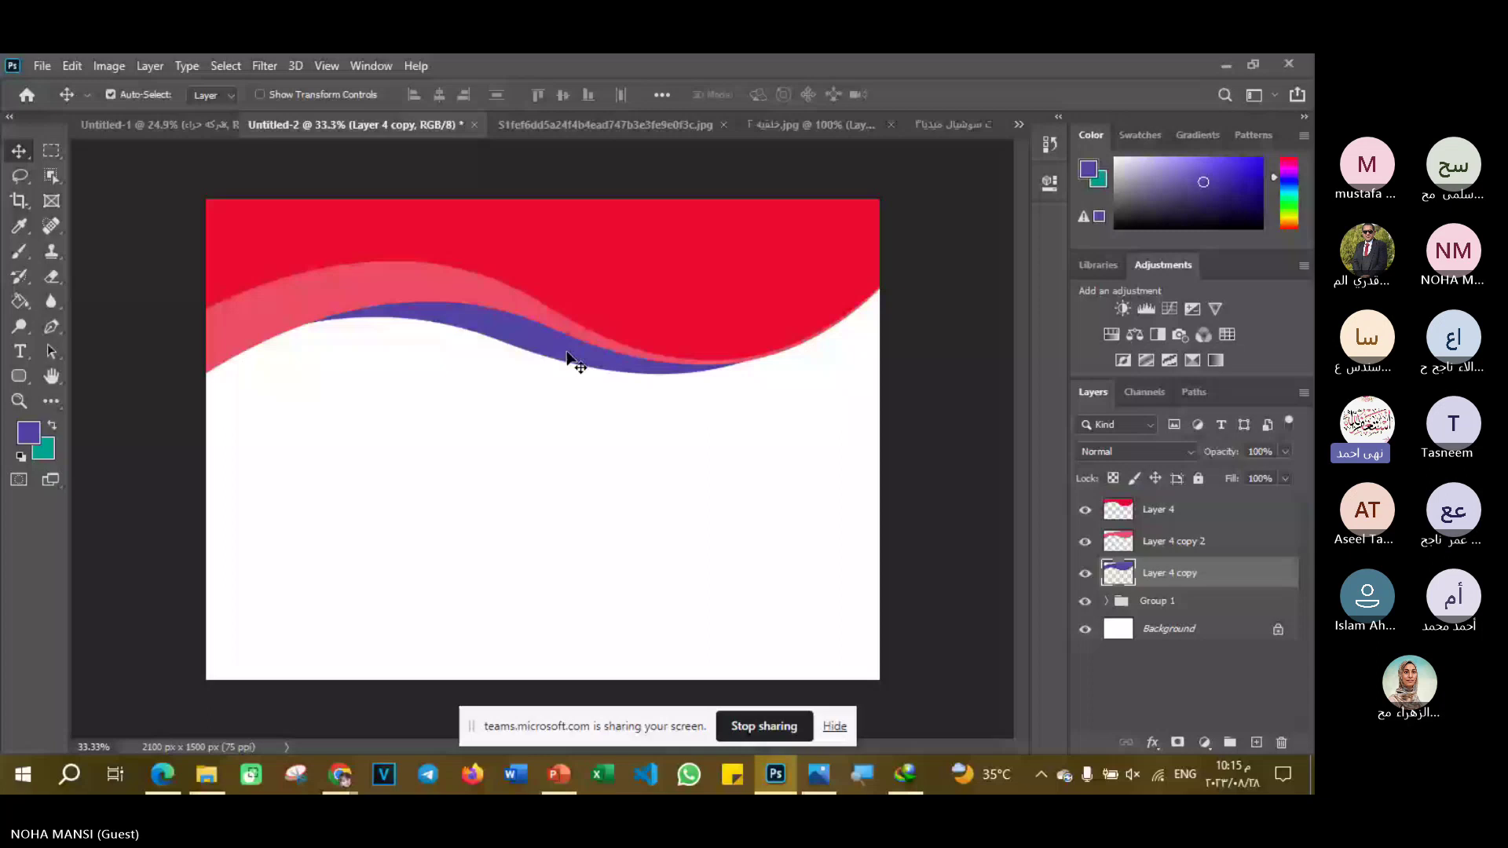
{"action": "key", "text": "ctrl+j"}
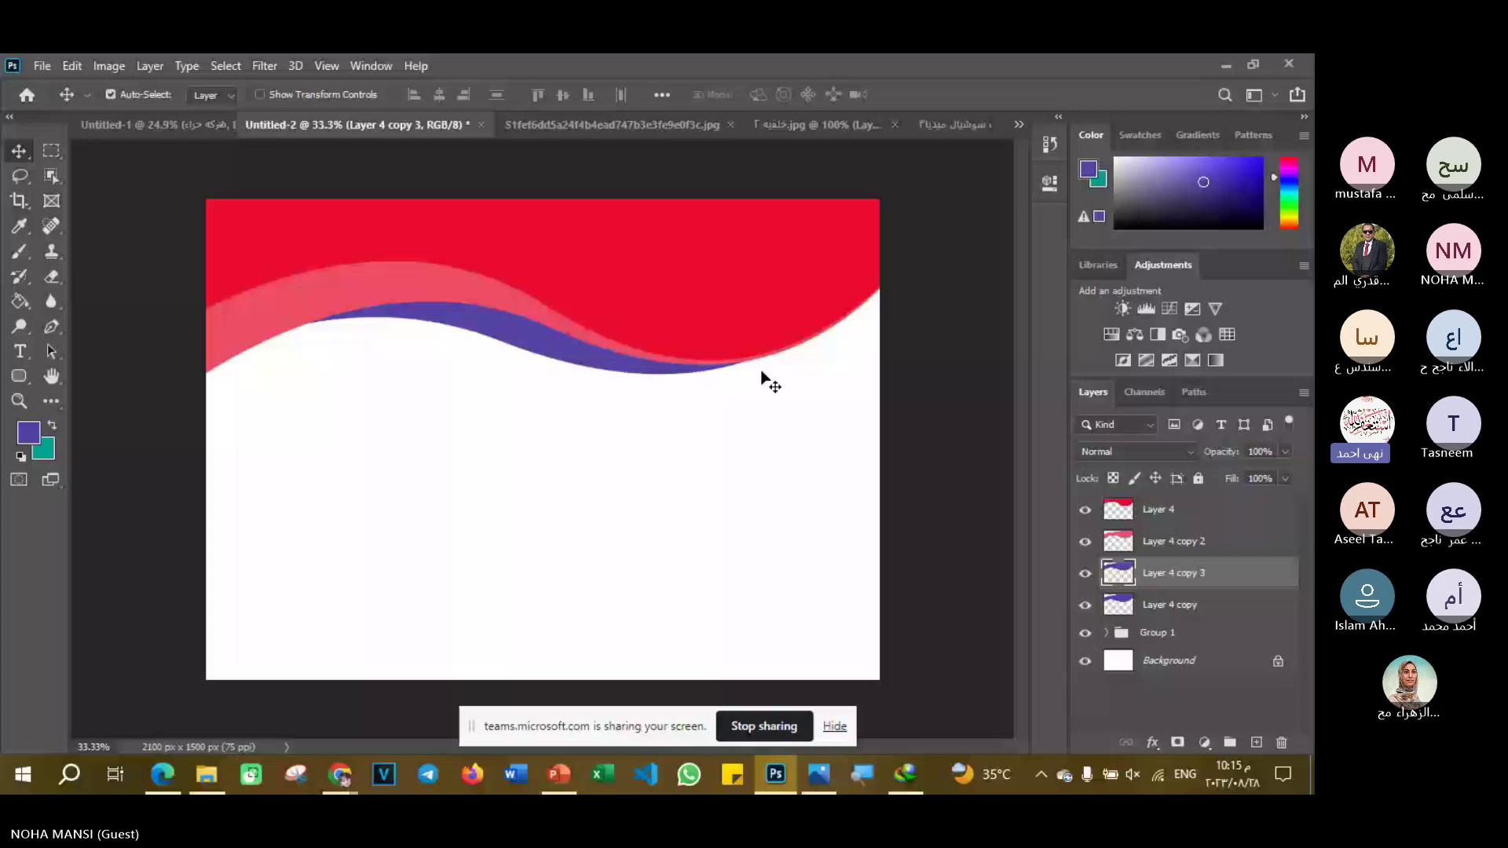
- Flip the wave copy horizontally and move it down, then delete Layer 4 copy 3
{"action": "key", "text": "ctrl+t"}
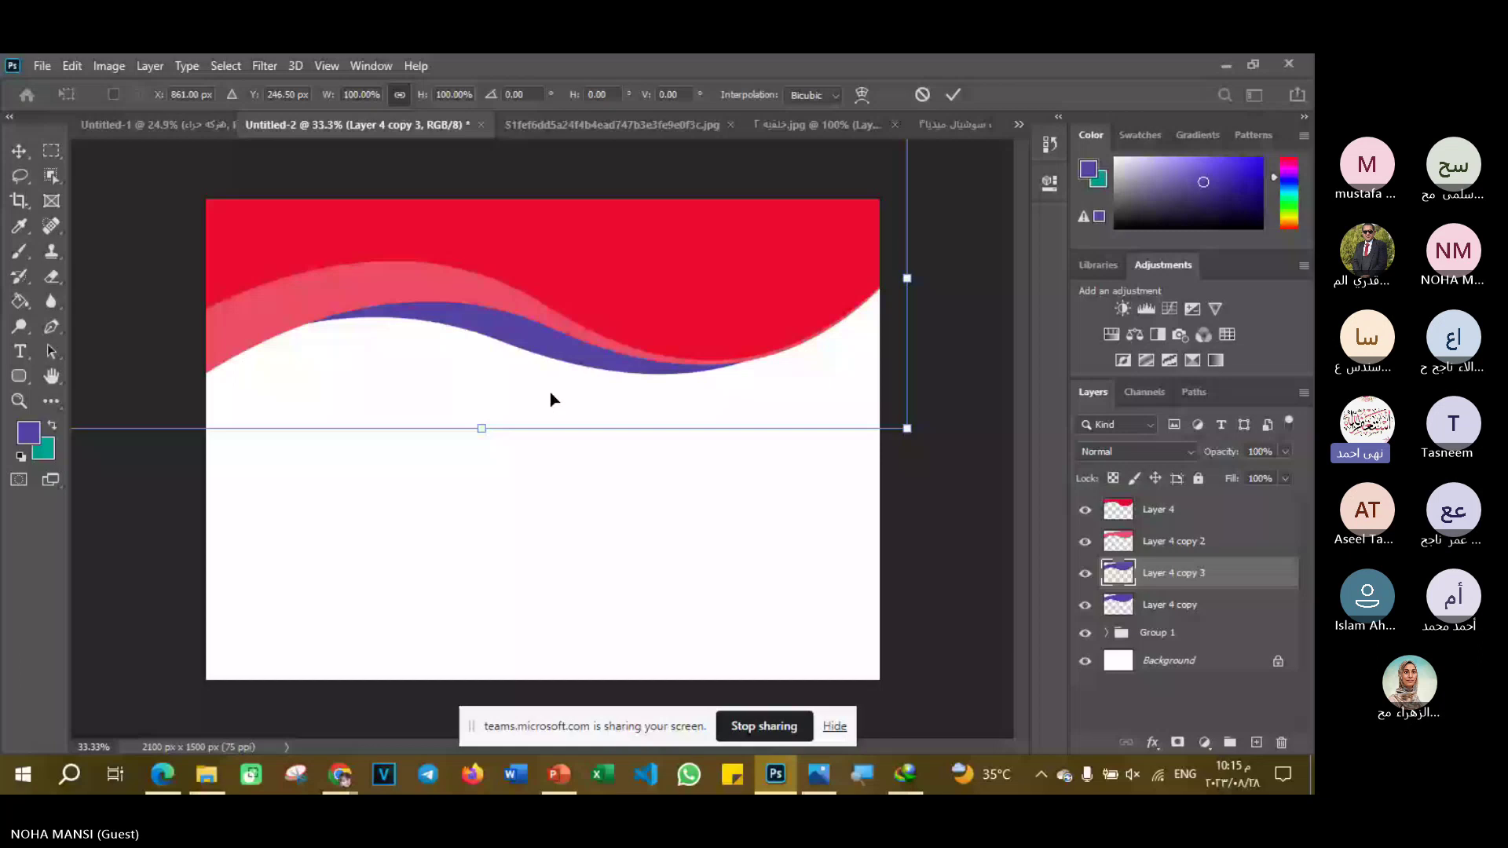
{"action": "left_click", "coordinate": [622, 720]}
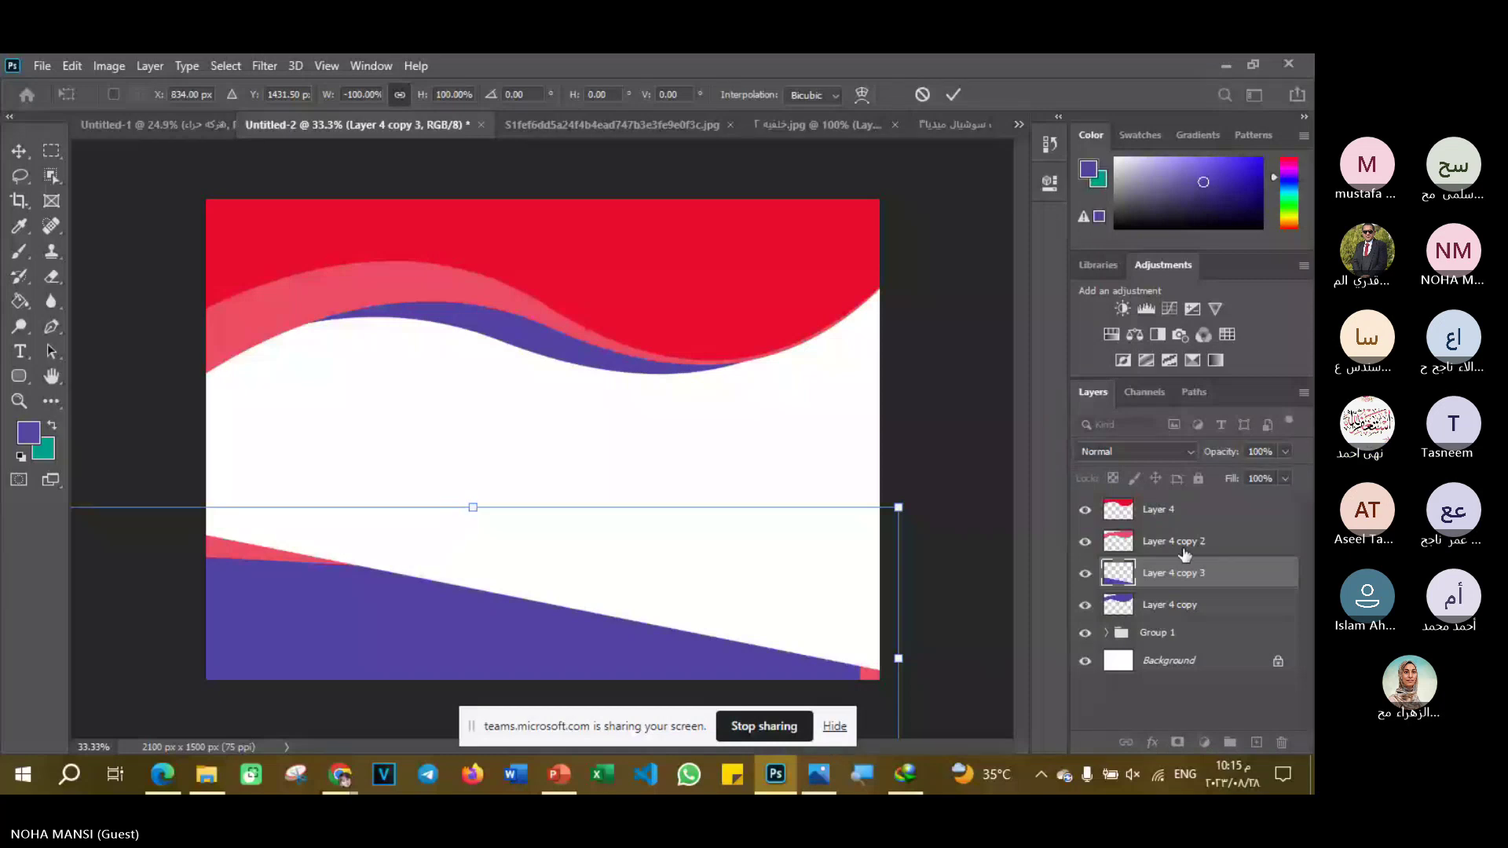
{"action": "mouse_move", "coordinate": [774, 681]}
{"action": "left_mouse_down"}
{"action": "mouse_move", "coordinate": [768, 552]}
{"action": "mouse_move", "coordinate": [857, 615]}
{"action": "mouse_move", "coordinate": [774, 602]}
{"action": "left_mouse_up"}
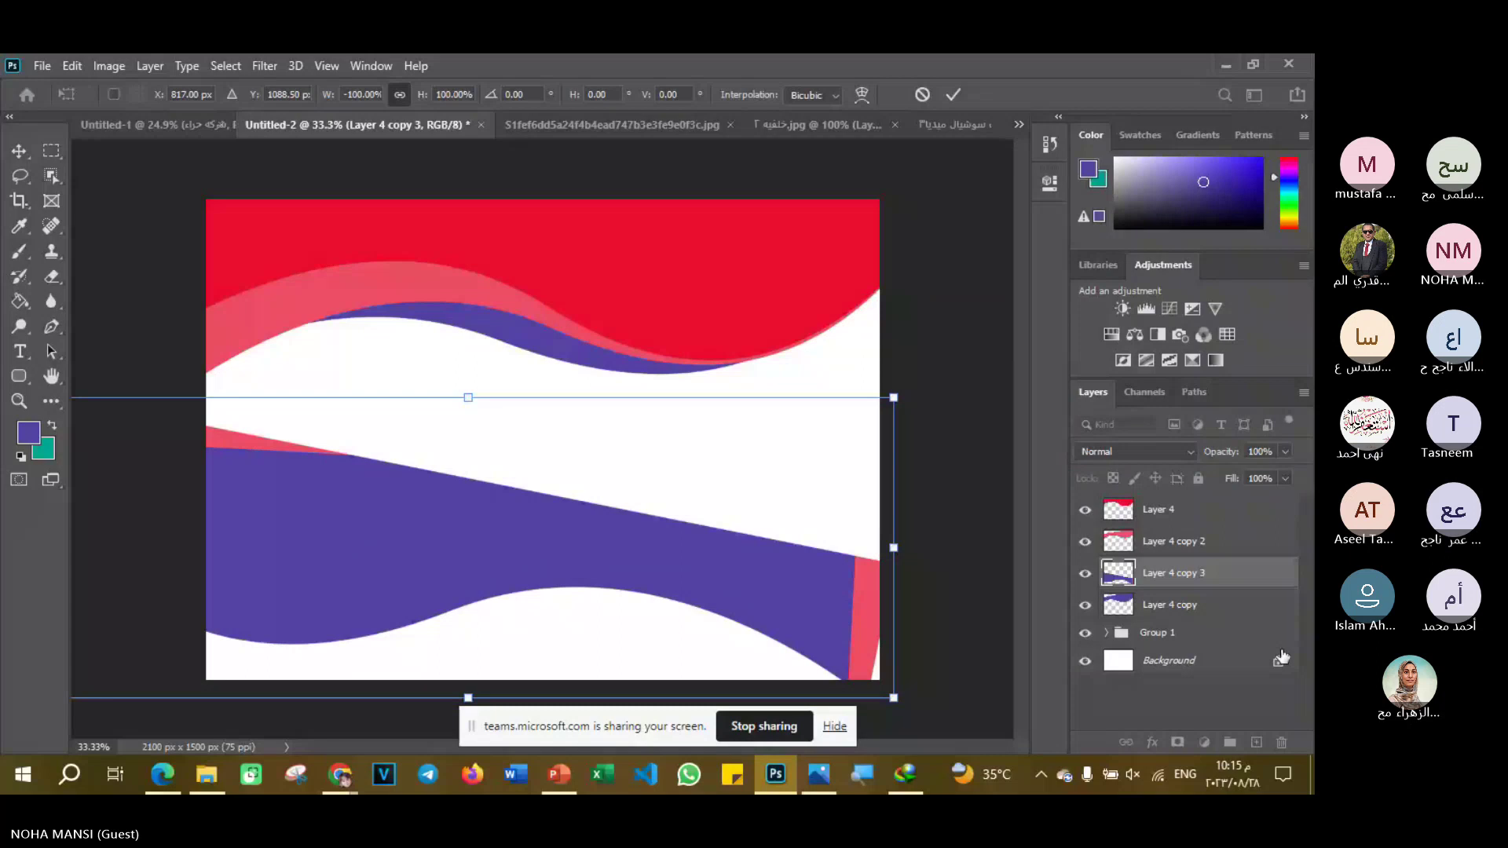
{"action": "left_click", "coordinate": [952, 95]}
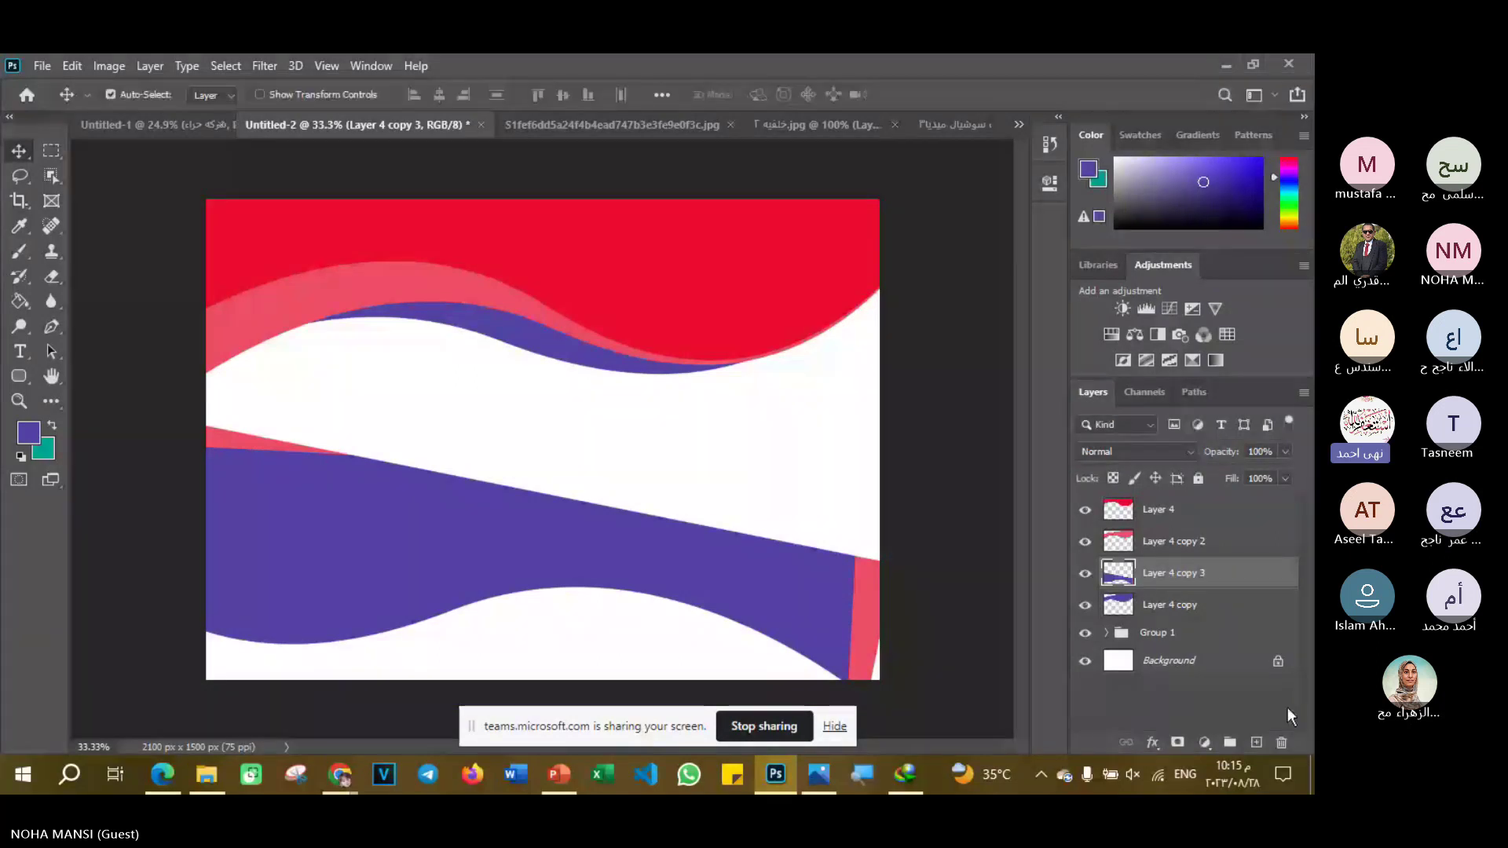
{"action": "left_click", "coordinate": [1282, 743]}
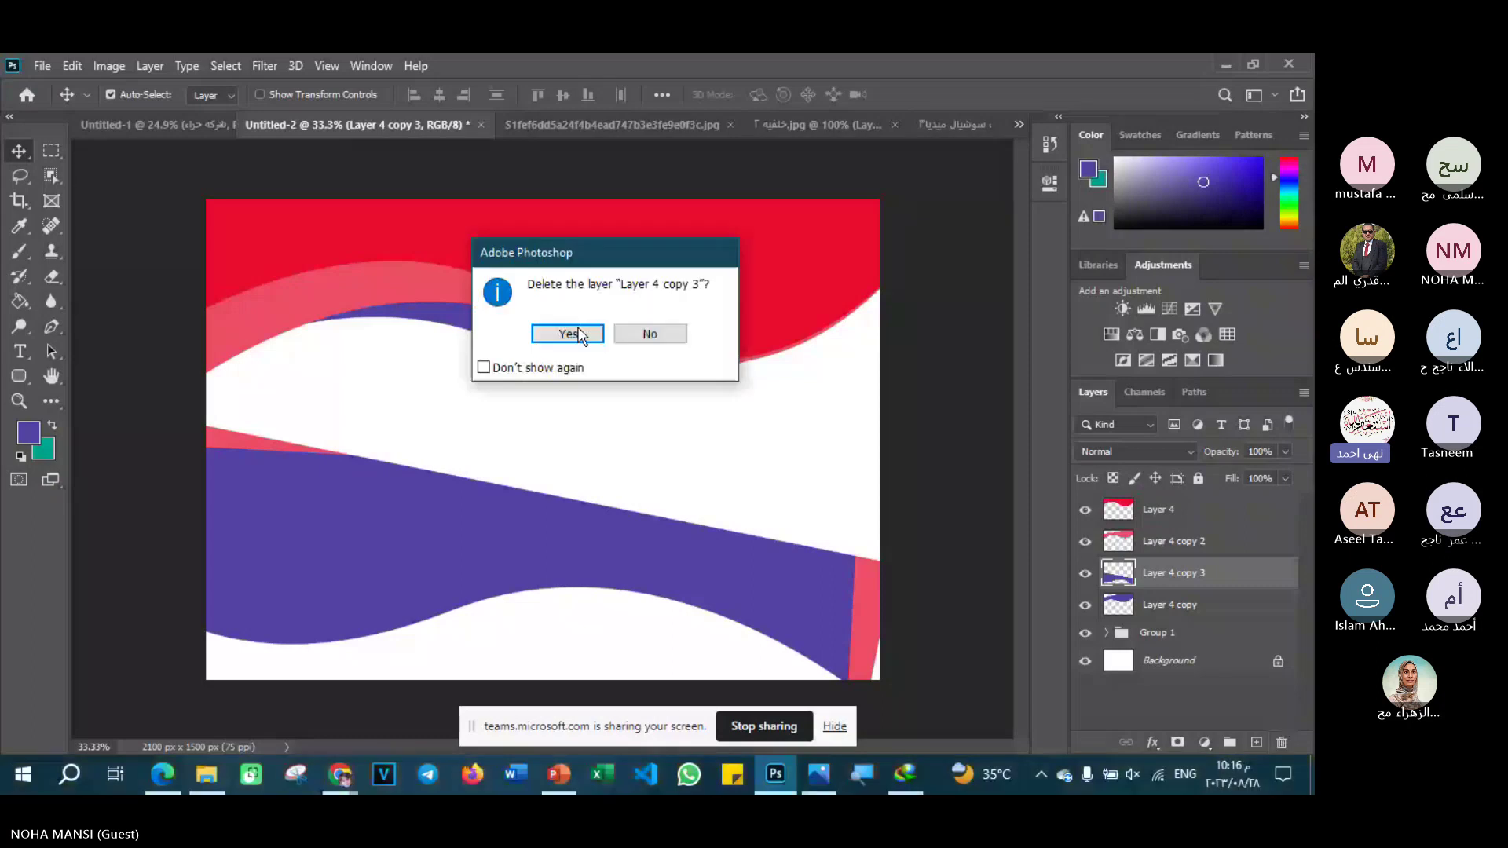
{"action": "left_click", "coordinate": [579, 334]}
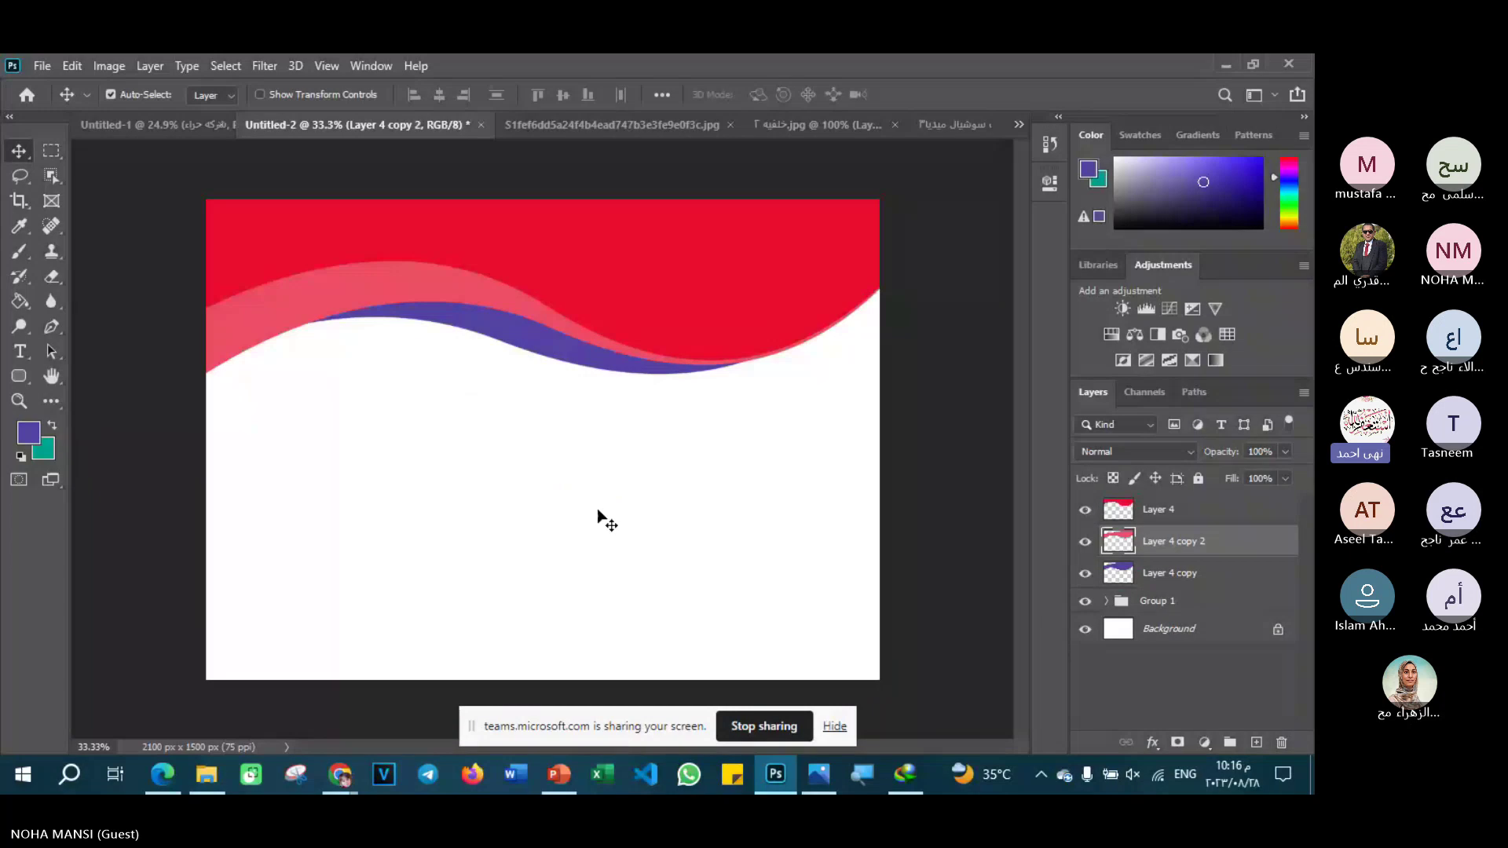
- Duplicate Layer 4 copy as a new Layer 4 copy 2
{"action": "left_click", "coordinate": [1226, 577]}
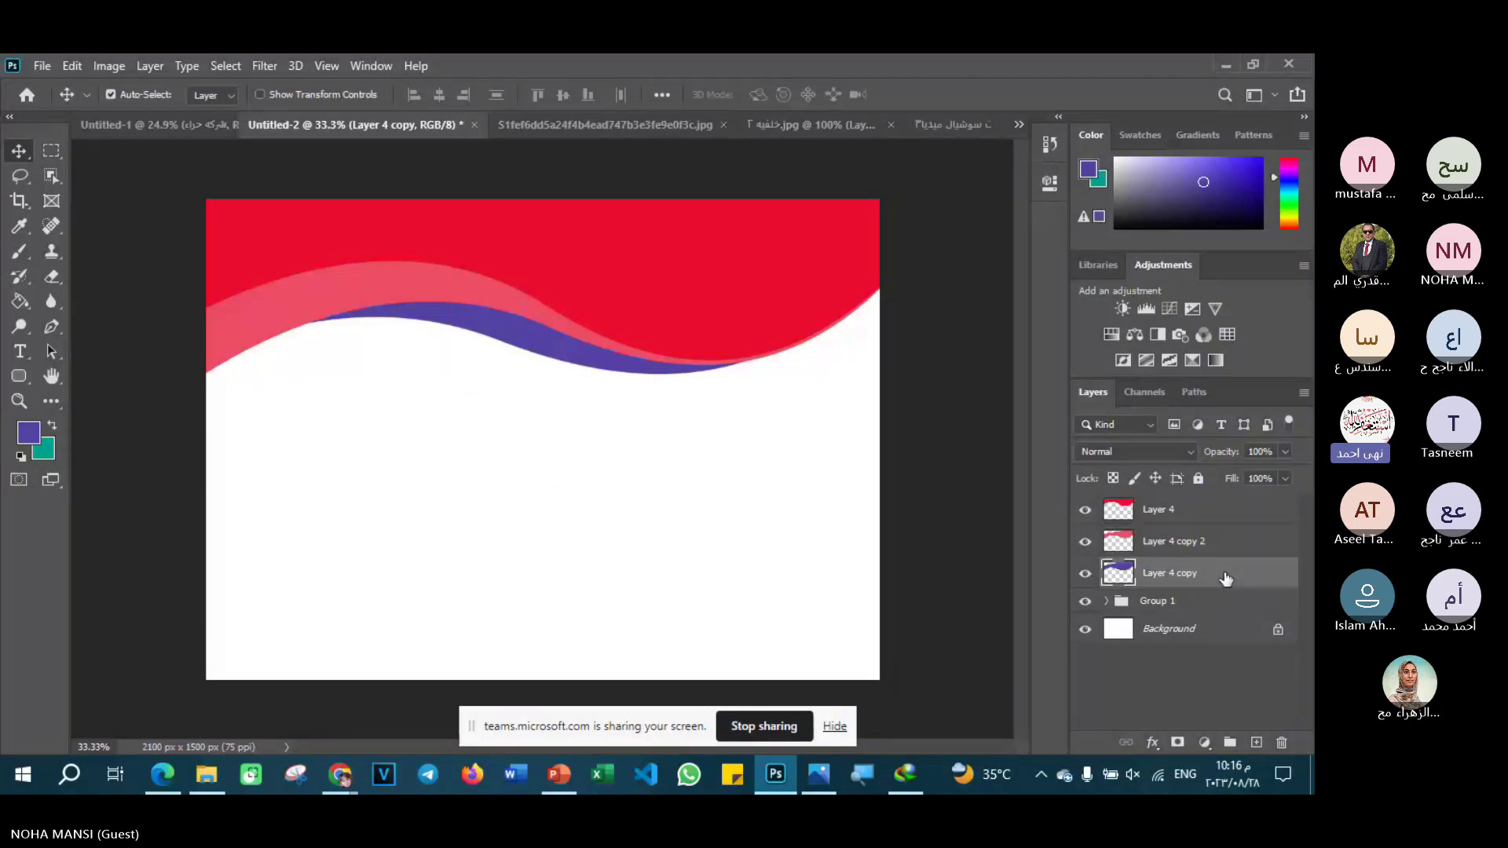
{"action": "right_click", "coordinate": [1226, 577]}
{"action": "left_click", "coordinate": [1055, 157]}
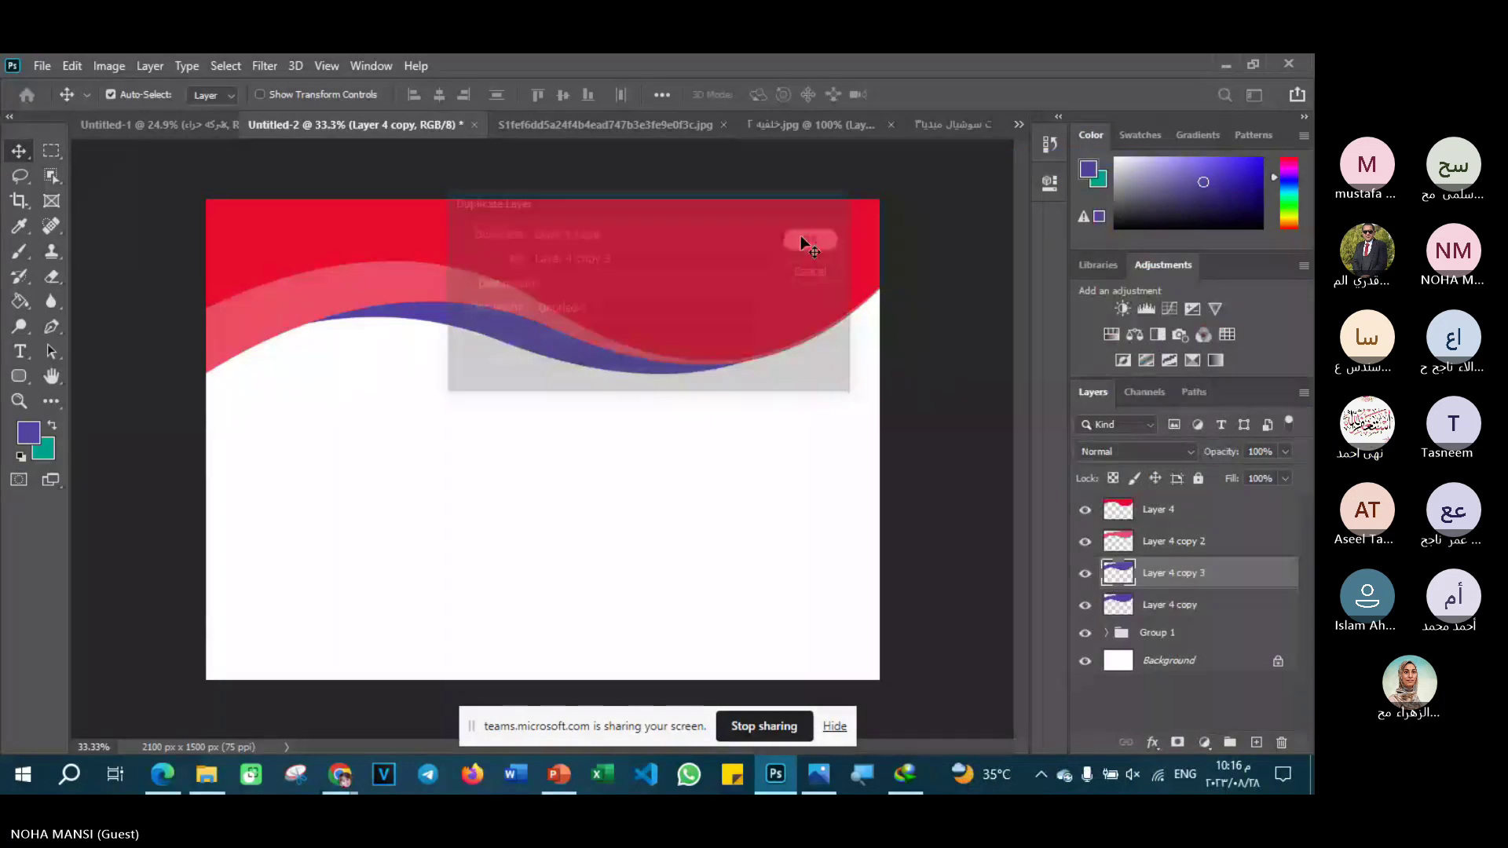
{"action": "left_click", "coordinate": [803, 240]}
{"action": "left_click", "coordinate": [1234, 606]}
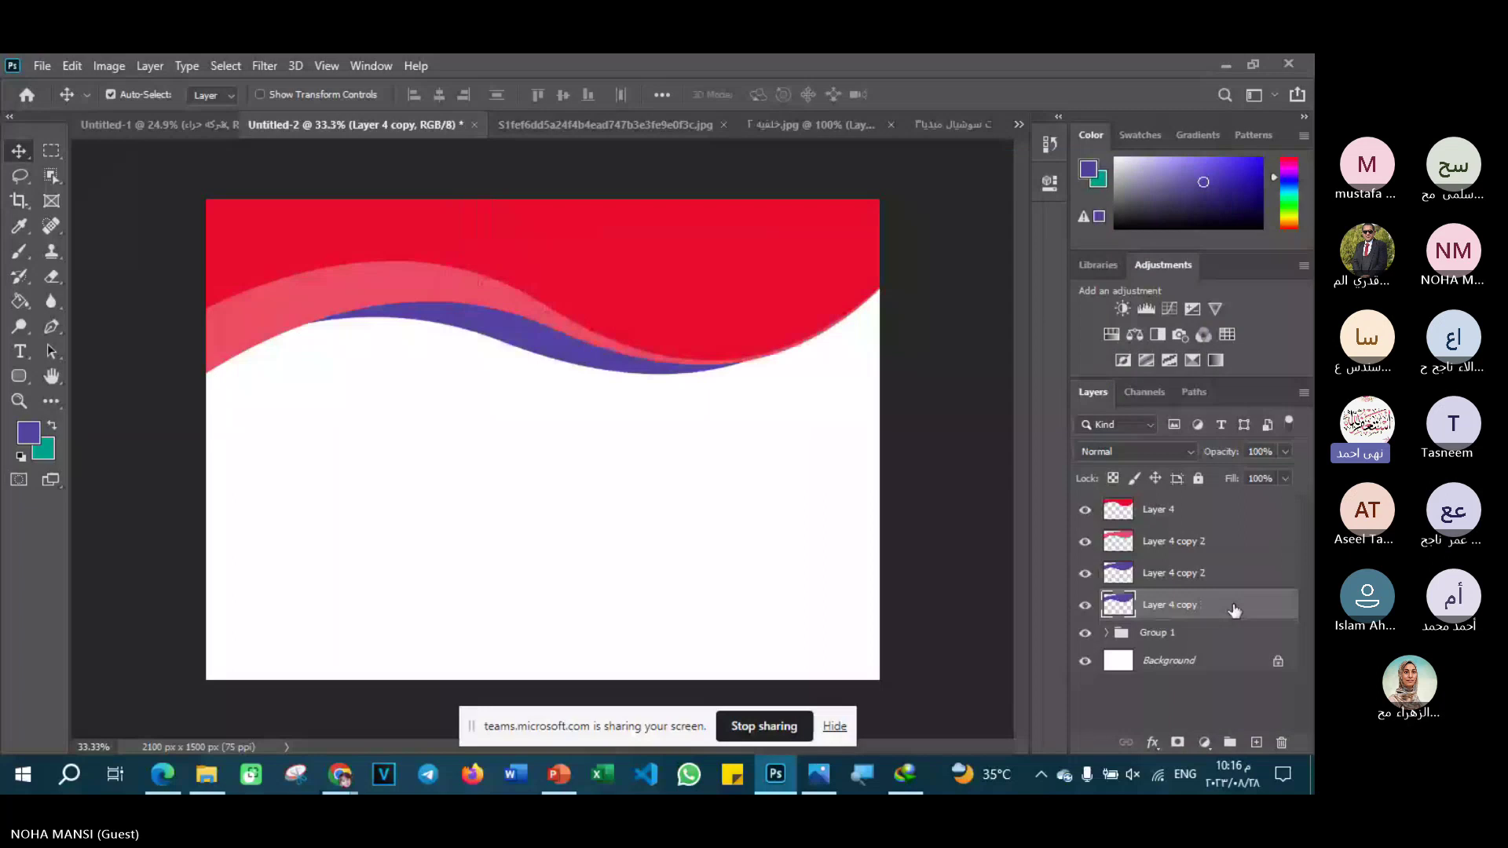
- Move the purple wave to the card's bottom, rotated about 177° and scaled about 104%
{"action": "key", "text": "shift+Down"}
{"action": "key", "text": "shift+Down"}
{"action": "key", "text": "shift+Down"}
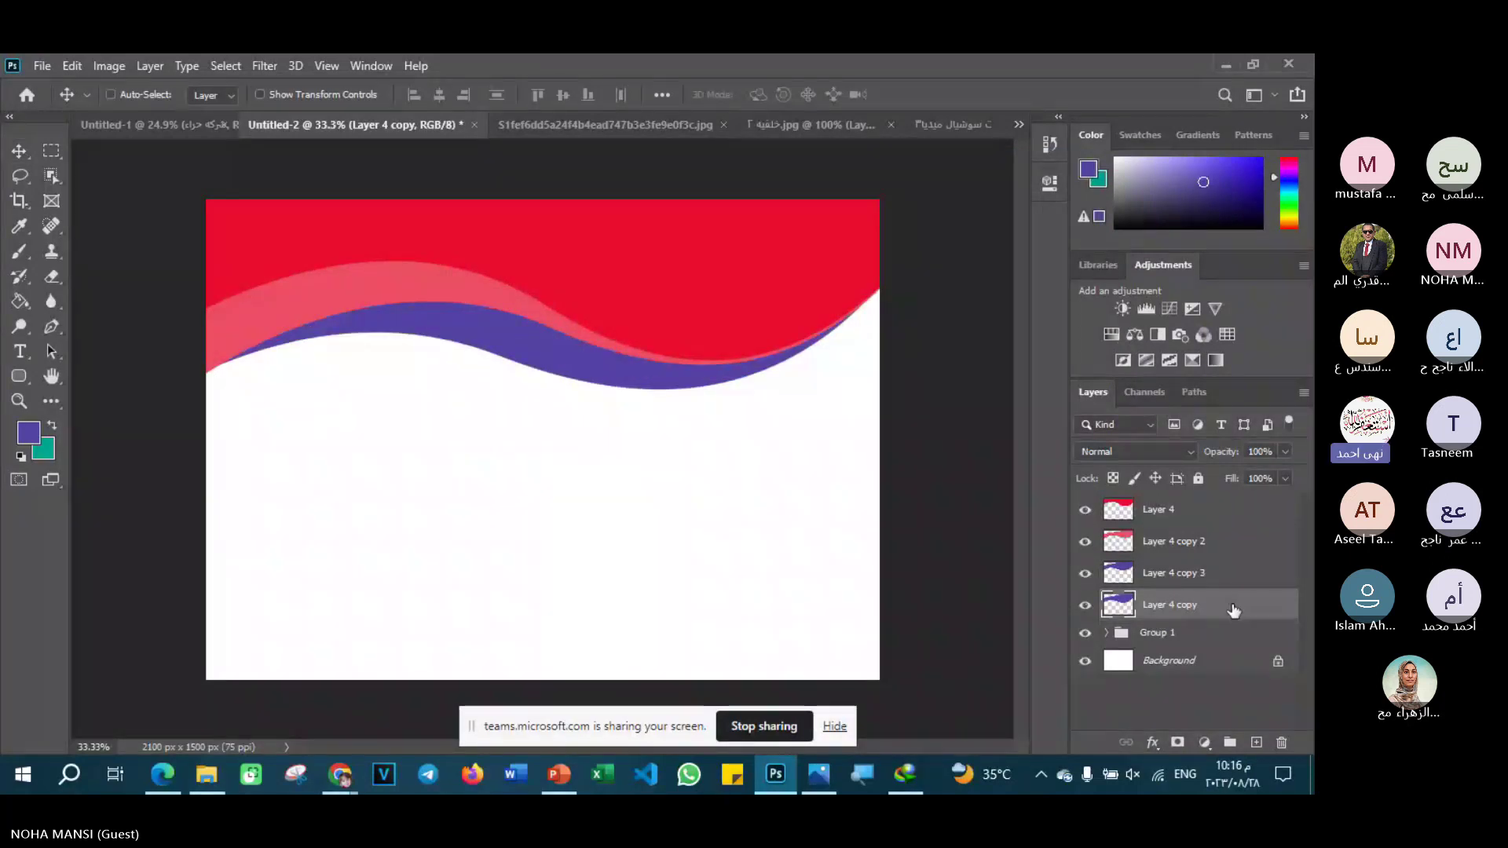
{"action": "key", "text": "ctrl+t"}
{"action": "left_click_drag", "start_coordinate": [580, 403], "coordinate": [581, 569]}
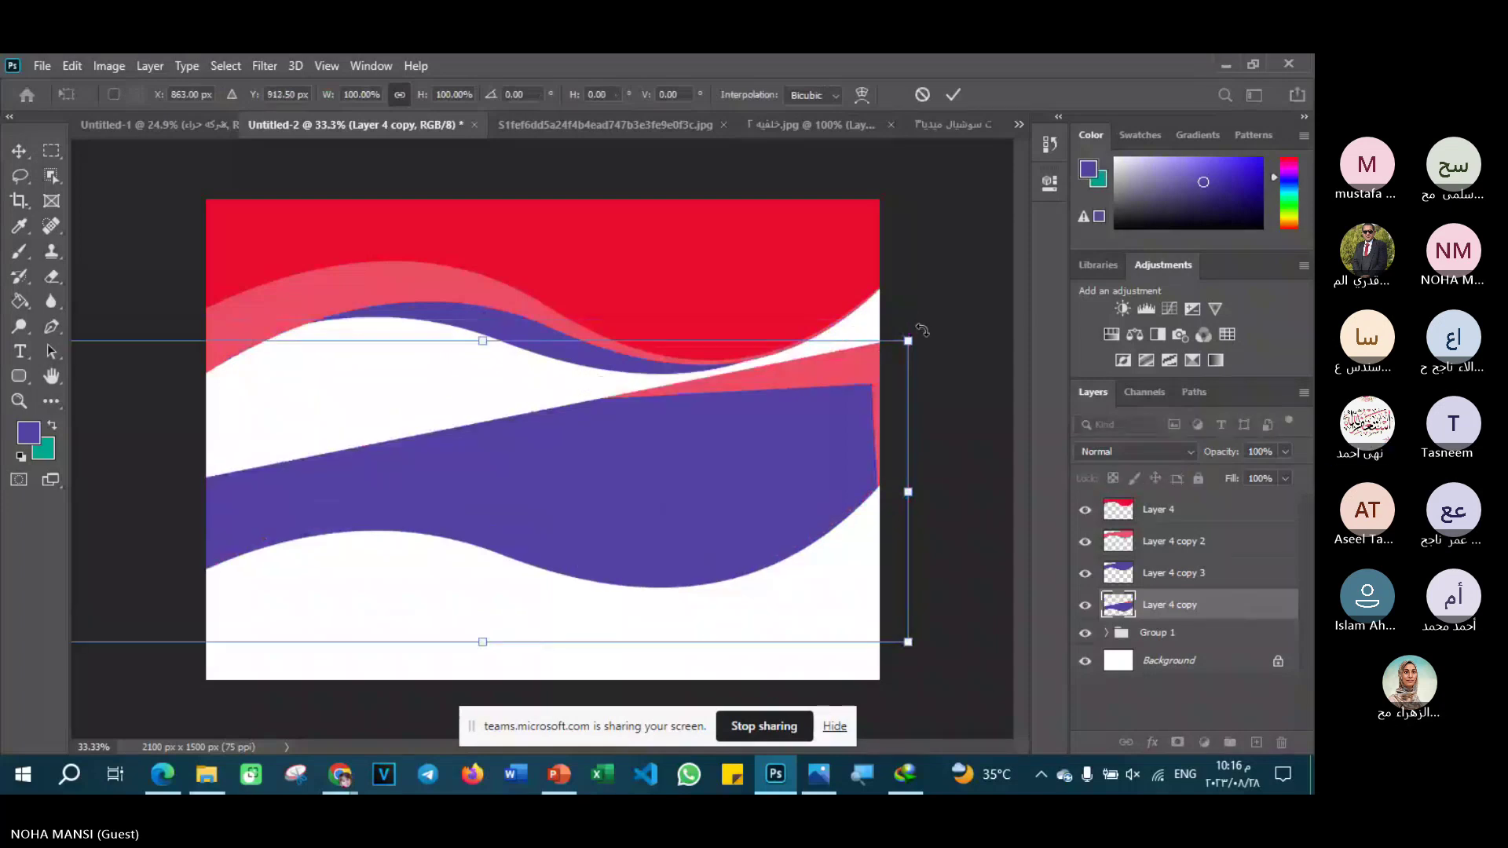
{"action": "mouse_move", "coordinate": [922, 330]}
{"action": "left_mouse_down"}
{"action": "mouse_move", "coordinate": [131, 386]}
{"action": "mouse_move", "coordinate": [82, 643]}
{"action": "left_mouse_up"}
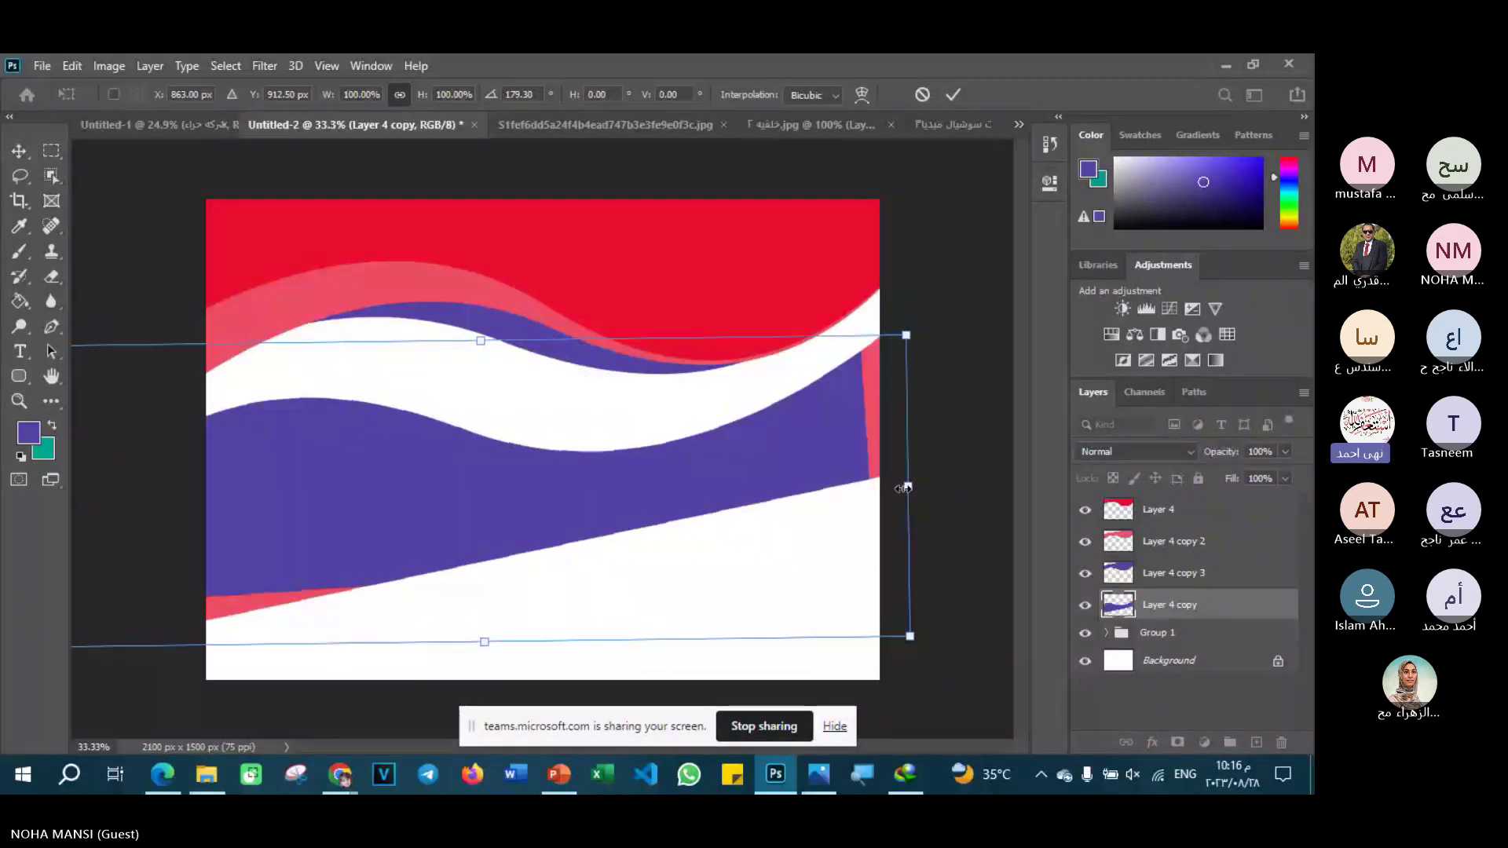
{"action": "left_click_drag", "start_coordinate": [903, 488], "coordinate": [742, 708]}
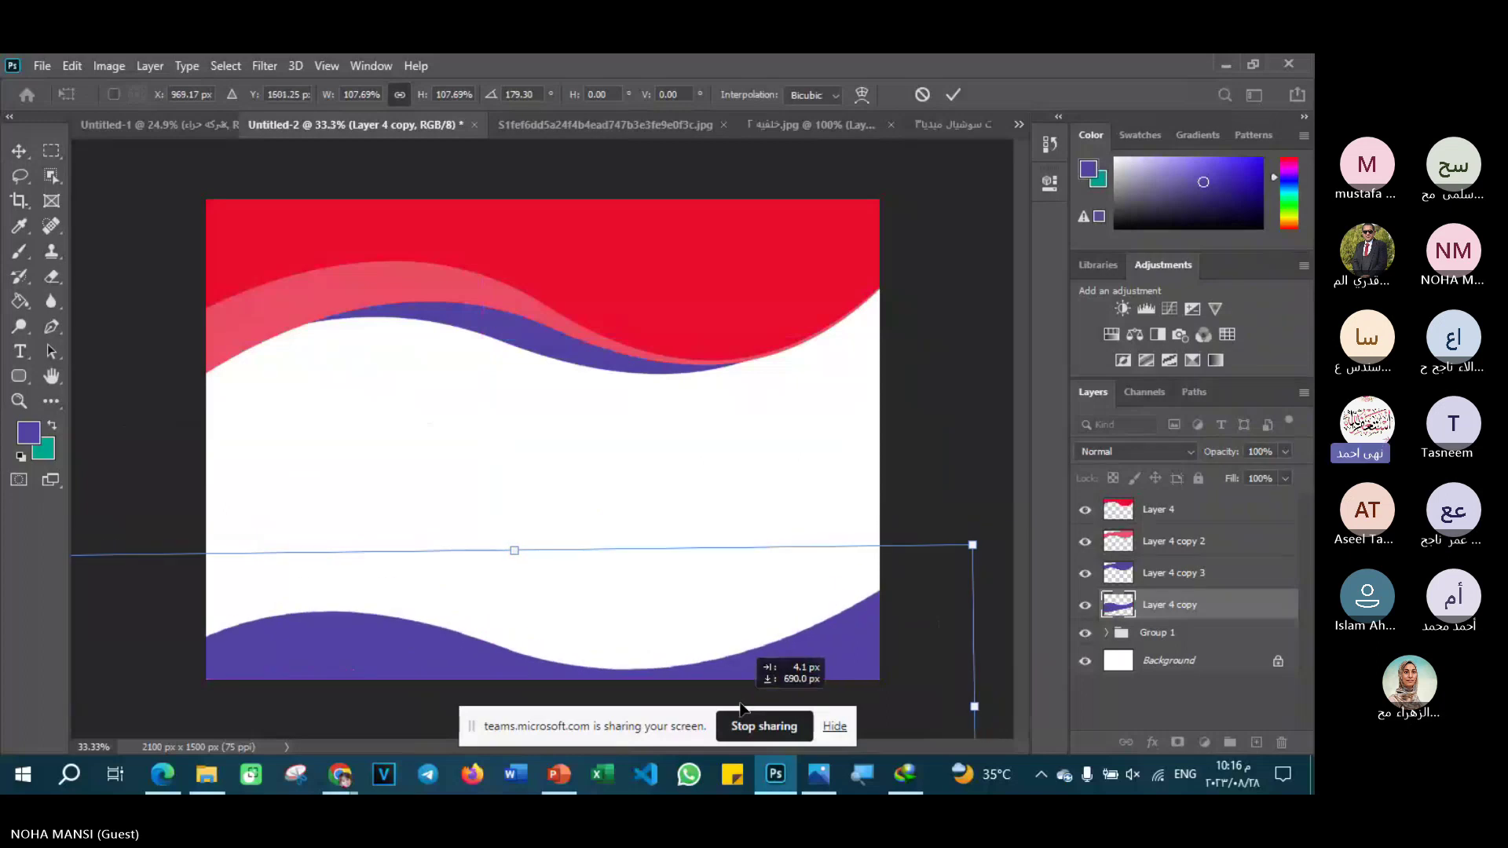
{"action": "mouse_move", "coordinate": [839, 645]}
{"action": "left_mouse_down"}
{"action": "mouse_move", "coordinate": [837, 660]}
{"action": "mouse_move", "coordinate": [828, 633]}
{"action": "left_mouse_up"}
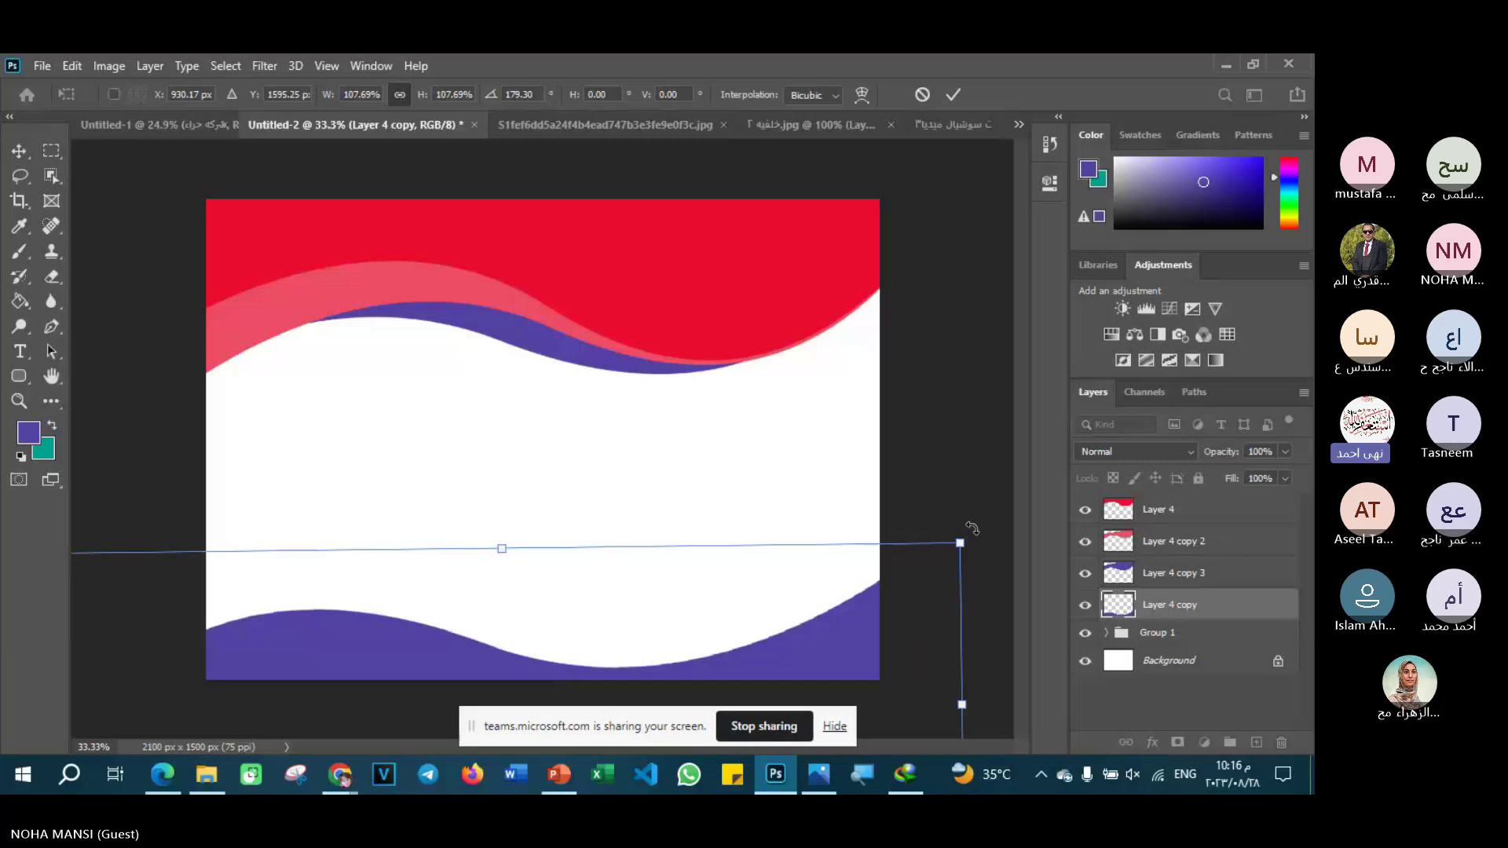
{"action": "left_click_drag", "start_coordinate": [973, 529], "coordinate": [973, 512]}
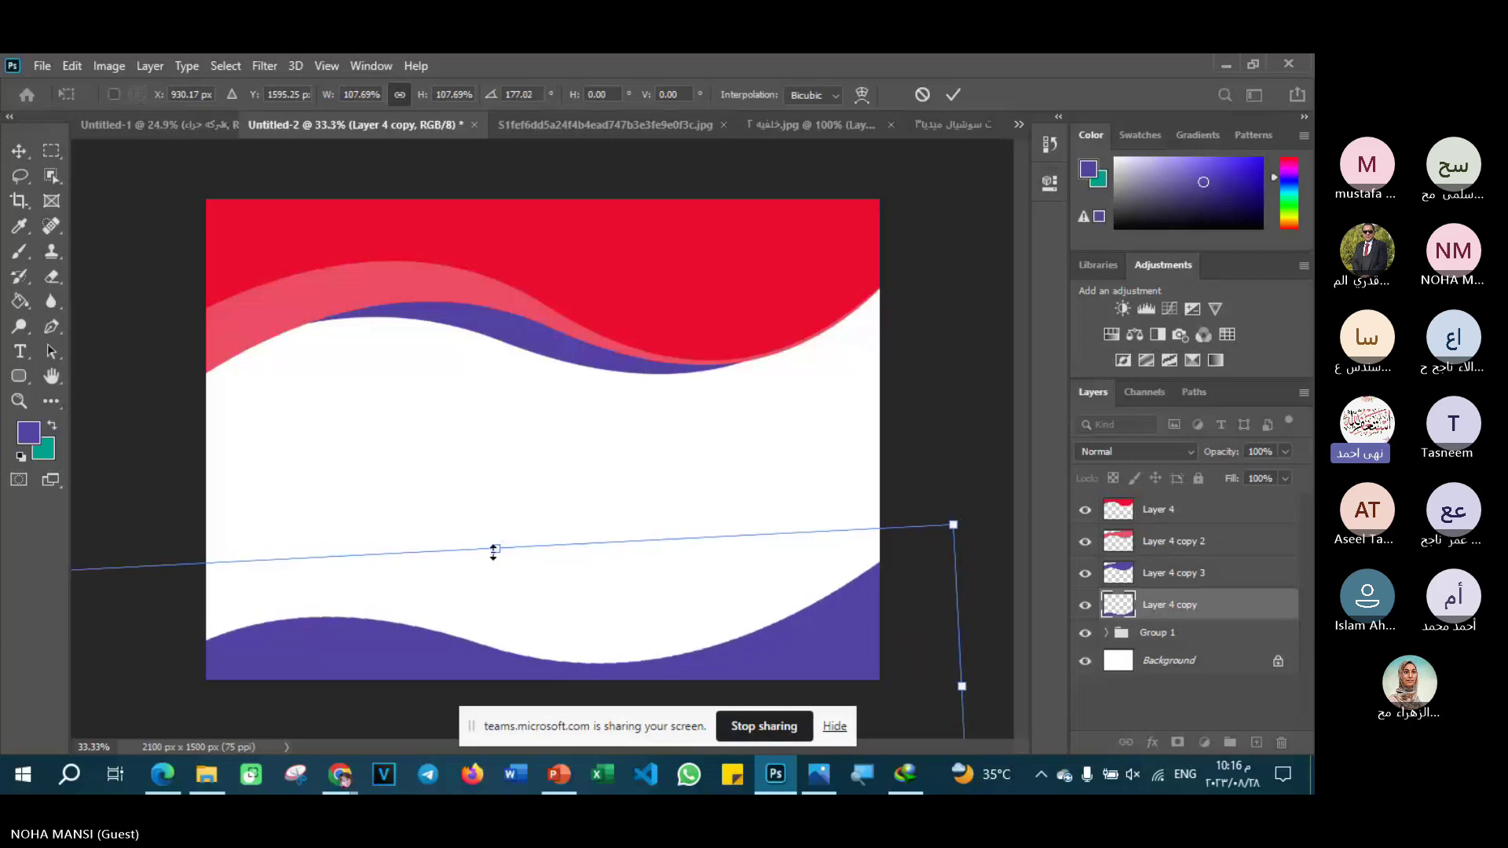
{"action": "left_click_drag", "start_coordinate": [494, 550], "coordinate": [496, 561]}
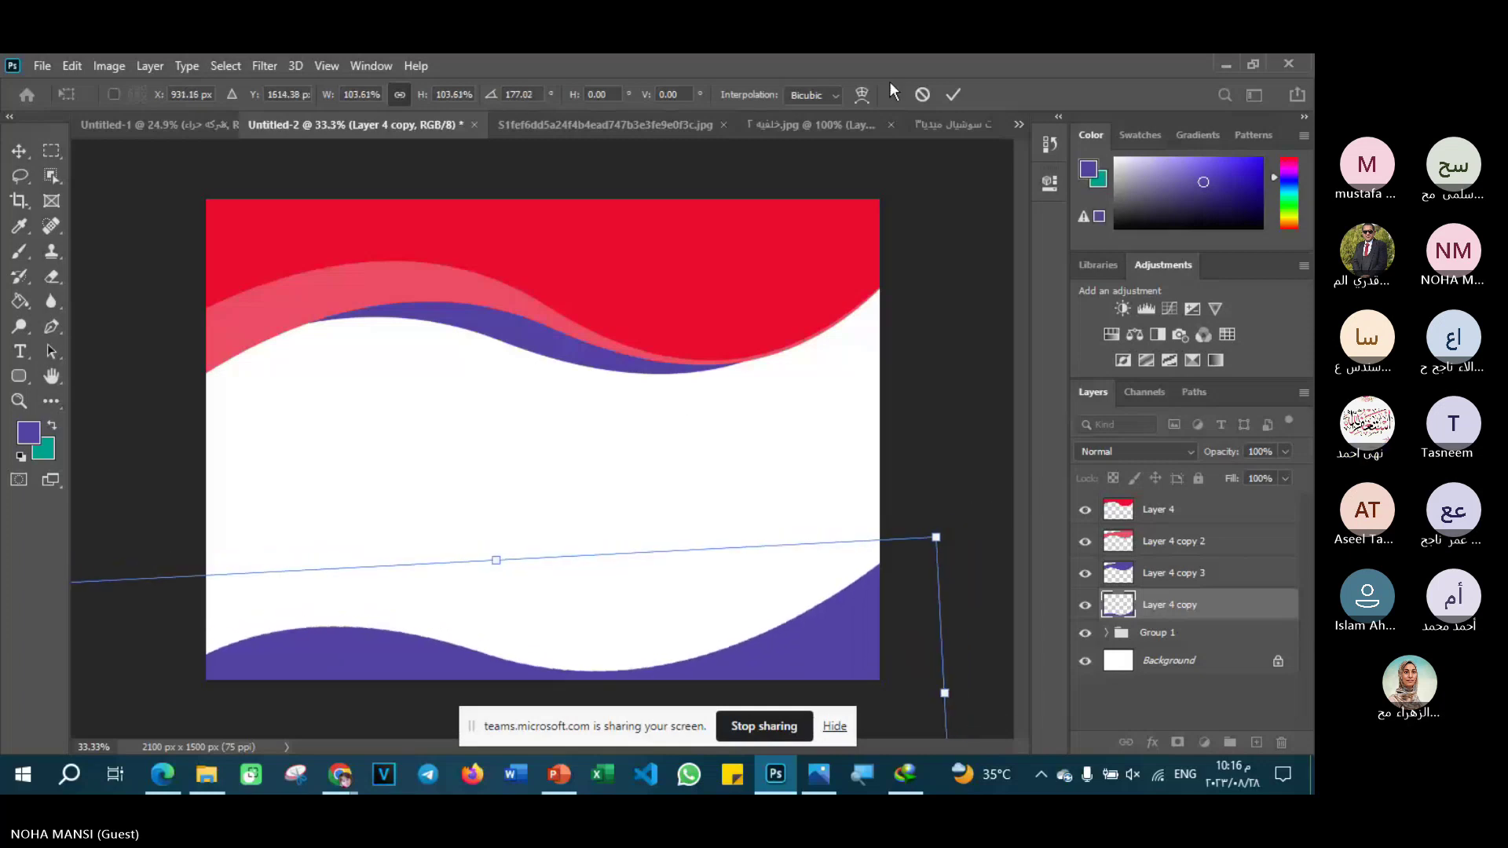
{"action": "left_click", "coordinate": [954, 96]}
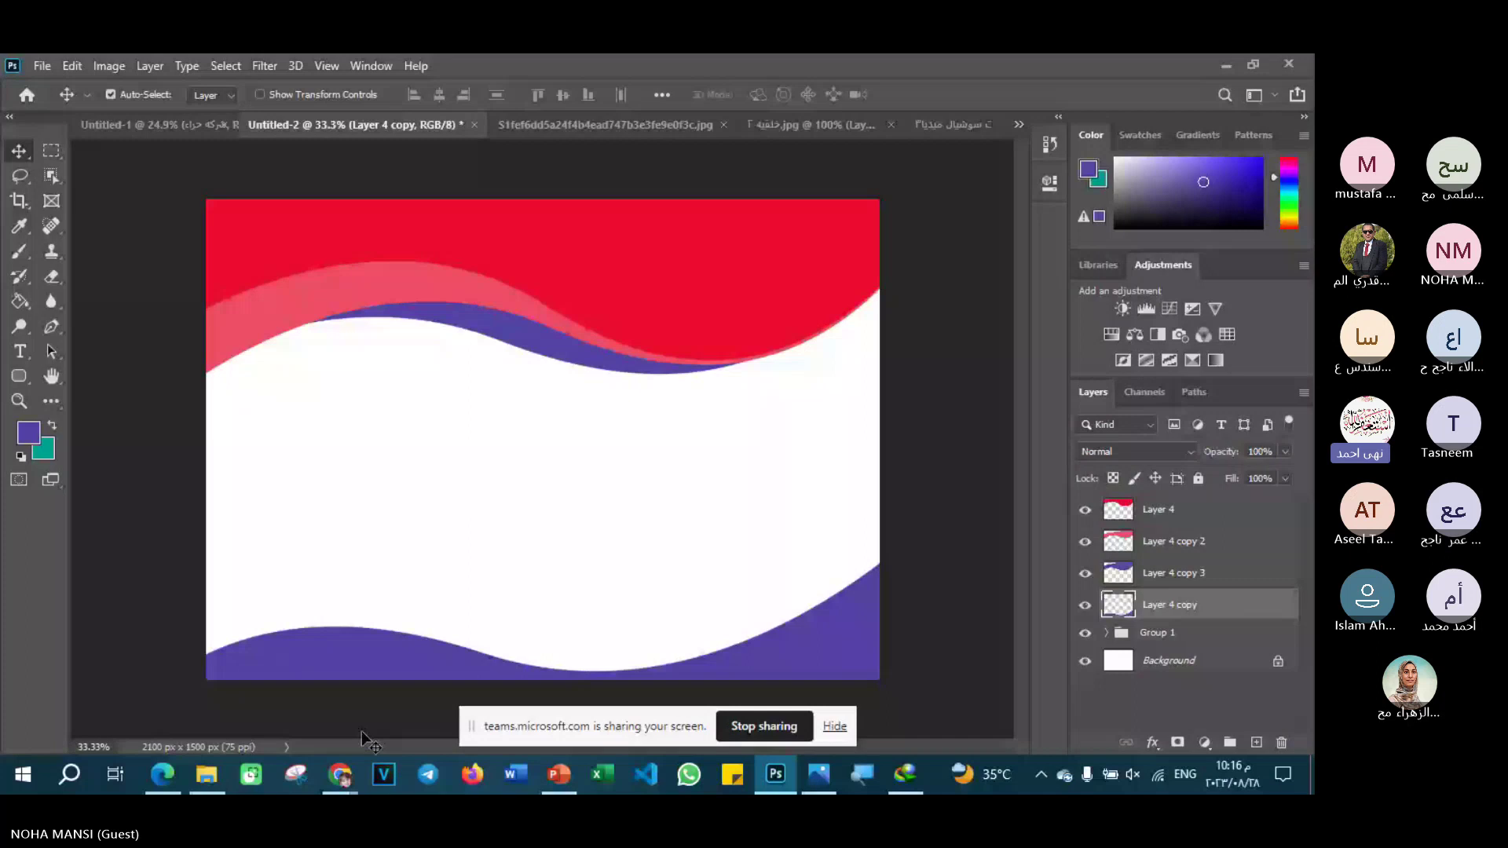
{"action": "mouse_move", "coordinate": [340, 774]}
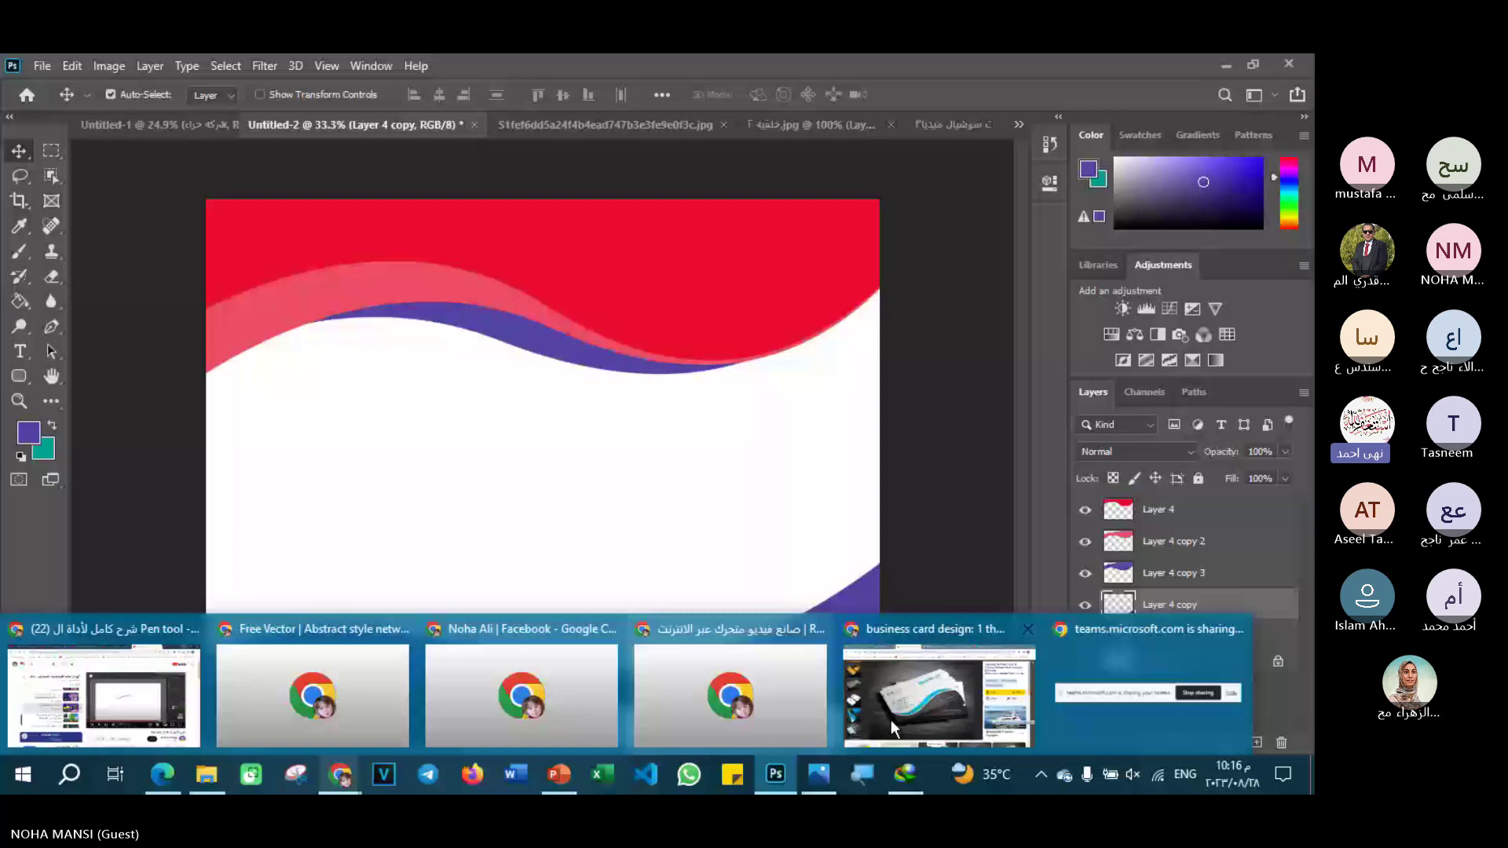
- View the white-and-blue wave business card reference, then return to Photoshop
{"action": "left_click", "coordinate": [891, 720]}
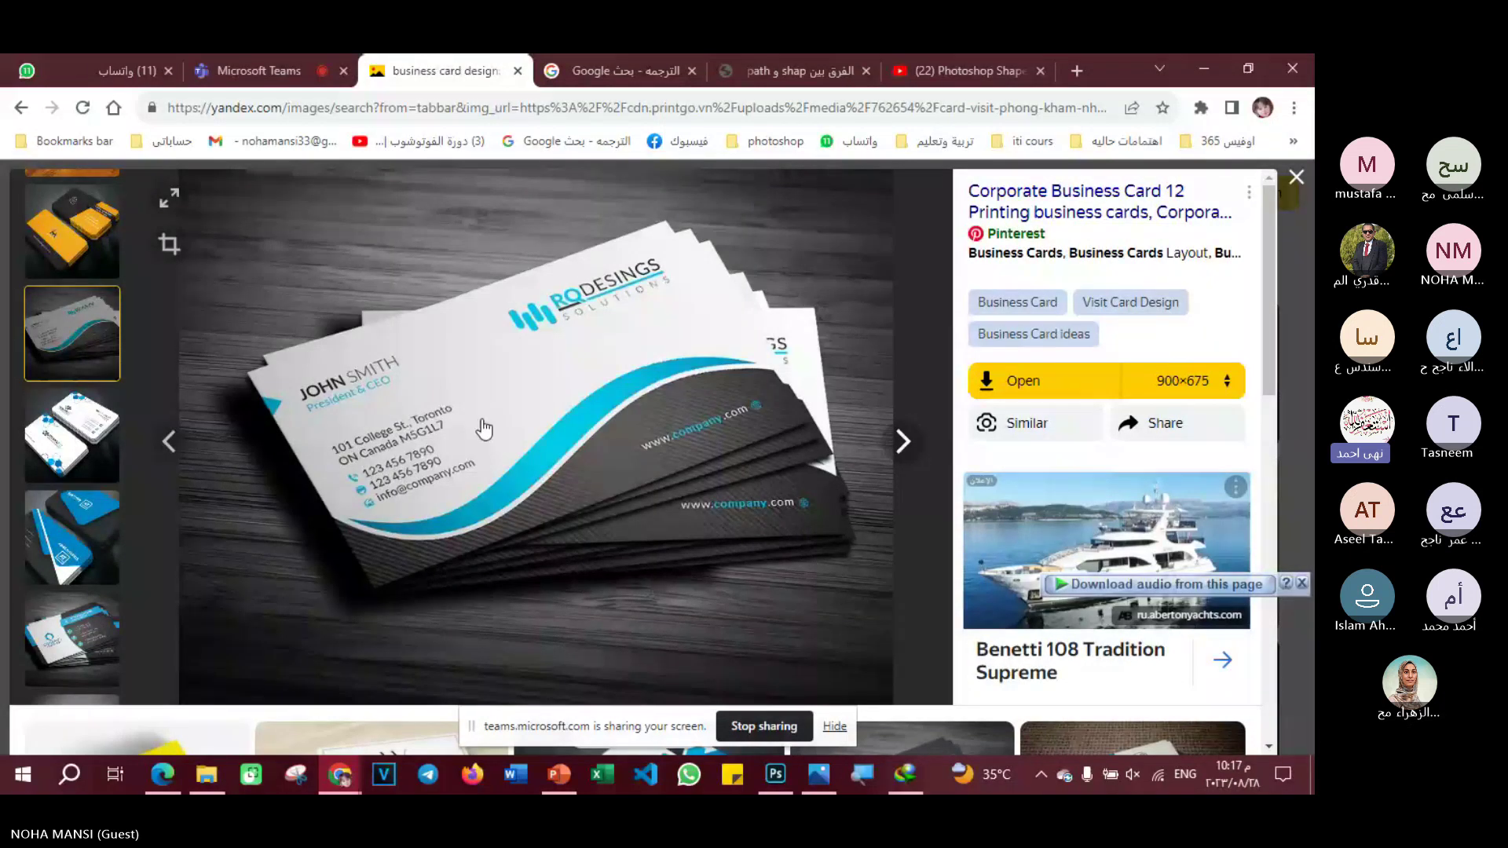
{"action": "left_click", "coordinate": [778, 776]}
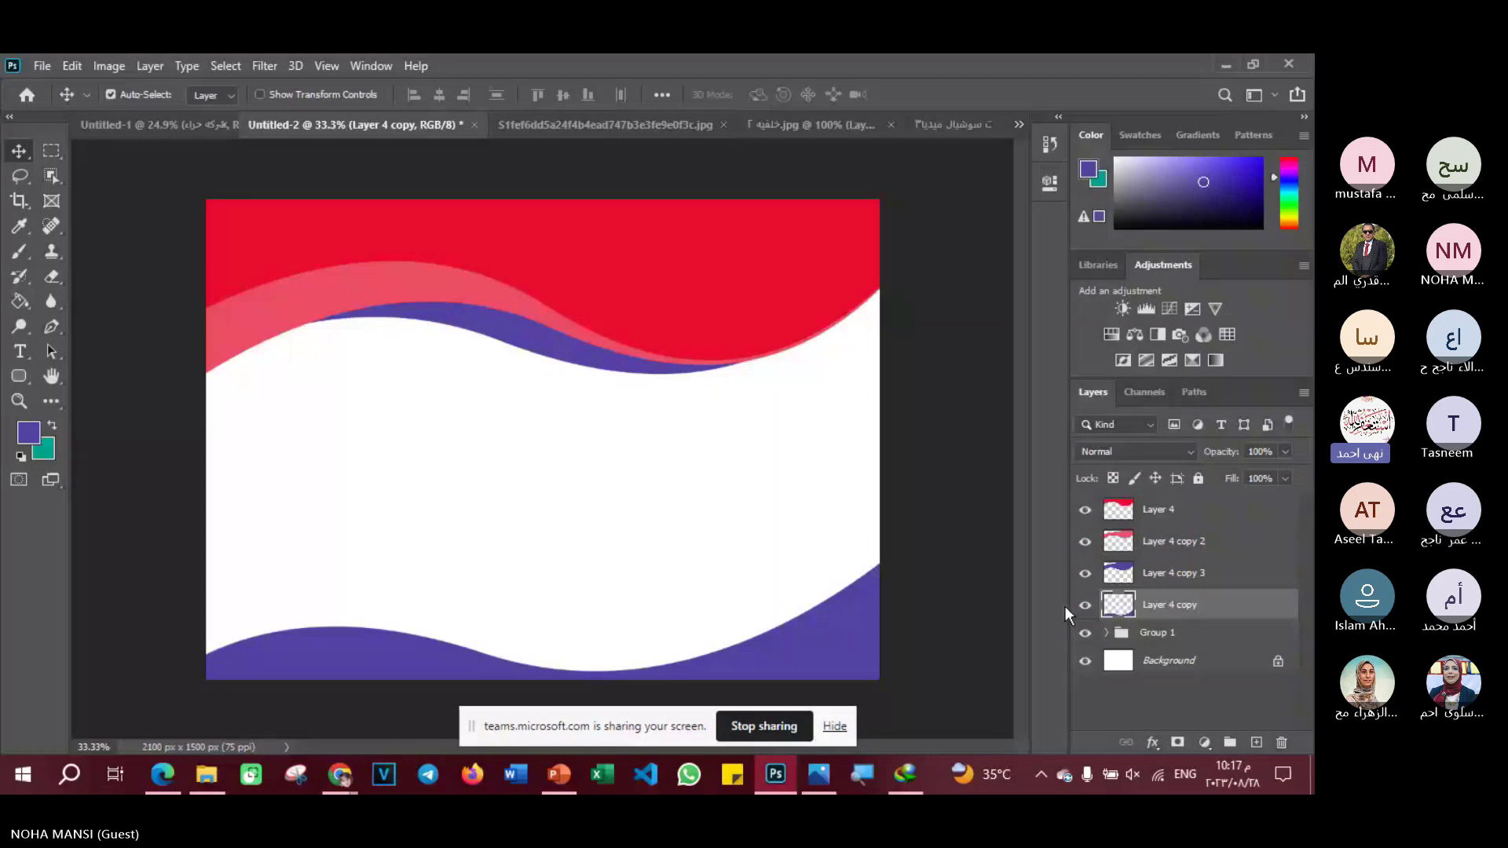
- Hide Layer 4 copy and place a purple rectangle along the card's bottom edge
{"action": "left_click", "coordinate": [1085, 605]}
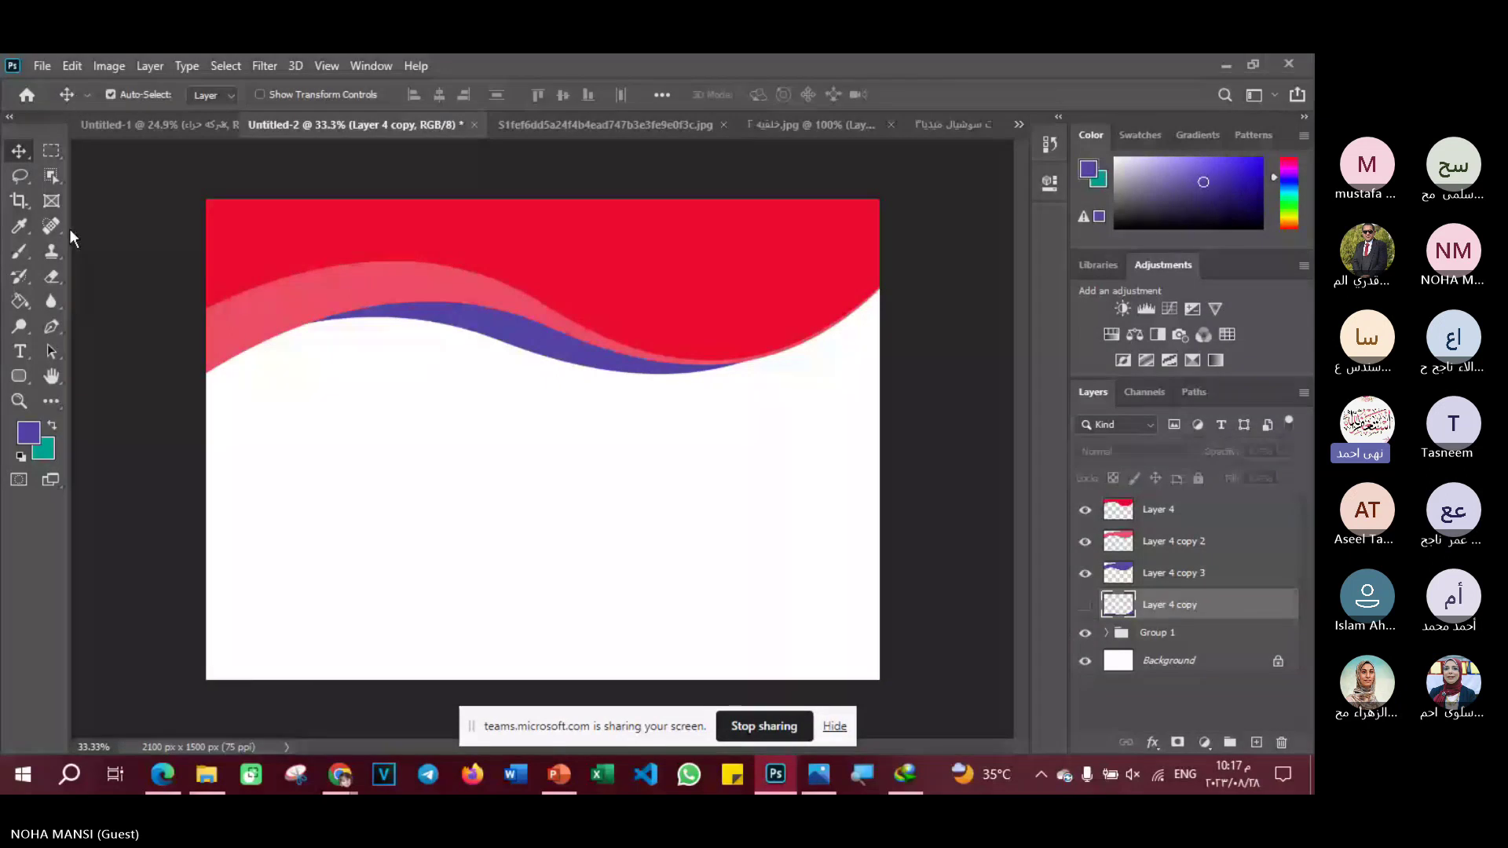
{"action": "left_click", "coordinate": [19, 376]}
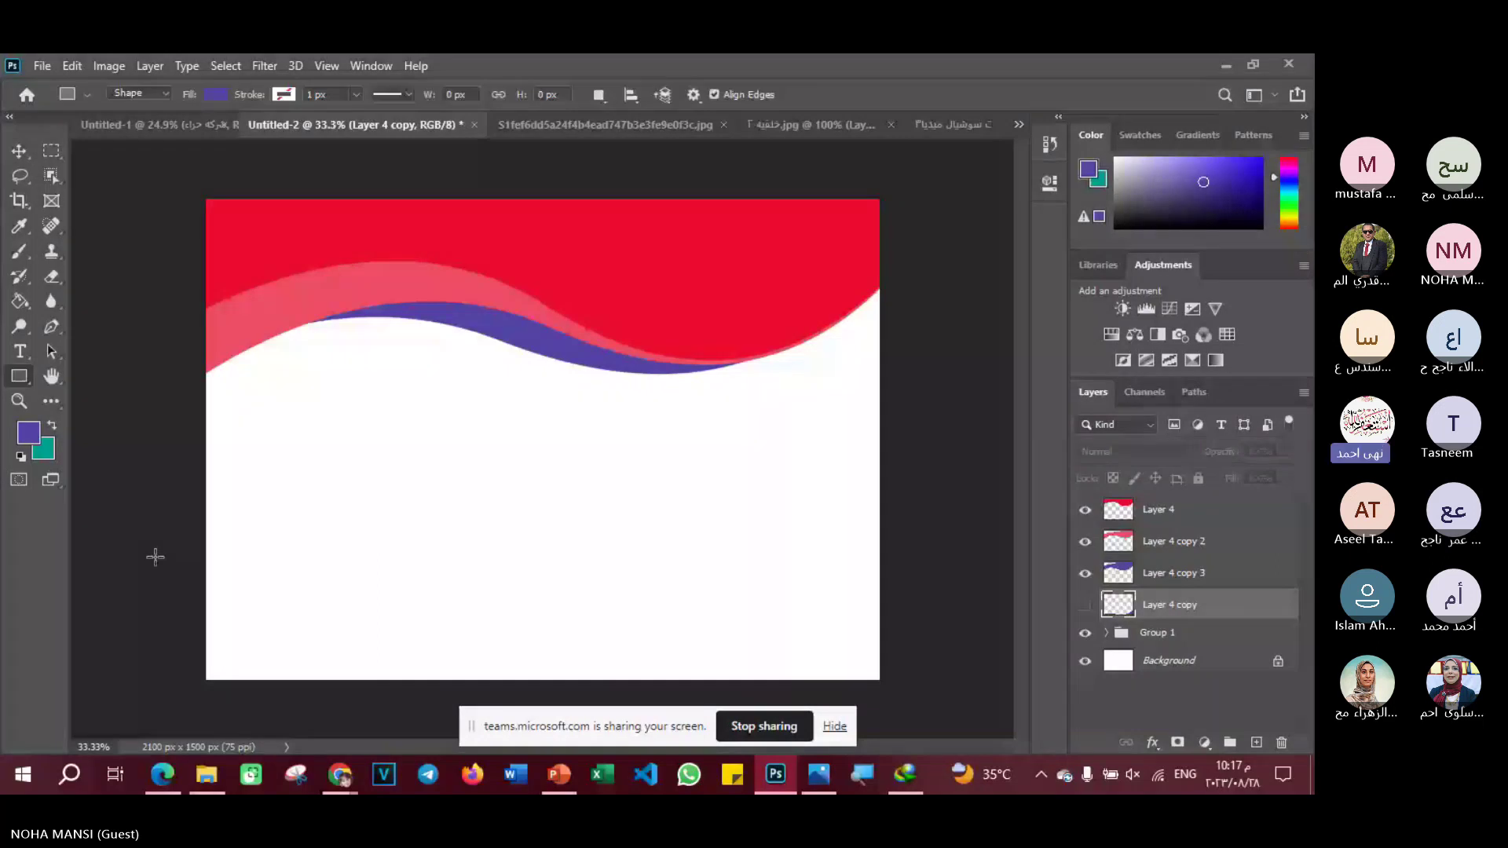
{"action": "left_click_drag", "start_coordinate": [134, 560], "coordinate": [939, 717]}
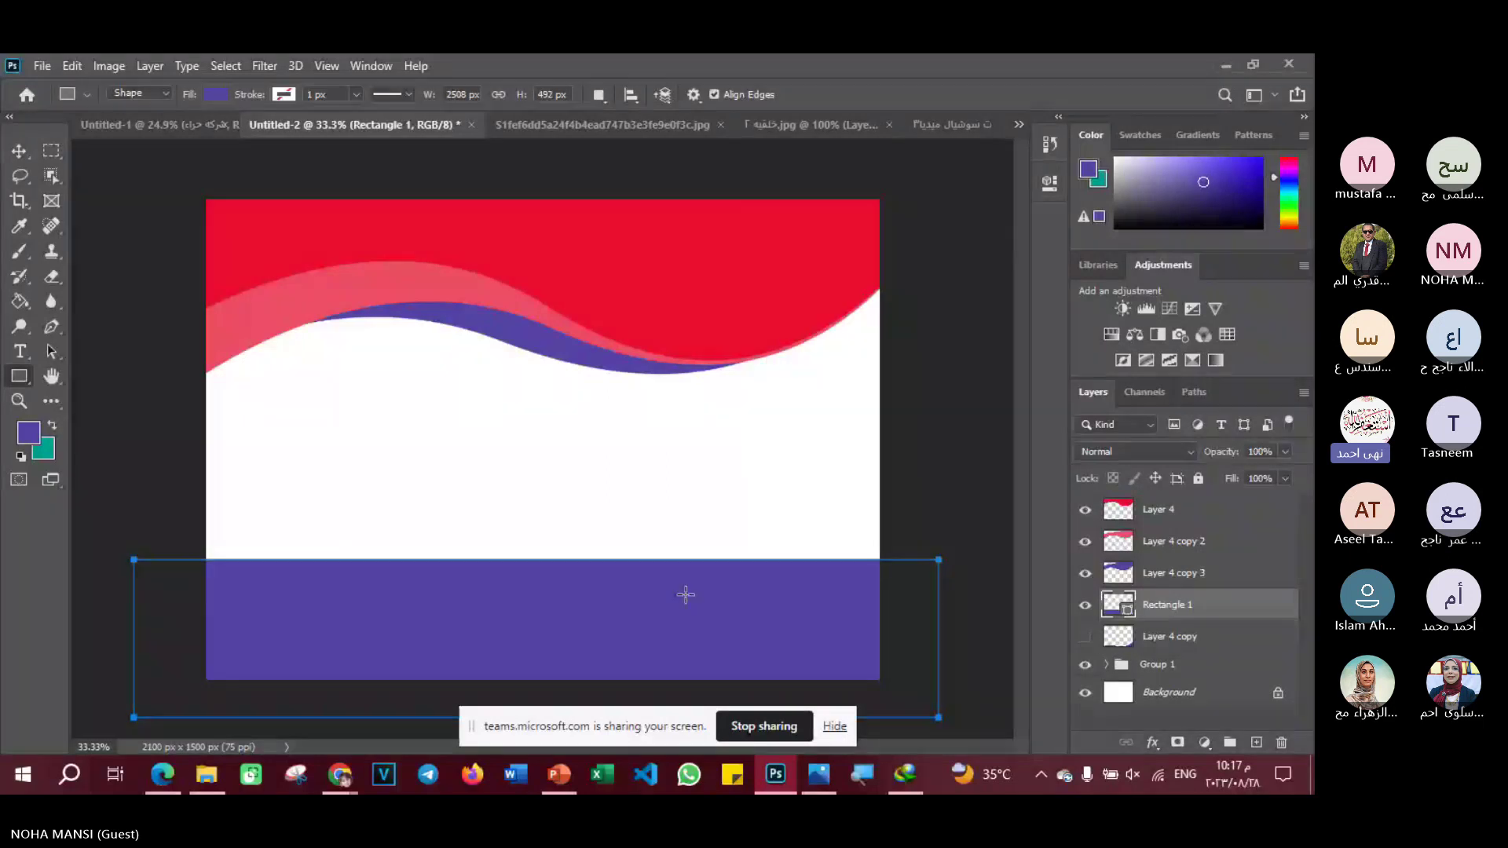
{"action": "left_click", "coordinate": [18, 144]}
{"action": "left_click_drag", "start_coordinate": [397, 634], "coordinate": [401, 671]}
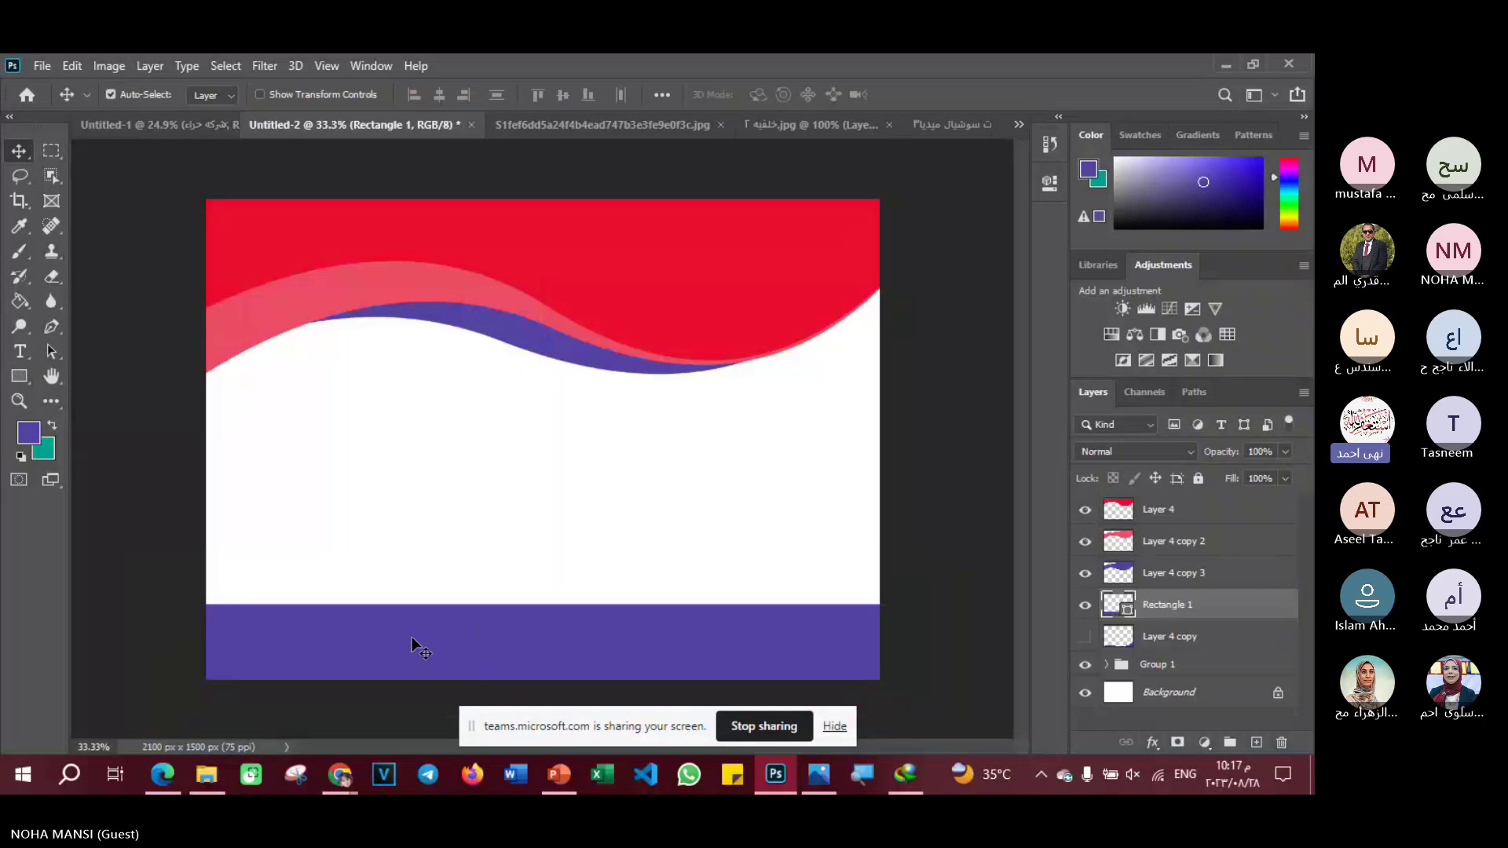
{"action": "left_click_drag", "start_coordinate": [412, 643], "coordinate": [418, 679]}
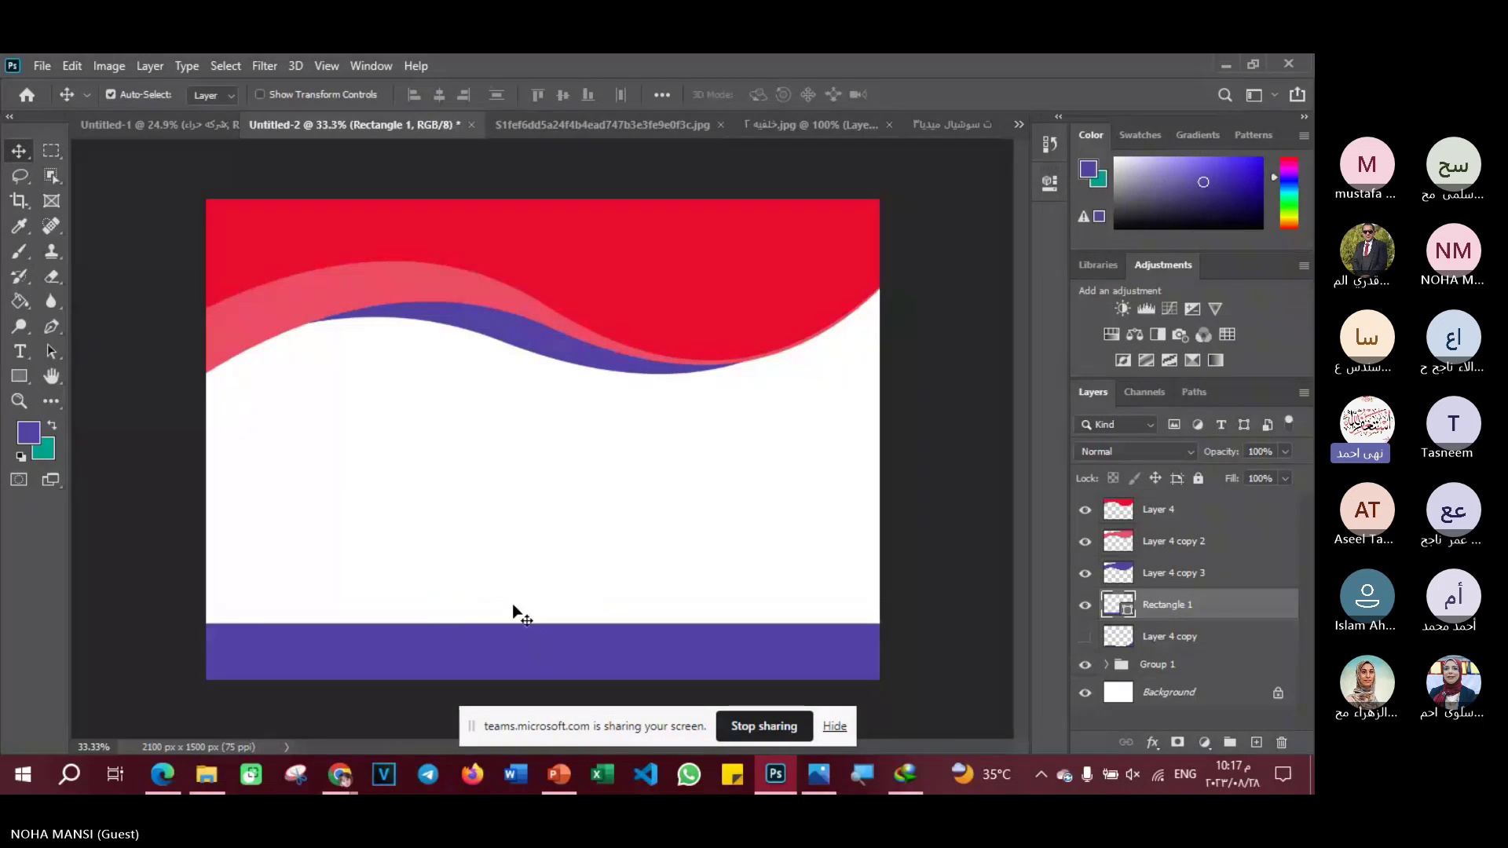
- View the honeycomb business card reference in the browser, then return to Photoshop
{"action": "left_click", "coordinate": [347, 777]}
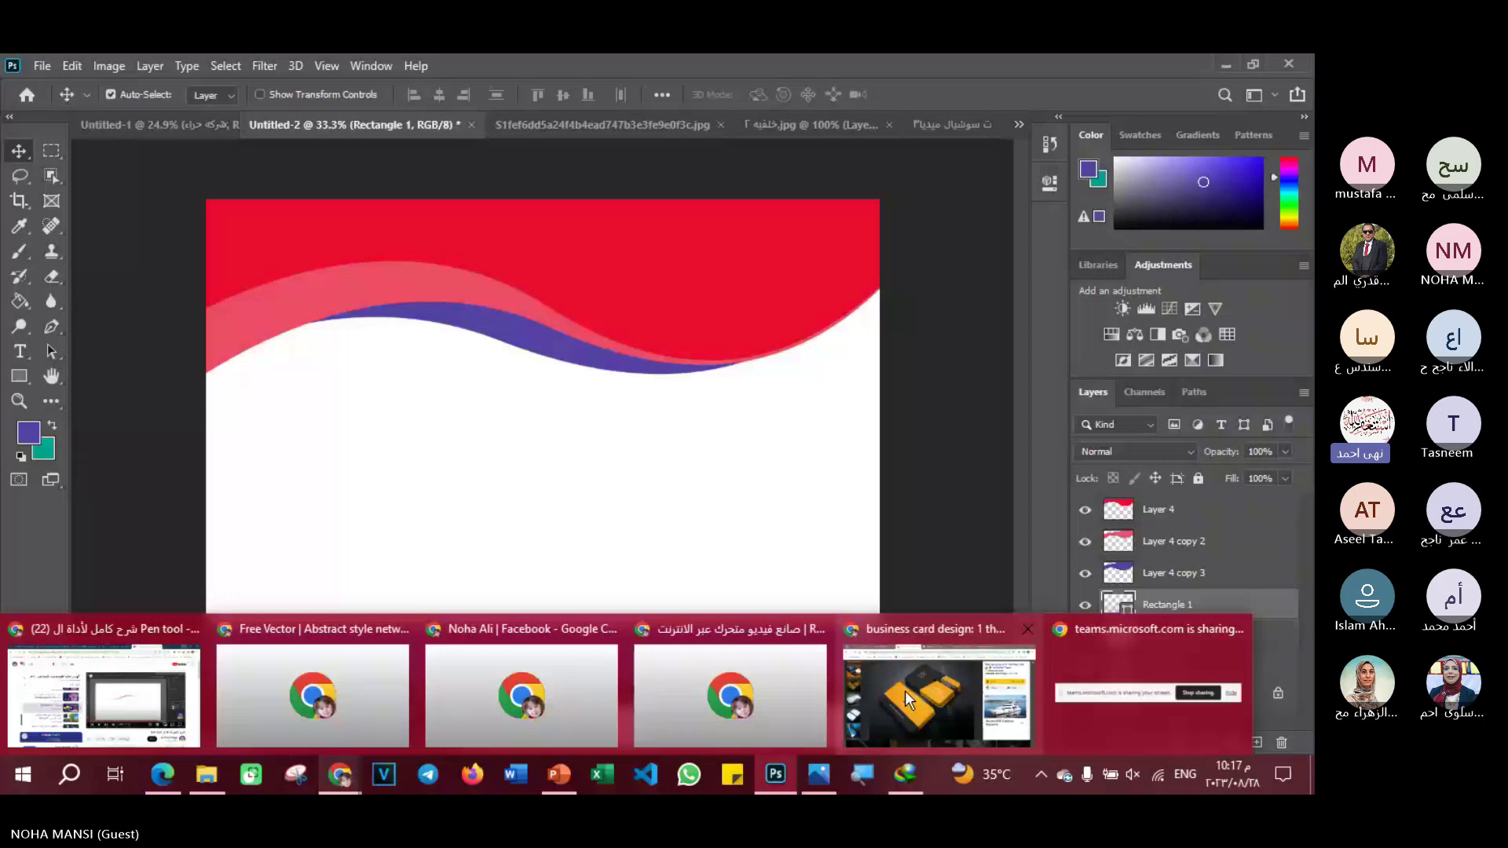
{"action": "left_click", "coordinate": [905, 690]}
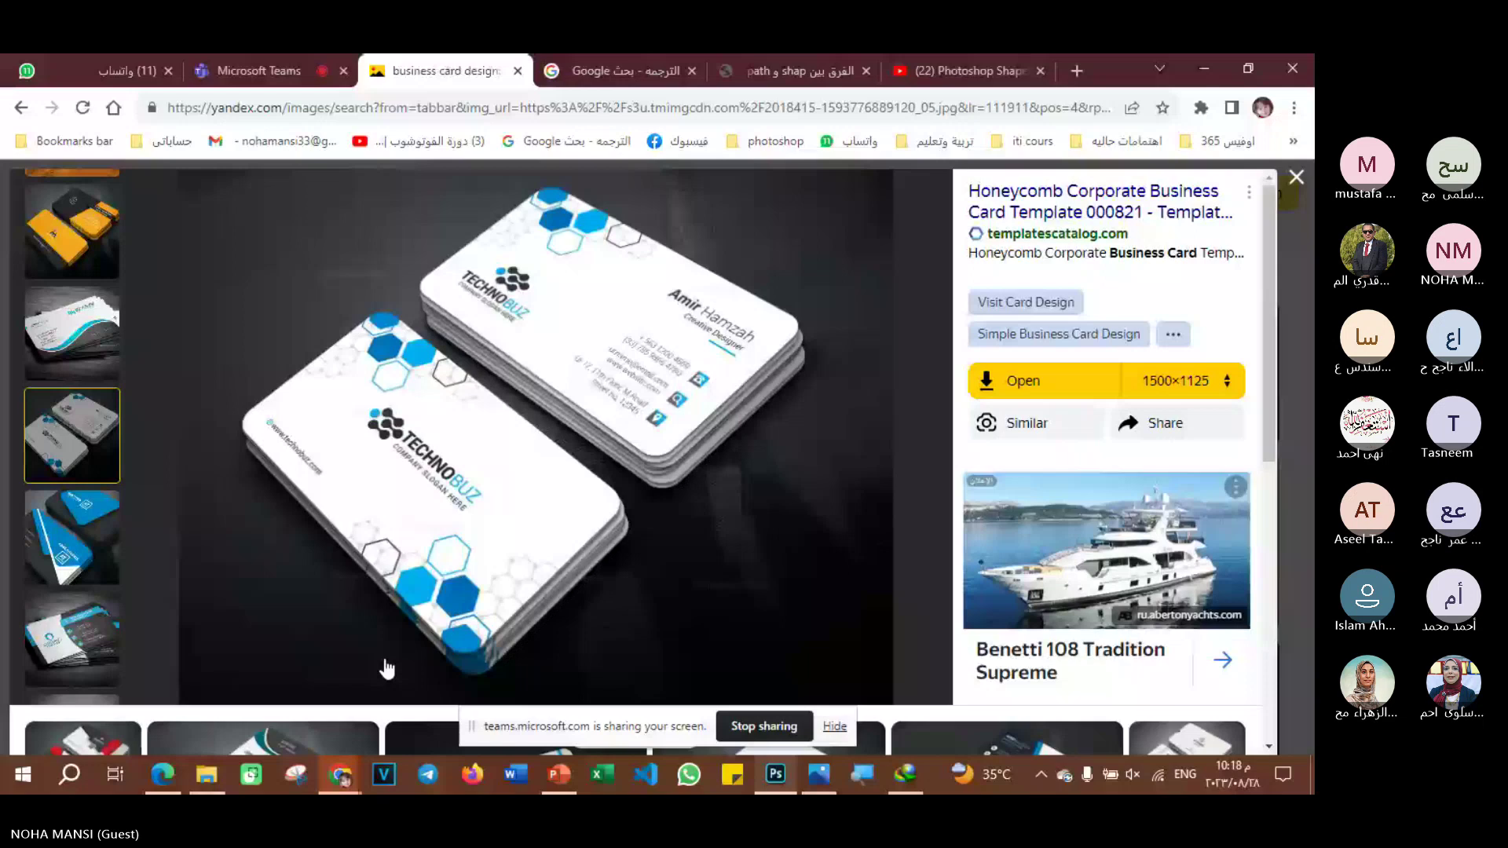
{"action": "key", "text": "alt+Tab"}
{"action": "right_click", "coordinate": [24, 377]}
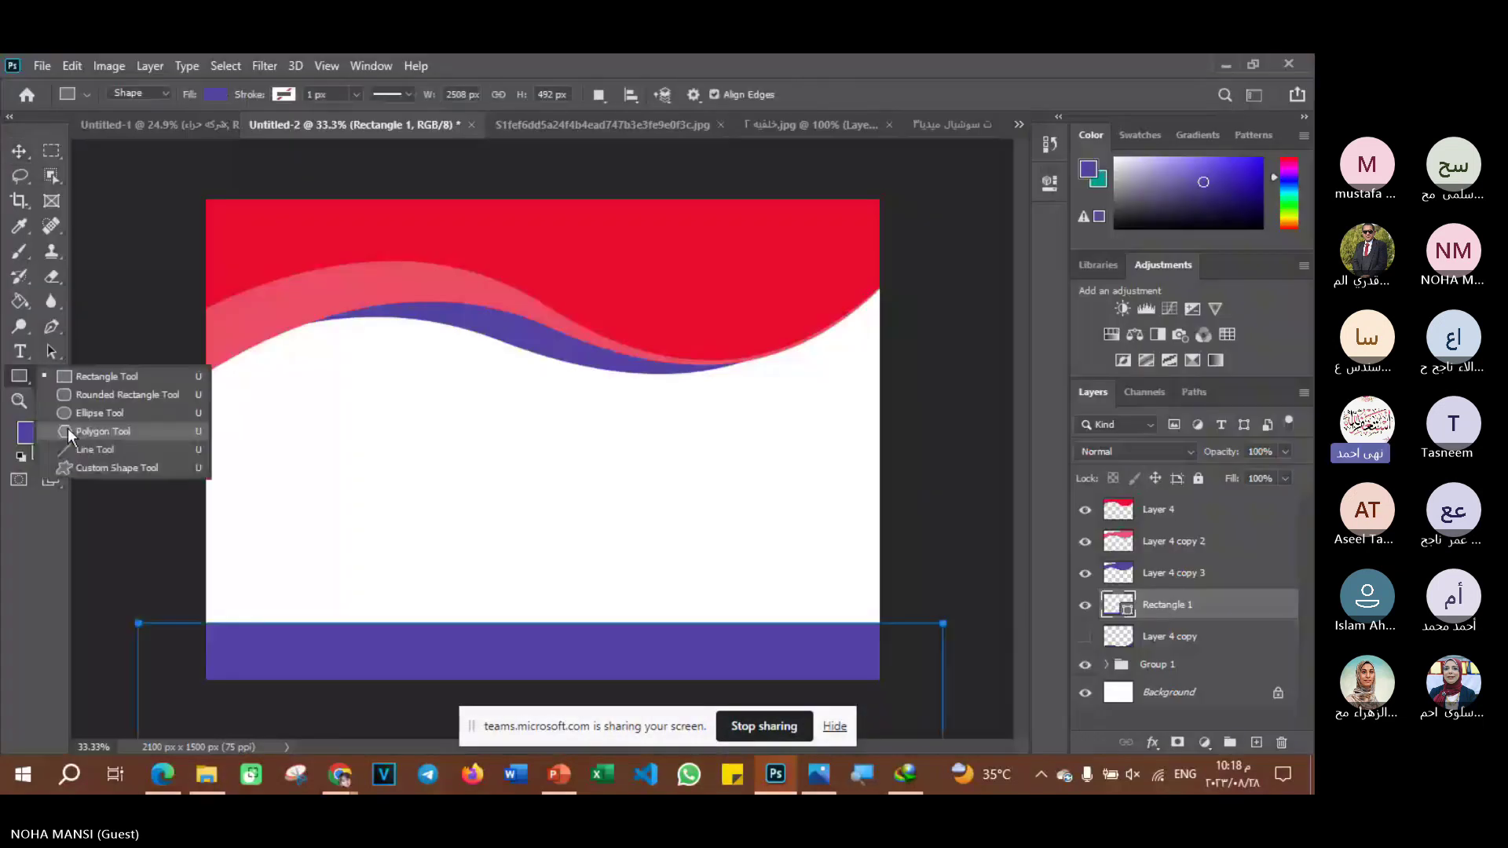
- Draw a red pentagon near the card's bottom-left
{"action": "left_click", "coordinate": [67, 432]}
{"action": "mouse_move", "coordinate": [236, 438]}
{"action": "left_mouse_down"}
{"action": "mouse_move", "coordinate": [335, 493]}
{"action": "mouse_move", "coordinate": [262, 401]}
{"action": "mouse_move", "coordinate": [243, 412]}
{"action": "mouse_move", "coordinate": [258, 532]}
{"action": "mouse_move", "coordinate": [242, 599]}
{"action": "left_mouse_up"}
{"action": "left_click", "coordinate": [12, 153]}
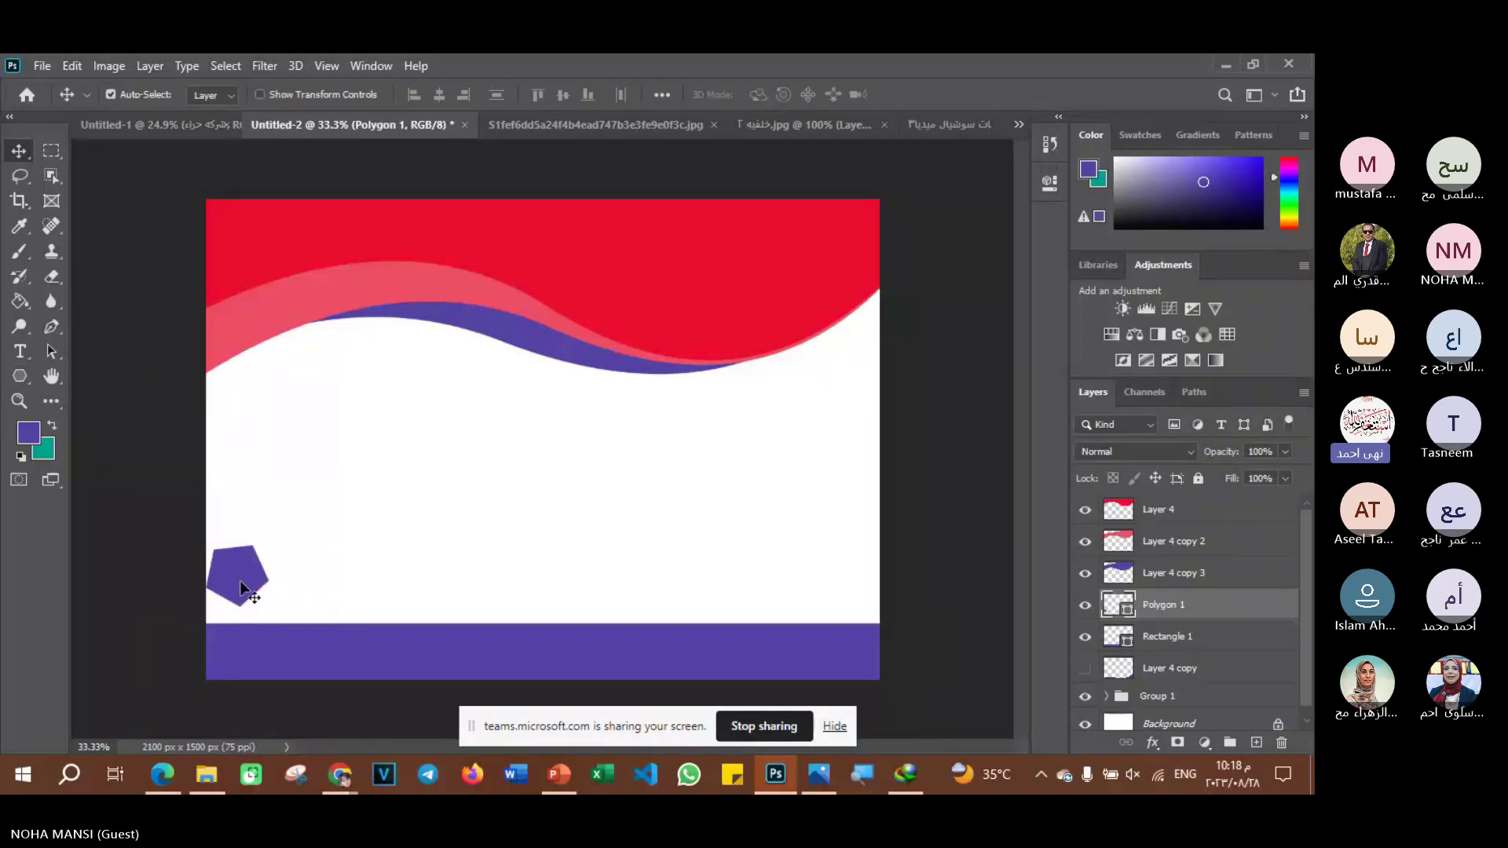
{"action": "double_click", "coordinate": [1127, 614]}
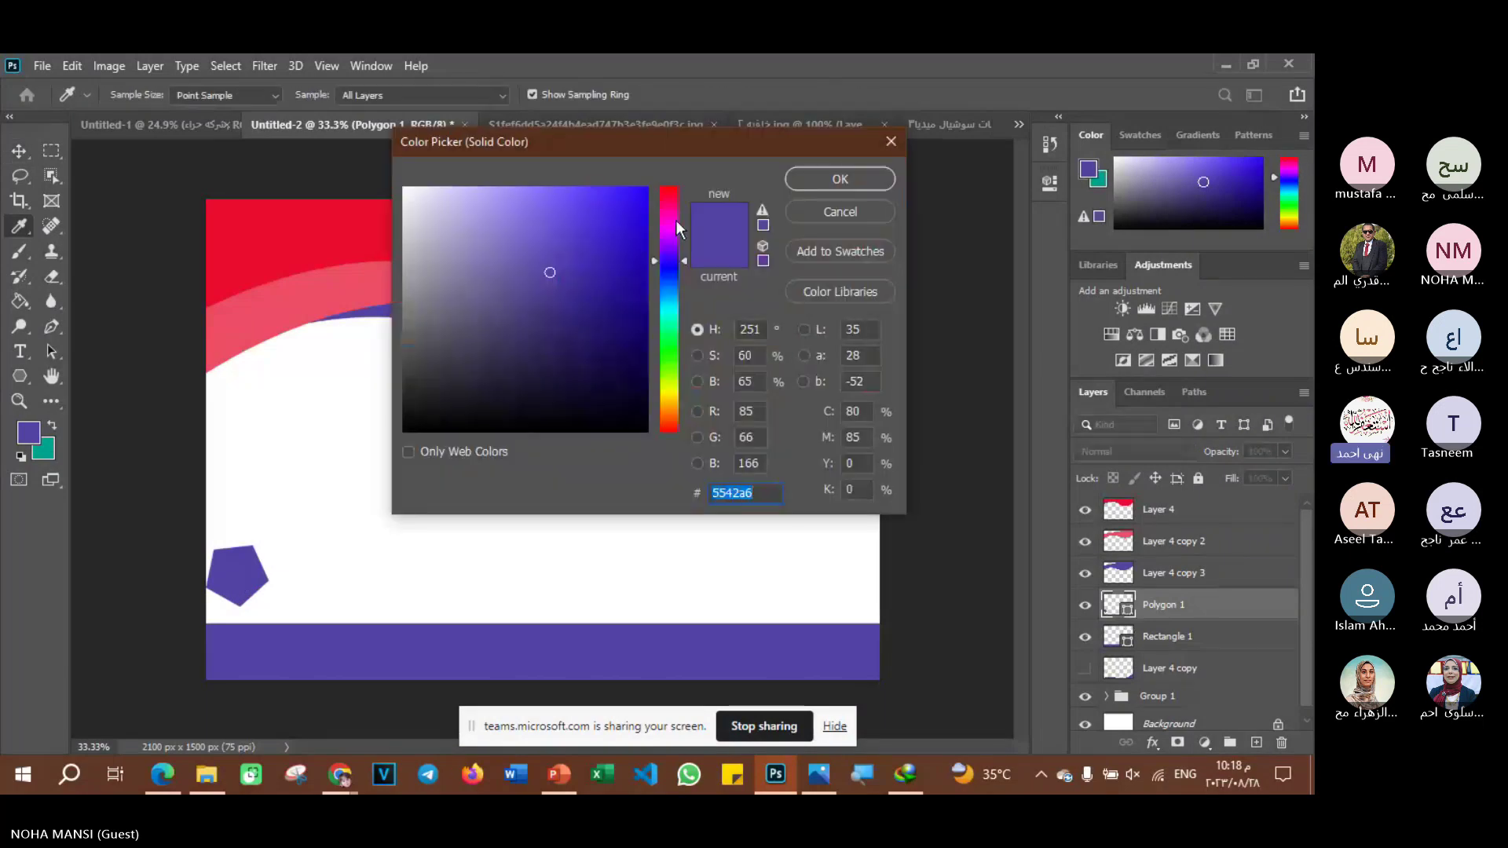
{"action": "left_click", "coordinate": [667, 196]}
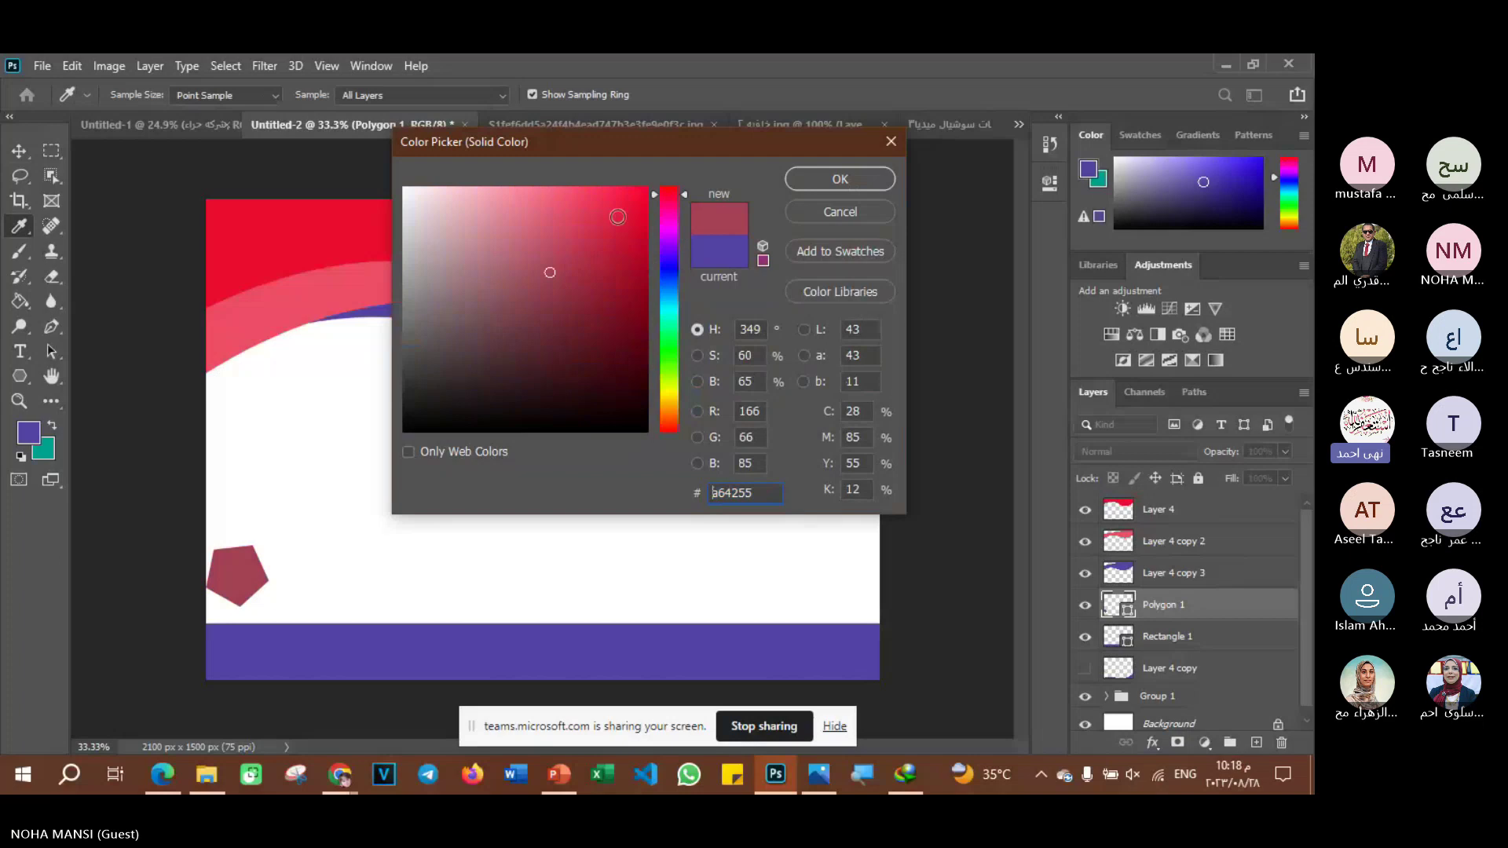
{"action": "left_click", "coordinate": [347, 223]}
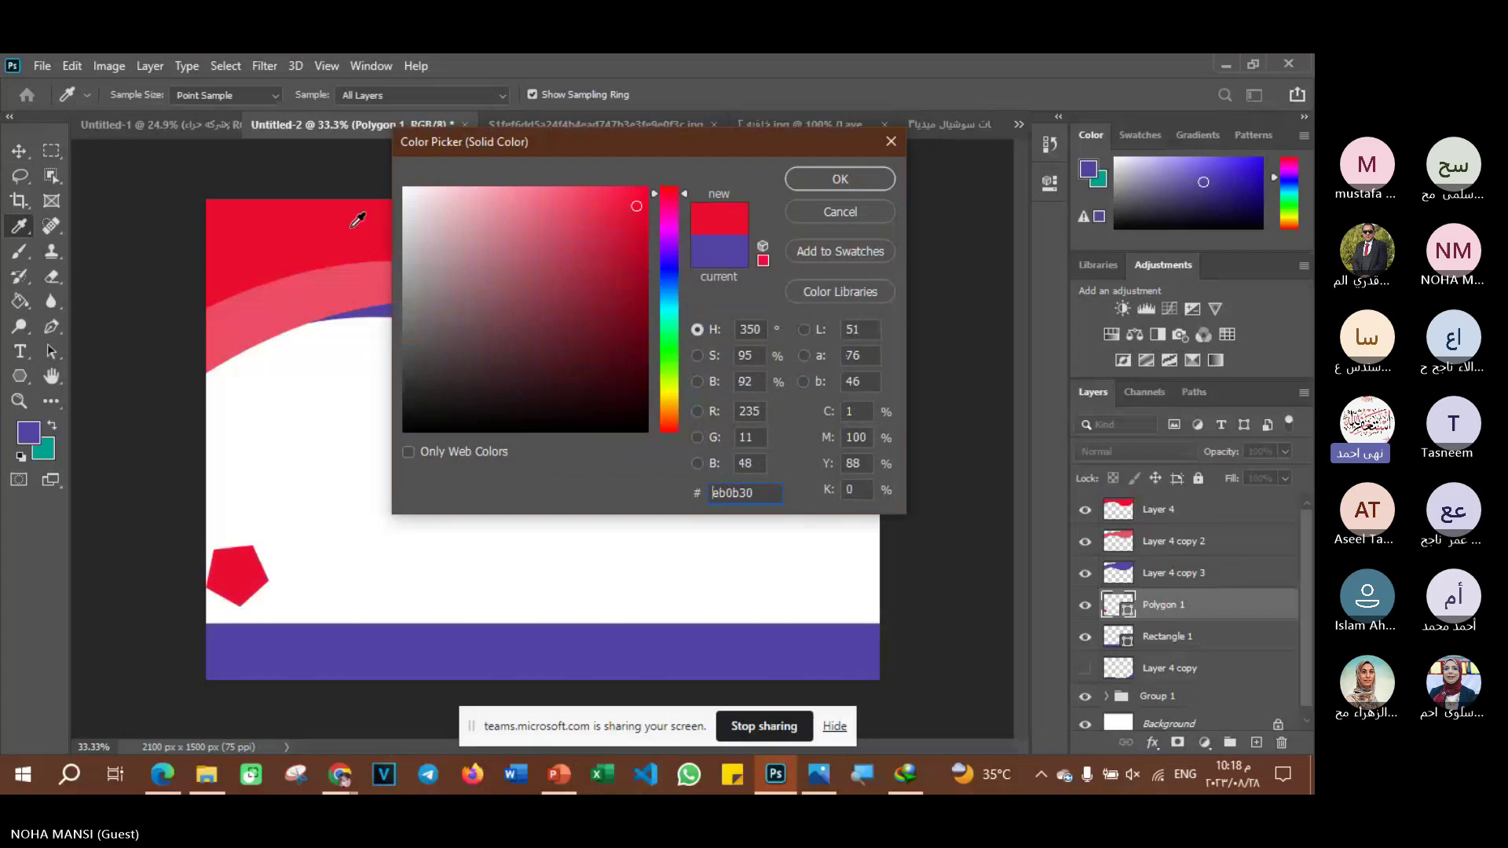
{"action": "left_click", "coordinate": [825, 181]}
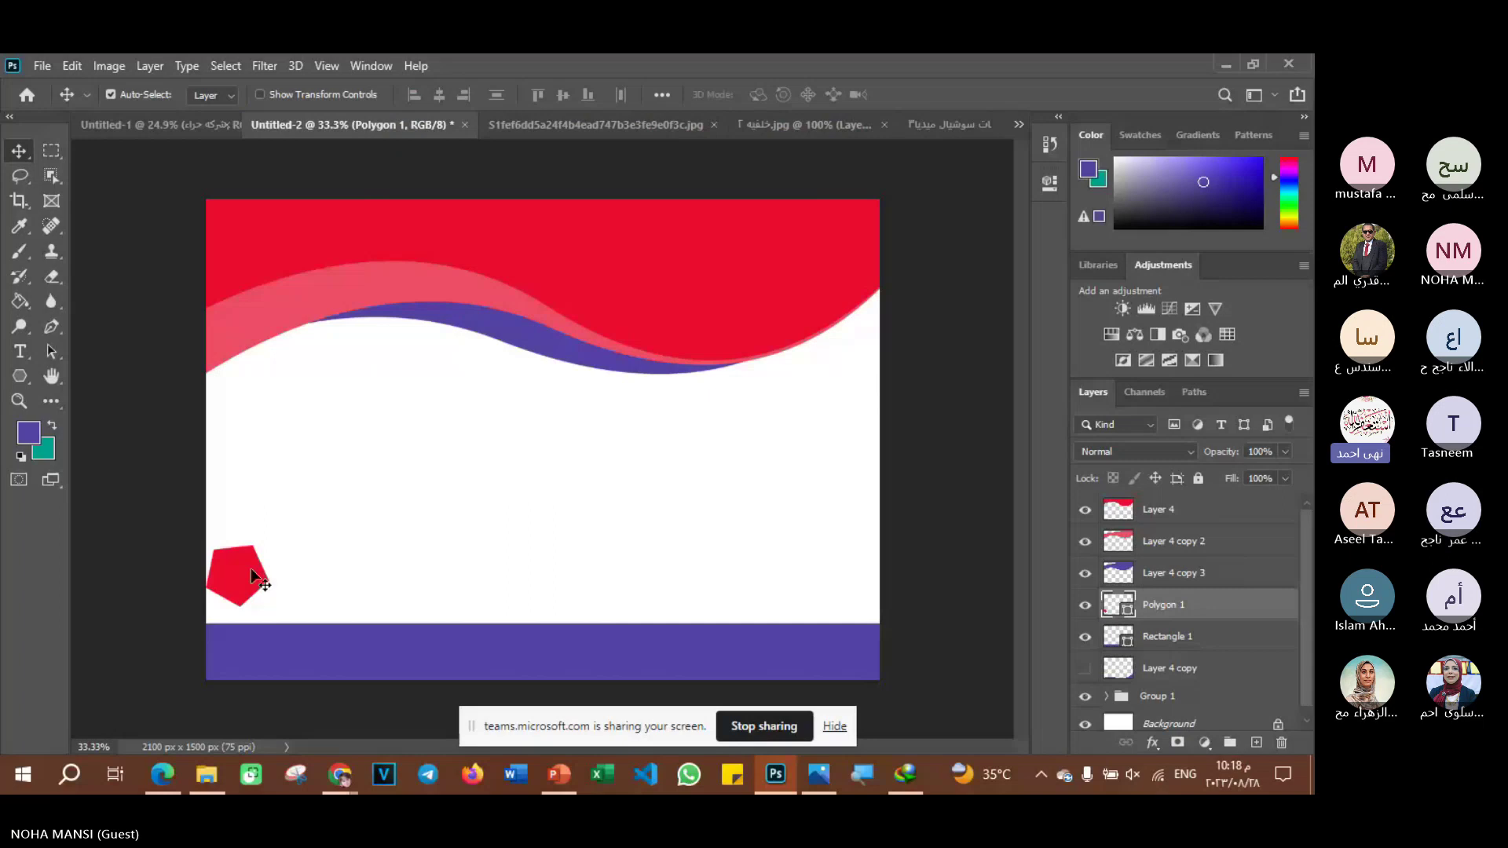
- Copy the pentagon to the right and fill it with the wave's pink
{"action": "left_click_drag", "start_coordinate": [252, 568], "coordinate": [327, 559]}
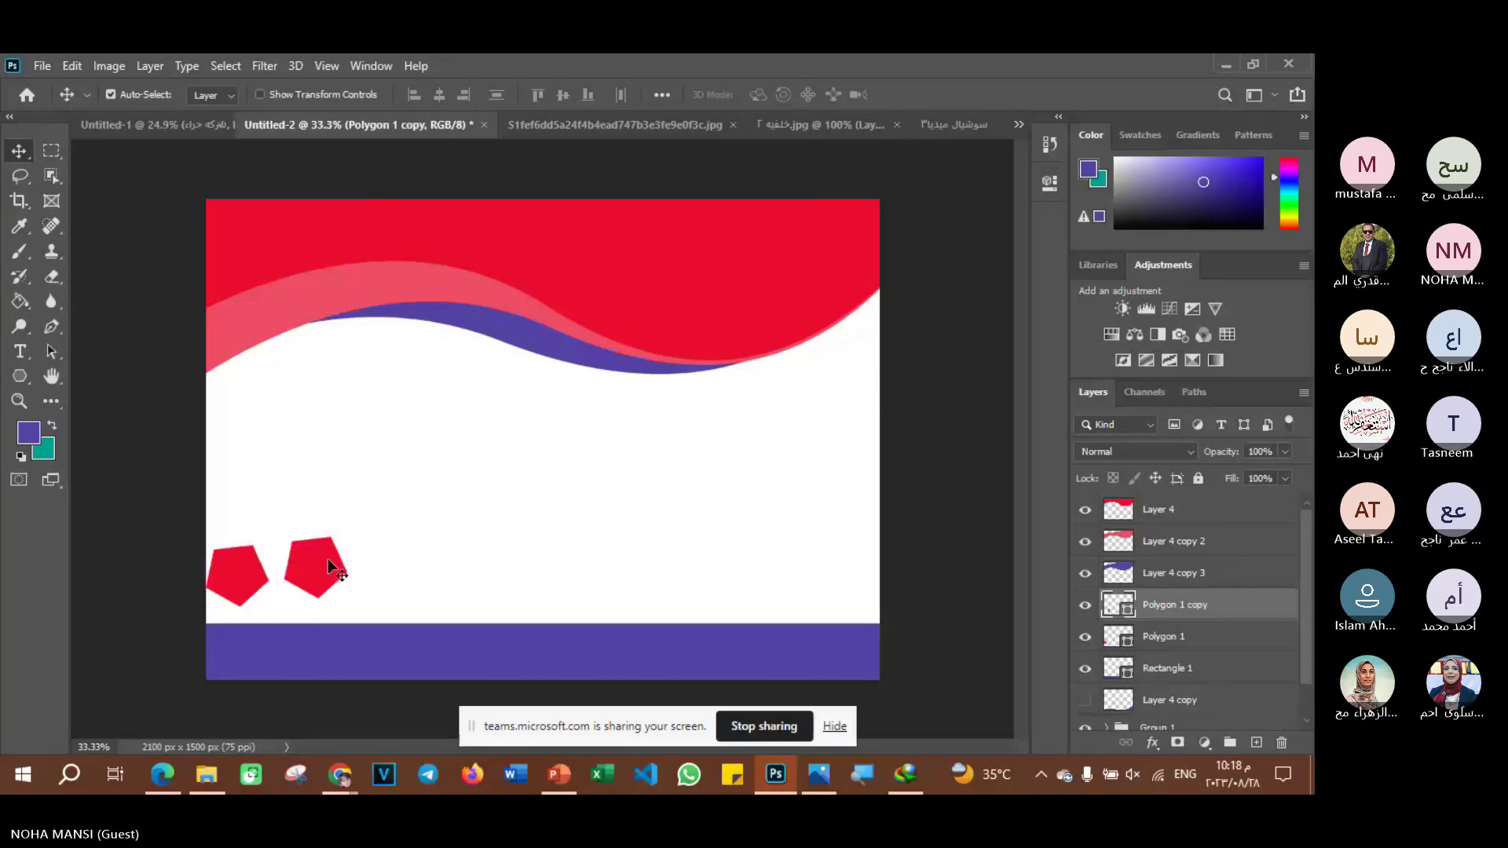
{"action": "double_click", "coordinate": [1128, 611]}
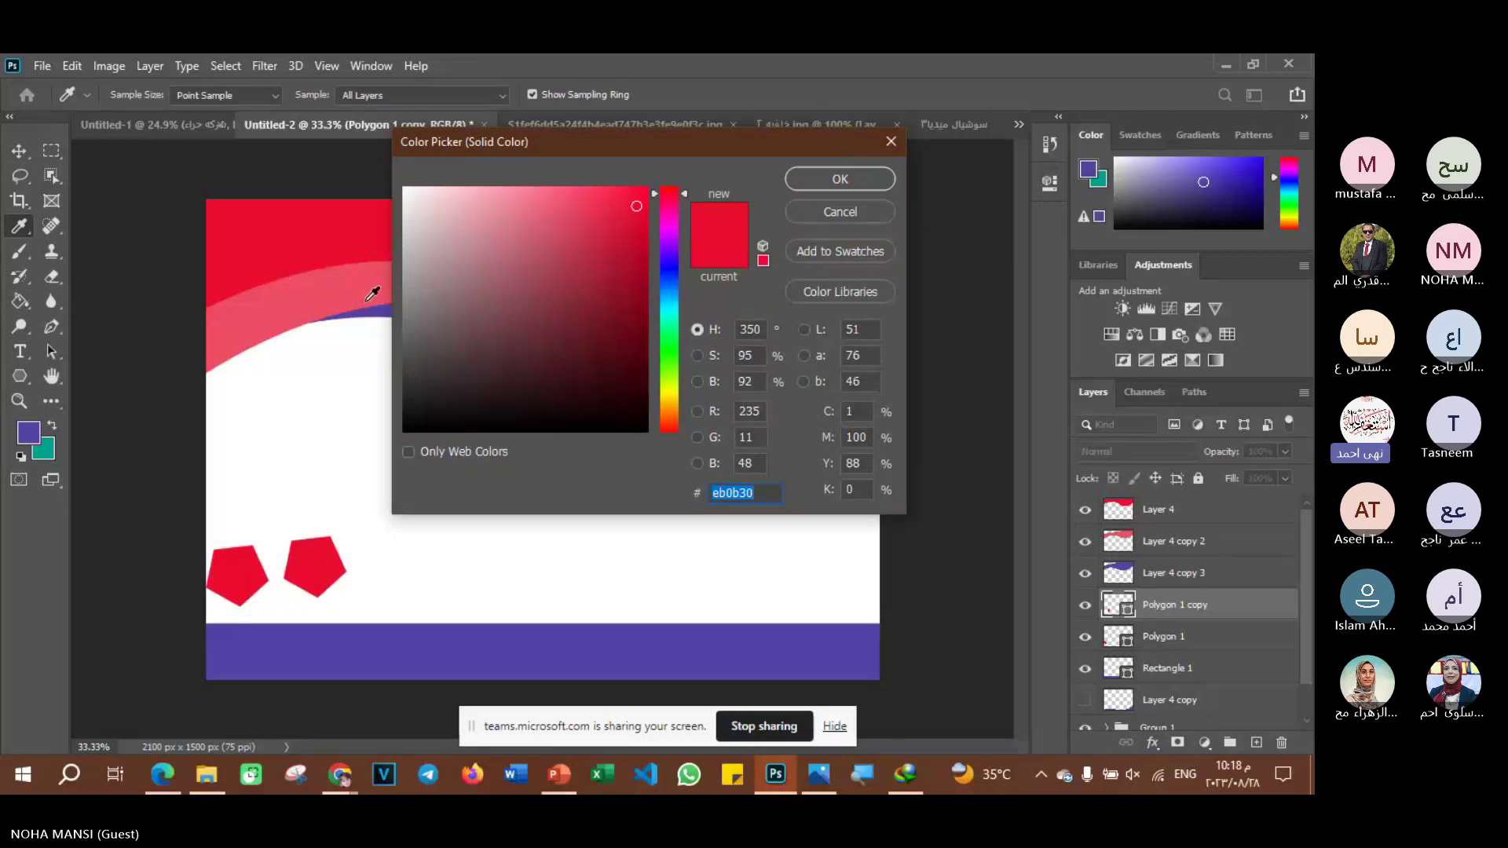
{"action": "left_click", "coordinate": [367, 298]}
{"action": "left_click", "coordinate": [828, 181]}
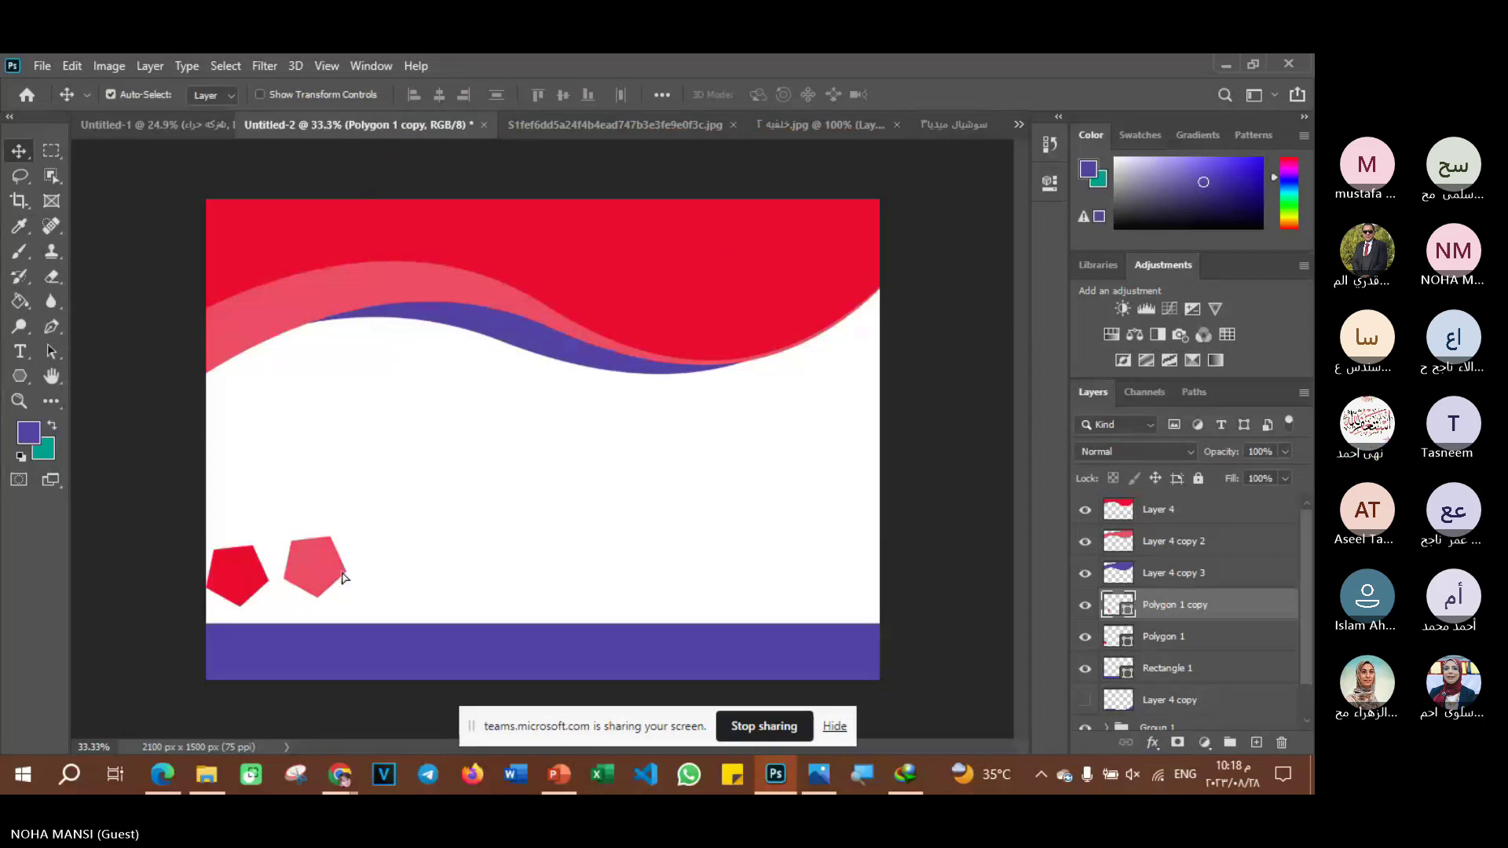
- Add a third pentagon in the wave's purple and cluster all three together
{"action": "mouse_move", "coordinate": [322, 567]}
{"action": "left_mouse_down"}
{"action": "mouse_move", "coordinate": [394, 558]}
{"action": "mouse_move", "coordinate": [317, 497]}
{"action": "left_mouse_up"}
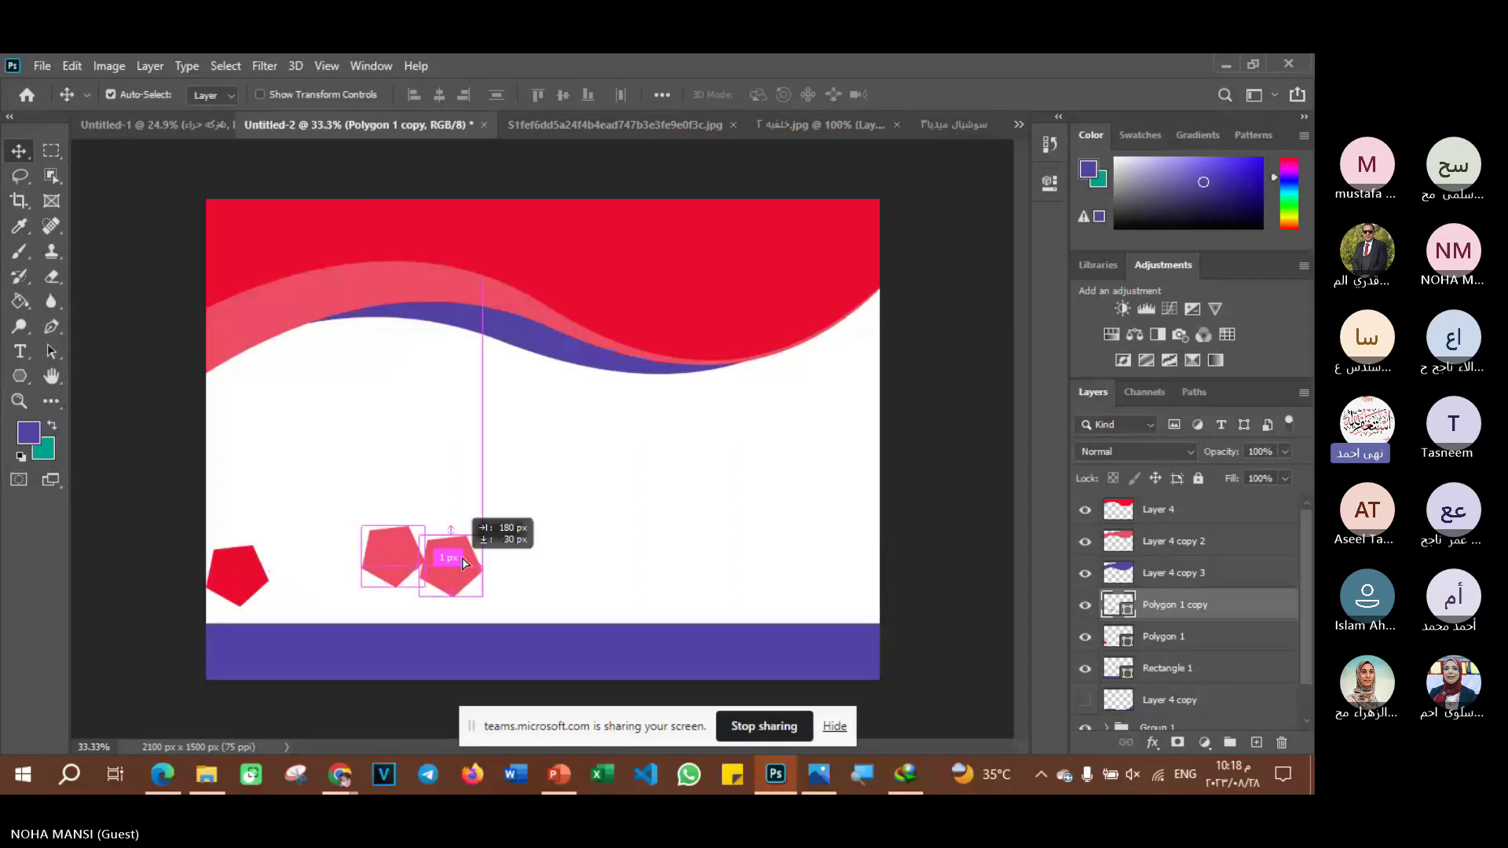
{"action": "left_click_drag", "start_coordinate": [318, 499], "coordinate": [318, 498]}
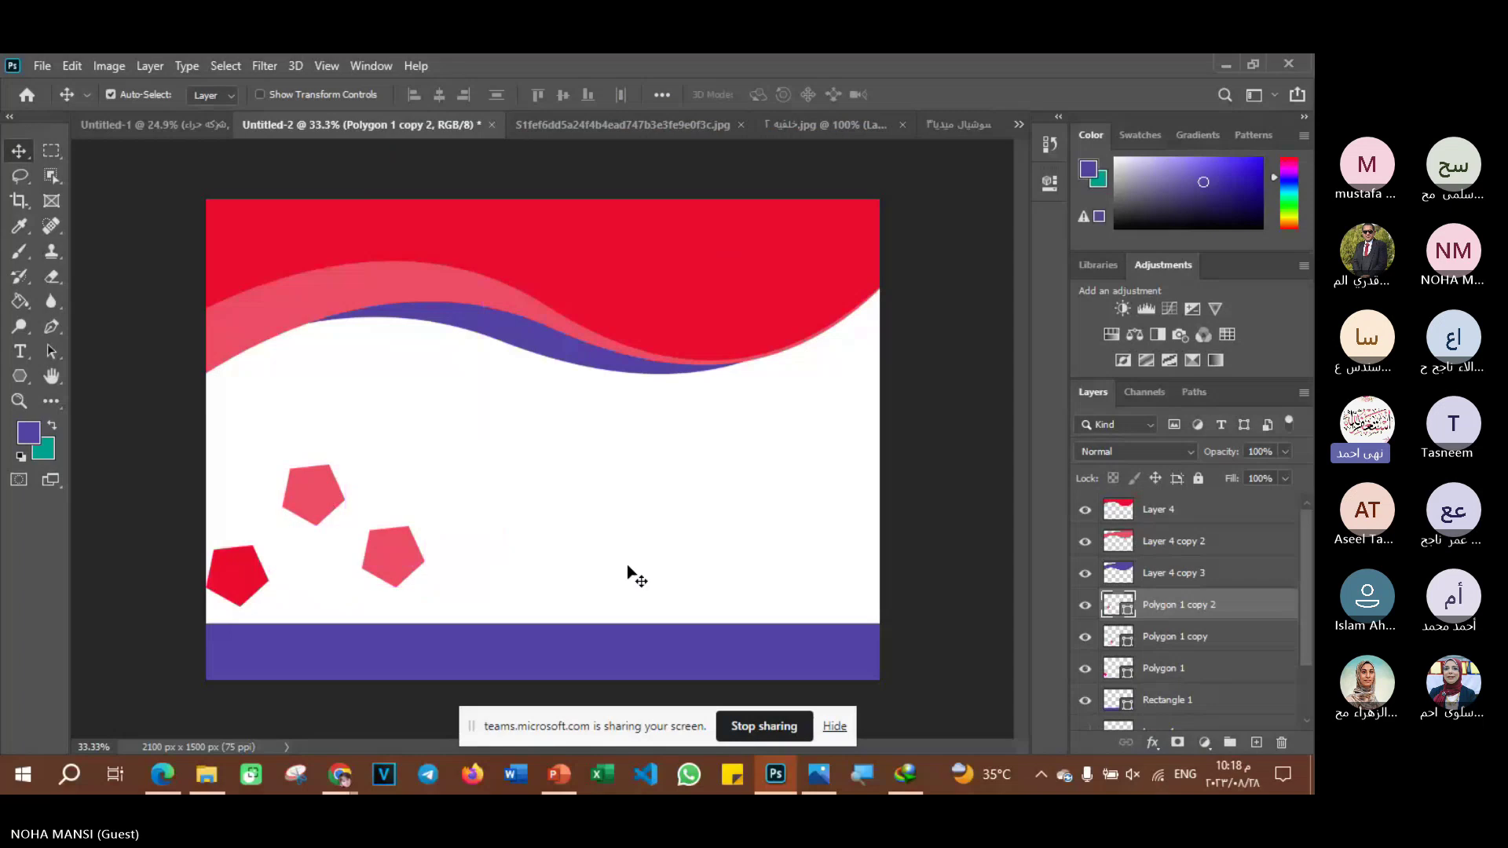
{"action": "double_click", "coordinate": [1122, 617]}
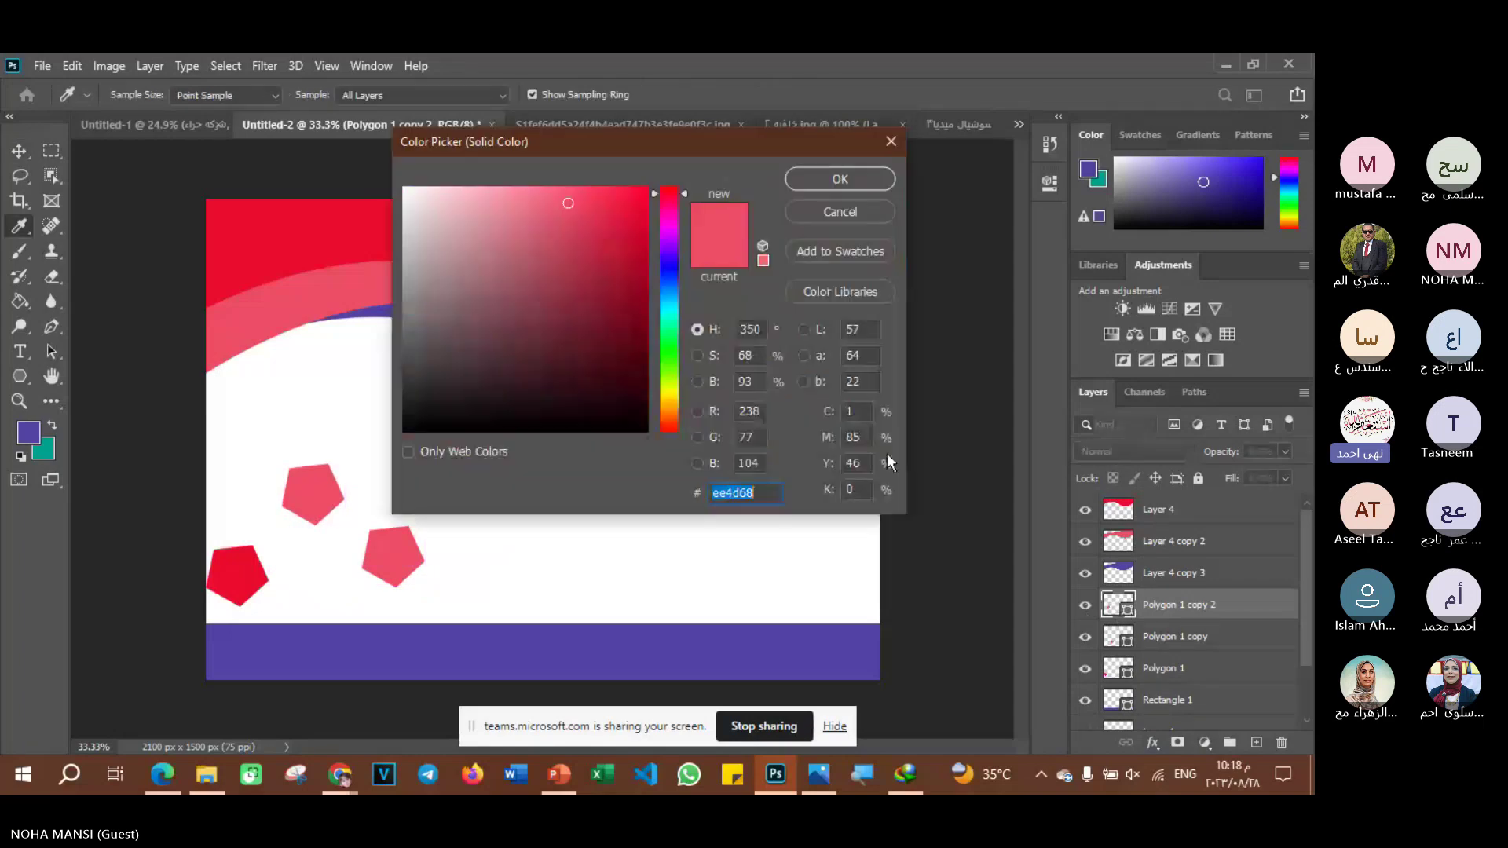
{"action": "left_click", "coordinate": [378, 313]}
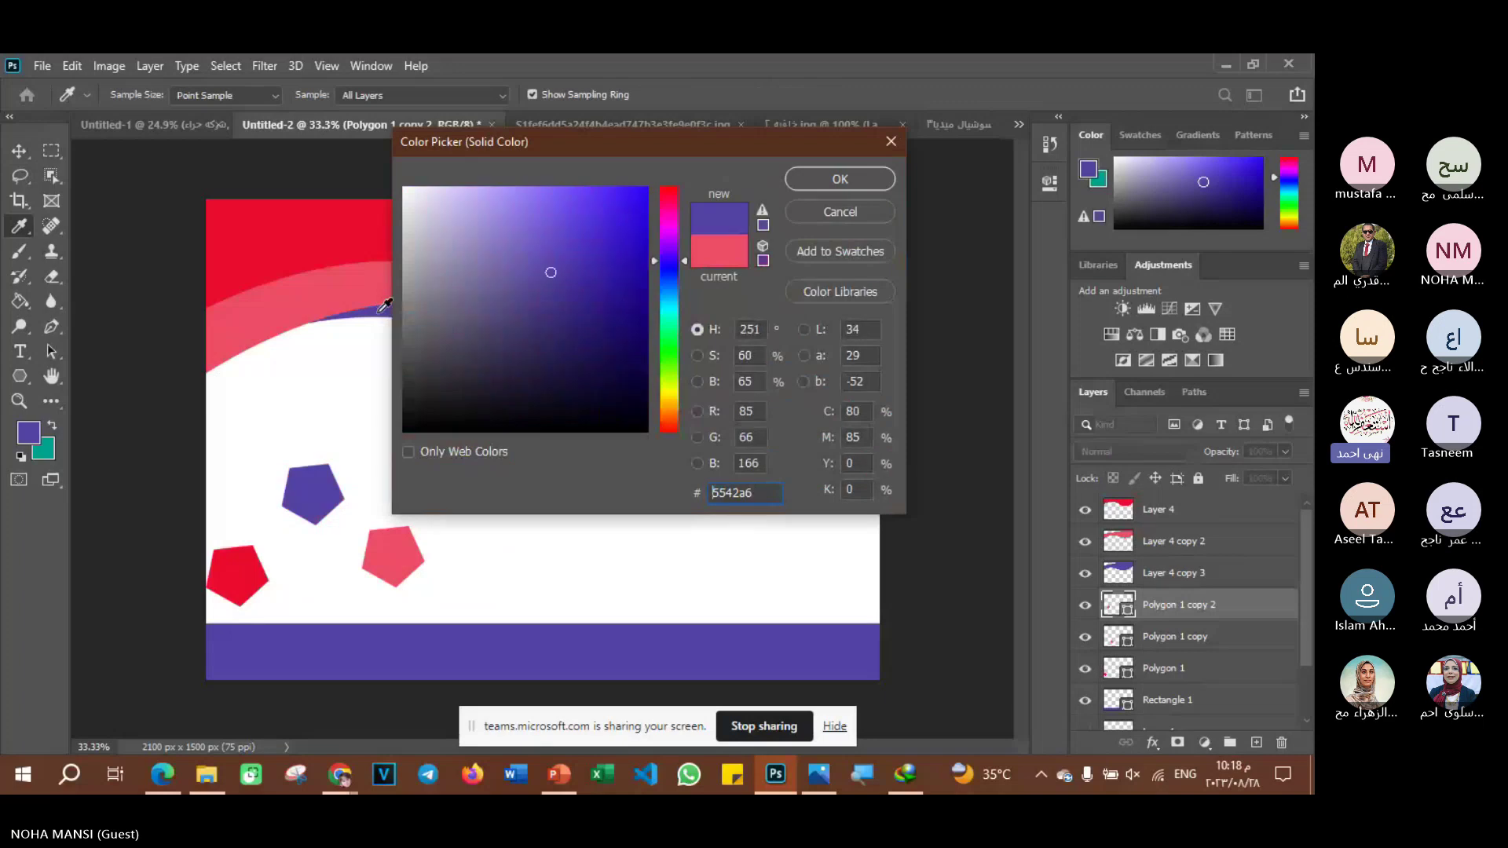
{"action": "left_click", "coordinate": [866, 180]}
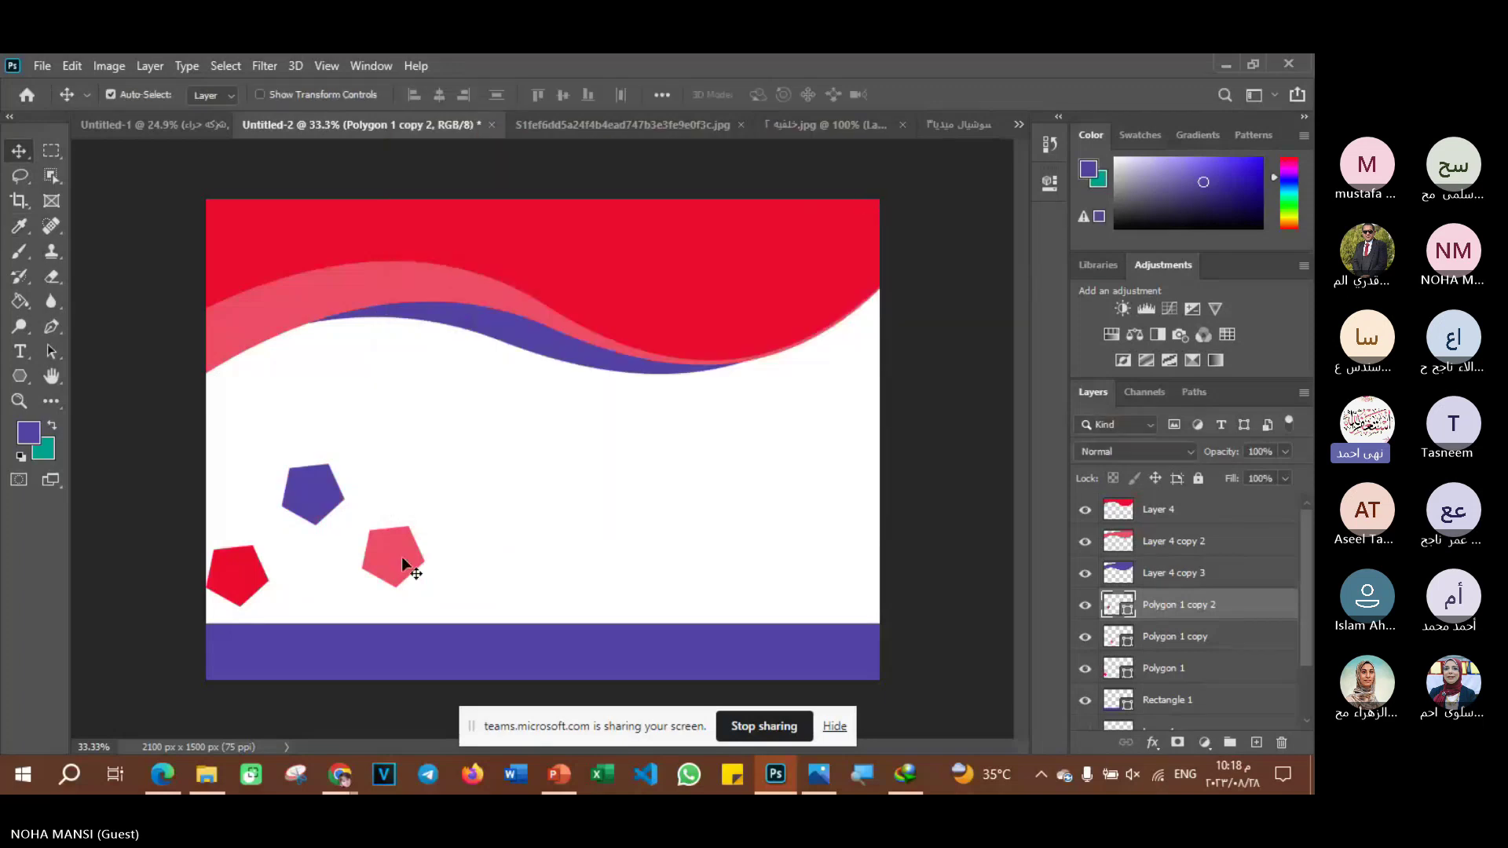
{"action": "left_click_drag", "start_coordinate": [401, 554], "coordinate": [306, 596]}
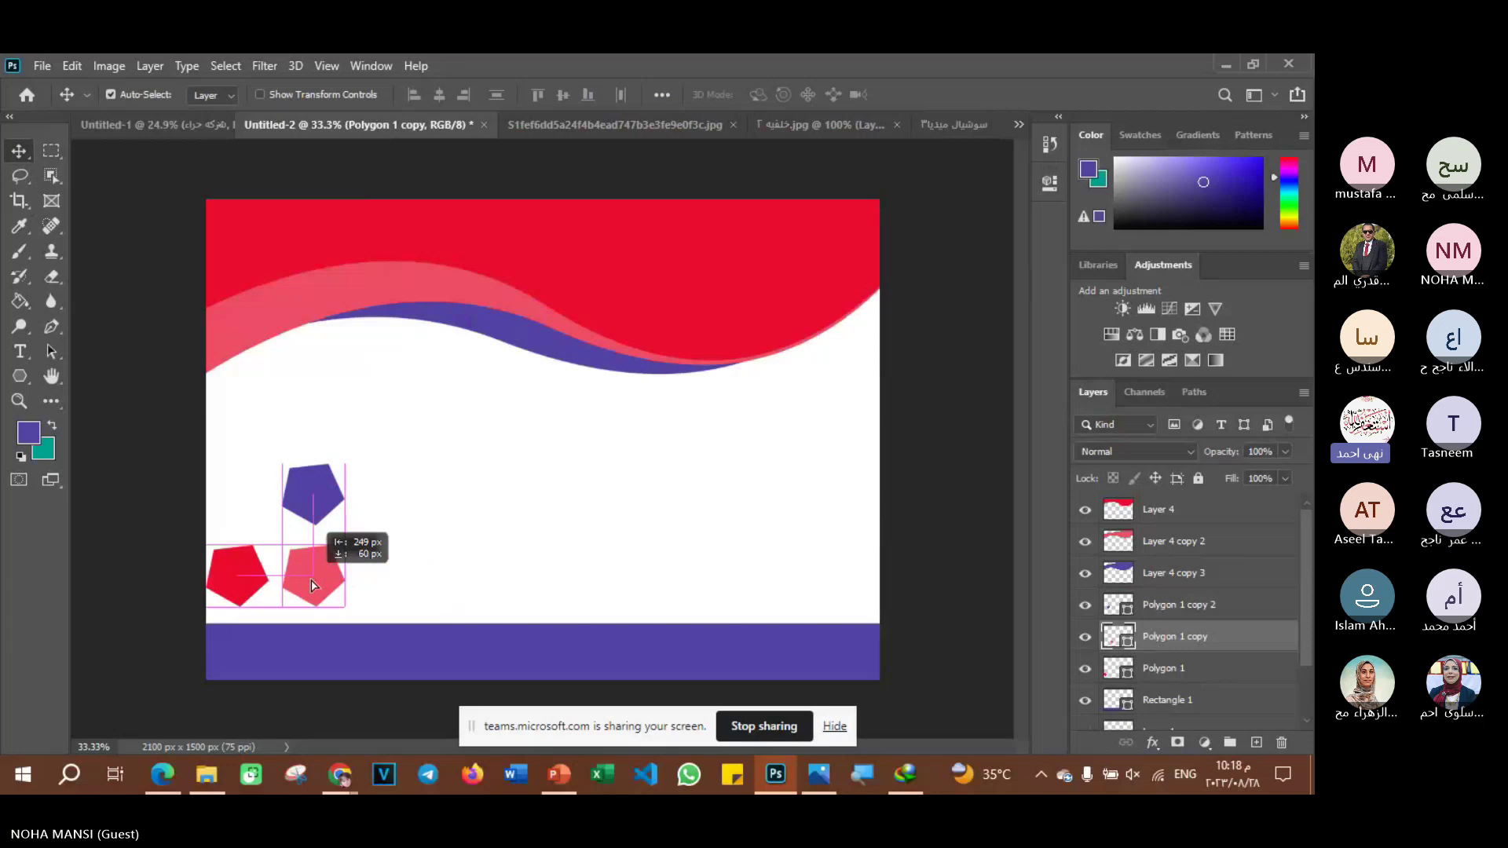
{"action": "left_click_drag", "start_coordinate": [305, 503], "coordinate": [246, 513]}
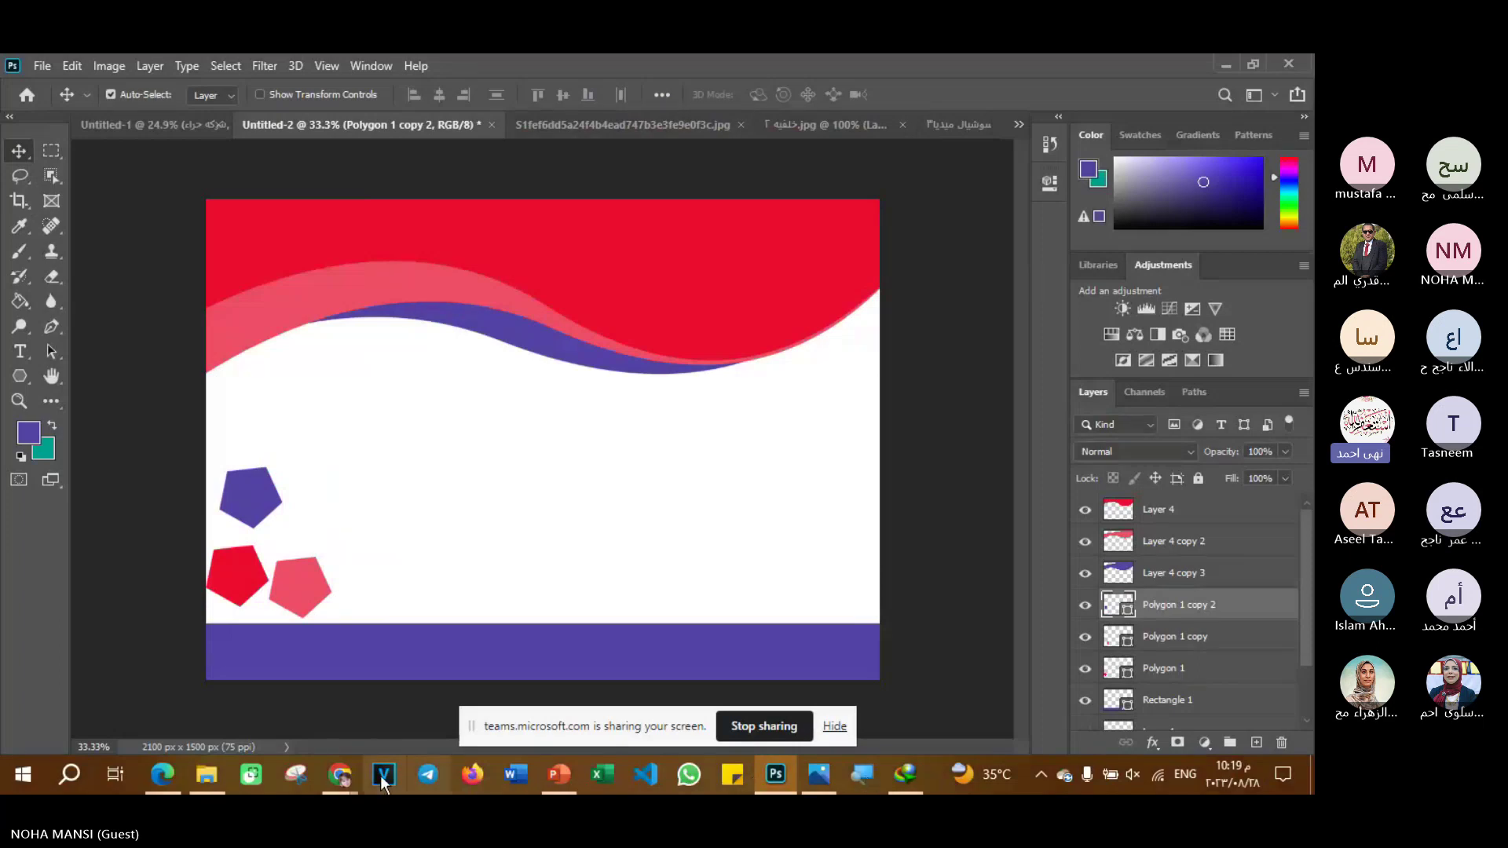
- Browse two more business card examples in Yandex Images, including a dark card with blue curved bands
{"action": "left_click", "coordinate": [341, 776]}
{"action": "left_click", "coordinate": [901, 700]}
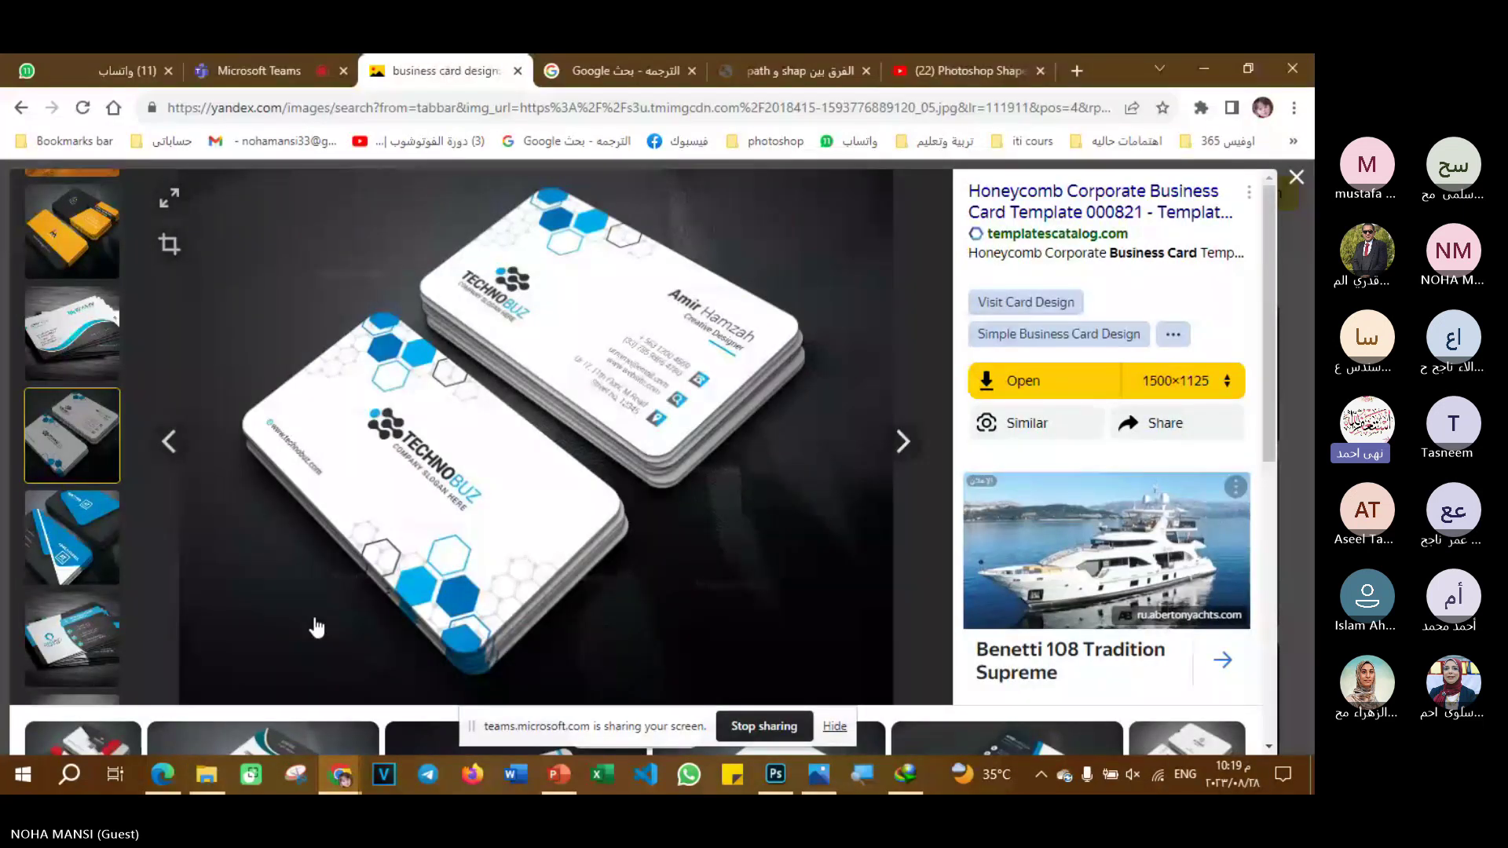
{"action": "key", "text": "Right"}
{"action": "key", "text": "Right"}
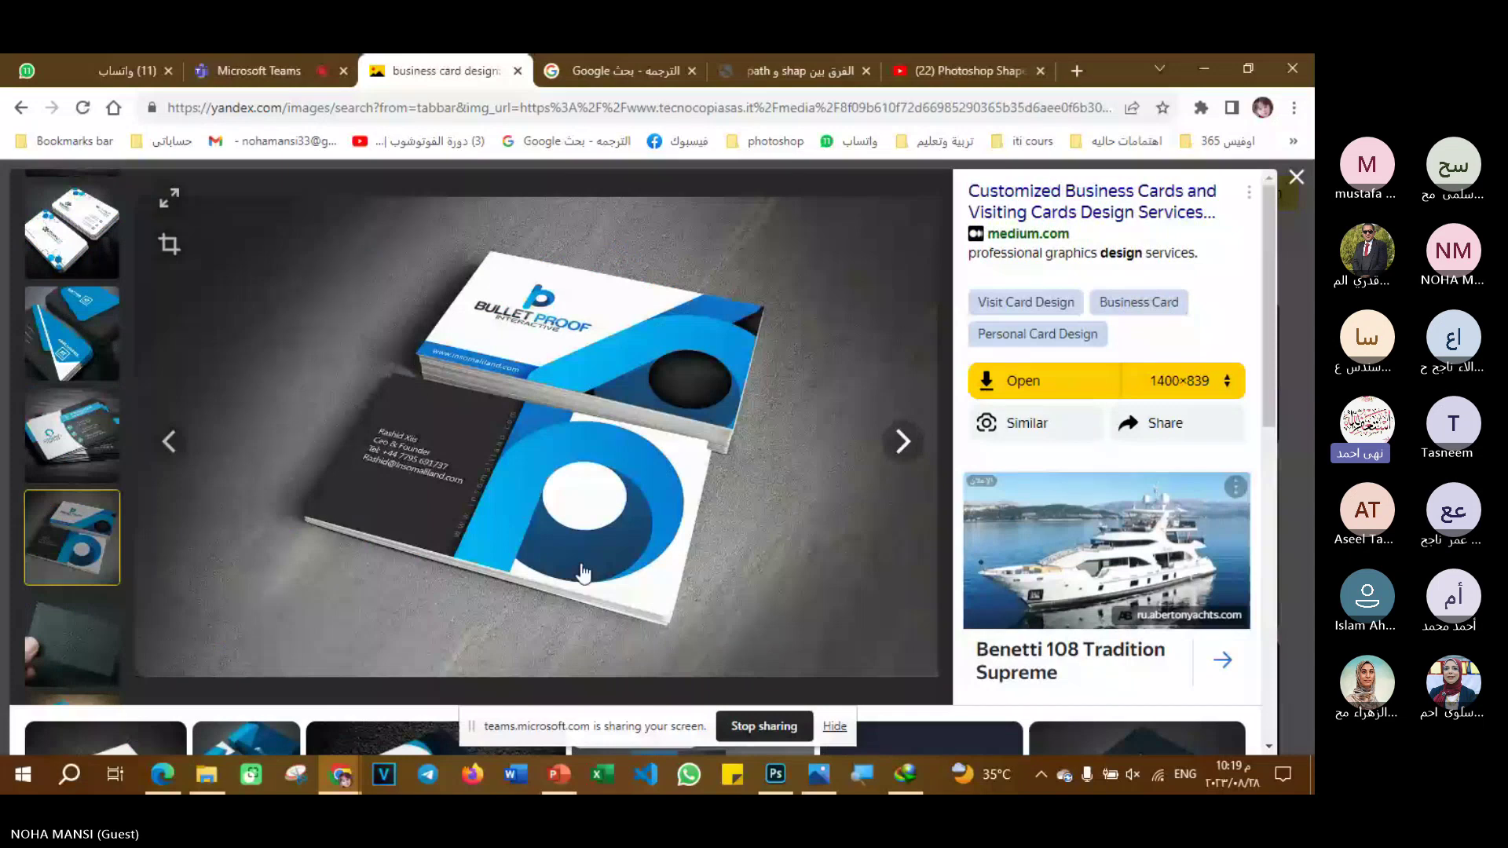
{"action": "left_click", "coordinate": [582, 574]}
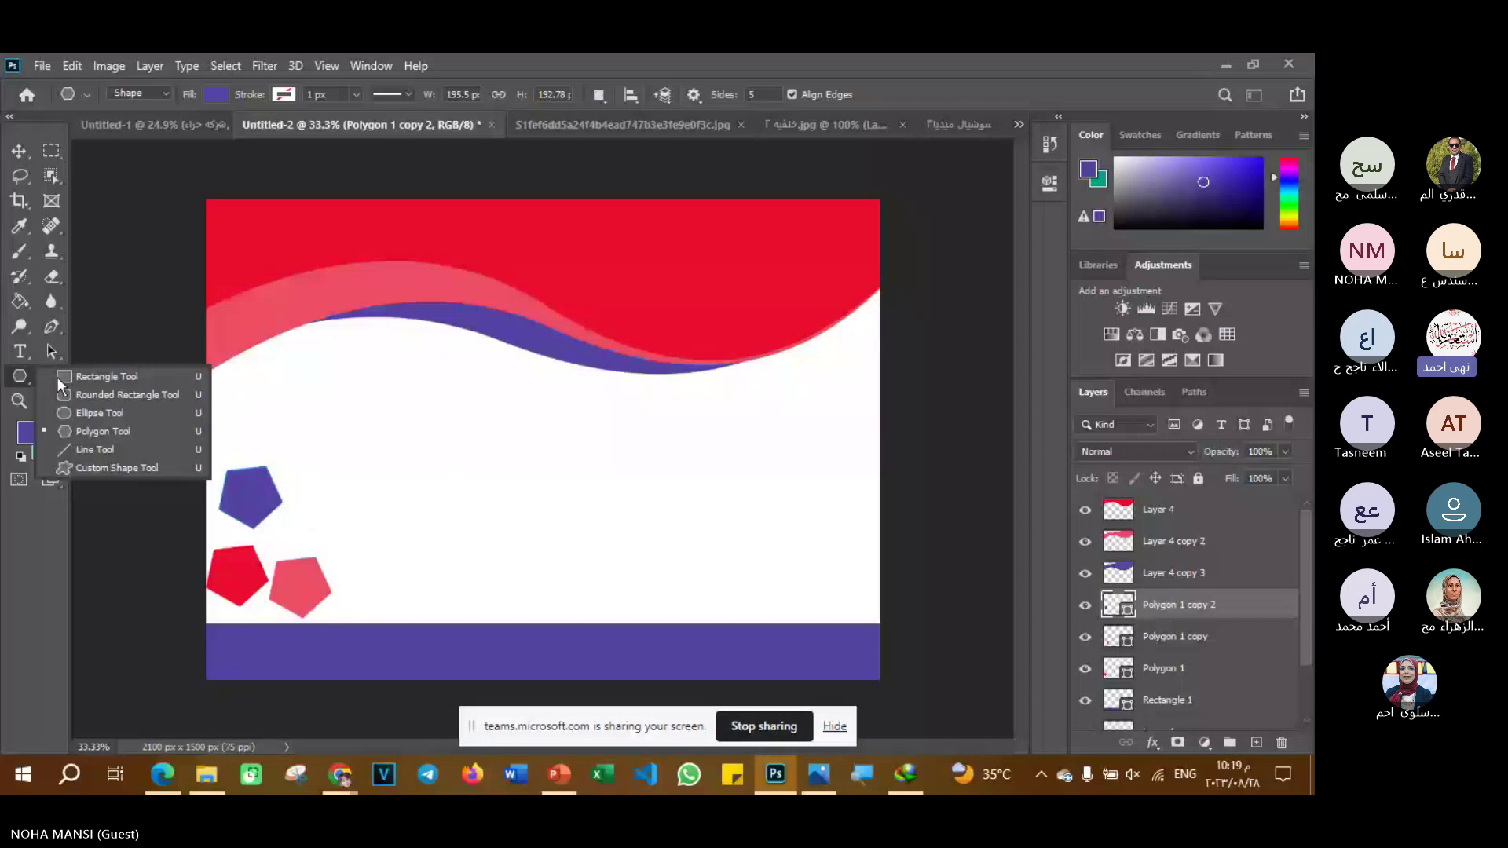
- Try a purple bar running off the right edge, then delete the old Rectangle 2 layer
{"action": "left_click", "coordinate": [57, 377]}
{"action": "left_click_drag", "start_coordinate": [575, 450], "coordinate": [960, 568]}
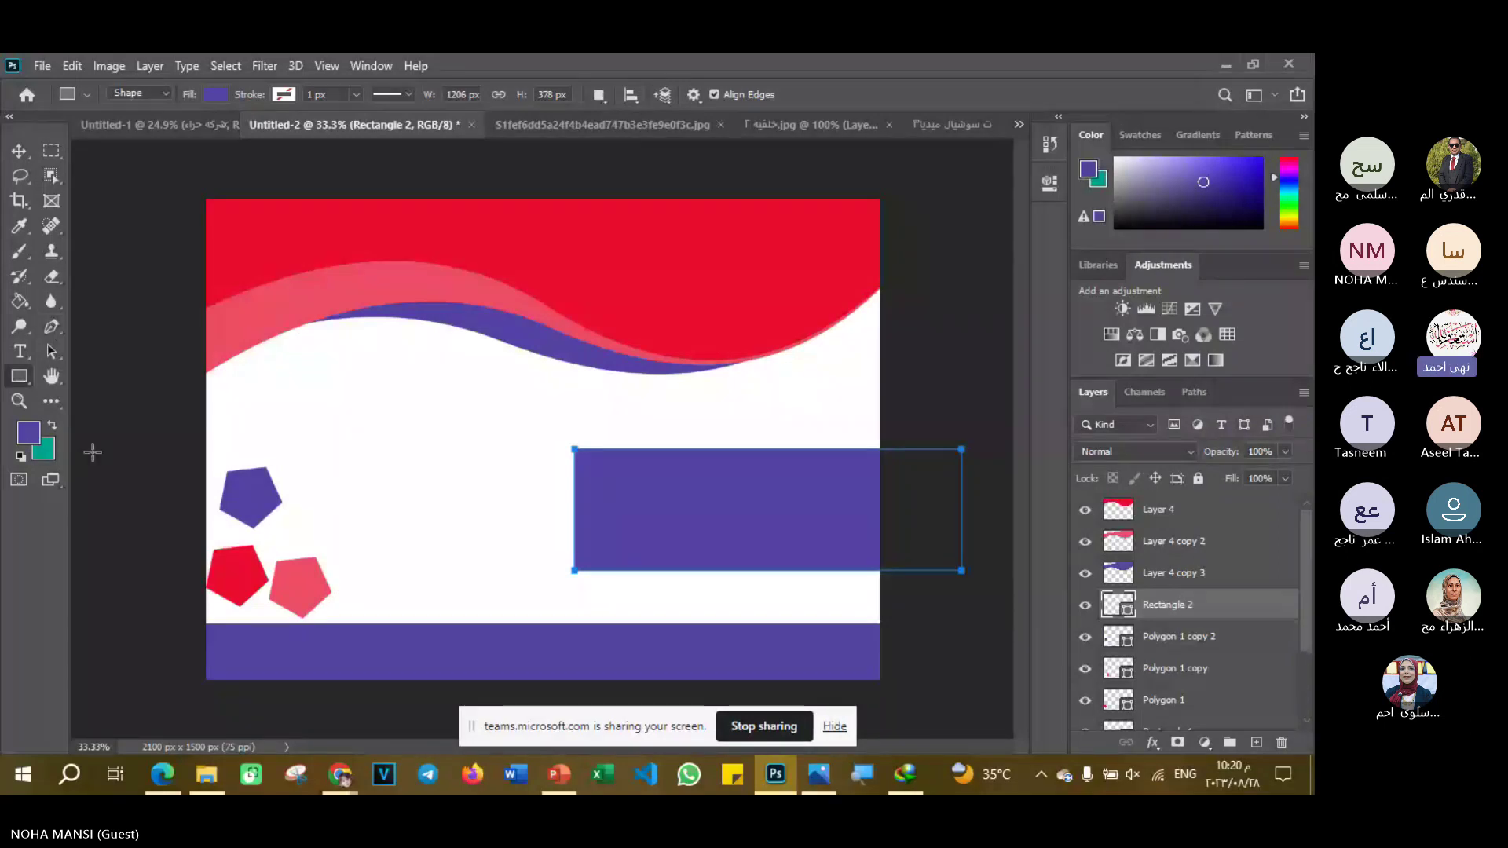
{"action": "right_click", "coordinate": [19, 376]}
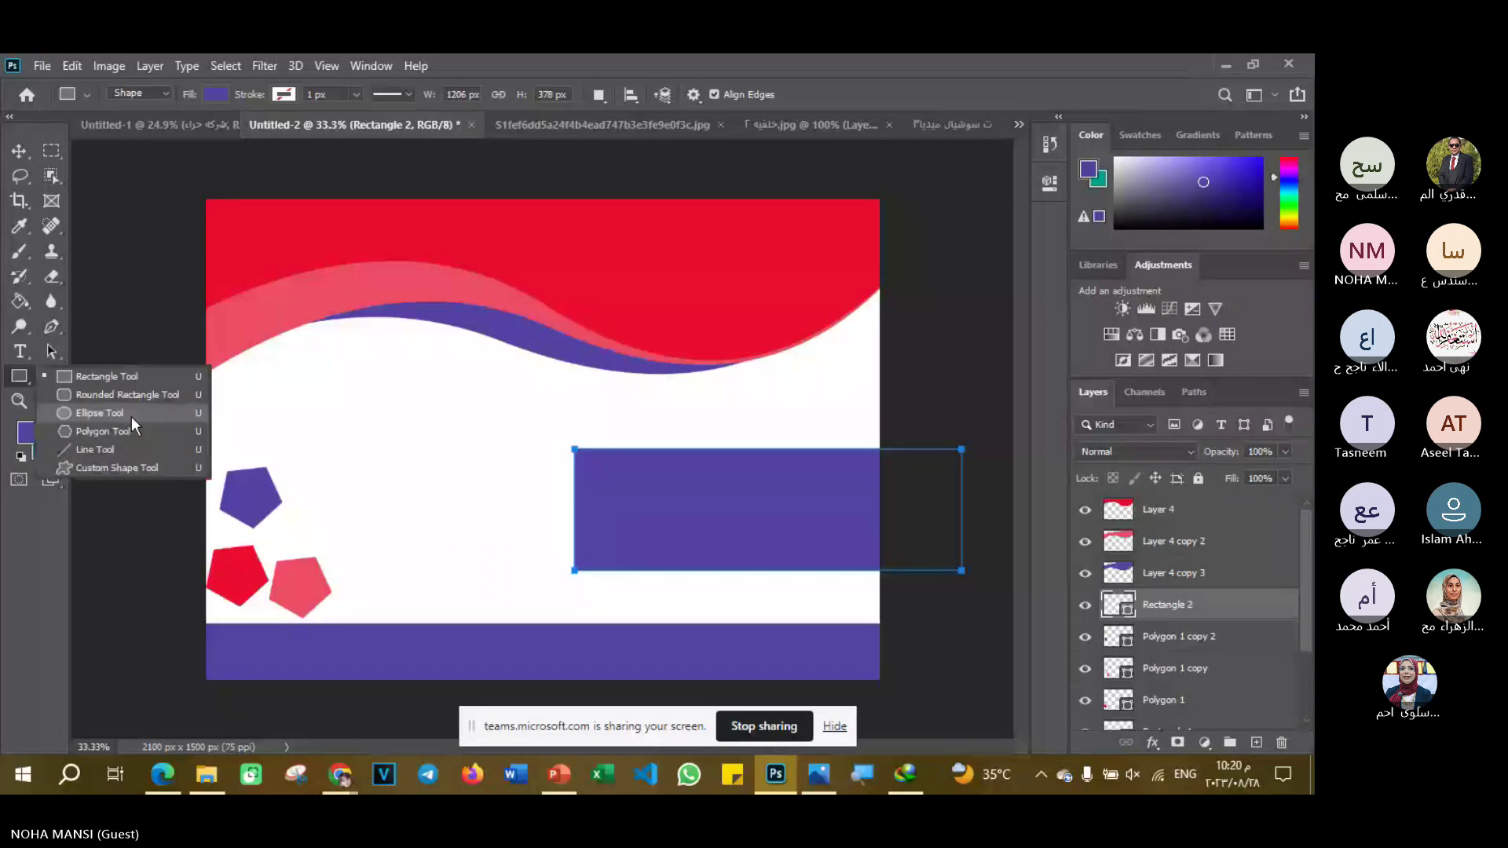
{"action": "left_click", "coordinate": [126, 395]}
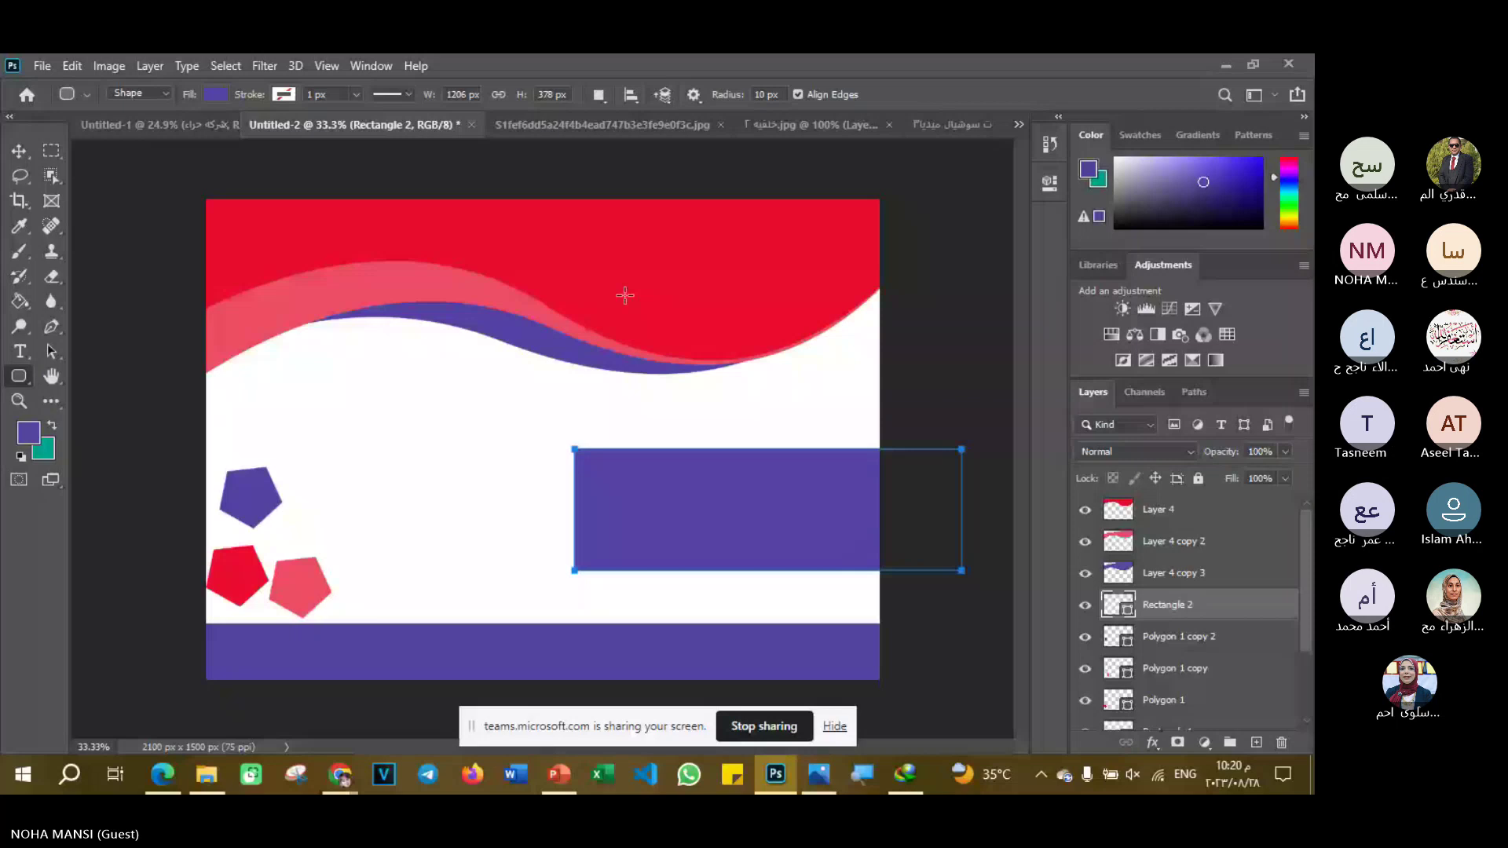
{"action": "left_click", "coordinate": [1281, 742]}
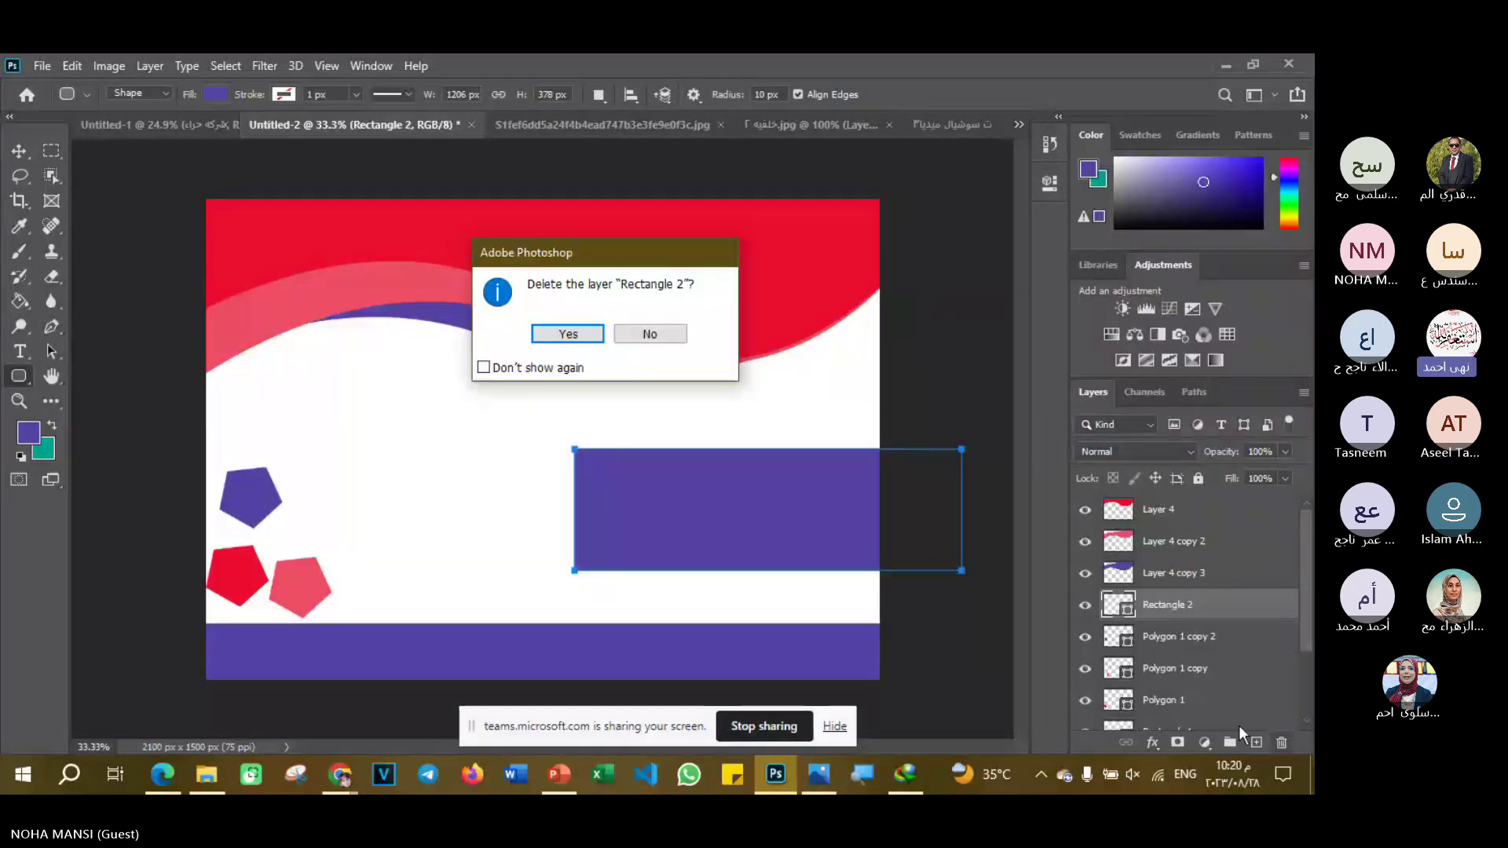
{"action": "key", "text": "Return"}
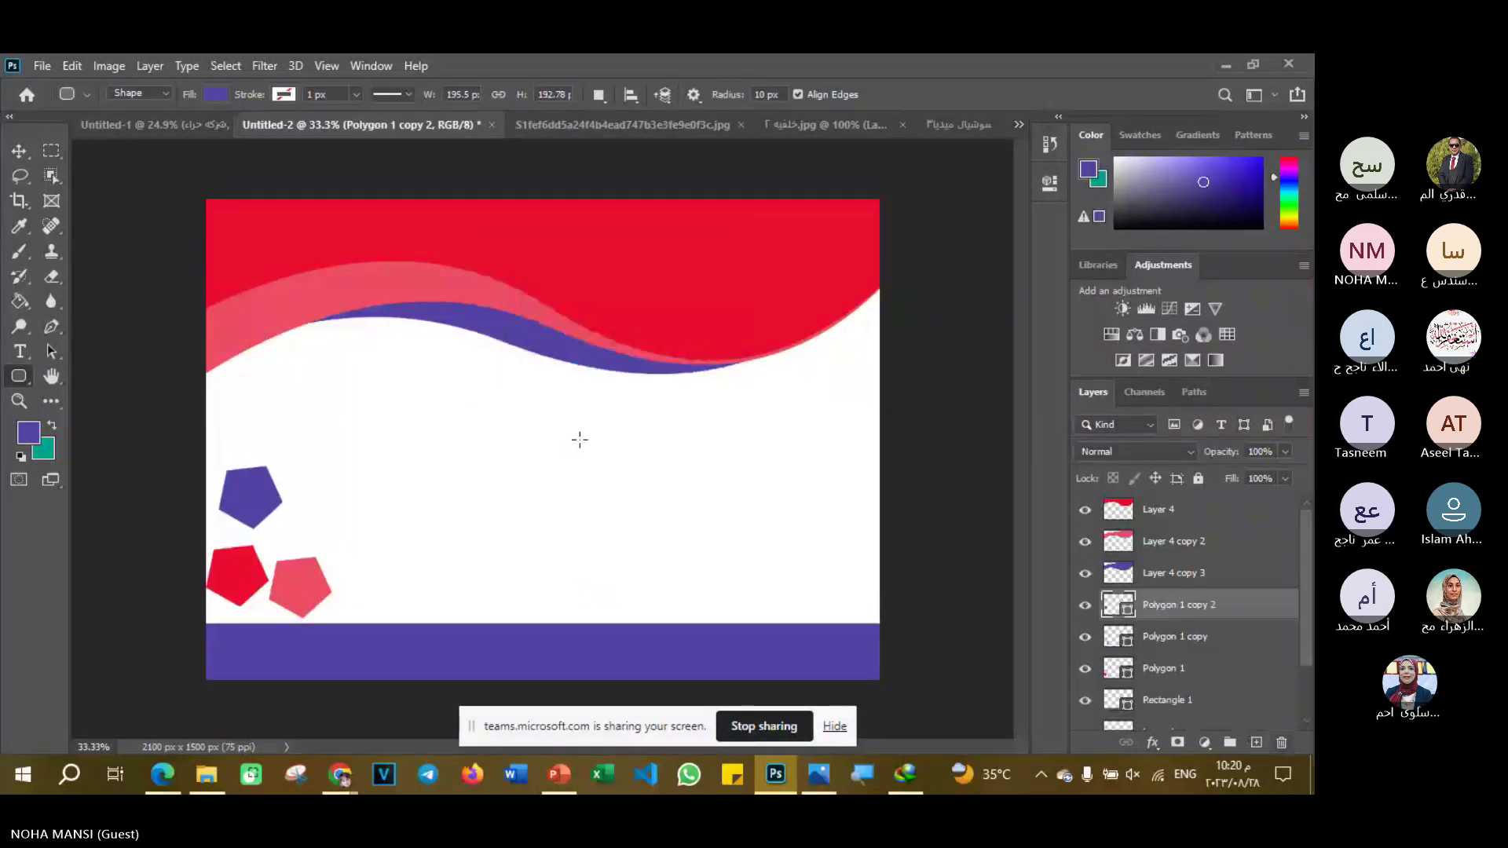
- Draw a slim 891 × 138 px purple rounded-rectangle bar reaching the card's right edge
{"action": "left_click_drag", "start_coordinate": [574, 436], "coordinate": [975, 576]}
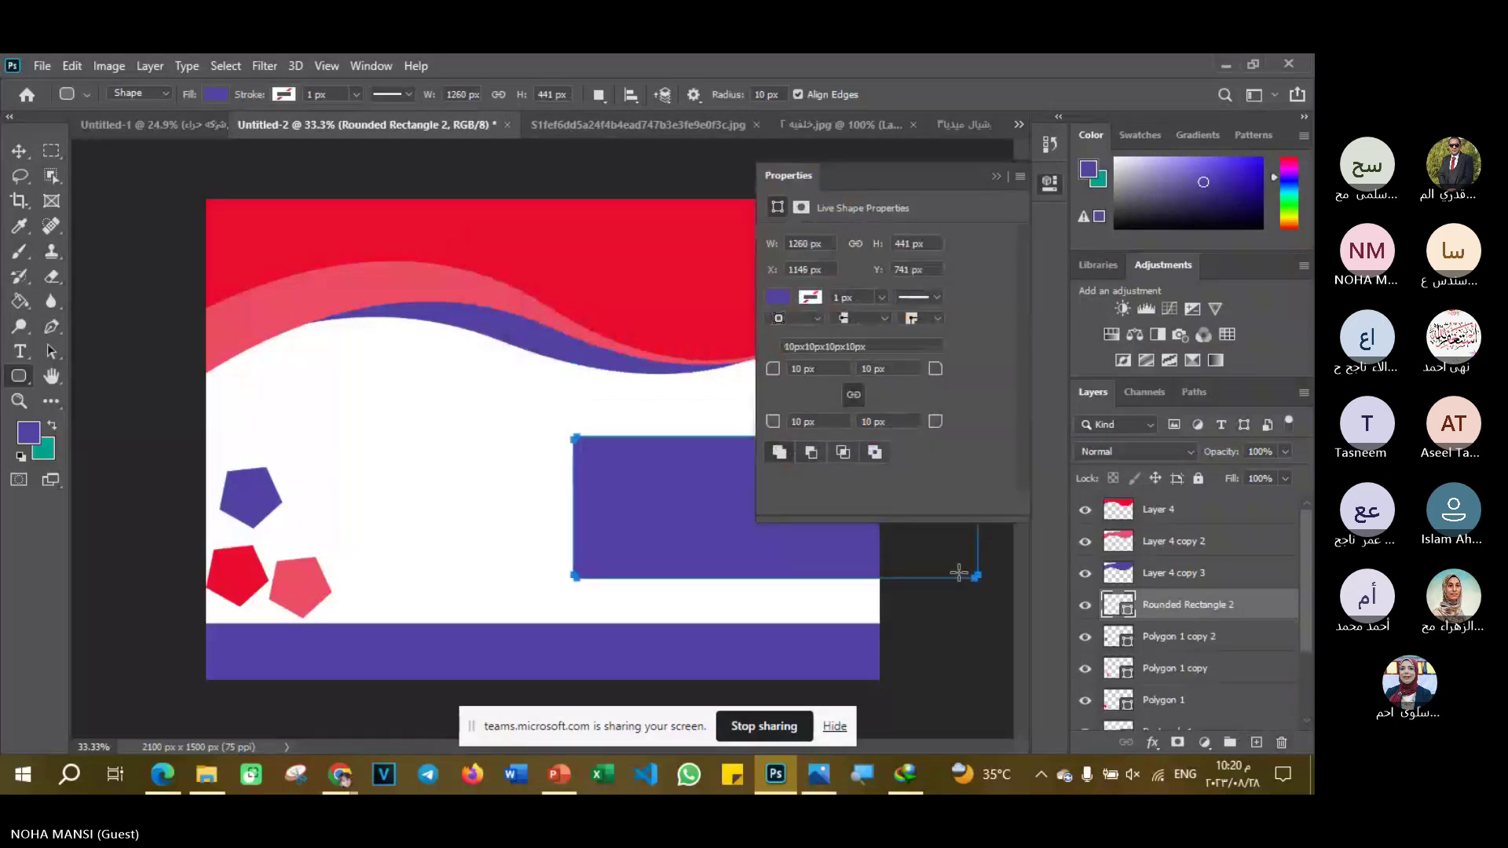
{"action": "left_click", "coordinate": [999, 175]}
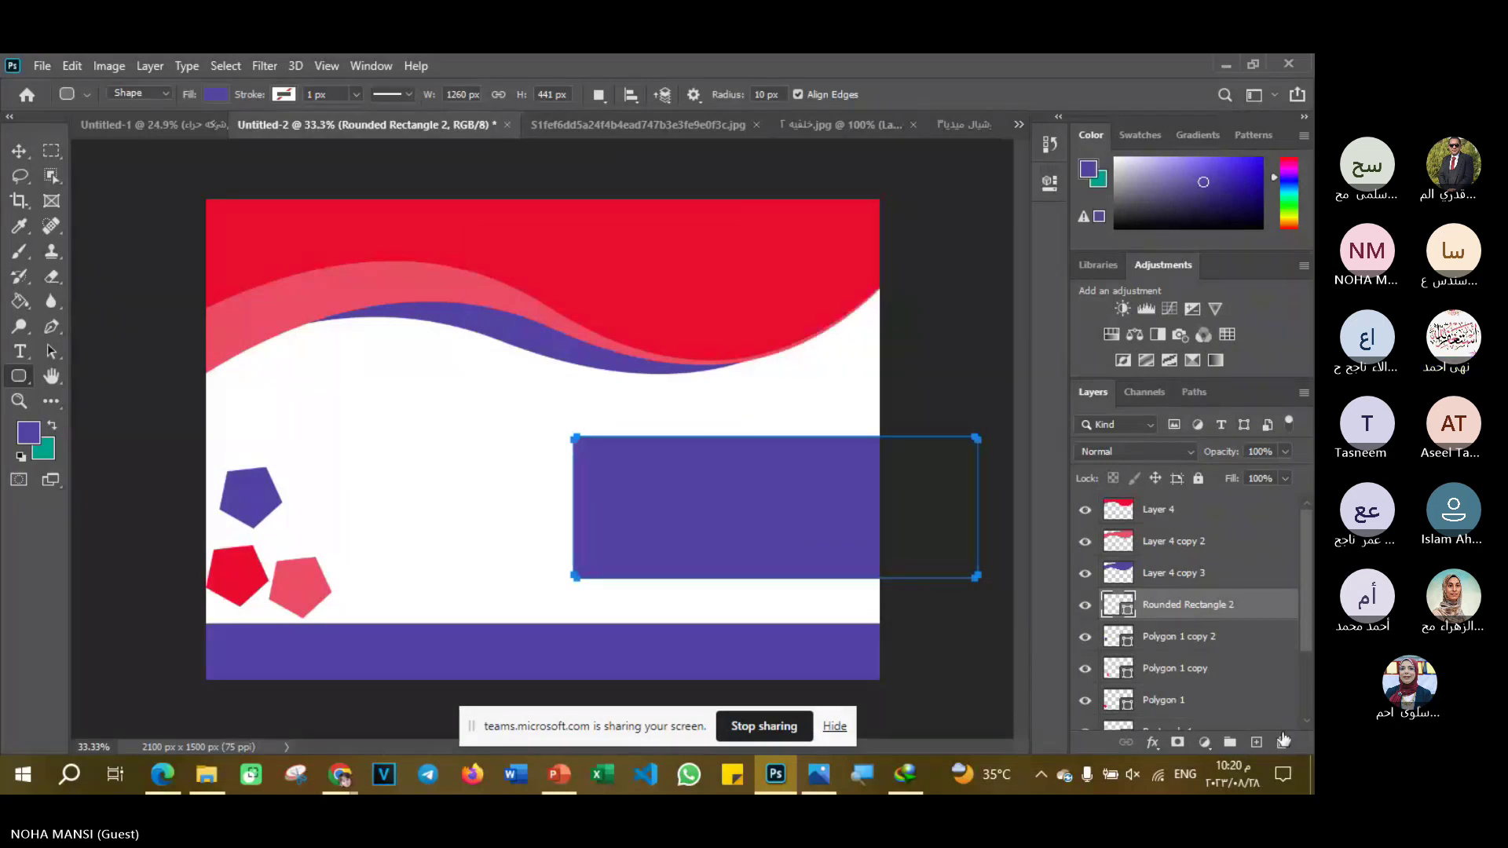
{"action": "left_click", "coordinate": [1282, 741]}
{"action": "left_click", "coordinate": [572, 333]}
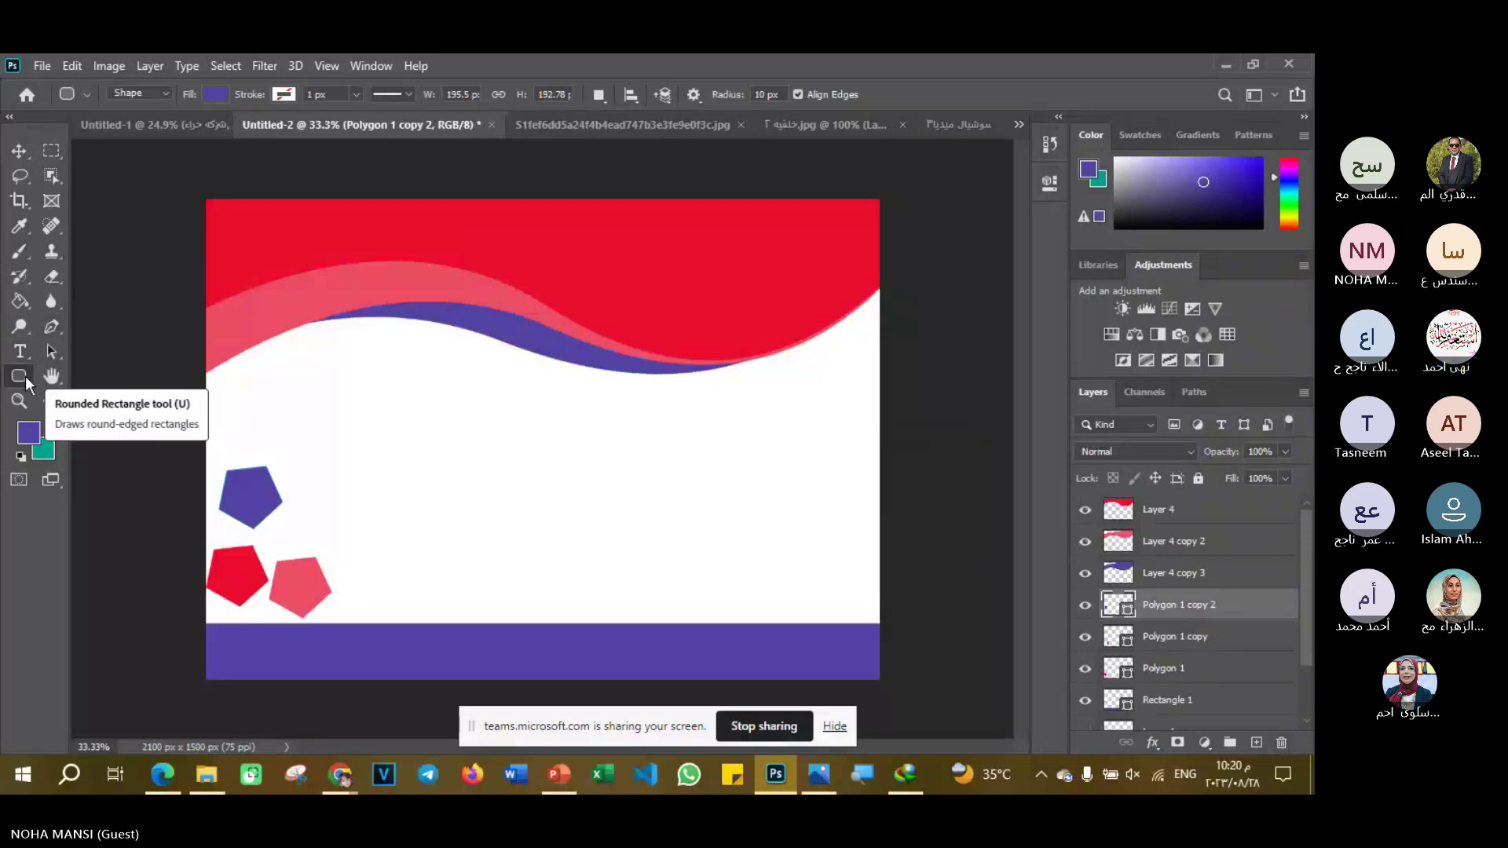
{"action": "left_click_drag", "start_coordinate": [632, 519], "coordinate": [916, 562]}
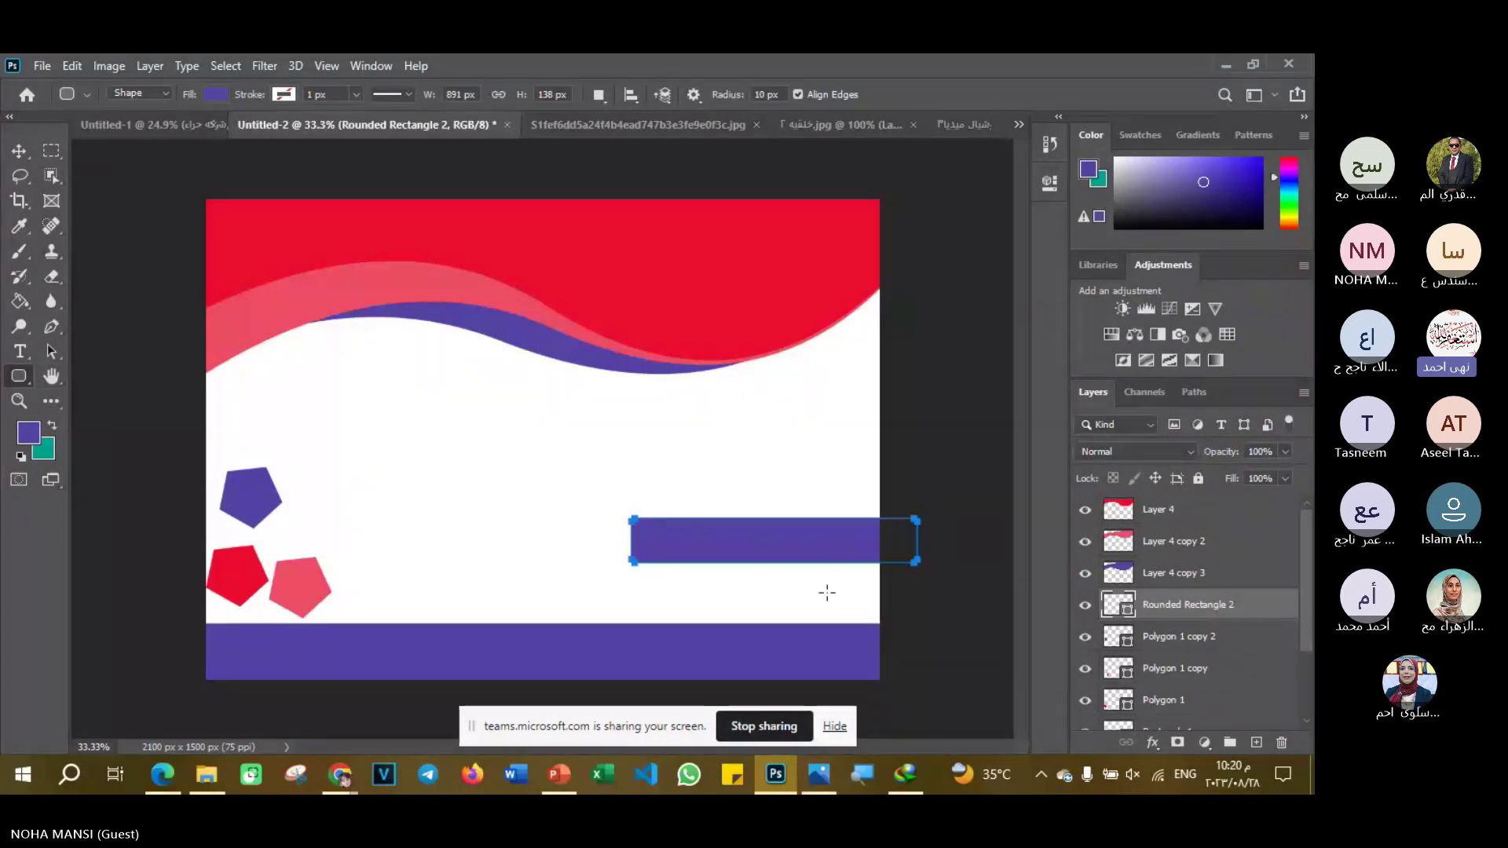
{"action": "key", "text": "v"}
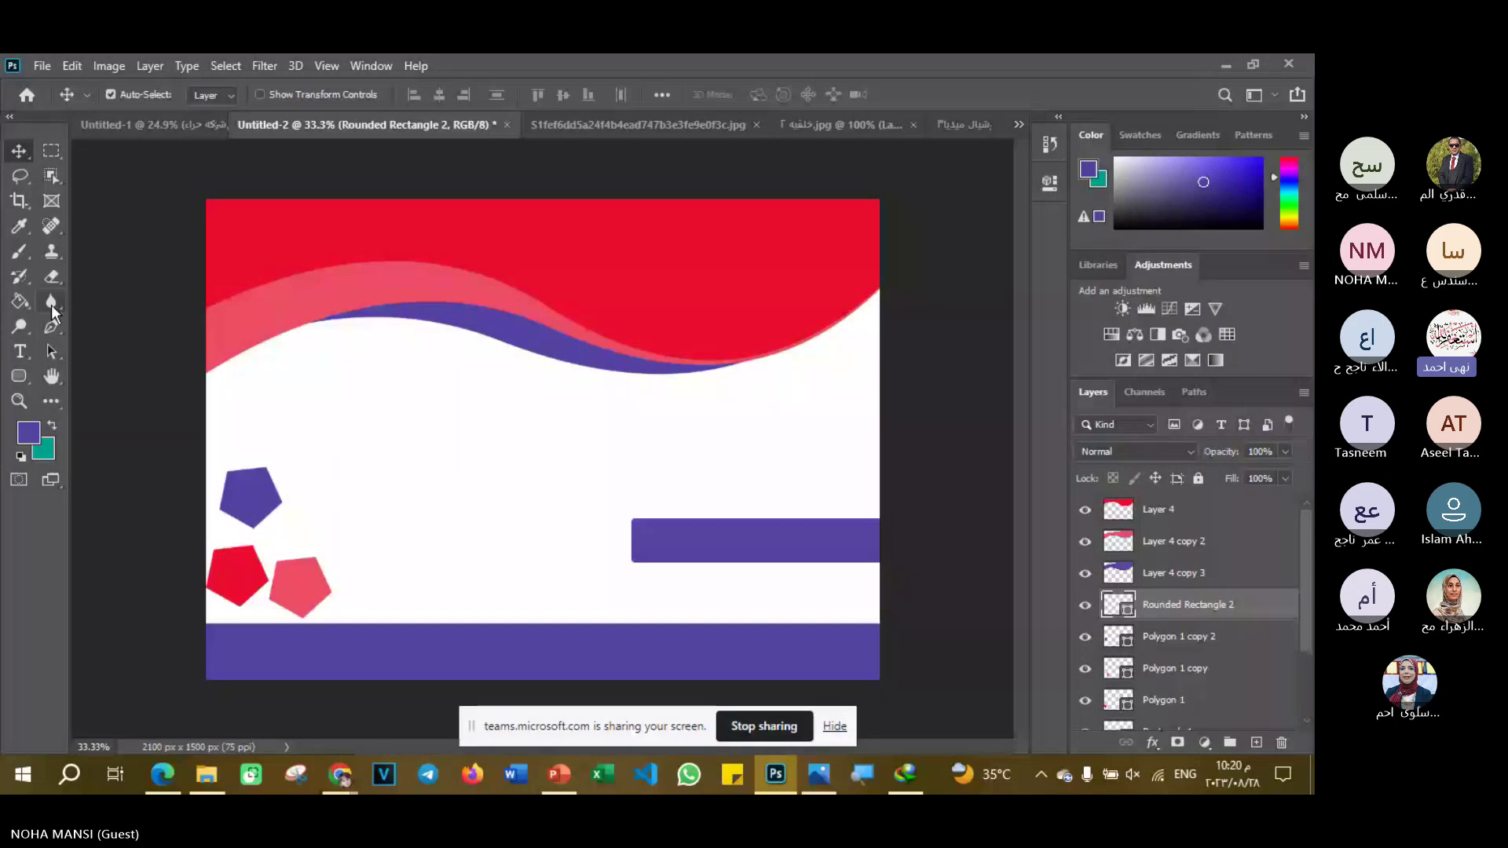
- Start a Pen-tool bar path above the first bar, placing its right end and top-left points
{"action": "left_click", "coordinate": [51, 326]}
{"action": "left_click", "coordinate": [895, 411]}
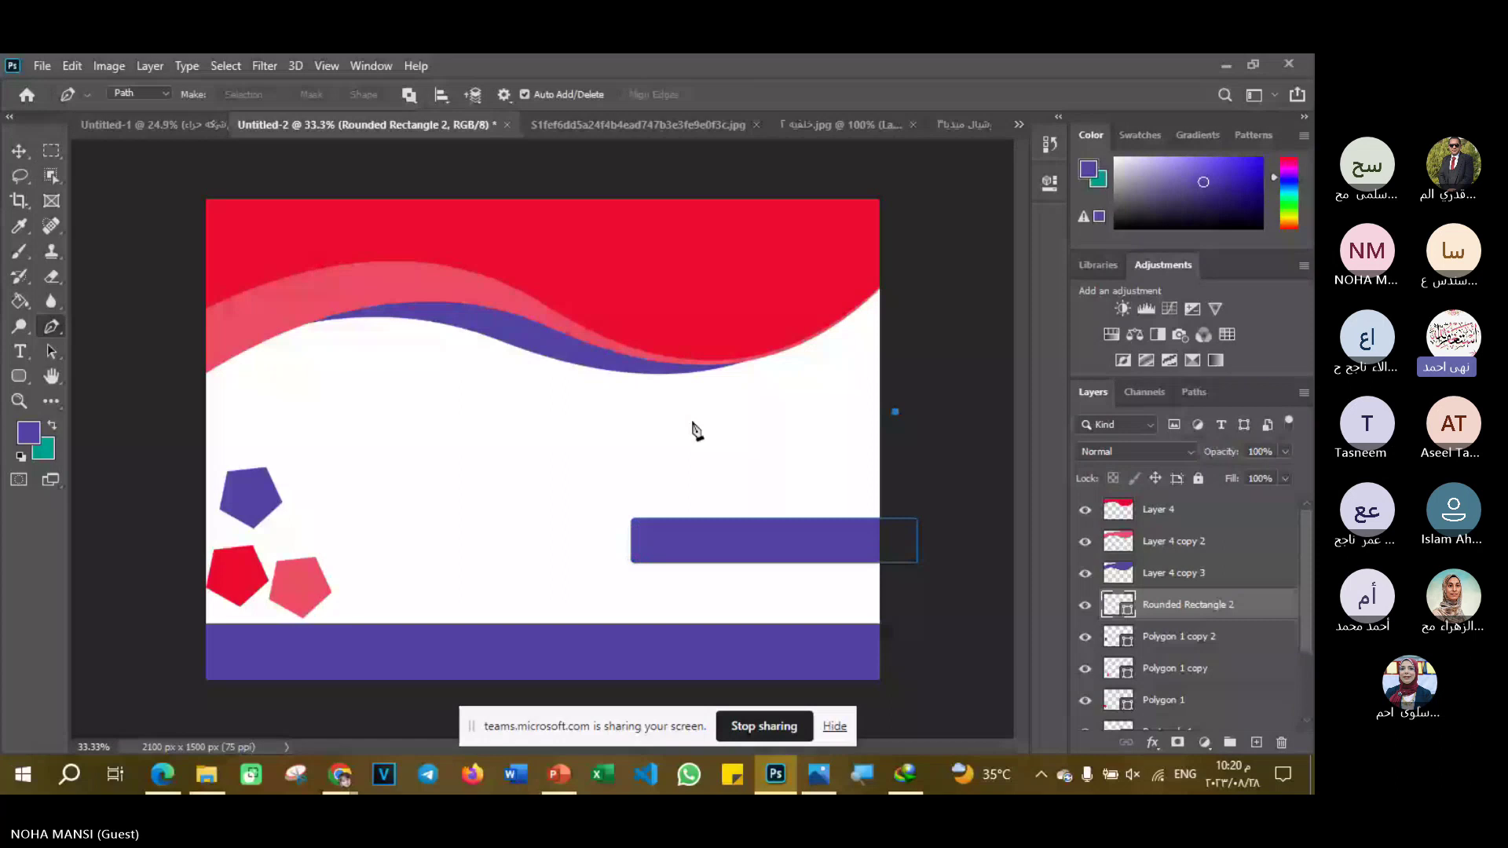
{"action": "left_click", "coordinate": [656, 419]}
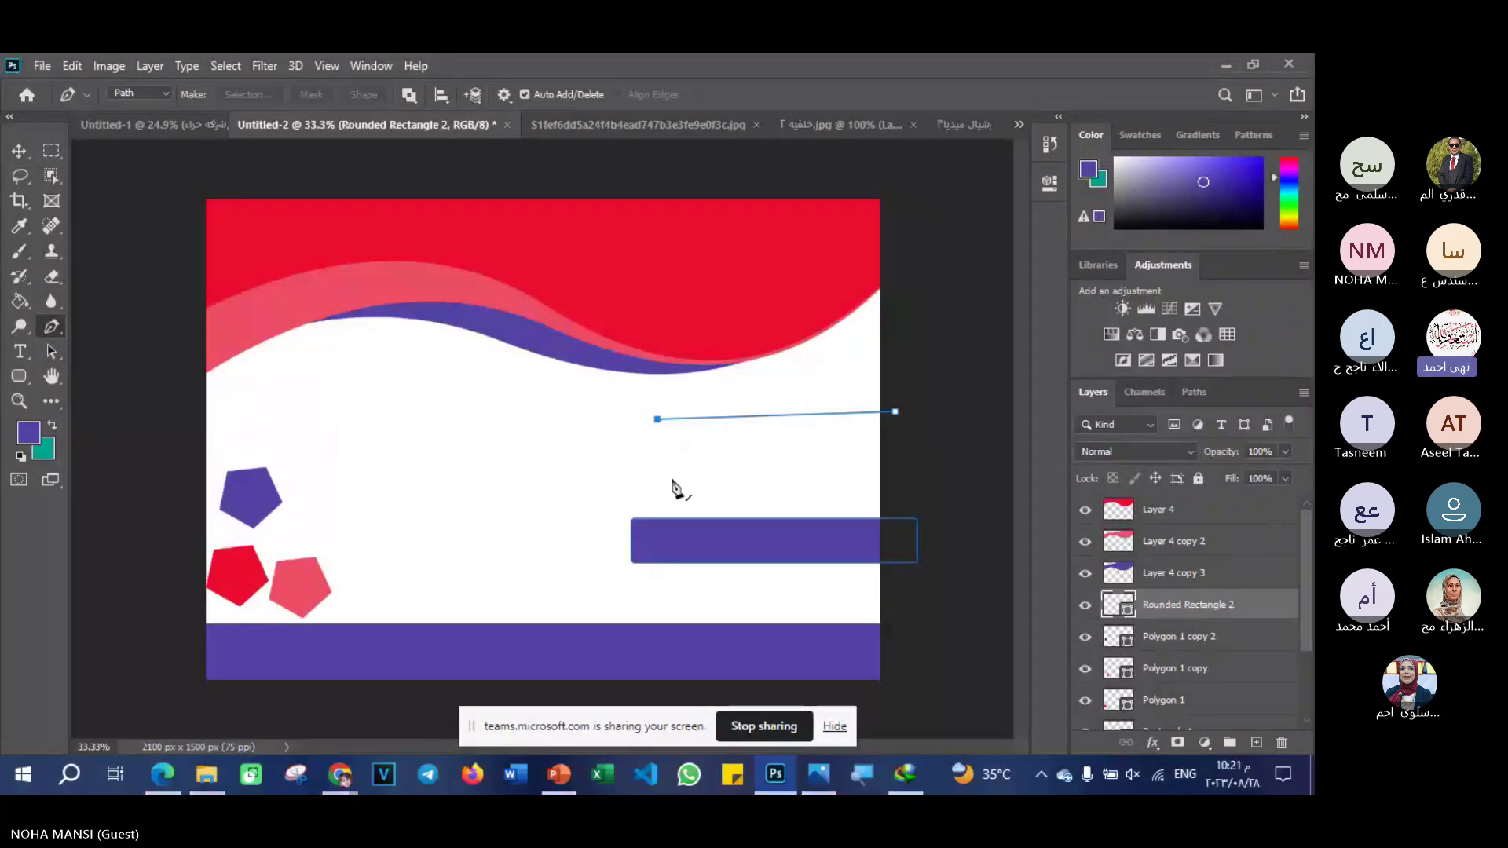
{"action": "mouse_move", "coordinate": [649, 460]}
{"action": "left_mouse_down"}
{"action": "mouse_move", "coordinate": [690, 492]}
{"action": "mouse_move", "coordinate": [680, 510]}
{"action": "left_mouse_up"}
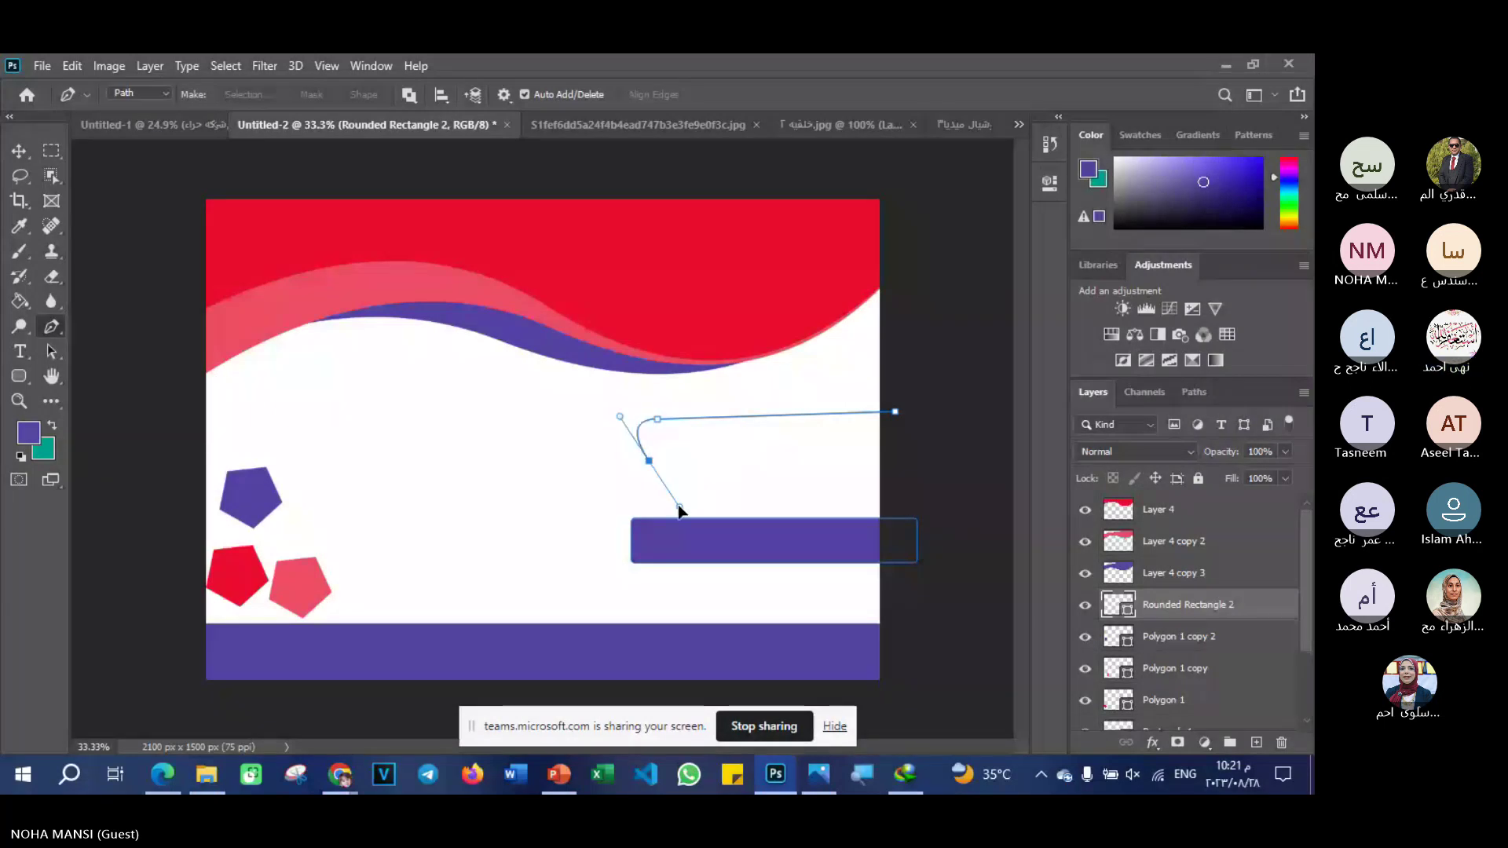
{"action": "left_click_drag", "start_coordinate": [680, 510], "coordinate": [662, 487]}
{"action": "key", "text": "ctrl+z"}
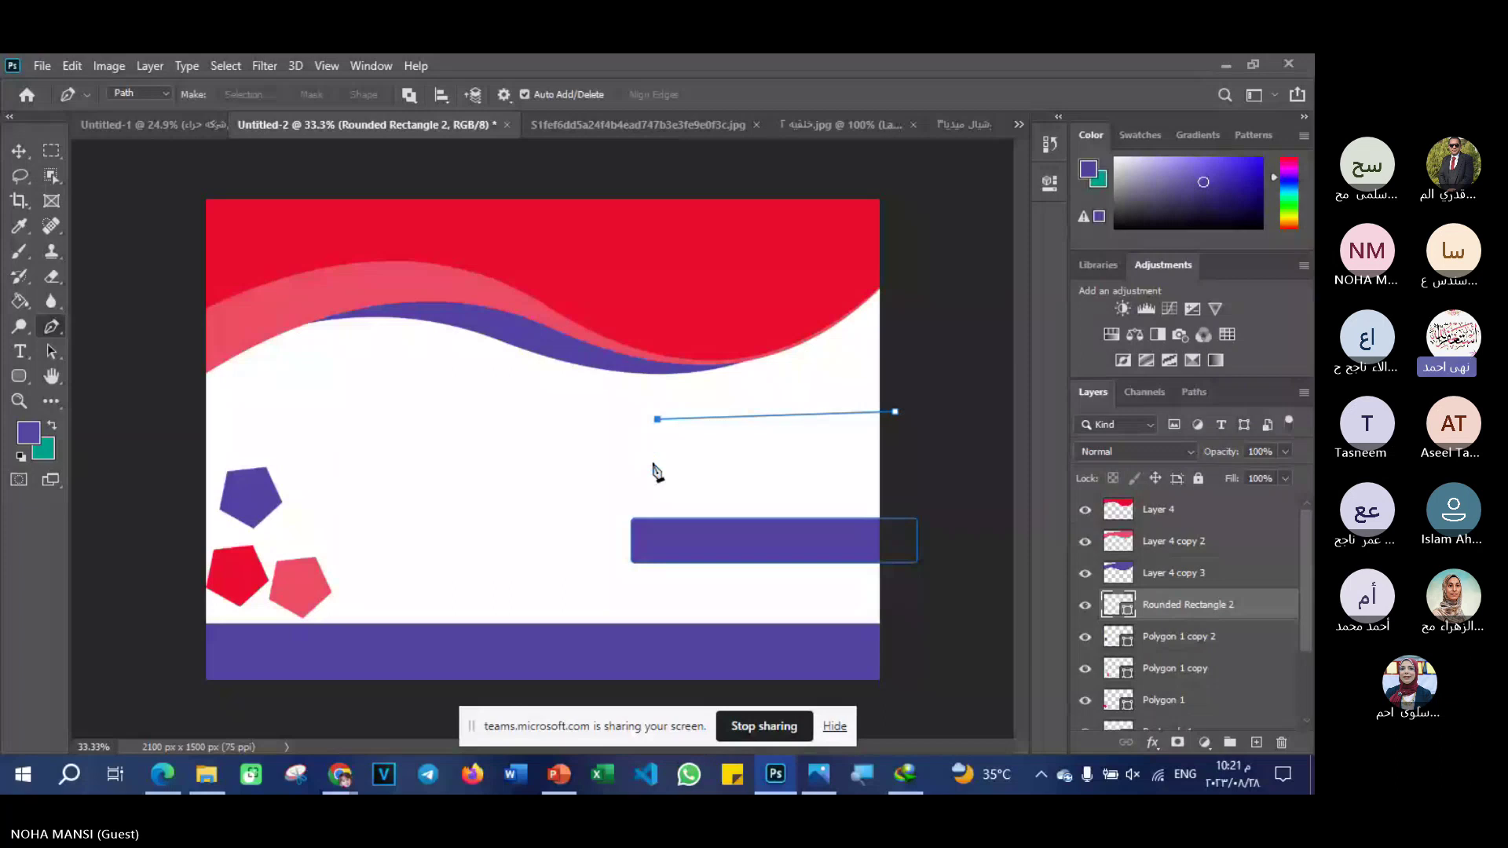
- Curve the bar's left end into a rounded shape and close the outline
{"action": "mouse_move", "coordinate": [653, 463]}
{"action": "left_mouse_down"}
{"action": "mouse_move", "coordinate": [678, 493]}
{"action": "mouse_move", "coordinate": [717, 491]}
{"action": "left_mouse_up"}
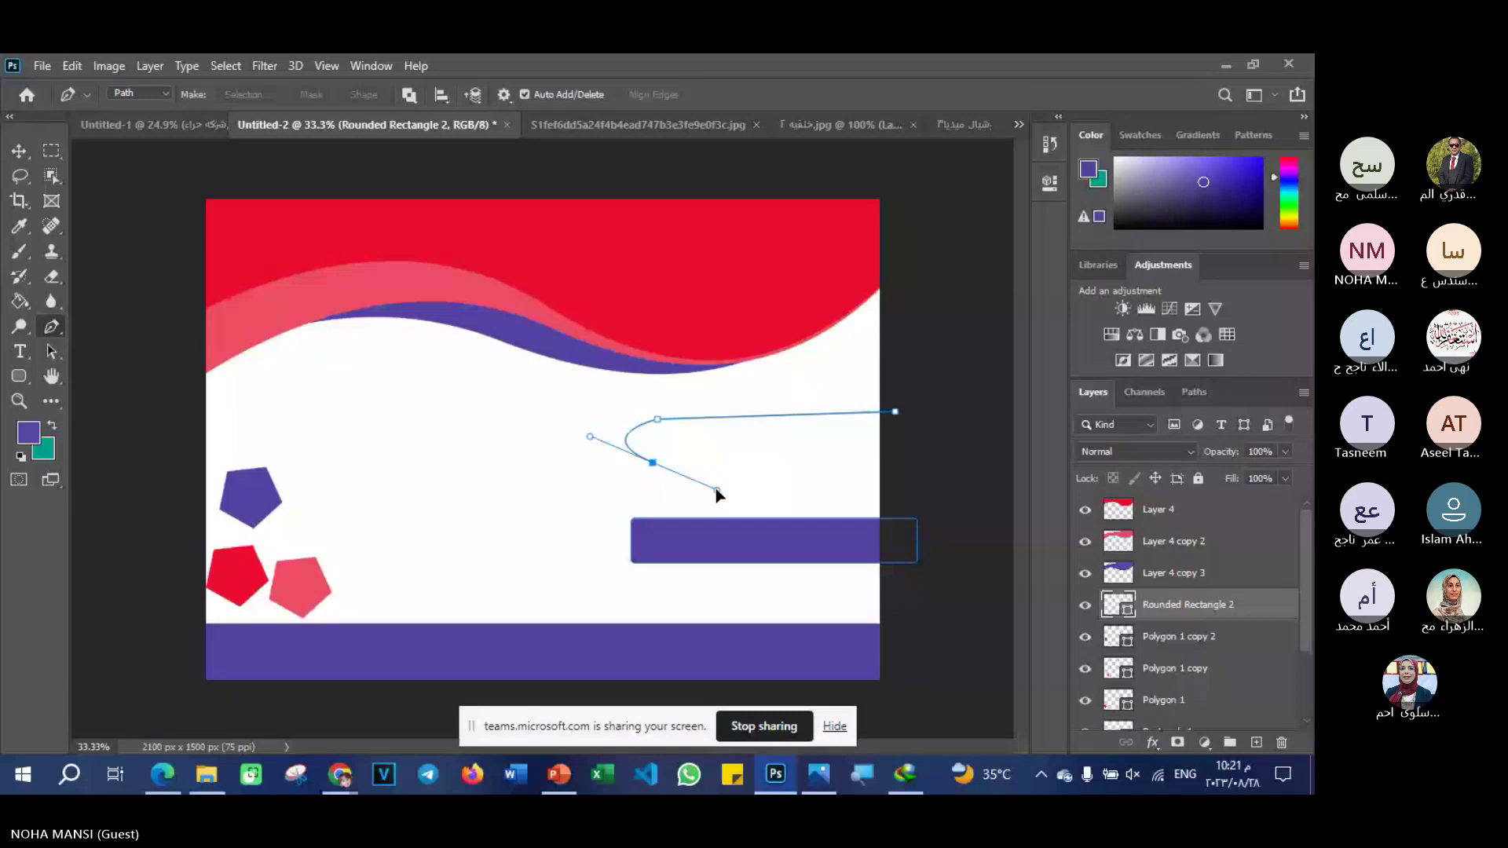
{"action": "left_click_drag", "start_coordinate": [717, 493], "coordinate": [686, 485]}
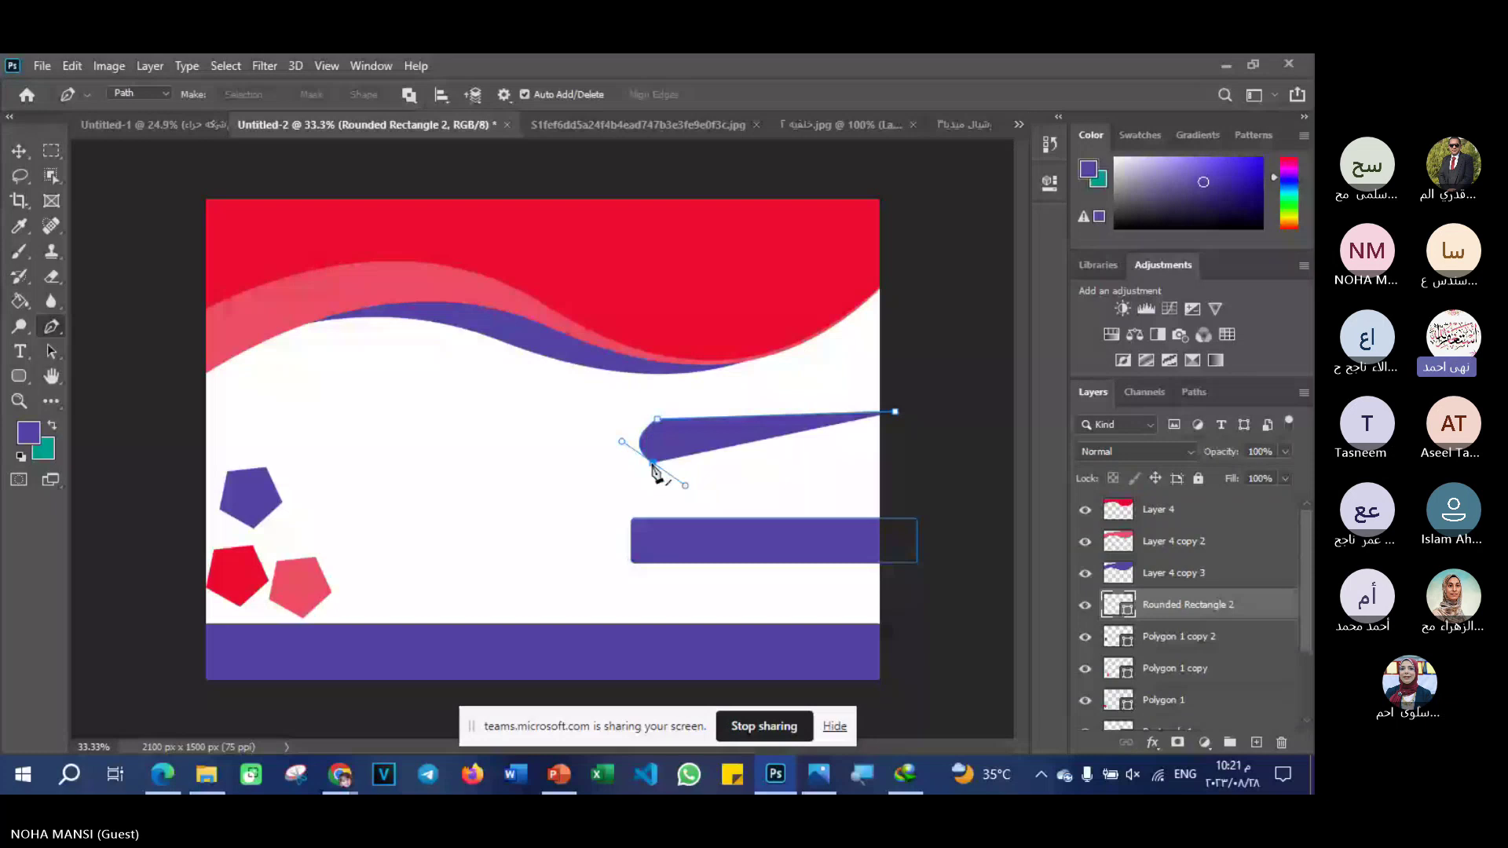
{"action": "left_click", "coordinate": [653, 464], "text": "alt"}
{"action": "left_click", "coordinate": [899, 454]}
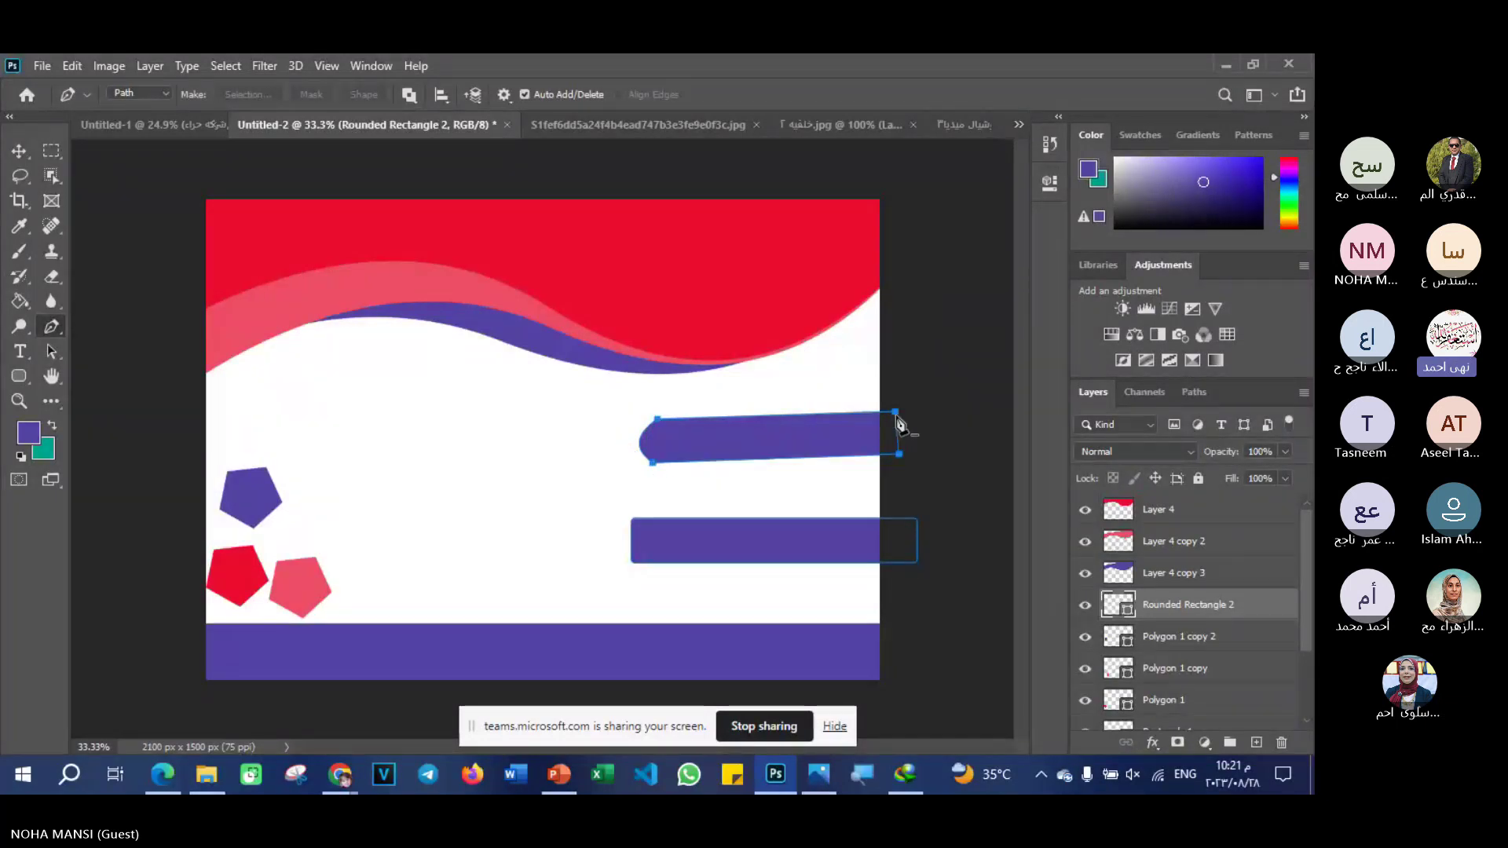
{"action": "left_click", "coordinate": [658, 426]}
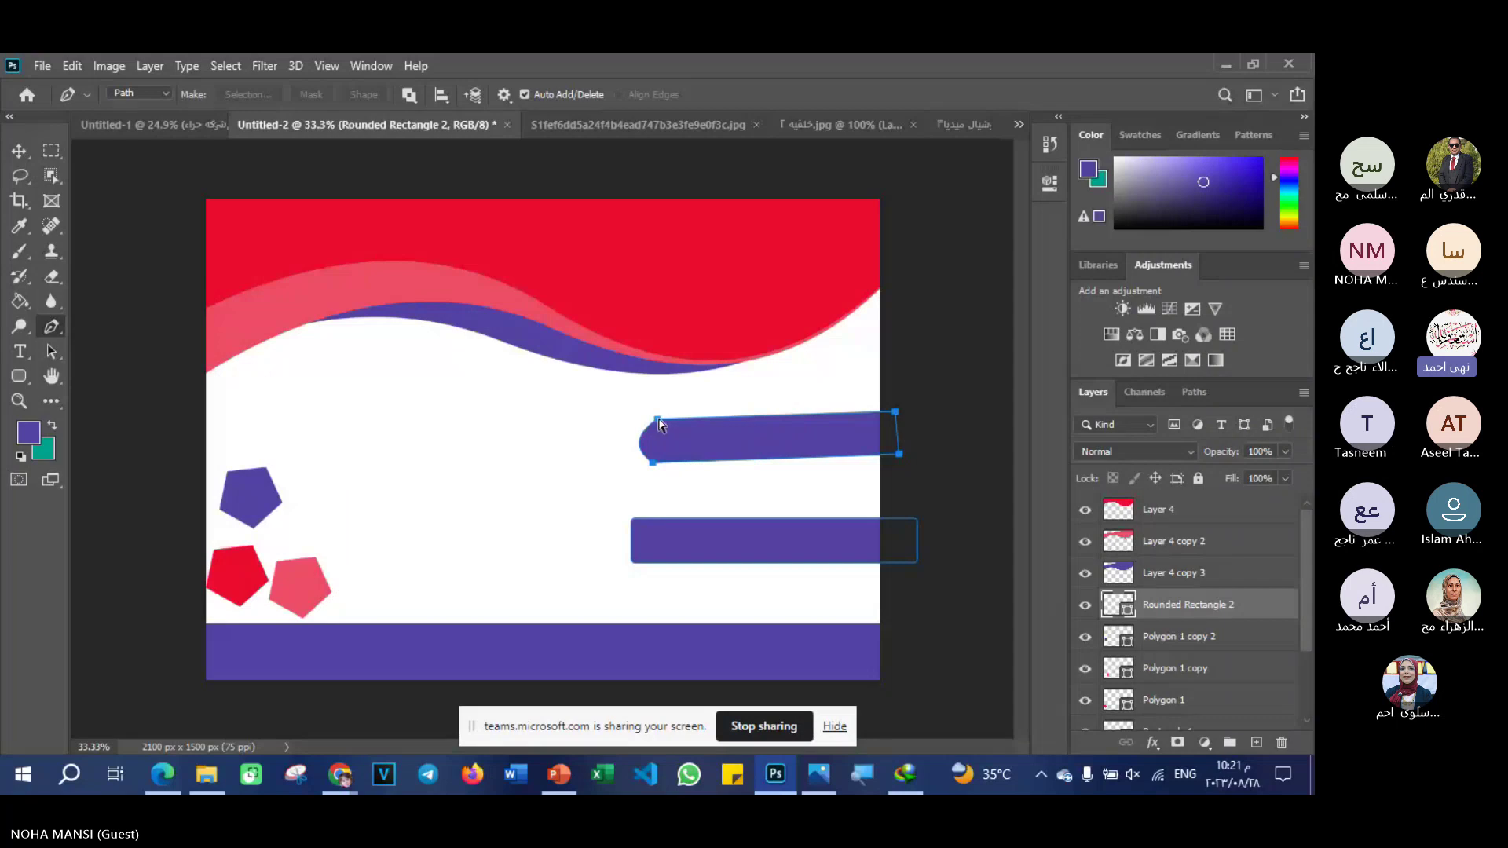
{"action": "left_click_drag", "start_coordinate": [658, 425], "coordinate": [651, 424]}
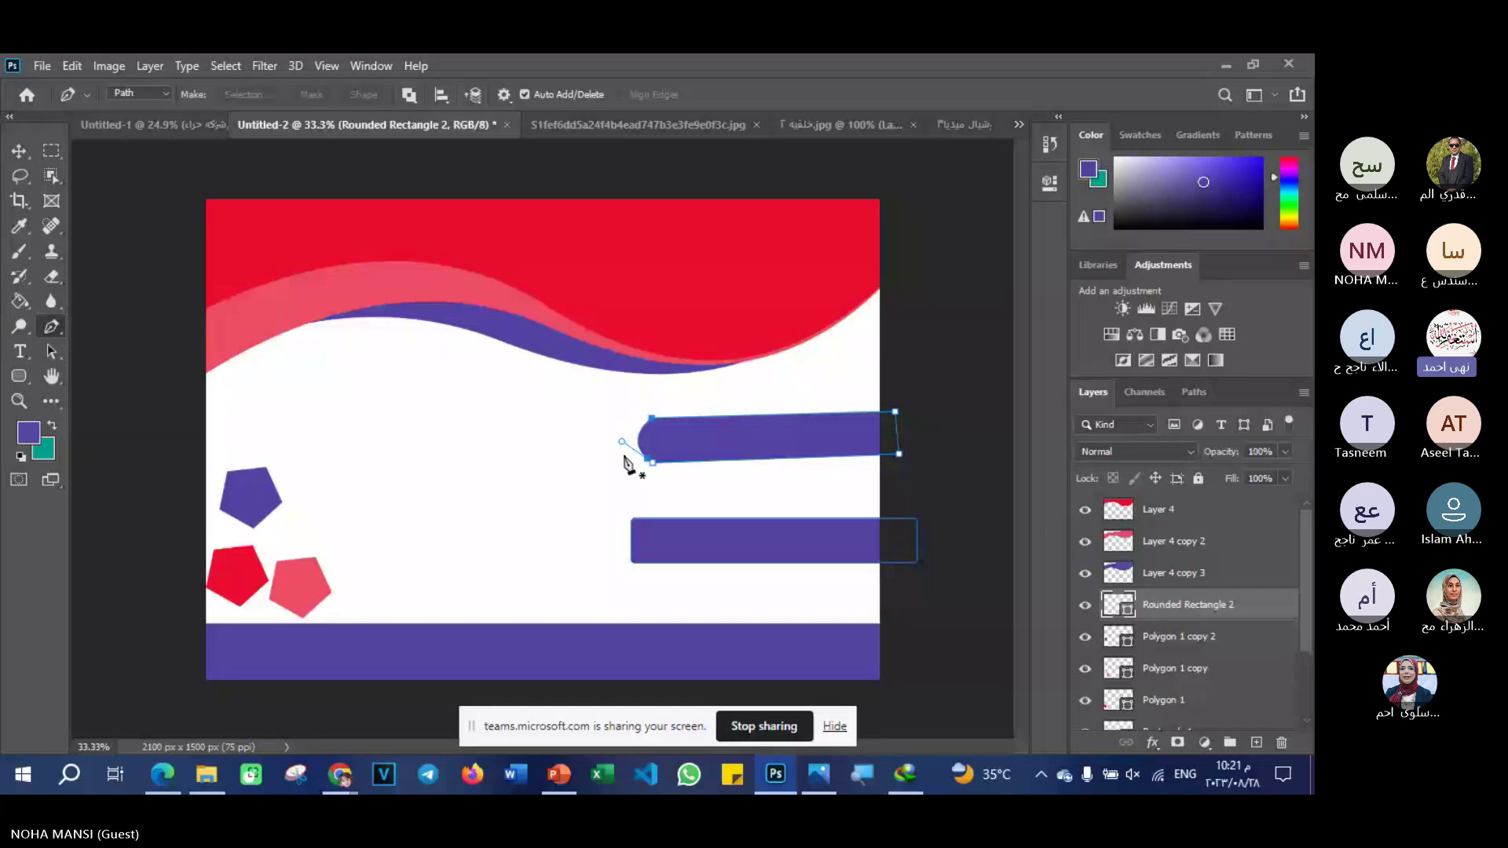
- Bring the phone icon in as Layer 5 and centre it in the upper bar's rounded end
{"action": "key", "text": "v"}
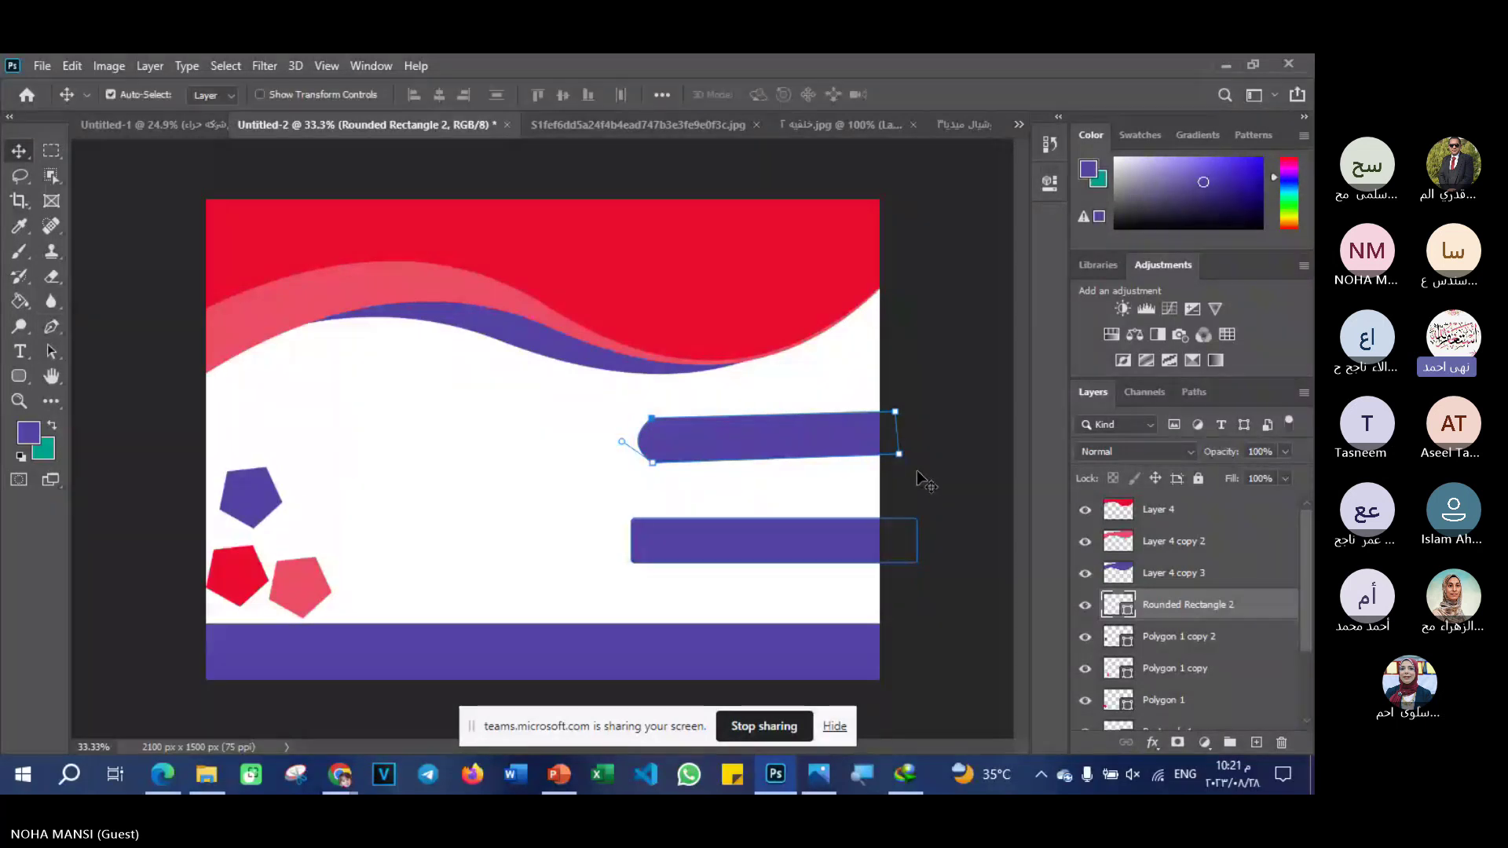
{"action": "left_click", "coordinate": [916, 469]}
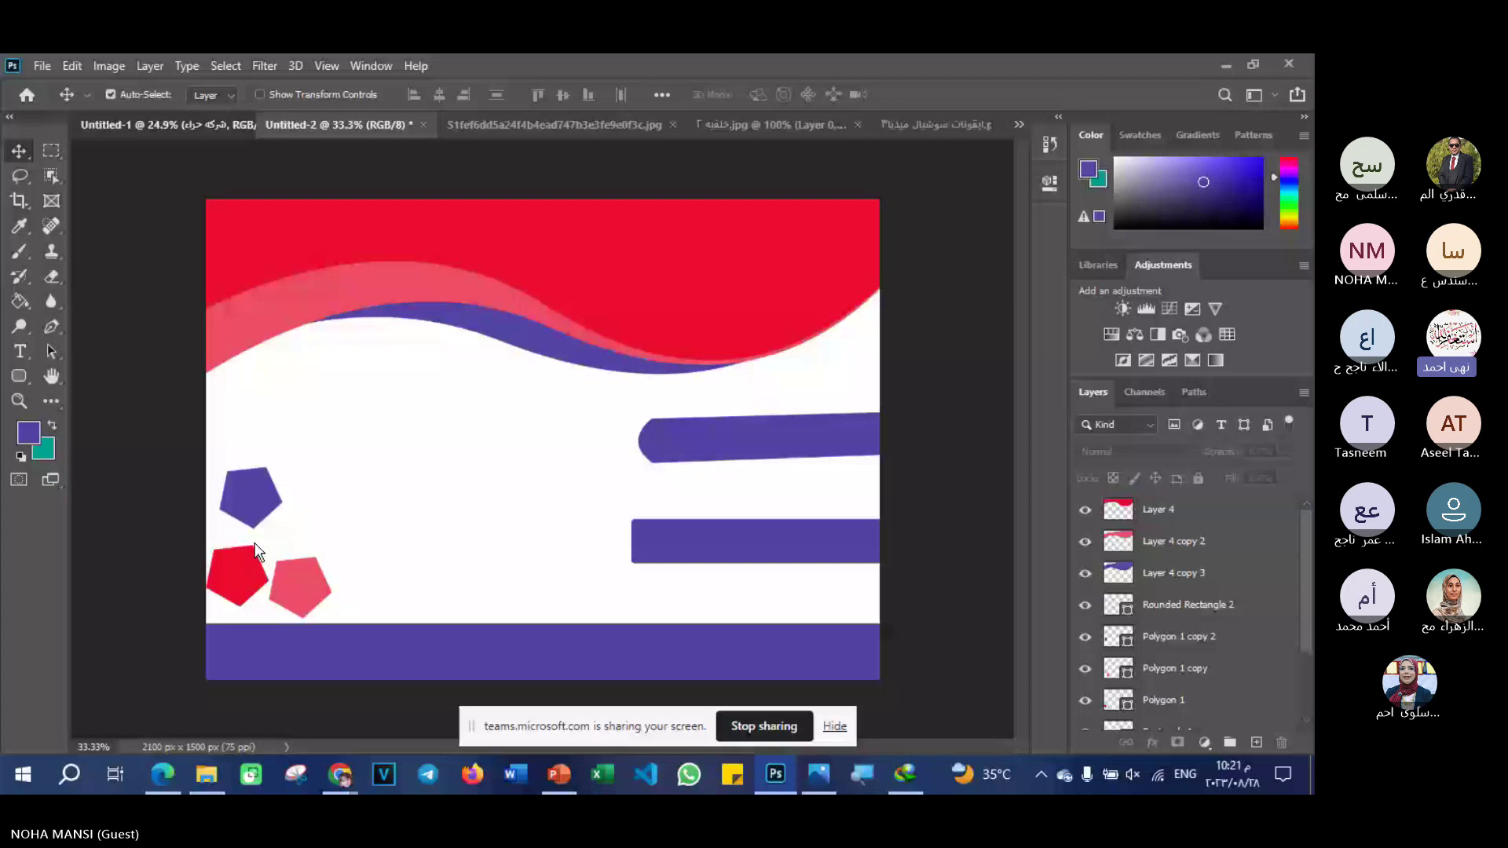
{"action": "left_click", "coordinate": [169, 124]}
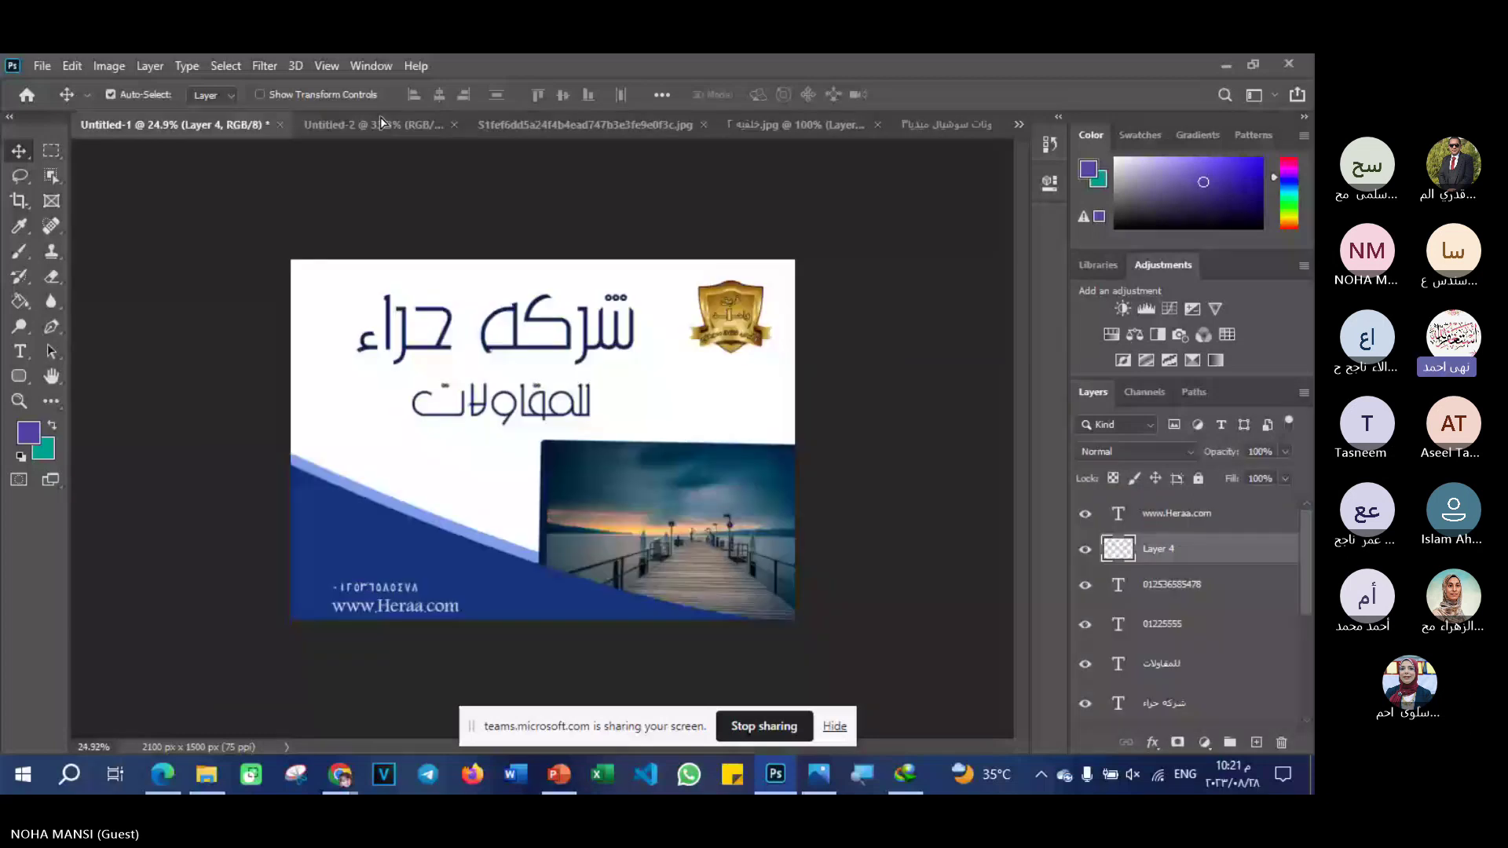
{"action": "left_click", "coordinate": [383, 124]}
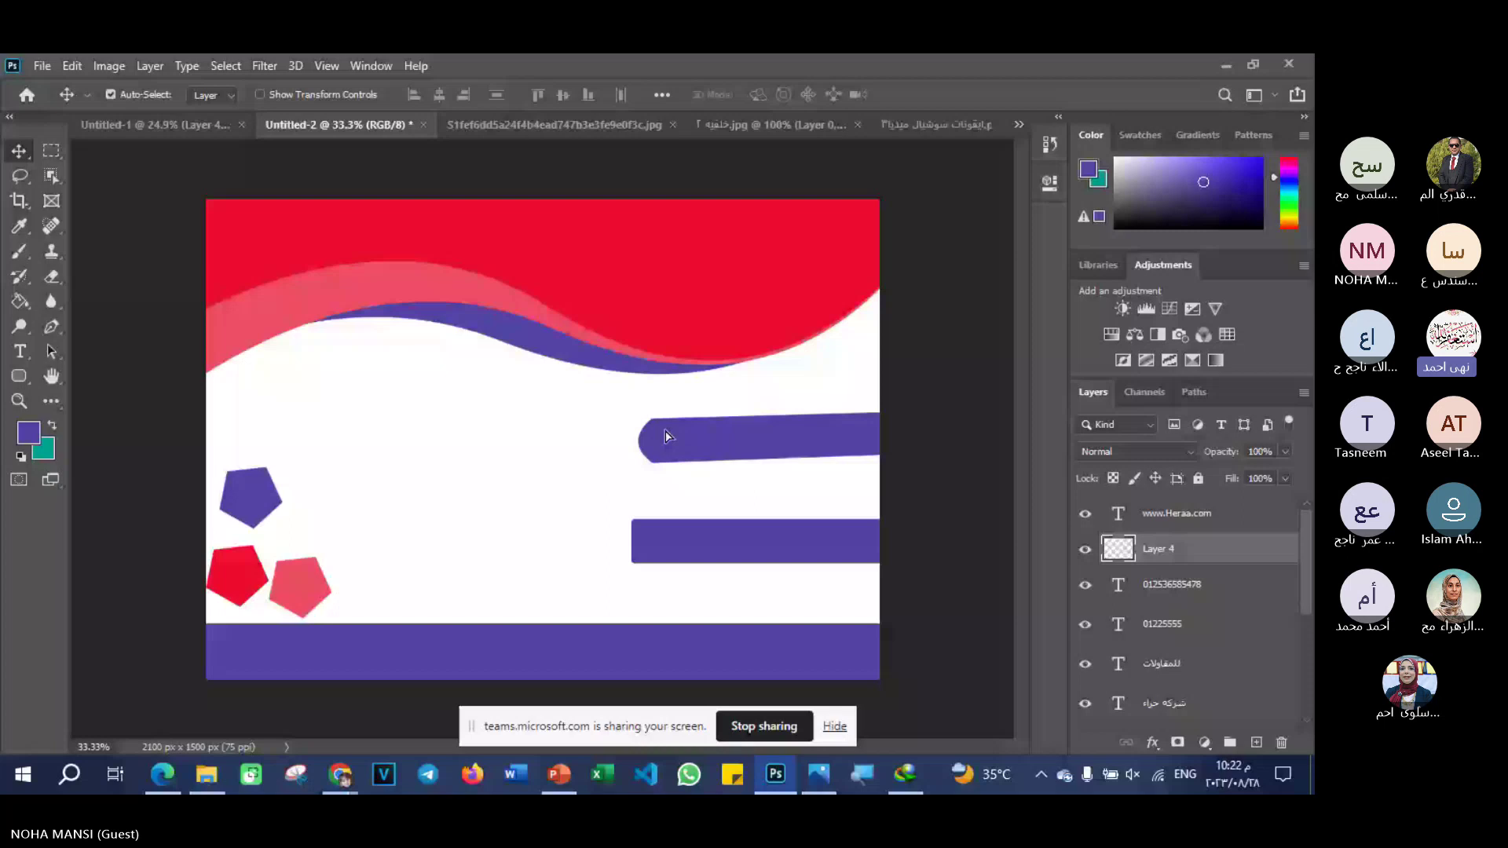
{"action": "left_click", "coordinate": [665, 436]}
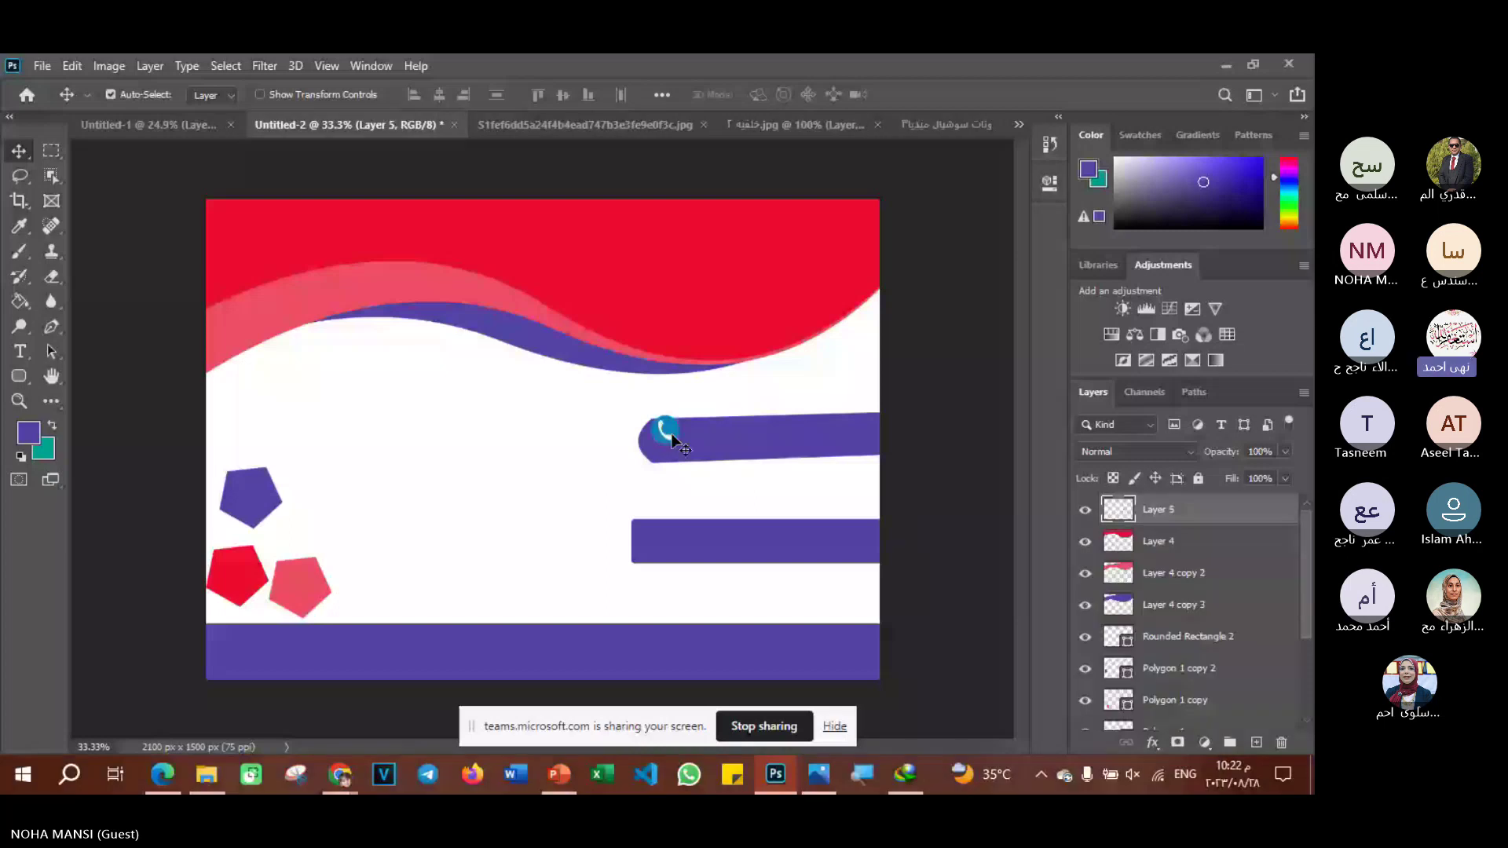
{"action": "left_click_drag", "start_coordinate": [673, 440], "coordinate": [673, 450]}
- Open several blue business card results in Yandex Images, then scroll down the results grid
{"action": "left_click", "coordinate": [341, 774]}
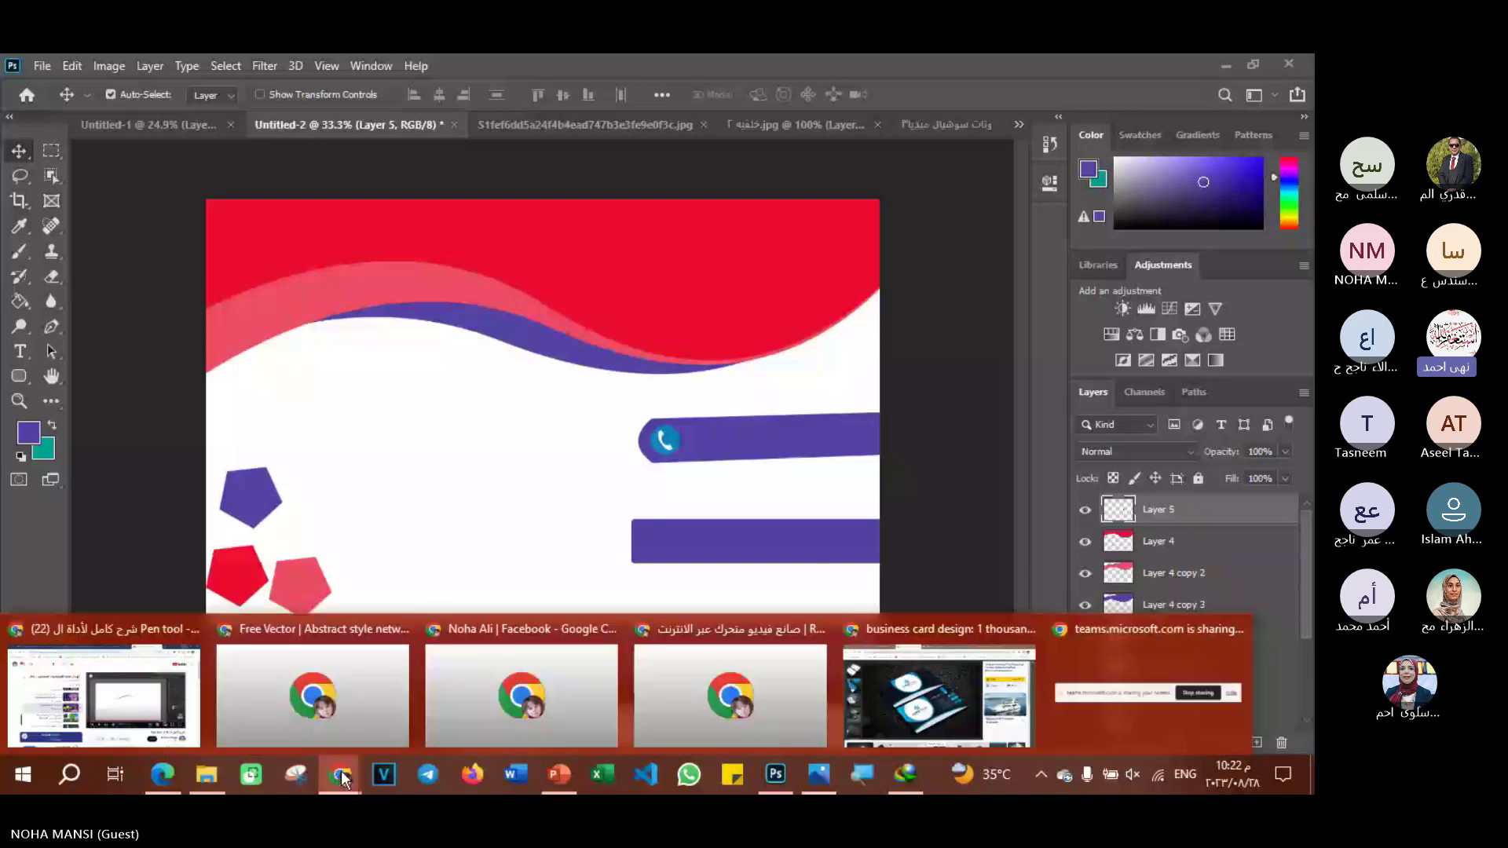
{"action": "left_click", "coordinate": [340, 770]}
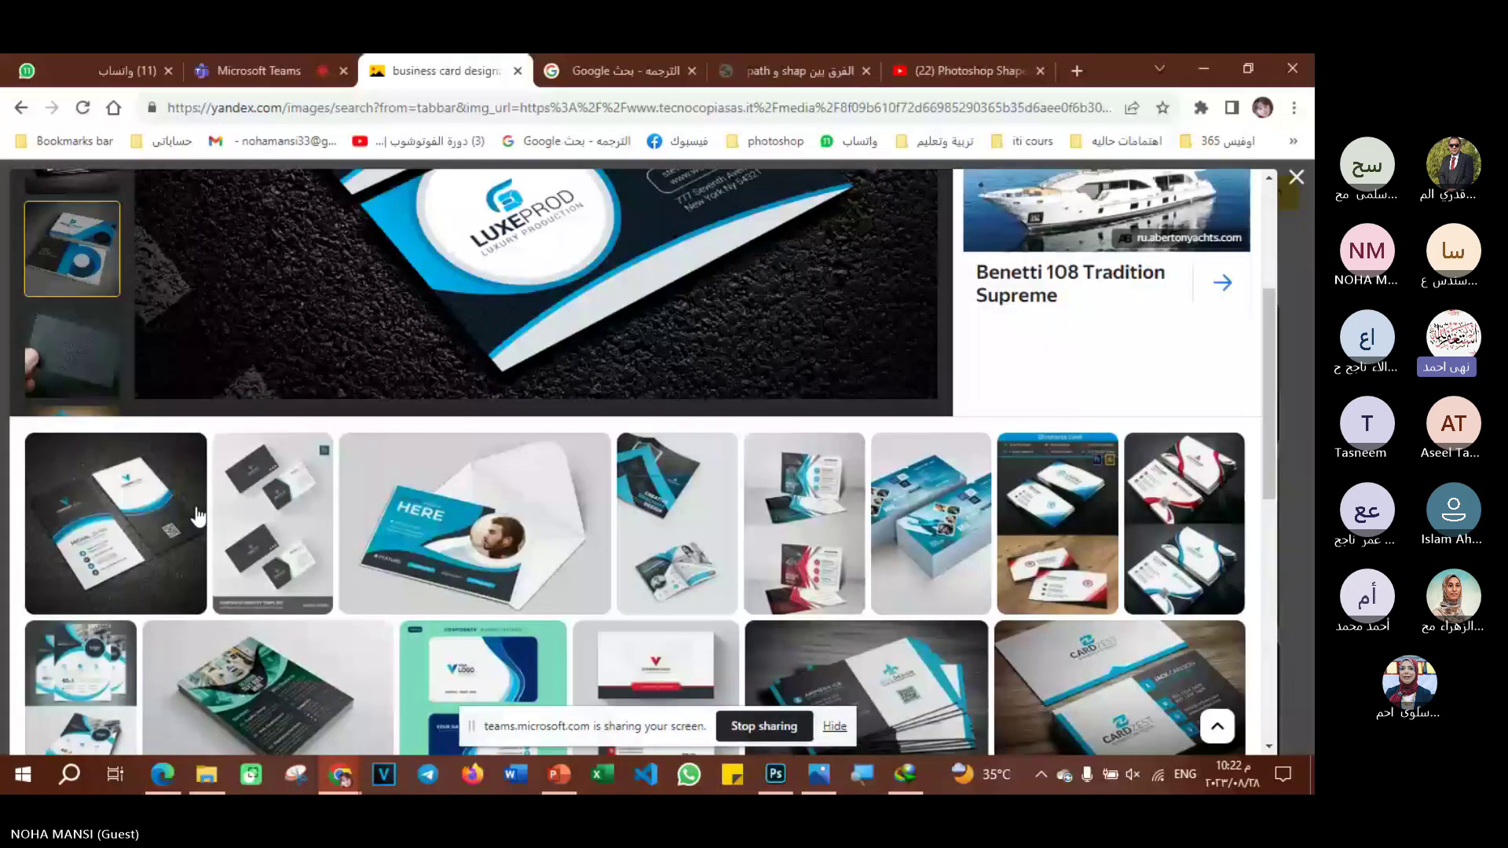
{"action": "left_click", "coordinate": [144, 521]}
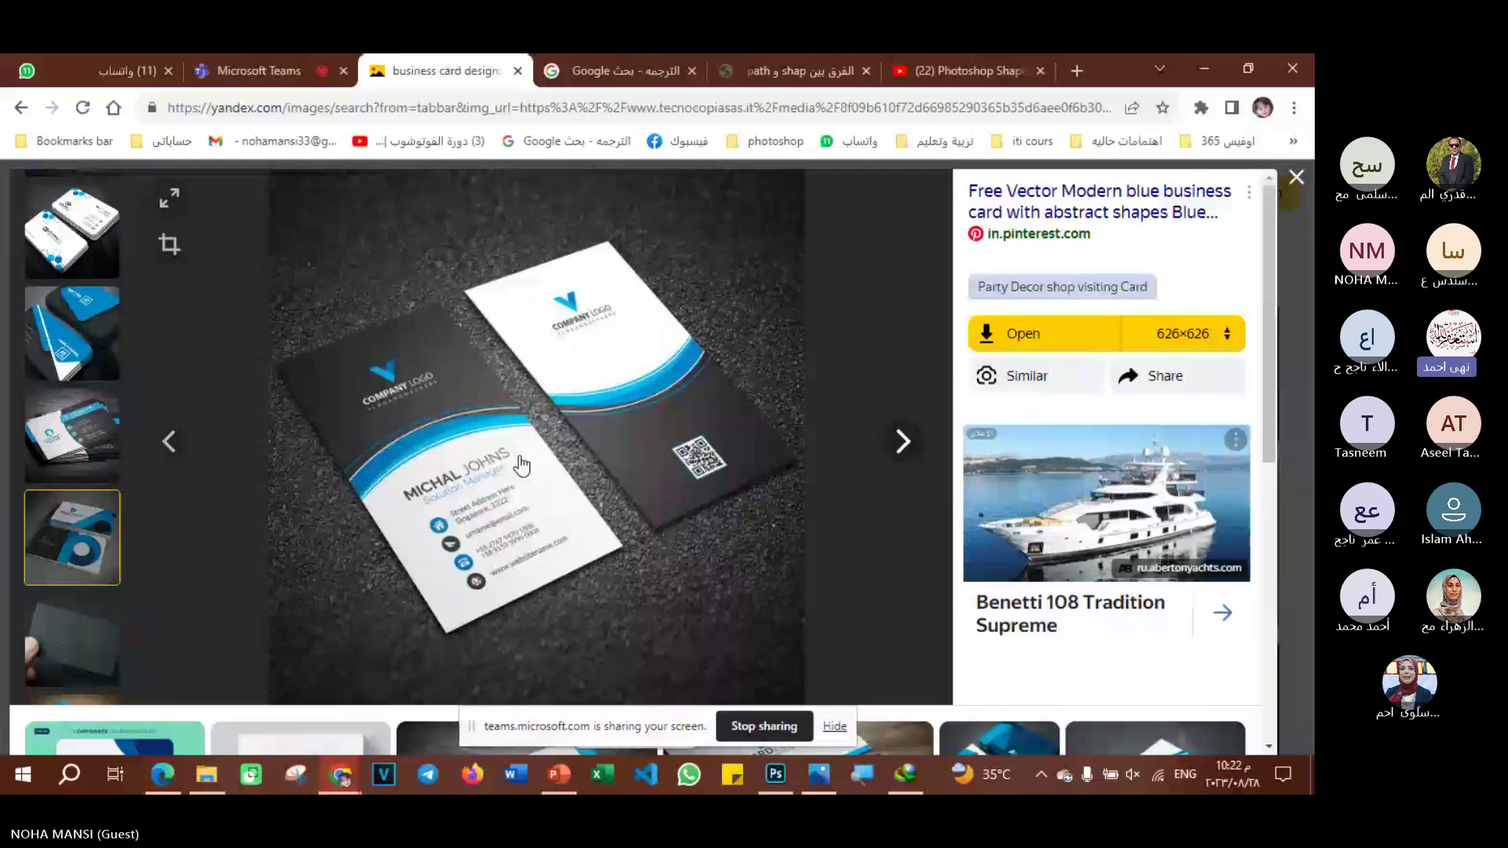
{"action": "left_click", "coordinate": [520, 465]}
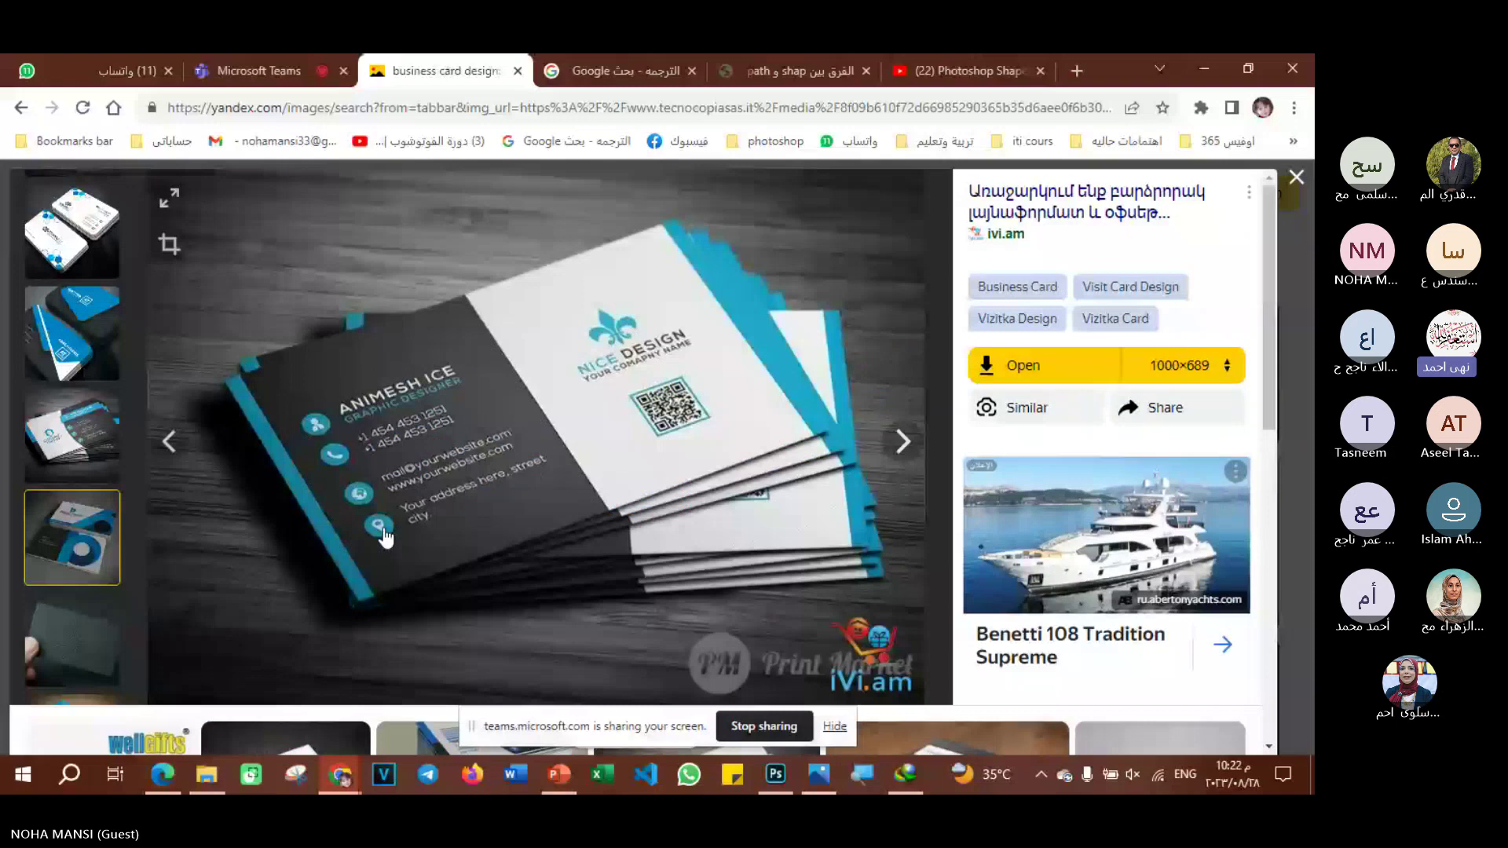
{"action": "left_click", "coordinate": [345, 445]}
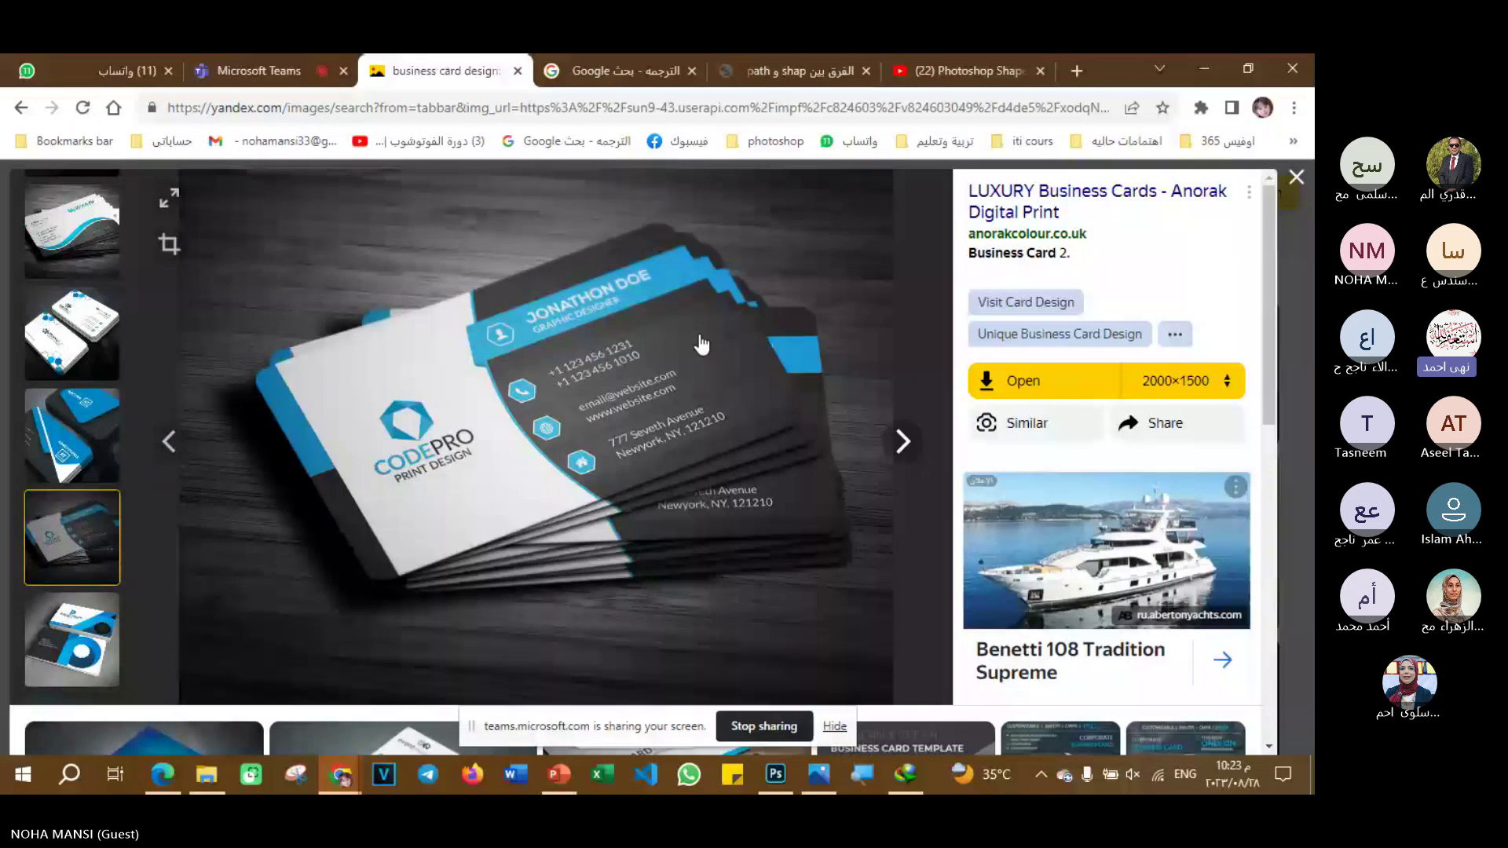
{"action": "left_click", "coordinate": [662, 316]}
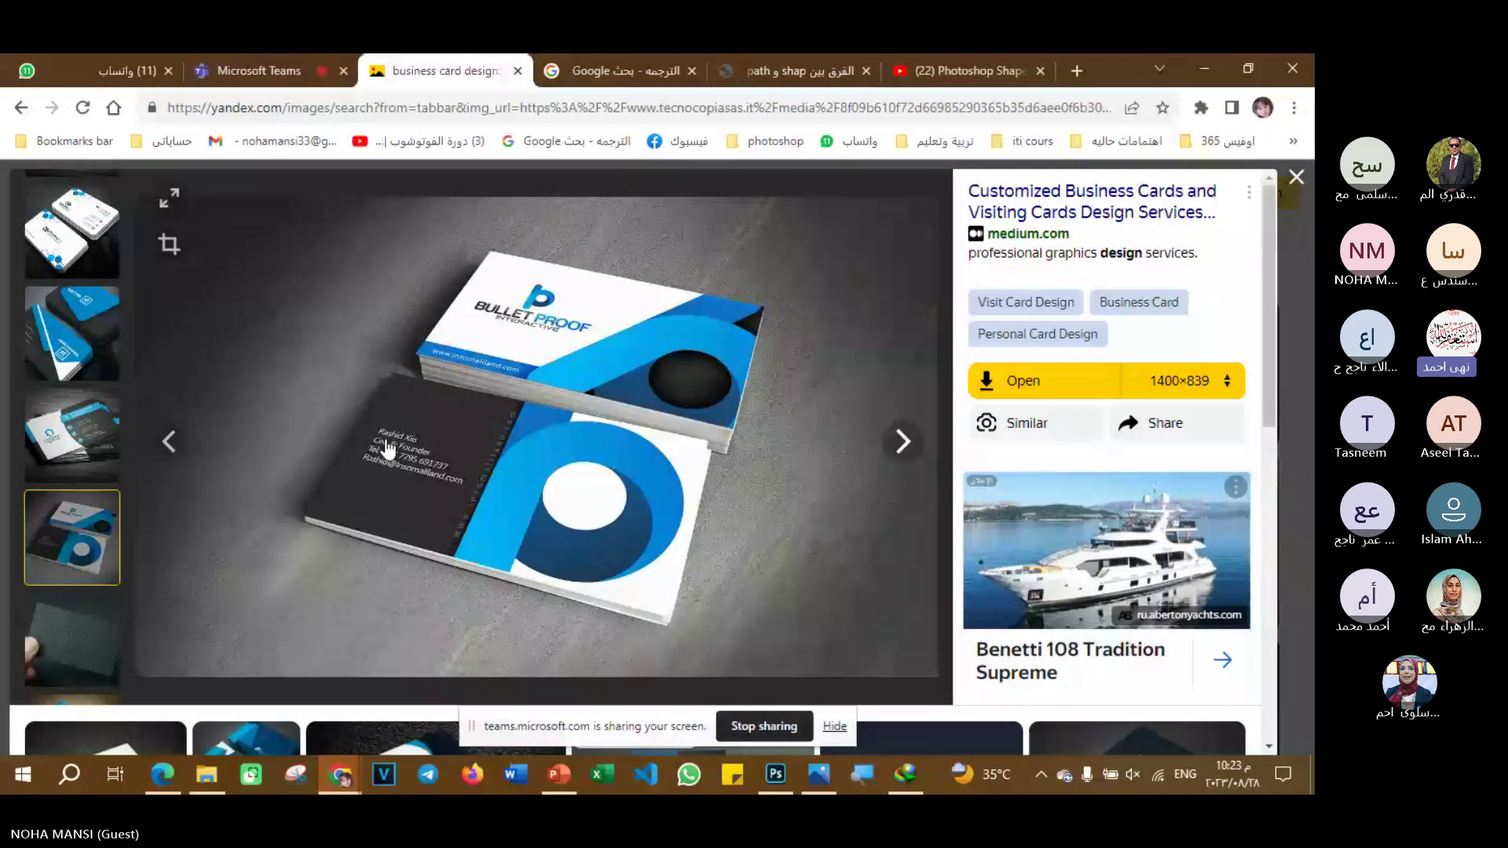
{"action": "scroll", "coordinate": [673, 520], "scroll_direction": "down", "scroll_amount": 4}
{"action": "scroll", "coordinate": [673, 520], "scroll_direction": "down", "scroll_amount": 1}
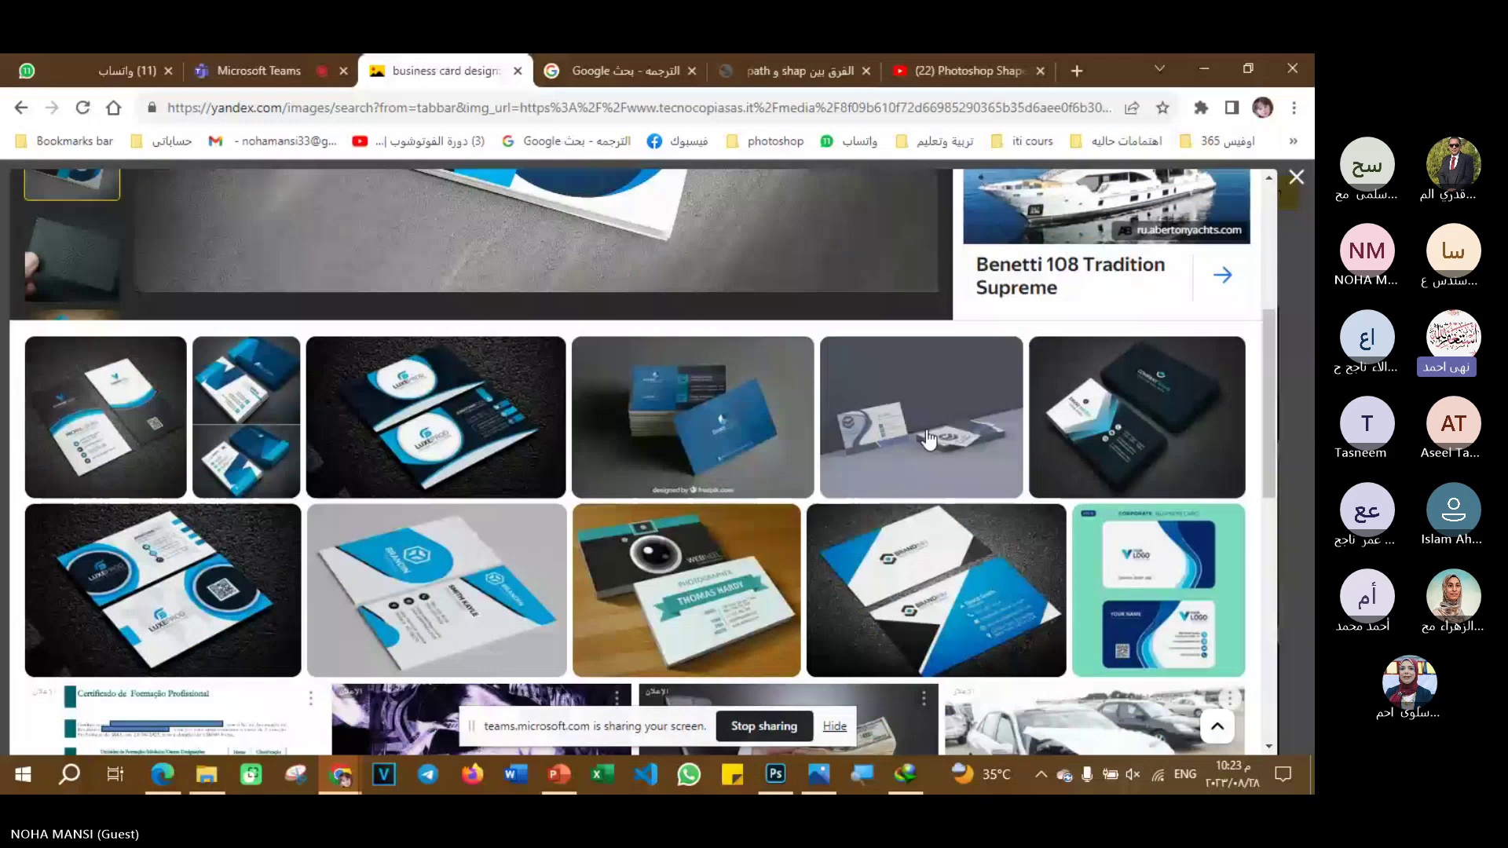
- View the grey TechNeat card and another example, then switch back to Photoshop's Untitled-2
{"action": "left_click", "coordinate": [929, 440]}
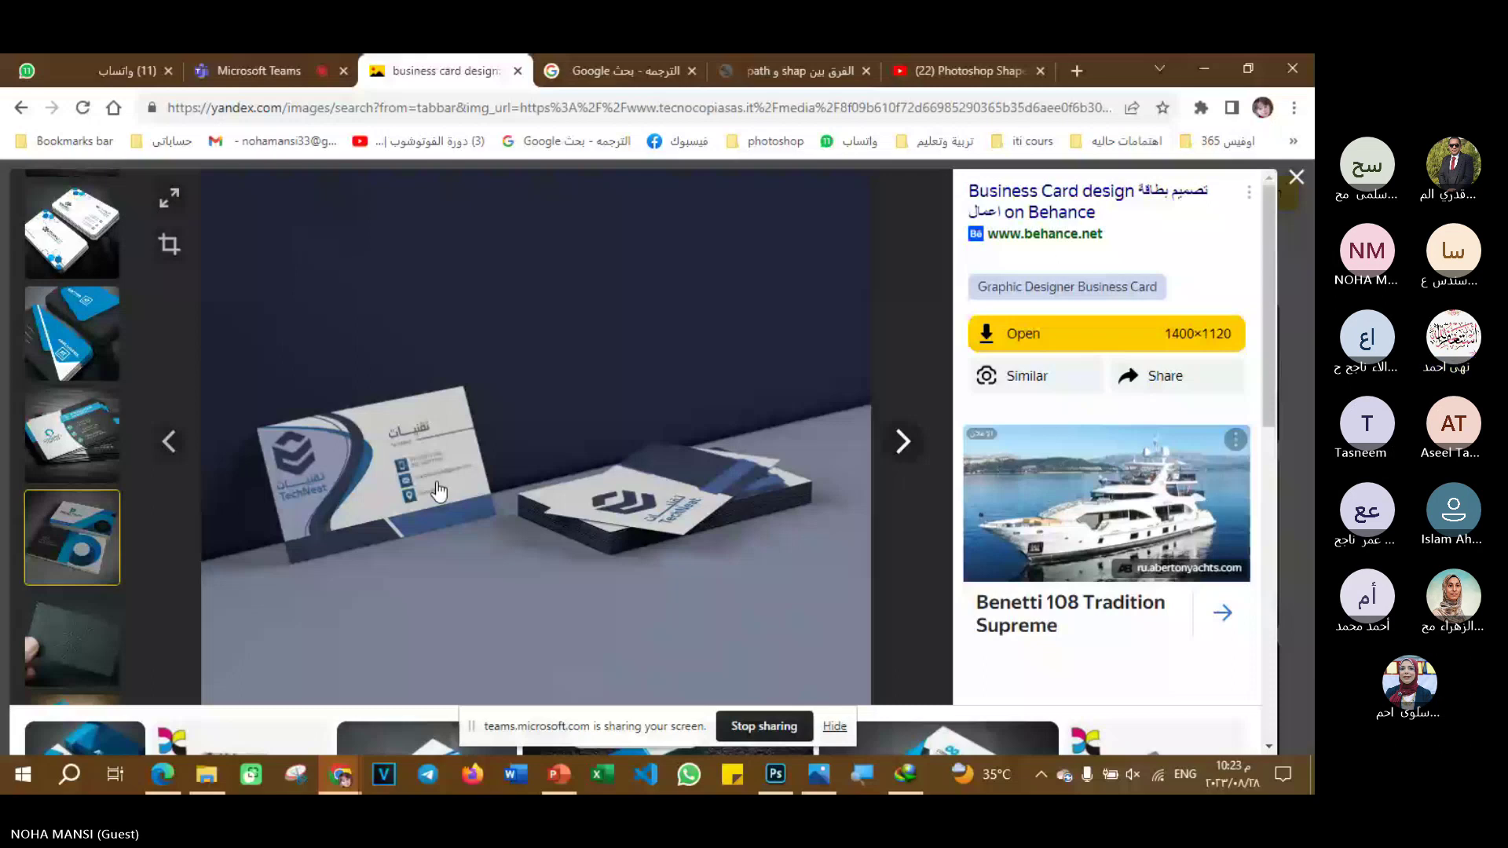
{"action": "left_click", "coordinate": [438, 491]}
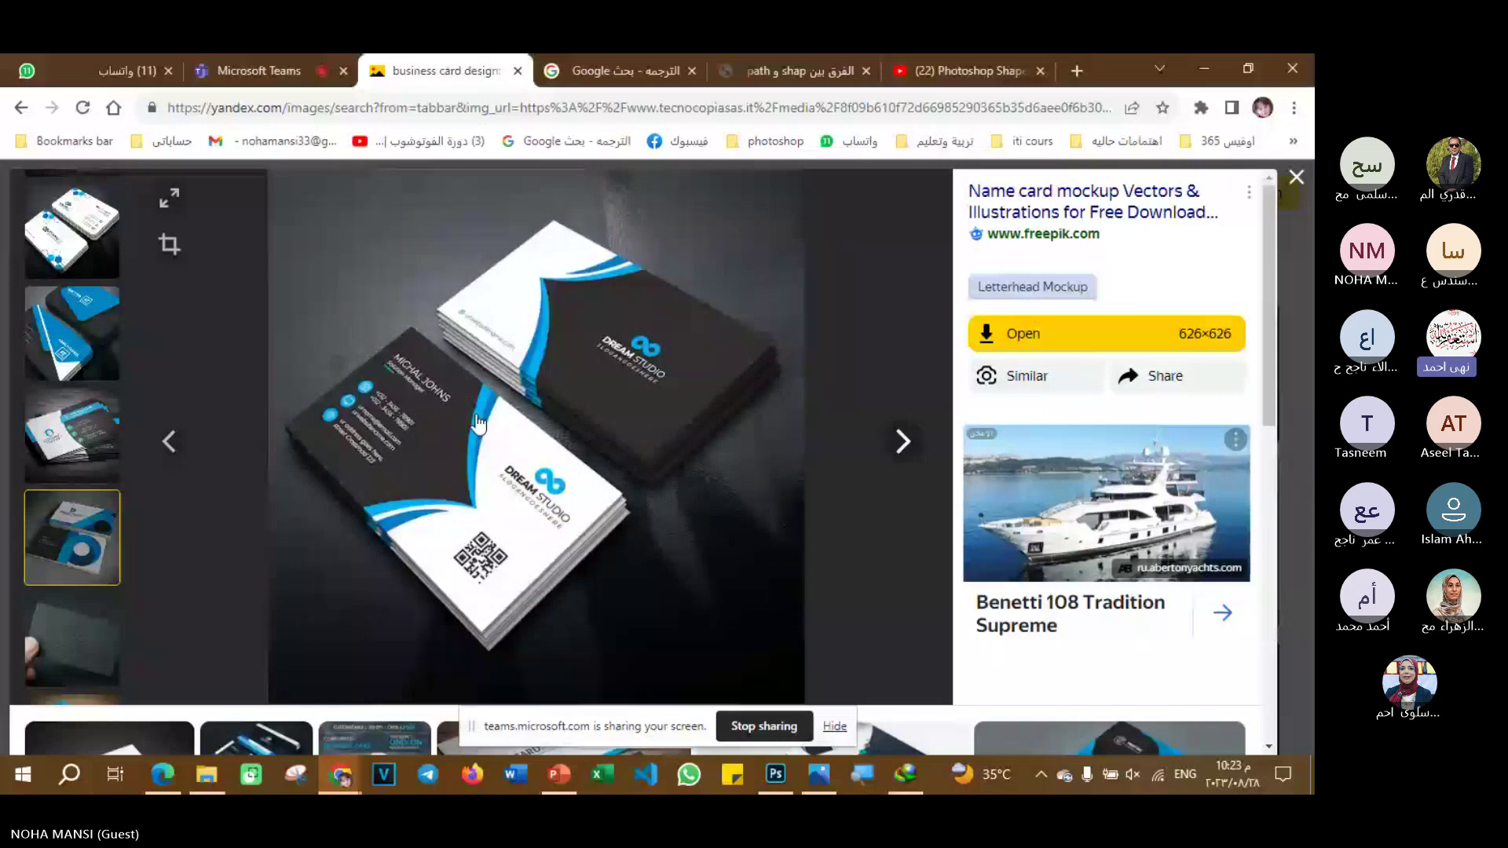
{"action": "scroll", "coordinate": [645, 417], "scroll_direction": "down", "scroll_amount": 5}
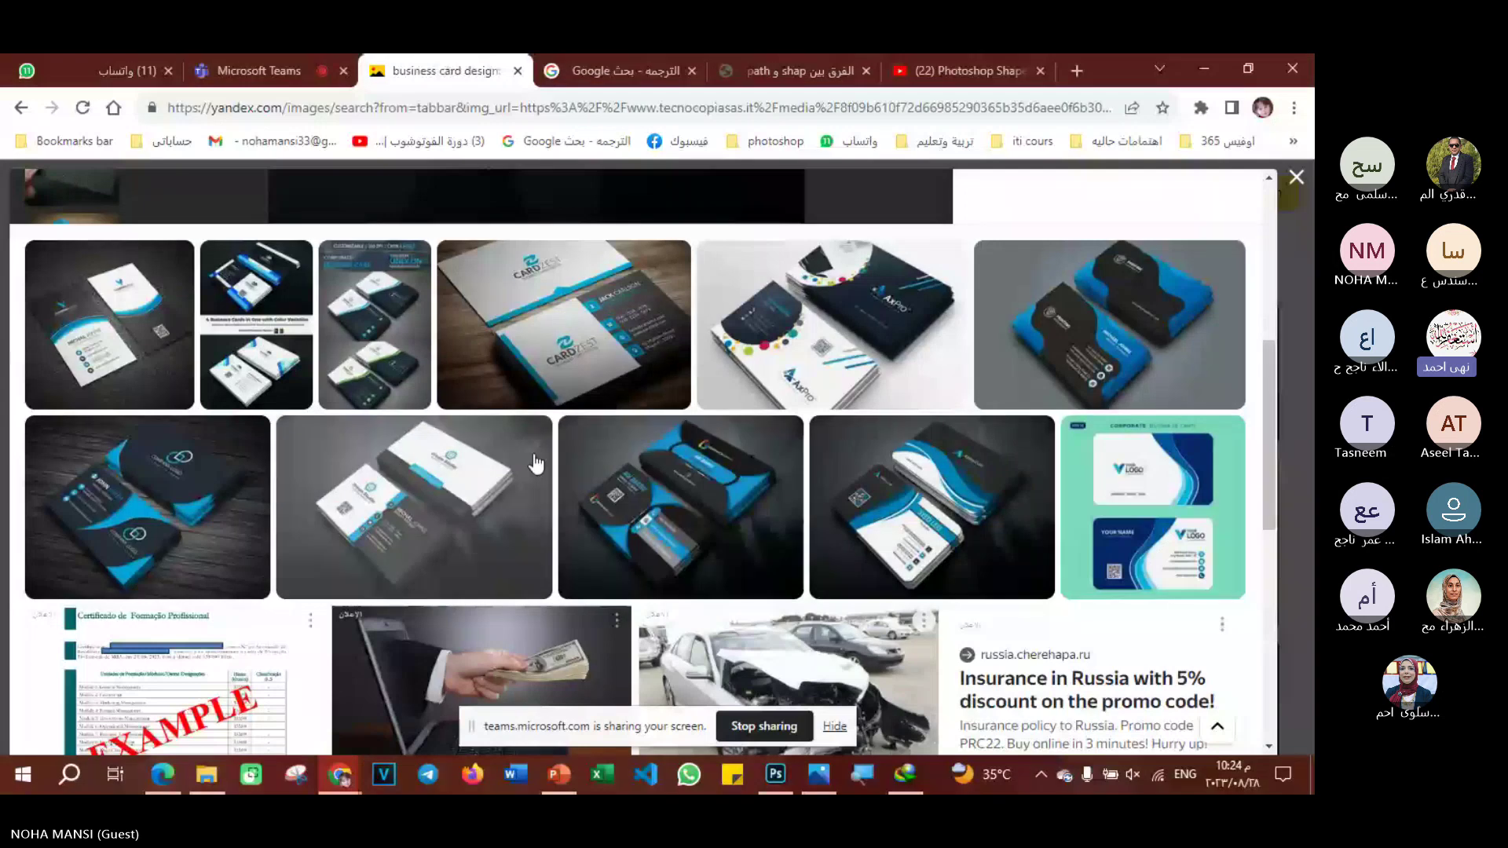
{"action": "key", "text": "alt+Tab"}
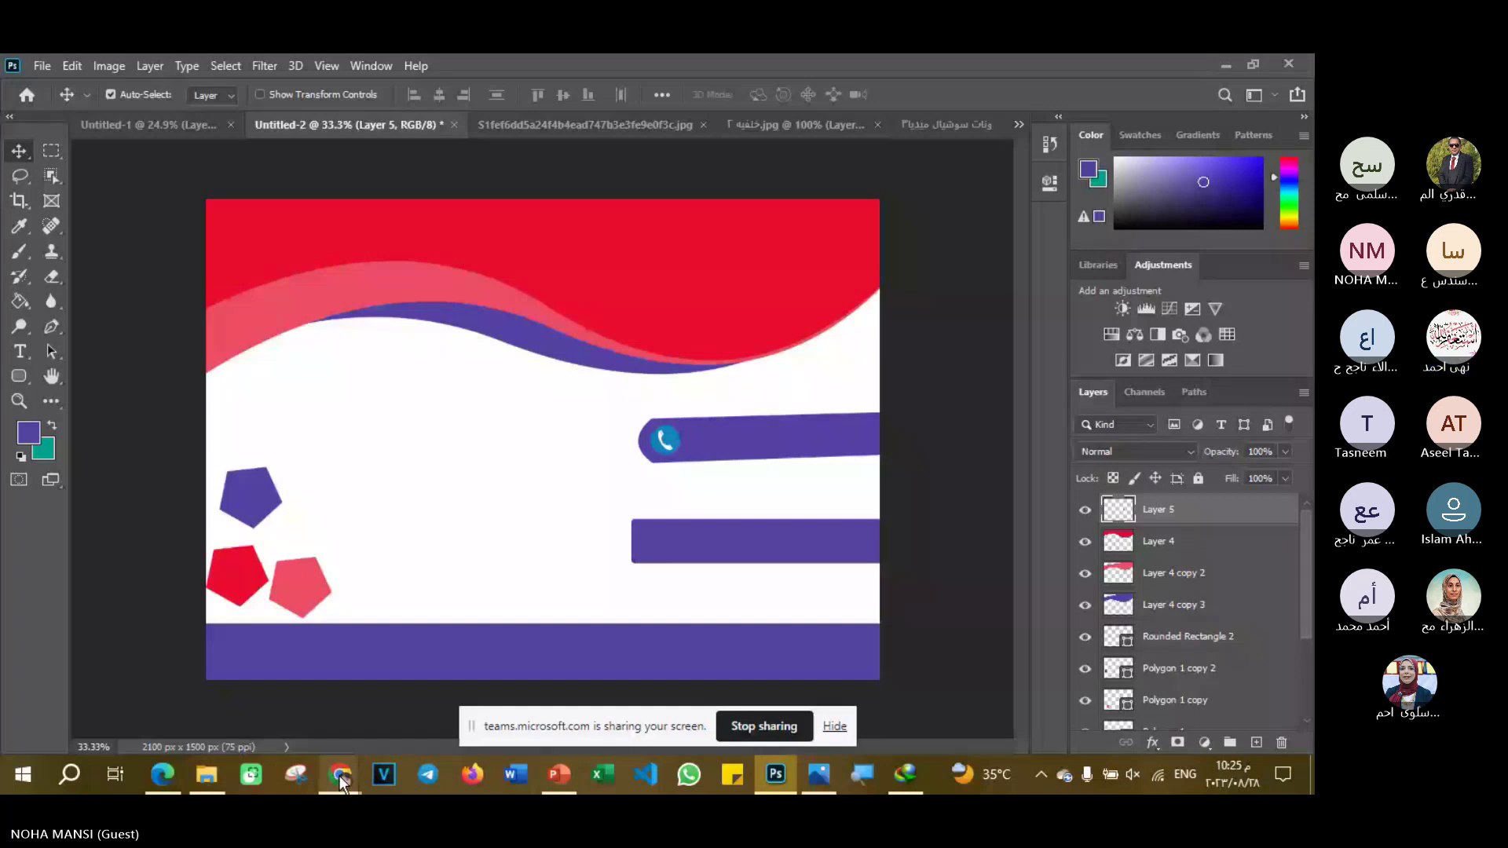
- Close the enlarged Yandex image and move over to the Google Translate tab
{"action": "left_click", "coordinate": [340, 778]}
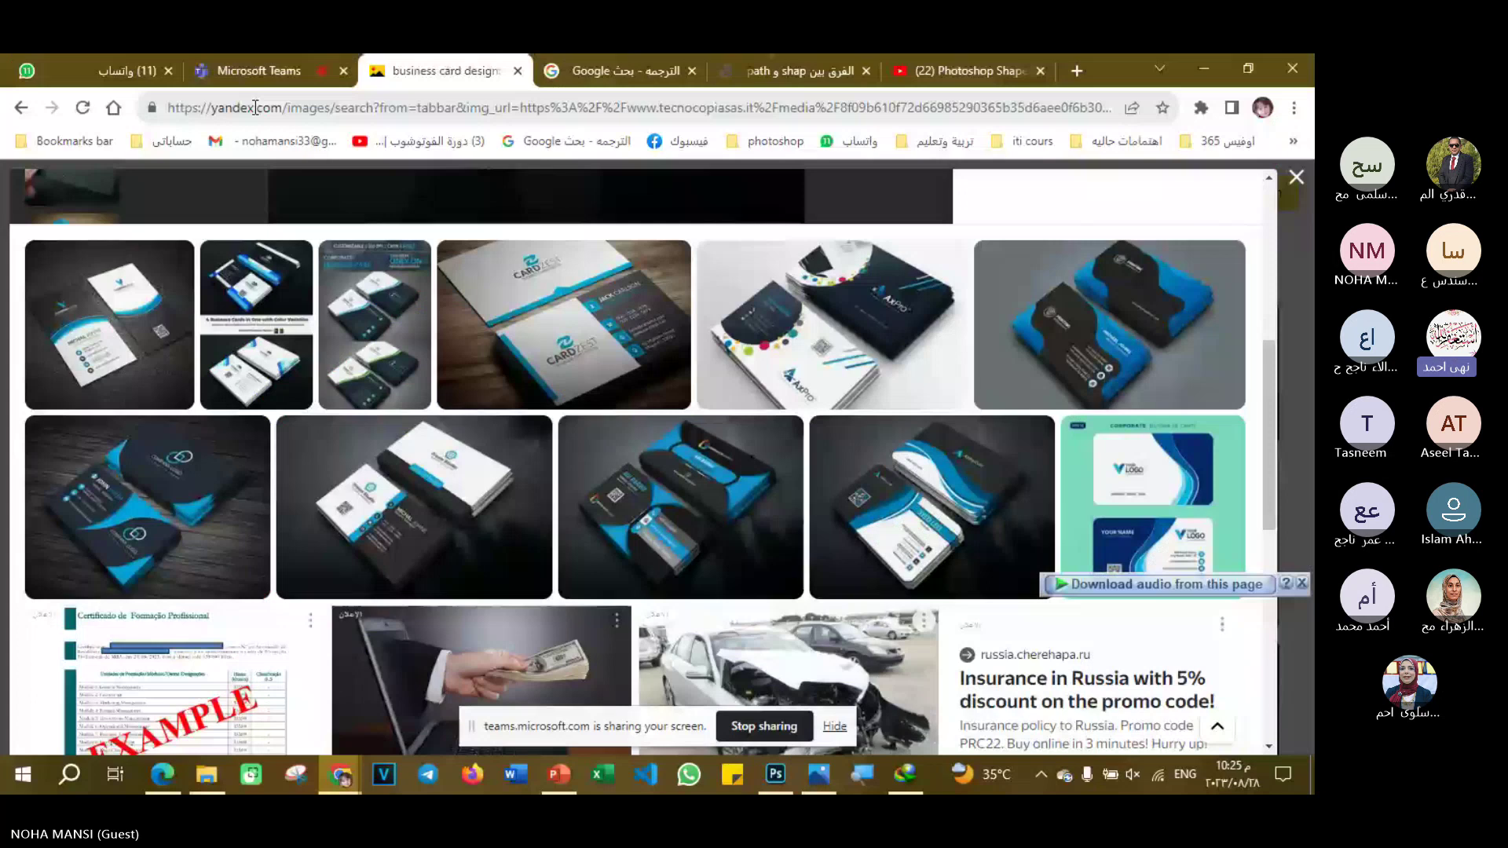
{"action": "double_click", "coordinate": [256, 108]}
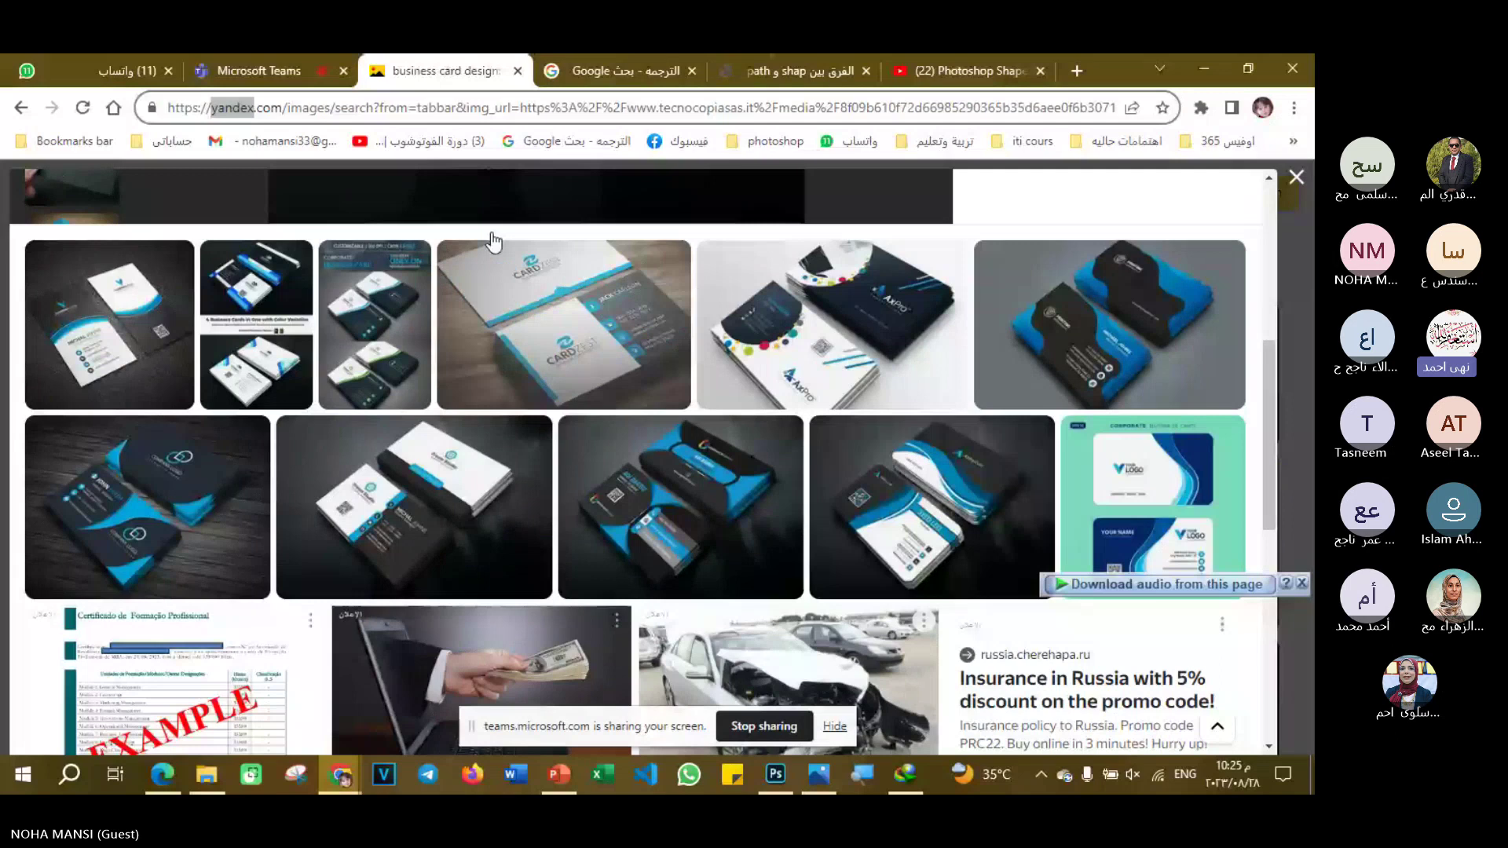
{"action": "key", "text": "Escape"}
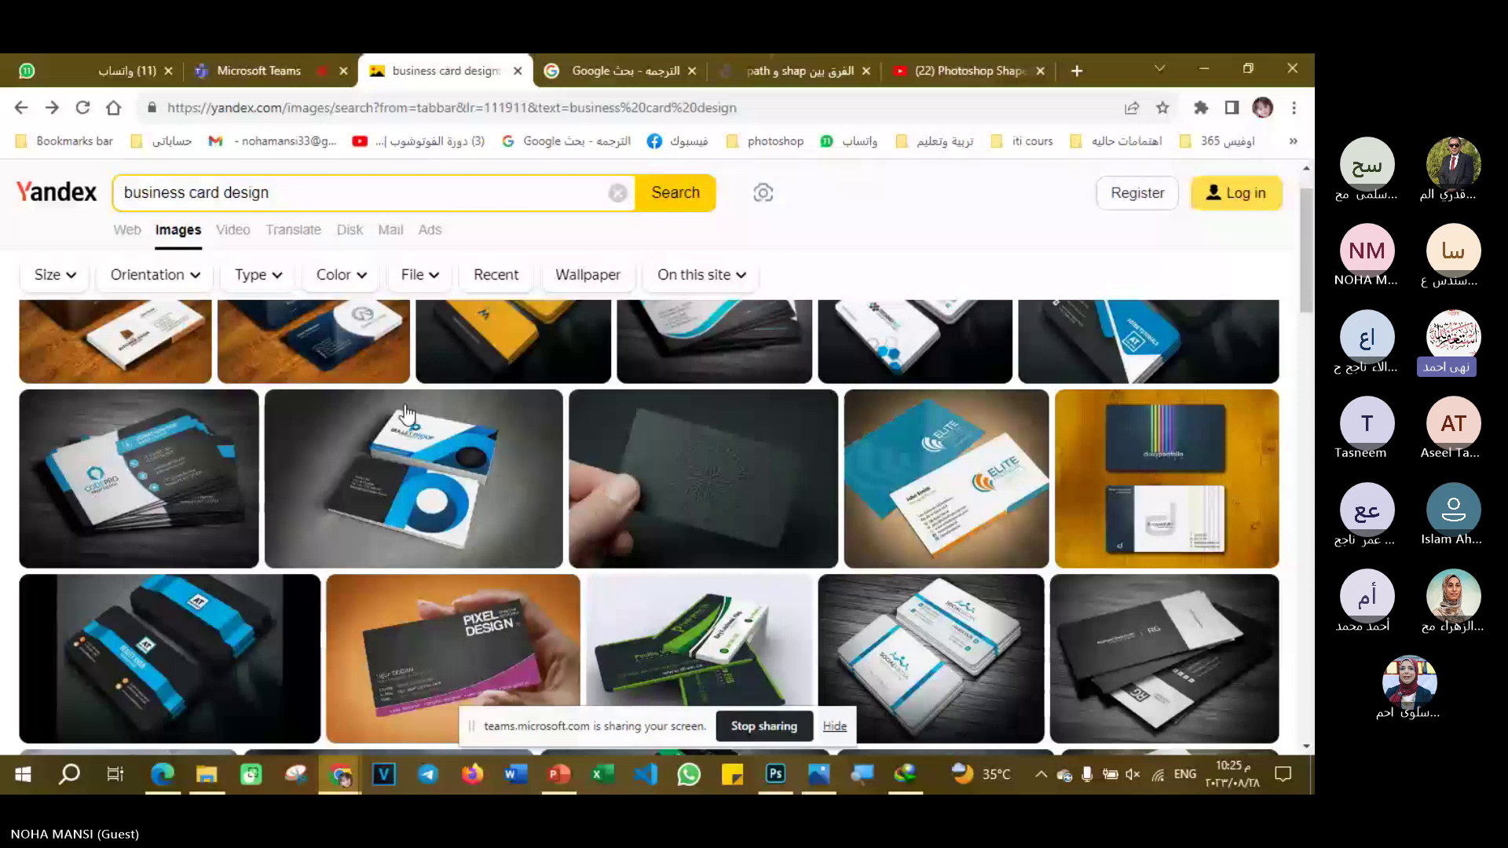
{"action": "key", "text": "ctrl+Tab"}
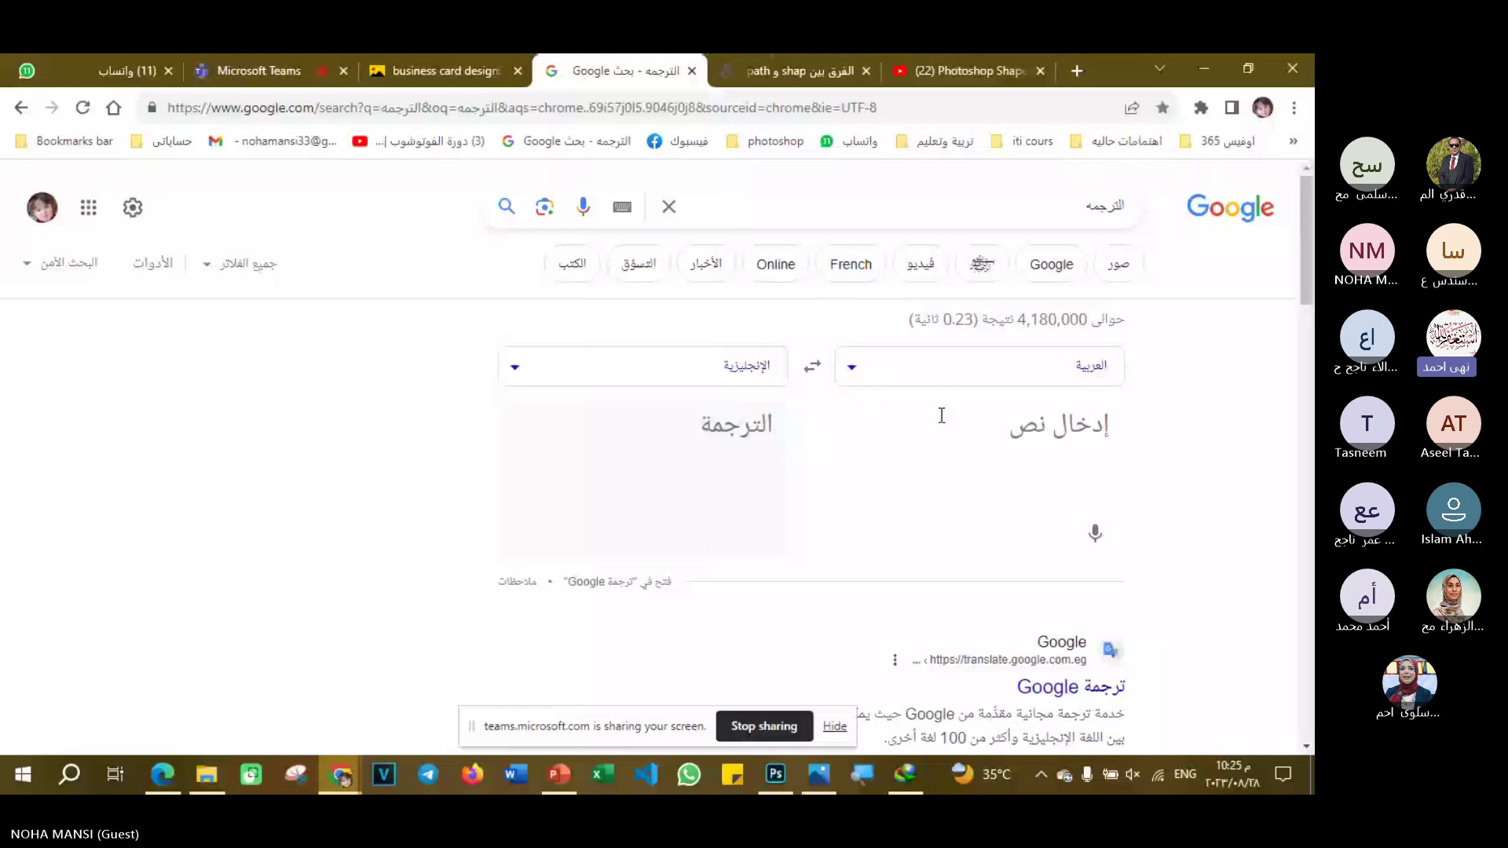
- Translate the Arabic phrase كارت عمل and select the English 'business card' result
{"action": "key", "text": "alt+shift"}
{"action": "type", "text": "كارت ع"}
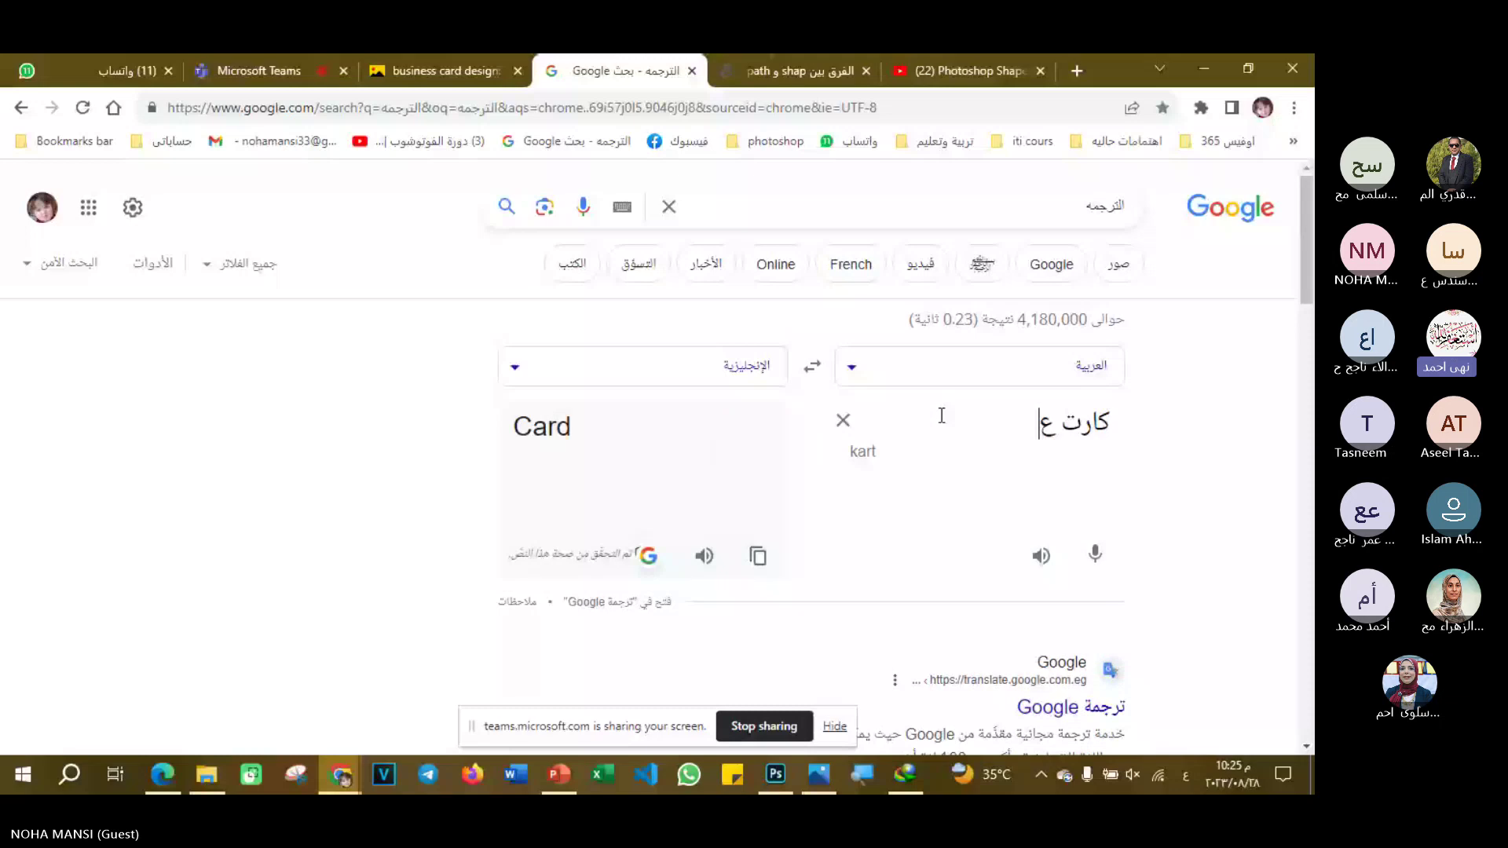
{"action": "type", "text": "مل"}
{"action": "triple_click", "coordinate": [522, 431]}
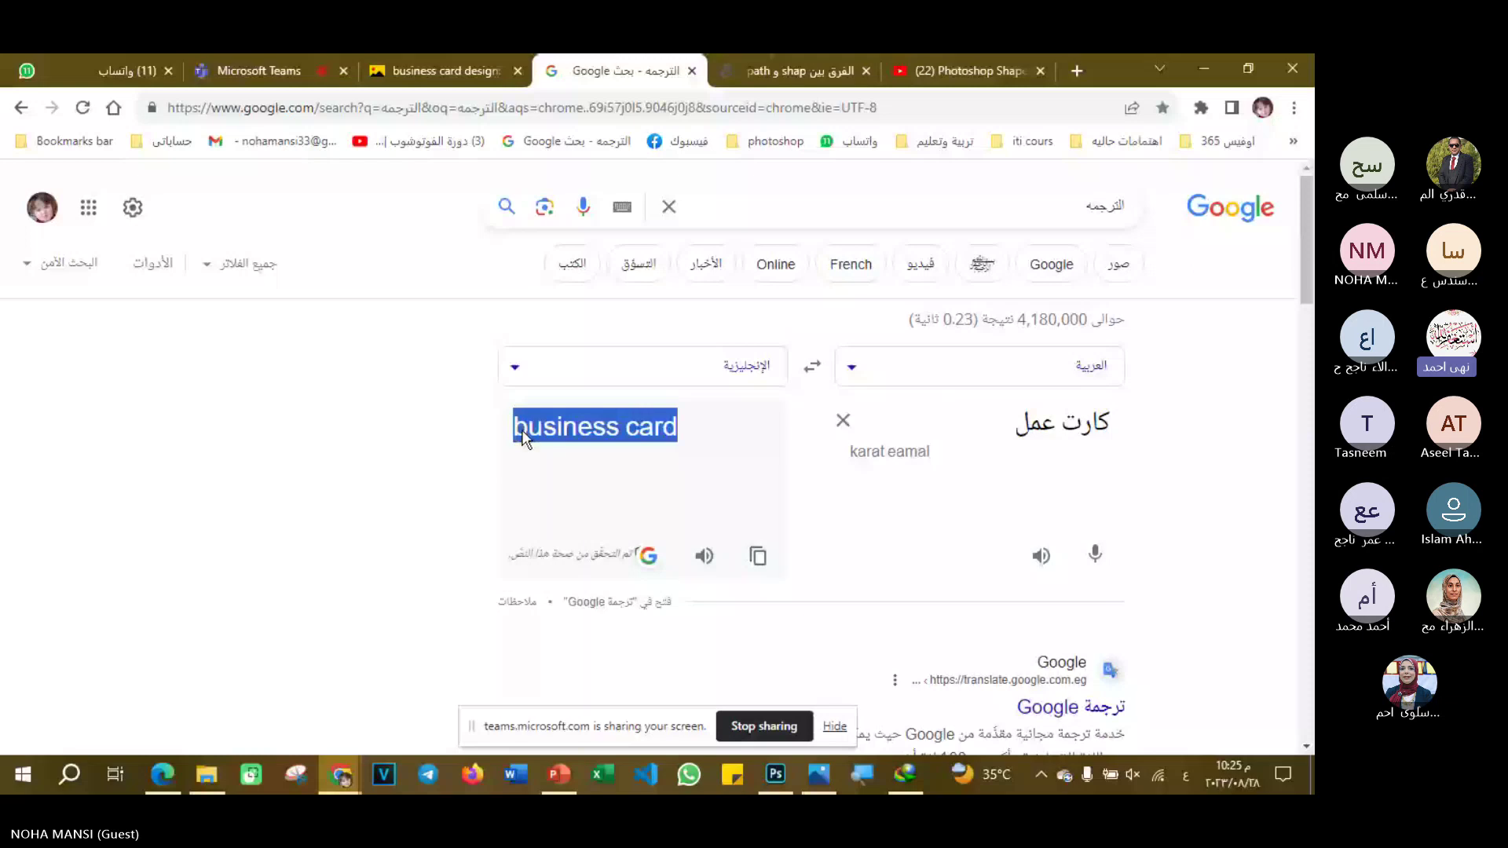
- Search Yandex Images for 'business card', scroll the results, and return to Google Translate
{"action": "left_click", "coordinate": [436, 71]}
{"action": "right_click", "coordinate": [495, 190]}
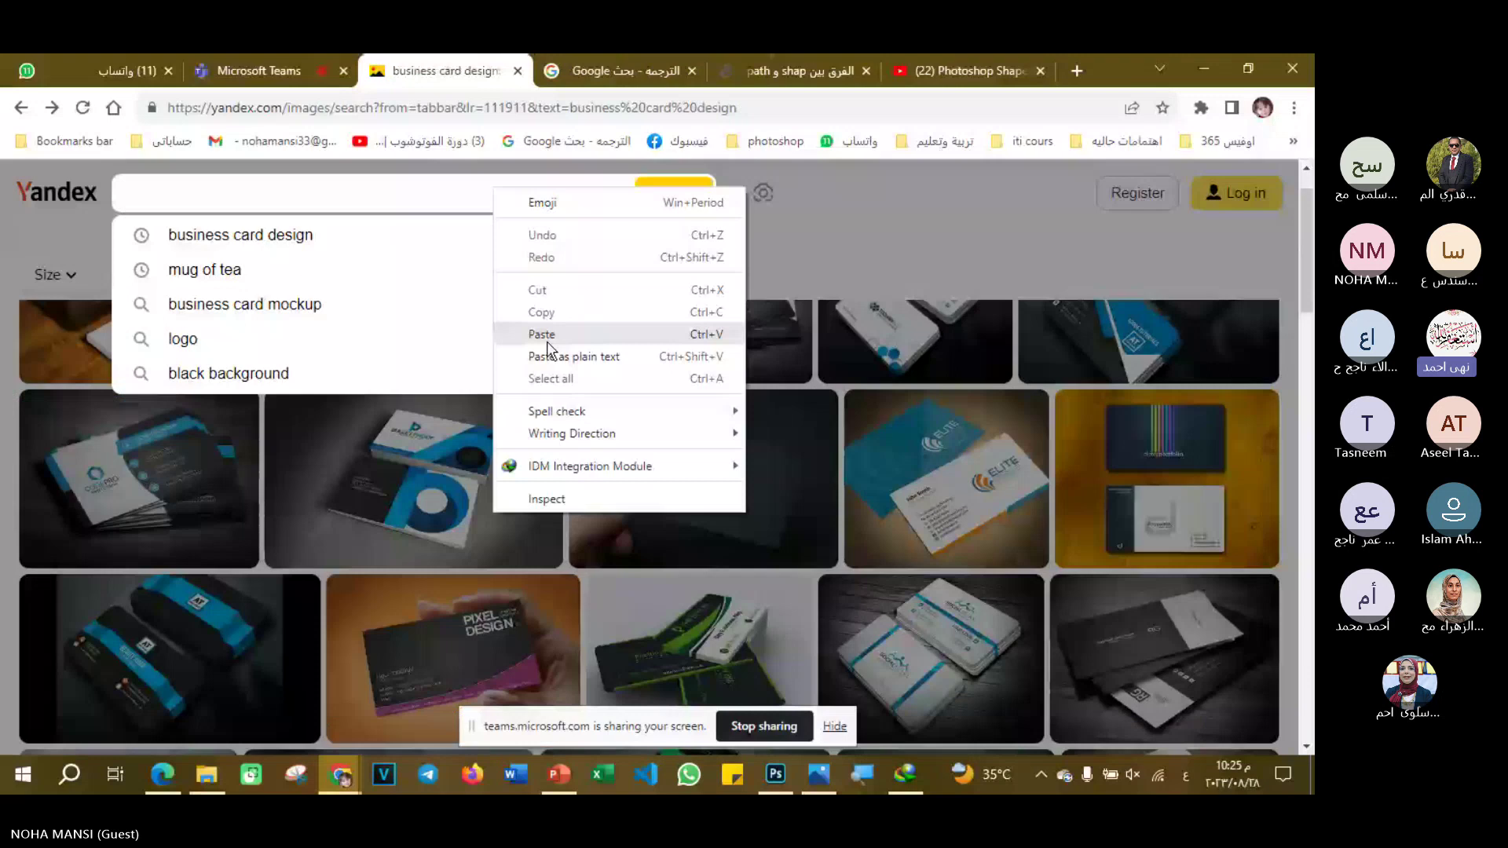
{"action": "left_click", "coordinate": [547, 335]}
{"action": "key", "text": "Return"}
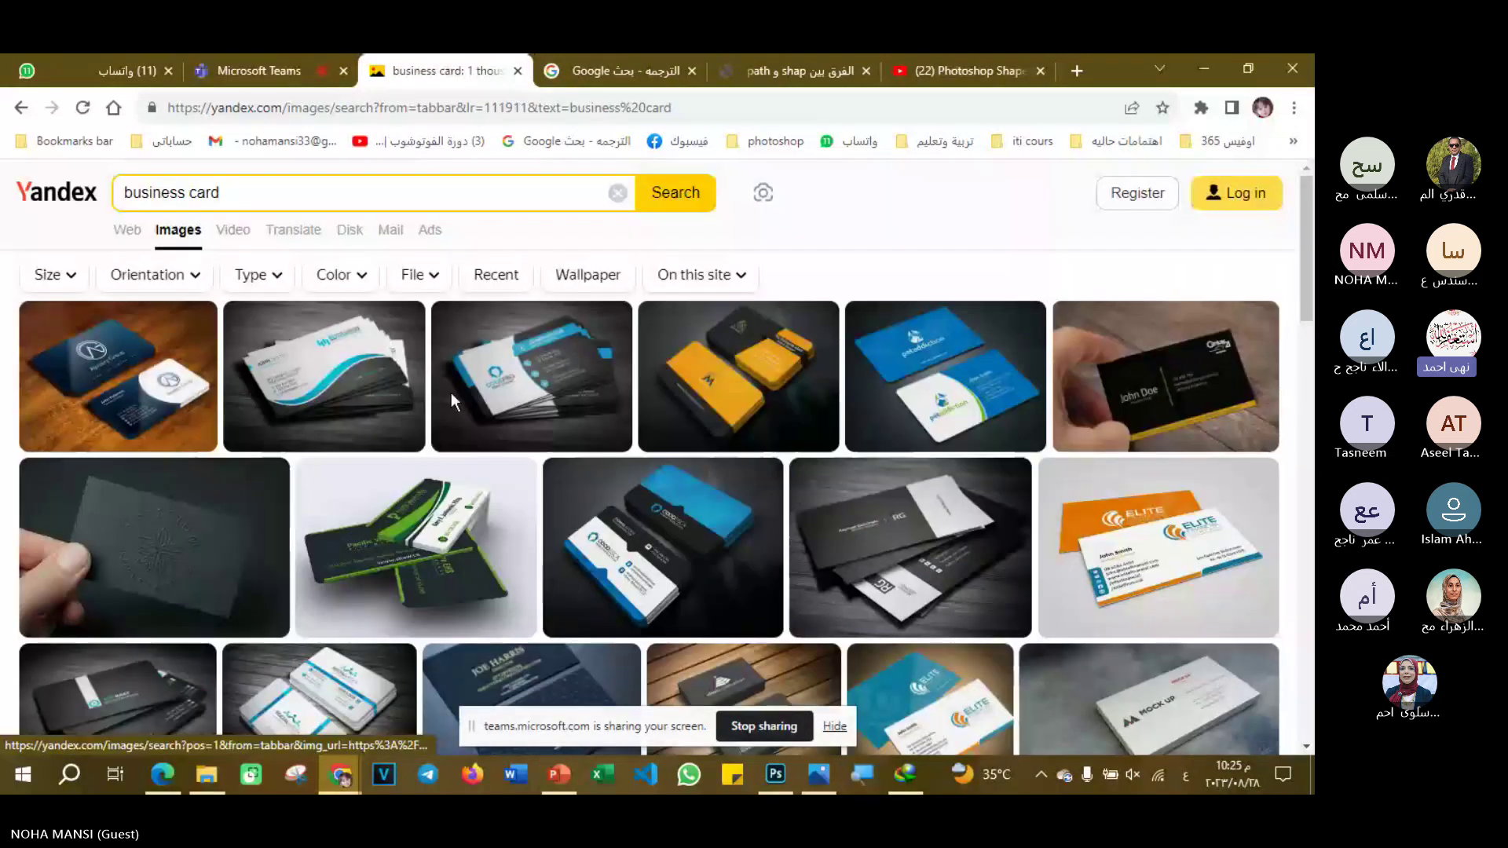
{"action": "scroll", "coordinate": [450, 393], "scroll_direction": "down", "scroll_amount": 1}
{"action": "scroll", "coordinate": [458, 570], "scroll_direction": "down", "scroll_amount": 5}
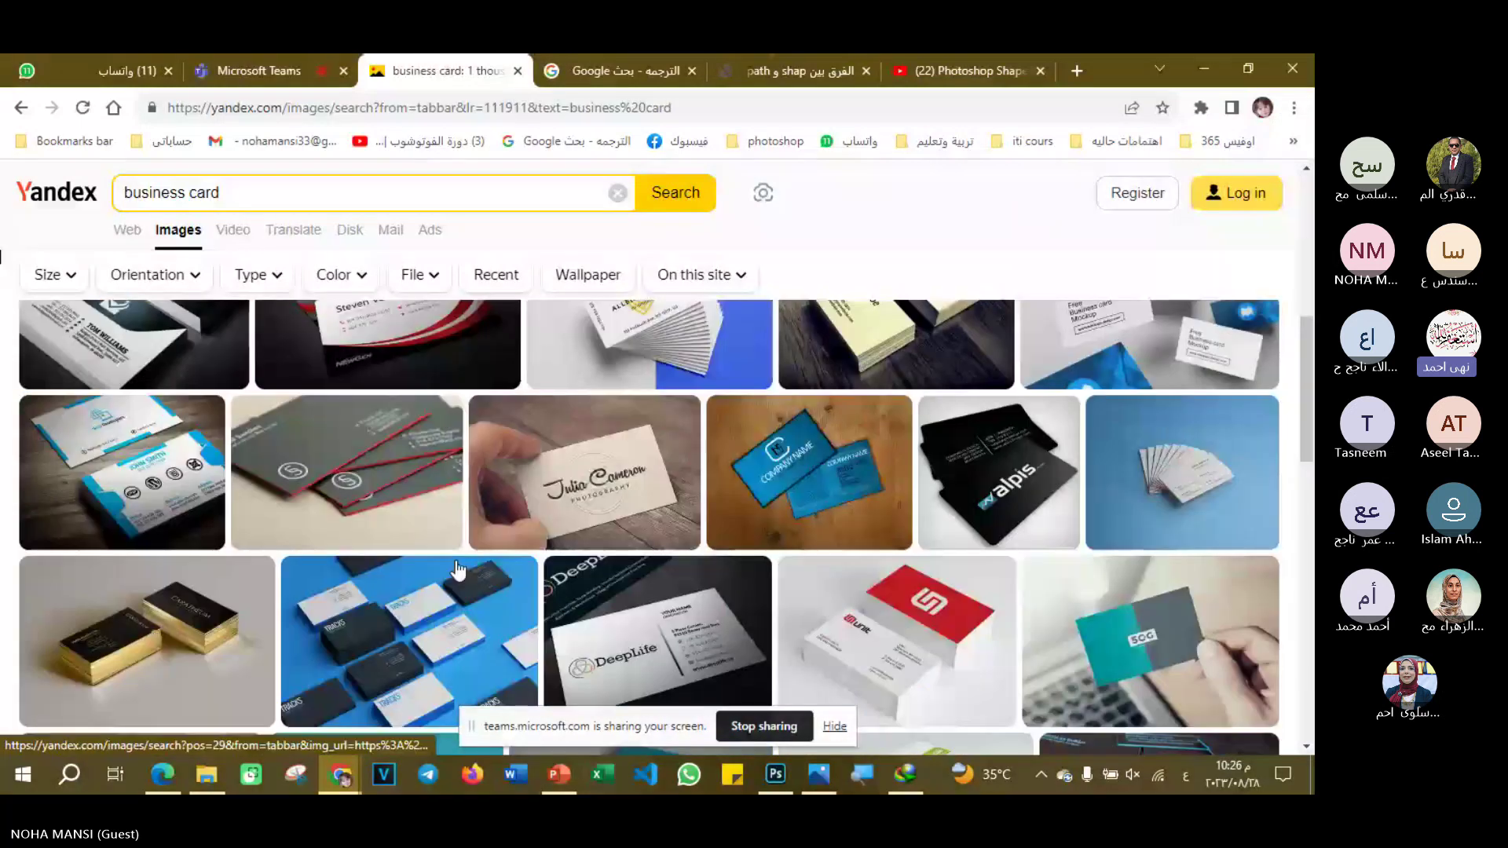
{"action": "mouse_move", "coordinate": [408, 630]}
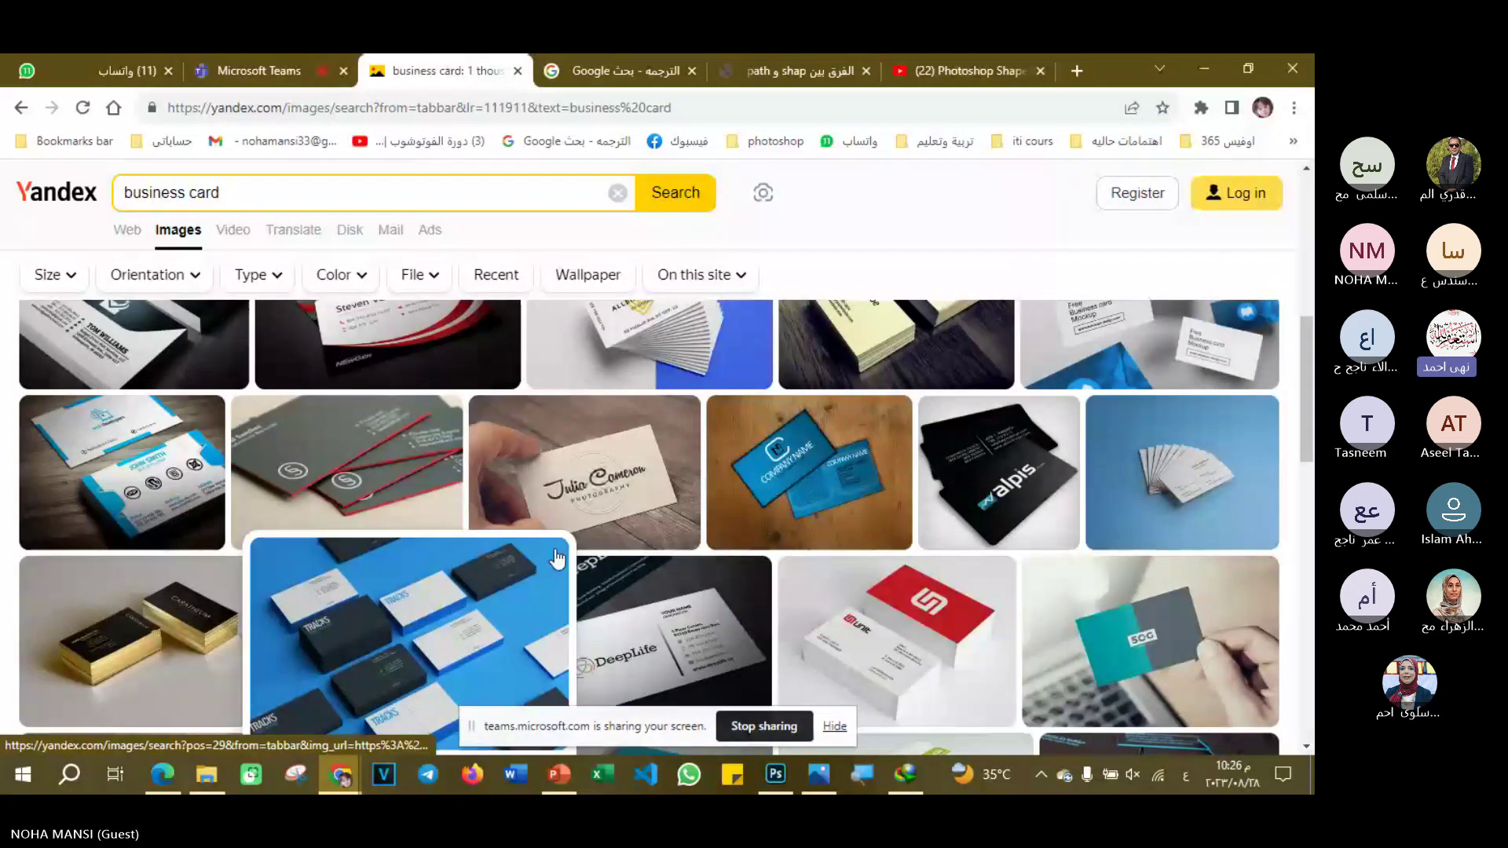
{"action": "scroll", "coordinate": [594, 546], "scroll_direction": "down", "scroll_amount": 5}
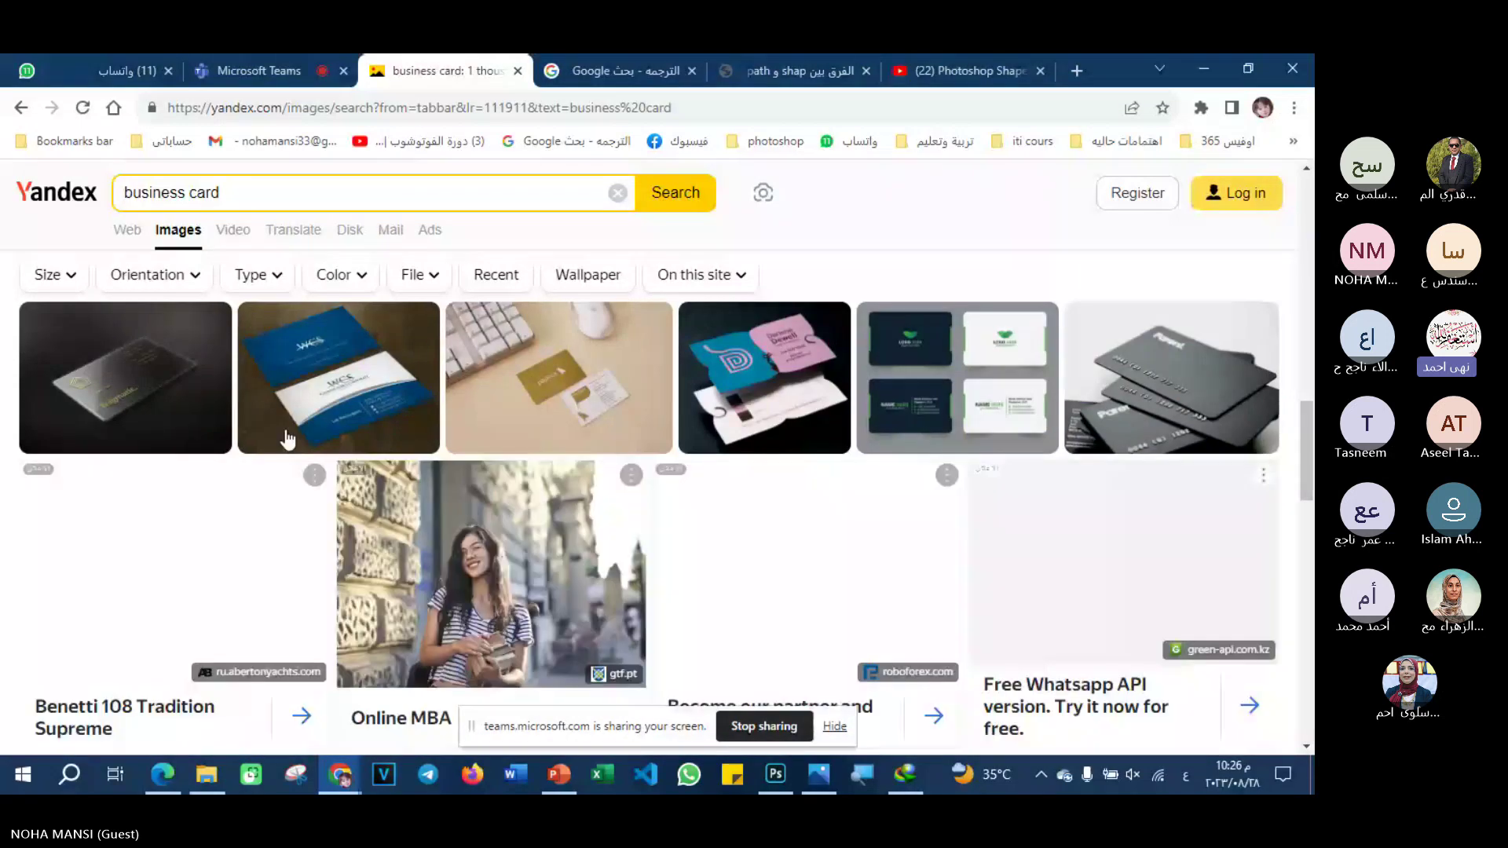
{"action": "scroll", "coordinate": [695, 456], "scroll_direction": "up", "scroll_amount": 5}
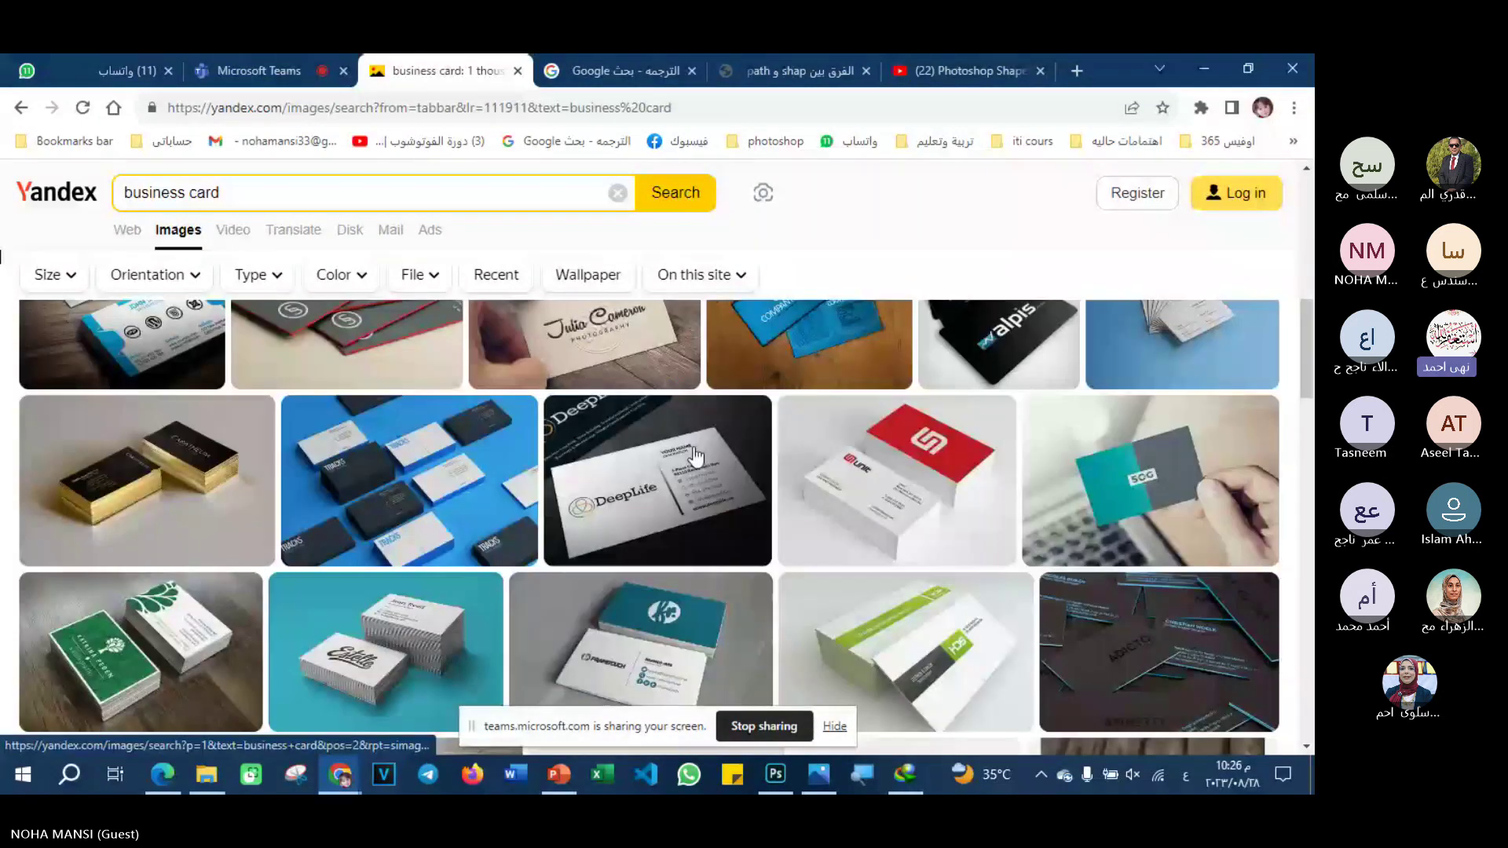
{"action": "key", "text": "ctrl+Tab"}
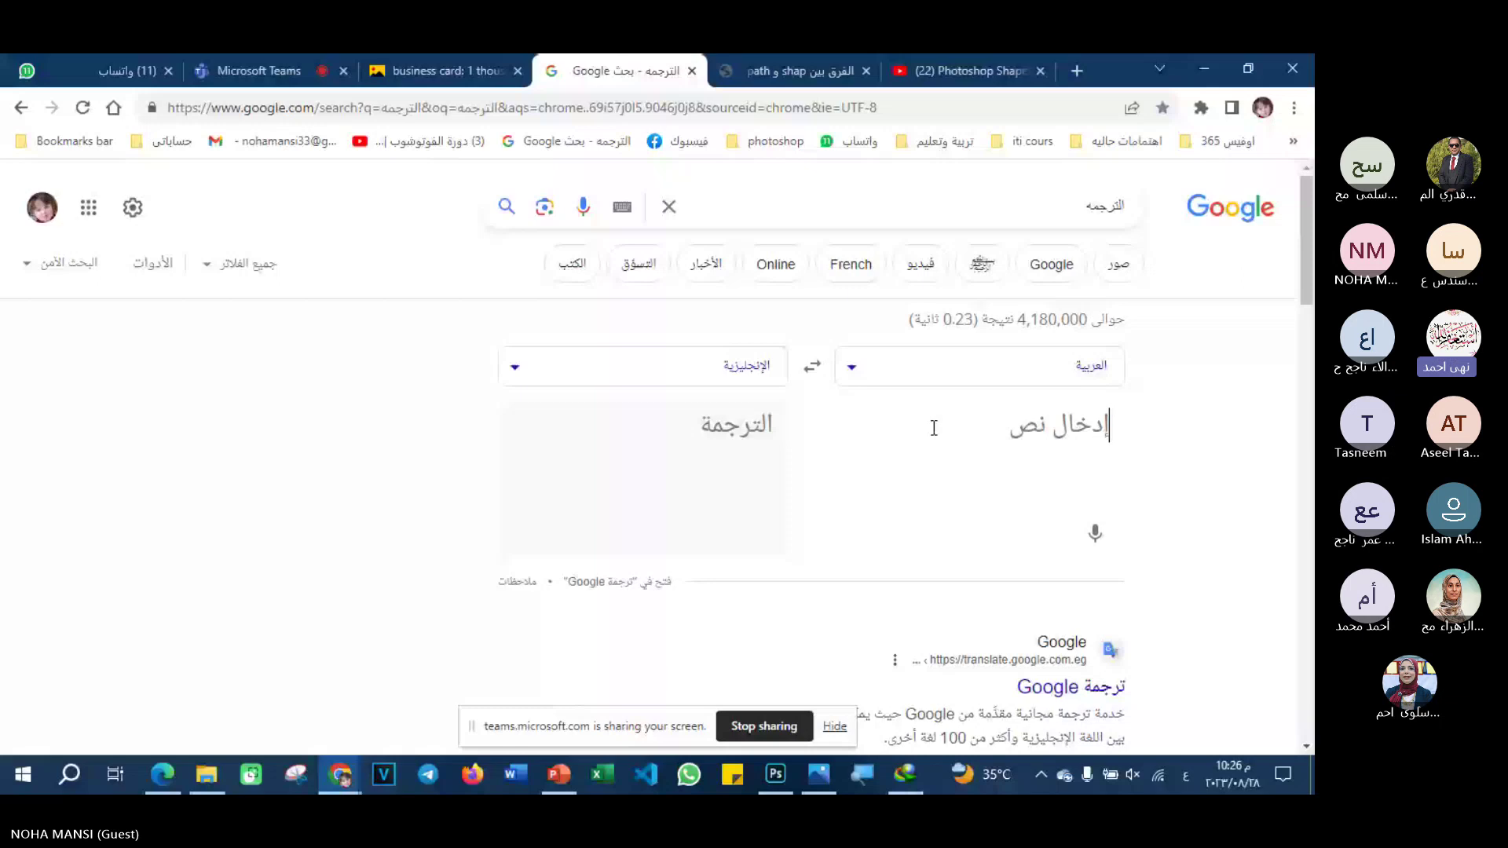
- Translate مج شاى, search Yandex Images for 'Mug of tea', and enlarge the first white mug
{"action": "type", "text": "مج شاى"}
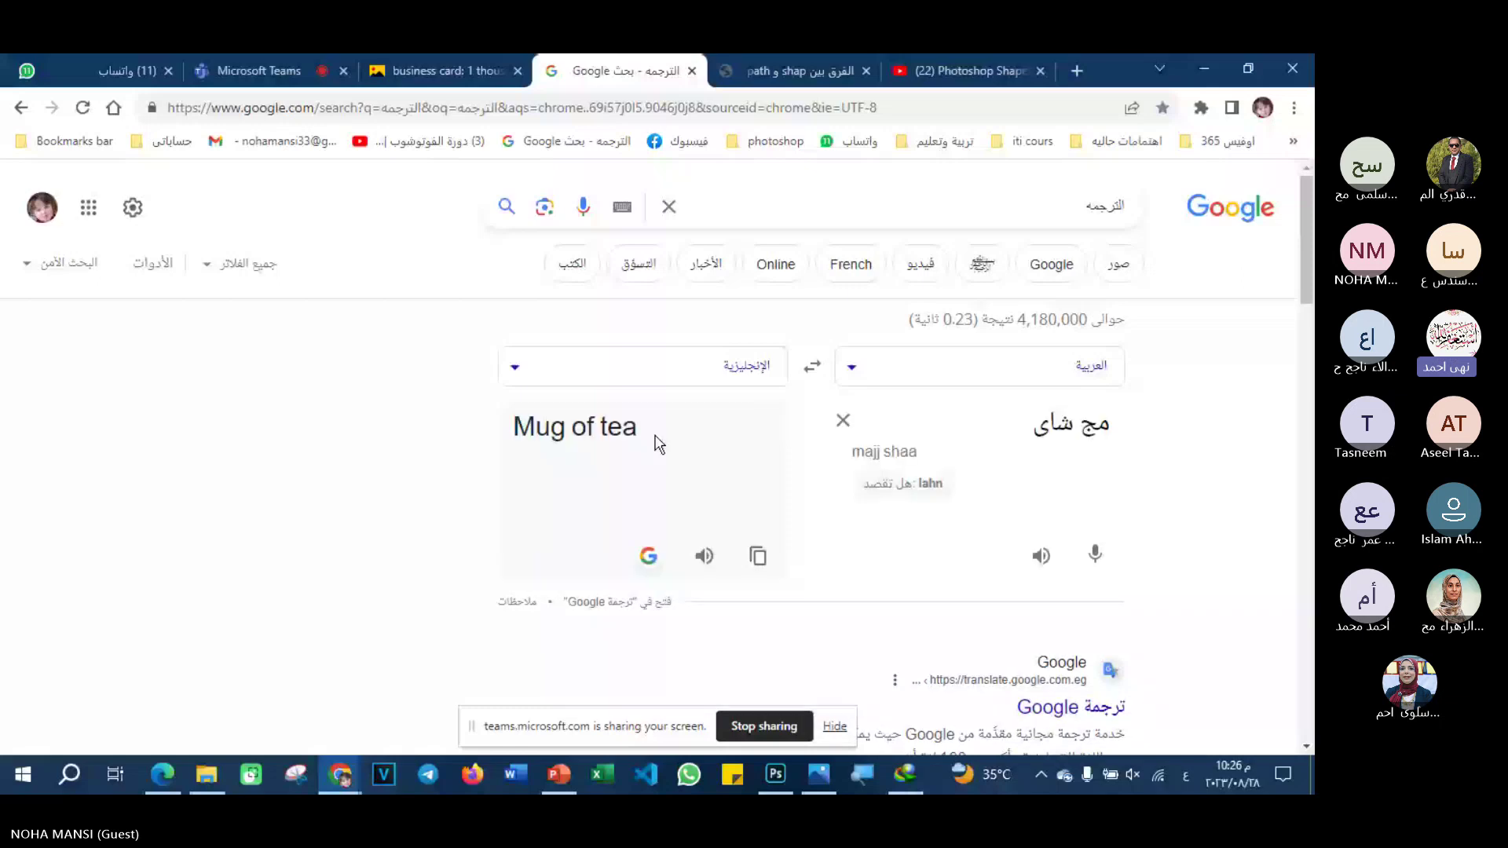
{"action": "key", "text": "ctrl+shift+Tab"}
{"action": "left_click", "coordinate": [546, 194]}
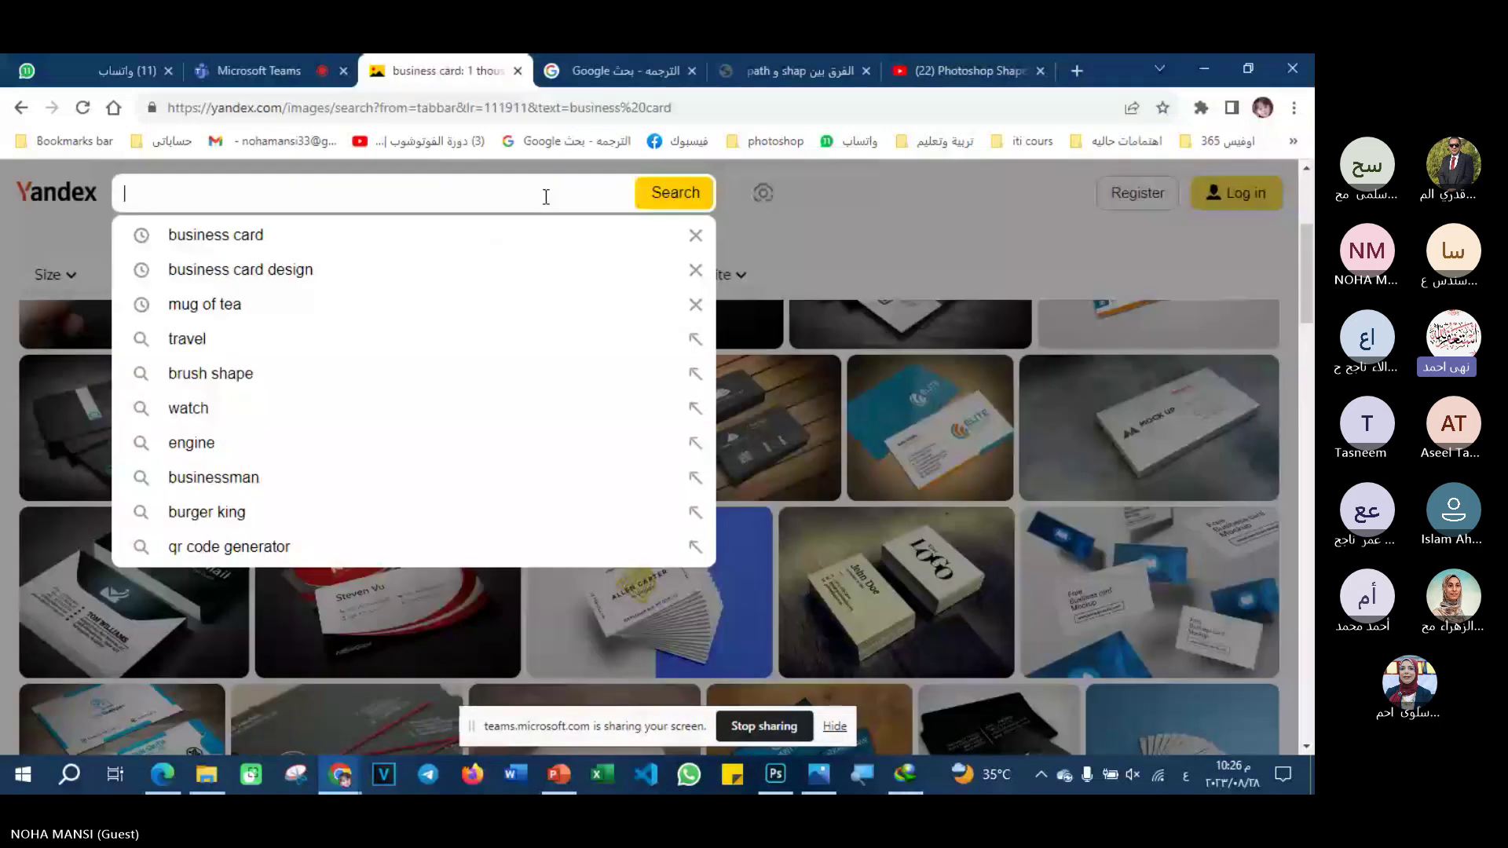
{"action": "right_click", "coordinate": [546, 196]}
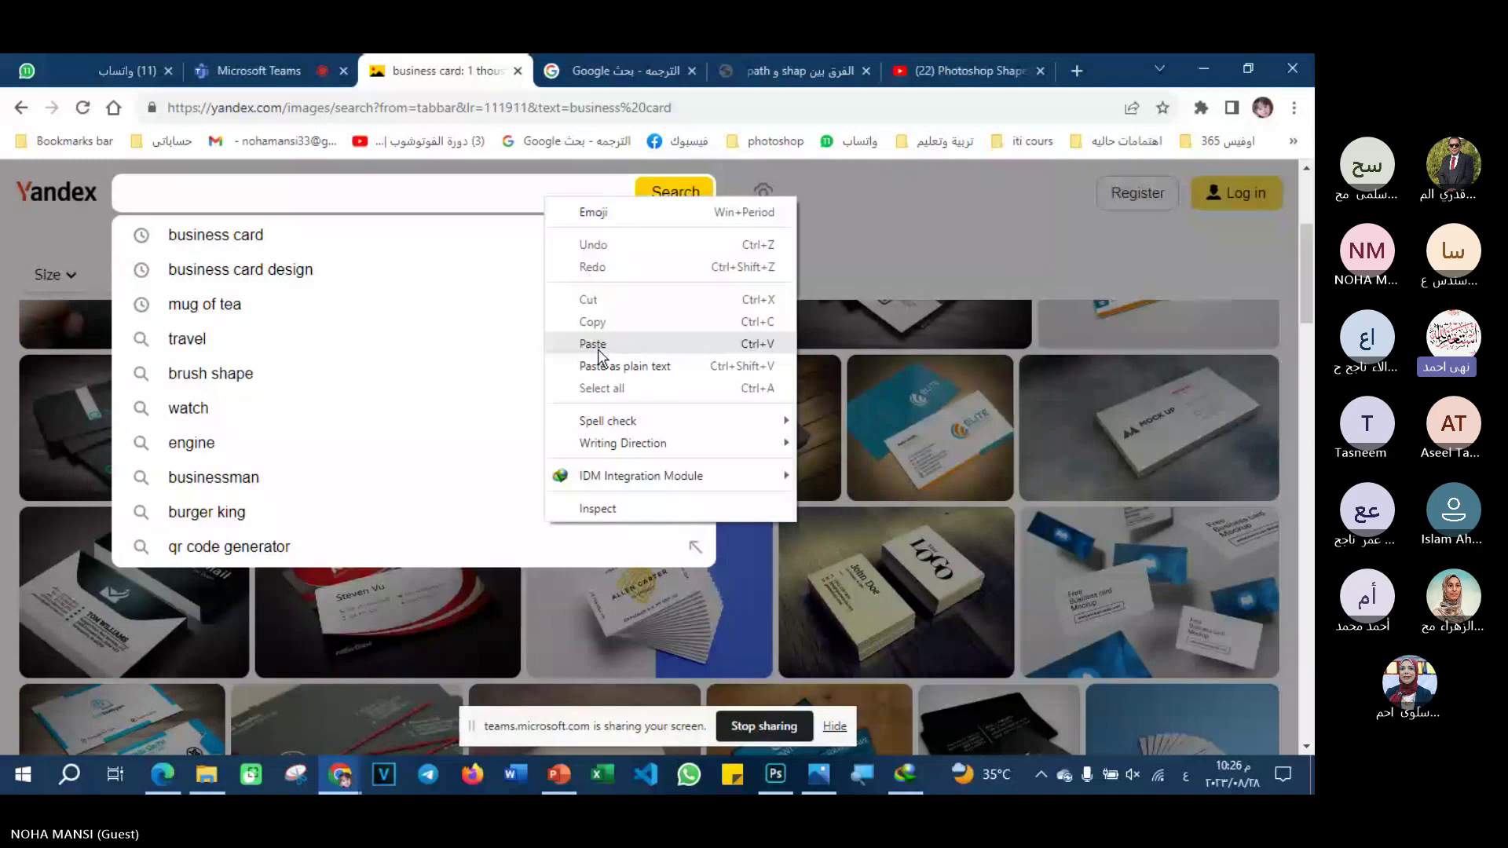
{"action": "left_click", "coordinate": [593, 344]}
{"action": "key", "text": "Return"}
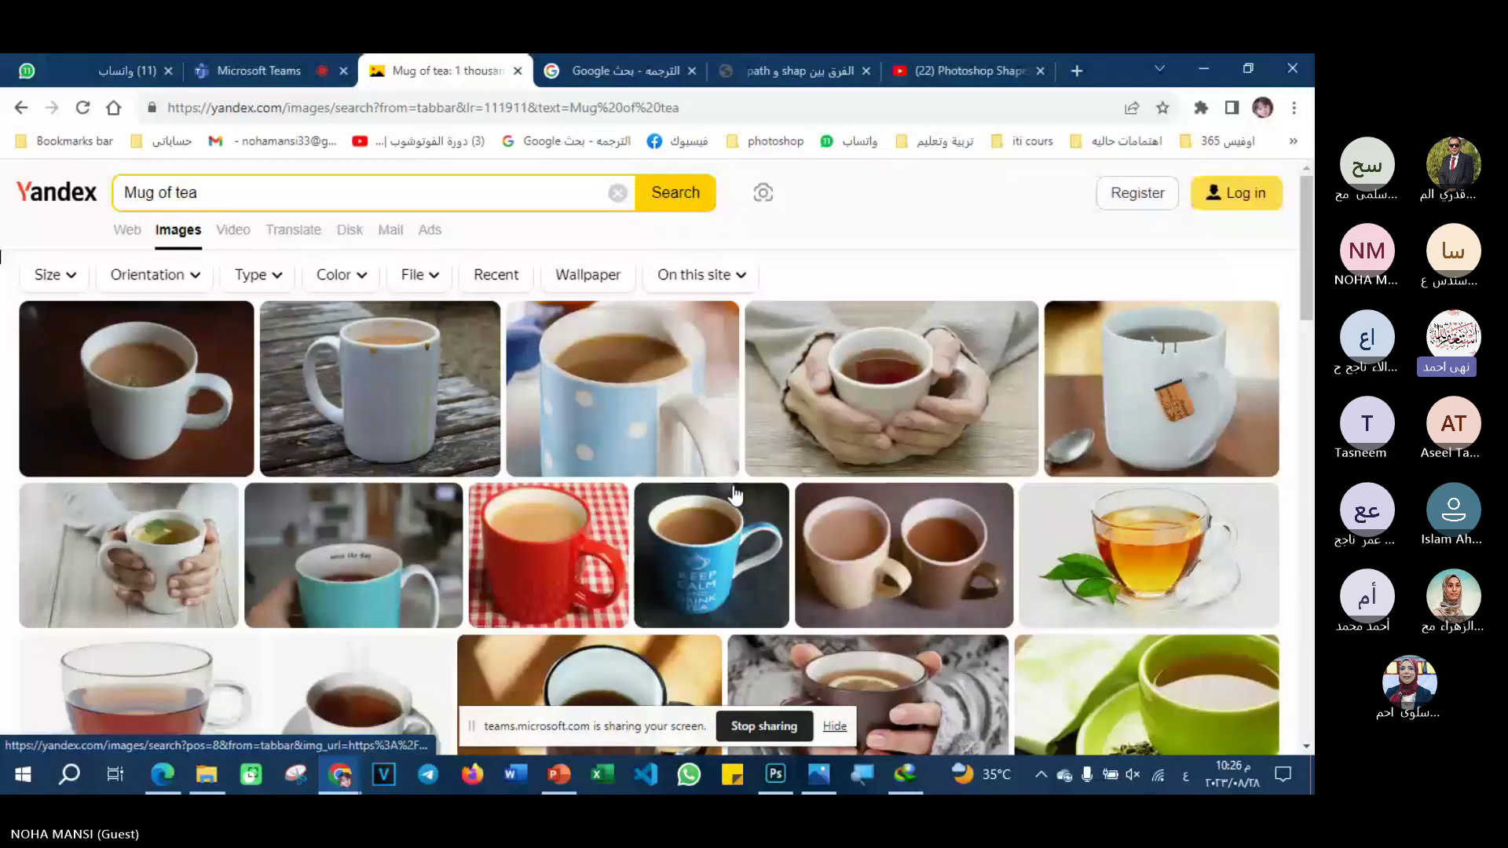
{"action": "left_click", "coordinate": [734, 495]}
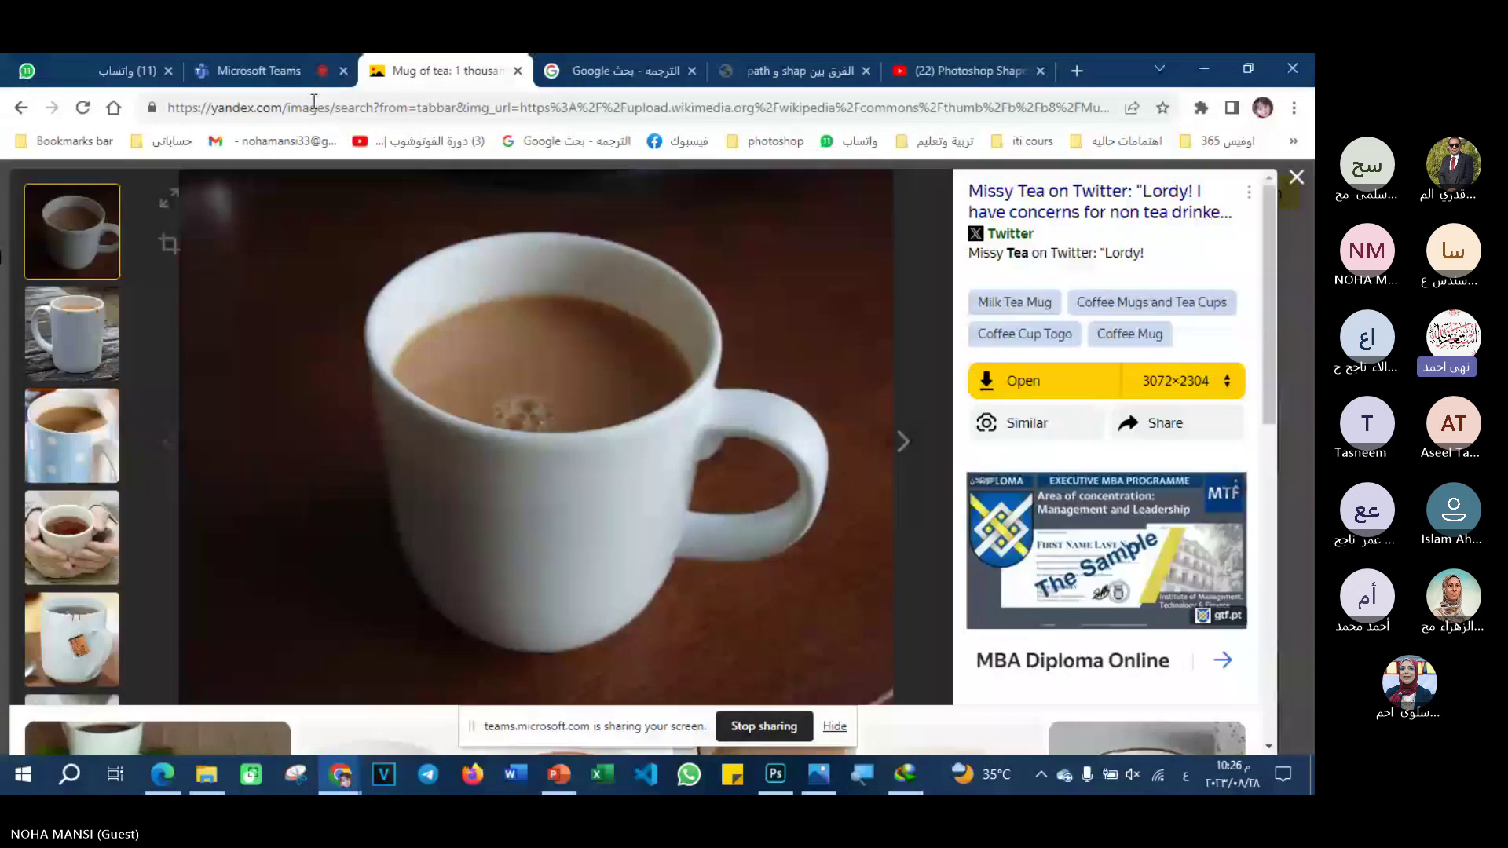
{"action": "mouse_move", "coordinate": [535, 436]}
{"action": "key", "text": "ctrl+shift+Tab"}
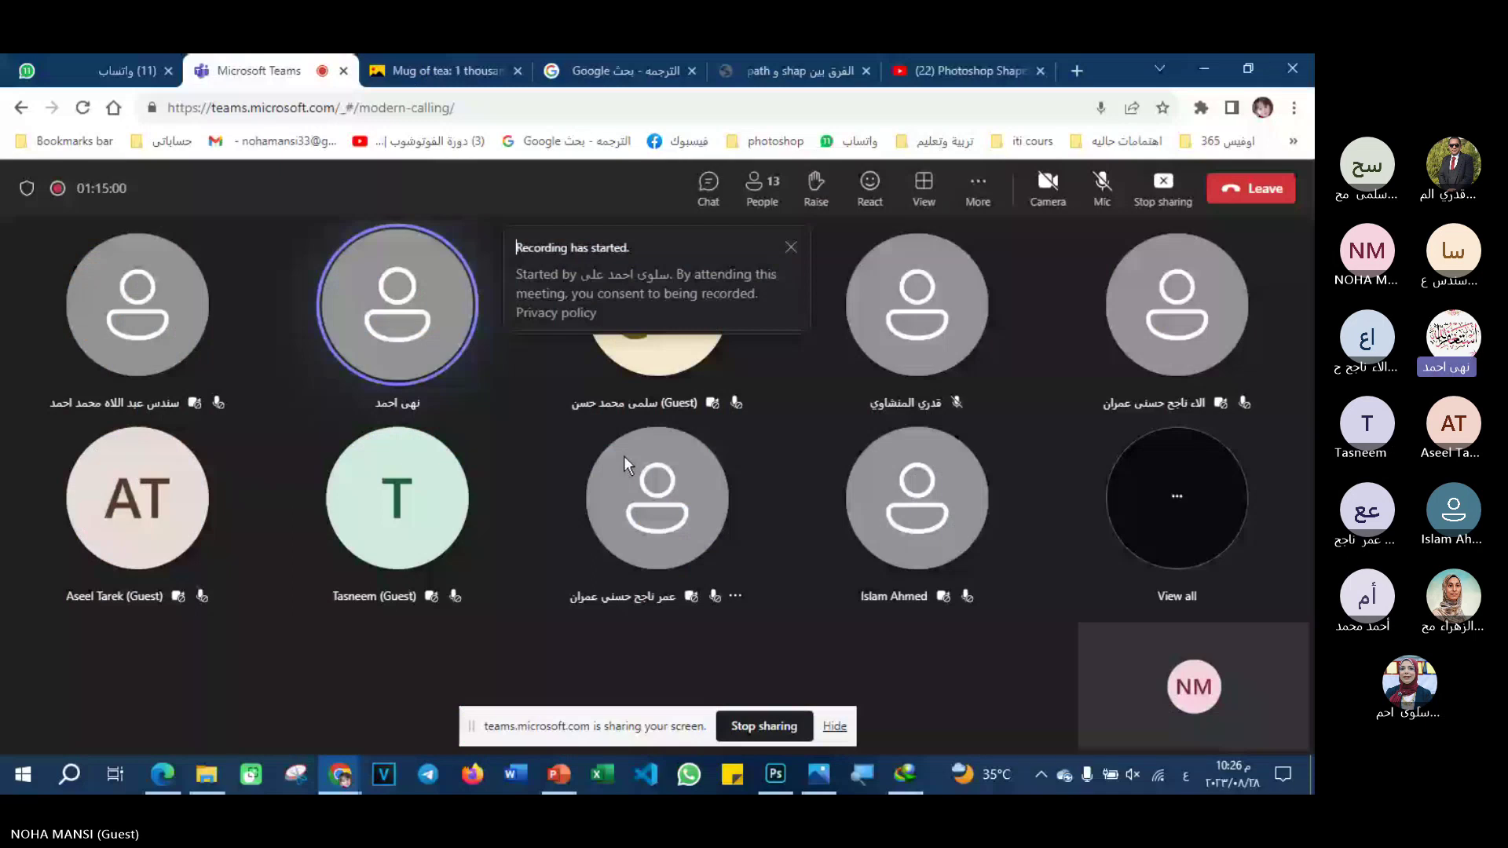
- Return to the mug image tab, then switch back to the Photoshop card design
{"action": "key", "text": "ctrl+Tab"}
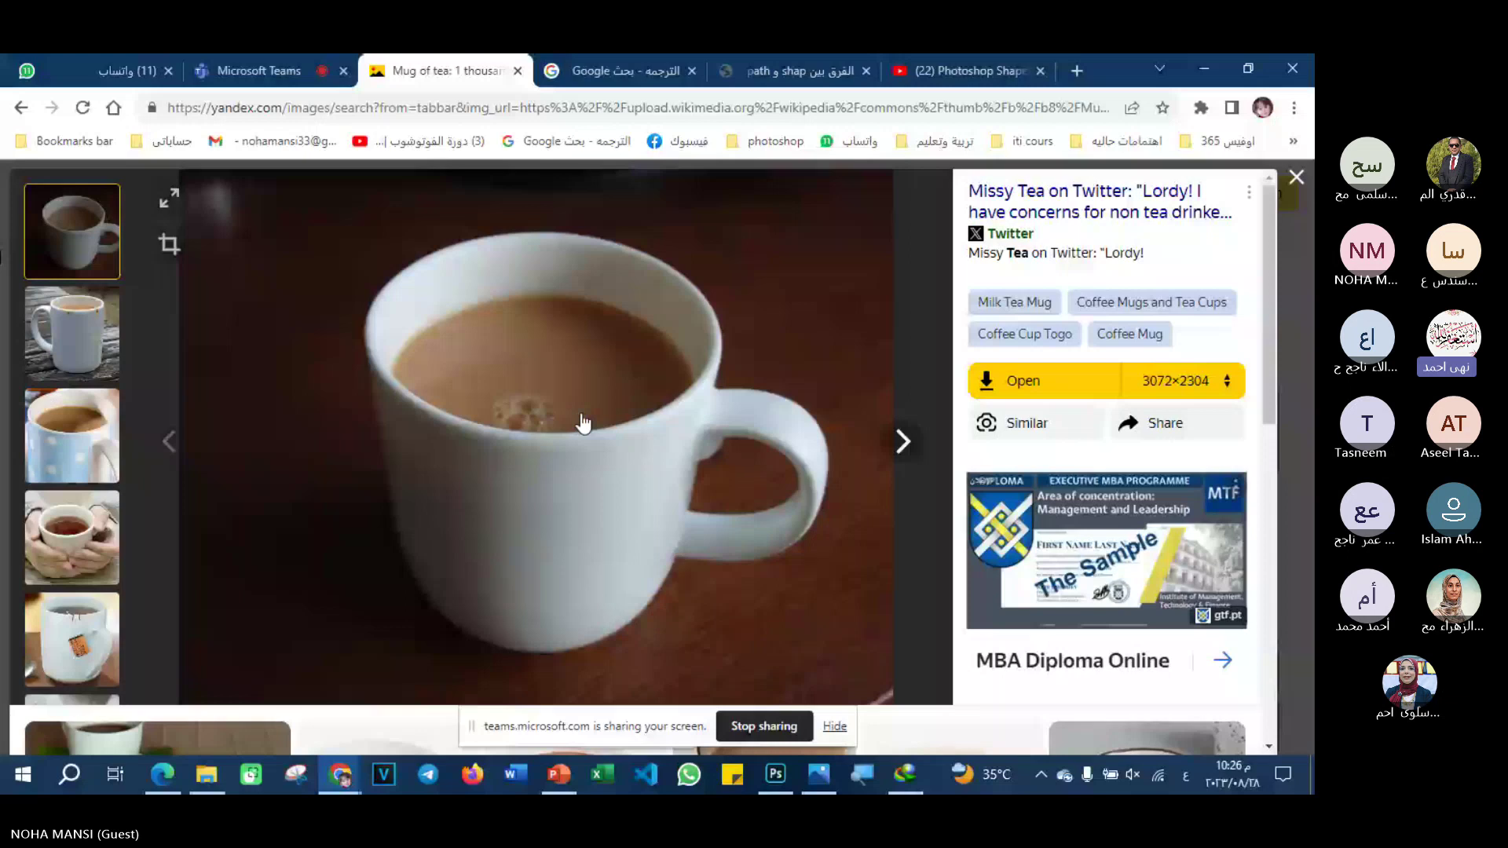
{"action": "key", "text": "alt+Tab"}
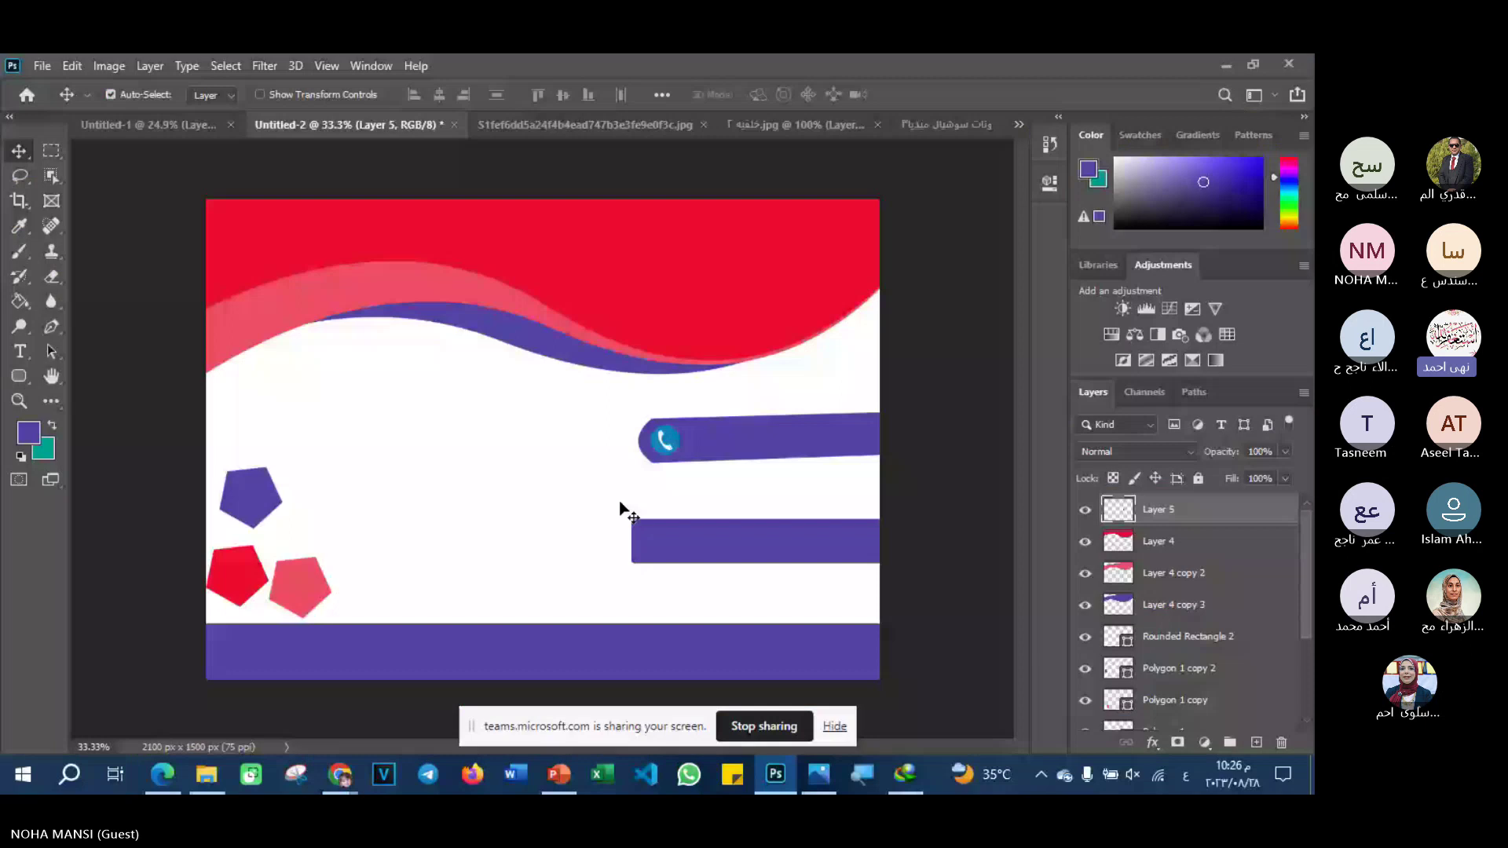